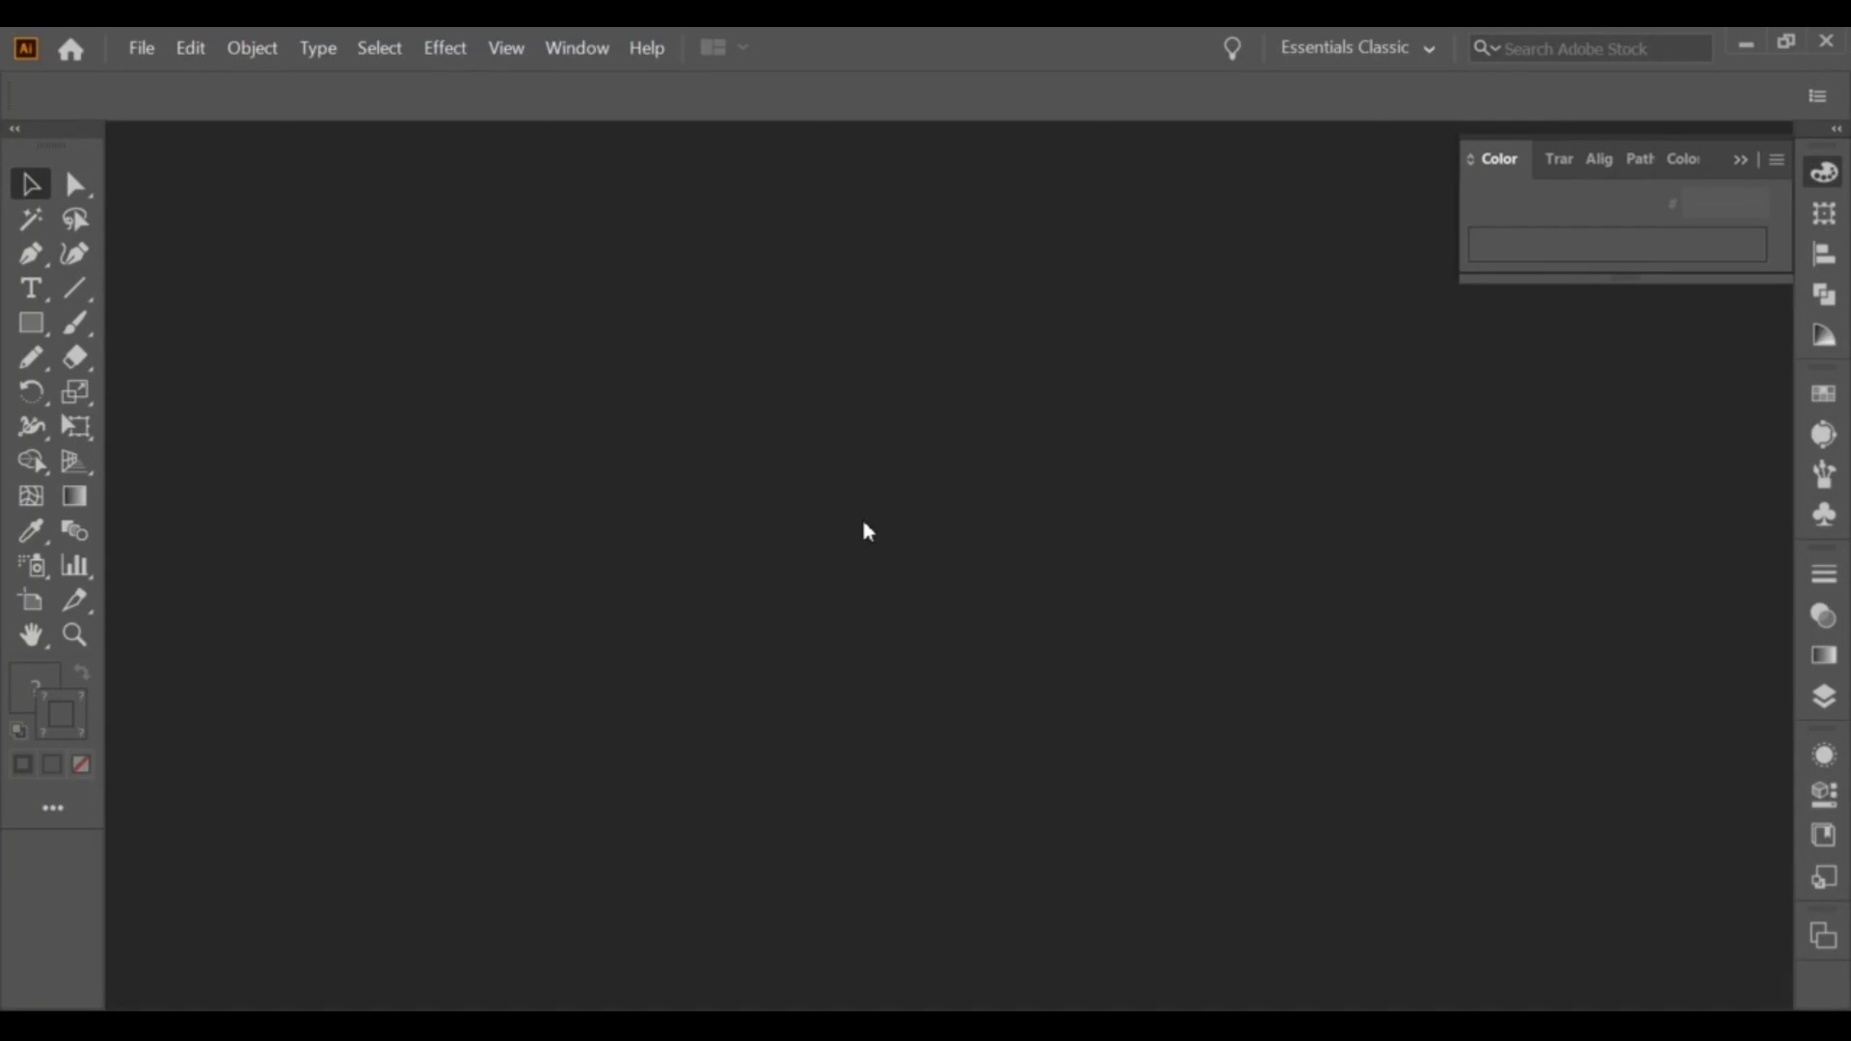
Create a new 45.16 × 25.4 cm document with units set to centimetres.
{"action": "left_click", "coordinate": [141, 47]}
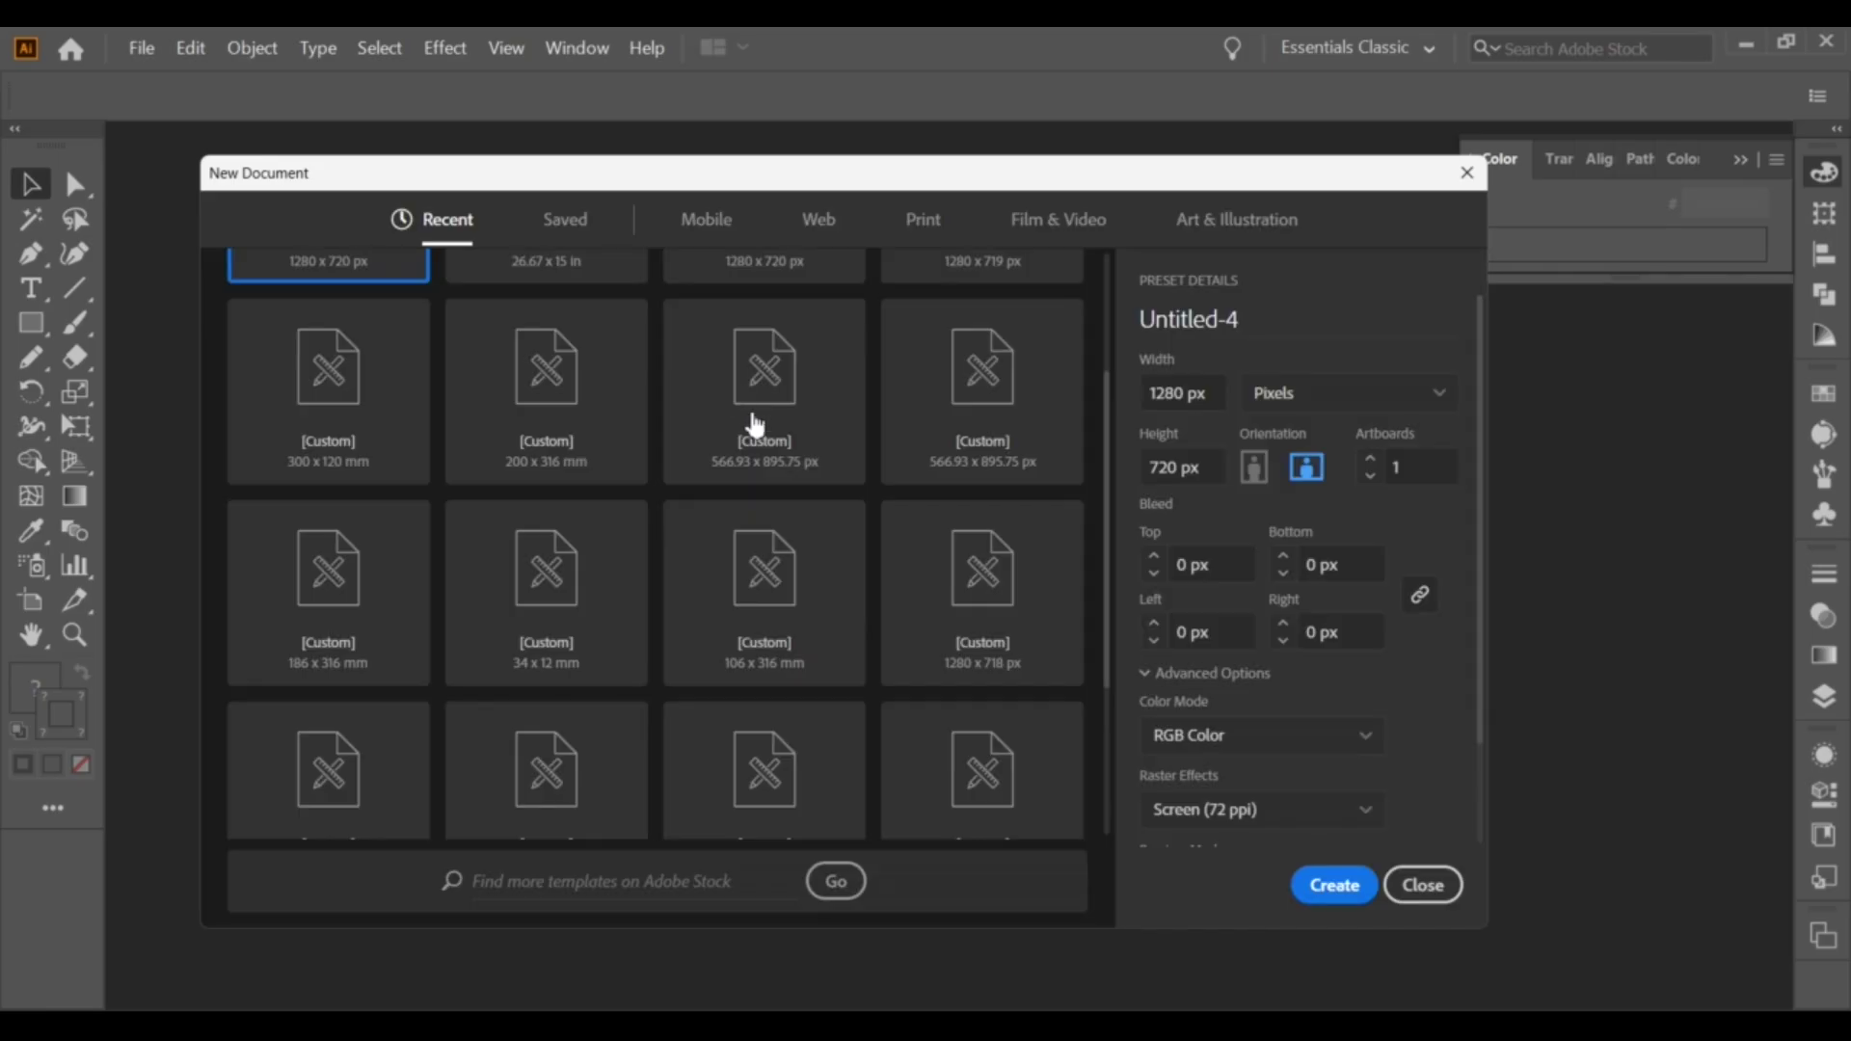
{"action": "left_click", "coordinate": [1300, 413]}
{"action": "left_click", "coordinate": [1323, 562]}
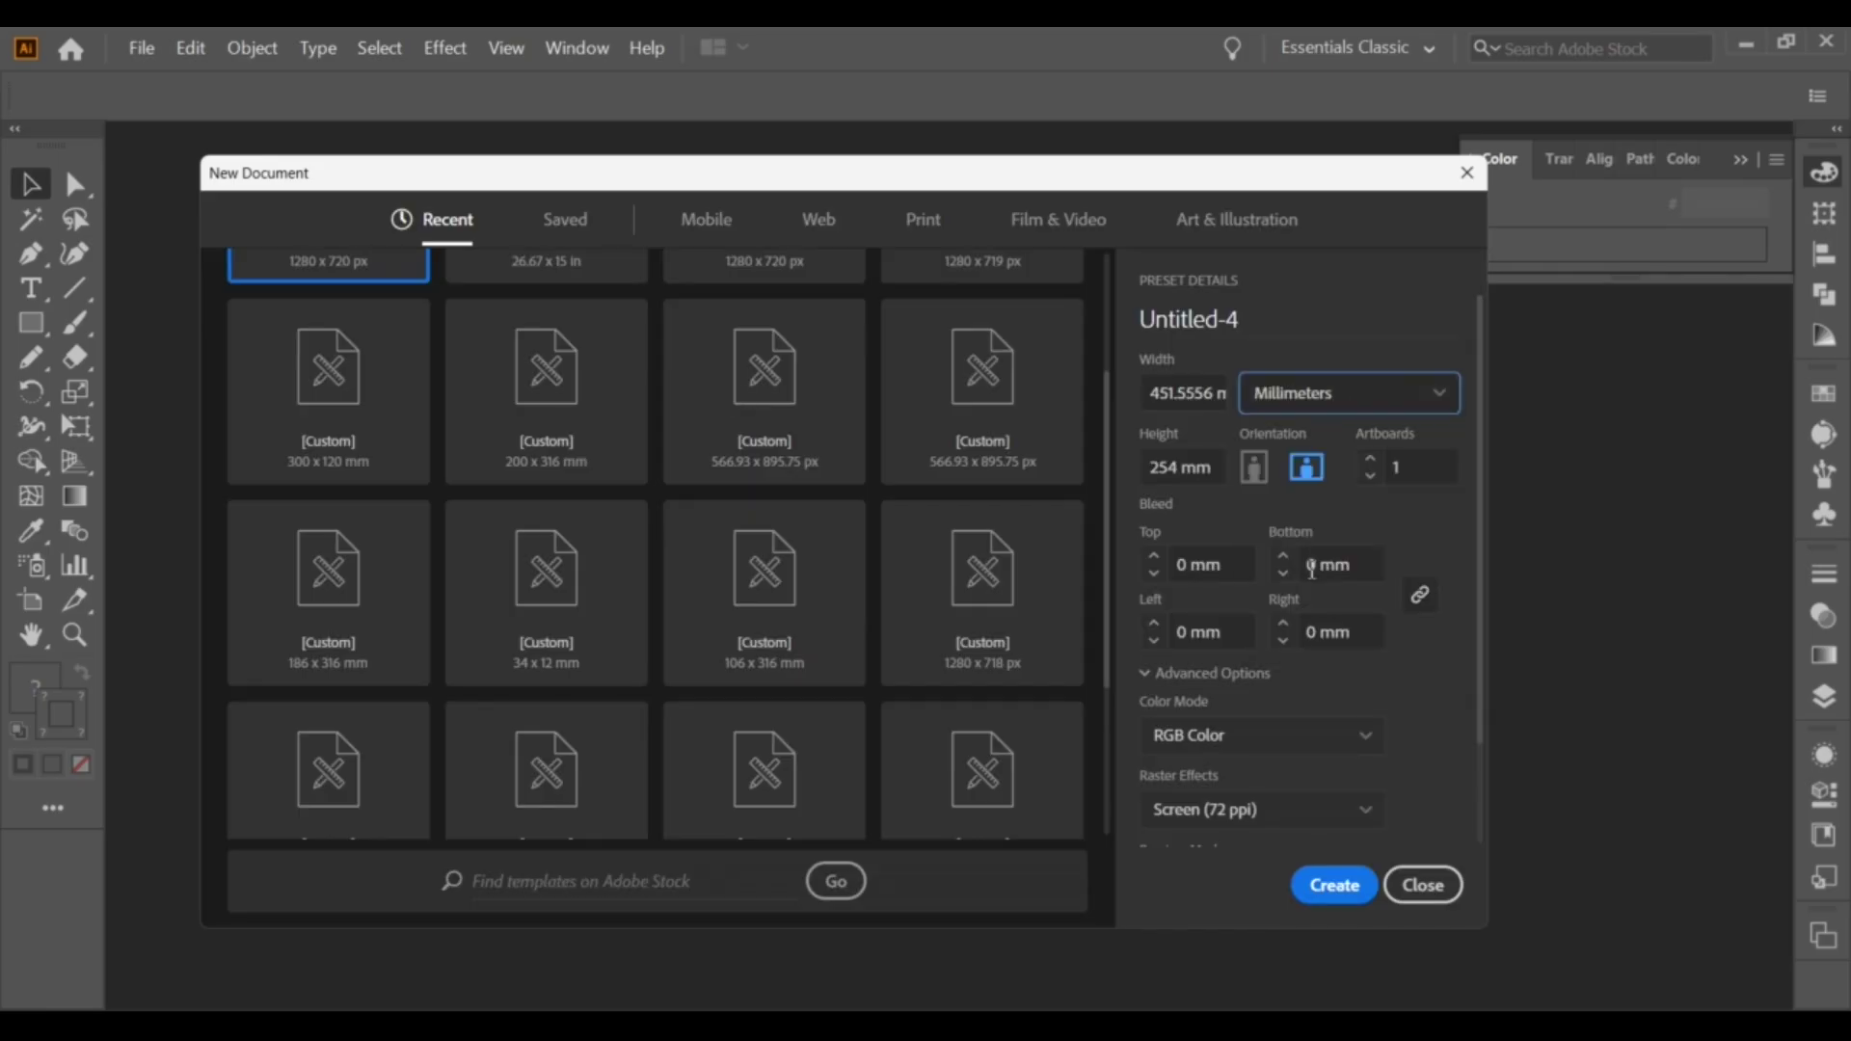
{"action": "left_click", "coordinate": [1283, 400]}
{"action": "left_click", "coordinate": [1304, 610]}
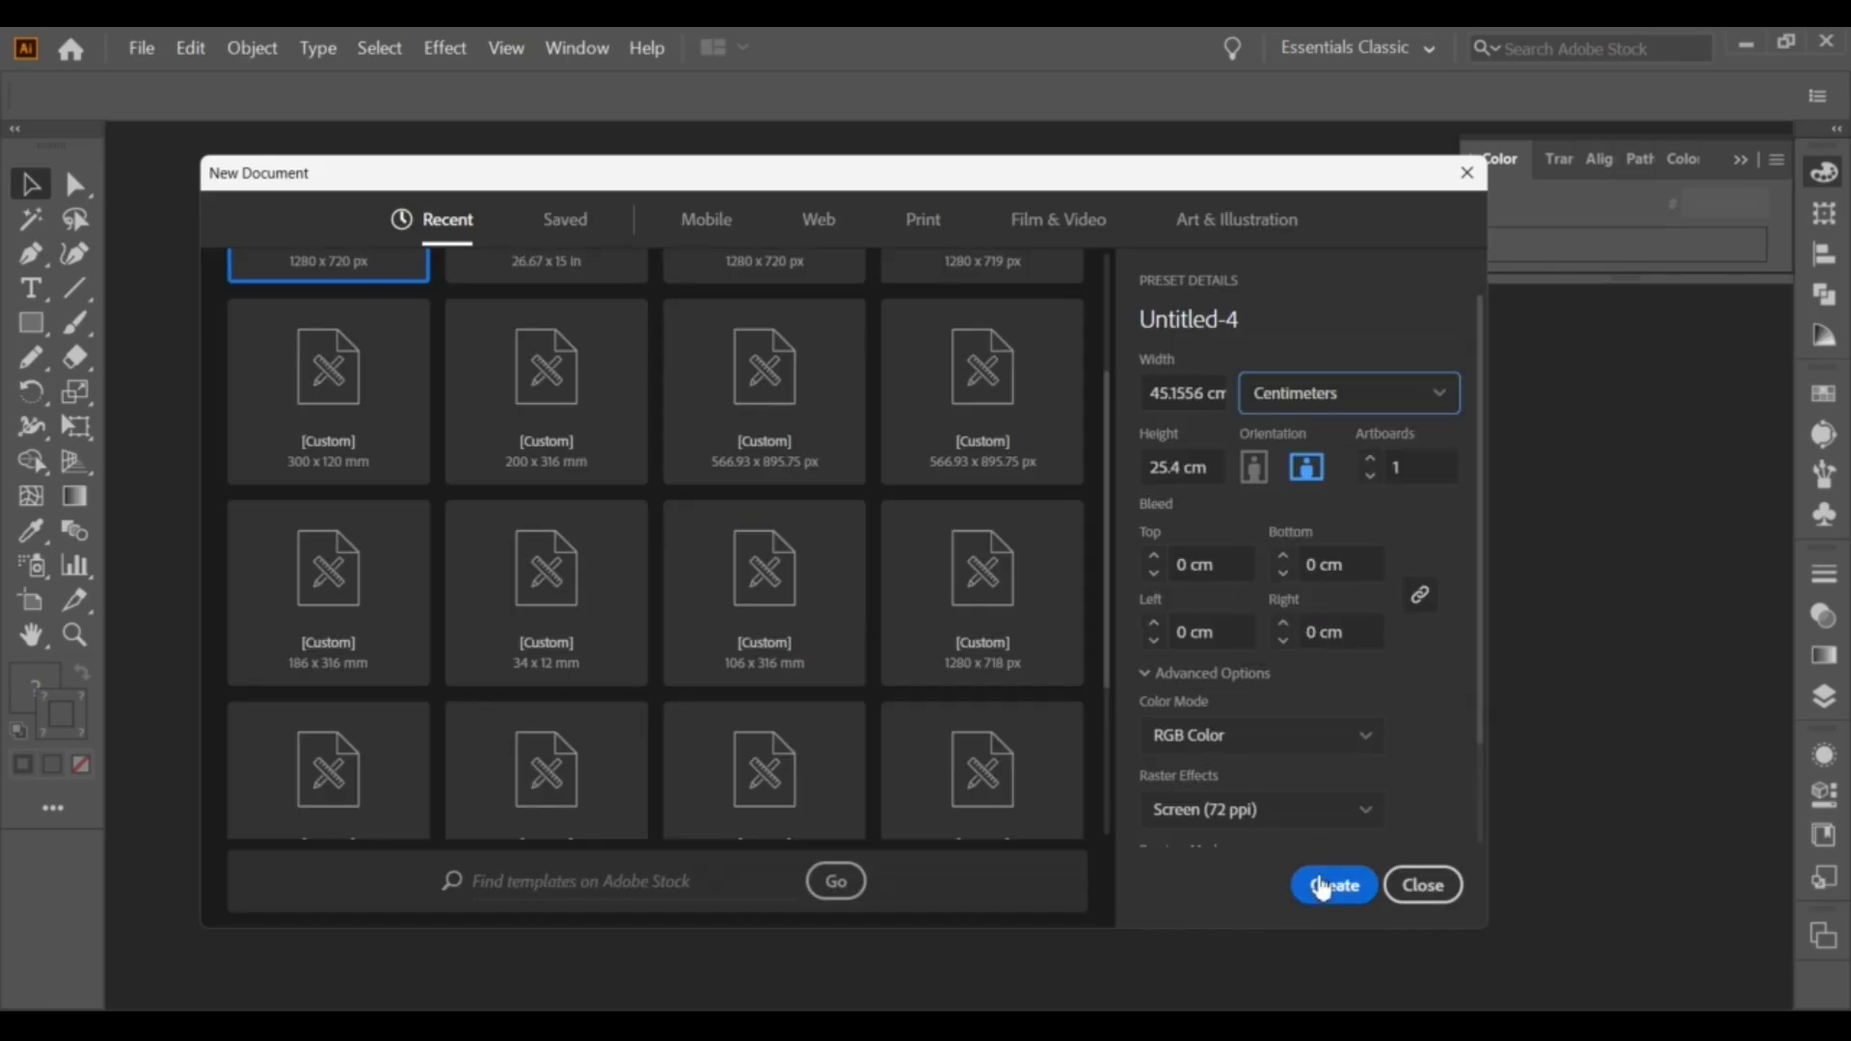
{"action": "left_click", "coordinate": [1333, 884]}
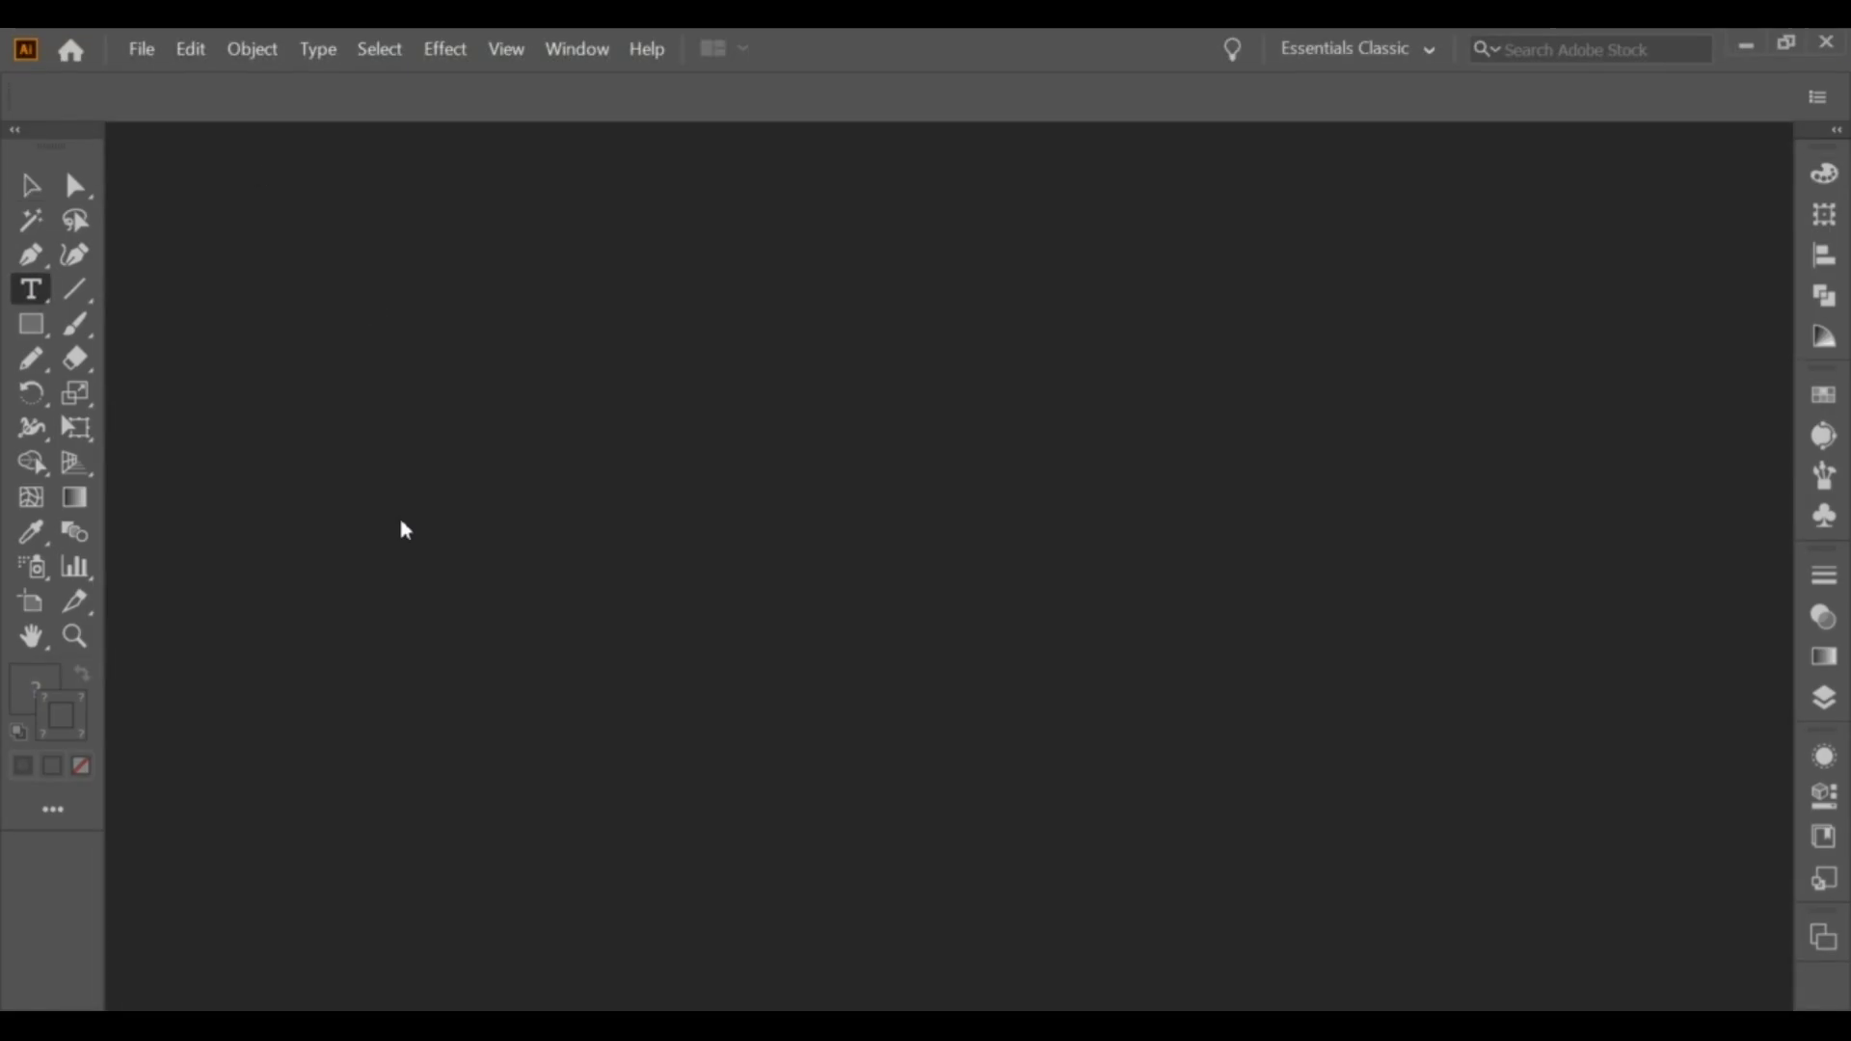
{"action": "left_click", "coordinate": [142, 49]}
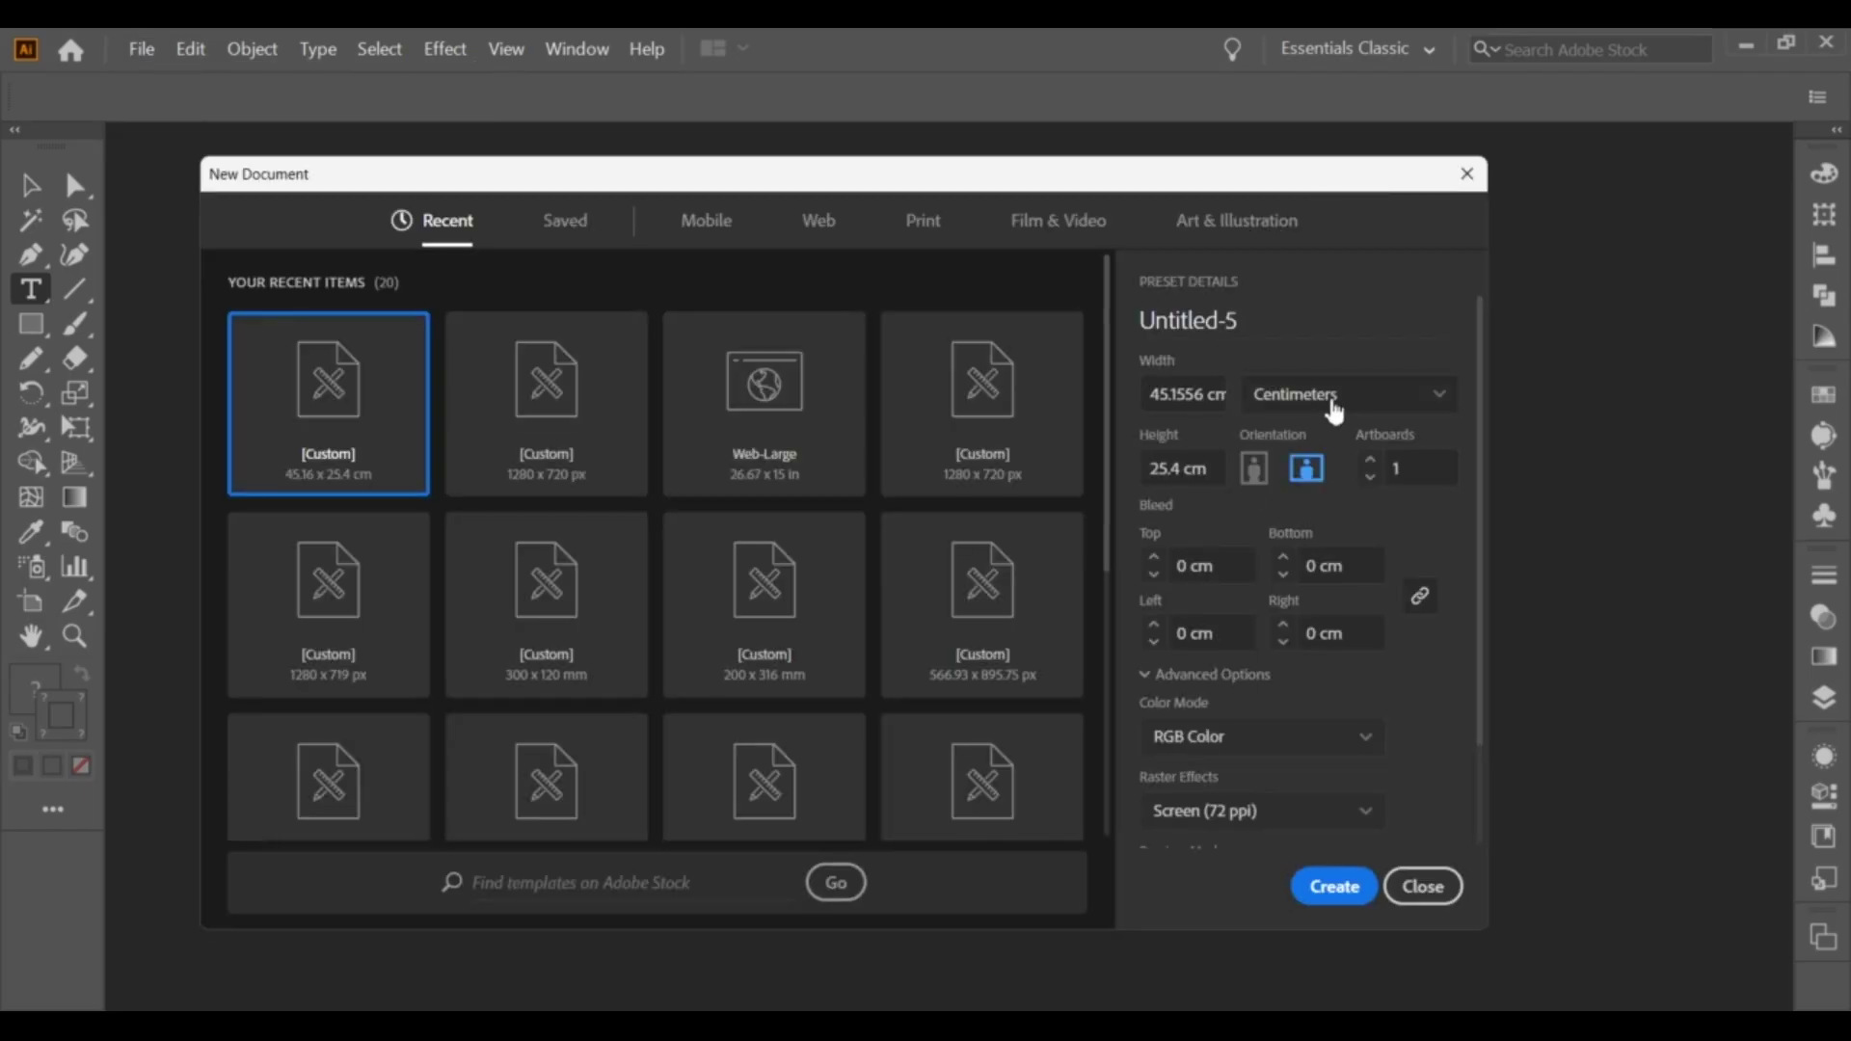
{"action": "left_click", "coordinate": [1334, 887]}
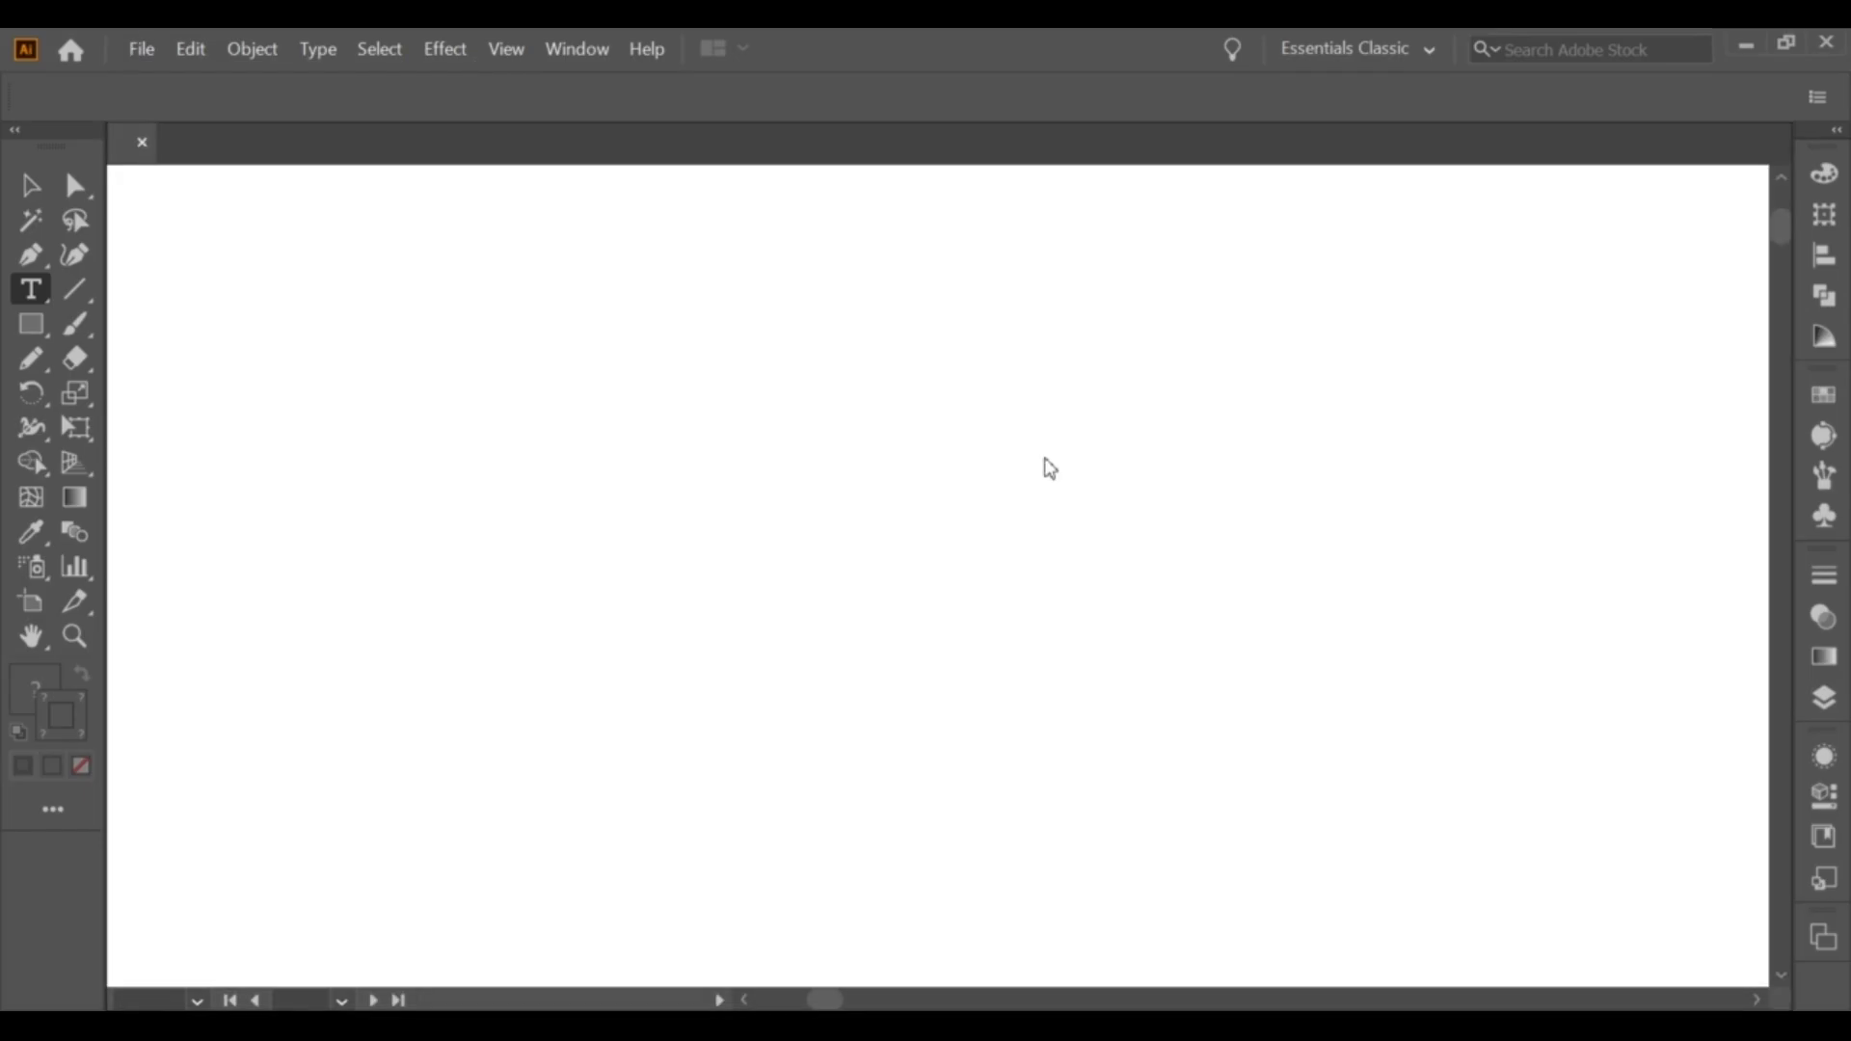
Type the capitalised label '15 X 8 X18' on the artboard and enlarge it.
{"action": "left_click", "coordinate": [626, 363]}
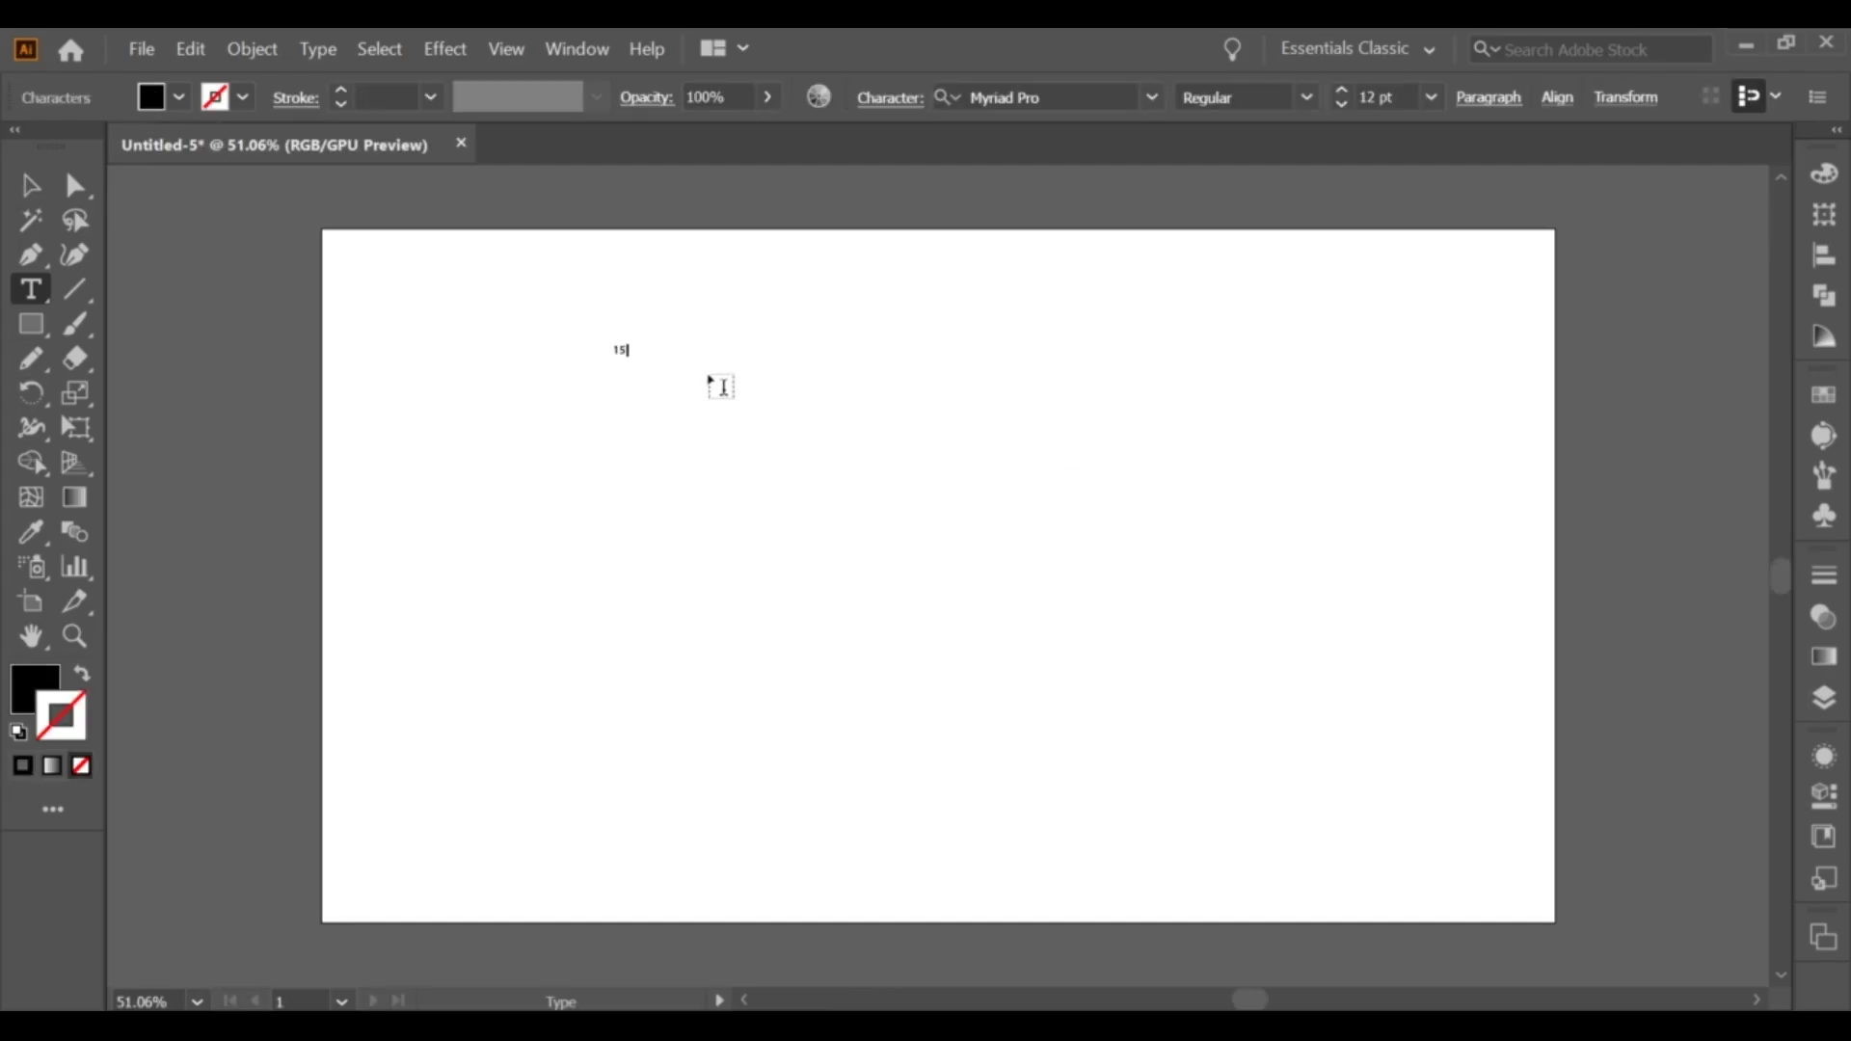
{"action": "key", "text": "Caps_Lock"}
{"action": "type", "text": "X"}
{"action": "key", "text": "Escape"}
{"action": "left_click_drag", "start_coordinate": [666, 359], "coordinate": [1042, 467]}
{"action": "left_click_drag", "start_coordinate": [866, 427], "coordinate": [907, 412]}
{"action": "double_click", "coordinate": [951, 401]}
{"action": "type", "text": "X"}
{"action": "key", "text": "Escape"}
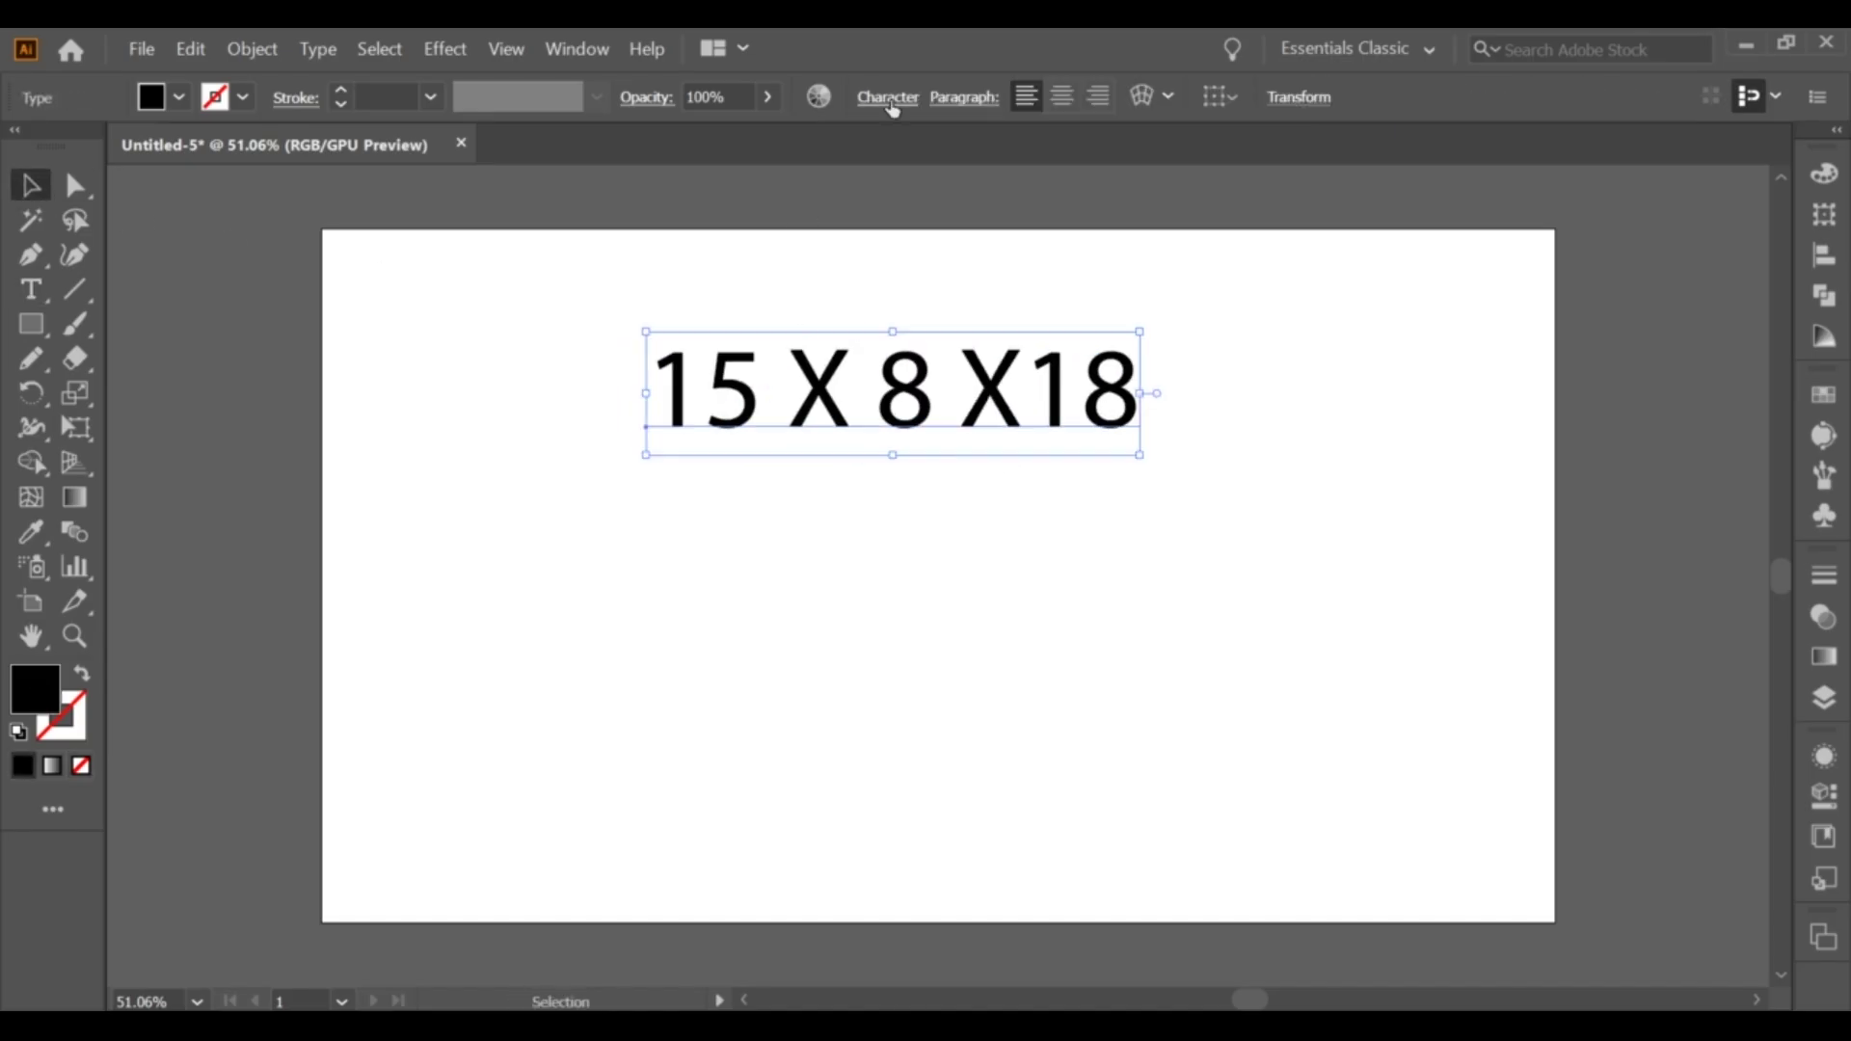
Make the label Bold, then shrink it and place it at the artboard top.
{"action": "left_click", "coordinate": [888, 97]}
{"action": "left_click", "coordinate": [897, 144]}
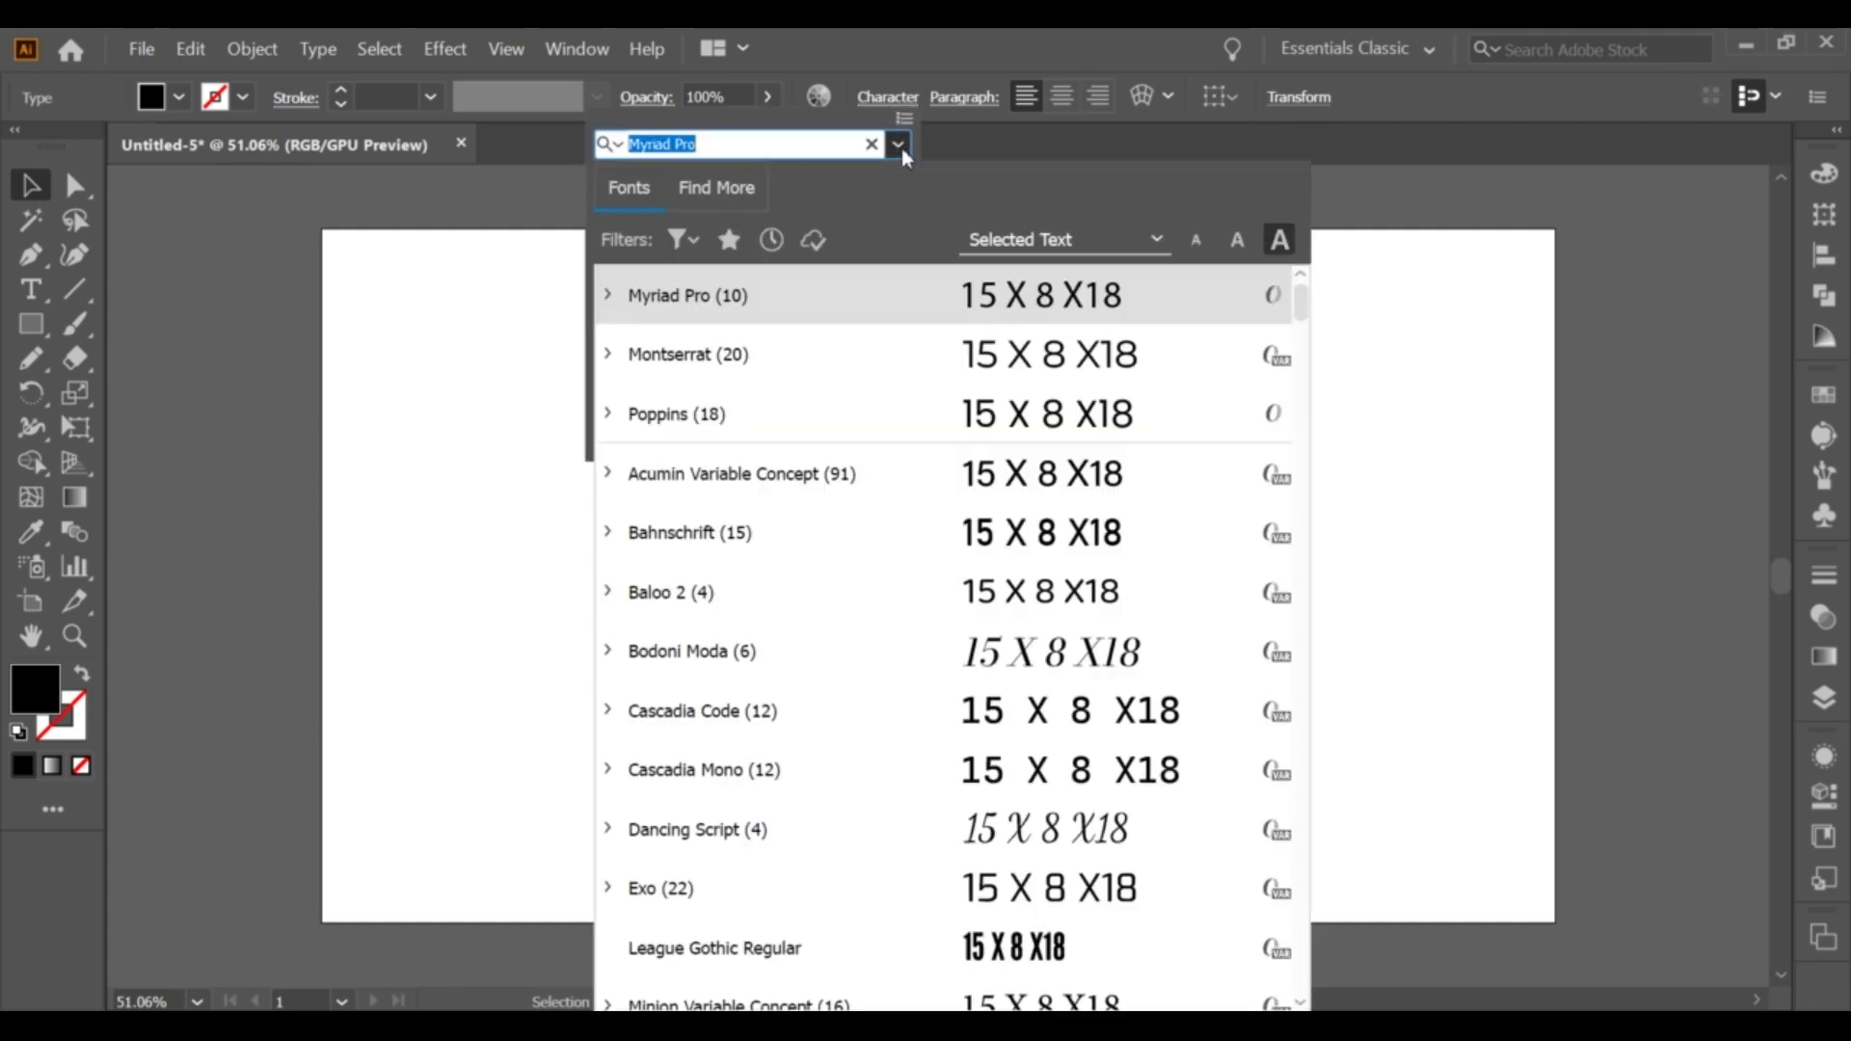
{"action": "scroll", "coordinate": [979, 641], "scroll_direction": "down", "scroll_amount": 3}
{"action": "left_click", "coordinate": [900, 144]}
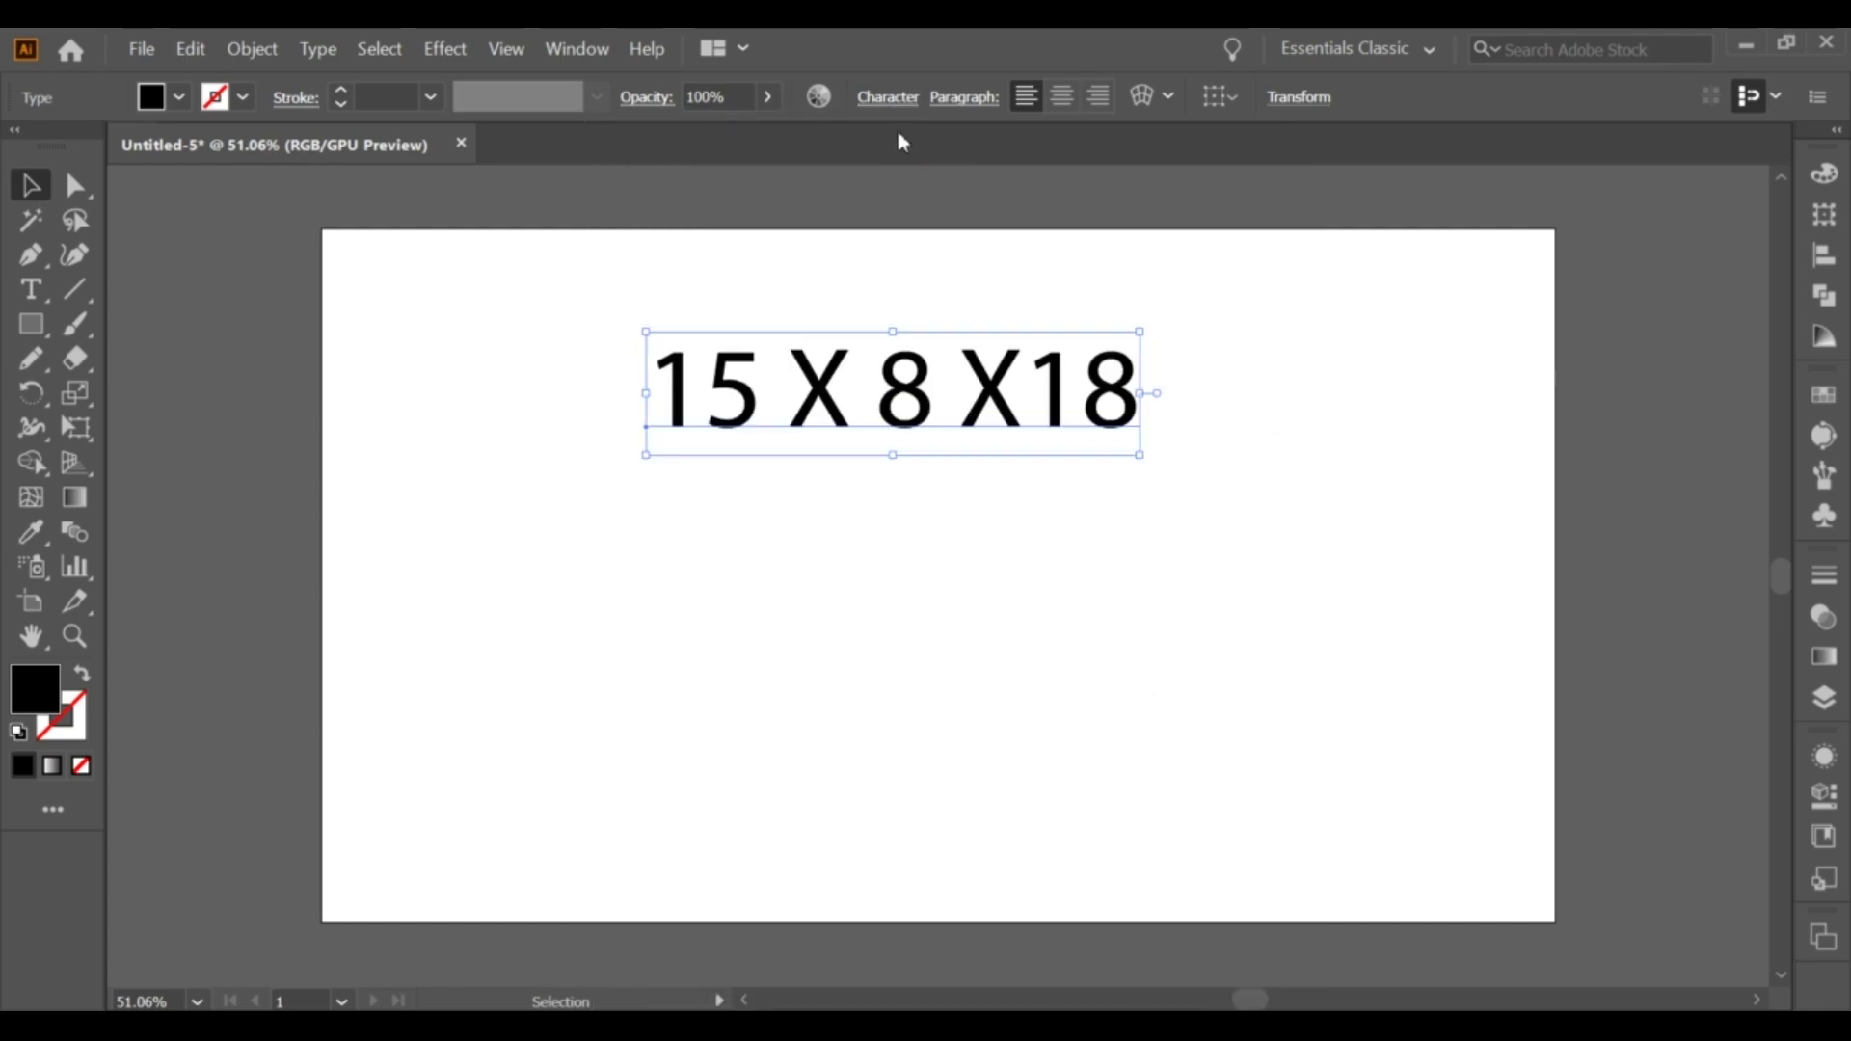
{"action": "left_click", "coordinate": [888, 97]}
{"action": "left_click", "coordinate": [893, 182]}
{"action": "left_click", "coordinate": [641, 466]}
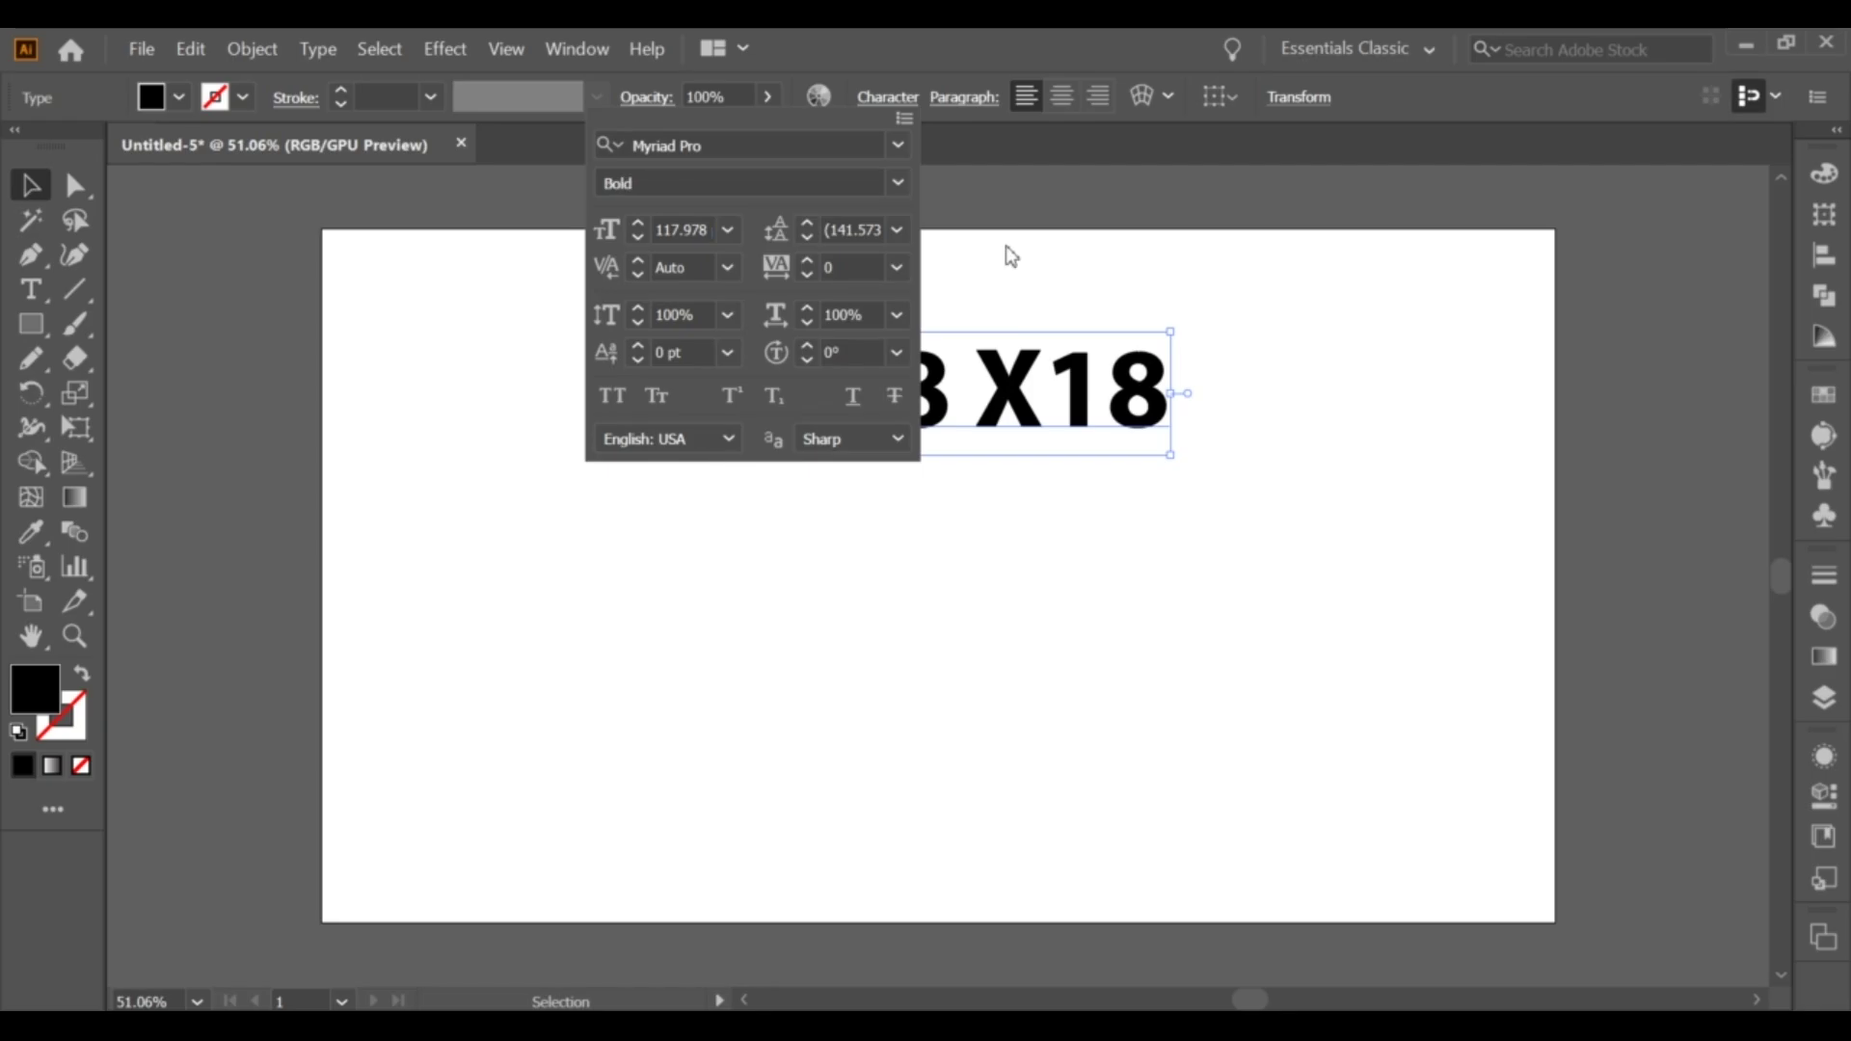
{"action": "mouse_move", "coordinate": [1138, 405]}
{"action": "left_mouse_down"}
{"action": "mouse_move", "coordinate": [1022, 396]}
{"action": "mouse_move", "coordinate": [980, 257]}
{"action": "left_mouse_up"}
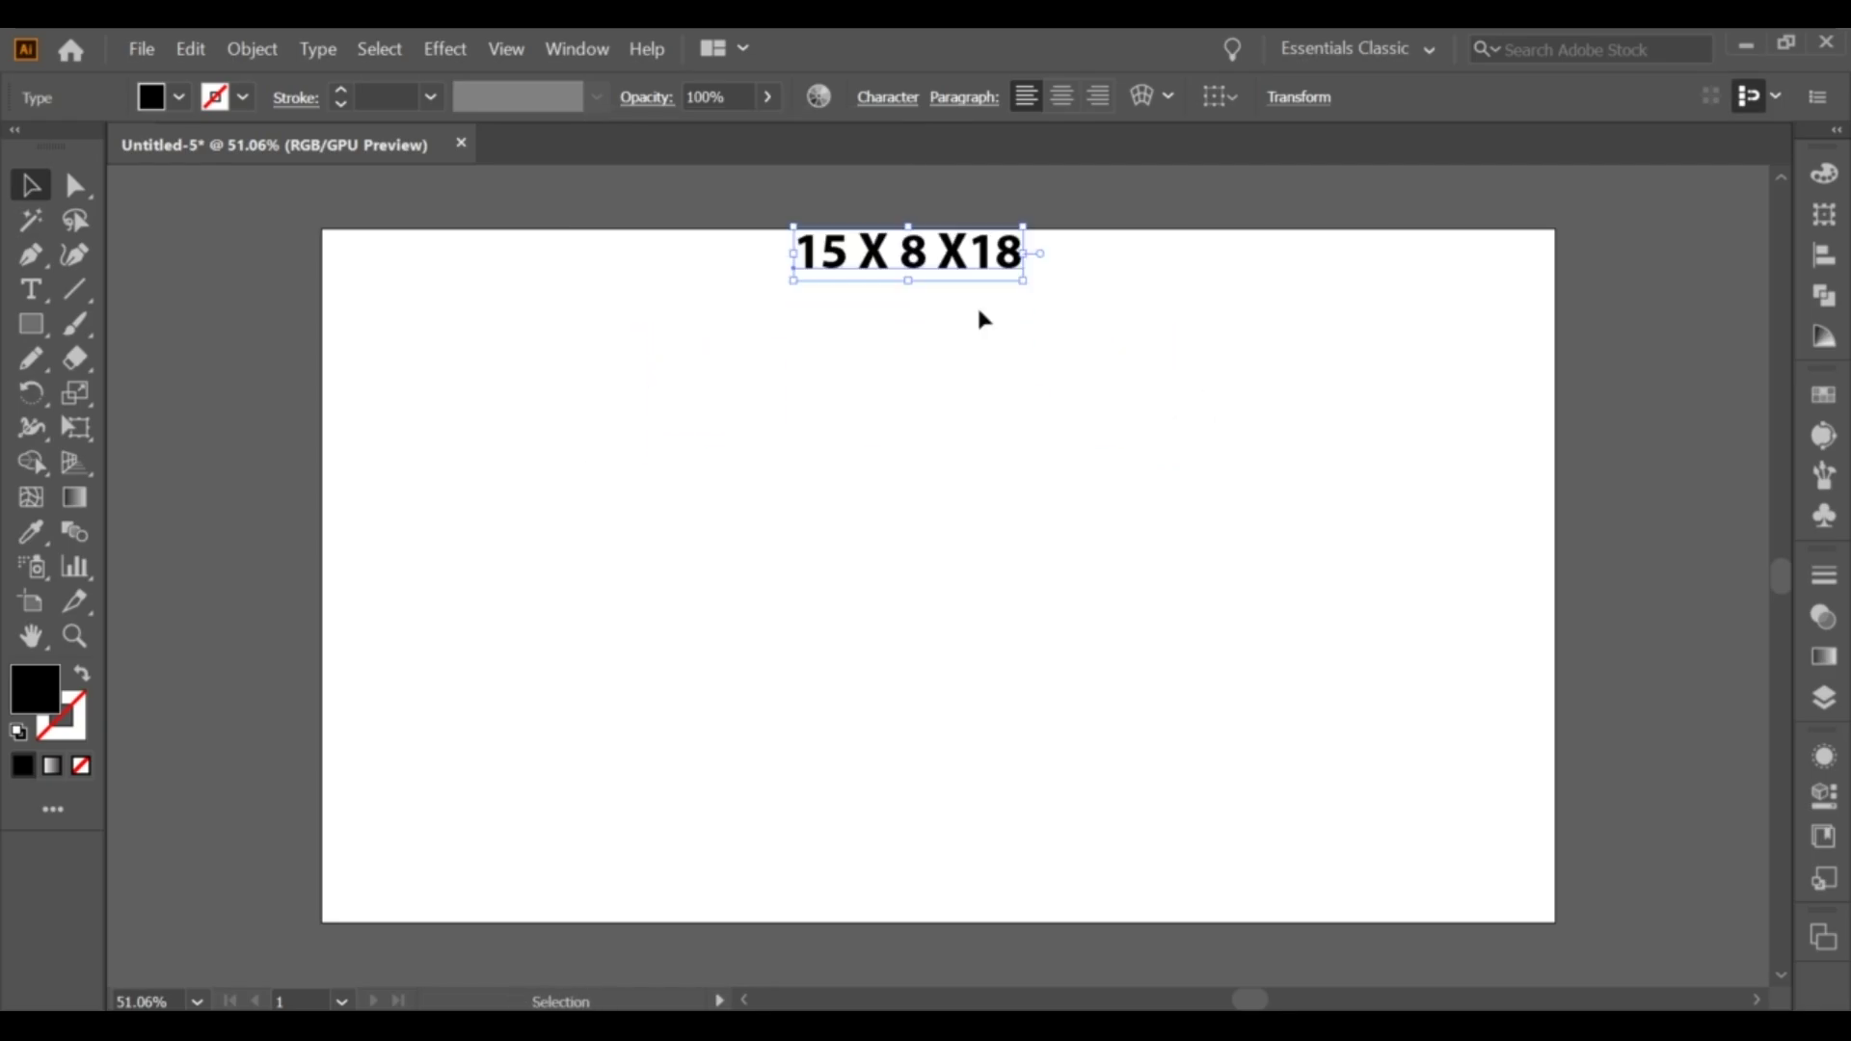
{"action": "left_click", "coordinate": [945, 393]}
Draw a 15 × 18 cm rectangle and move it onto the artboard.
{"action": "left_click", "coordinate": [30, 324]}
{"action": "left_click", "coordinate": [909, 574]}
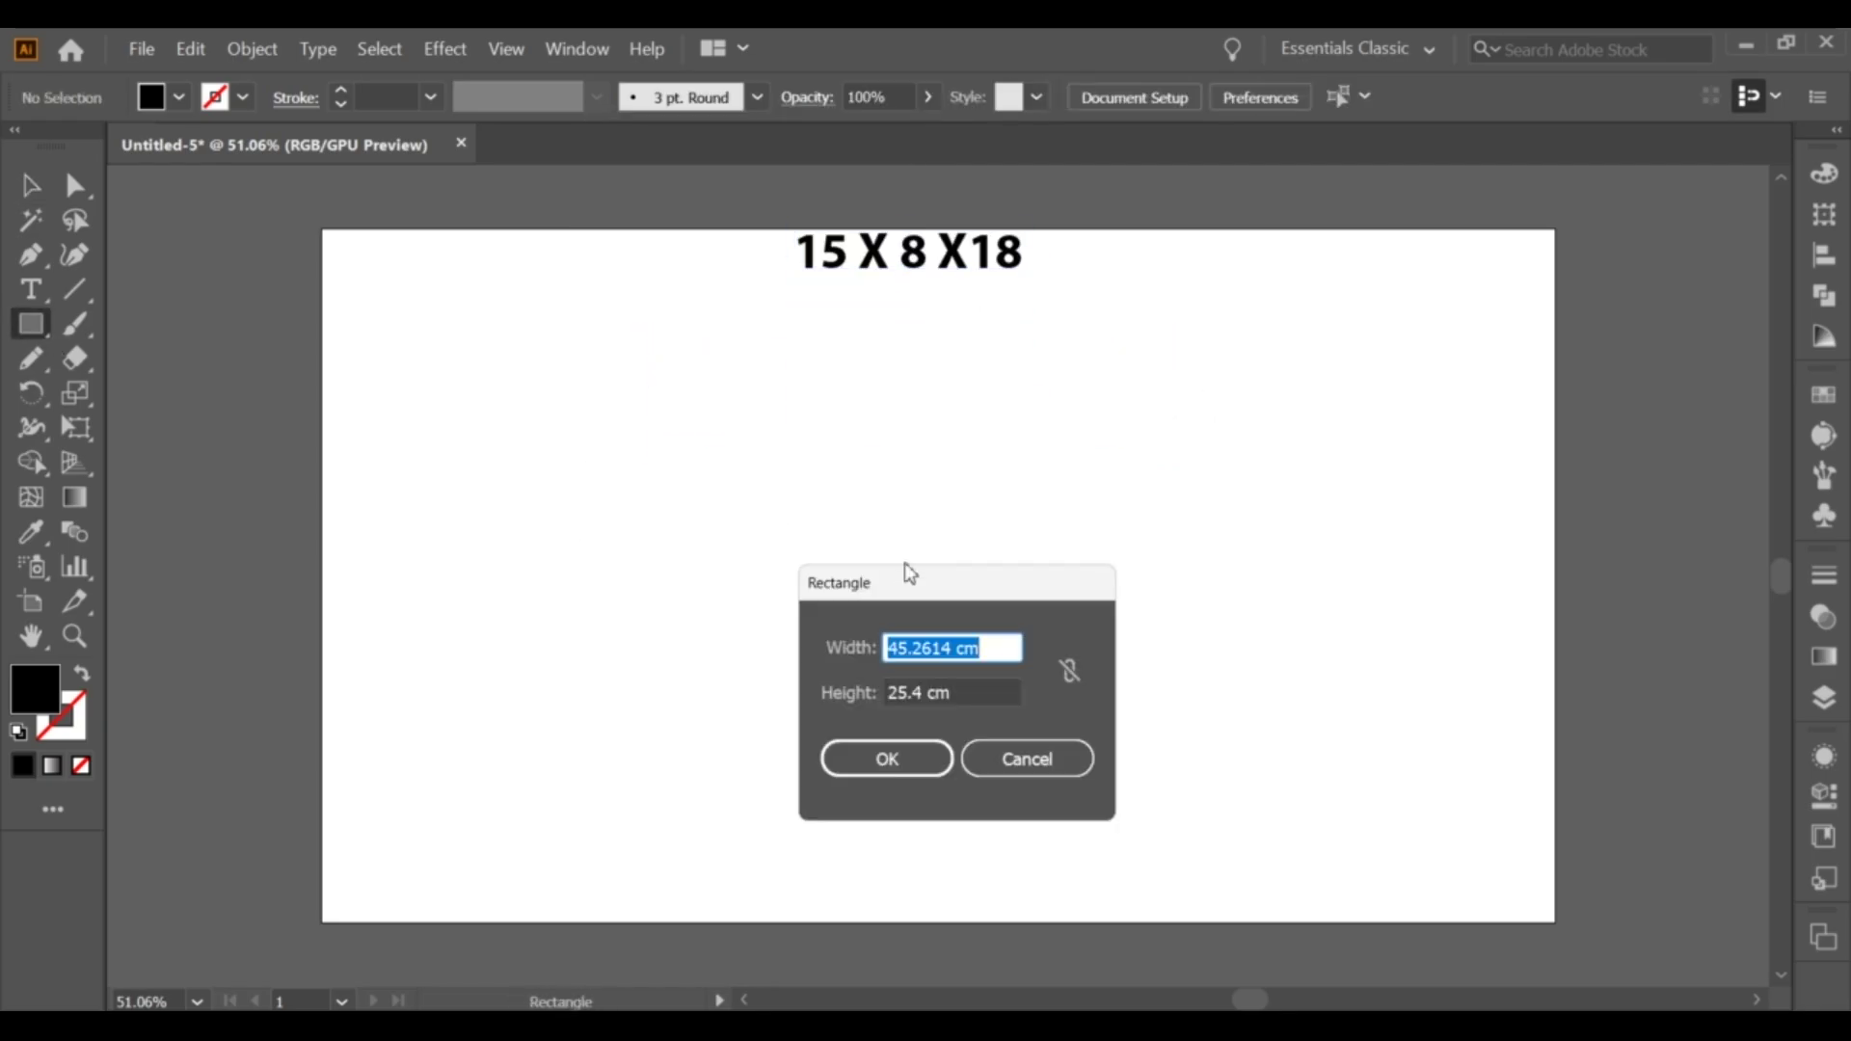
{"action": "type", "text": "15"}
{"action": "double_click", "coordinate": [928, 684]}
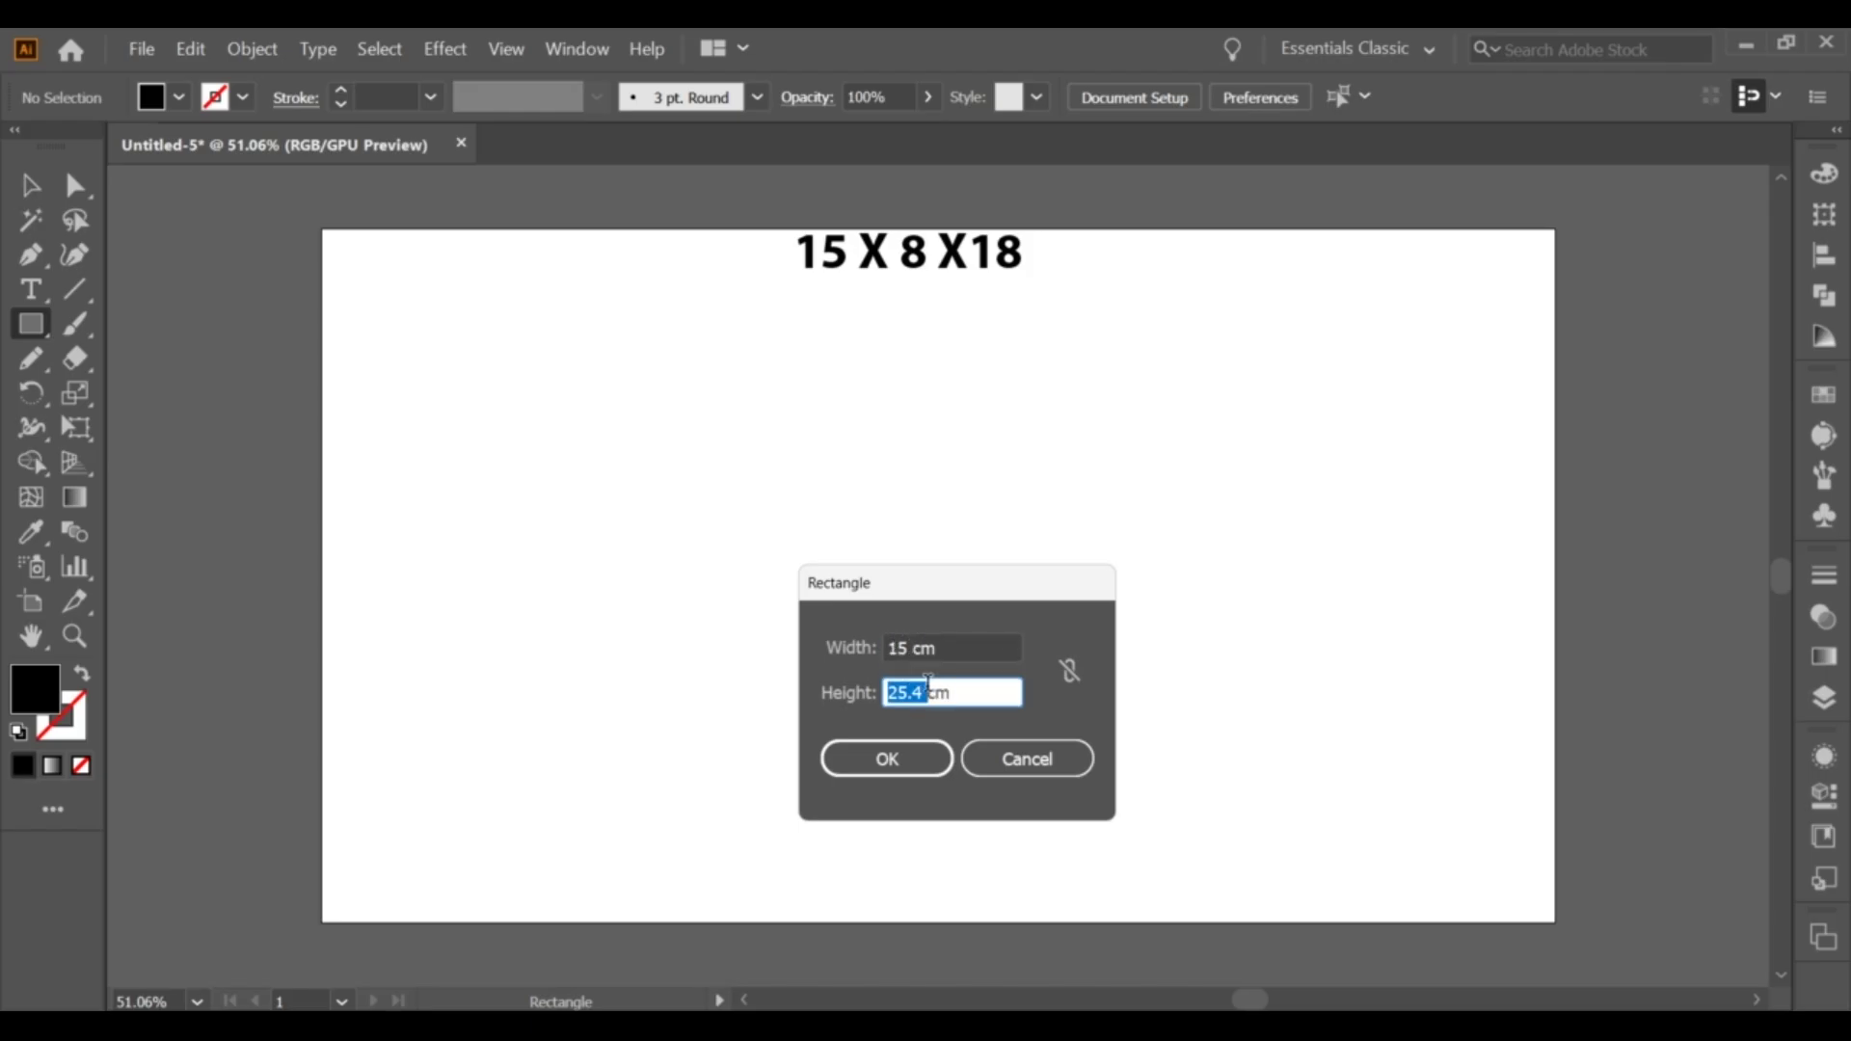
{"action": "type", "text": "18"}
{"action": "left_click", "coordinate": [878, 759]}
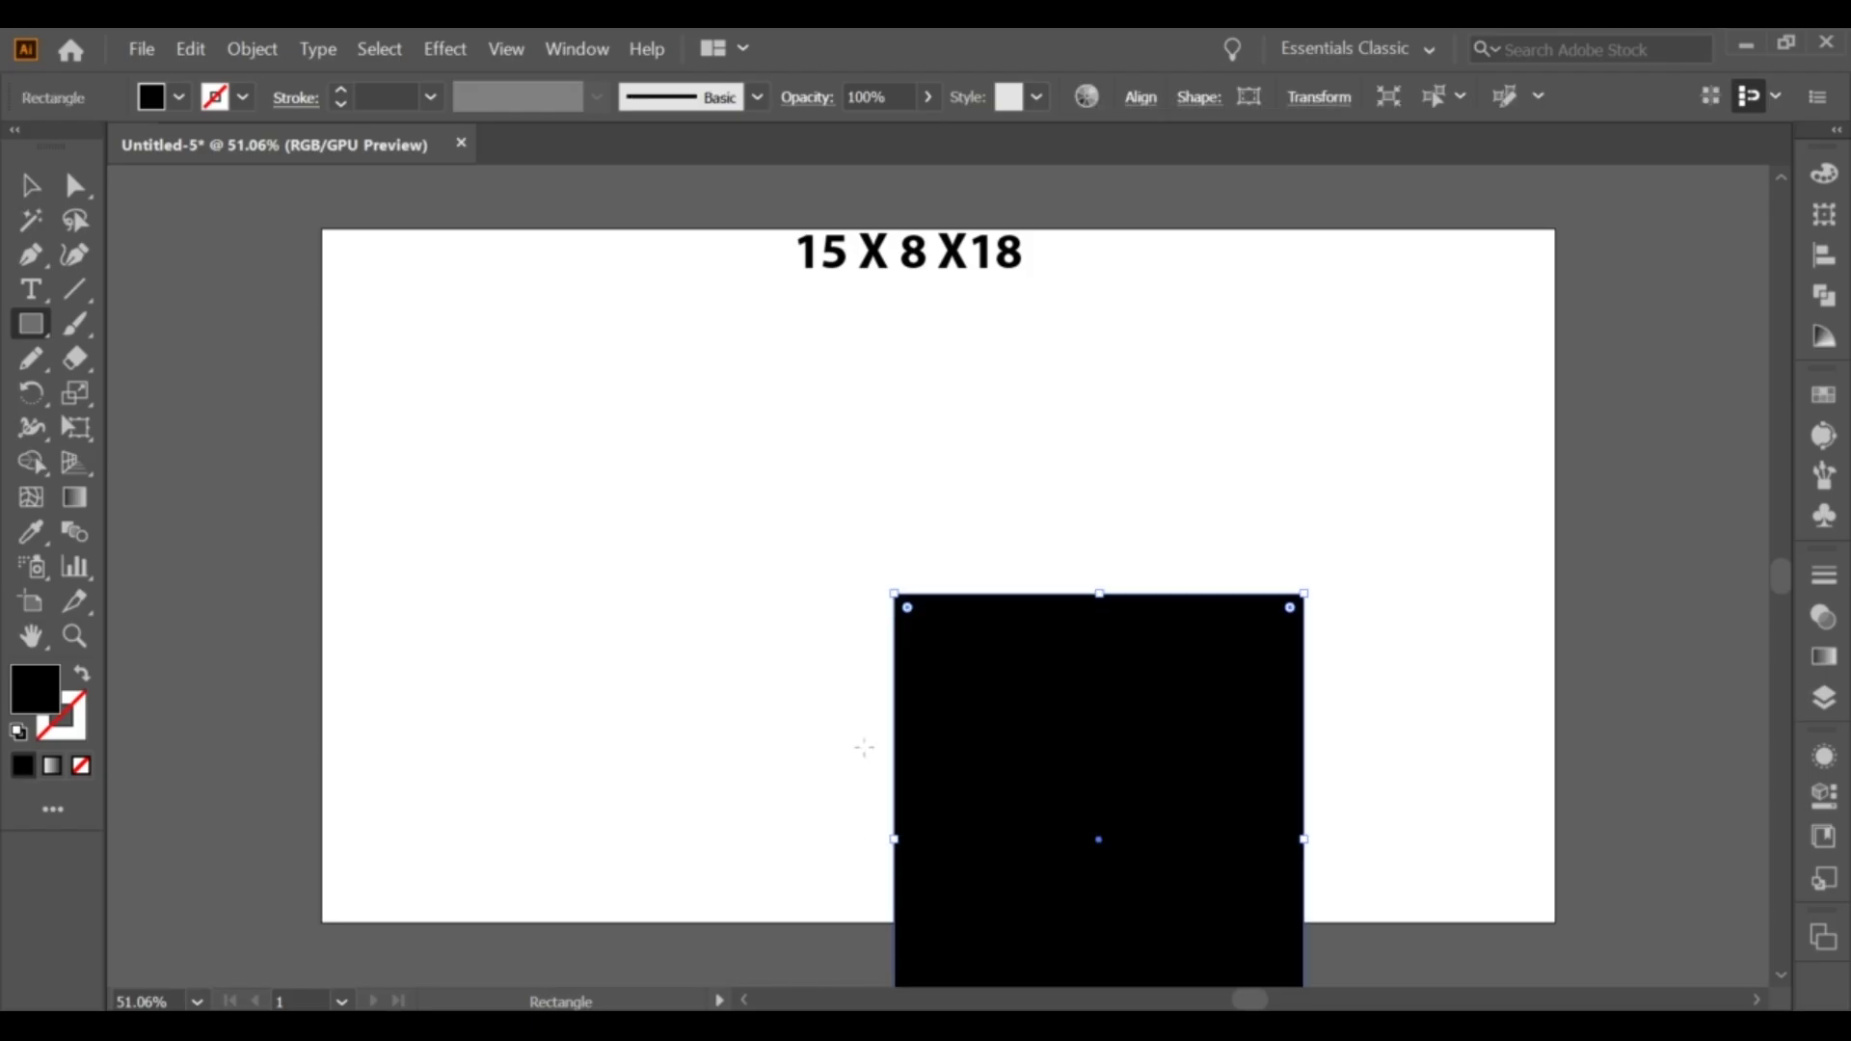
{"action": "left_click", "coordinate": [27, 198]}
{"action": "left_click_drag", "start_coordinate": [1058, 678], "coordinate": [928, 441]}
Enlarge the artboard and move the dimension label back to its top.
{"action": "key", "text": "ctrl+minus"}
{"action": "key", "text": "ctrl+minus"}
{"action": "key", "text": "ctrl+minus"}
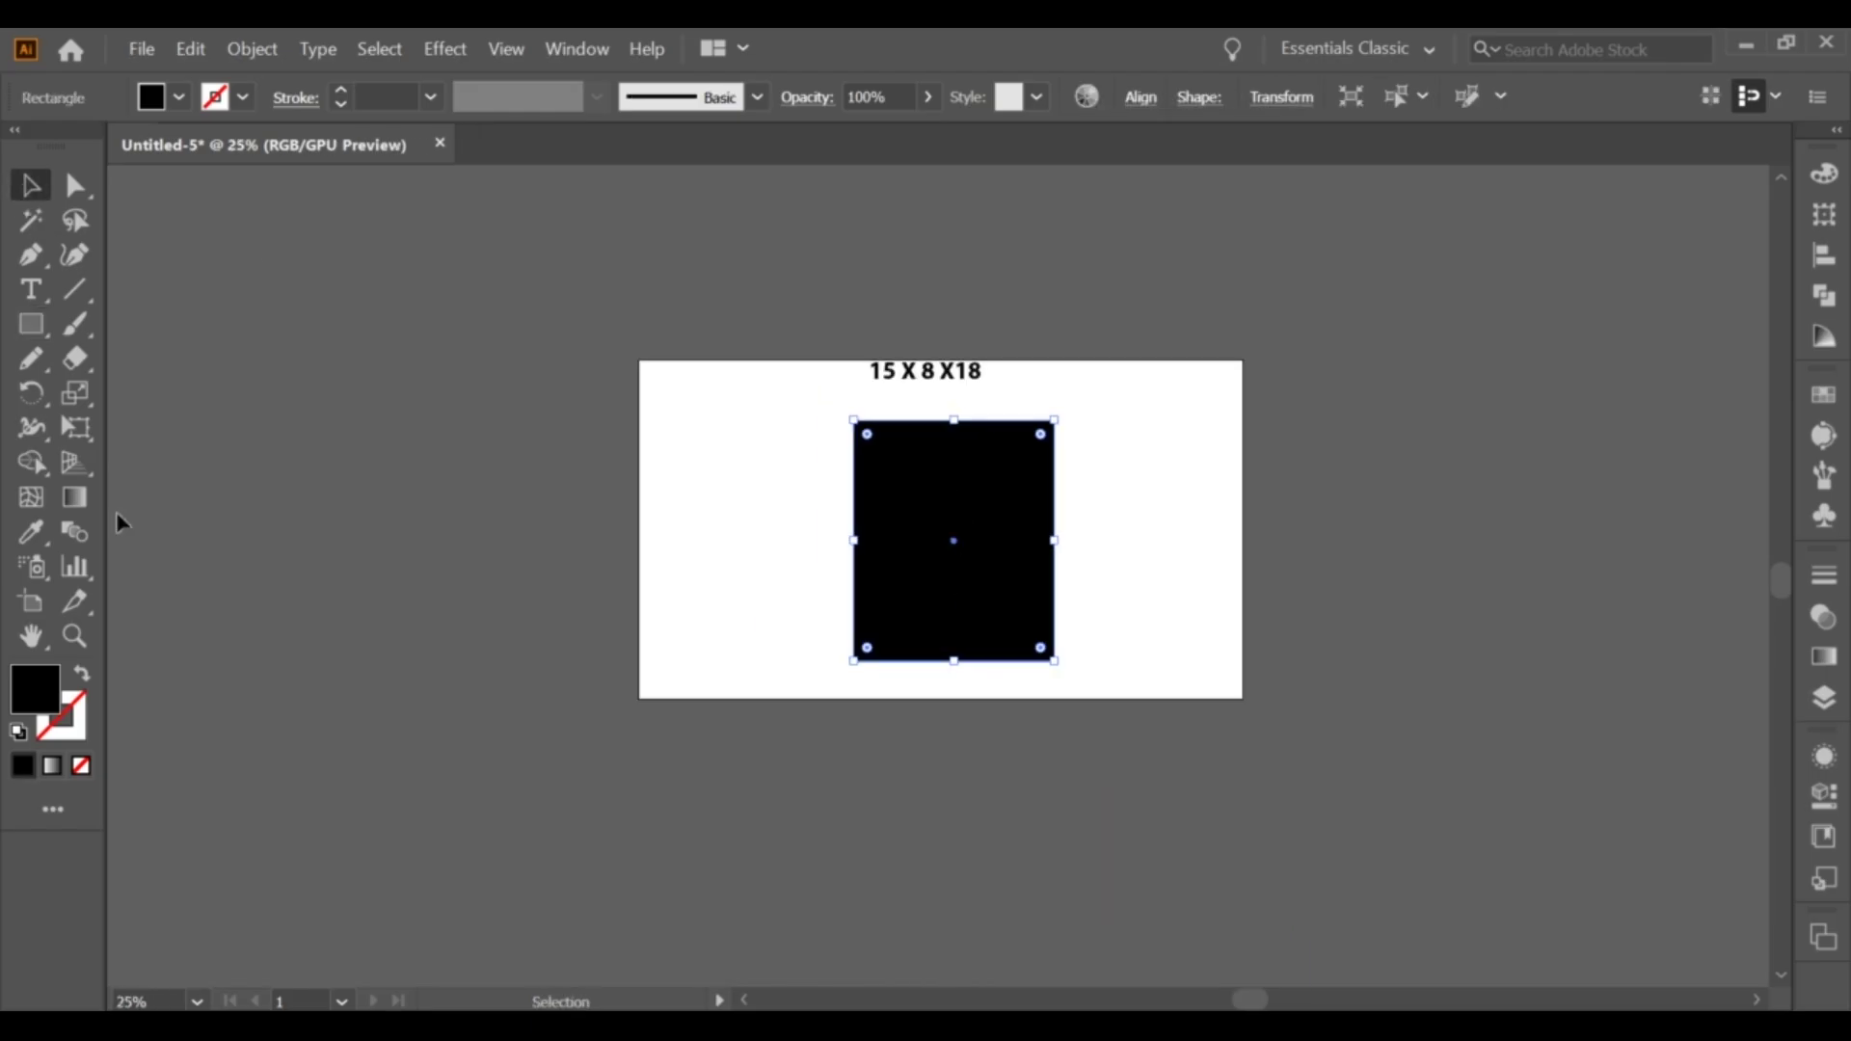
{"action": "key", "text": "ctrl+minus"}
{"action": "key", "text": "shift+o"}
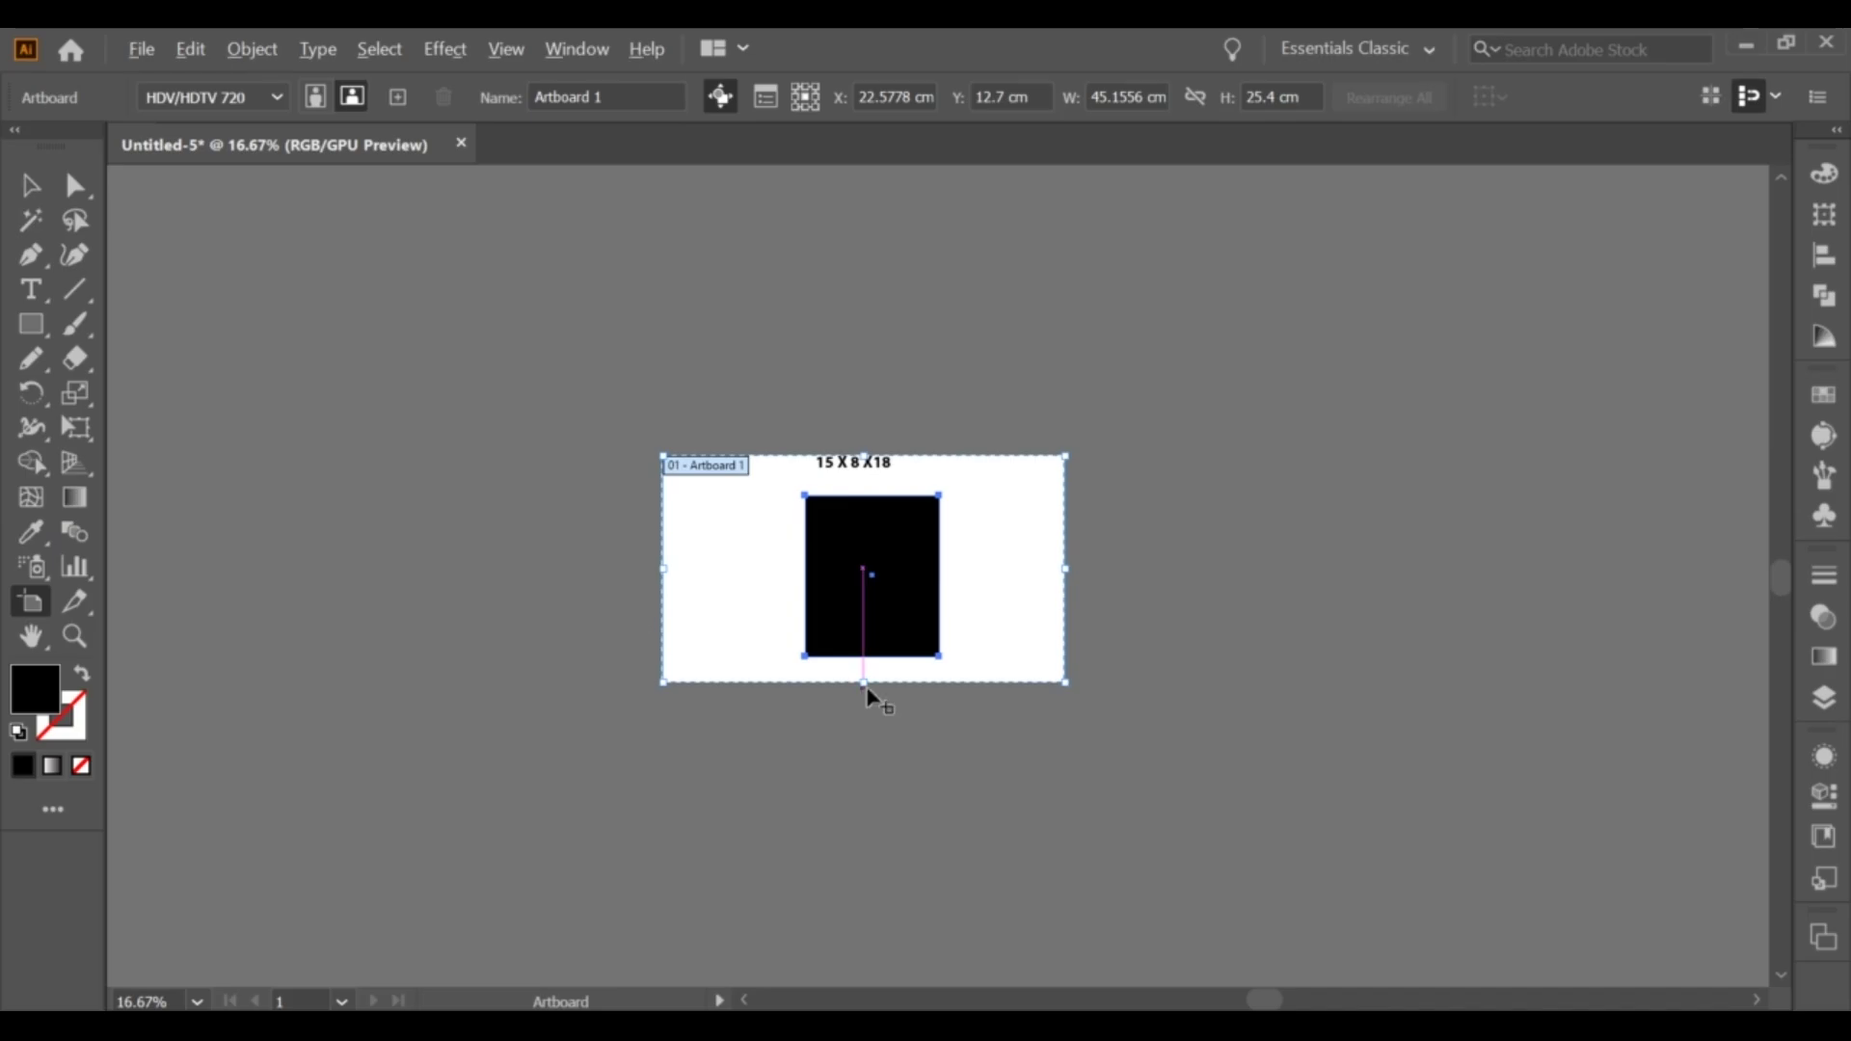
{"action": "left_click_drag", "start_coordinate": [864, 683], "coordinate": [900, 960]}
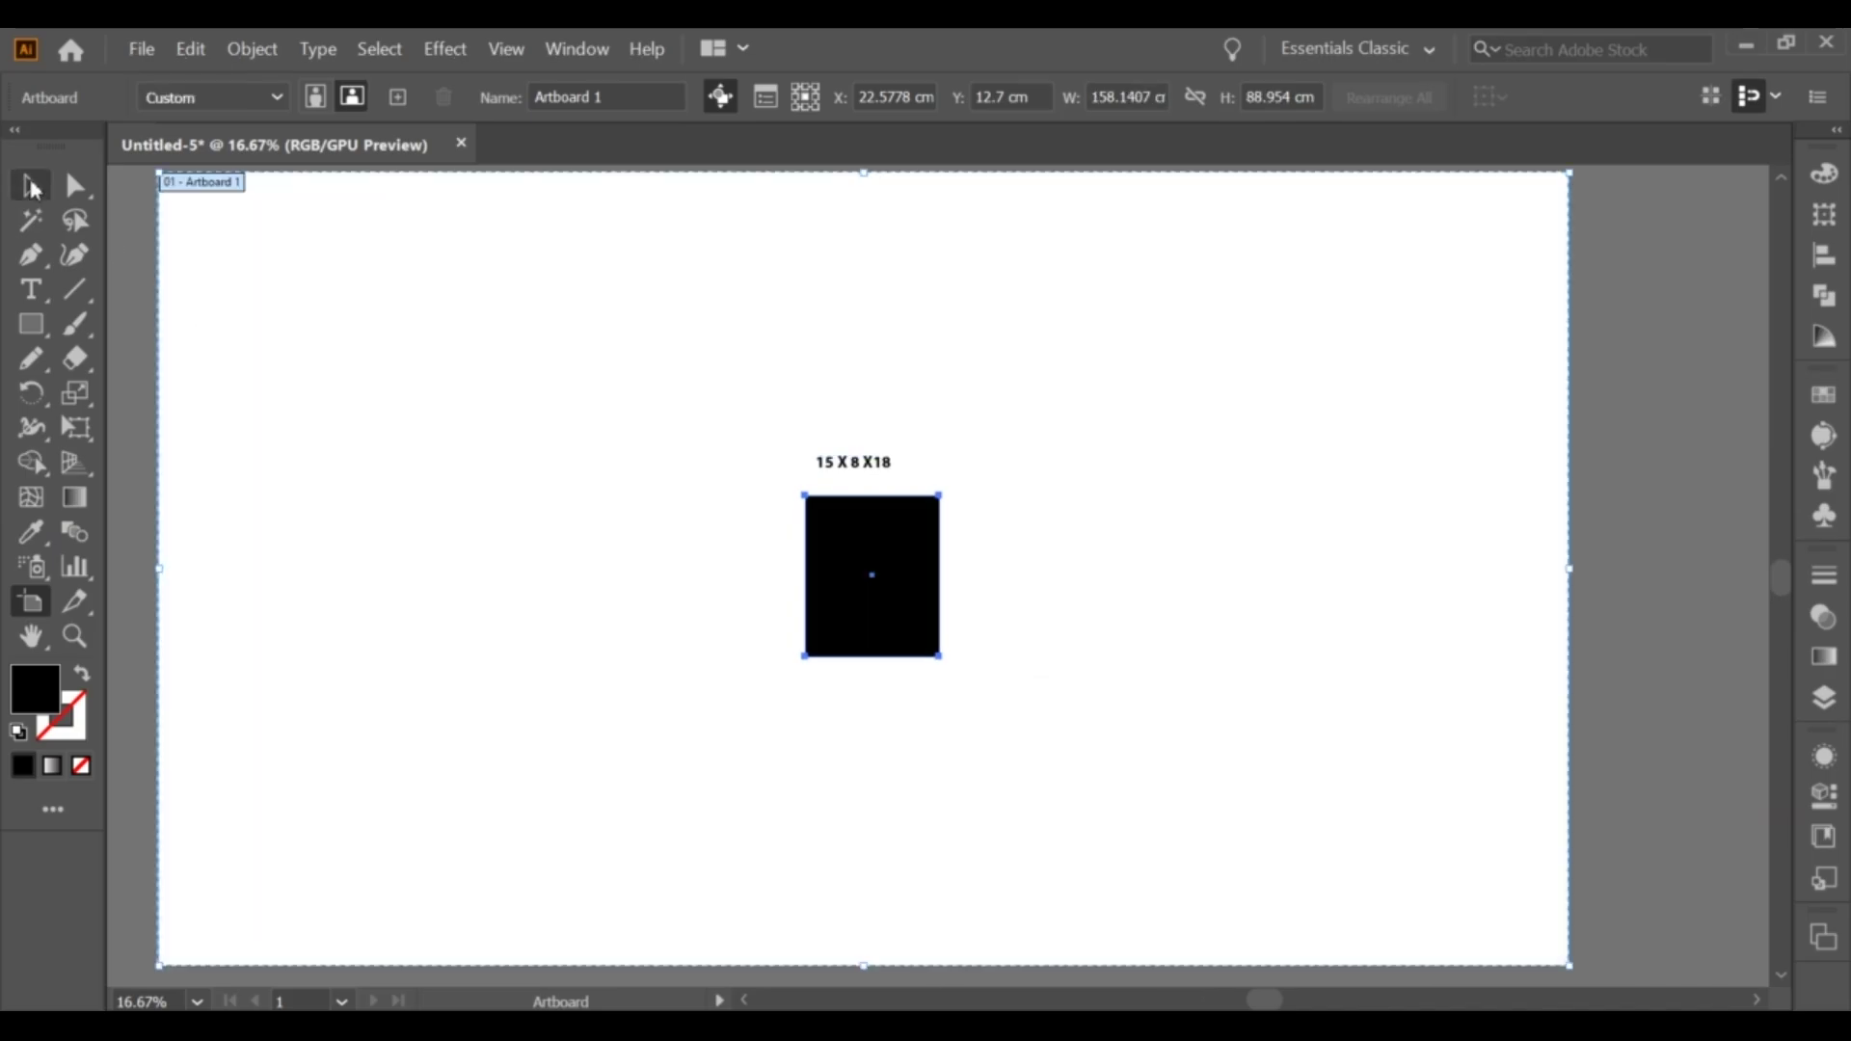
{"action": "key", "text": "ctrl+minus"}
{"action": "left_click_drag", "start_coordinate": [896, 846], "coordinate": [897, 924]}
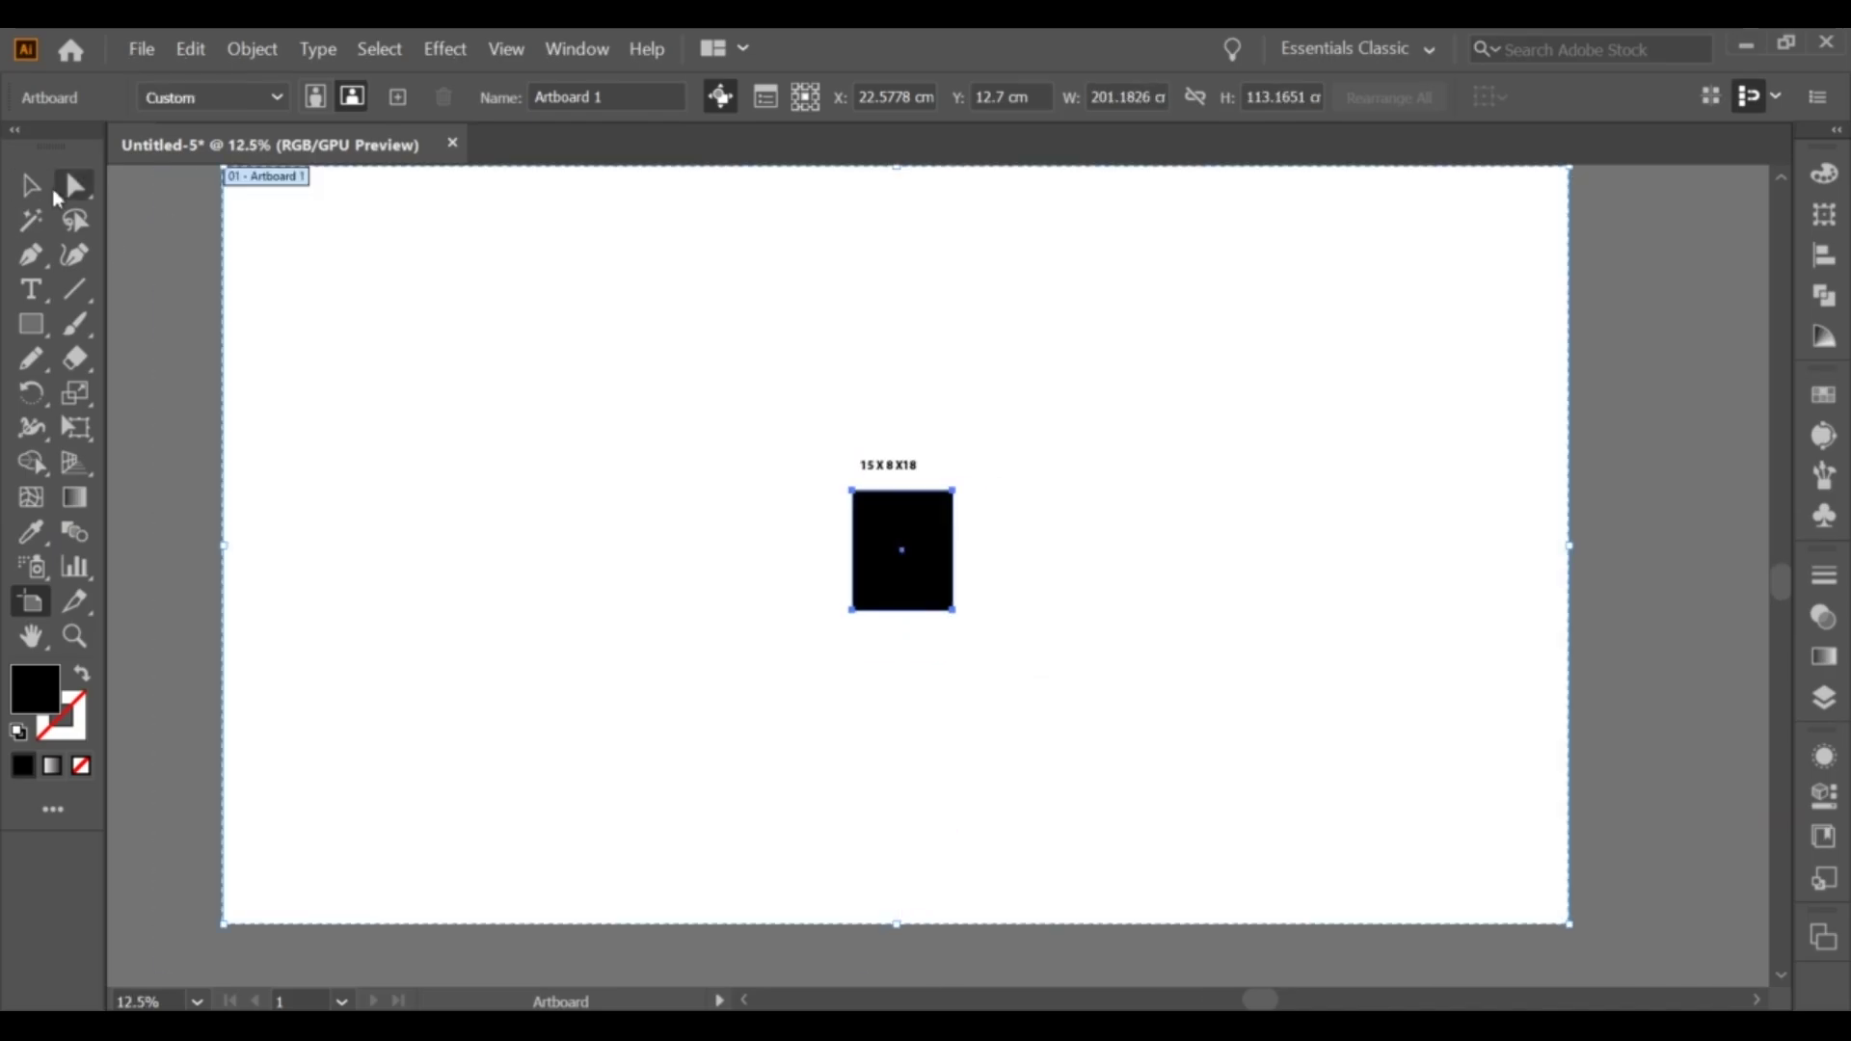
{"action": "left_click", "coordinate": [34, 186]}
{"action": "mouse_move", "coordinate": [891, 464]}
{"action": "left_mouse_down"}
{"action": "mouse_move", "coordinate": [852, 214]}
{"action": "mouse_move", "coordinate": [964, 287]}
{"action": "left_mouse_up"}
Turn the rectangle into a 3 pt black outline by swapping fill and stroke.
{"action": "left_click", "coordinate": [930, 405]}
{"action": "left_click", "coordinate": [901, 557]}
{"action": "left_click", "coordinate": [82, 673]}
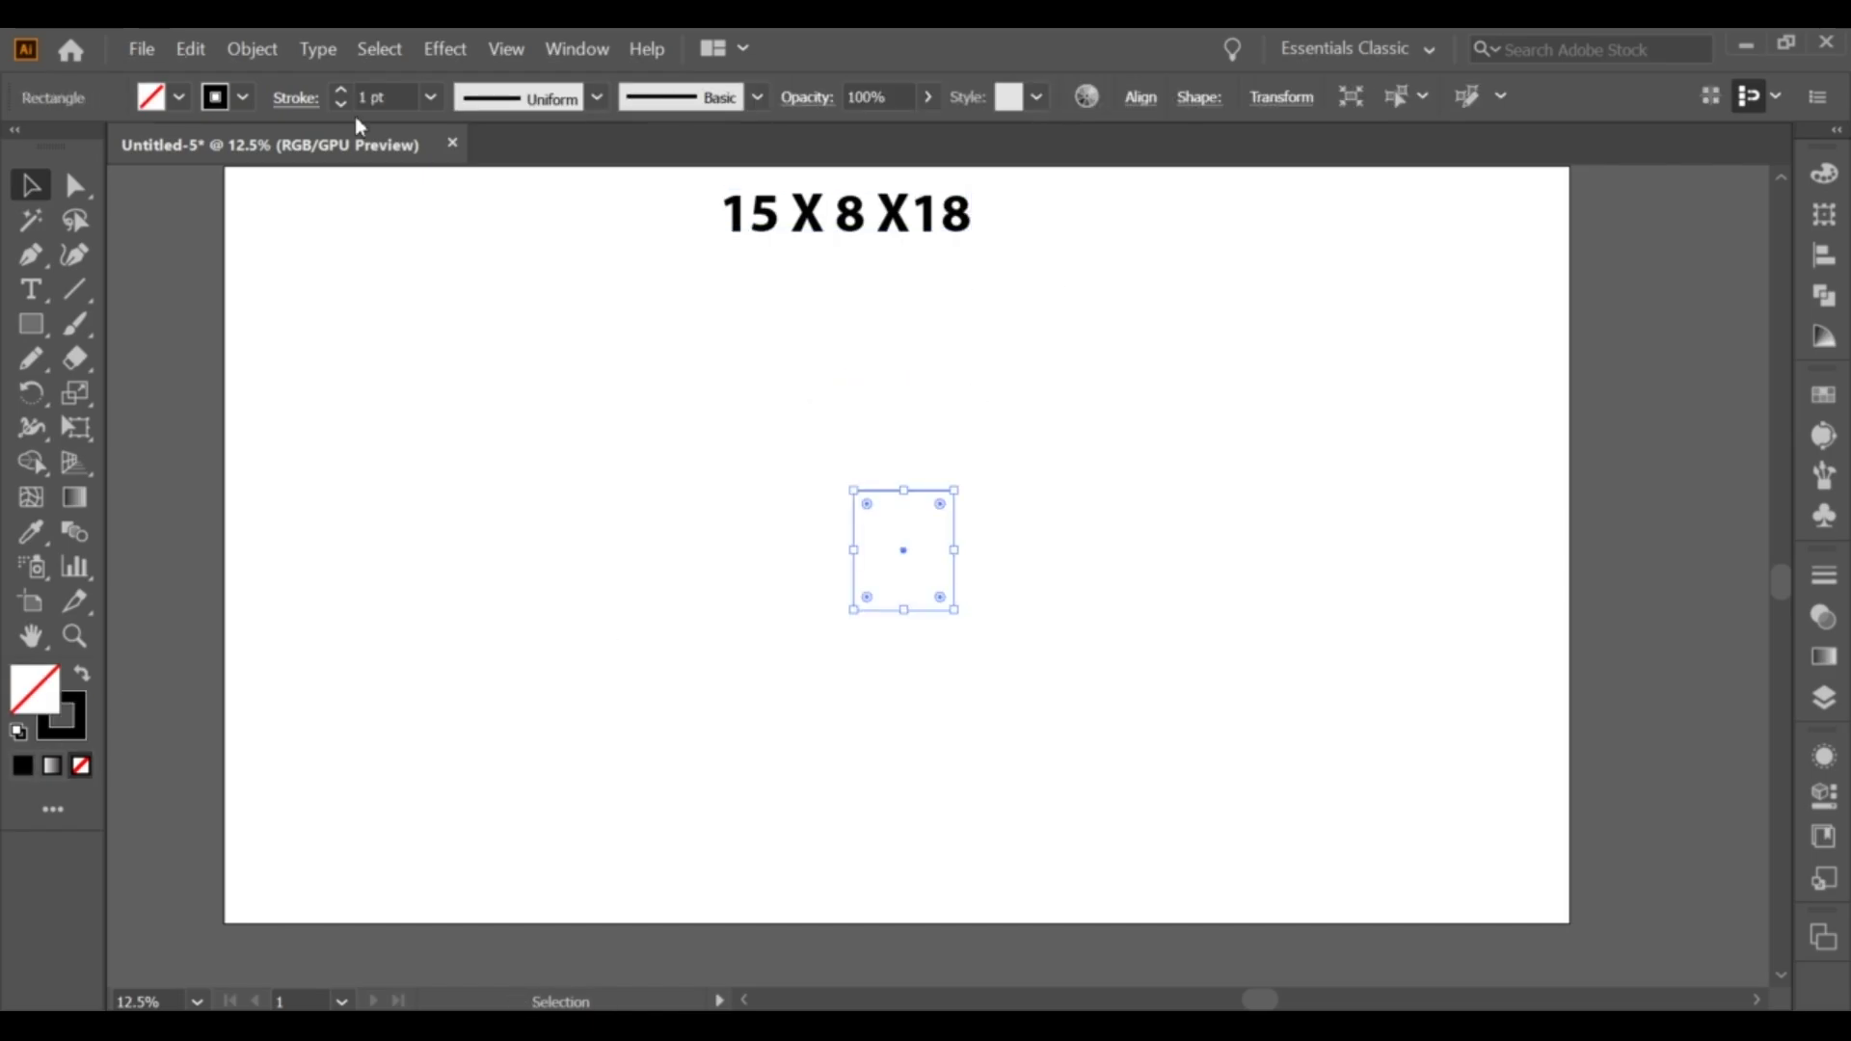
{"action": "left_click", "coordinate": [341, 89]}
{"action": "left_click", "coordinate": [921, 662]}
{"action": "scroll", "coordinate": [857, 405], "scroll_direction": "up", "scroll_amount": 1}
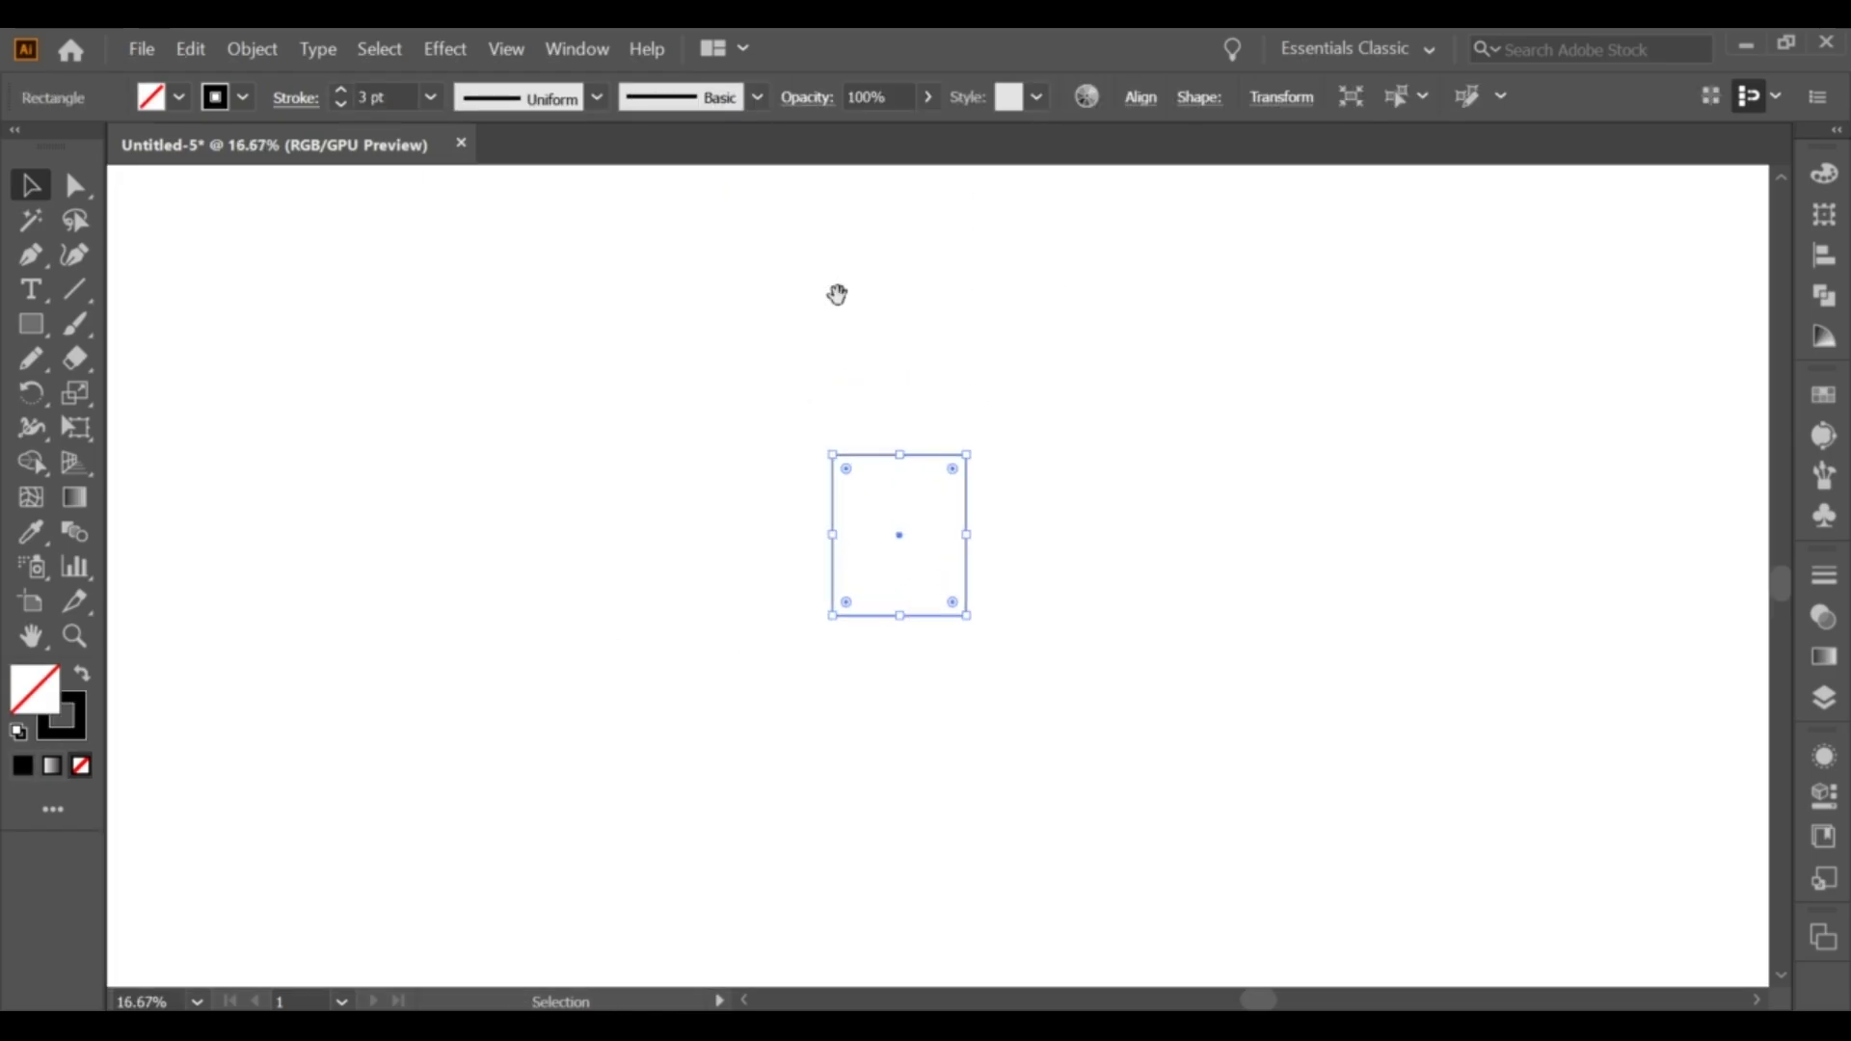
{"action": "scroll", "coordinate": [933, 563], "scroll_direction": "down", "scroll_amount": 1}
Paste a copy of the rectangle in back and move it 15 cm right.
{"action": "left_click", "coordinate": [922, 584]}
{"action": "left_click", "coordinate": [190, 48]}
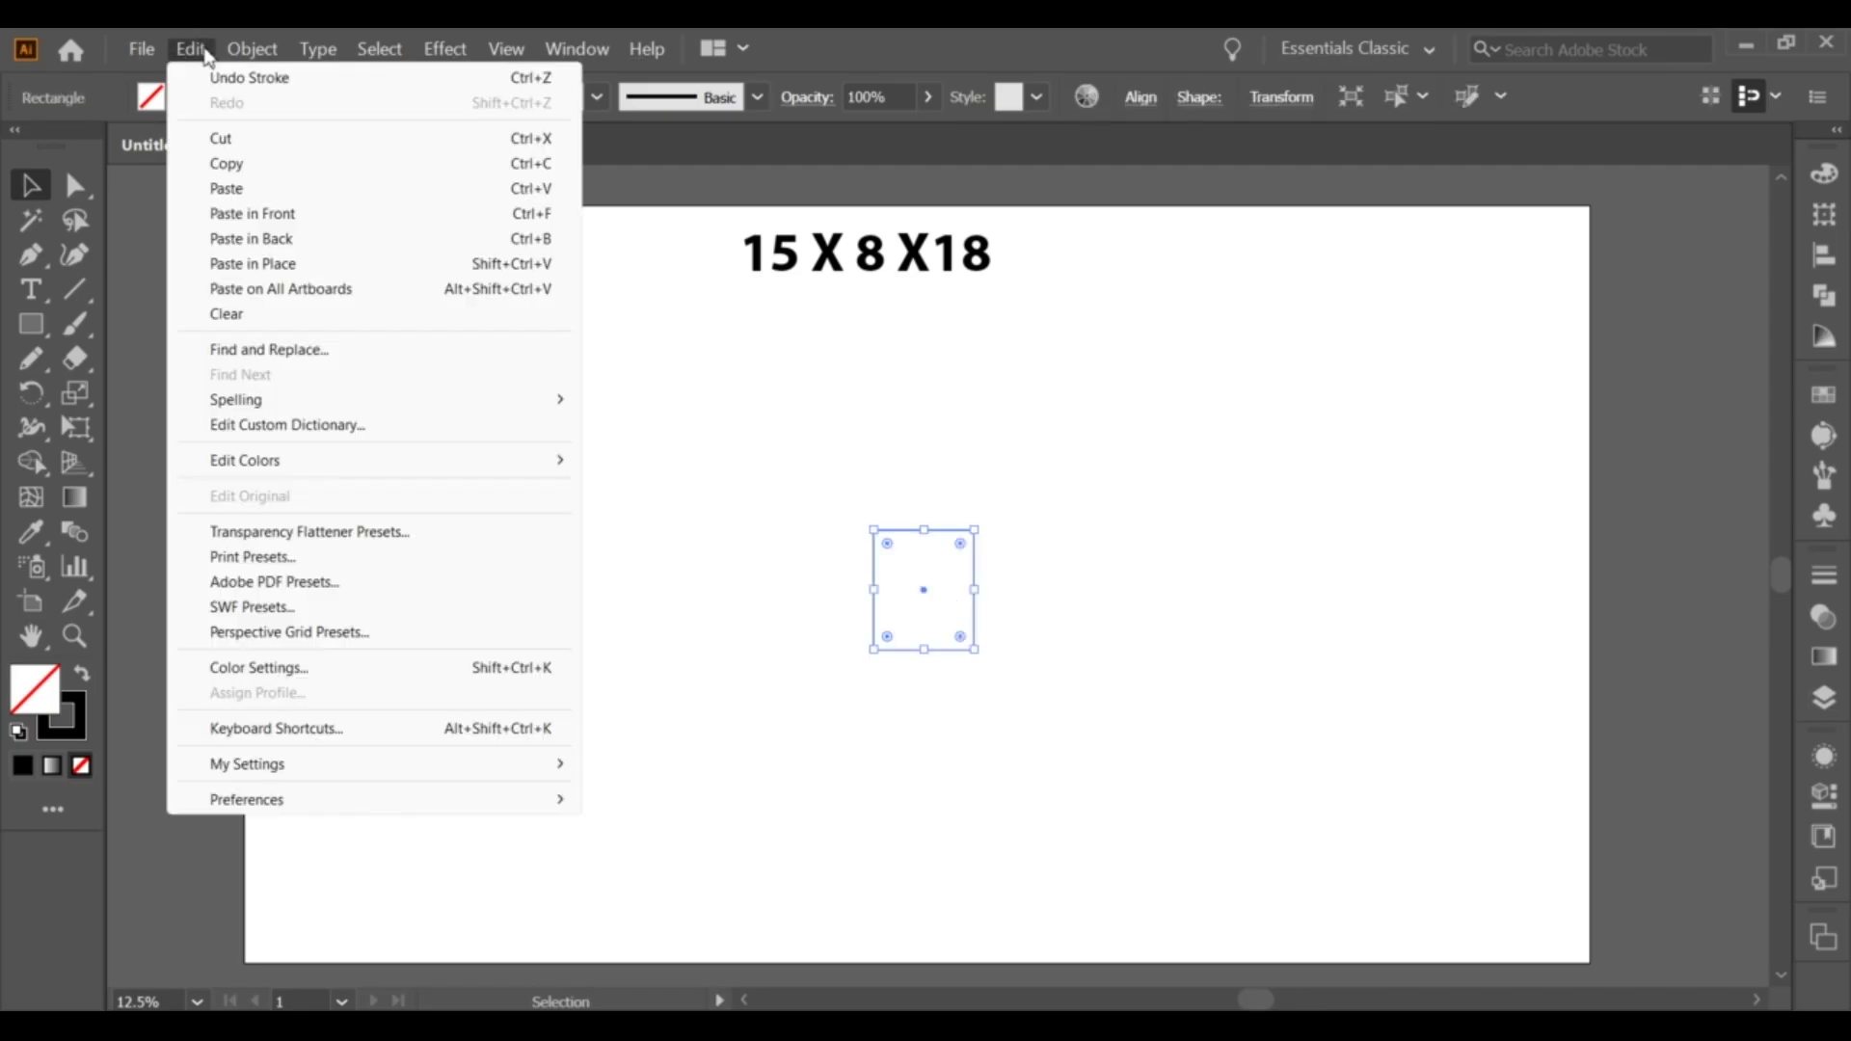
{"action": "left_click", "coordinate": [190, 49]}
{"action": "left_click", "coordinate": [289, 240]}
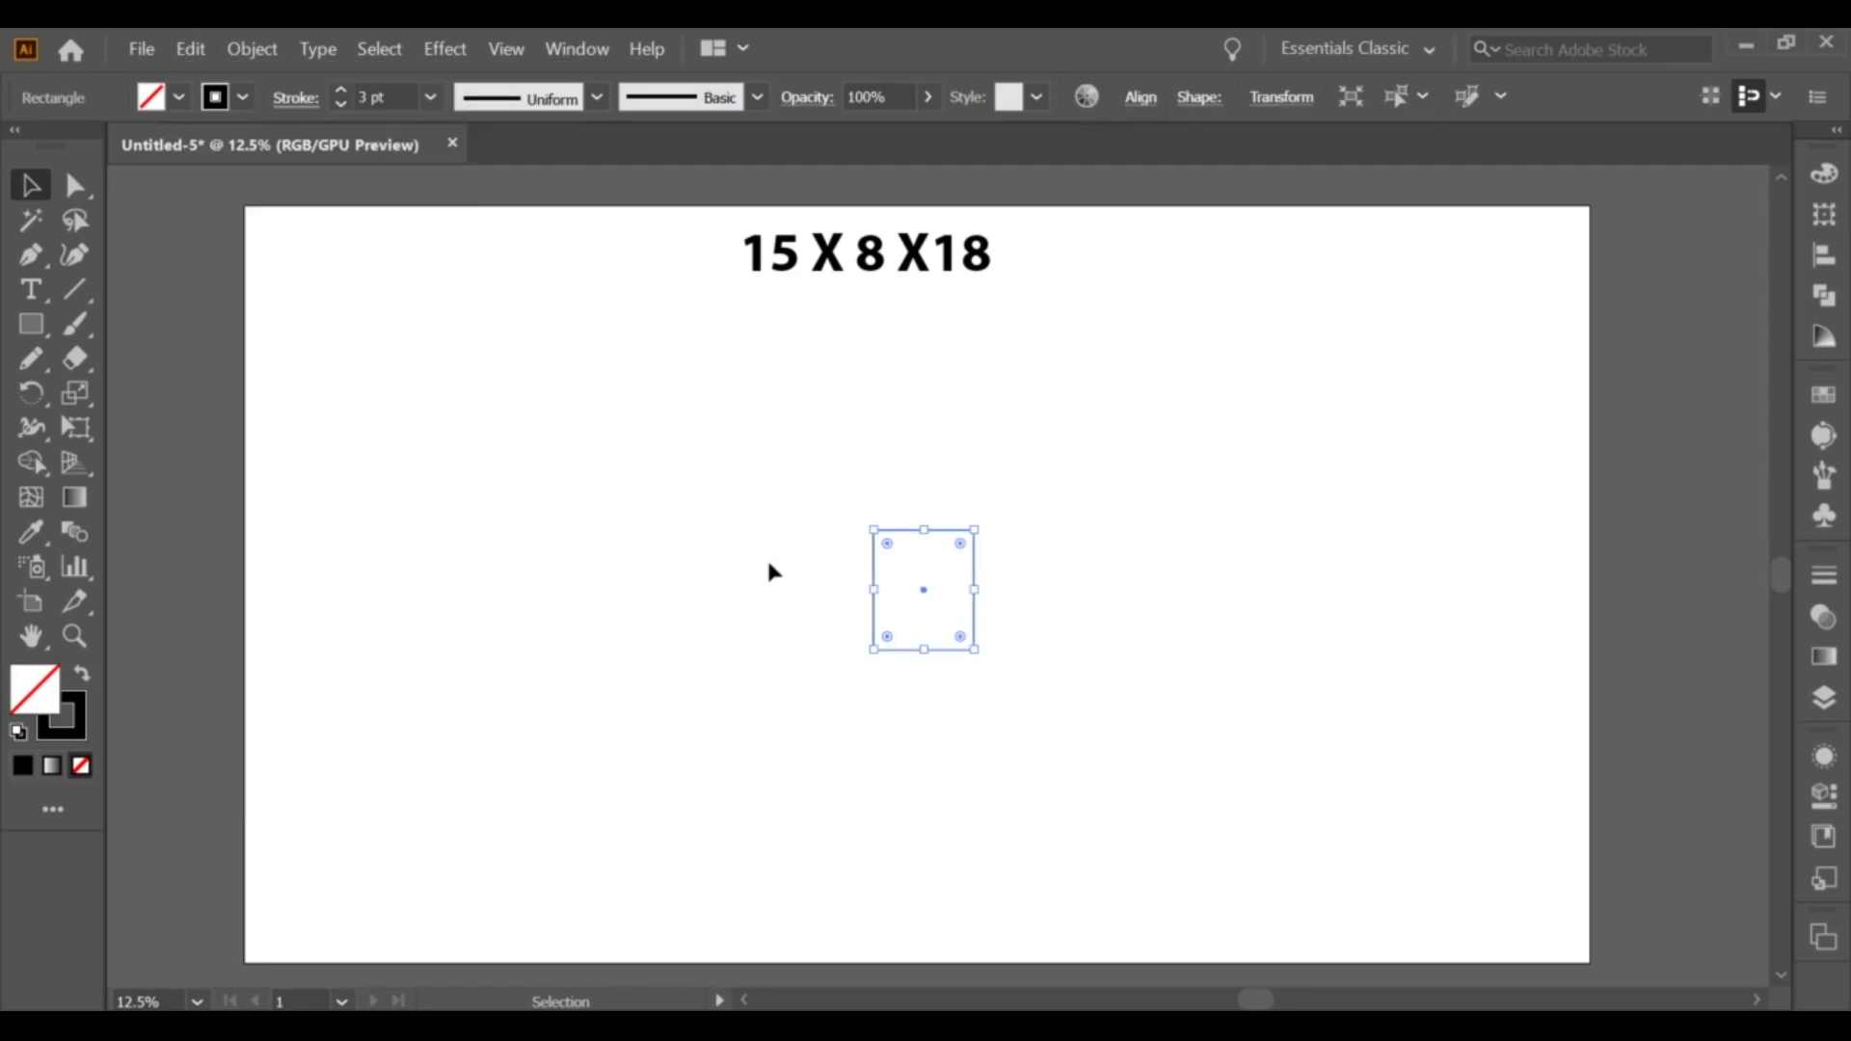
{"action": "left_click", "coordinate": [969, 632]}
{"action": "left_click_drag", "start_coordinate": [969, 632], "coordinate": [1078, 631]}
{"action": "scroll", "coordinate": [1055, 533], "scroll_direction": "up", "scroll_amount": 3}
{"action": "scroll", "coordinate": [1051, 533], "scroll_direction": "down", "scroll_amount": 1}
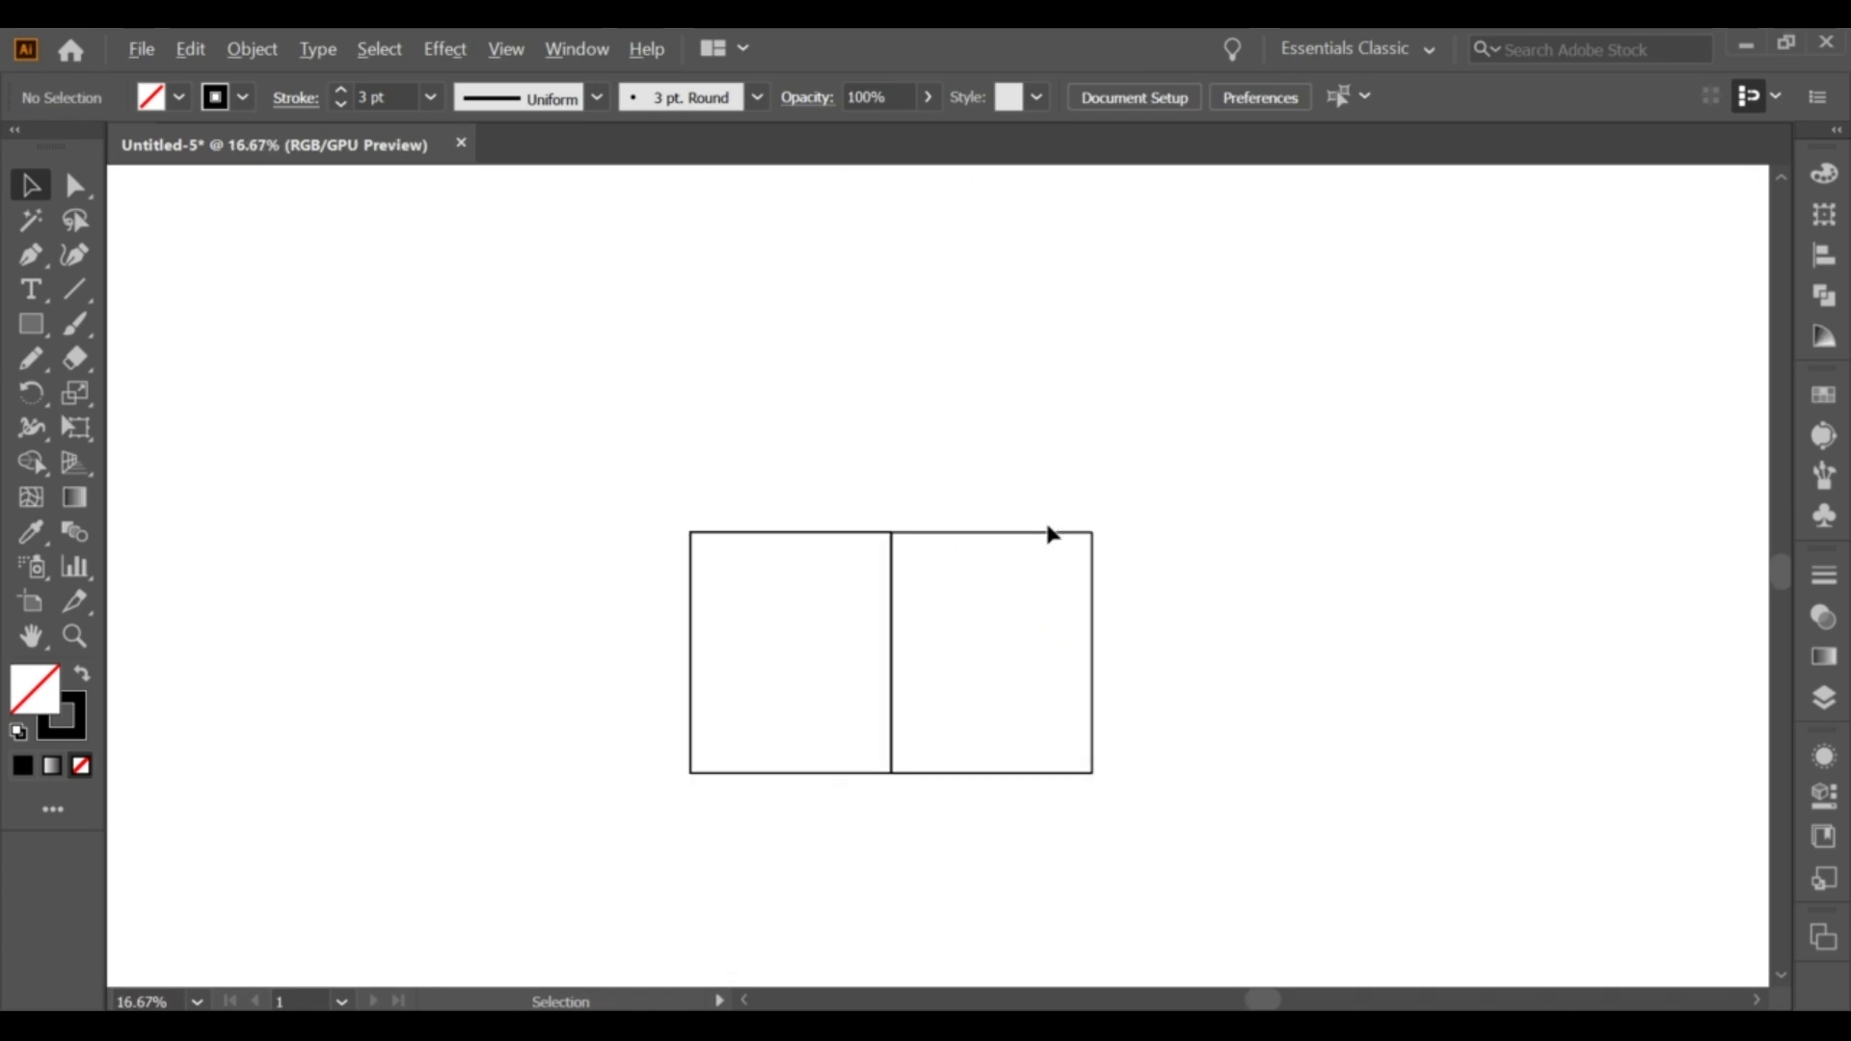
Resize the right copy to 8 cm wide, anchored at its left edge.
{"action": "left_click_drag", "start_coordinate": [1042, 472], "coordinate": [1172, 727]}
{"action": "left_click_drag", "start_coordinate": [1045, 472], "coordinate": [1145, 632]}
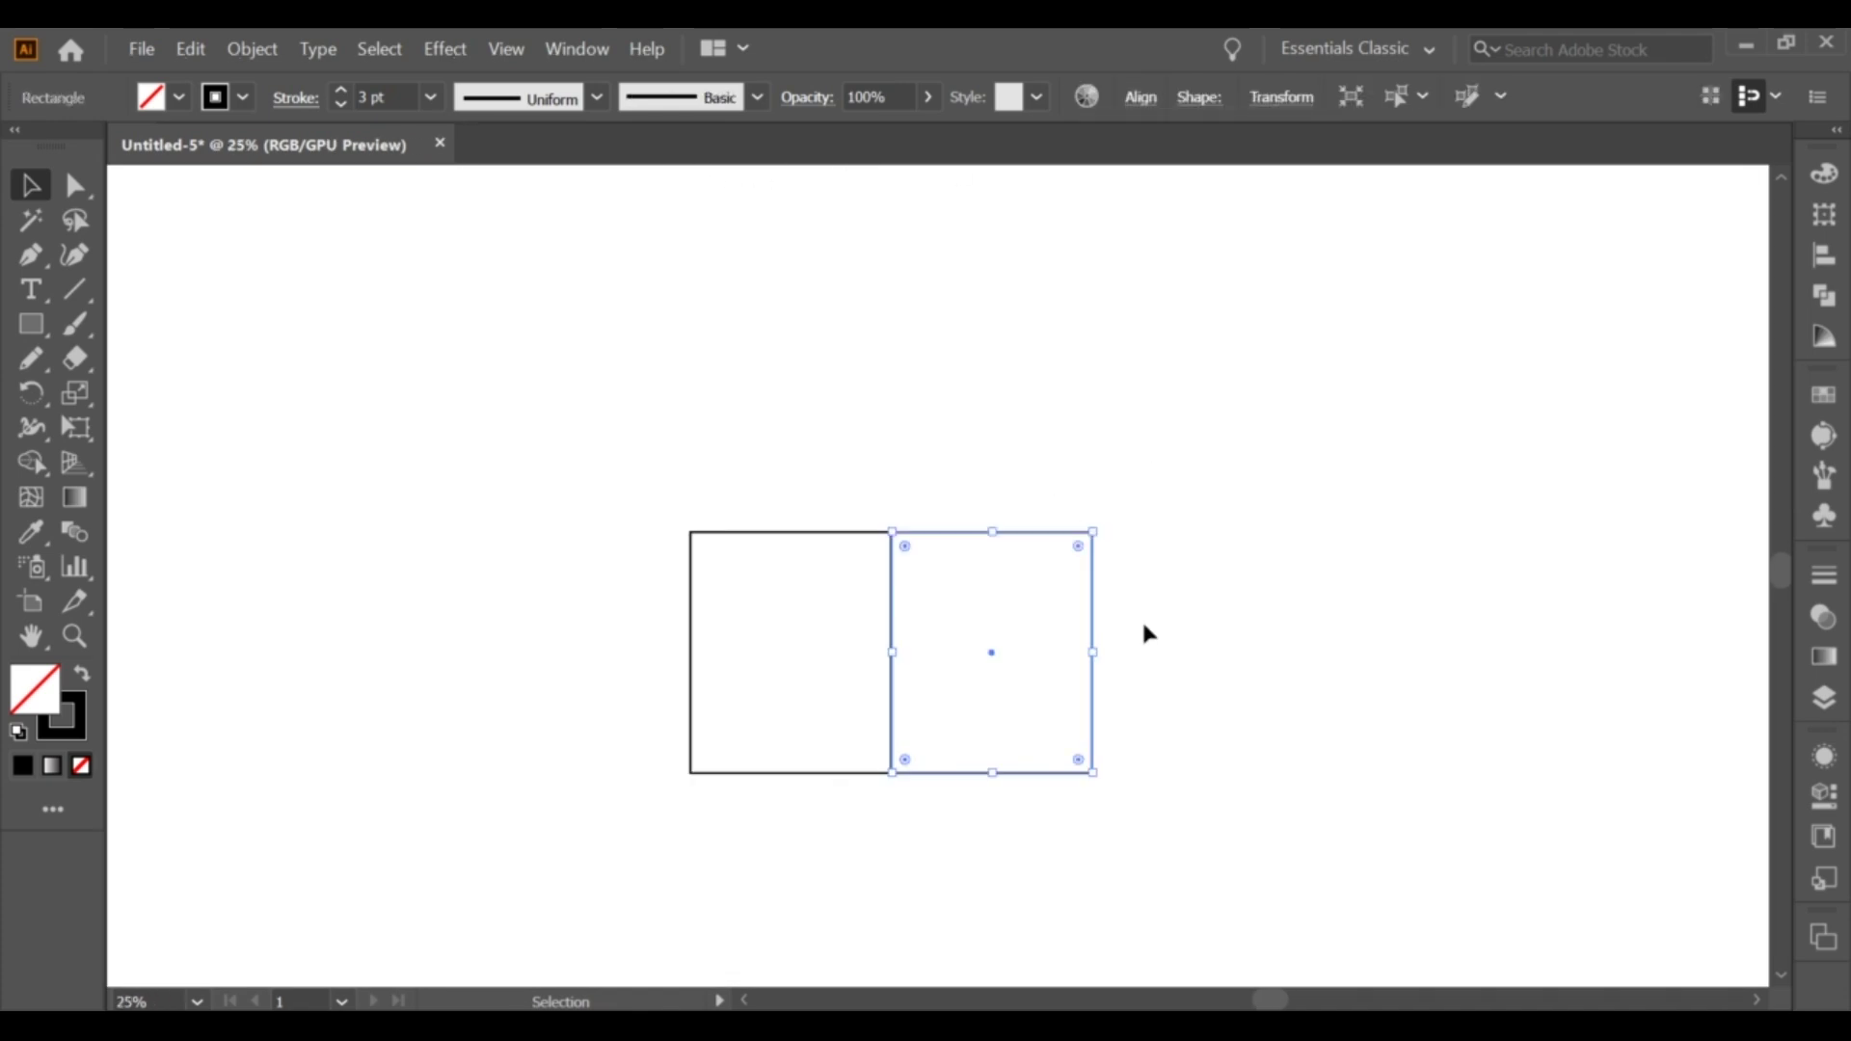
{"action": "left_click", "coordinate": [1281, 97]}
{"action": "left_click", "coordinate": [994, 170]}
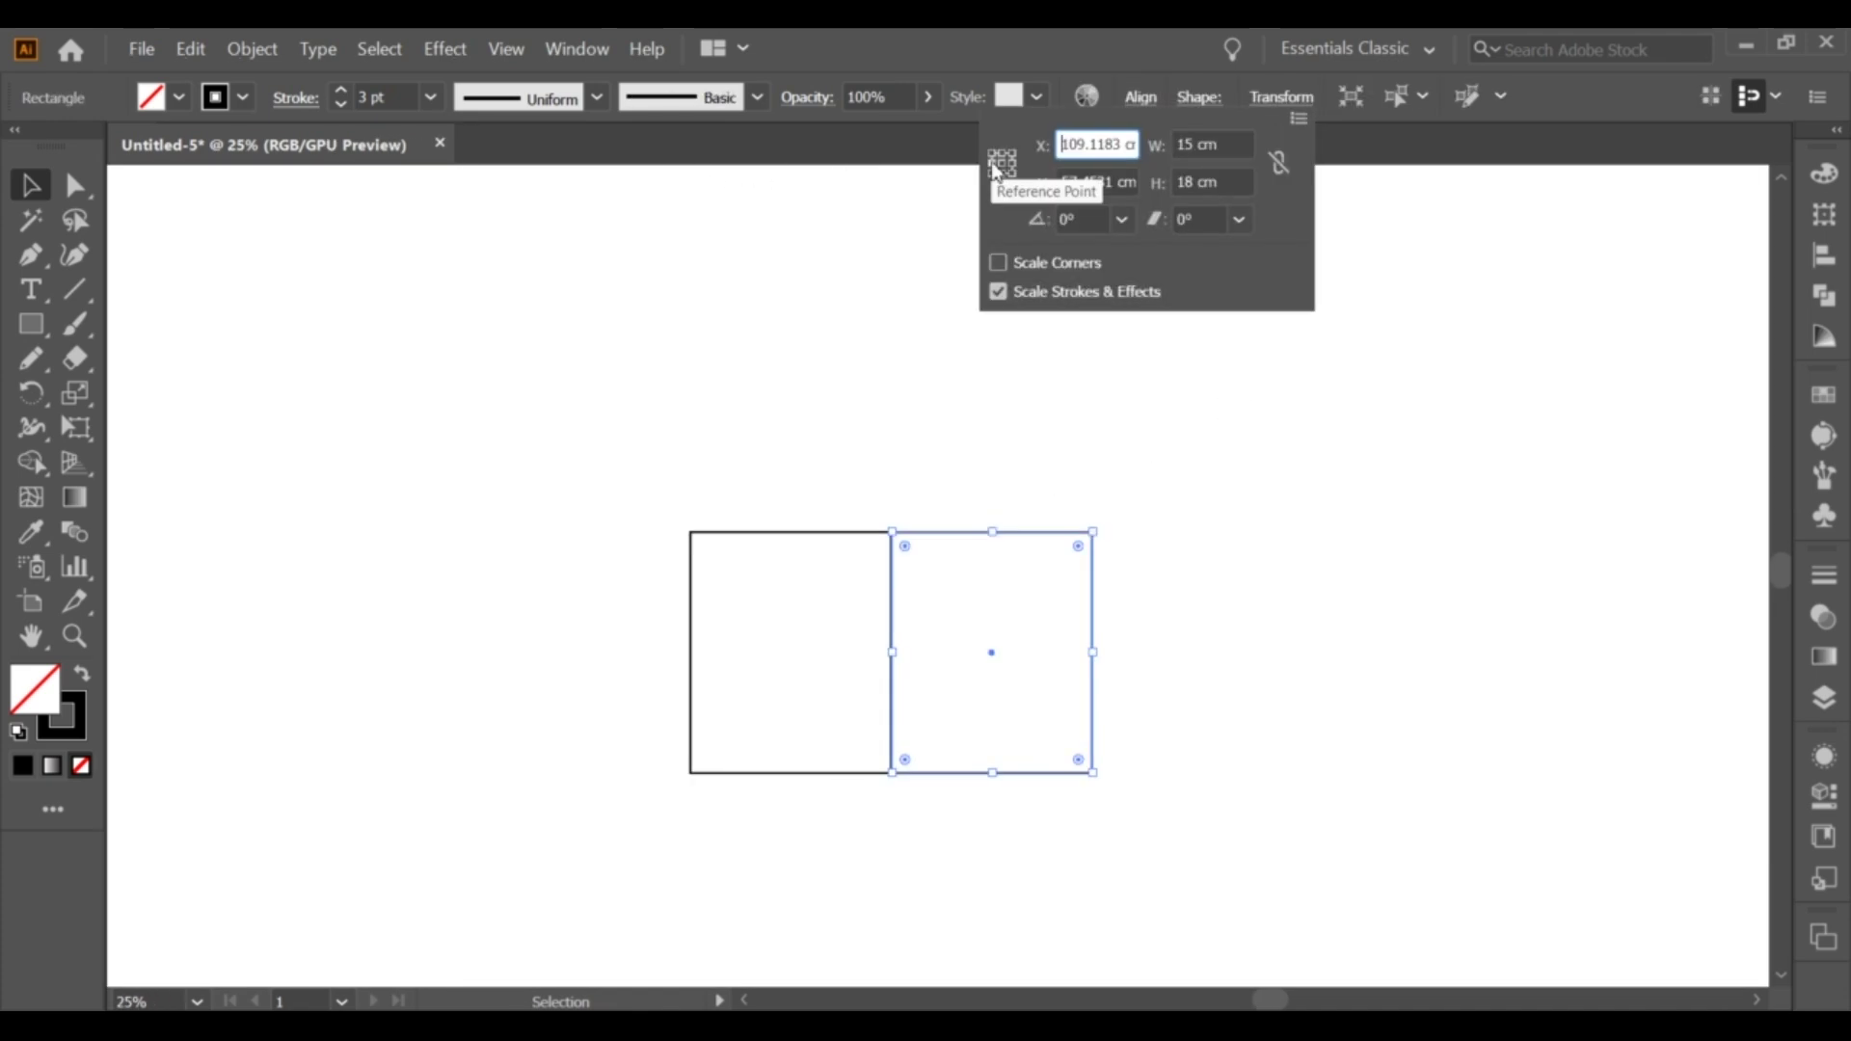
{"action": "left_click", "coordinate": [1180, 145]}
{"action": "key", "text": "Return"}
Give the narrow panel the 3 pt outline using the Eyedropper.
{"action": "left_click", "coordinate": [979, 517]}
{"action": "scroll", "coordinate": [901, 642], "scroll_direction": "up", "scroll_amount": 1}
{"action": "left_click", "coordinate": [900, 642]}
{"action": "left_click", "coordinate": [686, 498]}
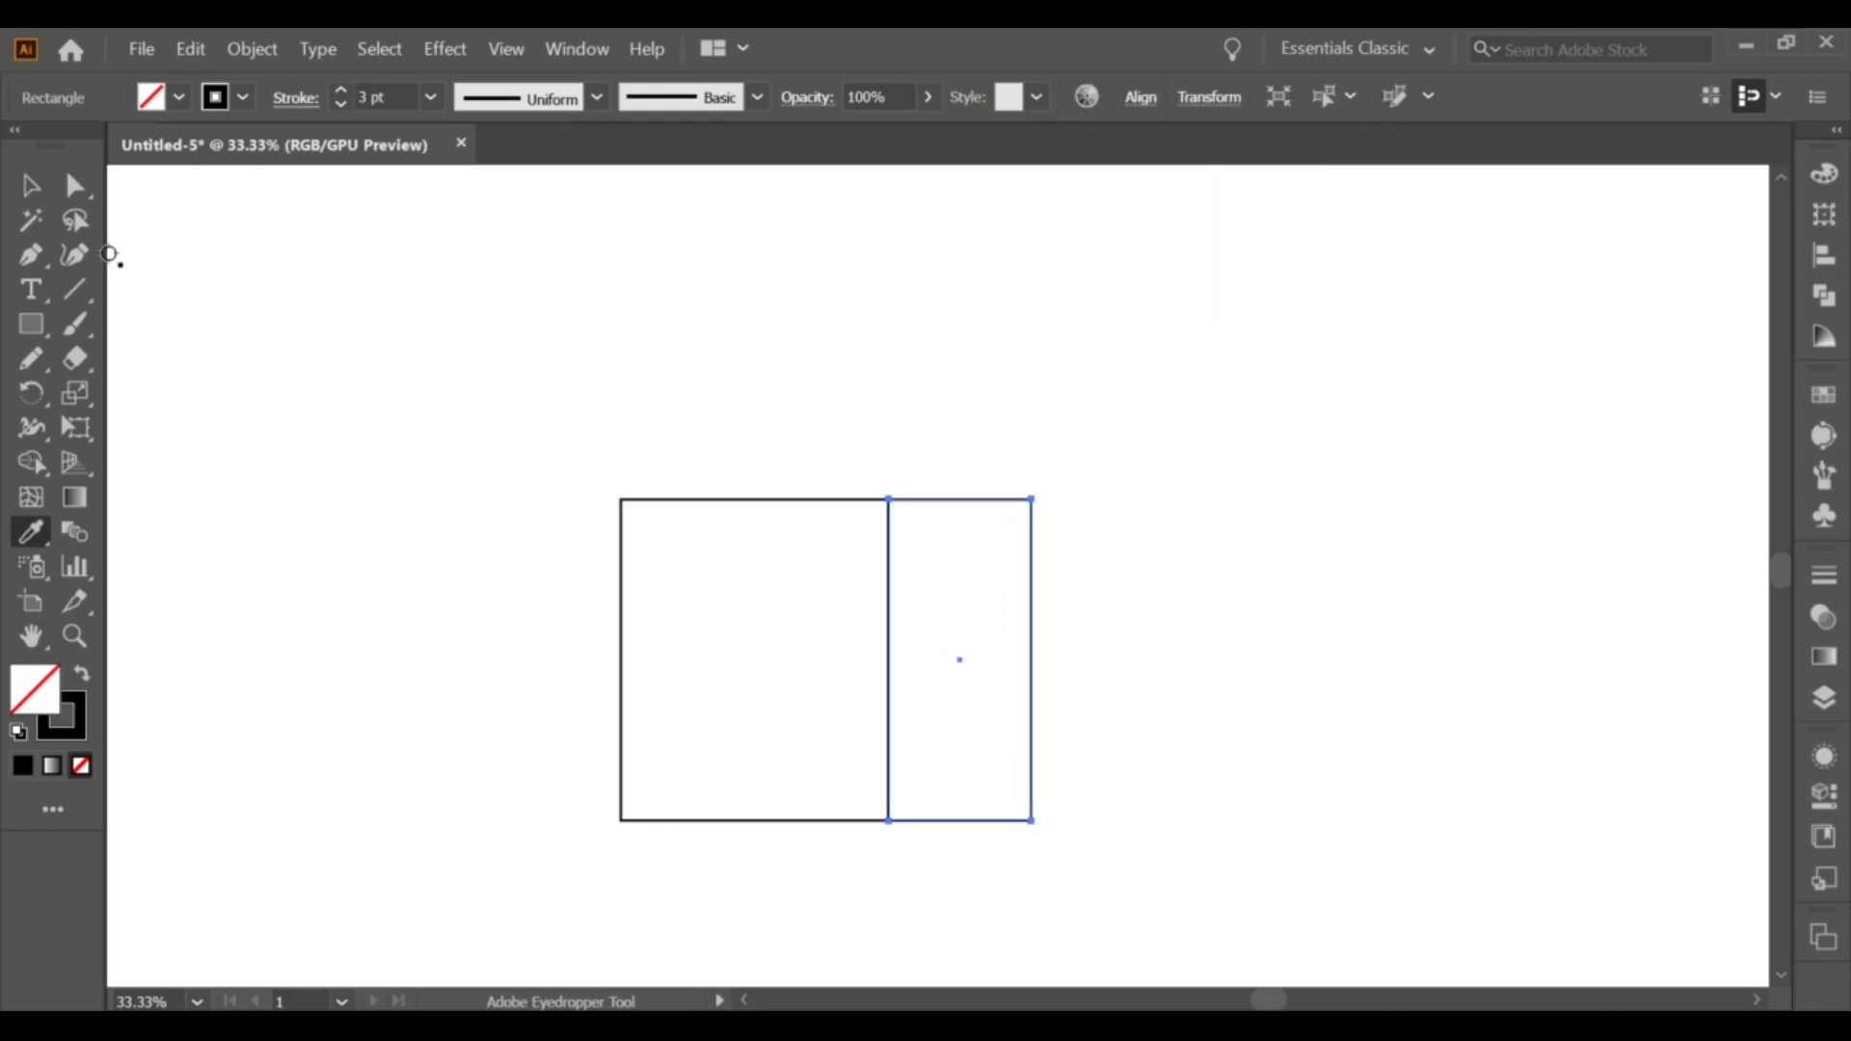
{"action": "left_click", "coordinate": [30, 185]}
{"action": "mouse_move", "coordinate": [409, 298]}
{"action": "left_mouse_down"}
{"action": "mouse_move", "coordinate": [1010, 559]}
{"action": "mouse_move", "coordinate": [591, 512]}
{"action": "left_mouse_up"}
Copy both panels, paste in front, and place the copy left to form four panels.
{"action": "left_click", "coordinate": [945, 301]}
{"action": "key", "text": "ctrl+z"}
{"action": "left_click", "coordinate": [190, 48]}
{"action": "left_click", "coordinate": [235, 162]}
{"action": "left_click", "coordinate": [190, 48]}
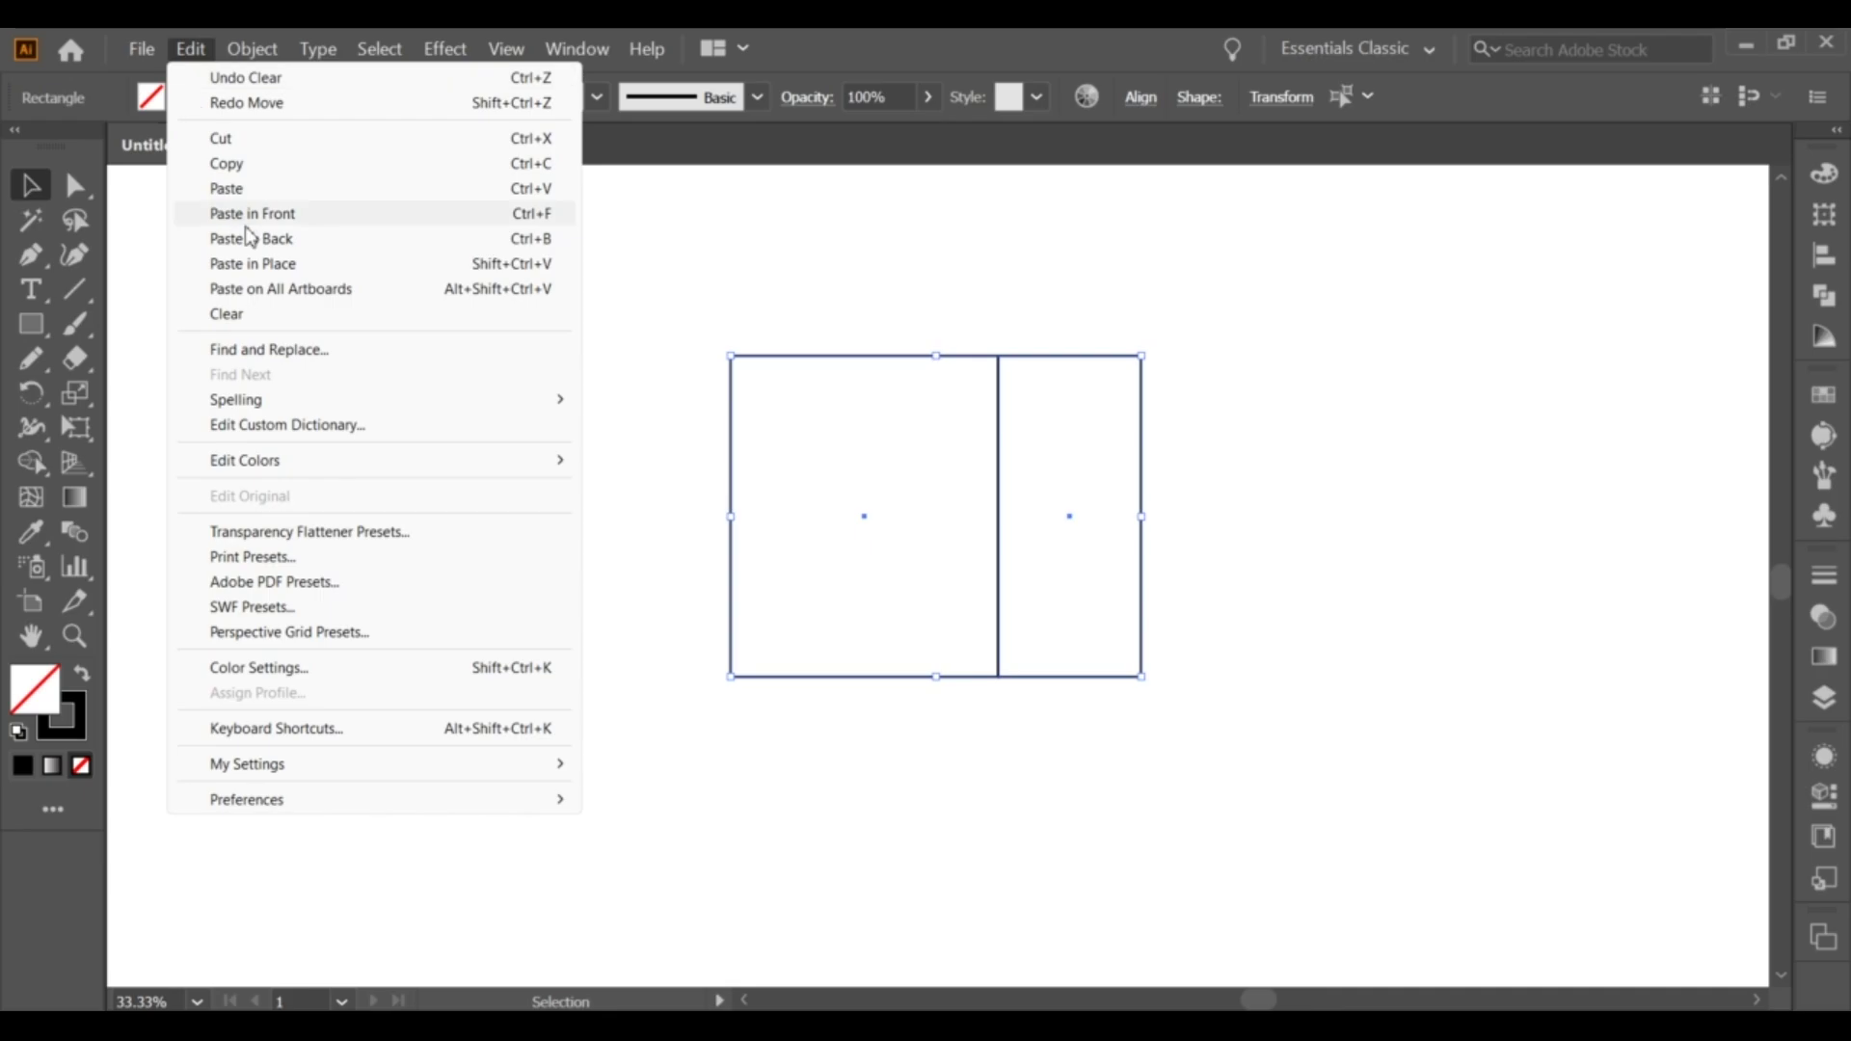
{"action": "left_click", "coordinate": [248, 213]}
{"action": "left_click_drag", "start_coordinate": [1003, 588], "coordinate": [591, 599]}
{"action": "left_click", "coordinate": [692, 340]}
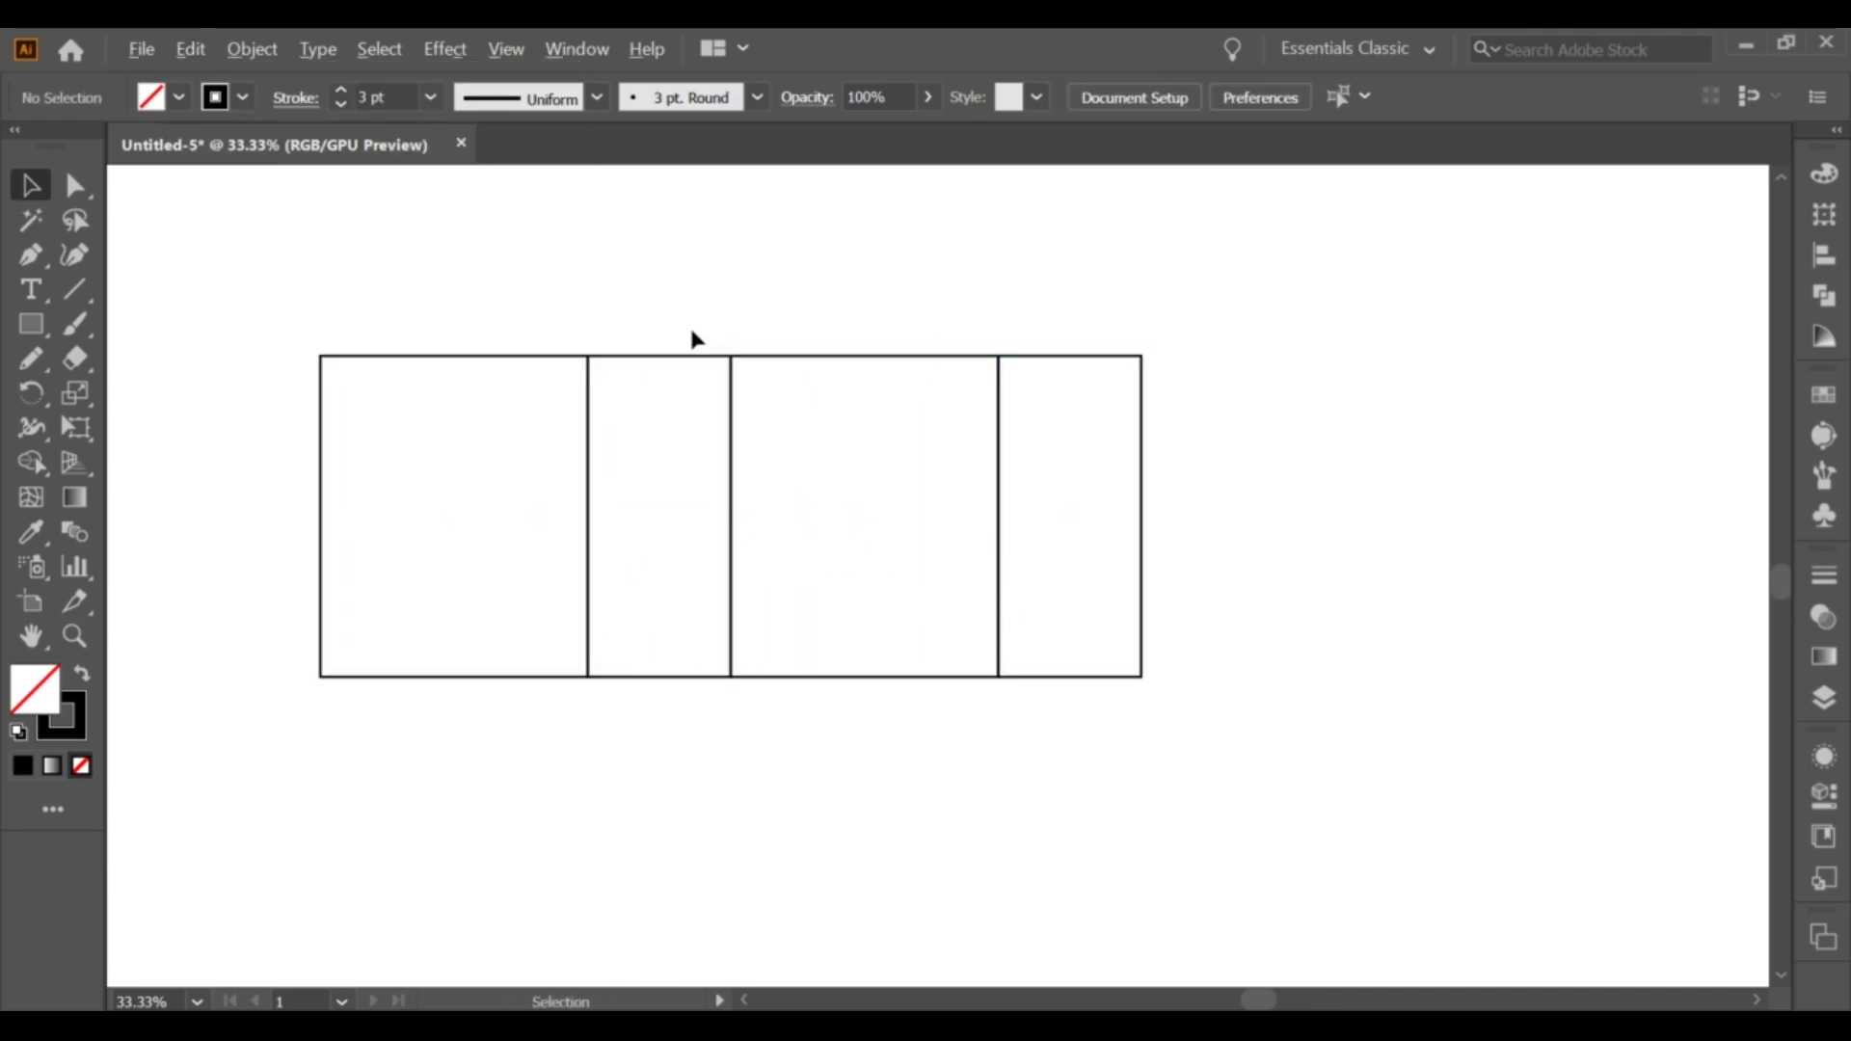
{"action": "left_click_drag", "start_coordinate": [694, 338], "coordinate": [832, 434]}
Copy the third panel, paste it in front, and move it straight up.
{"action": "left_click", "coordinate": [1003, 477]}
{"action": "left_click", "coordinate": [190, 48]}
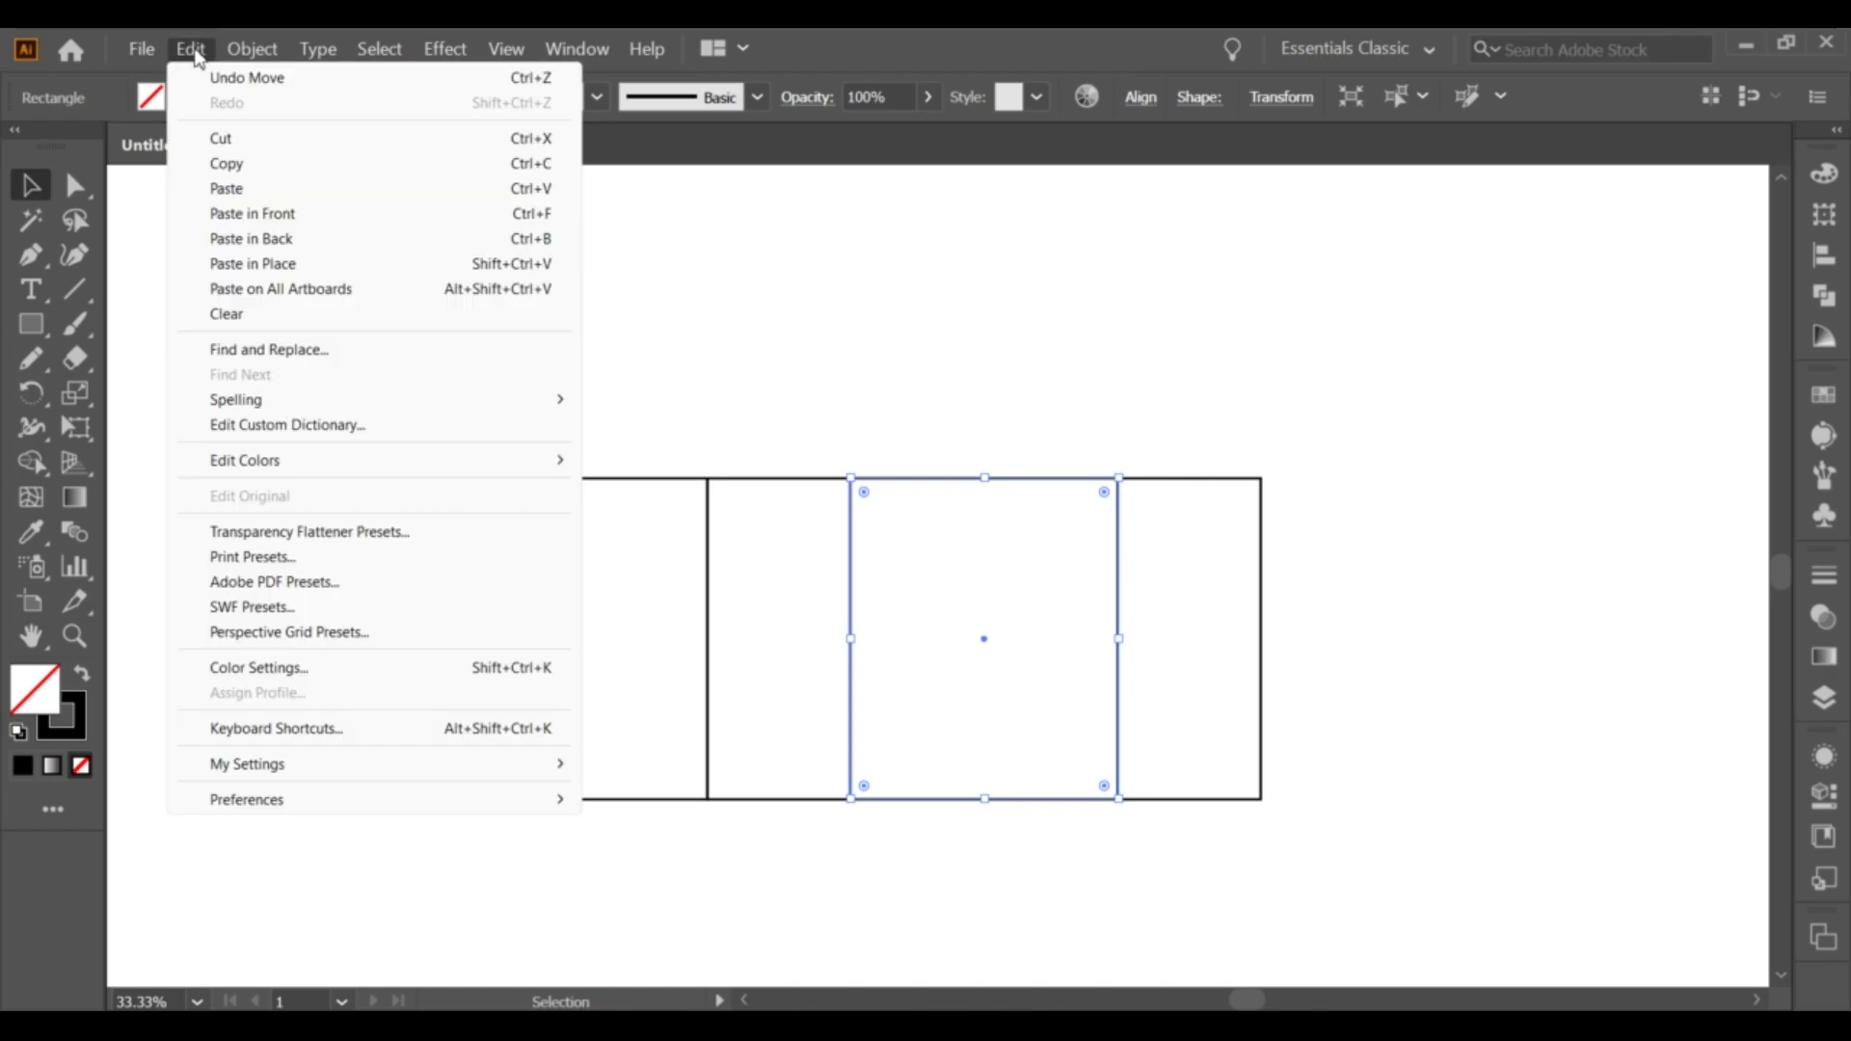
{"action": "left_click", "coordinate": [235, 163]}
{"action": "left_click", "coordinate": [190, 49]}
{"action": "left_click", "coordinate": [255, 216]}
{"action": "left_click_drag", "start_coordinate": [952, 754], "coordinate": [1028, 489]}
Shorten the panel above the row to 8 cm, bottom-anchored, with a 3 pt stroke.
{"action": "left_click_drag", "start_coordinate": [695, 352], "coordinate": [1138, 463]}
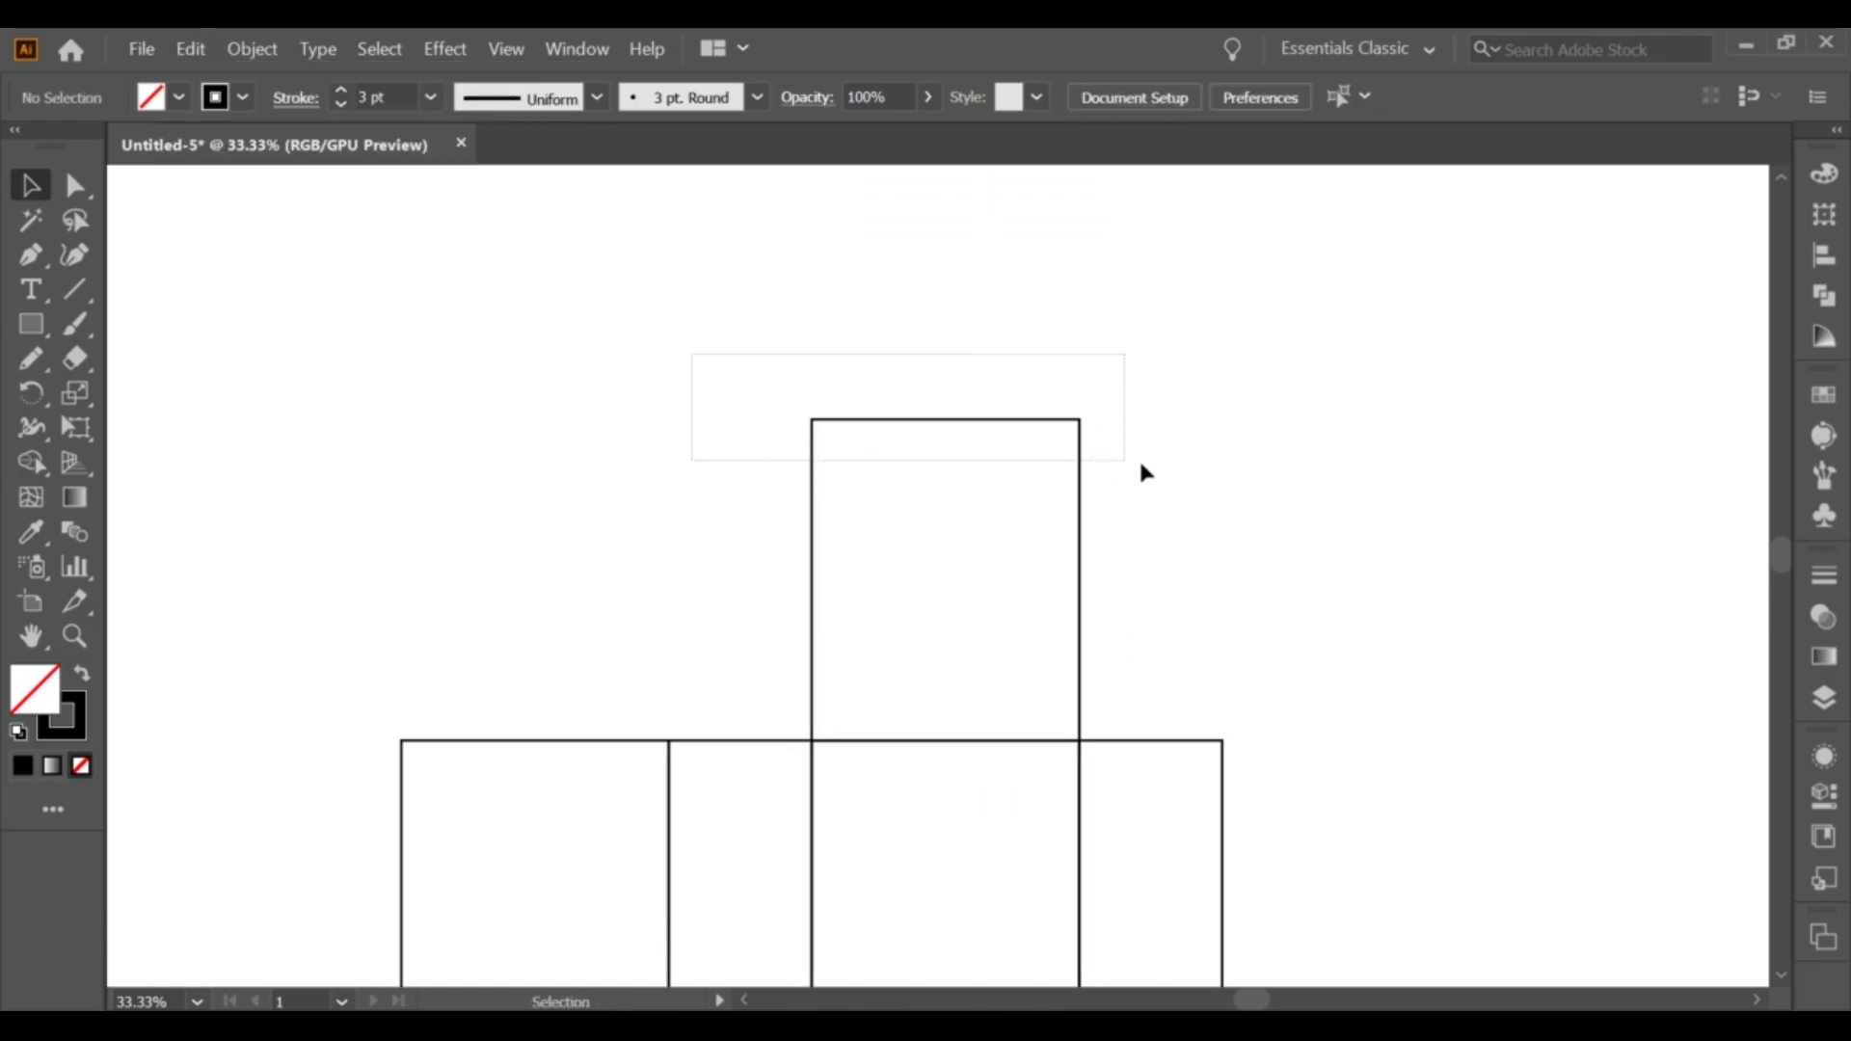
{"action": "left_click", "coordinate": [1261, 100]}
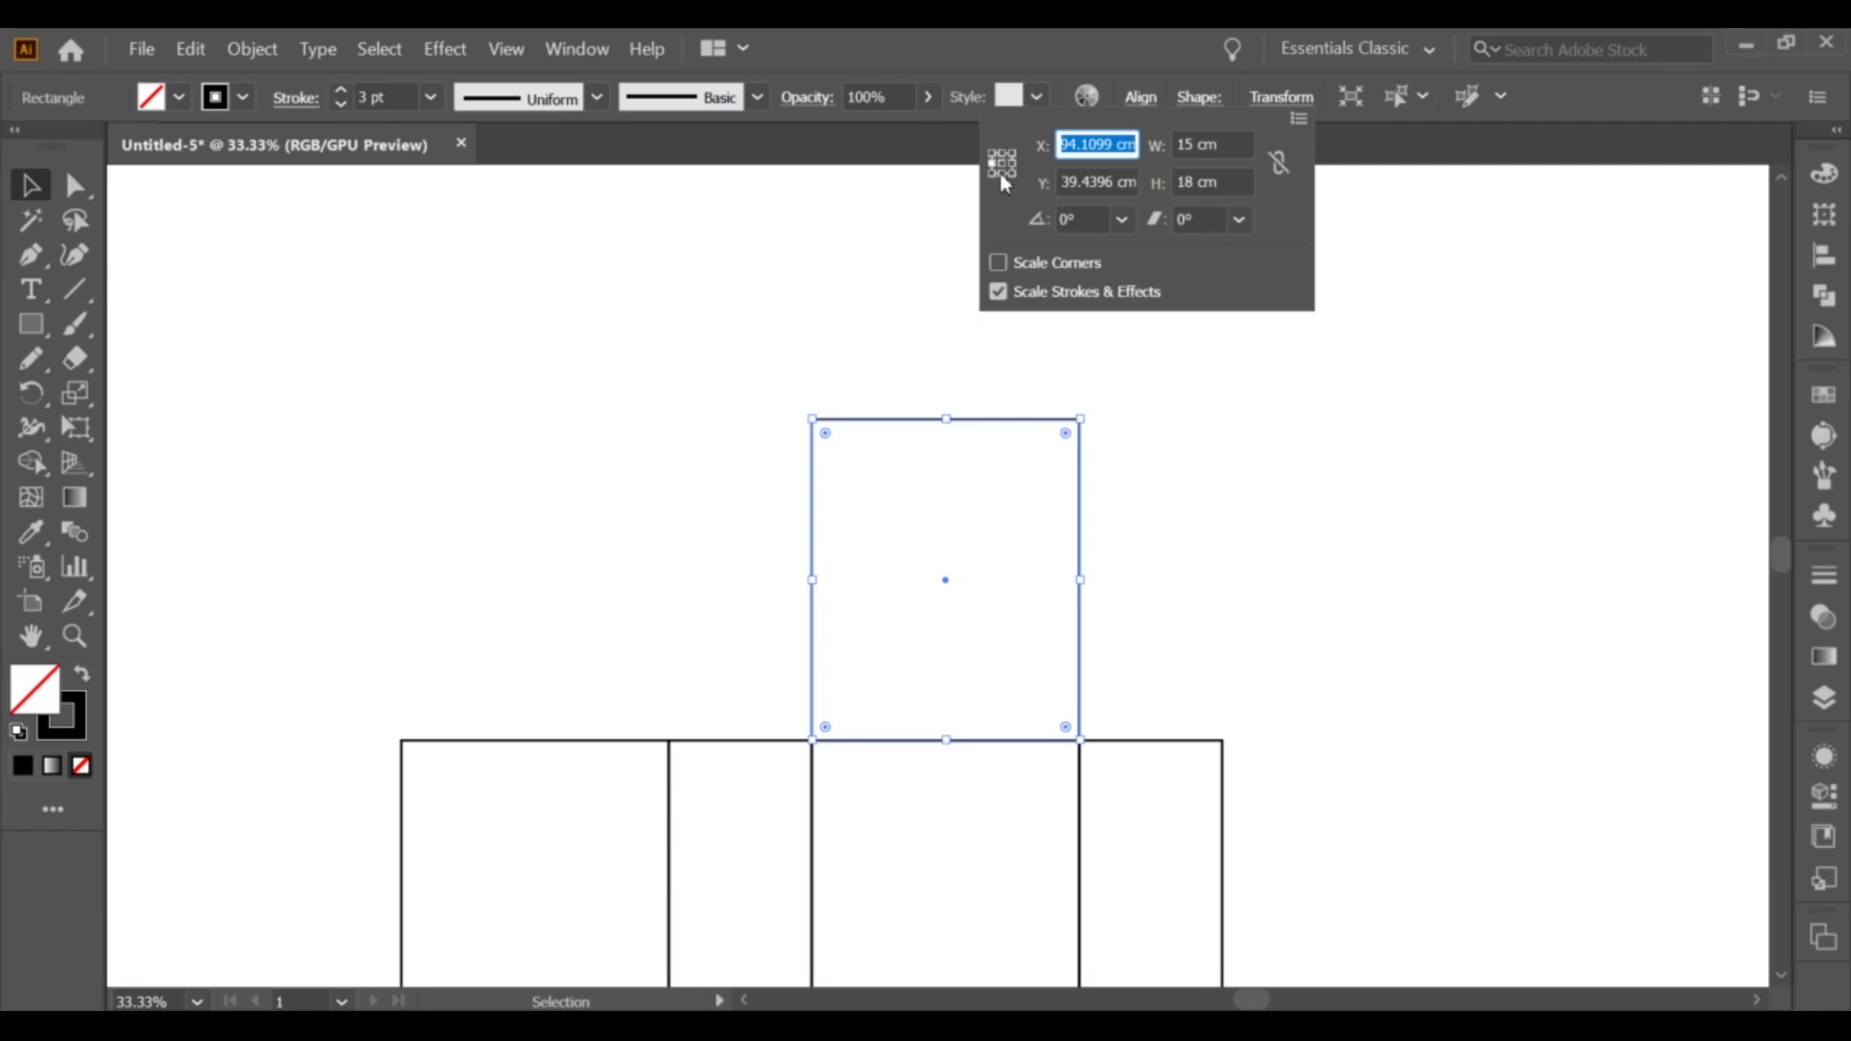
{"action": "left_click", "coordinate": [1002, 174]}
{"action": "left_click", "coordinate": [1193, 145]}
{"action": "left_click", "coordinate": [1179, 181]}
{"action": "type", "text": "8"}
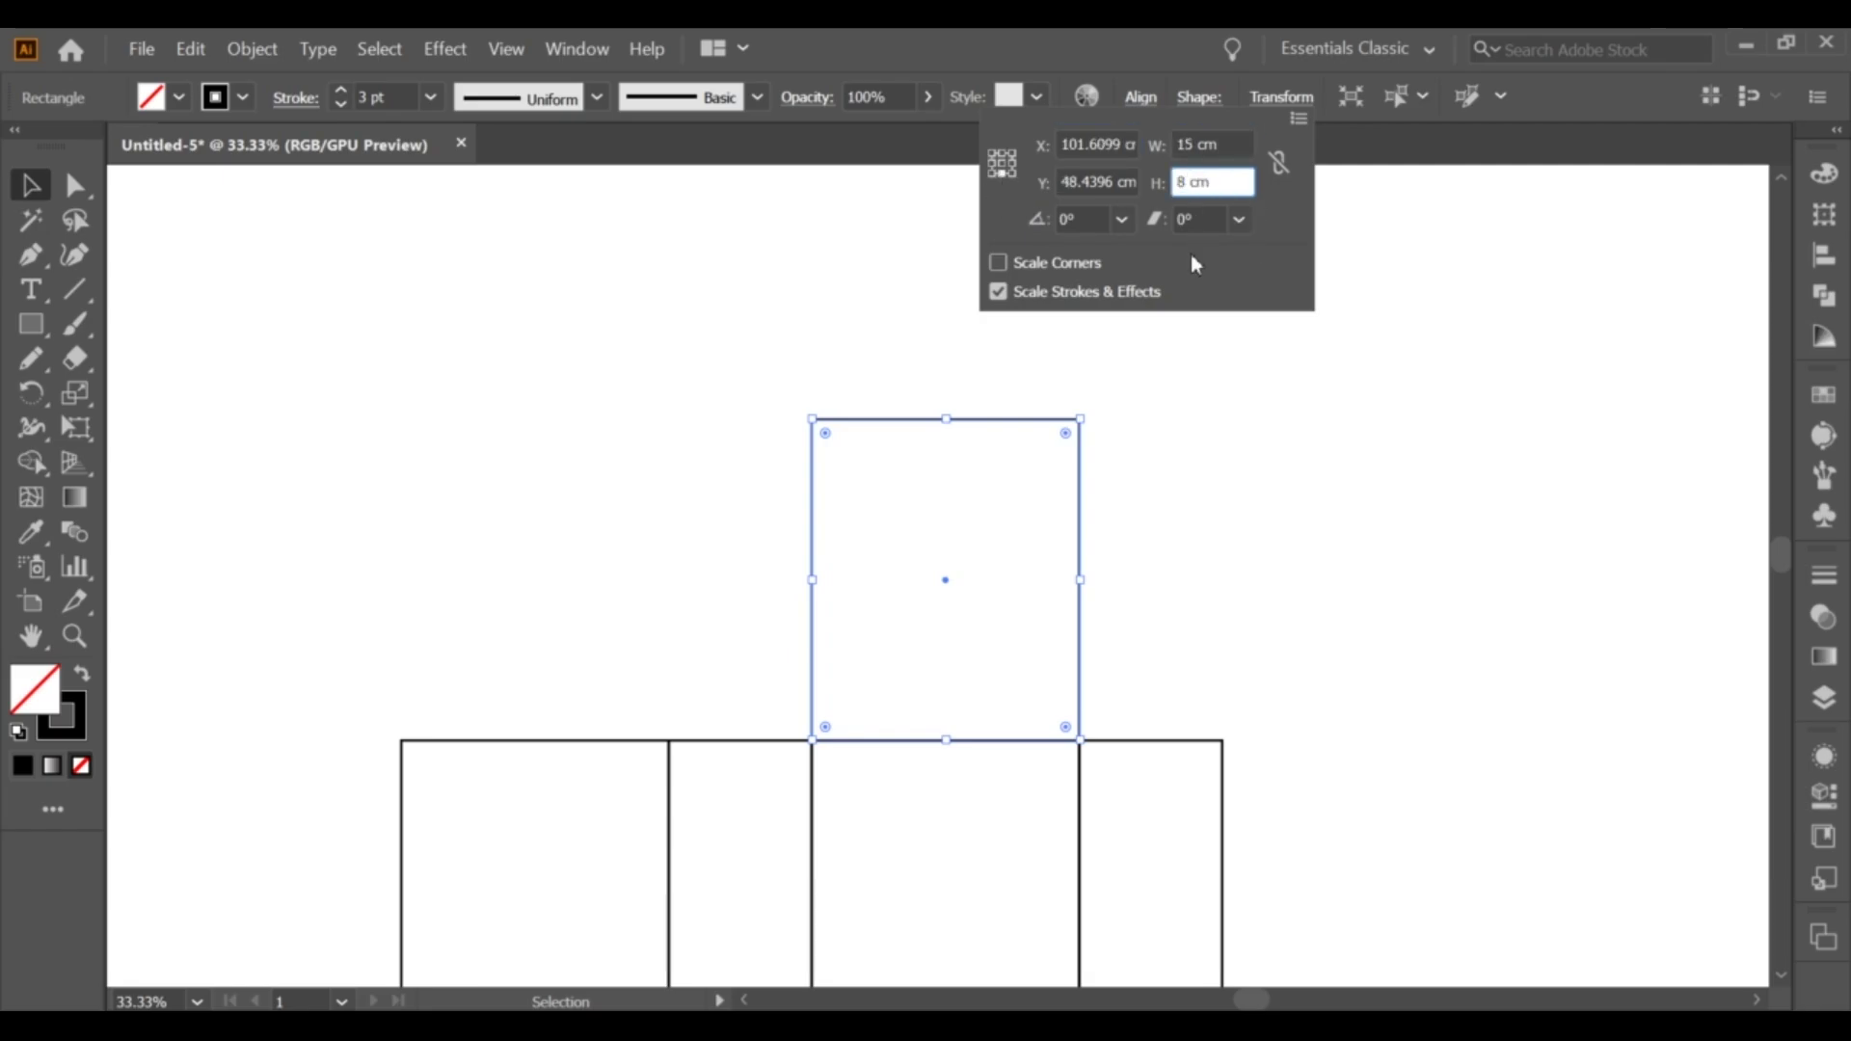
{"action": "key", "text": "Return"}
{"action": "scroll", "coordinate": [509, 630], "scroll_direction": "down", "scroll_amount": 2}
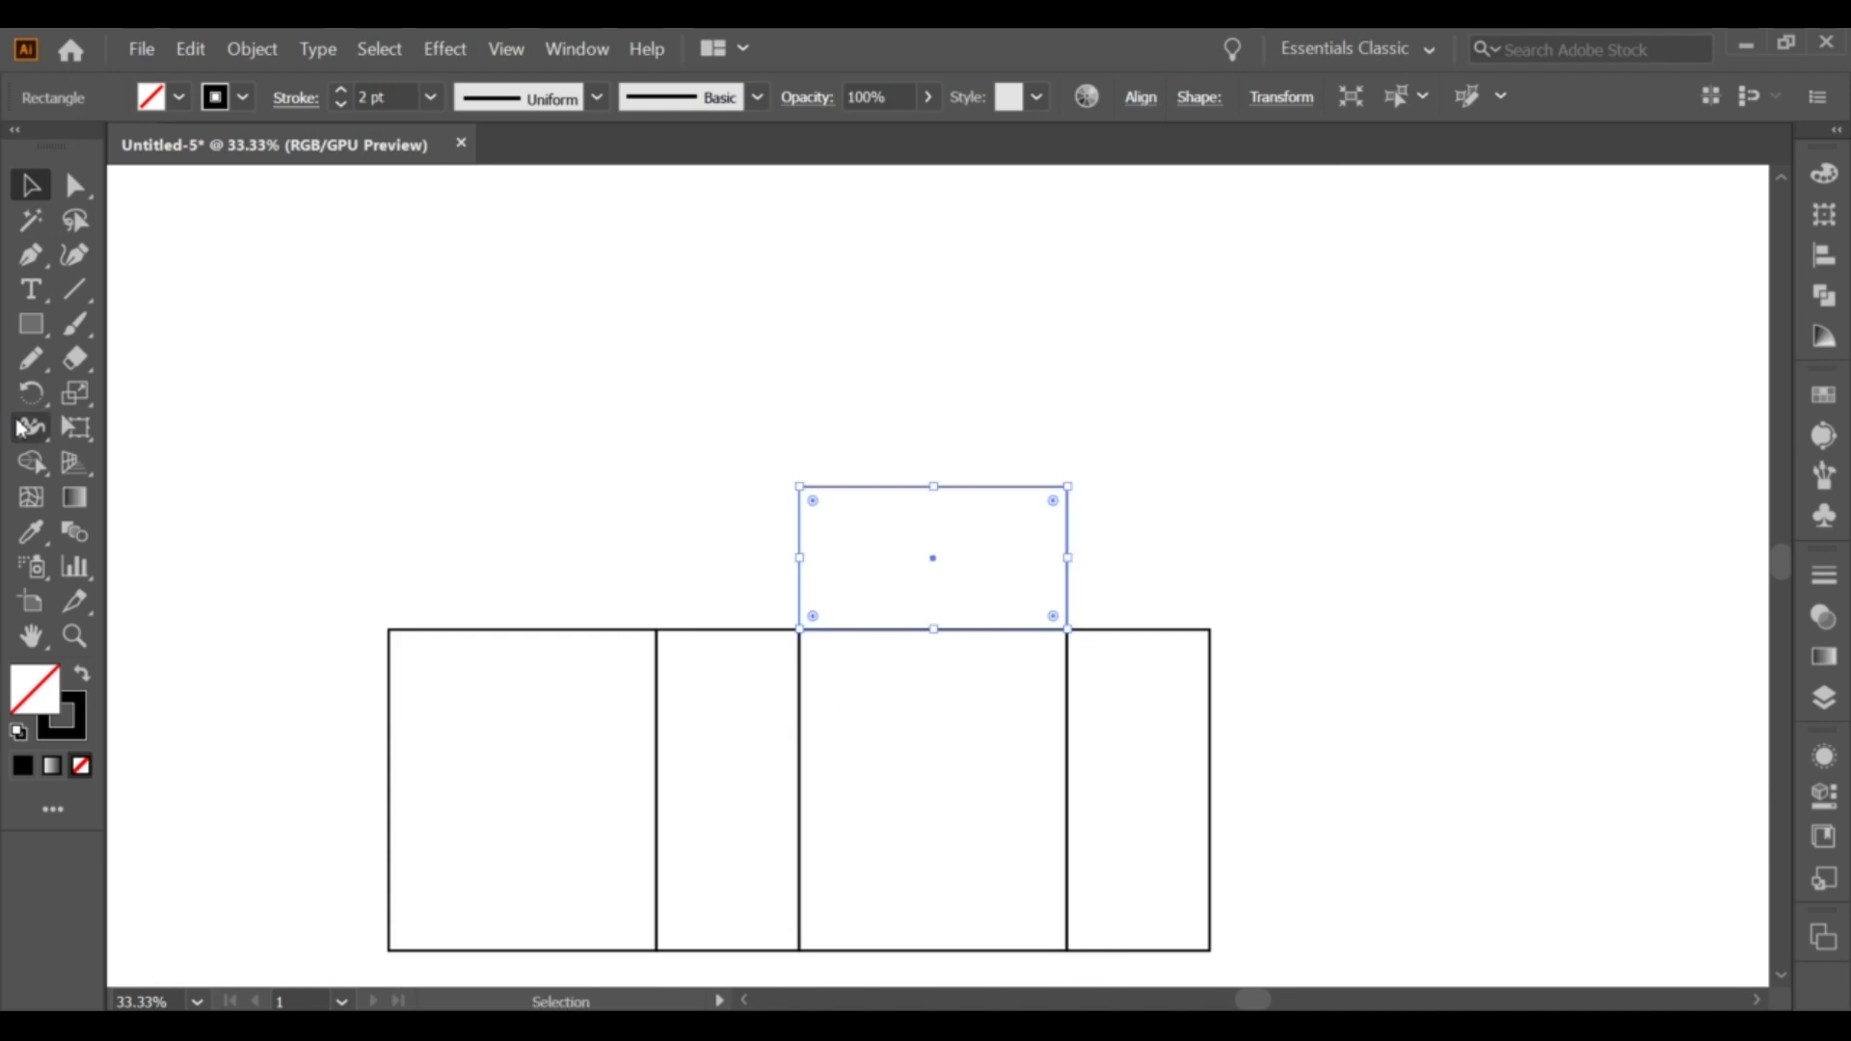
{"action": "left_click", "coordinate": [42, 536]}
{"action": "left_click", "coordinate": [707, 629]}
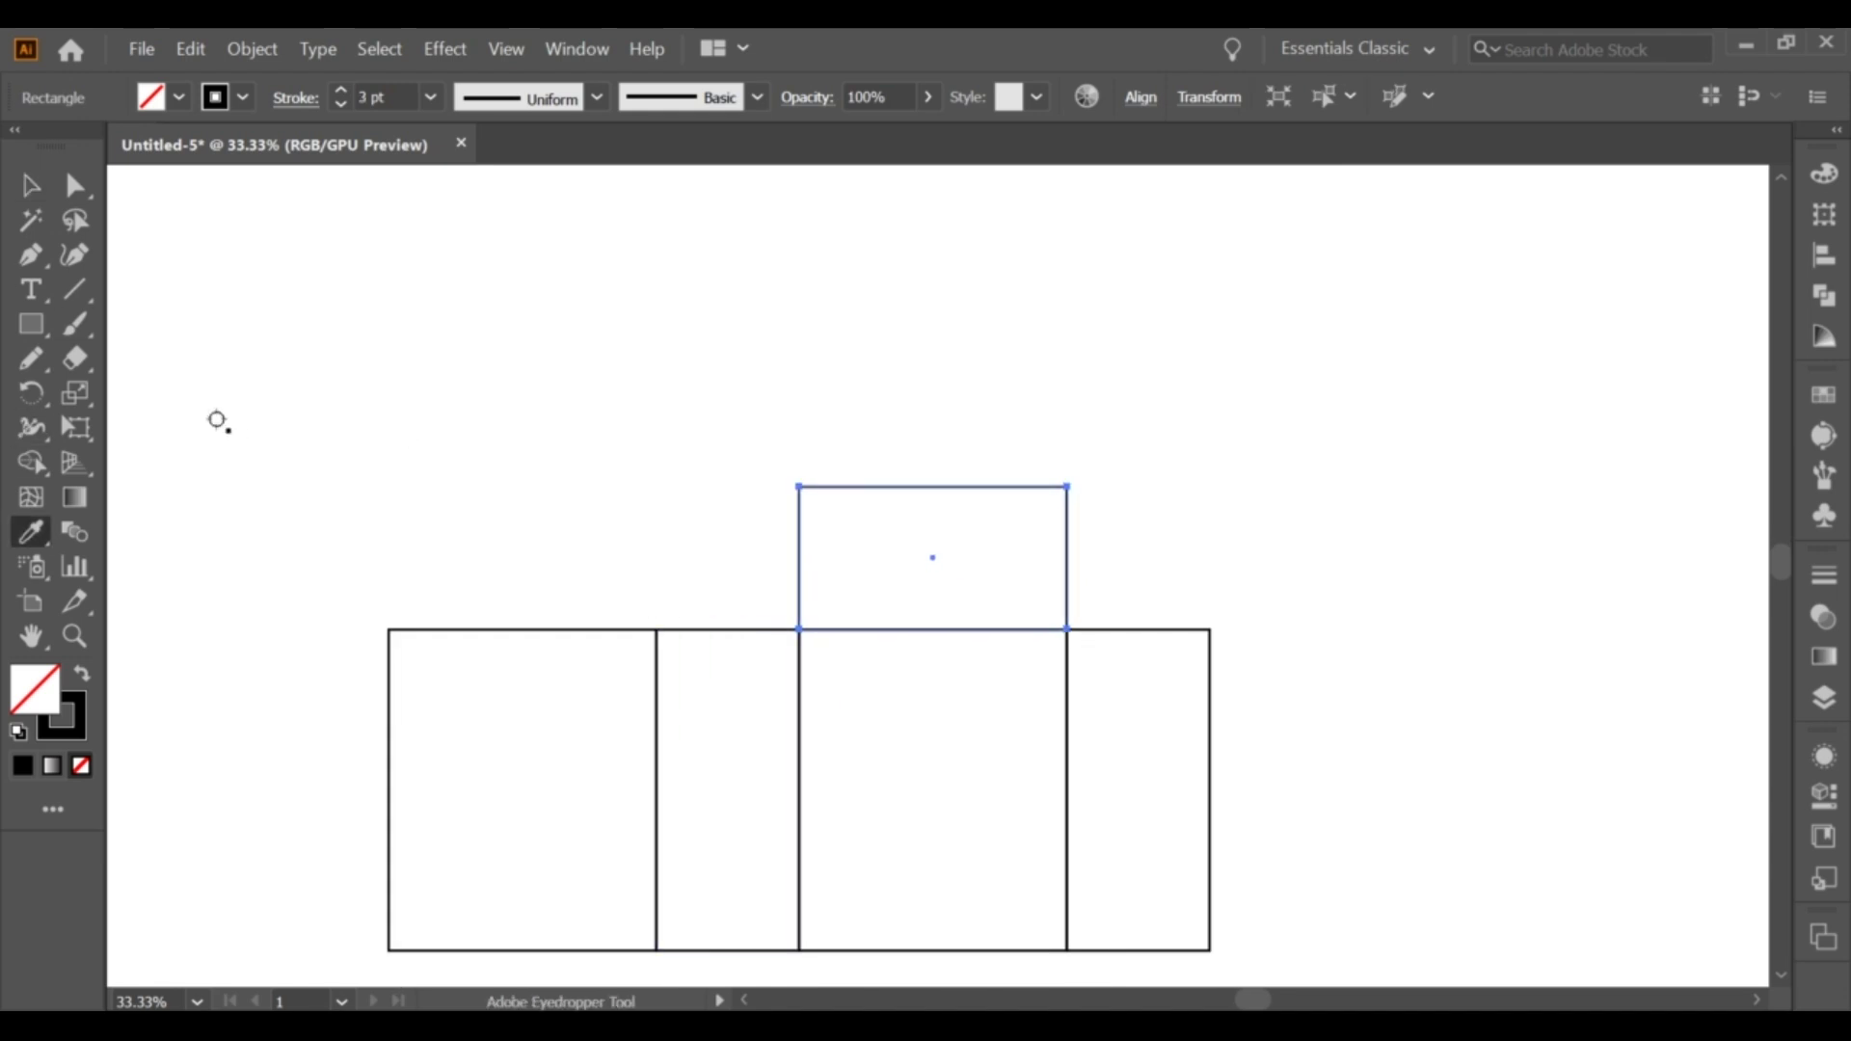
{"action": "left_click", "coordinate": [27, 187]}
Paste a copy of the top flap in place and move it up above the flap.
{"action": "left_click_drag", "start_coordinate": [786, 367], "coordinate": [923, 503]}
{"action": "scroll", "coordinate": [923, 503], "scroll_direction": "up", "scroll_amount": 1}
{"action": "left_click", "coordinate": [875, 357]}
{"action": "left_click", "coordinate": [735, 474]}
{"action": "left_click", "coordinate": [190, 49]}
{"action": "left_click", "coordinate": [190, 48]}
{"action": "left_click", "coordinate": [270, 263]}
{"action": "left_click_drag", "start_coordinate": [1130, 663], "coordinate": [1136, 447]}
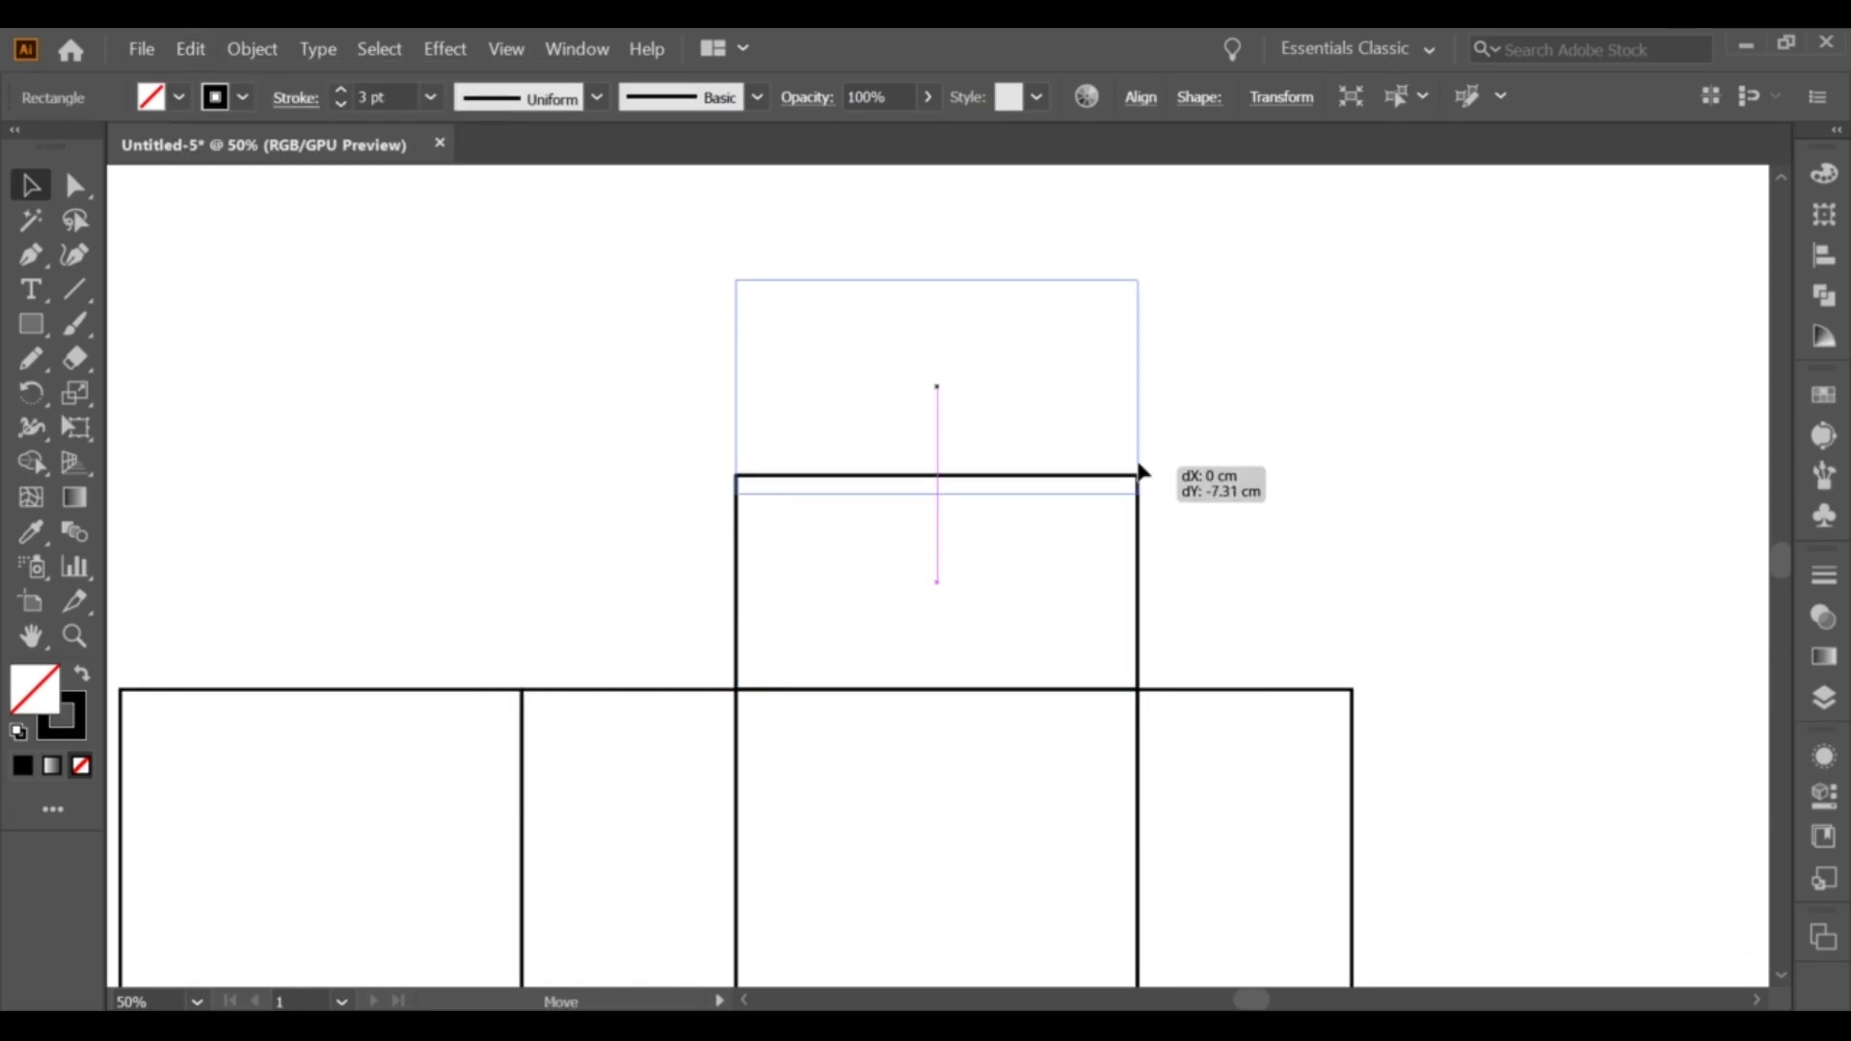
{"action": "left_click", "coordinate": [1194, 384]}
{"action": "scroll", "coordinate": [916, 436], "scroll_direction": "up", "scroll_amount": 3}
{"action": "left_click_drag", "start_coordinate": [679, 365], "coordinate": [921, 449]}
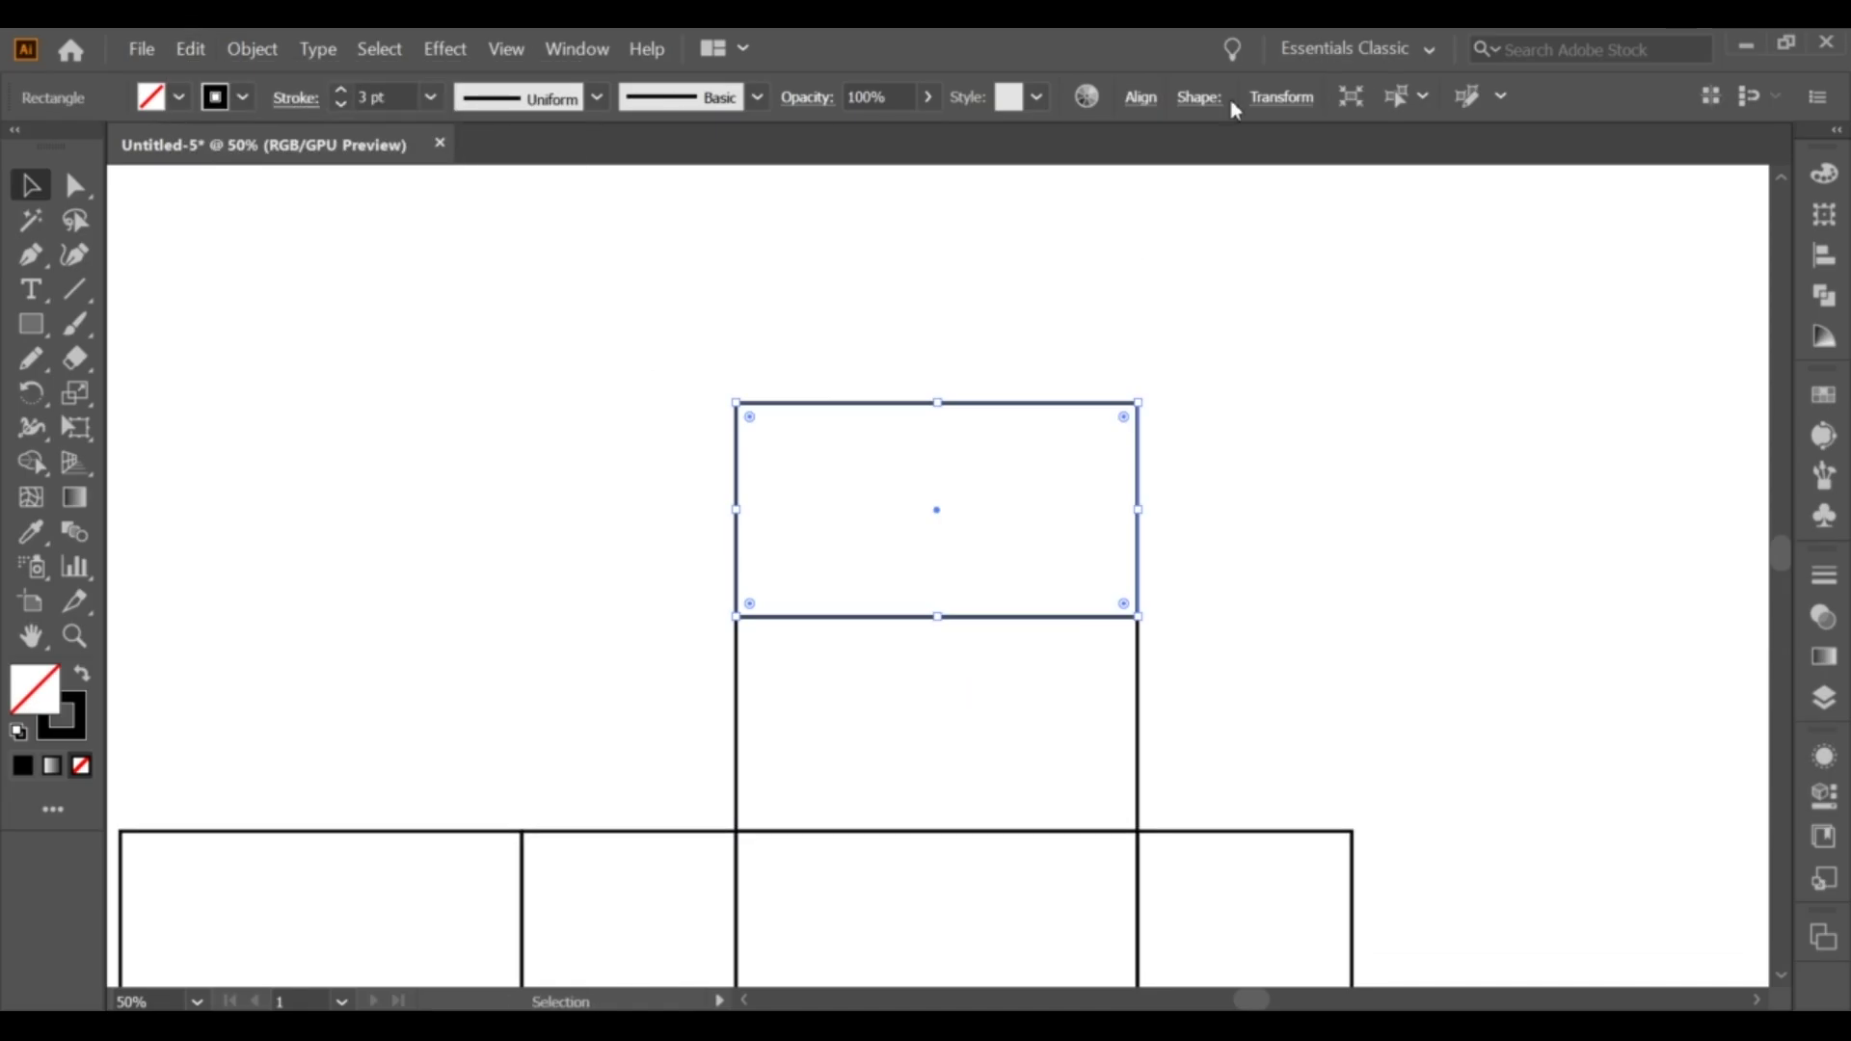
Reduce the upper copy to a 1.5 cm-high strip.
{"action": "left_click", "coordinate": [1281, 99]}
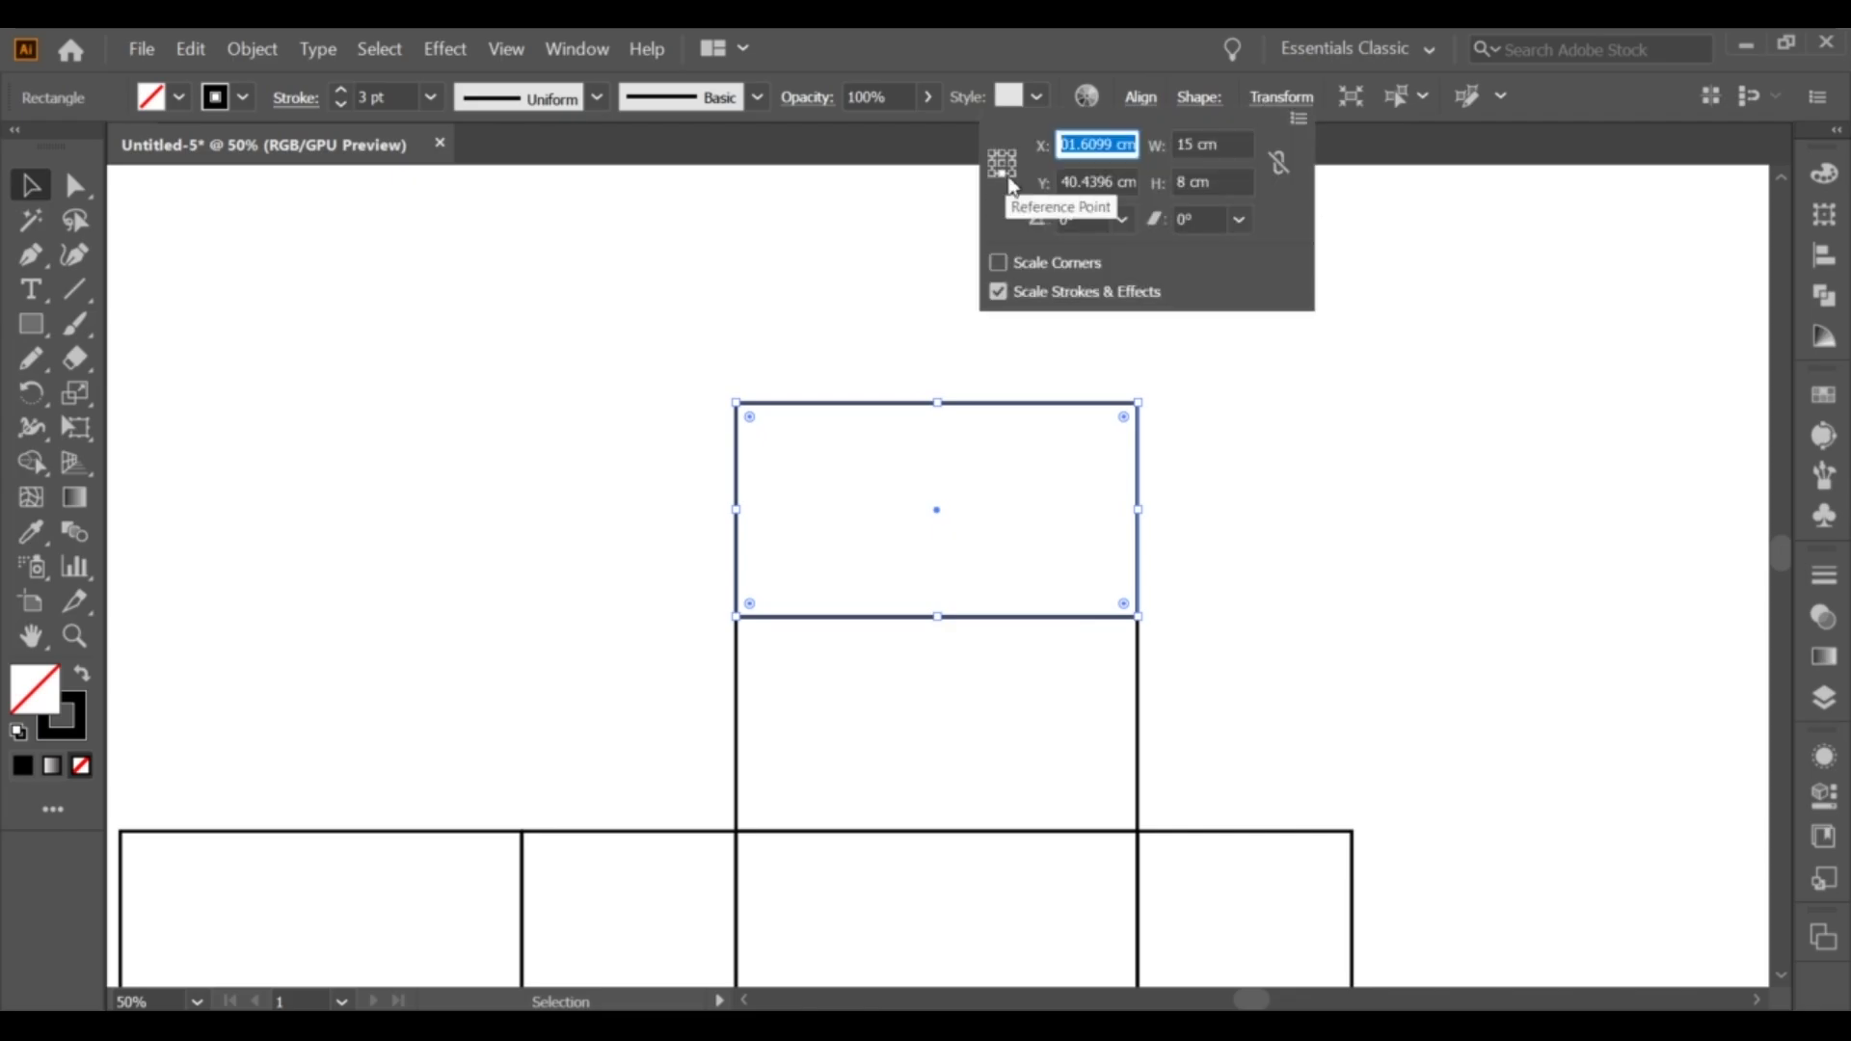
{"action": "mouse_move", "coordinate": [1208, 182]}
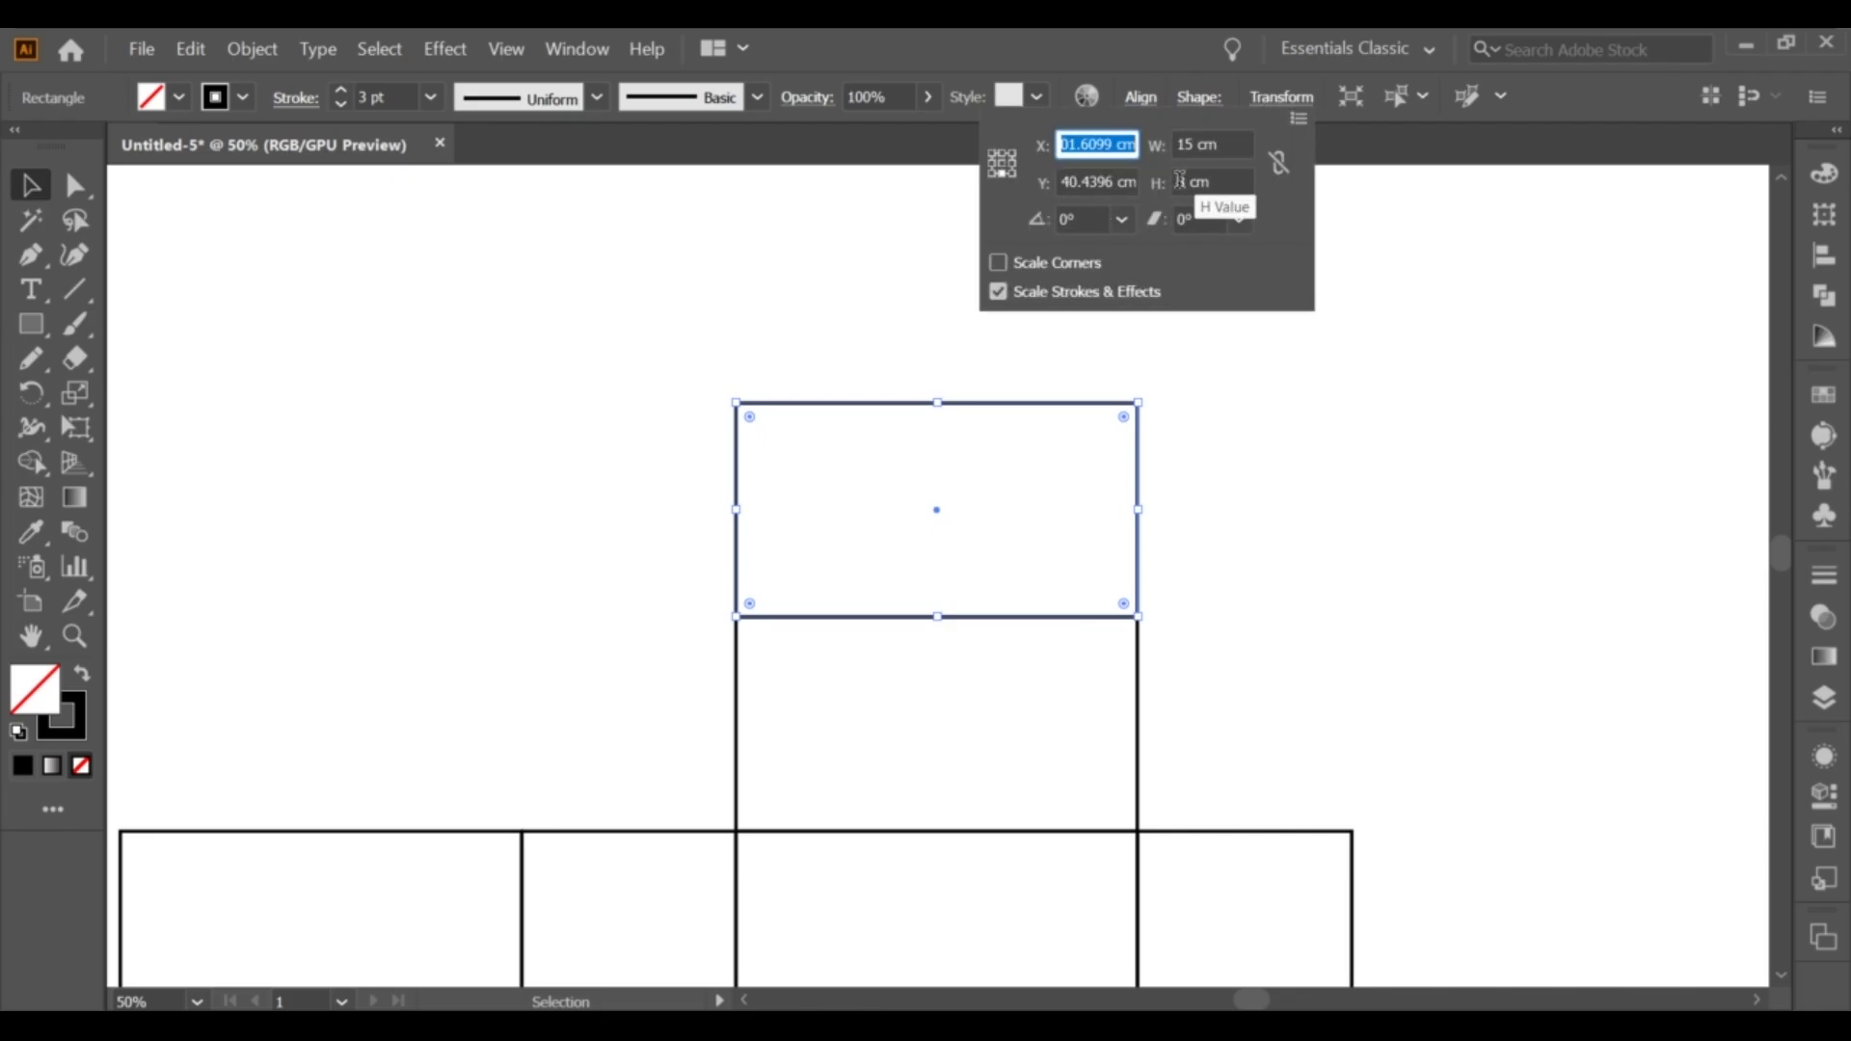
{"action": "left_click_drag", "start_coordinate": [1188, 182], "coordinate": [1163, 183]}
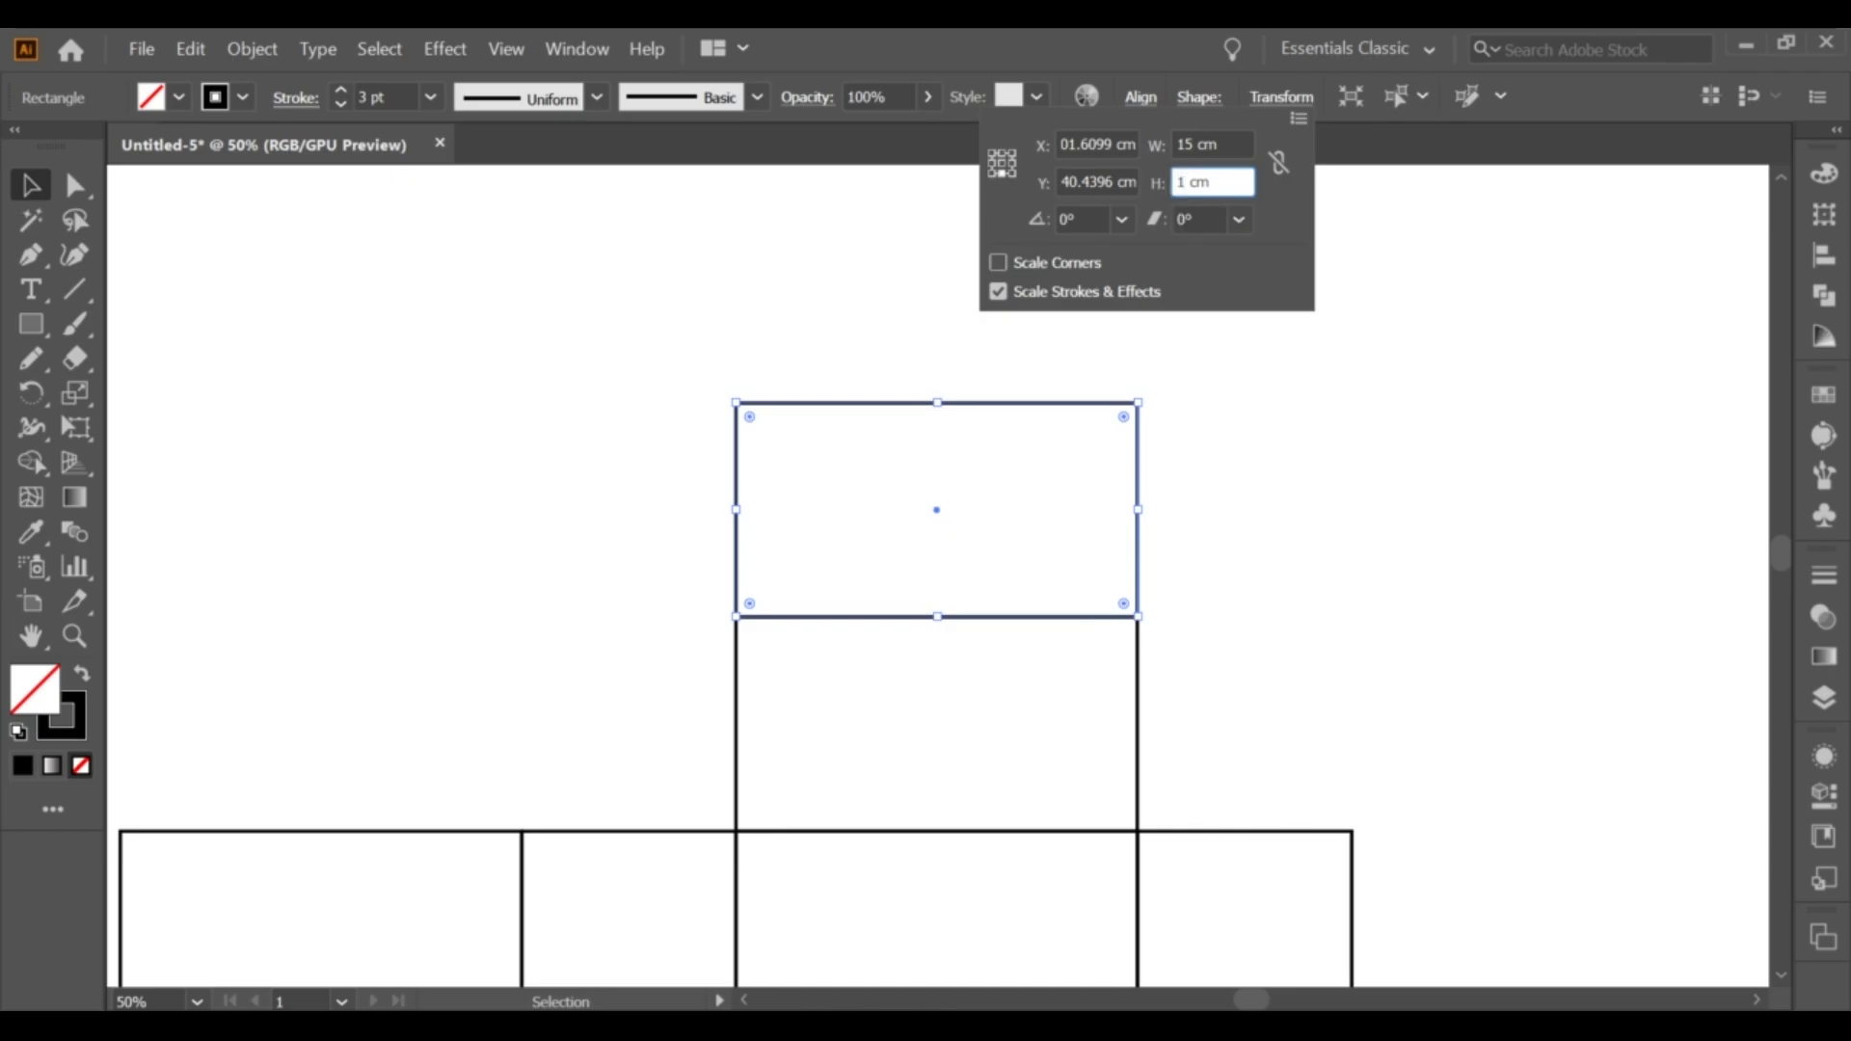
{"action": "type", "text": "1.5"}
{"action": "key", "text": "Return"}
{"action": "scroll", "coordinate": [1061, 434], "scroll_direction": "down", "scroll_amount": 2}
{"action": "scroll", "coordinate": [925, 500], "scroll_direction": "up", "scroll_amount": 1}
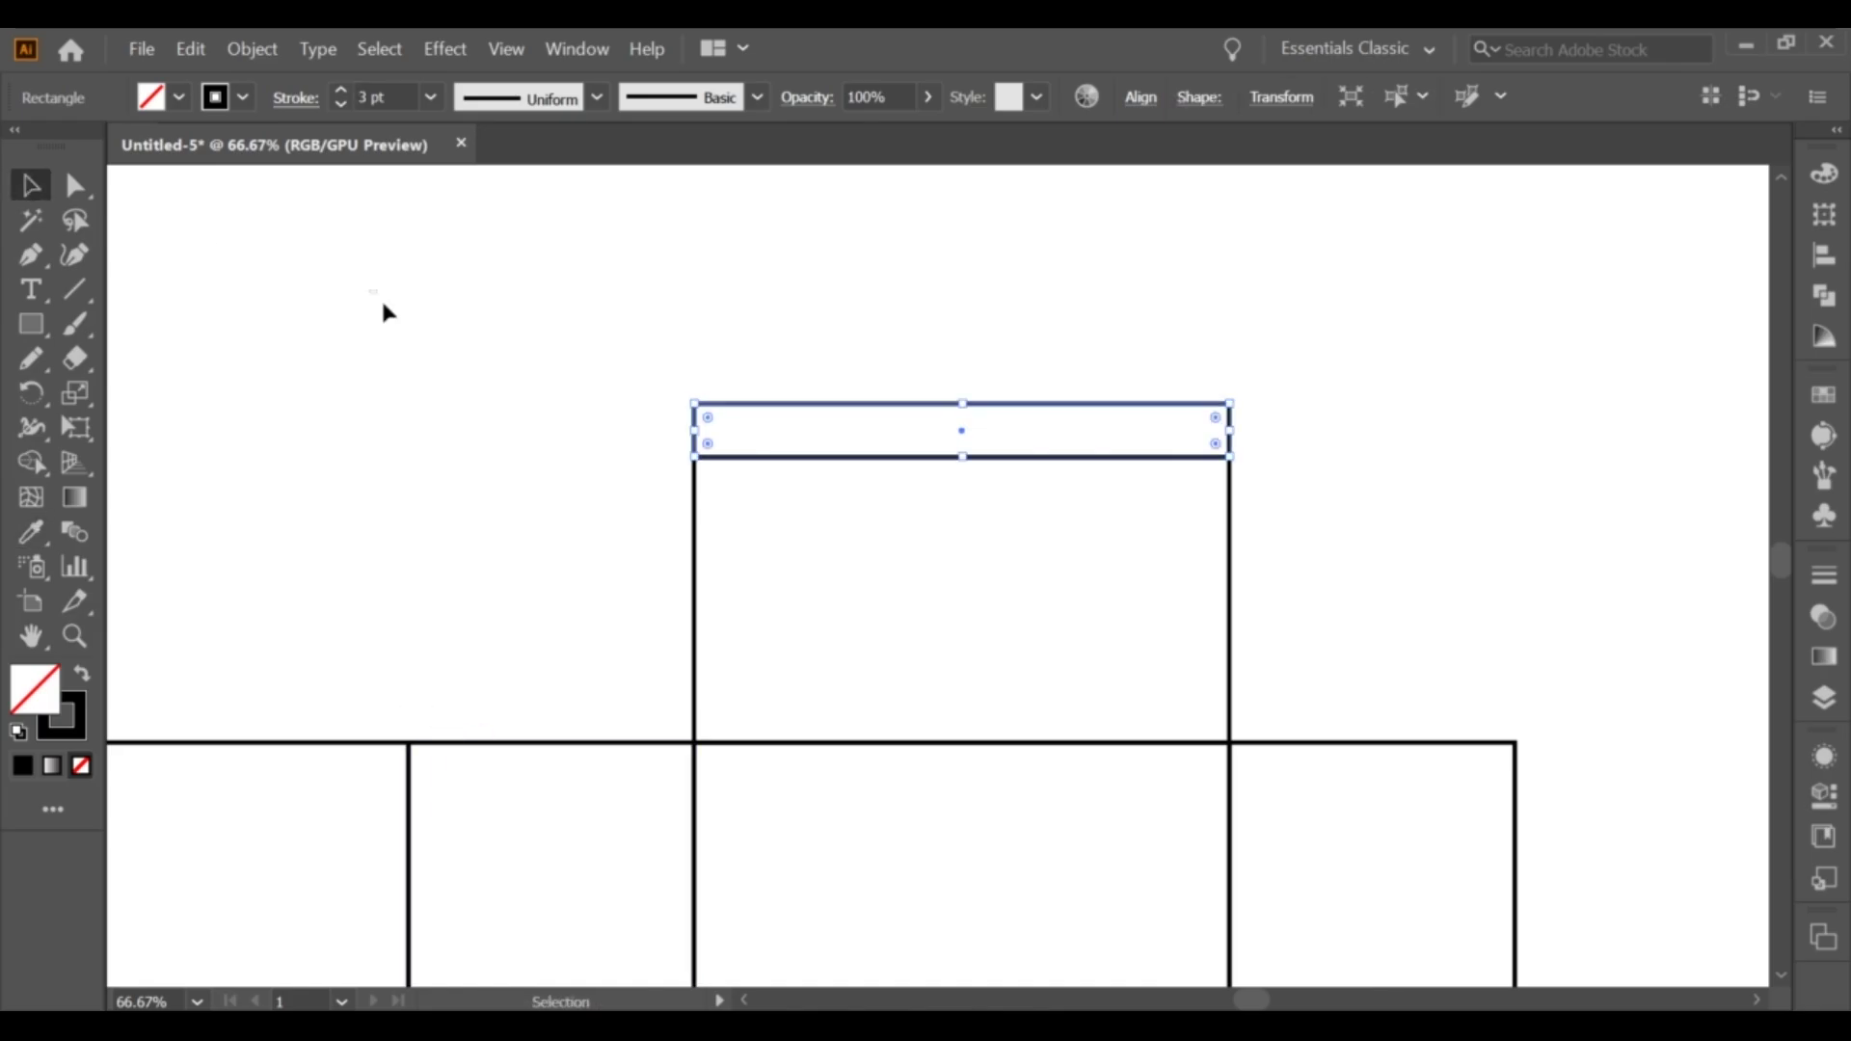
{"action": "left_click", "coordinate": [632, 421]}
{"action": "scroll", "coordinate": [632, 422], "scroll_direction": "down", "scroll_amount": 3}
{"action": "scroll", "coordinate": [680, 410], "scroll_direction": "up", "scroll_amount": 4}
Change the strip's height from 1.5 cm to 1.8 cm.
{"action": "left_click", "coordinate": [748, 417]}
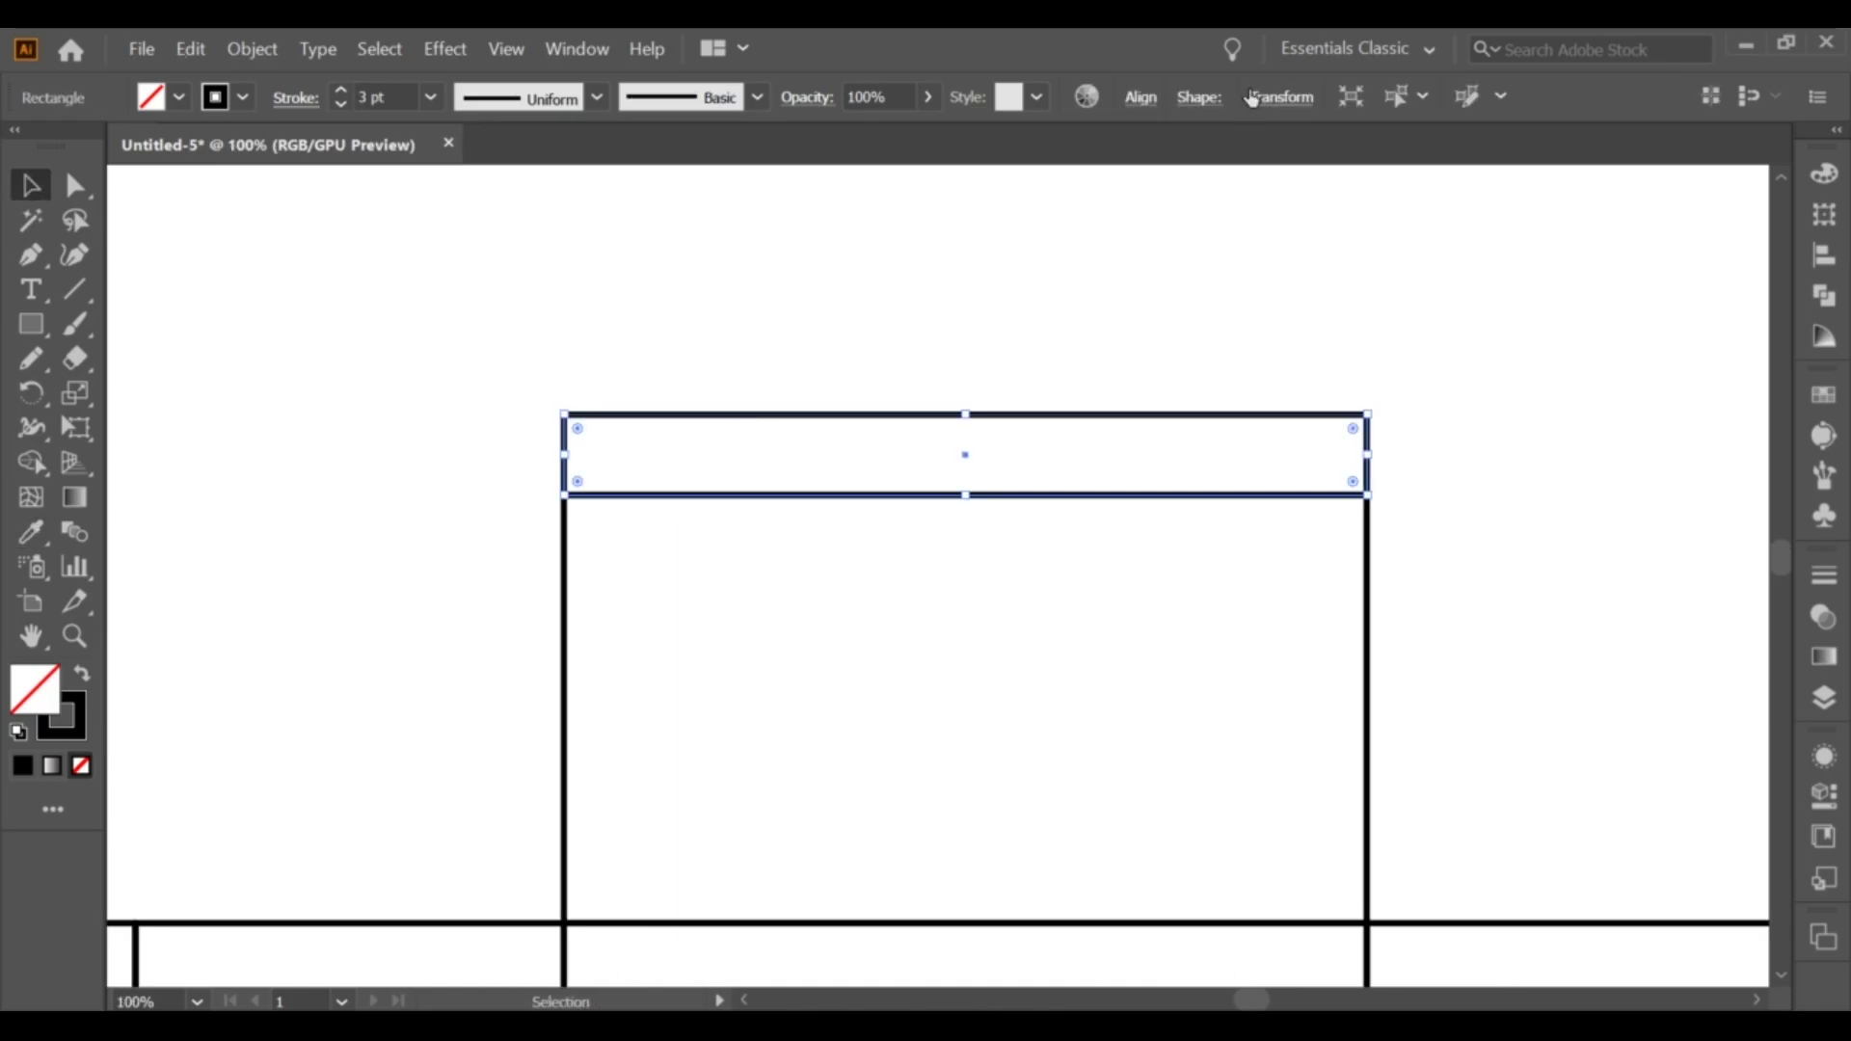
{"action": "left_click", "coordinate": [1252, 97]}
{"action": "left_click", "coordinate": [1199, 181]}
{"action": "key", "text": "BackSpace"}
{"action": "type", "text": "8"}
{"action": "key", "text": "Return"}
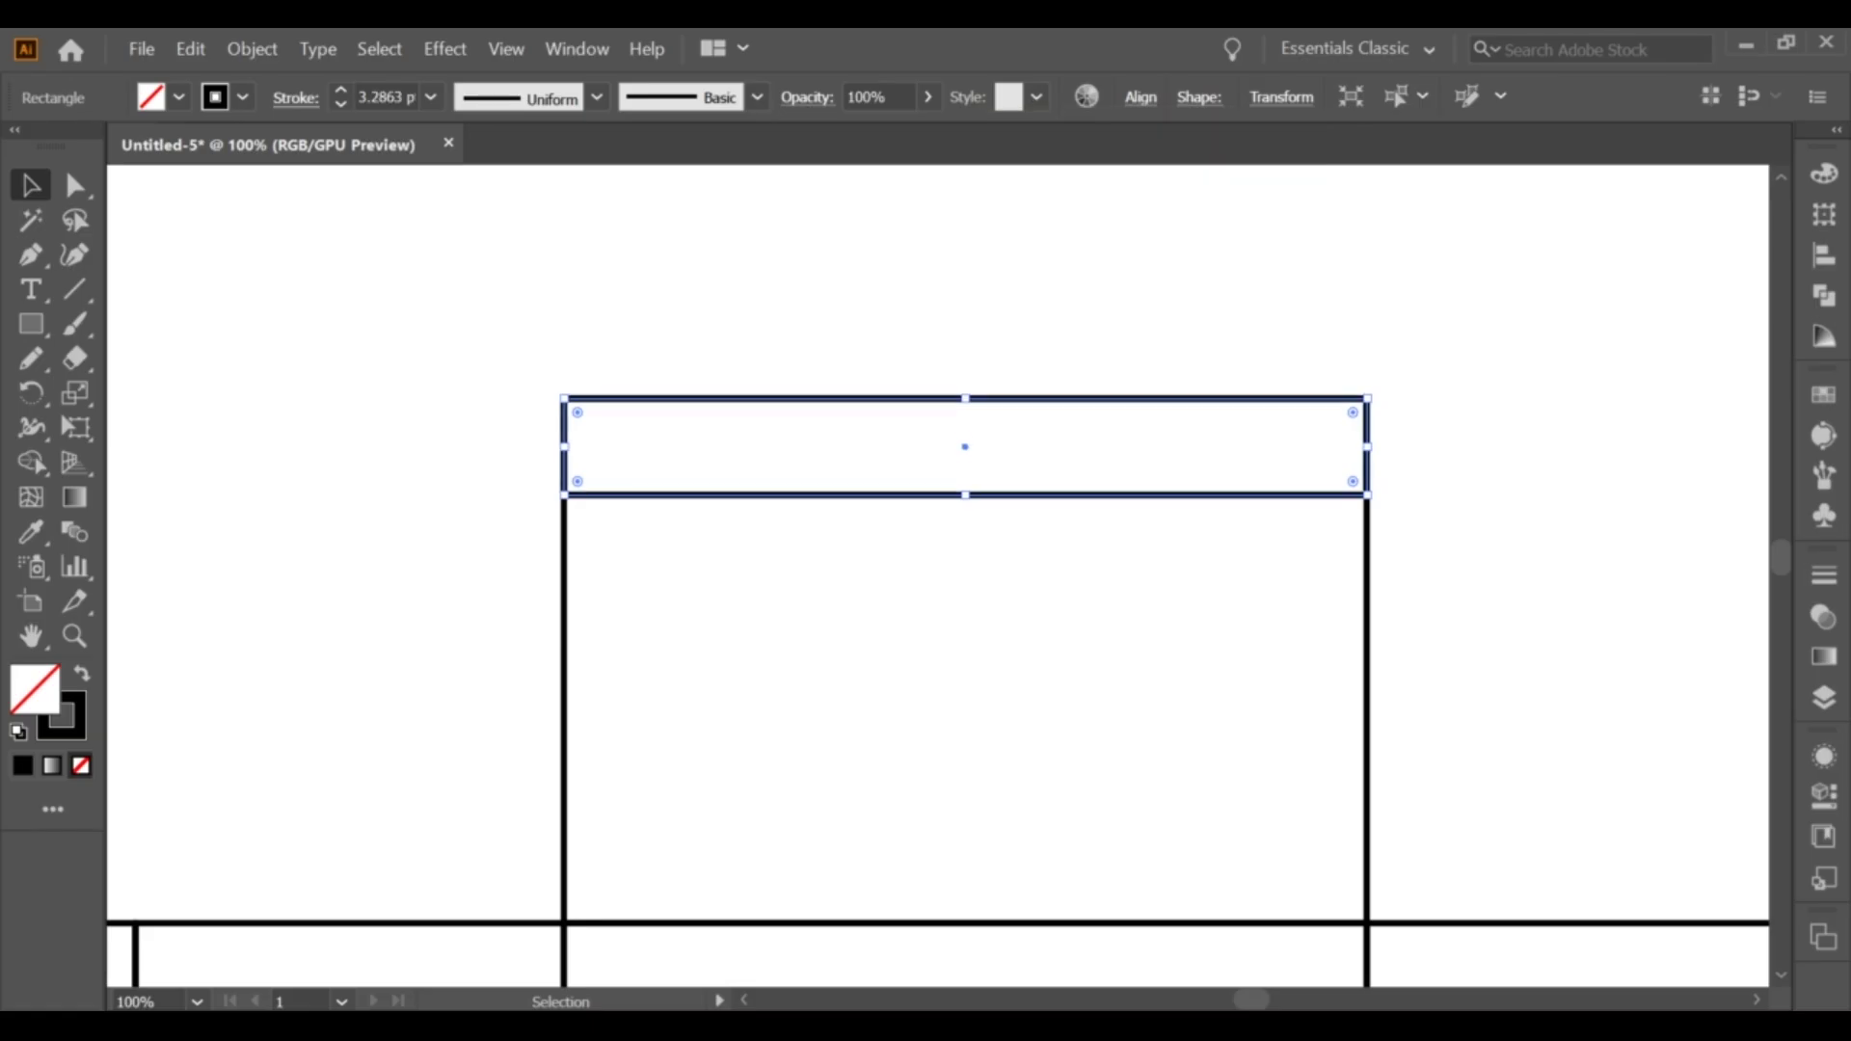
{"action": "scroll", "coordinate": [865, 277], "scroll_direction": "down", "scroll_amount": 2}
{"action": "scroll", "coordinate": [865, 280], "scroll_direction": "up", "scroll_amount": 1}
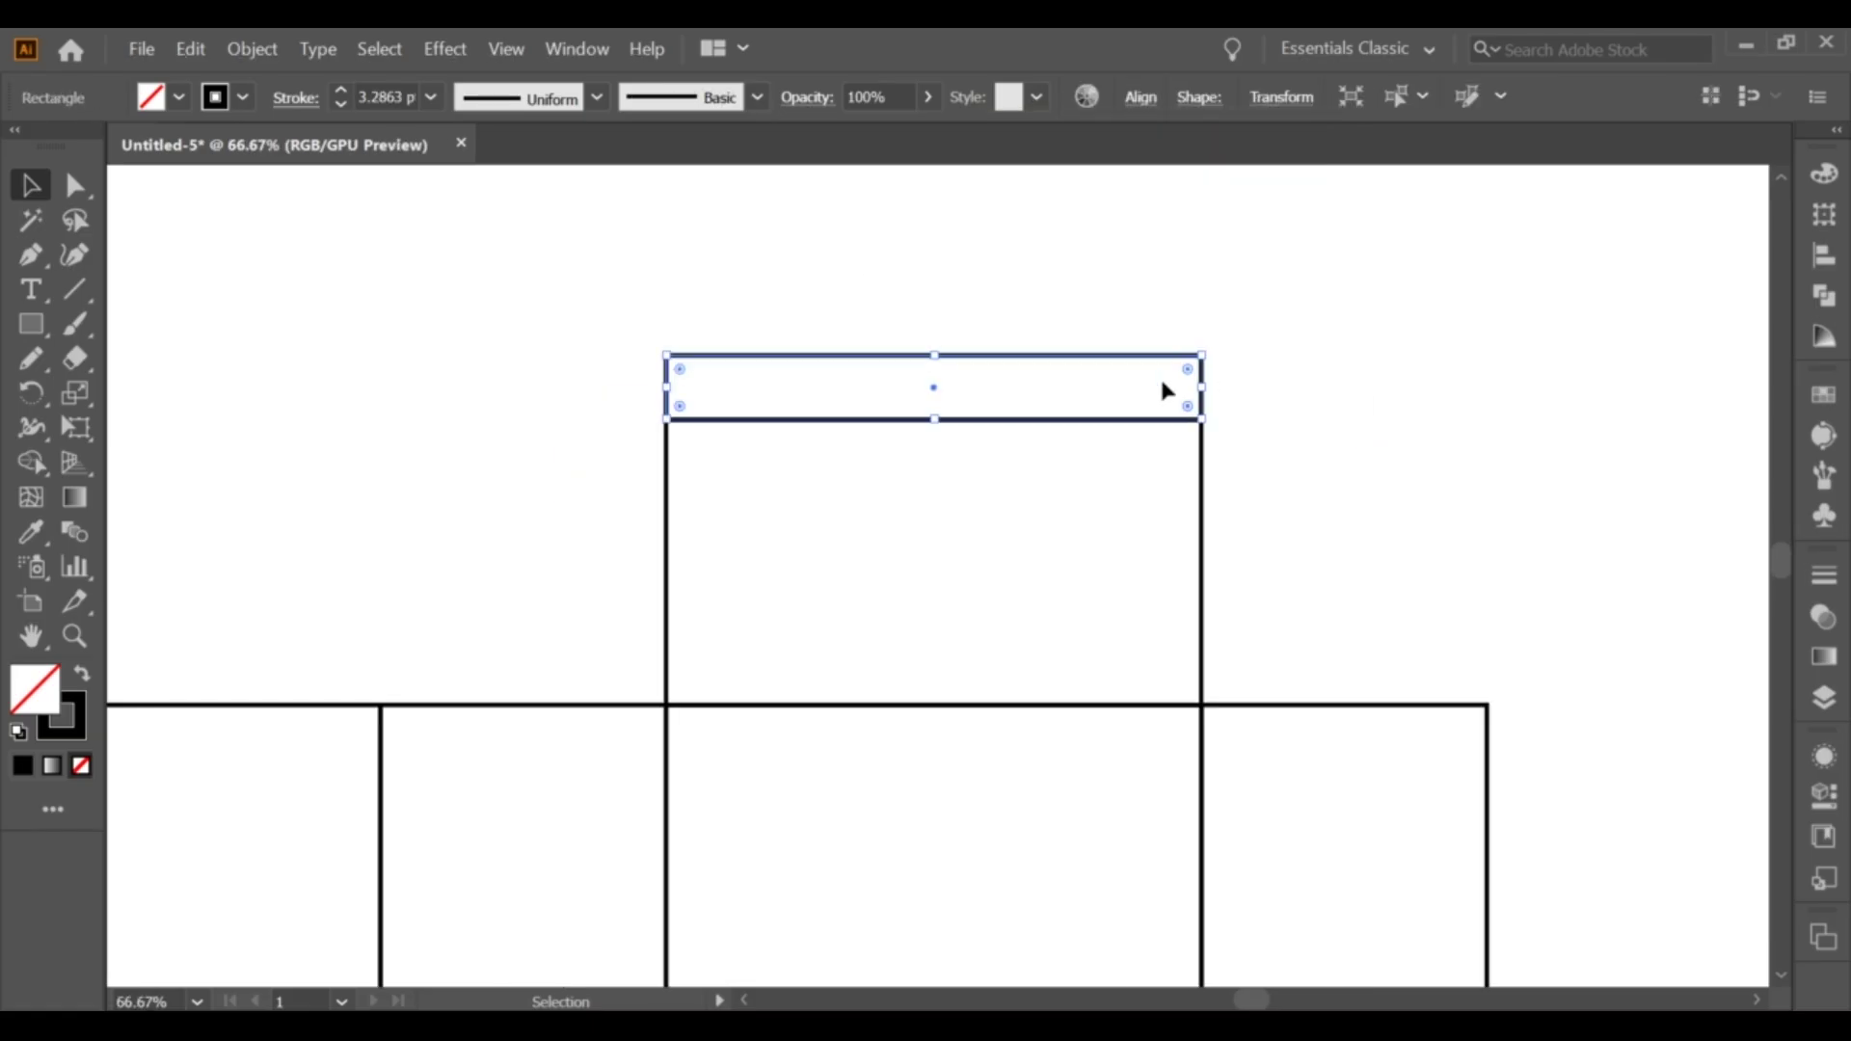
{"action": "left_click", "coordinate": [501, 241]}
{"action": "left_click", "coordinate": [75, 185]}
Round the tuck strip's two top corners using the corner widgets.
{"action": "mouse_move", "coordinate": [580, 302]}
{"action": "left_mouse_down"}
{"action": "mouse_move", "coordinate": [1171, 394]}
{"action": "mouse_move", "coordinate": [1154, 463]}
{"action": "left_mouse_up"}
{"action": "left_click", "coordinate": [1117, 301]}
{"action": "scroll", "coordinate": [1117, 302], "scroll_direction": "down", "scroll_amount": 2}
{"action": "scroll", "coordinate": [1162, 421], "scroll_direction": "down", "scroll_amount": 1}
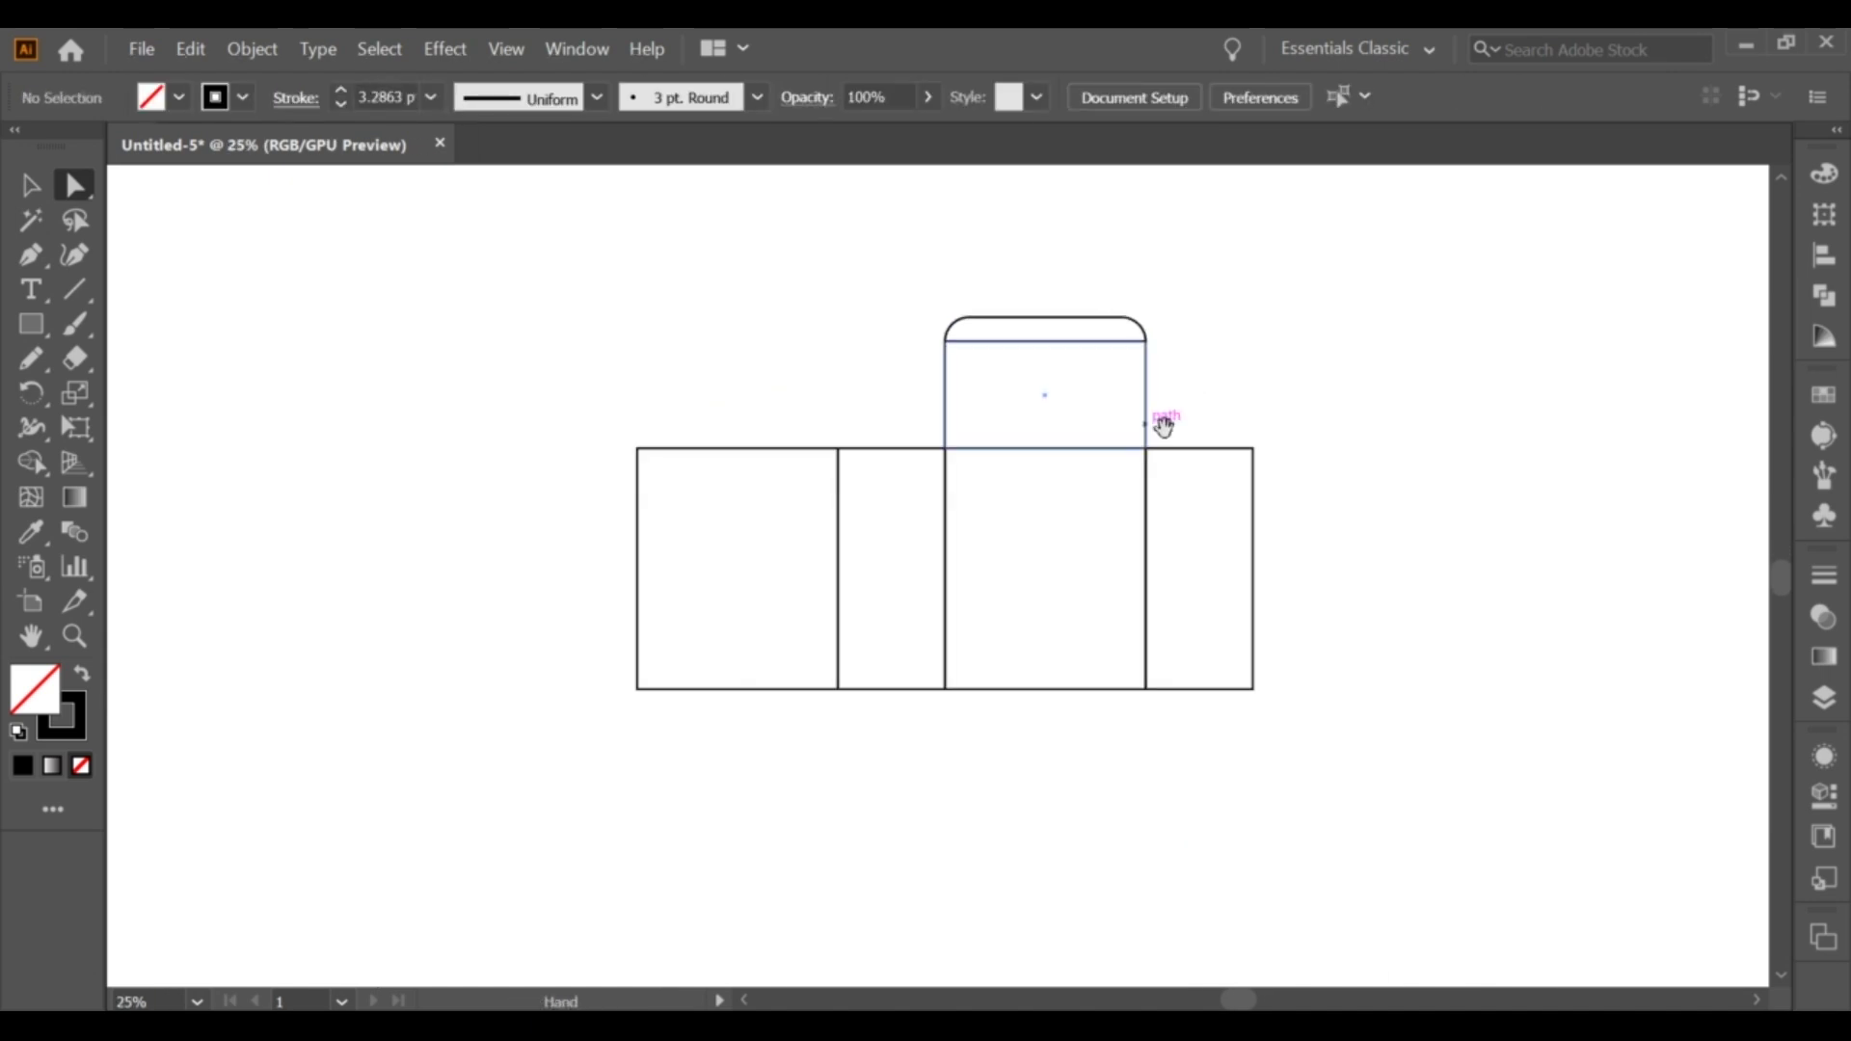
{"action": "left_click", "coordinate": [30, 185]}
Copy the top flap, paste it in place, and move the copy below the third panel.
{"action": "left_click", "coordinate": [1003, 379]}
{"action": "left_click", "coordinate": [191, 49]}
{"action": "left_click", "coordinate": [235, 163]}
{"action": "left_click", "coordinate": [191, 48]}
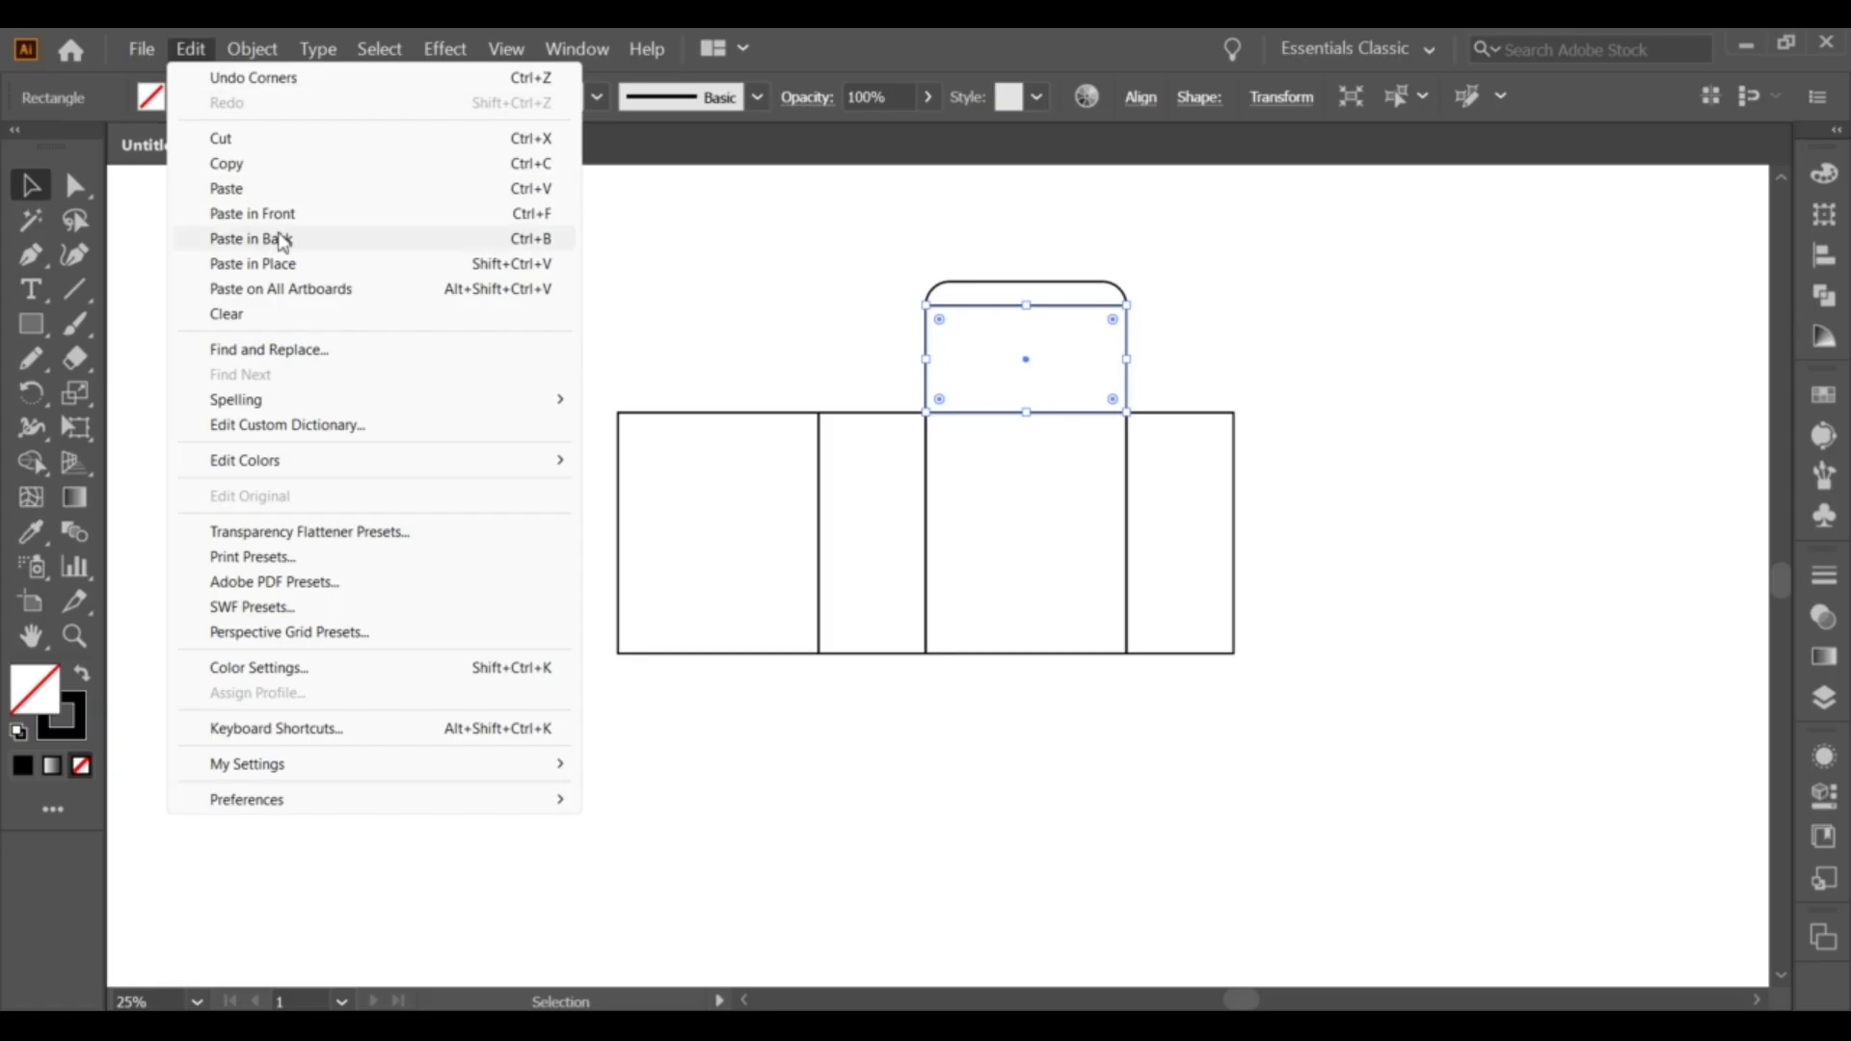
{"action": "left_click", "coordinate": [252, 263]}
{"action": "left_click_drag", "start_coordinate": [926, 395], "coordinate": [922, 743]}
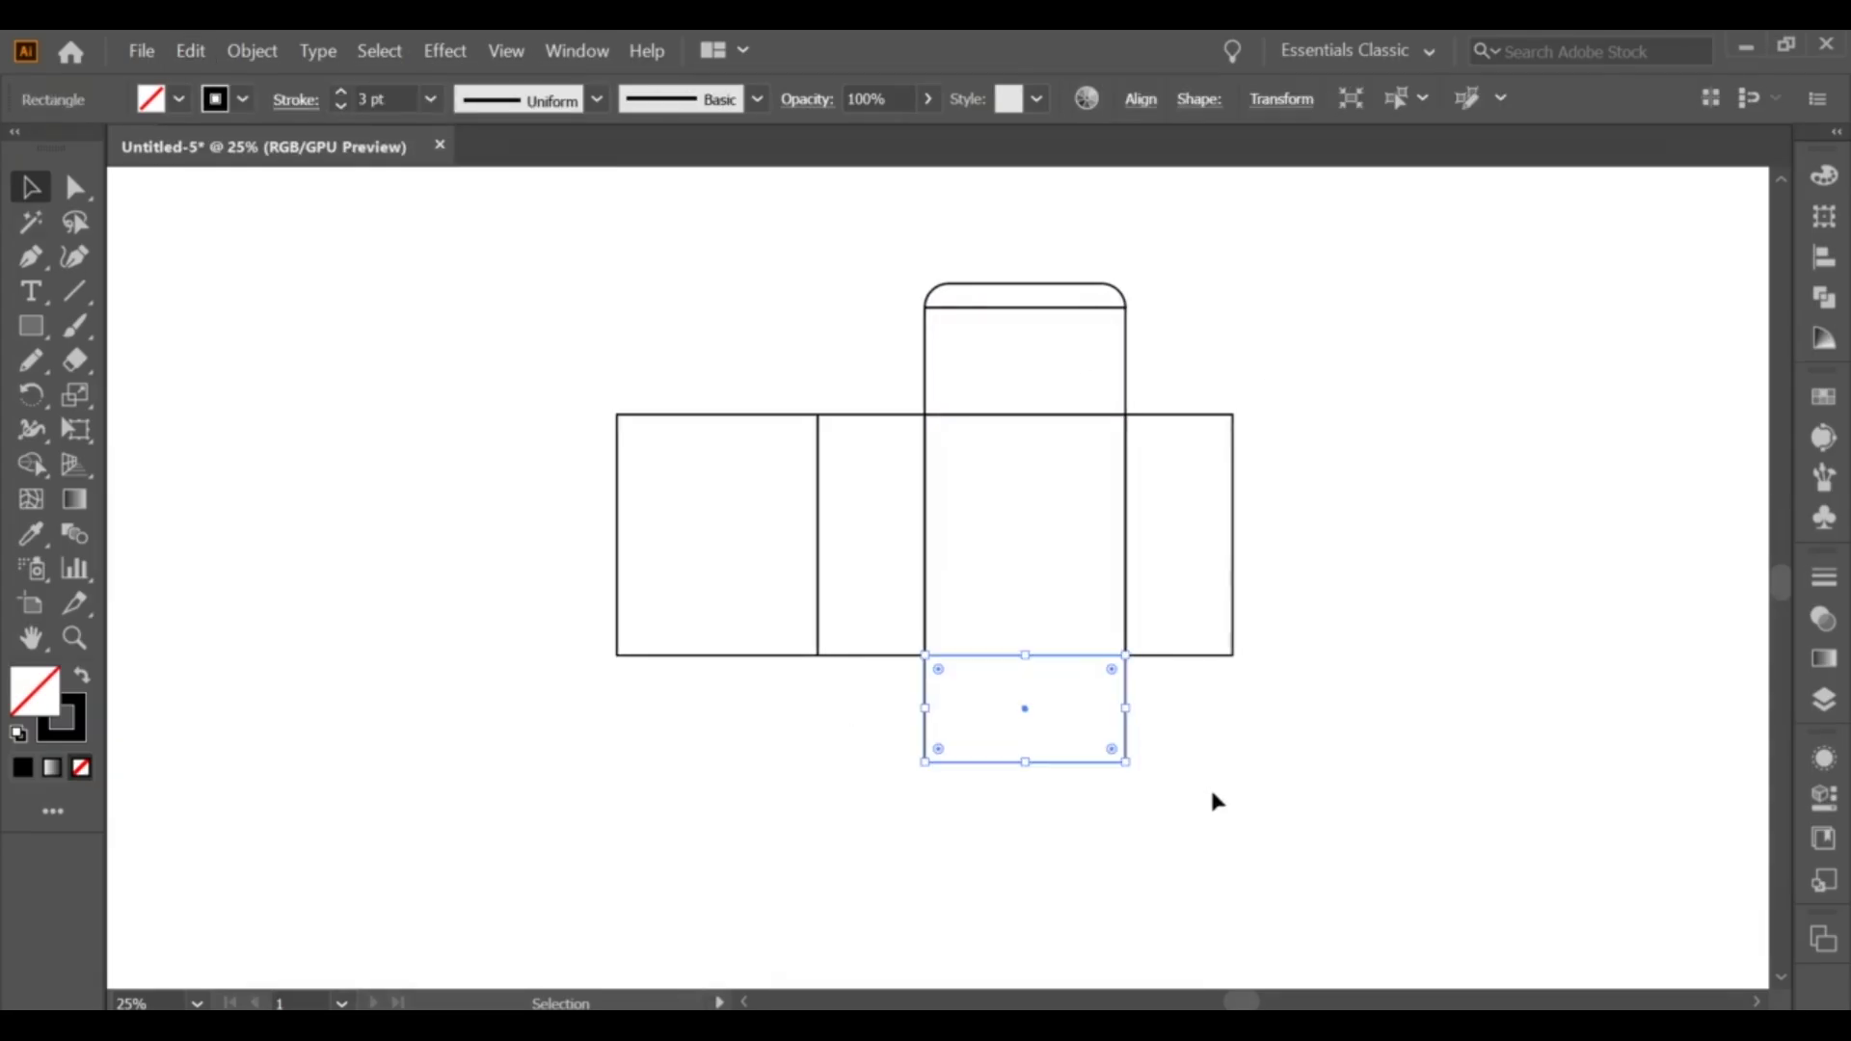
Halve the new bottom flap's height (8/2) and give it the 3 pt stroke.
{"action": "left_click", "coordinate": [31, 534]}
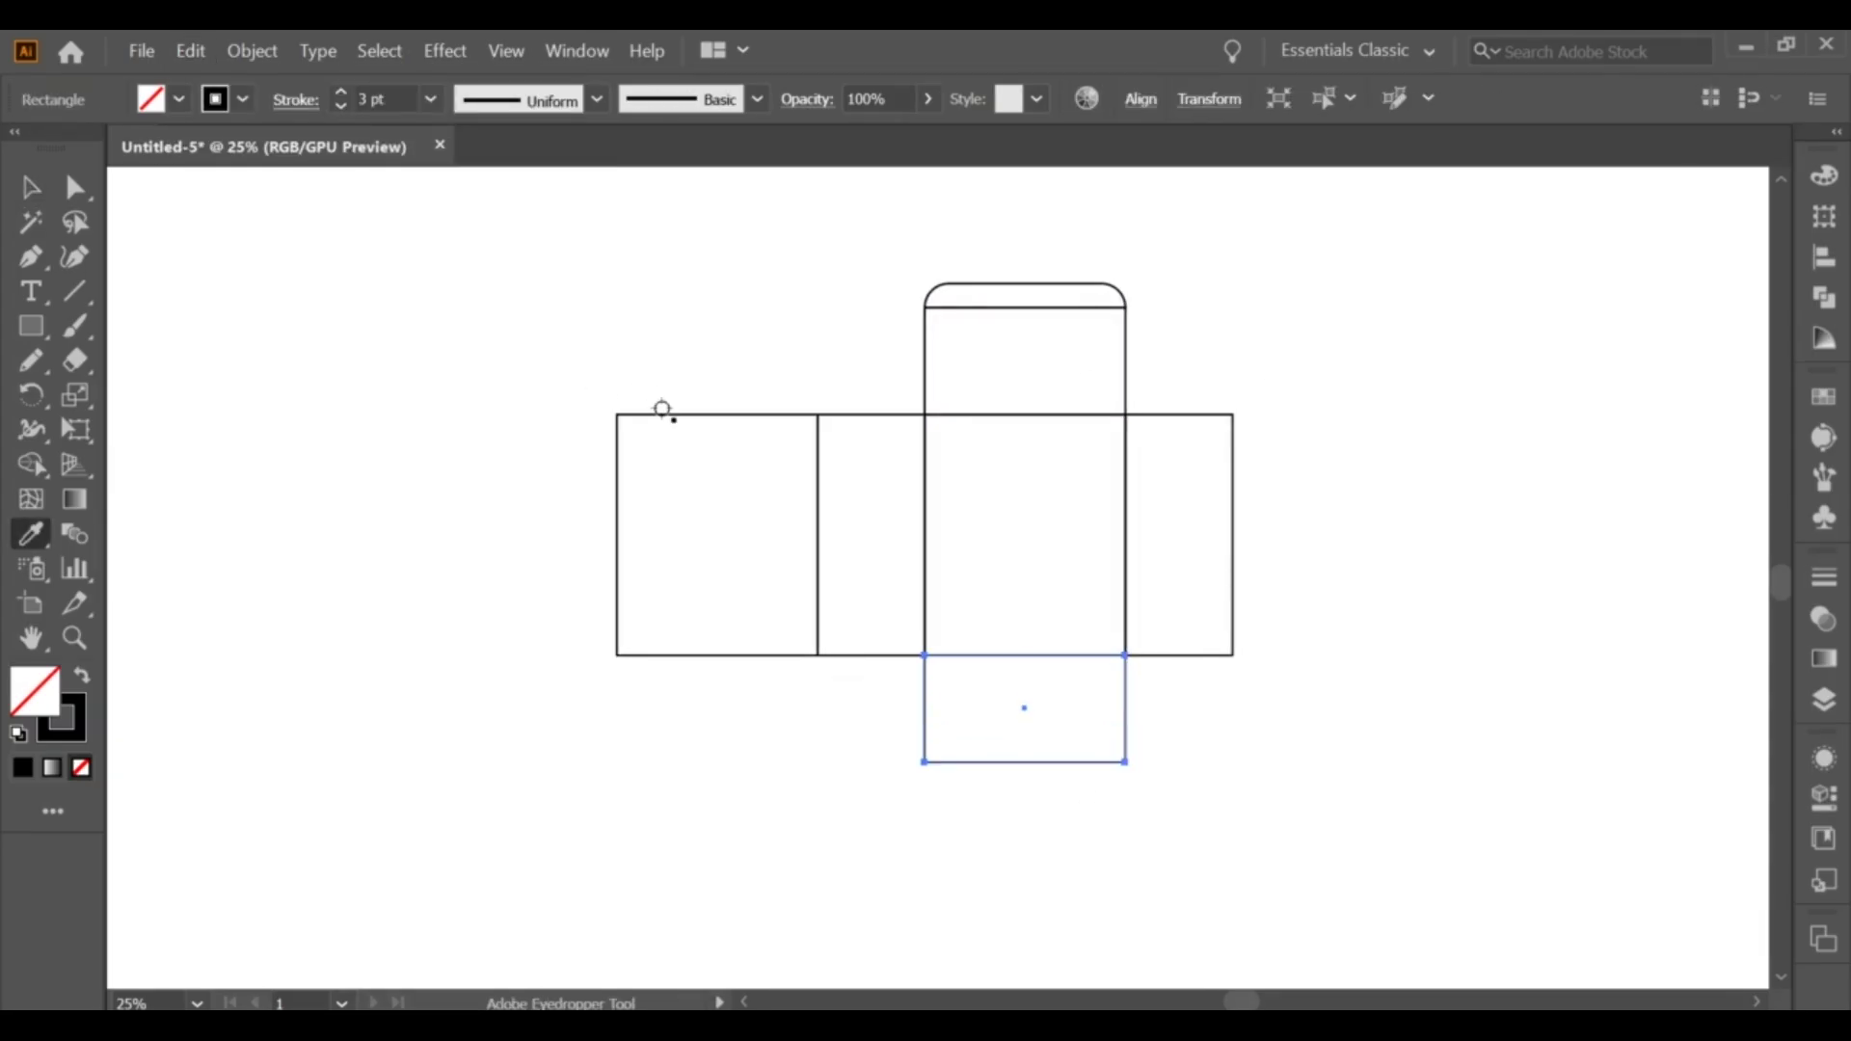
{"action": "key", "text": "v"}
{"action": "left_click_drag", "start_coordinate": [868, 711], "coordinate": [1227, 754]}
{"action": "scroll", "coordinate": [1220, 761], "scroll_direction": "up", "scroll_amount": 1}
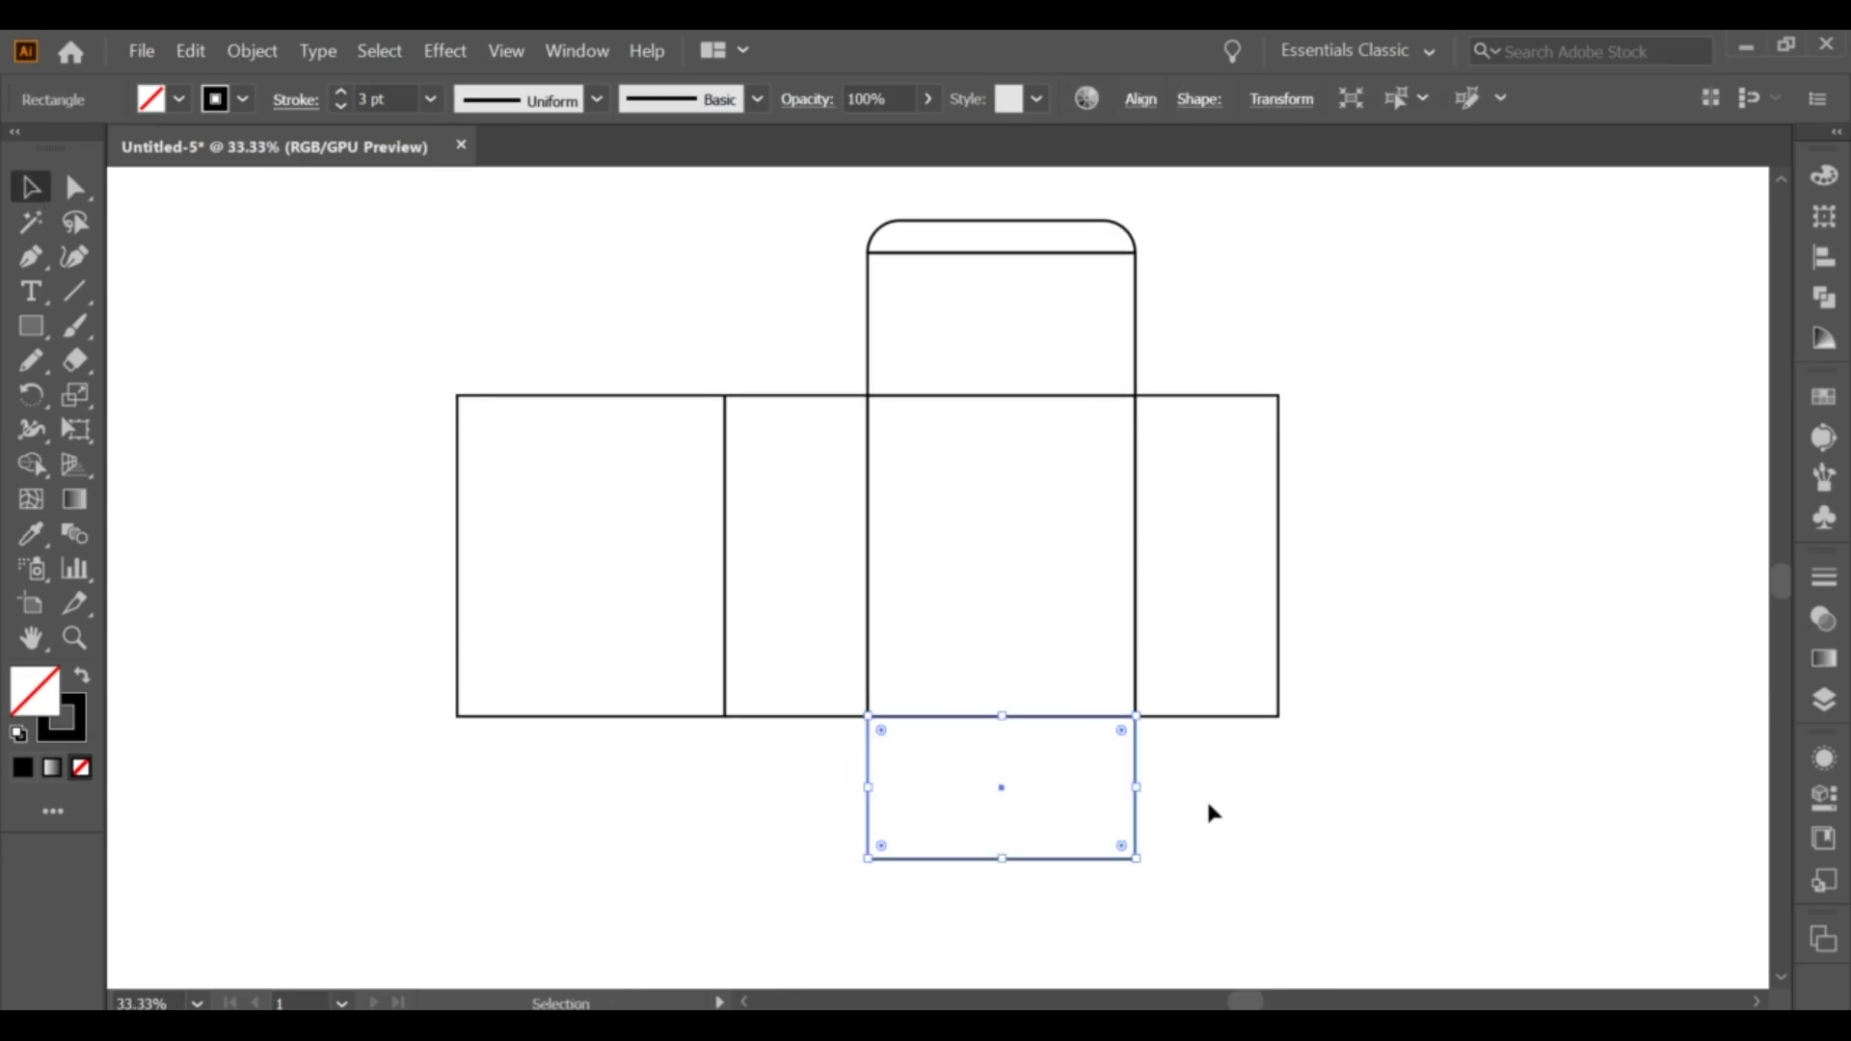
{"action": "left_click", "coordinate": [1275, 99]}
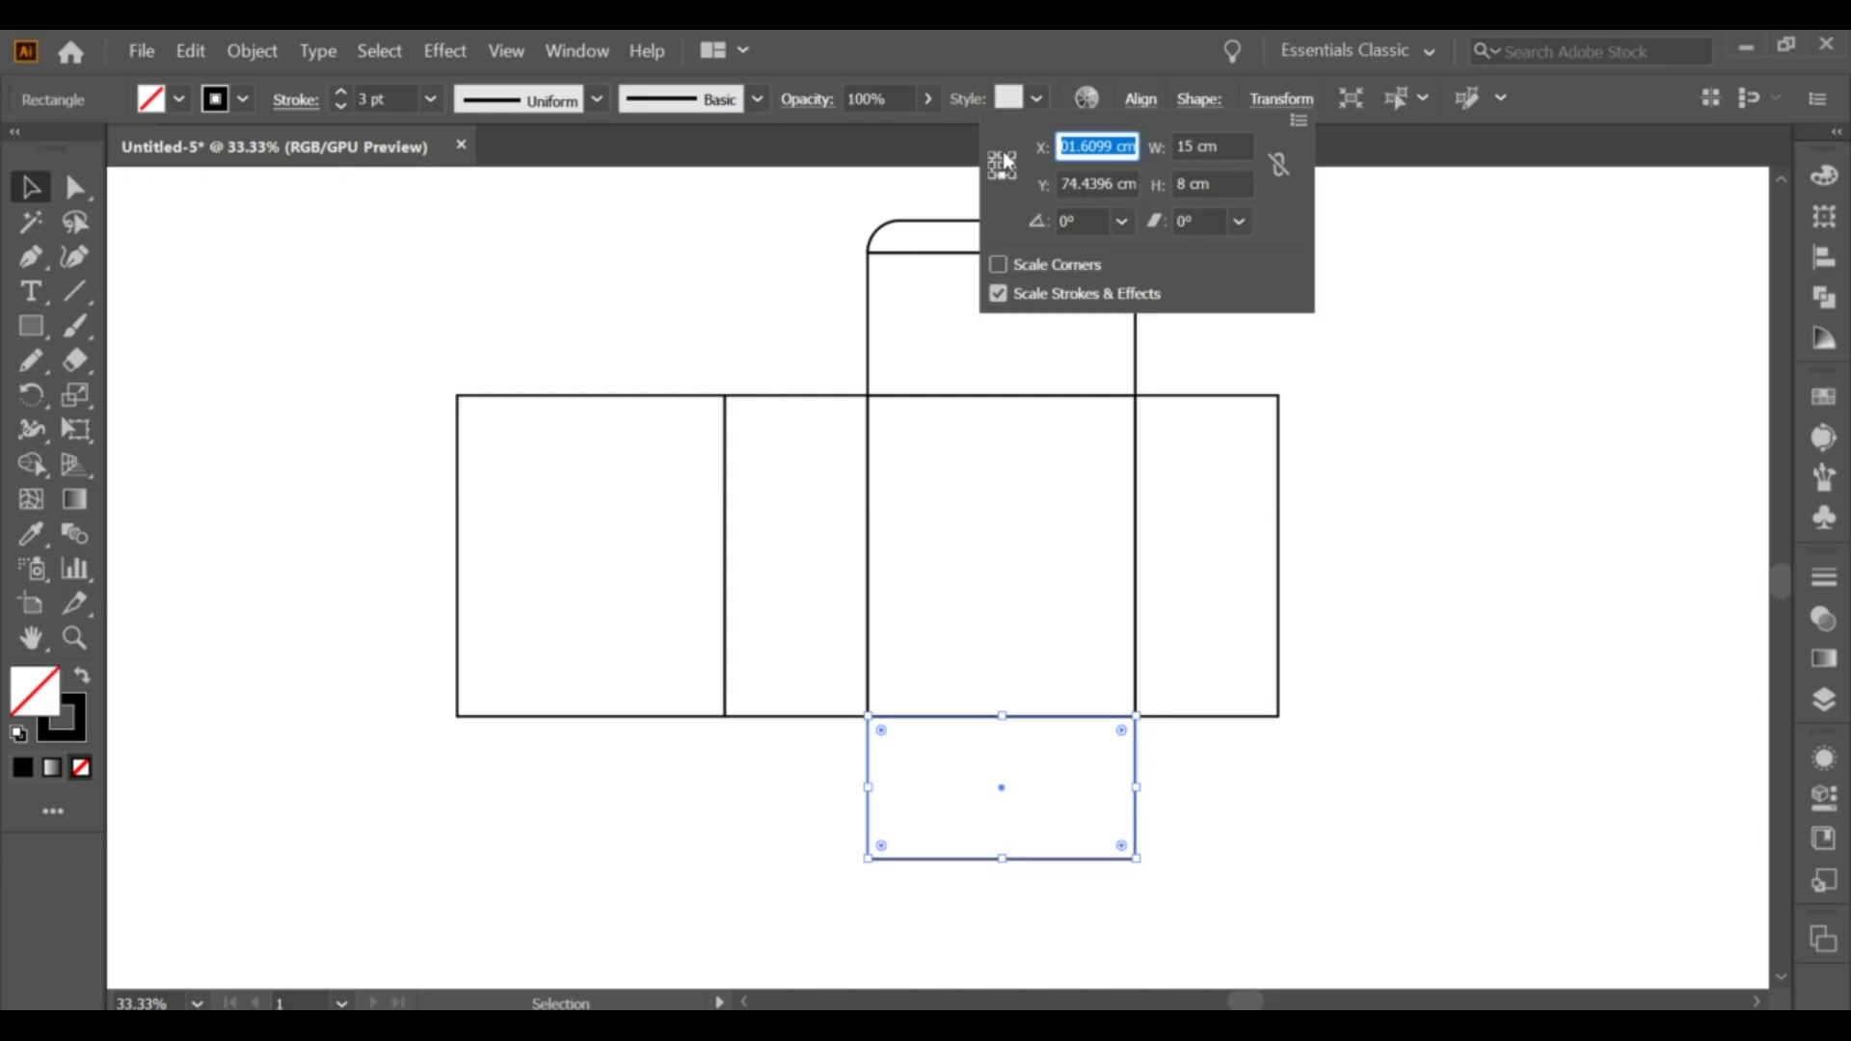
{"action": "left_click", "coordinate": [1188, 184]}
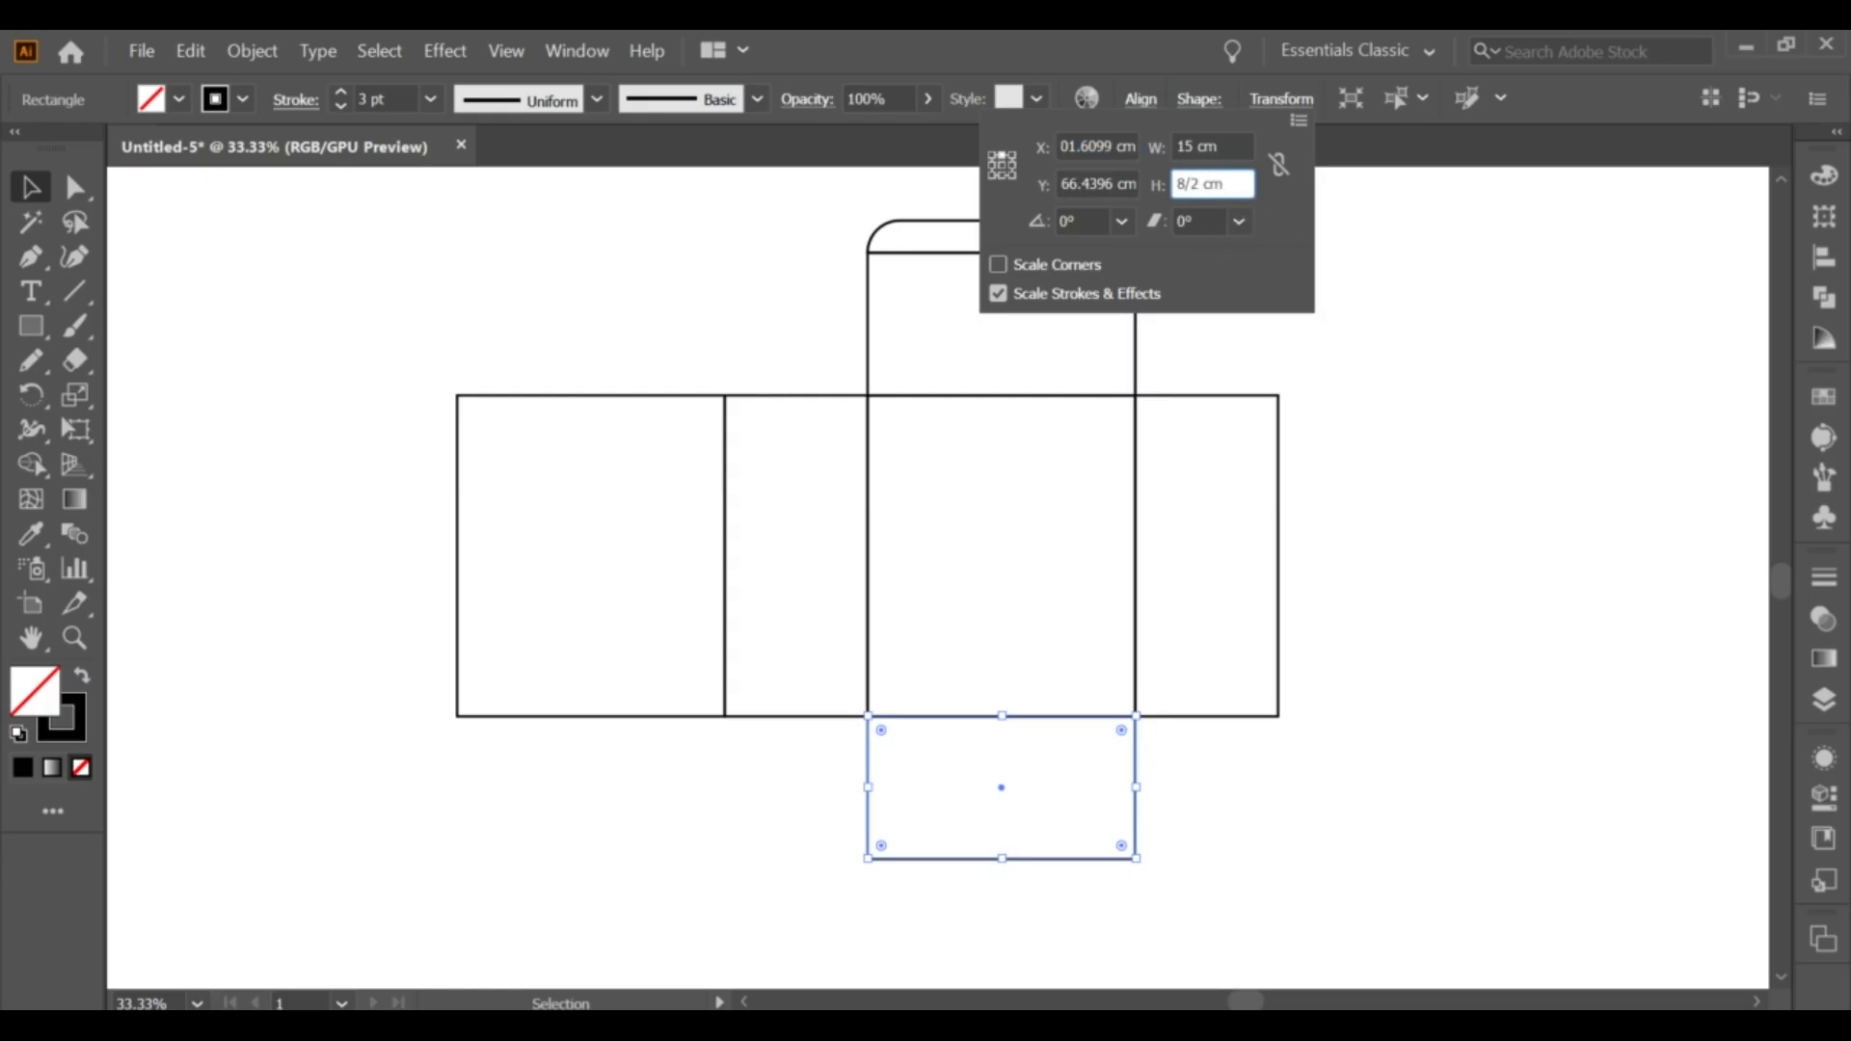
{"action": "key", "text": "Return"}
{"action": "key", "text": "i"}
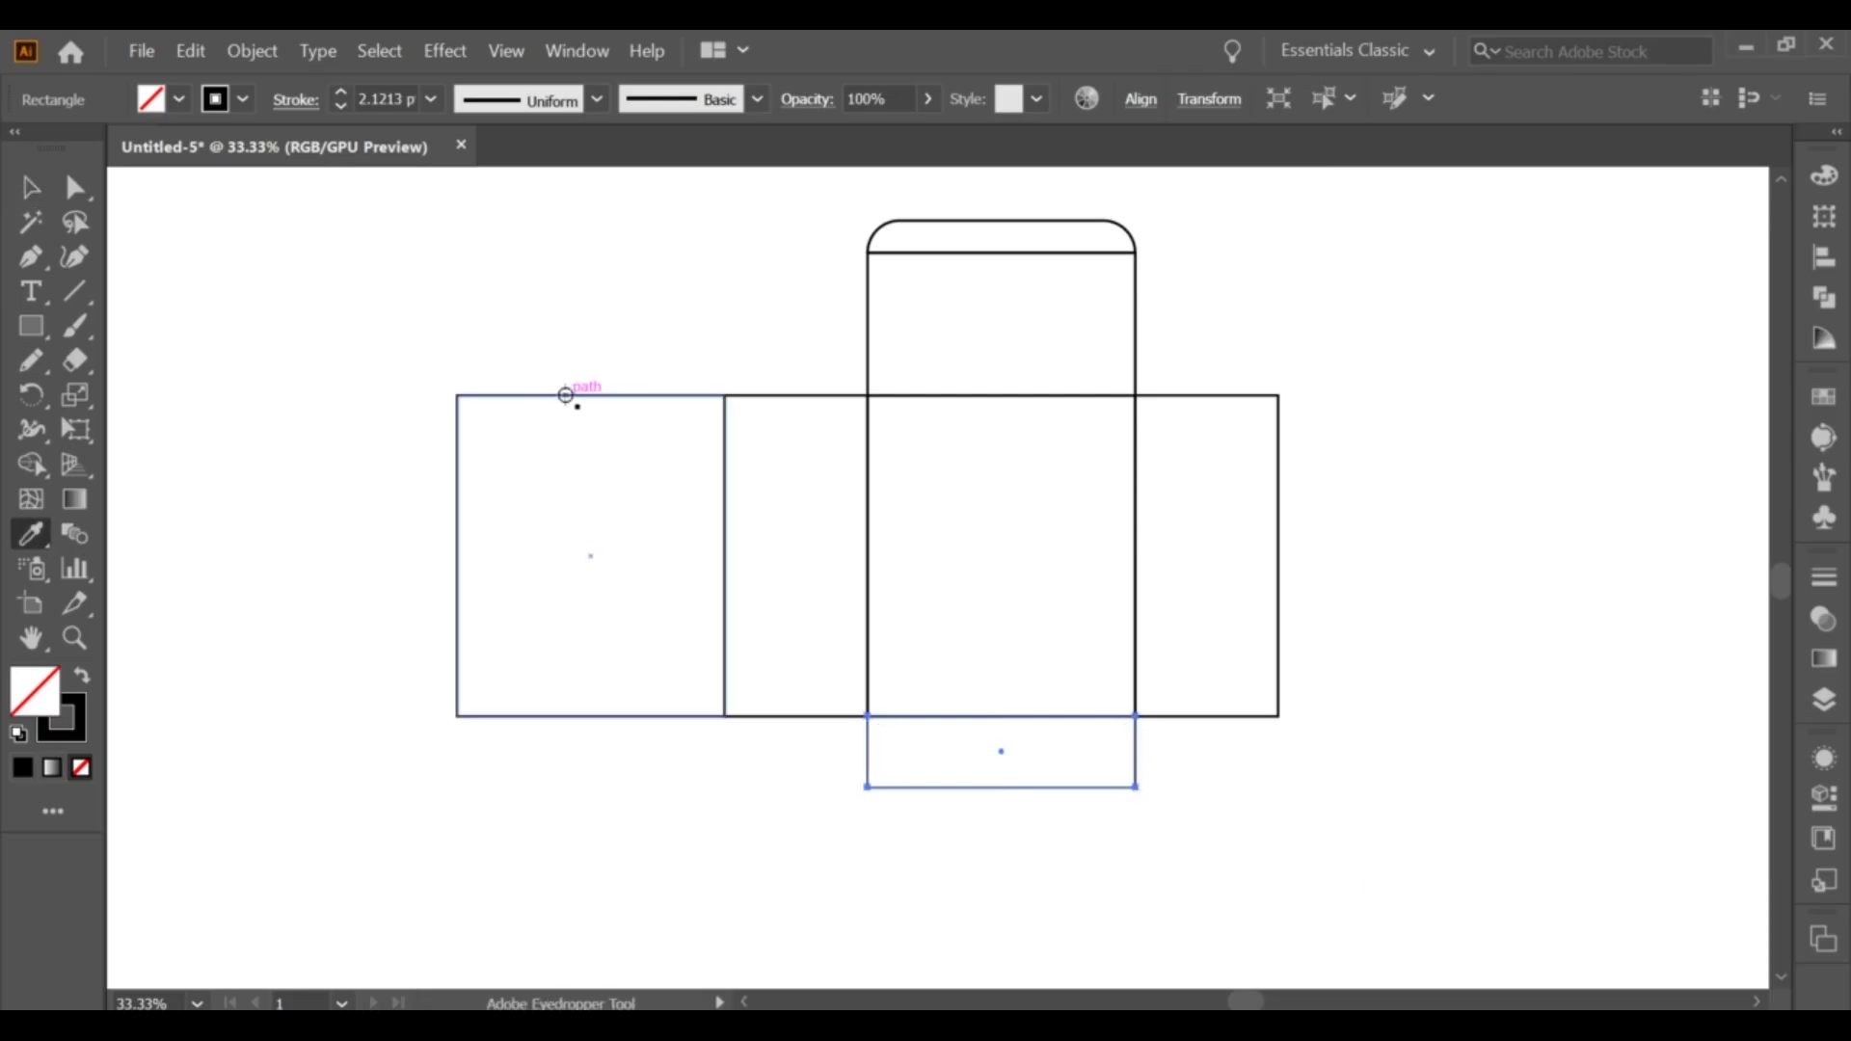
{"action": "left_click", "coordinate": [567, 391]}
Duplicate the bottom flap and move the copy down beneath it.
{"action": "key", "text": "v"}
{"action": "left_click", "coordinate": [979, 788]}
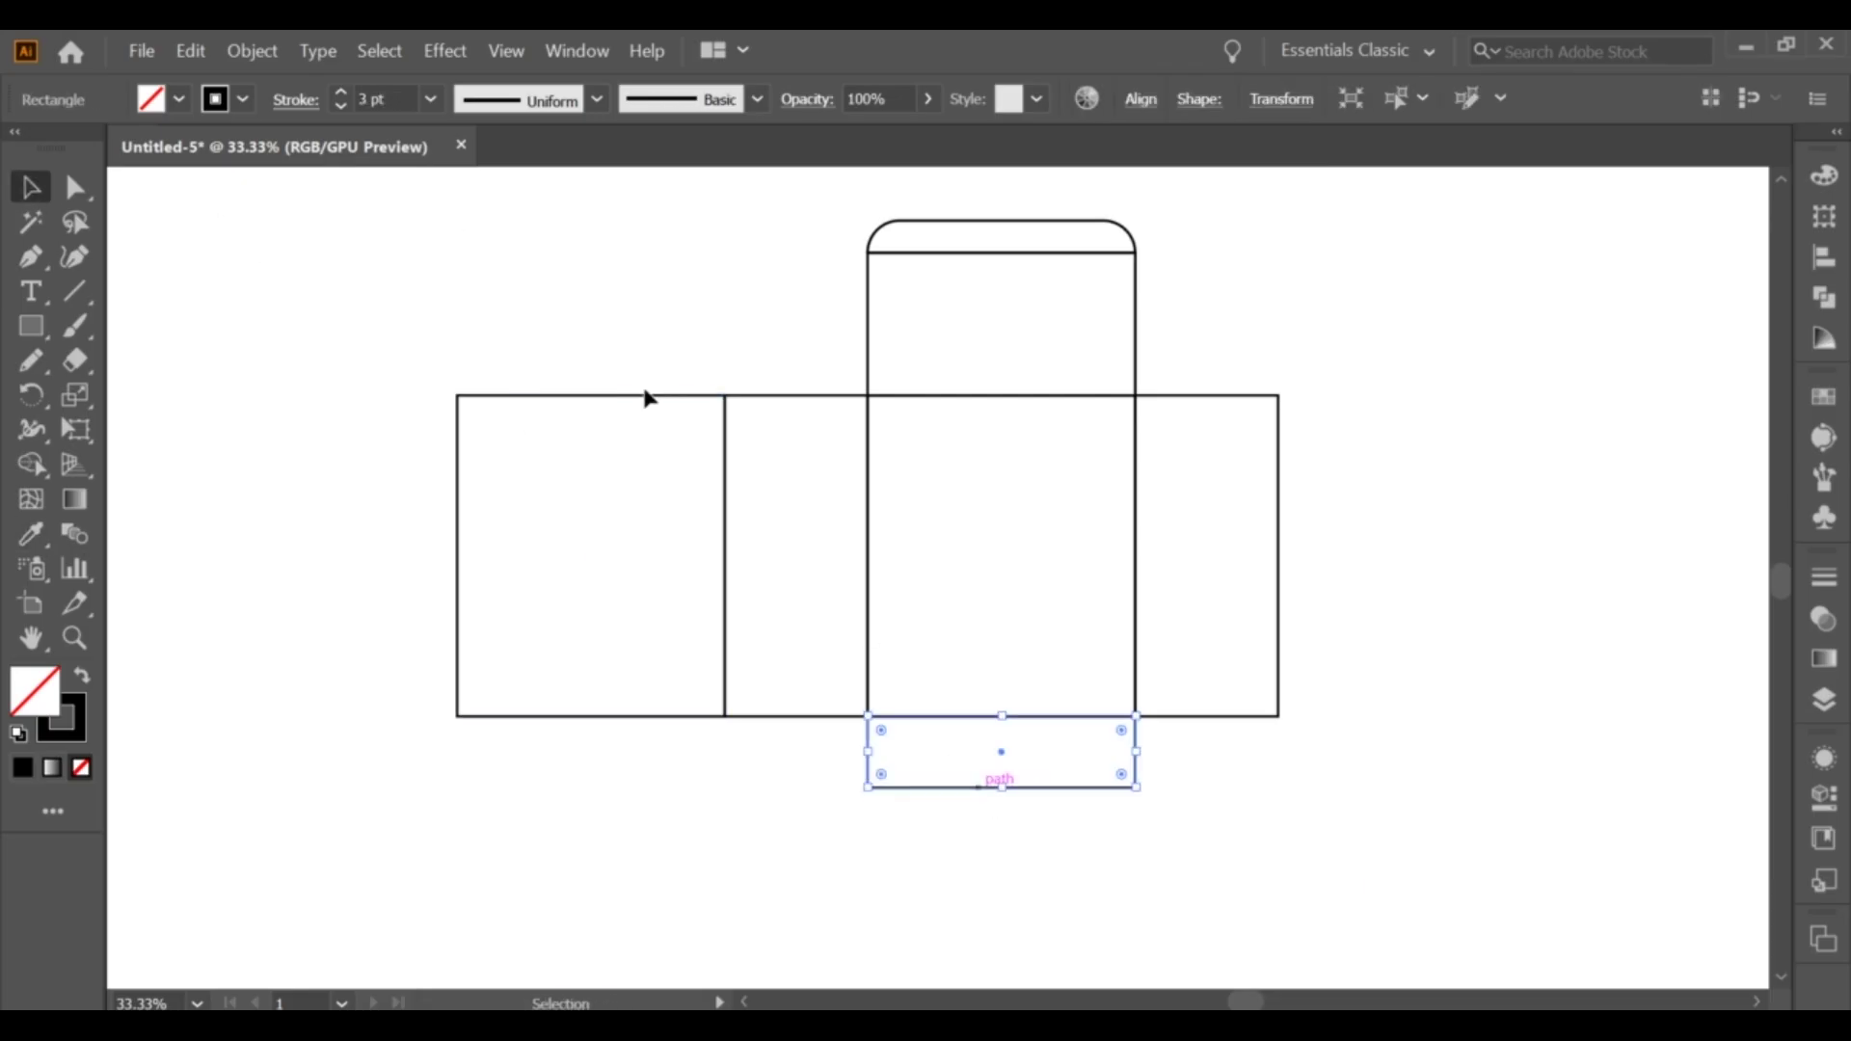
{"action": "left_click", "coordinate": [166, 45]}
{"action": "left_click", "coordinate": [230, 189]}
{"action": "left_click", "coordinate": [190, 50]}
{"action": "left_click", "coordinate": [241, 265]}
{"action": "left_click_drag", "start_coordinate": [1068, 789], "coordinate": [1072, 861]}
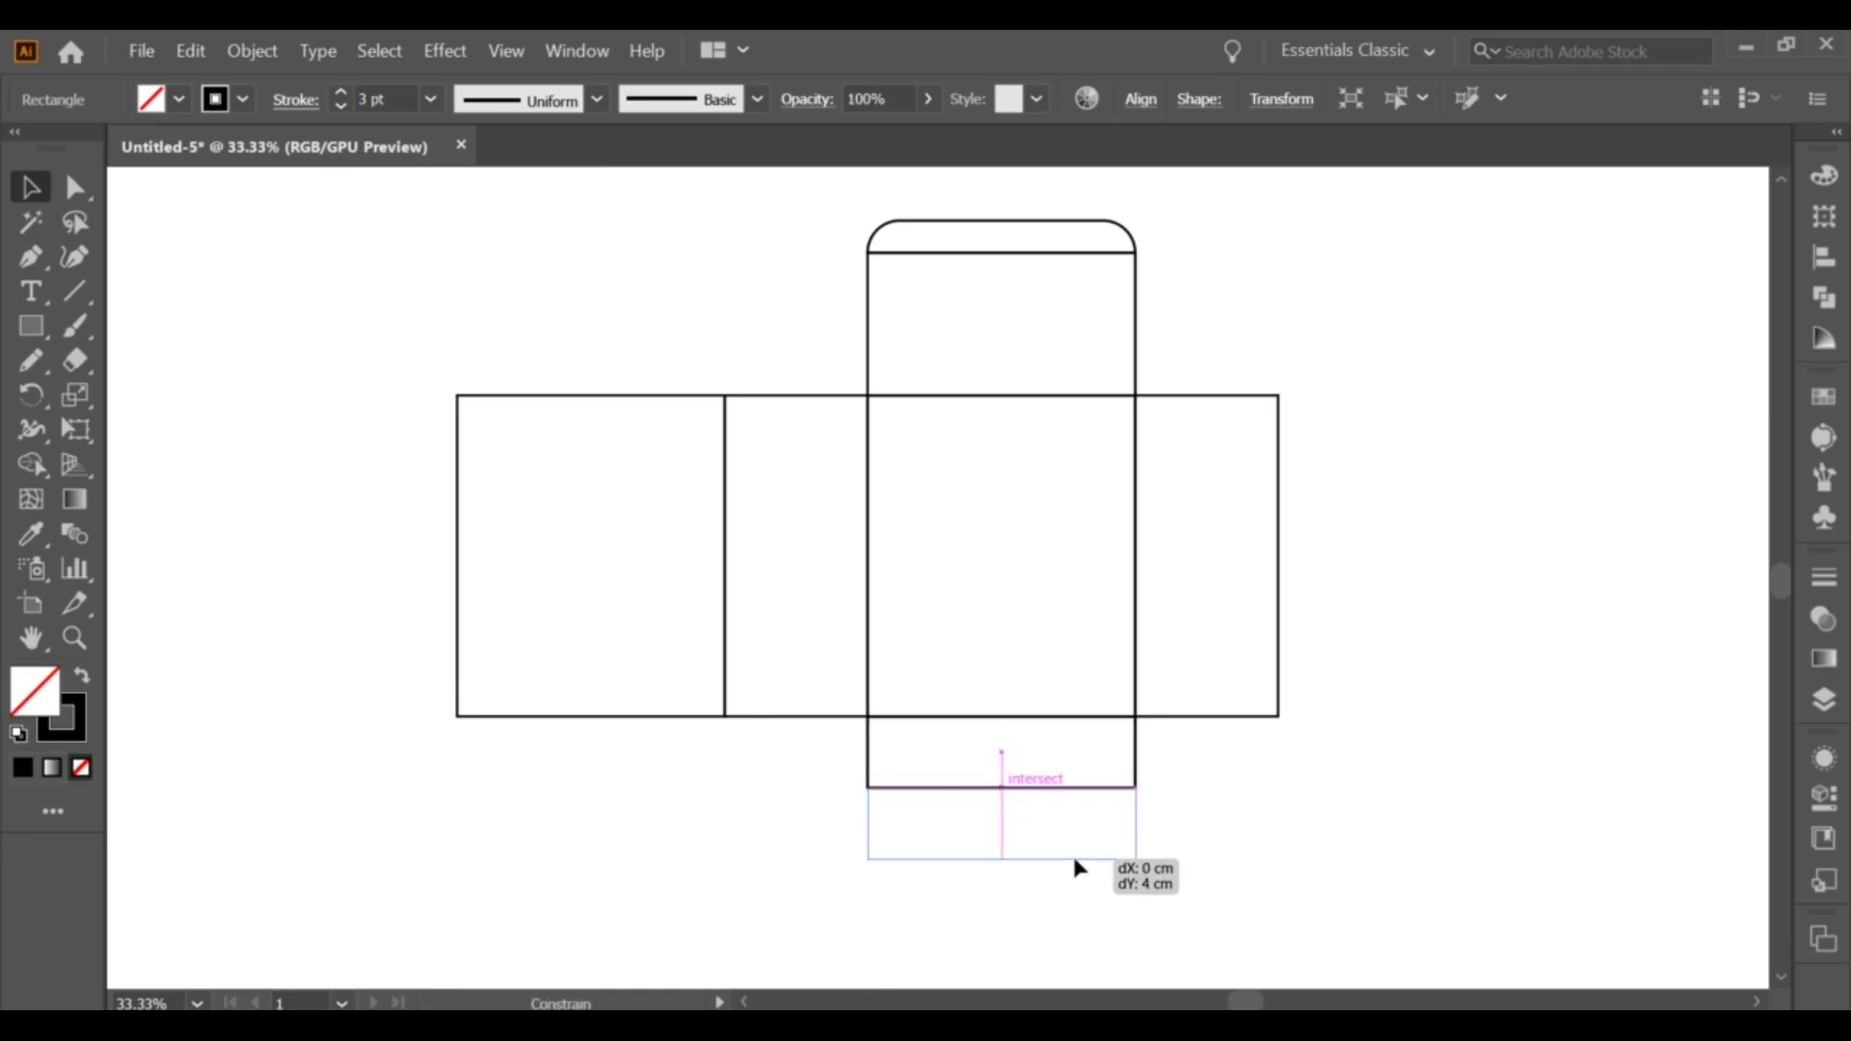
Halve the lowest rectangle's height to 2 cm and give it the black 3 pt stroke.
{"action": "left_click", "coordinate": [1238, 815]}
{"action": "left_click_drag", "start_coordinate": [1223, 815], "coordinate": [1070, 873]}
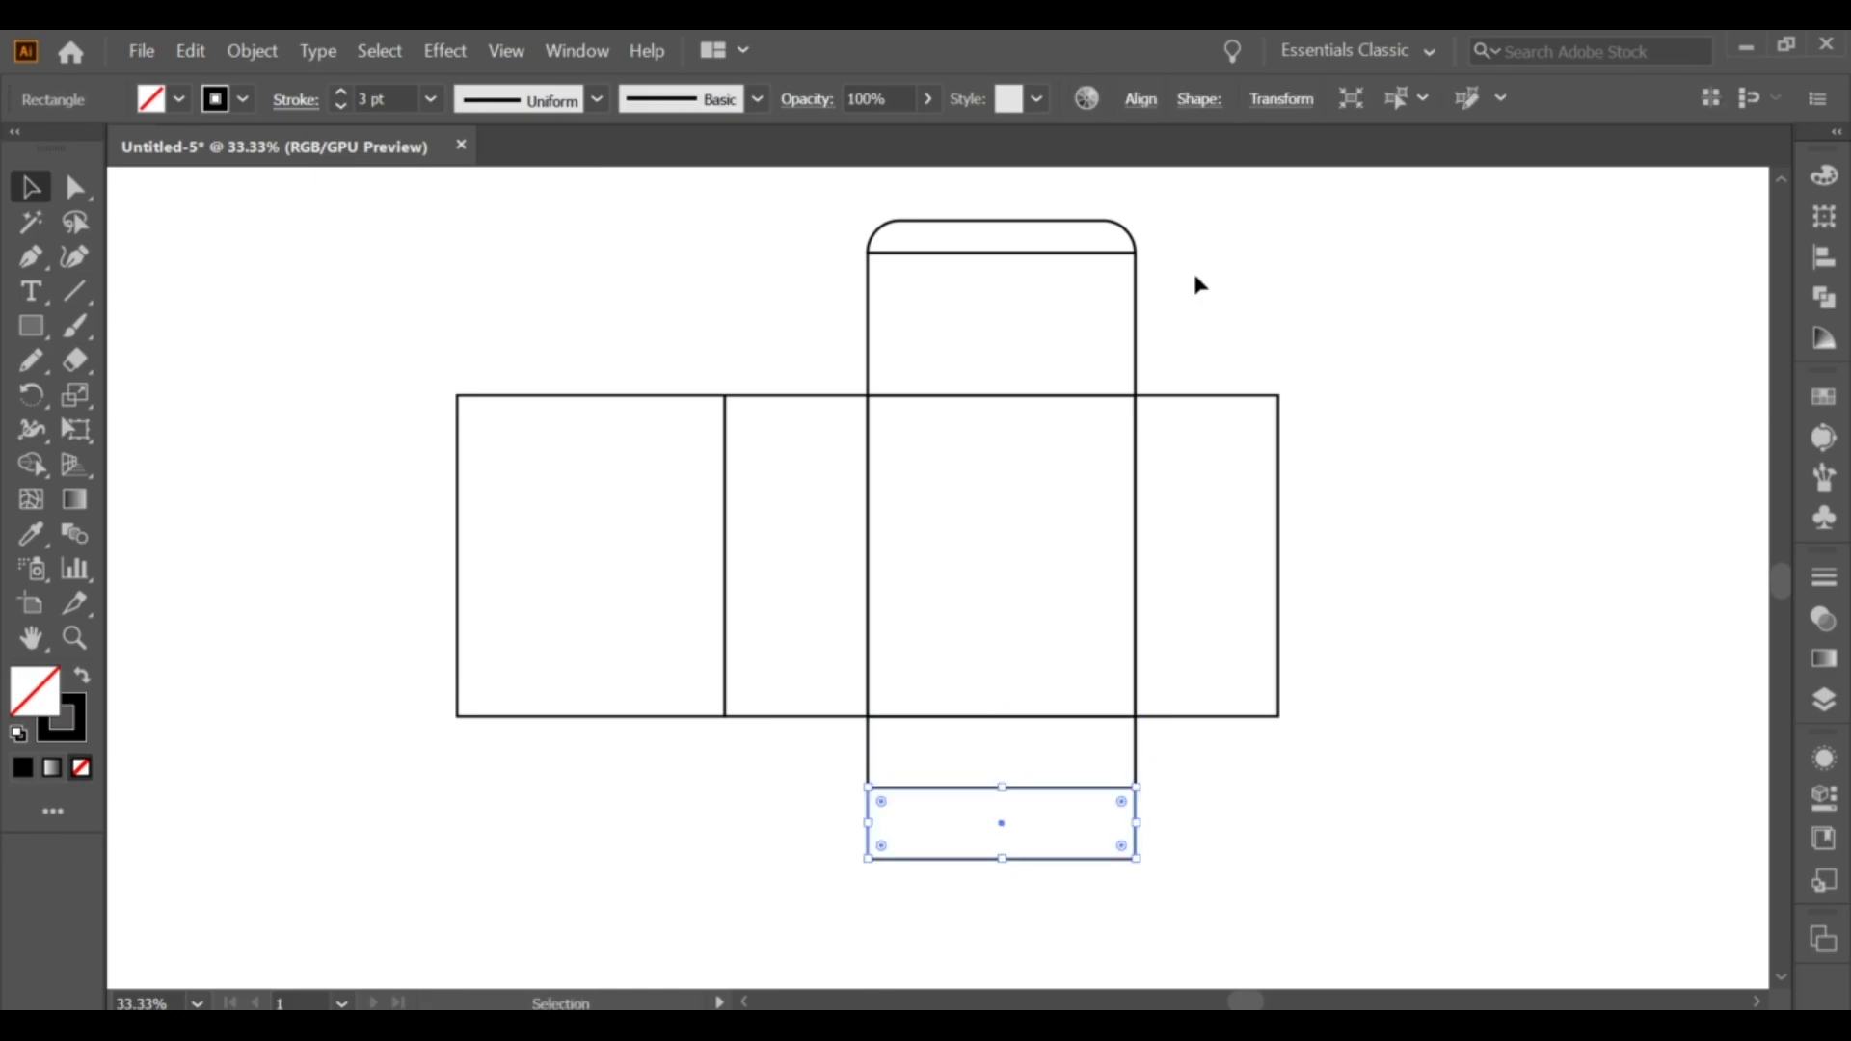
{"action": "left_click", "coordinate": [1283, 99]}
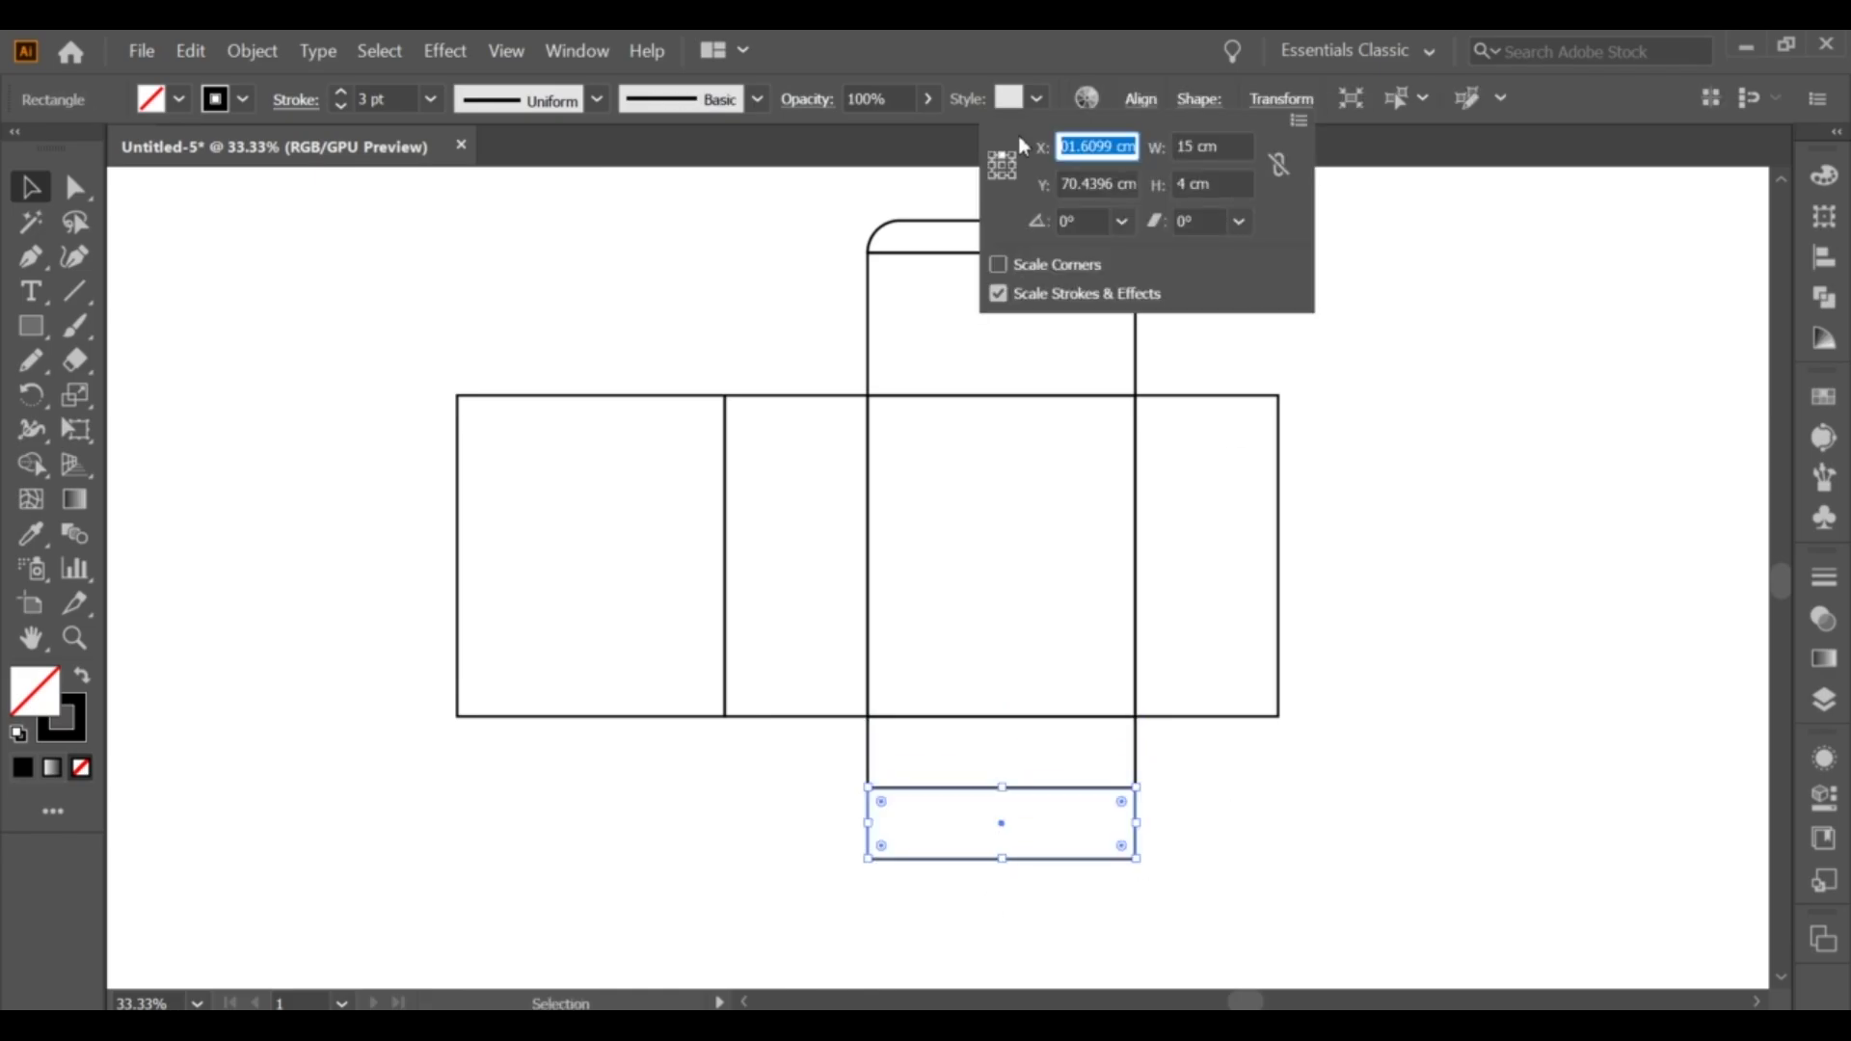
{"action": "left_click", "coordinate": [1247, 199]}
{"action": "type", "text": "/2"}
{"action": "key", "text": "Return"}
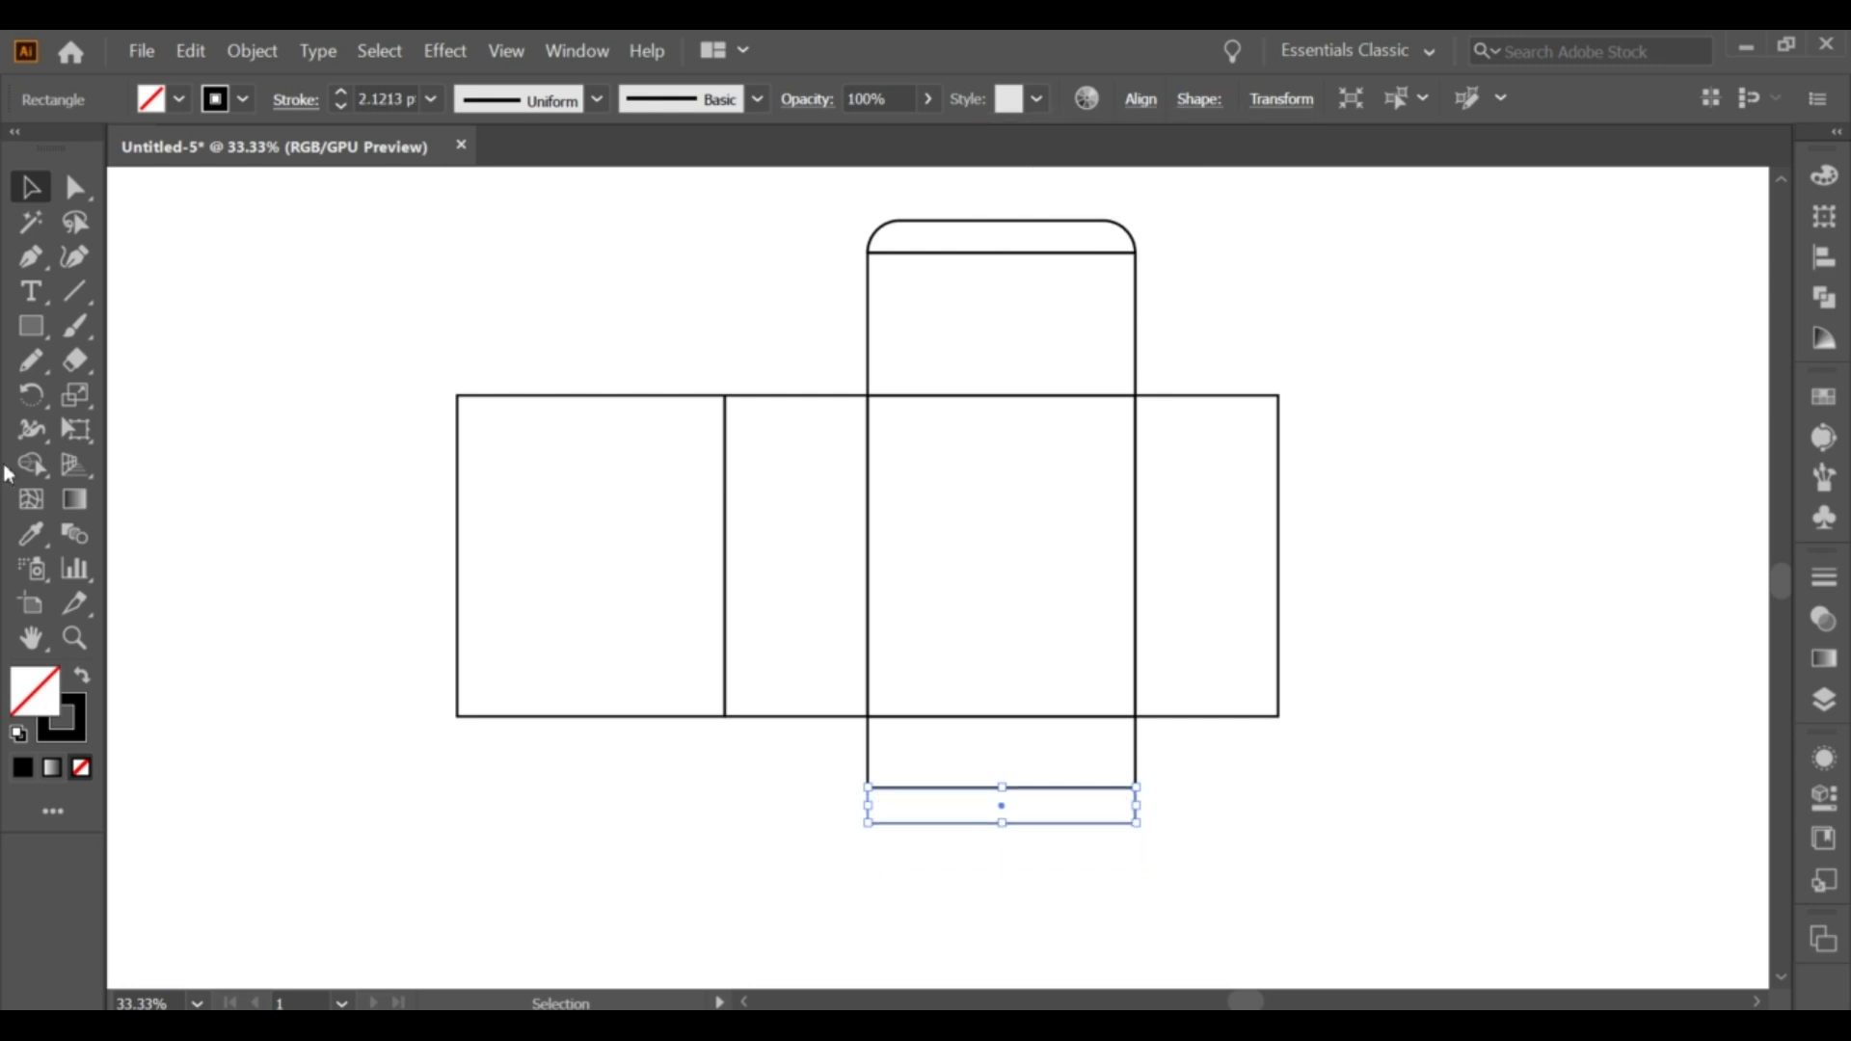
{"action": "key", "text": "i"}
{"action": "left_click", "coordinate": [610, 712]}
Open the 15 × 2 cm strip's Transform settings anchored at its right side, ready to edit width.
{"action": "key", "text": "v"}
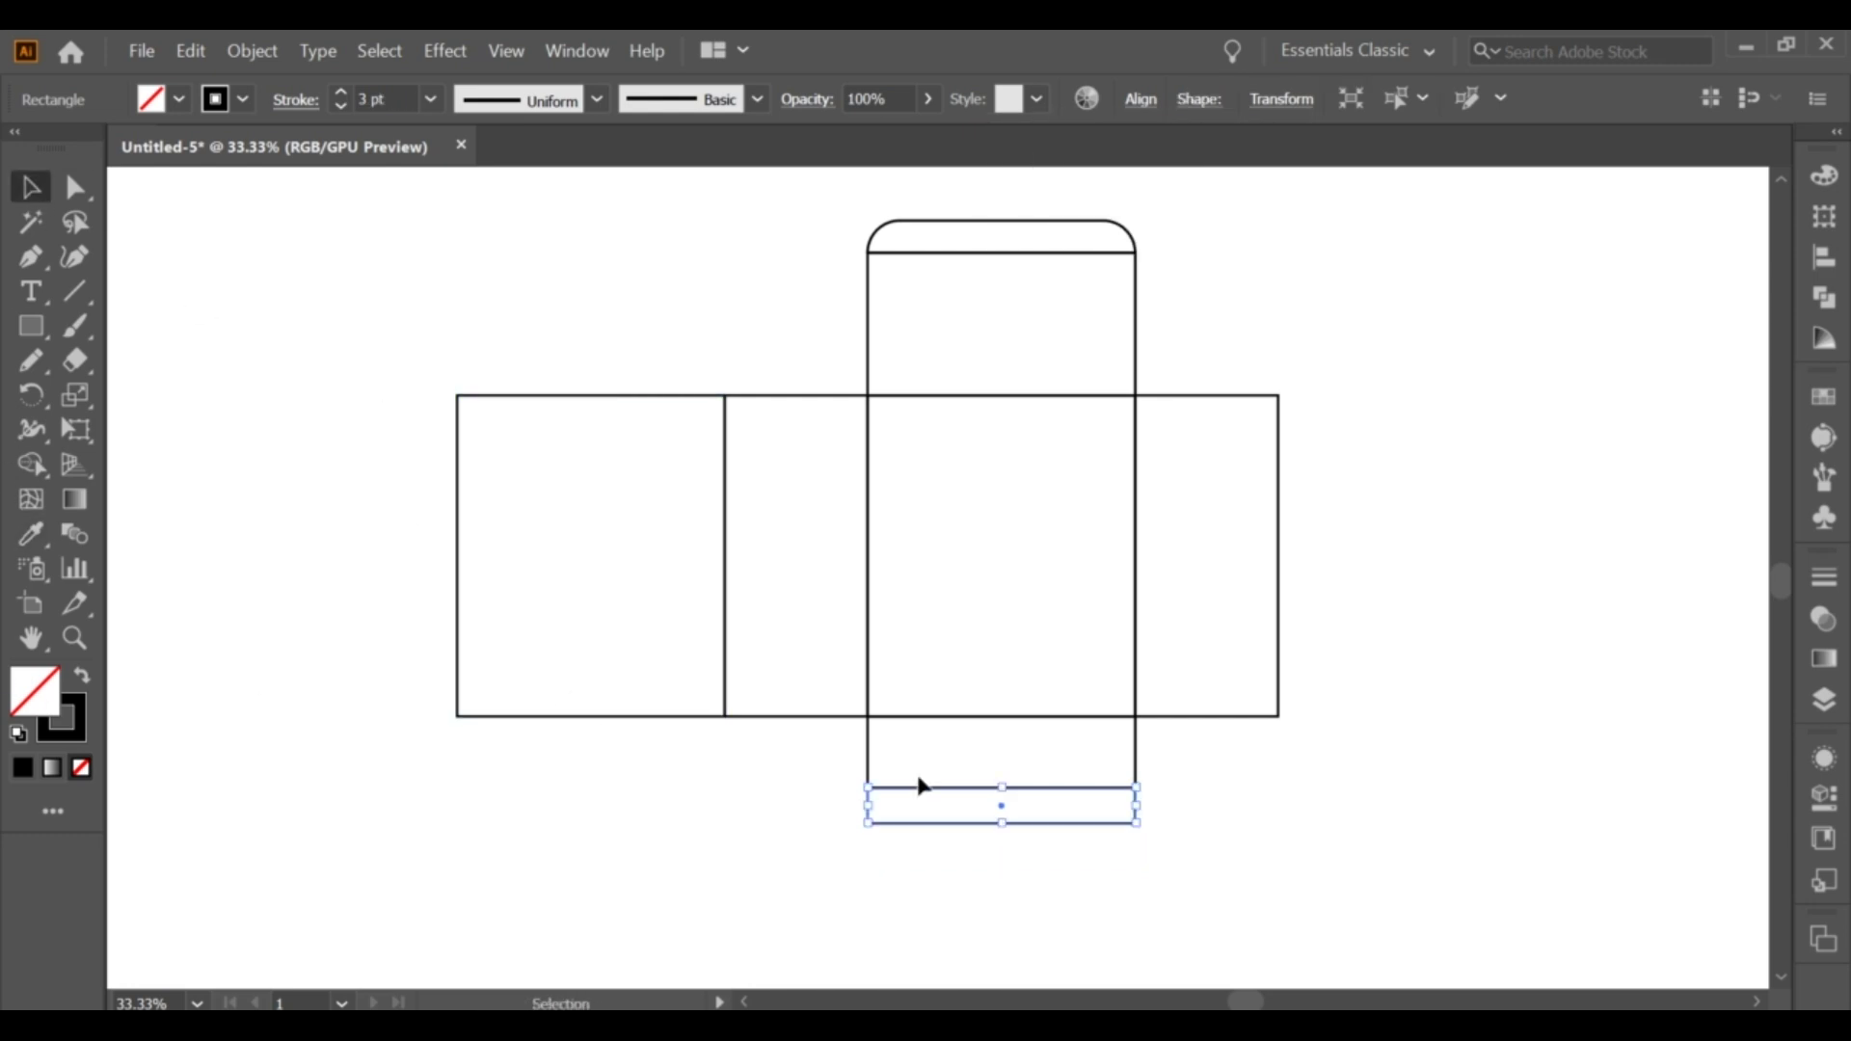
{"action": "left_click", "coordinate": [984, 882]}
{"action": "scroll", "coordinate": [1059, 873], "scroll_direction": "up", "scroll_amount": 1}
{"action": "scroll", "coordinate": [1059, 874], "scroll_direction": "up", "scroll_amount": 1}
{"action": "left_click_drag", "start_coordinate": [578, 736], "coordinate": [1127, 864]}
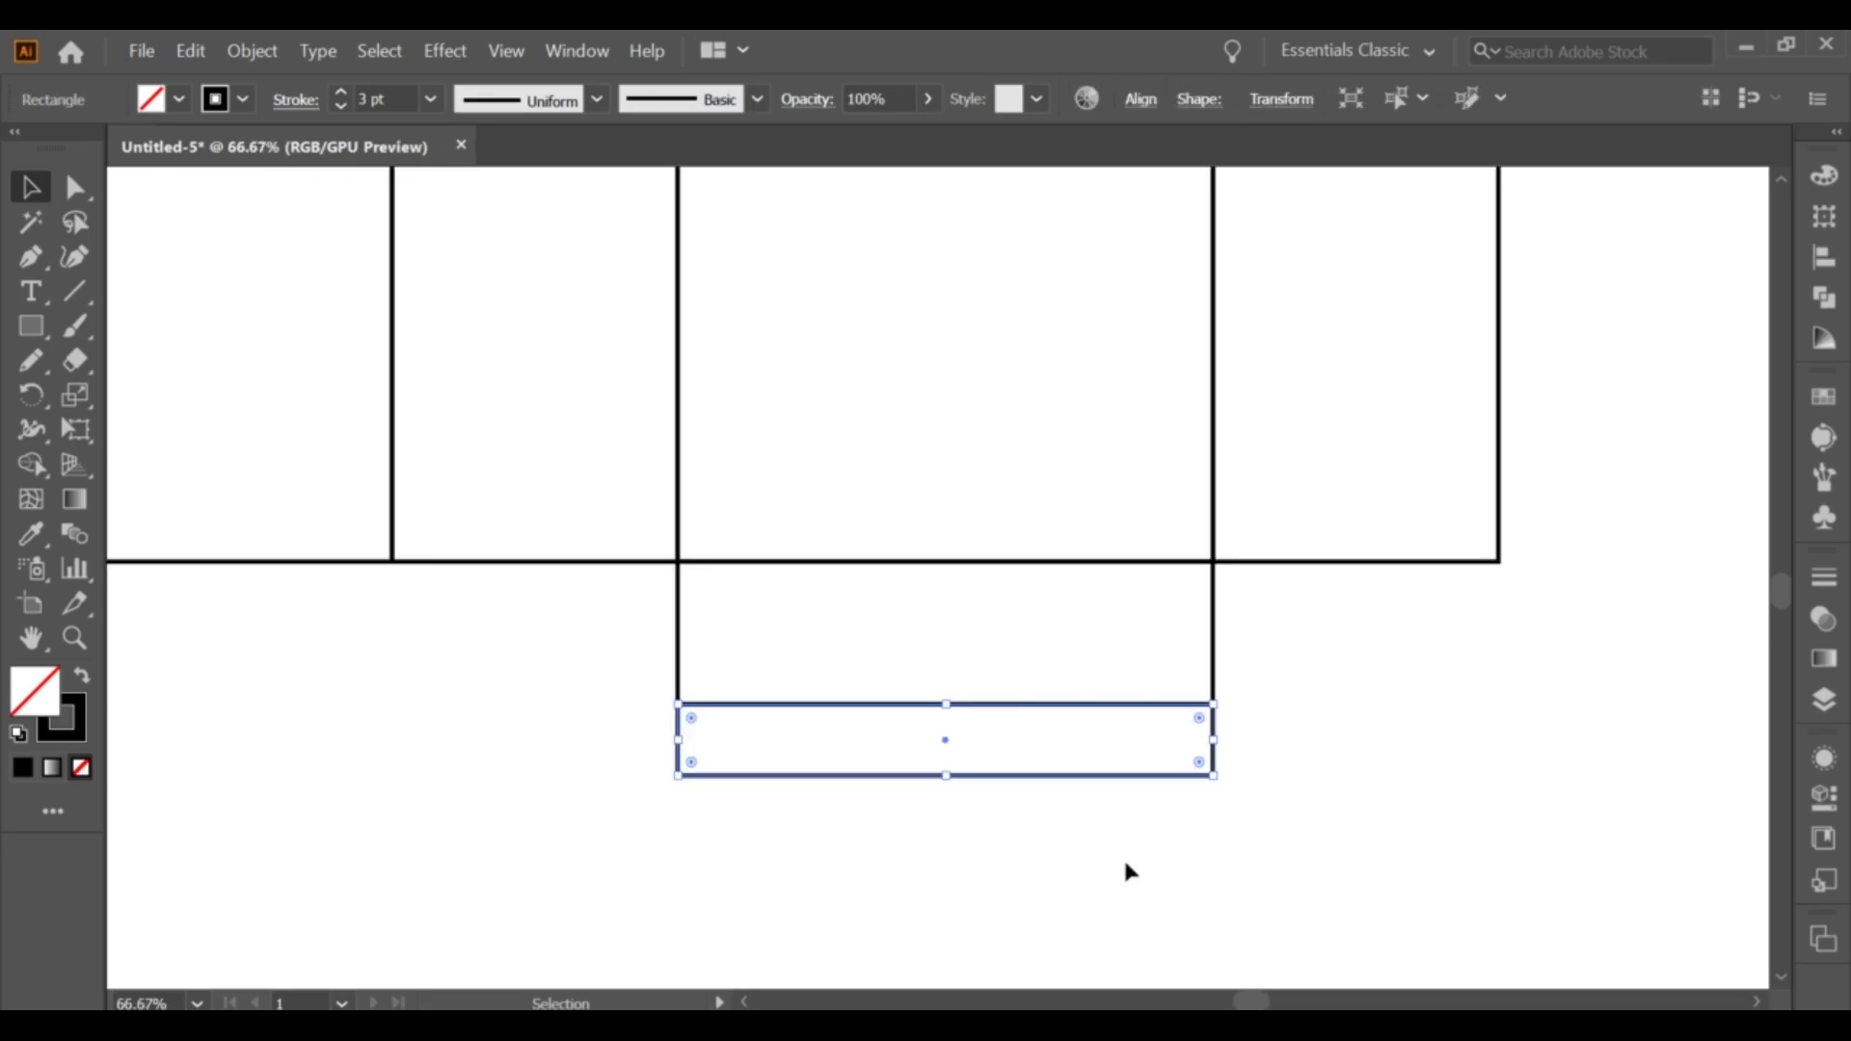
{"action": "left_click", "coordinate": [1271, 101]}
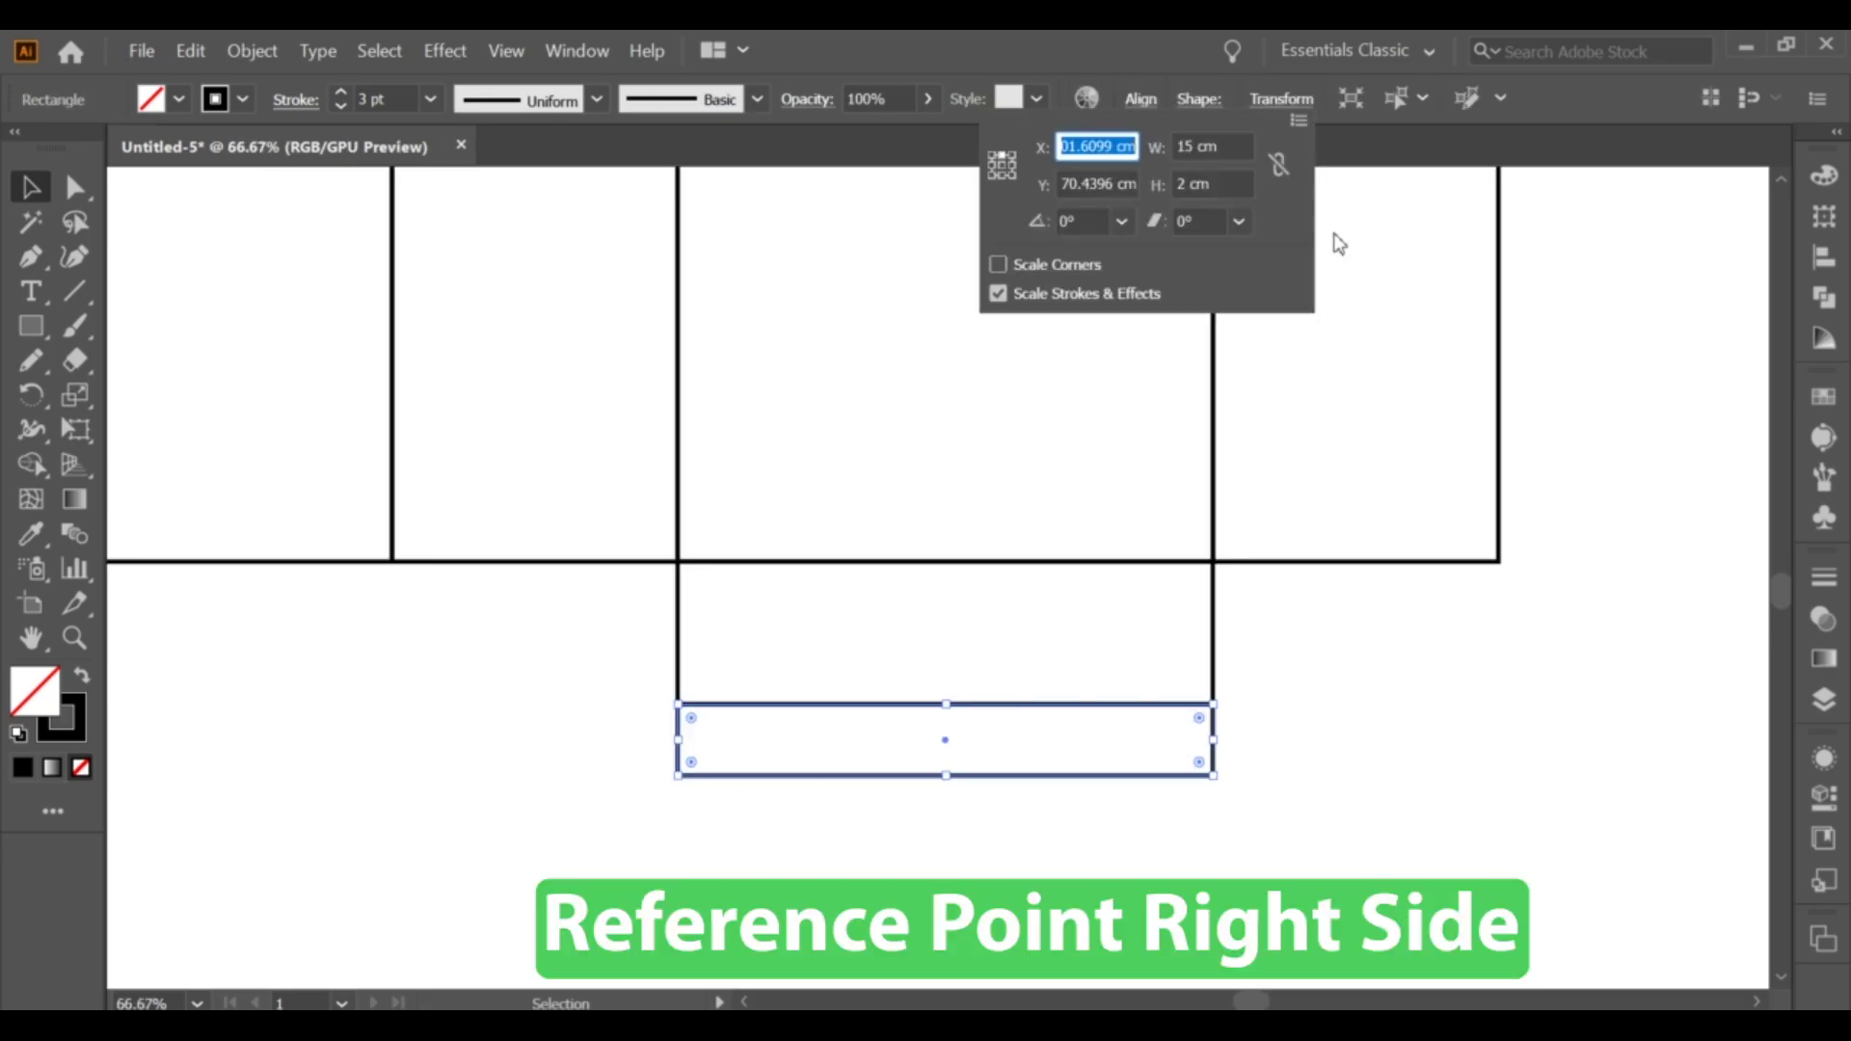
{"action": "left_click", "coordinate": [1012, 165]}
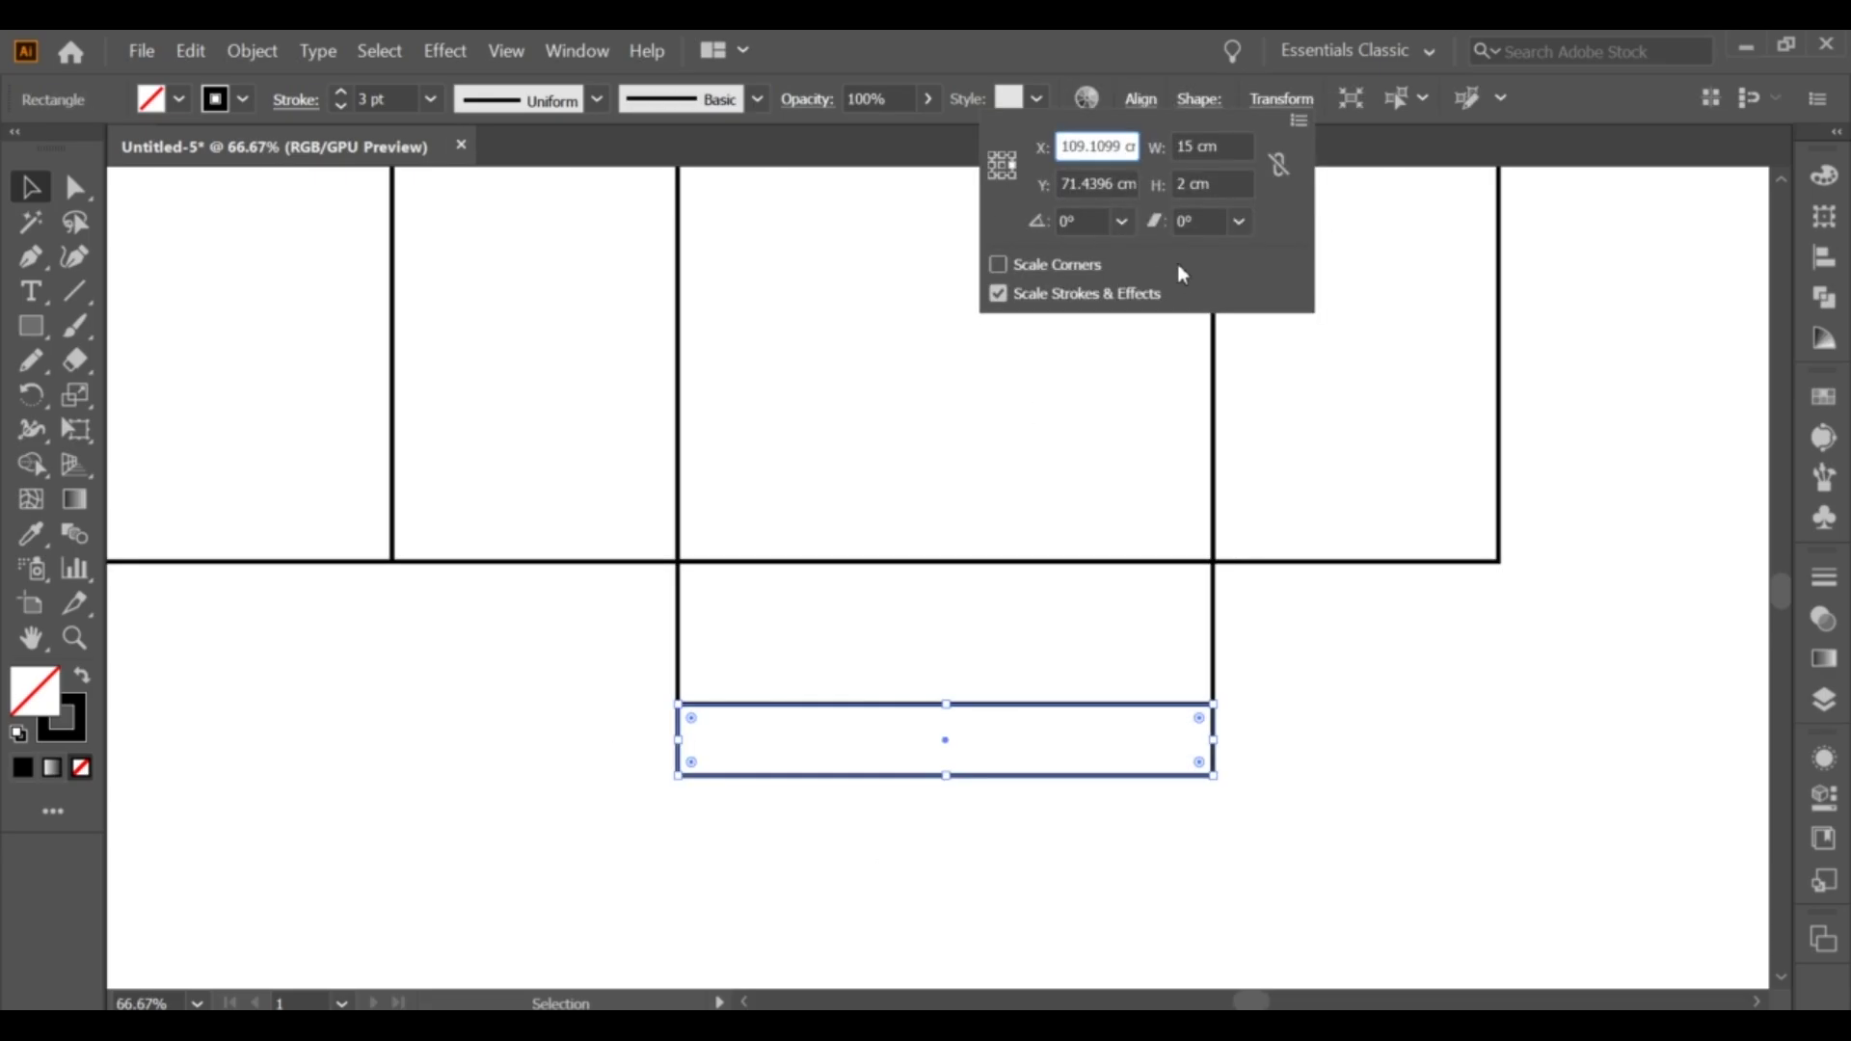
{"action": "left_click", "coordinate": [1180, 183]}
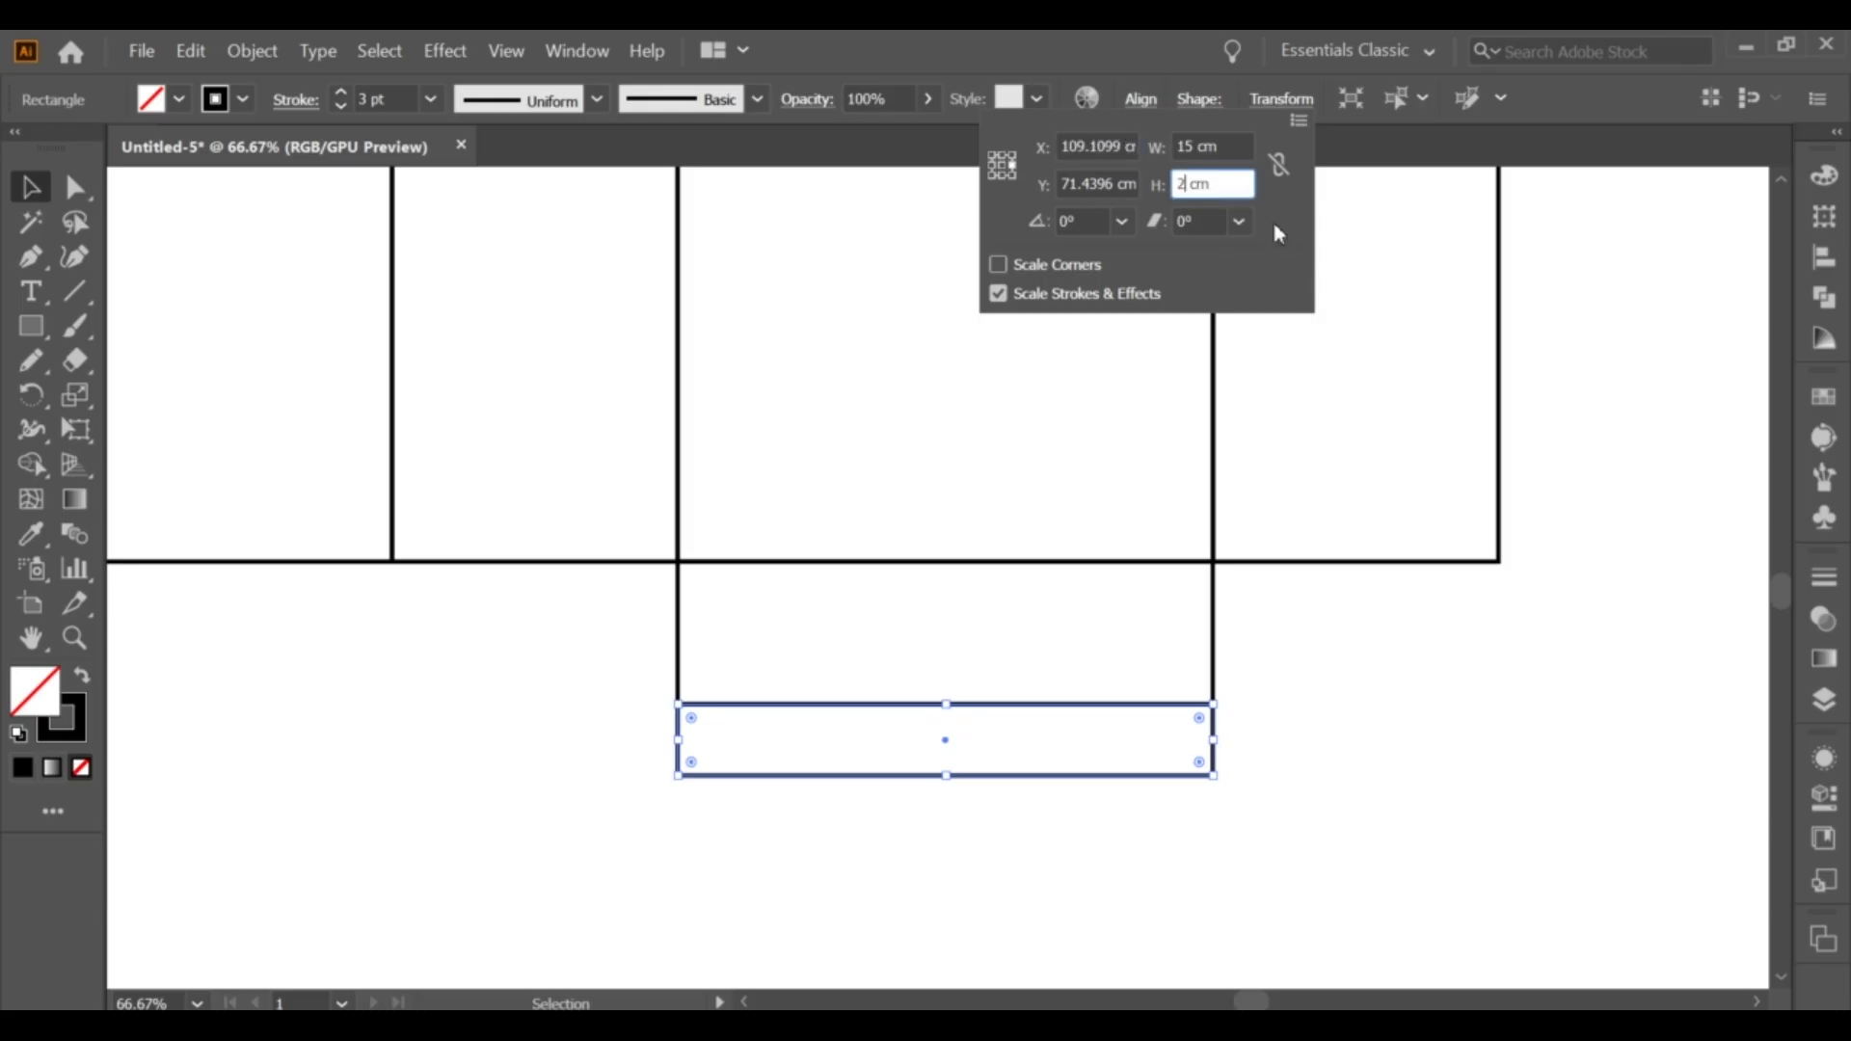
{"action": "left_click", "coordinate": [1202, 141]}
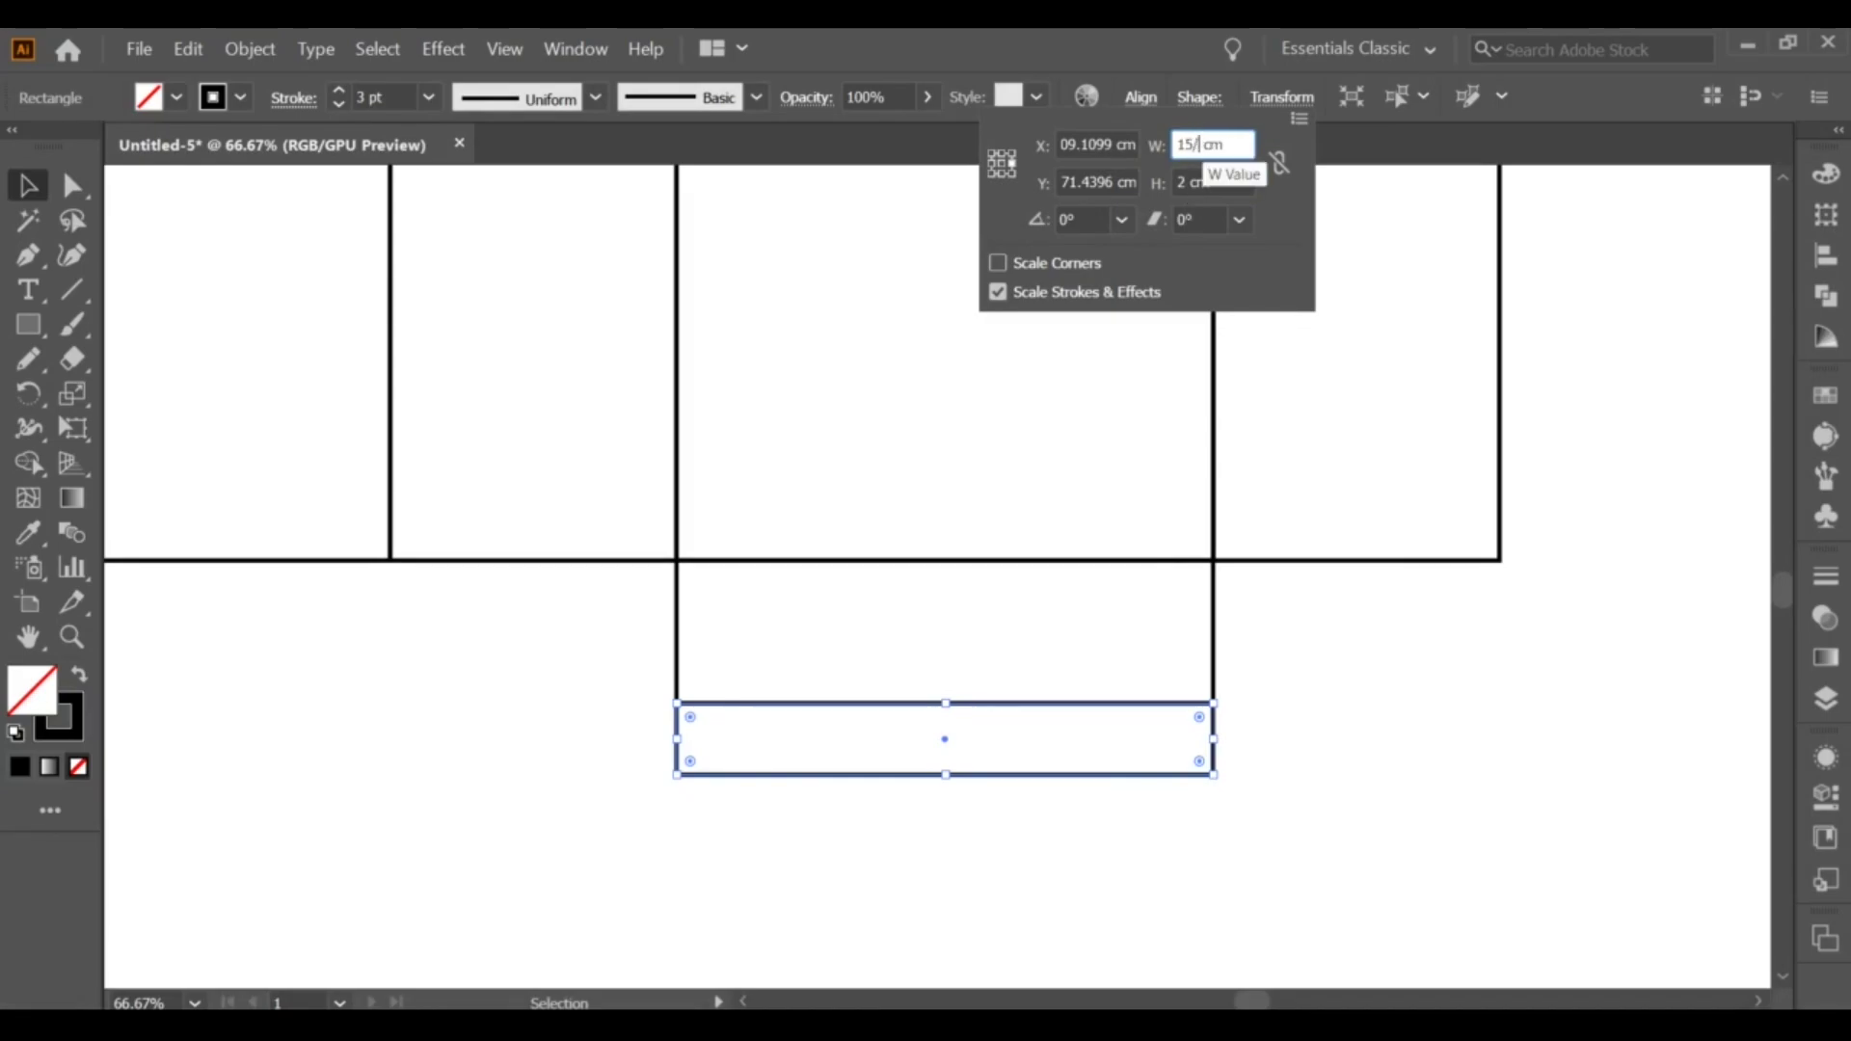
Halve the strip's width to 7.5 cm and restyle it with the 3 pt stroke.
{"action": "key", "text": "Return"}
{"action": "left_click", "coordinate": [1083, 839]}
{"action": "left_click", "coordinate": [1111, 775]}
{"action": "left_click", "coordinate": [695, 706]}
{"action": "left_click", "coordinate": [27, 185]}
Copy the strip, paste it in front, and slide the copy left to the flap's edge.
{"action": "left_click", "coordinate": [1010, 752]}
{"action": "left_click", "coordinate": [188, 48]}
{"action": "left_click", "coordinate": [236, 161]}
{"action": "left_click", "coordinate": [188, 49]}
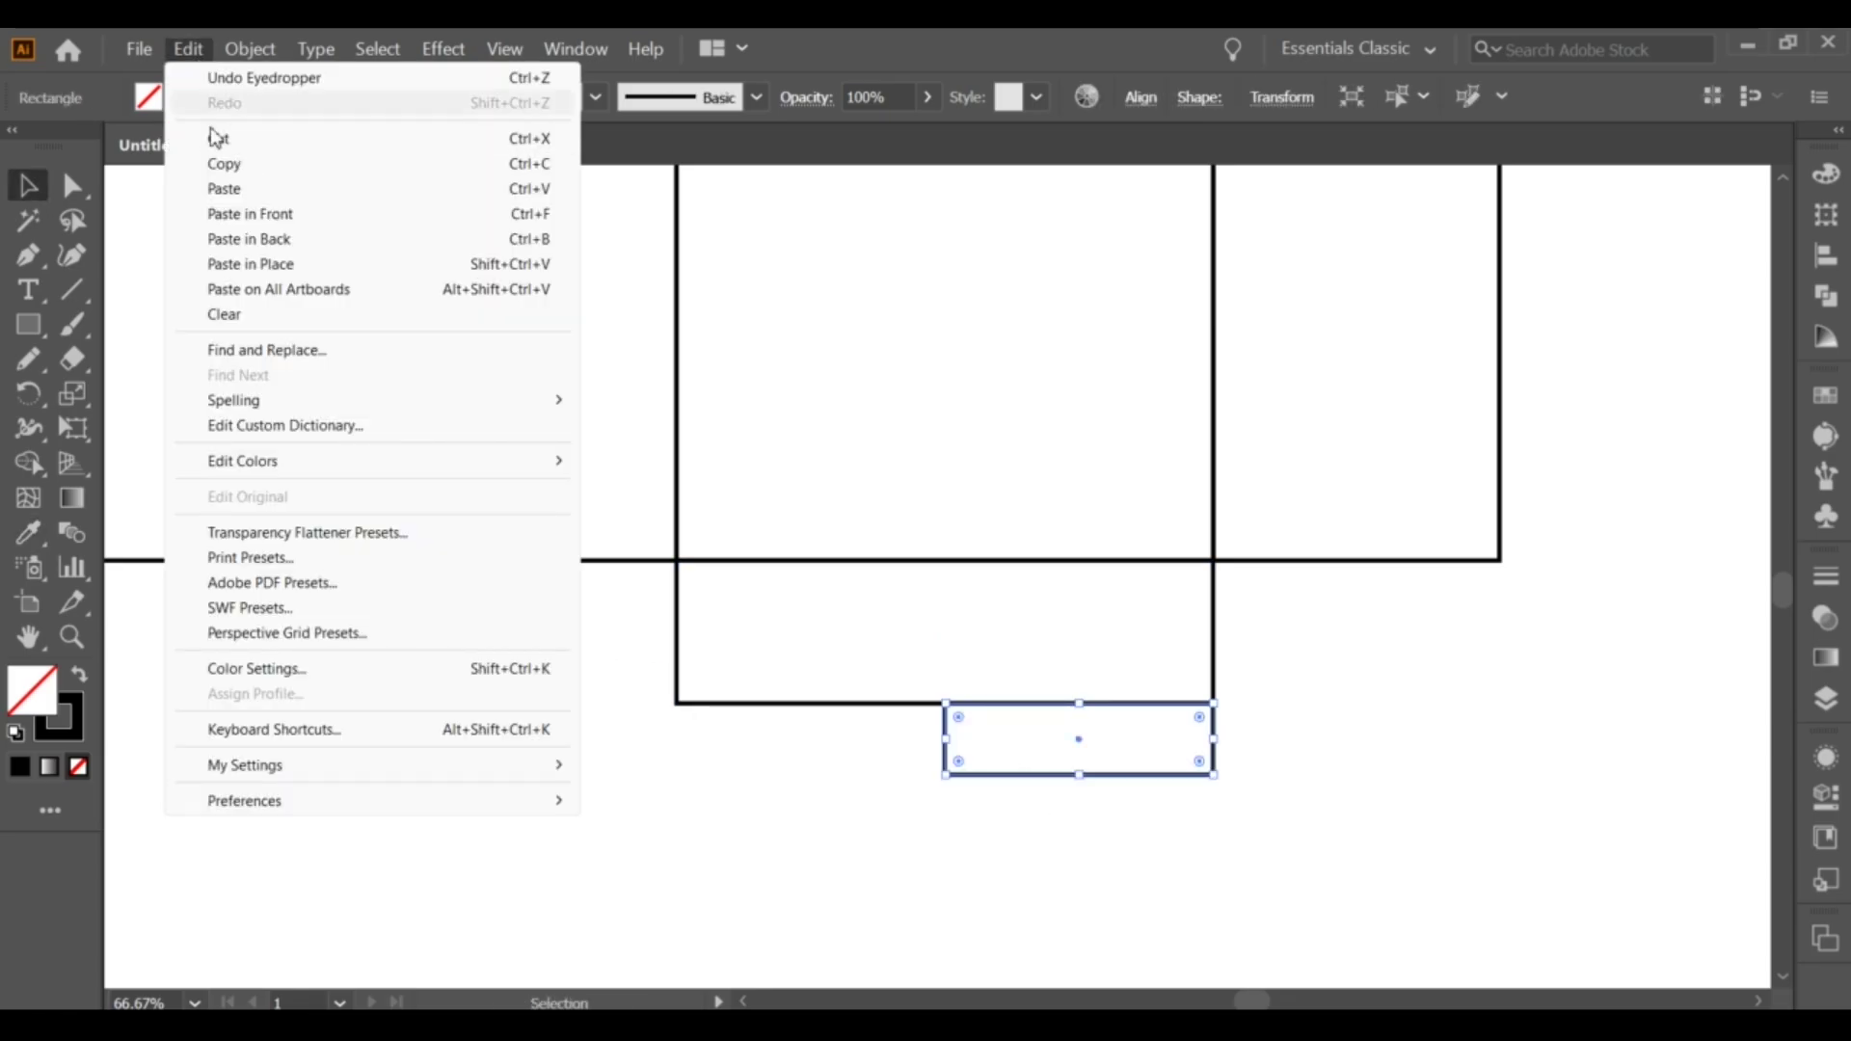
{"action": "left_click", "coordinate": [282, 265]}
{"action": "left_click_drag", "start_coordinate": [996, 781], "coordinate": [743, 759]}
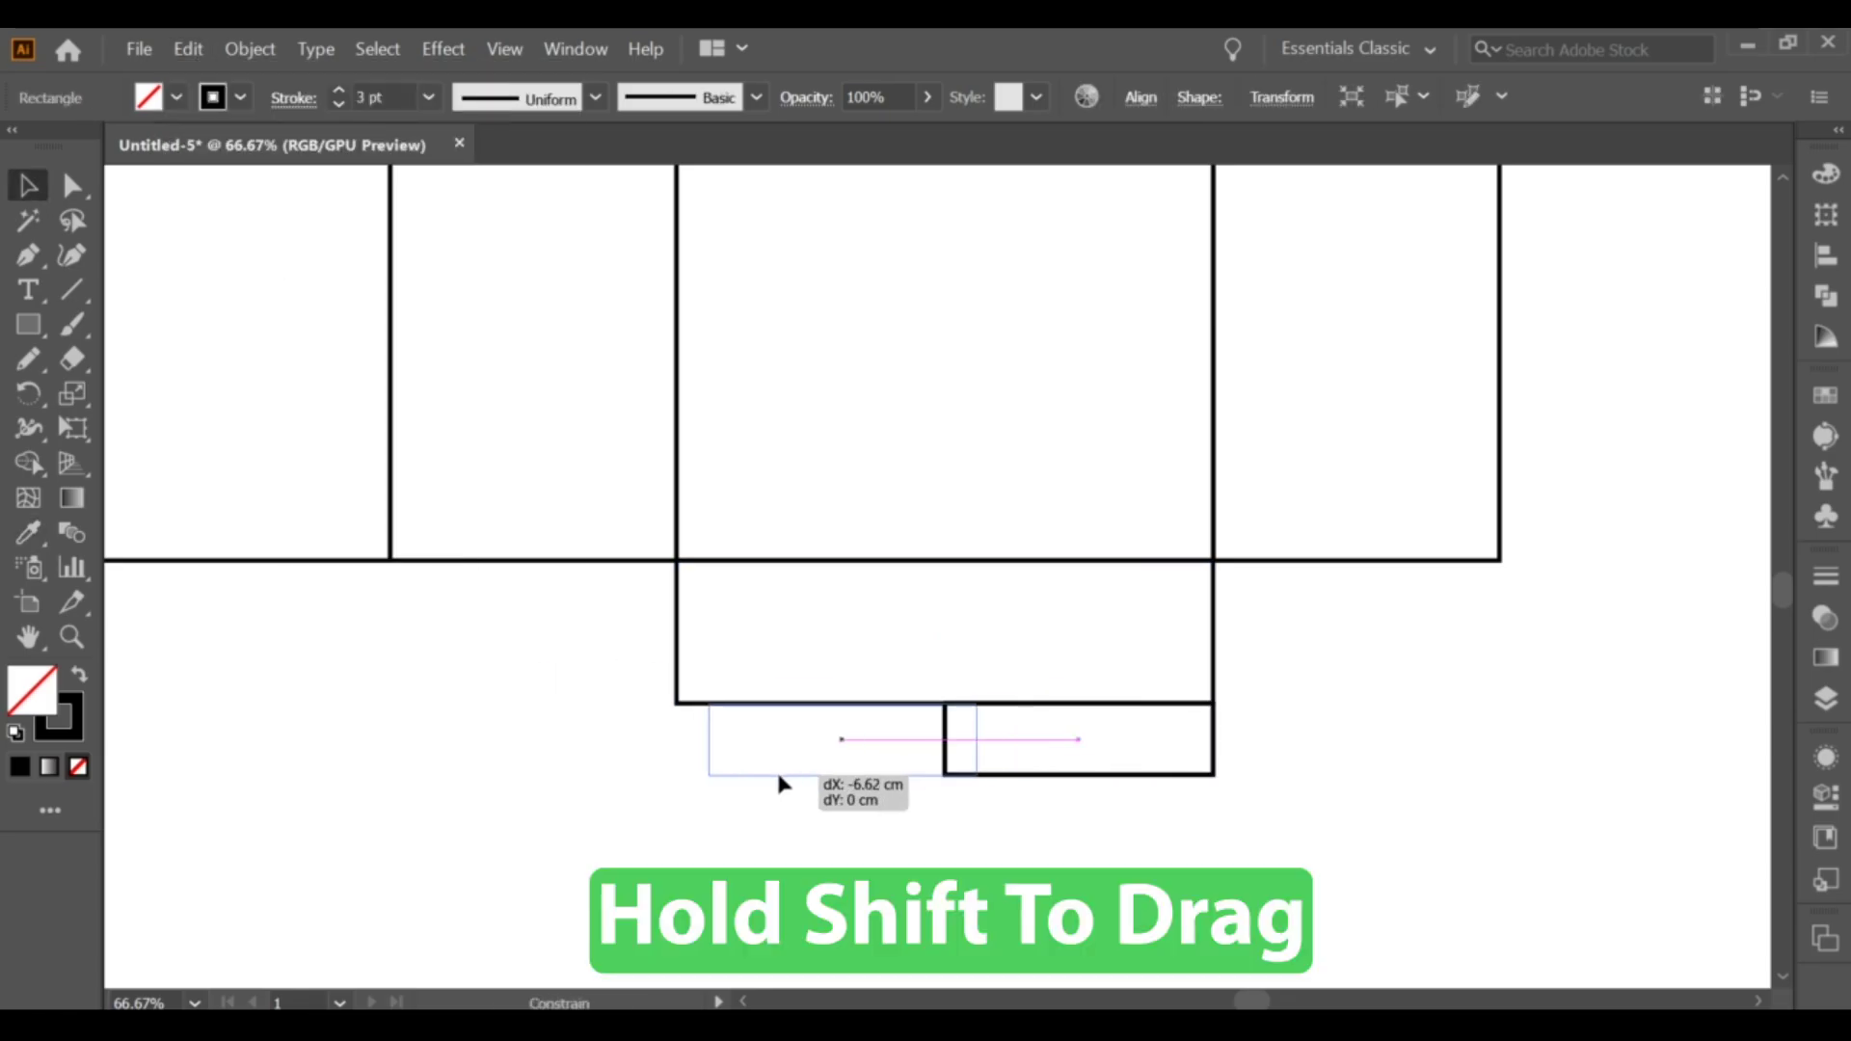
Shorten the right strip's width to 6.5 cm (7.5-1), leaving a gap.
{"action": "left_click", "coordinate": [1051, 772]}
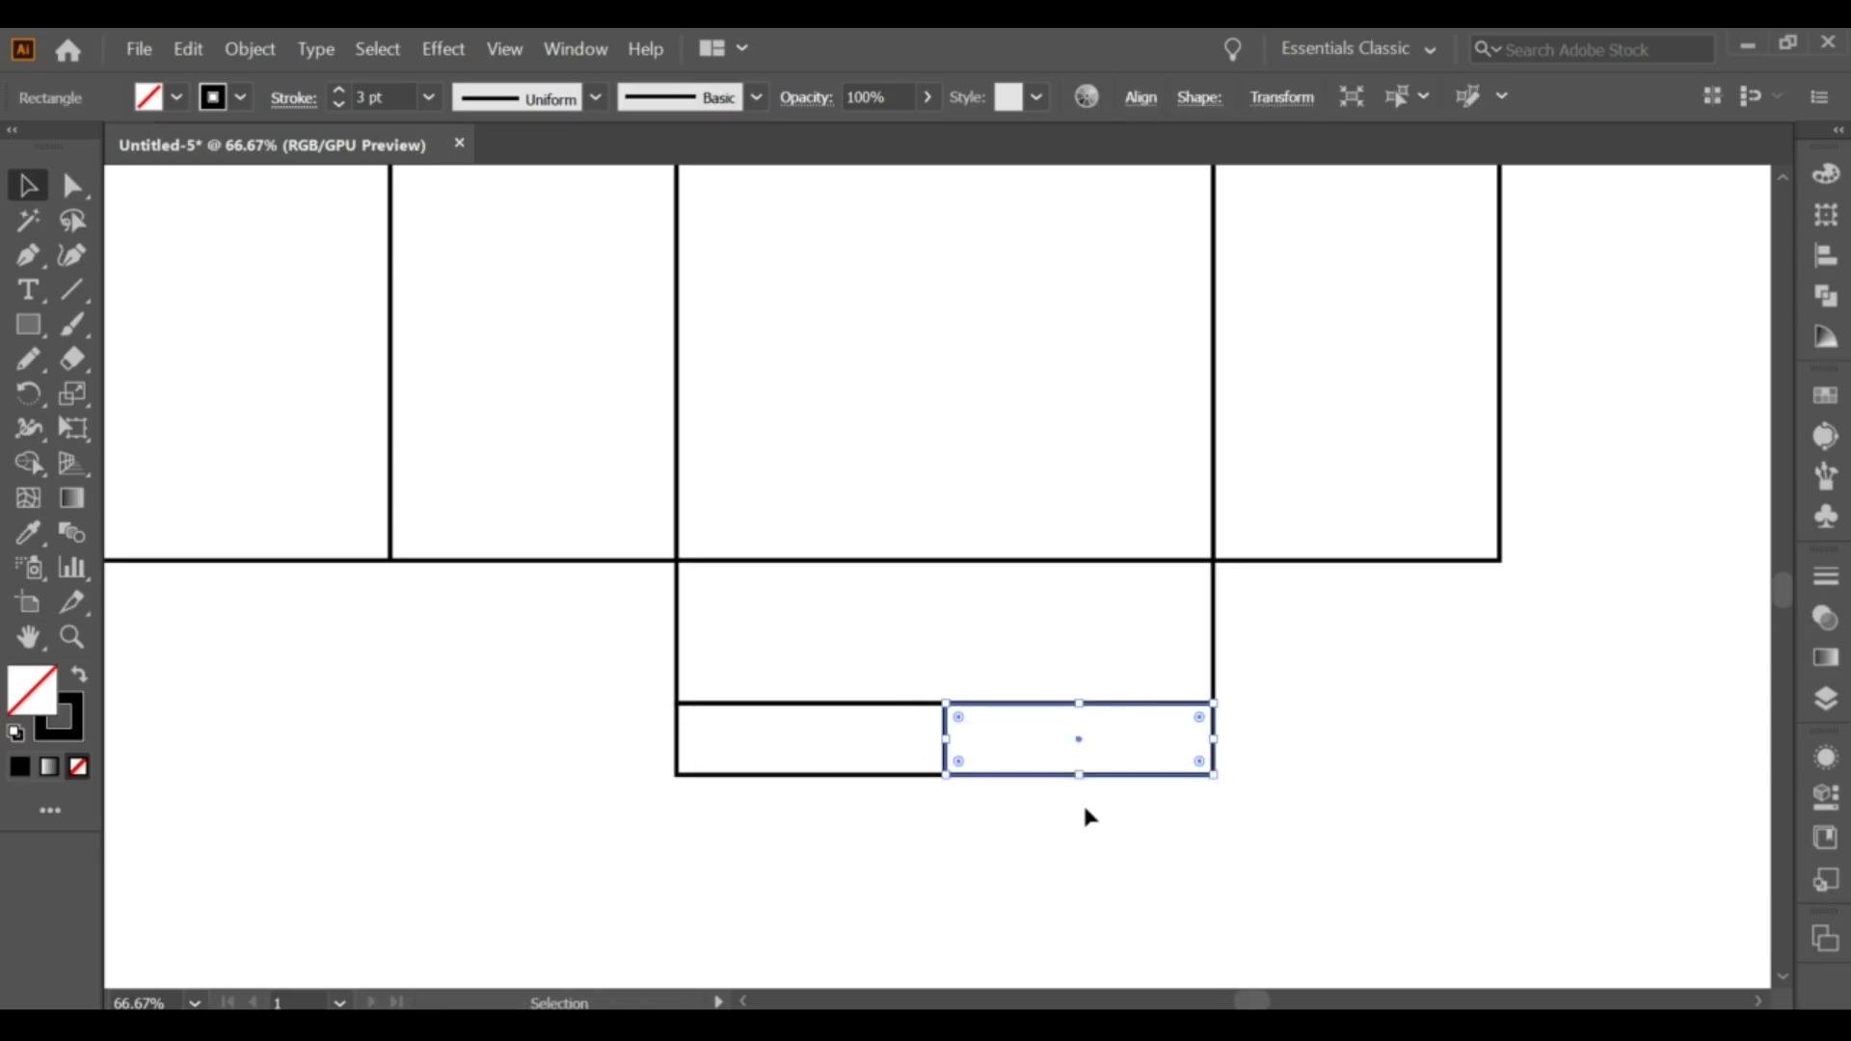
{"action": "left_click", "coordinate": [1219, 106]}
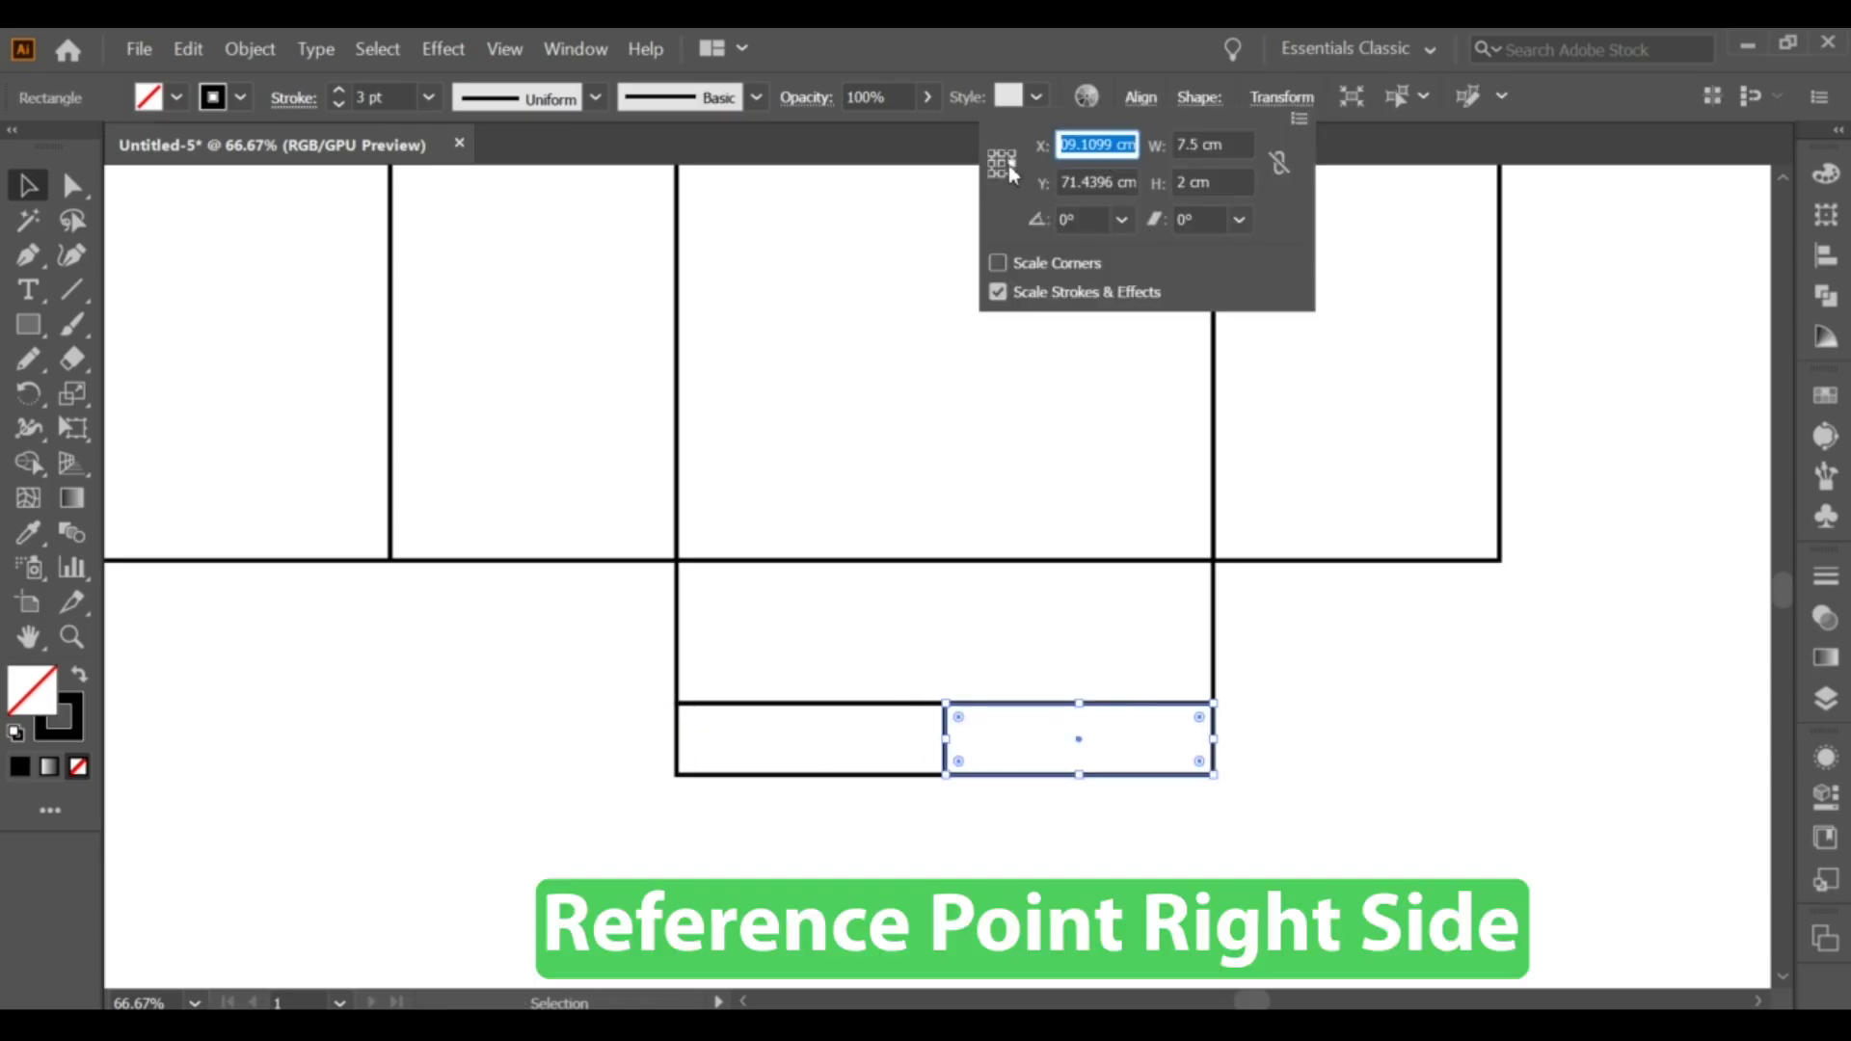
{"action": "left_click", "coordinate": [1196, 143]}
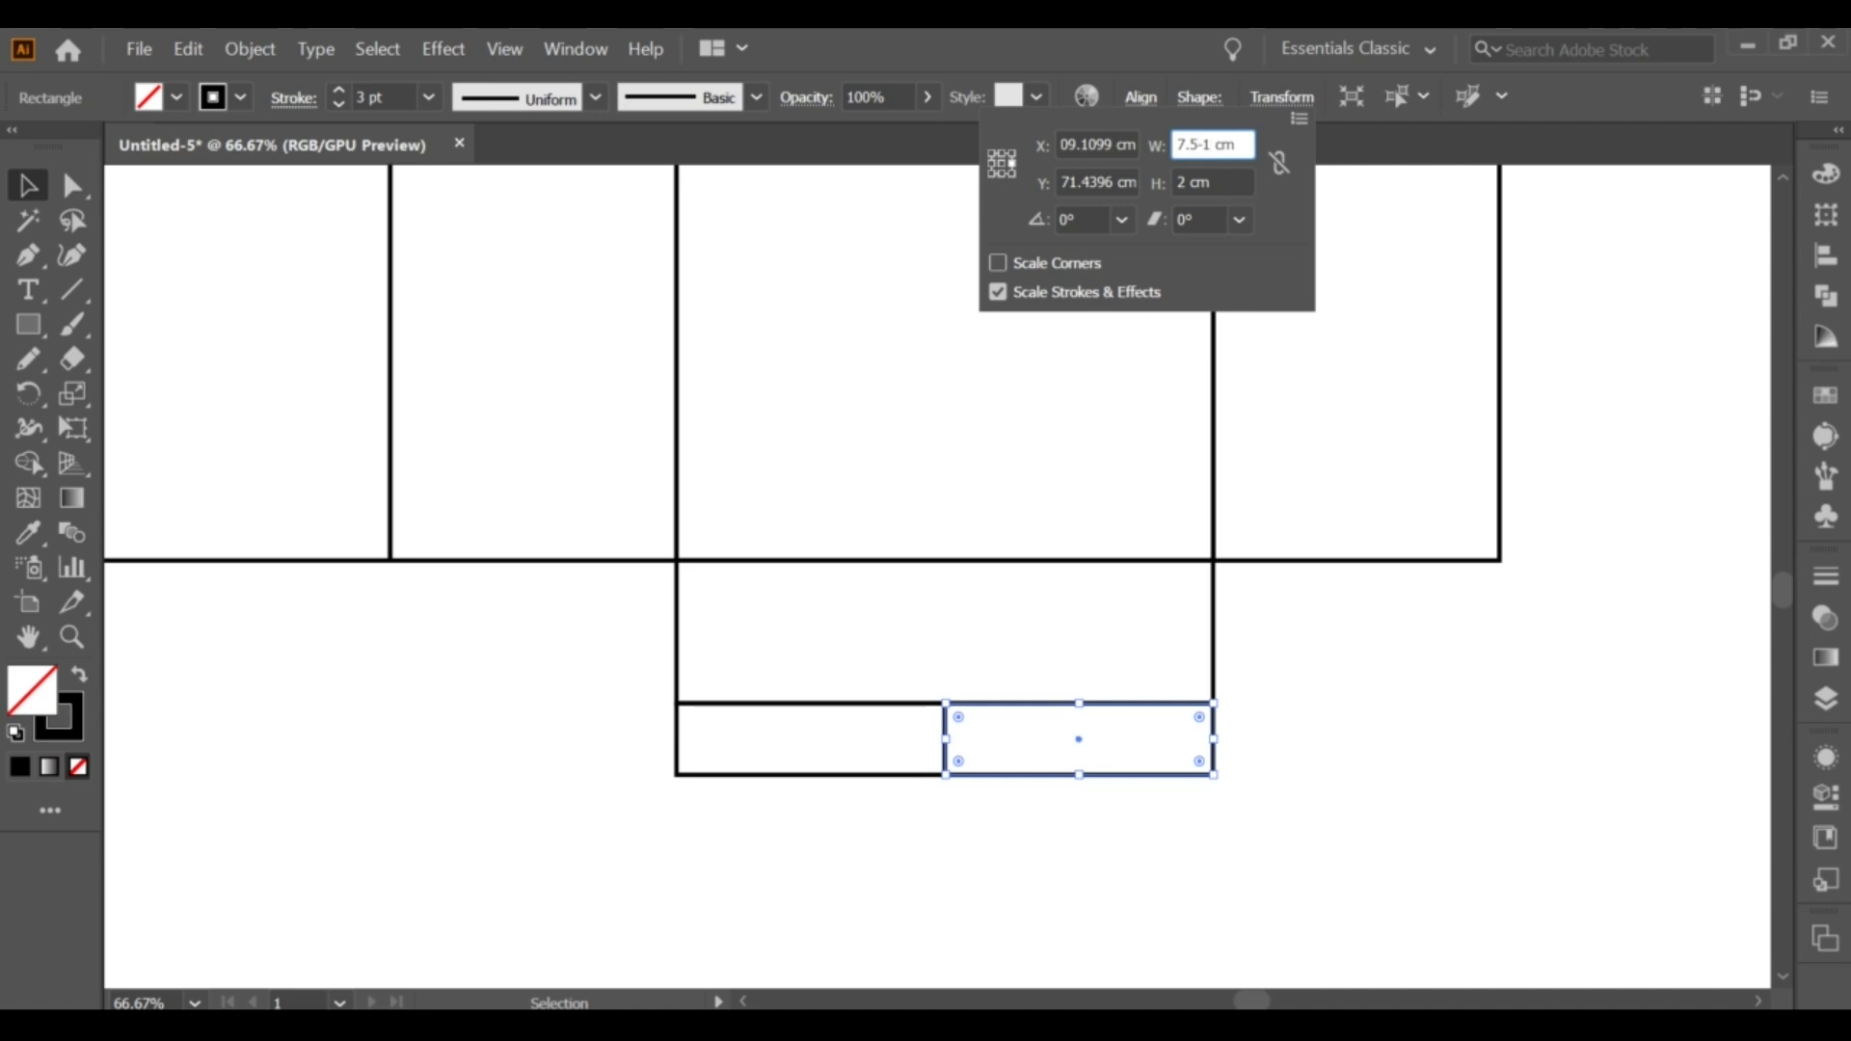
{"action": "key", "text": "Return"}
{"action": "left_click_drag", "start_coordinate": [707, 711], "coordinate": [1403, 704]}
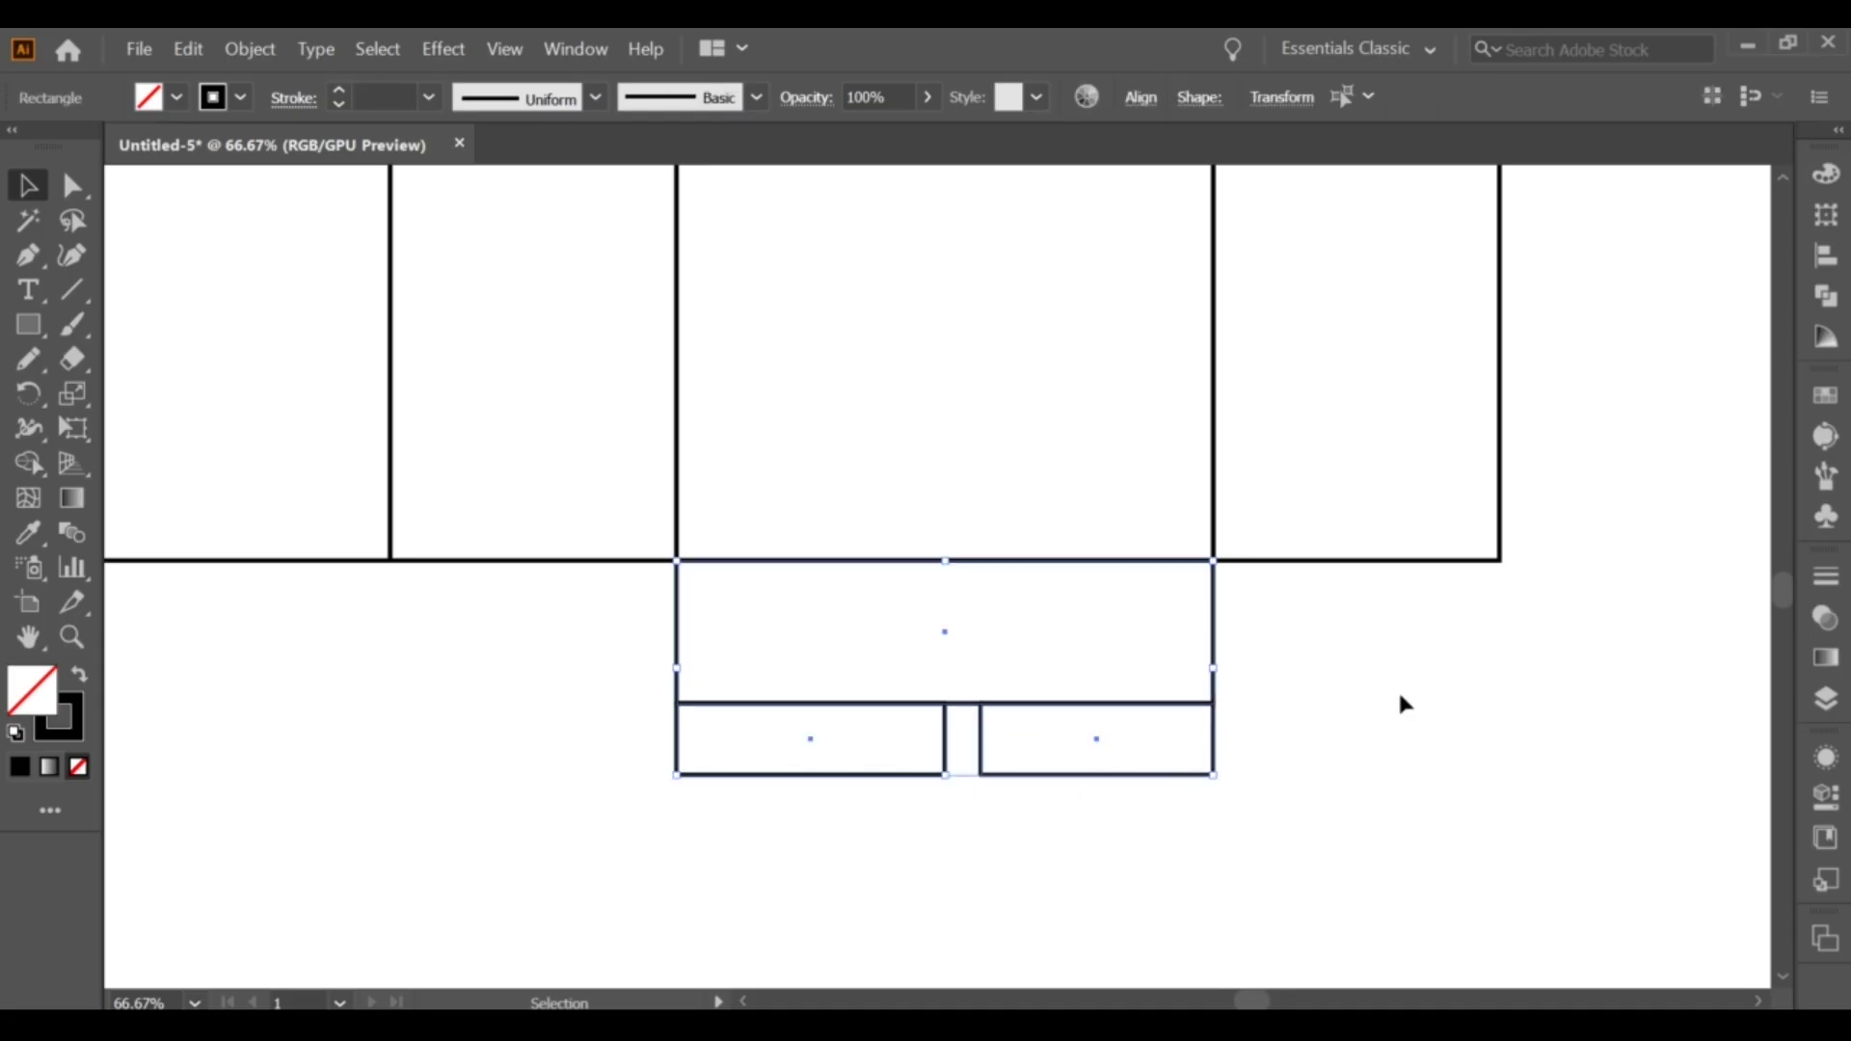
Unite the flap and both strips into one notched outline with Pathfinder.
{"action": "left_click", "coordinate": [1826, 297]}
{"action": "left_click", "coordinate": [1487, 238]}
{"action": "left_click", "coordinate": [1066, 924]}
Draw a diagonal line from the flap's top-right corner down to the notch.
{"action": "key", "text": "p"}
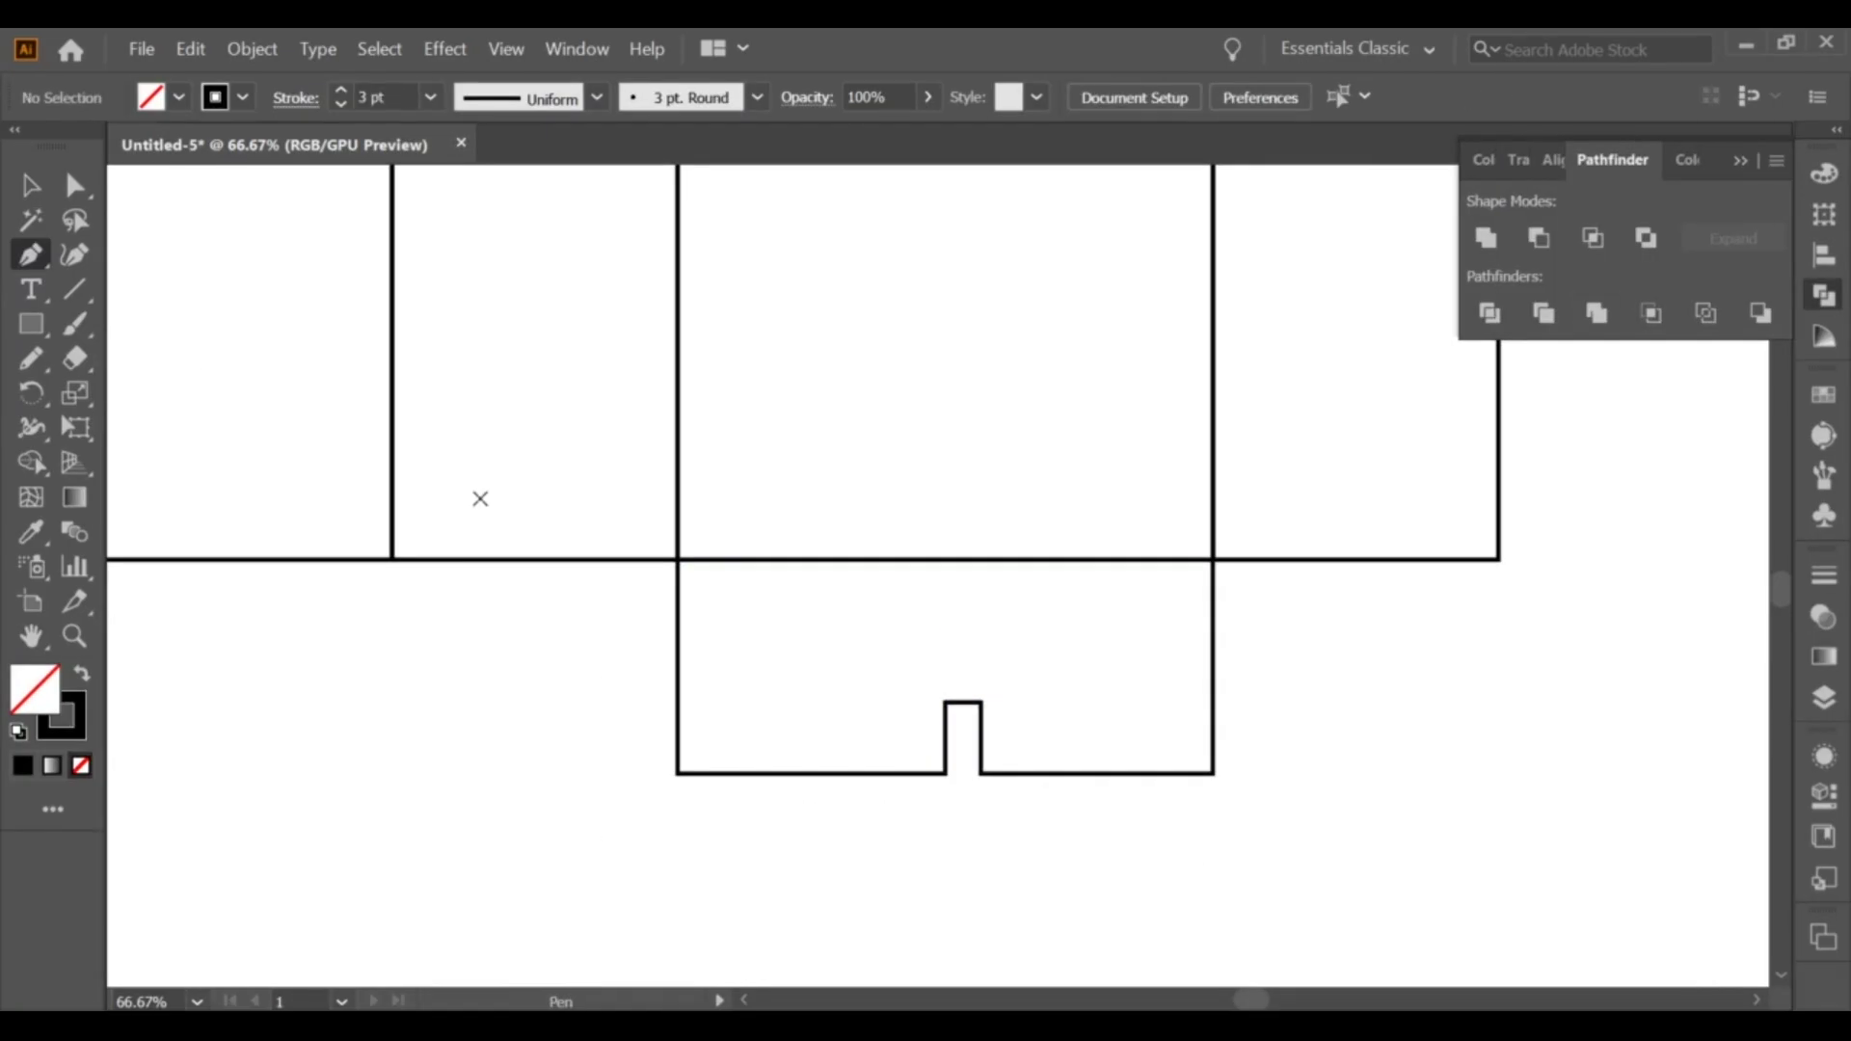
{"action": "left_click", "coordinate": [1213, 559]}
{"action": "left_click", "coordinate": [981, 702]}
{"action": "left_click", "coordinate": [30, 186]}
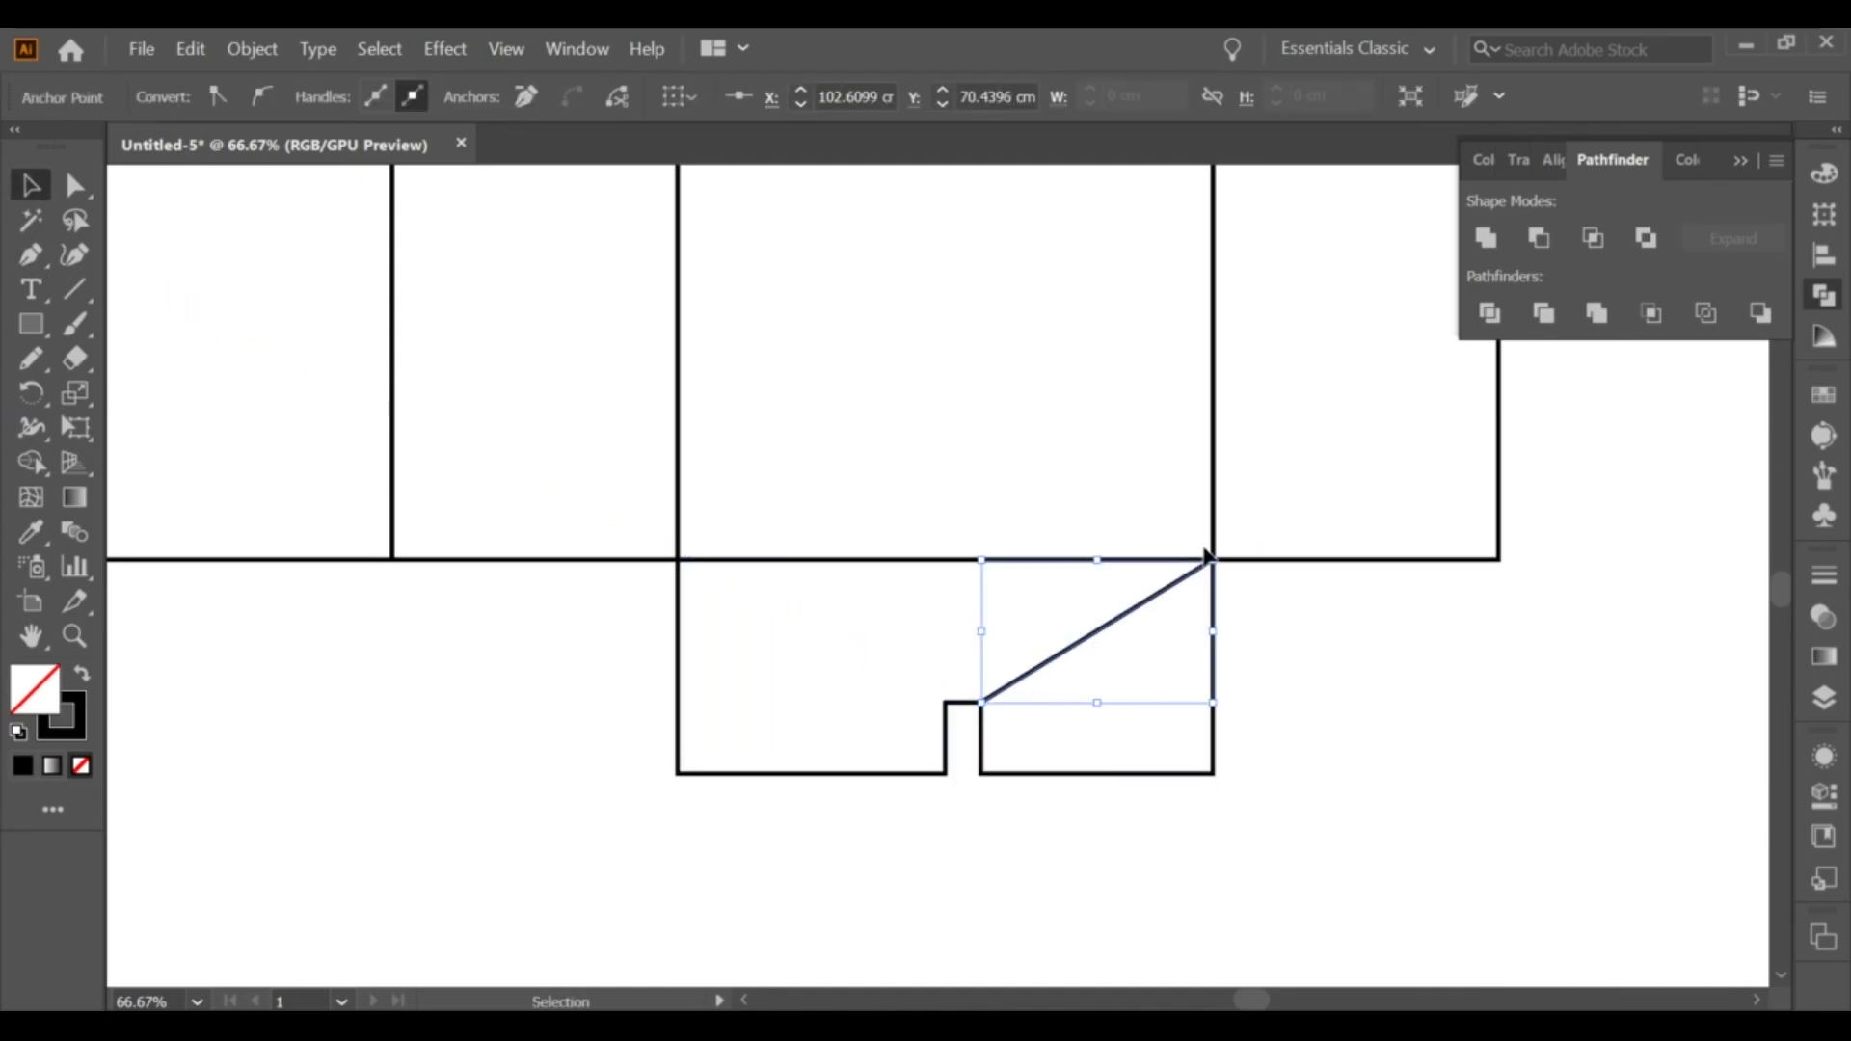
{"action": "left_click", "coordinate": [1281, 673]}
Add an anchor point on the vertical edge just below the corner.
{"action": "scroll", "coordinate": [1269, 646], "scroll_direction": "up", "scroll_amount": 4}
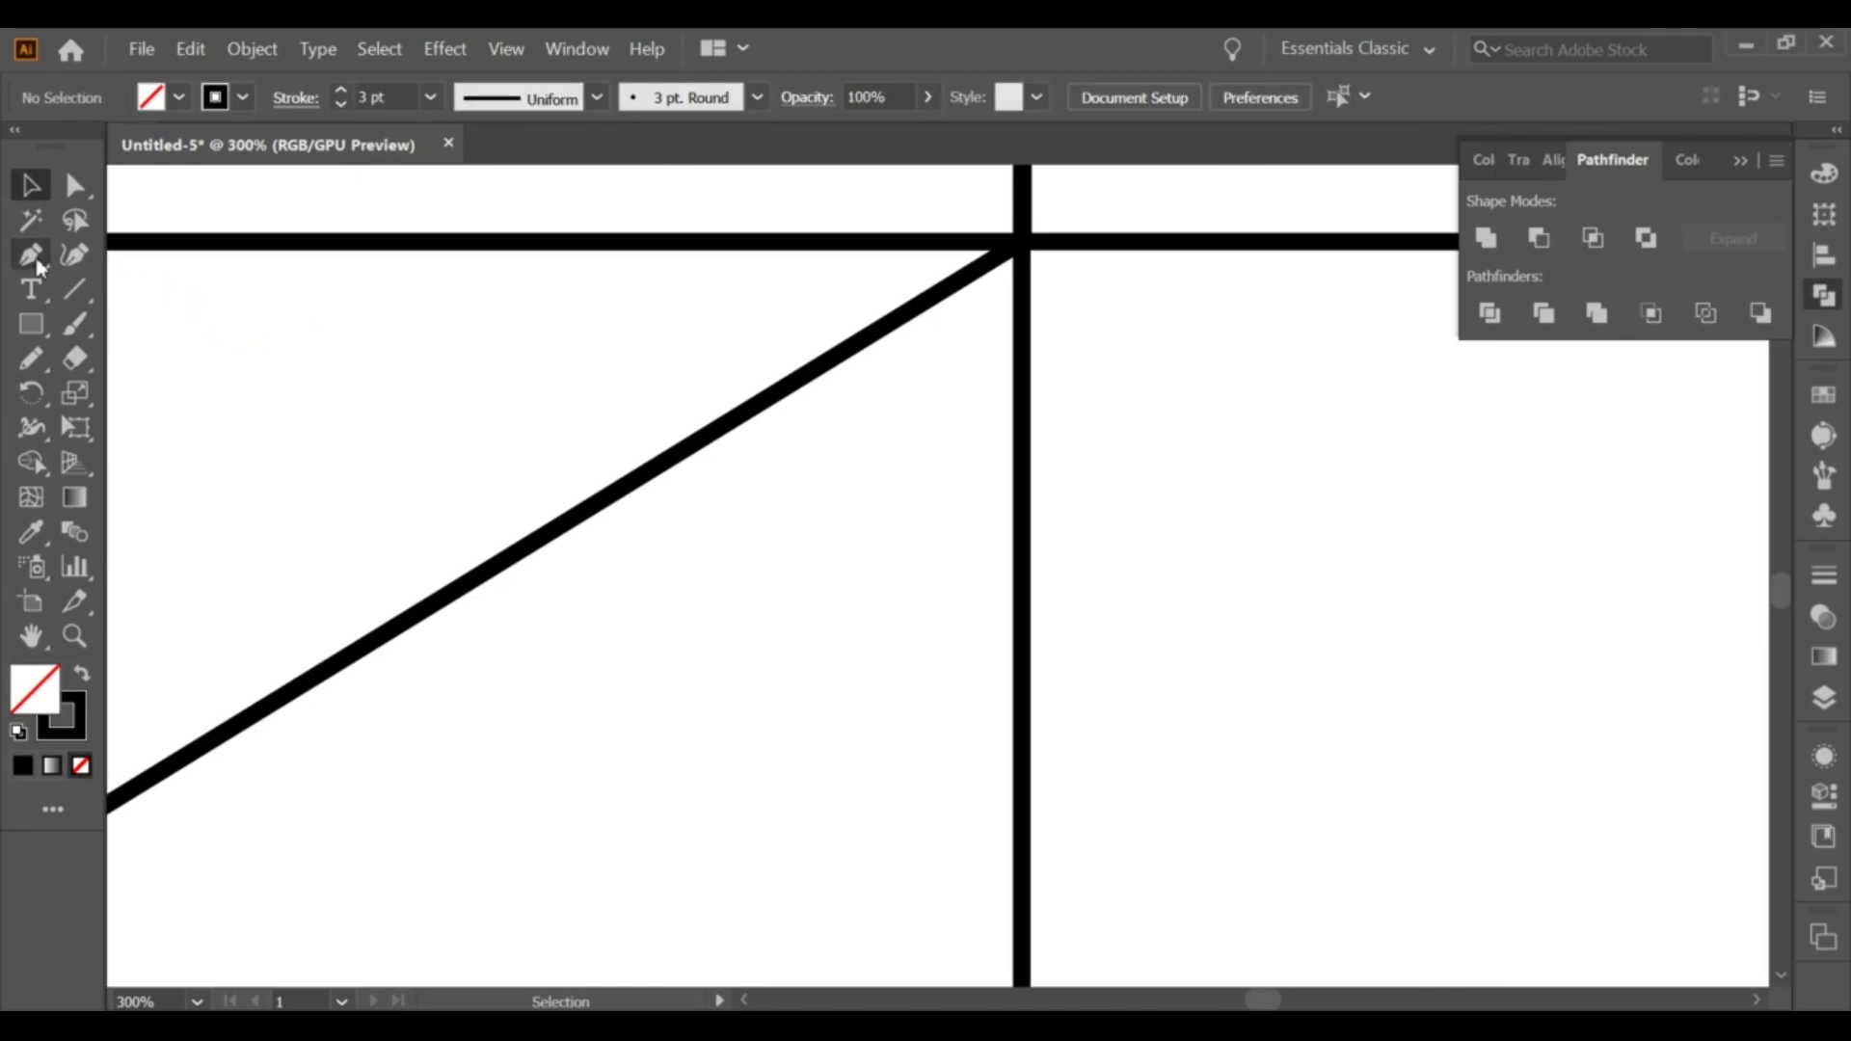
{"action": "left_click_drag", "start_coordinate": [30, 255], "coordinate": [144, 289]}
{"action": "scroll", "coordinate": [1039, 256], "scroll_direction": "up", "scroll_amount": 1}
{"action": "scroll", "coordinate": [1040, 255], "scroll_direction": "up", "scroll_amount": 1}
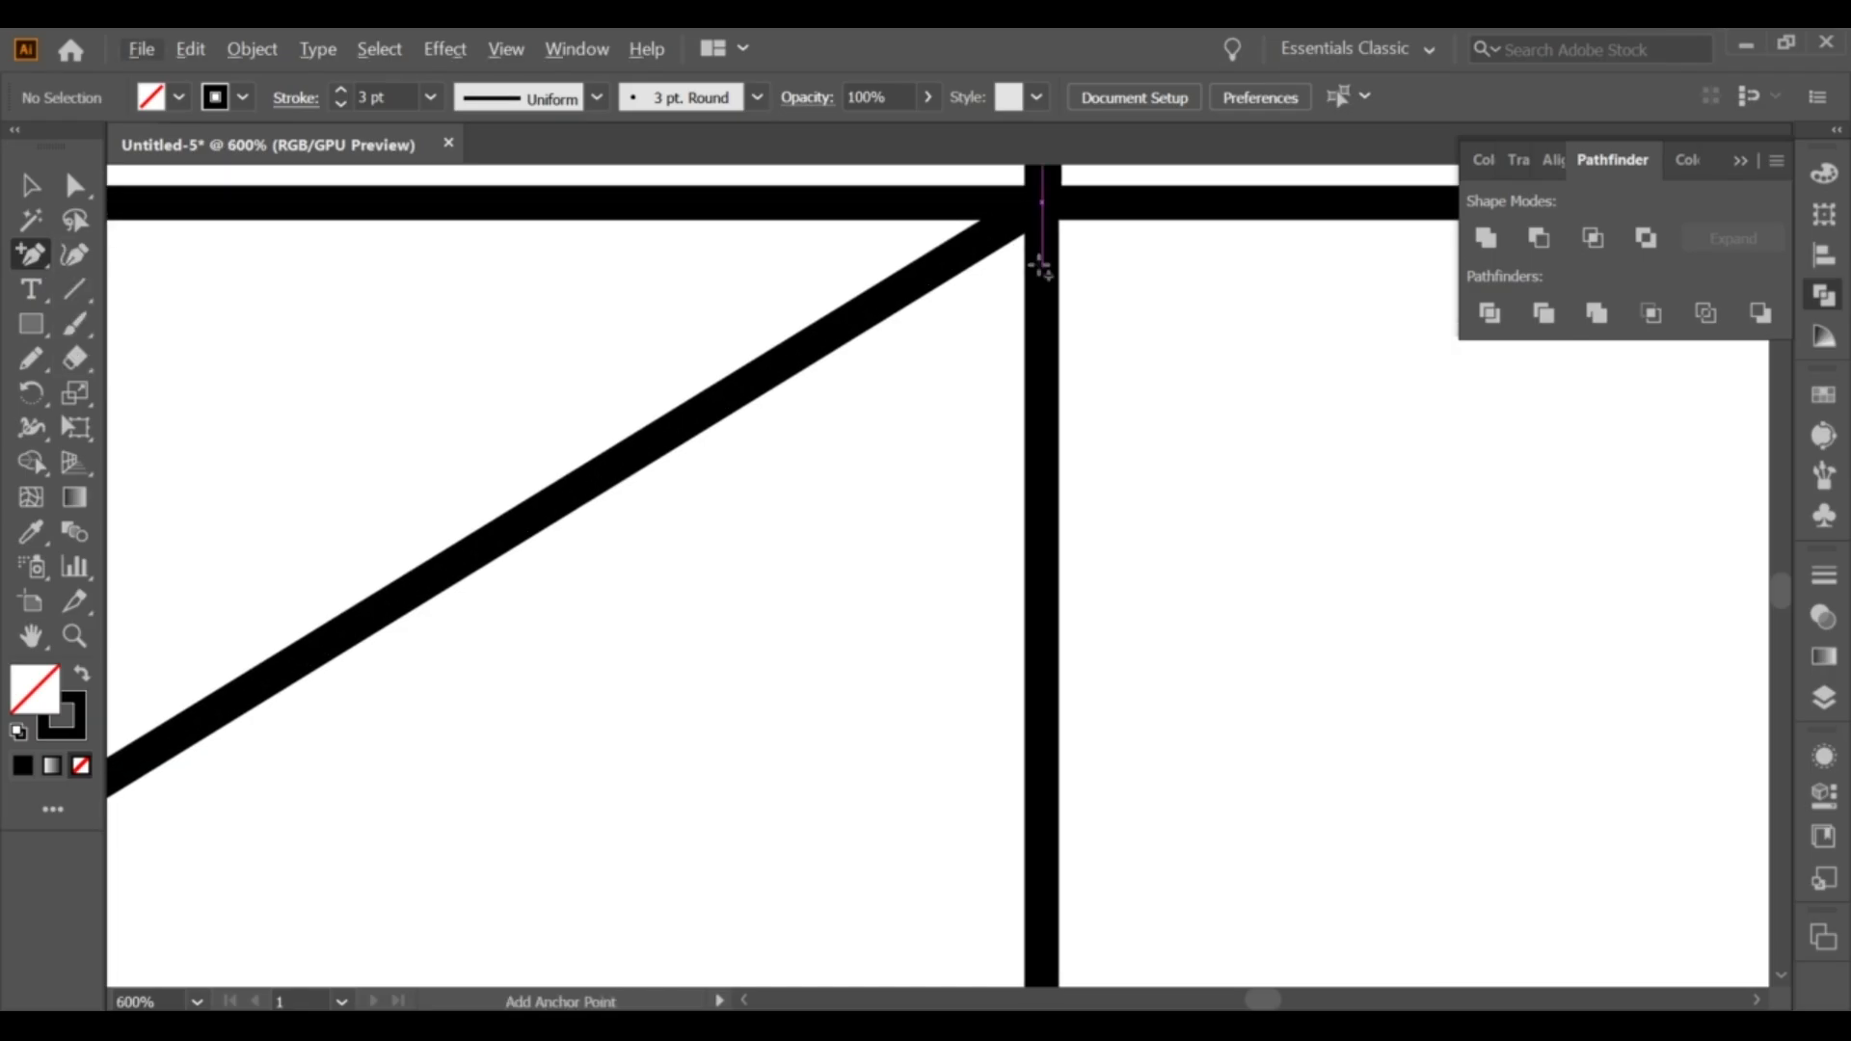
{"action": "left_click", "coordinate": [1042, 270]}
{"action": "left_click", "coordinate": [1143, 559]}
{"action": "left_click", "coordinate": [30, 186]}
{"action": "left_click", "coordinate": [1042, 290]}
{"action": "key", "text": "plus"}
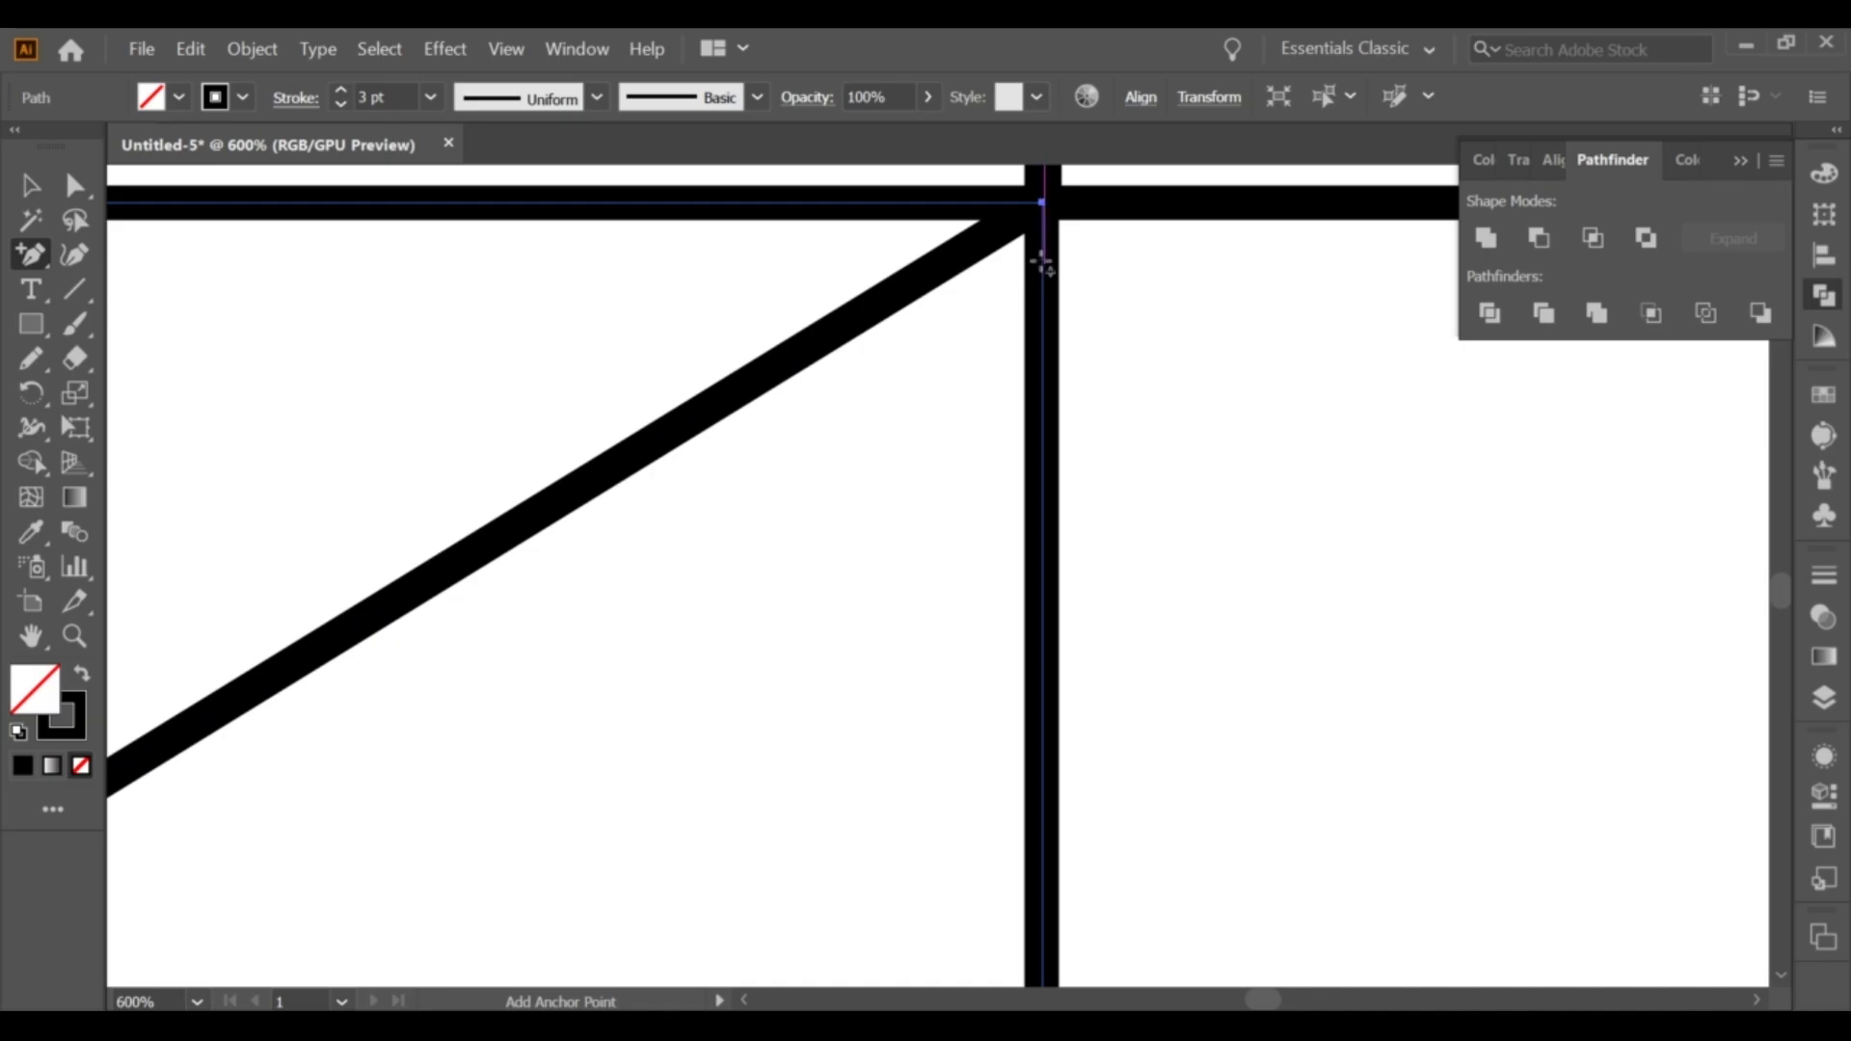
{"action": "left_click", "coordinate": [1042, 238]}
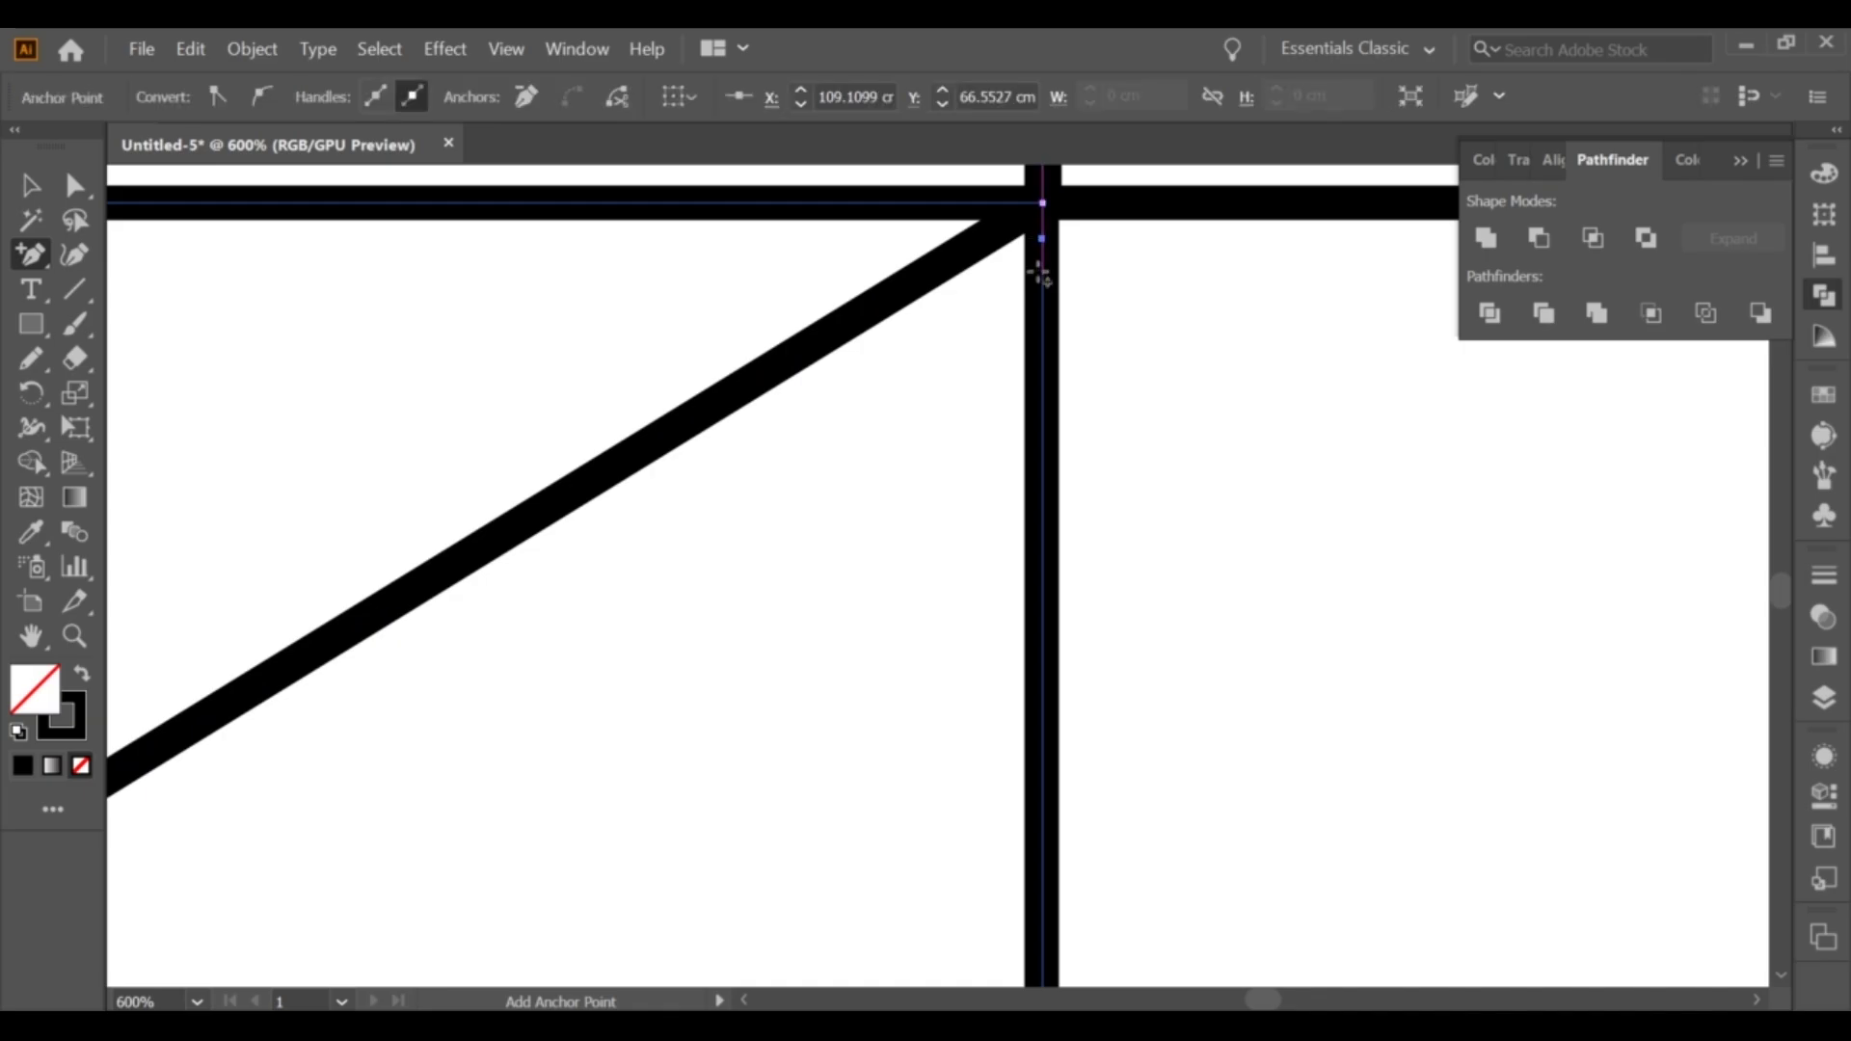
Drag the diagonal's top anchor down to form a notch.
{"action": "scroll", "coordinate": [762, 420], "scroll_direction": "down", "scroll_amount": 1}
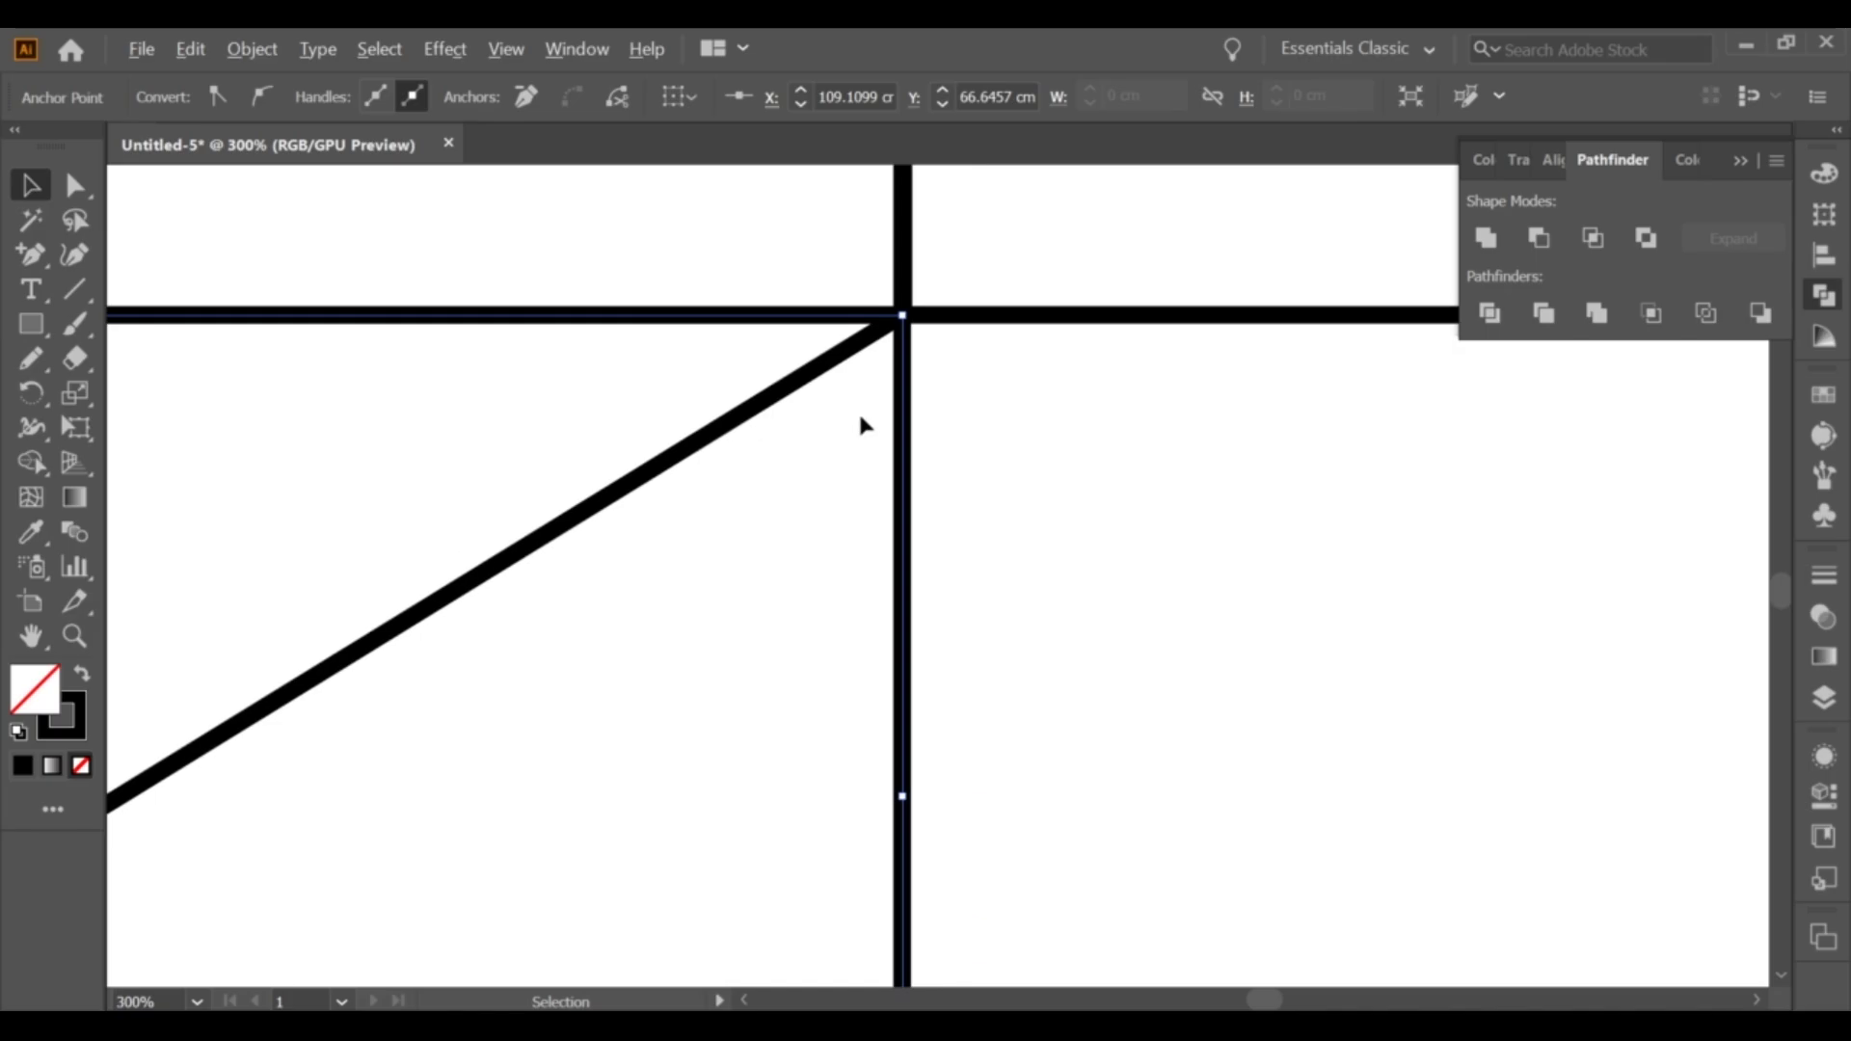
{"action": "left_click", "coordinate": [76, 186]}
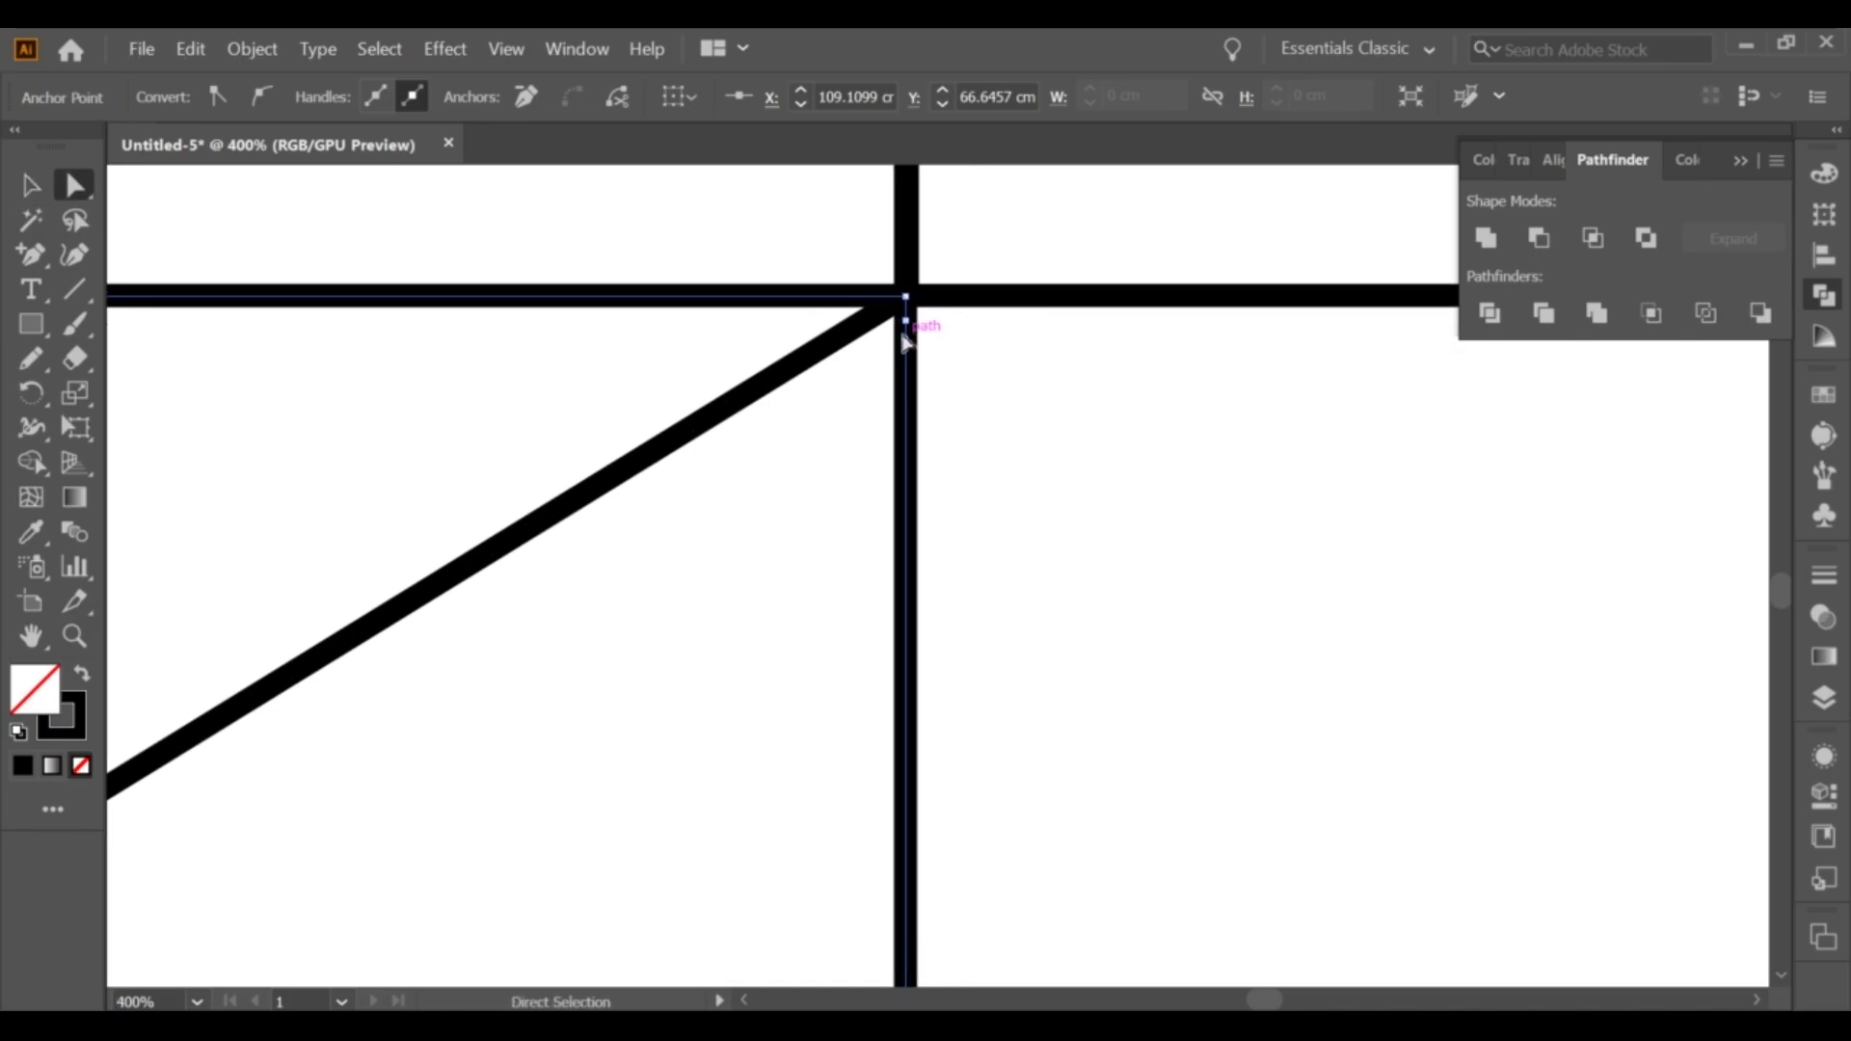
{"action": "mouse_move", "coordinate": [905, 326]}
{"action": "left_mouse_down"}
{"action": "mouse_move", "coordinate": [839, 345]}
{"action": "mouse_move", "coordinate": [906, 370]}
{"action": "left_mouse_up"}
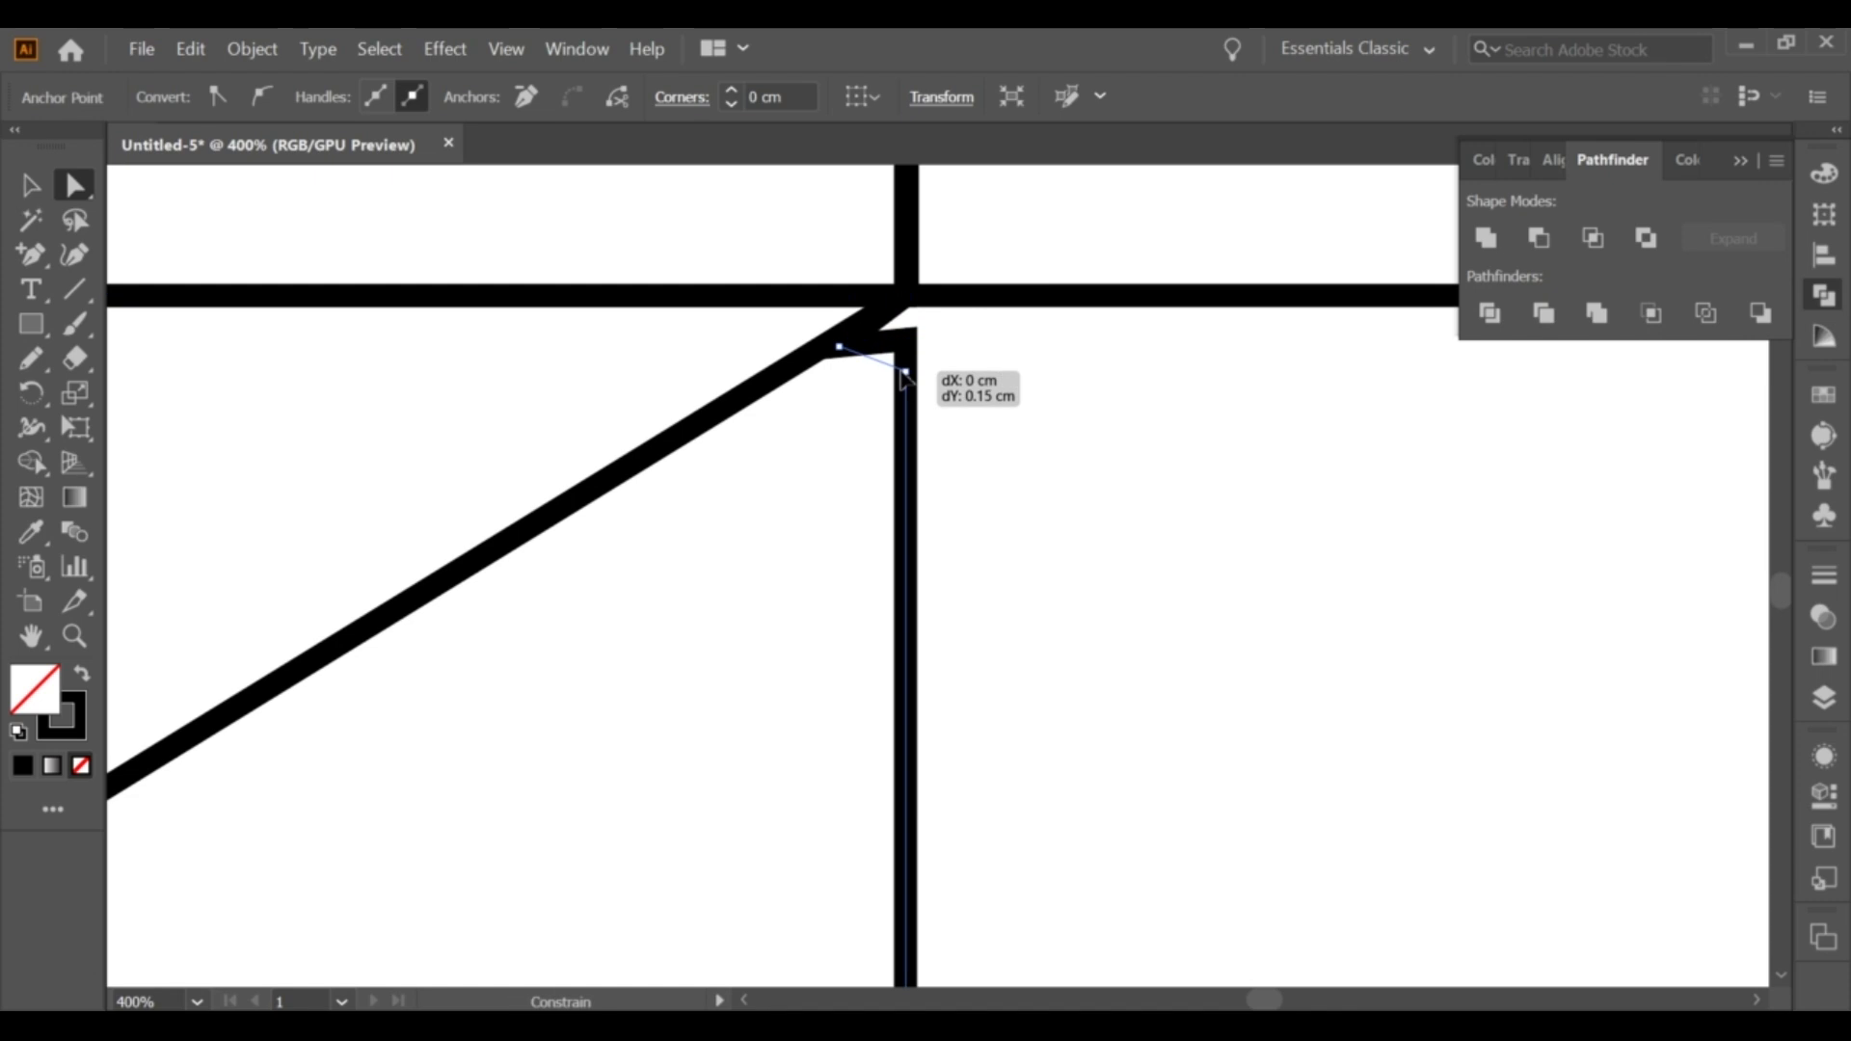
{"action": "left_click", "coordinate": [943, 365]}
{"action": "scroll", "coordinate": [945, 364], "scroll_direction": "down", "scroll_amount": 2}
{"action": "scroll", "coordinate": [951, 363], "scroll_direction": "down", "scroll_amount": 2}
{"action": "scroll", "coordinate": [765, 521], "scroll_direction": "left", "scroll_amount": 3}
{"action": "scroll", "coordinate": [765, 582], "scroll_direction": "up", "scroll_amount": 2}
{"action": "scroll", "coordinate": [718, 577], "scroll_direction": "up", "scroll_amount": 3}
Add an anchor point on the notched outline's left edge.
{"action": "left_click", "coordinate": [30, 184]}
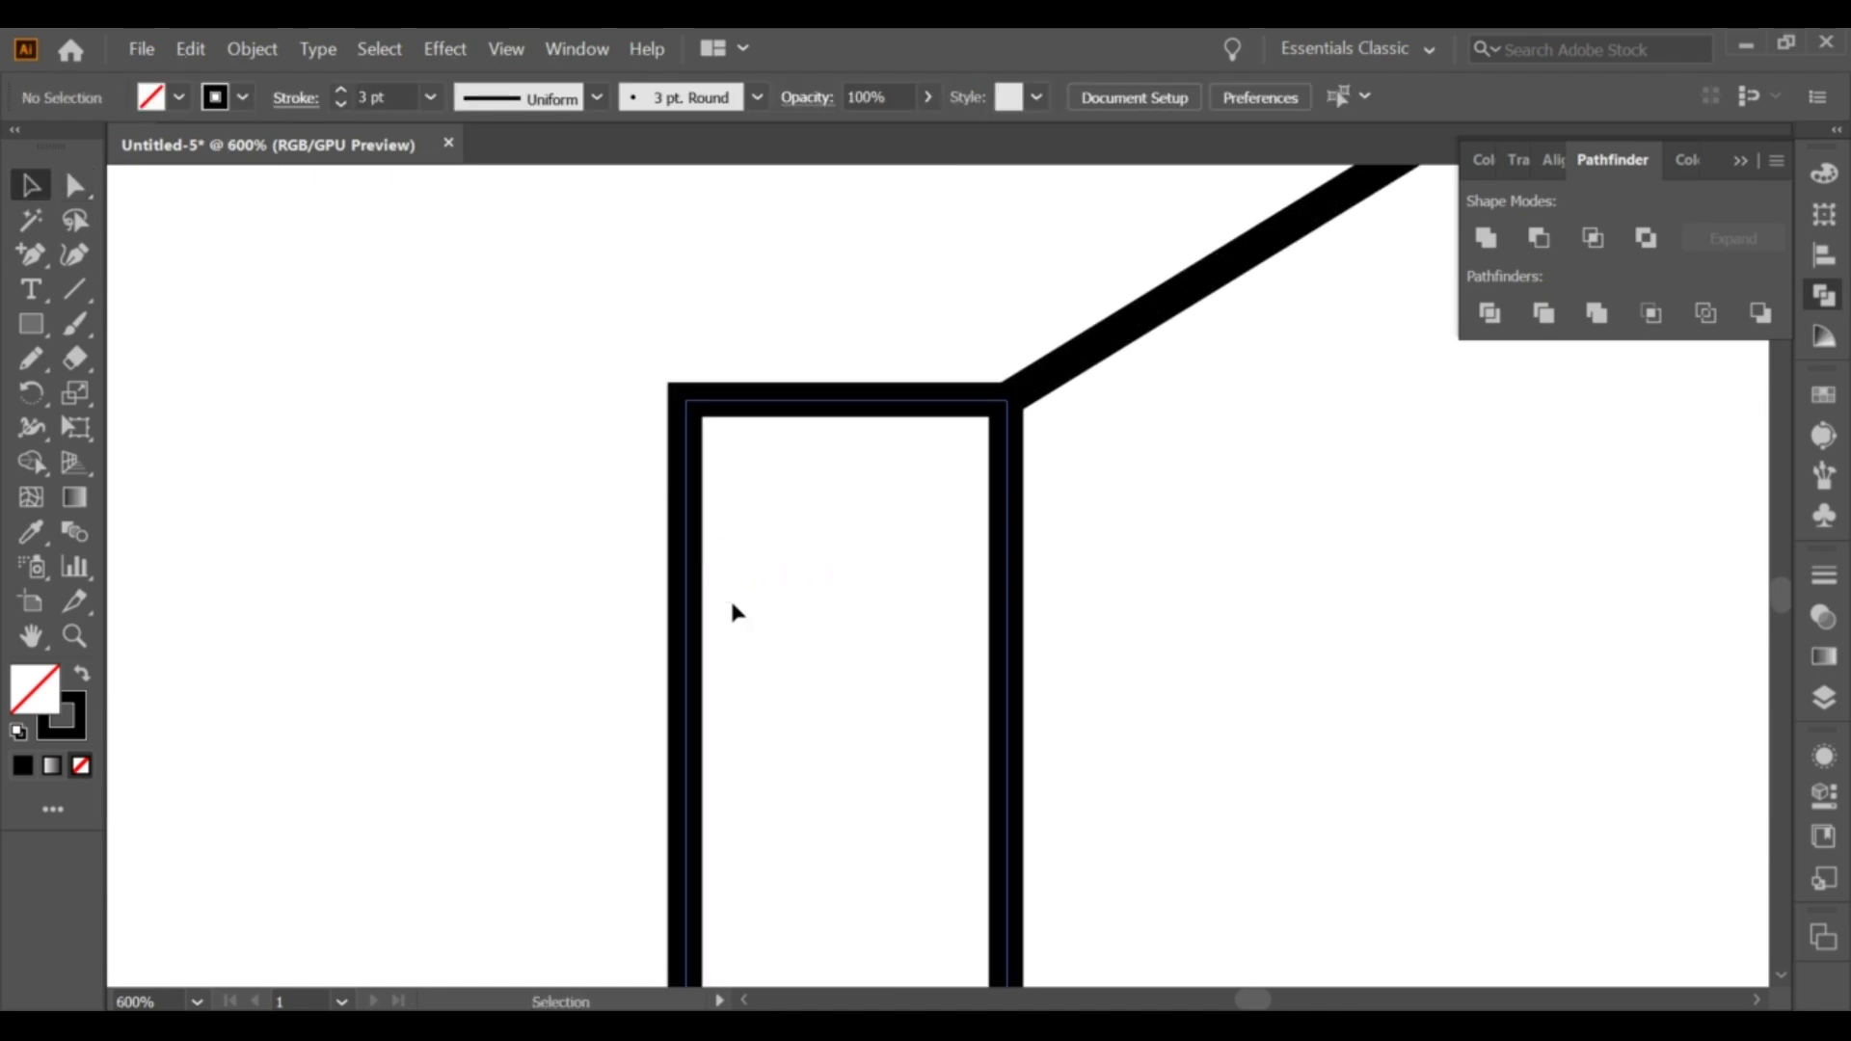
{"action": "left_click", "coordinate": [687, 598]}
{"action": "left_click", "coordinate": [42, 258]}
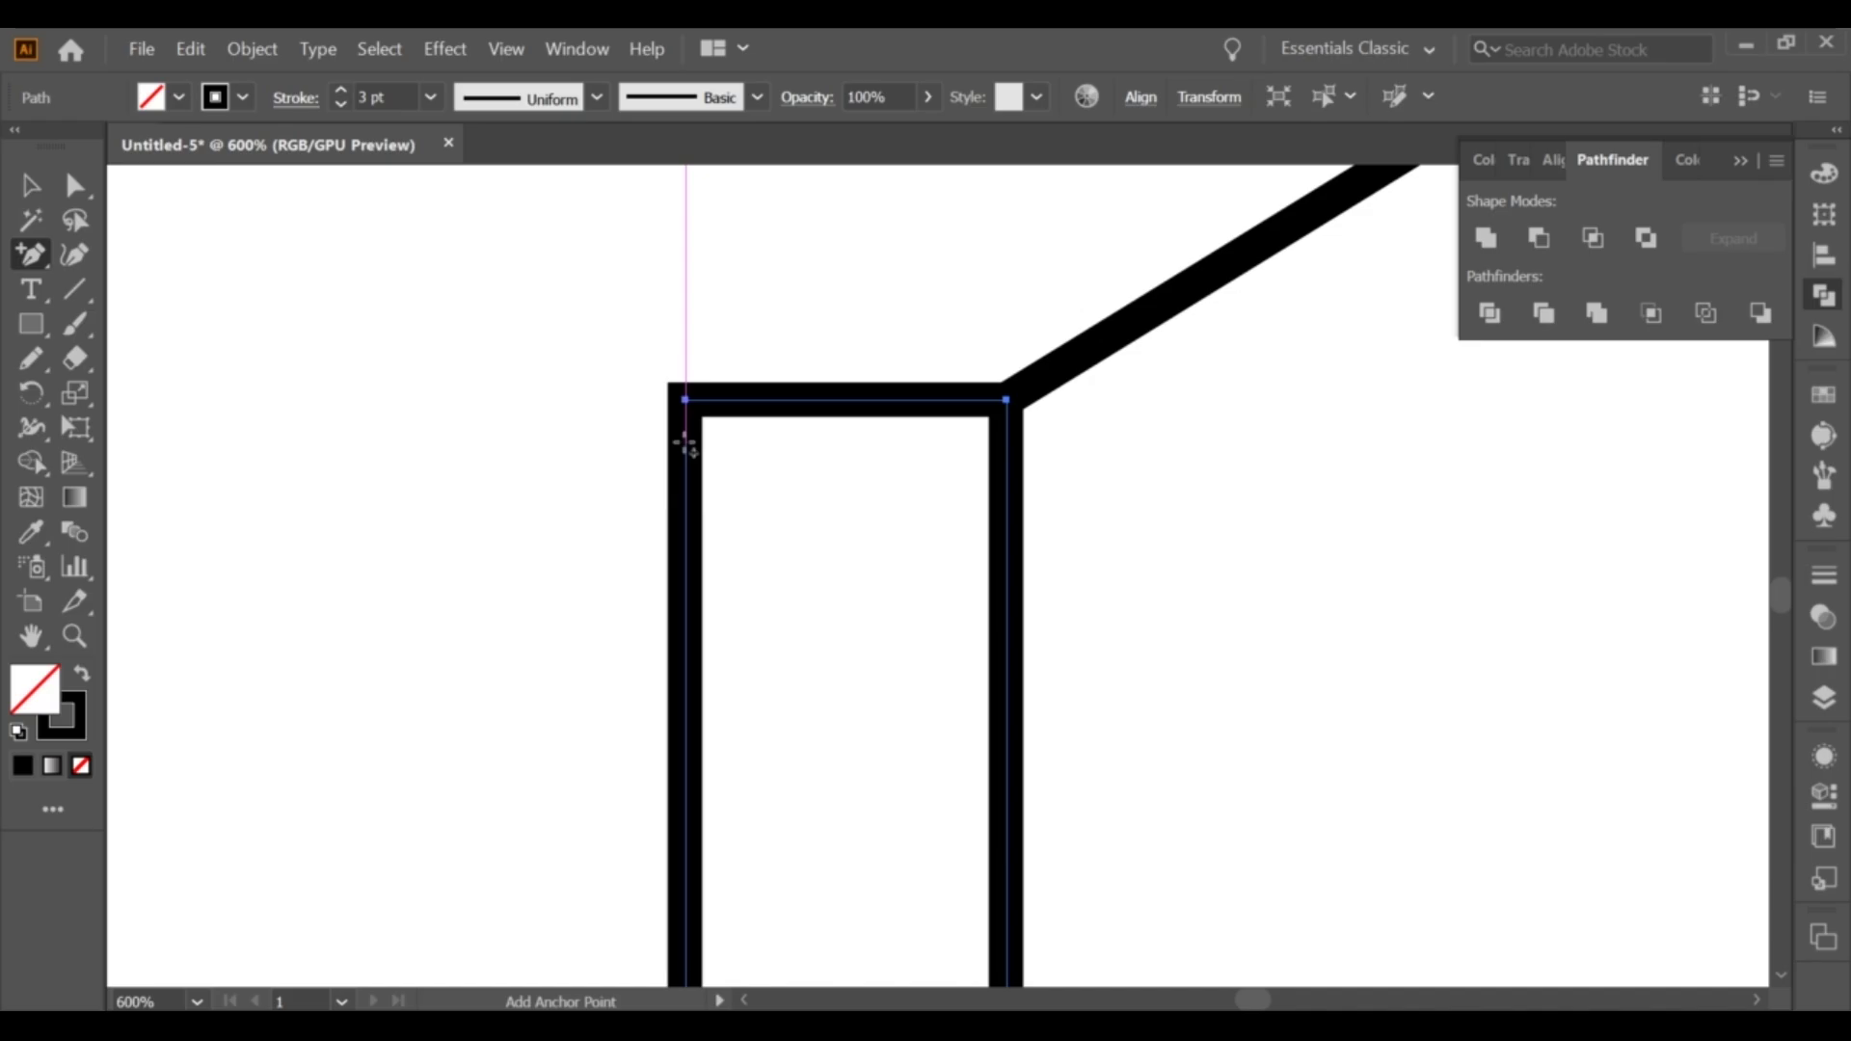
{"action": "left_click", "coordinate": [686, 445]}
{"action": "key", "text": "v"}
{"action": "left_click", "coordinate": [343, 309]}
{"action": "scroll", "coordinate": [479, 428], "scroll_direction": "down", "scroll_amount": 2}
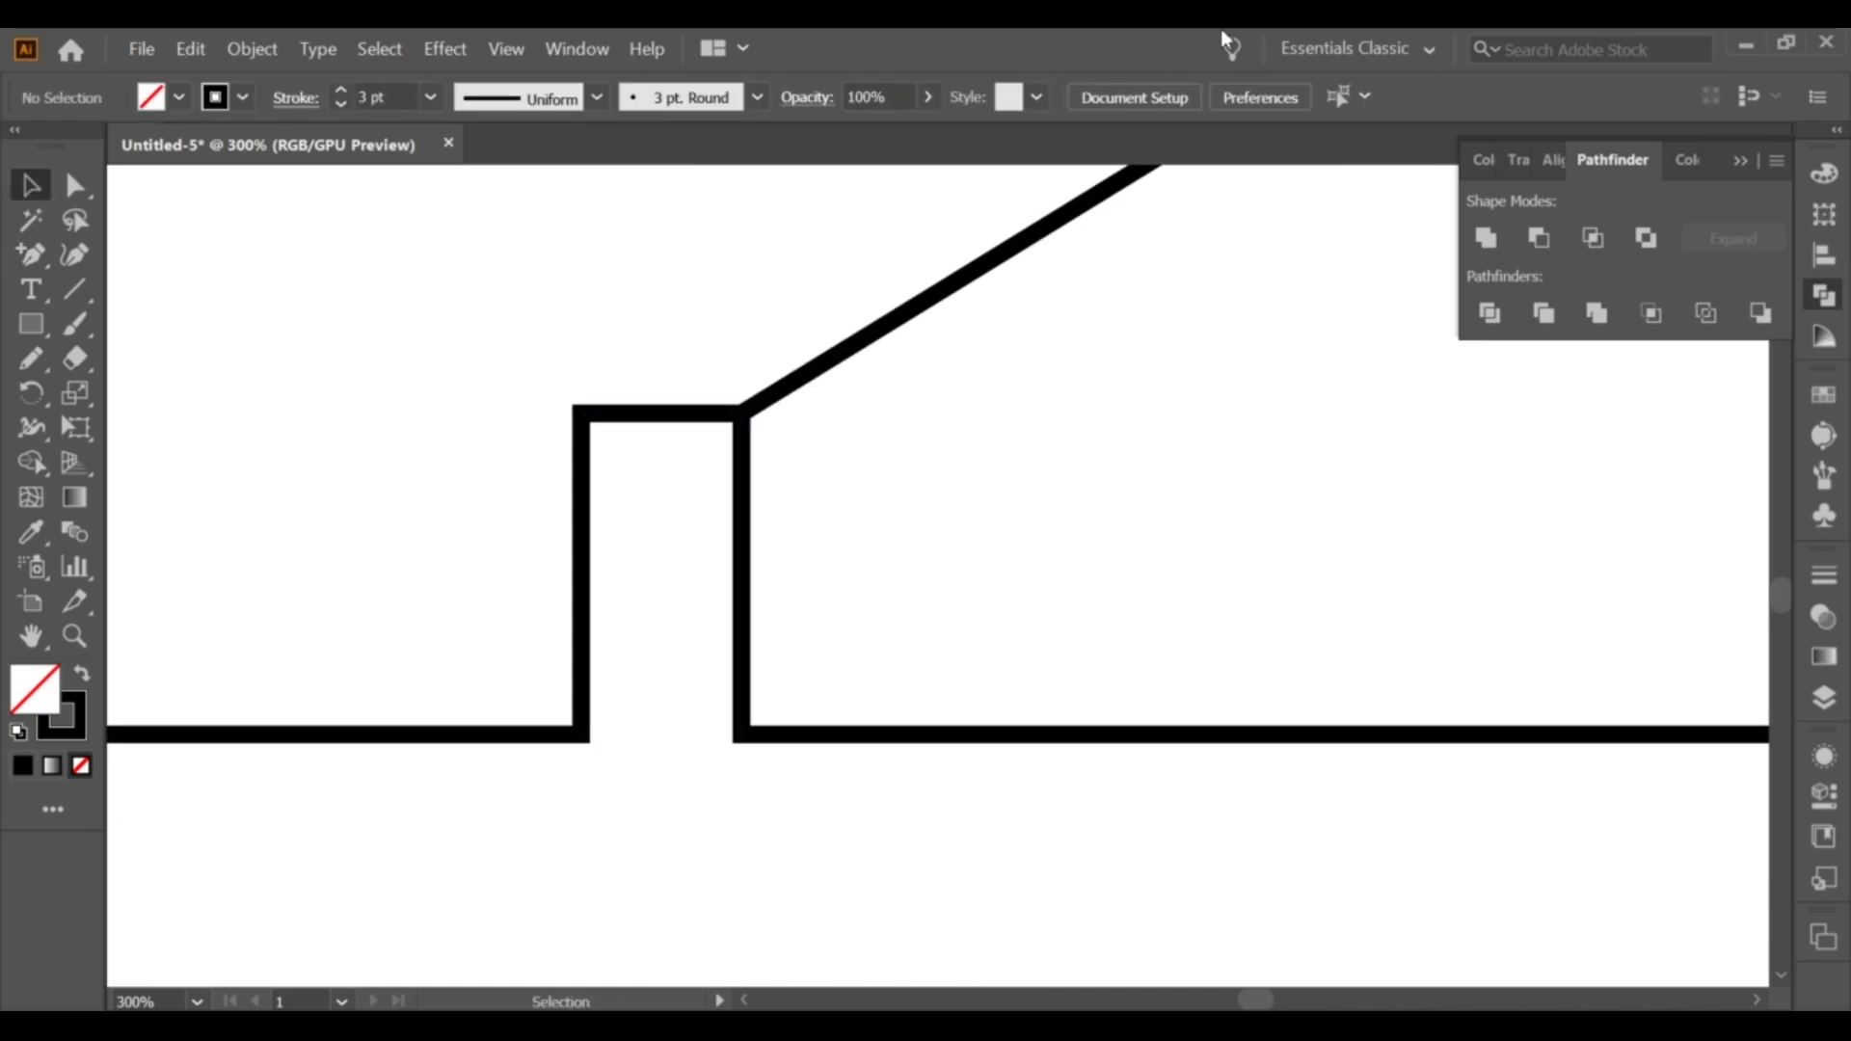
Change the keyboard increment and trial-nudge the outline's bottom-left anchor, undoing it.
{"action": "key", "text": "ctrl+k"}
{"action": "type", "text": "1.5CM"}
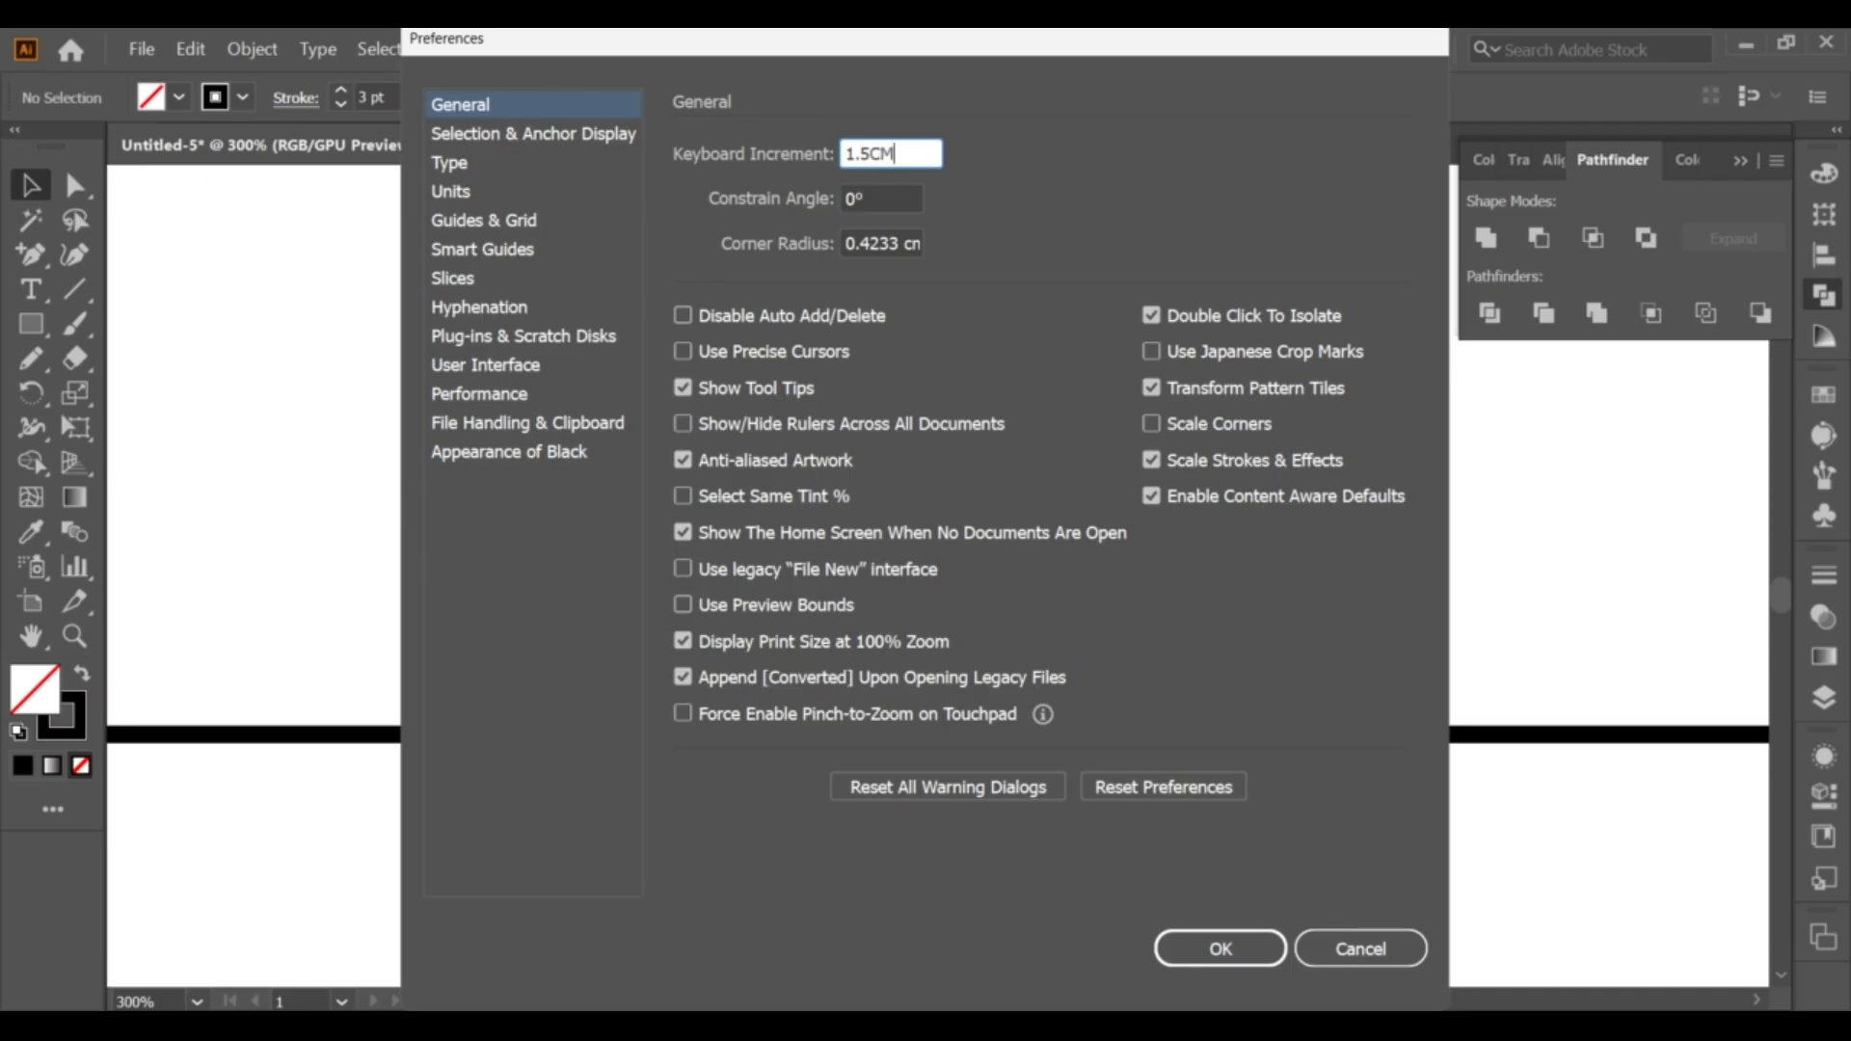
{"action": "left_click", "coordinate": [1238, 953]}
{"action": "left_click", "coordinate": [75, 185]}
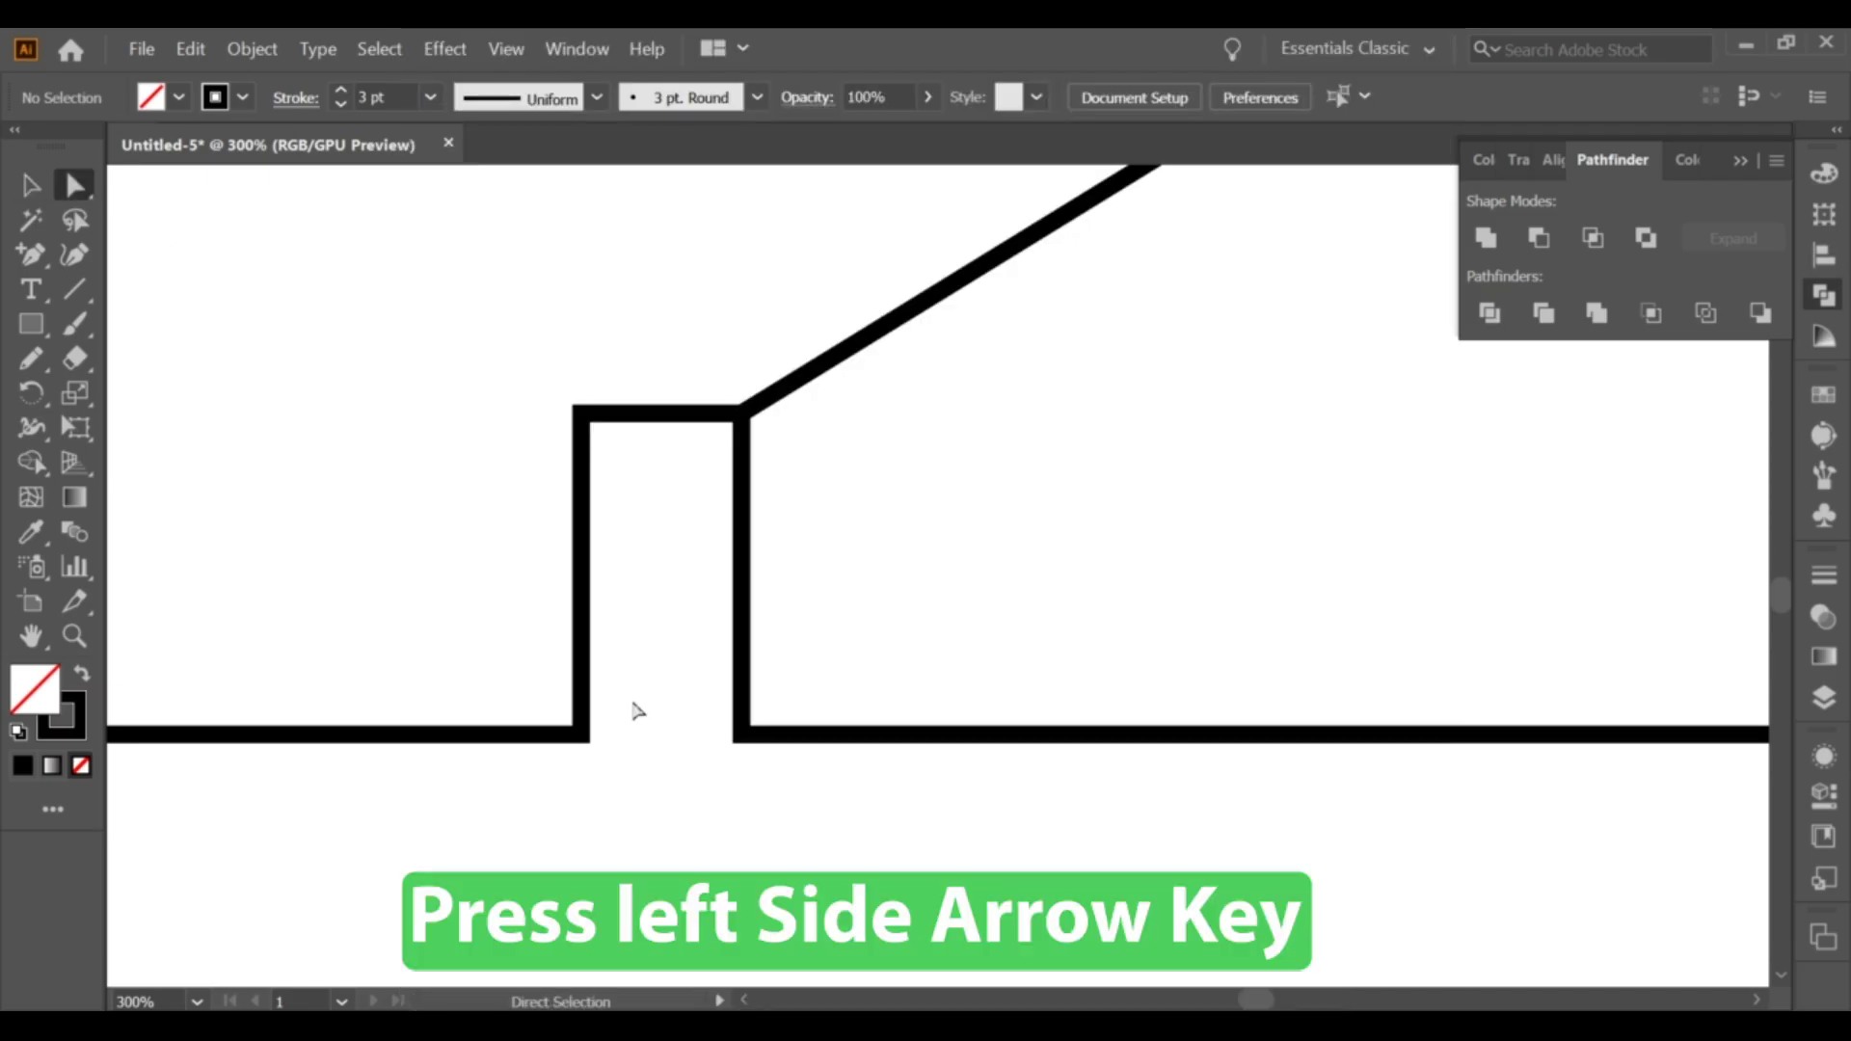
{"action": "left_click_drag", "start_coordinate": [632, 709], "coordinate": [488, 761]}
{"action": "key", "text": "Up"}
{"action": "key", "text": "ctrl+z"}
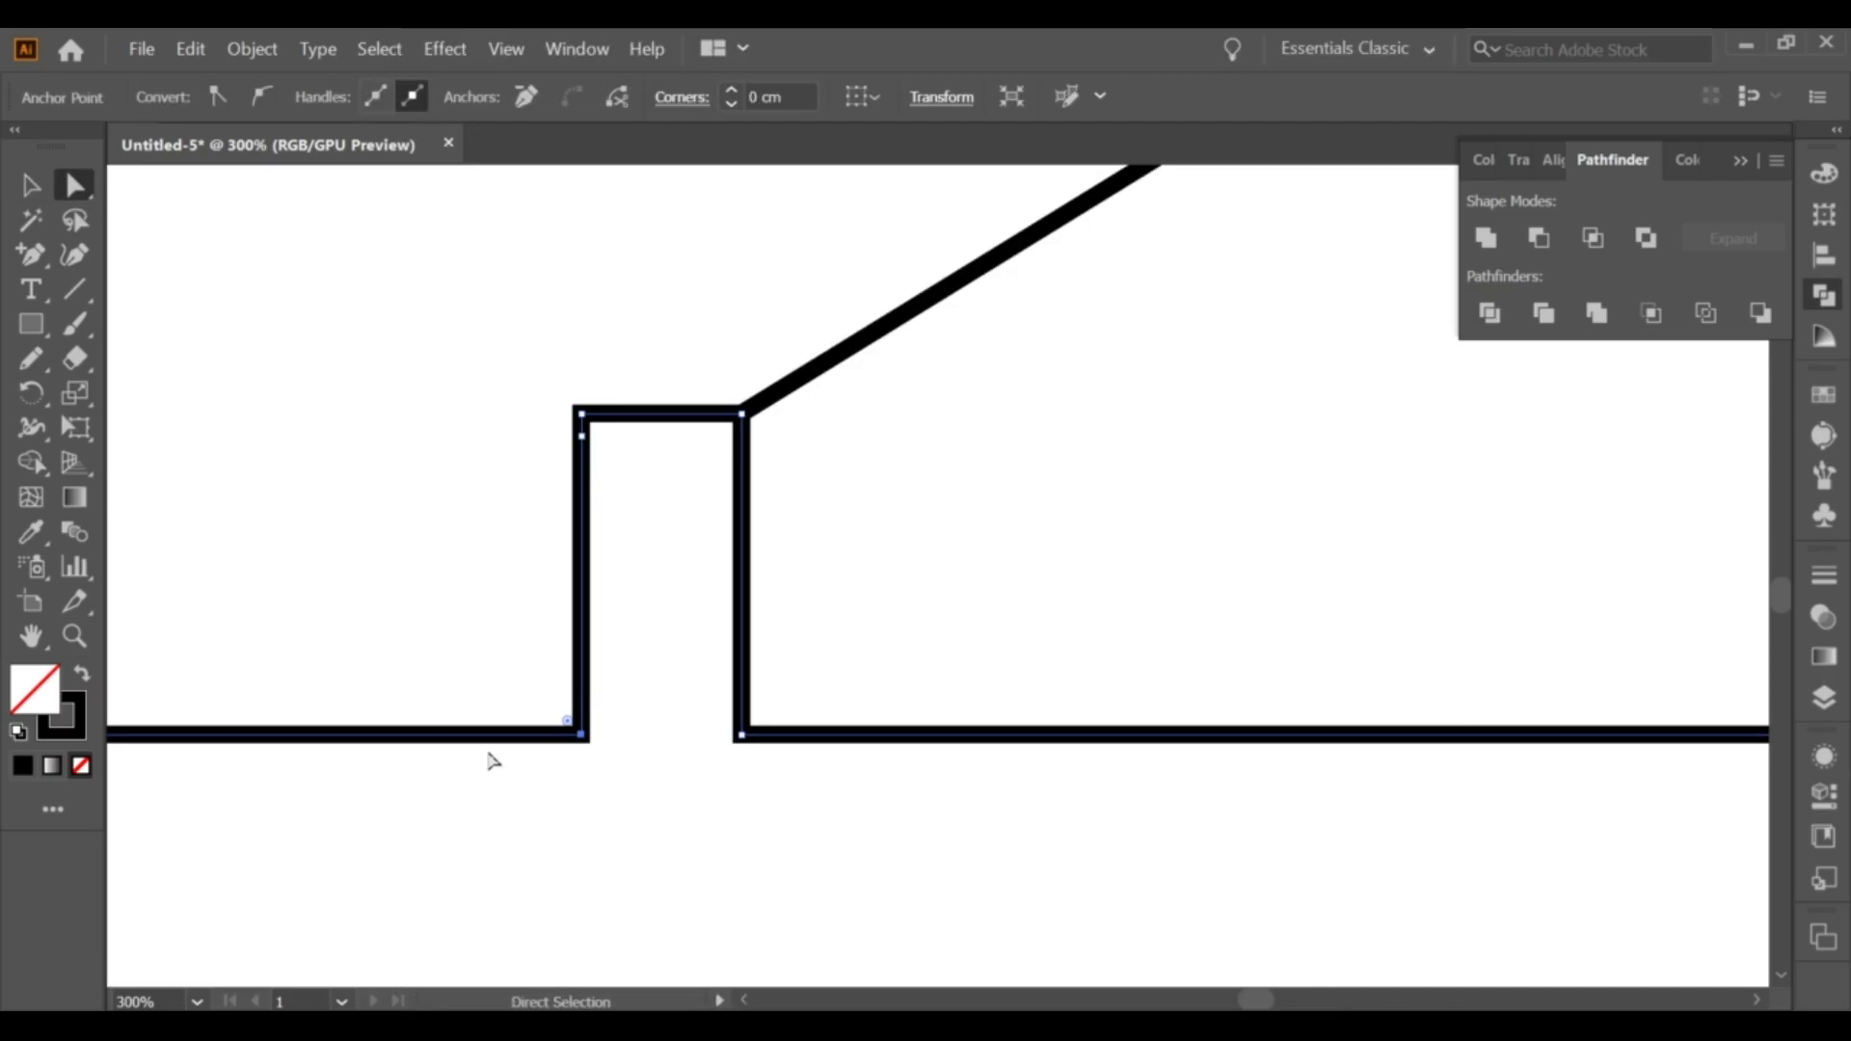
{"action": "key", "text": "ctrl+z"}
{"action": "left_click", "coordinate": [494, 765]}
Set the keyboard increment to 0.25 in General Preferences.
{"action": "key", "text": "ctrl+minus"}
{"action": "key", "text": "ctrl+minus"}
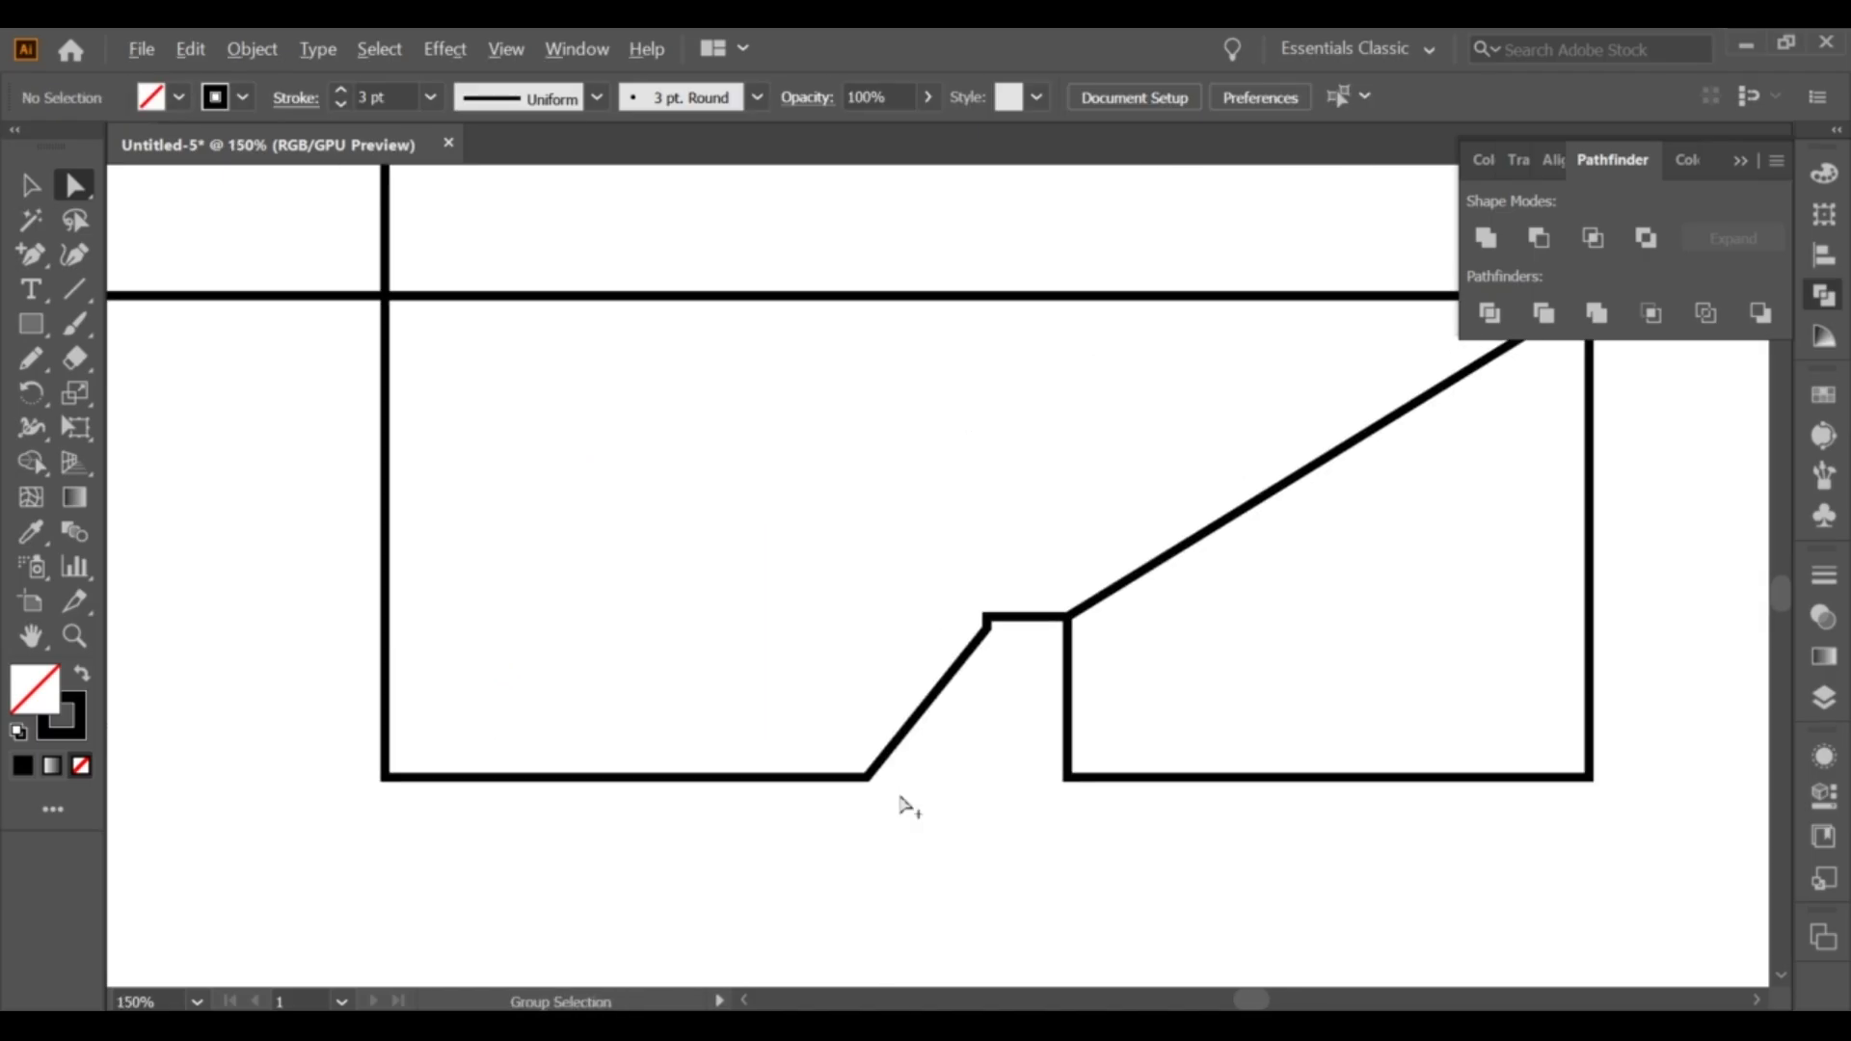
{"action": "left_click_drag", "start_coordinate": [306, 707], "coordinate": [414, 818]}
{"action": "key", "text": "ctrl+shift+a"}
{"action": "left_click", "coordinate": [1260, 98]}
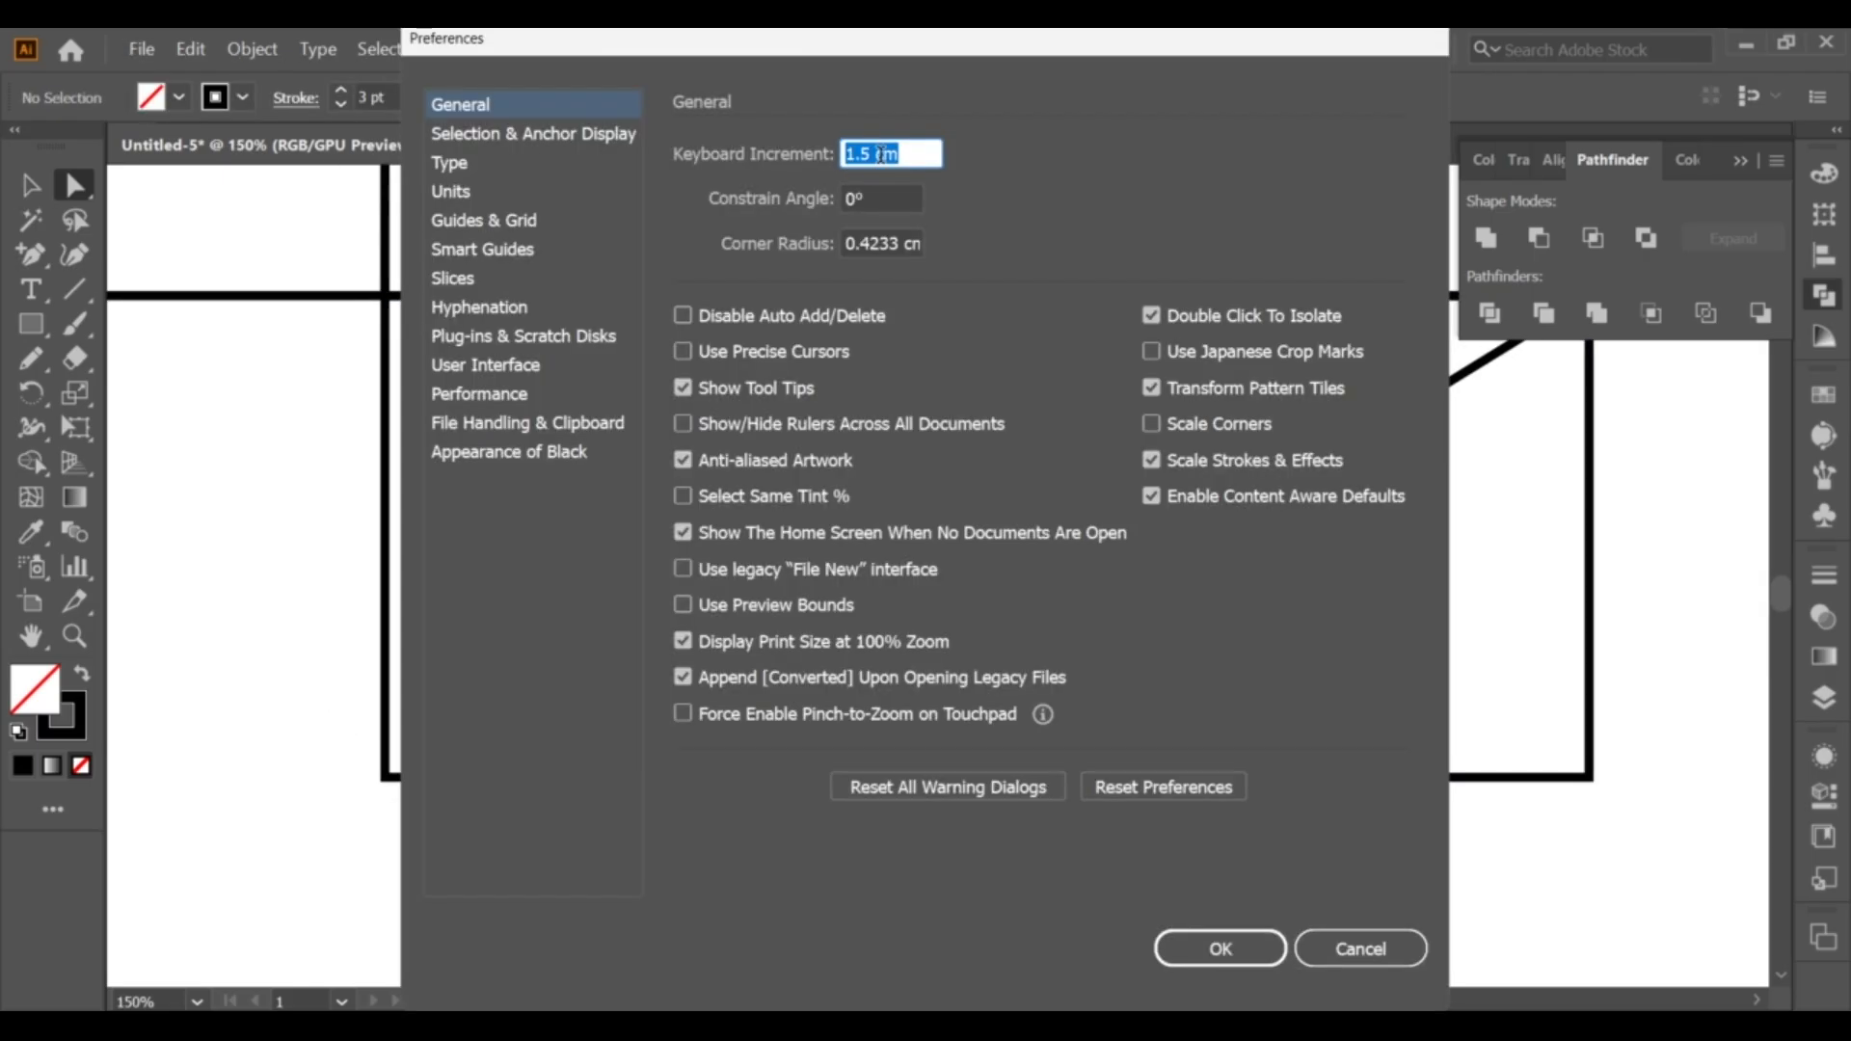
{"action": "type", "text": "1"}
{"action": "type", "text": ".2"}
{"action": "left_click", "coordinate": [1219, 946]}
Nudge the bottom-left anchor right and delete the extra left-middle anchor to straighten the edge.
{"action": "left_click_drag", "start_coordinate": [318, 743], "coordinate": [454, 843]}
{"action": "key", "text": "Right"}
{"action": "key", "text": "Right"}
{"action": "key", "text": "Right"}
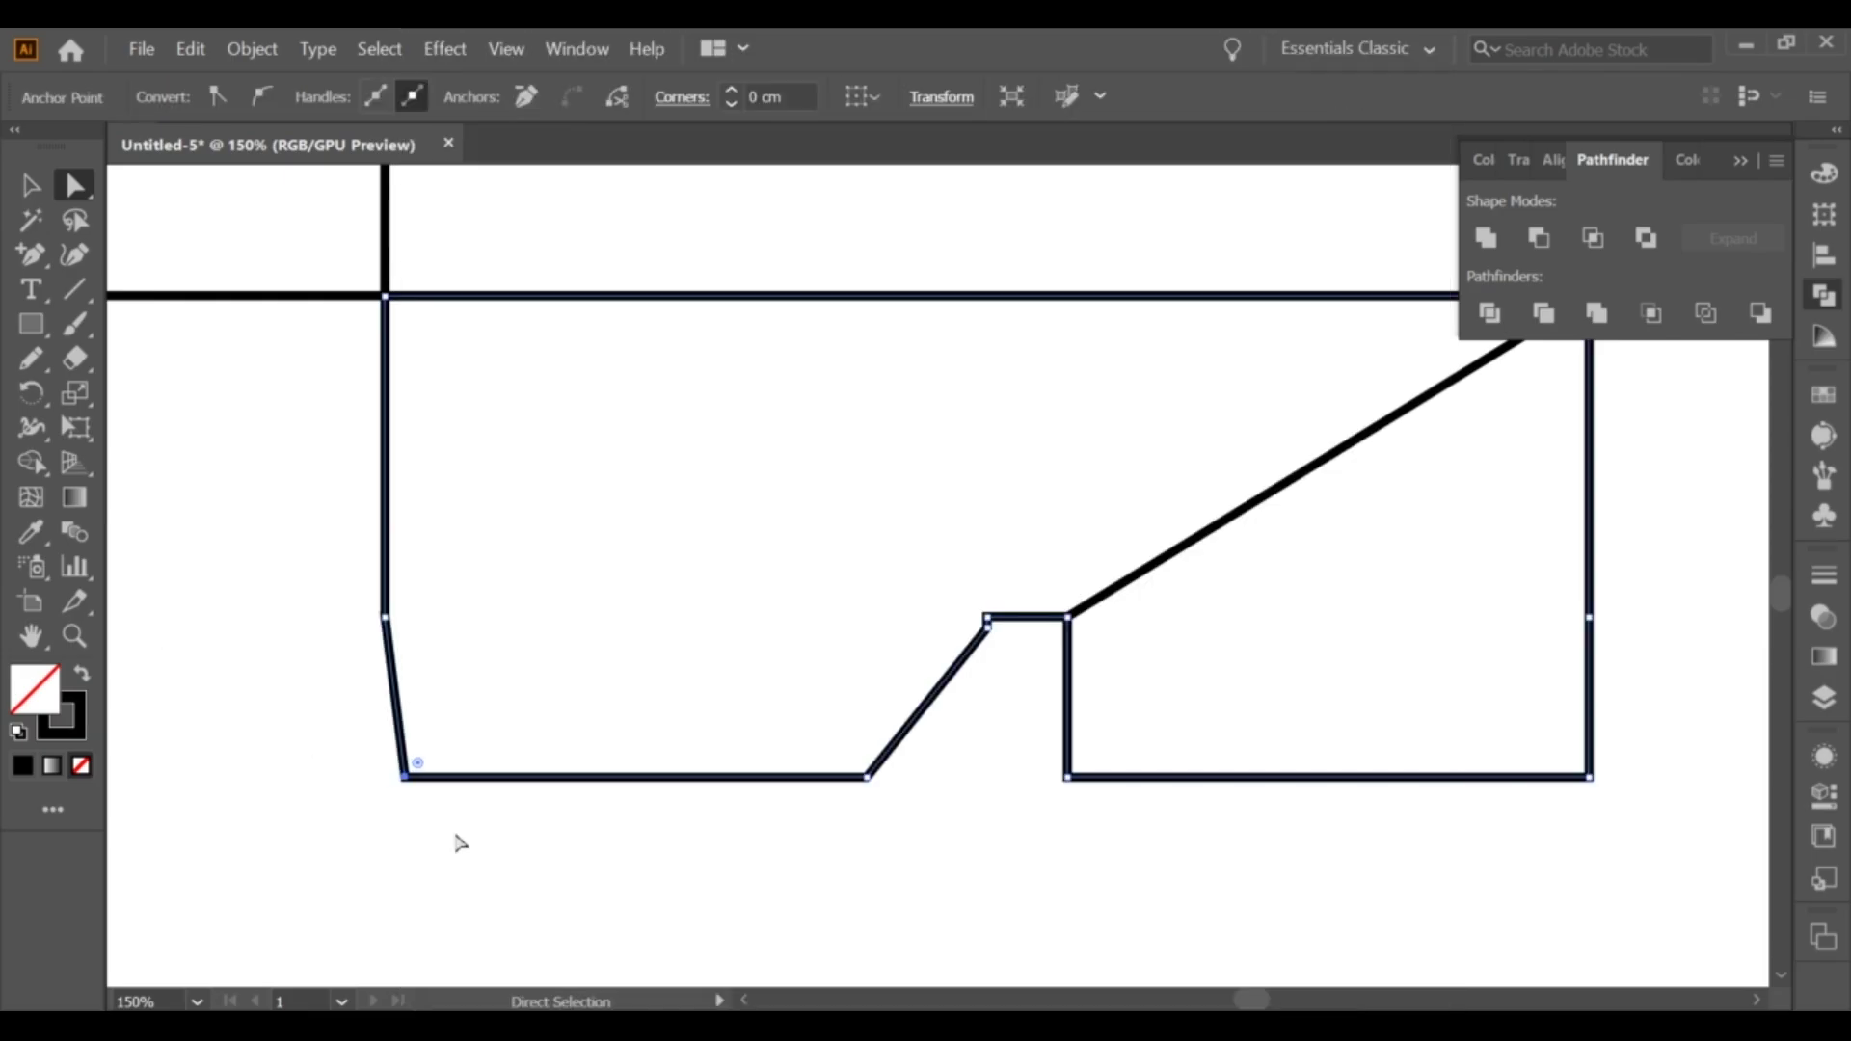
{"action": "left_click", "coordinate": [323, 718]}
{"action": "left_click_drag", "start_coordinate": [282, 592], "coordinate": [427, 665]}
{"action": "left_click_drag", "start_coordinate": [38, 254], "coordinate": [144, 321]}
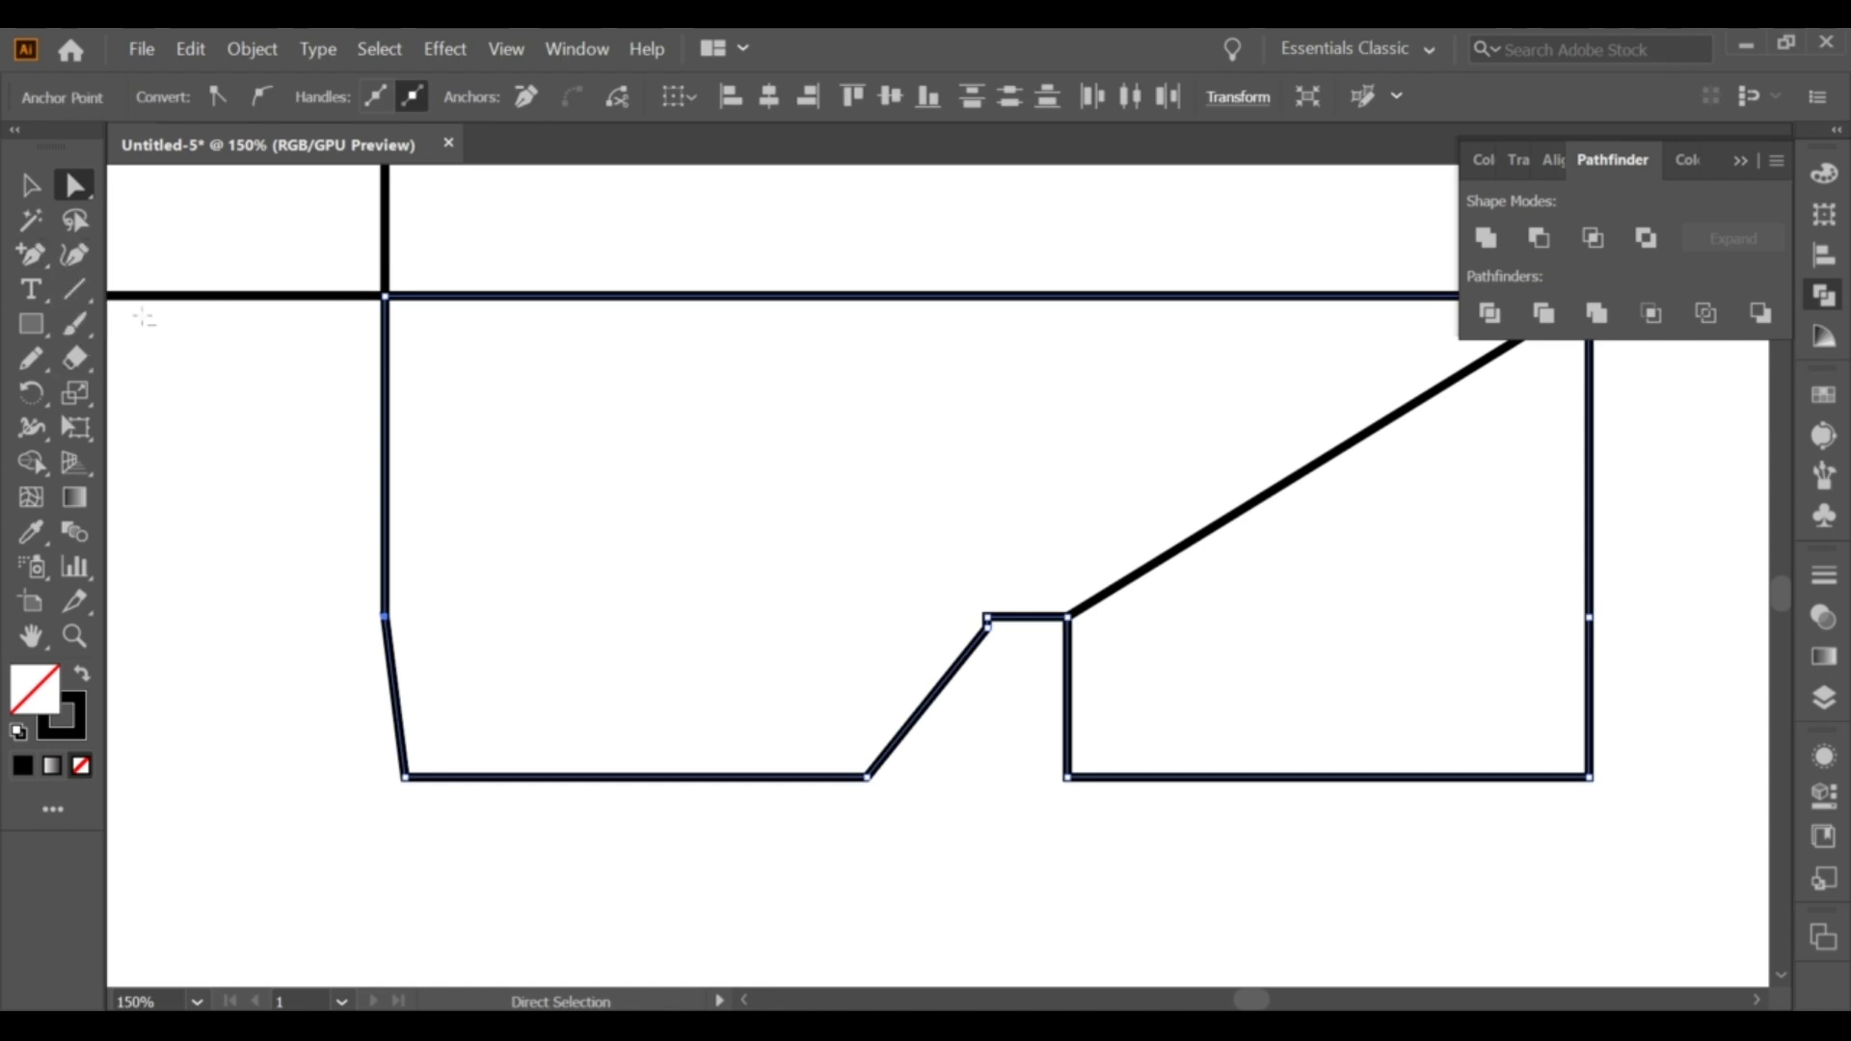
{"action": "left_click", "coordinate": [384, 616]}
Select all parts of the lower flap and group them.
{"action": "key", "text": "v"}
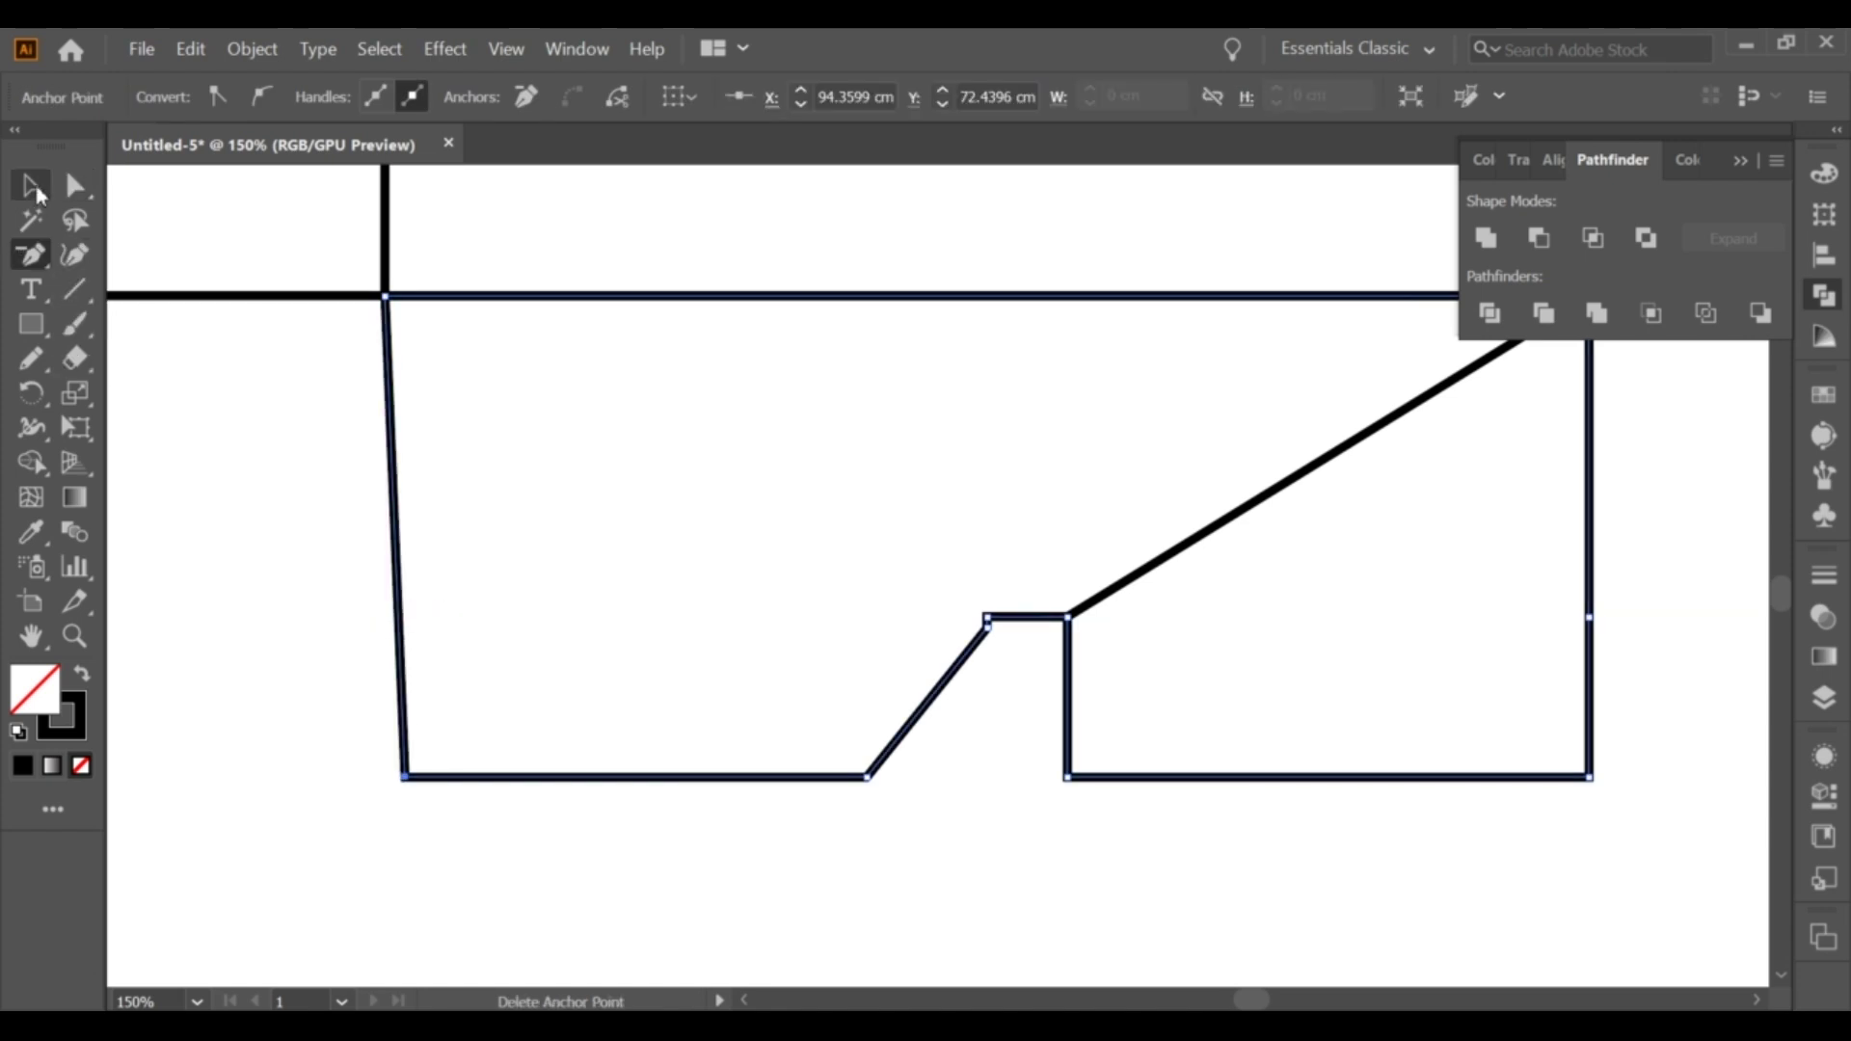
{"action": "left_click", "coordinate": [305, 488]}
{"action": "scroll", "coordinate": [304, 488], "scroll_direction": "down", "scroll_amount": 3, "text": "alt"}
{"action": "left_click_drag", "start_coordinate": [305, 488], "coordinate": [622, 756]}
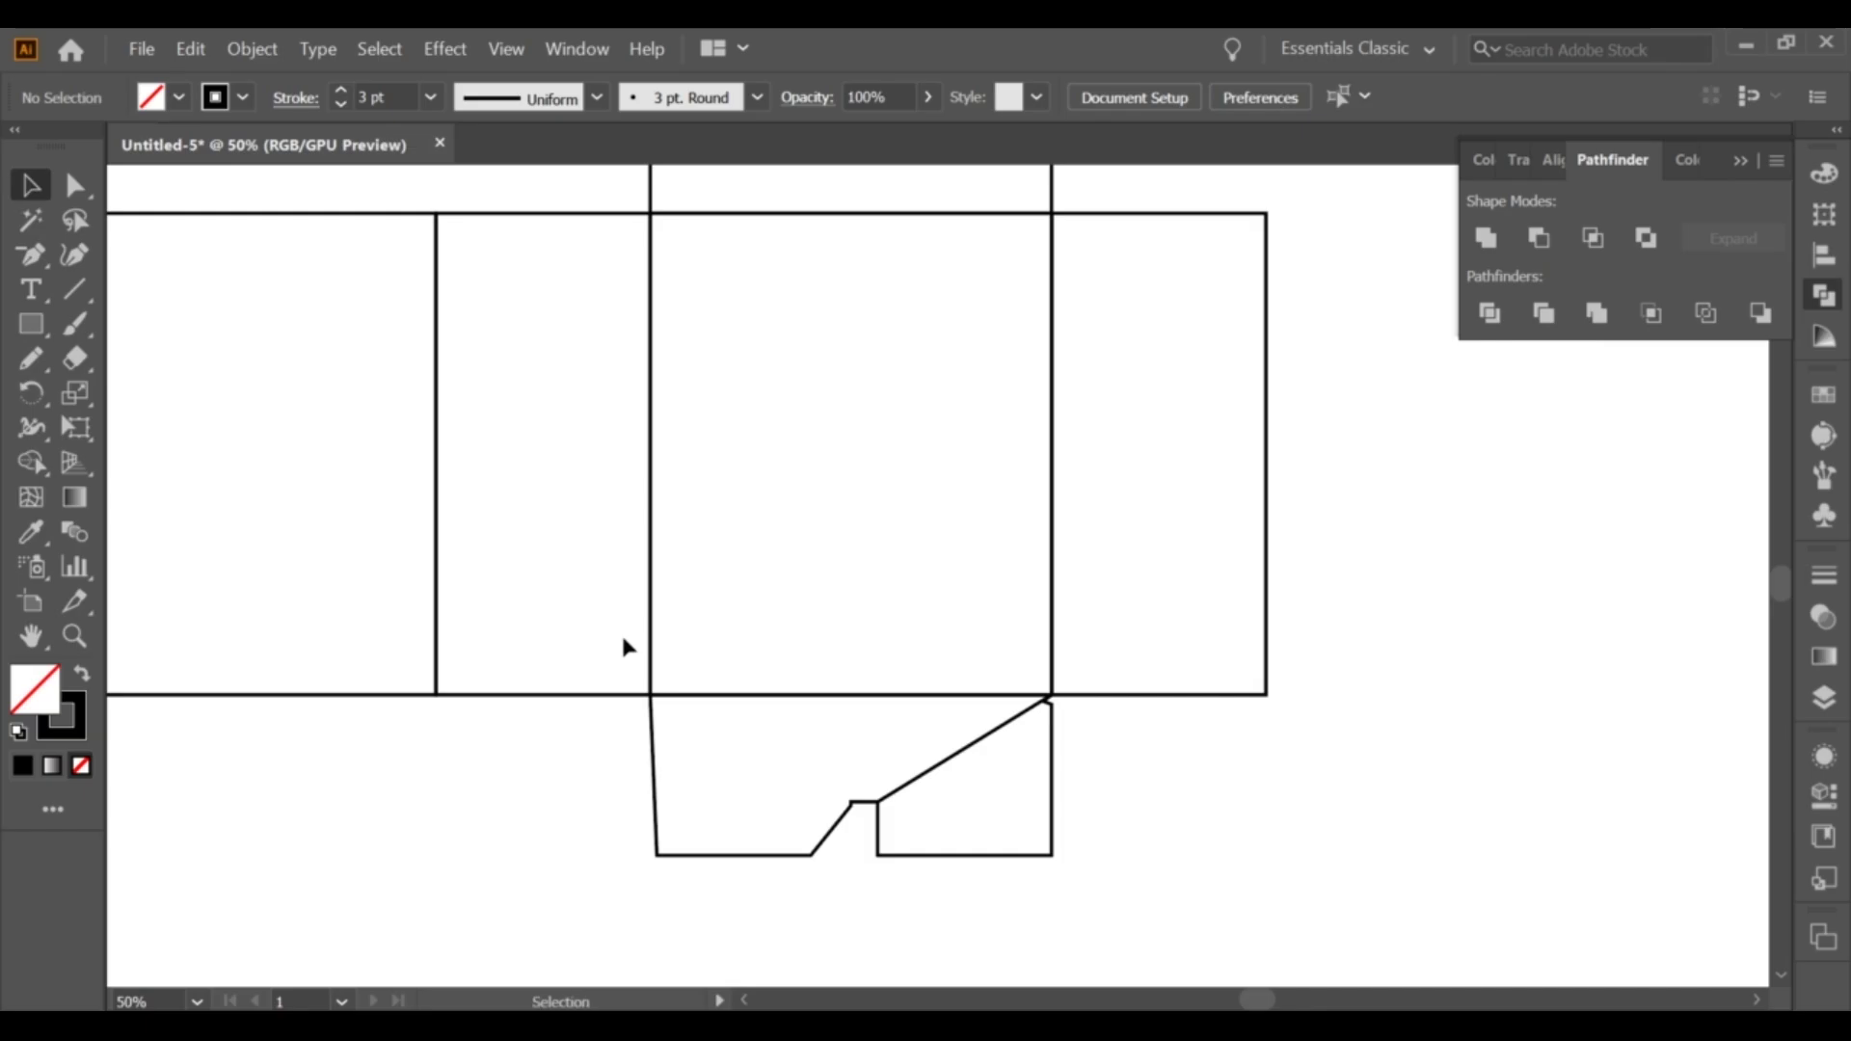
{"action": "key", "text": "a"}
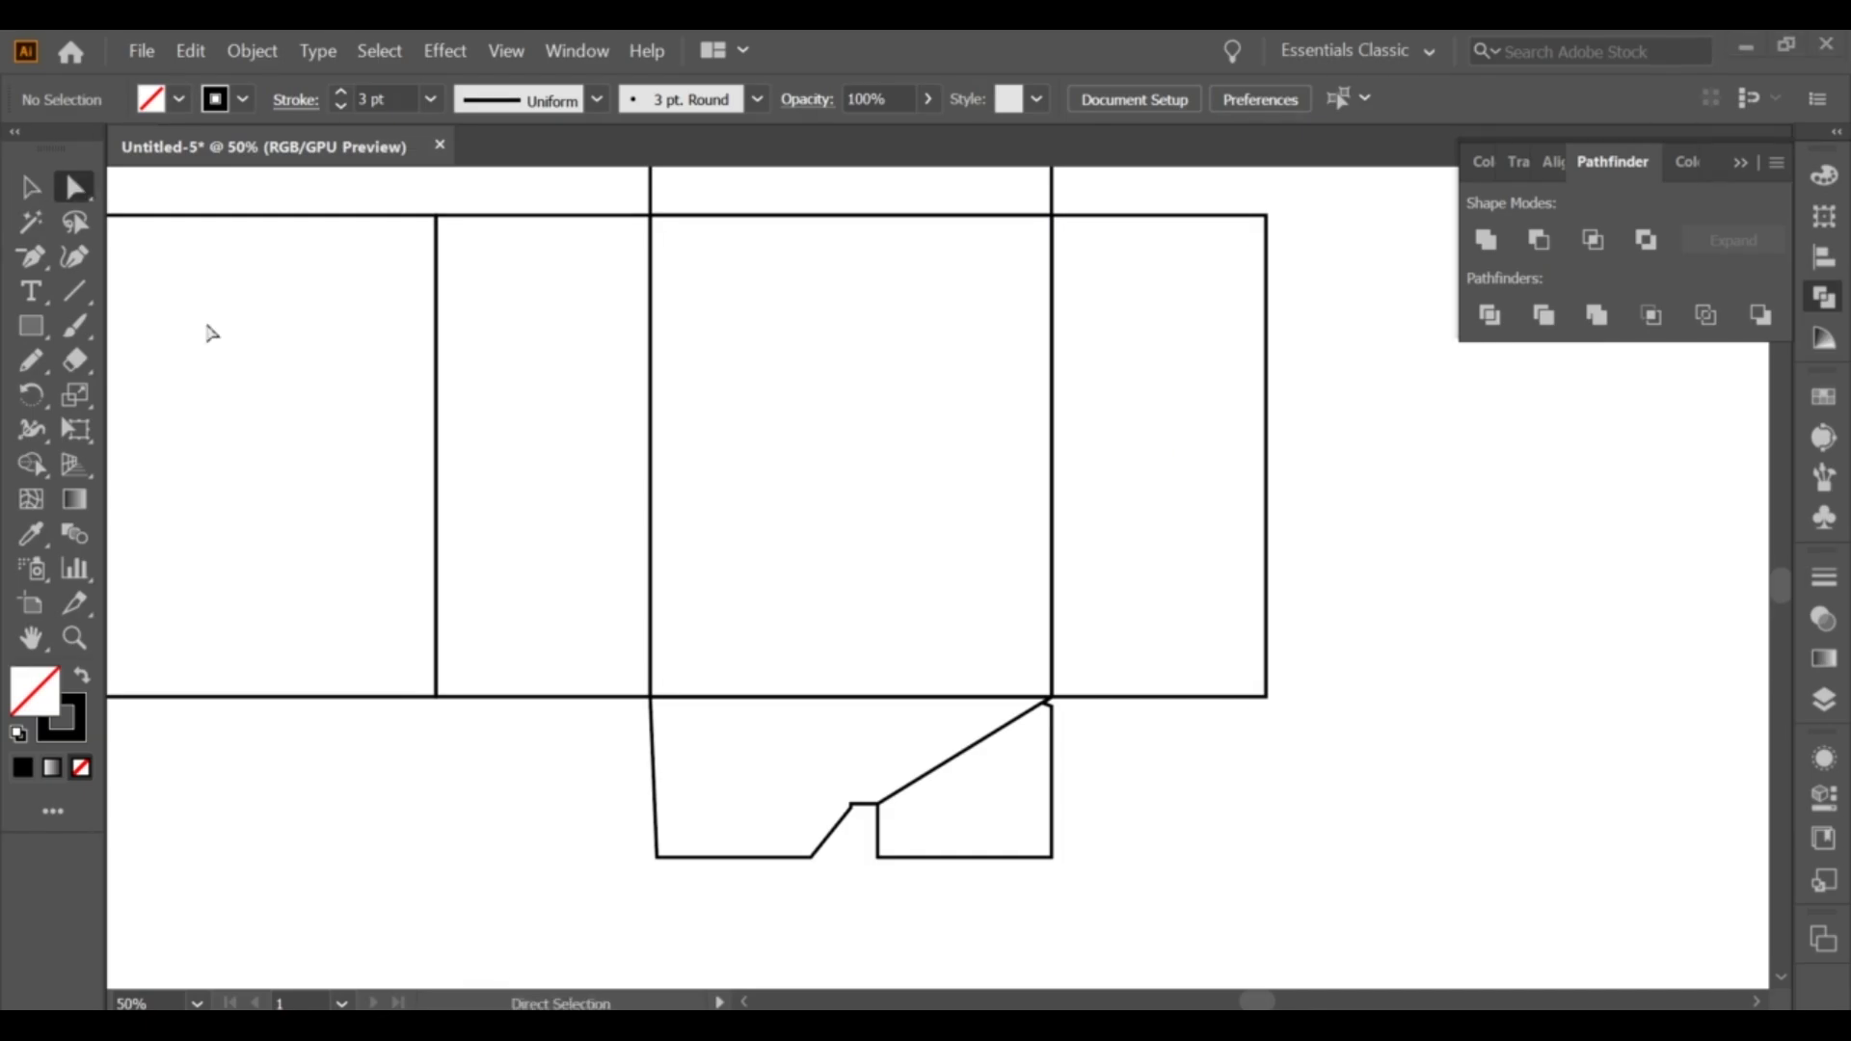
{"action": "left_click", "coordinate": [30, 186]}
{"action": "left_click_drag", "start_coordinate": [578, 725], "coordinate": [1124, 884]}
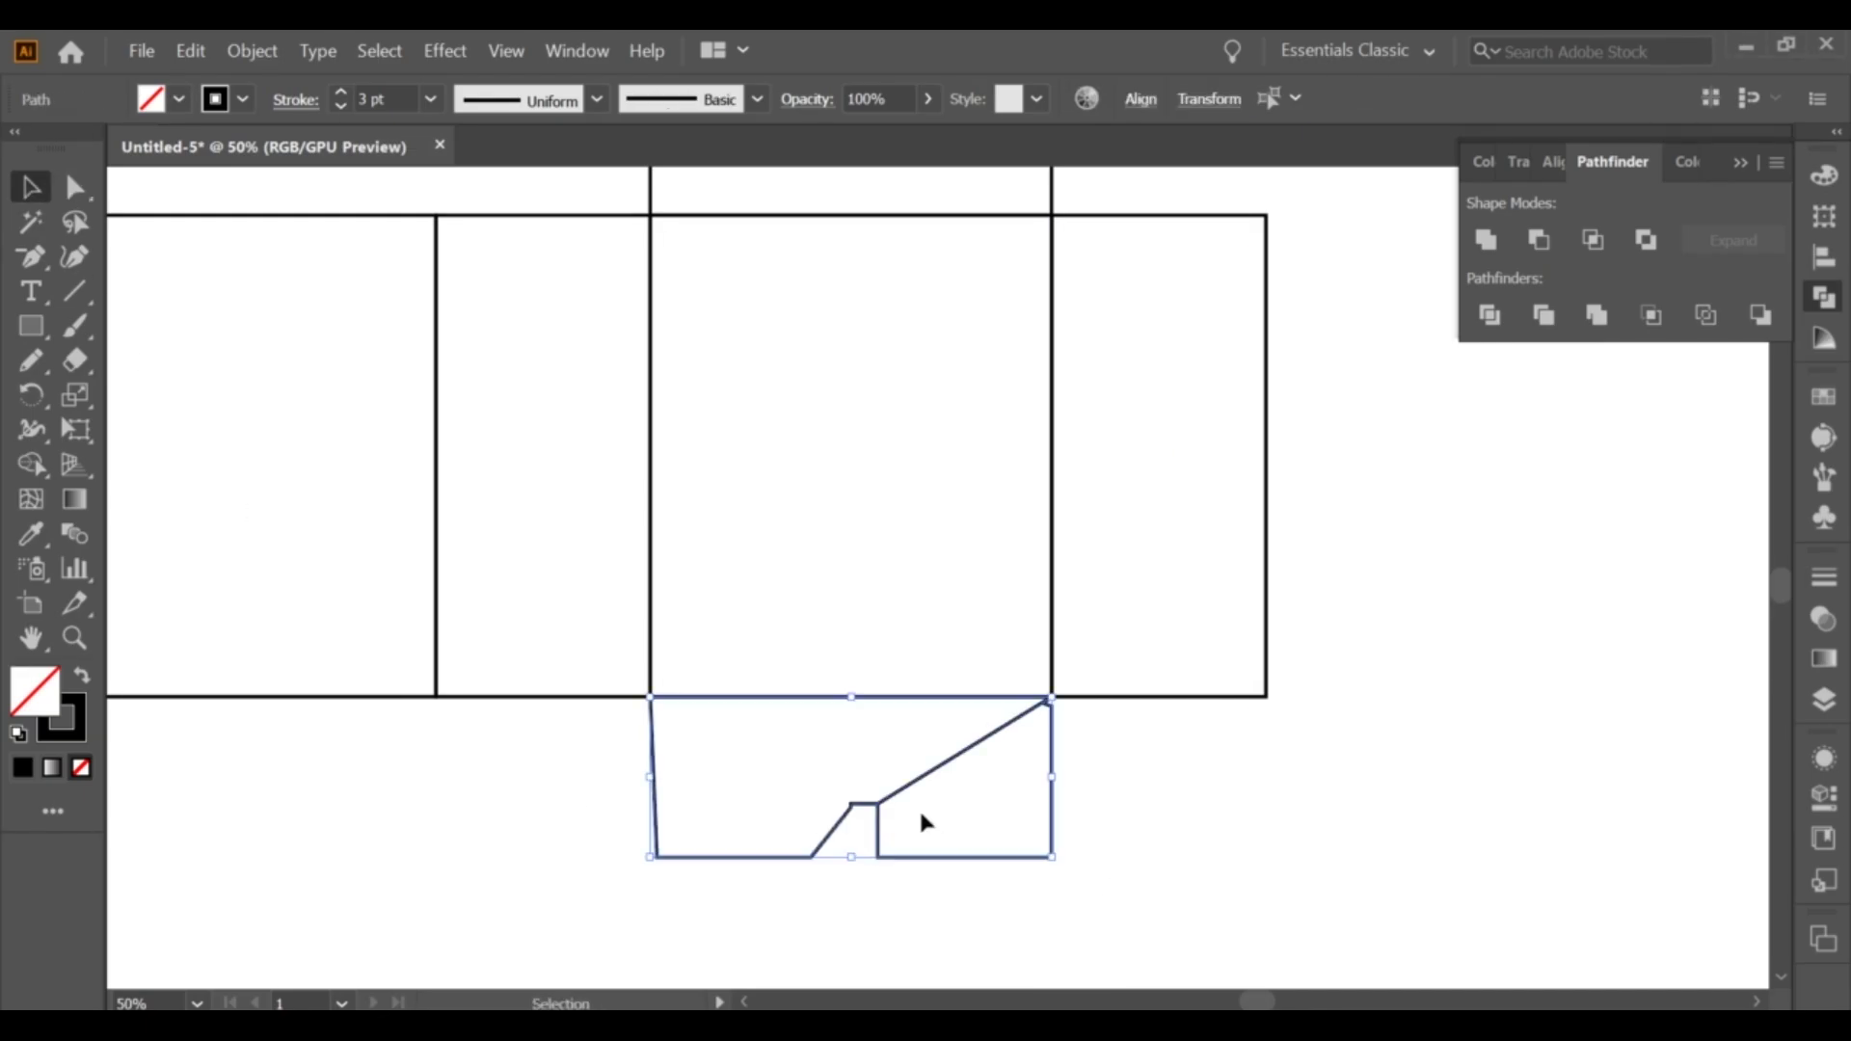
{"action": "right_click", "coordinate": [808, 777]}
{"action": "left_click", "coordinate": [901, 434]}
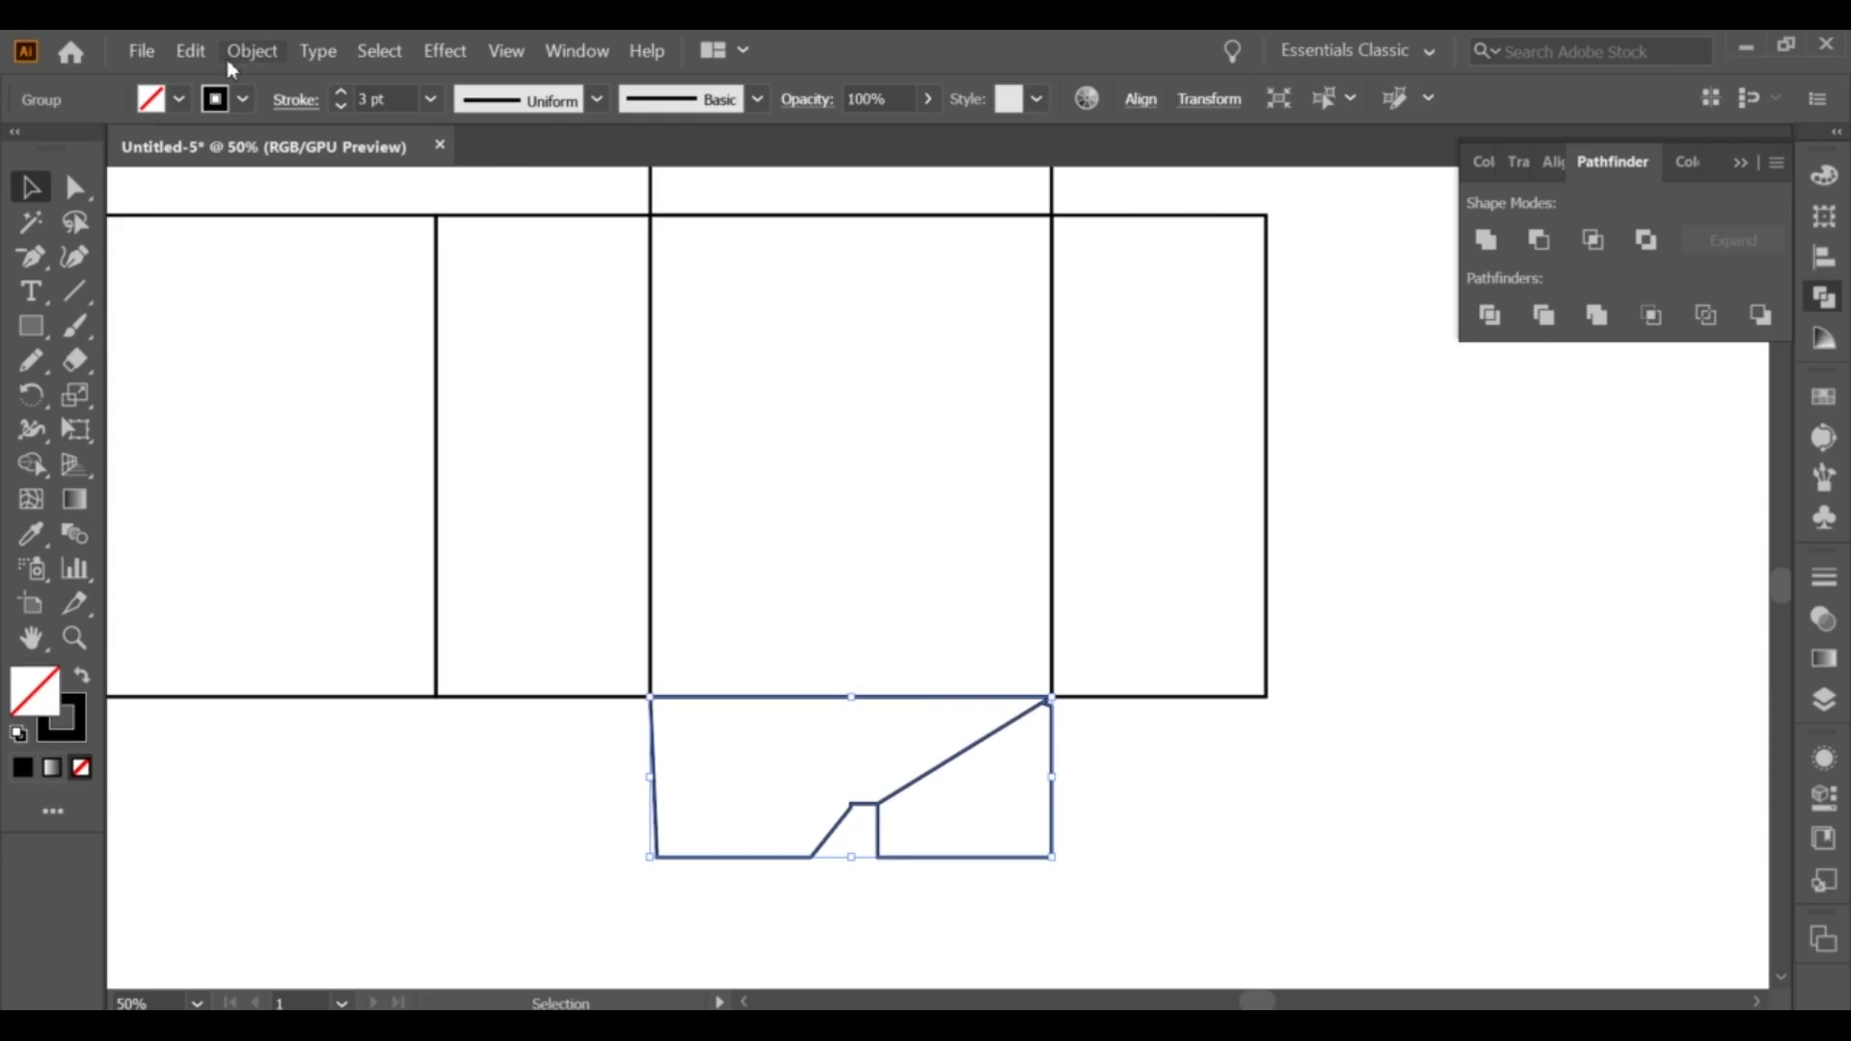
Copy the grouped flap, paste in place, and move the copy beneath the left panel.
{"action": "left_click", "coordinate": [209, 58]}
{"action": "left_click", "coordinate": [222, 164]}
{"action": "left_click", "coordinate": [186, 50]}
{"action": "left_click", "coordinate": [281, 269]}
{"action": "left_click_drag", "start_coordinate": [1355, 769], "coordinate": [725, 729]}
{"action": "left_click", "coordinate": [1027, 757]}
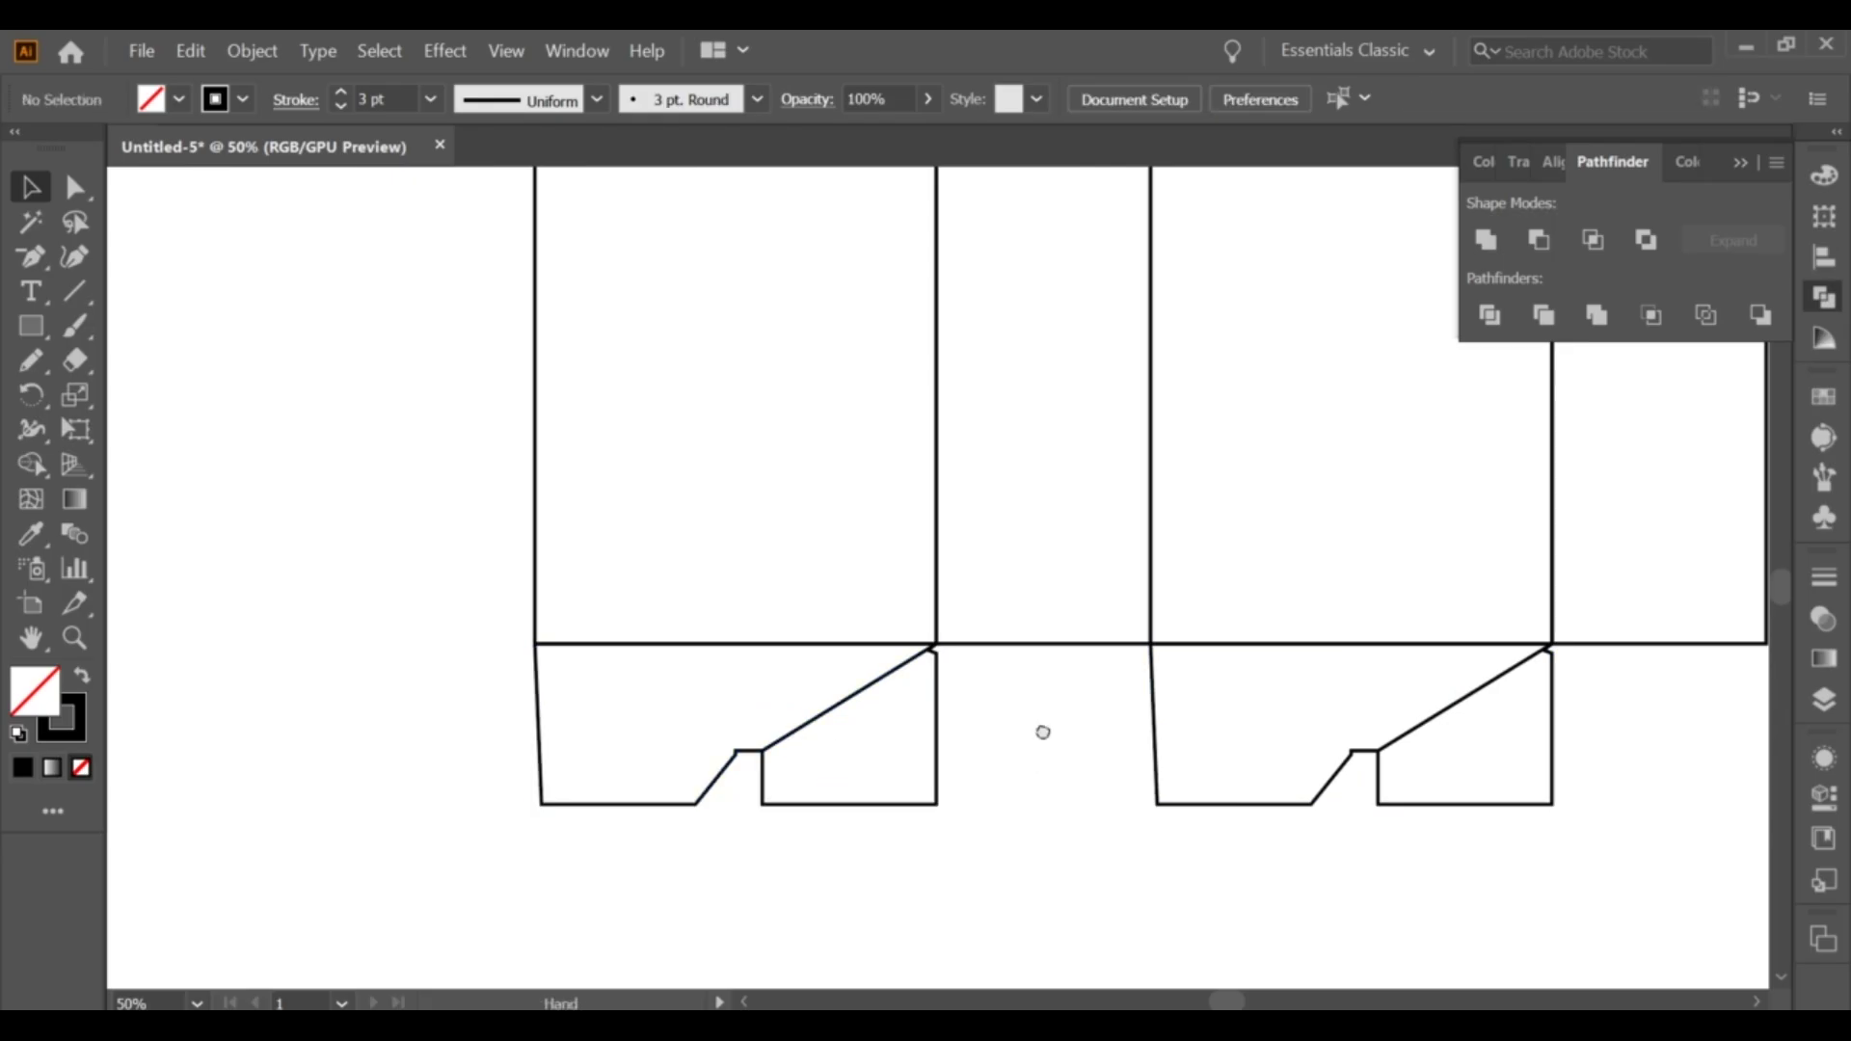
{"action": "left_click_drag", "start_coordinate": [1042, 732], "coordinate": [972, 682]}
{"action": "scroll", "coordinate": [970, 680], "scroll_direction": "up", "scroll_amount": 1}
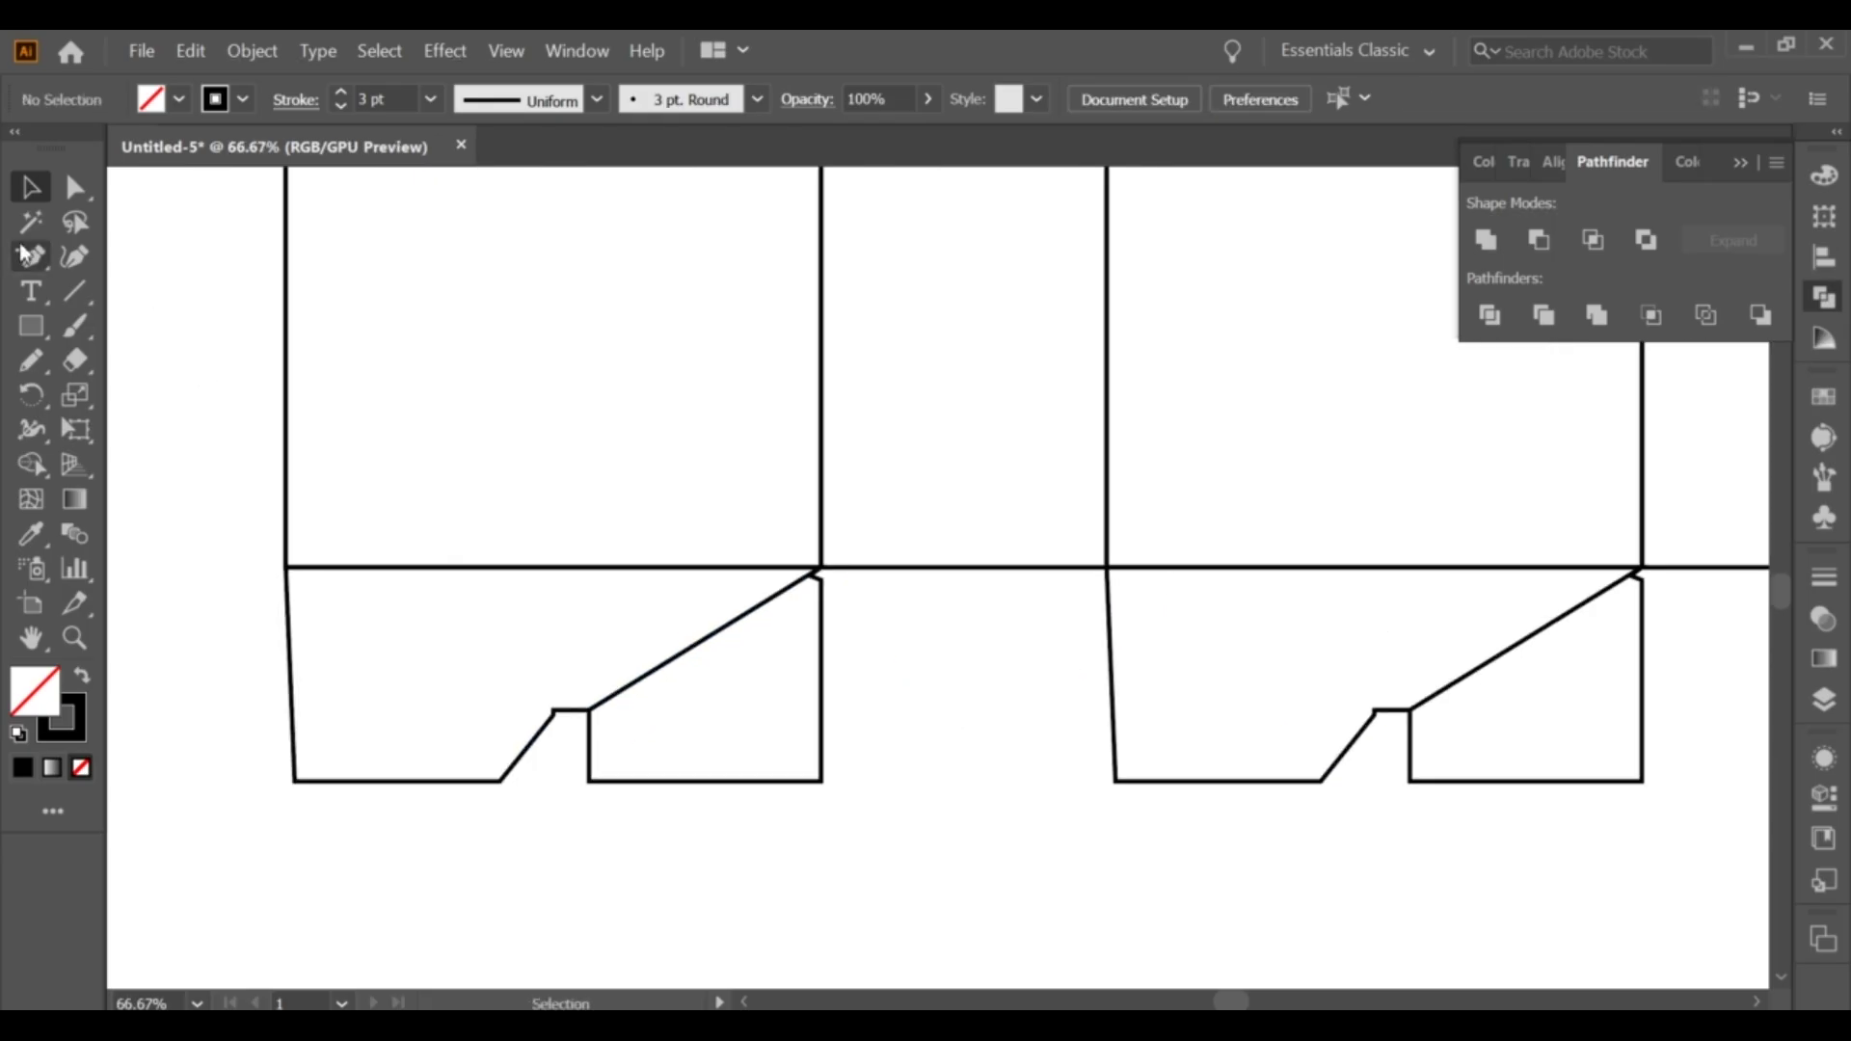
Draw a rectangle below the middle panel and resize it out to the right flap's edge.
{"action": "left_click", "coordinate": [31, 326]}
{"action": "left_click_drag", "start_coordinate": [819, 564], "coordinate": [1104, 784]}
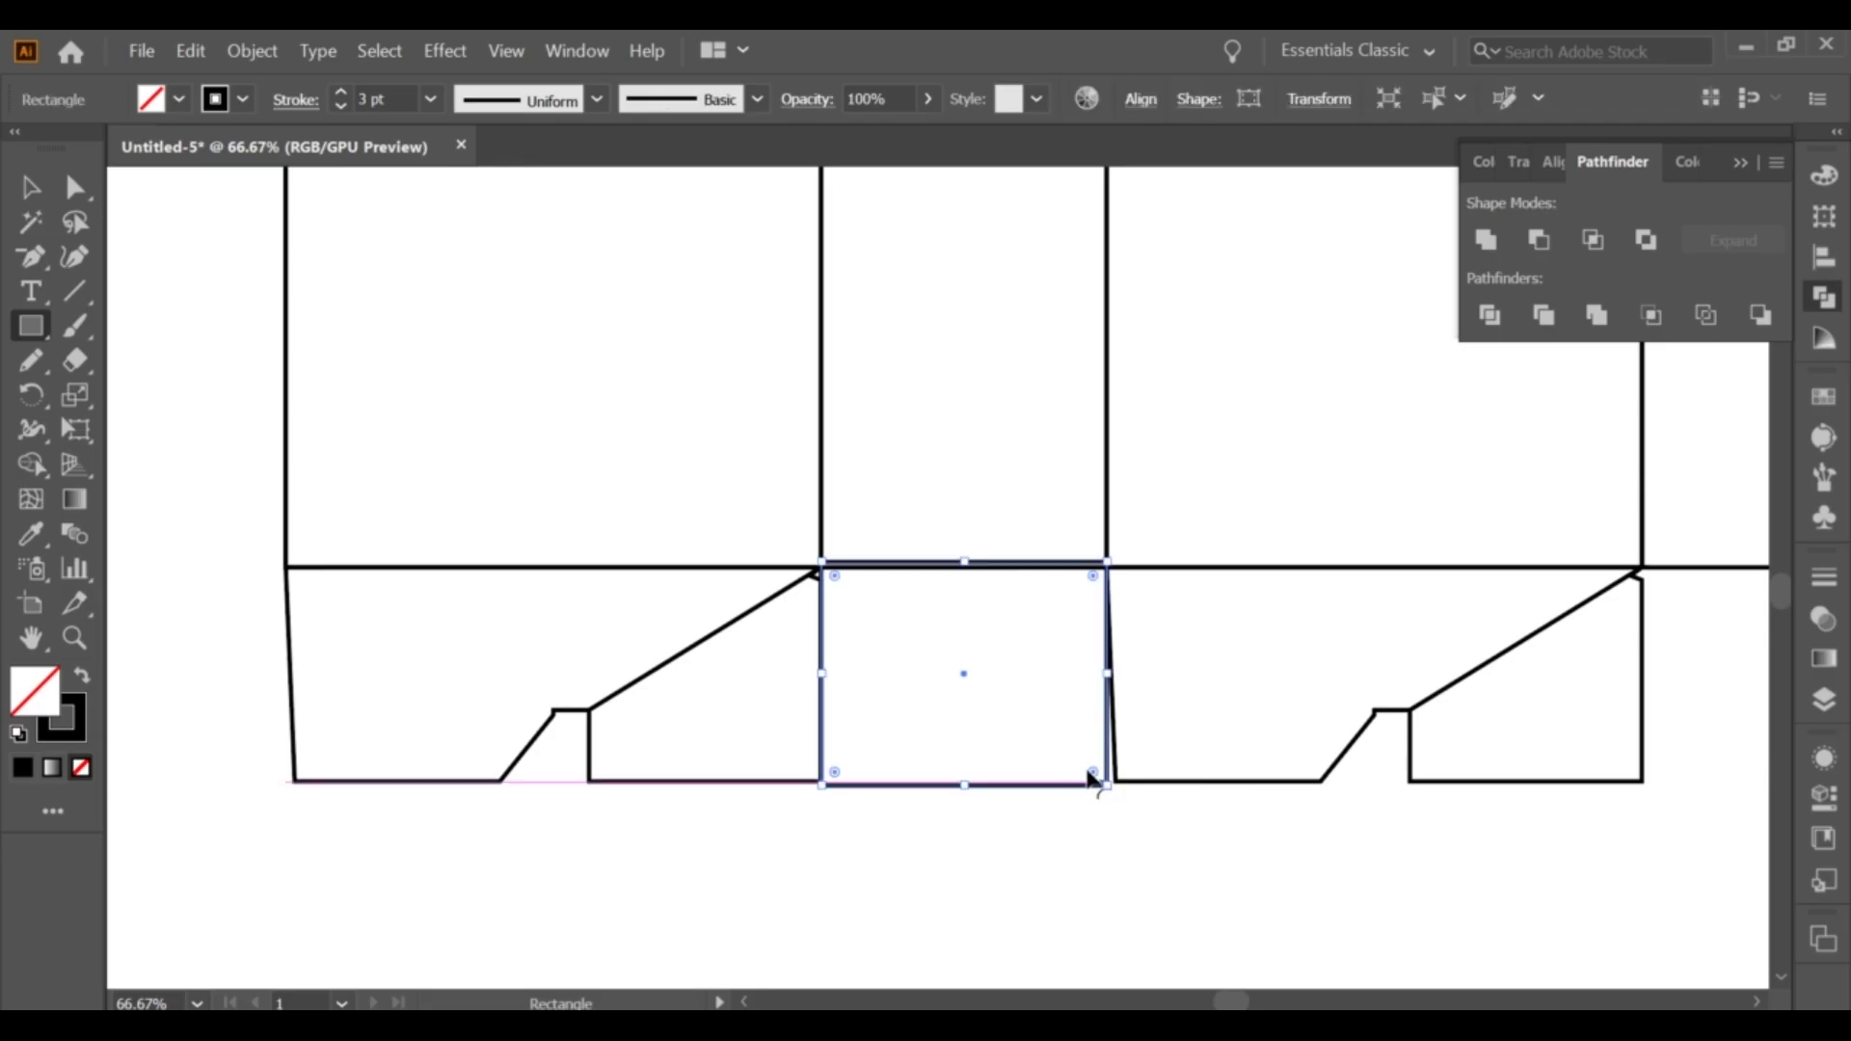
{"action": "key", "text": "v"}
{"action": "key", "text": "ctrl+plus"}
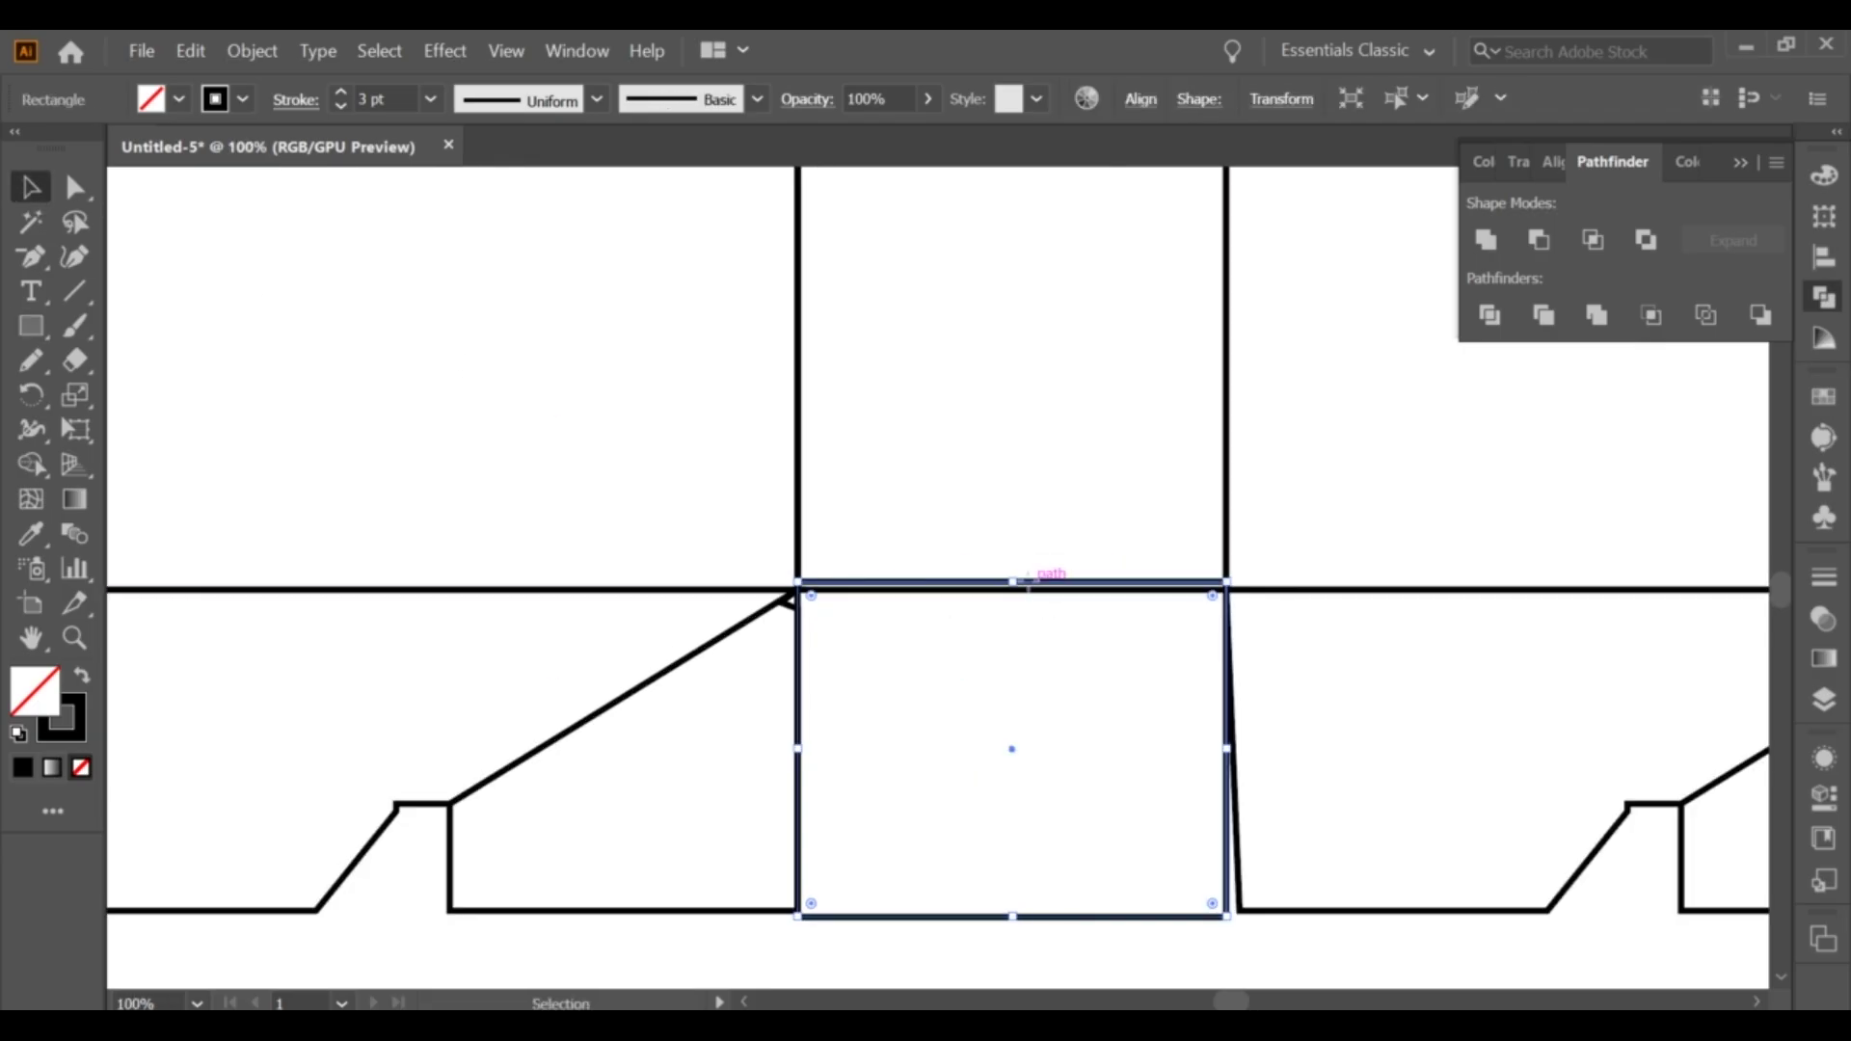
{"action": "left_click", "coordinate": [987, 494]}
{"action": "scroll", "coordinate": [989, 513], "scroll_direction": "down", "scroll_amount": 2, "text": "alt"}
{"action": "mouse_move", "coordinate": [1033, 682]}
{"action": "left_mouse_down"}
{"action": "mouse_move", "coordinate": [756, 694]}
{"action": "mouse_move", "coordinate": [1066, 734]}
{"action": "mouse_move", "coordinate": [1036, 672]}
{"action": "left_mouse_up"}
{"action": "left_click_drag", "start_coordinate": [1147, 622], "coordinate": [1233, 627]}
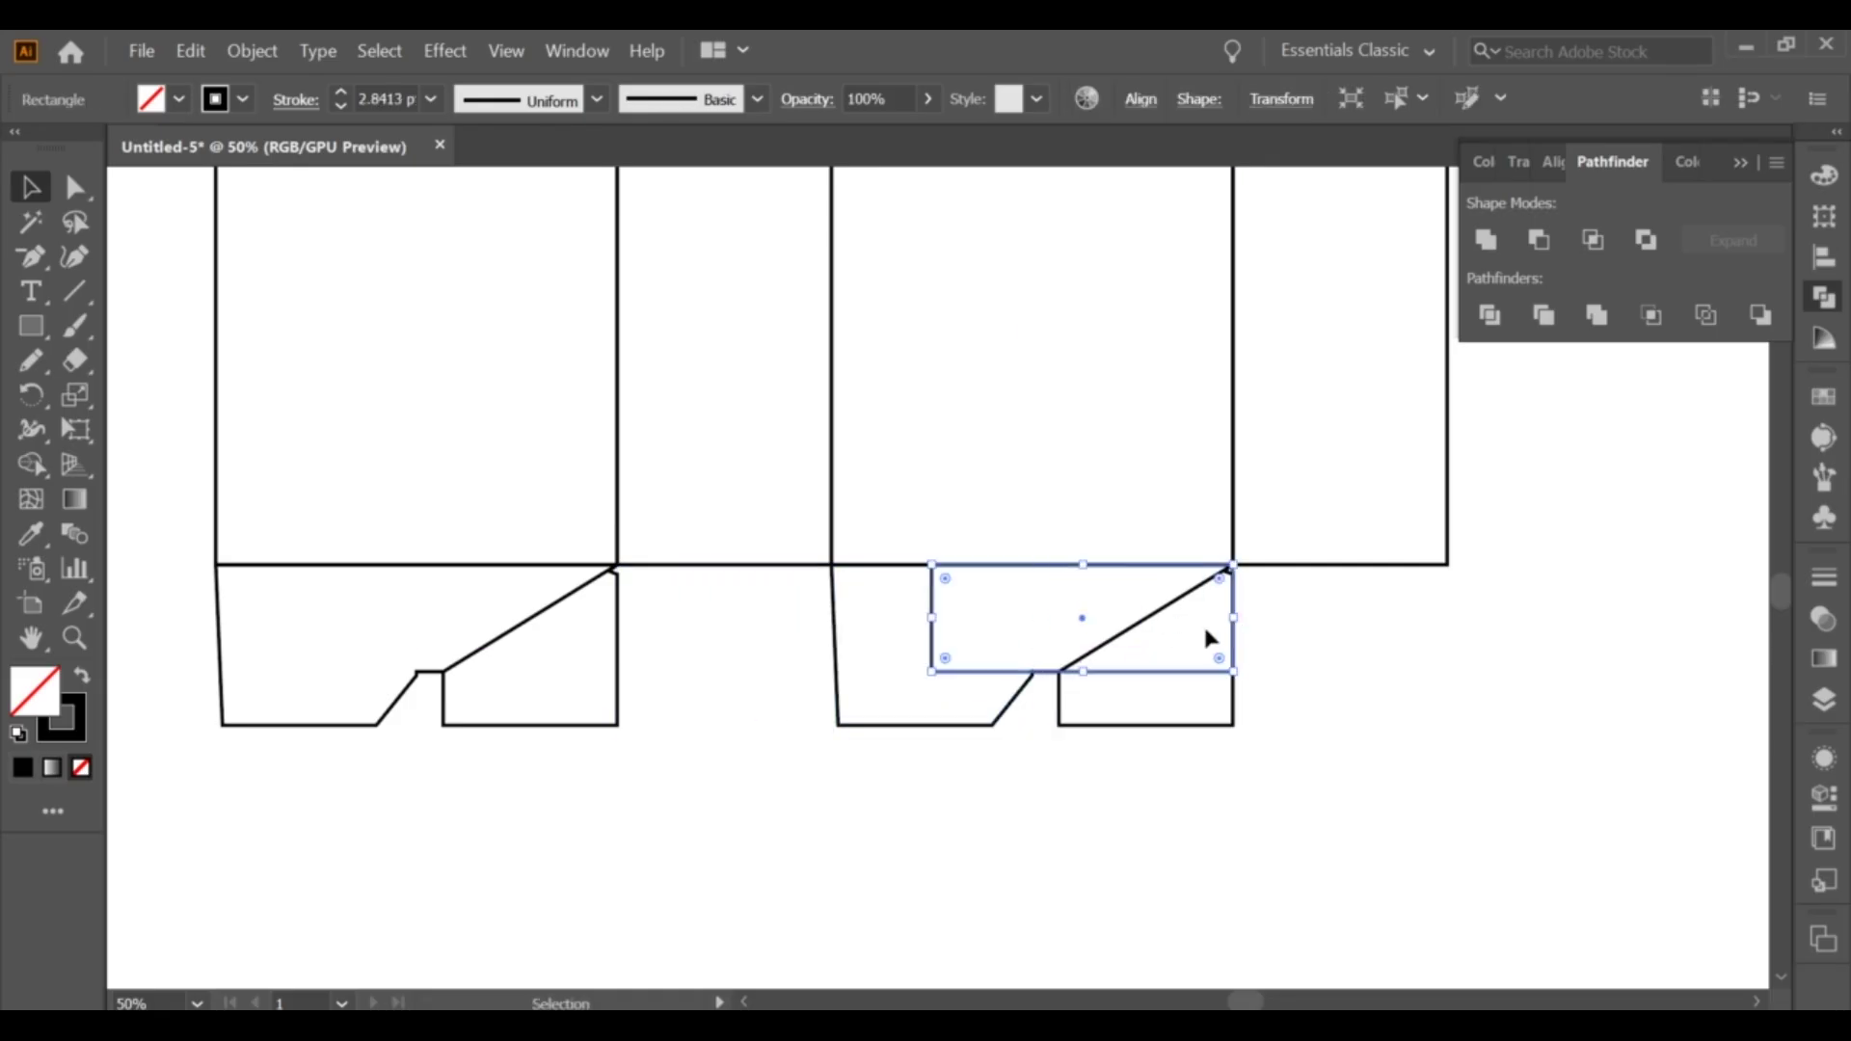
{"action": "scroll", "coordinate": [1194, 627], "scroll_direction": "up", "scroll_amount": 1}
{"action": "scroll", "coordinate": [1194, 627], "scroll_direction": "up", "scroll_amount": 1}
Drag the rectangle's bottom-right anchor onto the diagonal's lower end to angle one edge.
{"action": "key", "text": "a"}
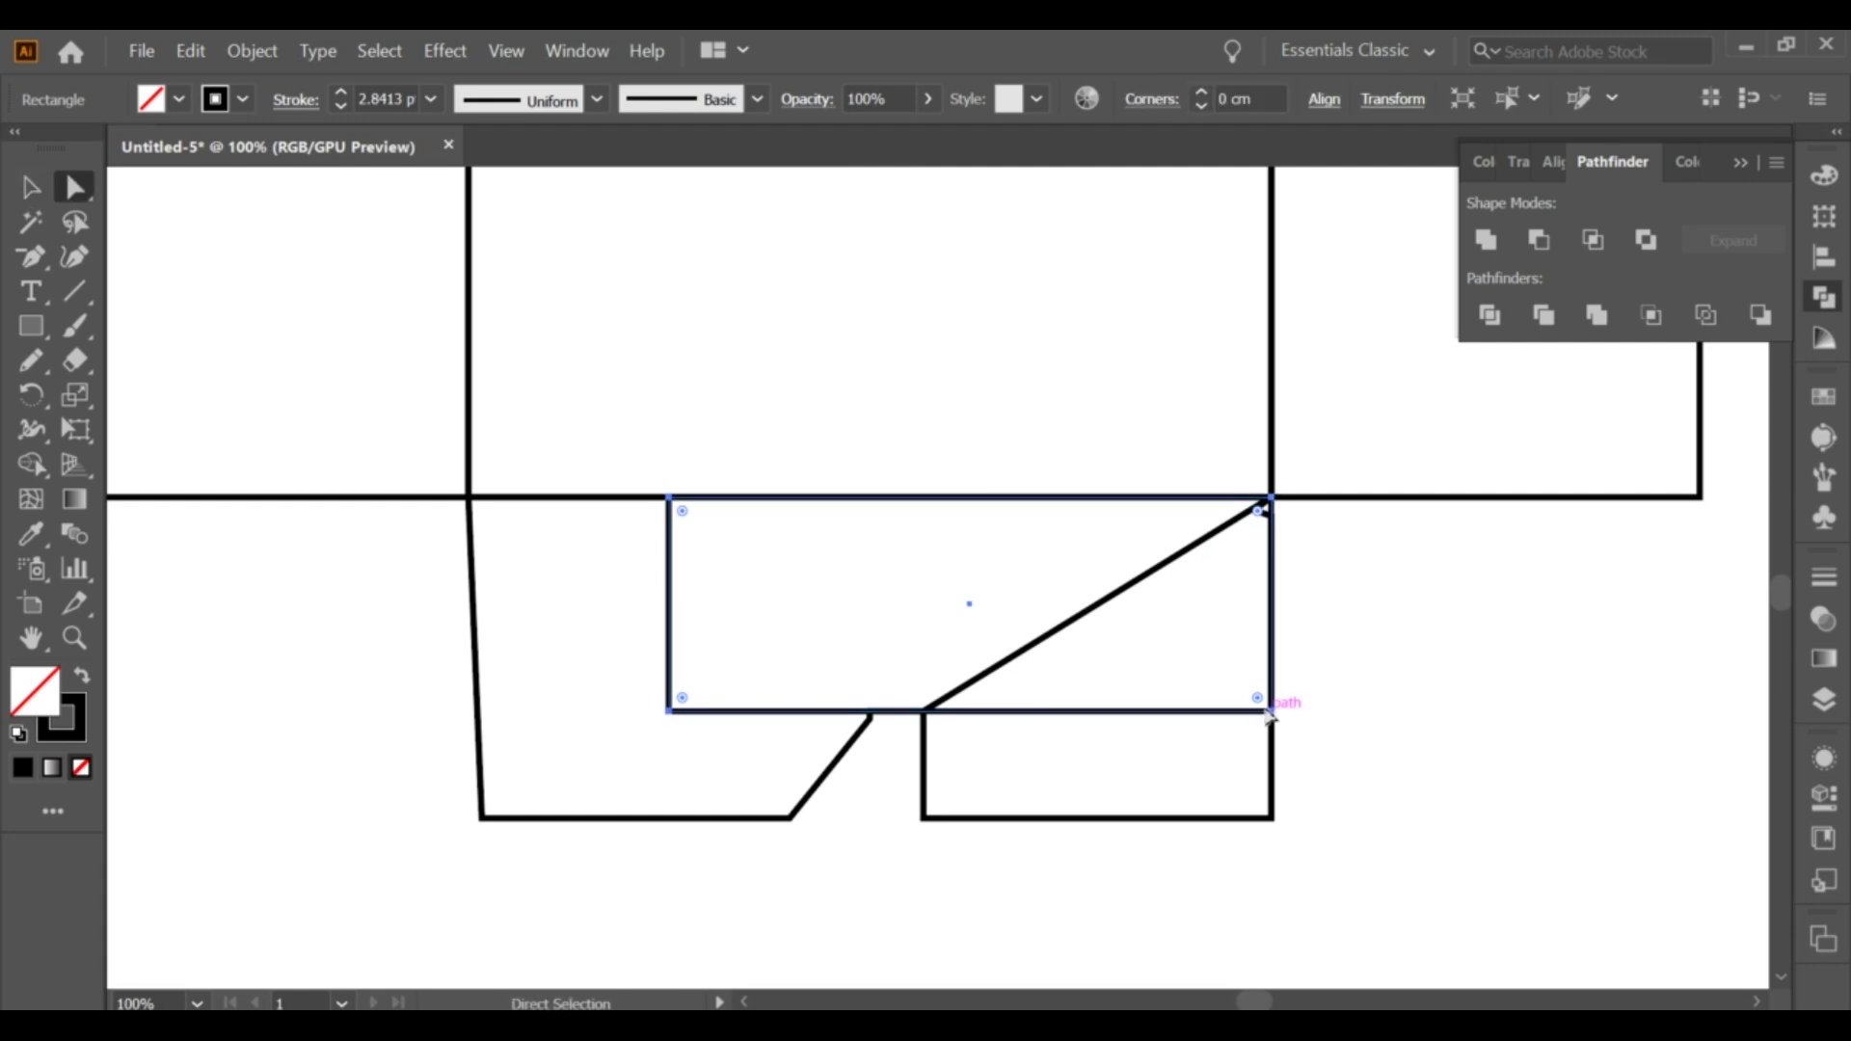
{"action": "left_click_drag", "start_coordinate": [1269, 712], "coordinate": [927, 712]}
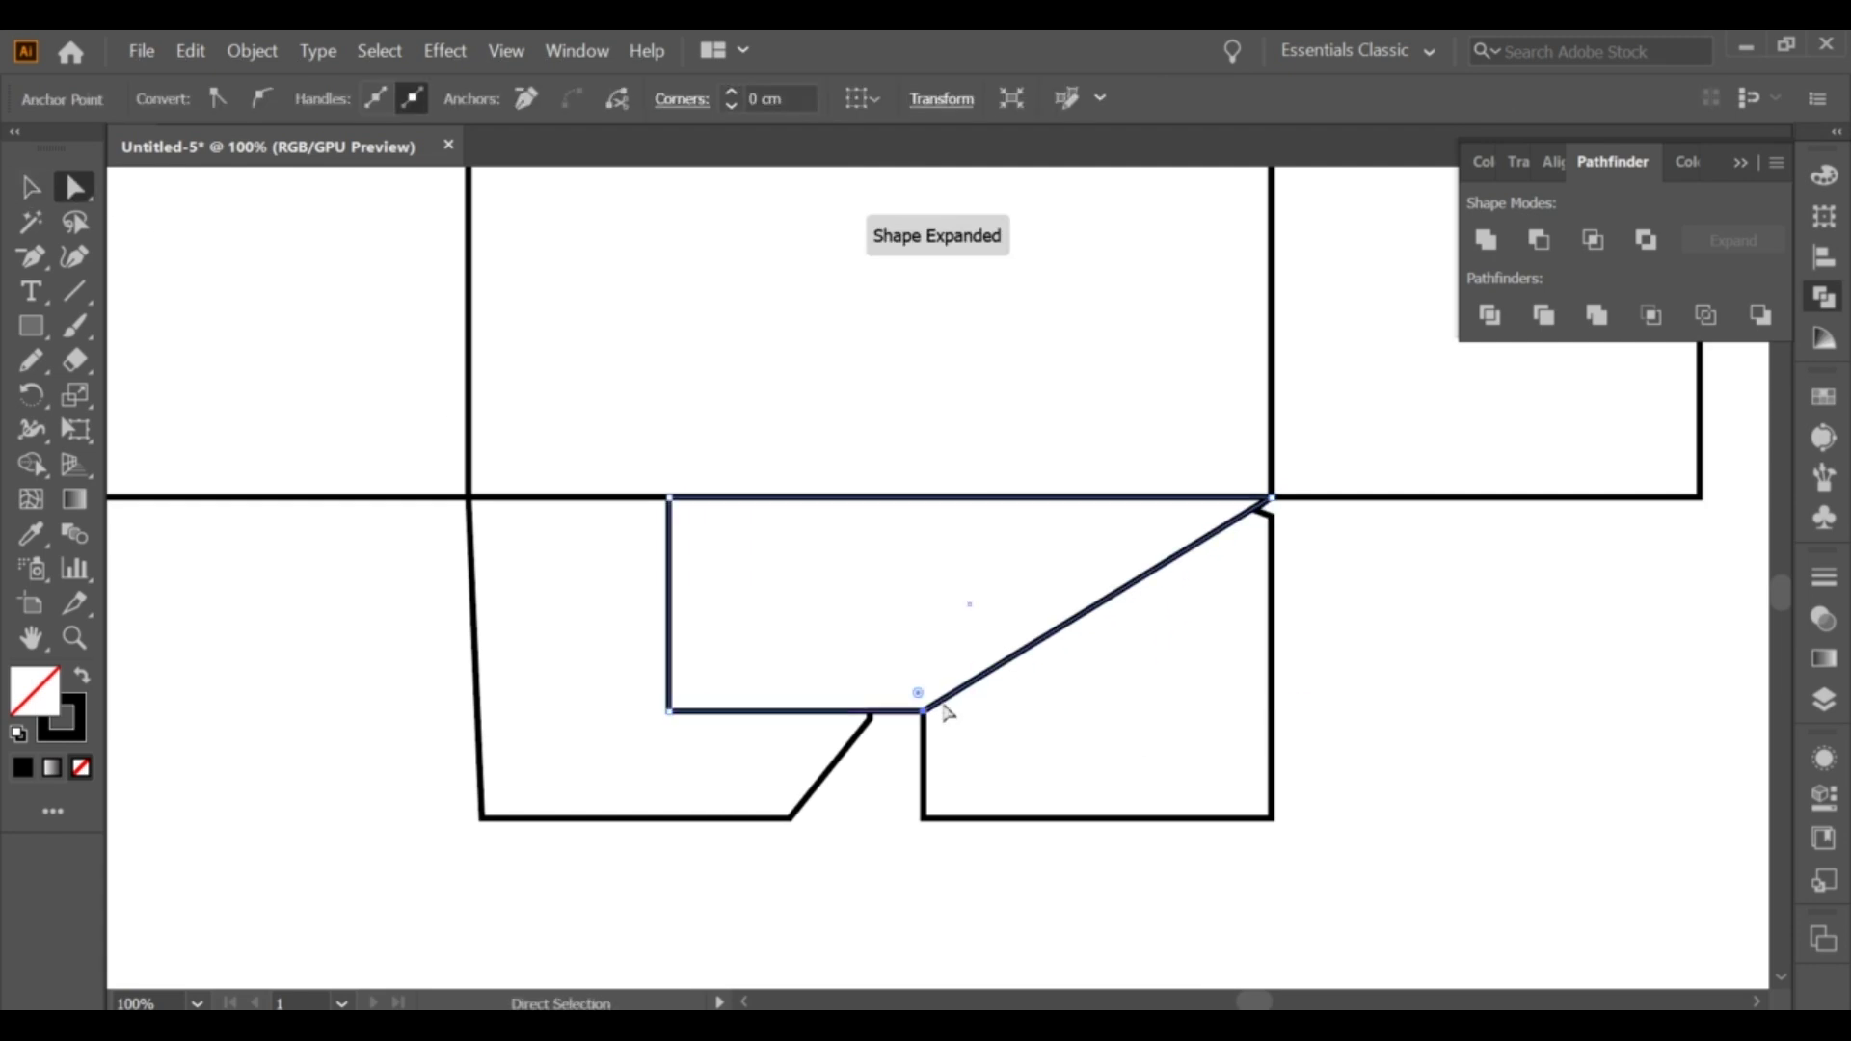
{"action": "left_click", "coordinate": [1405, 682]}
{"action": "scroll", "coordinate": [1405, 682], "scroll_direction": "down", "scroll_amount": 1}
{"action": "key", "text": "v"}
Move the angled shape under the narrow middle panel and narrow it to fit.
{"action": "mouse_move", "coordinate": [849, 649]}
{"action": "left_mouse_down"}
{"action": "mouse_move", "coordinate": [1085, 715]}
{"action": "mouse_move", "coordinate": [721, 714]}
{"action": "left_mouse_up"}
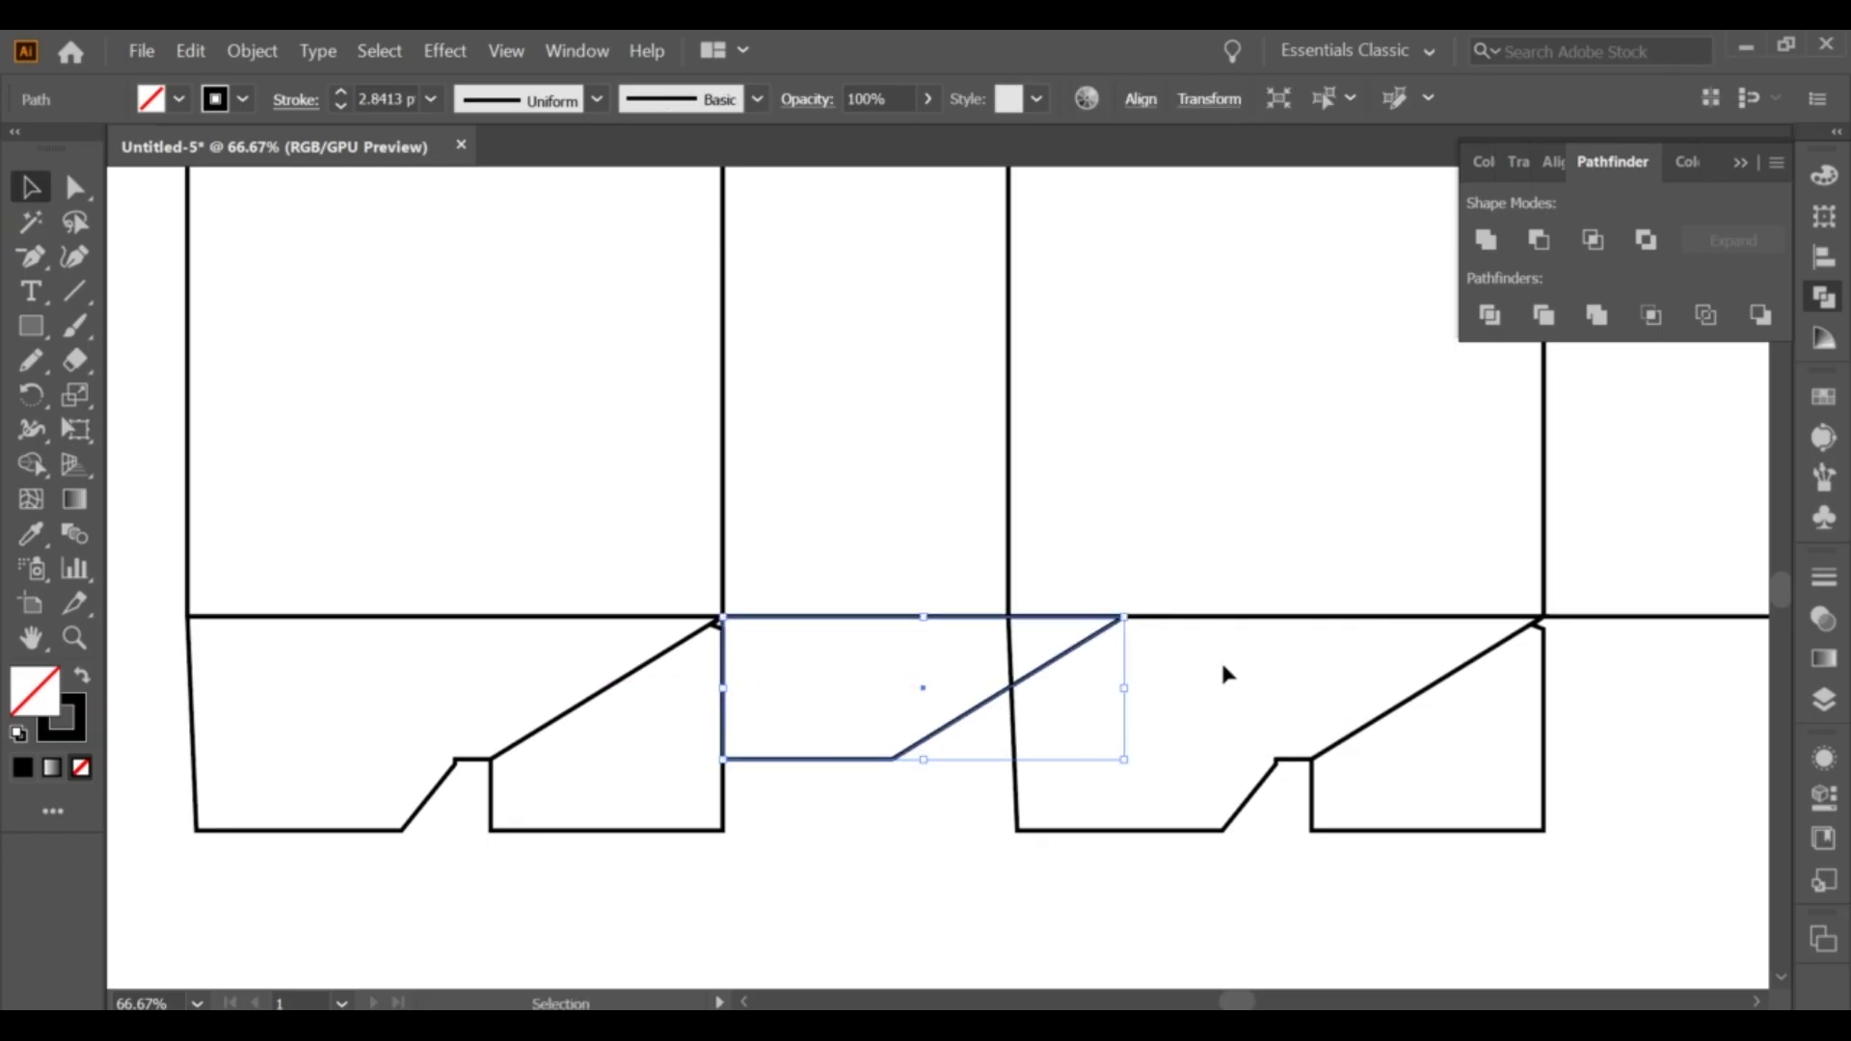
{"action": "left_click", "coordinate": [1114, 686]}
{"action": "left_click", "coordinate": [962, 716]}
{"action": "left_click_drag", "start_coordinate": [1124, 687], "coordinate": [1008, 691]}
{"action": "left_click", "coordinate": [929, 827]}
{"action": "left_click_drag", "start_coordinate": [928, 826], "coordinate": [925, 814]}
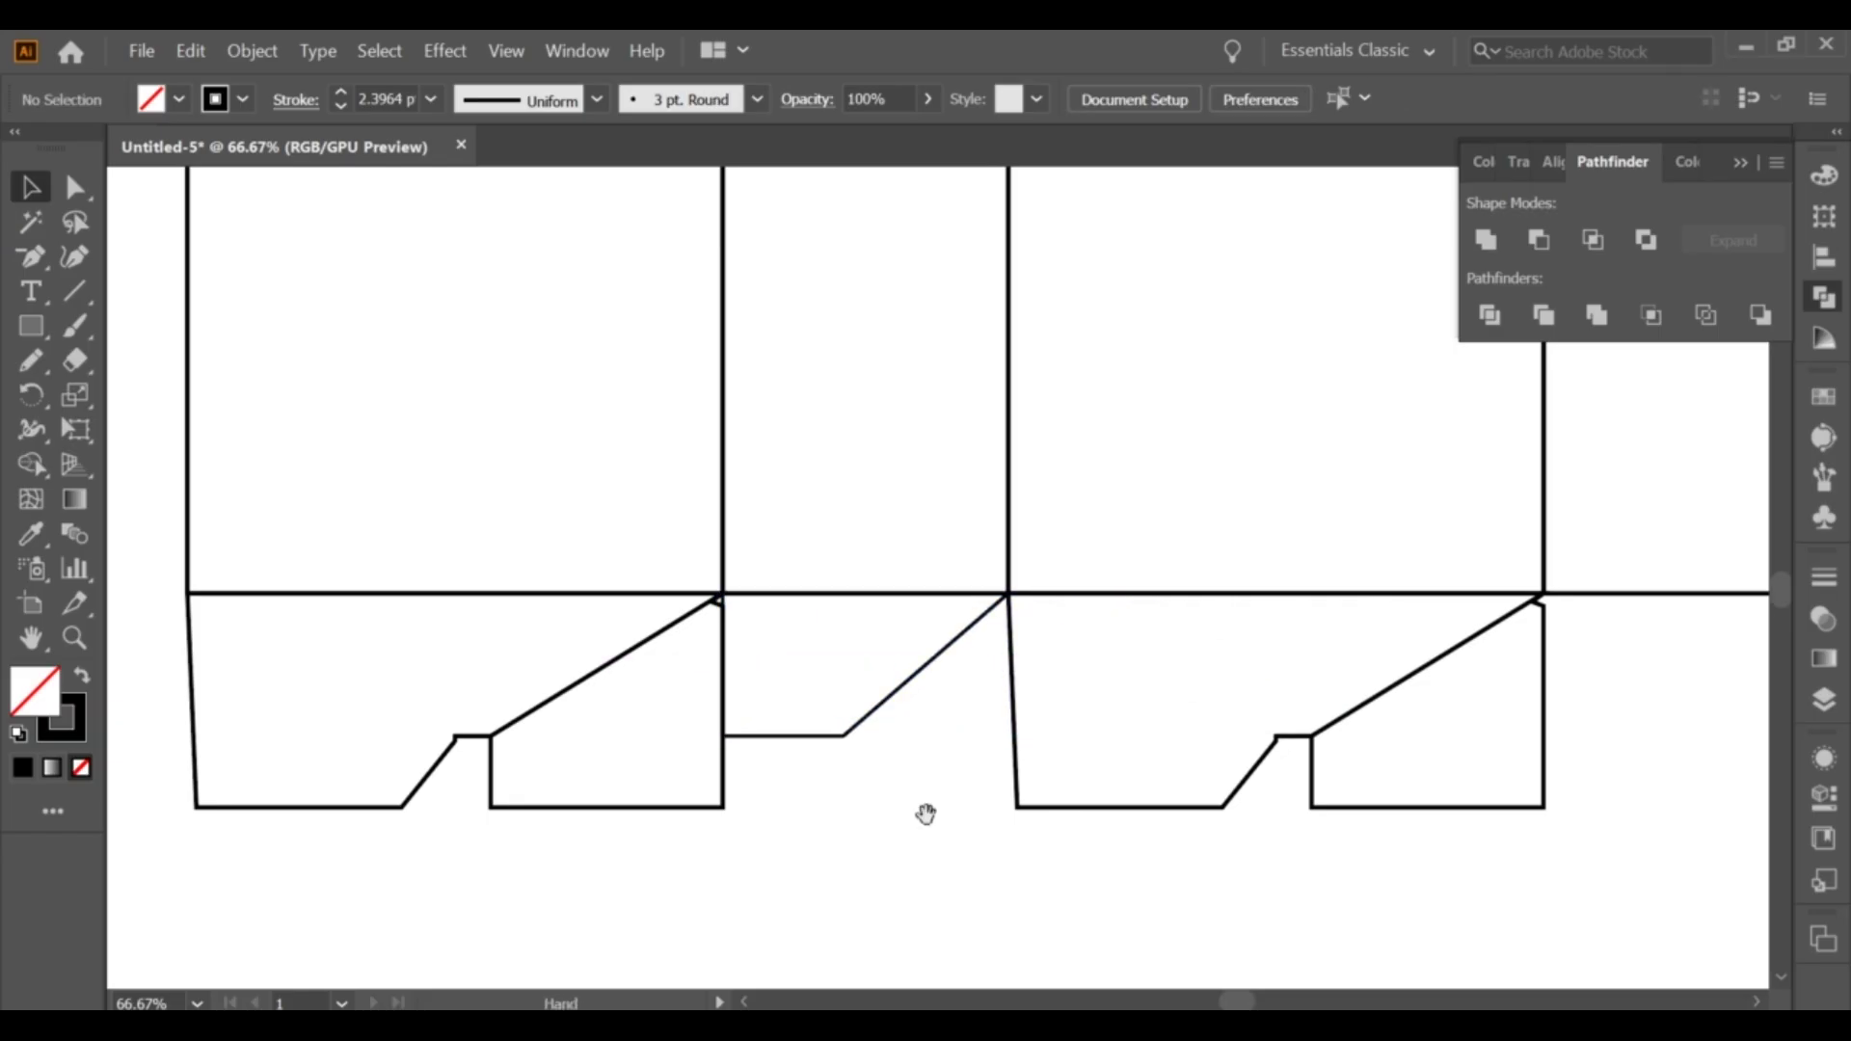
{"action": "scroll", "coordinate": [928, 810], "scroll_direction": "down", "scroll_amount": 1}
{"action": "scroll", "coordinate": [927, 810], "scroll_direction": "up", "scroll_amount": 1}
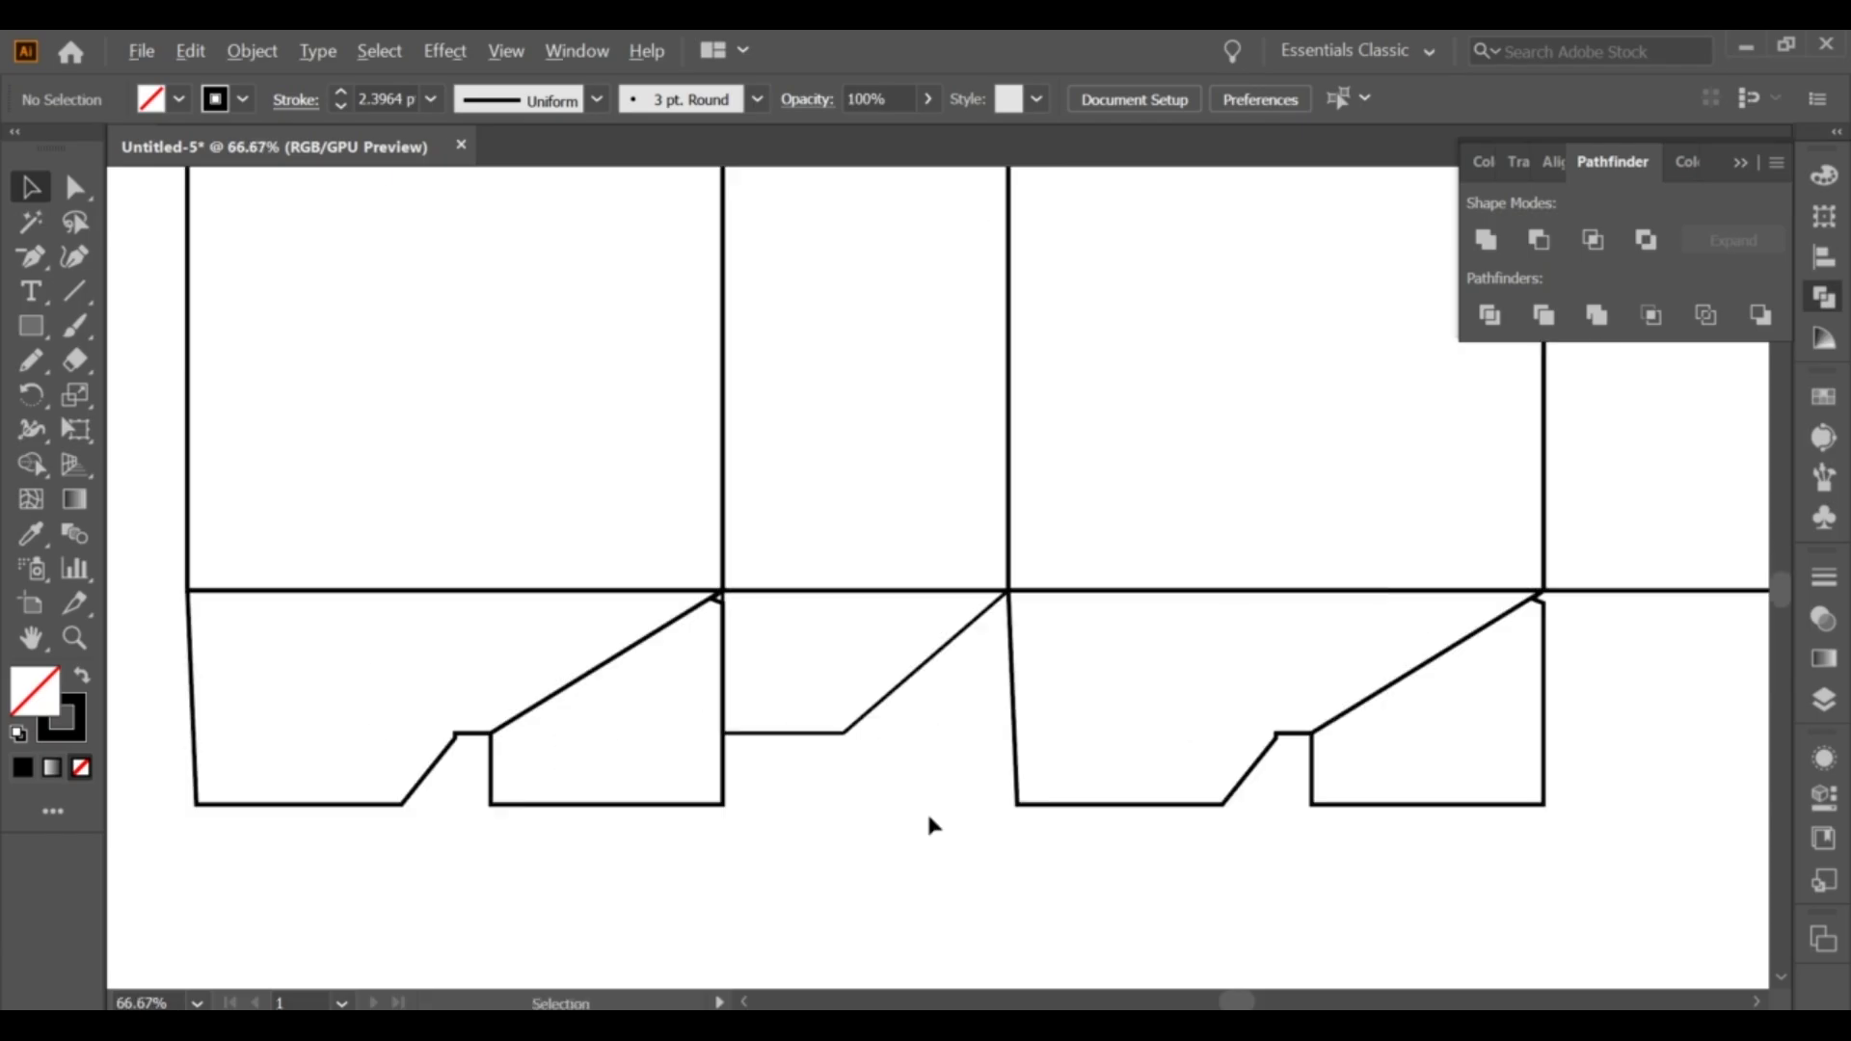
{"action": "scroll", "coordinate": [959, 645], "scroll_direction": "down", "scroll_amount": 2}
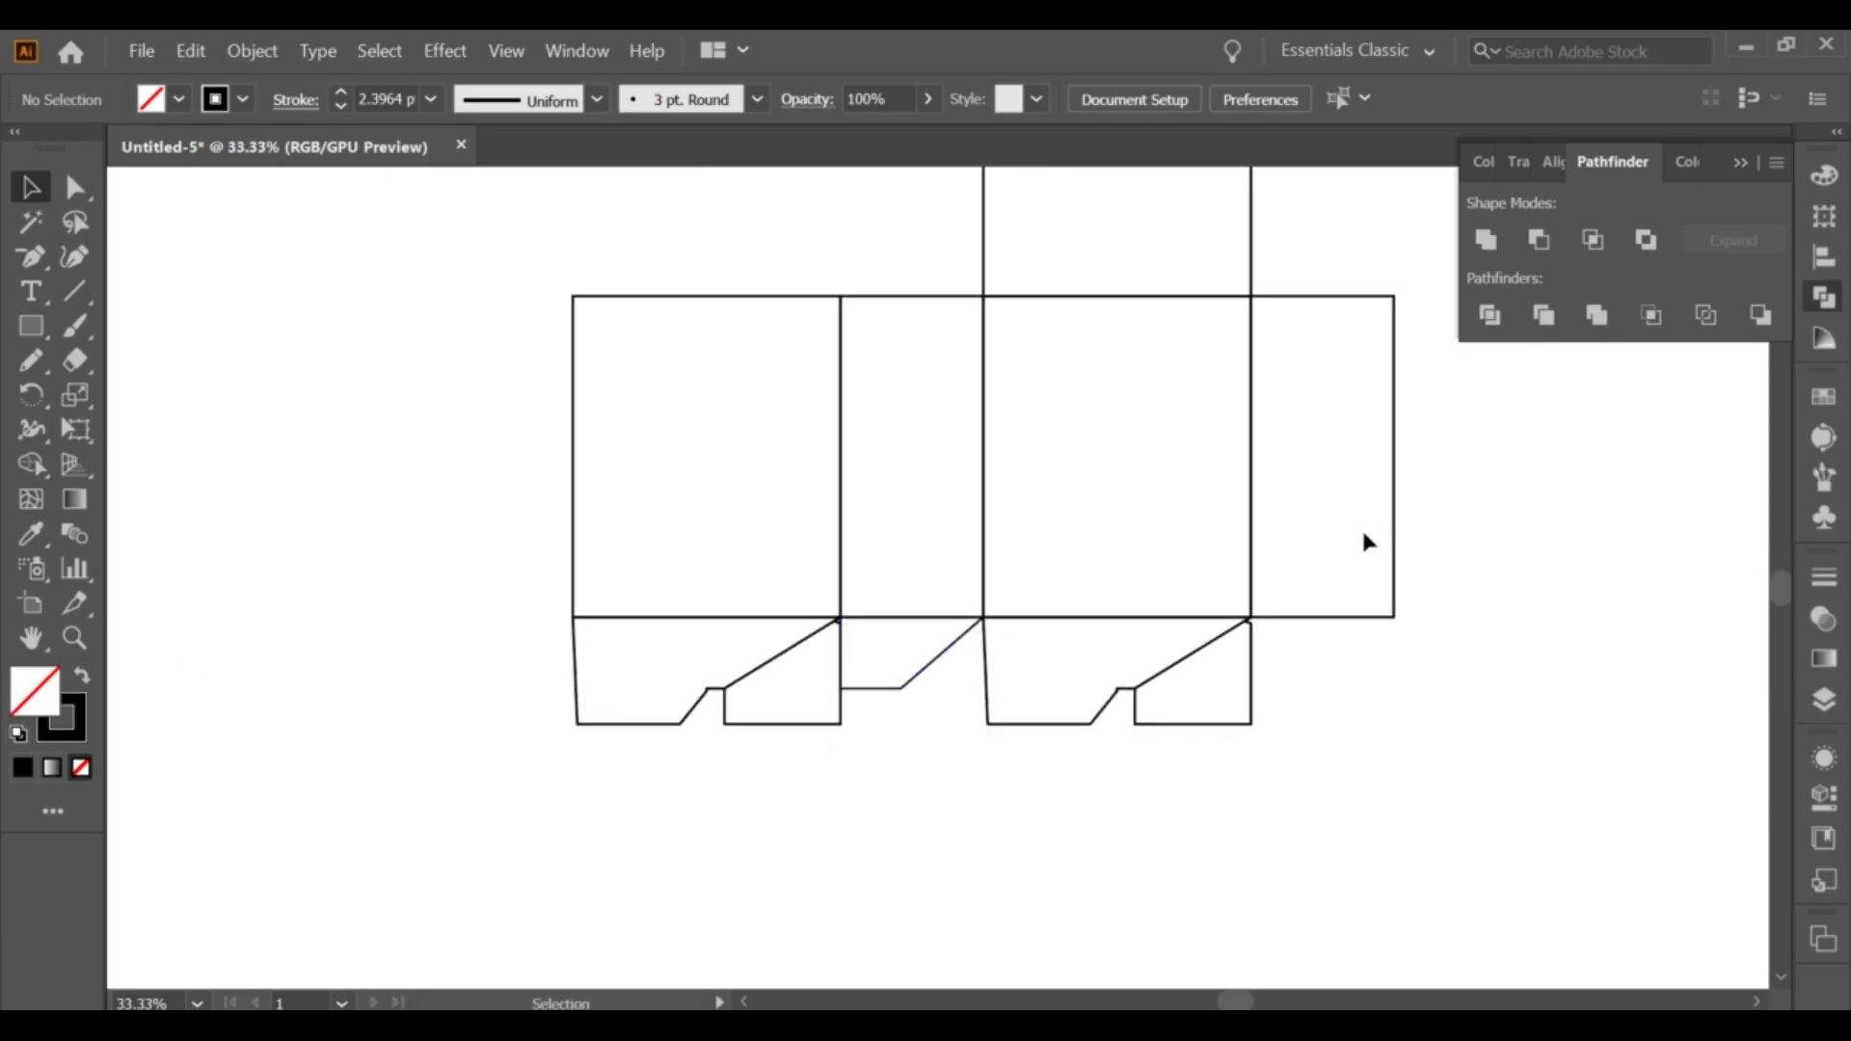
Inspect the middle panel's transform settings and the General preferences.
{"action": "left_click", "coordinate": [898, 691]}
{"action": "left_click", "coordinate": [924, 296]}
{"action": "left_click", "coordinate": [1275, 104]}
{"action": "left_click", "coordinate": [1351, 281]}
{"action": "left_click", "coordinate": [952, 771]}
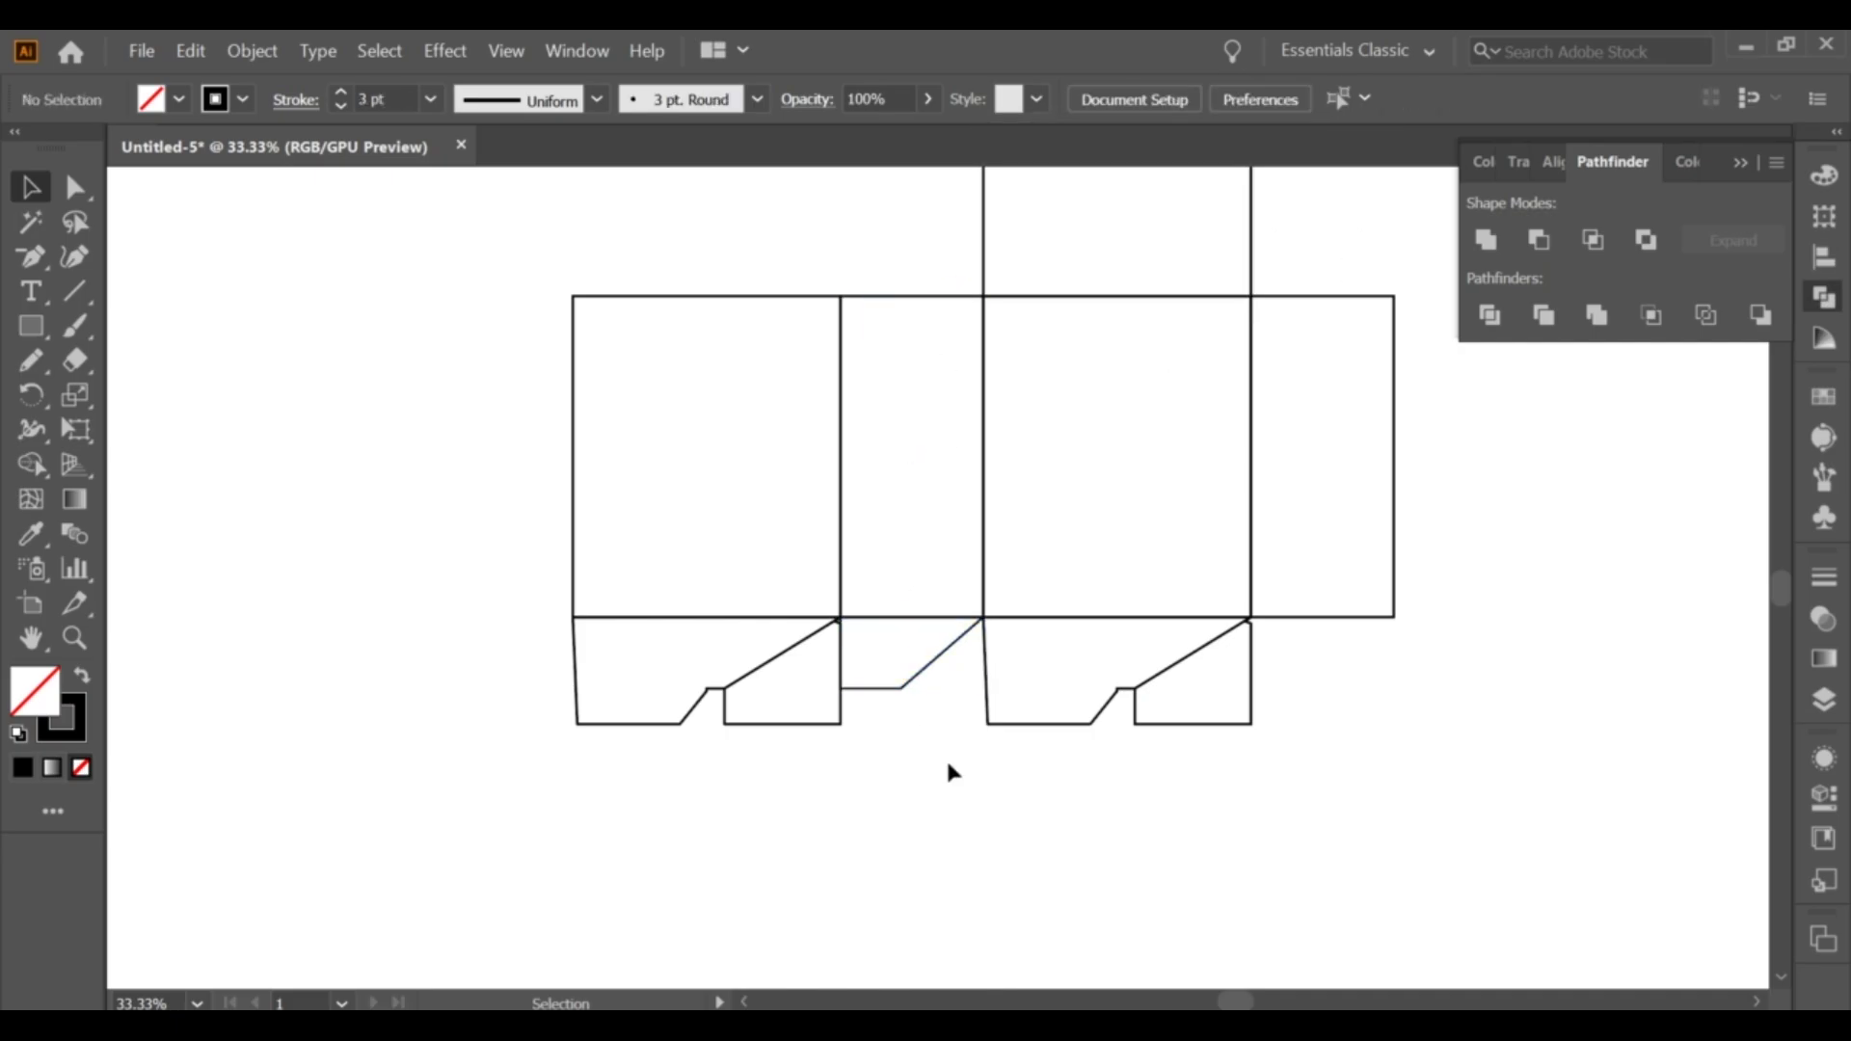
{"action": "left_click", "coordinate": [897, 691]}
{"action": "left_click", "coordinate": [1252, 231]}
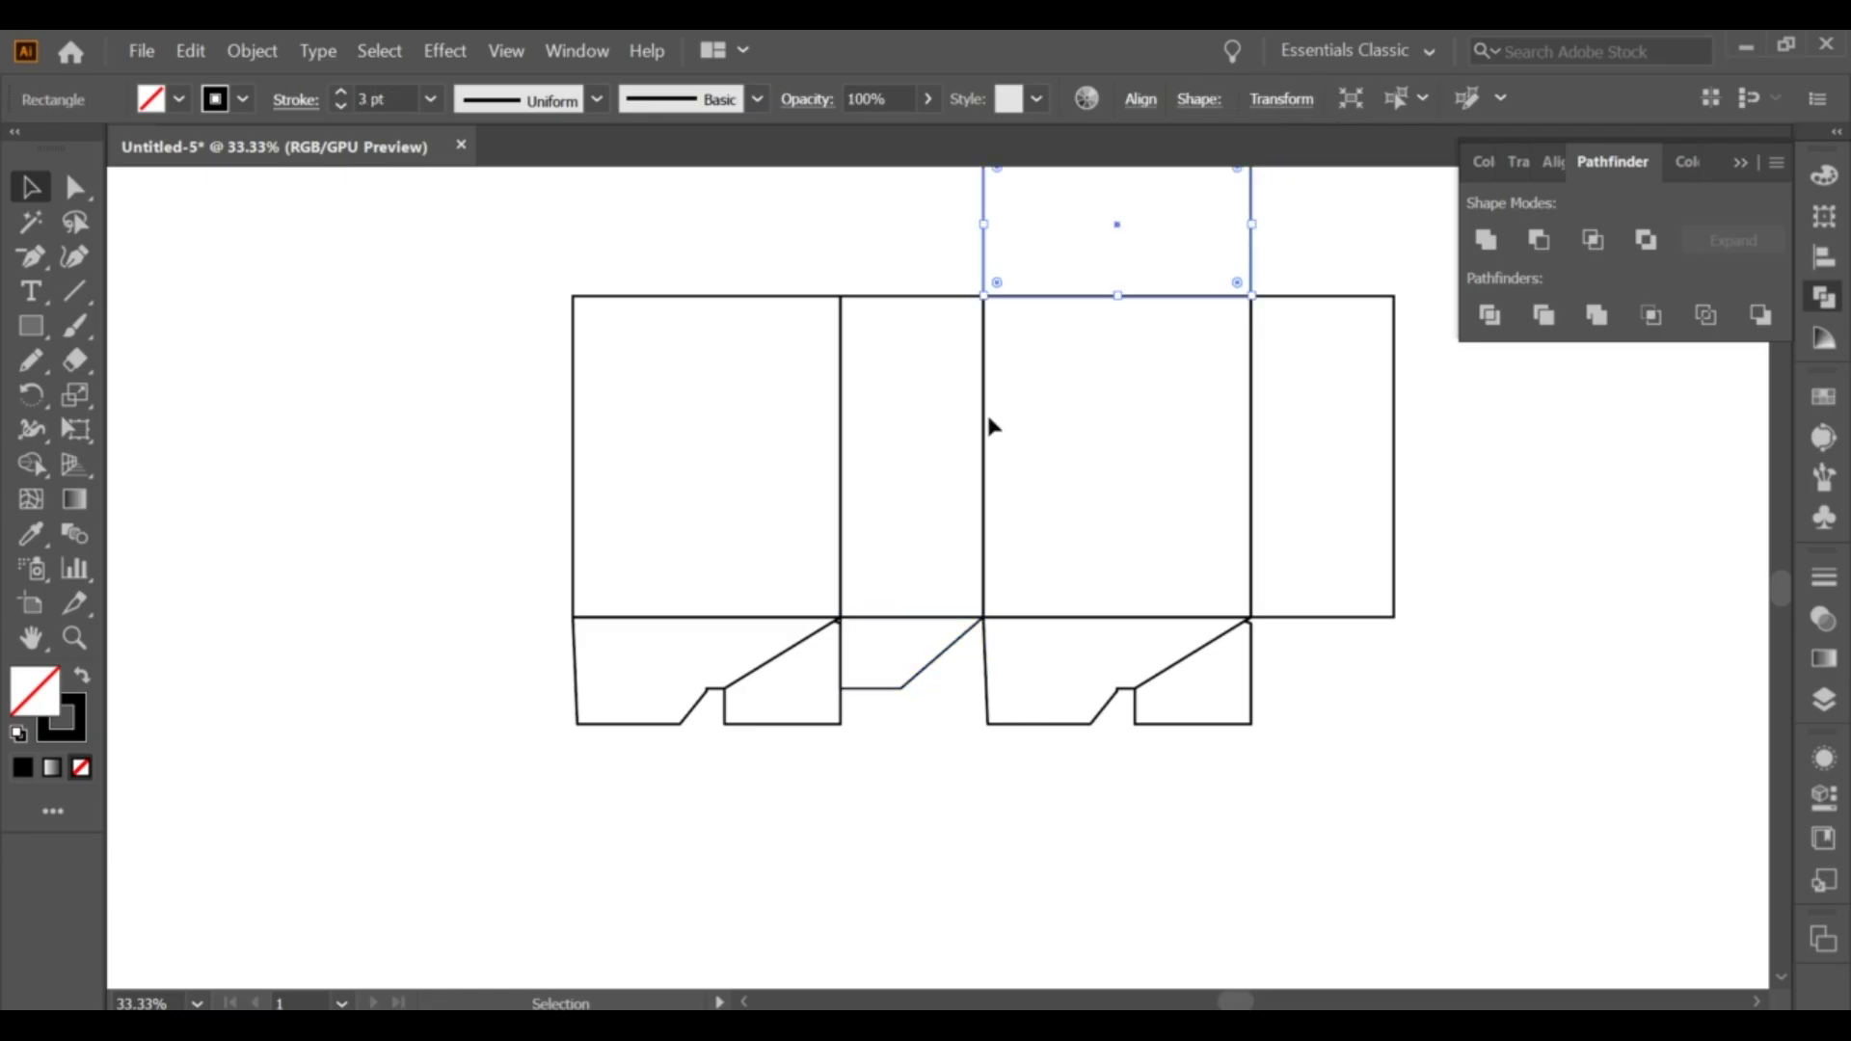
{"action": "left_click", "coordinate": [889, 768]}
{"action": "left_click", "coordinate": [1259, 98]}
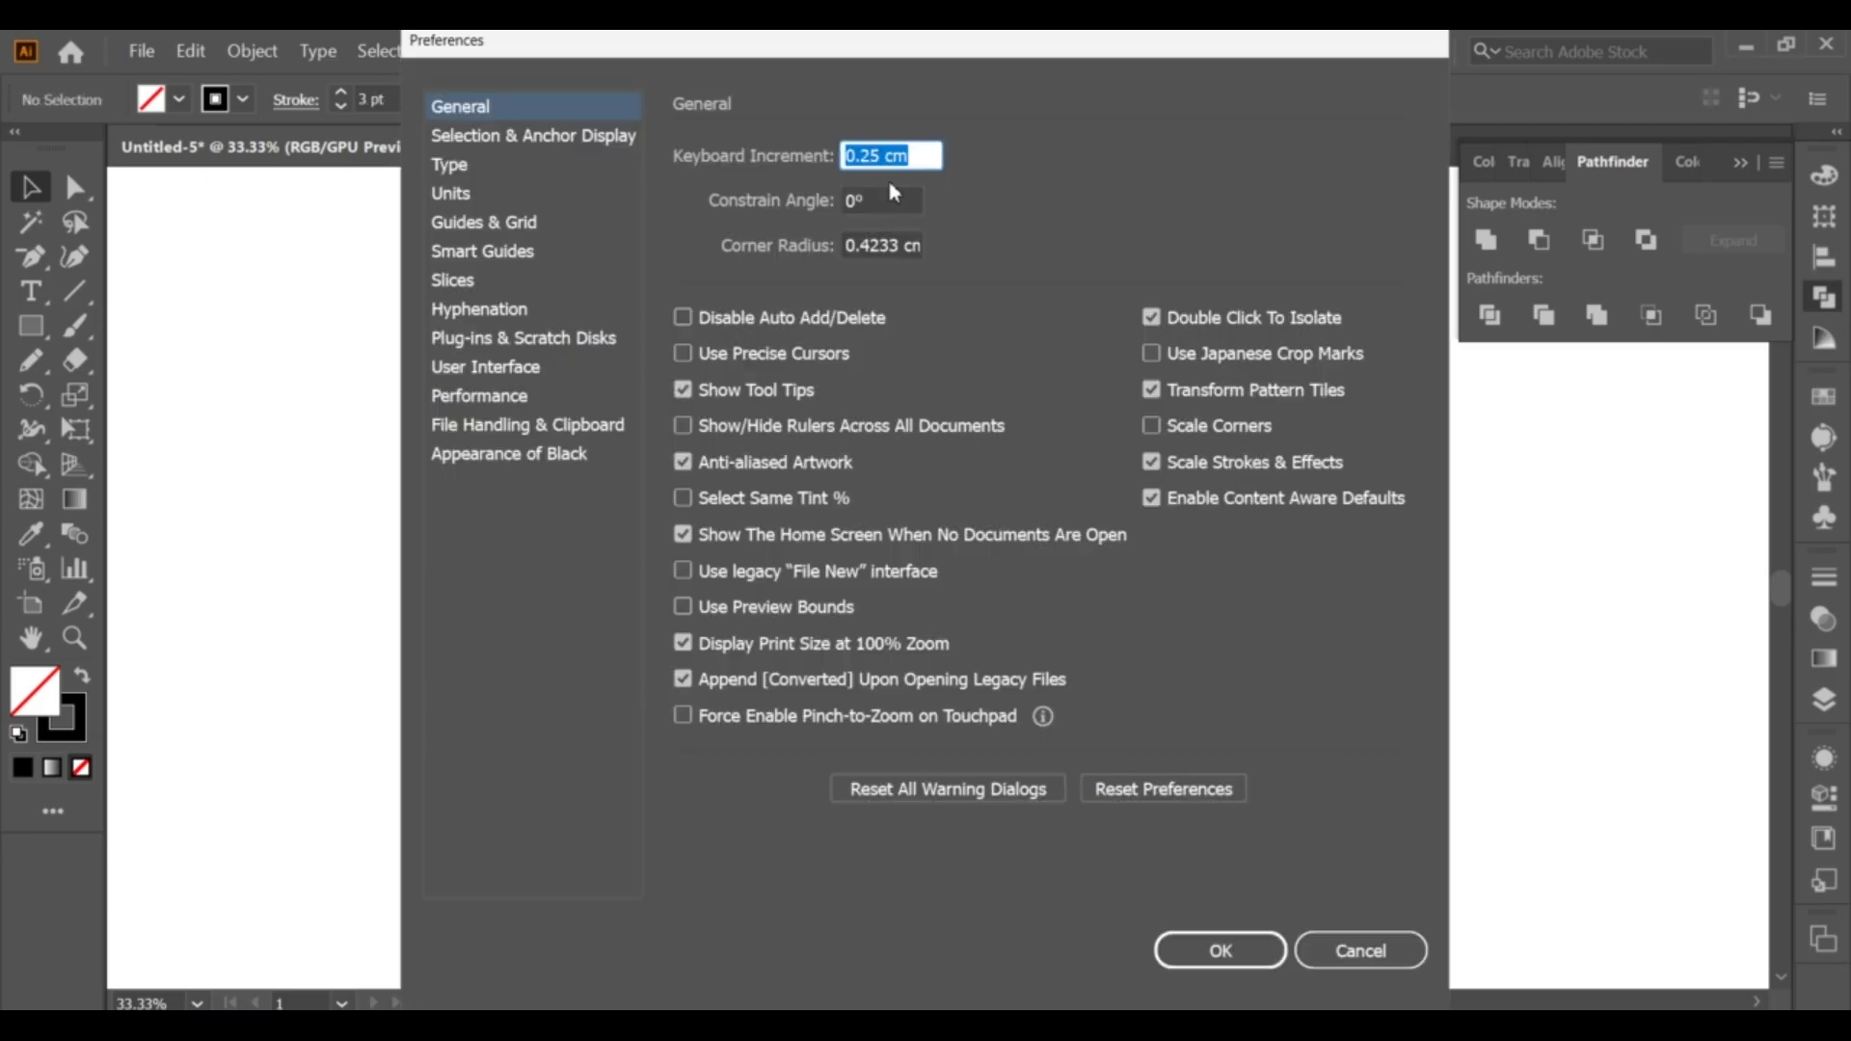
{"action": "left_click", "coordinate": [1167, 950]}
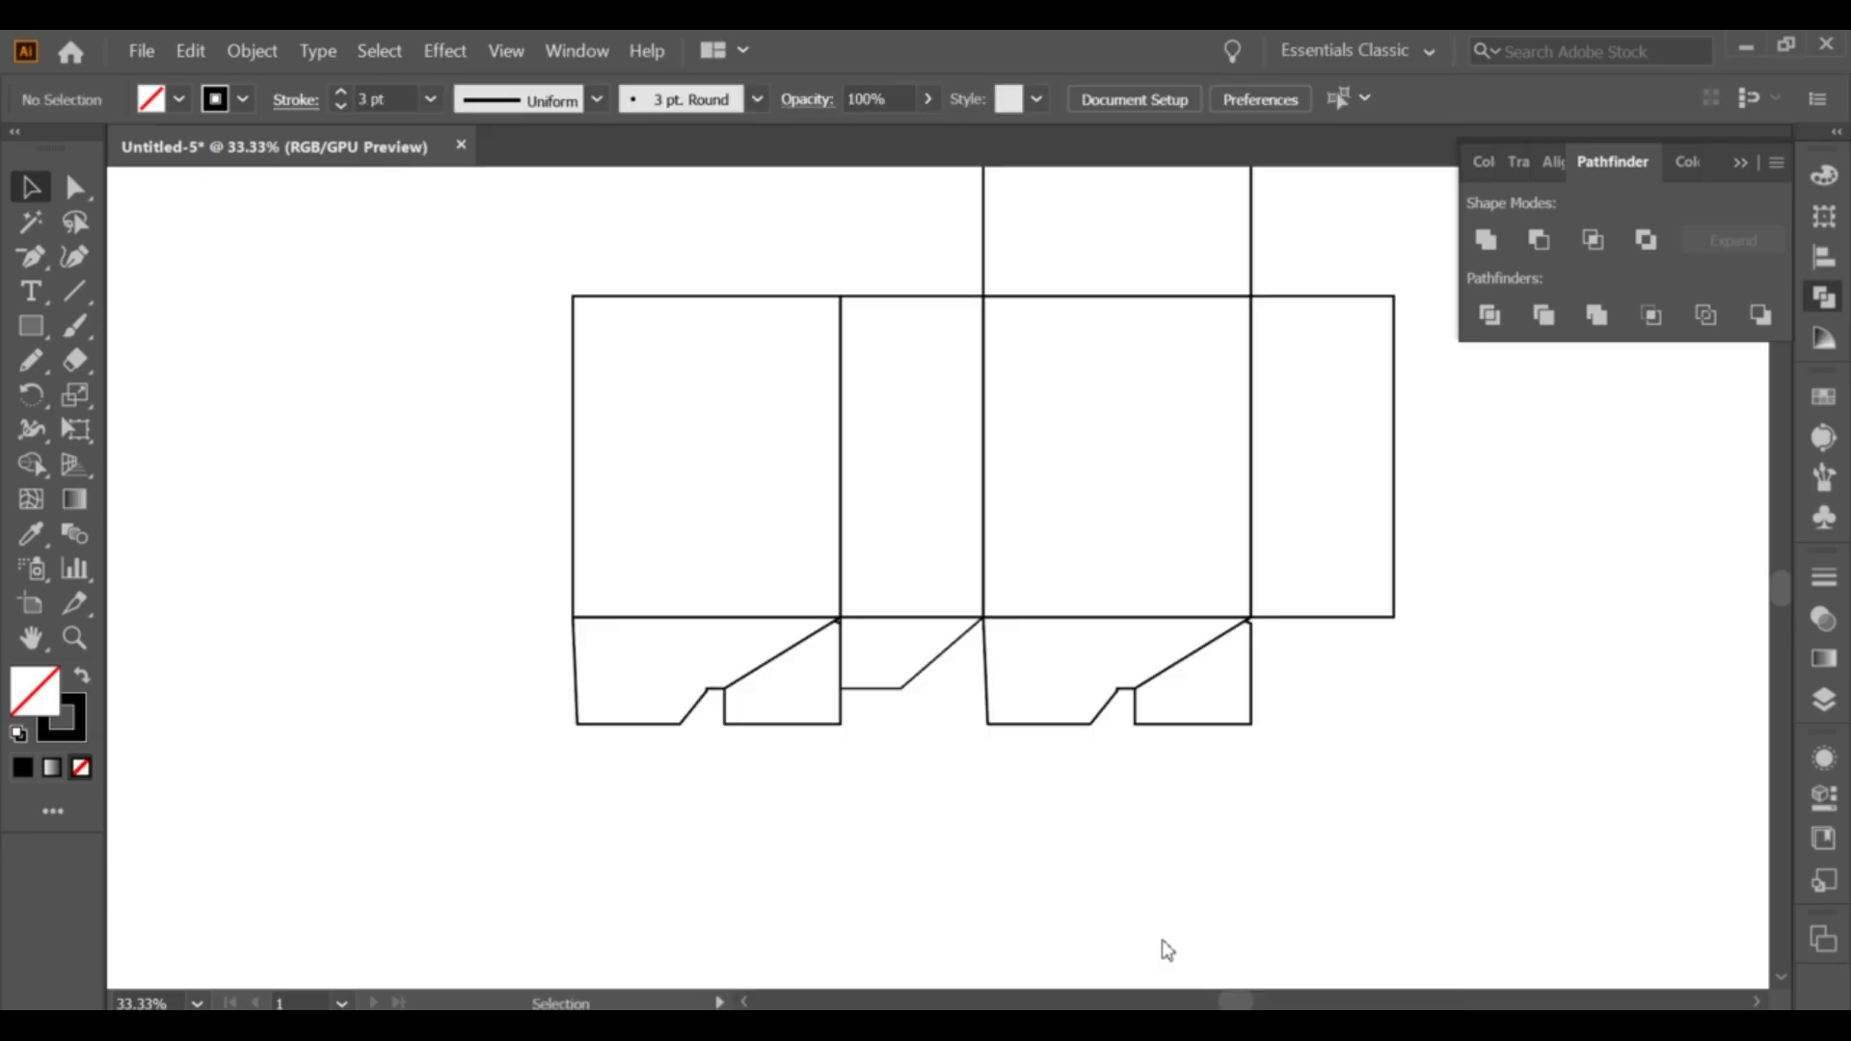
Move the middle flap's bottom-left anchor inward so the flap becomes a trapezoid.
{"action": "key", "text": "a"}
{"action": "left_click", "coordinate": [868, 689]}
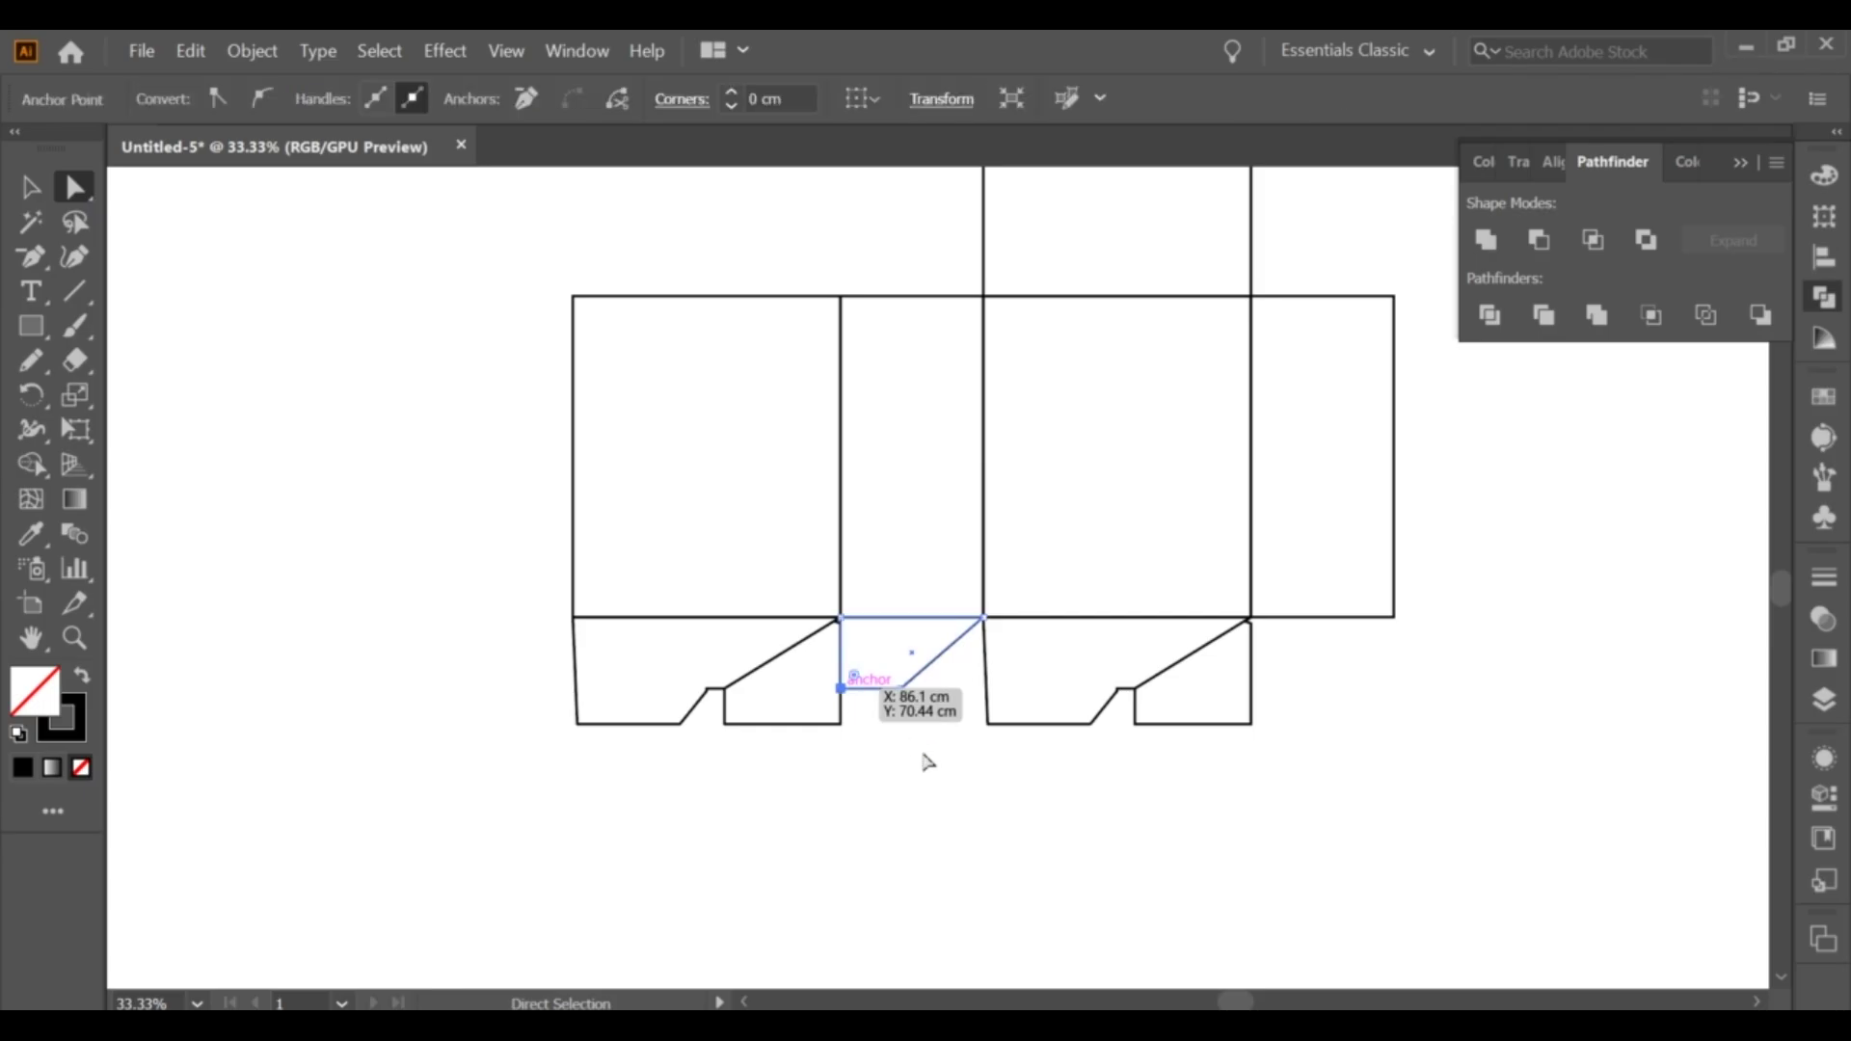
{"action": "left_click", "coordinate": [916, 748]}
{"action": "scroll", "coordinate": [913, 744], "scroll_direction": "up", "scroll_amount": 1}
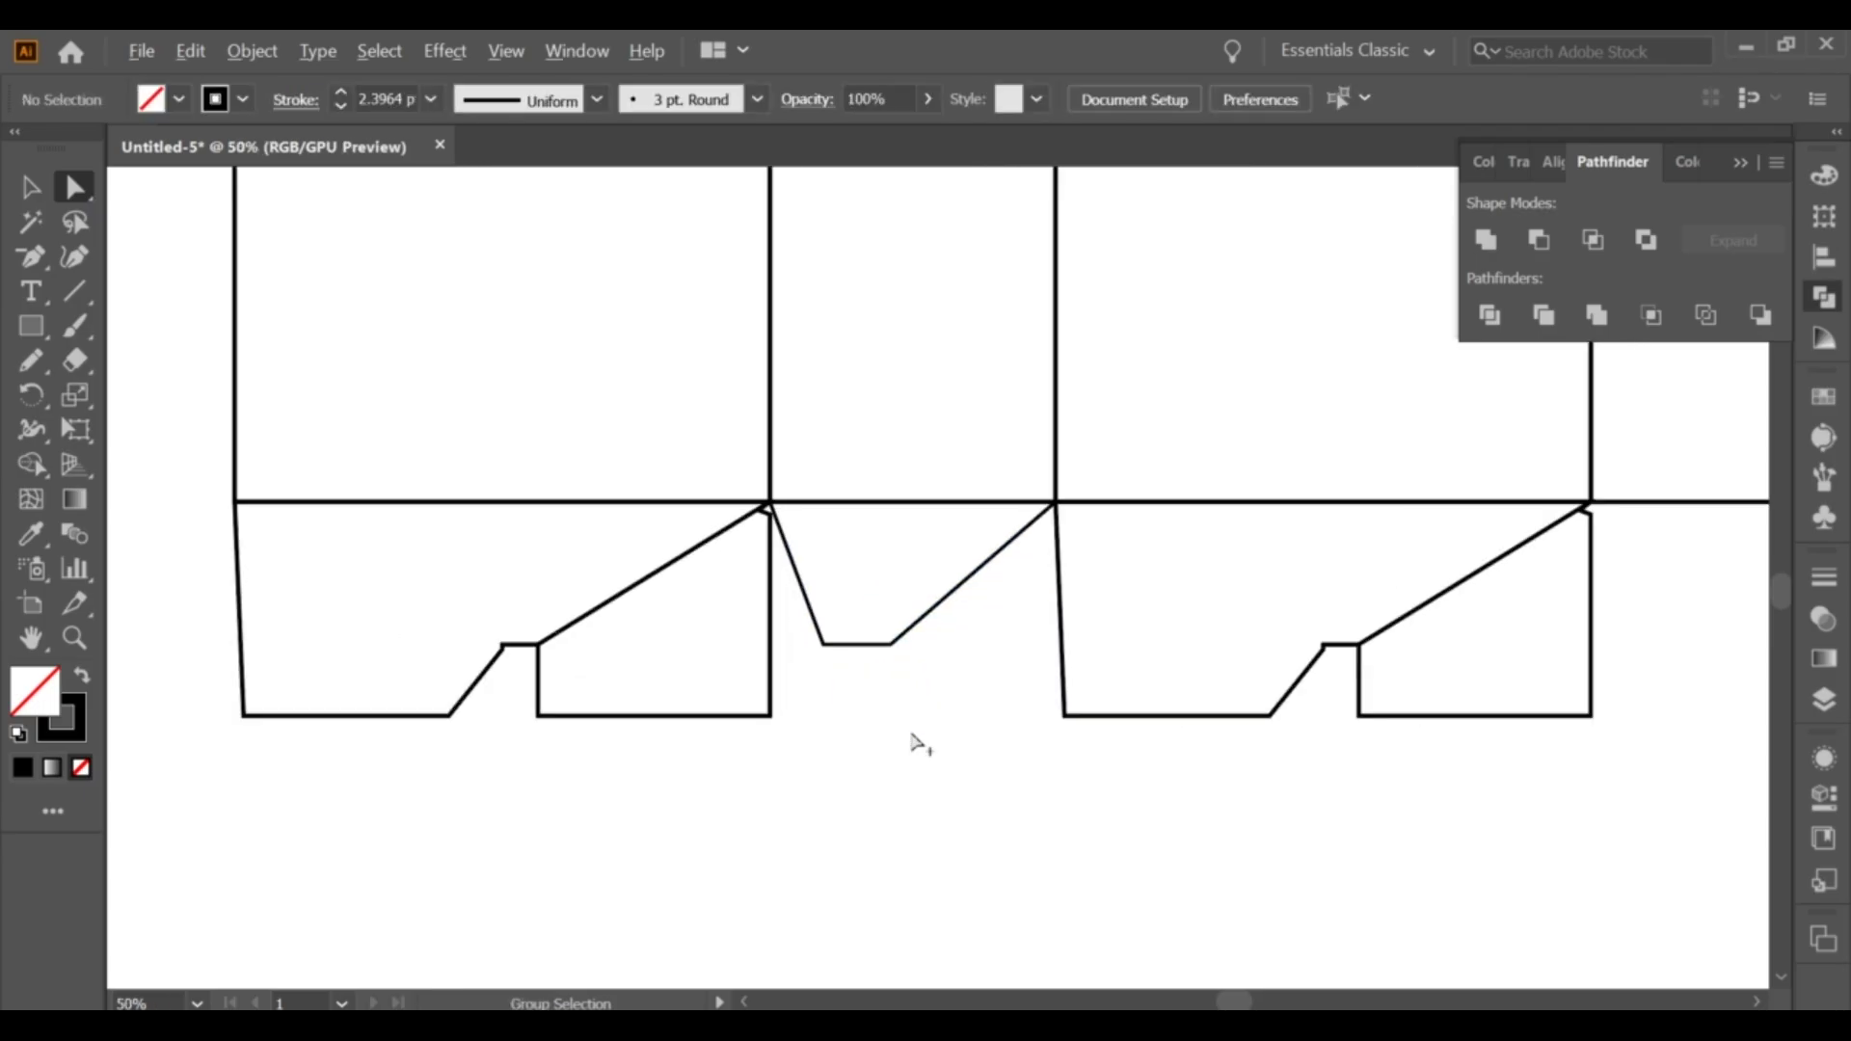
Copy the trapezoid flap and paste the copy in place.
{"action": "key", "text": "v"}
{"action": "scroll", "coordinate": [633, 711], "scroll_direction": "right", "scroll_amount": 2}
{"action": "scroll", "coordinate": [633, 685], "scroll_direction": "right", "scroll_amount": 2}
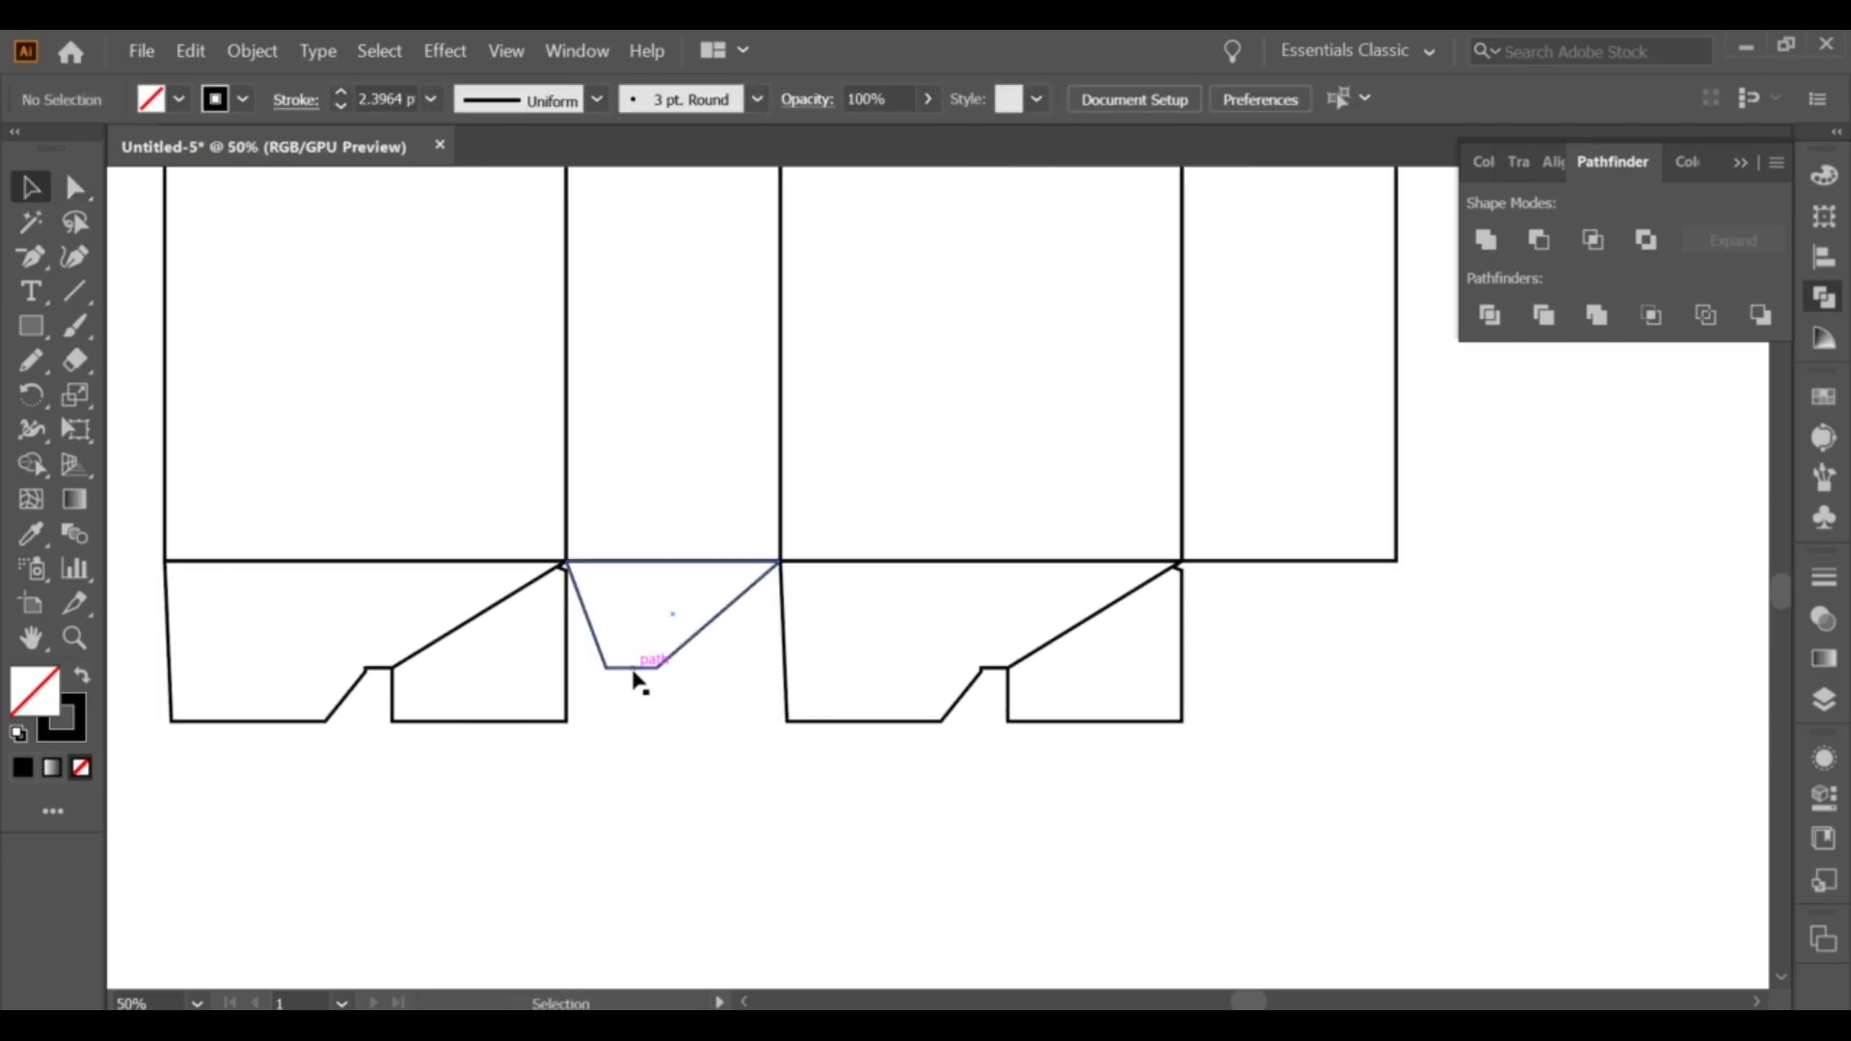
{"action": "left_click", "coordinate": [632, 669]}
{"action": "left_click", "coordinate": [197, 53]}
{"action": "left_click", "coordinate": [229, 165]}
{"action": "left_click", "coordinate": [197, 53]}
{"action": "left_click", "coordinate": [233, 274]}
{"action": "left_click_drag", "start_coordinate": [637, 670], "coordinate": [1244, 738]}
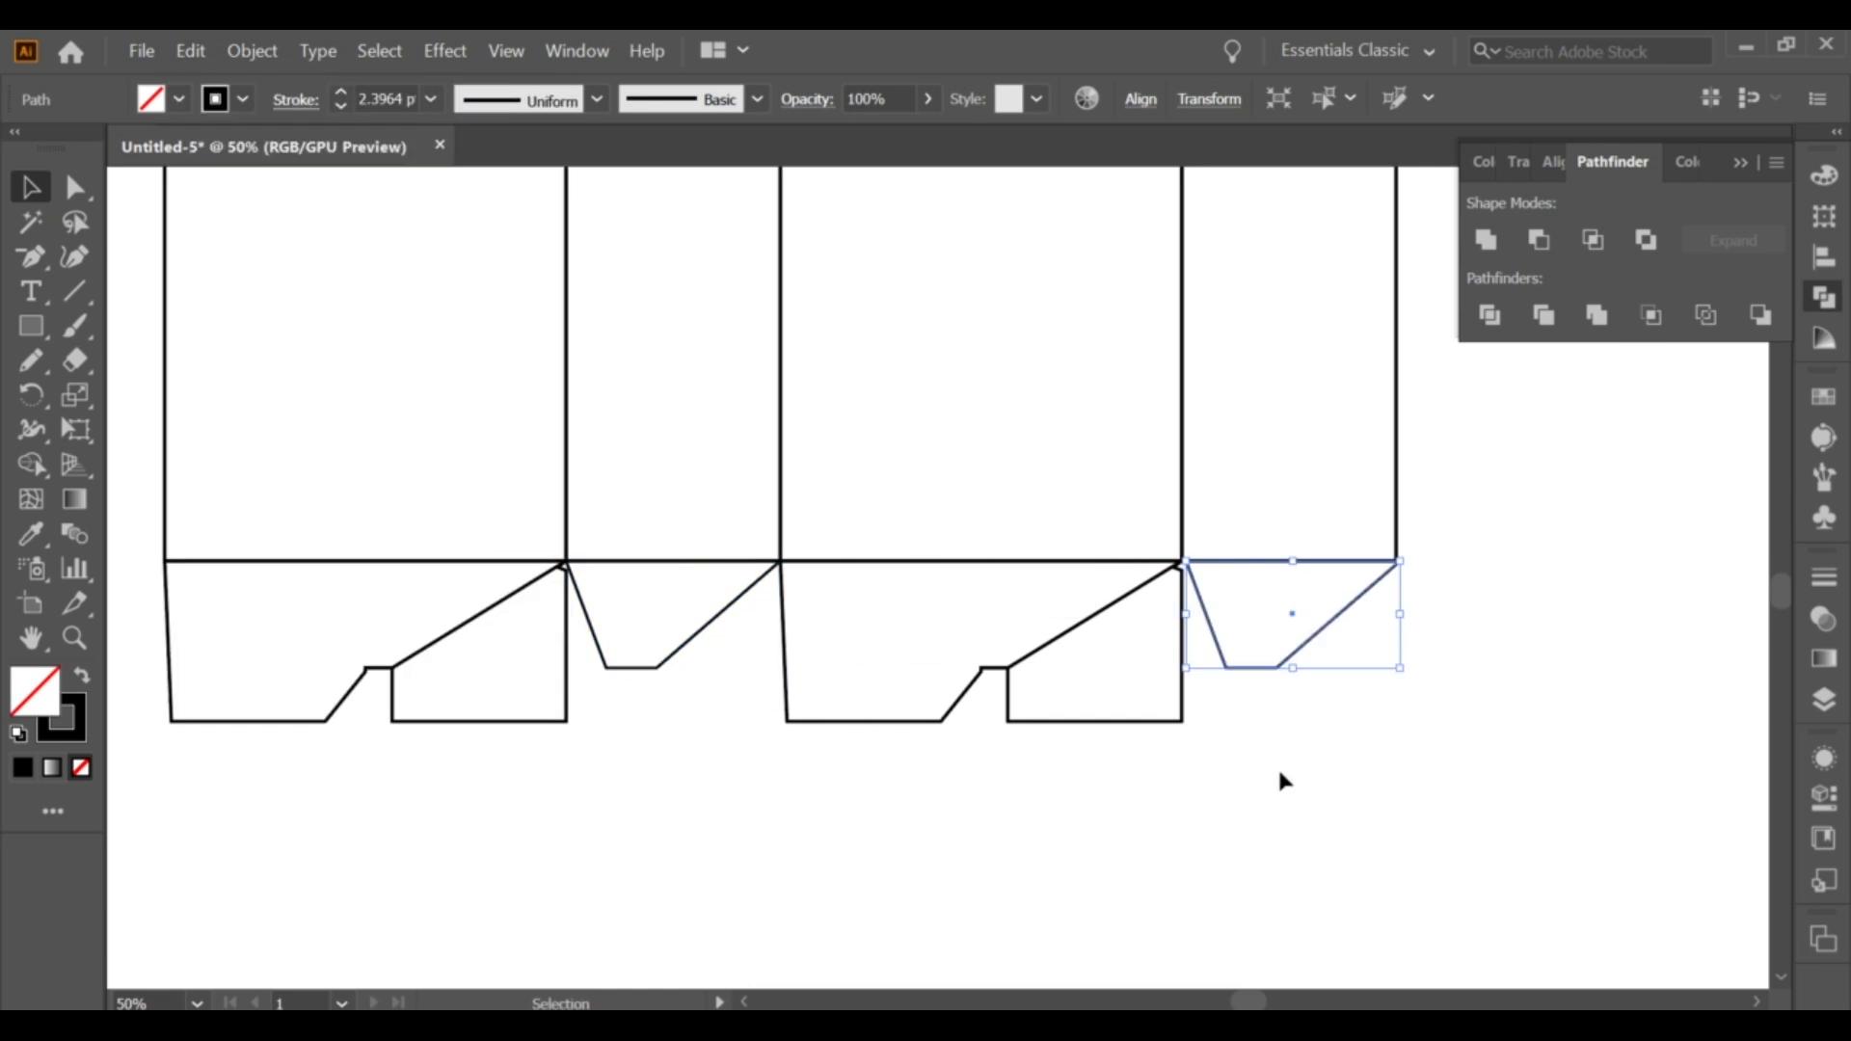
{"action": "left_click", "coordinate": [1276, 765]}
{"action": "scroll", "coordinate": [1308, 665], "scroll_direction": "up", "scroll_amount": 2}
{"action": "left_click_drag", "start_coordinate": [1360, 561], "coordinate": [1533, 506]}
{"action": "scroll", "coordinate": [1485, 482], "scroll_direction": "up", "scroll_amount": 3}
{"action": "left_click", "coordinate": [1043, 511]}
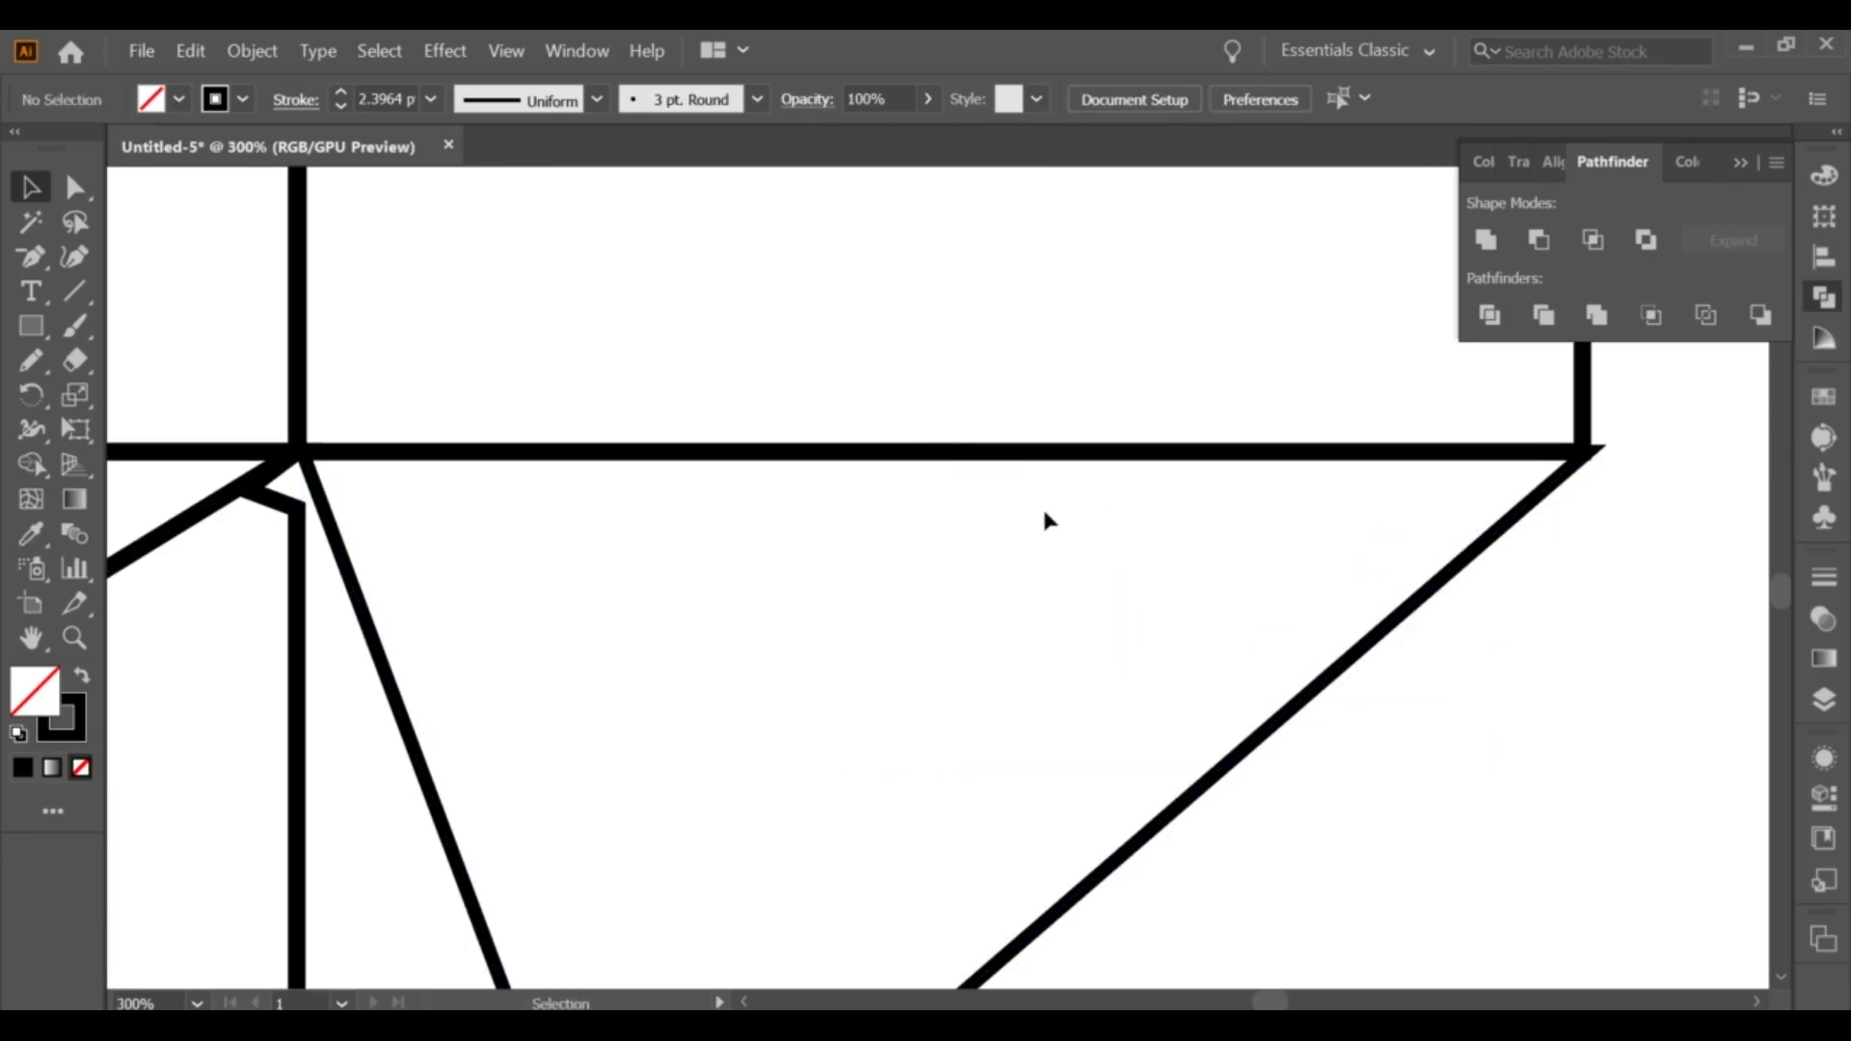
{"action": "left_click_drag", "start_coordinate": [872, 459], "coordinate": [861, 477]}
{"action": "left_click", "coordinate": [861, 477]}
{"action": "scroll", "coordinate": [971, 447], "scroll_direction": "down", "scroll_amount": 2}
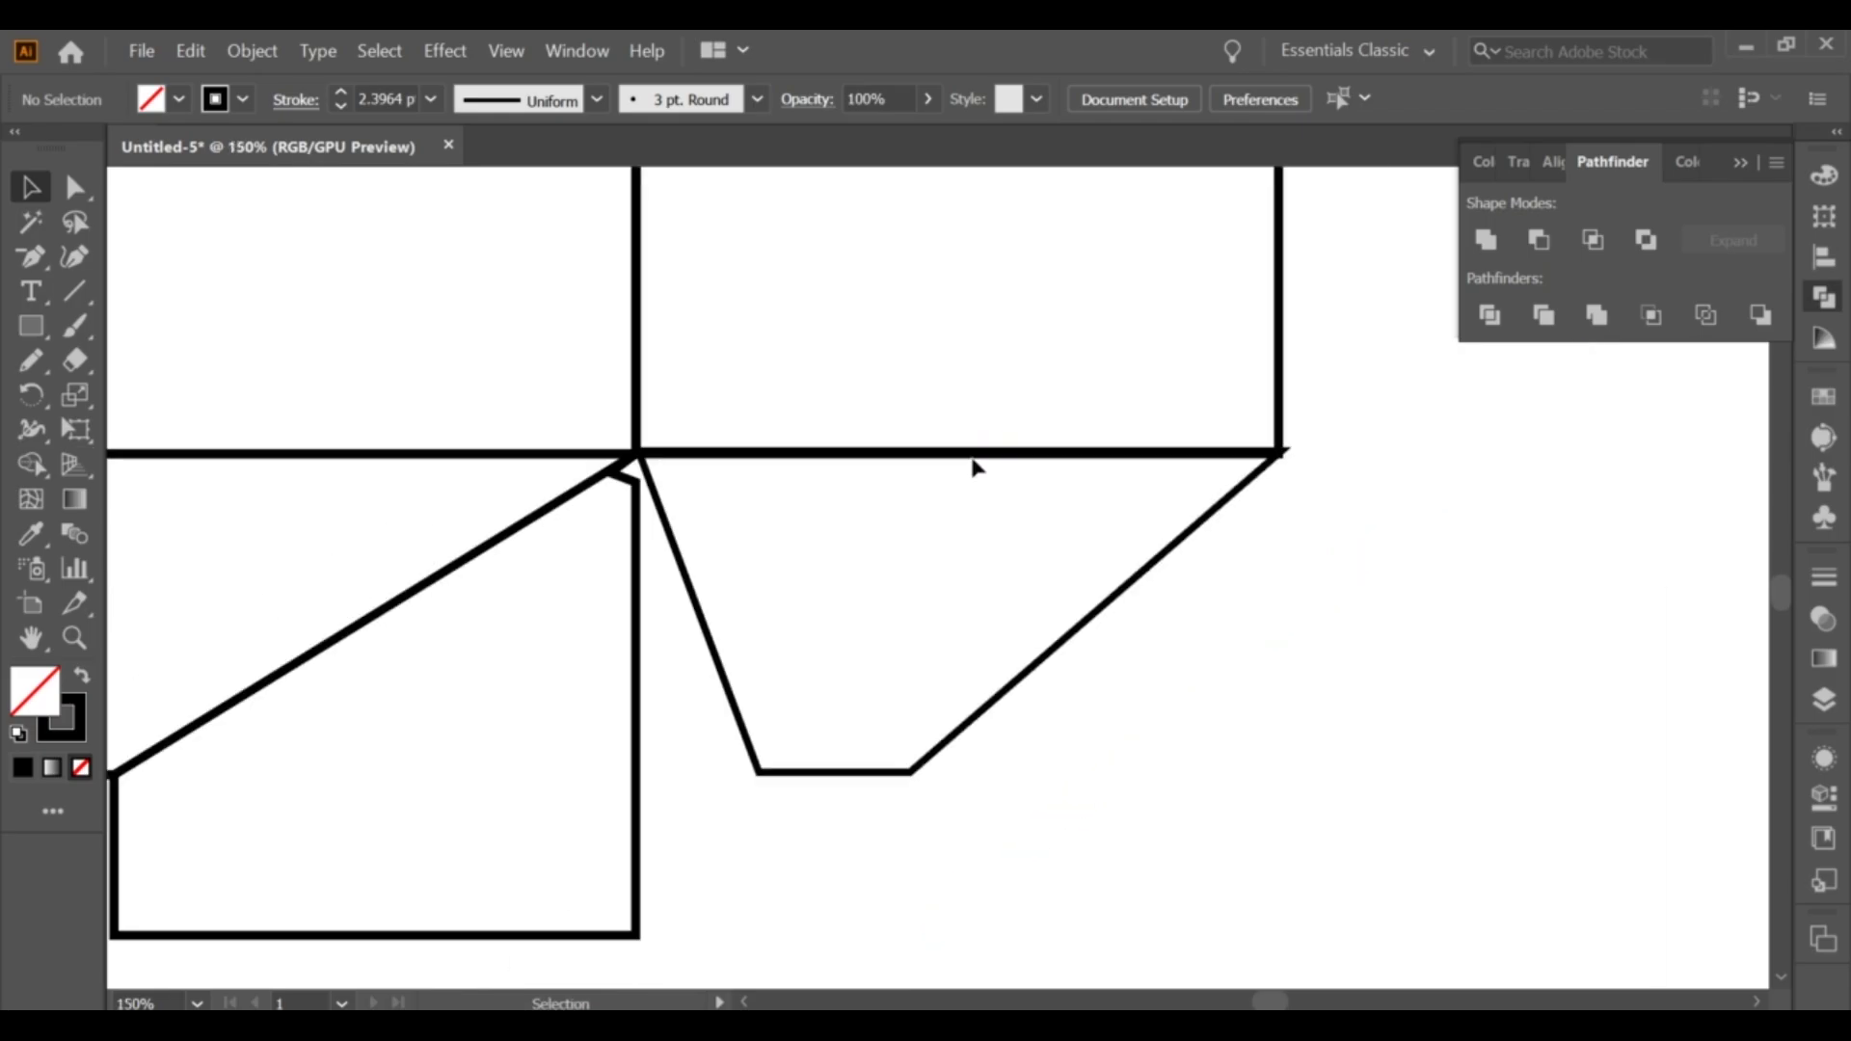
{"action": "scroll", "coordinate": [981, 448], "scroll_direction": "up", "scroll_amount": 1}
{"action": "left_click", "coordinate": [981, 448]}
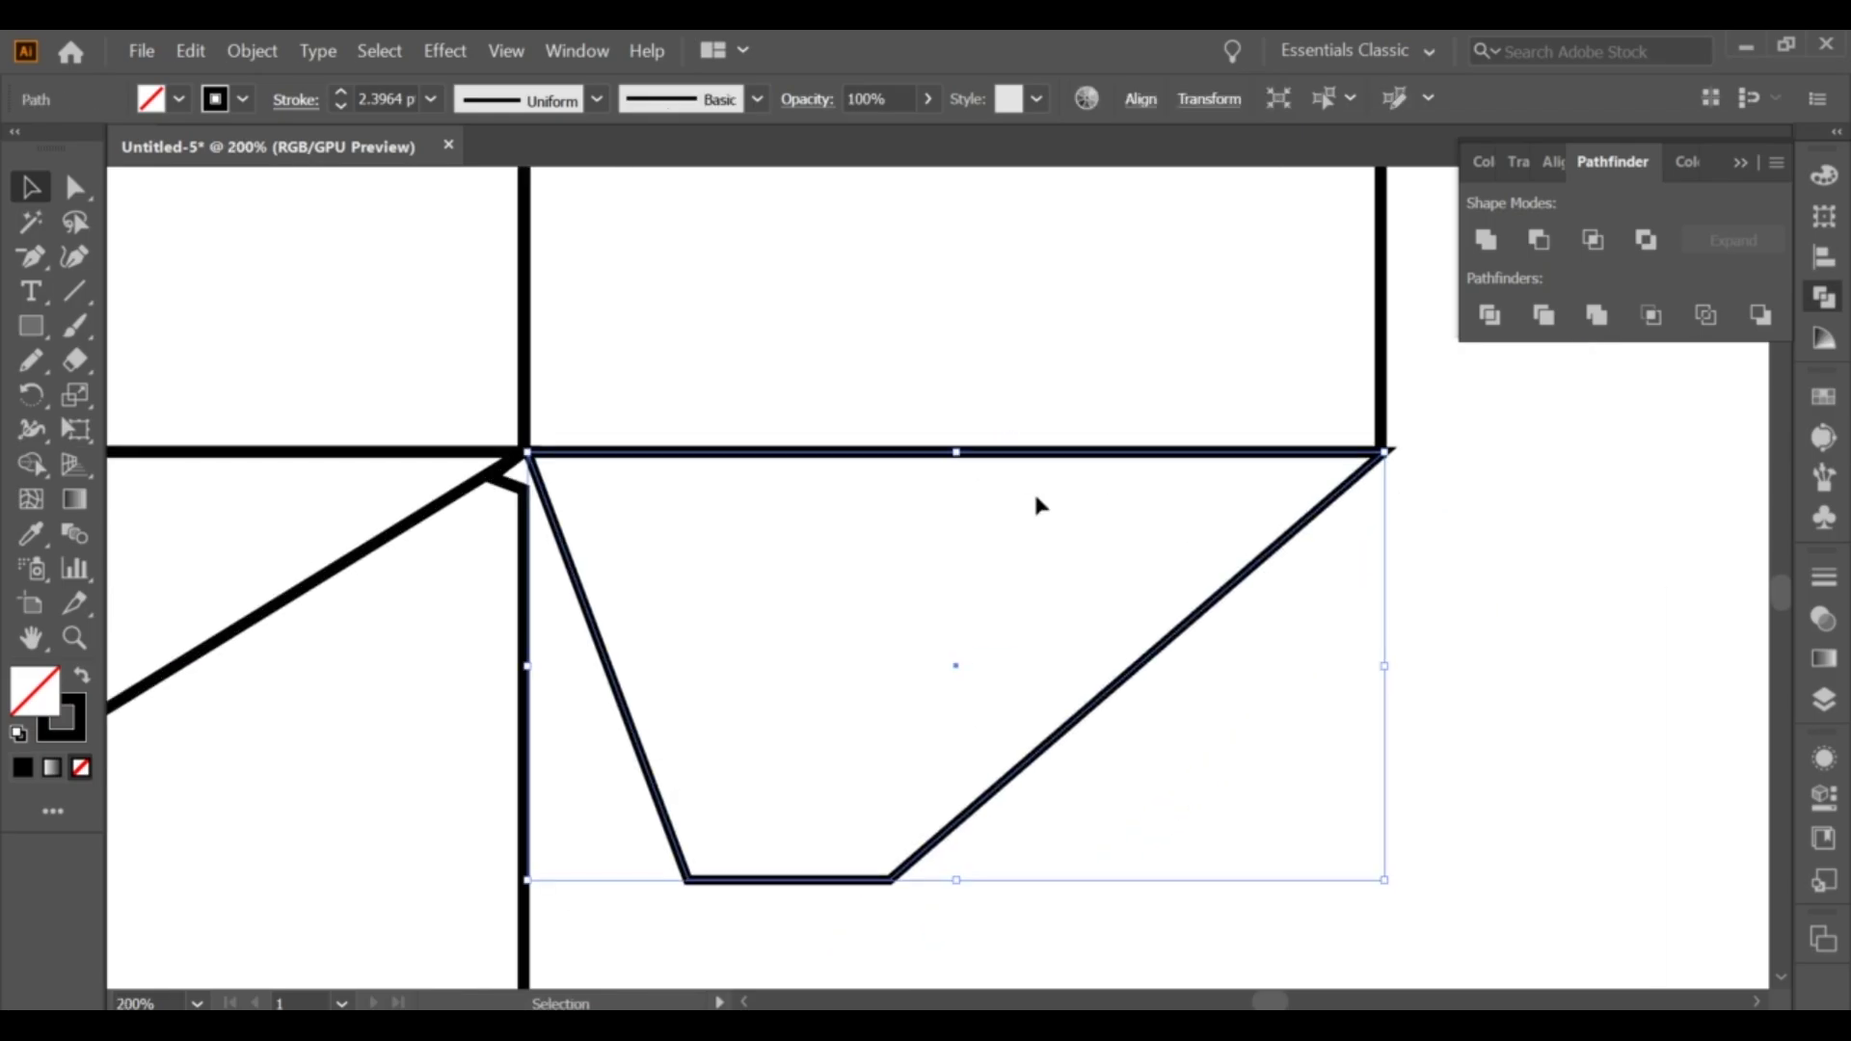
{"action": "left_click_drag", "start_coordinate": [999, 453], "coordinate": [990, 454]}
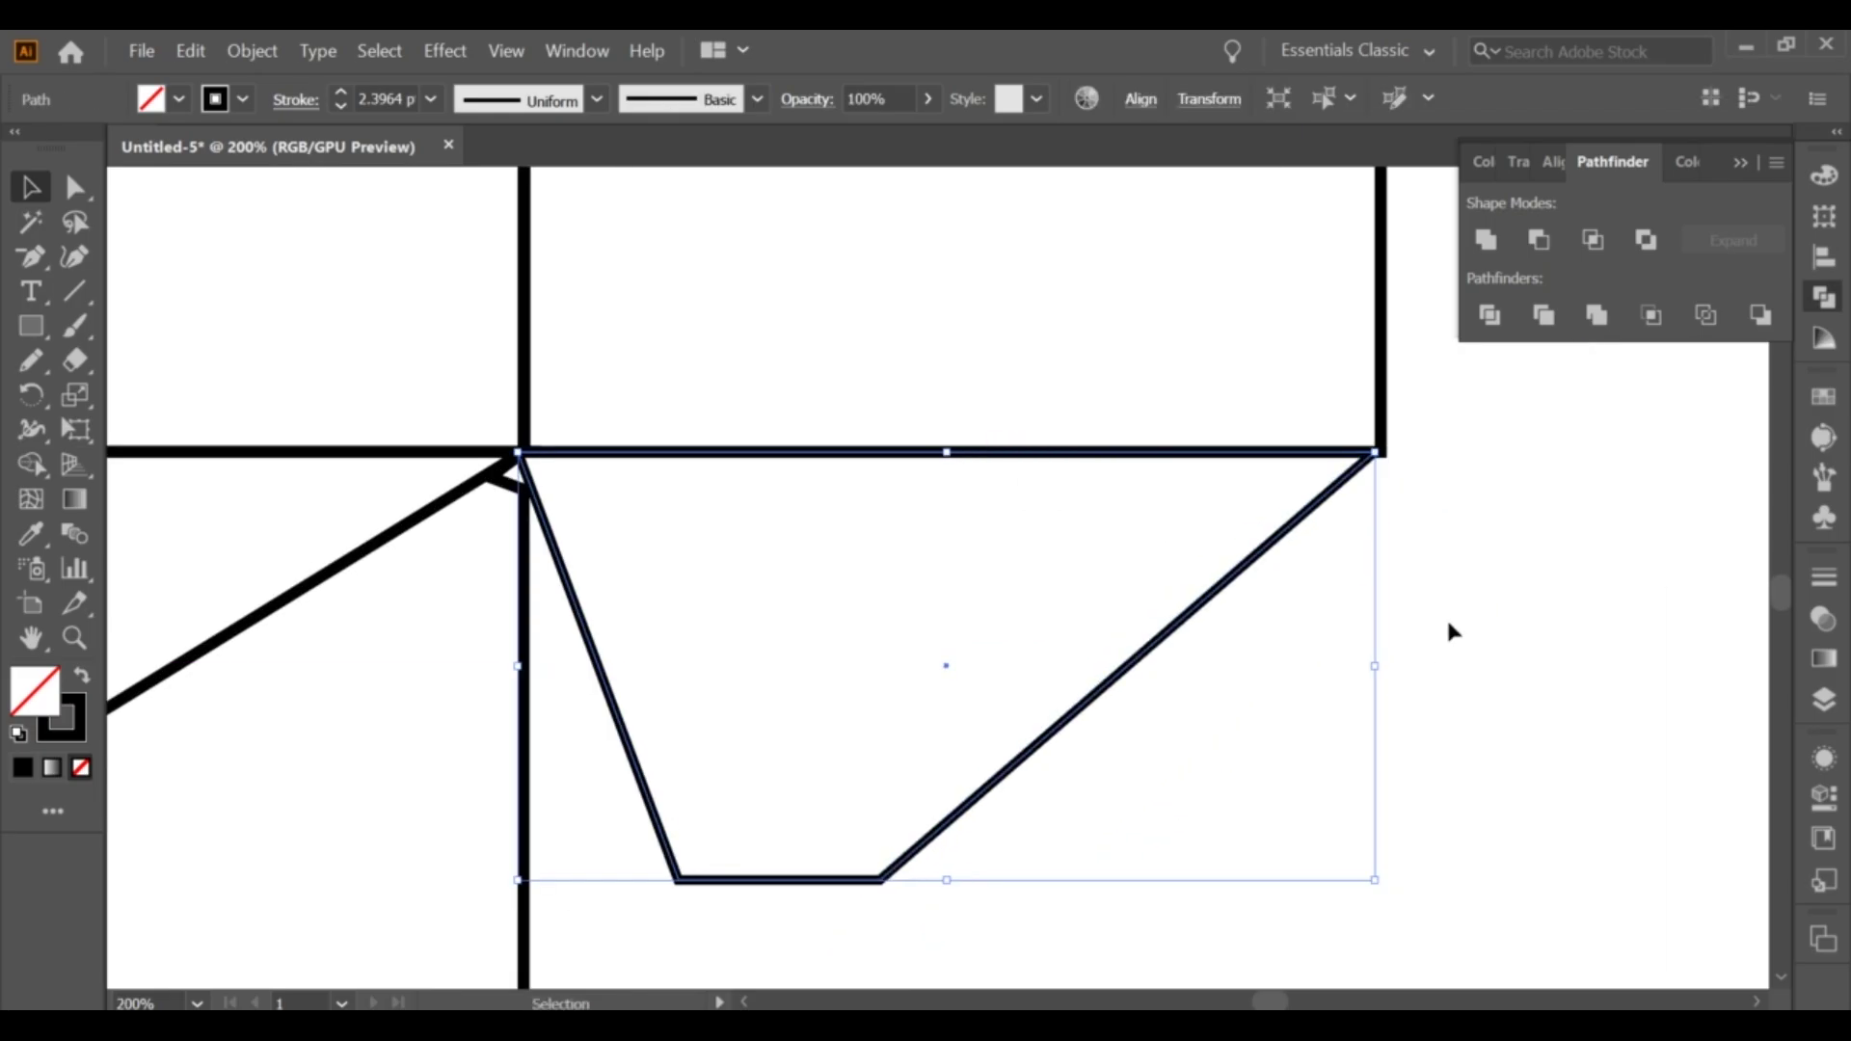
{"action": "left_click_drag", "start_coordinate": [1316, 500], "coordinate": [1326, 514]}
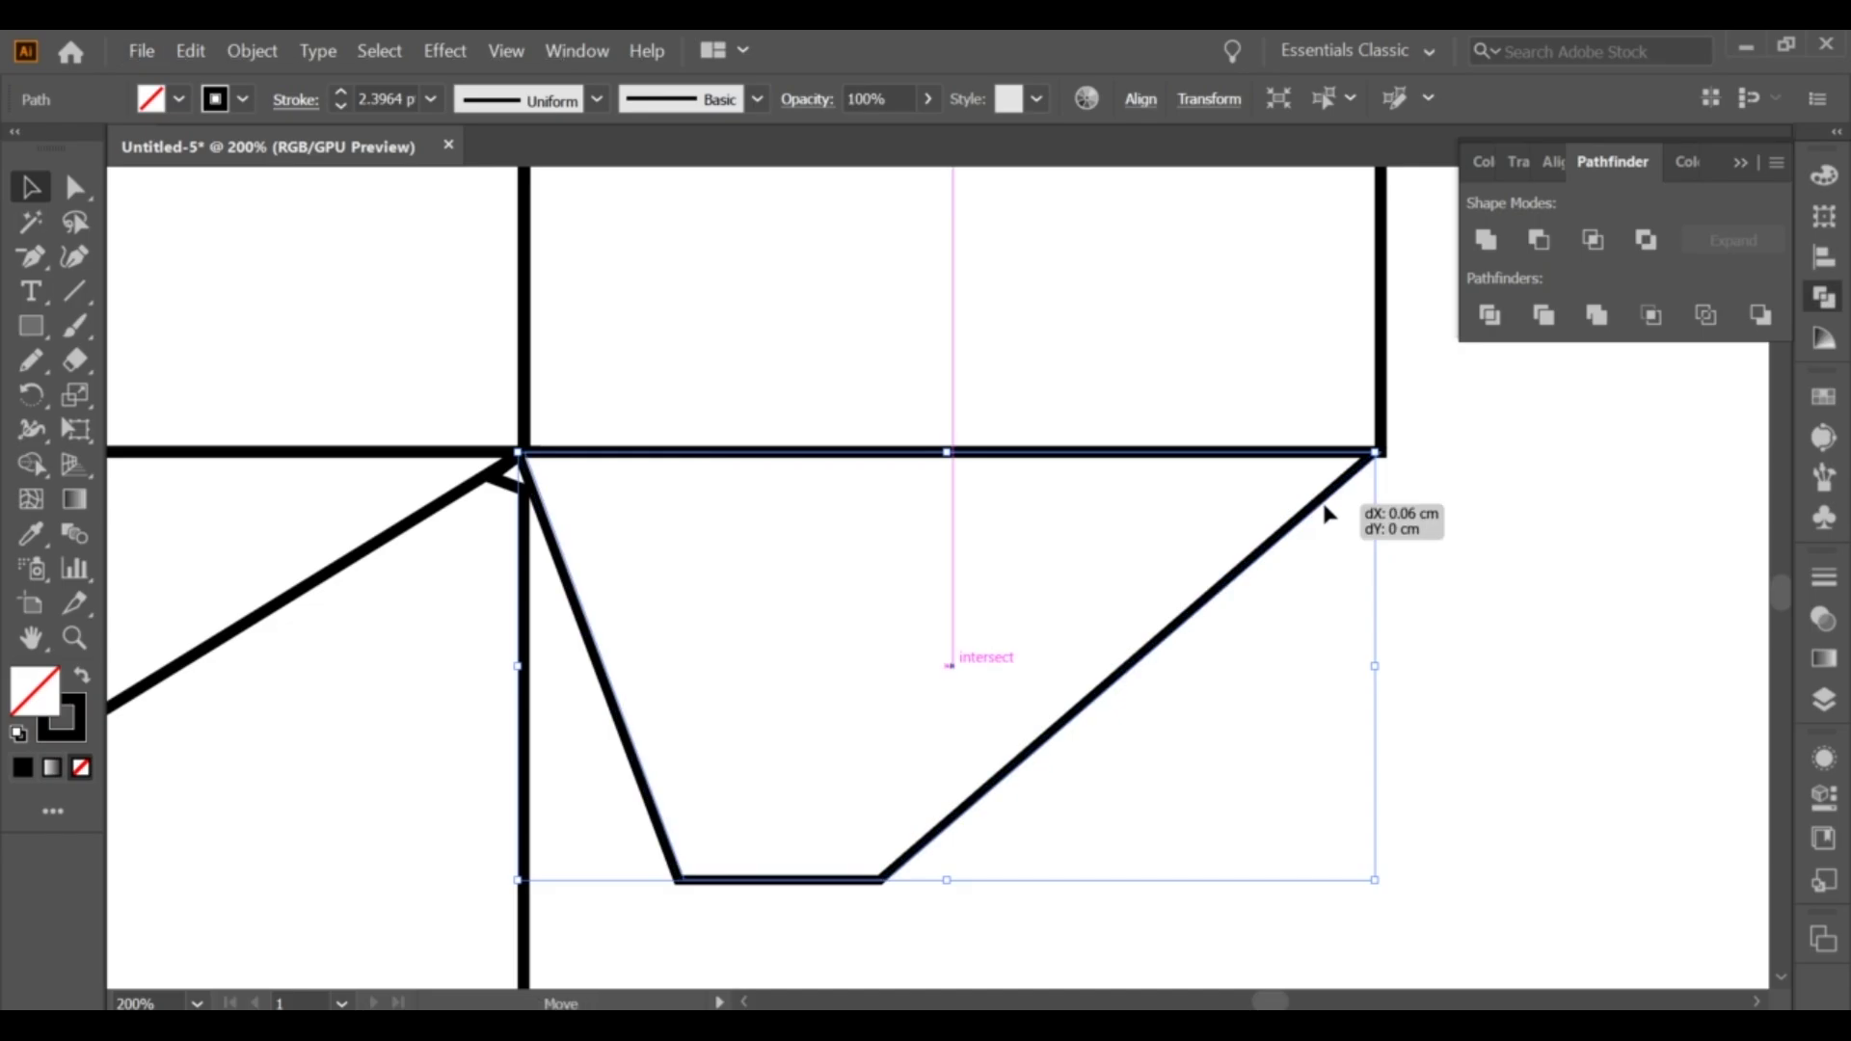
{"action": "left_click", "coordinate": [1491, 513]}
{"action": "scroll", "coordinate": [1491, 513], "scroll_direction": "down", "scroll_amount": 6}
{"action": "left_click_drag", "start_coordinate": [1175, 489], "coordinate": [1050, 524]}
{"action": "scroll", "coordinate": [1068, 529], "scroll_direction": "up", "scroll_amount": 1}
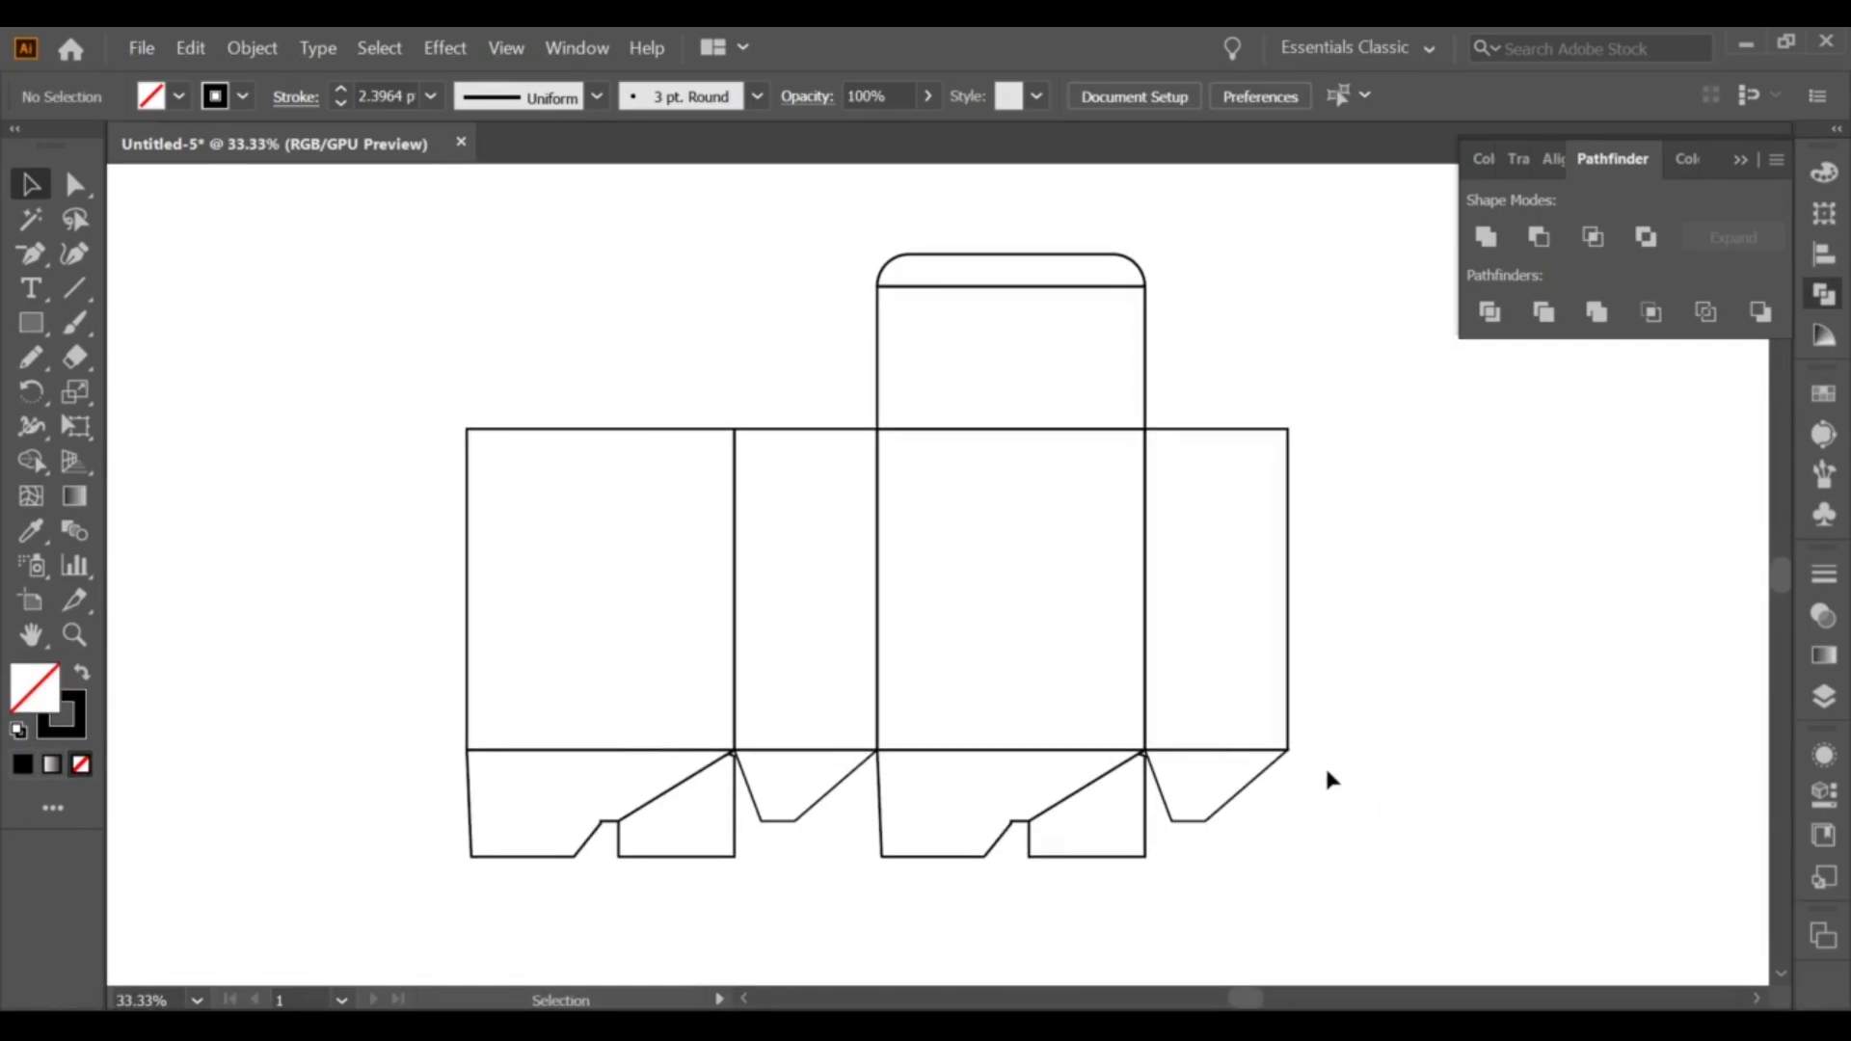
{"action": "scroll", "coordinate": [1236, 626], "scroll_direction": "up", "scroll_amount": 1}
{"action": "scroll", "coordinate": [1236, 627], "scroll_direction": "up", "scroll_amount": 1}
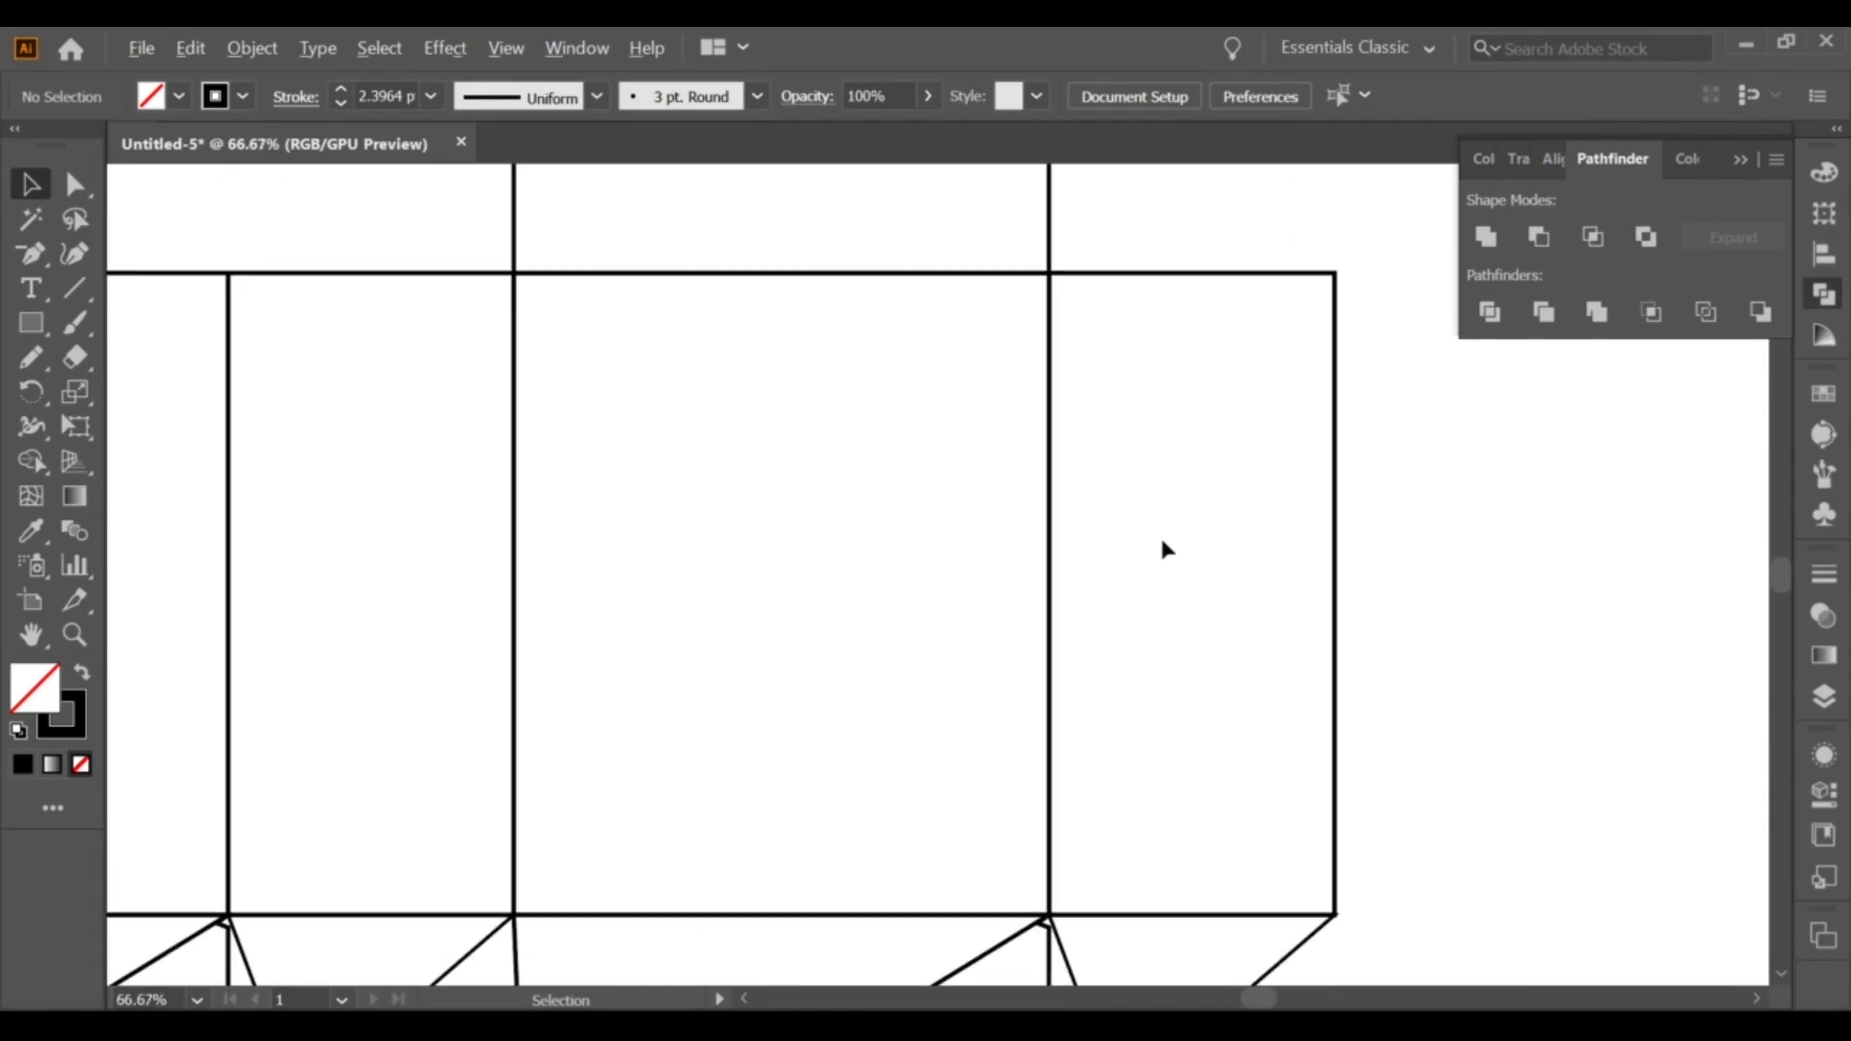
{"action": "scroll", "coordinate": [1205, 444], "scroll_direction": "up", "scroll_amount": 1}
Paste a copy of the rightmost side panel in place, move it above, and shrink it into a short flap.
{"action": "scroll", "coordinate": [1291, 679], "scroll_direction": "down", "scroll_amount": 3}
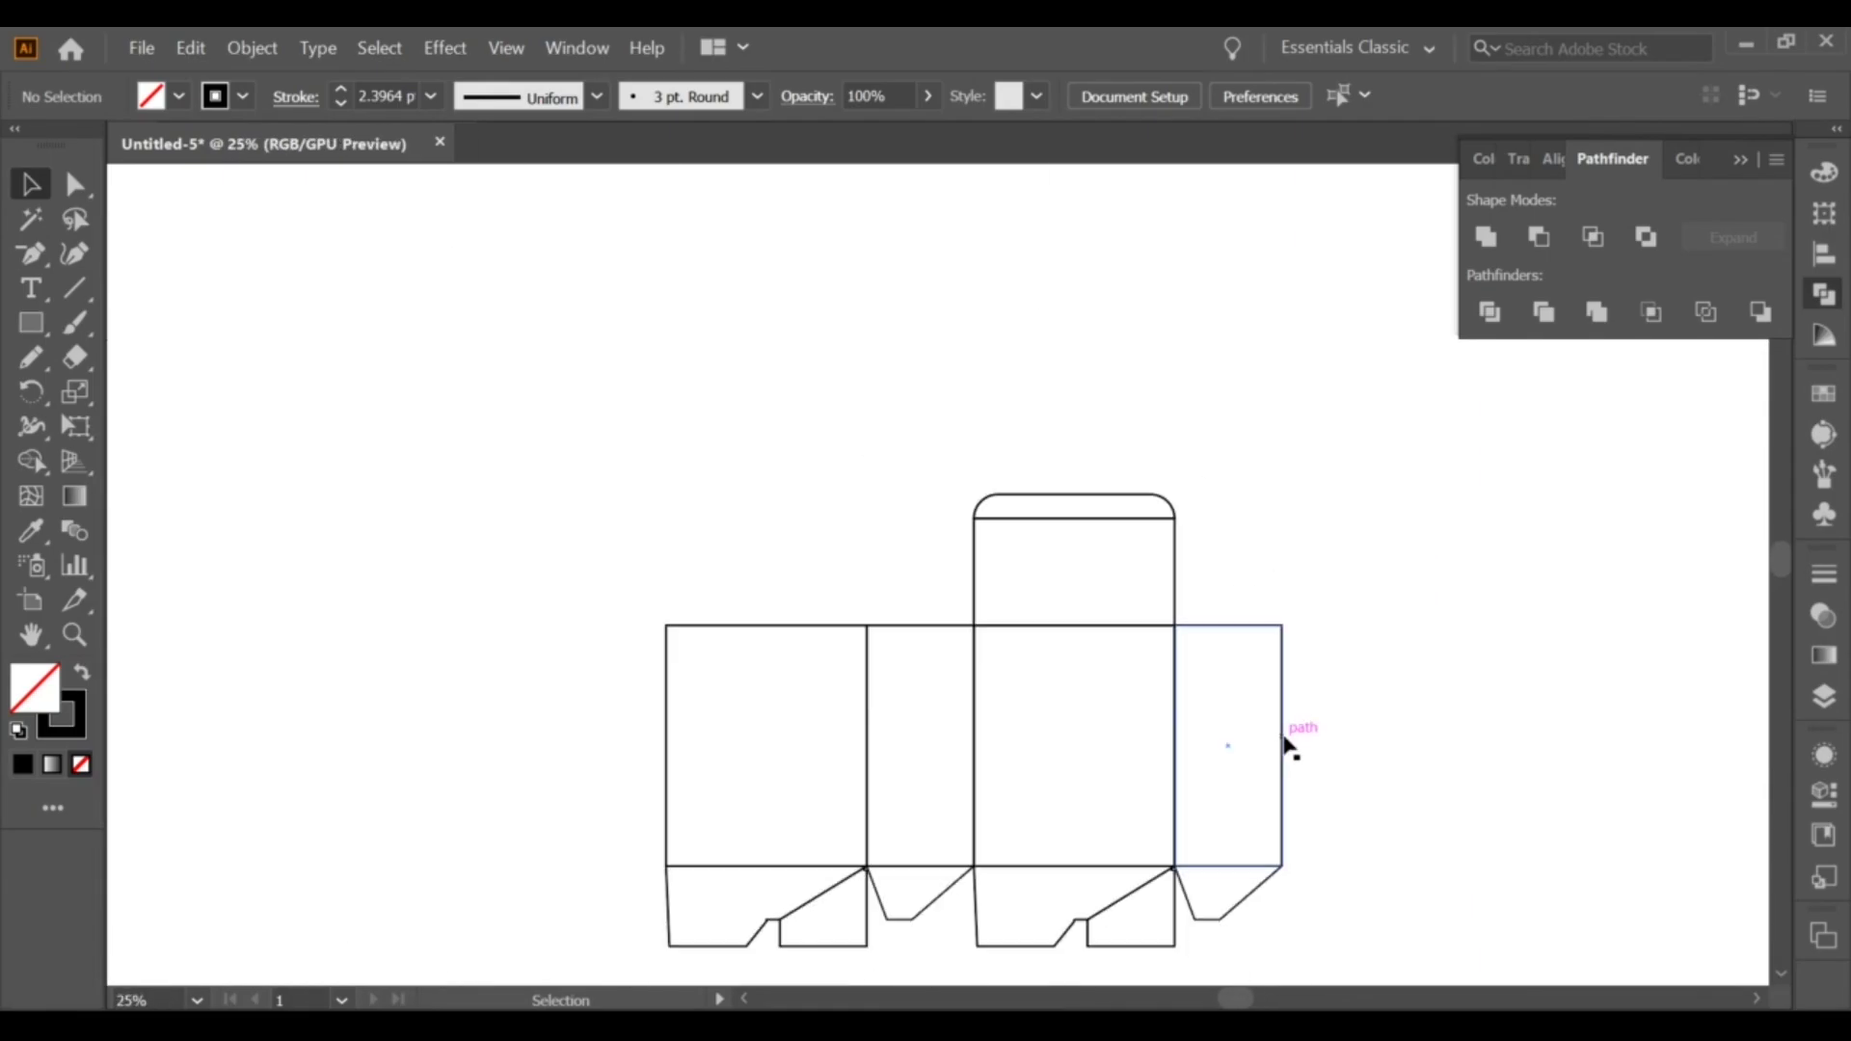
{"action": "left_click", "coordinate": [1283, 744]}
{"action": "left_click", "coordinate": [190, 48]}
{"action": "left_click", "coordinate": [190, 48]}
{"action": "left_click", "coordinate": [270, 257]}
{"action": "left_click_drag", "start_coordinate": [1283, 806], "coordinate": [1273, 567]}
{"action": "left_click_drag", "start_coordinate": [1229, 384], "coordinate": [1247, 554]}
Give the new flap the box outline's 3 pt stroke with the Eyedropper.
{"action": "left_click", "coordinate": [1305, 582]}
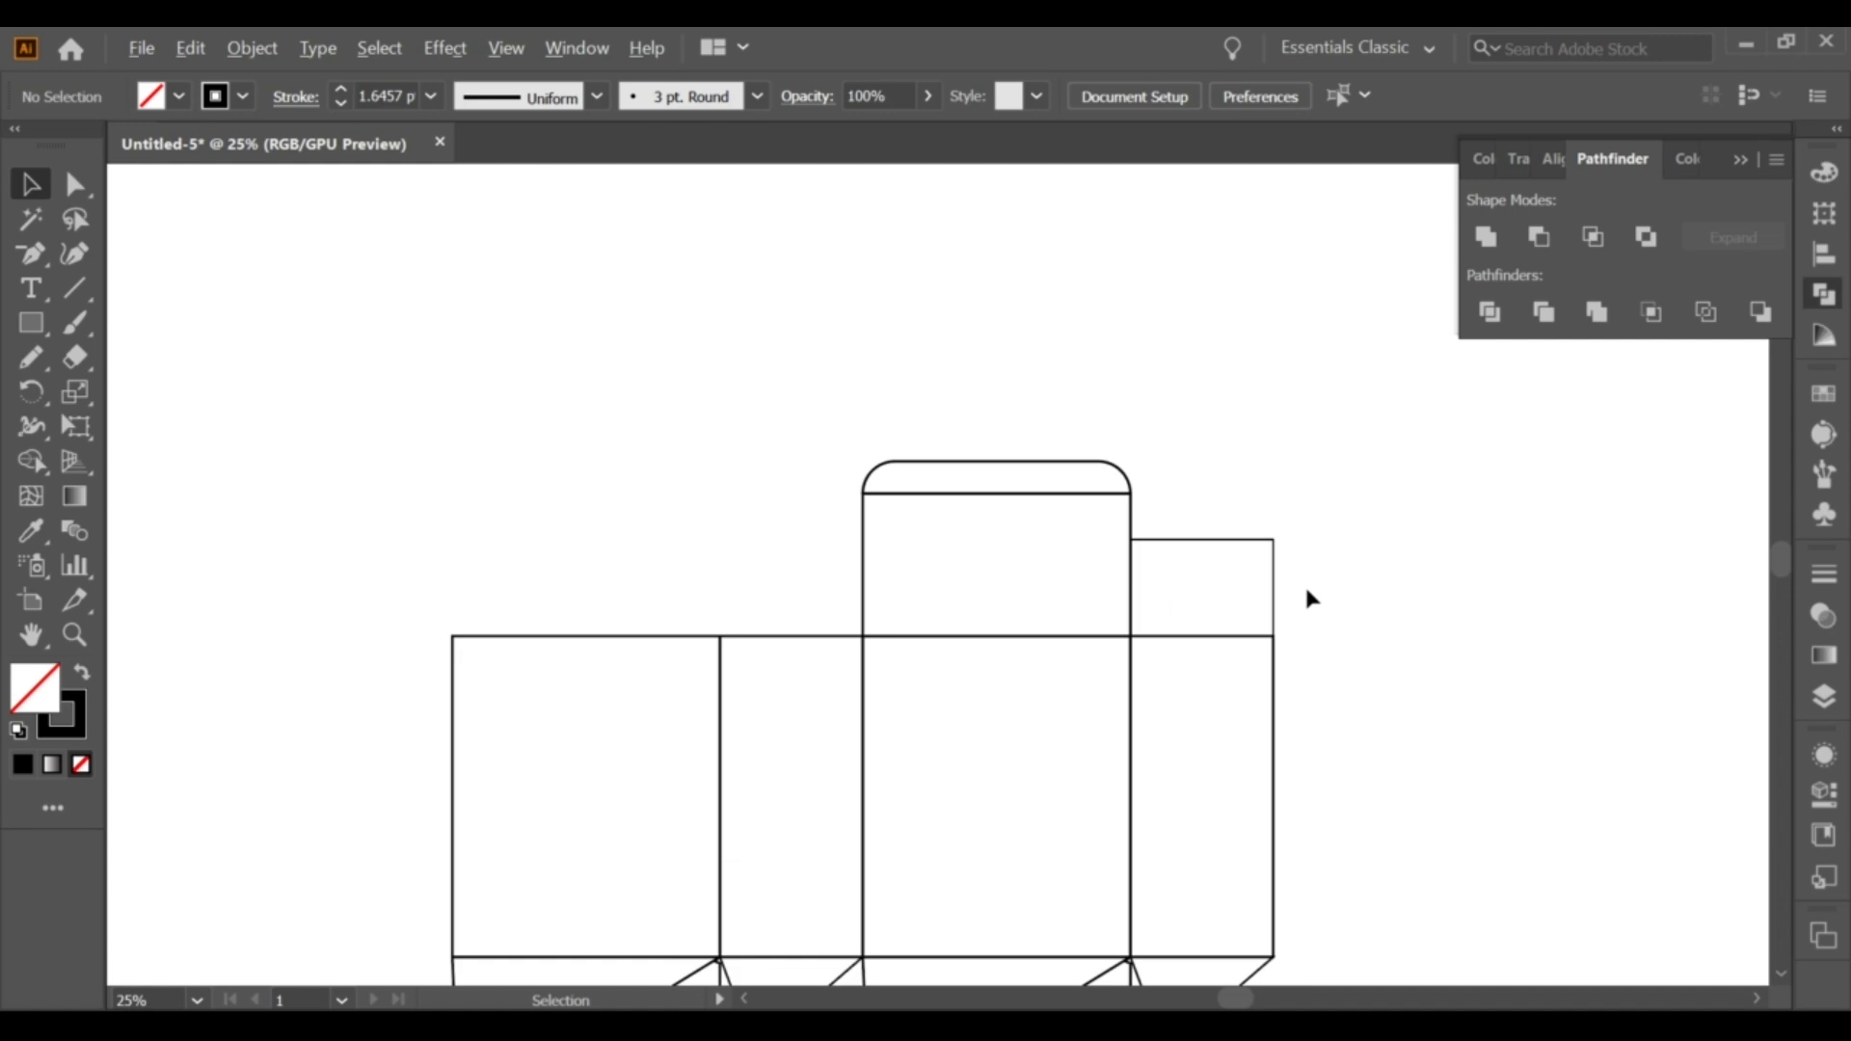
{"action": "scroll", "coordinate": [1305, 582], "scroll_direction": "up", "scroll_amount": 2}
{"action": "left_click", "coordinate": [1232, 498]}
{"action": "key", "text": "i"}
{"action": "left_click", "coordinate": [1273, 856]}
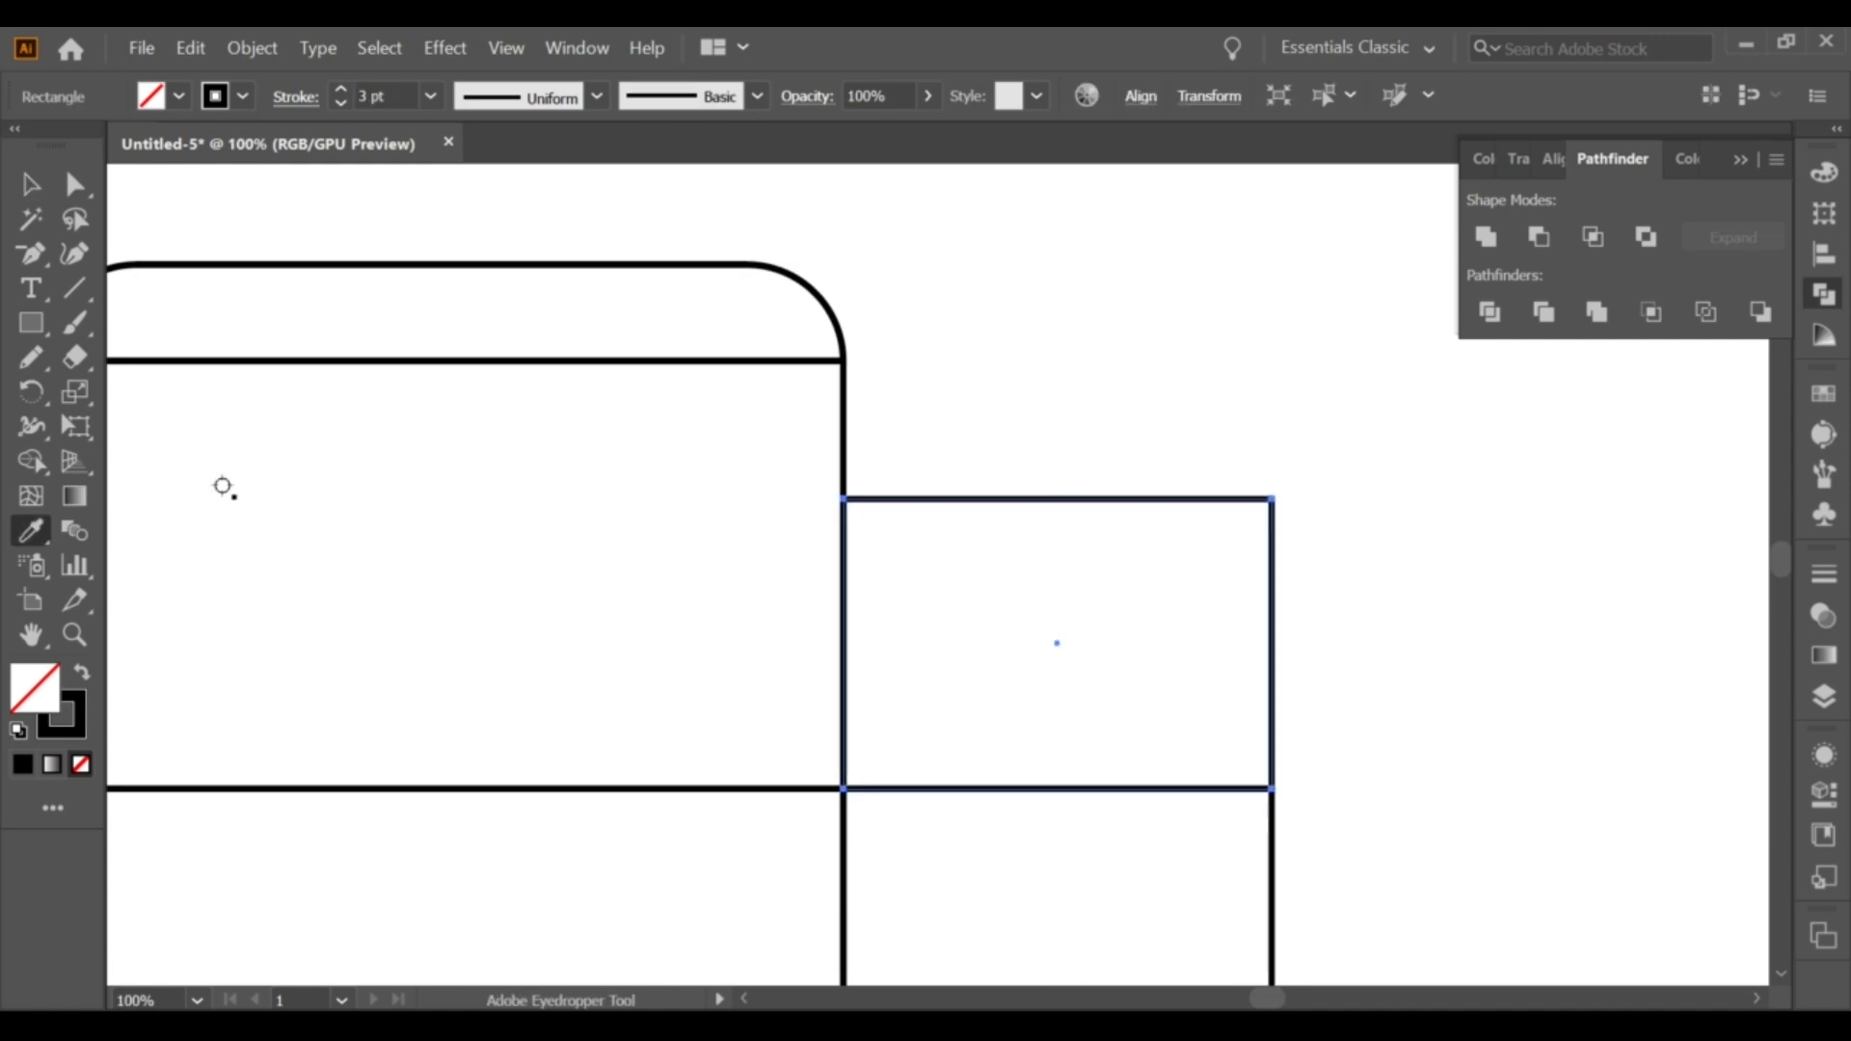
{"action": "key", "text": "v"}
{"action": "left_click", "coordinate": [1312, 656]}
{"action": "scroll", "coordinate": [1316, 668], "scroll_direction": "up", "scroll_amount": 1}
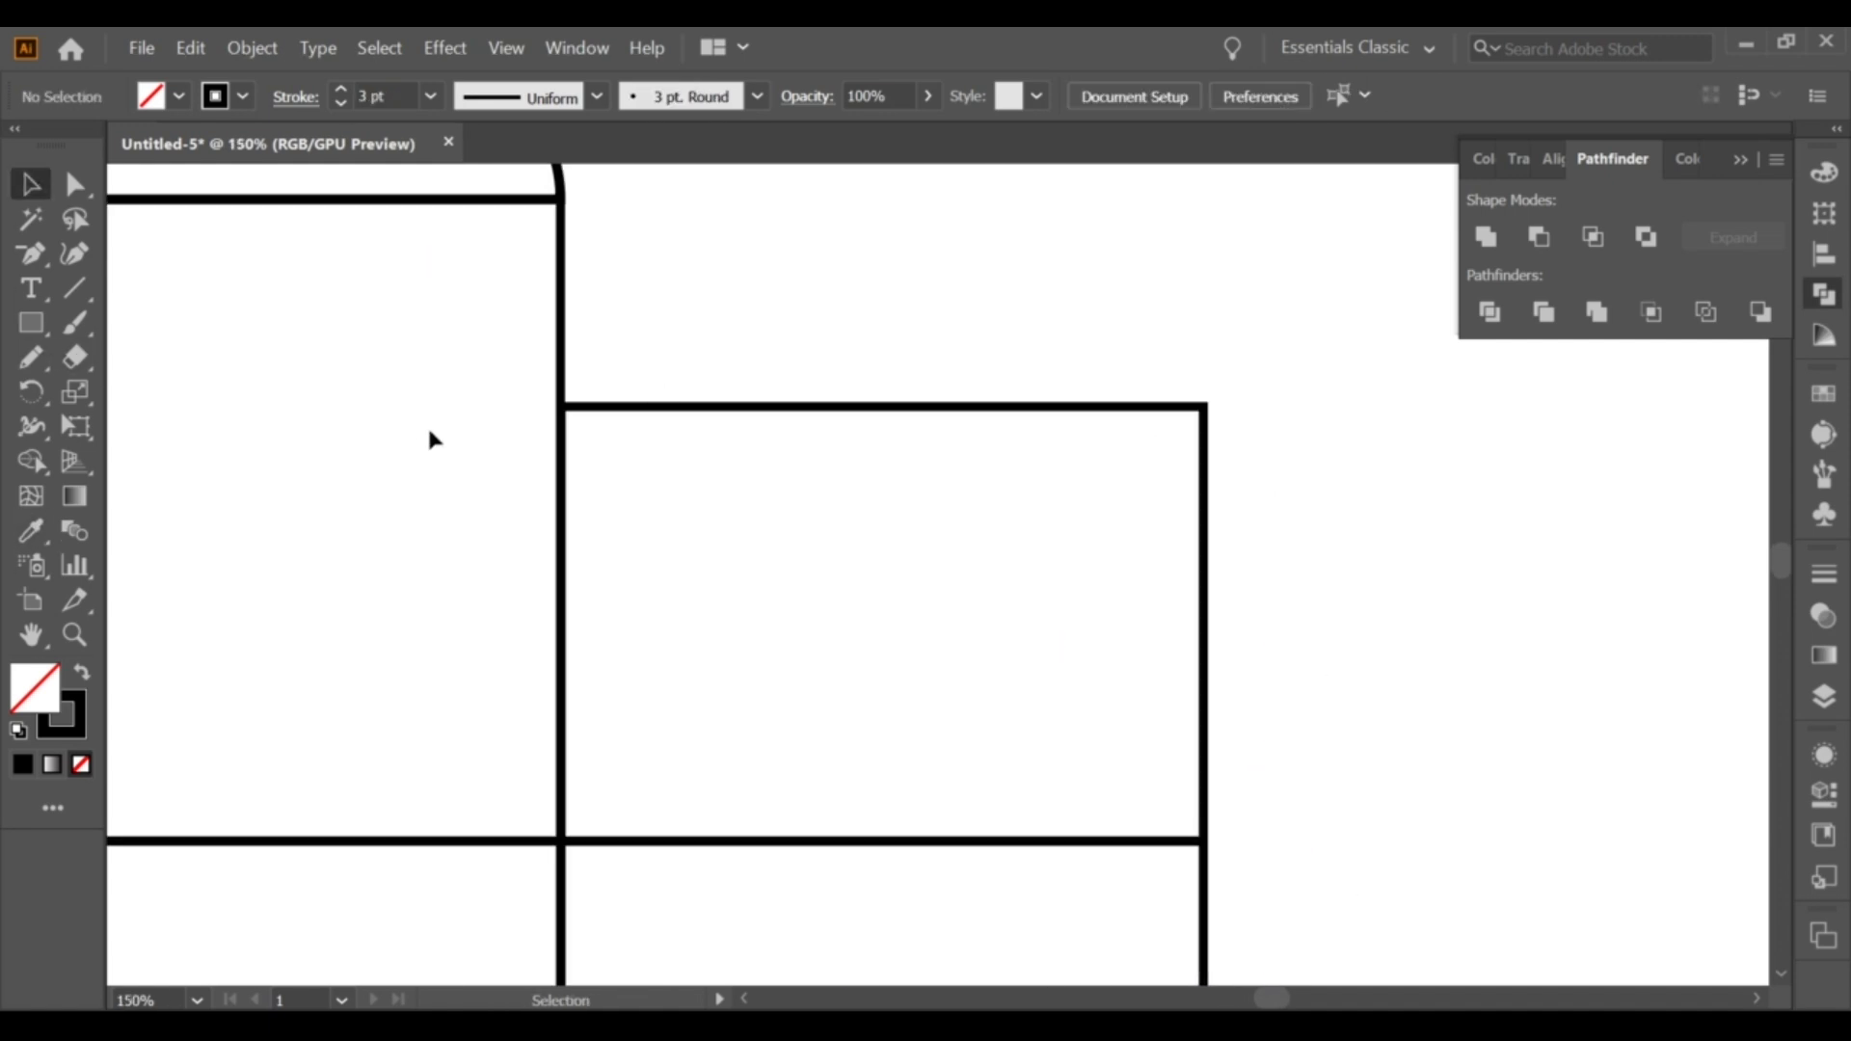
{"action": "key", "text": "m"}
{"action": "left_click", "coordinate": [754, 521]}
Create a 0.5 × 0.5 cm square and move it into the flap's lower-right corner.
{"action": "type", "text": "0.5"}
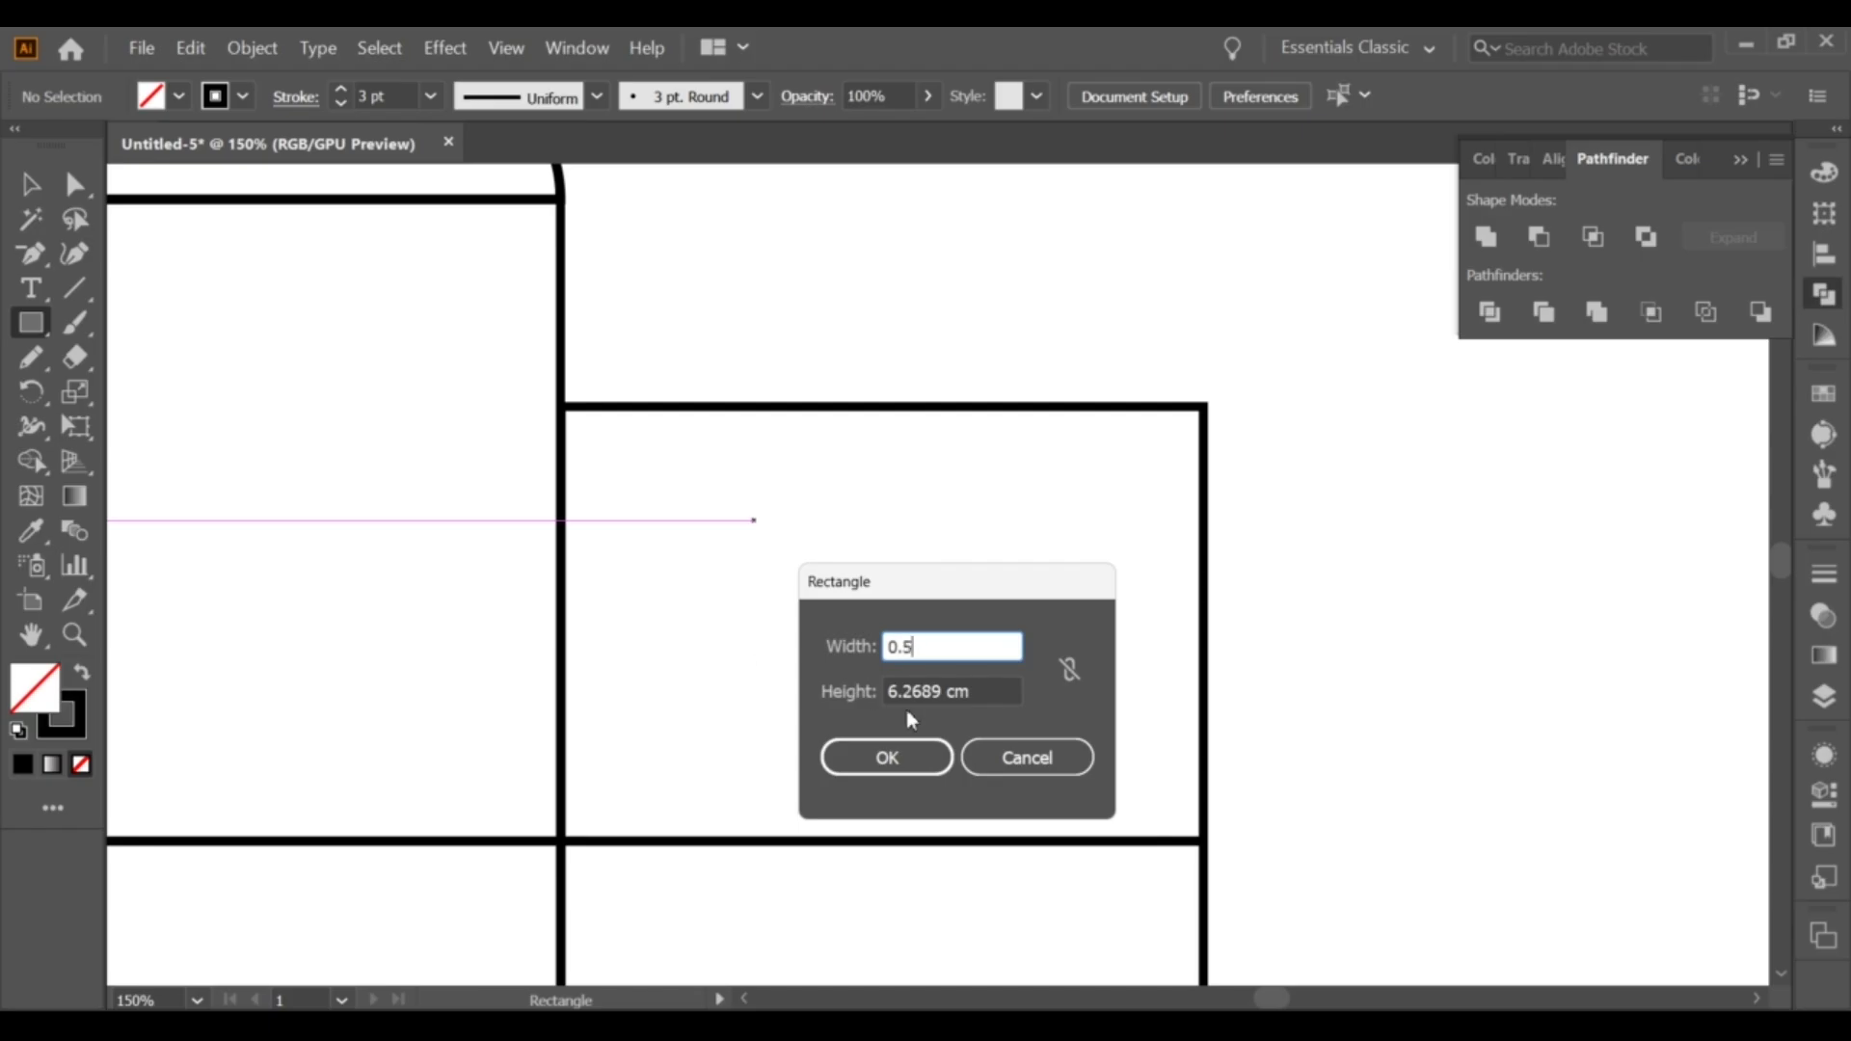
{"action": "key", "text": "Tab"}
{"action": "type", "text": "0"}
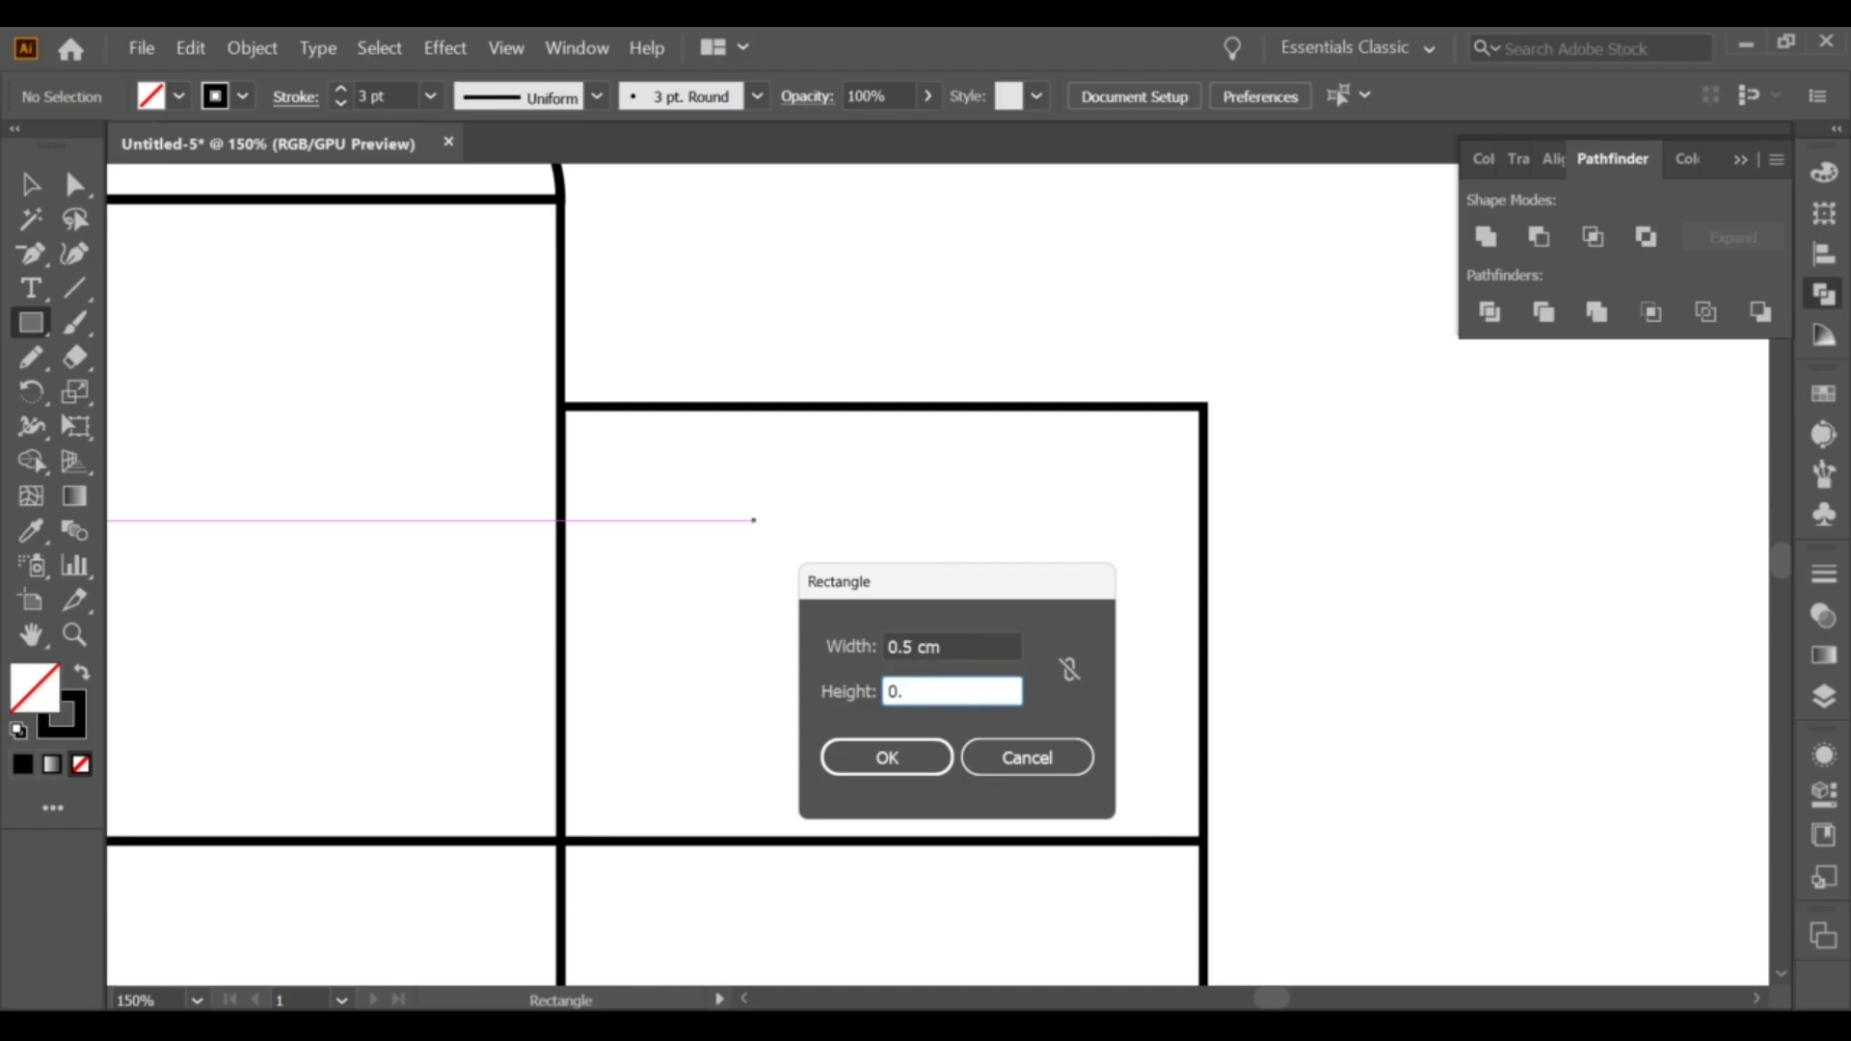
{"action": "left_click", "coordinate": [887, 760]}
{"action": "key", "text": "v"}
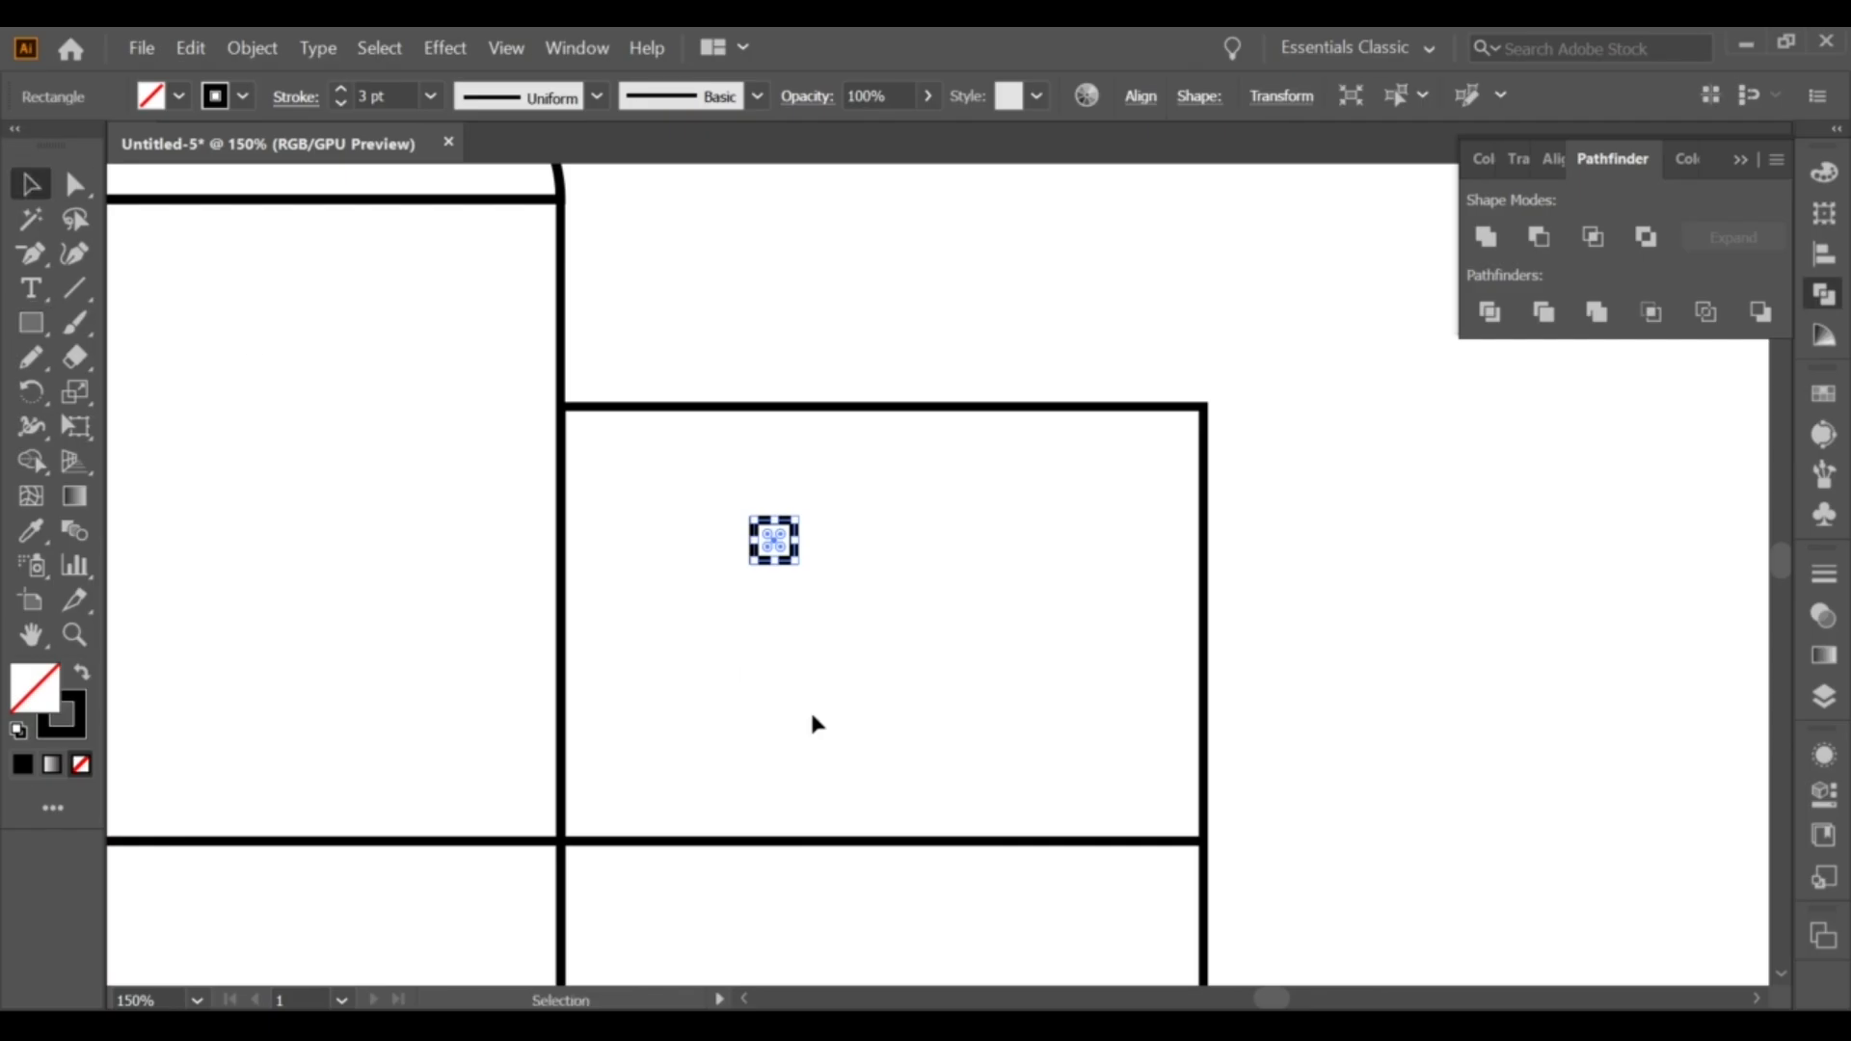
{"action": "left_click", "coordinate": [810, 713]}
{"action": "left_click_drag", "start_coordinate": [787, 567], "coordinate": [1194, 845]}
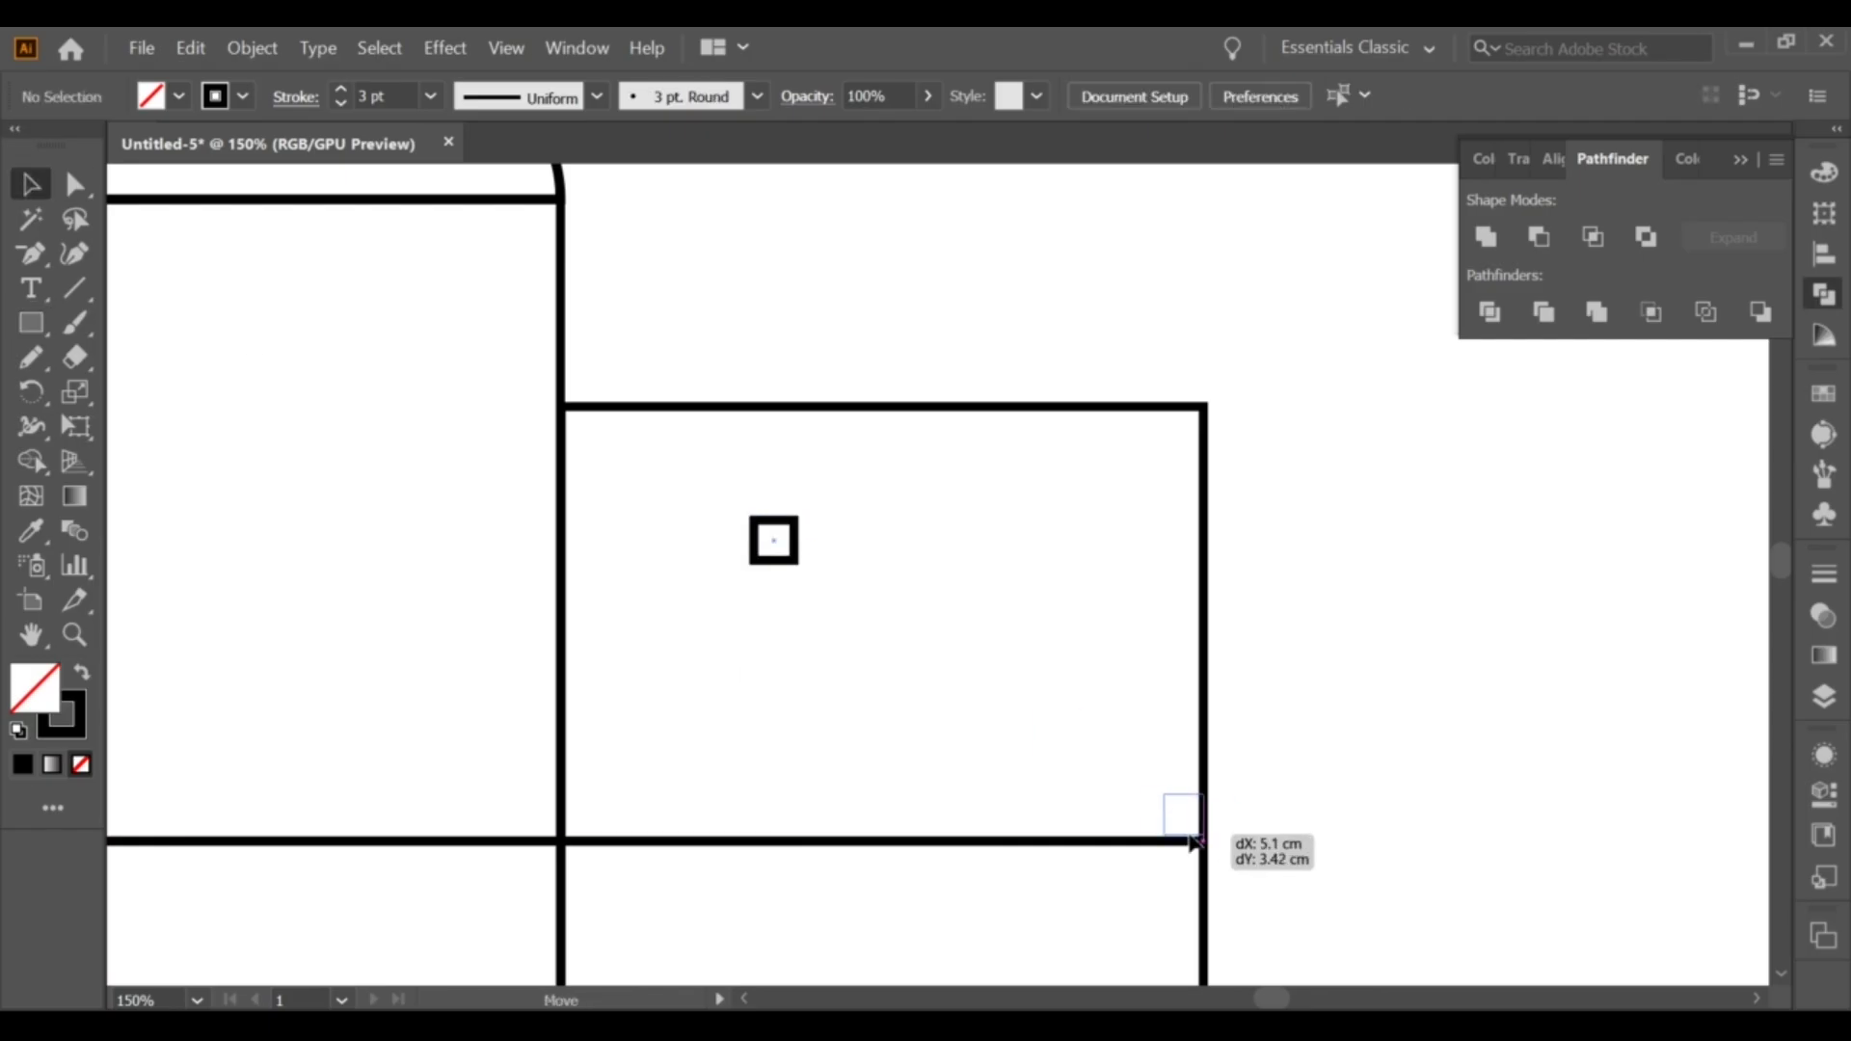
Paste a copy of the corner square in place and move it to the left panel junction.
{"action": "key", "text": "ctrl+plus"}
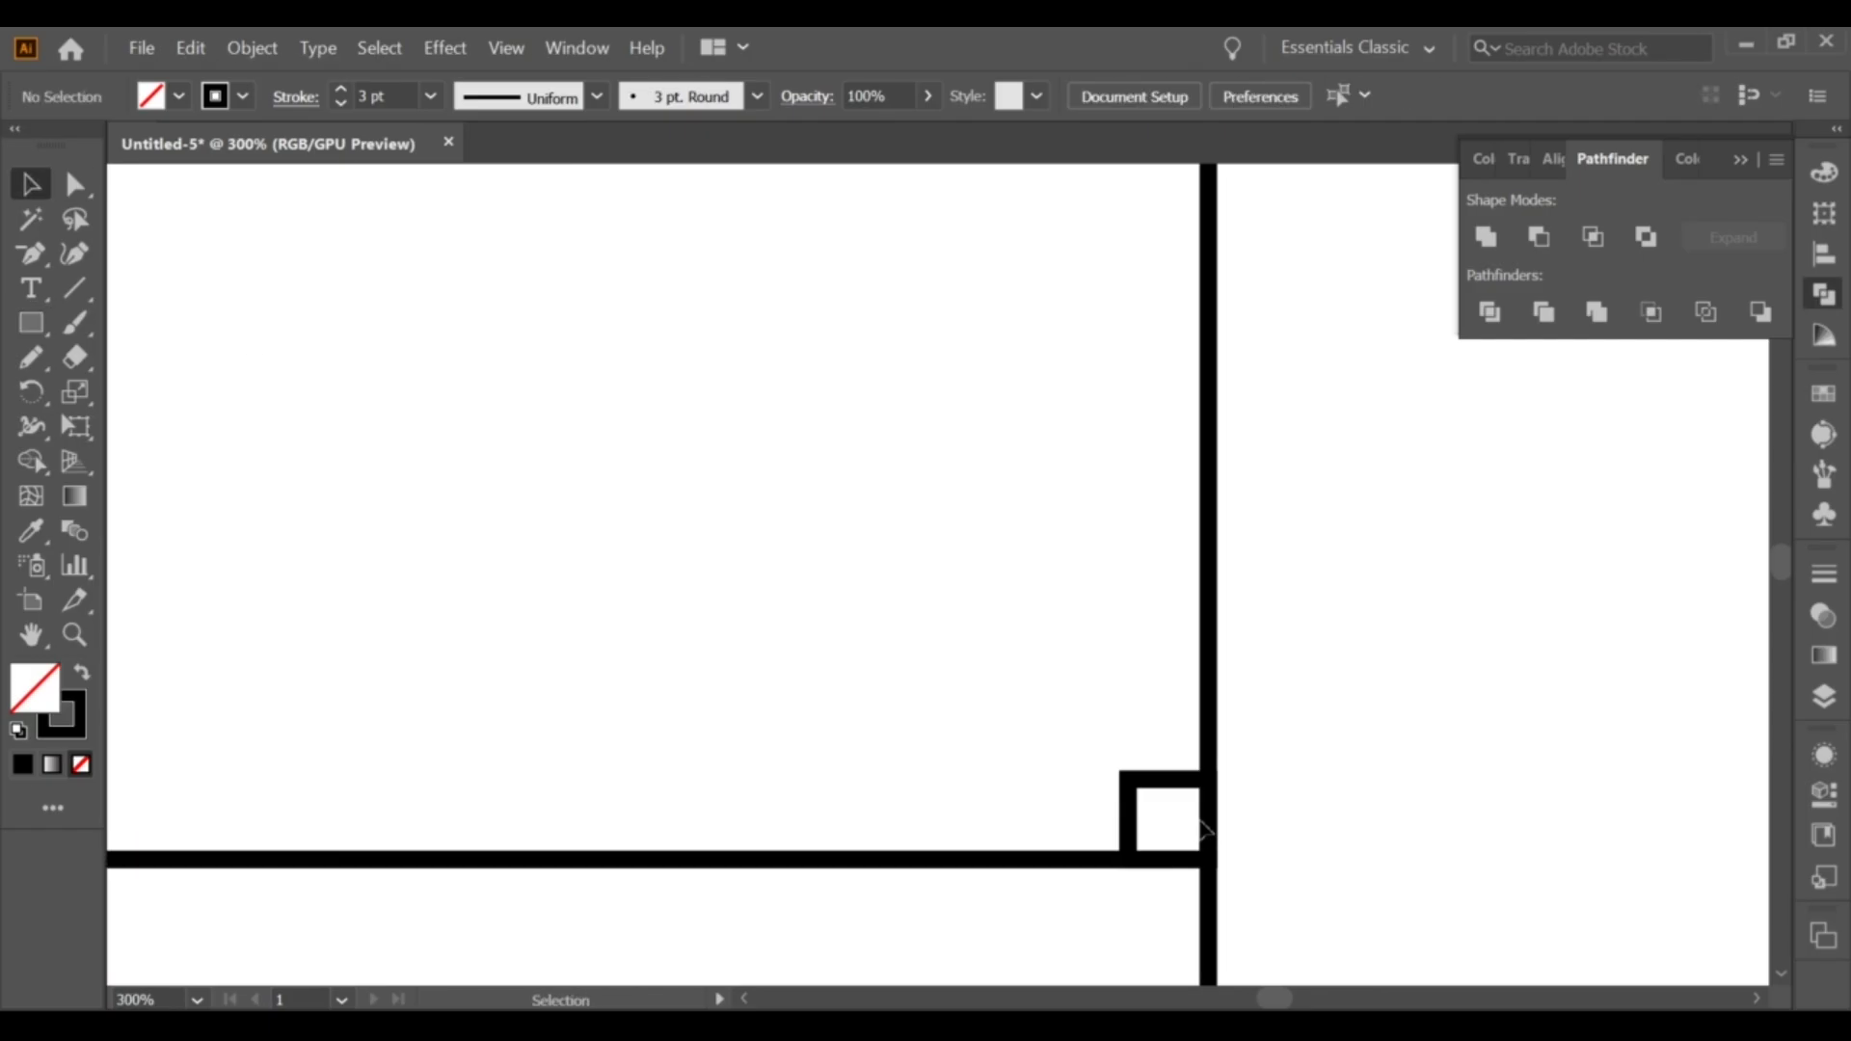
{"action": "left_click", "coordinate": [1223, 674]}
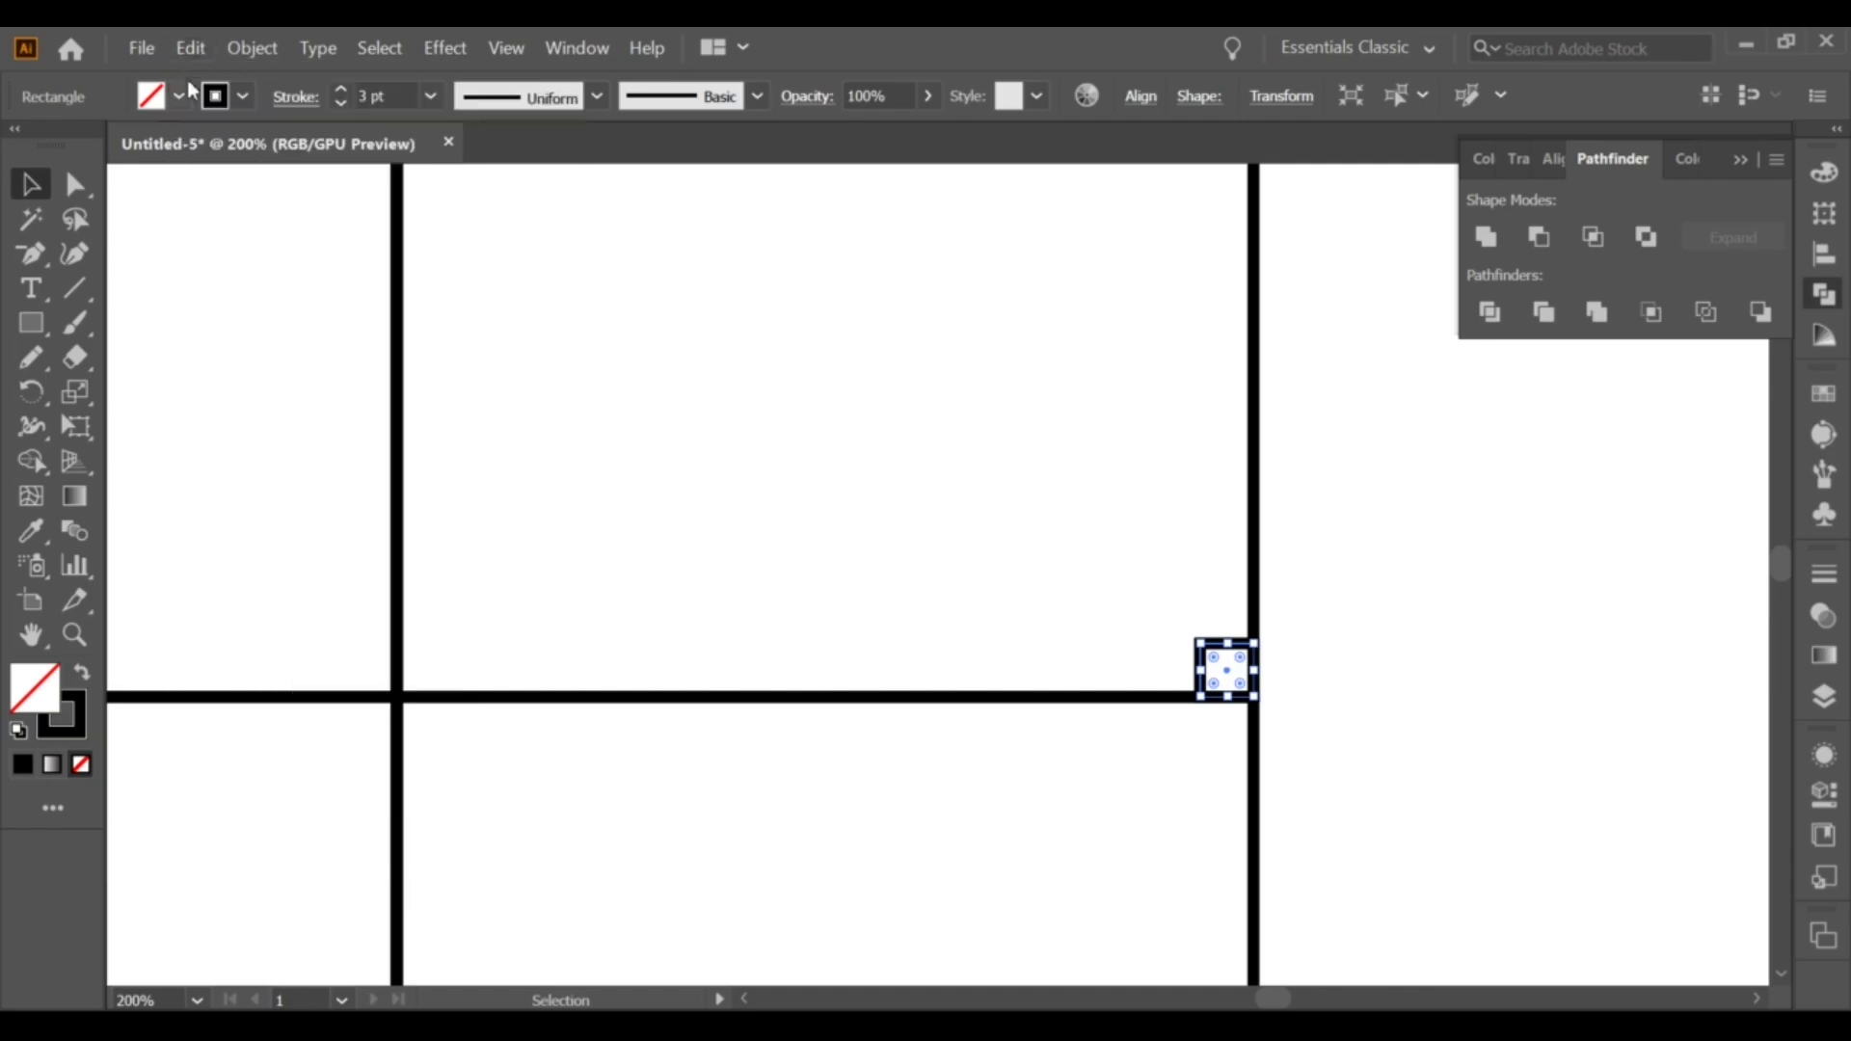
{"action": "left_click", "coordinate": [192, 48]}
{"action": "left_click", "coordinate": [269, 236]}
{"action": "left_click", "coordinate": [1490, 599]}
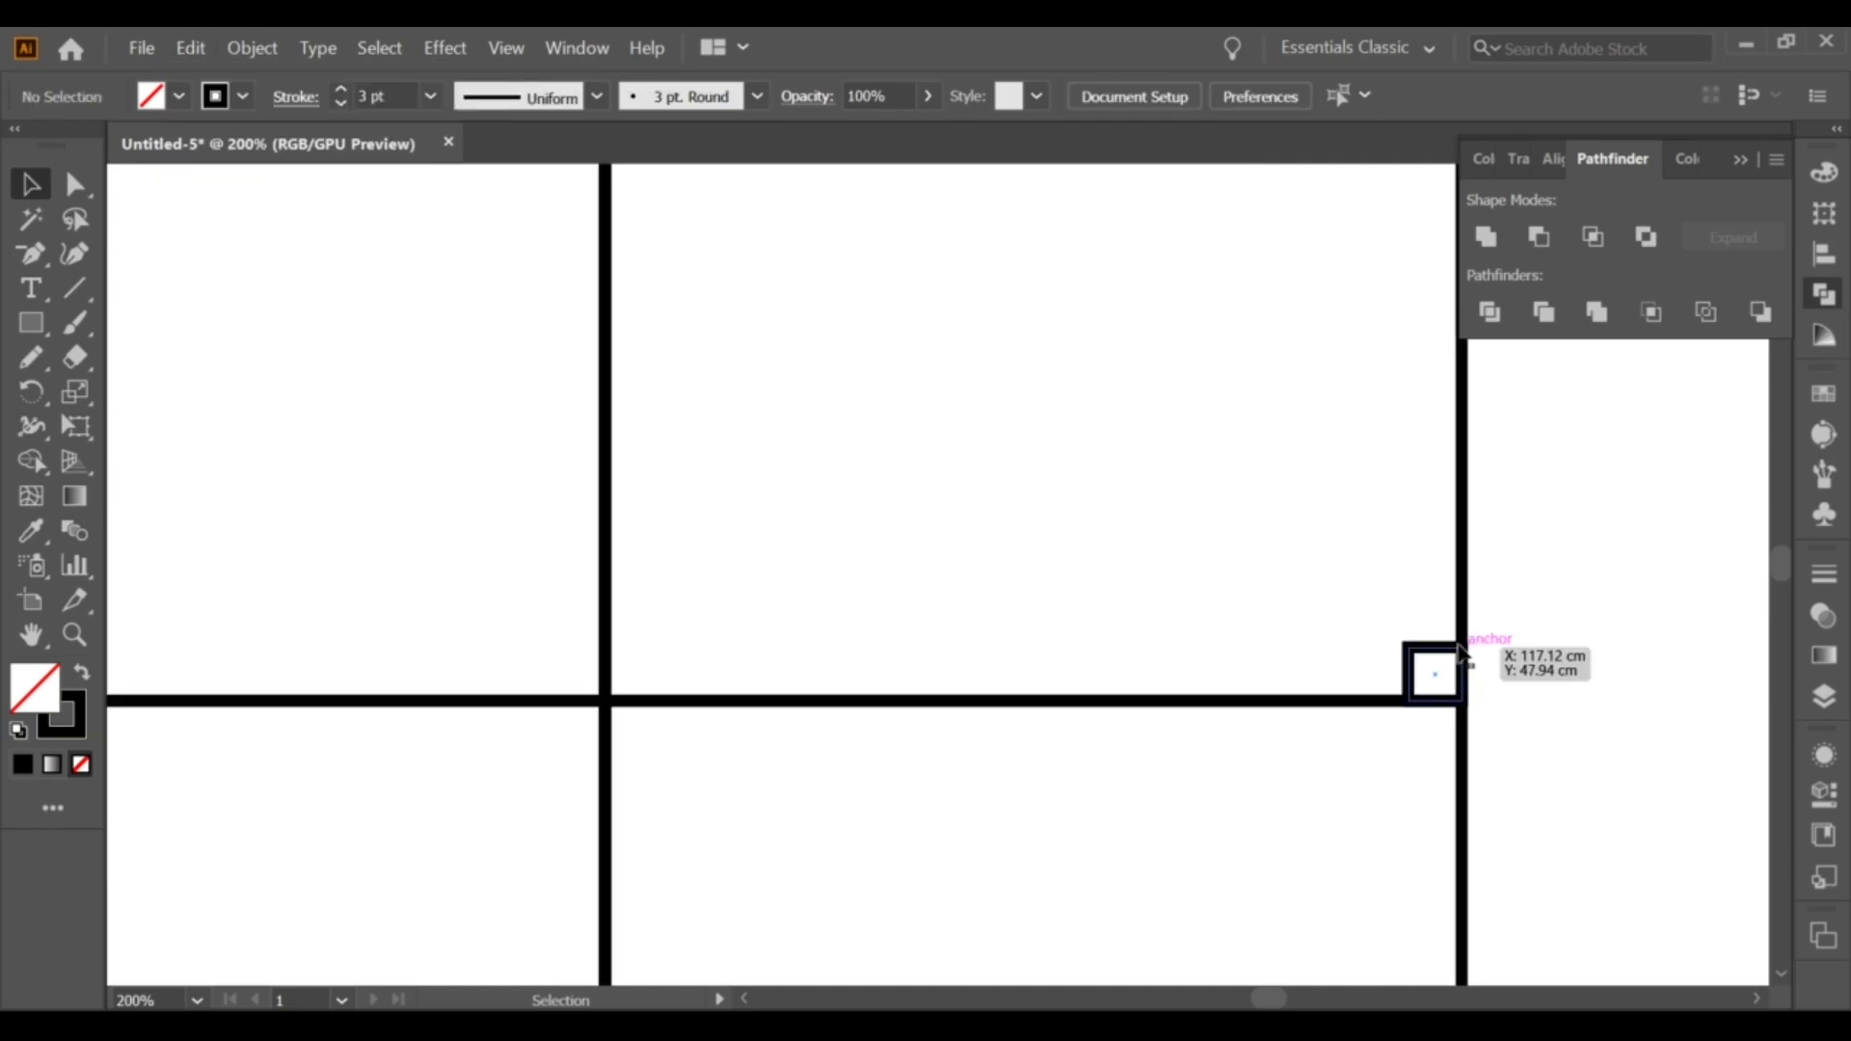
{"action": "left_click_drag", "start_coordinate": [1414, 679], "coordinate": [618, 682]}
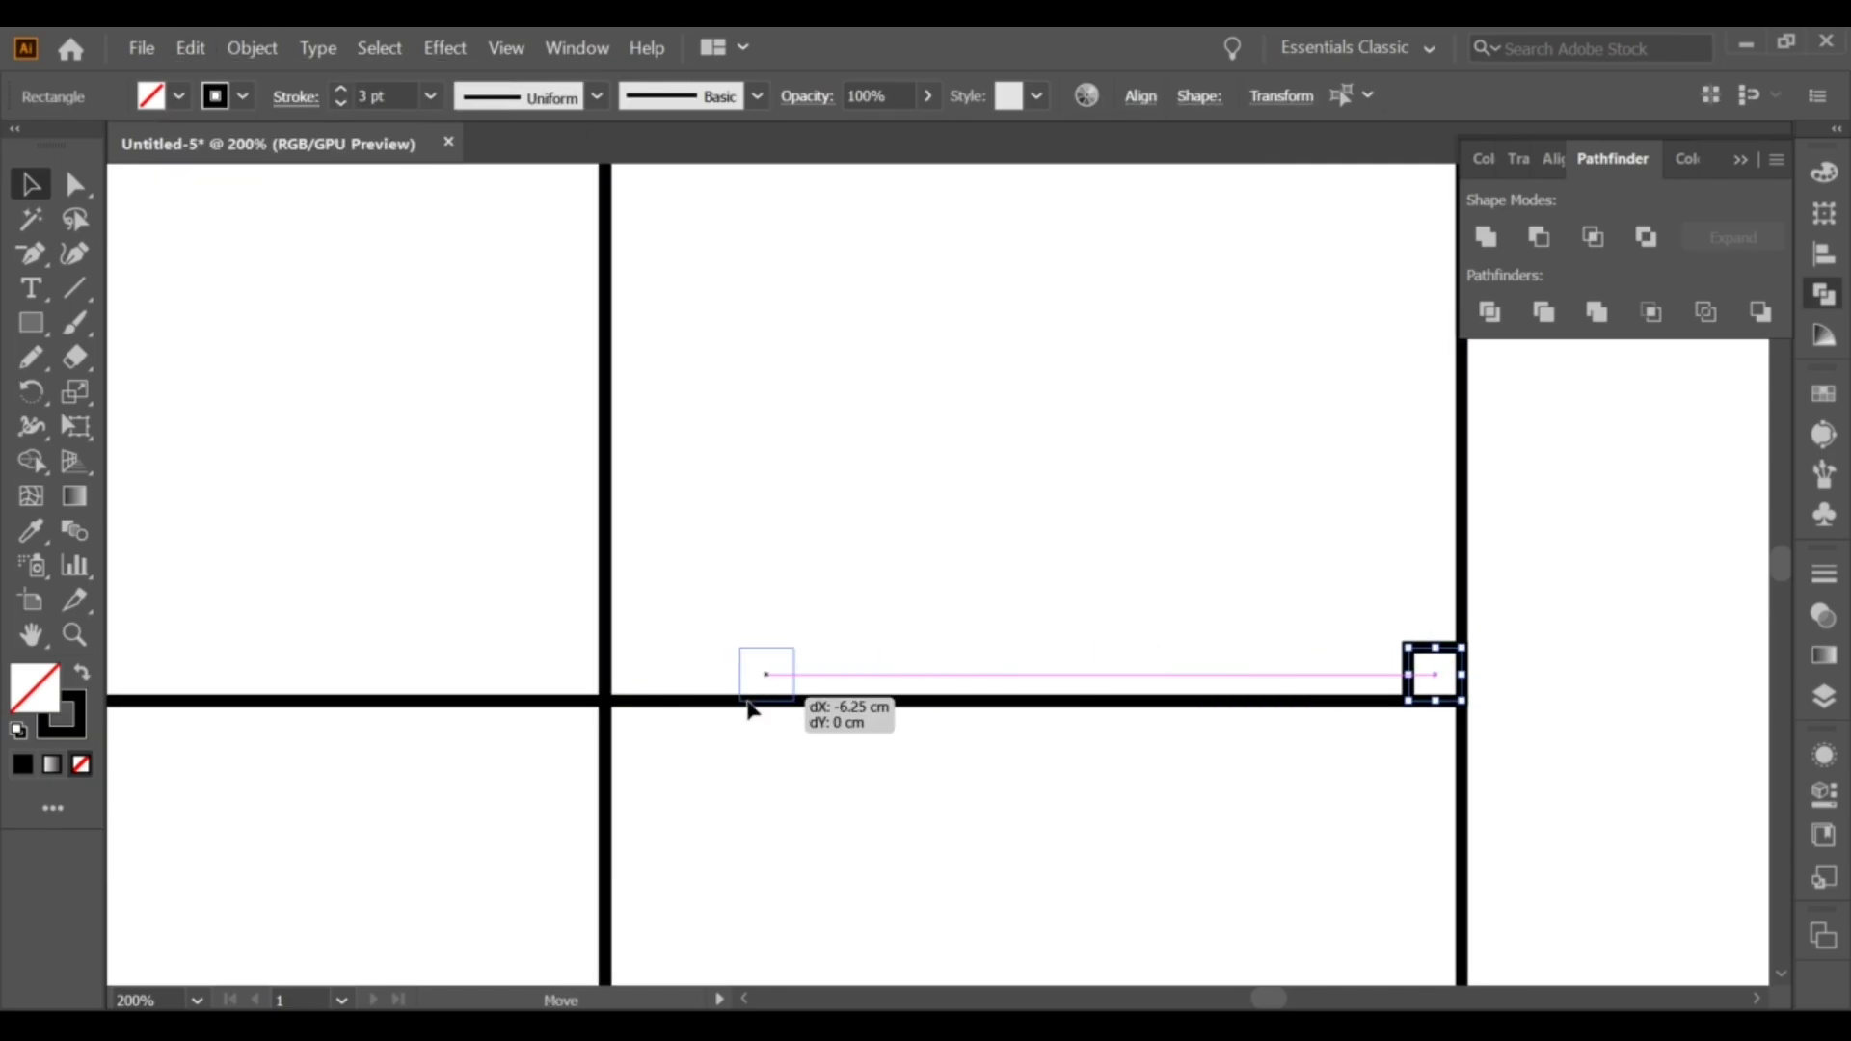
{"action": "left_click", "coordinate": [808, 588]}
{"action": "key", "text": "ctrl+z"}
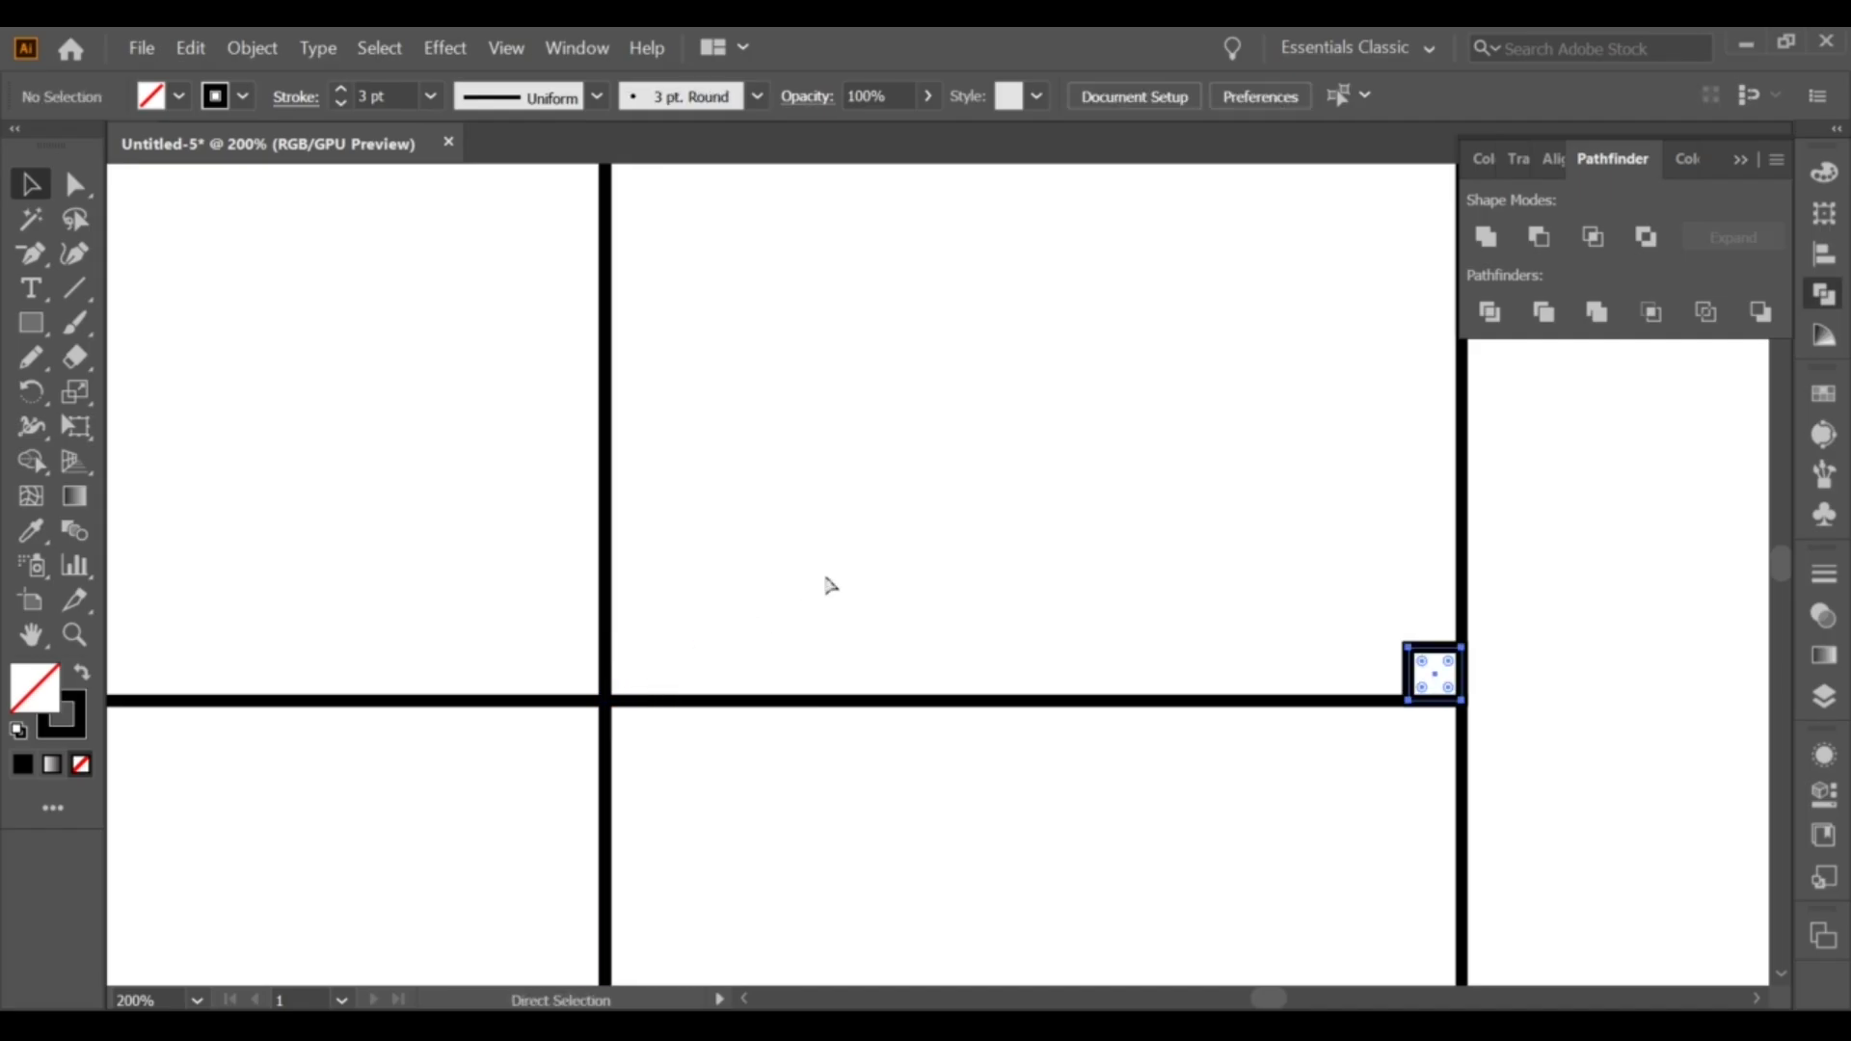
{"action": "left_click", "coordinate": [190, 48]}
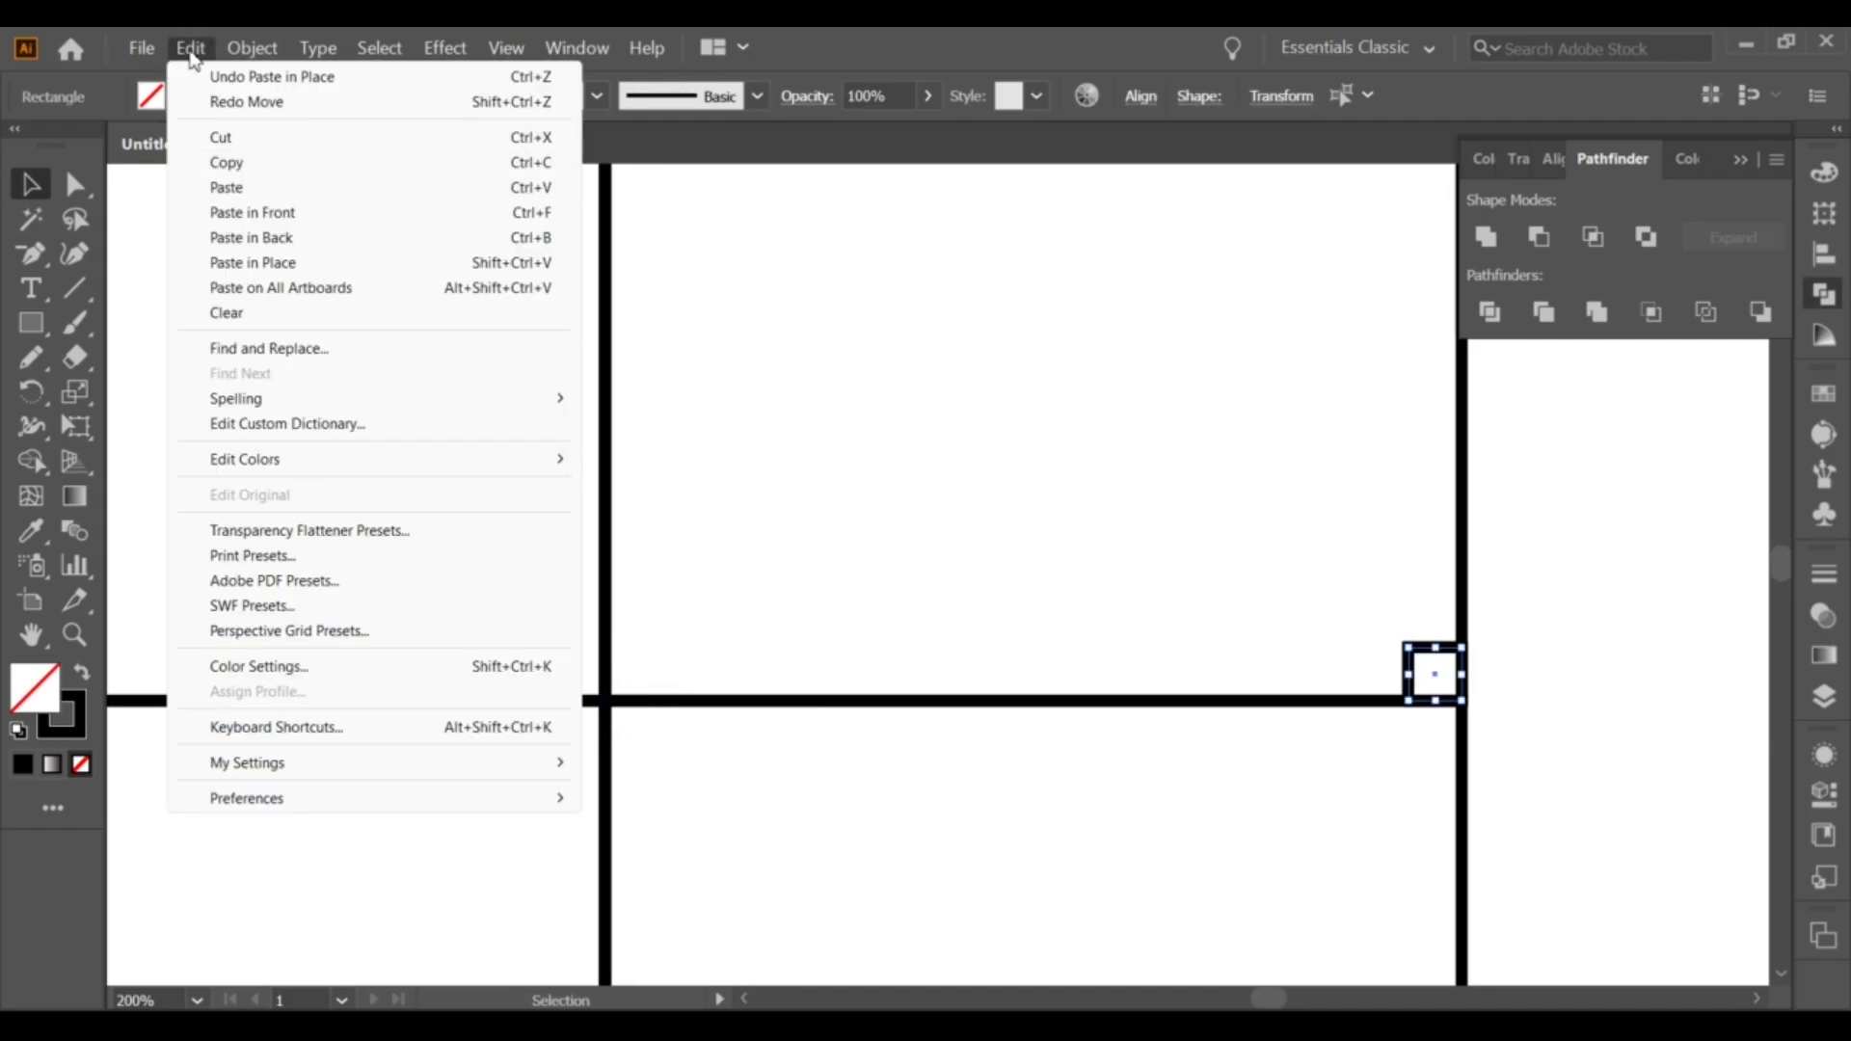
{"action": "left_click", "coordinate": [275, 262]}
{"action": "left_click_drag", "start_coordinate": [1431, 675], "coordinate": [634, 672]}
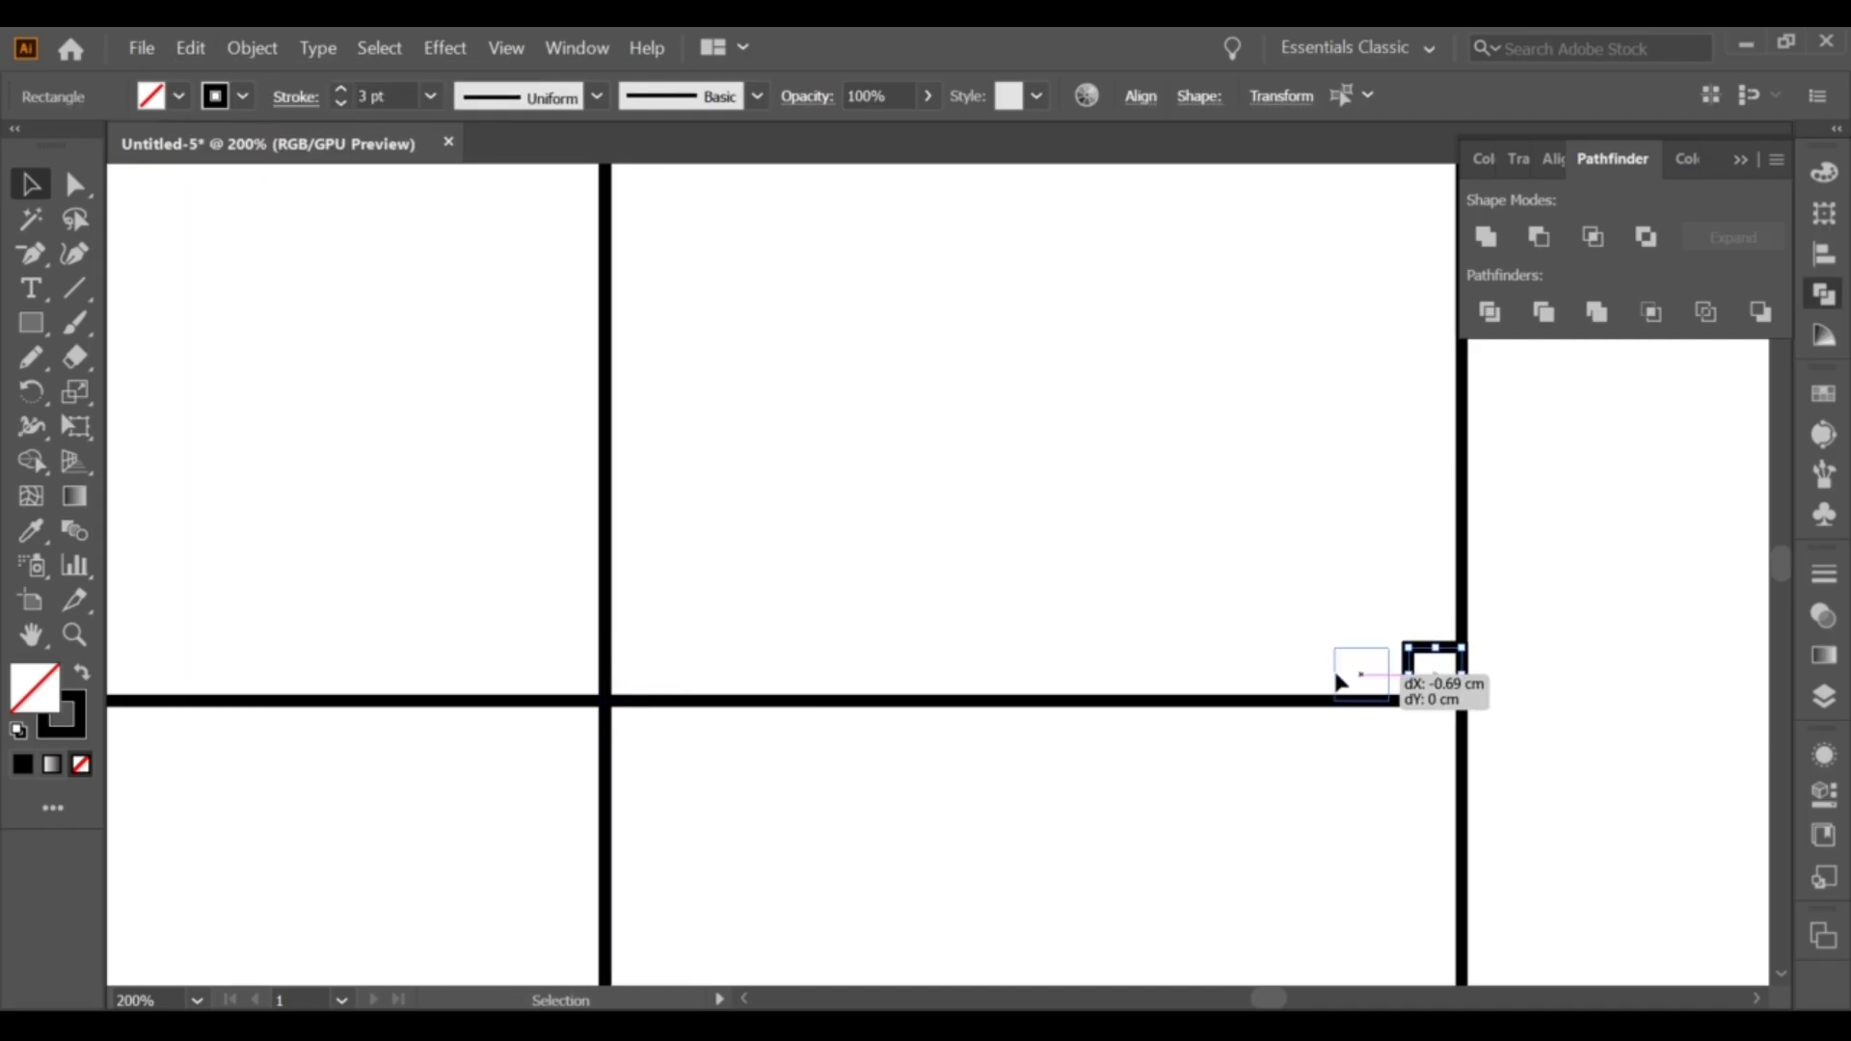
{"action": "left_click", "coordinate": [755, 600]}
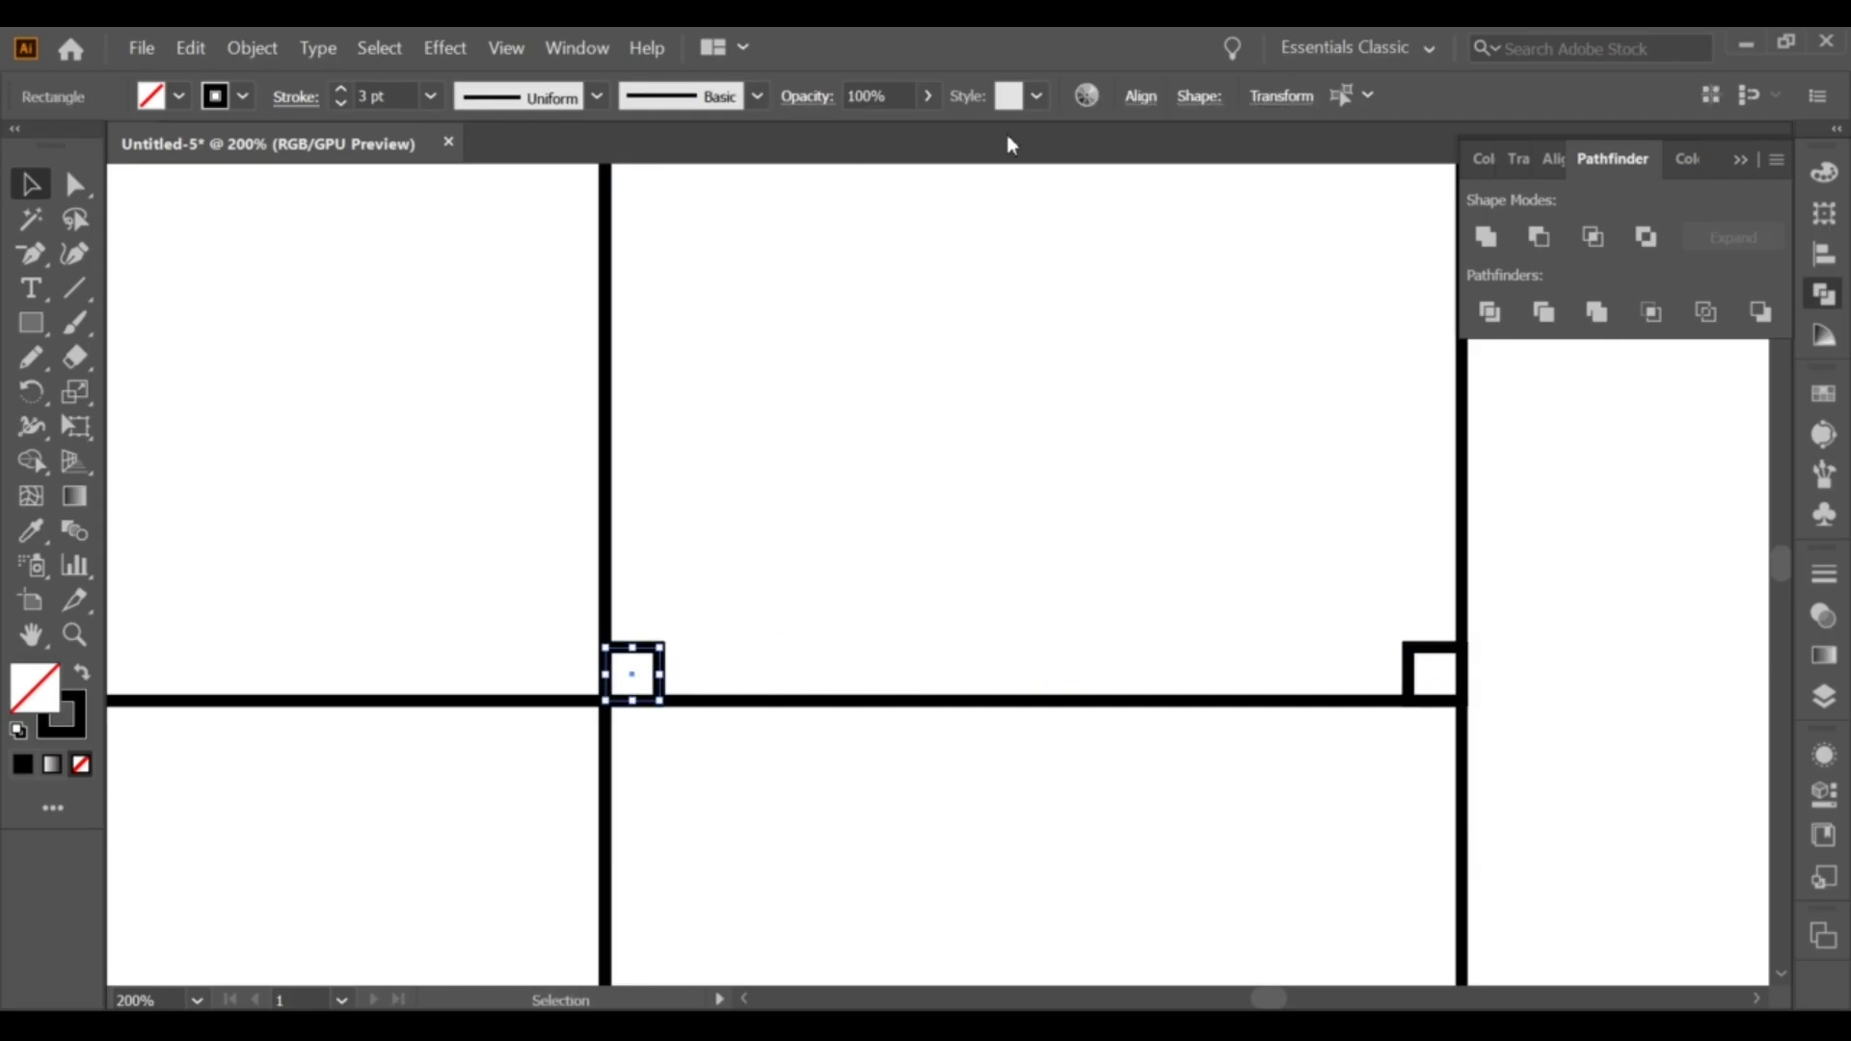
Set the copy's height to 0.25 cm from the bottom centre and place a copy above the corner square.
{"action": "left_click", "coordinate": [1264, 97]}
{"action": "left_click", "coordinate": [1001, 173]}
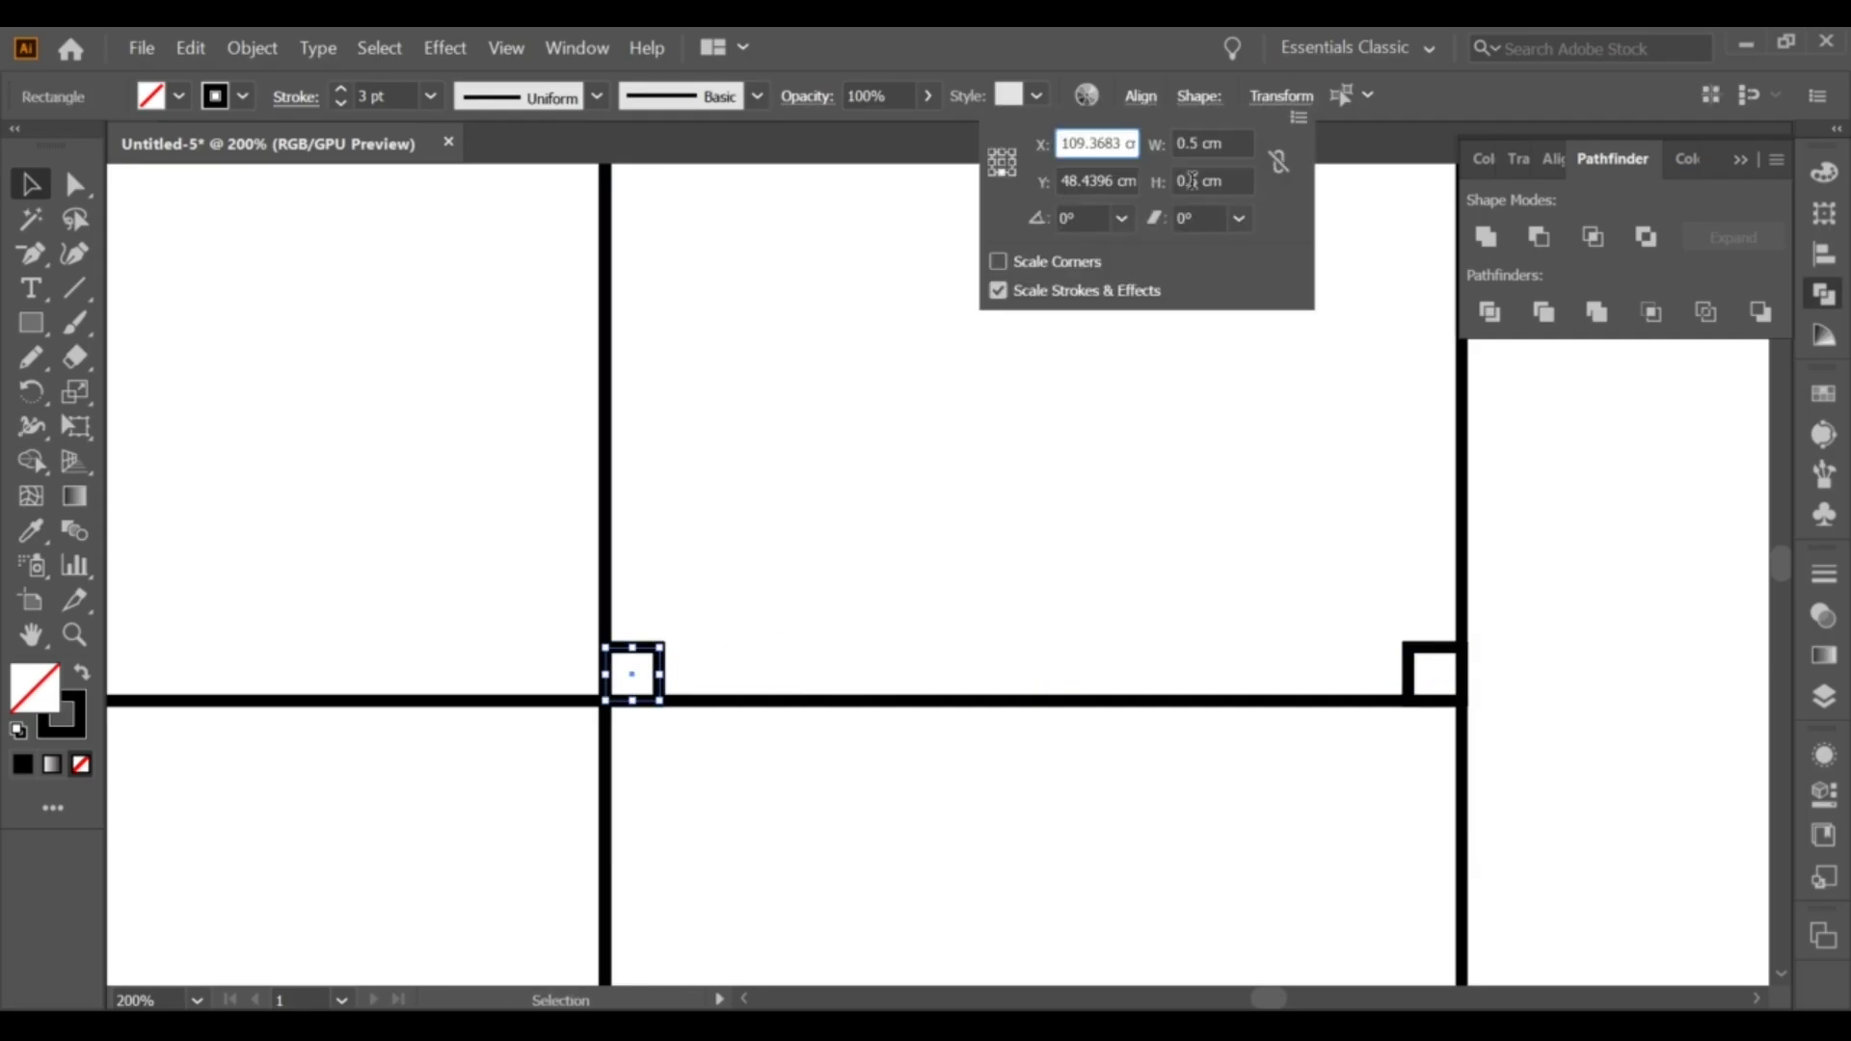
{"action": "double_click", "coordinate": [1184, 183]}
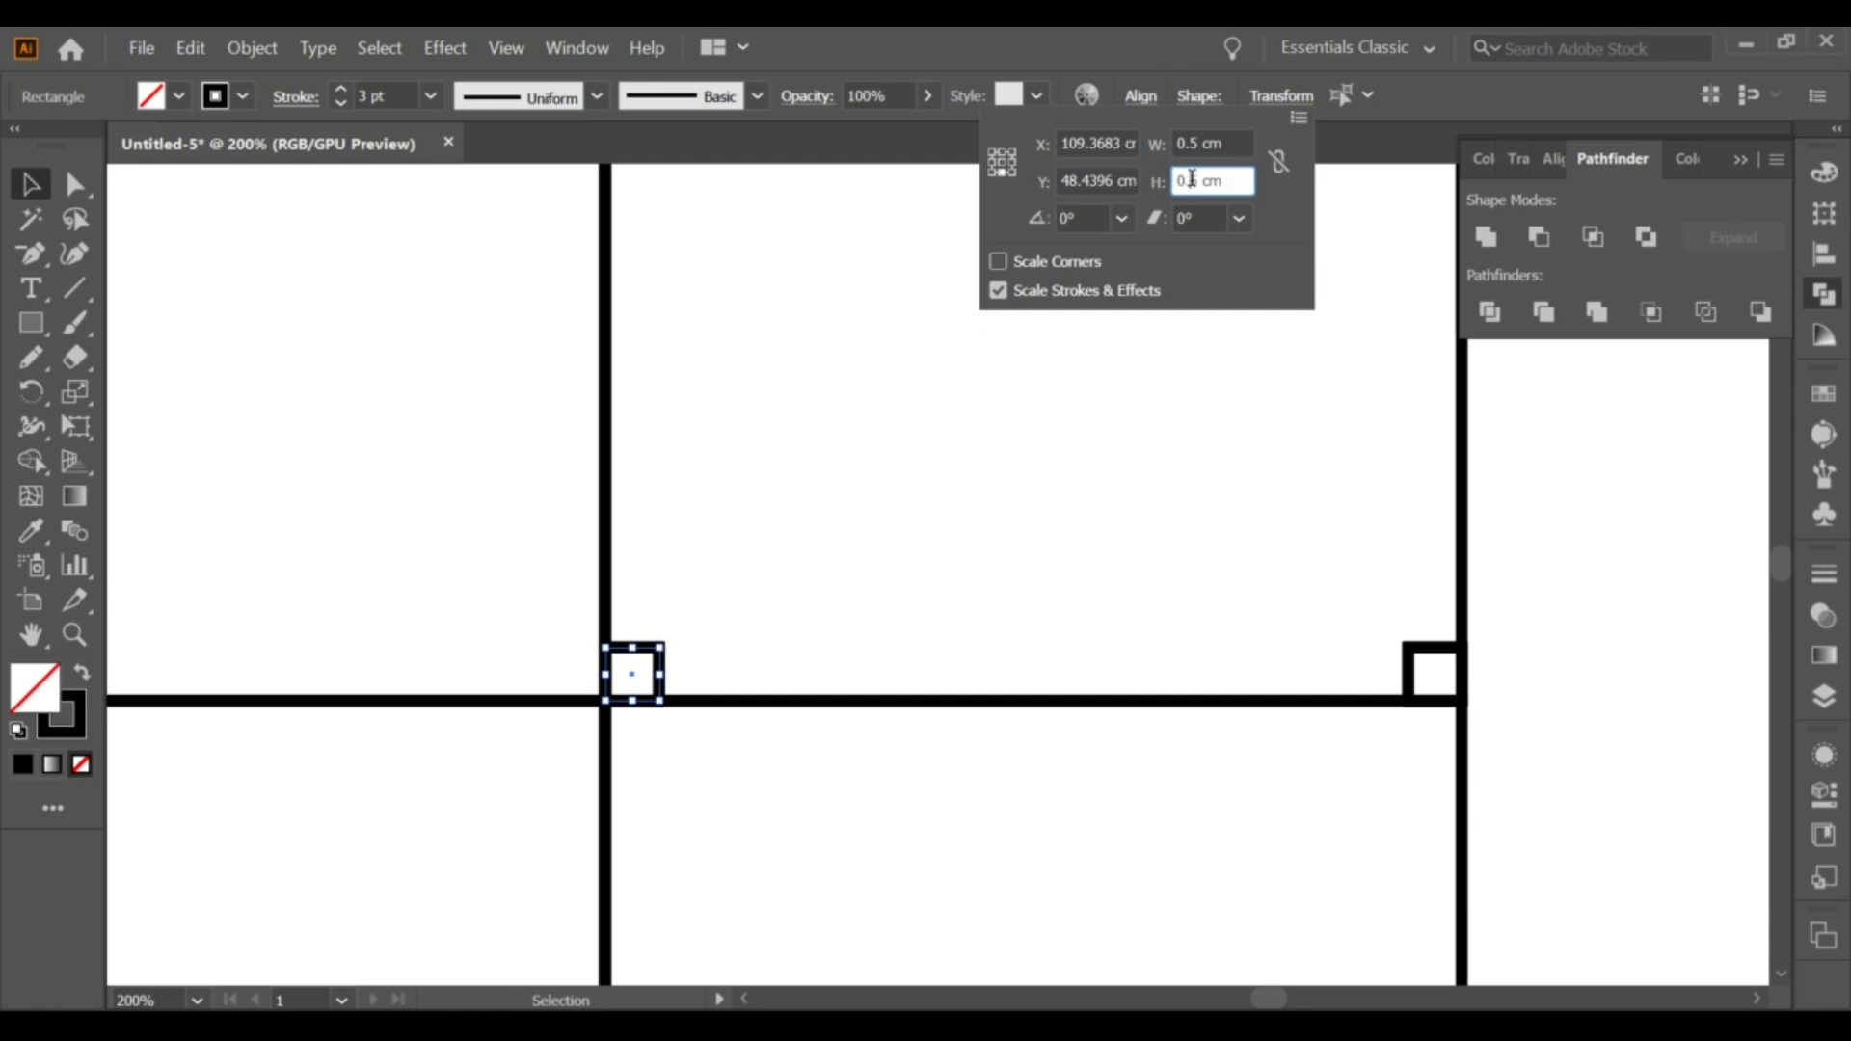
{"action": "type", "text": "0.25"}
{"action": "left_click", "coordinate": [463, 487]}
{"action": "left_click_drag", "start_coordinate": [664, 696], "coordinate": [1474, 630]}
Give the left strip the box's 3 pt stroke with the Eyedropper.
{"action": "left_click", "coordinate": [634, 686]}
{"action": "left_click", "coordinate": [30, 531]}
{"action": "left_click", "coordinate": [604, 558]}
{"action": "scroll", "coordinate": [1501, 651], "scroll_direction": "up", "scroll_amount": 3, "text": "alt"}
{"action": "left_click", "coordinate": [1314, 550], "text": "ctrl"}
Match the strip's stroke to the box wall and move it down onto the corner square.
{"action": "left_click", "coordinate": [1388, 461]}
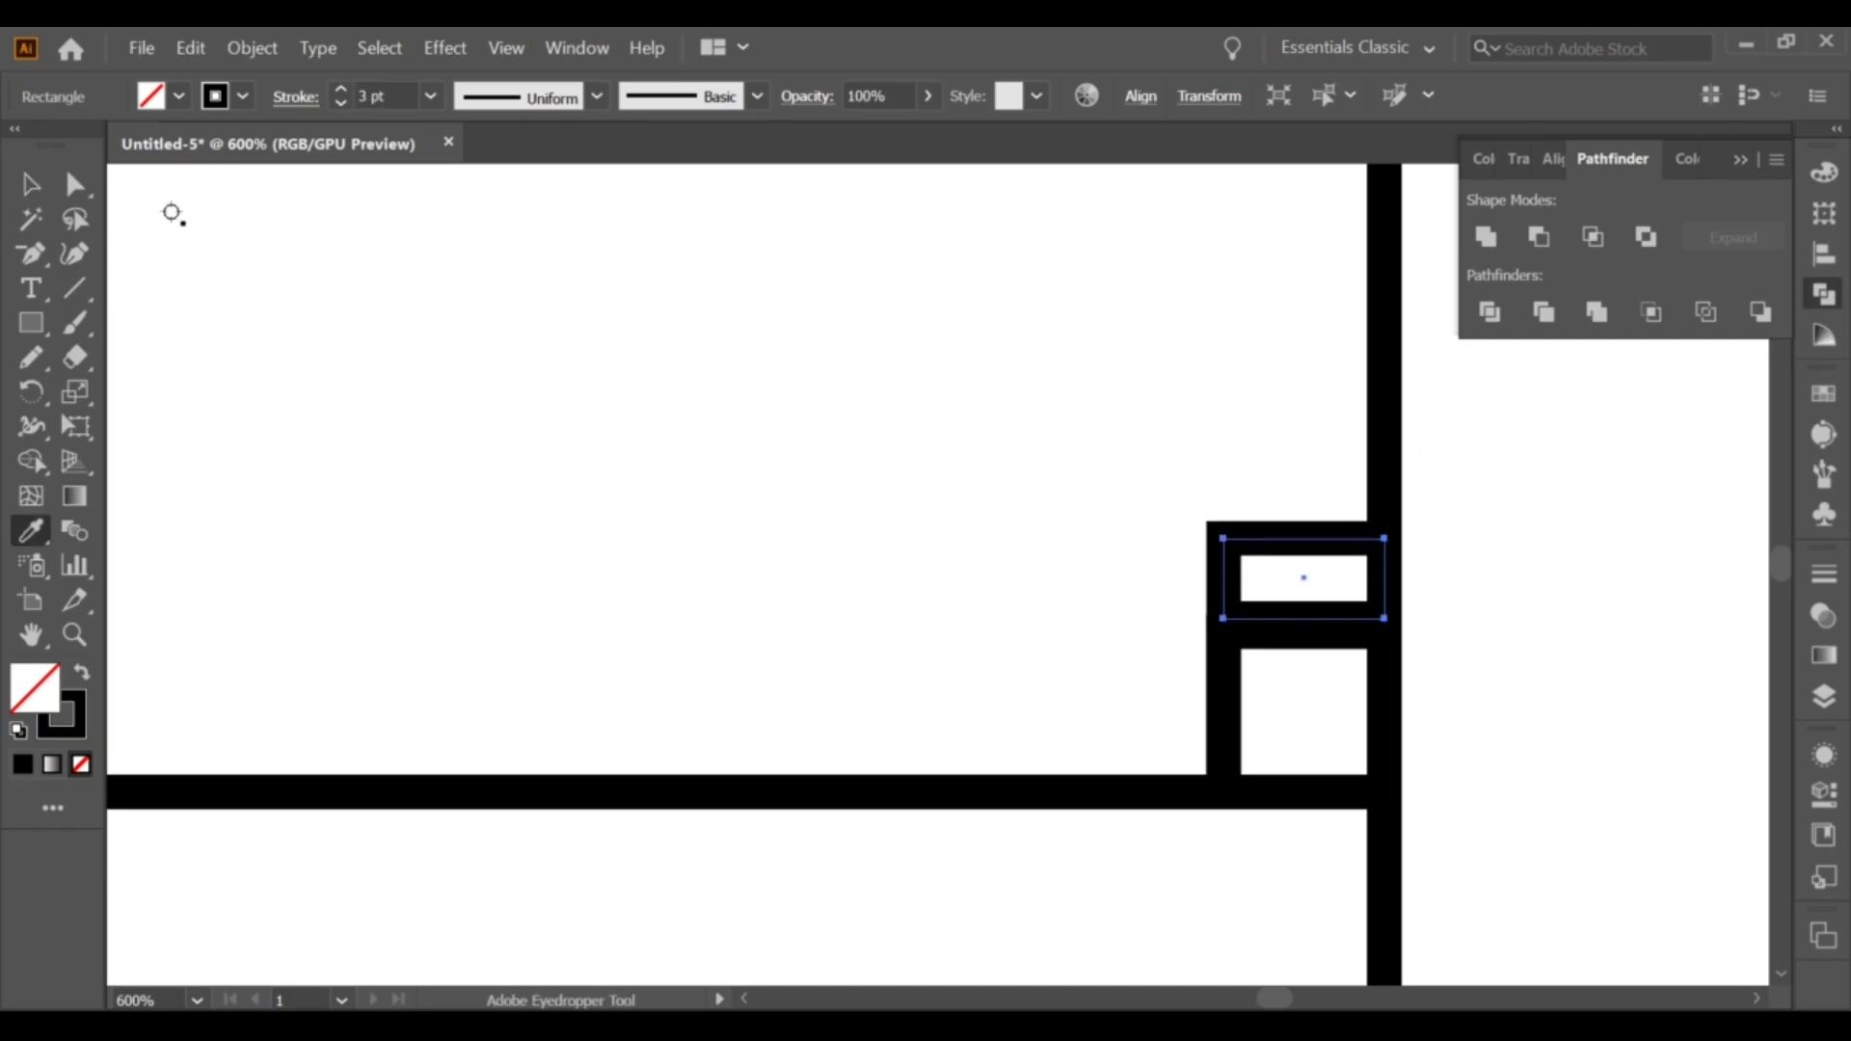
{"action": "left_click", "coordinate": [30, 183]}
{"action": "left_click", "coordinate": [916, 477]}
{"action": "scroll", "coordinate": [1203, 570], "scroll_direction": "up", "scroll_amount": 3, "text": "alt"}
{"action": "scroll", "coordinate": [1208, 570], "scroll_direction": "down", "scroll_amount": 5, "text": "alt"}
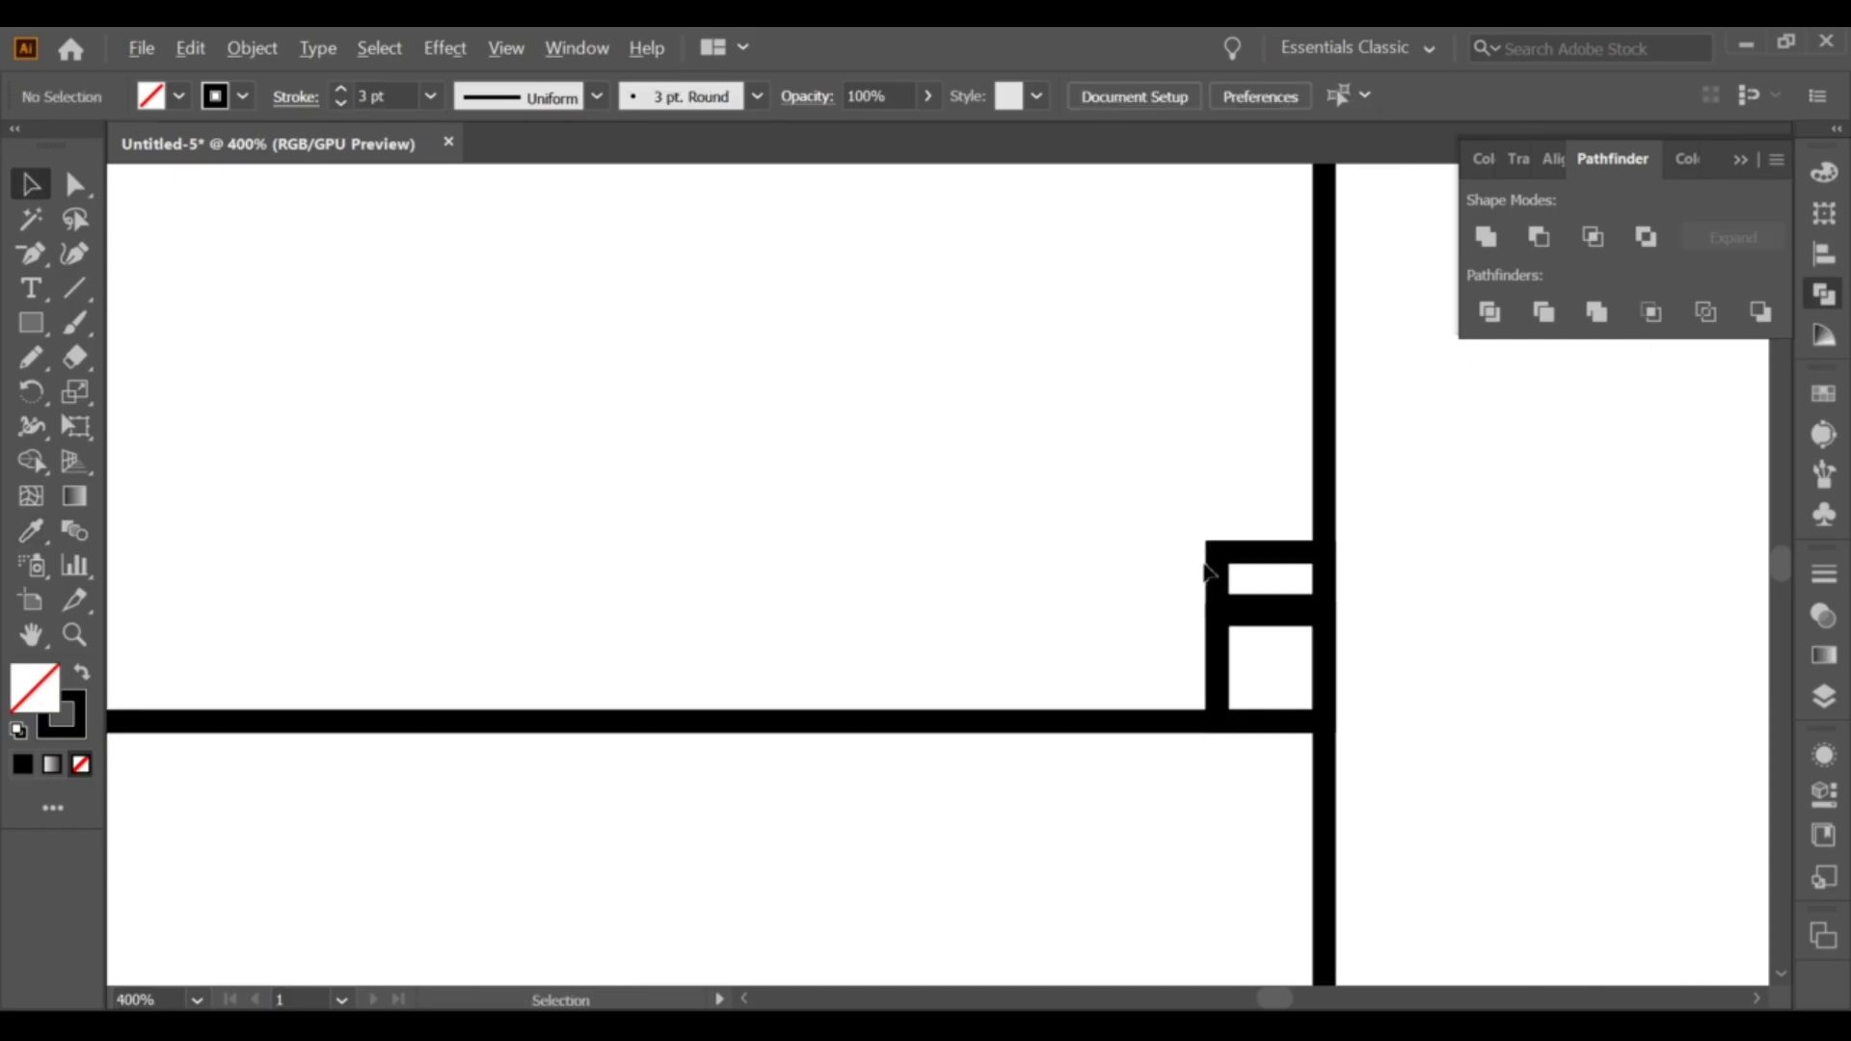
{"action": "scroll", "coordinate": [1225, 579], "scroll_direction": "up", "scroll_amount": 3, "text": "alt"}
{"action": "mouse_move", "coordinate": [1276, 636]}
{"action": "left_mouse_down"}
{"action": "mouse_move", "coordinate": [1279, 658]}
{"action": "mouse_move", "coordinate": [1309, 656]}
{"action": "left_mouse_up"}
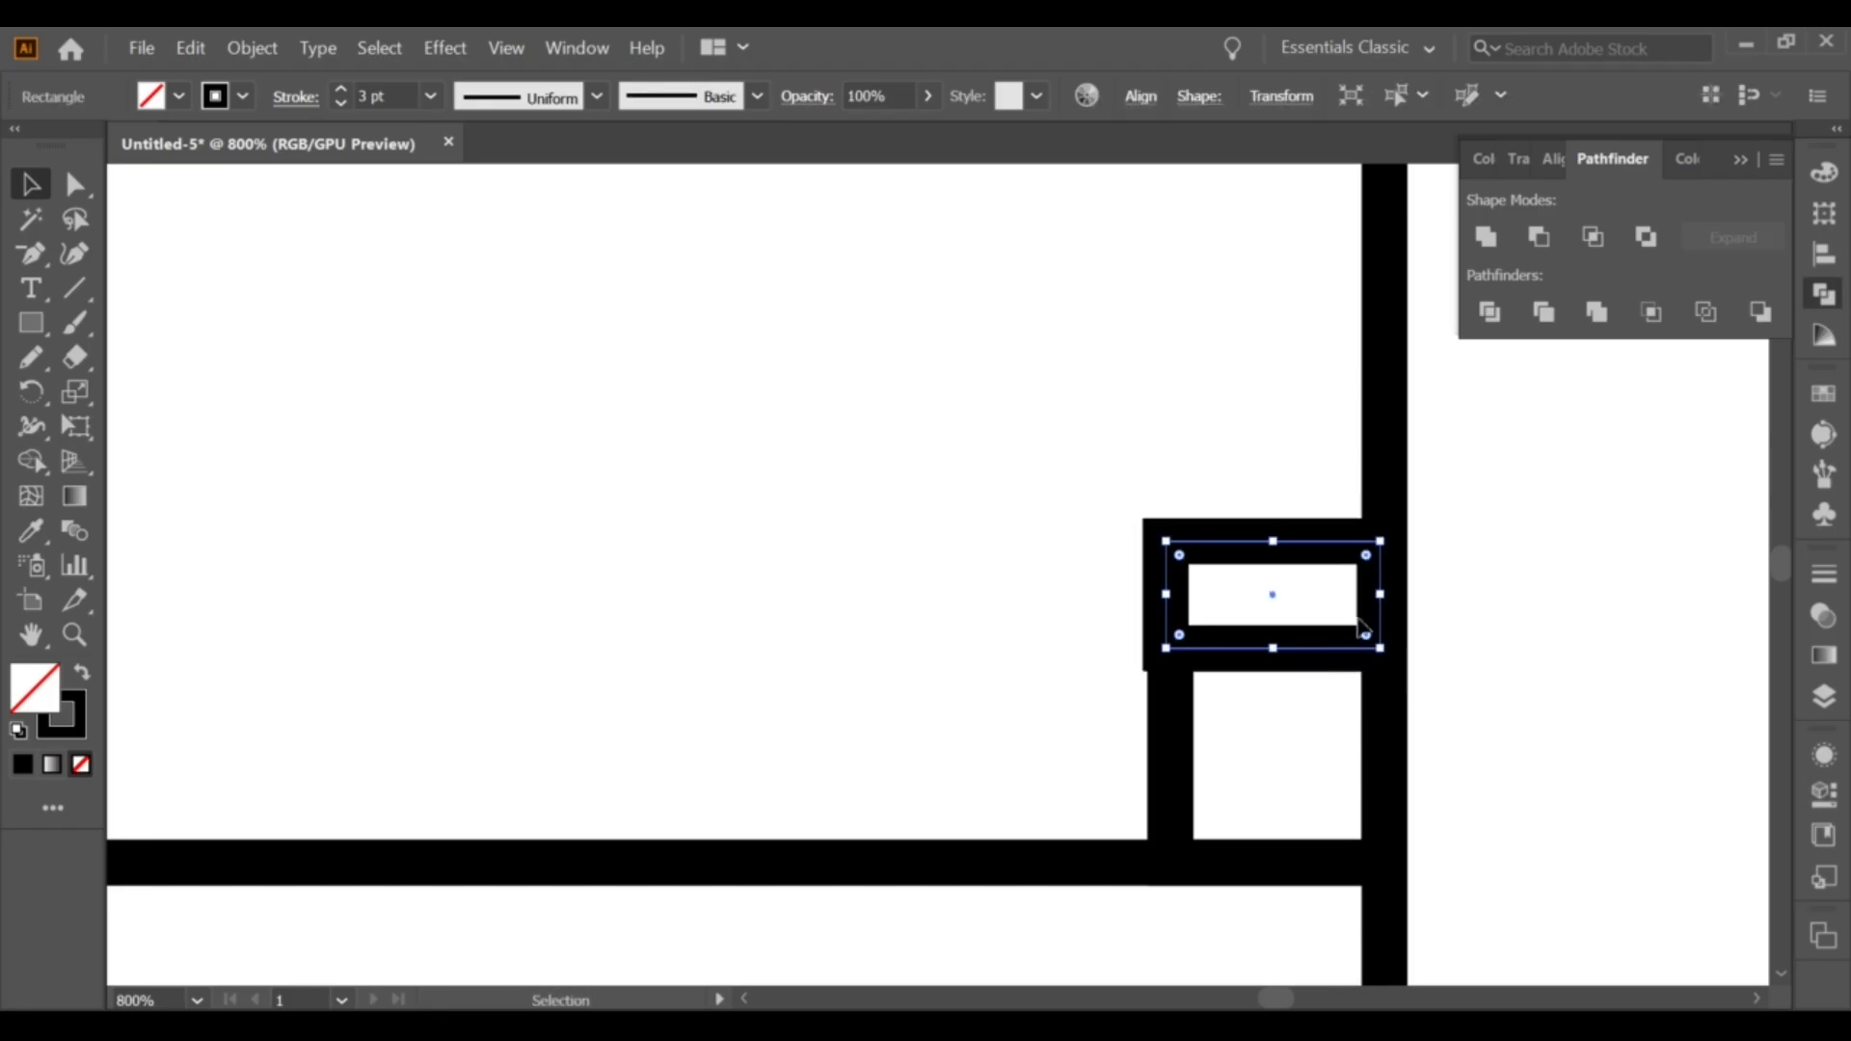
{"action": "left_click", "coordinate": [1389, 583]}
{"action": "left_click_drag", "start_coordinate": [1317, 547], "coordinate": [1325, 548]}
{"action": "left_click", "coordinate": [1293, 628]}
In Outline view, align the strip's edge with the flap wall.
{"action": "scroll", "coordinate": [1283, 625], "scroll_direction": "down", "scroll_amount": 2}
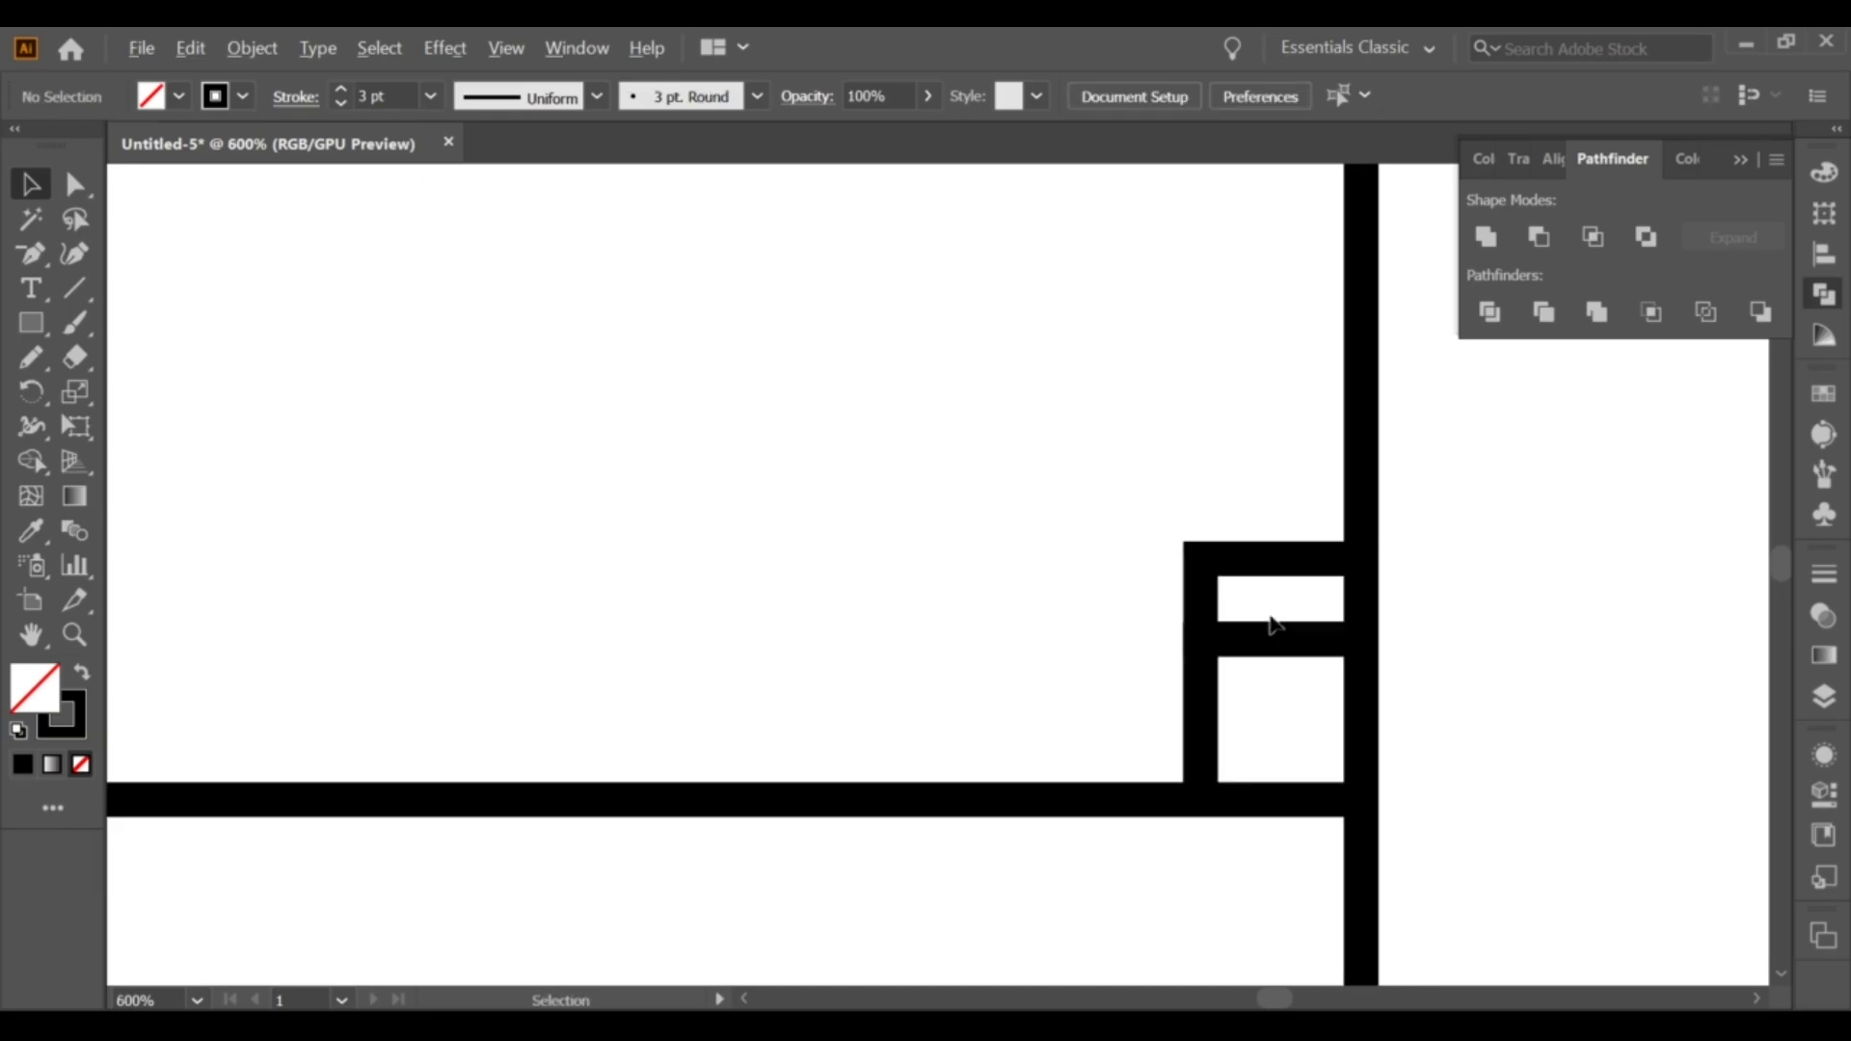
{"action": "scroll", "coordinate": [1272, 620], "scroll_direction": "down", "scroll_amount": 2}
{"action": "key", "text": "ctrl+y"}
{"action": "scroll", "coordinate": [1317, 621], "scroll_direction": "up", "scroll_amount": 3}
{"action": "scroll", "coordinate": [1317, 621], "scroll_direction": "up", "scroll_amount": 3}
{"action": "scroll", "coordinate": [1317, 619], "scroll_direction": "down", "scroll_amount": 1}
{"action": "left_click", "coordinate": [1249, 388]}
{"action": "scroll", "coordinate": [1282, 615], "scroll_direction": "up", "scroll_amount": 3}
{"action": "scroll", "coordinate": [1198, 595], "scroll_direction": "up", "scroll_amount": 3}
{"action": "scroll", "coordinate": [1394, 628], "scroll_direction": "up", "scroll_amount": 2}
{"action": "scroll", "coordinate": [1419, 631], "scroll_direction": "down", "scroll_amount": 5}
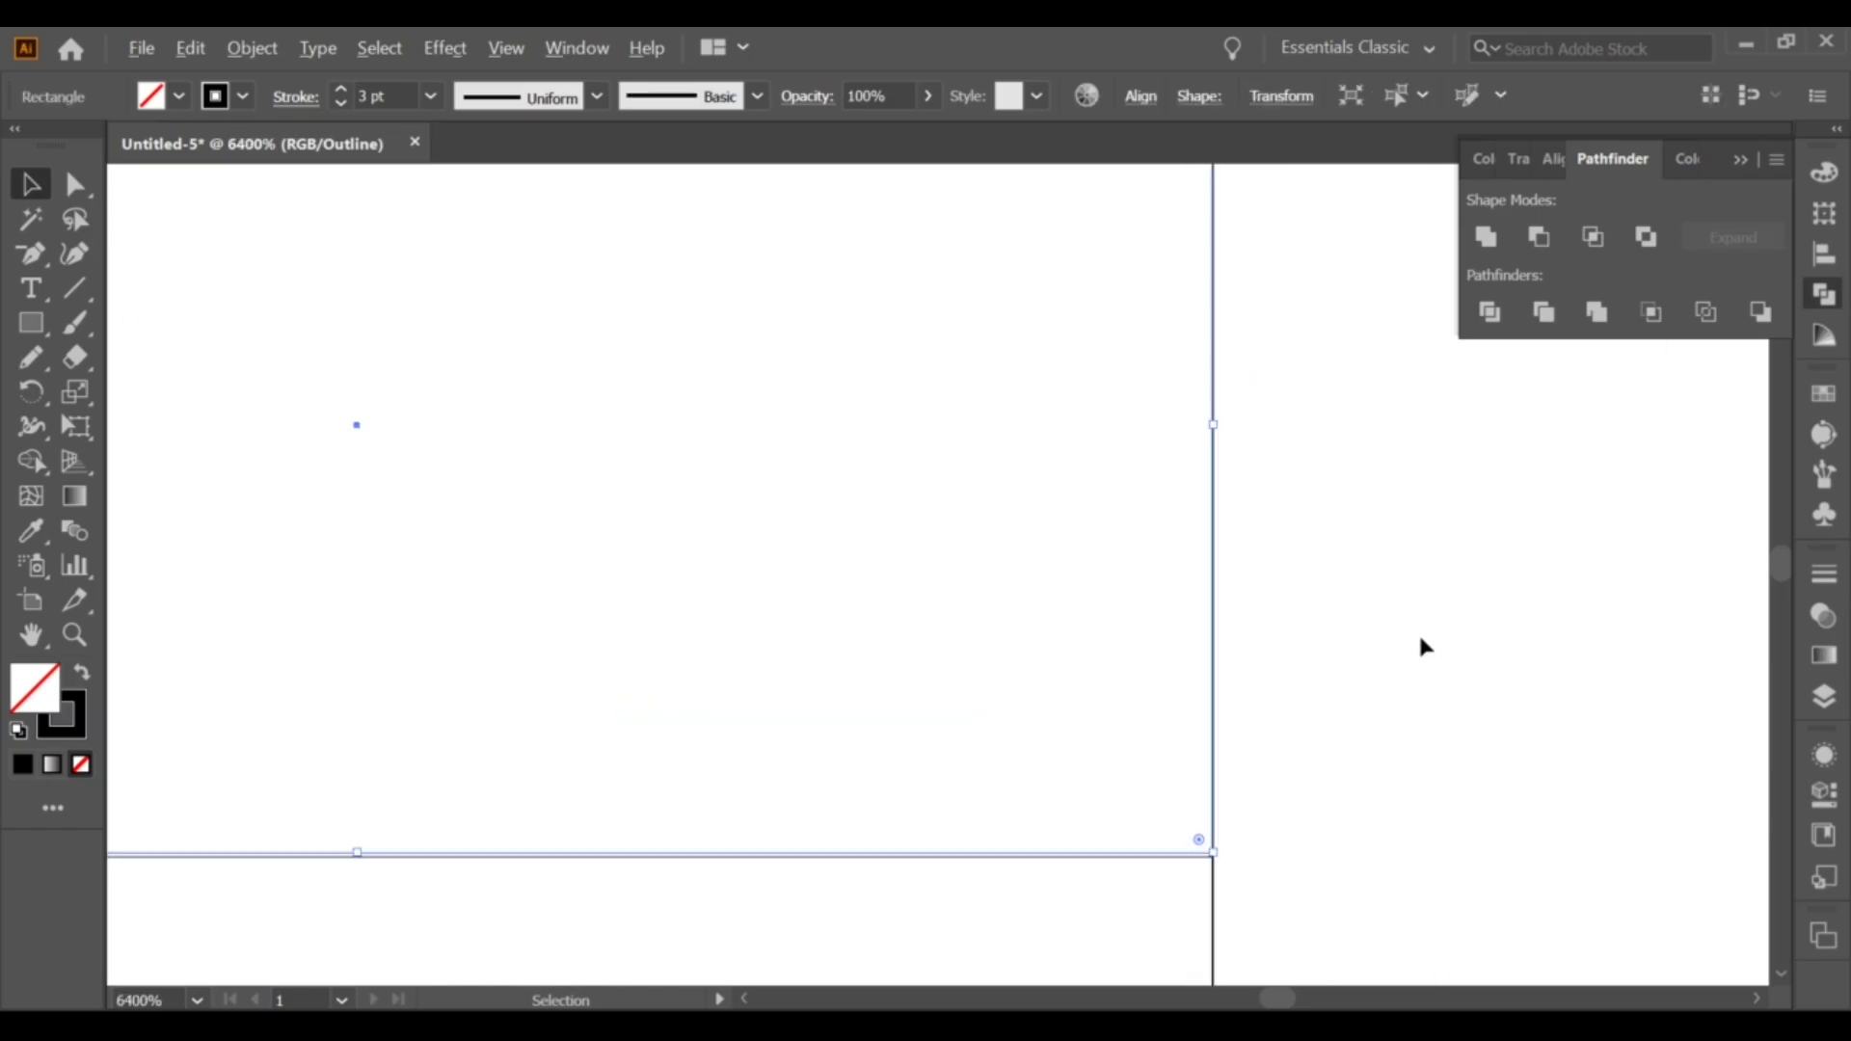
{"action": "left_click_drag", "start_coordinate": [1220, 630], "coordinate": [1264, 631]}
{"action": "left_click", "coordinate": [1264, 611]}
Snap the strip's other edge onto the flap line and zoom back out to fit.
{"action": "scroll", "coordinate": [1263, 626], "scroll_direction": "up", "scroll_amount": 1}
{"action": "scroll", "coordinate": [1282, 646], "scroll_direction": "up", "scroll_amount": 1}
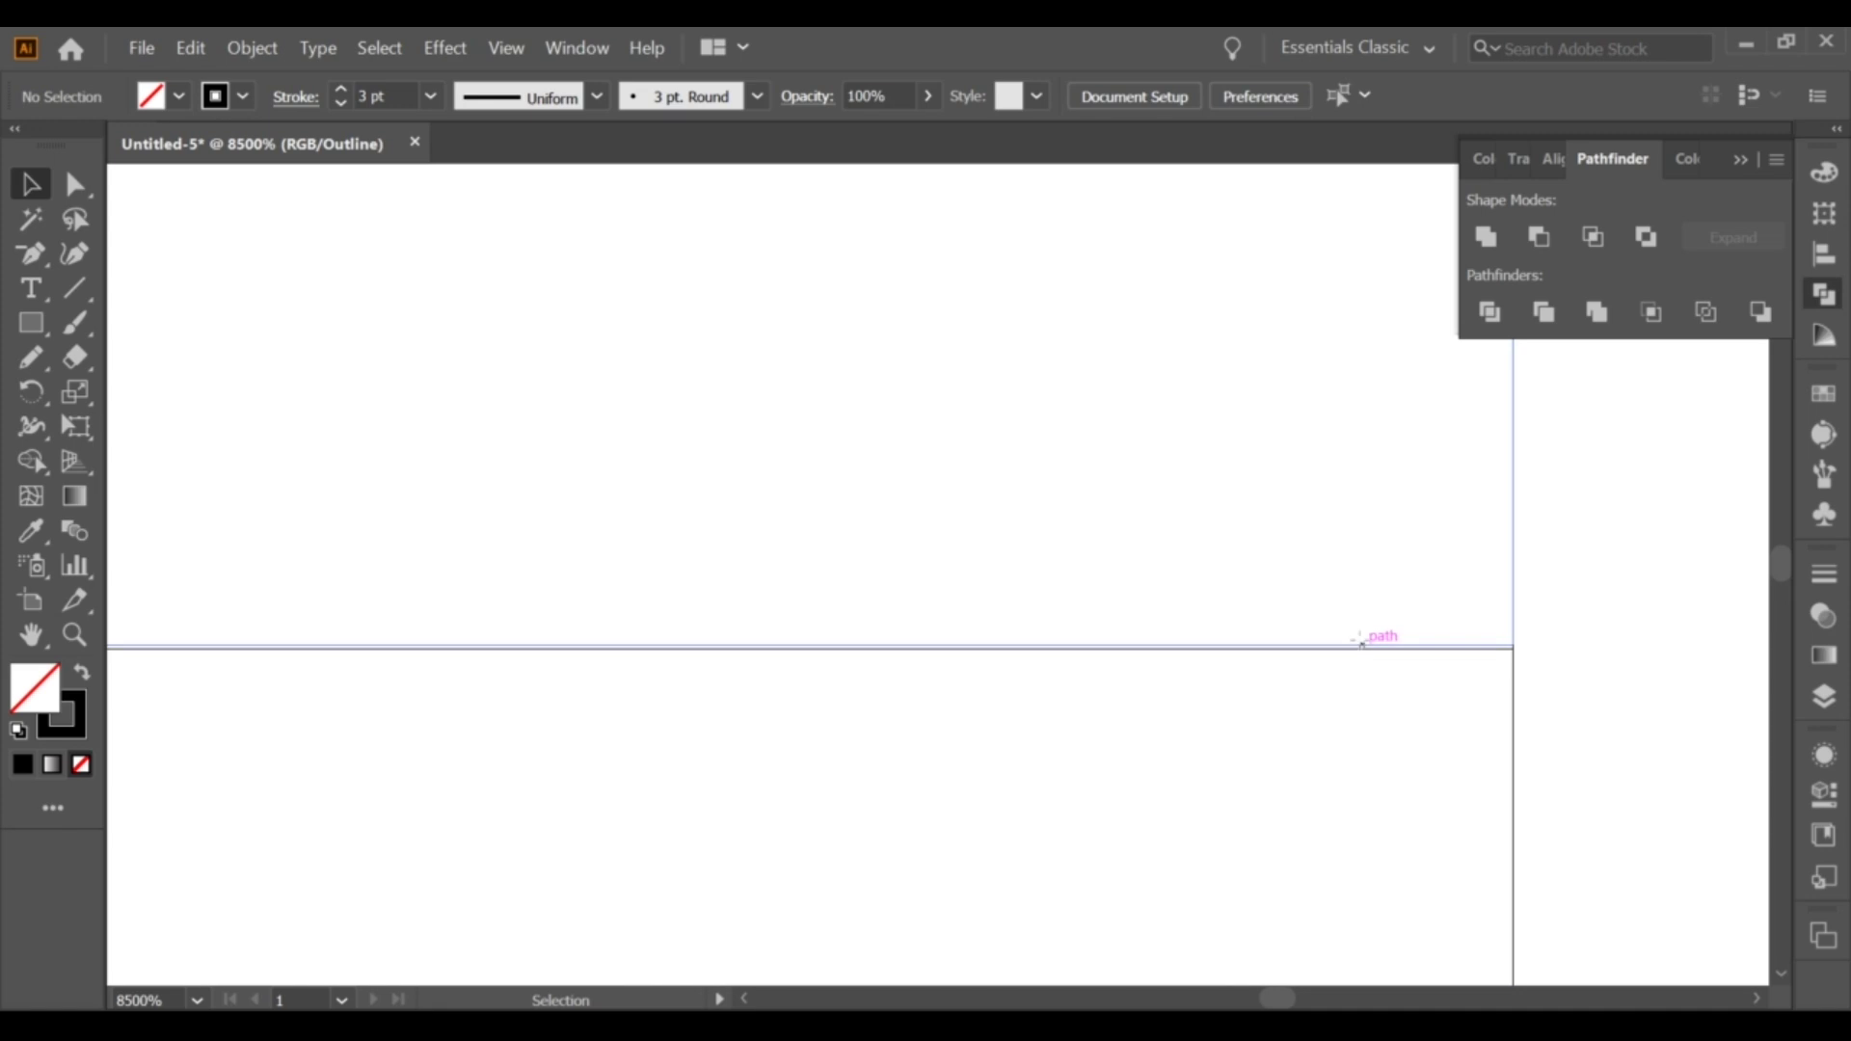
{"action": "left_click_drag", "start_coordinate": [1363, 654], "coordinate": [1367, 653]}
{"action": "key", "text": "ctrl+1"}
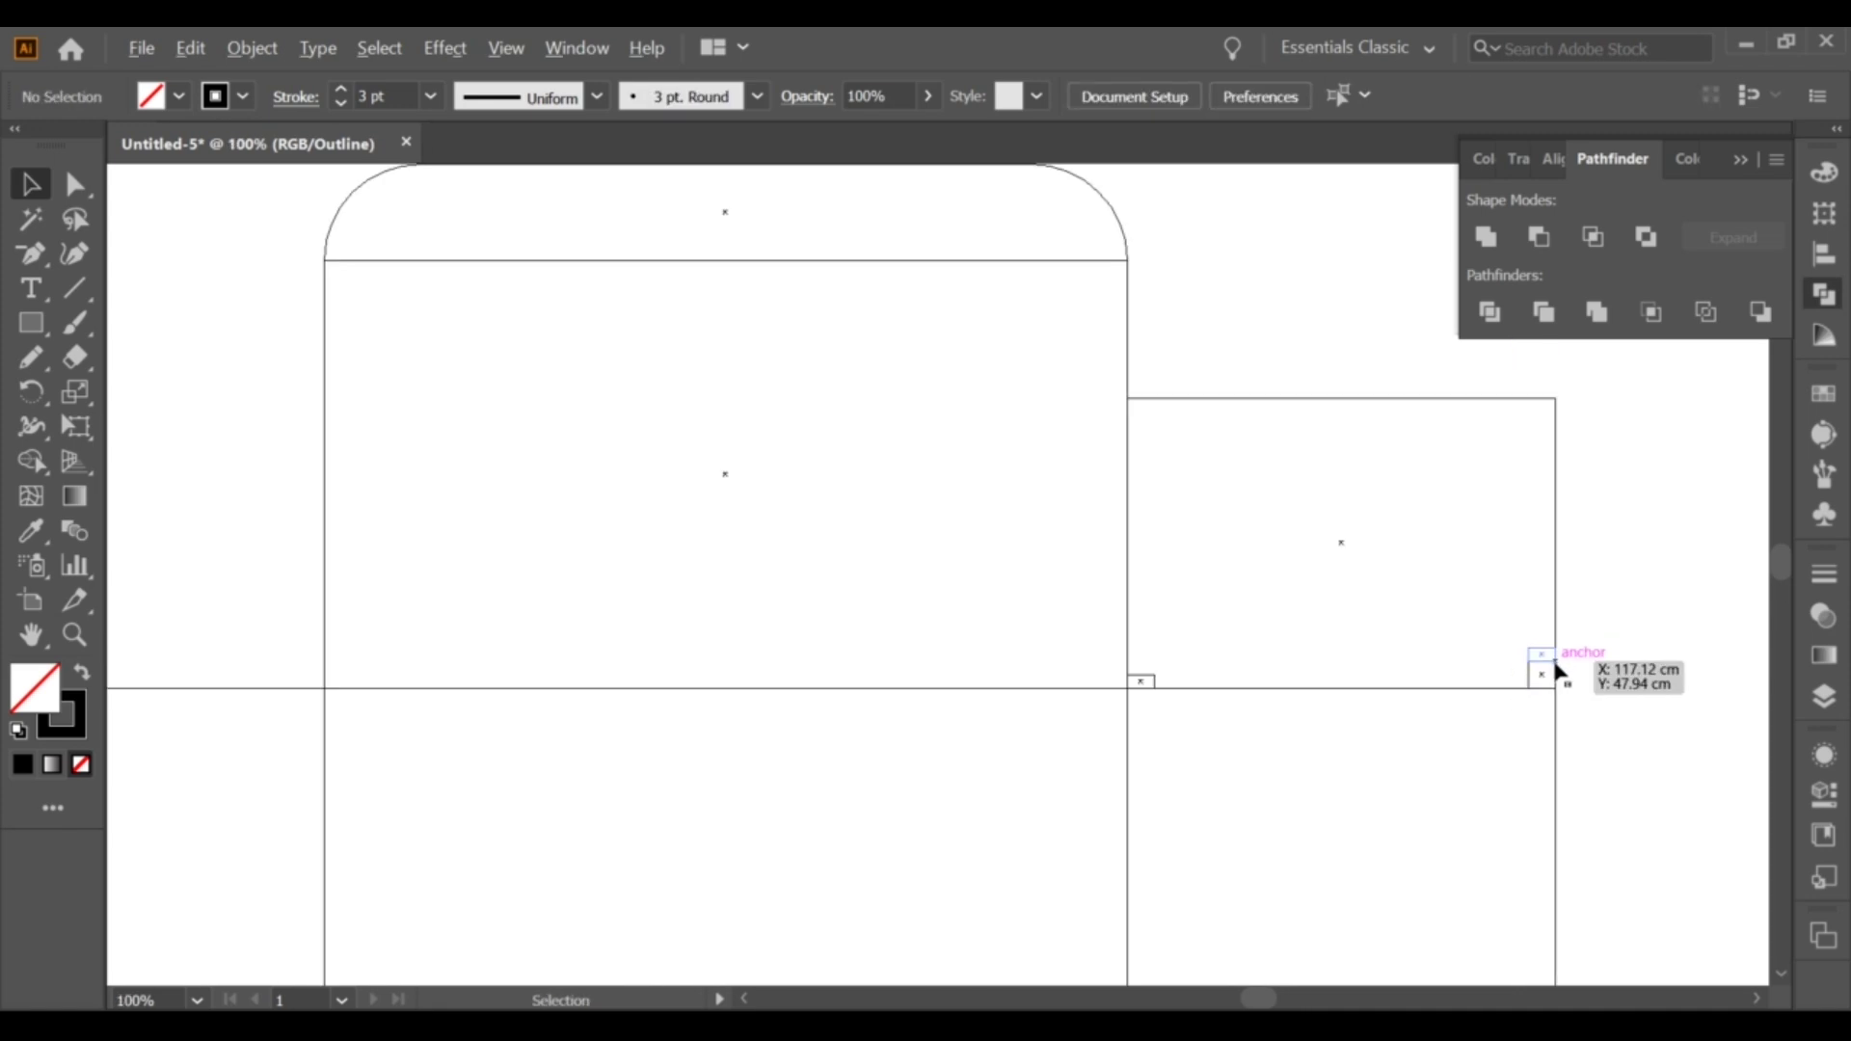
Return to Preview mode and bring the right flap's edge area into view.
{"action": "scroll", "coordinate": [1556, 672], "scroll_direction": "down", "scroll_amount": 2}
{"action": "key", "text": "ctrl+y"}
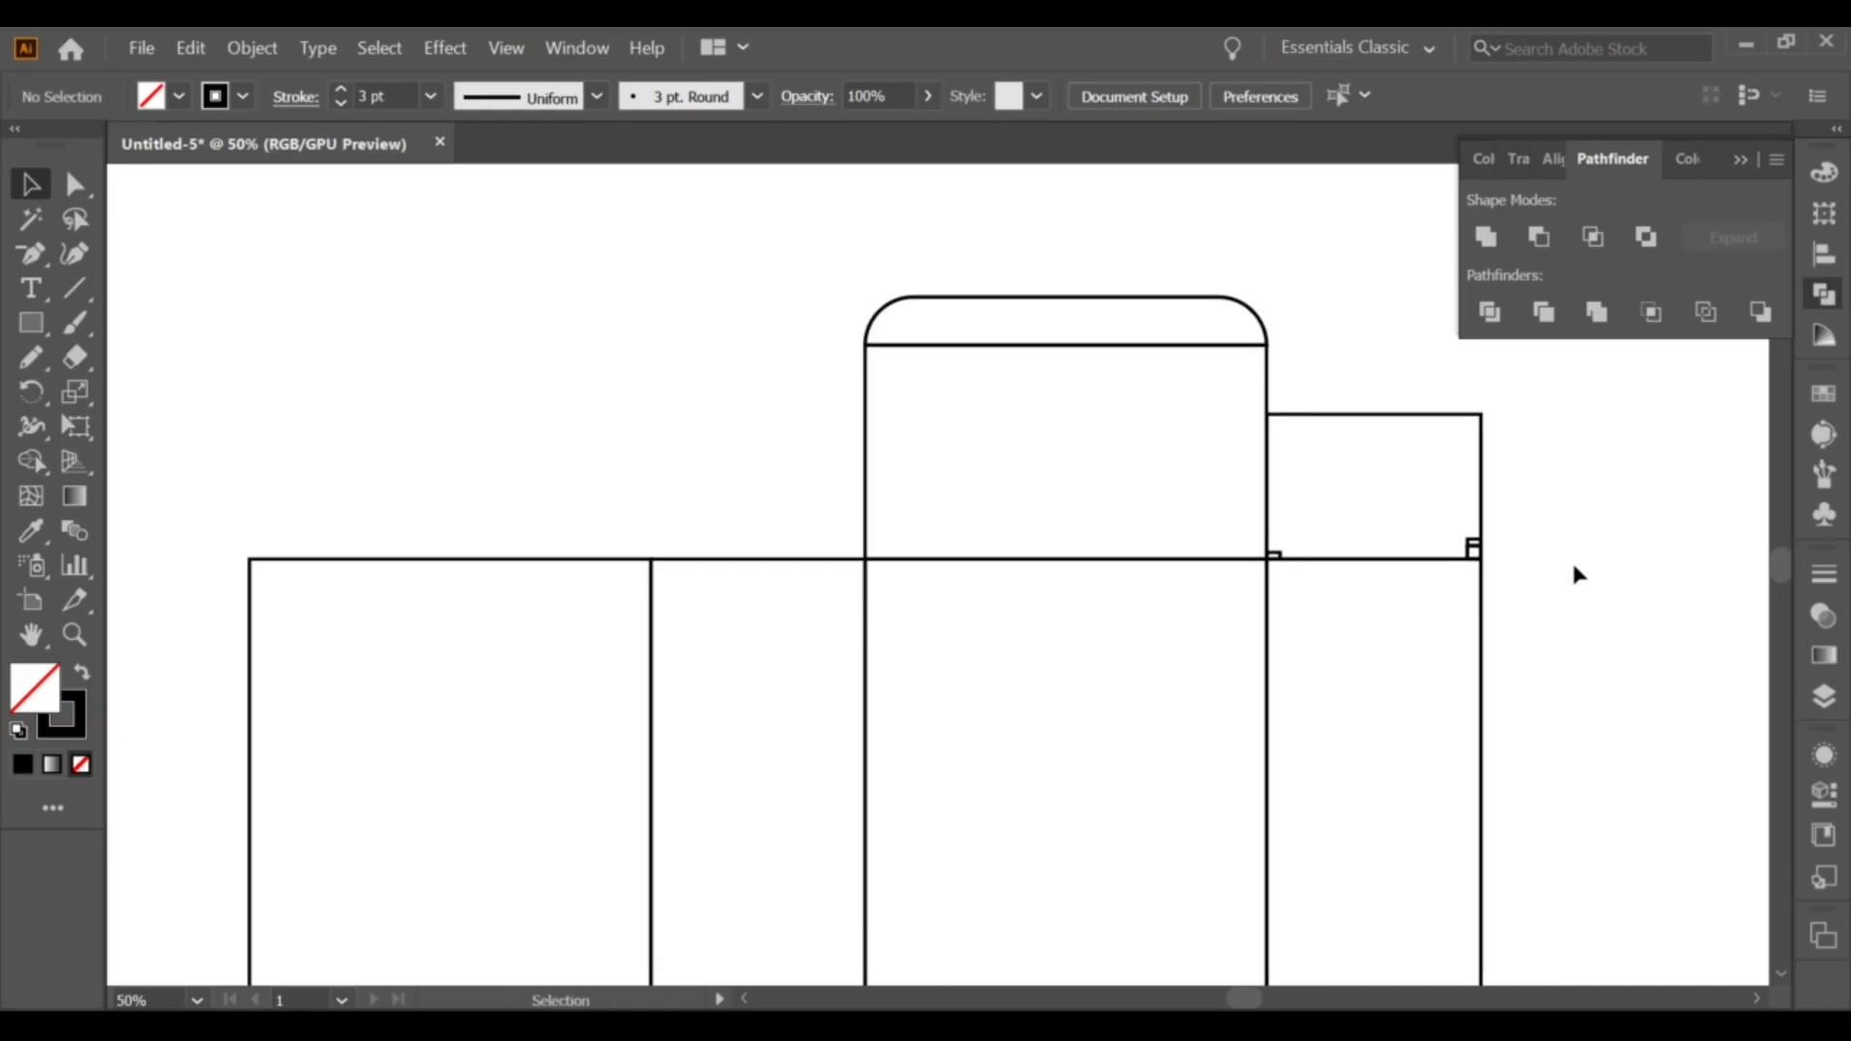
{"action": "scroll", "coordinate": [1572, 559], "scroll_direction": "down", "scroll_amount": 1}
{"action": "left_click_drag", "start_coordinate": [1457, 532], "coordinate": [1458, 535]}
{"action": "scroll", "coordinate": [1451, 507], "scroll_direction": "up", "scroll_amount": 3}
{"action": "scroll", "coordinate": [1402, 444], "scroll_direction": "up", "scroll_amount": 1}
{"action": "left_click_drag", "start_coordinate": [1376, 446], "coordinate": [1373, 623]}
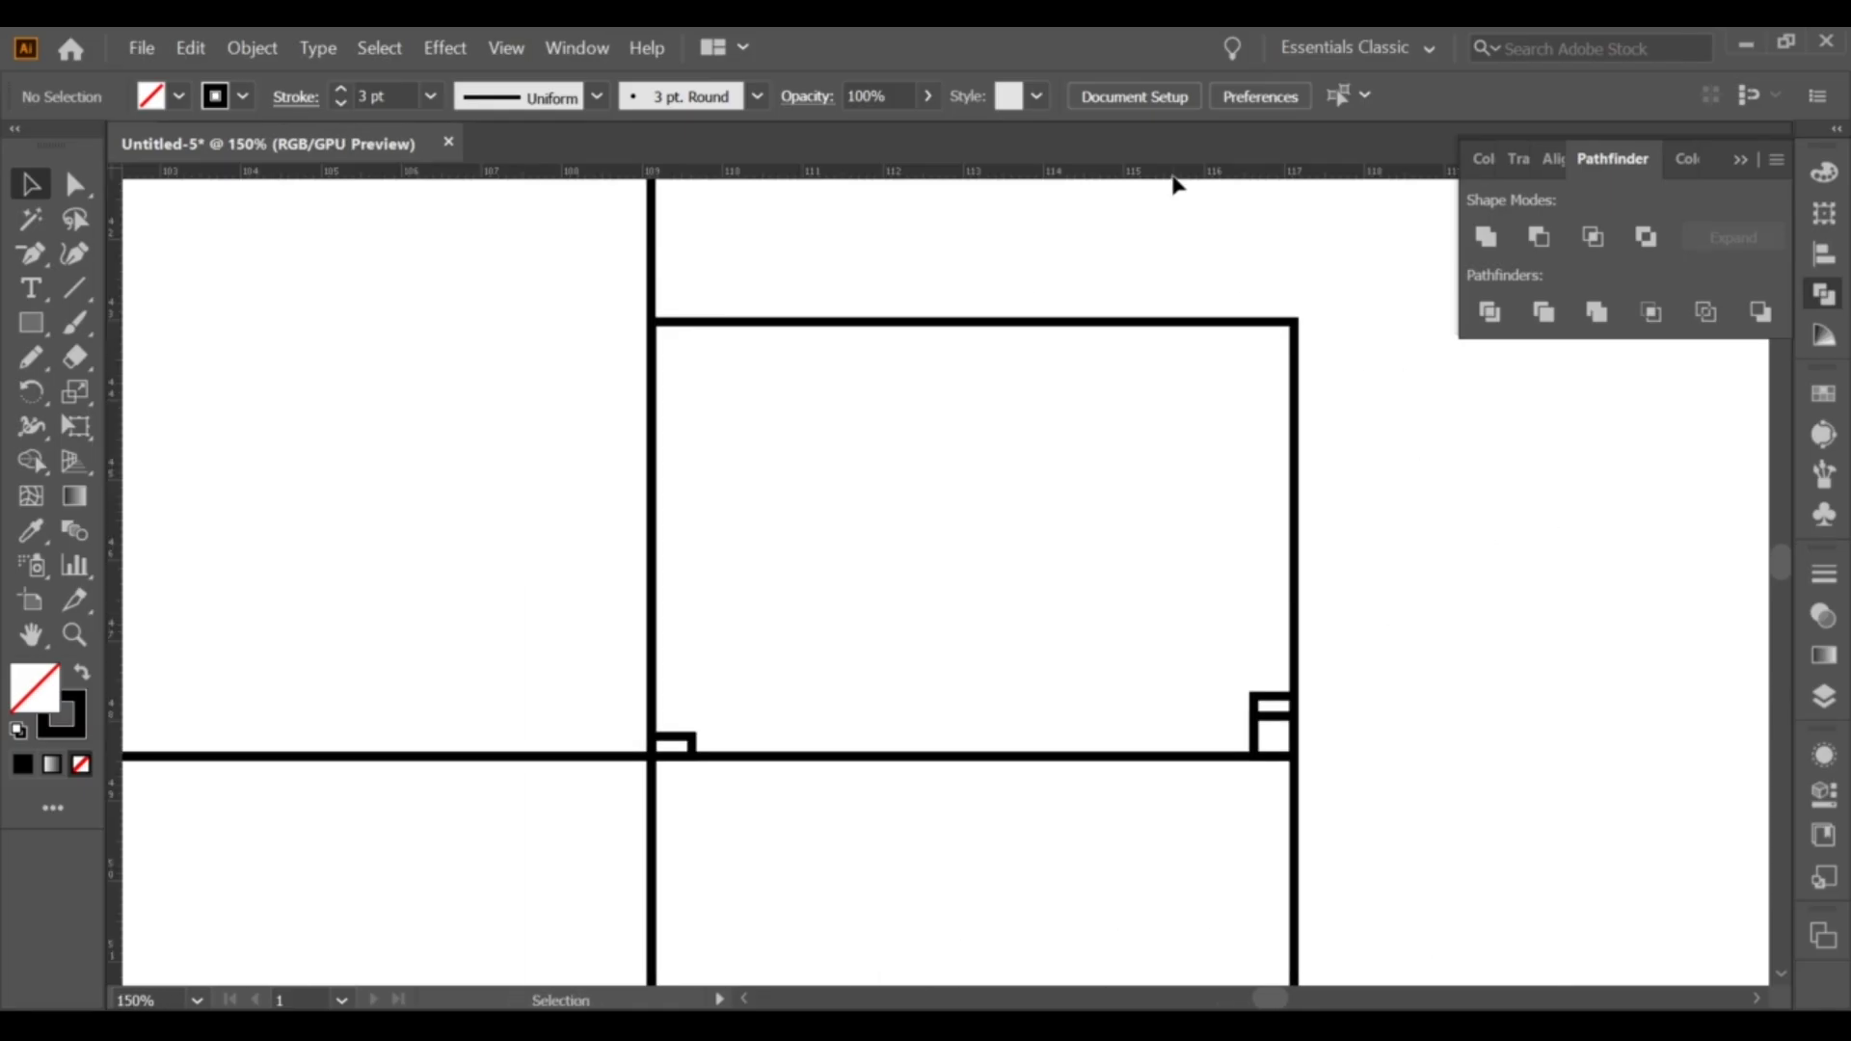
{"action": "scroll", "coordinate": [1319, 394], "scroll_direction": "up", "scroll_amount": 2}
{"action": "left_click_drag", "start_coordinate": [1367, 693], "coordinate": [1352, 471]}
Drag two horizontal guides from the top ruler across the flap and tab box.
{"action": "left_click_drag", "start_coordinate": [1251, 179], "coordinate": [1239, 814]}
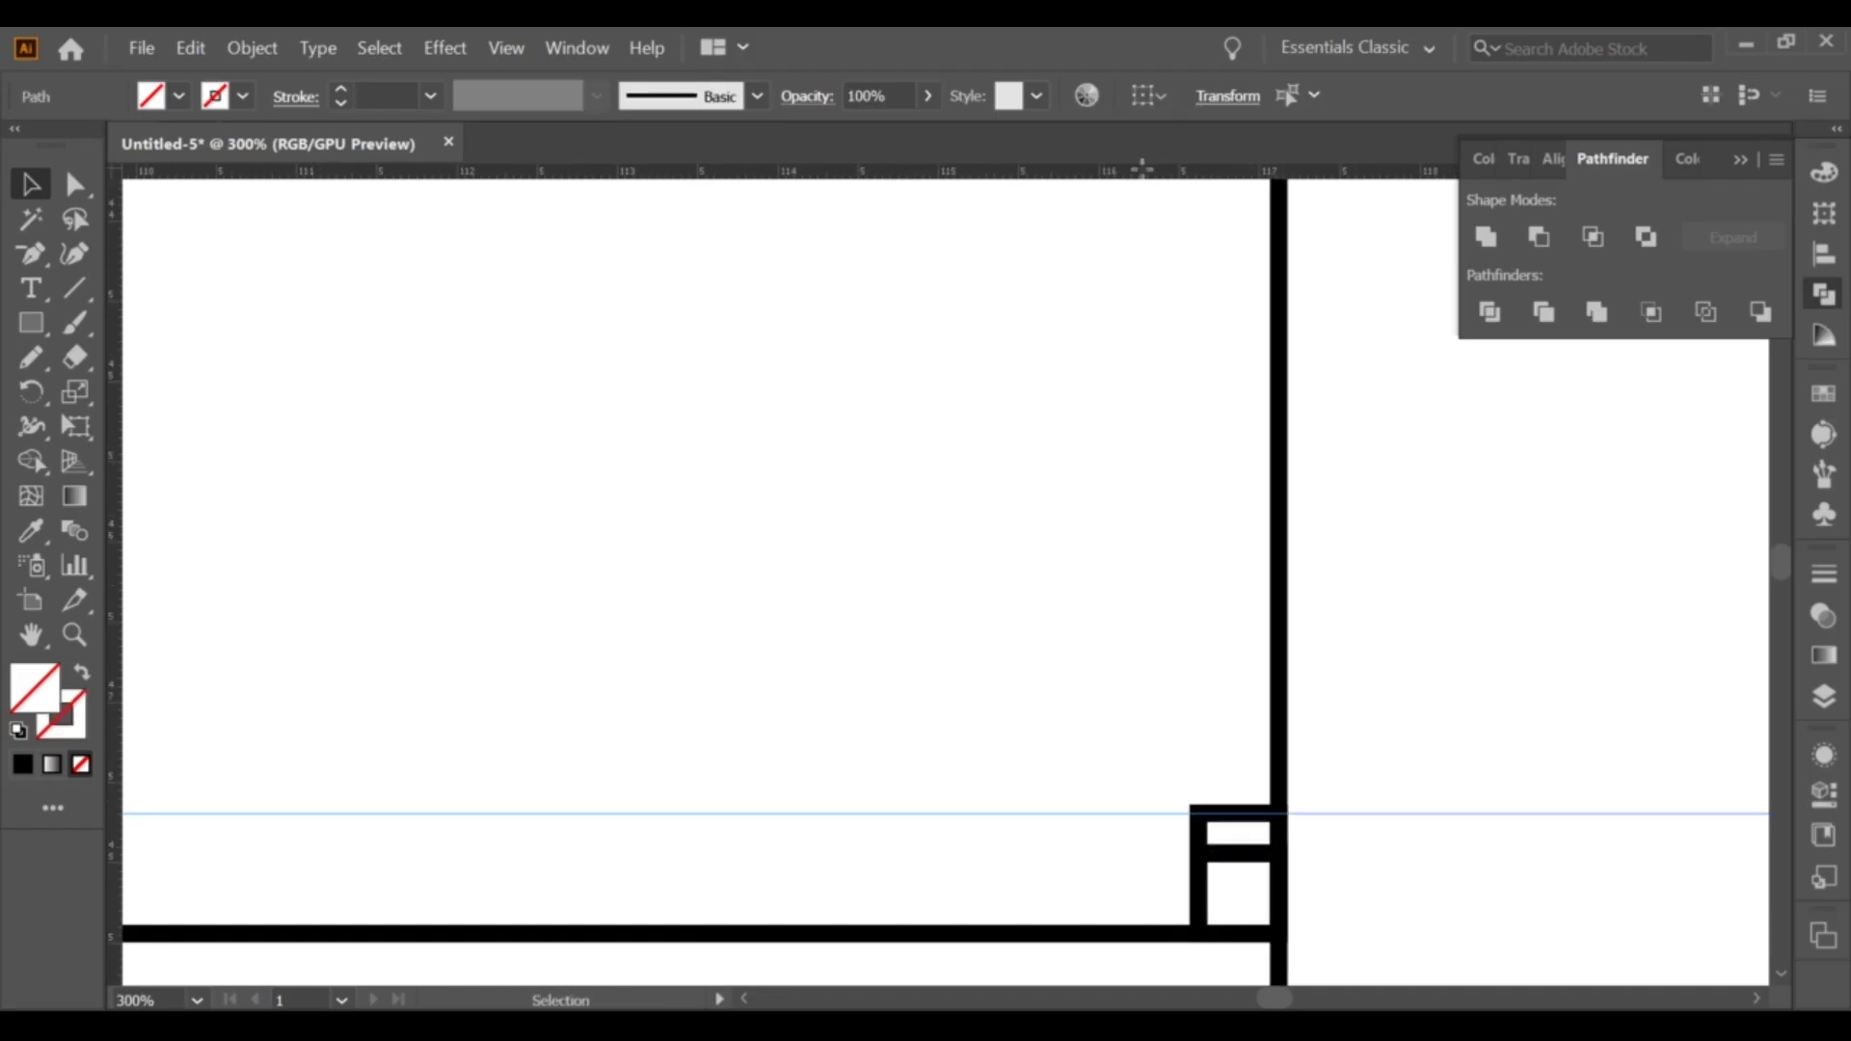
{"action": "left_click_drag", "start_coordinate": [1003, 173], "coordinate": [1003, 854]}
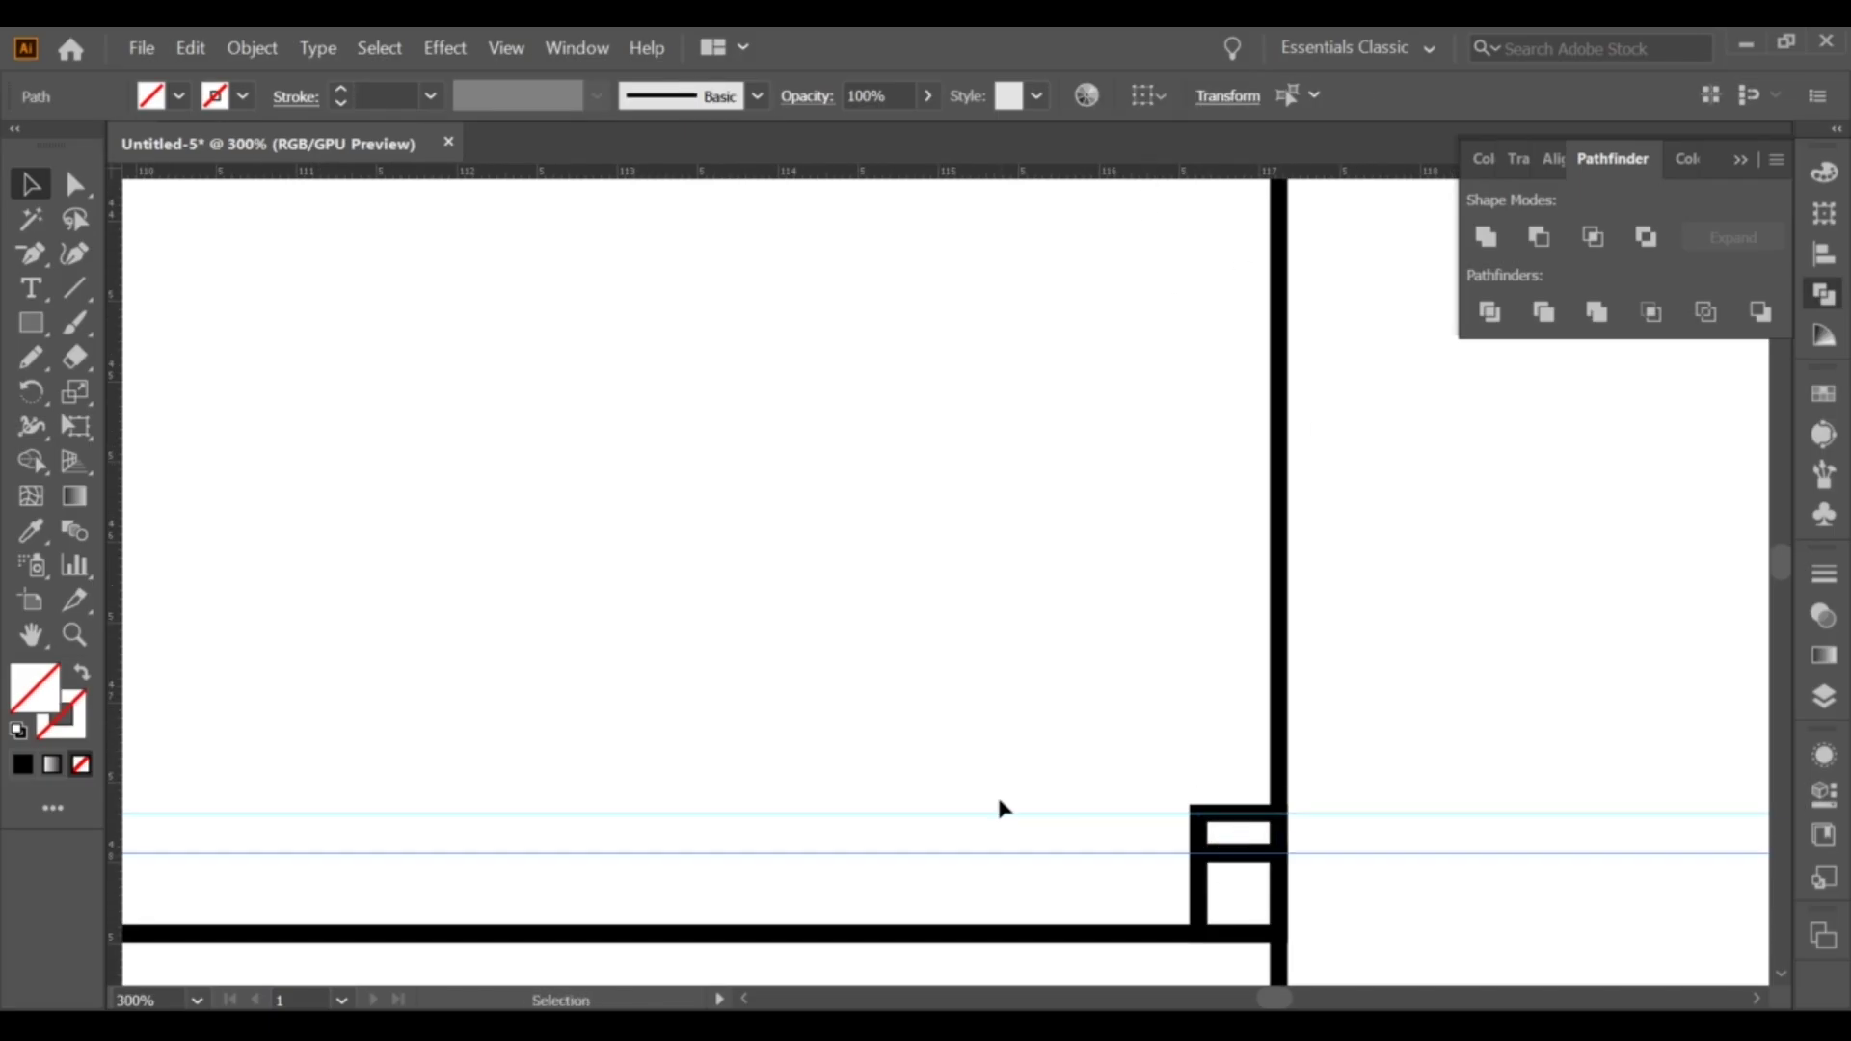
{"action": "scroll", "coordinate": [1000, 808], "scroll_direction": "down", "scroll_amount": 2}
{"action": "scroll", "coordinate": [1117, 538], "scroll_direction": "down", "scroll_amount": 1}
{"action": "scroll", "coordinate": [914, 805], "scroll_direction": "up", "scroll_amount": 3}
{"action": "scroll", "coordinate": [914, 806], "scroll_direction": "up", "scroll_amount": 2}
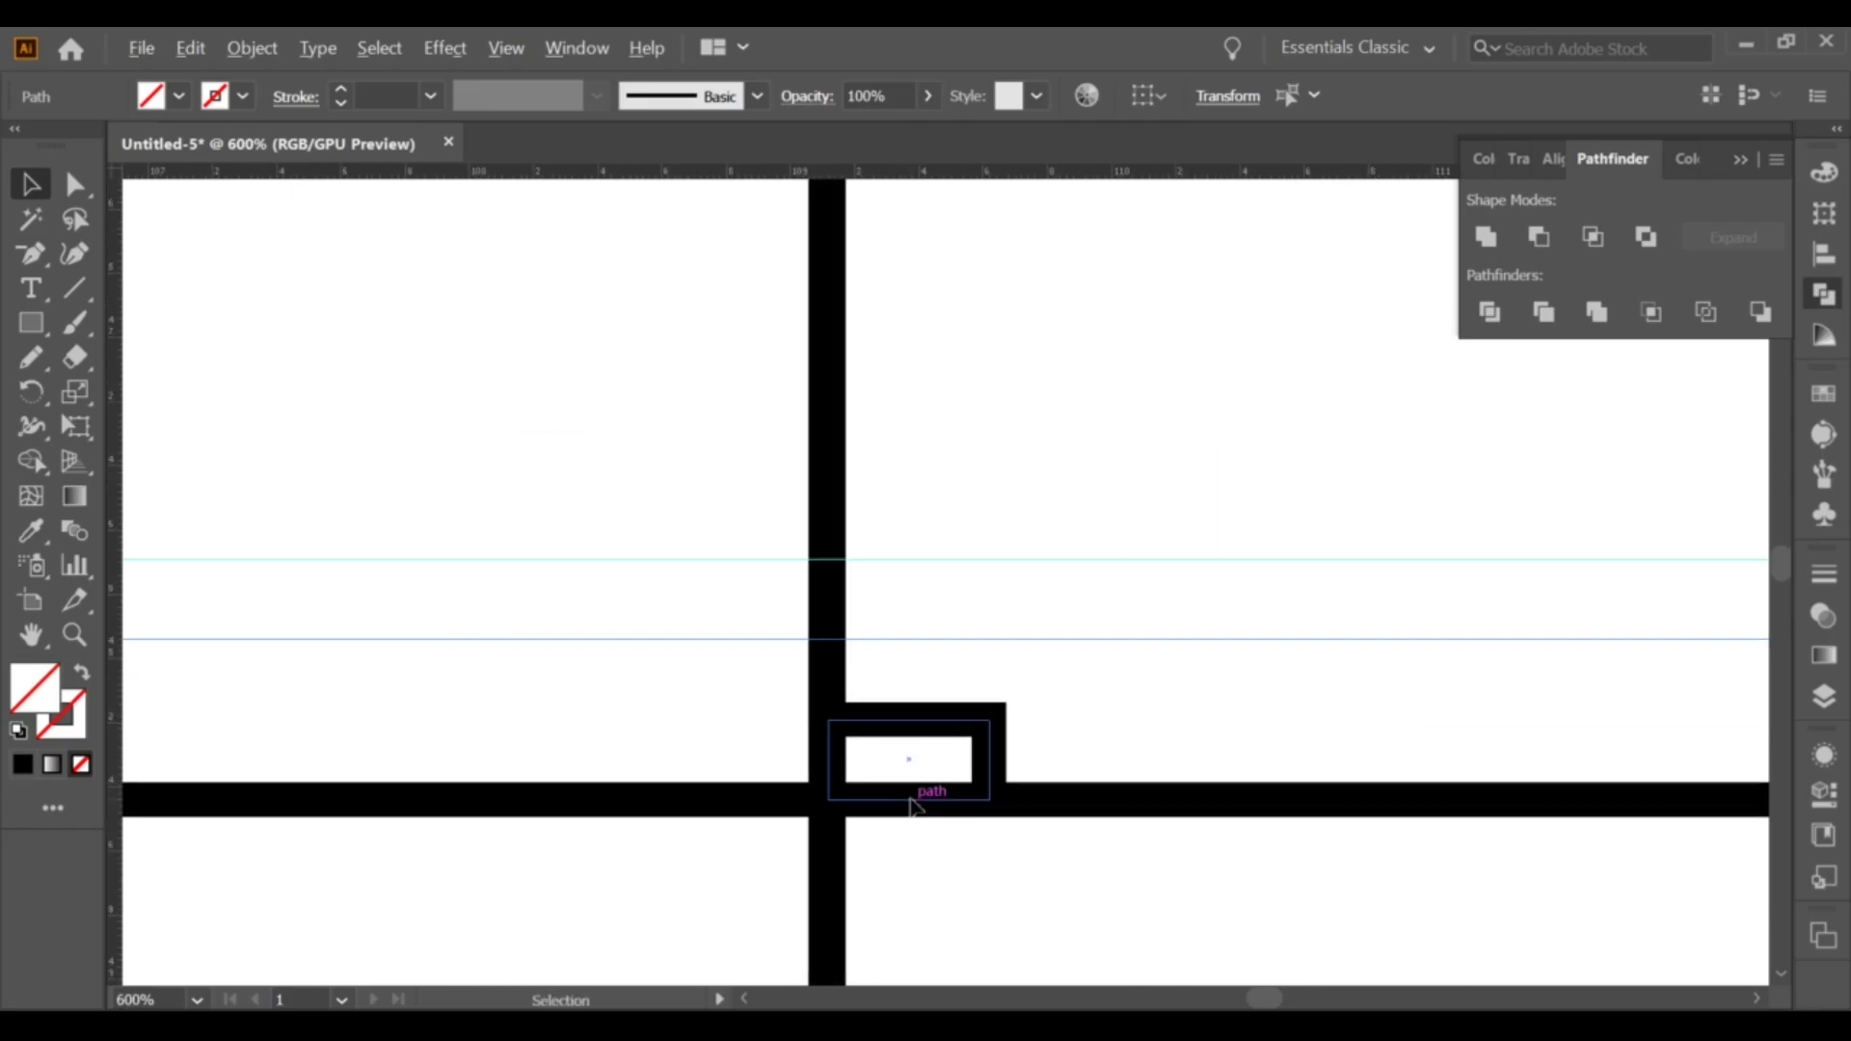
{"action": "scroll", "coordinate": [950, 685], "scroll_direction": "down", "scroll_amount": 3}
{"action": "scroll", "coordinate": [950, 685], "scroll_direction": "right", "scroll_amount": 5}
{"action": "scroll", "coordinate": [1094, 698], "scroll_direction": "up", "scroll_amount": 2}
{"action": "scroll", "coordinate": [1066, 590], "scroll_direction": "up", "scroll_amount": 2}
{"action": "left_click_drag", "start_coordinate": [41, 265], "coordinate": [159, 285]}
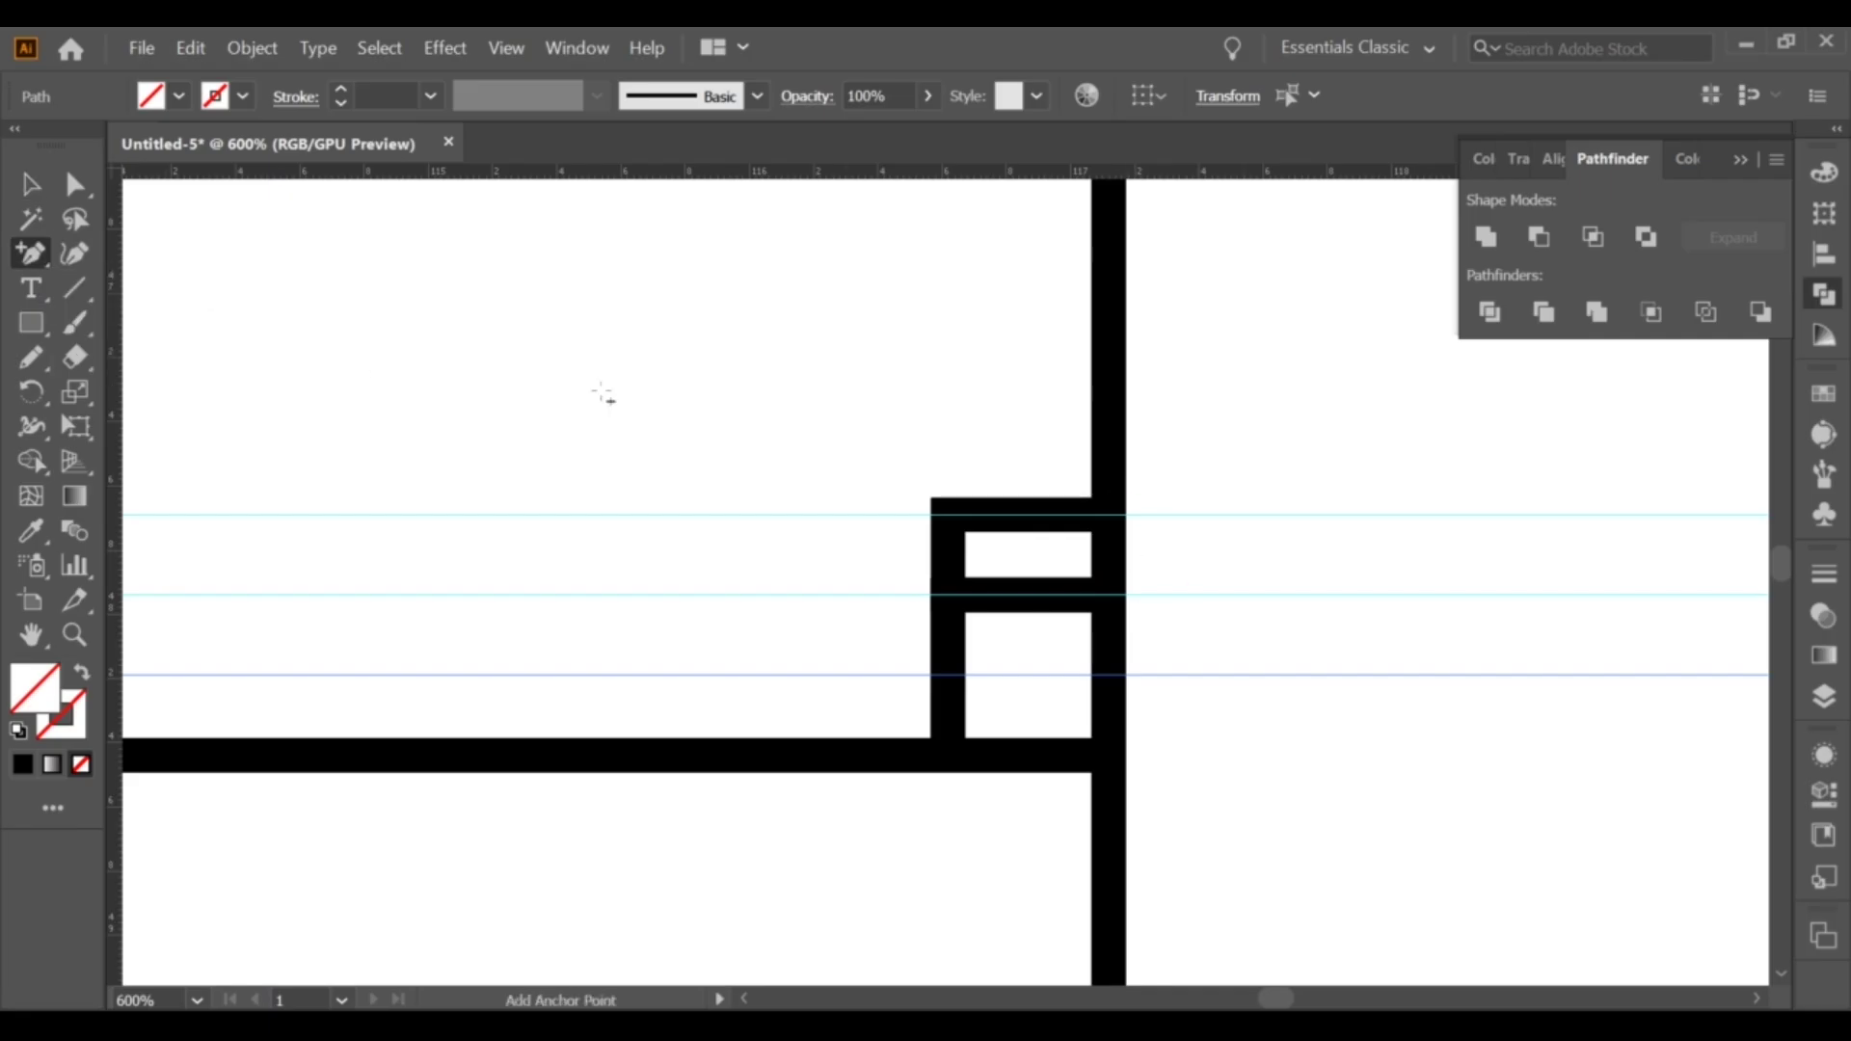
Add anchor points on the large panel's edges where the guides cross.
{"action": "key", "text": "v"}
{"action": "left_click", "coordinate": [1104, 309]}
{"action": "left_click", "coordinate": [37, 259]}
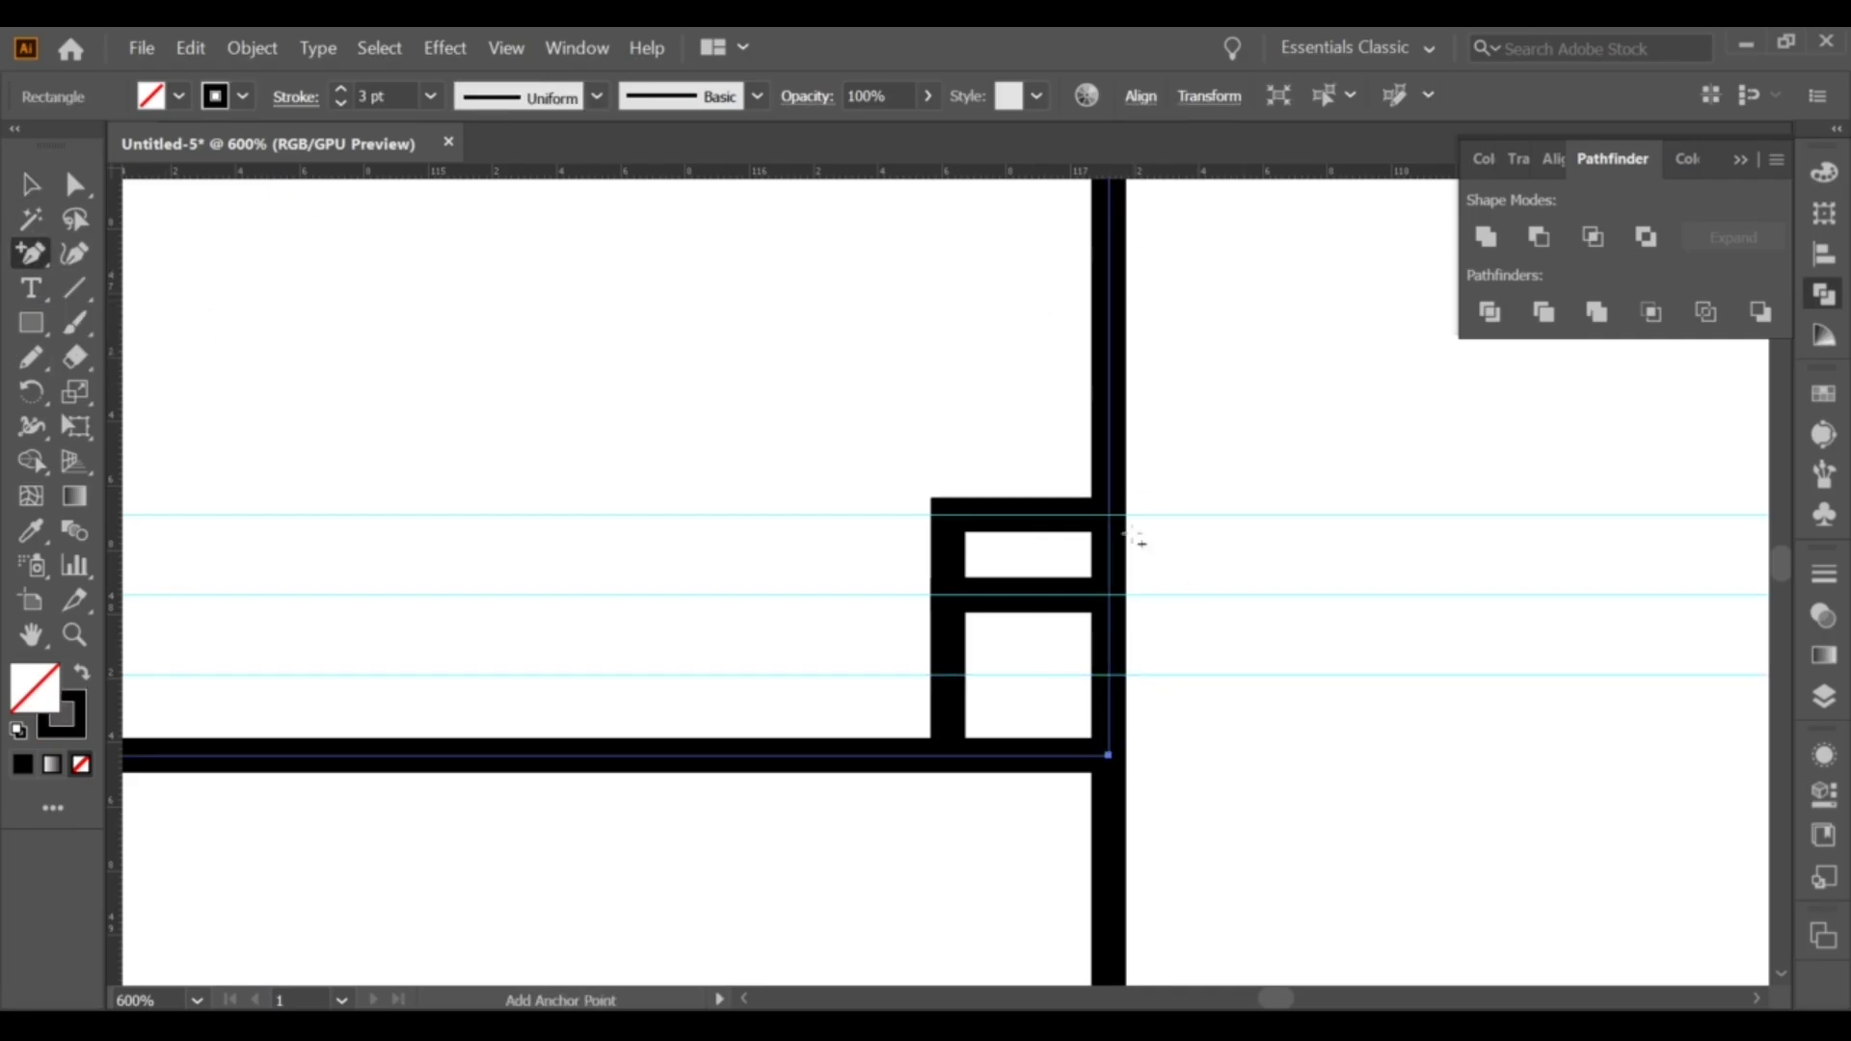
{"action": "left_click", "coordinate": [1109, 514]}
{"action": "left_click", "coordinate": [1109, 675]}
{"action": "scroll", "coordinate": [1109, 675], "scroll_direction": "down", "scroll_amount": 2}
{"action": "mouse_move", "coordinate": [657, 635]}
{"action": "left_mouse_down"}
{"action": "mouse_move", "coordinate": [944, 654]}
{"action": "mouse_move", "coordinate": [1571, 614]}
{"action": "left_mouse_up"}
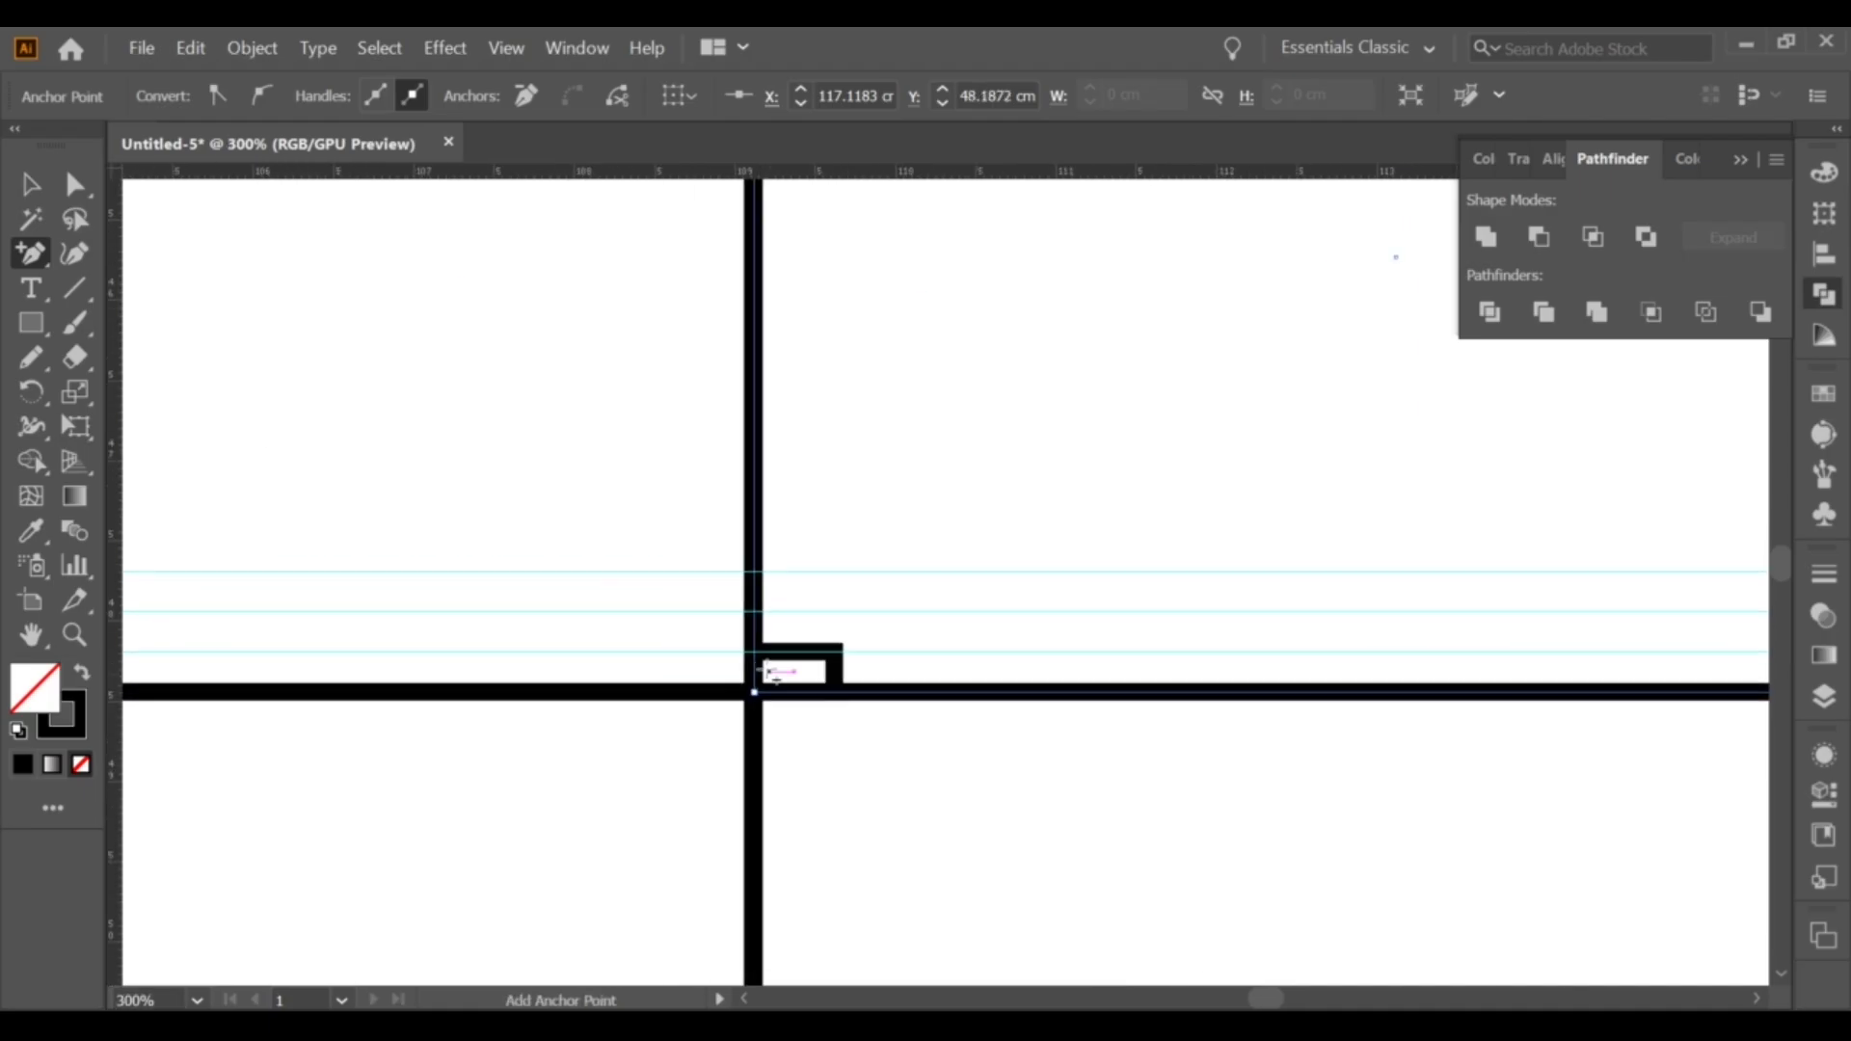
{"action": "scroll", "coordinate": [749, 666], "scroll_direction": "up", "scroll_amount": 3}
{"action": "scroll", "coordinate": [736, 595], "scroll_direction": "up", "scroll_amount": 1}
{"action": "left_click", "coordinate": [733, 597]}
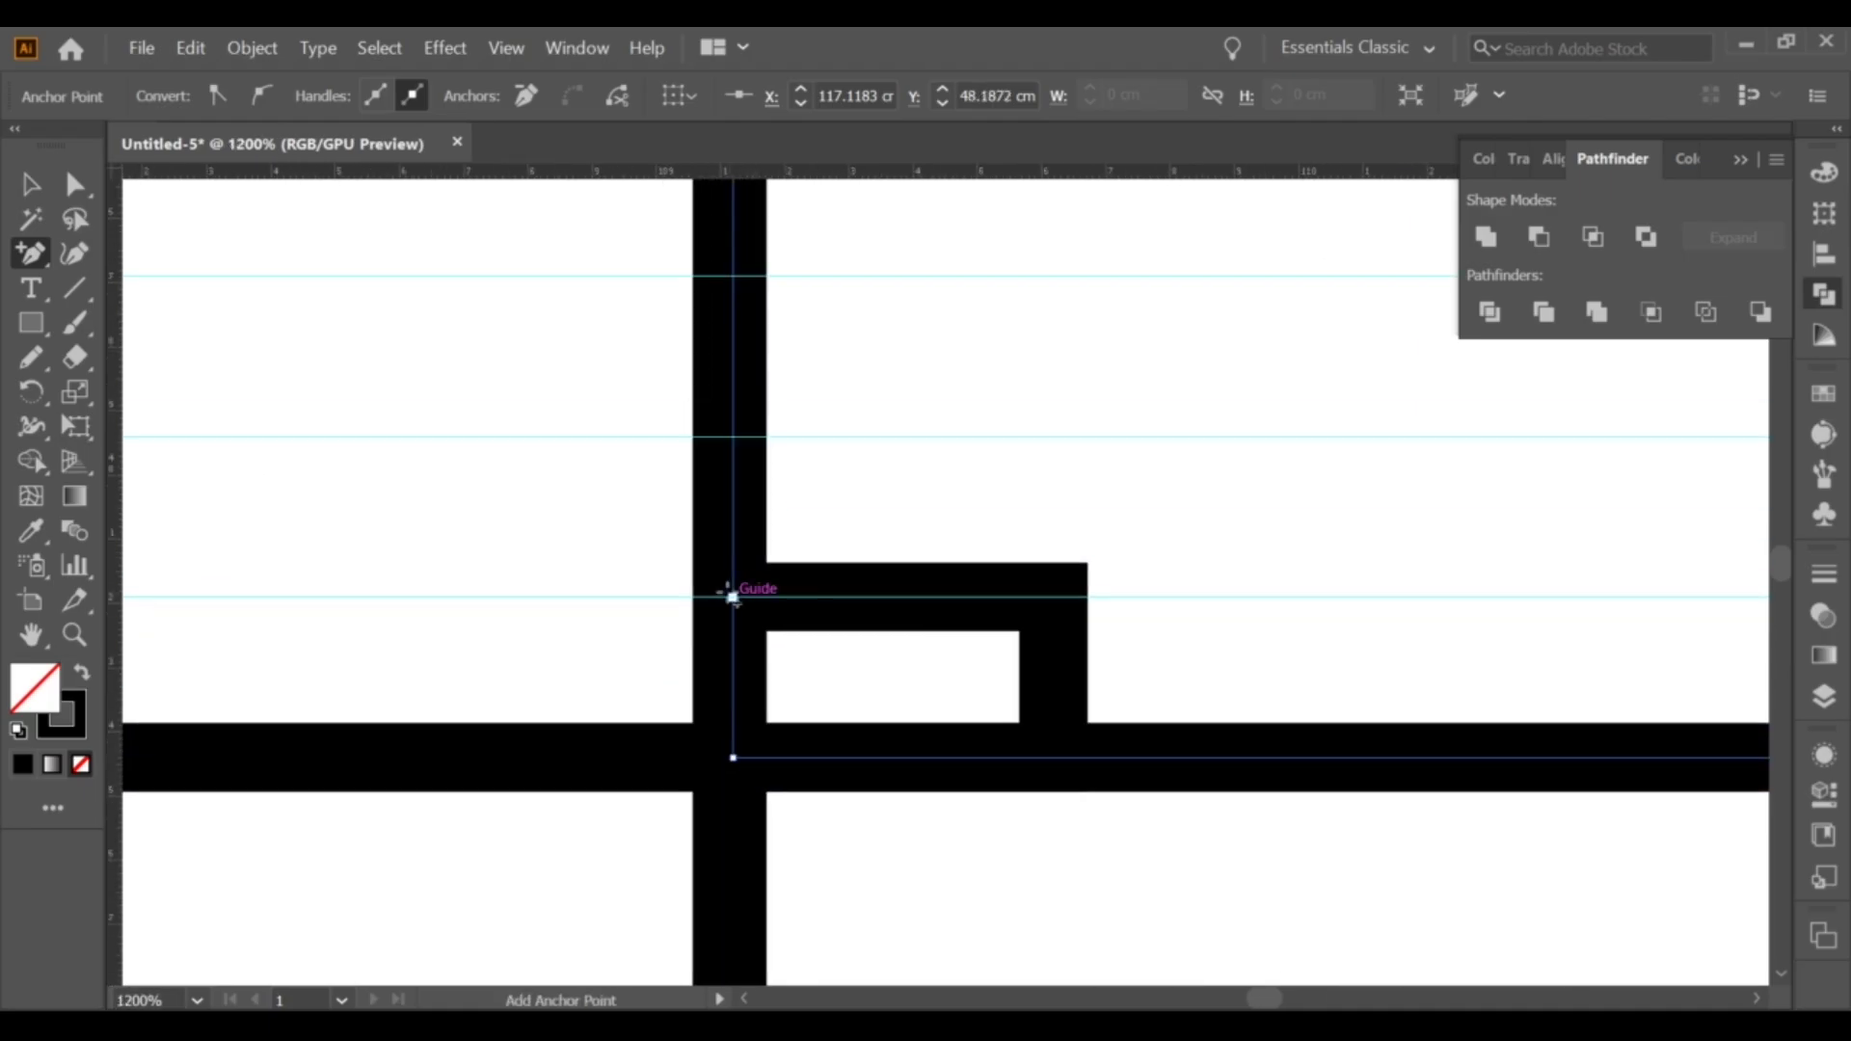
Nudge the left bottom-bar rectangle slightly lower and select the bottom bar path.
{"action": "key", "text": "v"}
{"action": "left_click", "coordinate": [617, 752]}
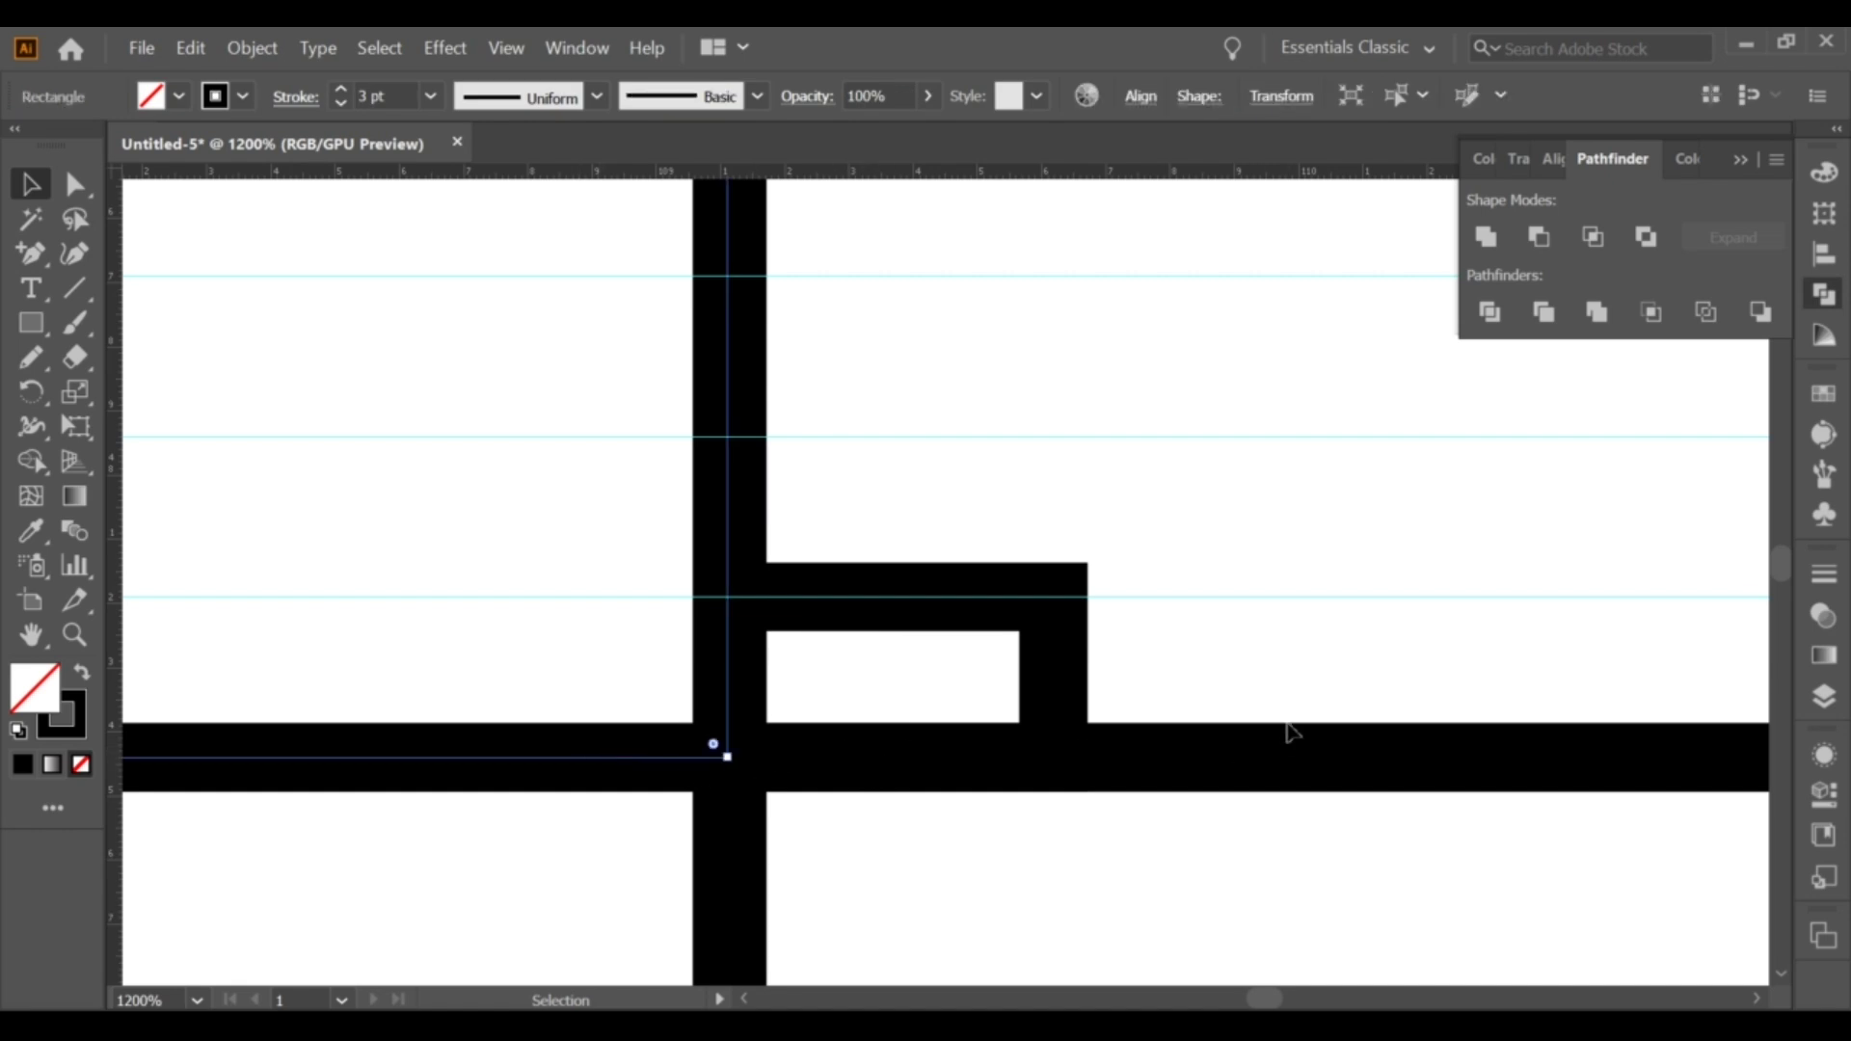
{"action": "scroll", "coordinate": [846, 776], "scroll_direction": "up", "scroll_amount": 1}
{"action": "left_click", "coordinate": [1377, 736]}
{"action": "left_click", "coordinate": [535, 814]}
{"action": "left_click", "coordinate": [559, 725]}
{"action": "left_click", "coordinate": [503, 658]}
{"action": "left_click_drag", "start_coordinate": [538, 750], "coordinate": [538, 760]}
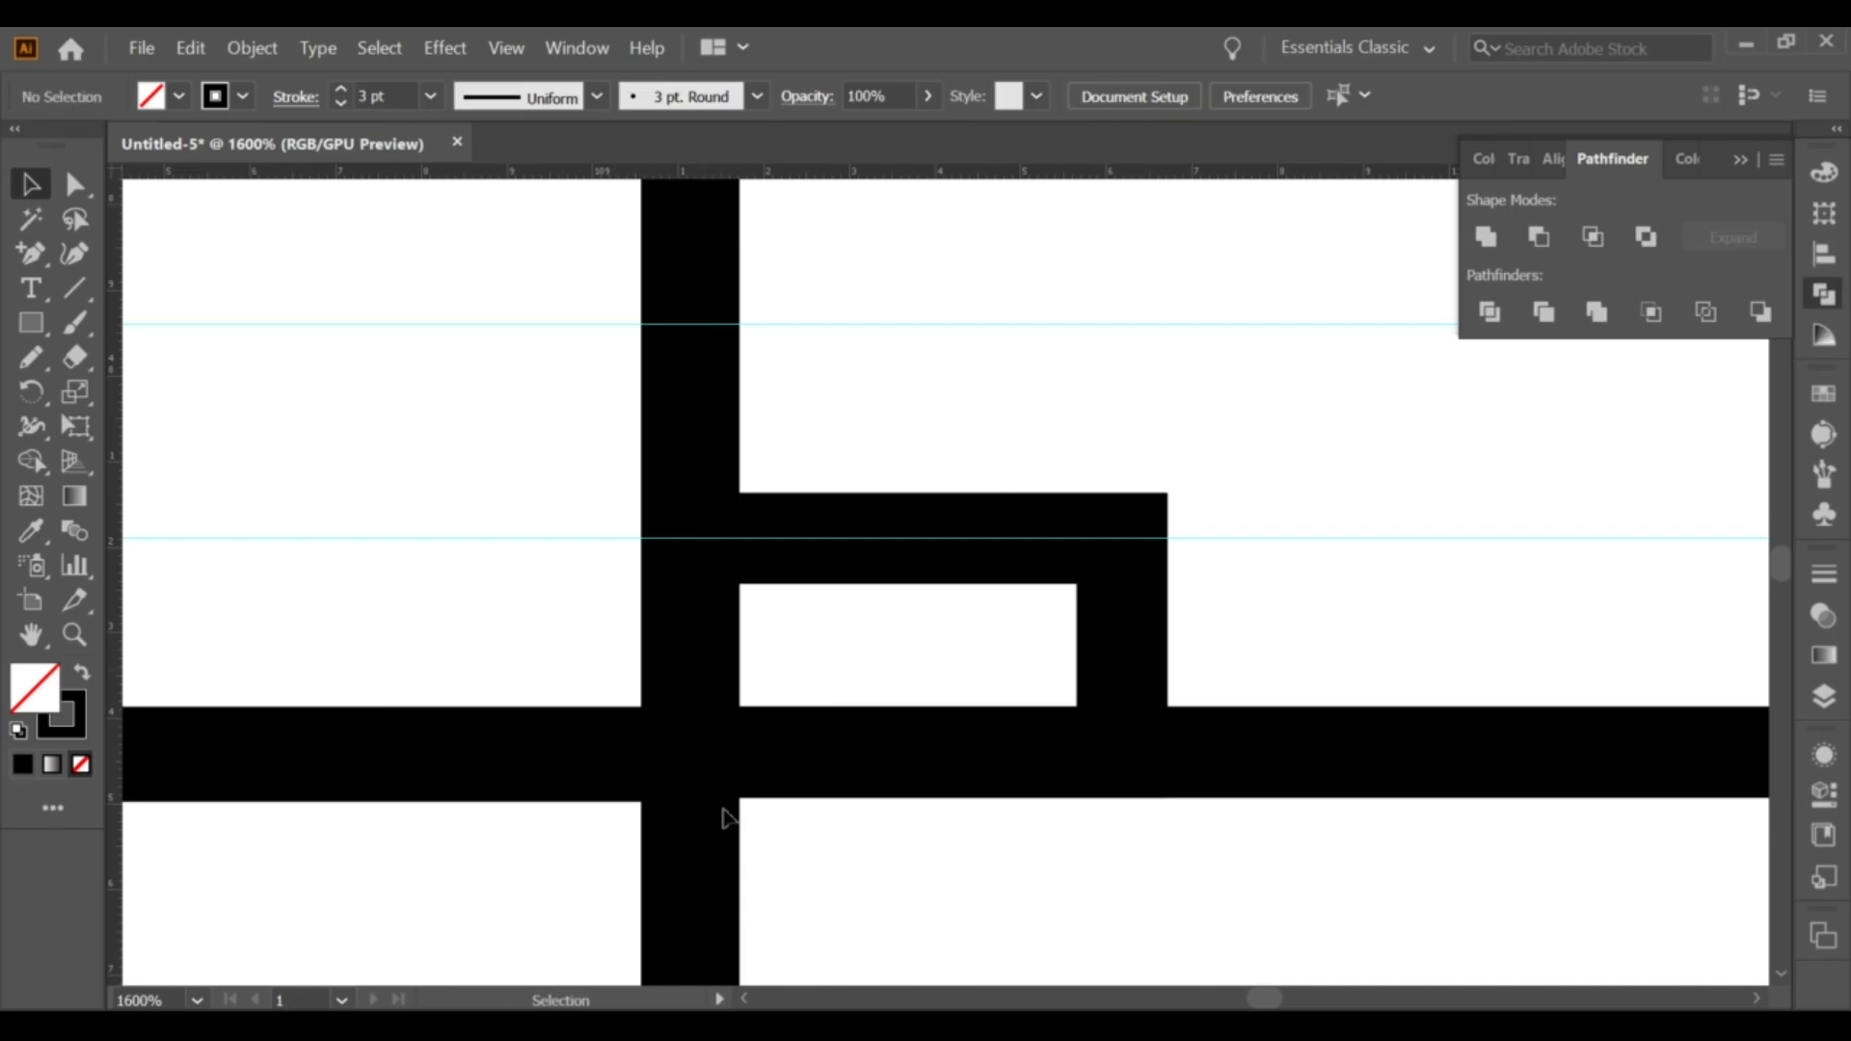
{"action": "left_click", "coordinate": [1446, 762]}
{"action": "scroll", "coordinate": [1099, 706], "scroll_direction": "down", "scroll_amount": 5}
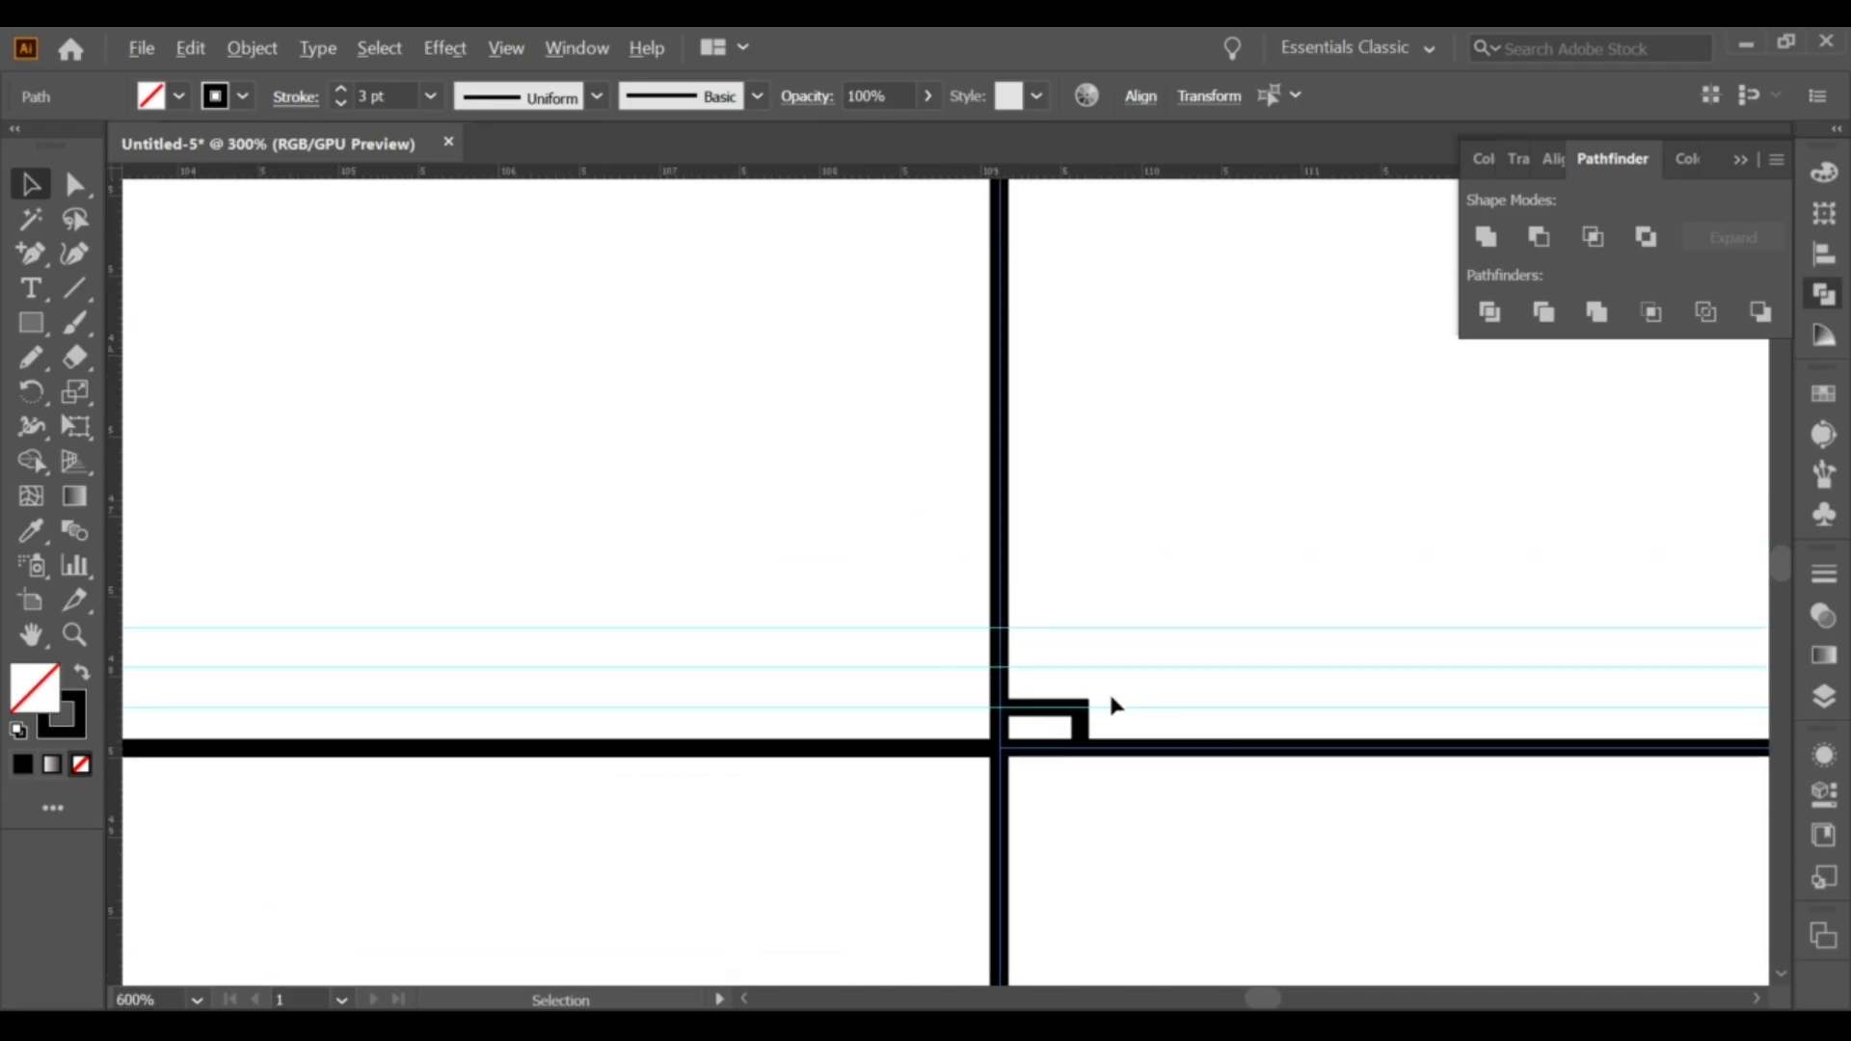
{"action": "scroll", "coordinate": [941, 642], "scroll_direction": "down", "scroll_amount": 2}
{"action": "scroll", "coordinate": [854, 733], "scroll_direction": "up", "scroll_amount": 6}
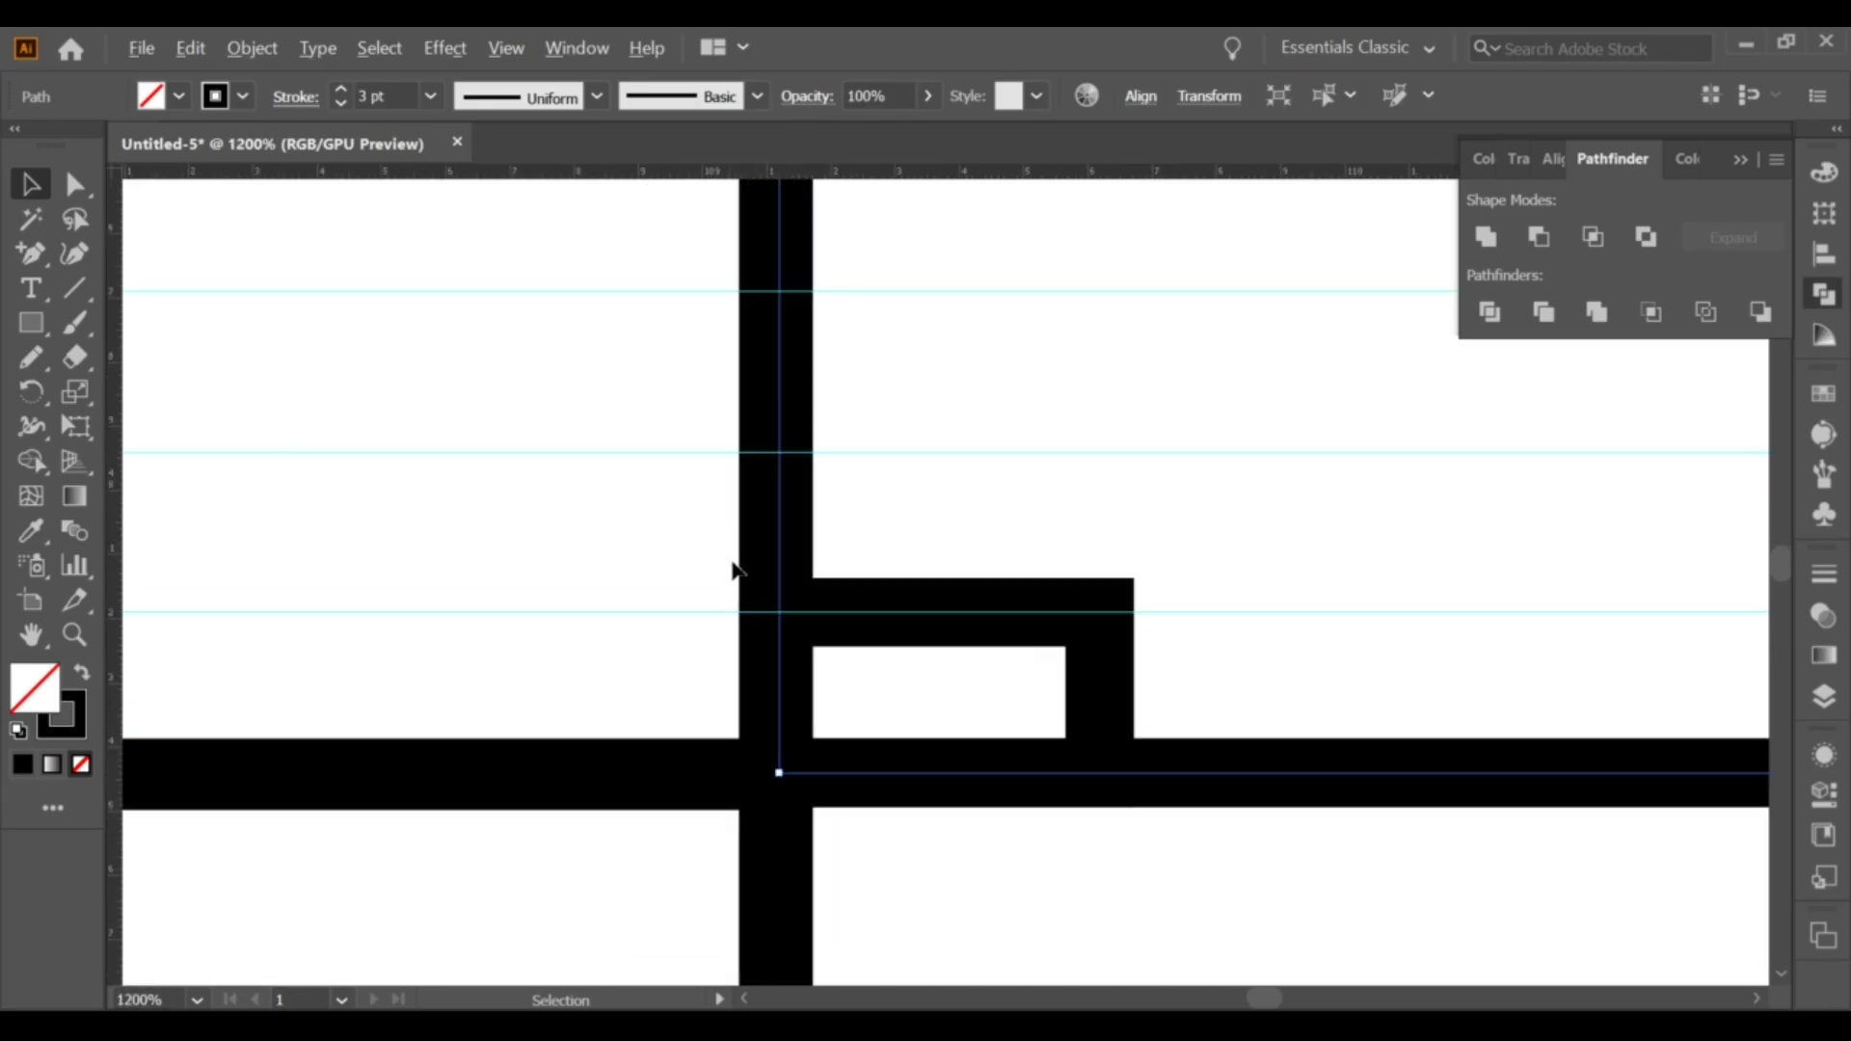
Add an anchor on the bottom bar at the guide, then delete the small tab box and guides.
{"action": "left_click", "coordinate": [30, 254]}
{"action": "left_click", "coordinate": [779, 612]}
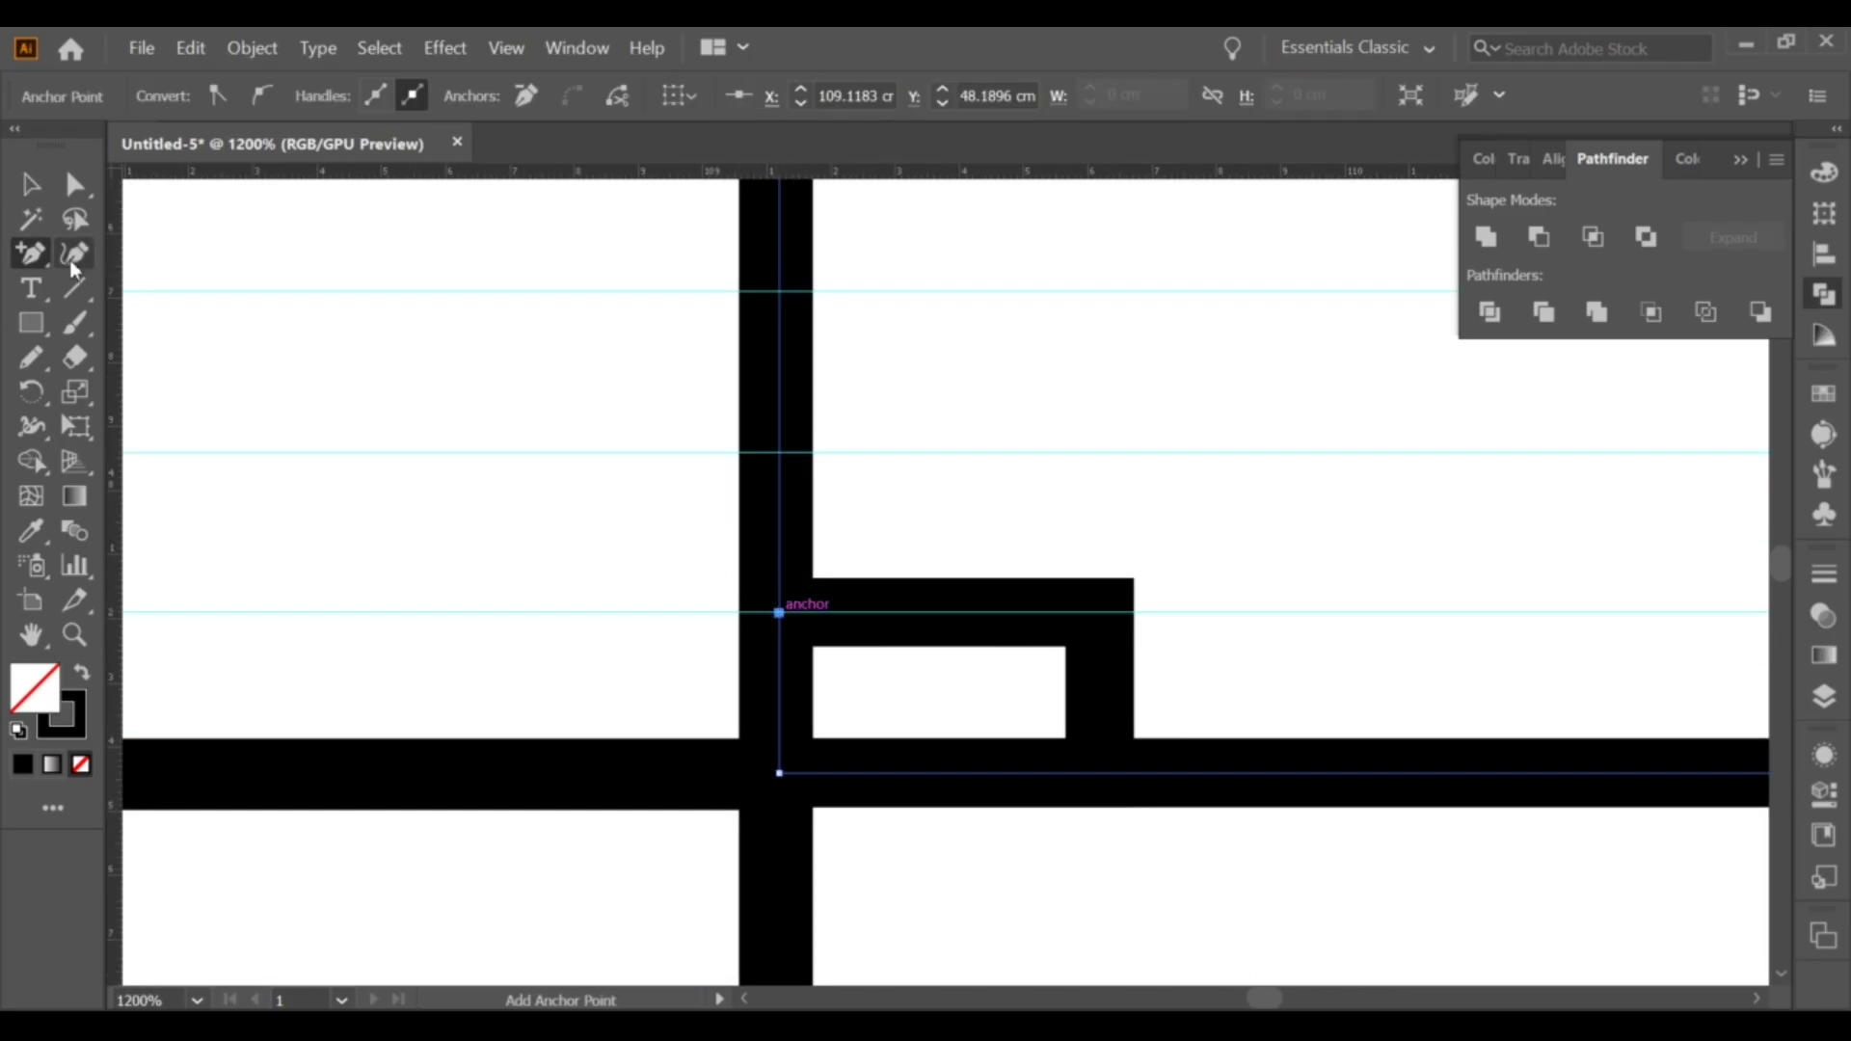
{"action": "left_click", "coordinate": [30, 184]}
{"action": "left_click", "coordinate": [805, 658]}
{"action": "scroll", "coordinate": [805, 659], "scroll_direction": "down", "scroll_amount": 7}
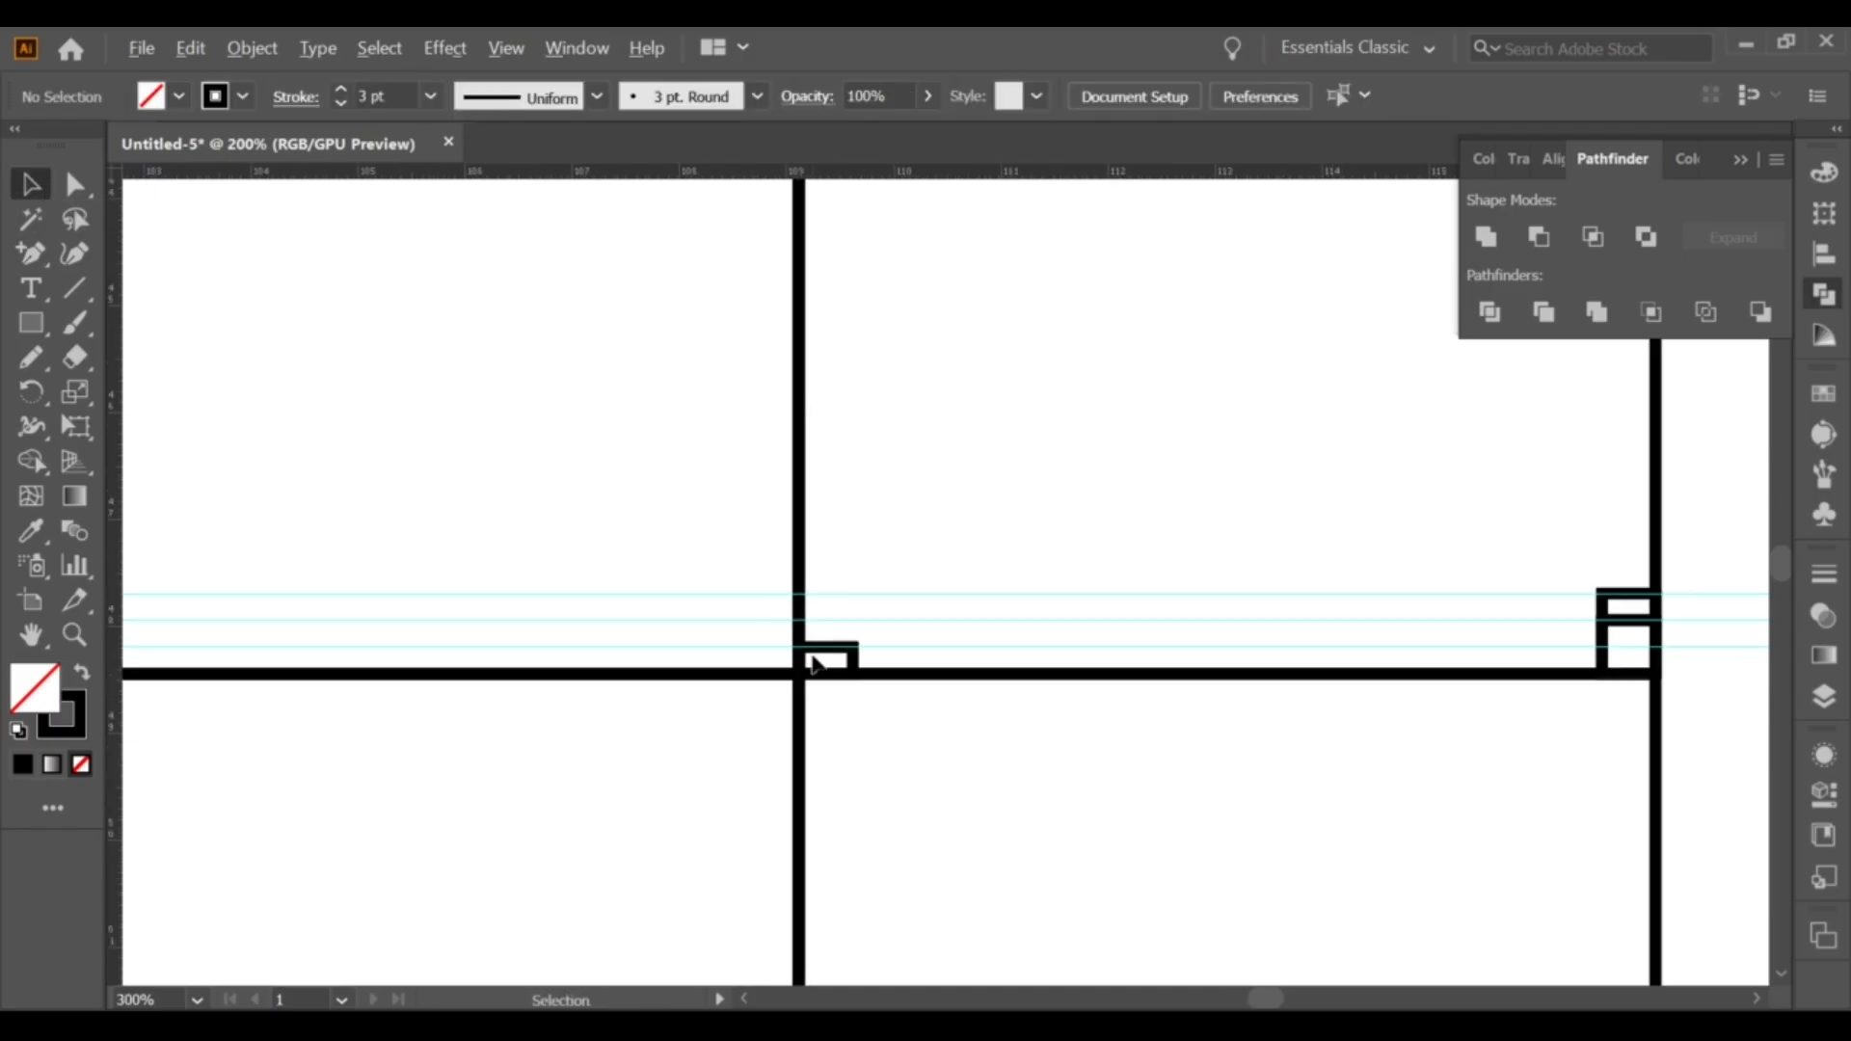
{"action": "left_click_drag", "start_coordinate": [952, 661], "coordinate": [1220, 643]}
{"action": "key", "text": "Delete"}
{"action": "left_click", "coordinate": [834, 655]}
{"action": "left_click", "coordinate": [818, 653]}
{"action": "left_click", "coordinate": [1190, 632]}
{"action": "scroll", "coordinate": [1206, 637], "scroll_direction": "up", "scroll_amount": 2}
Set the Keyboard Increment preference to 0.5 cm after a trial anchor drag.
{"action": "key", "text": "a"}
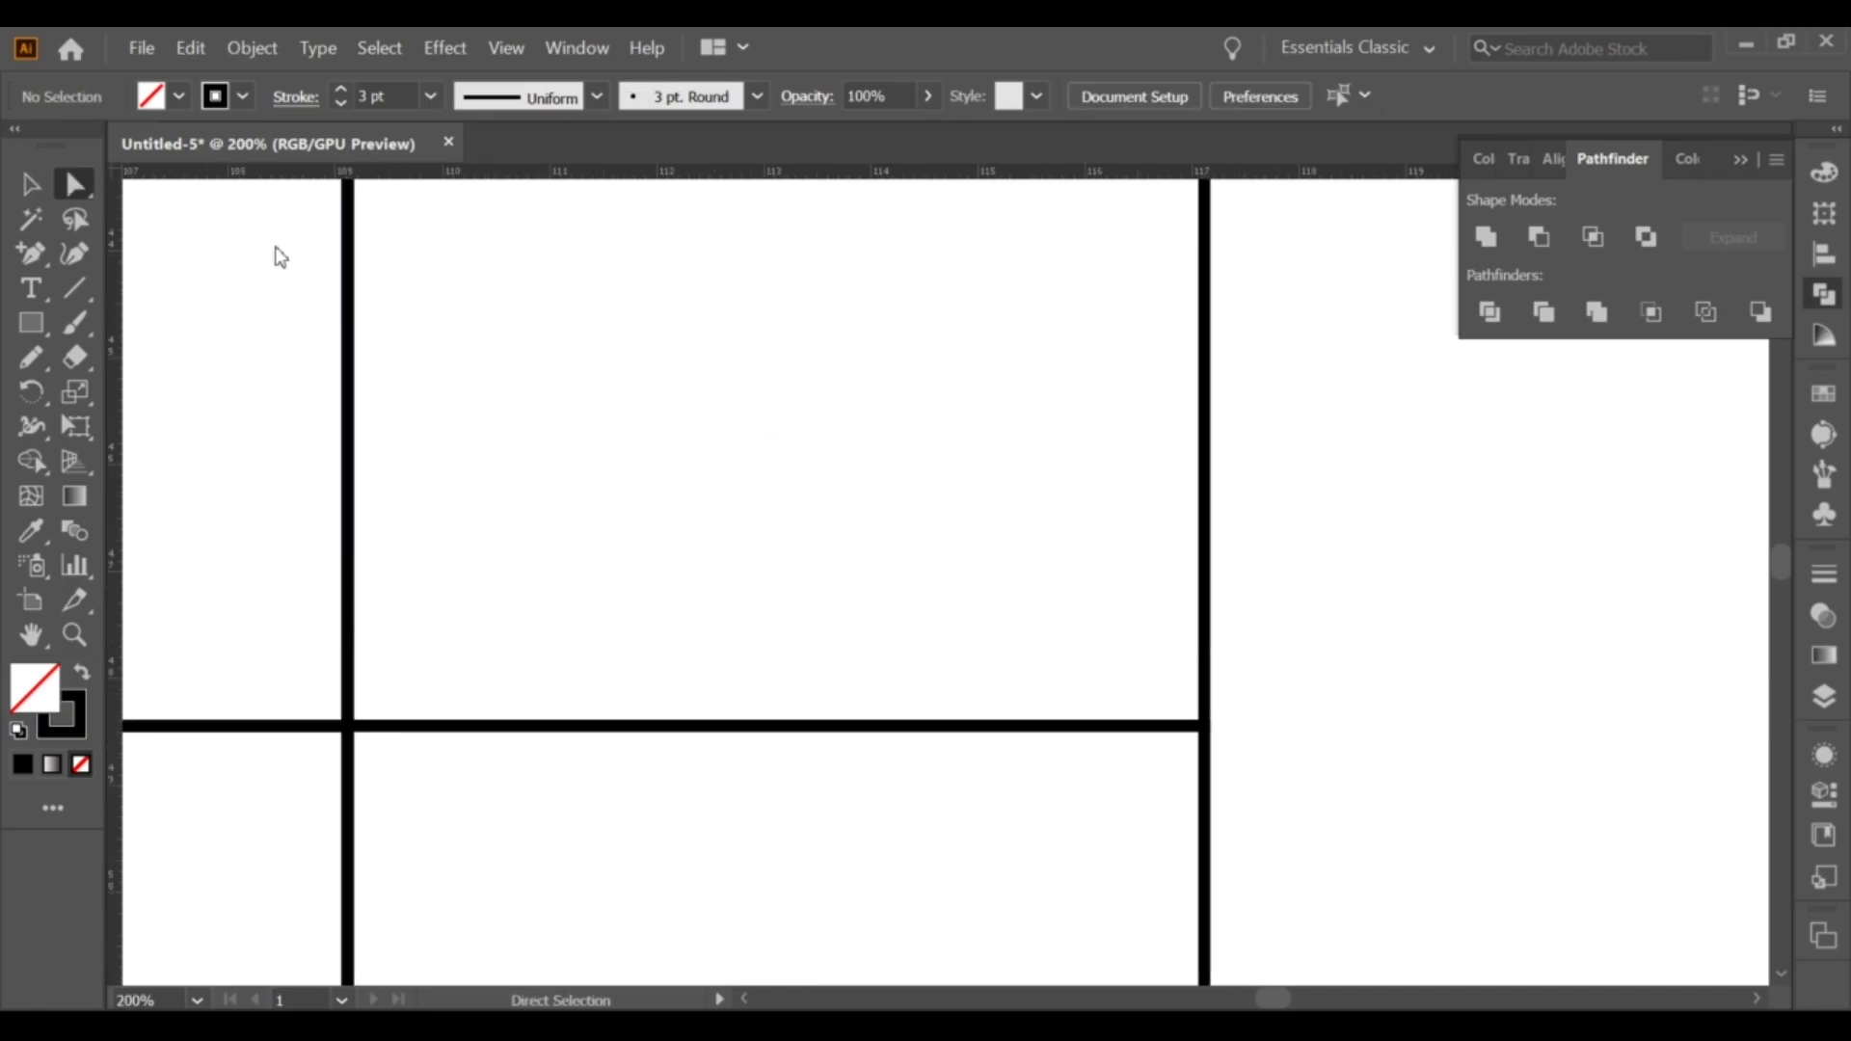
{"action": "left_click_drag", "start_coordinate": [348, 682], "coordinate": [416, 722]}
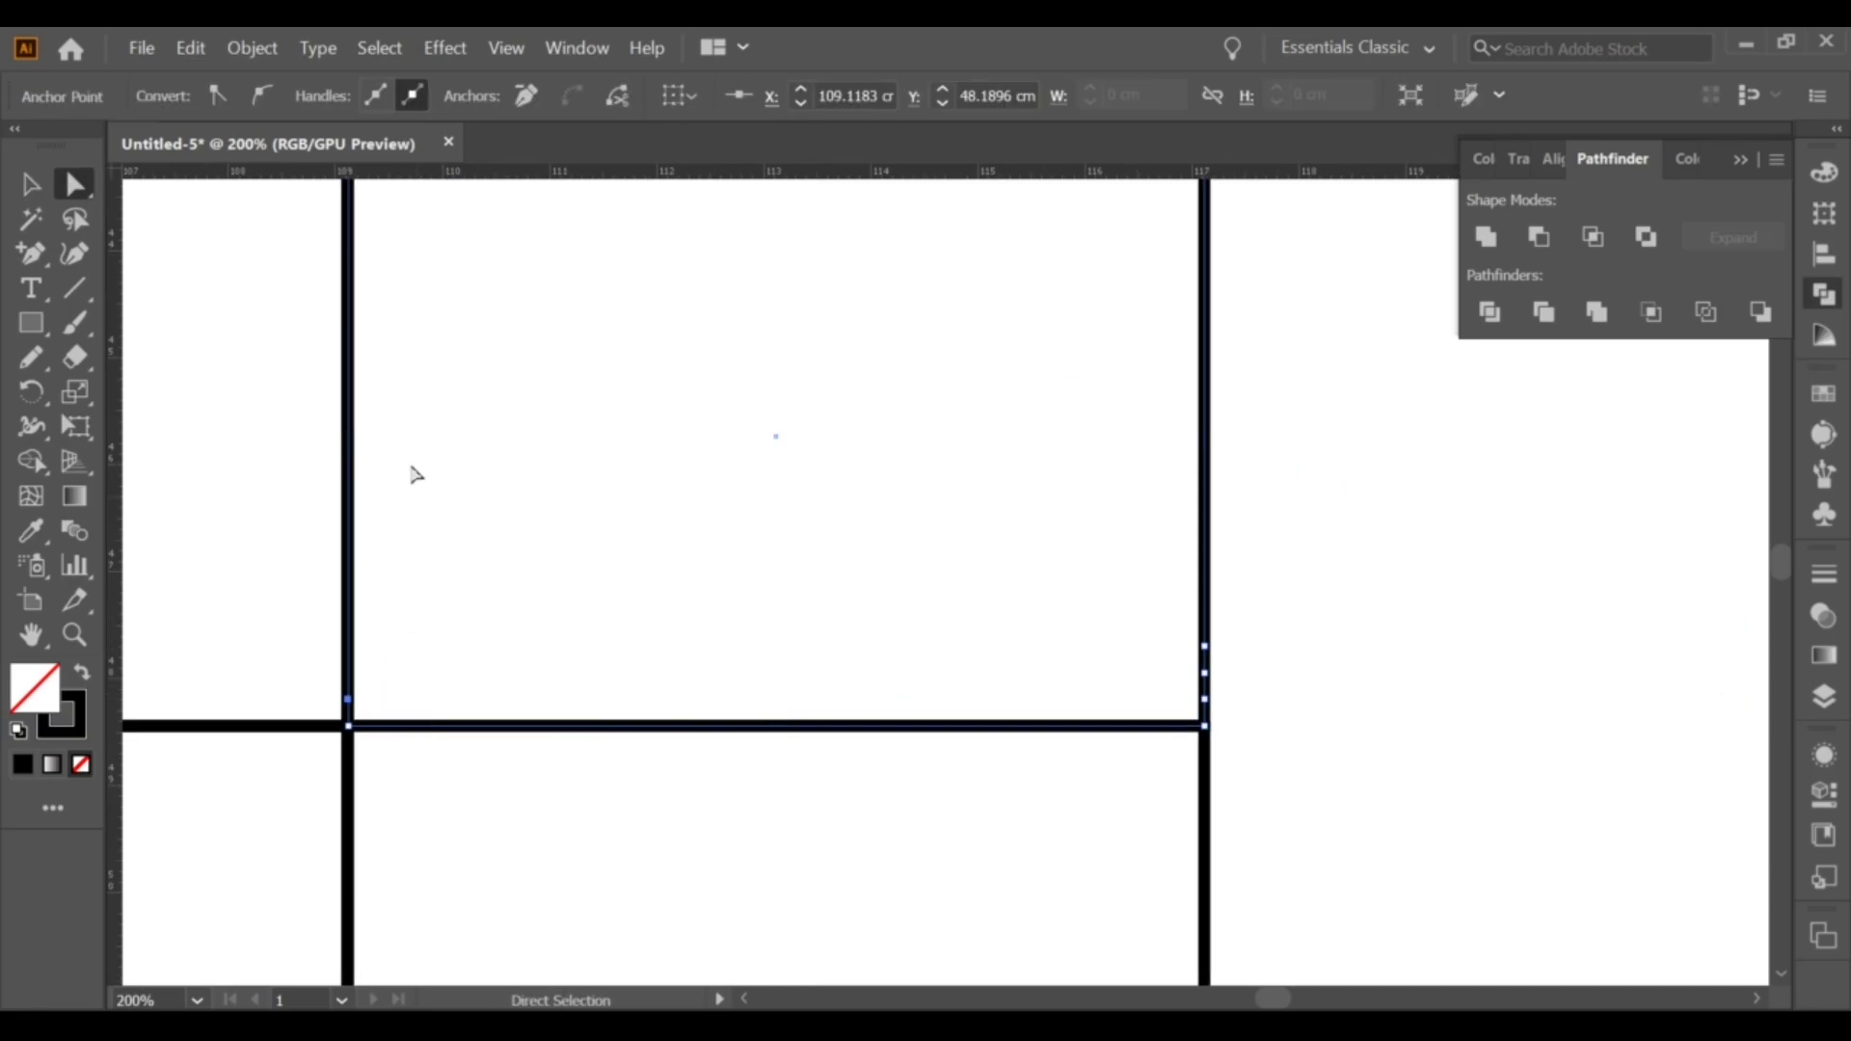
{"action": "left_click", "coordinate": [555, 575]}
{"action": "left_click", "coordinate": [1253, 97]}
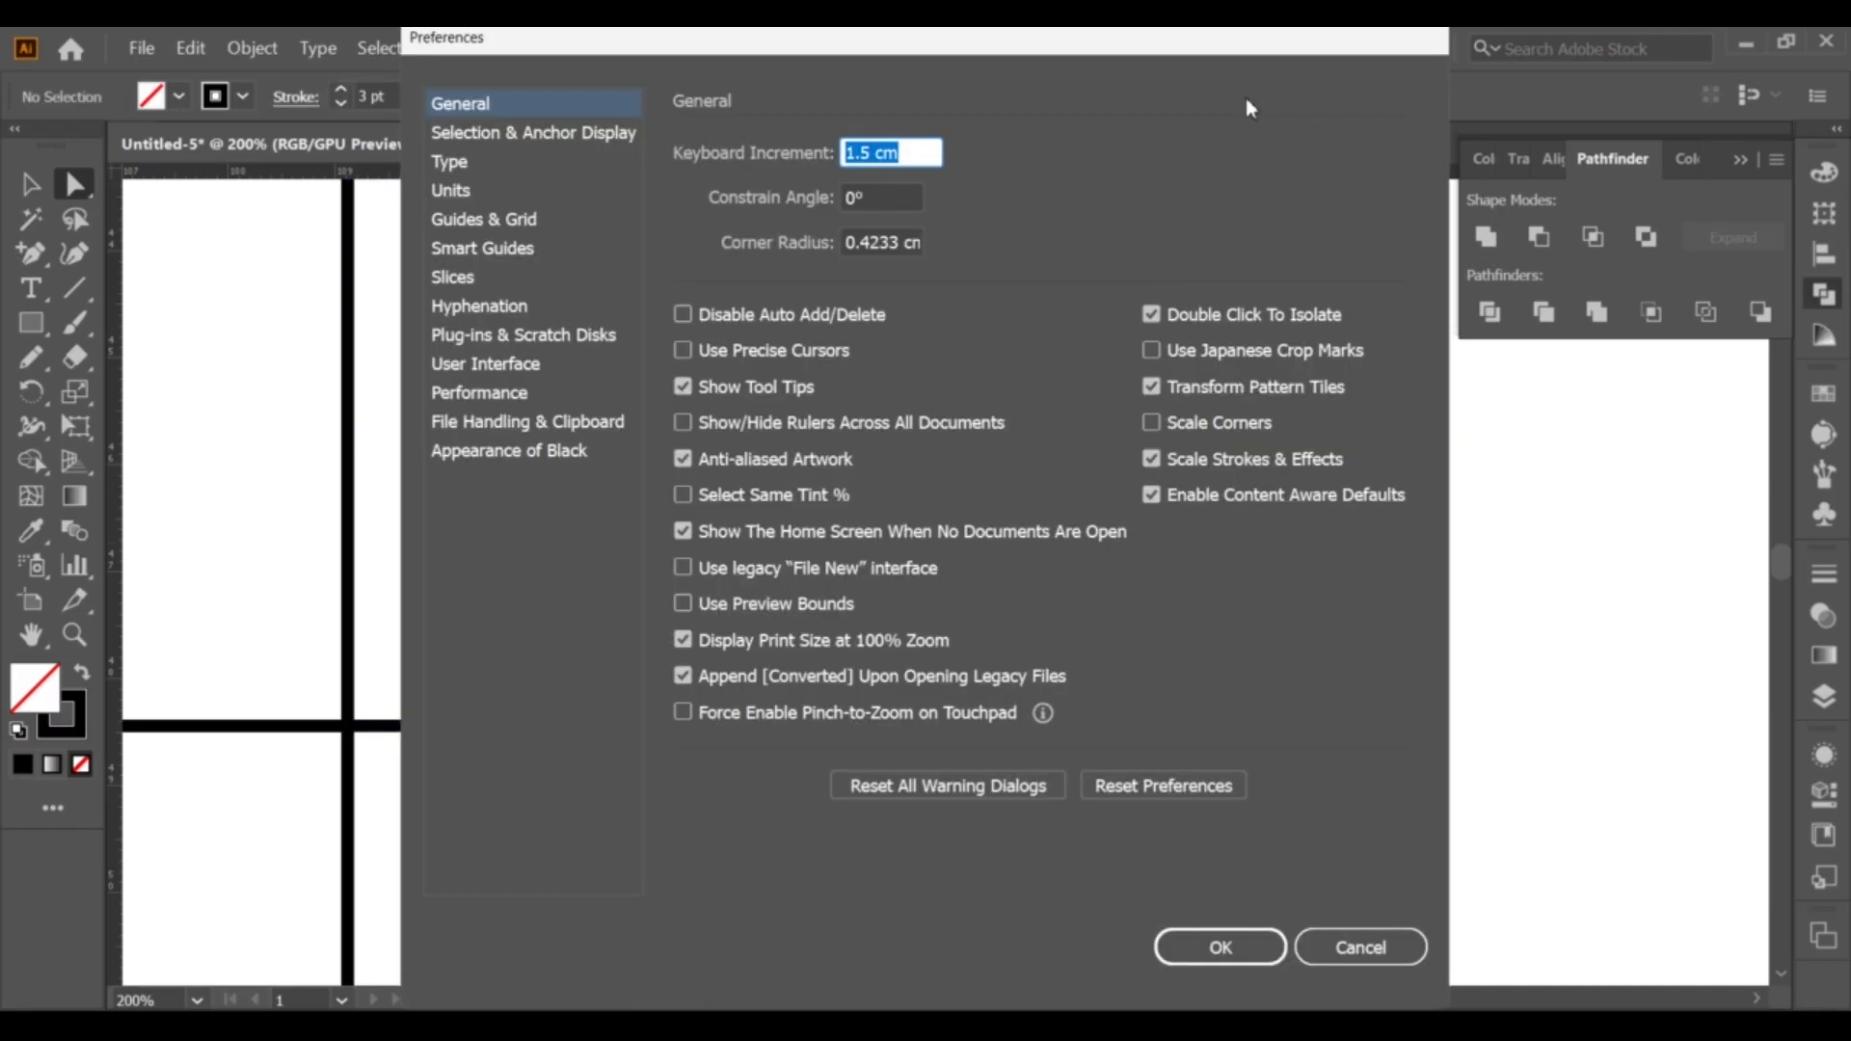
{"action": "left_click", "coordinate": [875, 152]}
{"action": "double_click", "coordinate": [891, 152]}
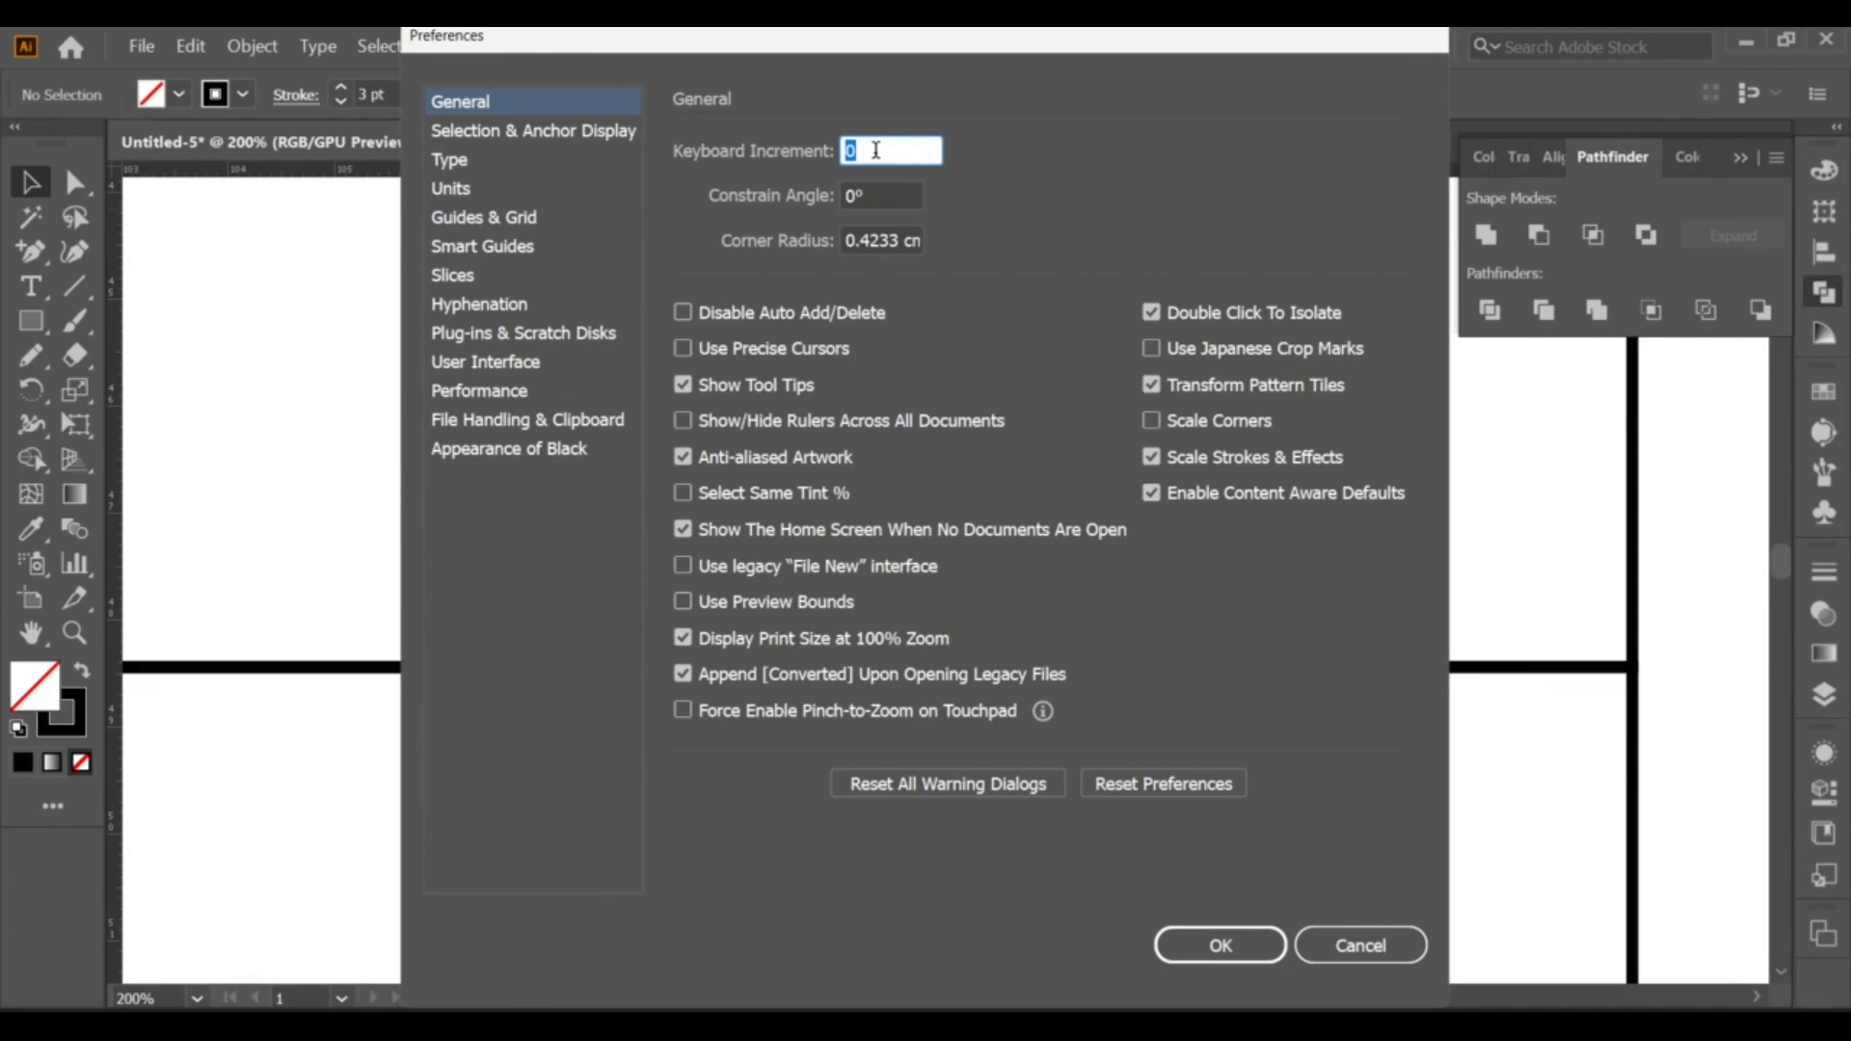
{"action": "left_click", "coordinate": [1178, 937]}
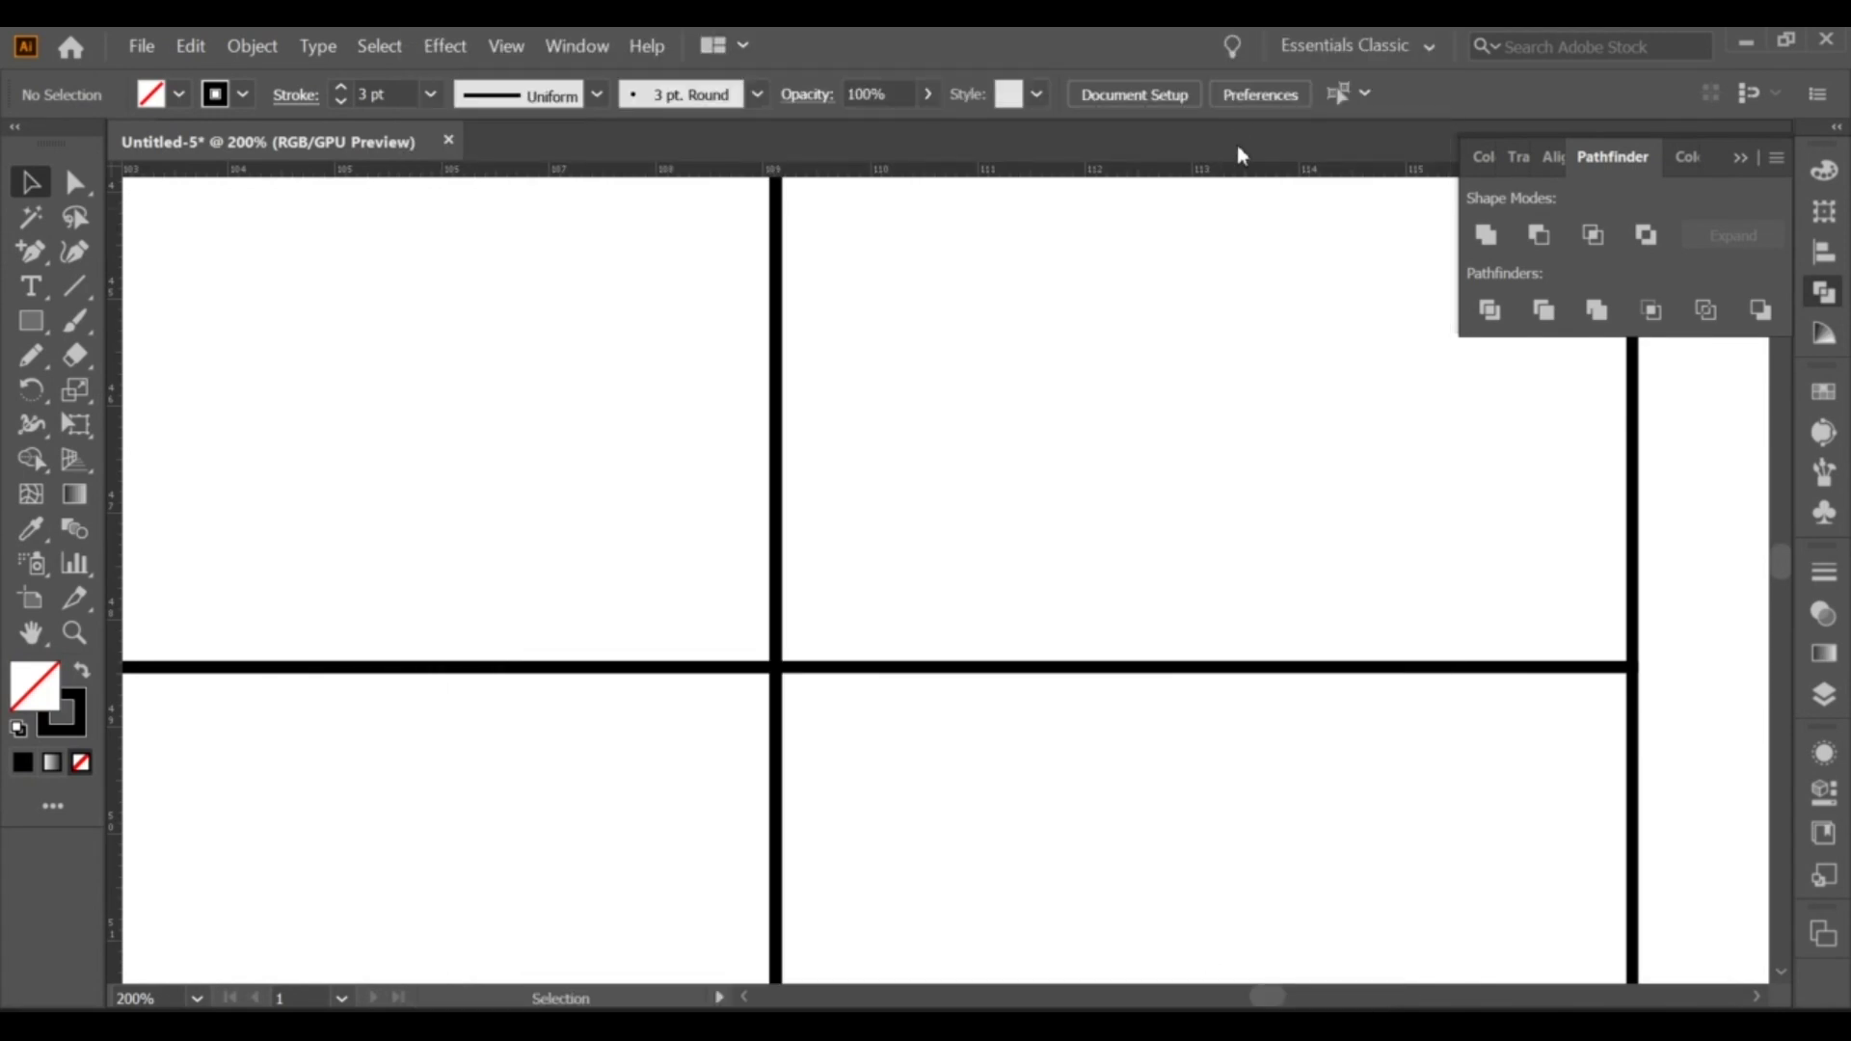
Reset Illustrator's preferences to defaults without restarting.
{"action": "left_click", "coordinate": [1258, 93]}
{"action": "left_click", "coordinate": [1165, 781]}
{"action": "left_click", "coordinate": [1217, 946]}
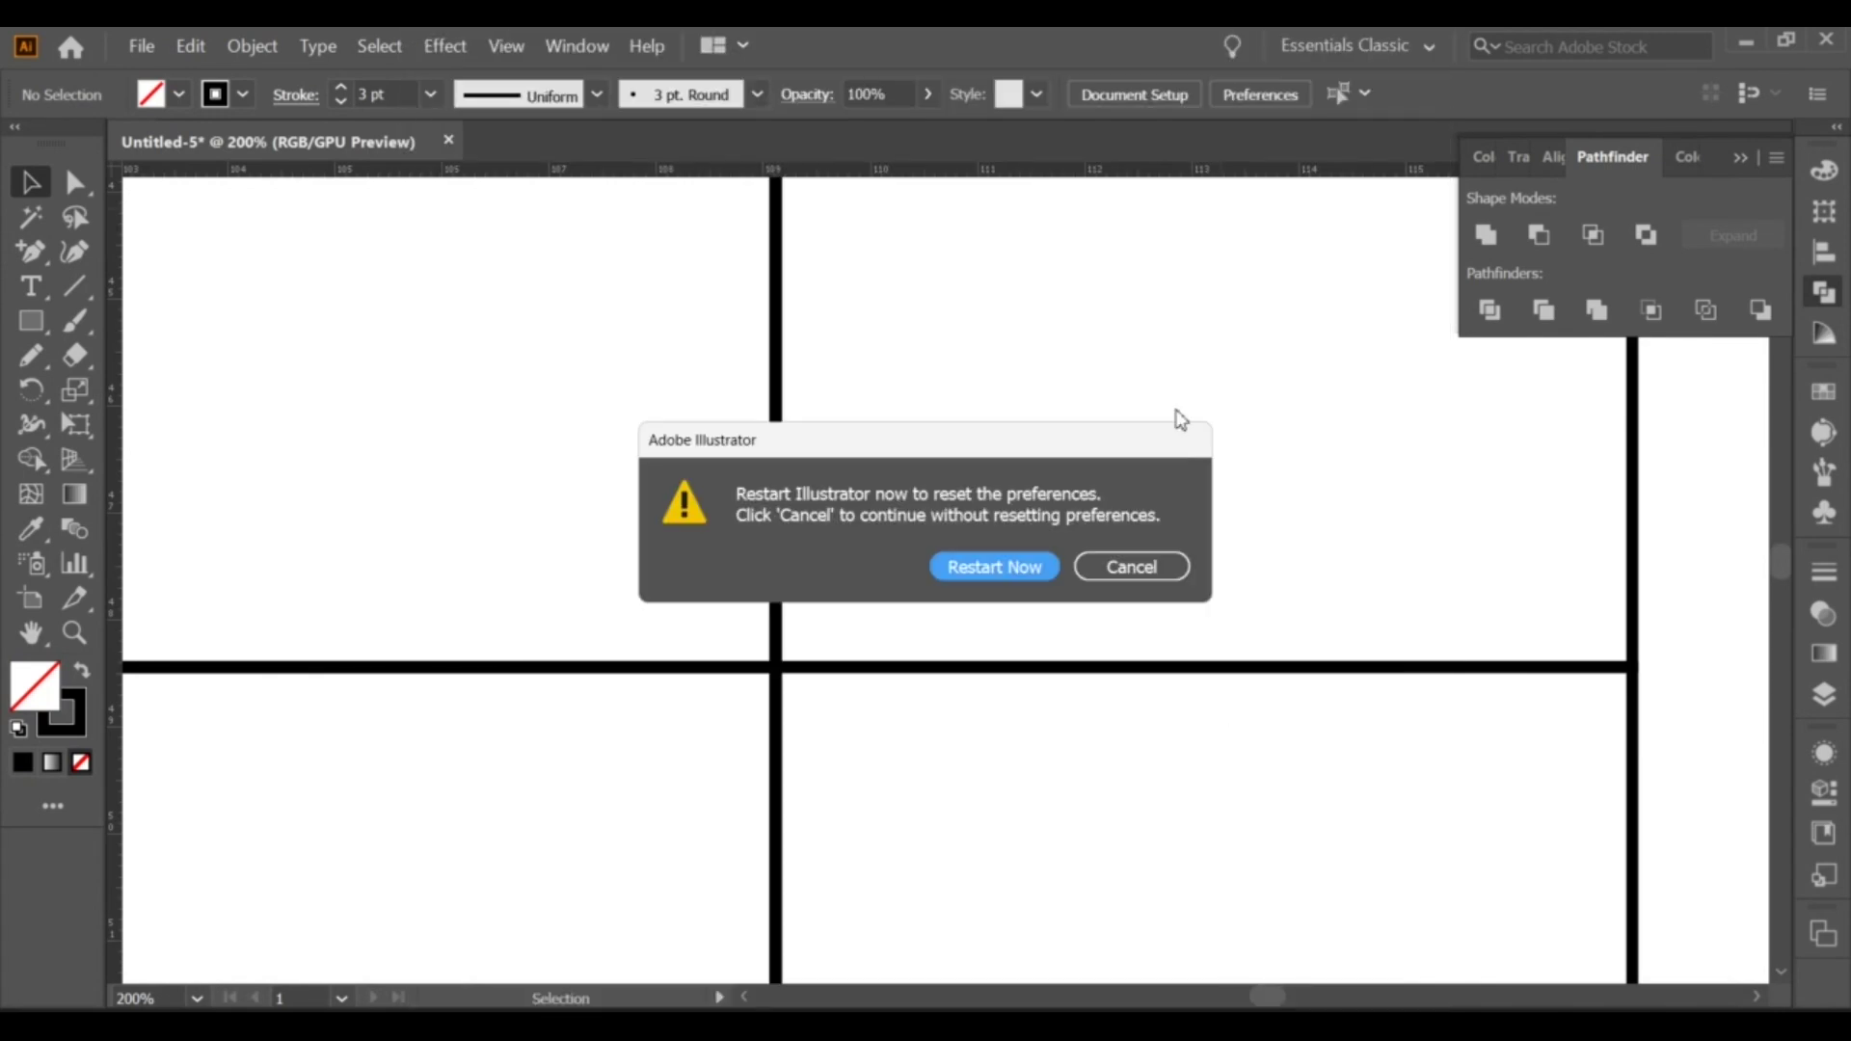
{"action": "left_click", "coordinate": [1159, 561]}
{"action": "scroll", "coordinate": [1074, 499], "scroll_direction": "down", "scroll_amount": 2}
{"action": "scroll", "coordinate": [1080, 511], "scroll_direction": "up", "scroll_amount": 2}
Drag the panel's bottom-left corner anchor right to slant the edge, then undo it.
{"action": "key", "text": "a"}
{"action": "left_click", "coordinate": [772, 650]}
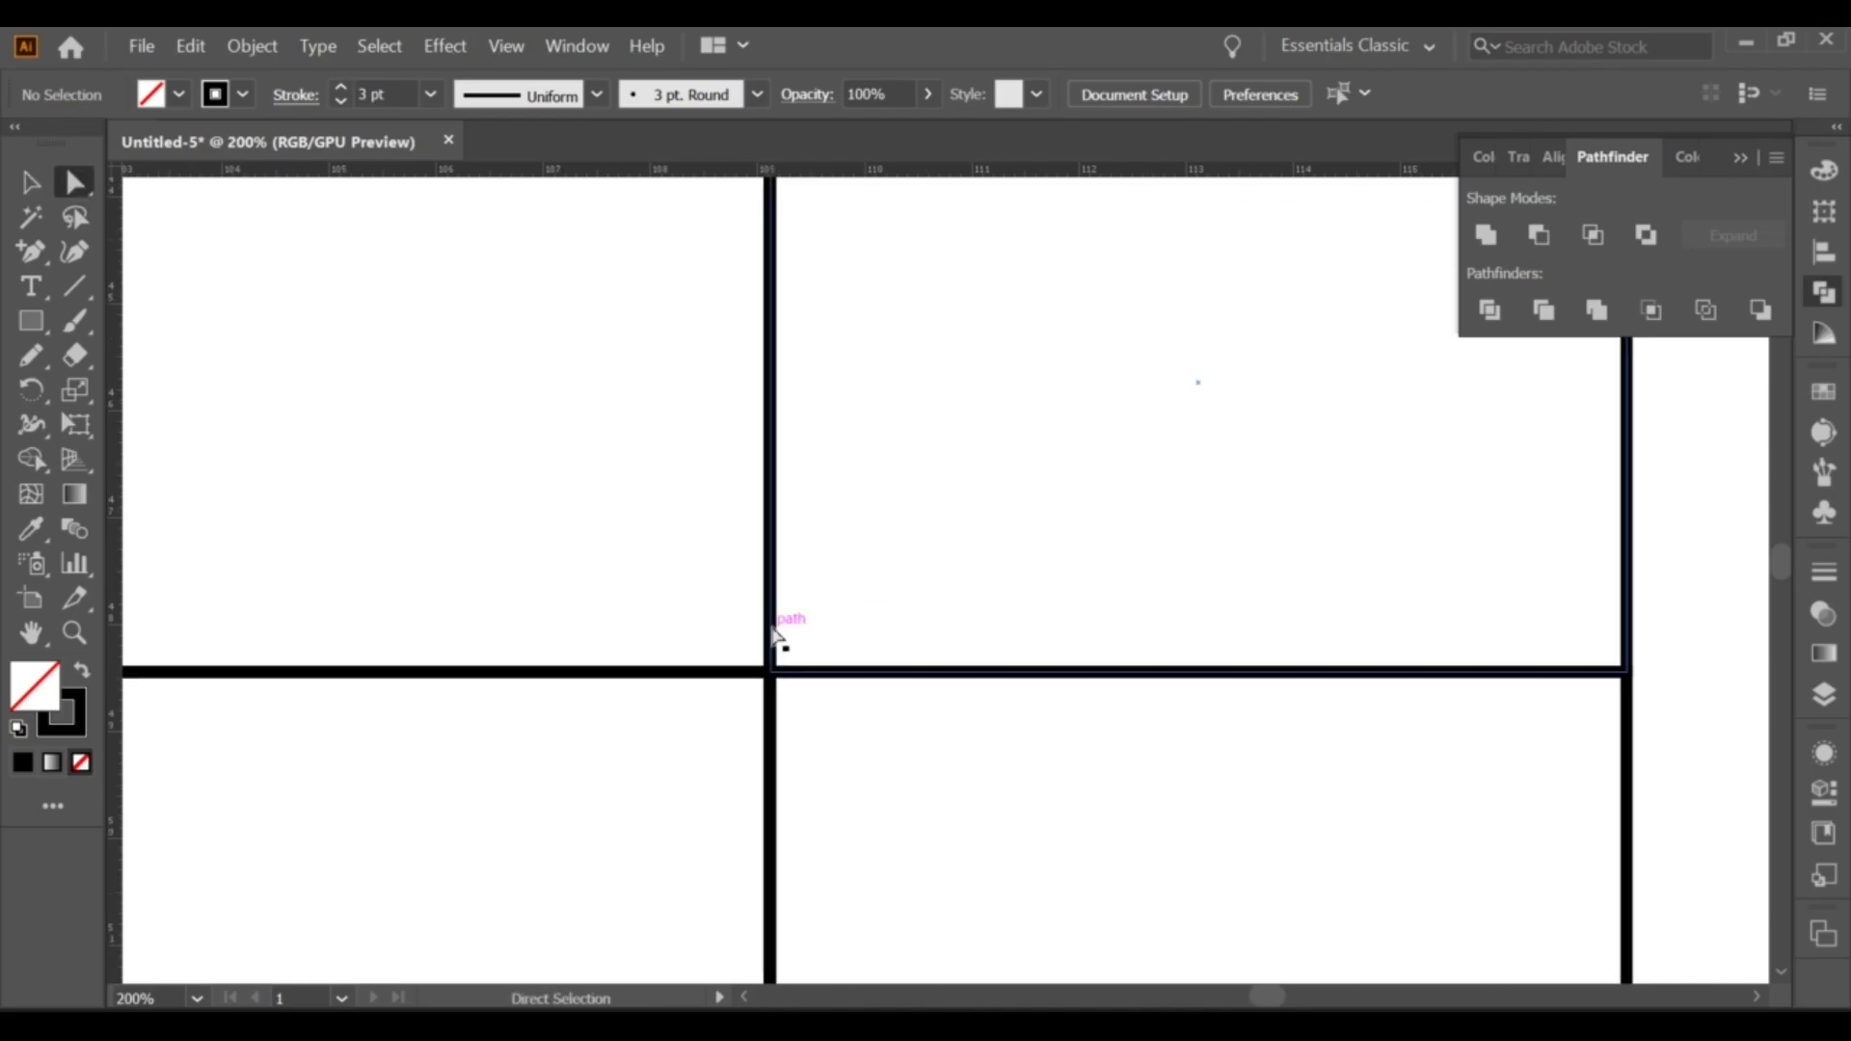
{"action": "left_click_drag", "start_coordinate": [772, 651], "coordinate": [832, 649]}
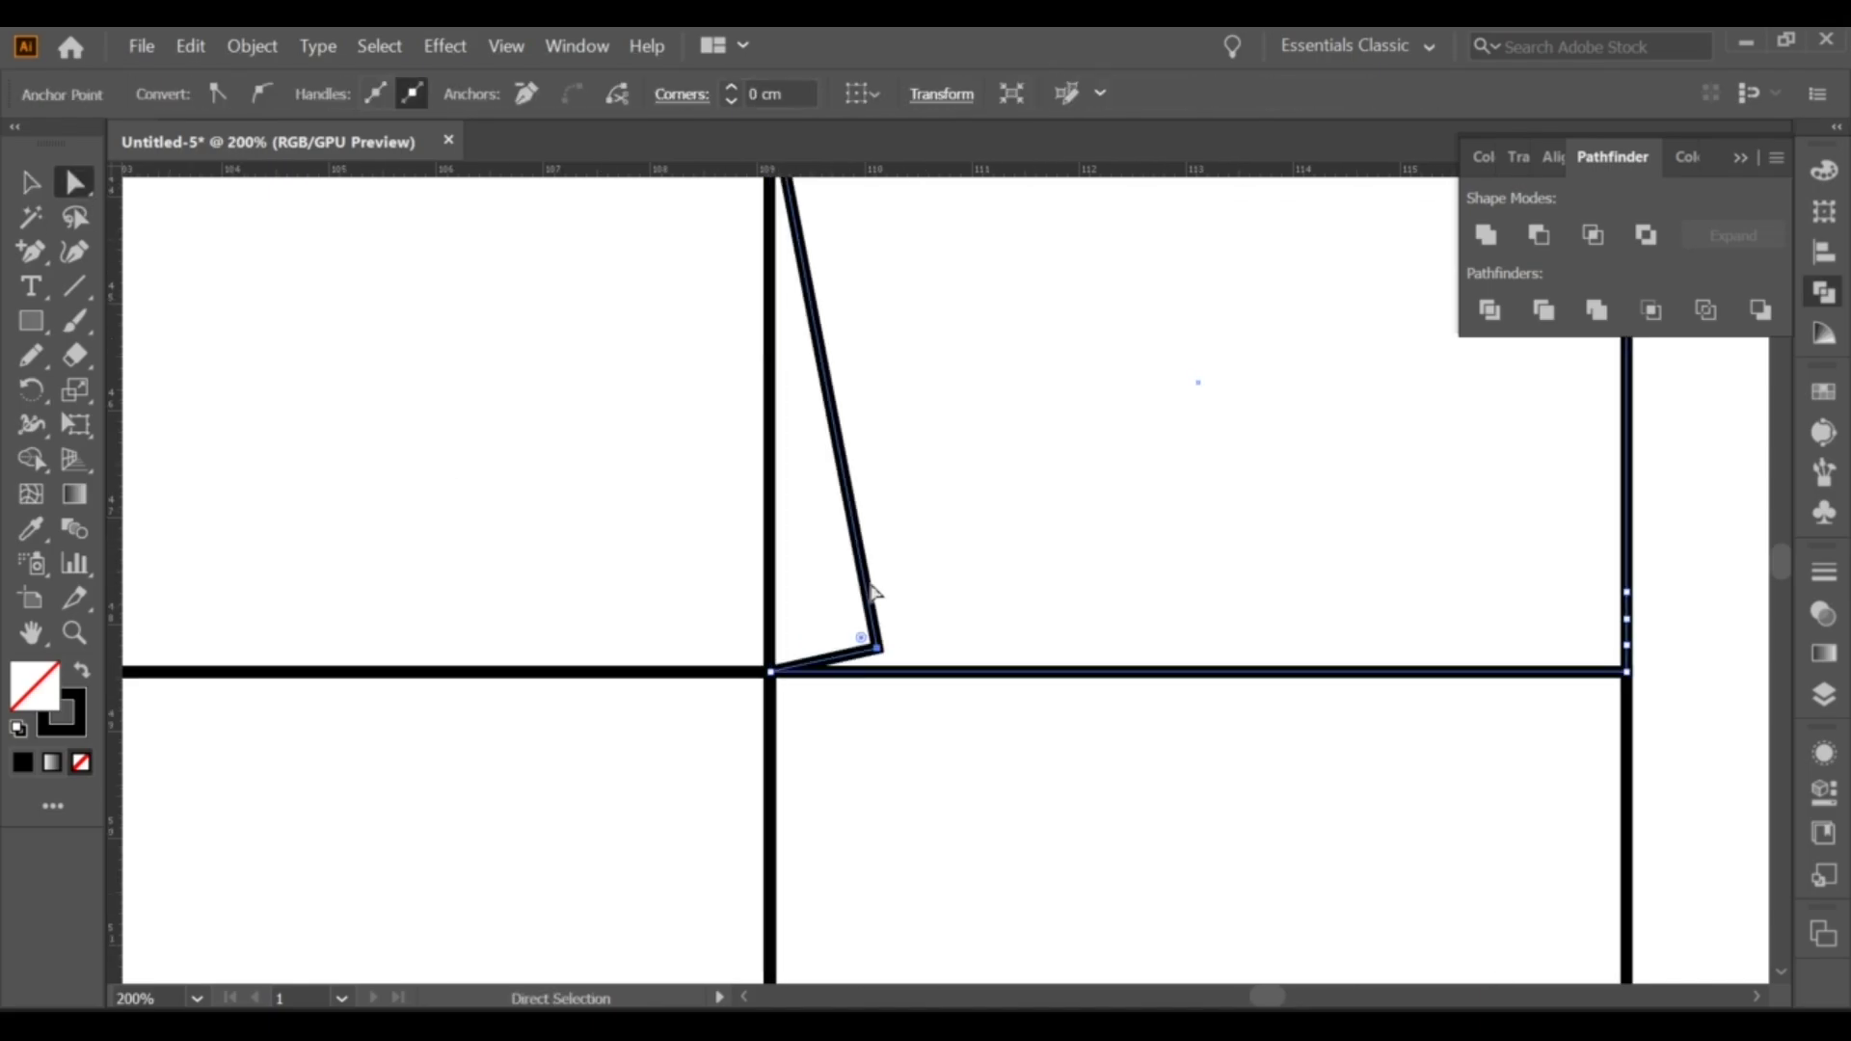
{"action": "scroll", "coordinate": [930, 583], "scroll_direction": "down", "scroll_amount": 1}
{"action": "key", "text": "ctrl+z"}
{"action": "left_click", "coordinate": [815, 319]}
Reconfirm the 0.5 cm nudge distance and select the anchor above the bottom-left corner.
{"action": "left_click", "coordinate": [1239, 96]}
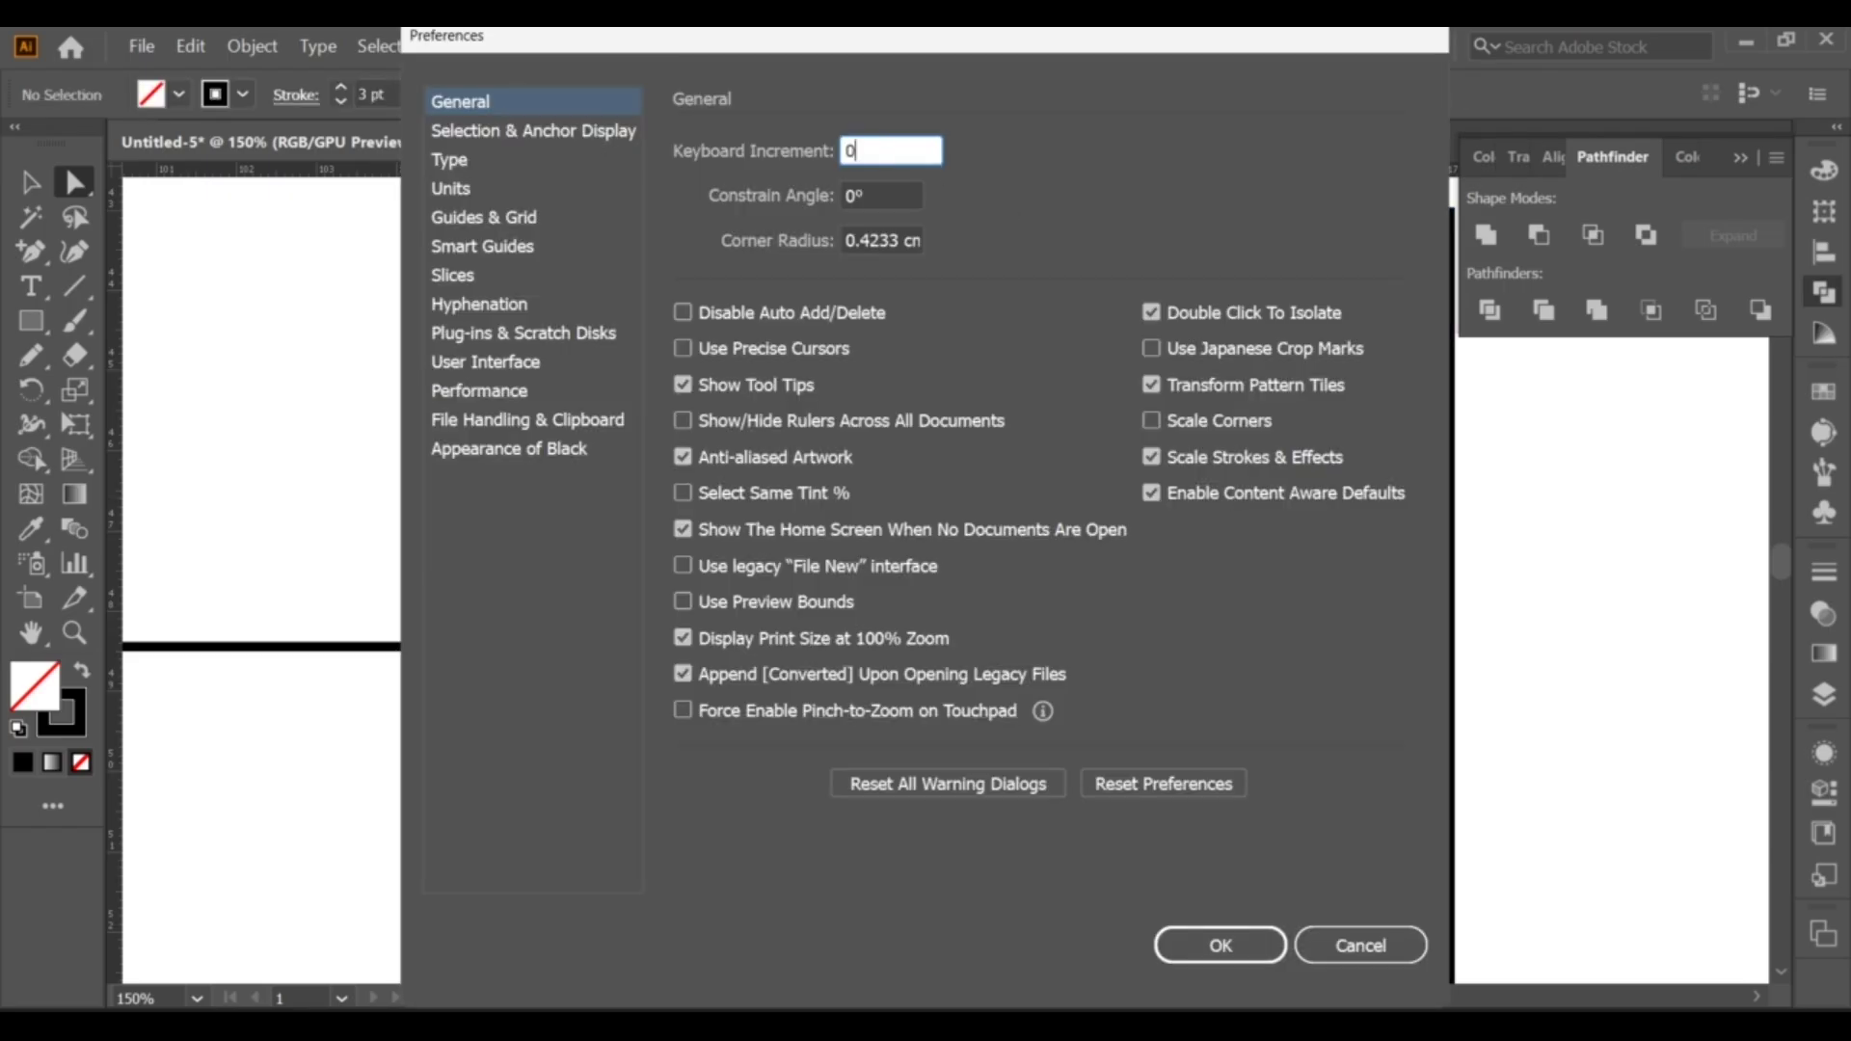
{"action": "left_click", "coordinate": [1218, 944]}
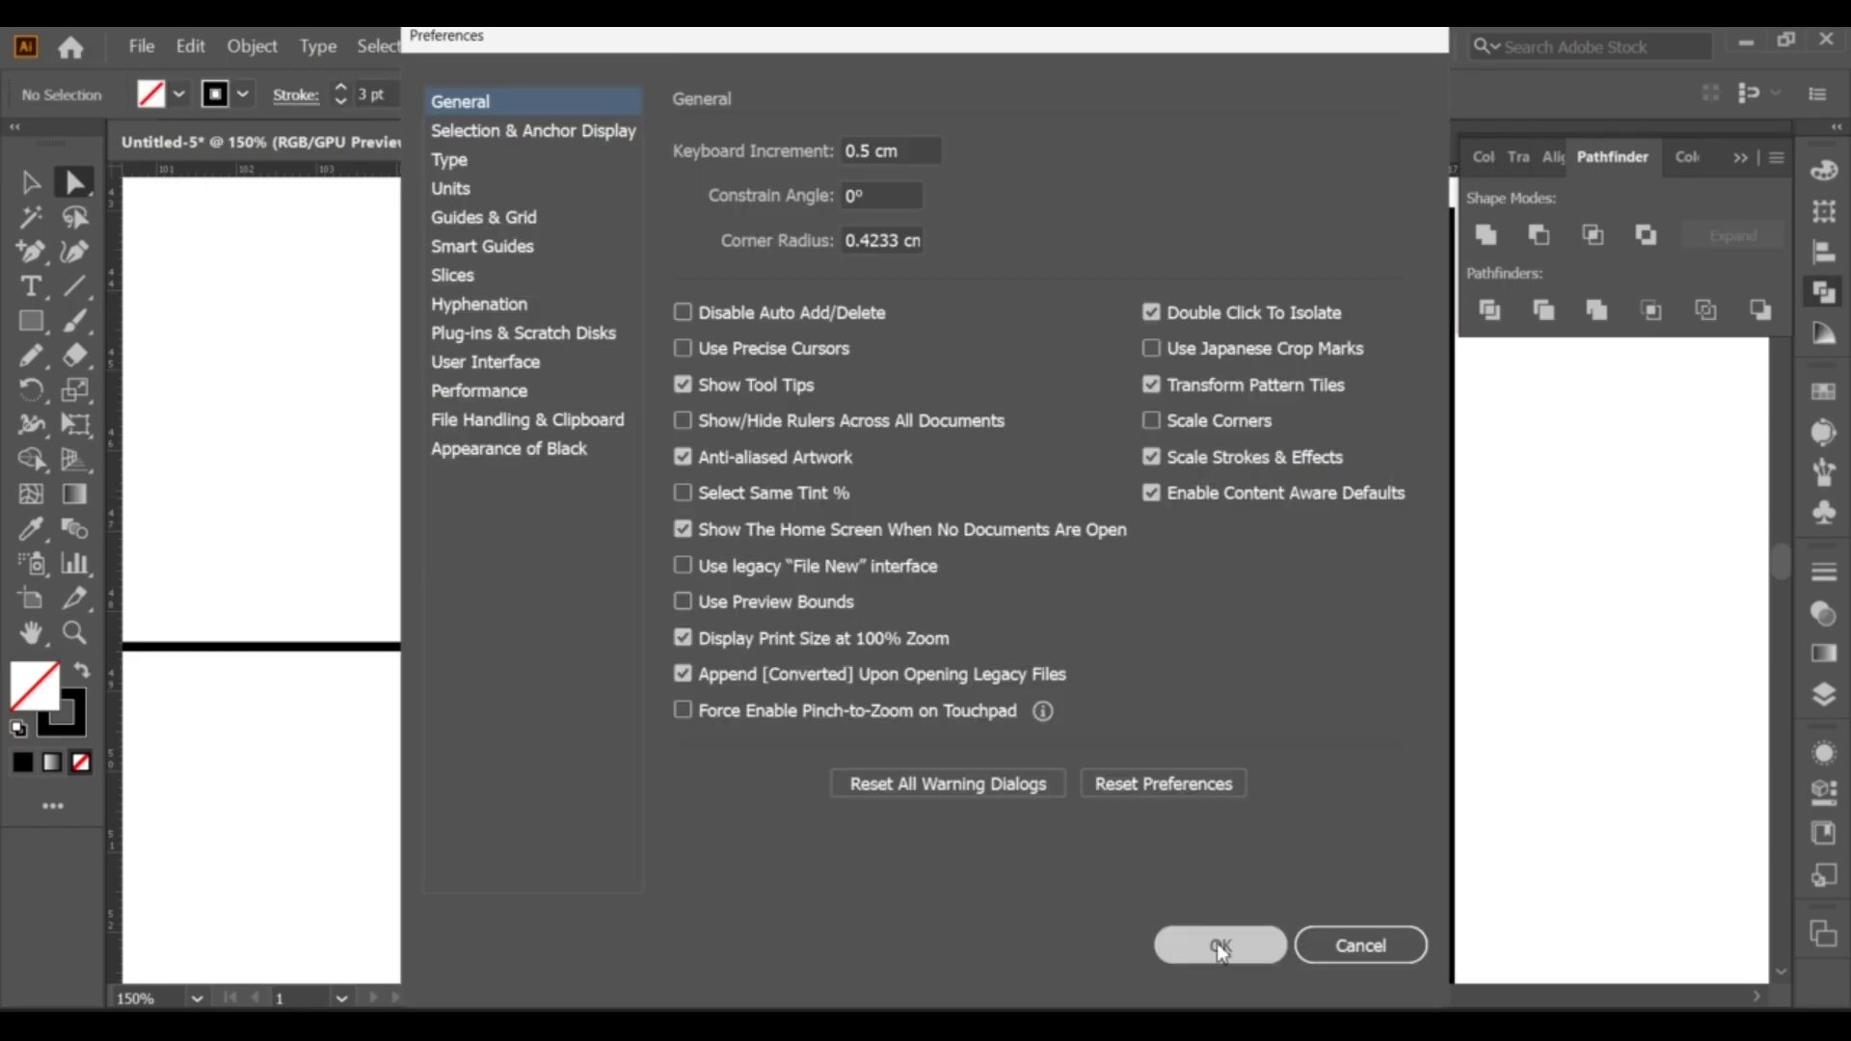
{"action": "left_click", "coordinate": [806, 632]}
Nudge the left-edge anchors right by 0.5 cm so the left edge slants.
{"action": "key", "text": "Right"}
{"action": "key", "text": "Right"}
{"action": "key", "text": "Right"}
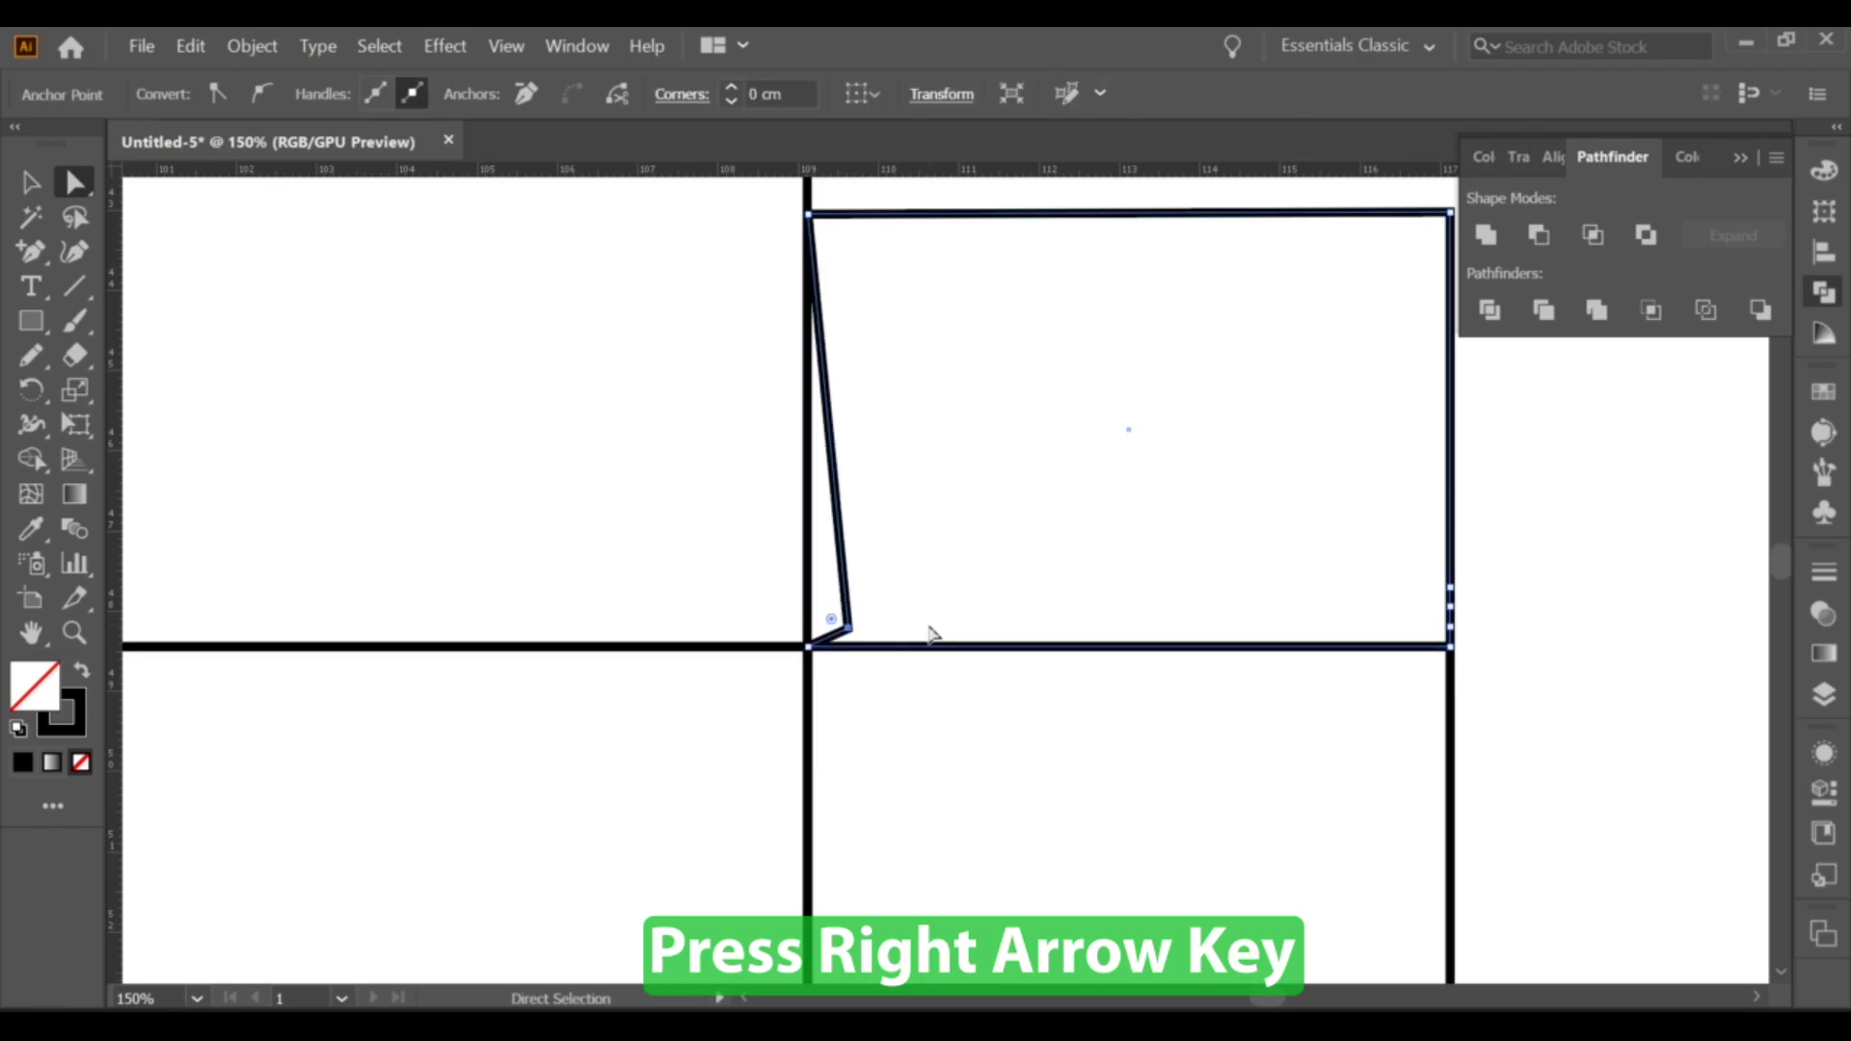
{"action": "left_click", "coordinate": [944, 602]}
{"action": "left_click", "coordinate": [808, 214]}
{"action": "key", "text": "Right"}
{"action": "key", "text": "Right"}
{"action": "key", "text": "Right"}
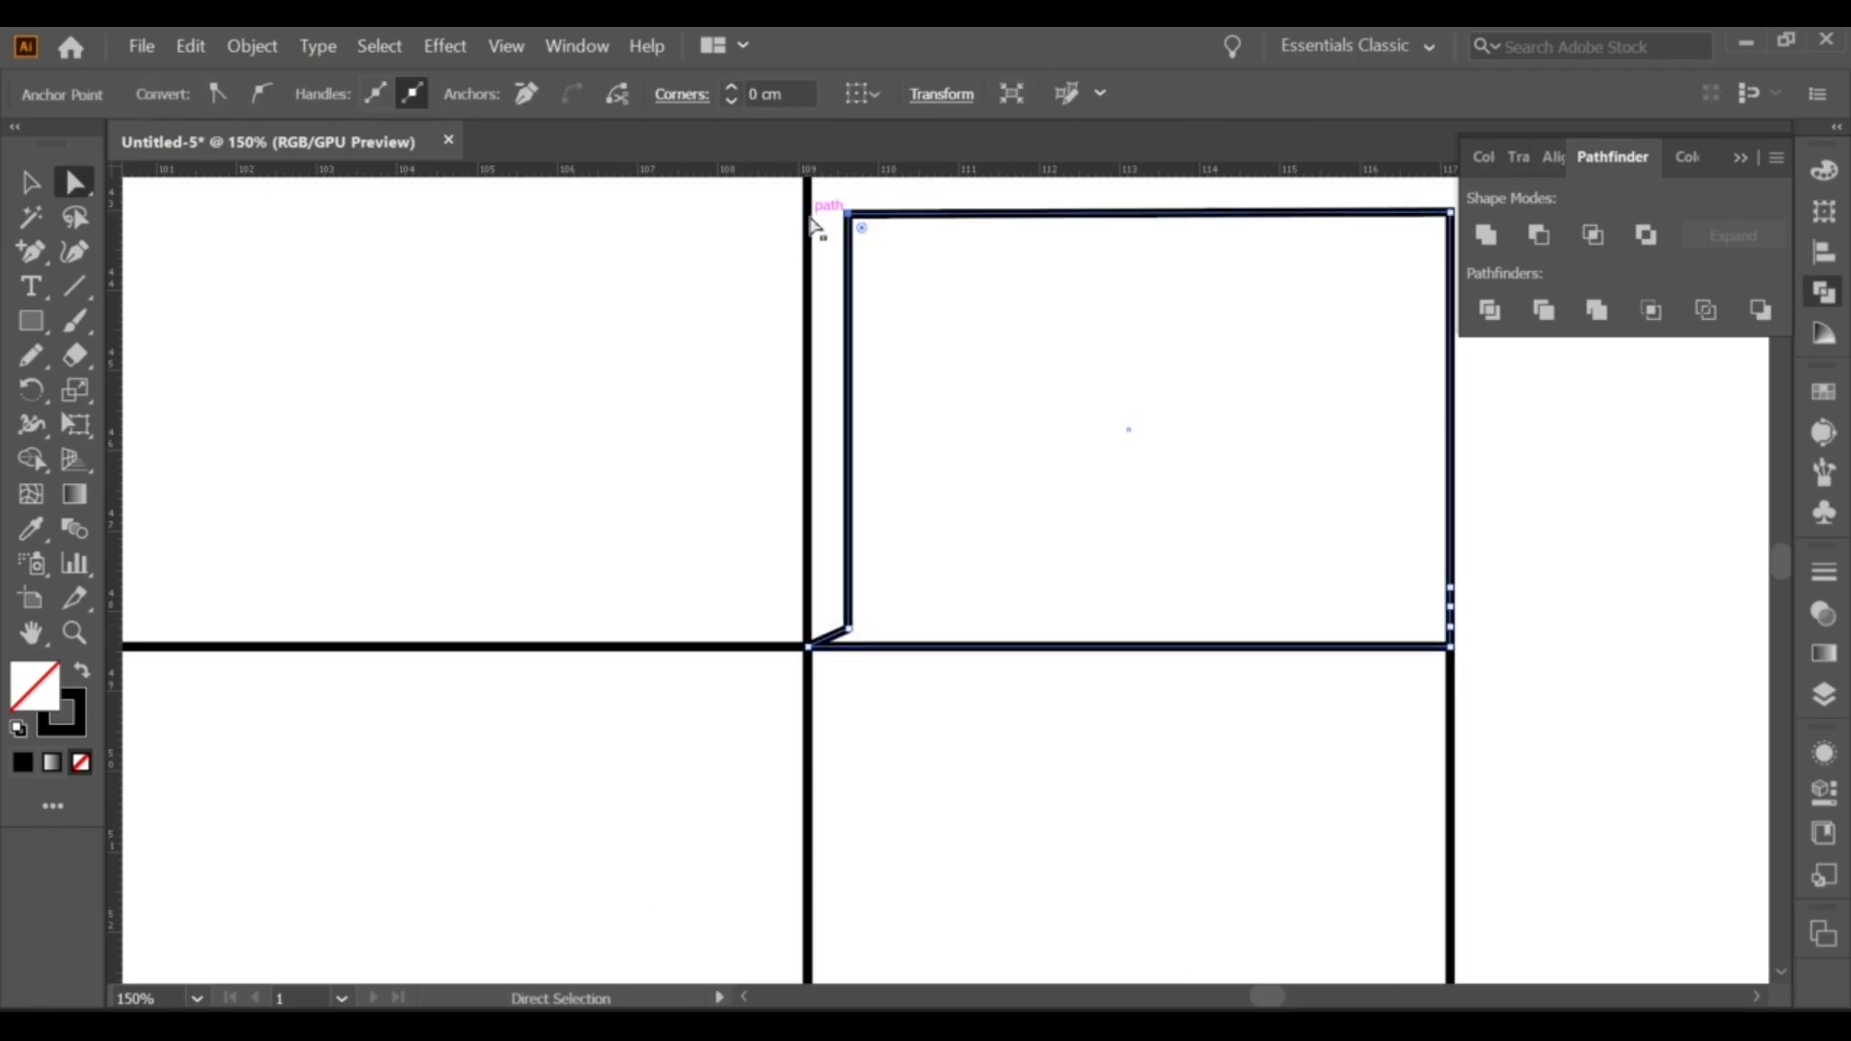
{"action": "left_click", "coordinate": [720, 302]}
{"action": "left_click_drag", "start_coordinate": [1137, 305], "coordinate": [949, 355]}
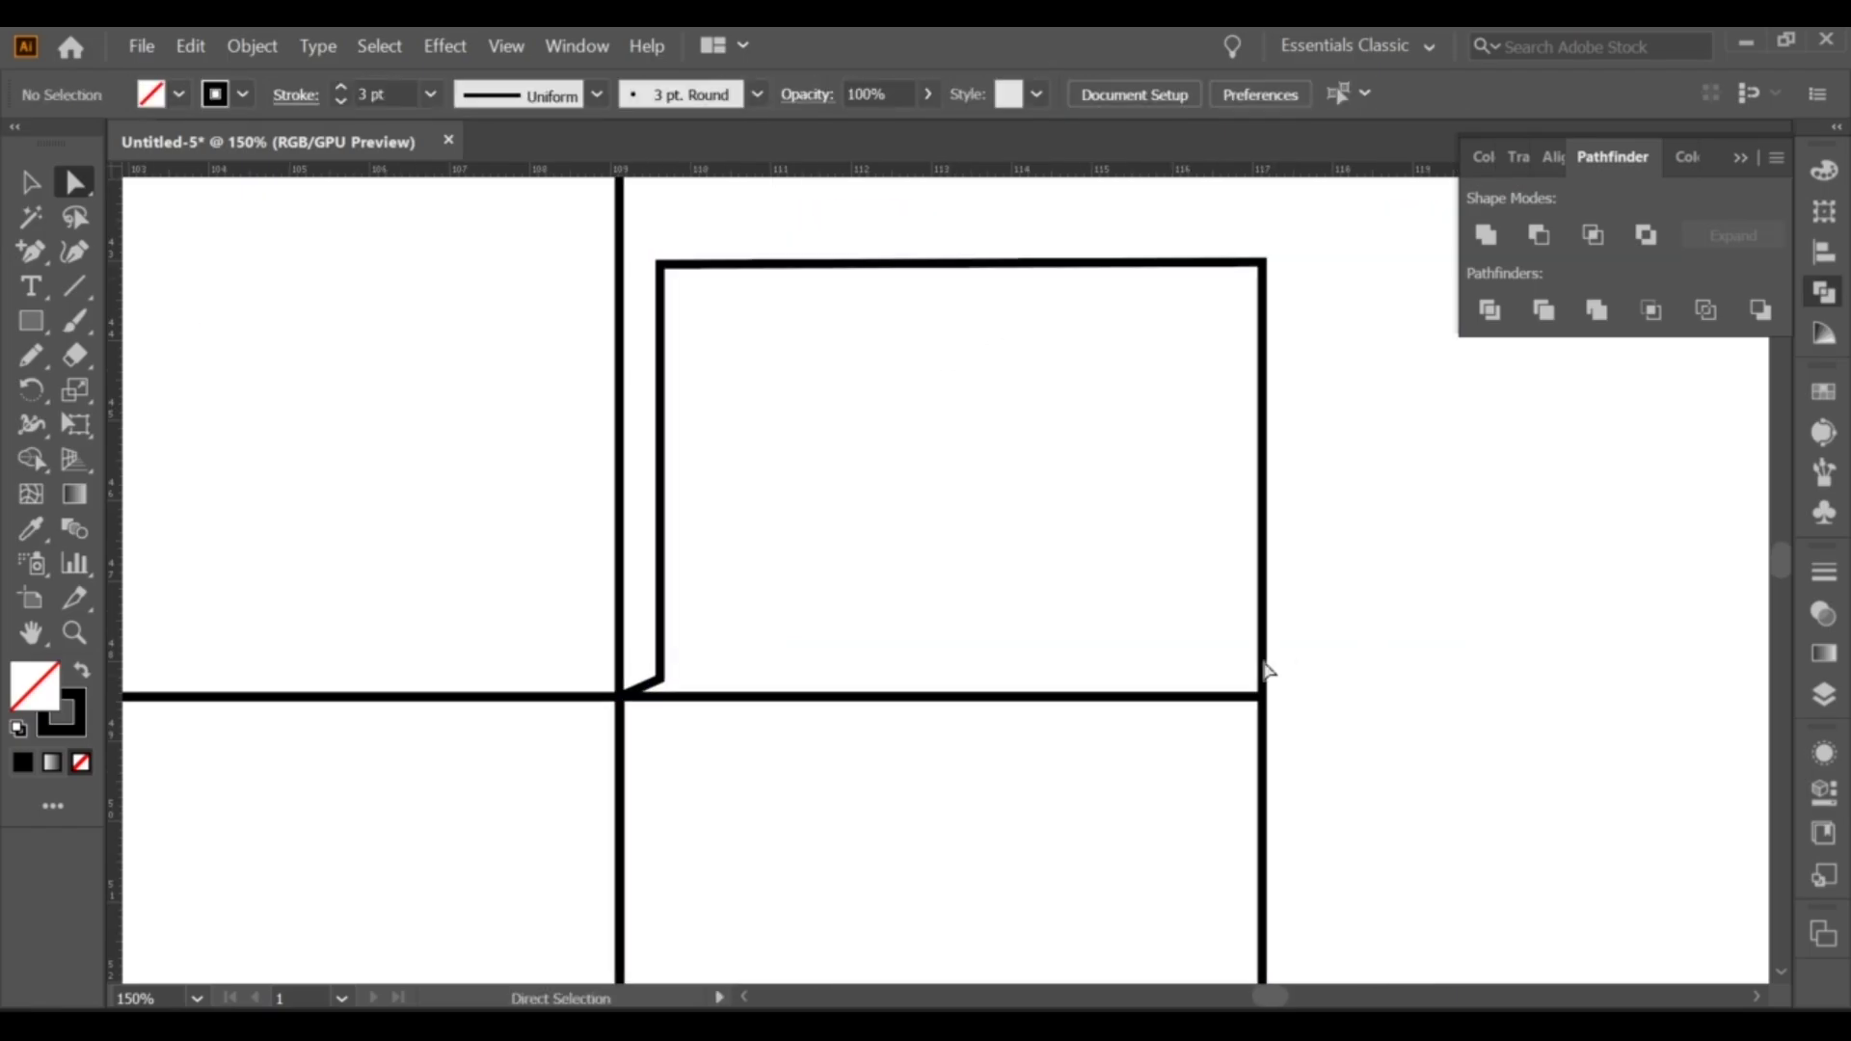
Nudge the right-edge anchors left and the top-left anchor right, tapering the flap.
{"action": "left_click", "coordinate": [1264, 645]}
{"action": "key", "text": "Left"}
{"action": "key", "text": "Left"}
{"action": "key", "text": "Left"}
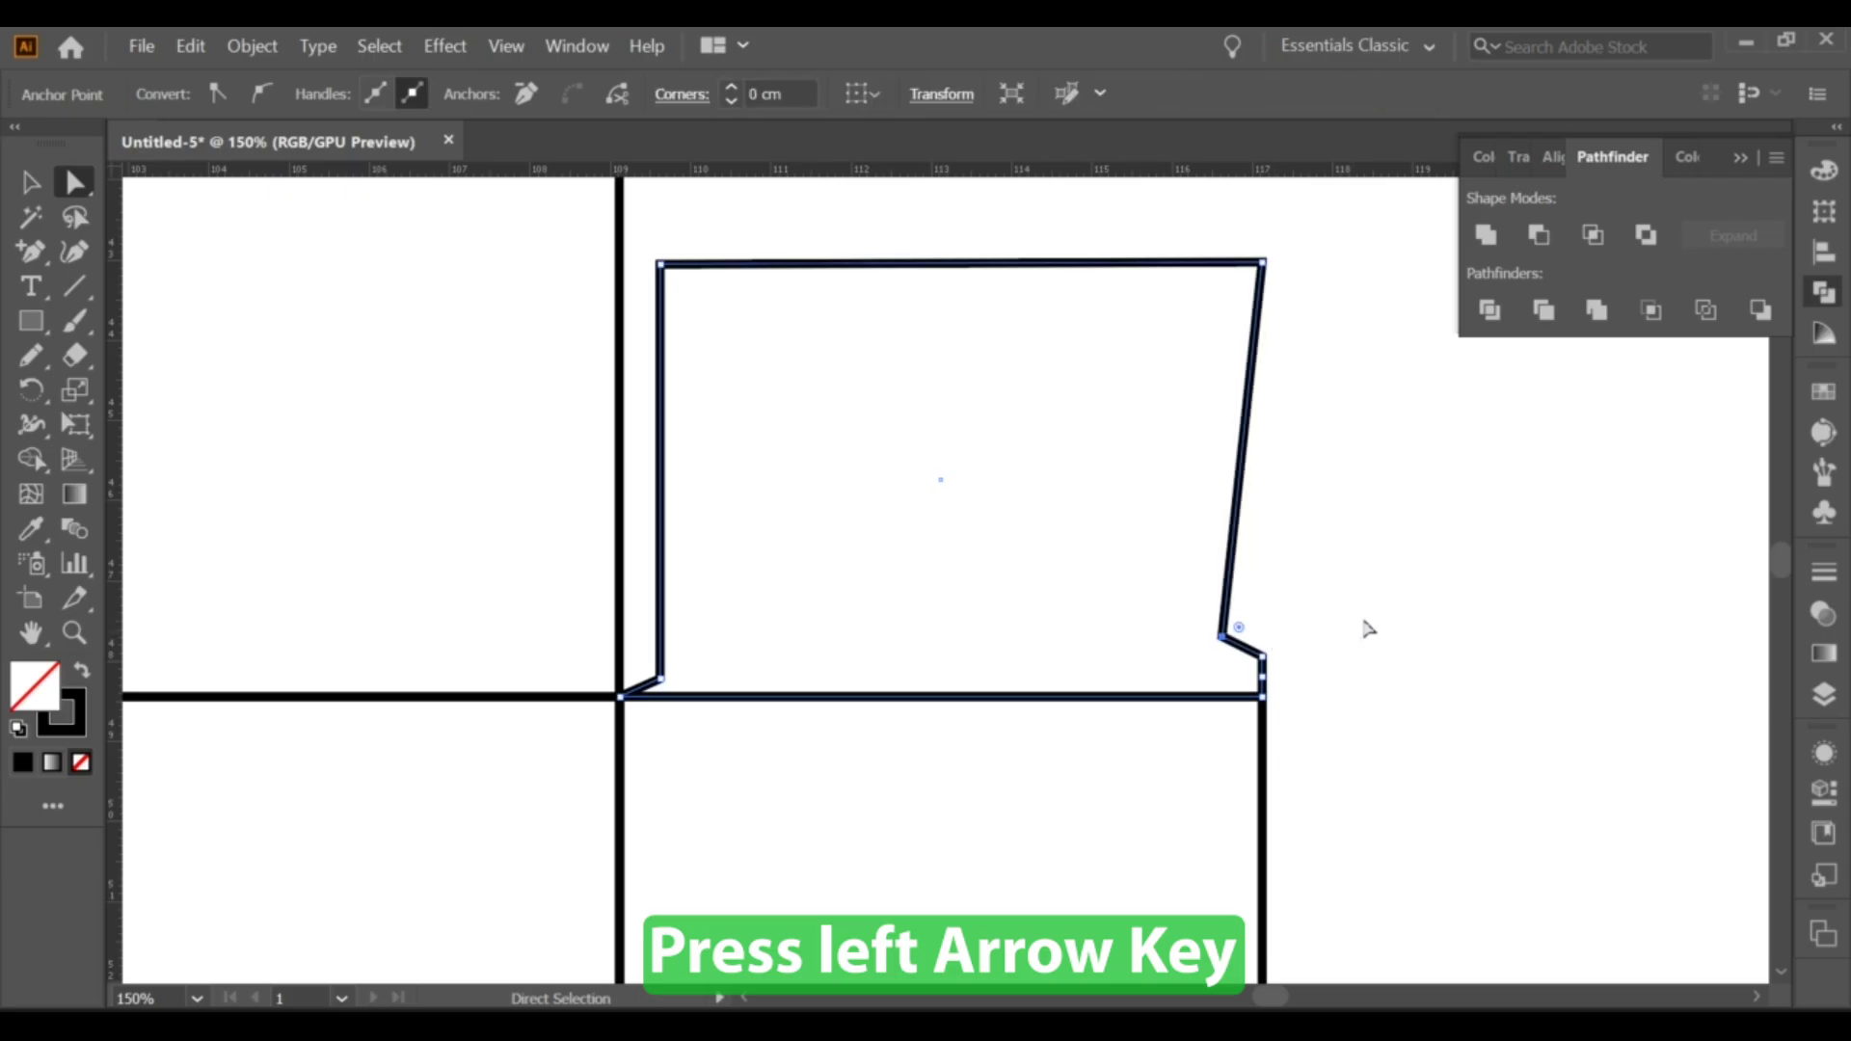
{"action": "left_click", "coordinate": [1263, 261]}
{"action": "key", "text": "Left"}
{"action": "key", "text": "Left"}
{"action": "key", "text": "Left"}
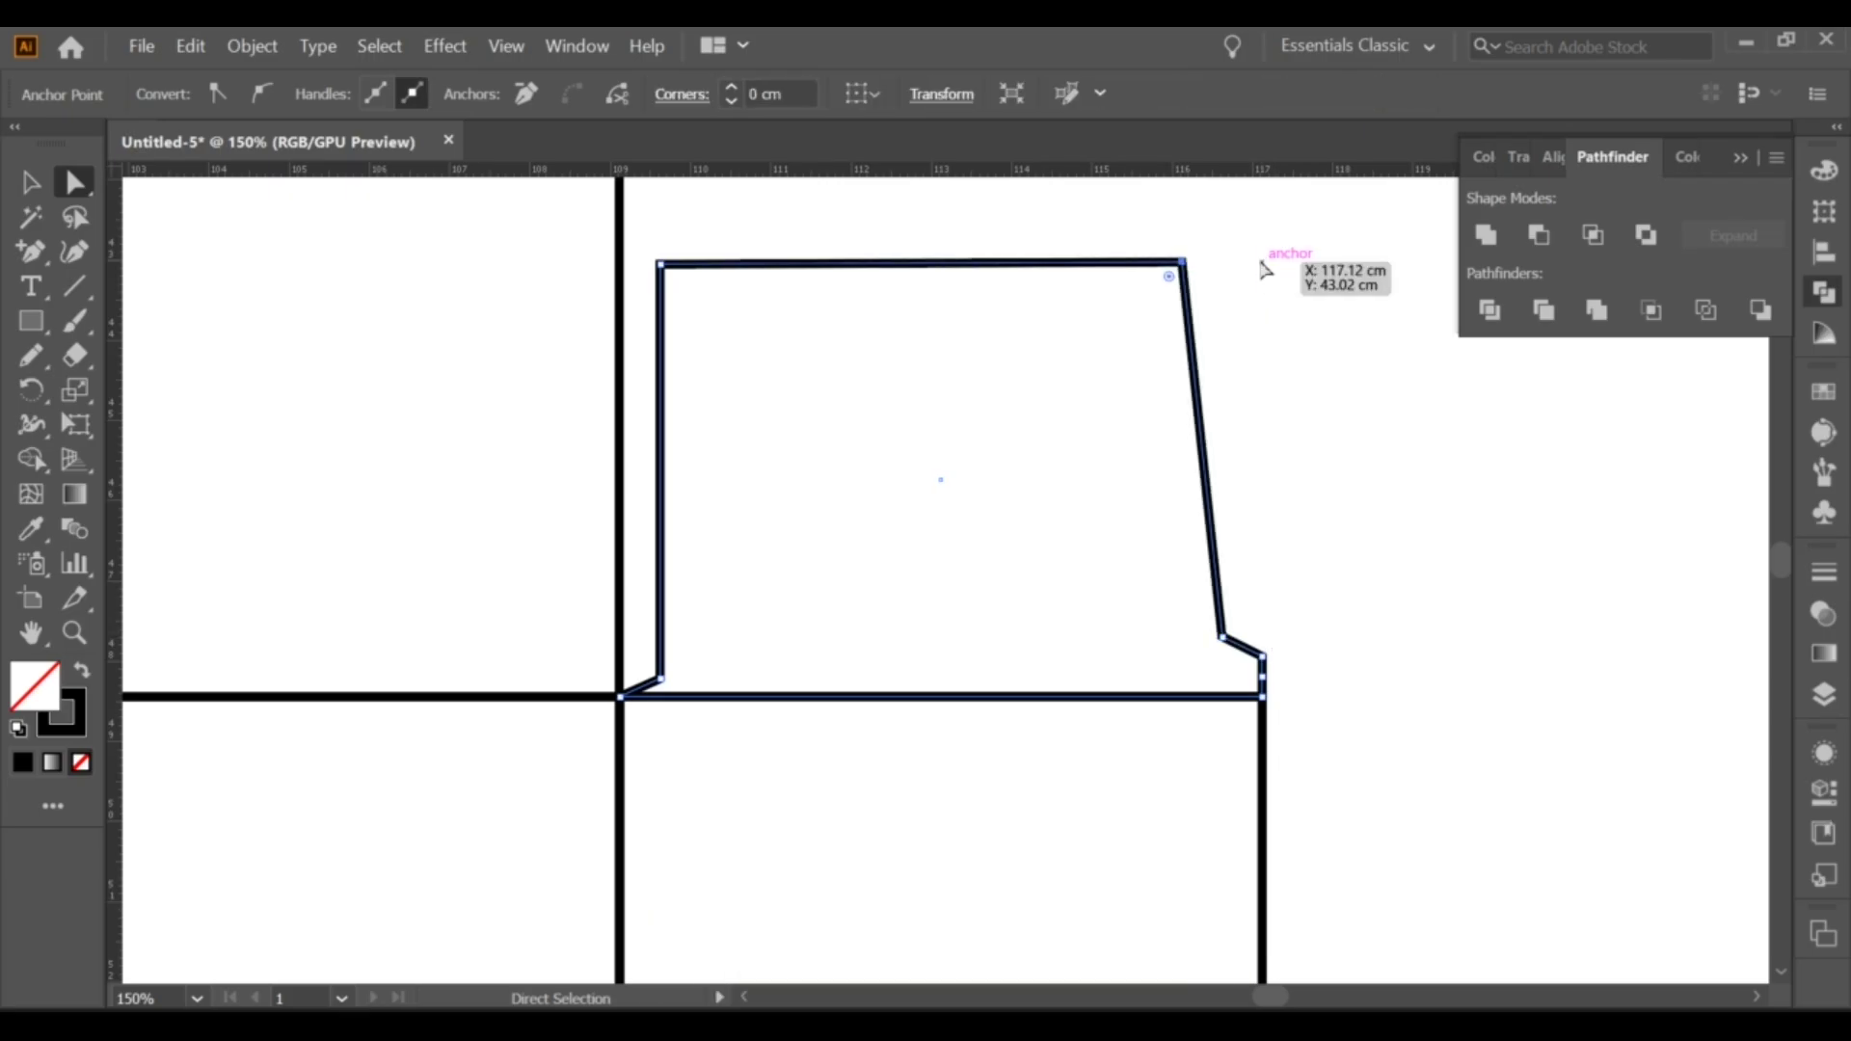
{"action": "left_click", "coordinate": [1266, 270]}
{"action": "scroll", "coordinate": [1374, 386], "scroll_direction": "down", "scroll_amount": 1}
{"action": "left_click", "coordinate": [897, 305]}
{"action": "key", "text": "Right"}
{"action": "key", "text": "Right"}
{"action": "key", "text": "Right"}
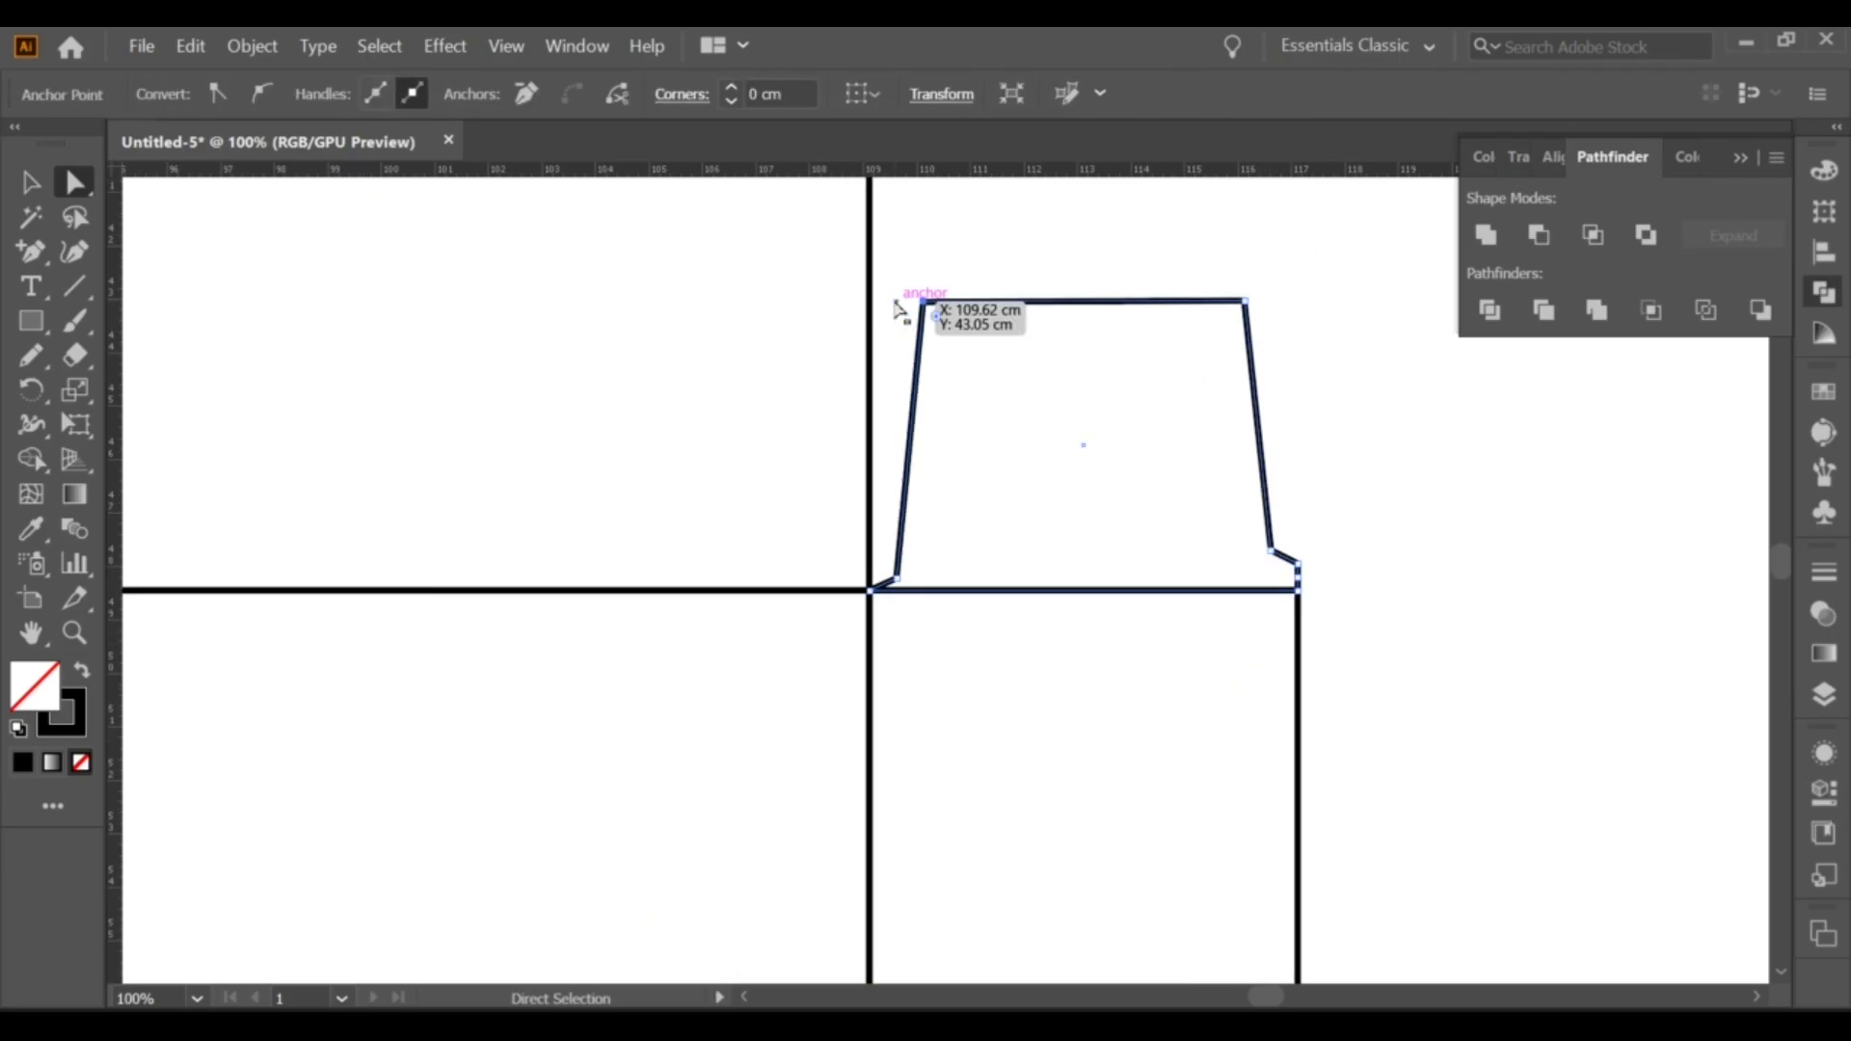
{"action": "left_click", "coordinate": [954, 247]}
{"action": "scroll", "coordinate": [955, 249], "scroll_direction": "down", "scroll_amount": 1}
{"action": "scroll", "coordinate": [675, 289], "scroll_direction": "down", "scroll_amount": 1}
Select the right trapezoid tuck flap for duplication.
{"action": "left_click", "coordinate": [30, 184]}
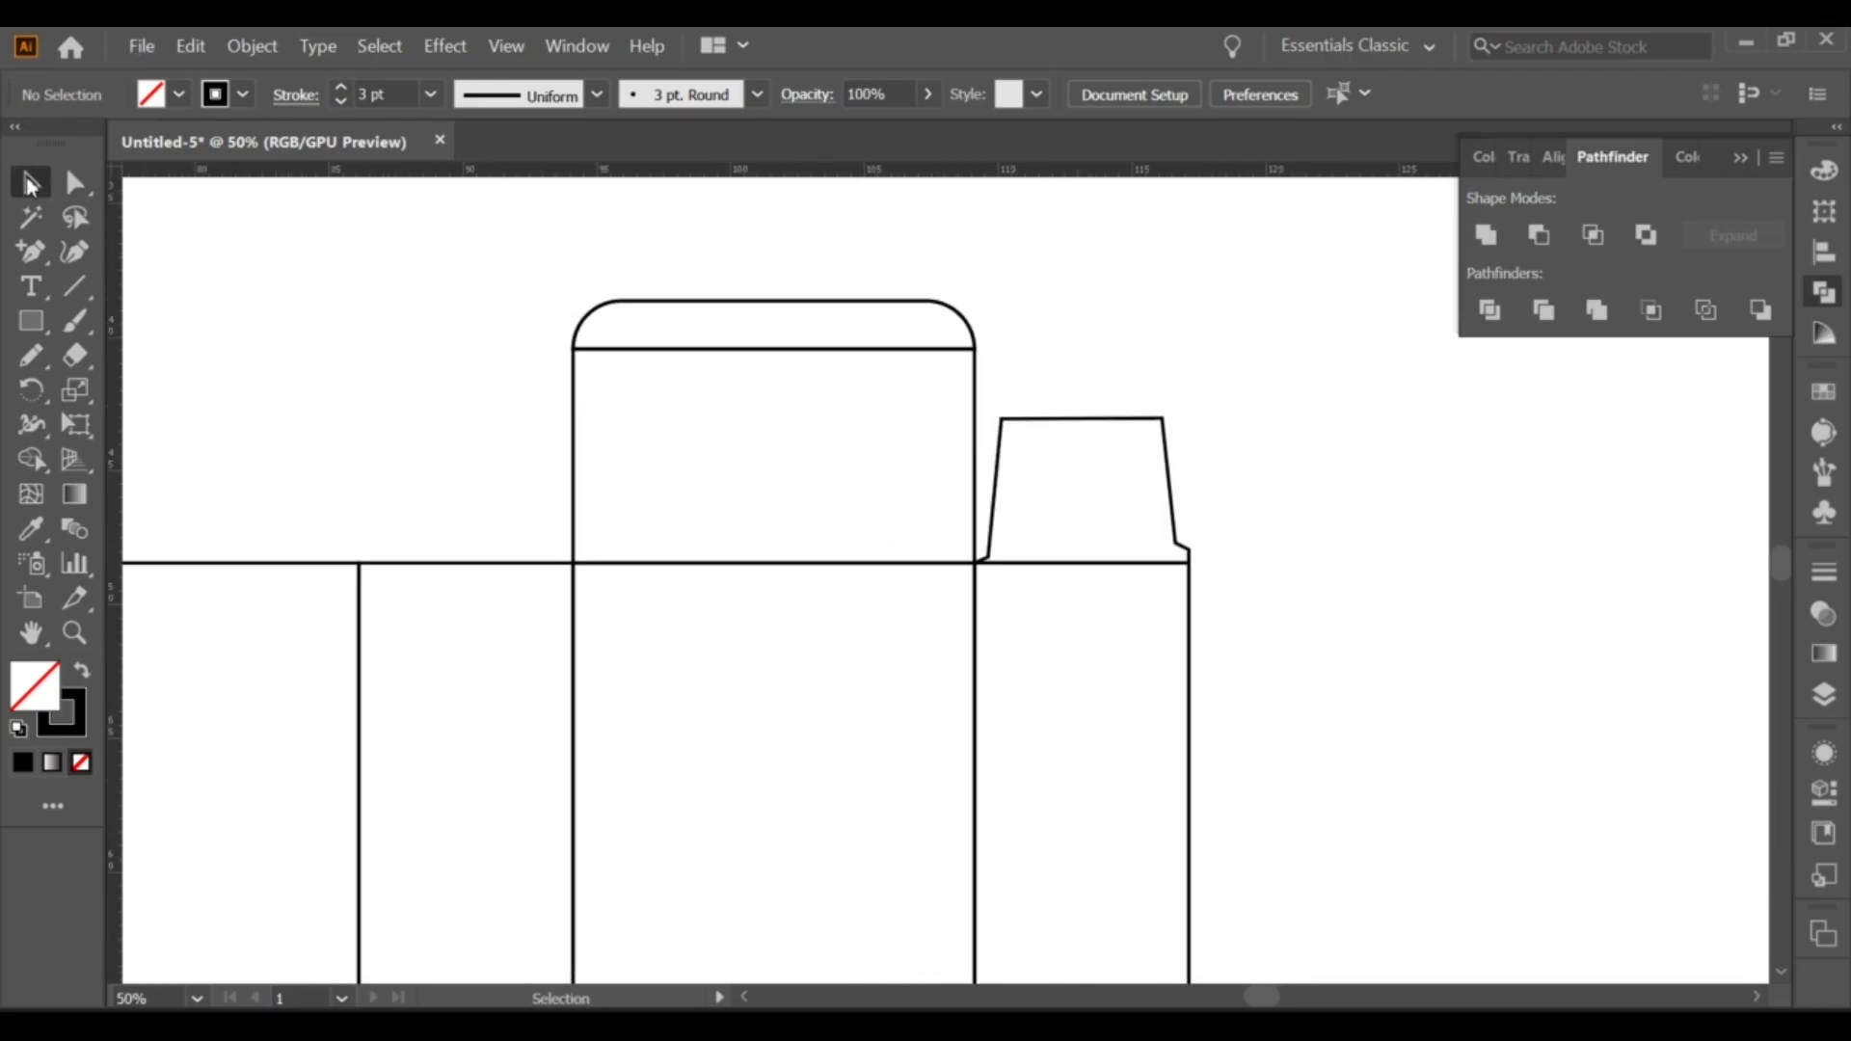
{"action": "left_click", "coordinate": [1134, 418]}
{"action": "left_click", "coordinate": [190, 46]}
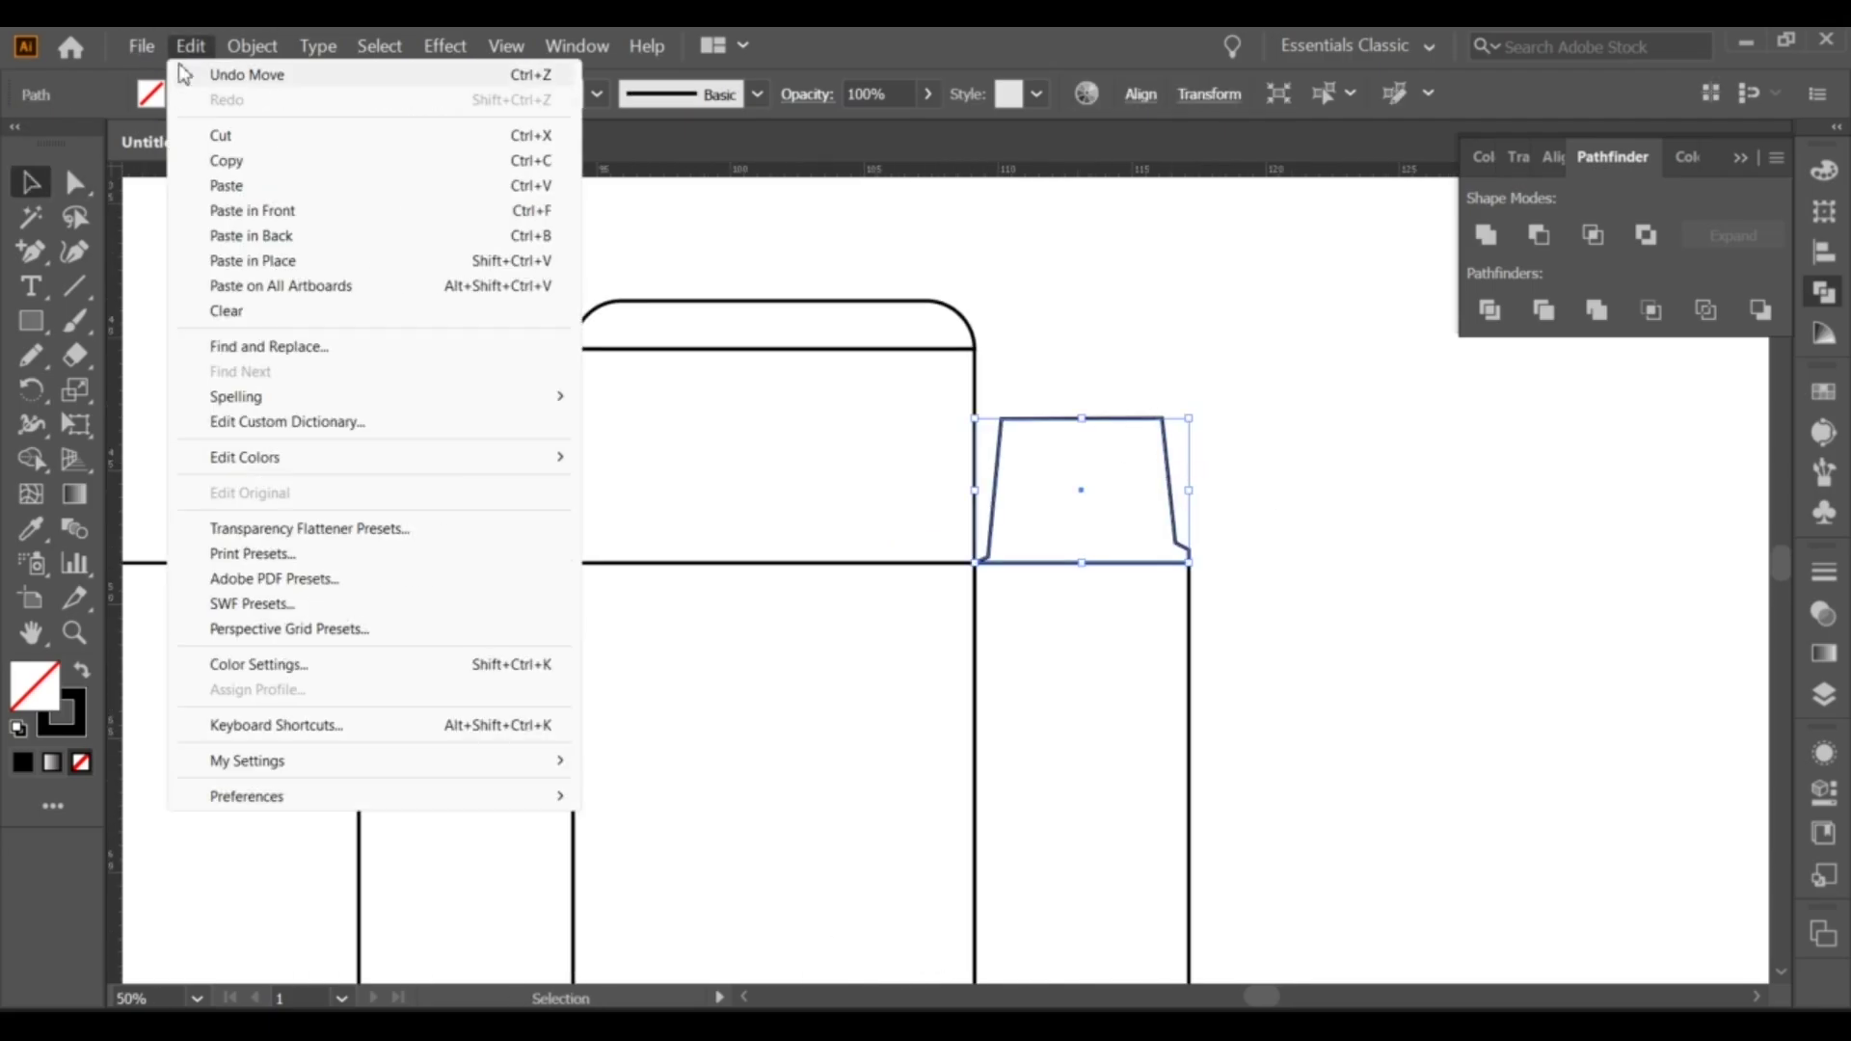
Paste the flap in place, move it left of the centre panel, and reflect it vertically.
{"action": "left_click", "coordinate": [277, 262]}
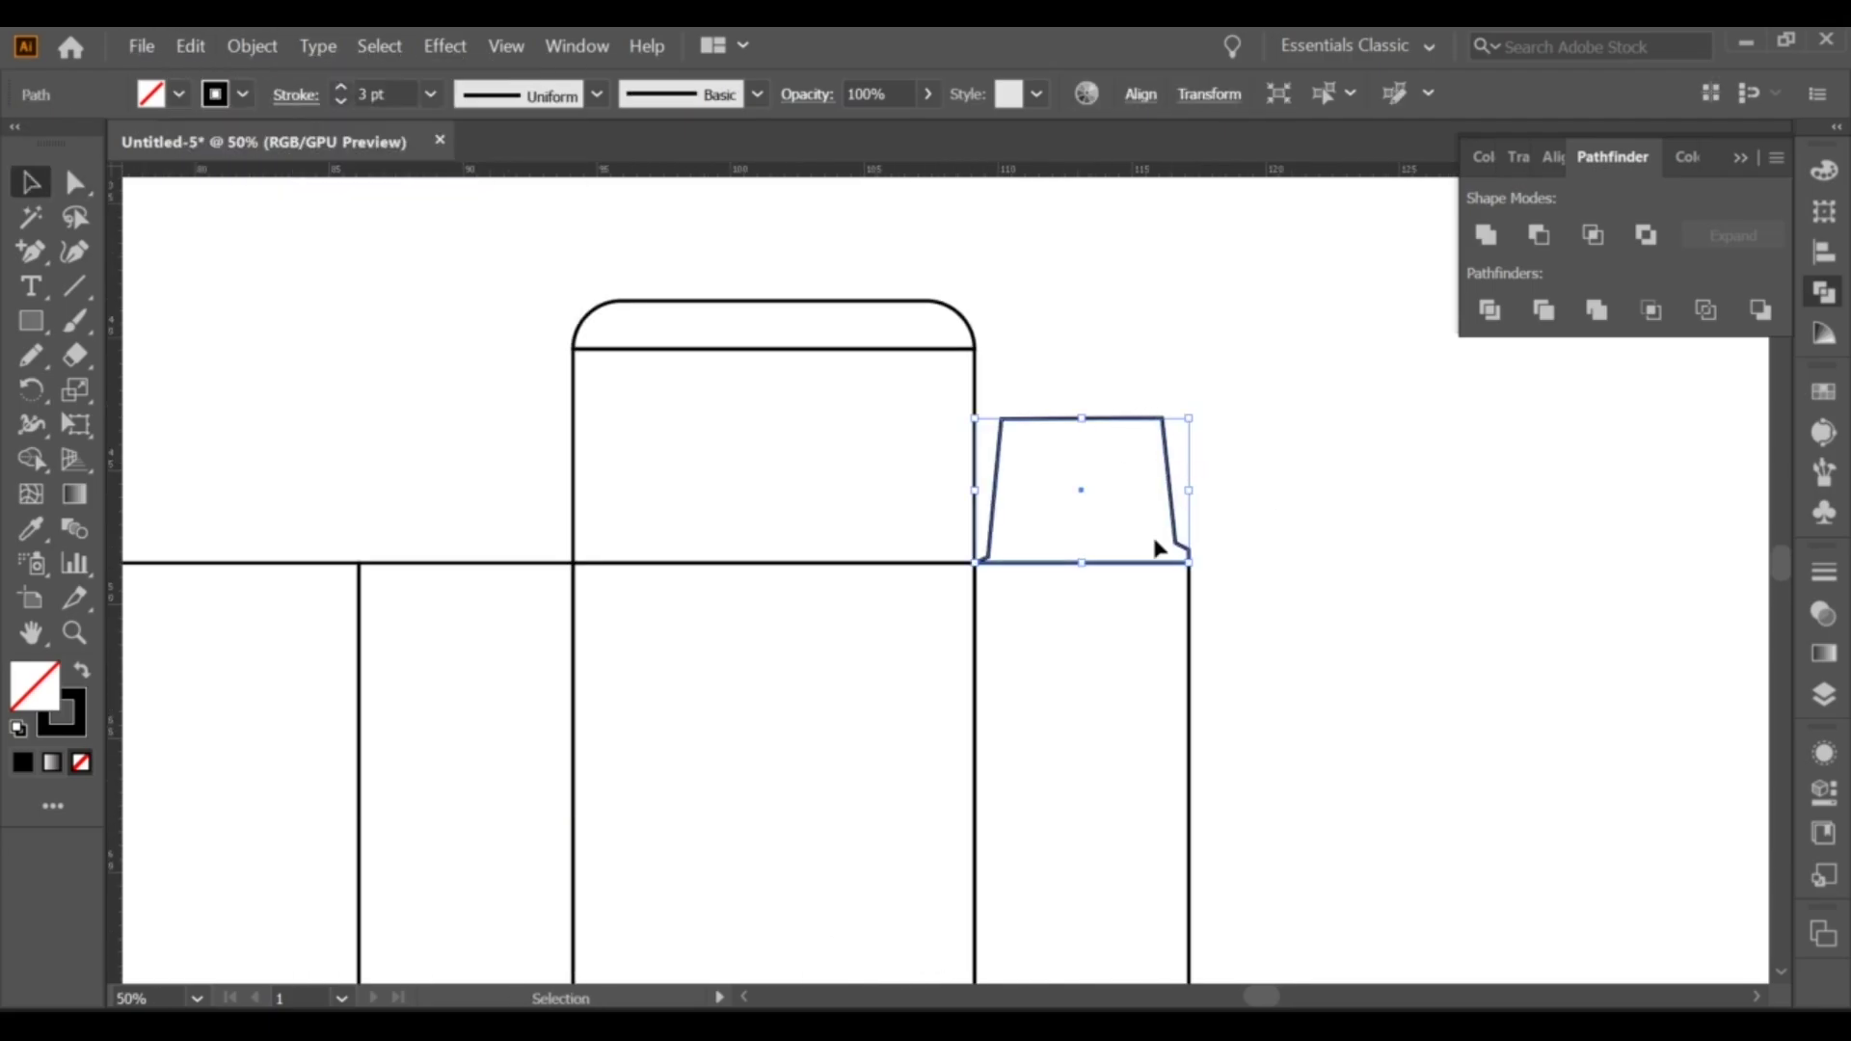
{"action": "left_click_drag", "start_coordinate": [1171, 533], "coordinate": [555, 473]}
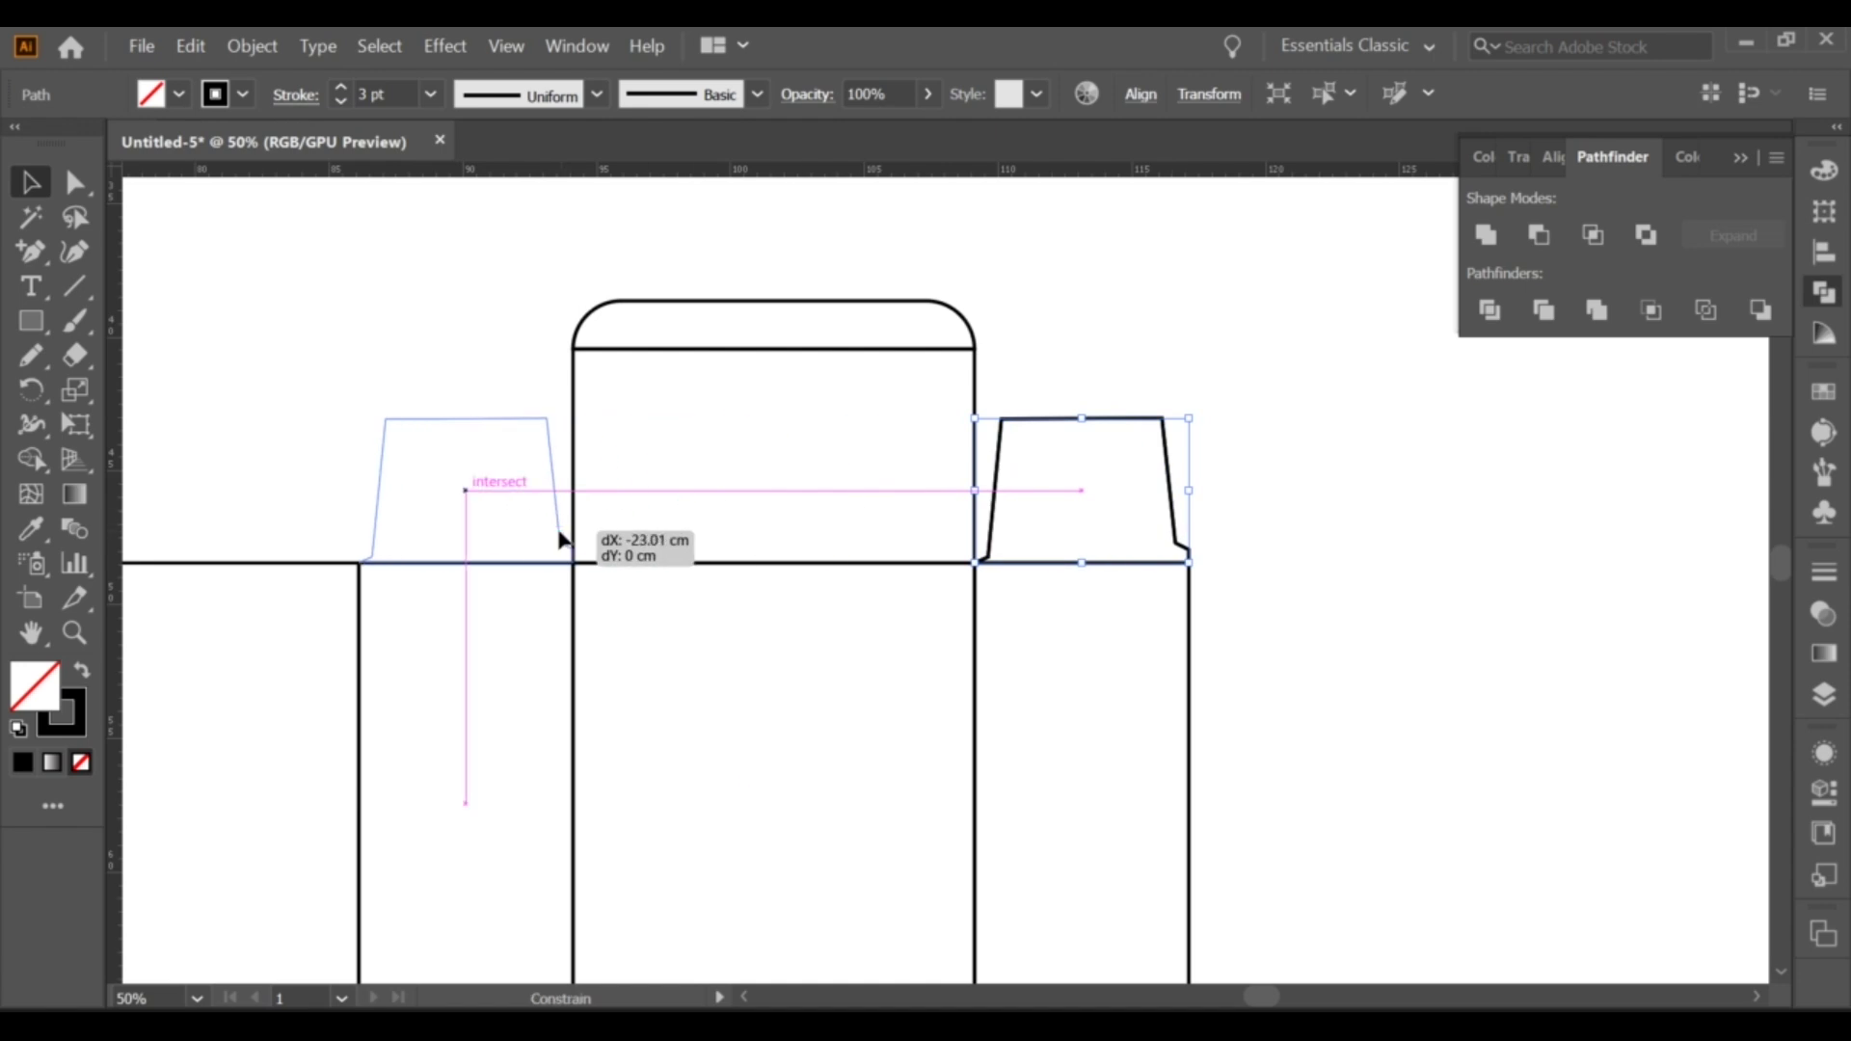
{"action": "right_click", "coordinate": [556, 477]}
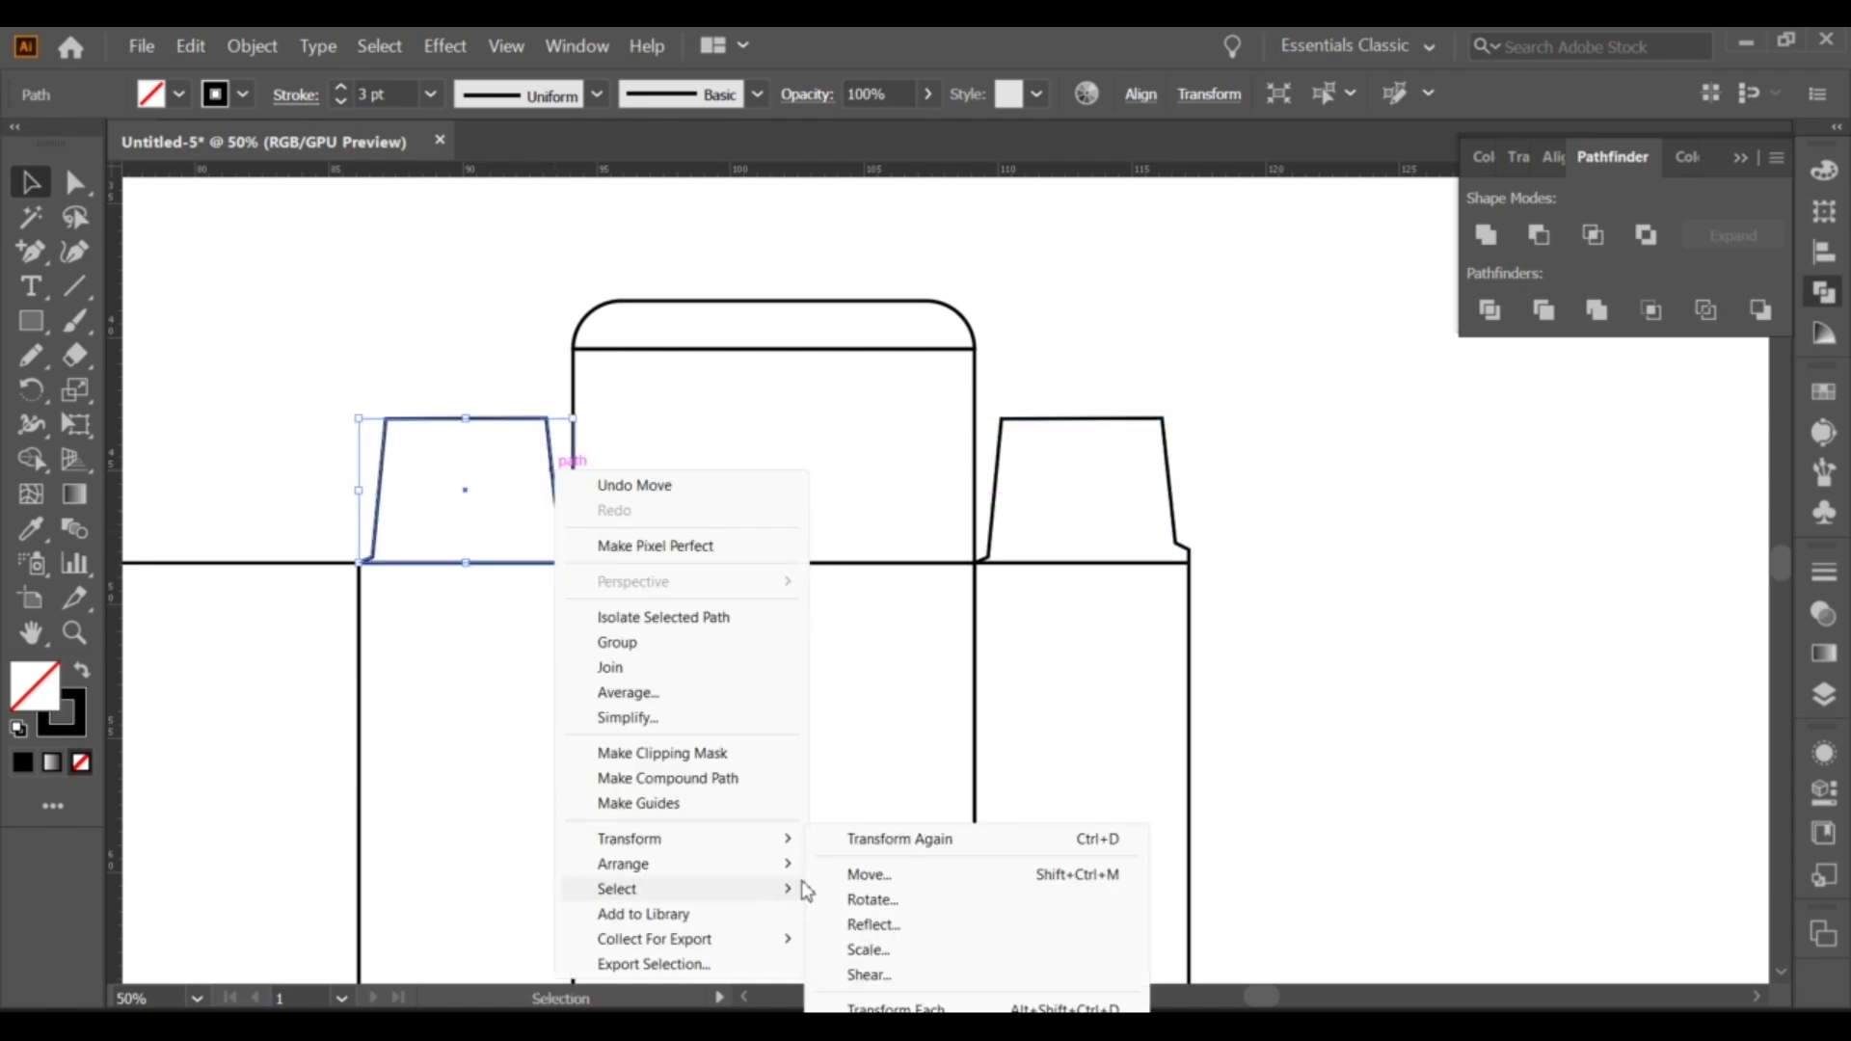
{"action": "left_click", "coordinate": [880, 931]}
{"action": "left_click", "coordinate": [991, 643]}
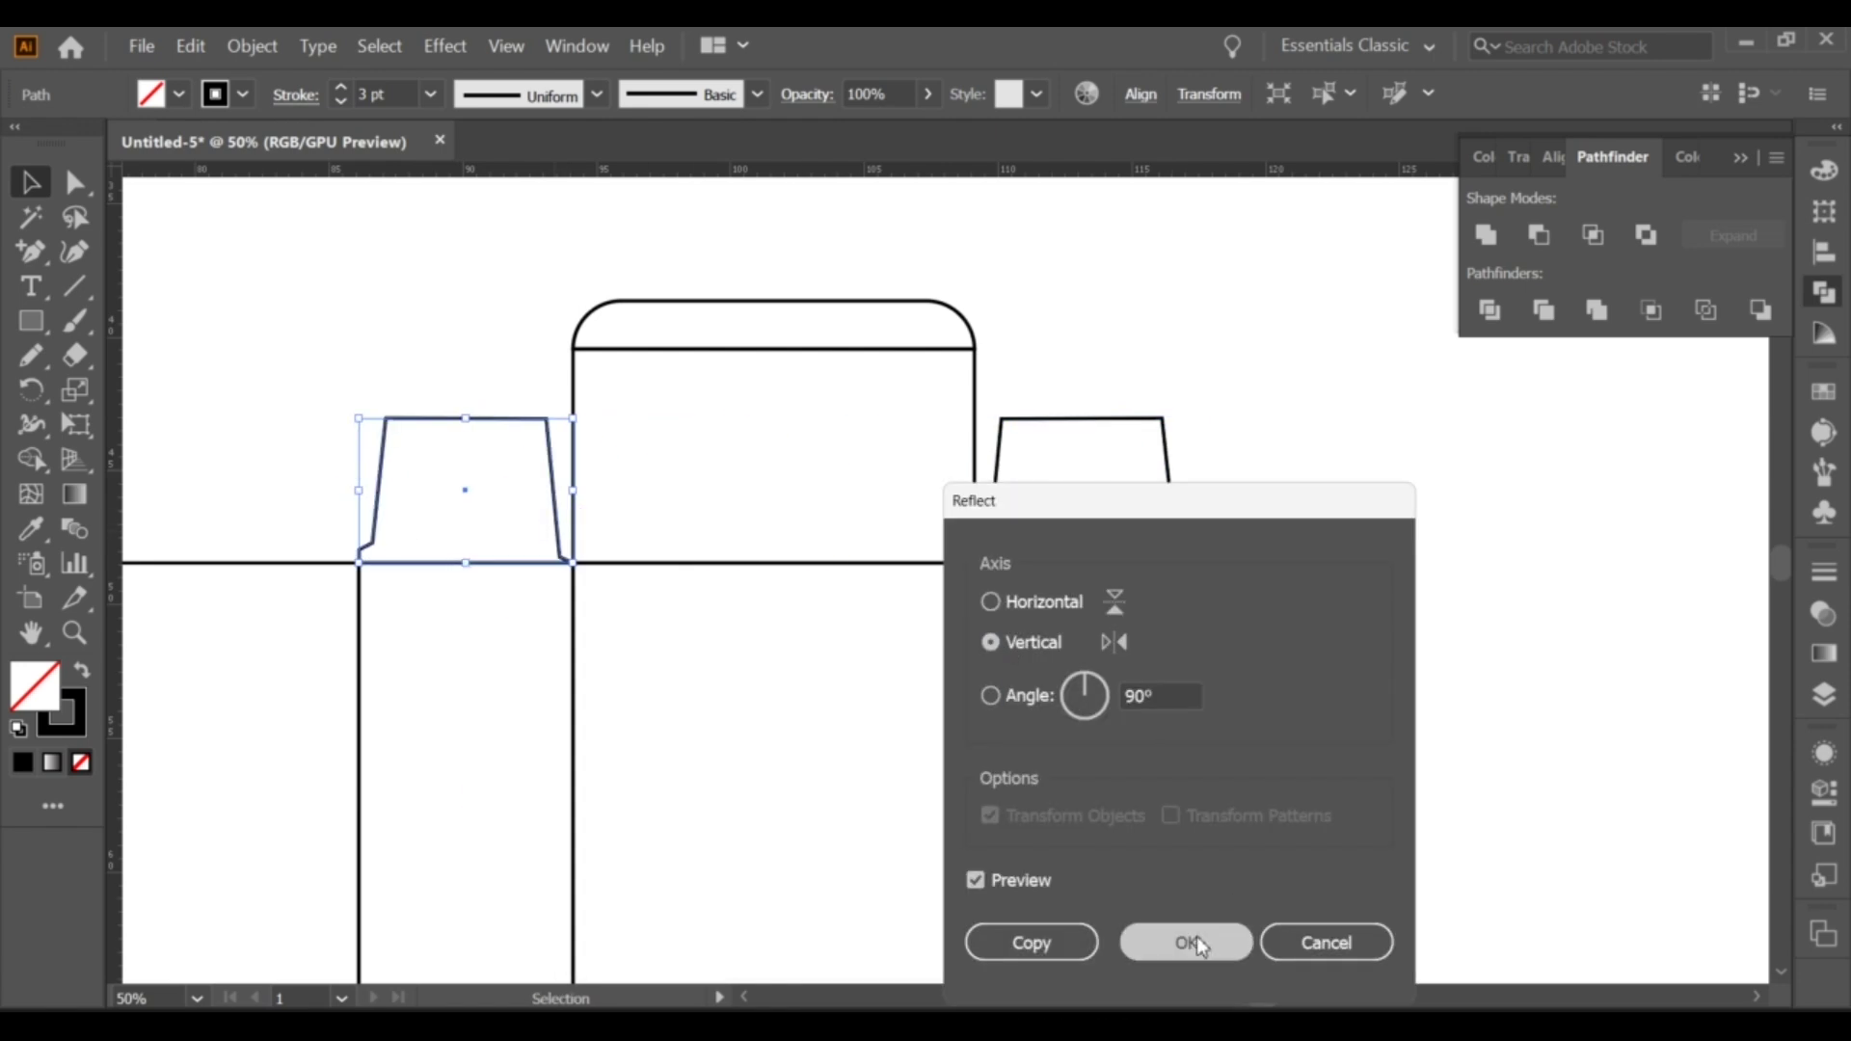
{"action": "left_click", "coordinate": [1186, 942]}
Recentre the view on the whole dieline and bring up the Layers panel.
{"action": "key", "text": "ctrl+minus"}
{"action": "key", "text": "ctrl+minus"}
{"action": "left_click_drag", "start_coordinate": [864, 612], "coordinate": [991, 524]}
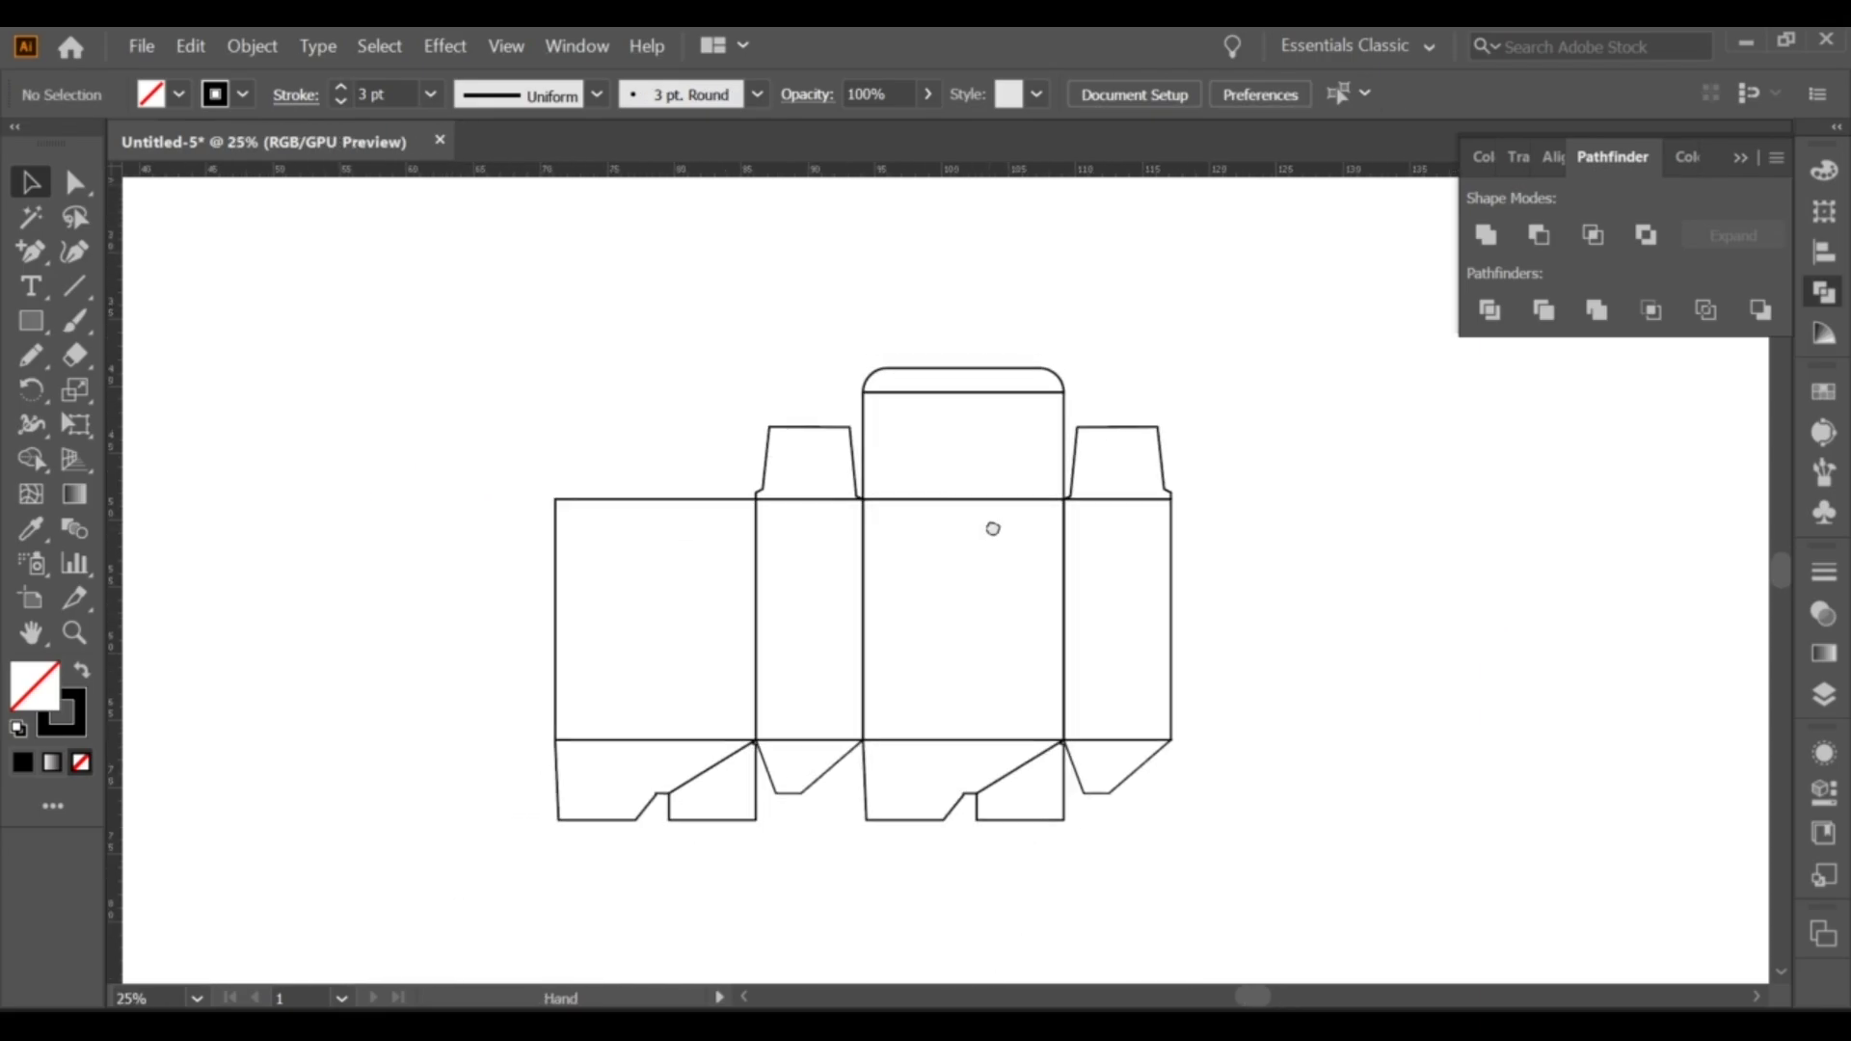
{"action": "key", "text": "ctrl+plus"}
{"action": "left_click", "coordinate": [1824, 694]}
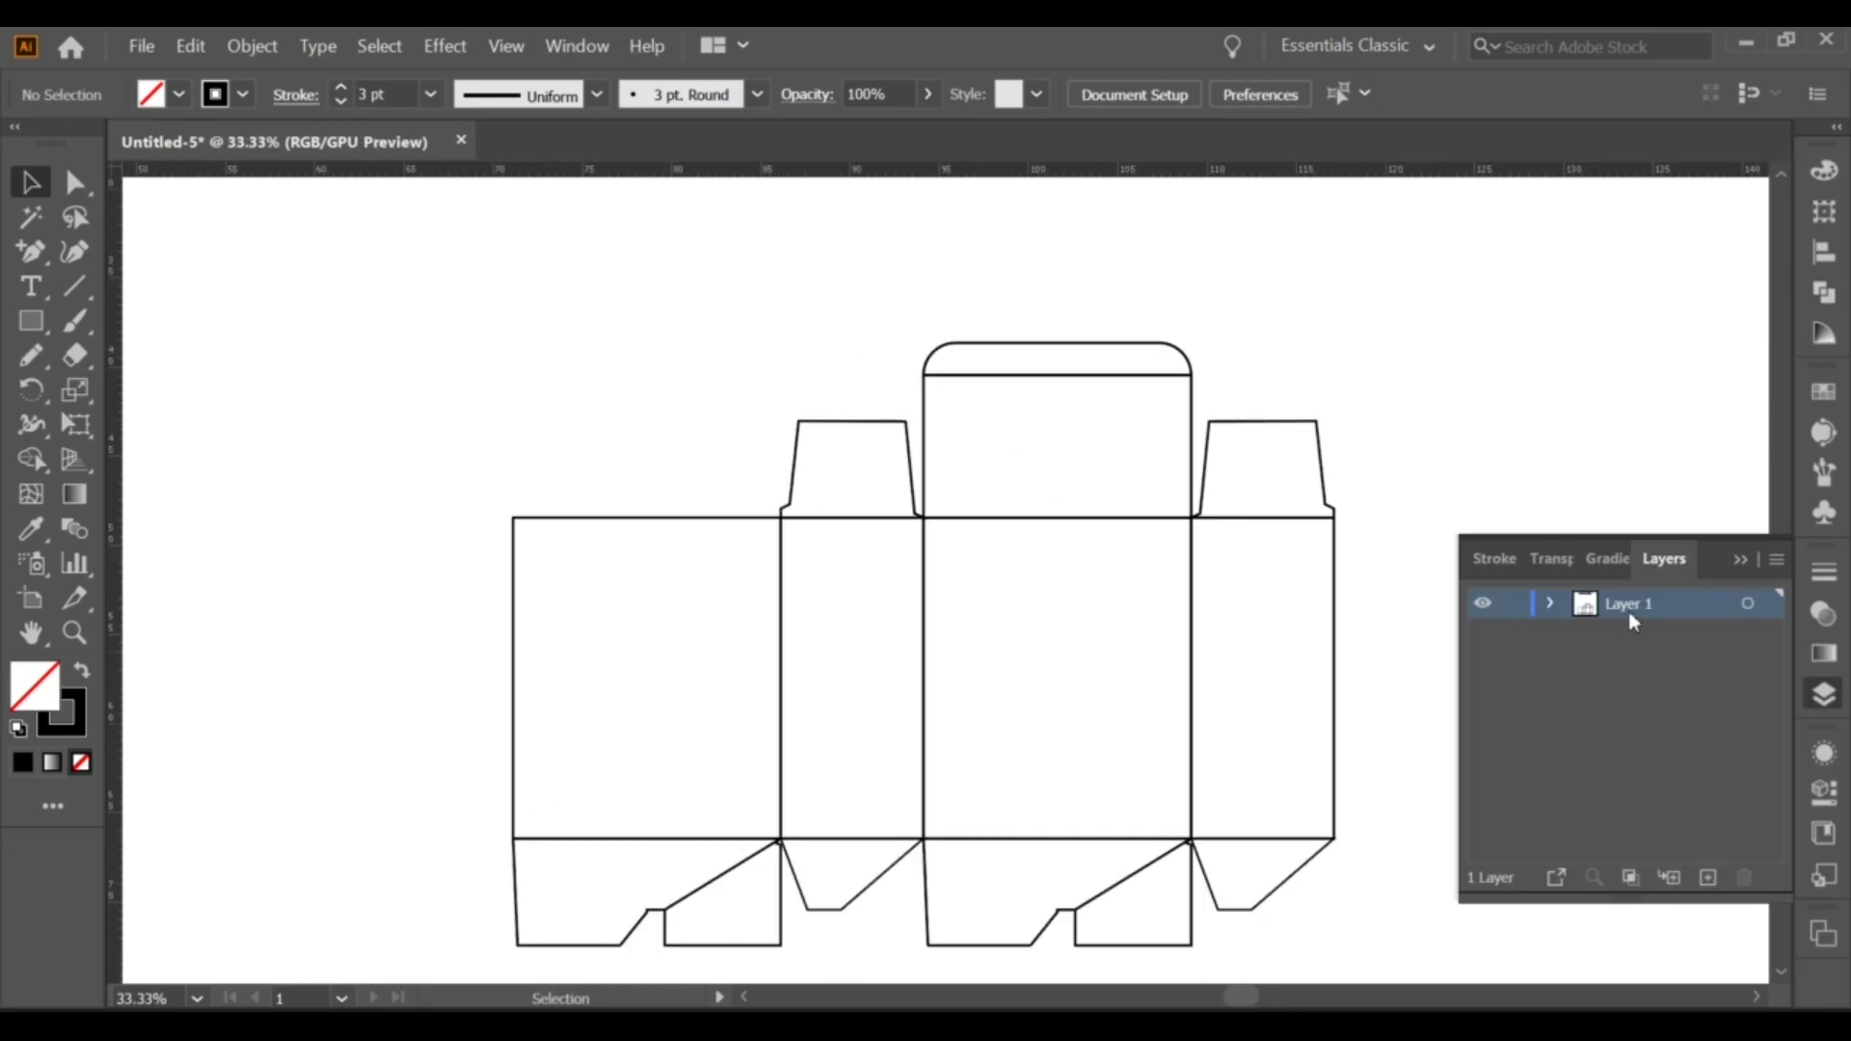
Create a new layer named FOLDING and rename Layer 1 to DIECUT LINE.
{"action": "left_click", "coordinate": [1707, 877]}
{"action": "double_click", "coordinate": [1630, 603]}
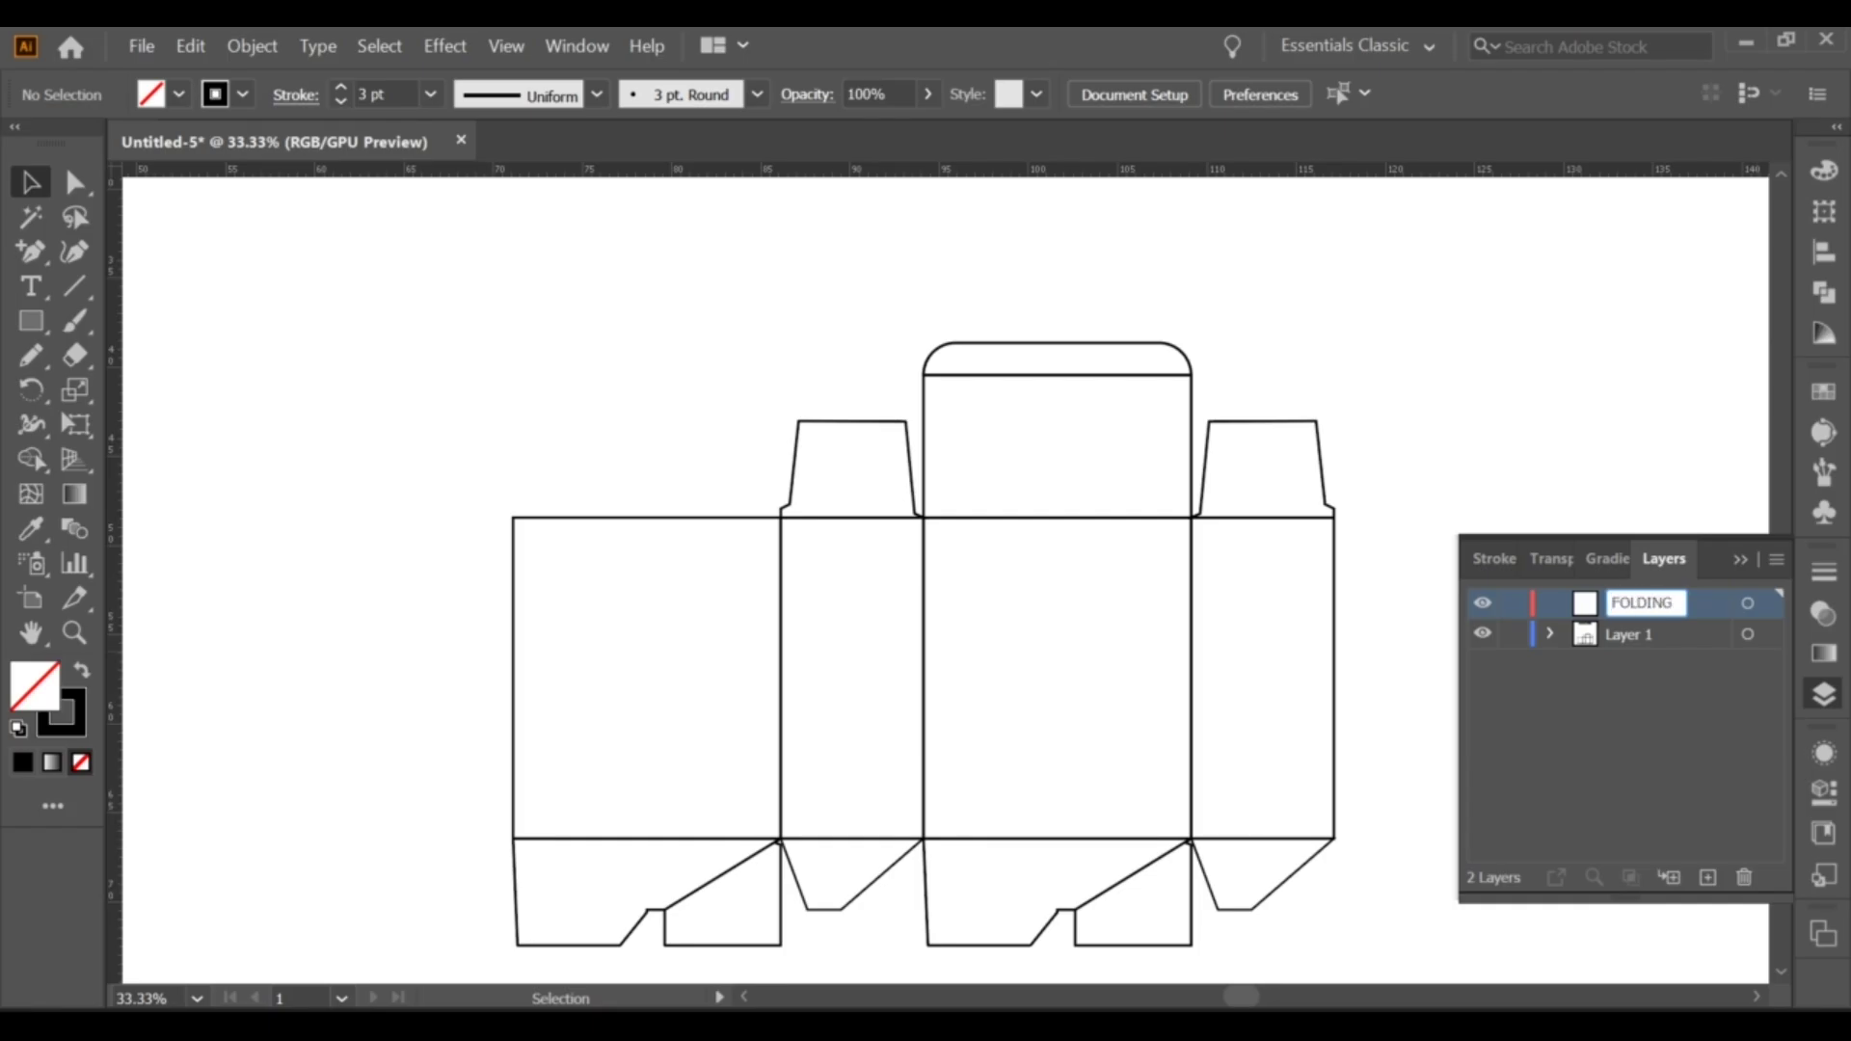
{"action": "double_click", "coordinate": [1627, 633]}
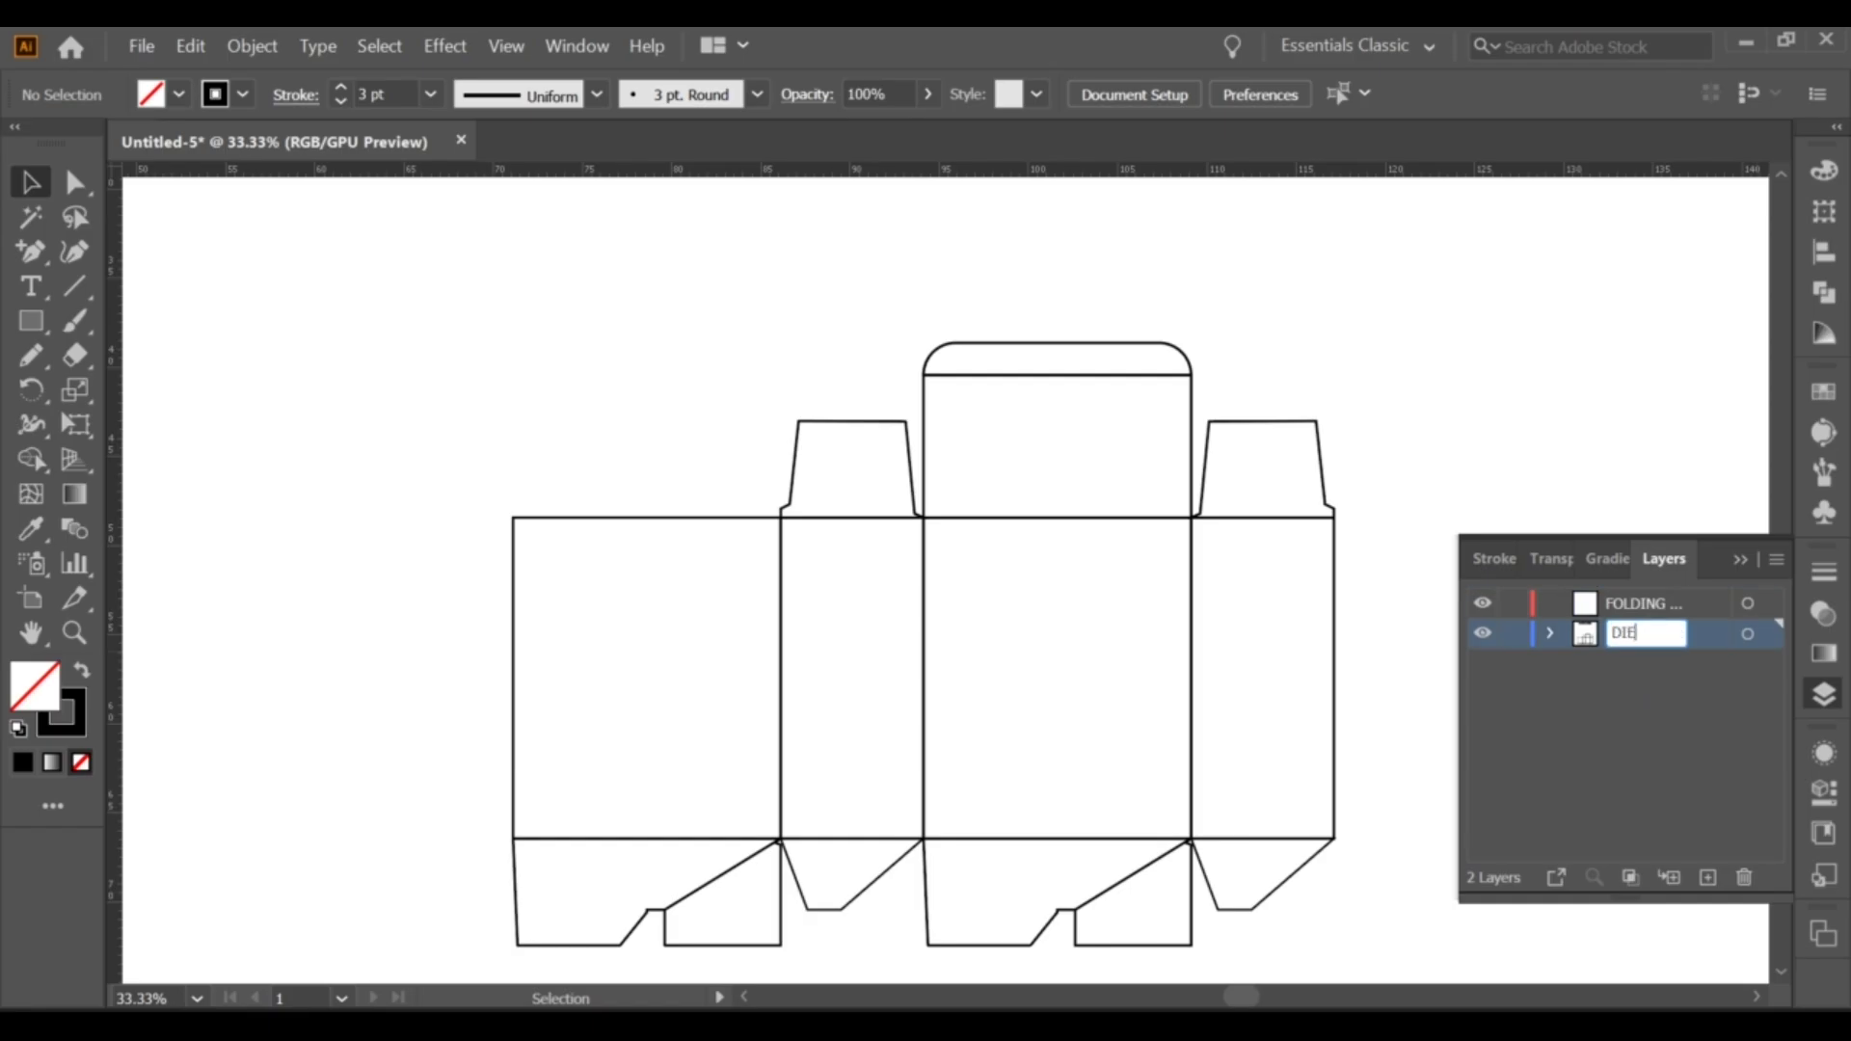
{"action": "key", "text": "Return"}
{"action": "key", "text": "ctrl+minus"}
{"action": "key", "text": "a"}
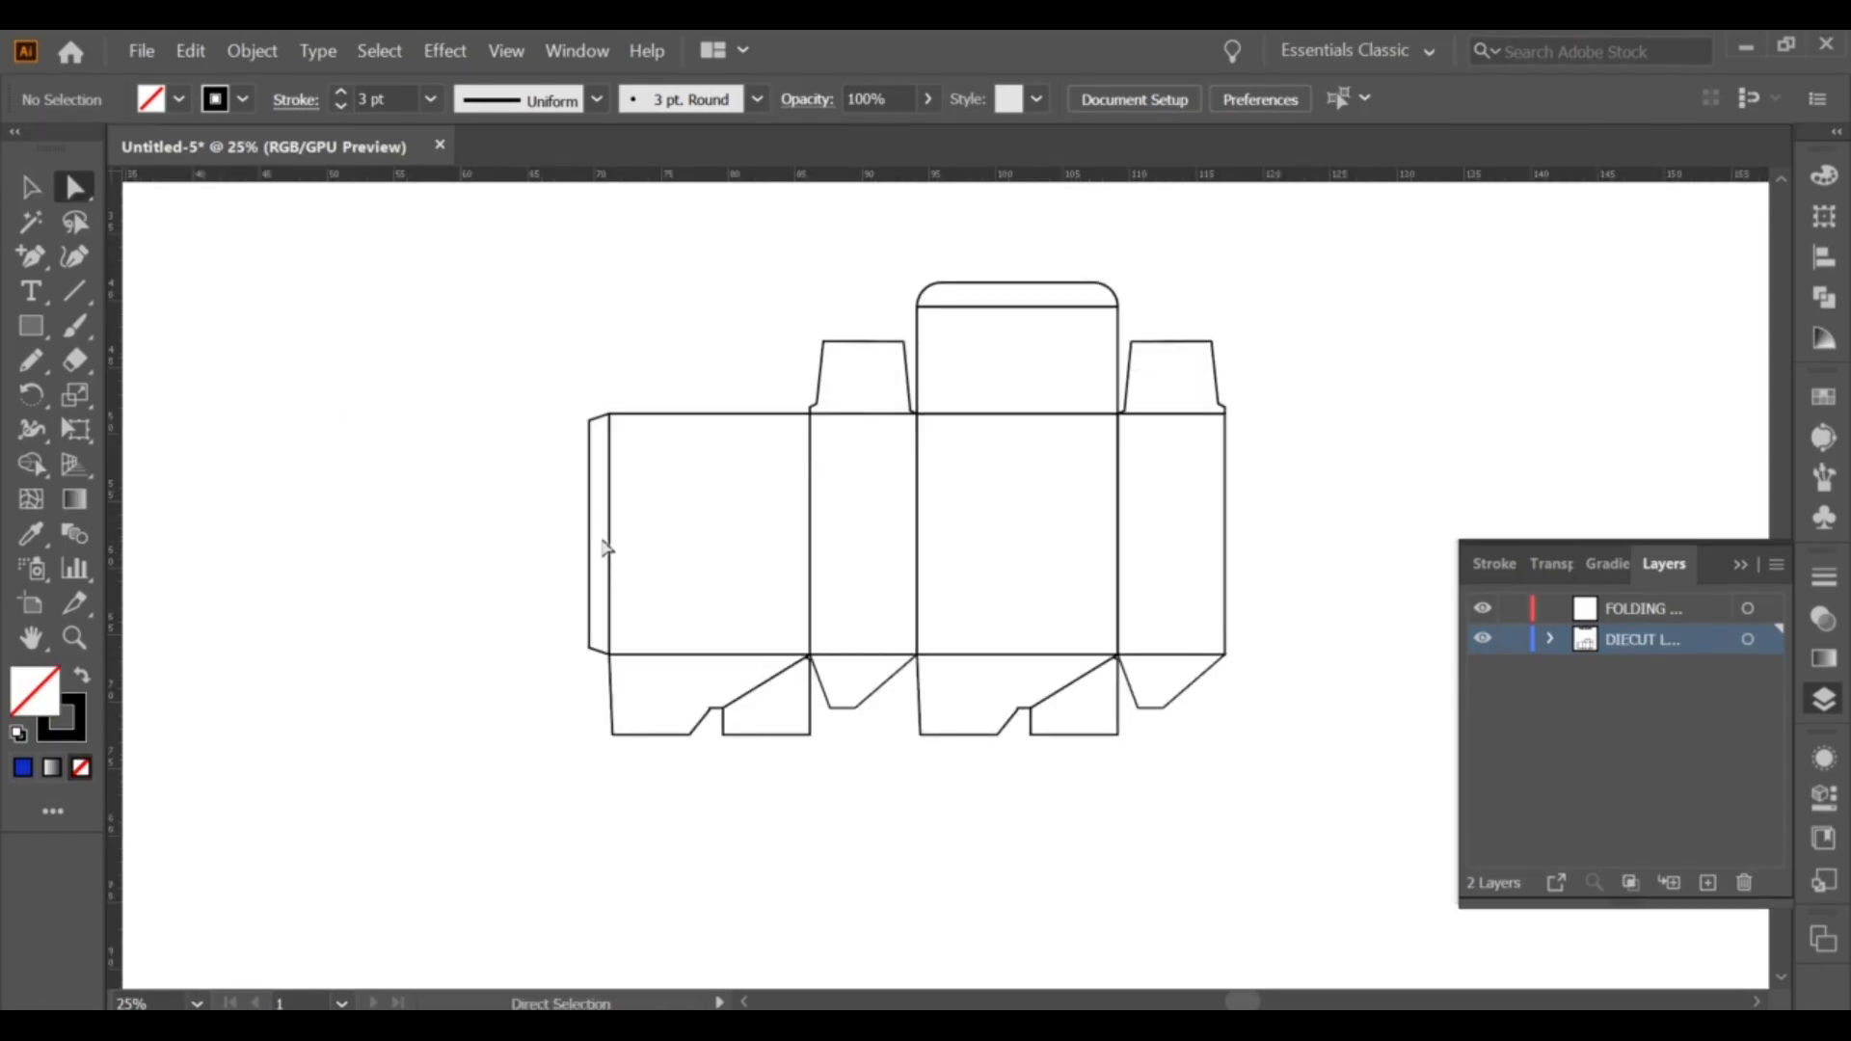
Direct-select the inner fold segments of all panels and flaps and cut them.
{"action": "left_click", "coordinate": [1141, 575]}
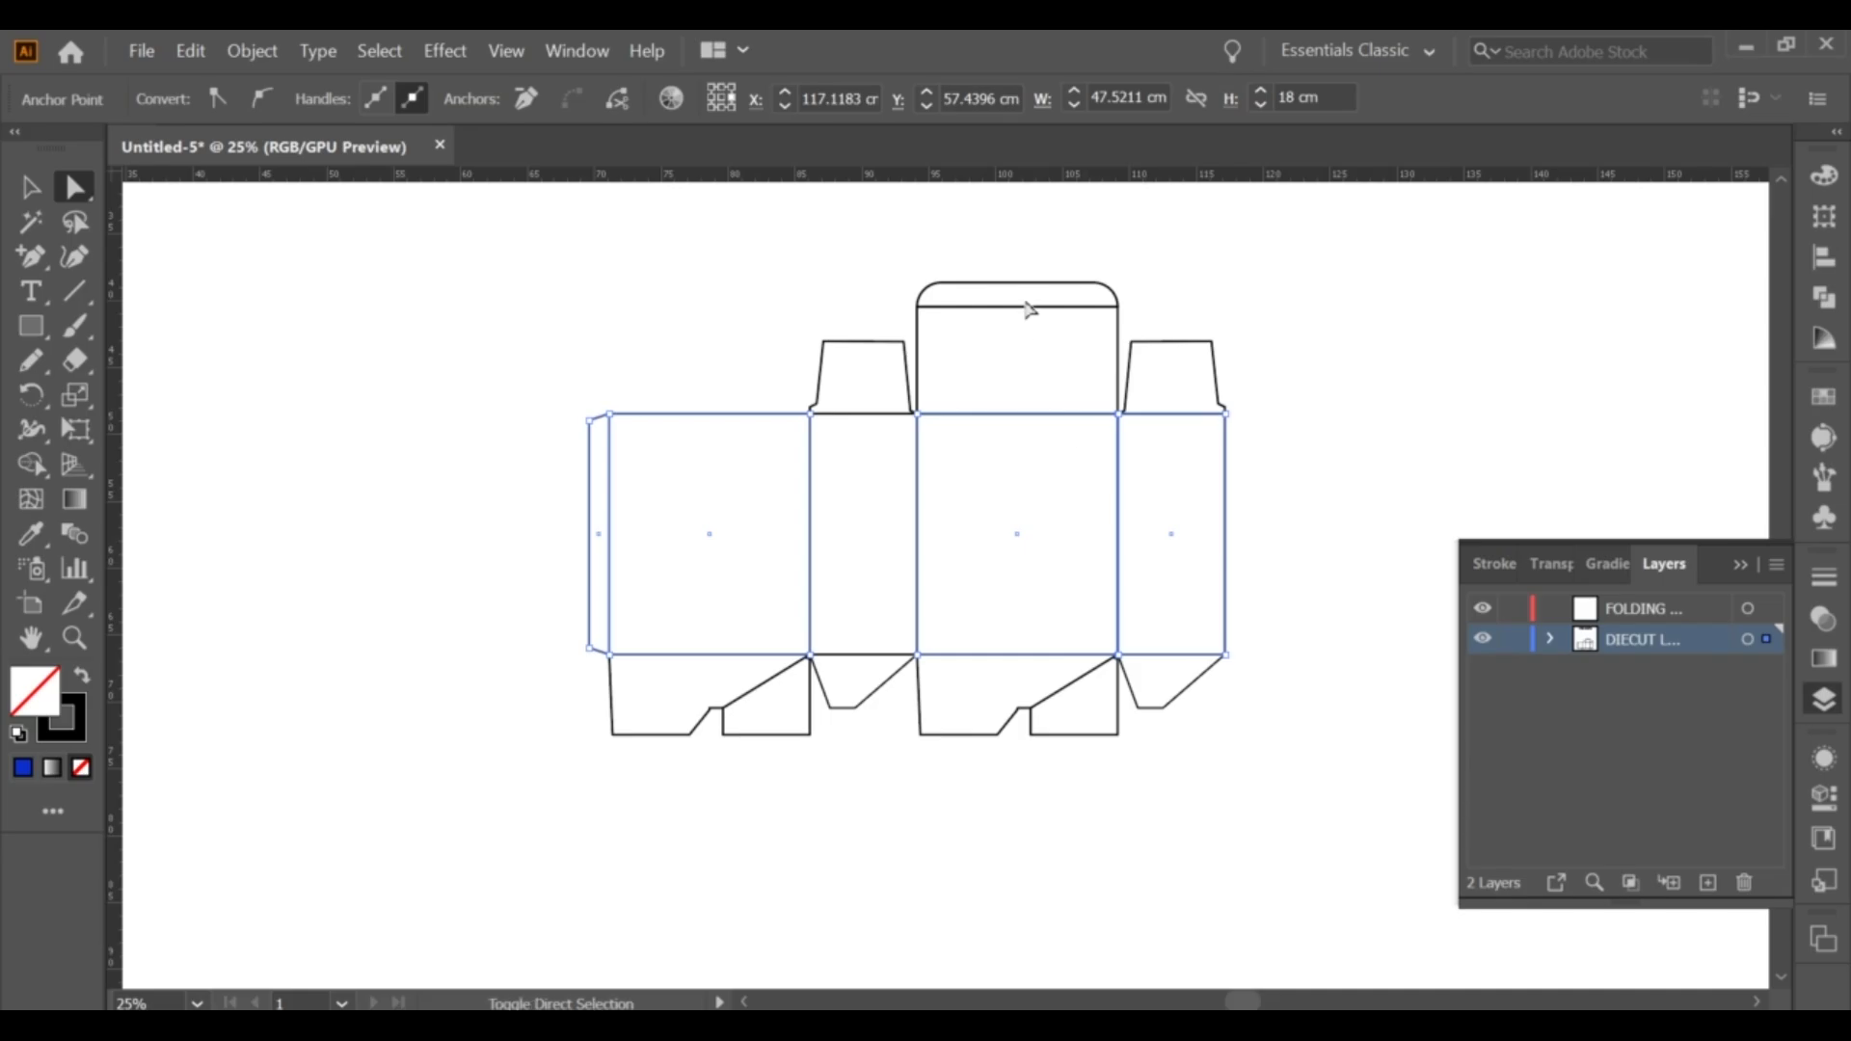
{"action": "left_click_drag", "start_coordinate": [1028, 300], "coordinate": [1059, 730]}
{"action": "left_click_drag", "start_coordinate": [1189, 393], "coordinate": [1144, 686]}
{"action": "left_click_drag", "start_coordinate": [863, 399], "coordinate": [871, 702]}
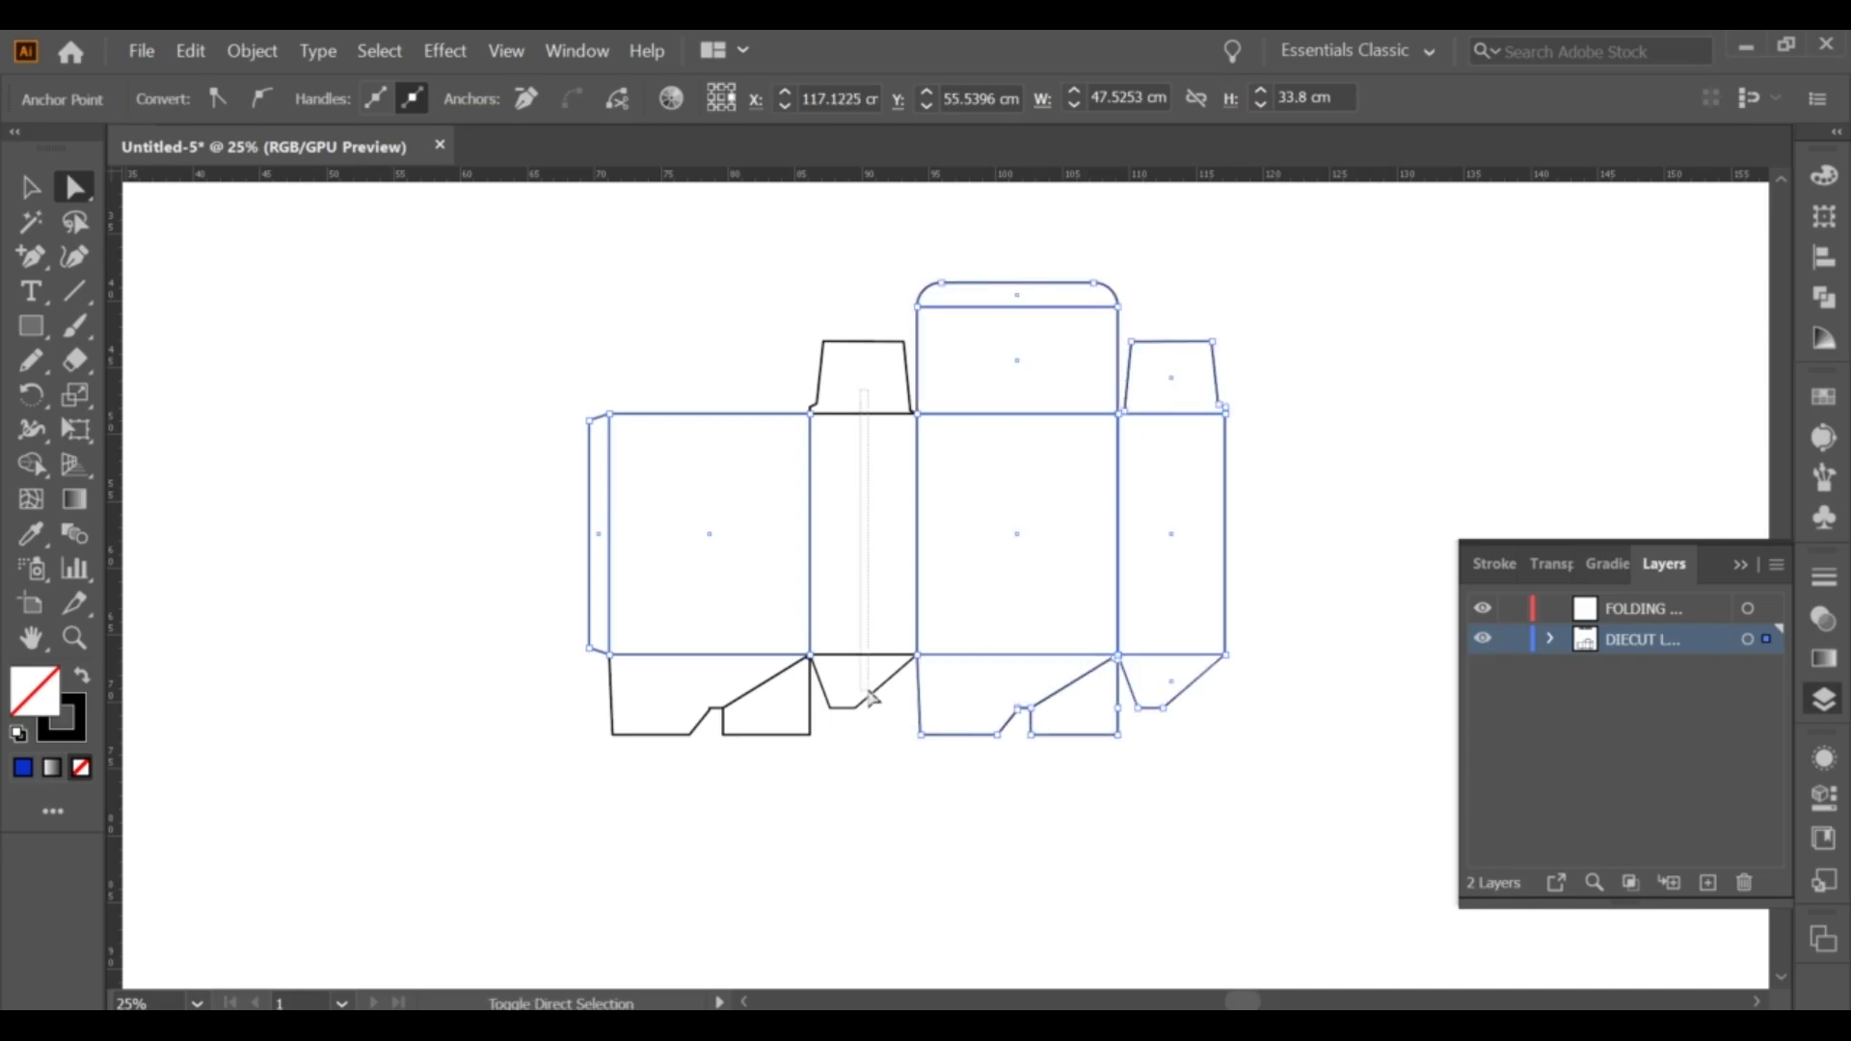
{"action": "left_click_drag", "start_coordinate": [738, 446], "coordinate": [742, 667]}
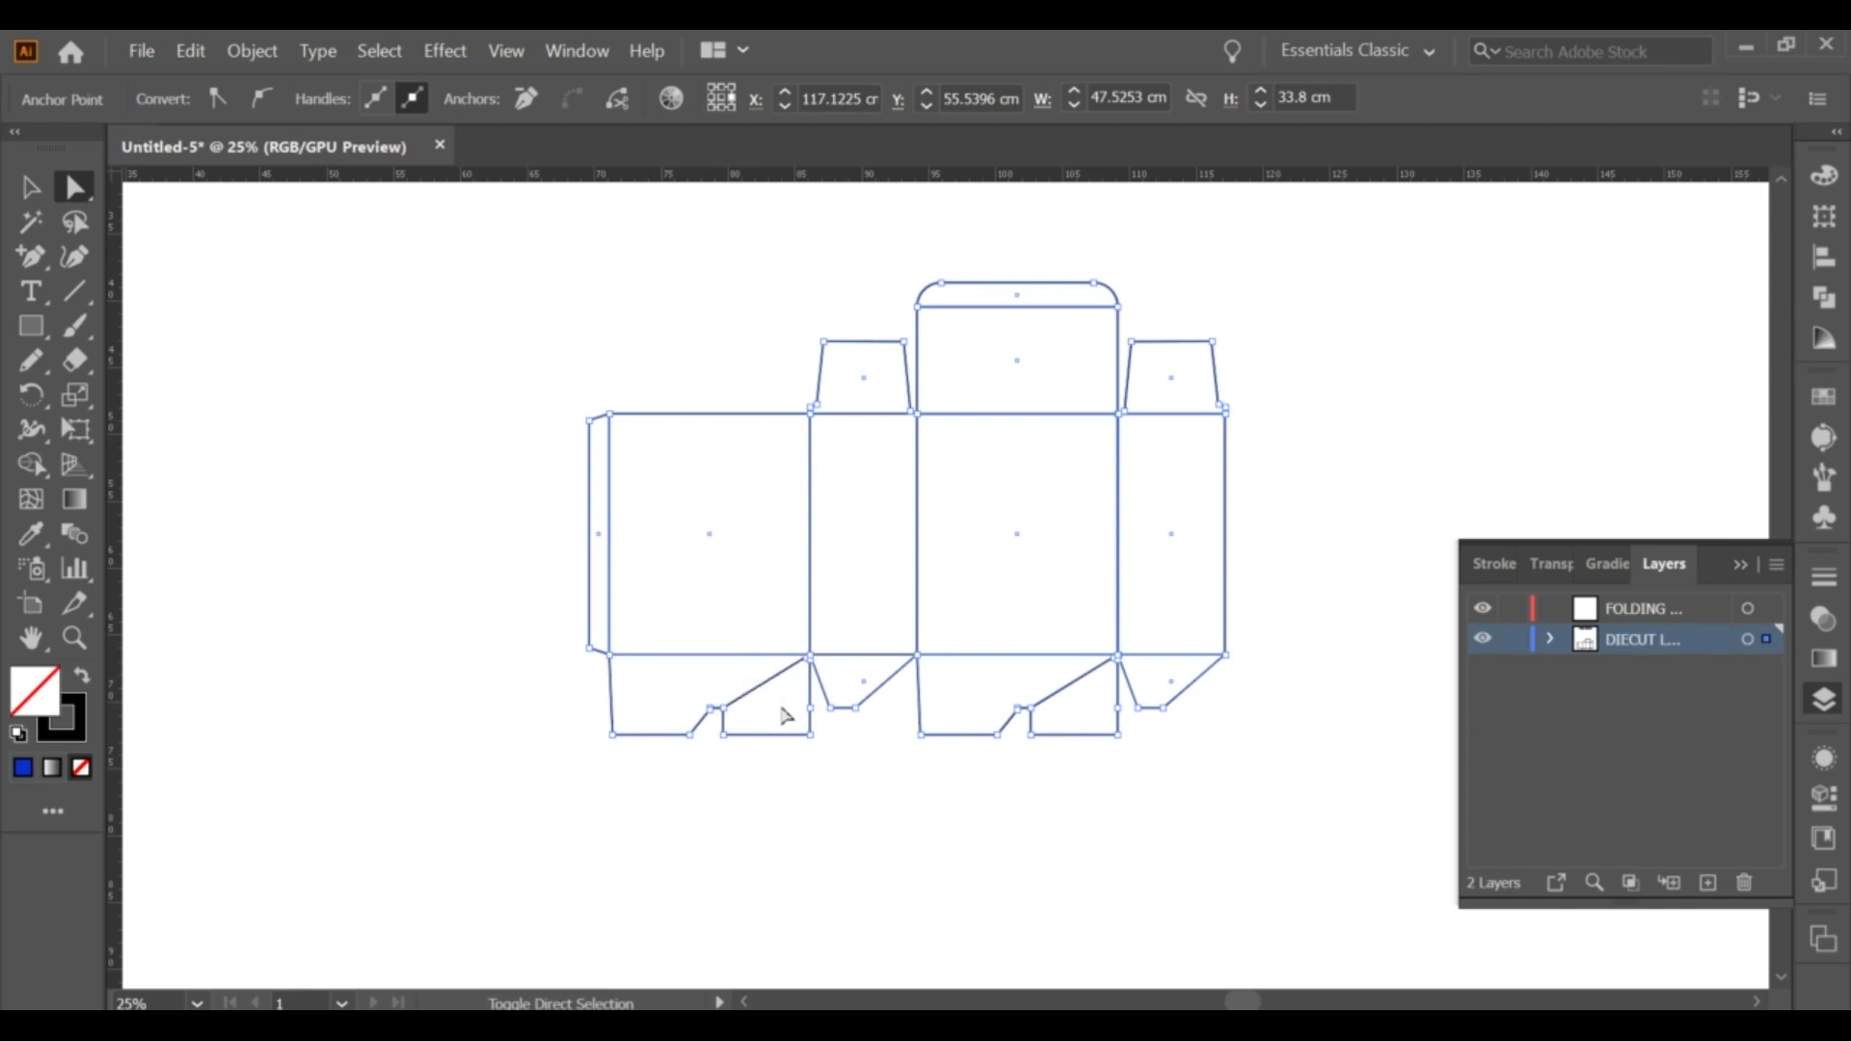
{"action": "left_click", "coordinate": [191, 50]}
{"action": "left_click", "coordinate": [217, 136]}
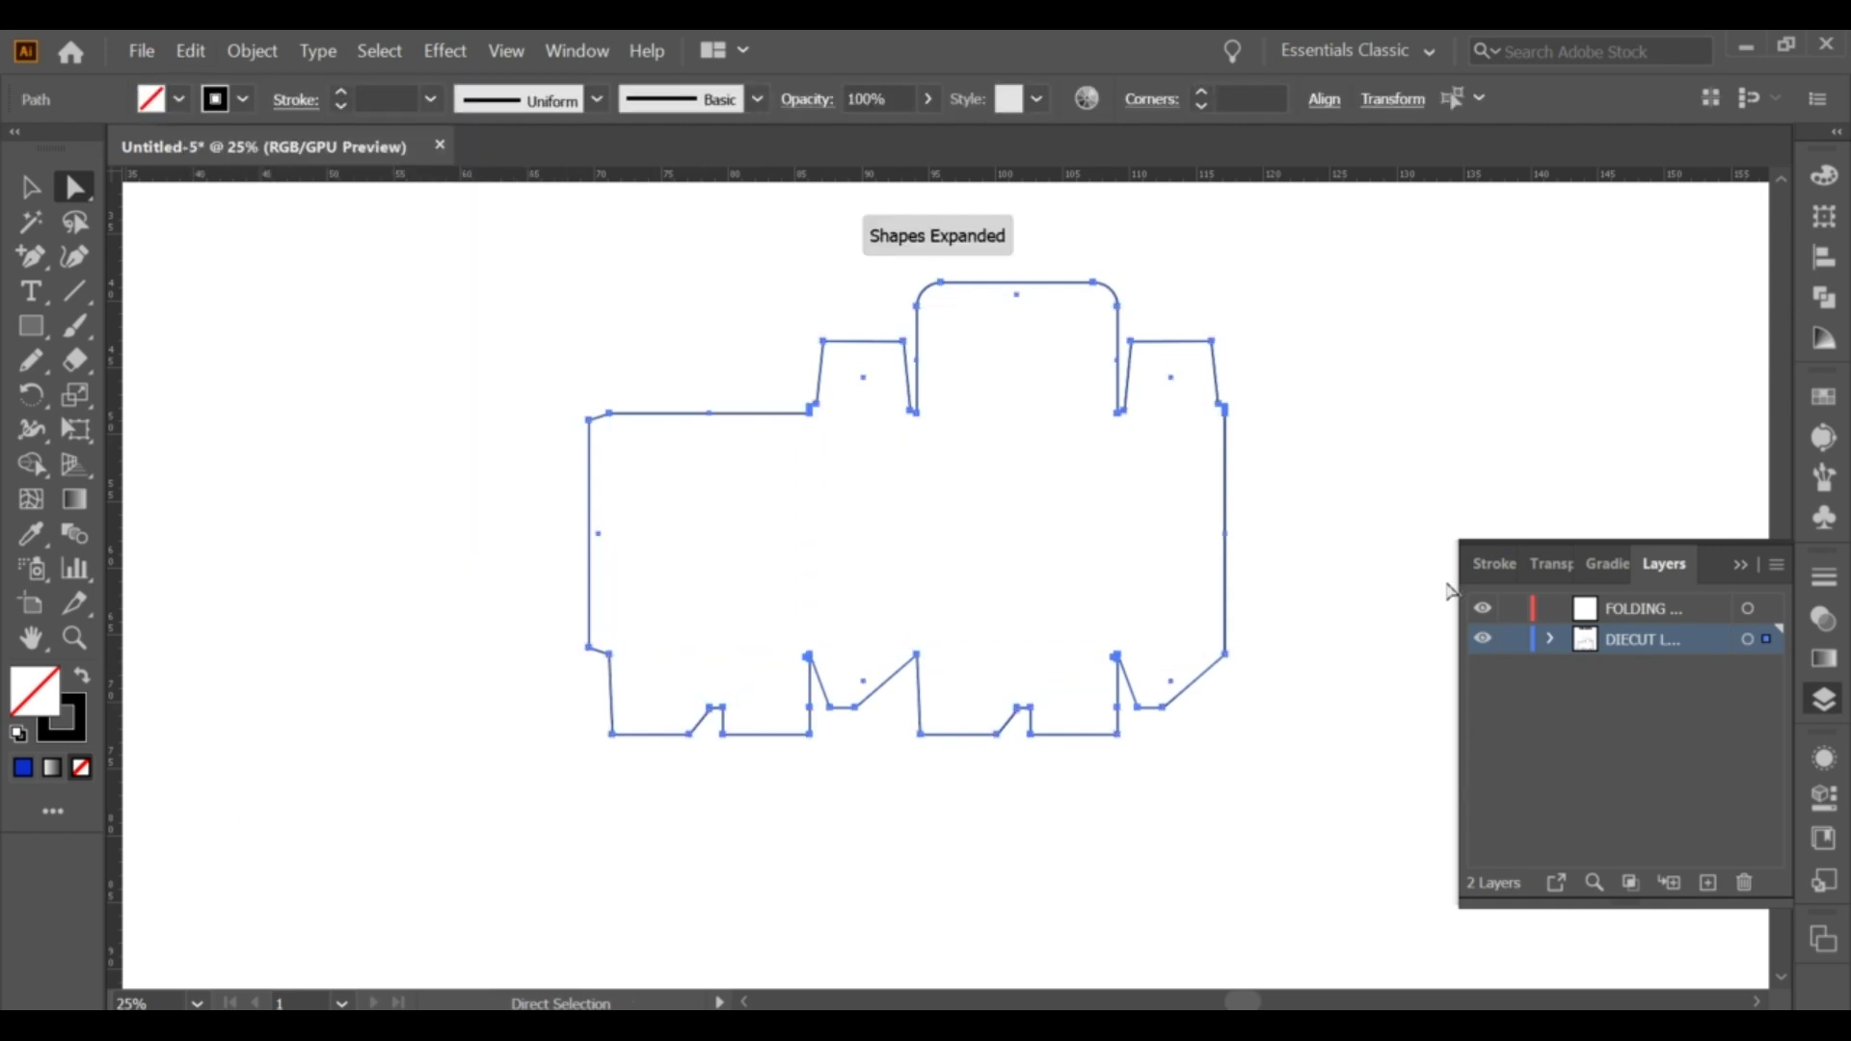
Paste the fold lines in front on the FOLDING layer as dashed strokes with no fill.
{"action": "left_click", "coordinate": [1649, 608]}
{"action": "left_click", "coordinate": [191, 50]}
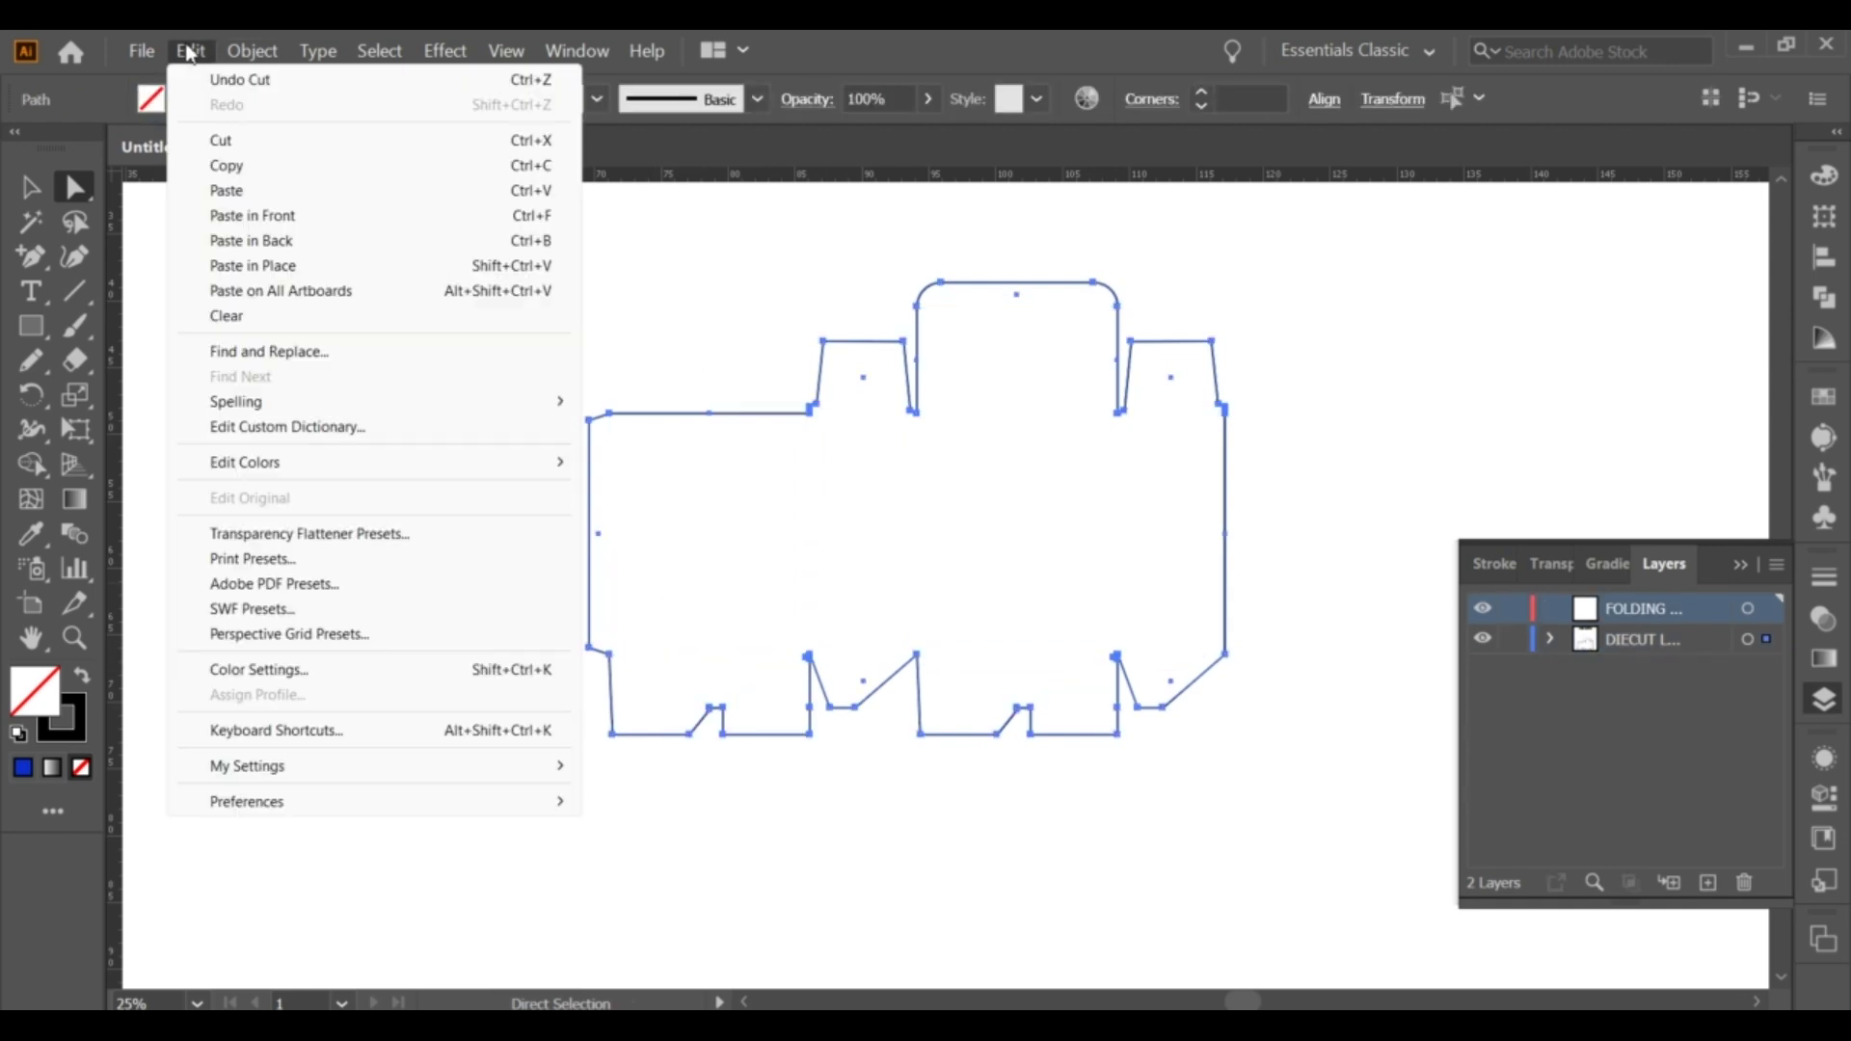
{"action": "left_click", "coordinate": [236, 217]}
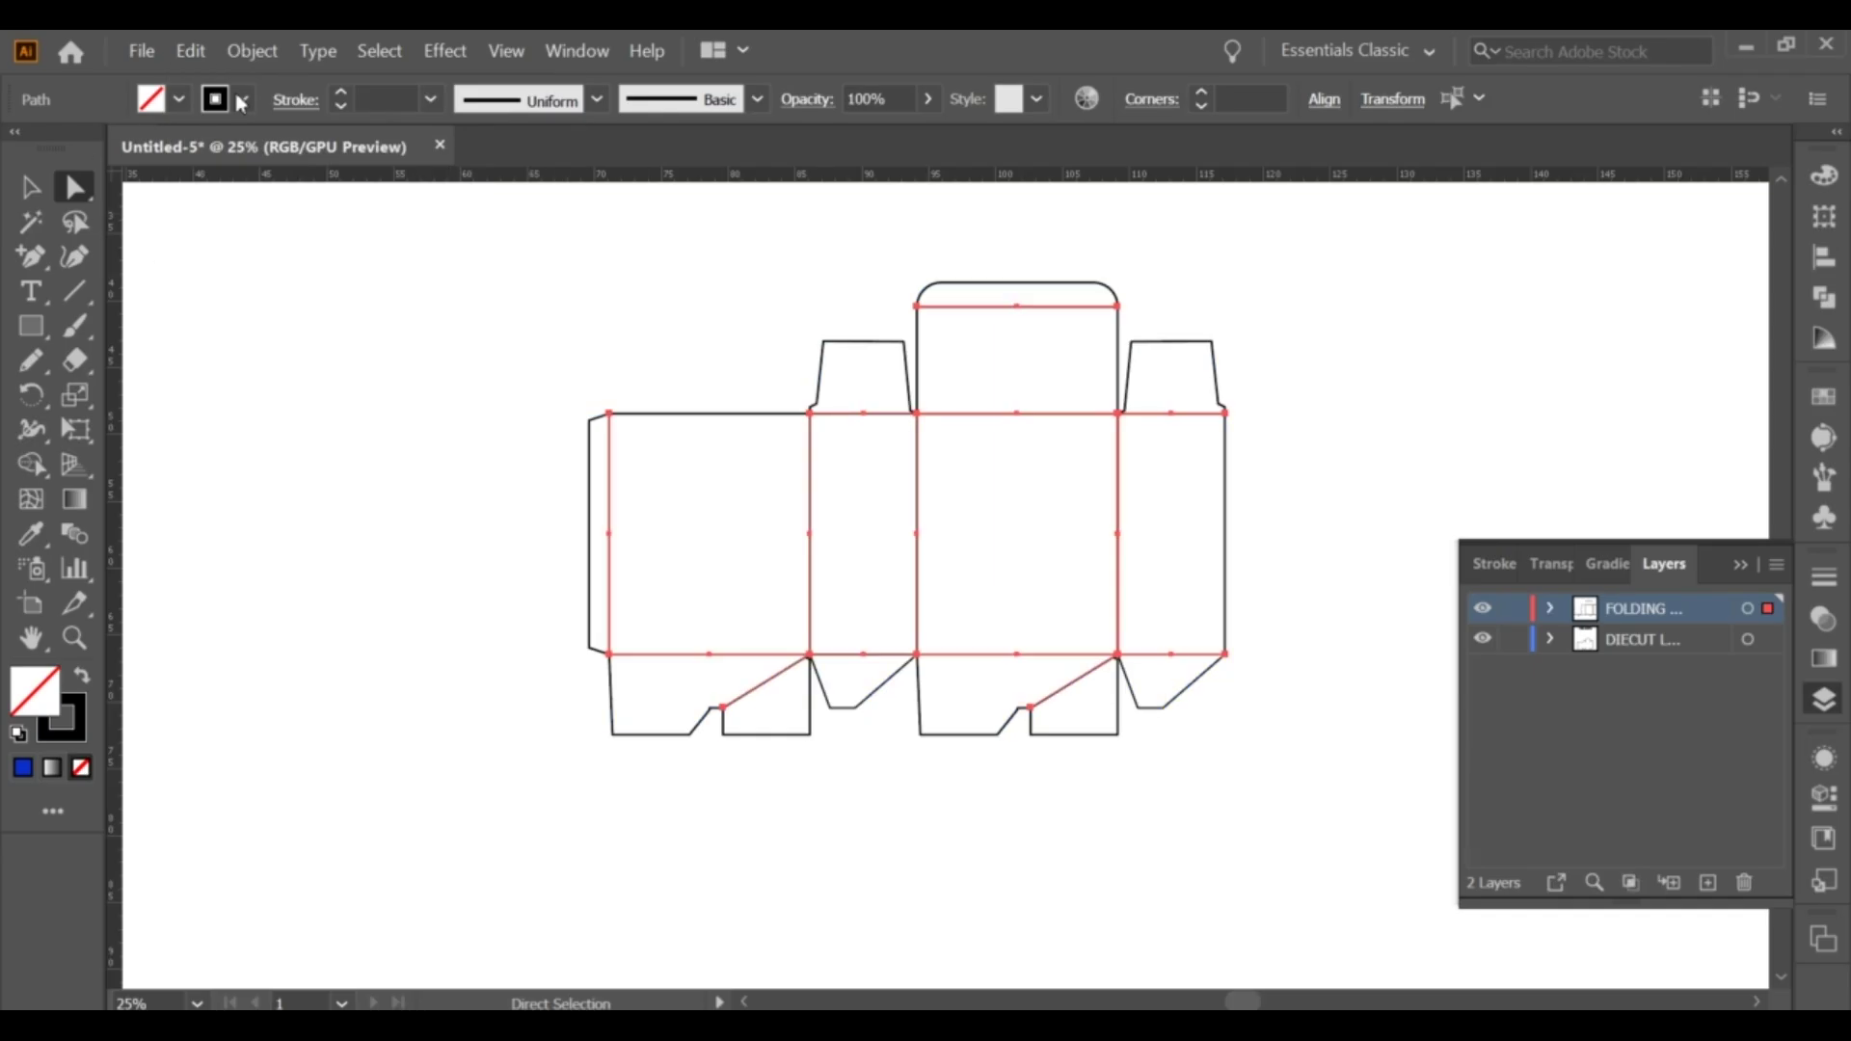
{"action": "left_click", "coordinate": [295, 100]}
{"action": "left_click", "coordinate": [56, 300]}
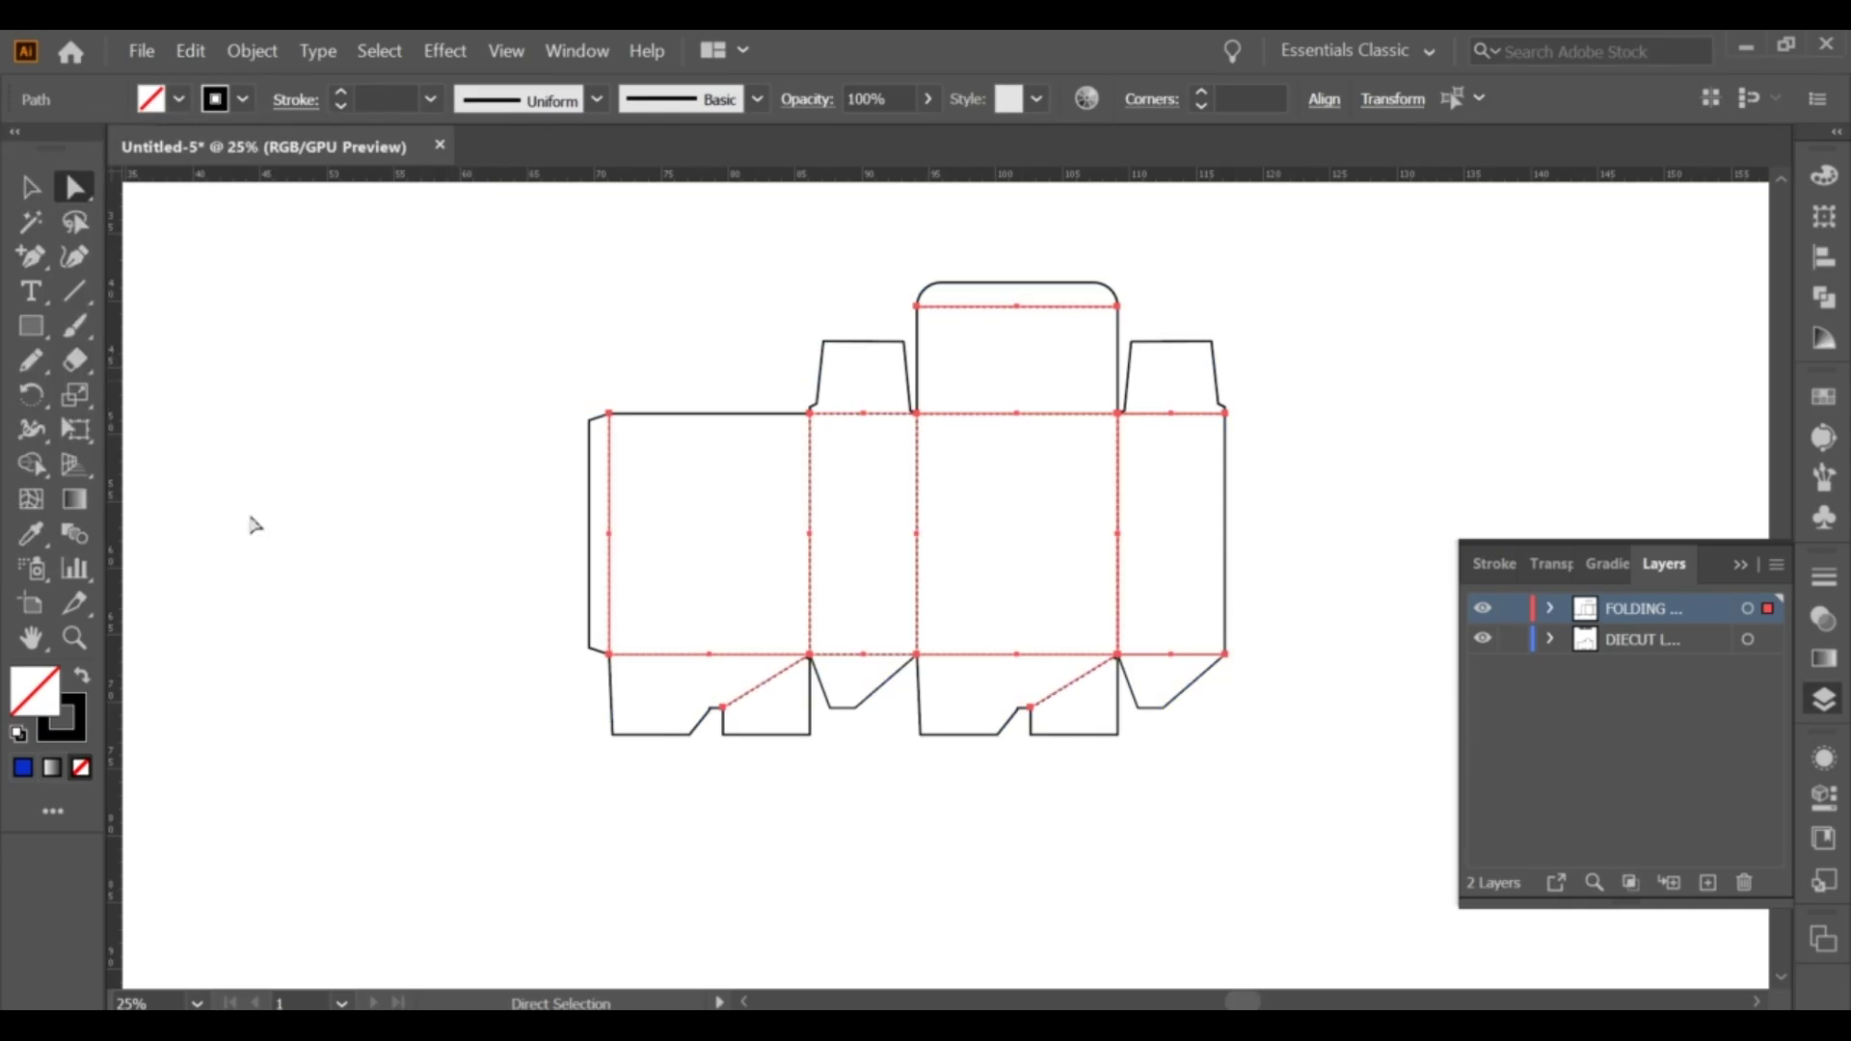
{"action": "left_click", "coordinate": [29, 765]}
{"action": "left_click", "coordinate": [82, 767]}
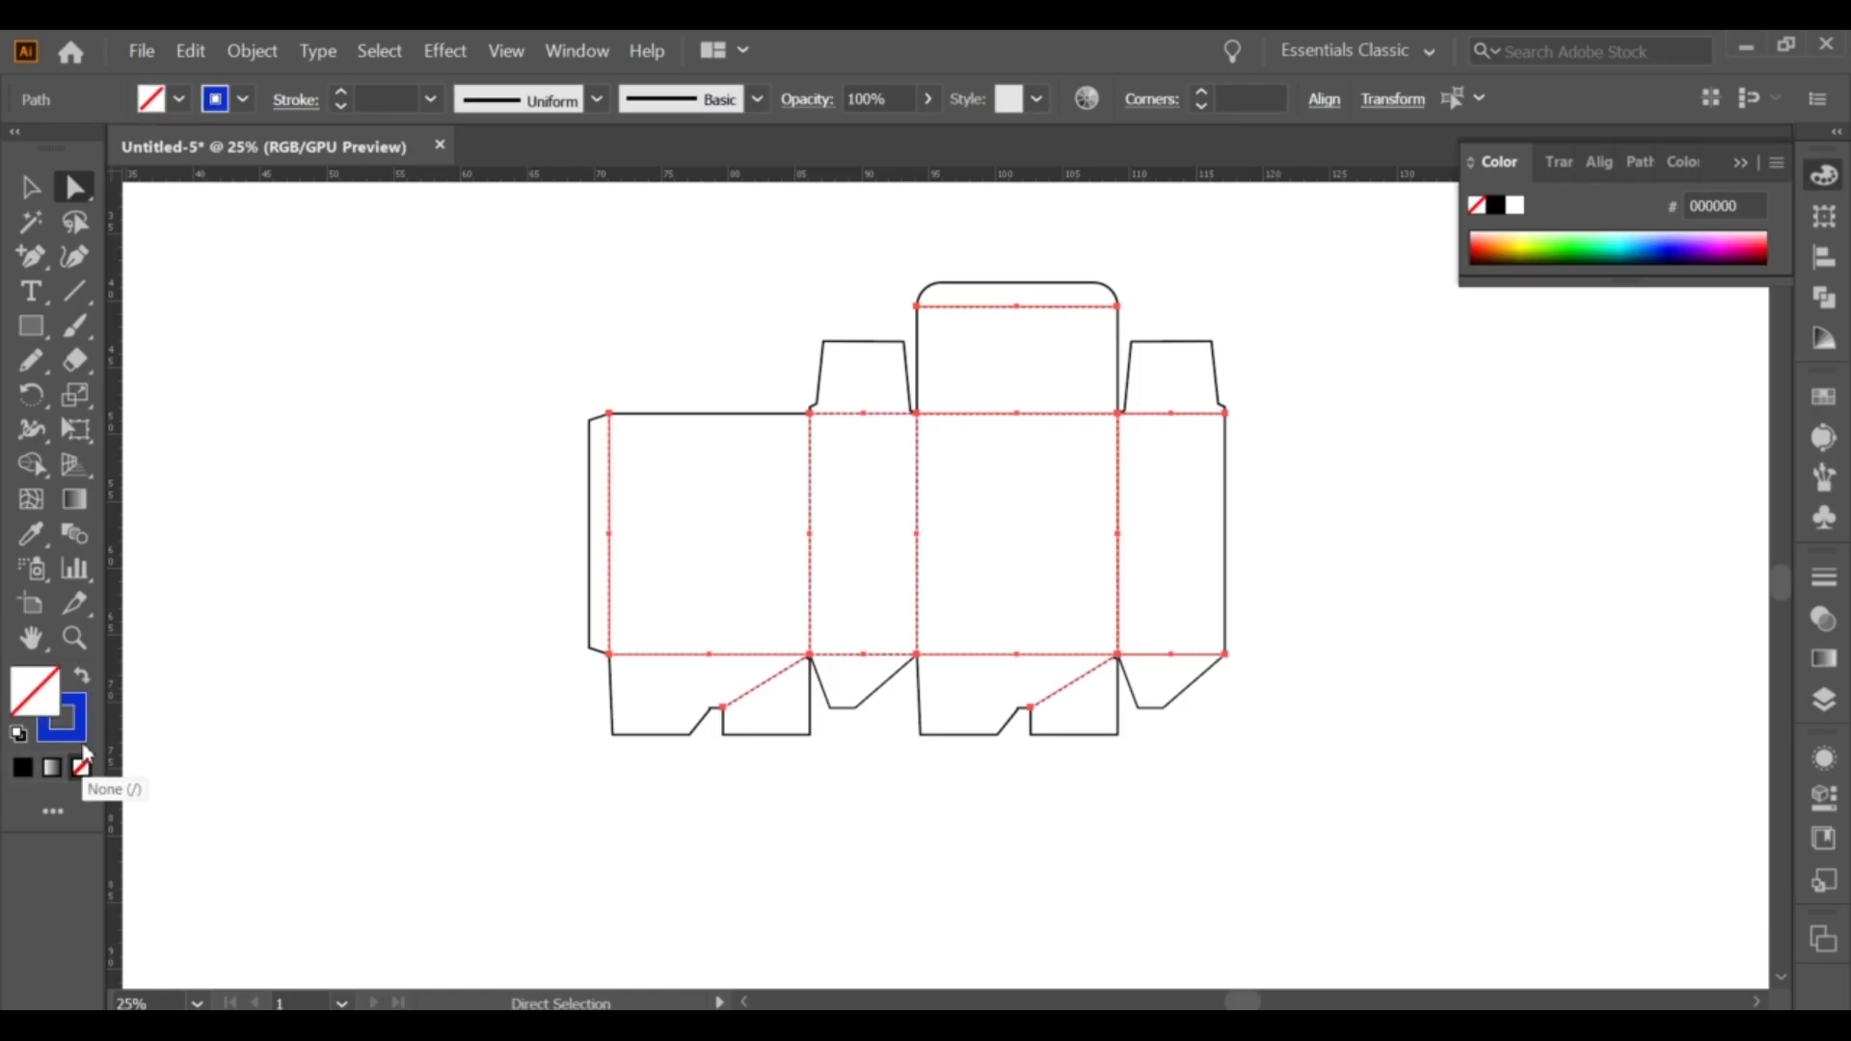
{"action": "left_click", "coordinate": [29, 186]}
{"action": "left_click", "coordinate": [307, 292]}
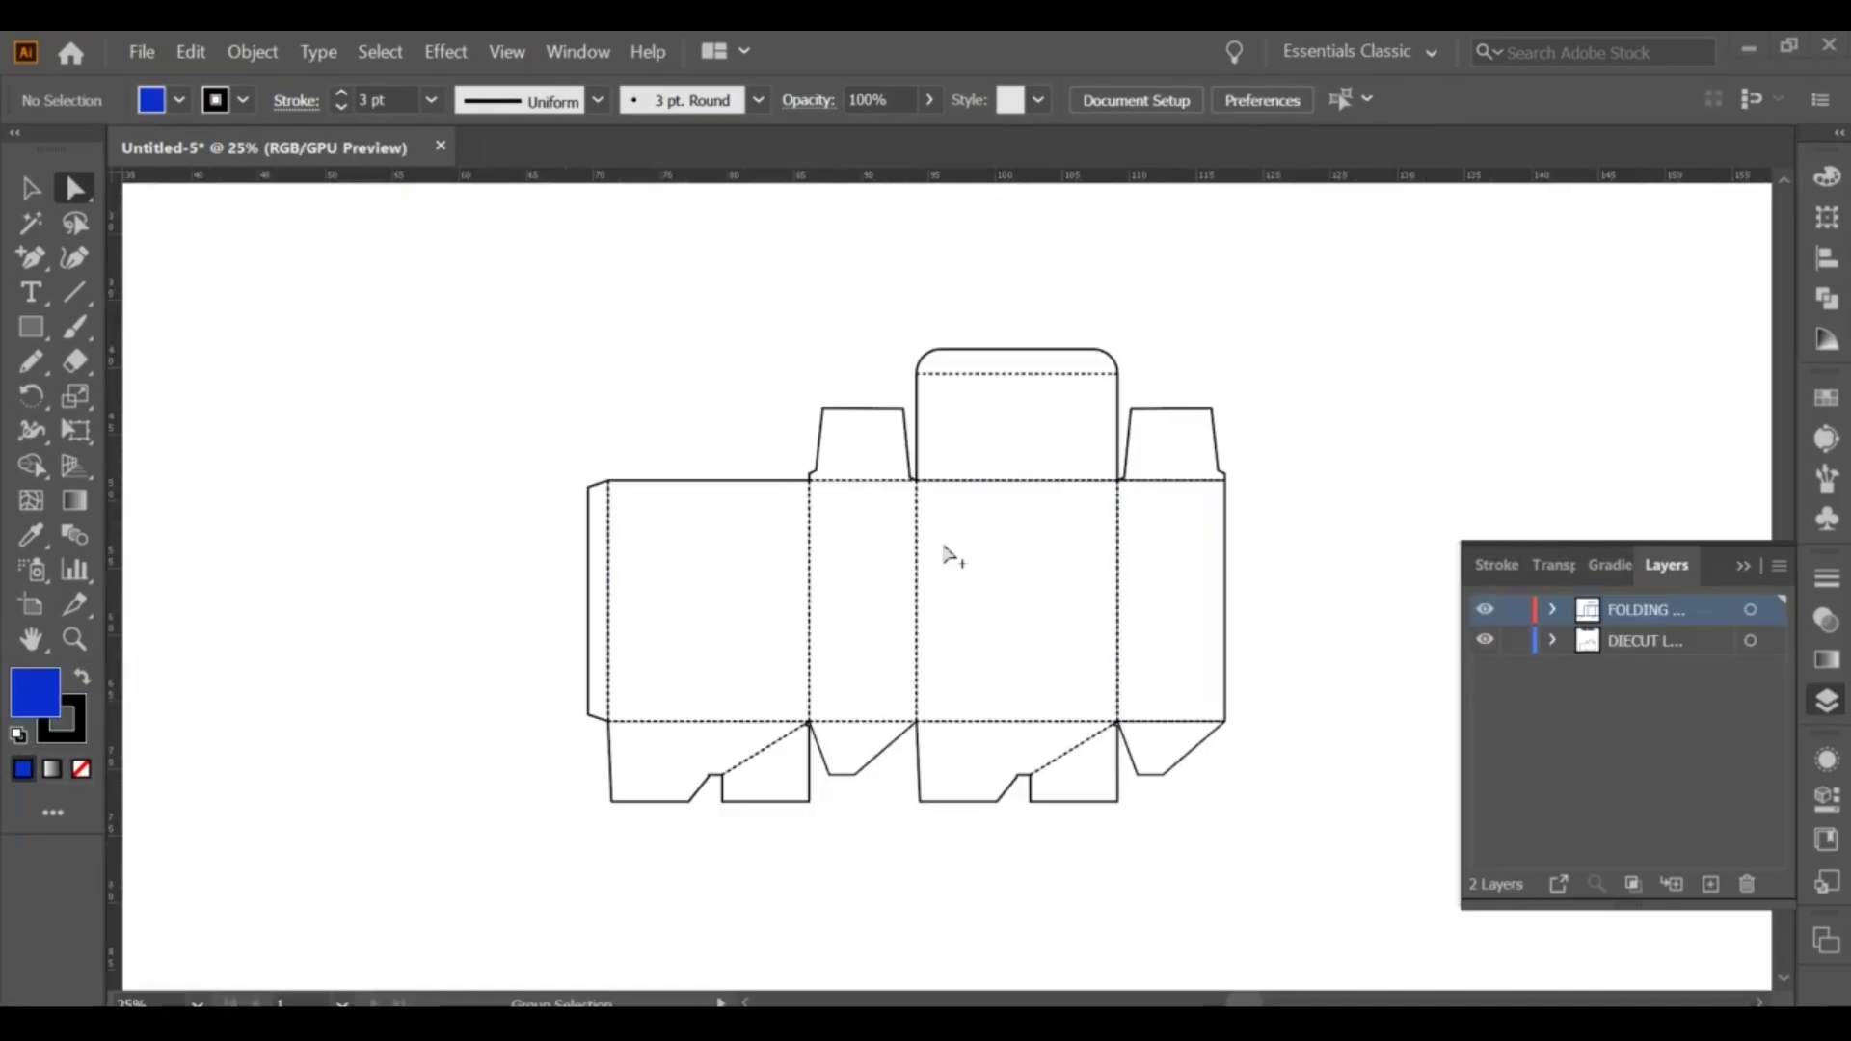
Duplicate the DIECUT layer as a bottom BLEED AREA layer and hide FOLDING and DIECUT.
{"action": "left_click", "coordinate": [29, 188]}
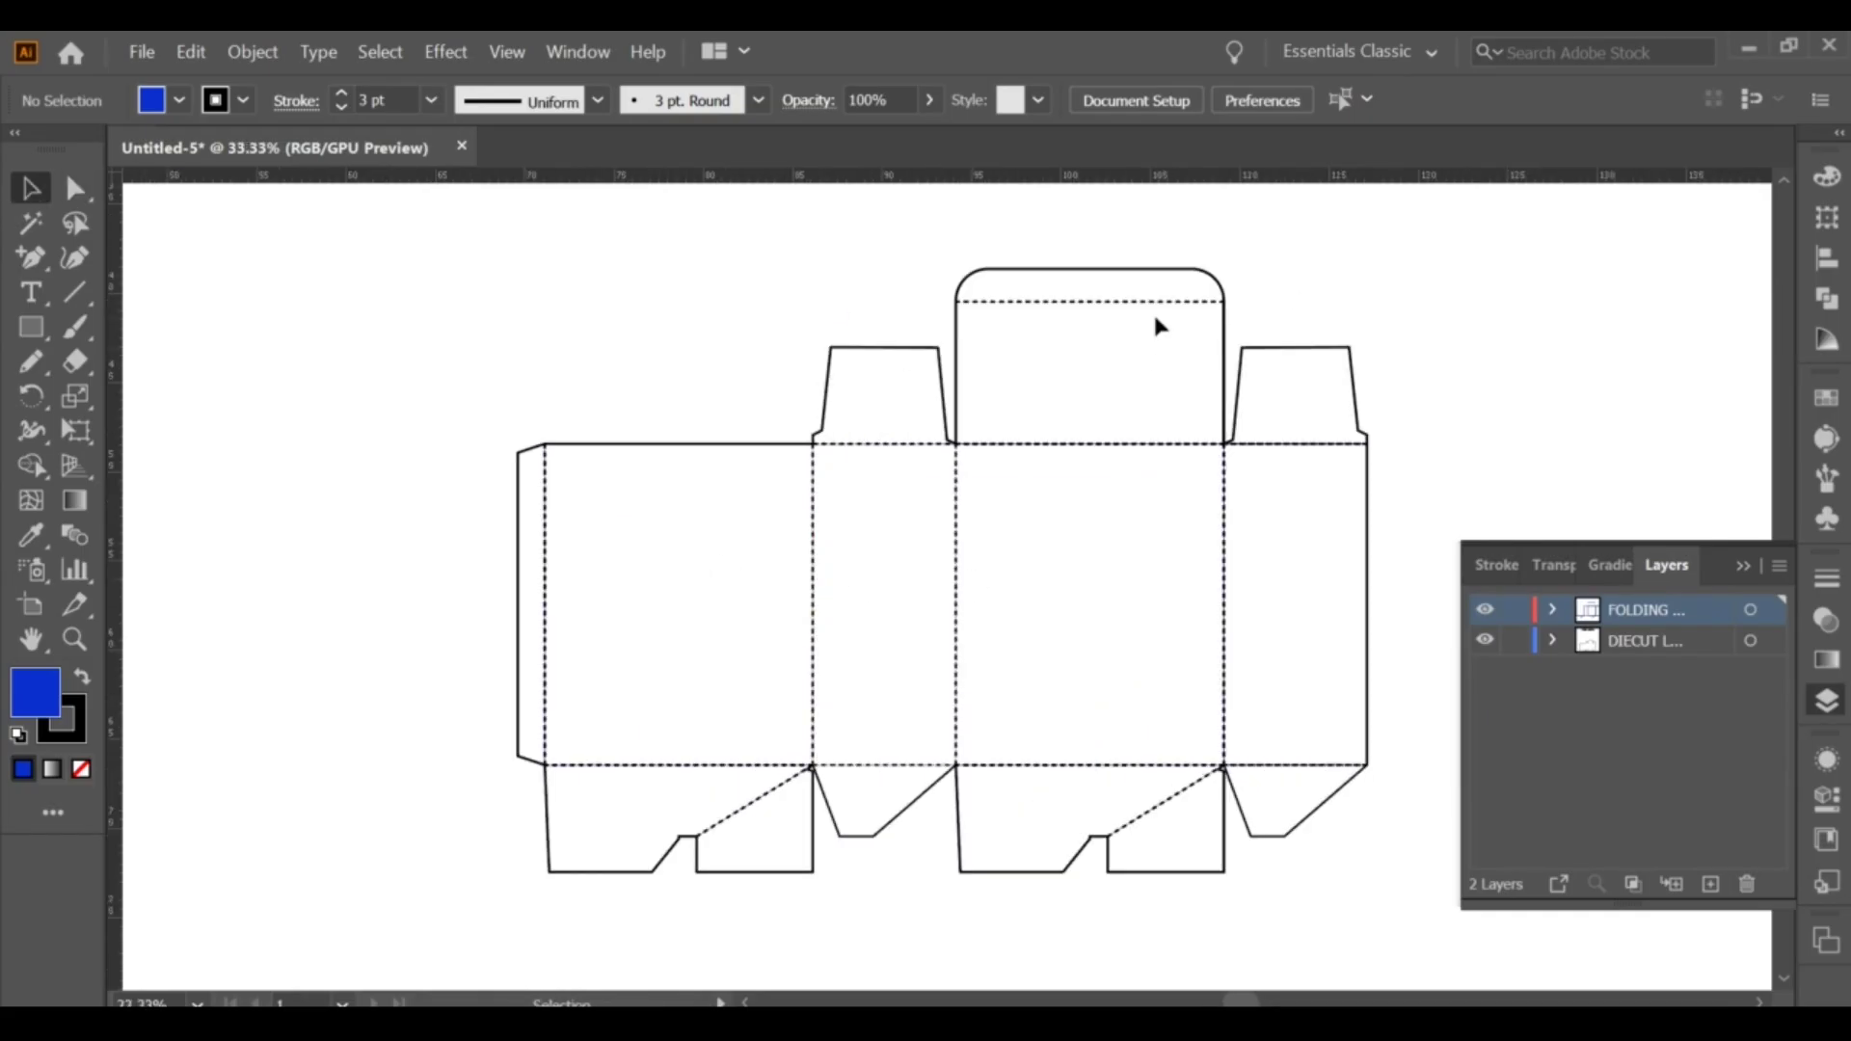
{"action": "left_click_drag", "start_coordinate": [1620, 641], "coordinate": [1711, 884]}
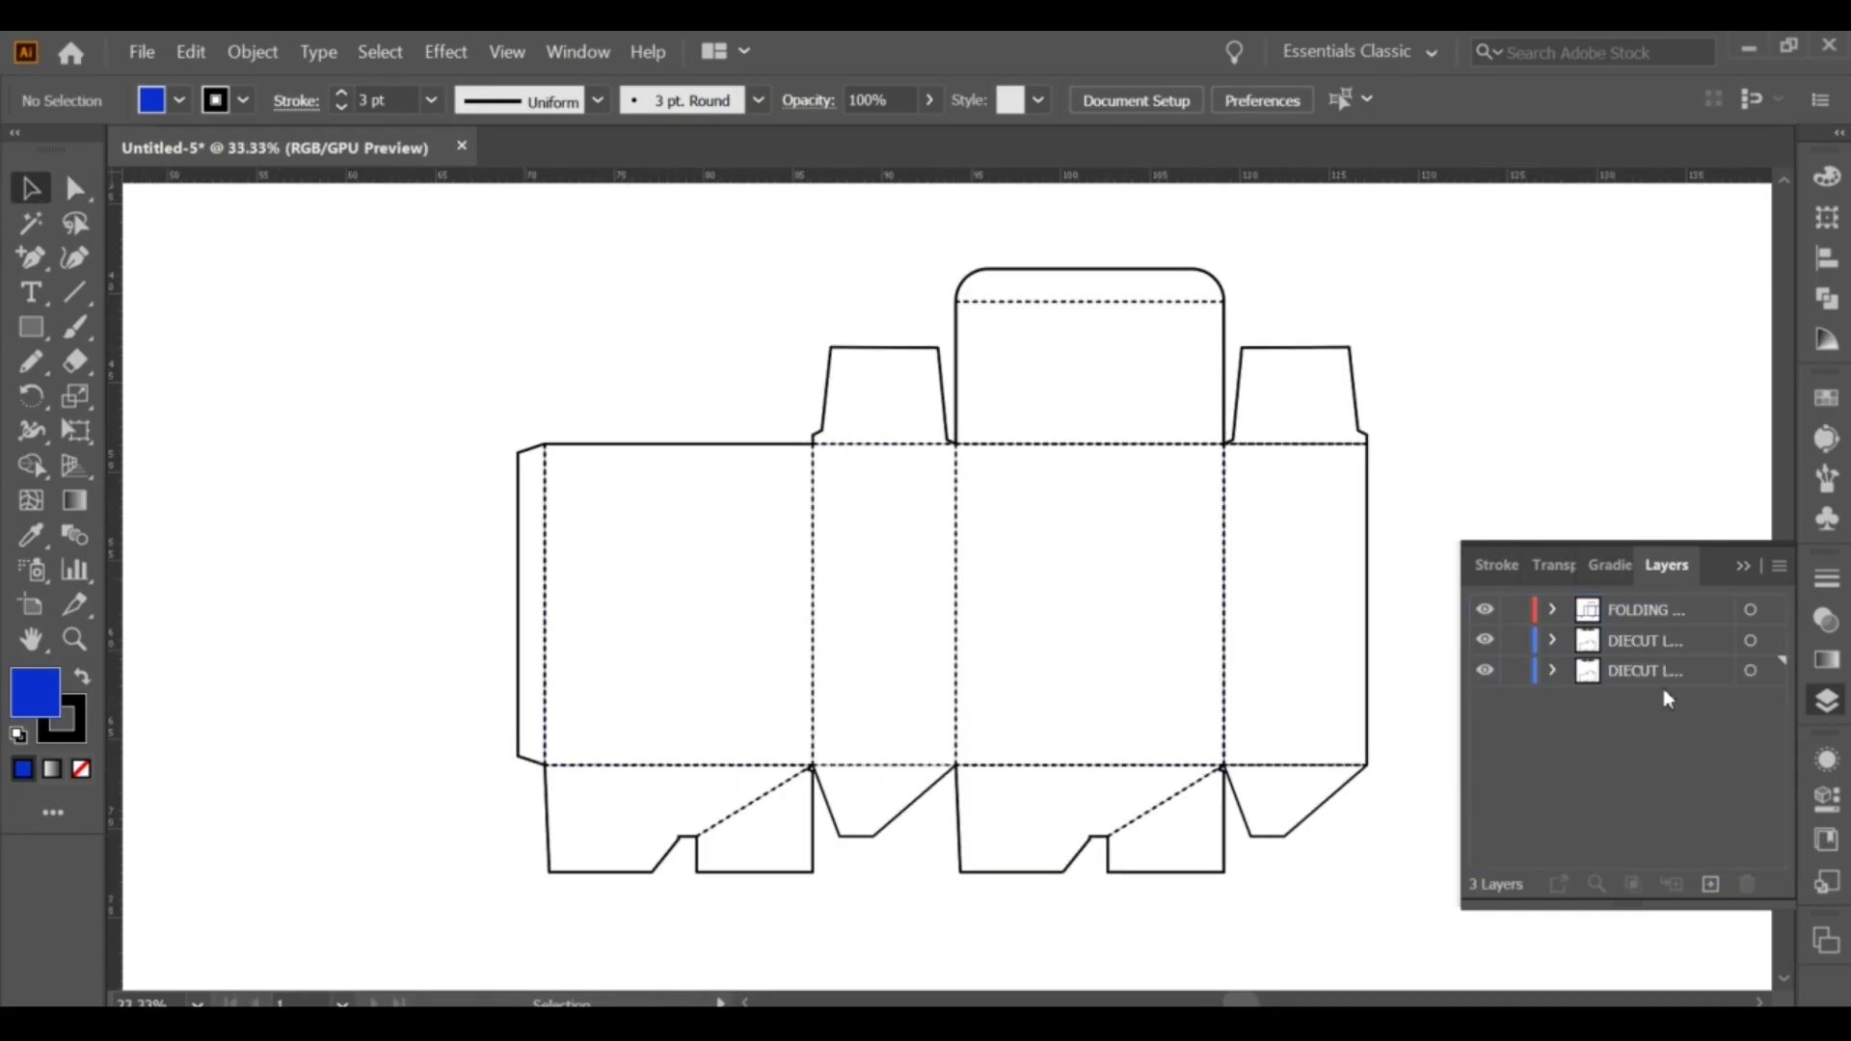
{"action": "double_click", "coordinate": [1640, 638]}
{"action": "type", "text": "BLEED AREA"}
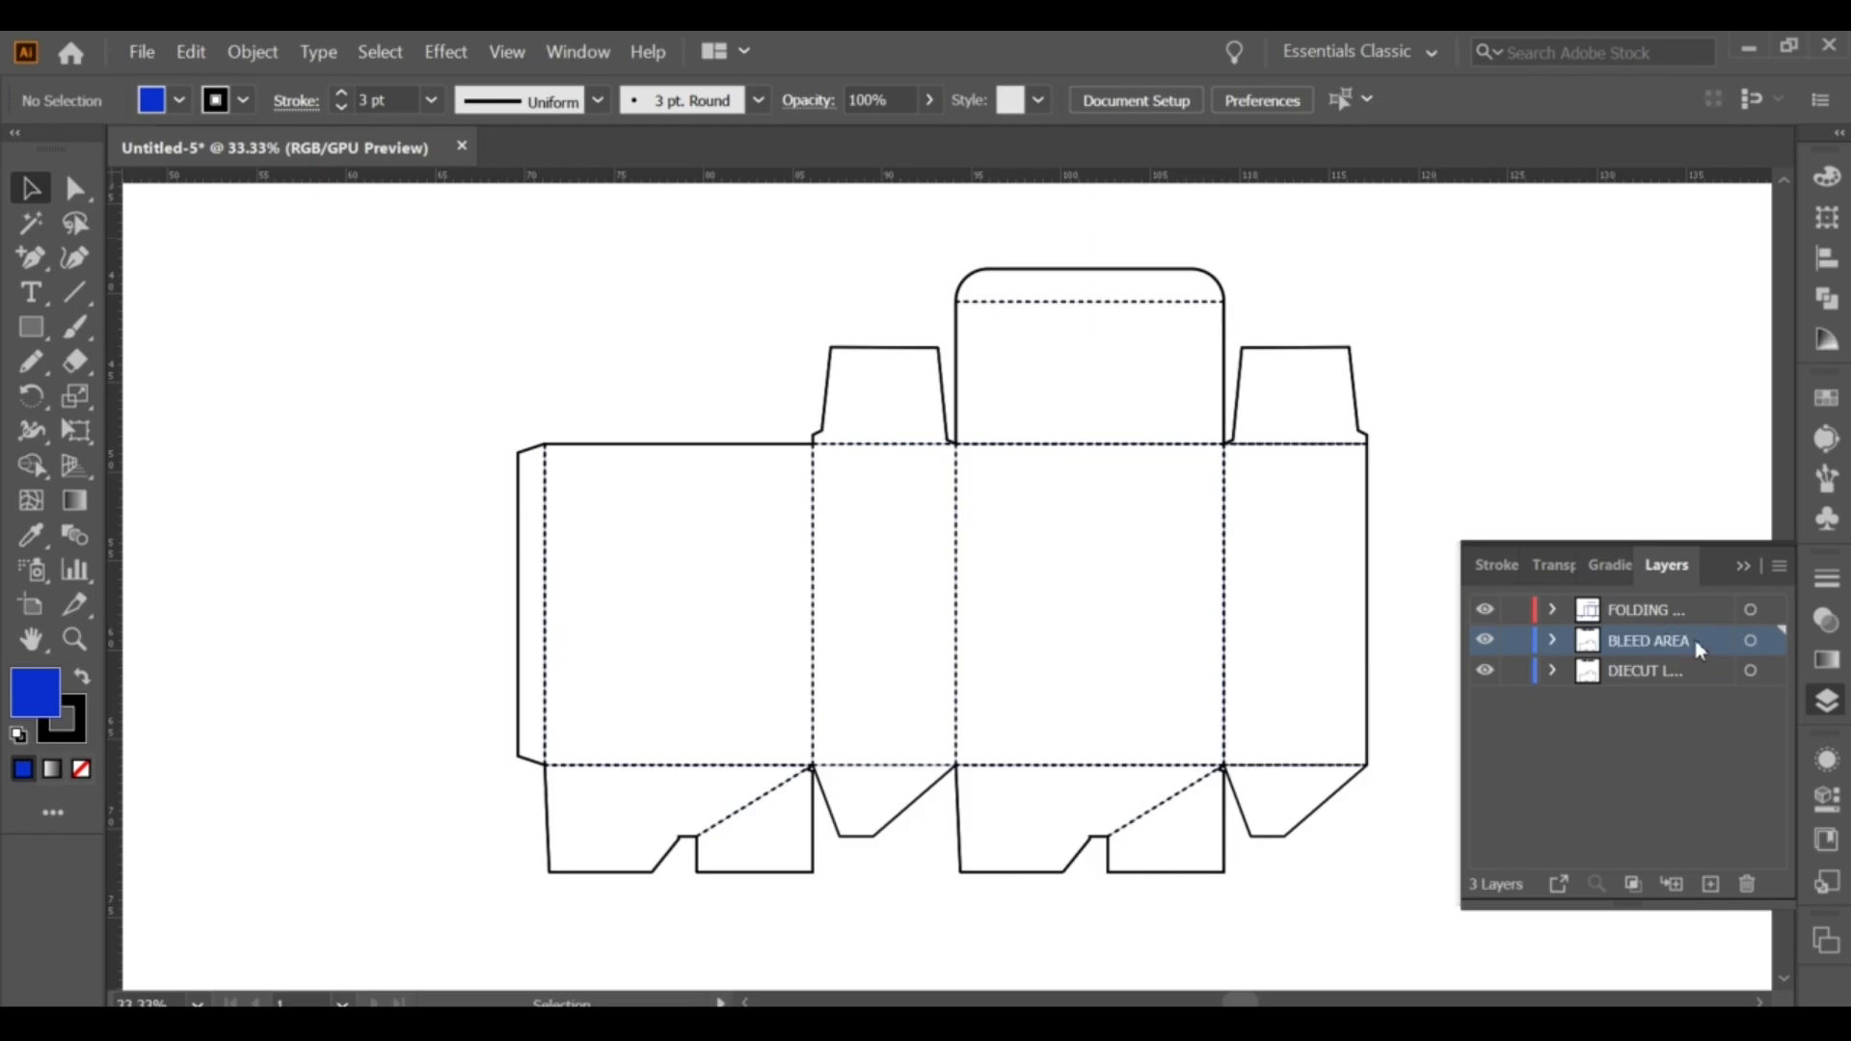
{"action": "left_click_drag", "start_coordinate": [1699, 649], "coordinate": [1701, 721]}
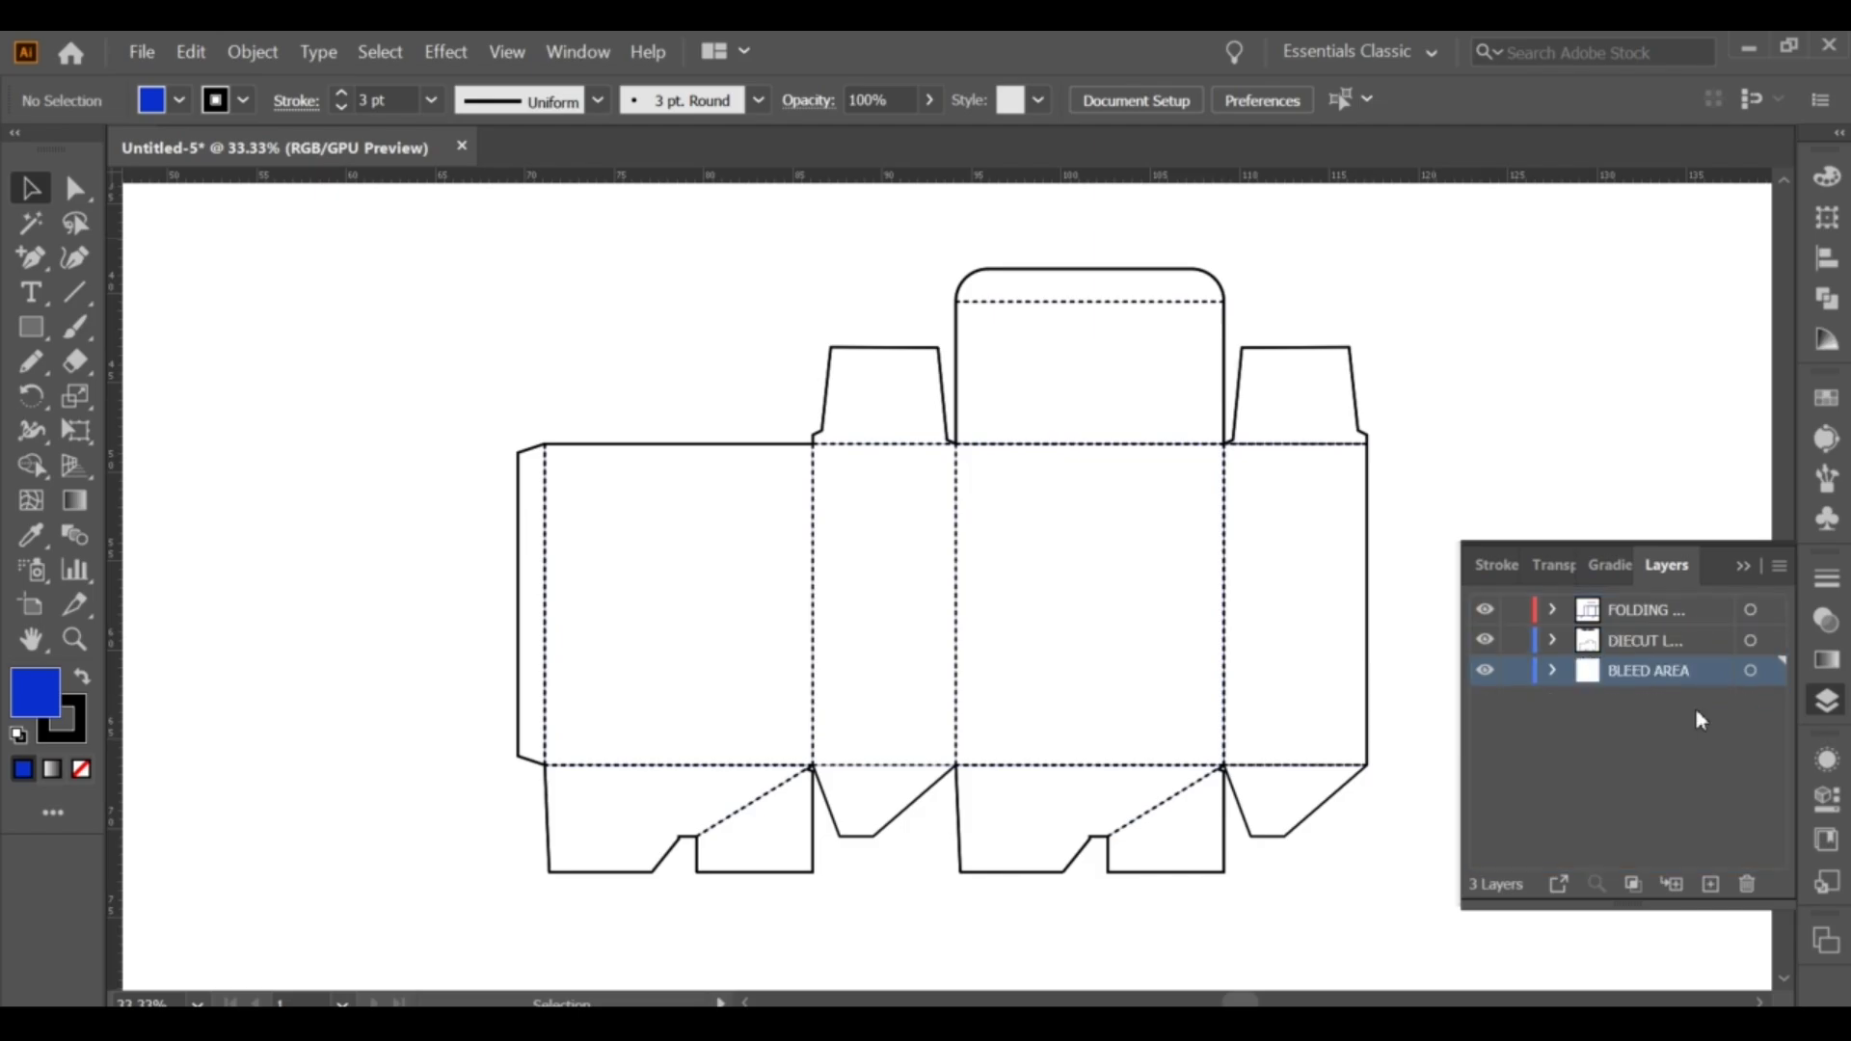
{"action": "left_click_drag", "start_coordinate": [1485, 641], "coordinate": [1485, 610]}
Offset the bleed outline, expand it into plain paths, and swap fill and stroke.
{"action": "left_click_drag", "start_coordinate": [376, 224], "coordinate": [1308, 887]}
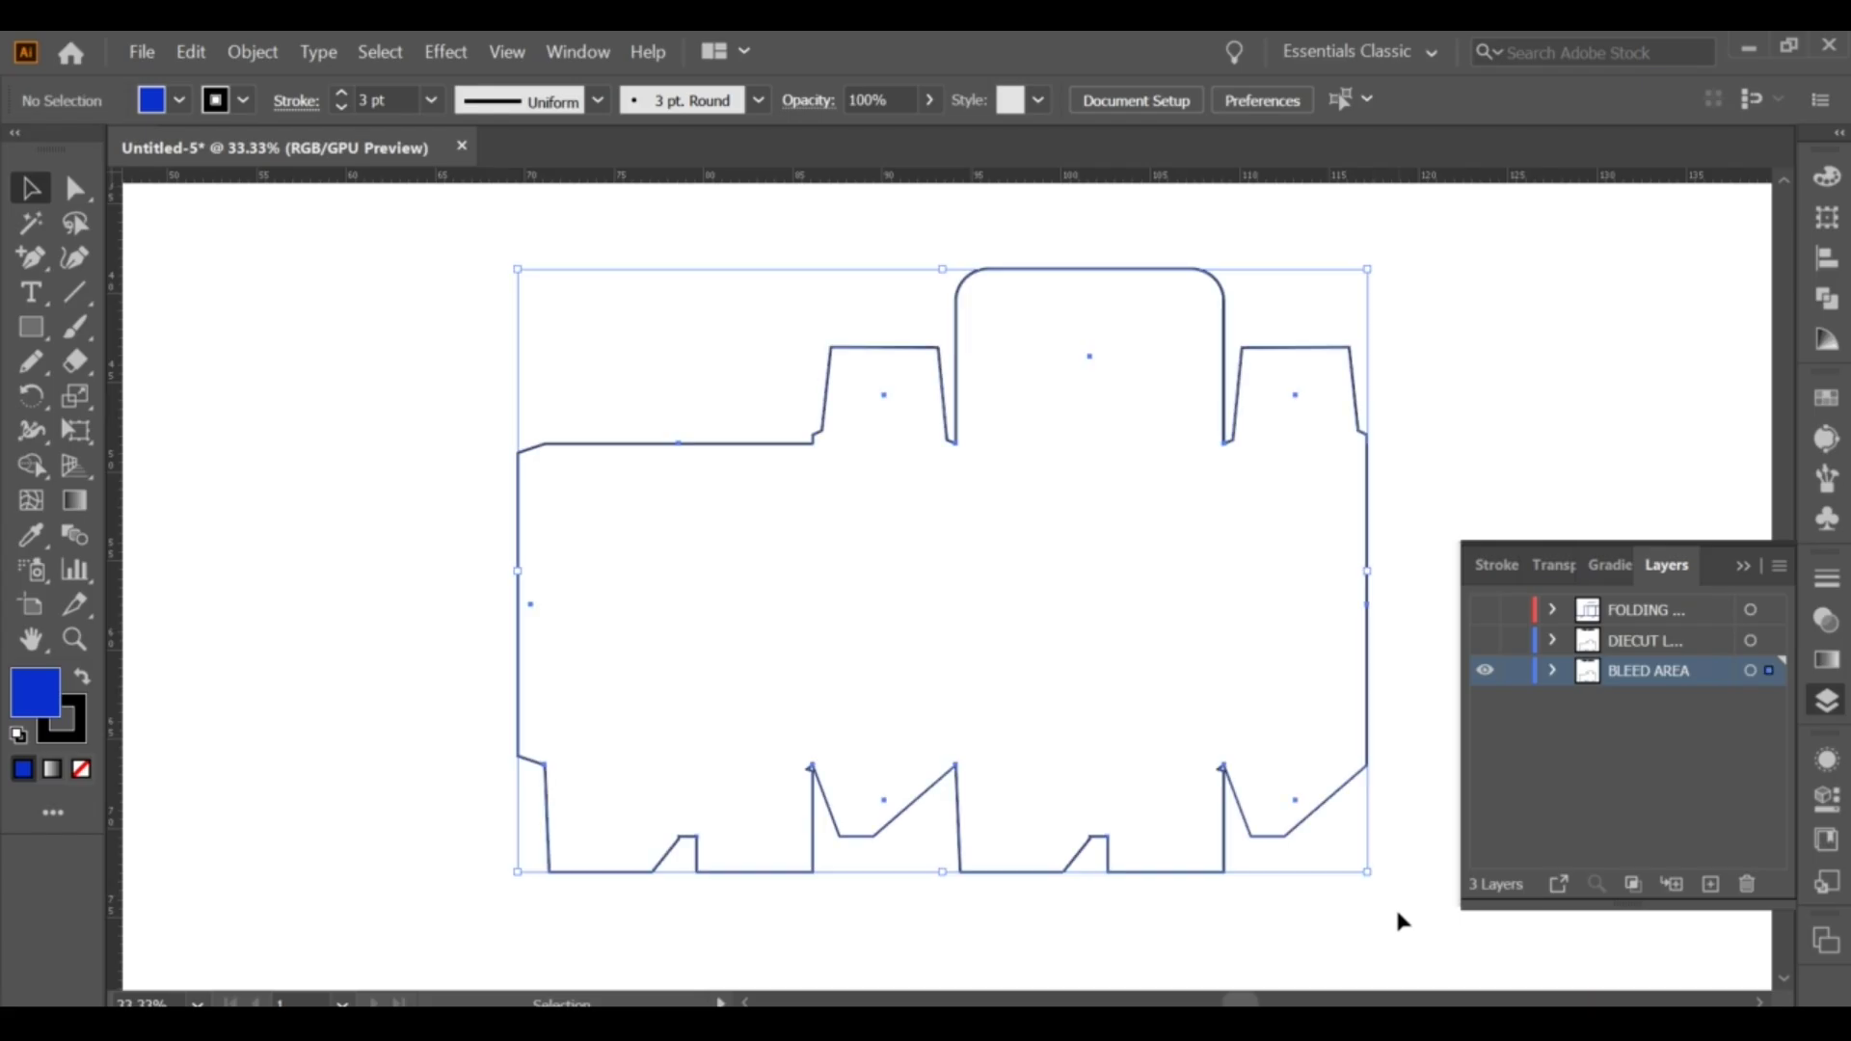
{"action": "left_click", "coordinate": [446, 51]}
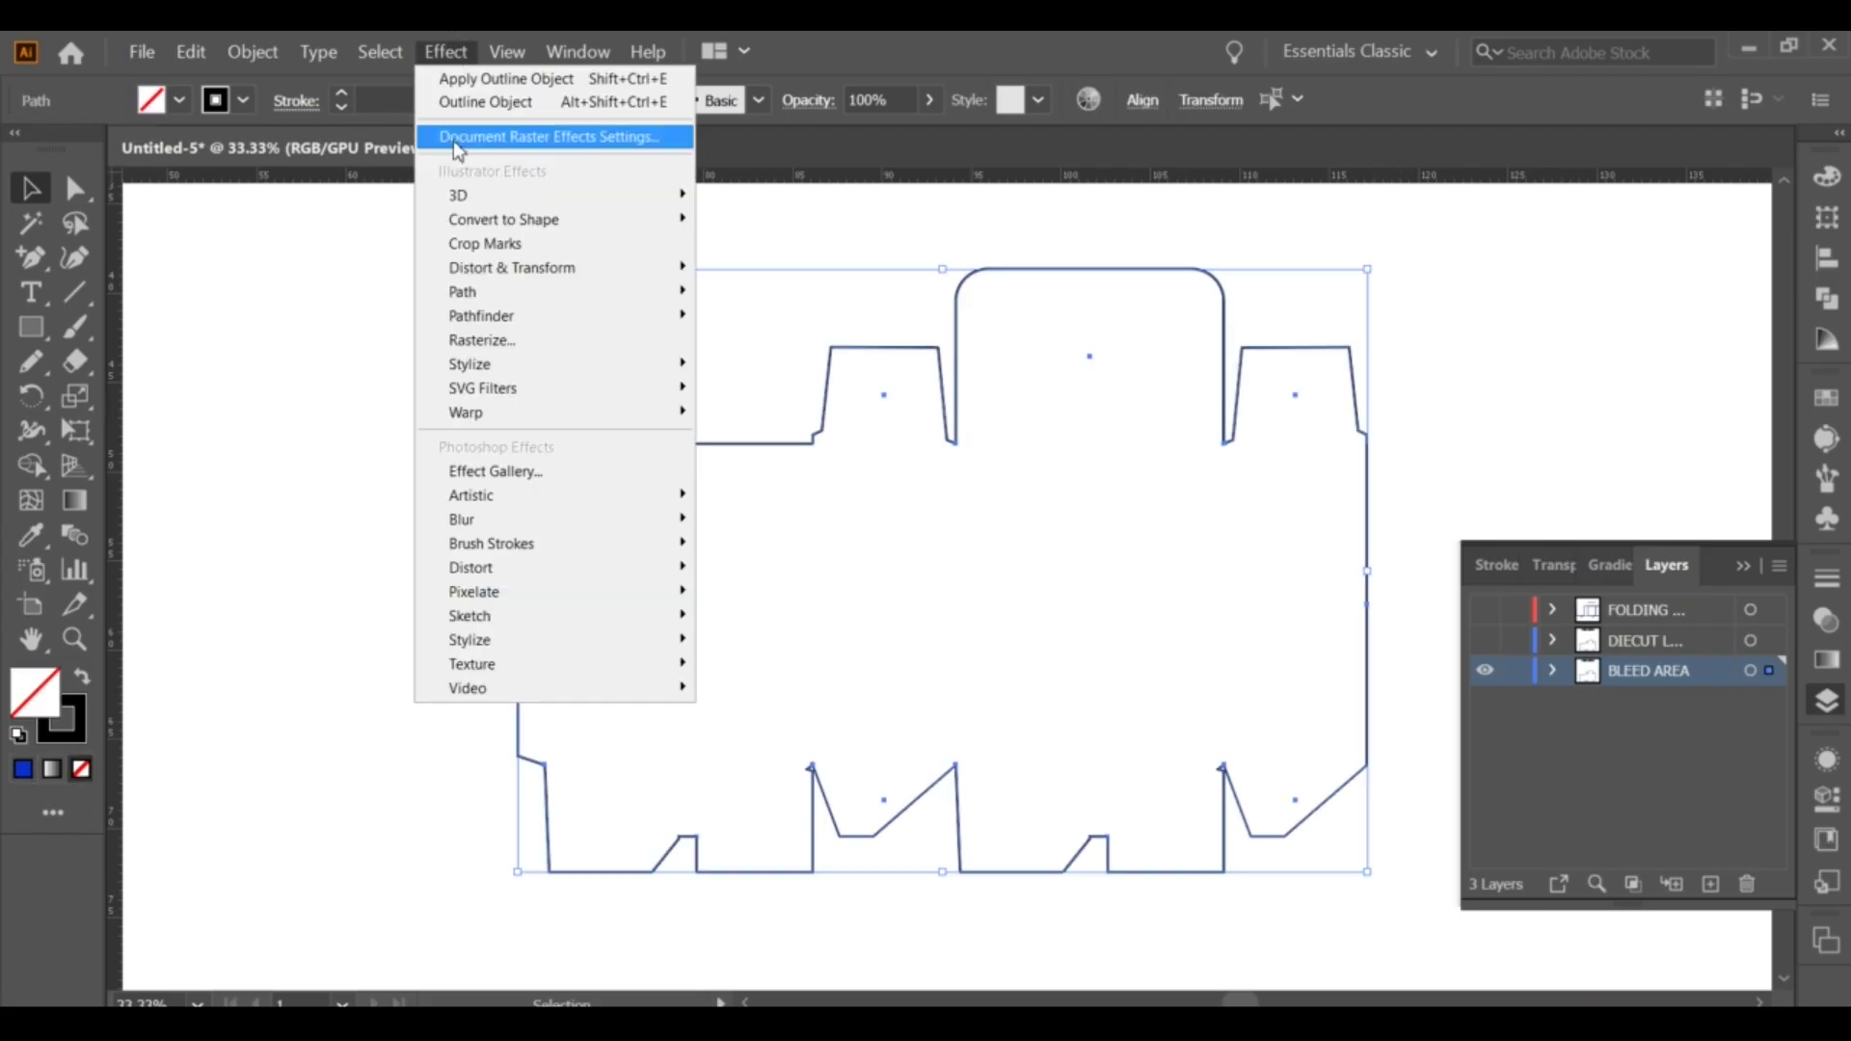
{"action": "left_click", "coordinate": [767, 291]}
{"action": "left_click", "coordinate": [1087, 959]}
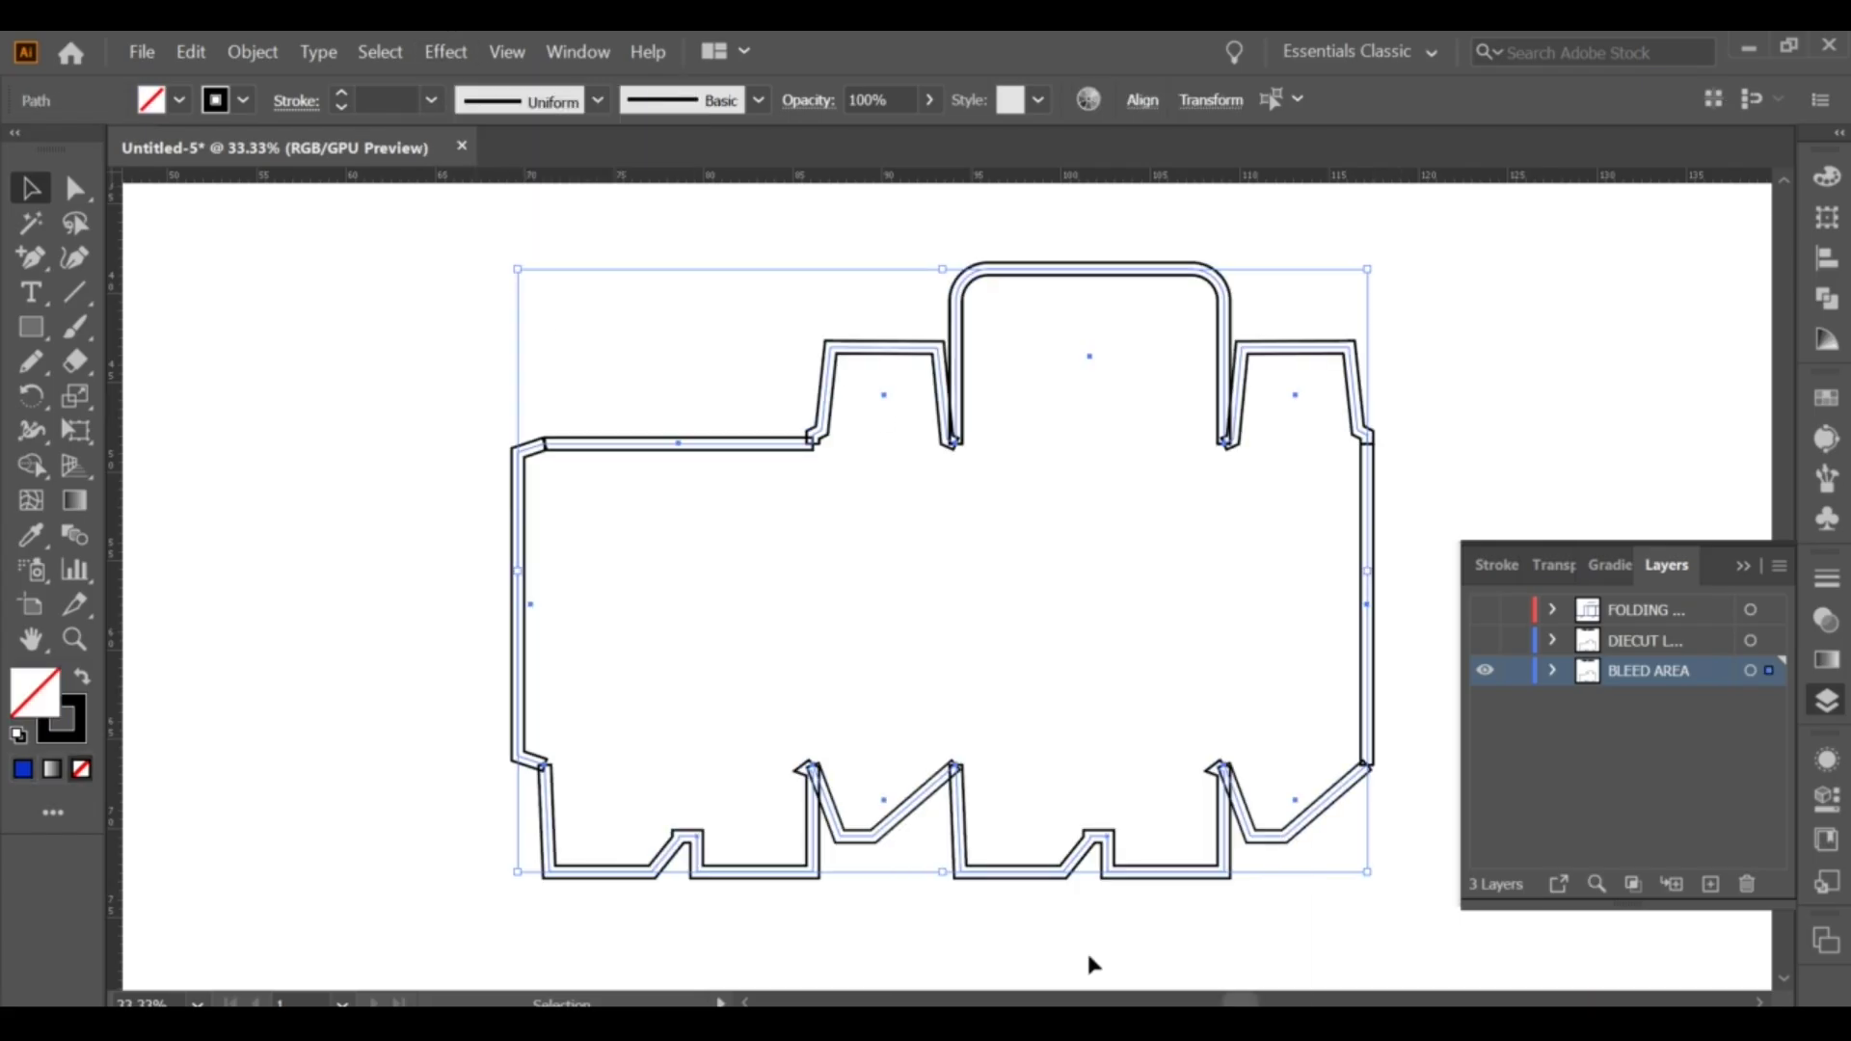
{"action": "left_click", "coordinate": [270, 52]}
{"action": "left_click", "coordinate": [289, 352]}
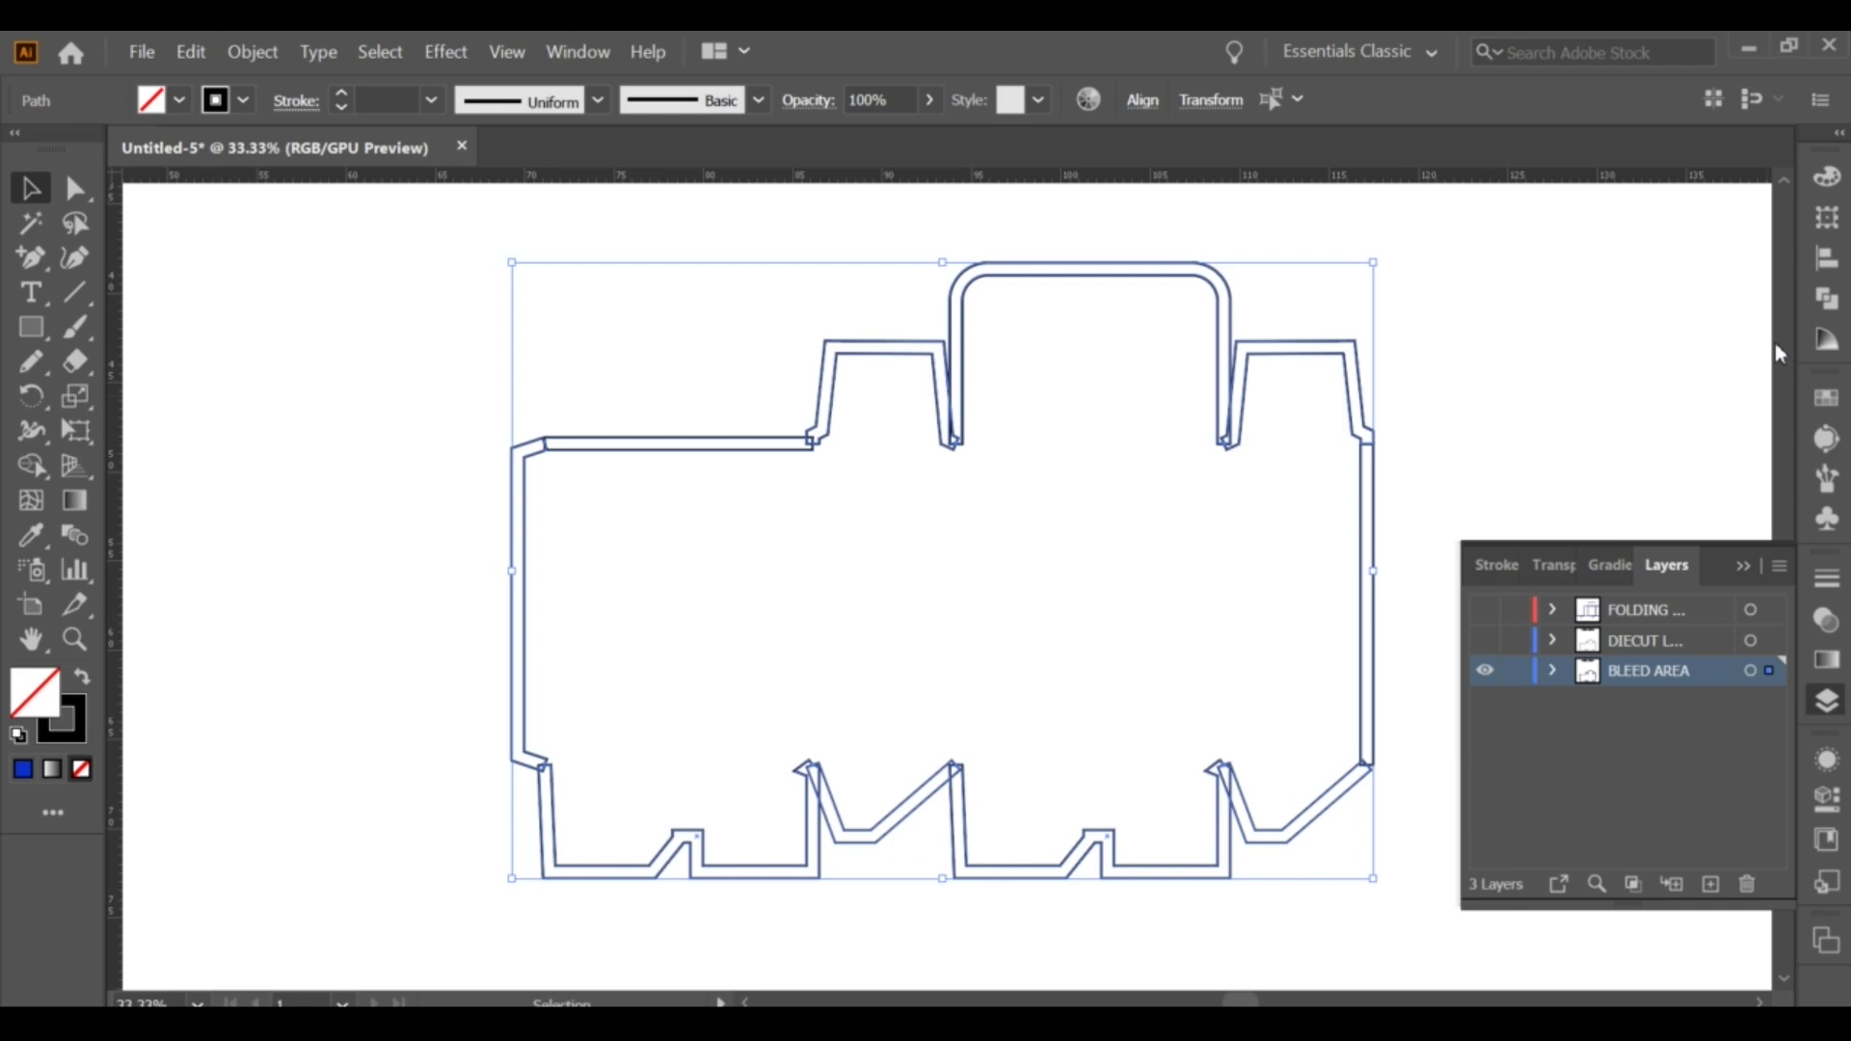
{"action": "left_click", "coordinate": [82, 676]}
Unite all box pieces into one shape and fill it light green.
{"action": "left_click", "coordinate": [1827, 298]}
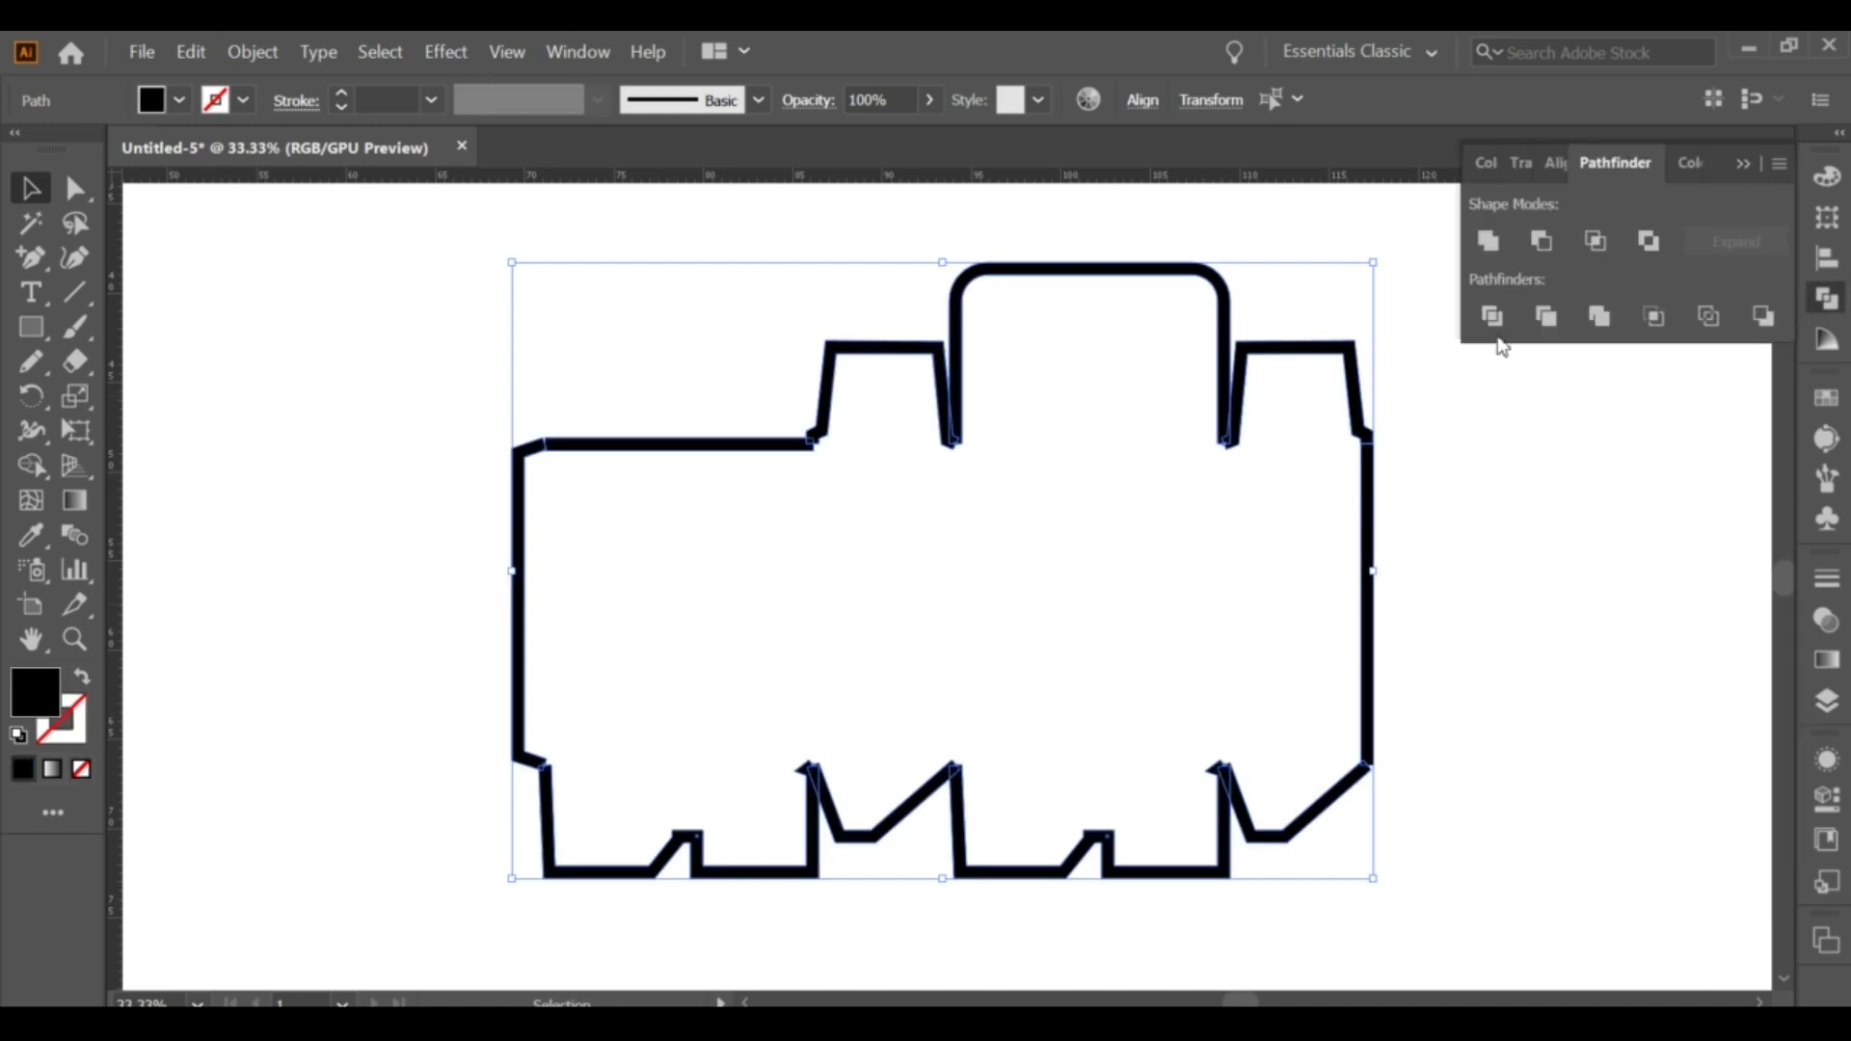
{"action": "left_click", "coordinate": [1489, 240]}
{"action": "right_click", "coordinate": [1136, 497]}
{"action": "left_click", "coordinate": [1253, 672]}
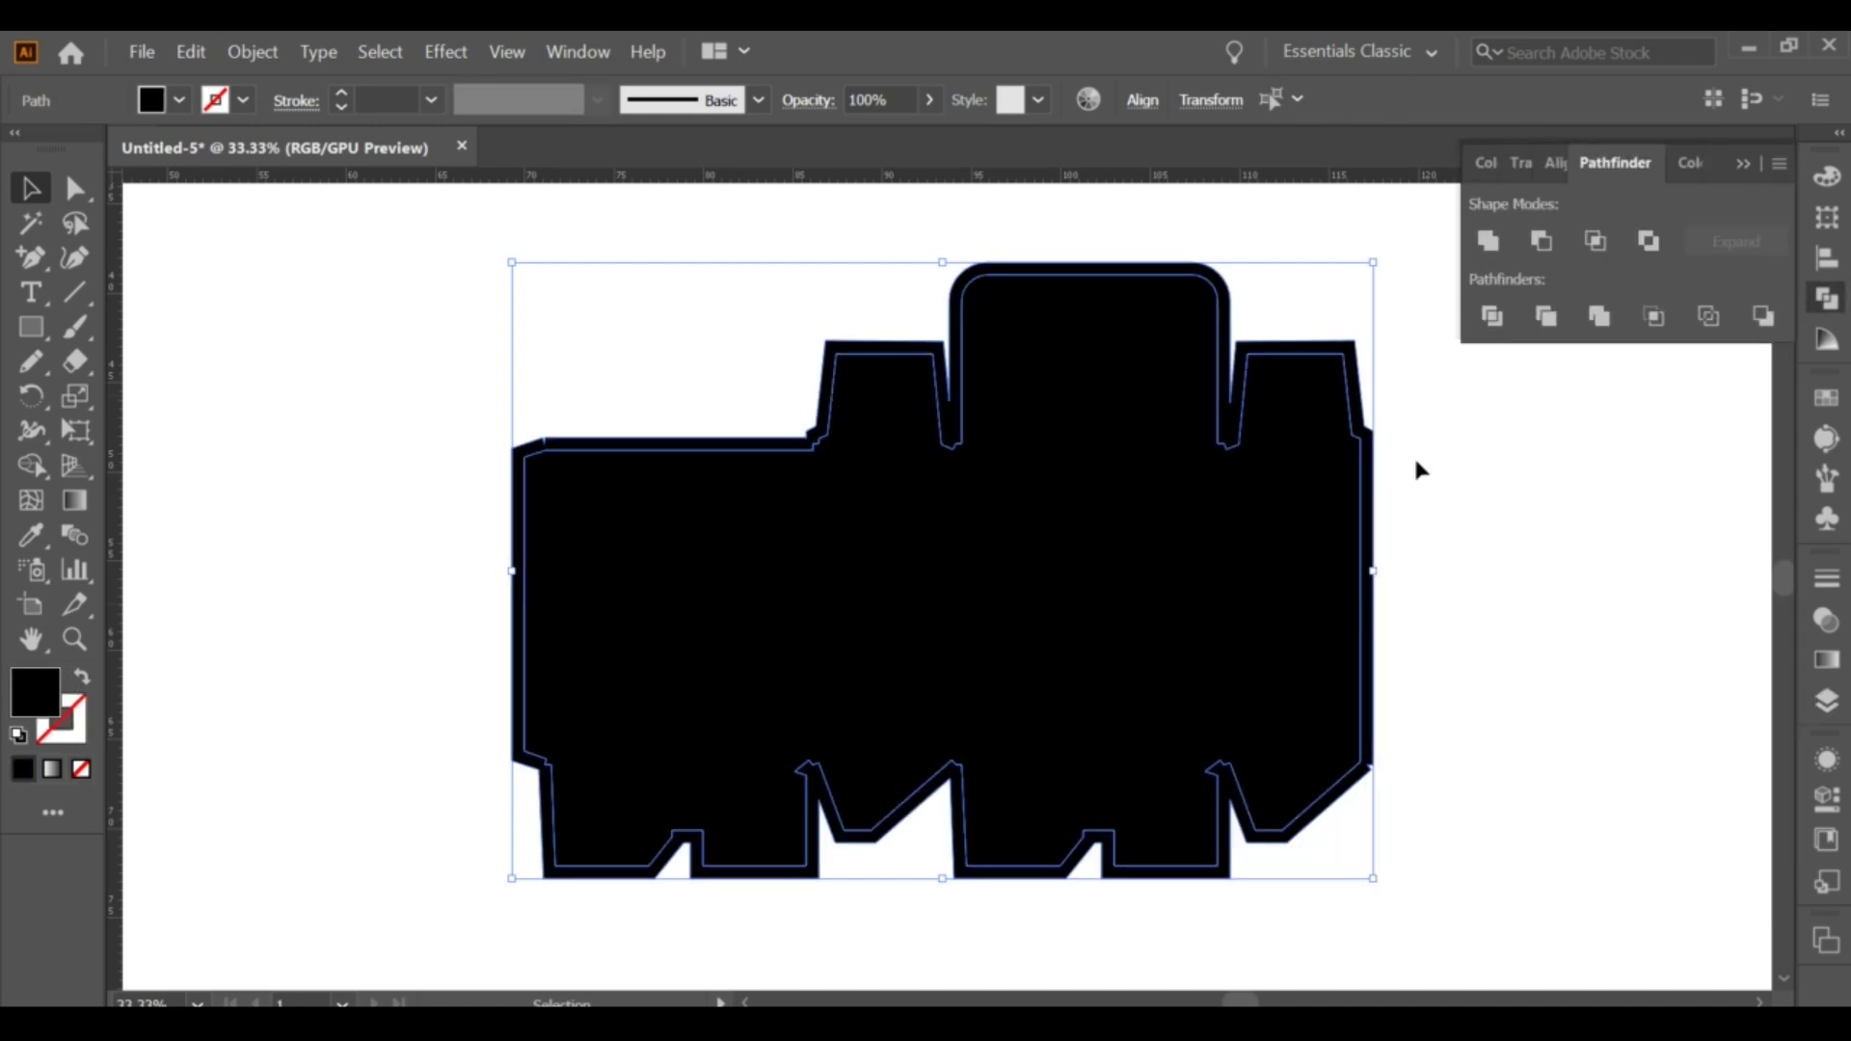
{"action": "left_click", "coordinate": [1489, 240]}
{"action": "left_click", "coordinate": [1827, 397]}
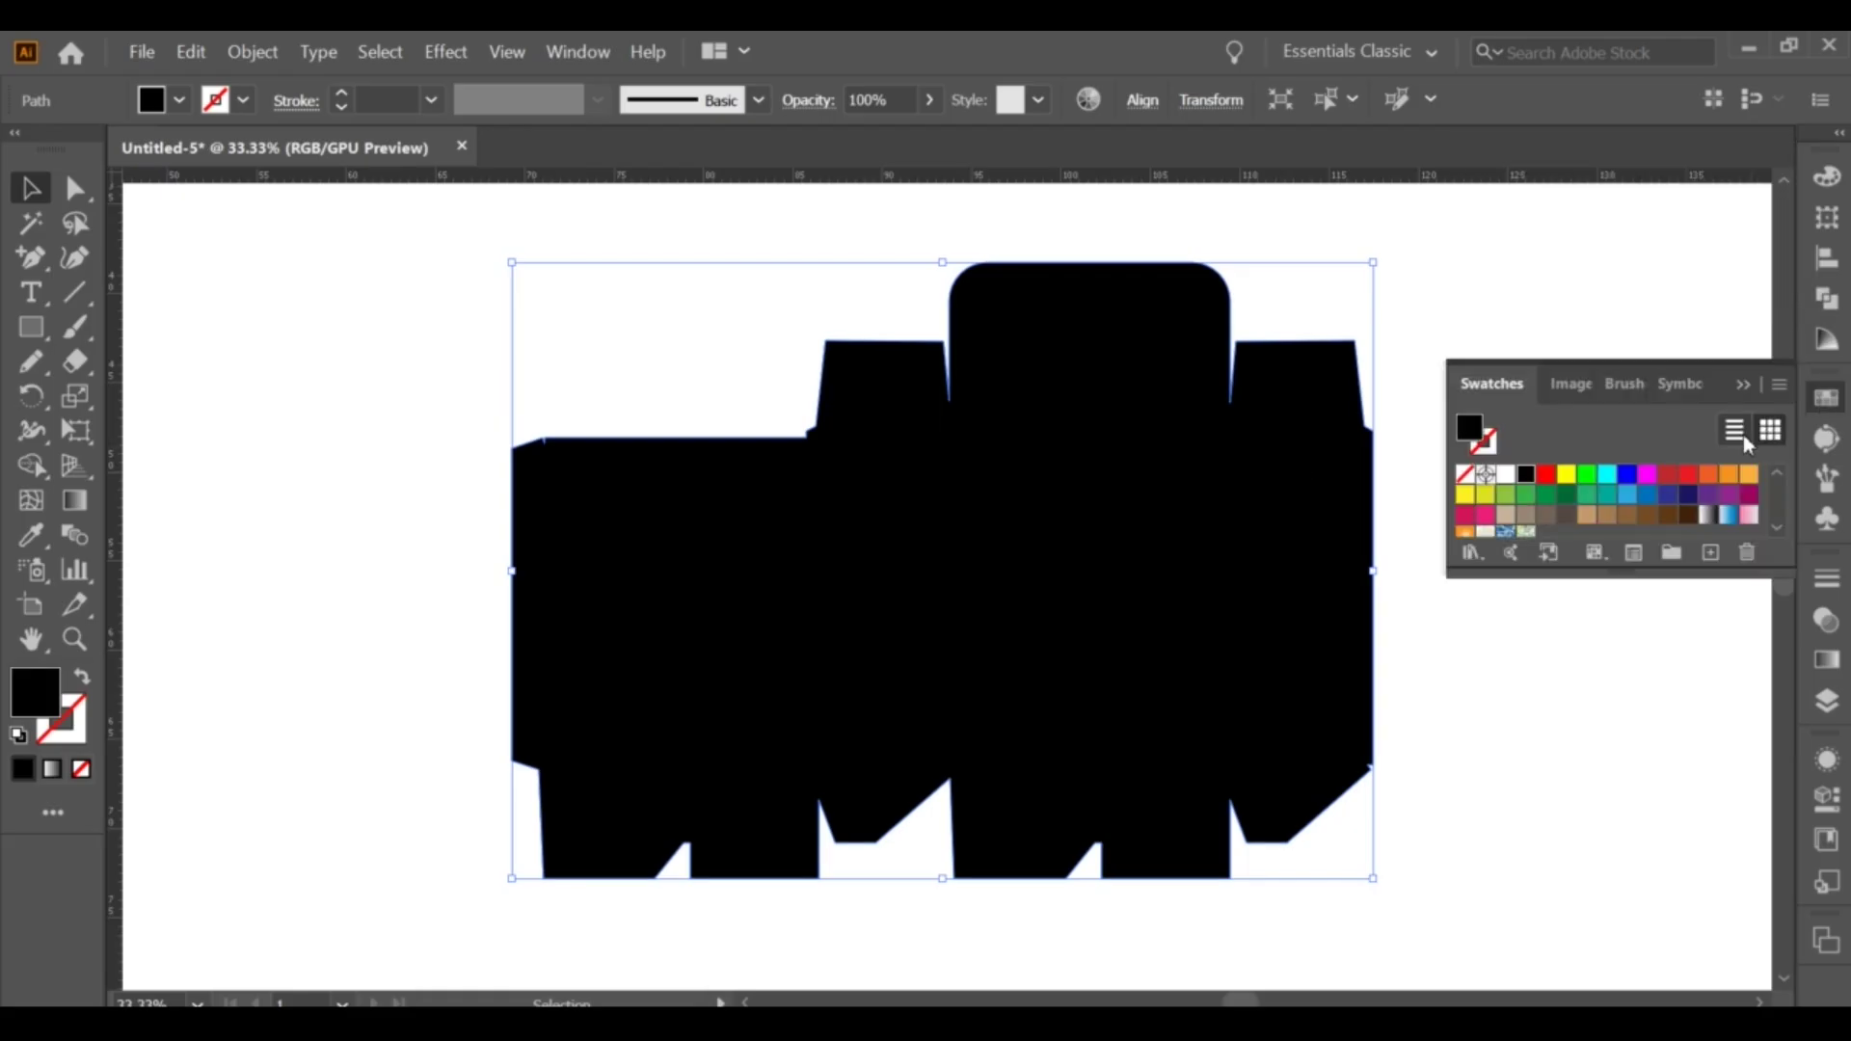
{"action": "left_click", "coordinate": [1554, 500]}
{"action": "left_click", "coordinate": [1505, 495]}
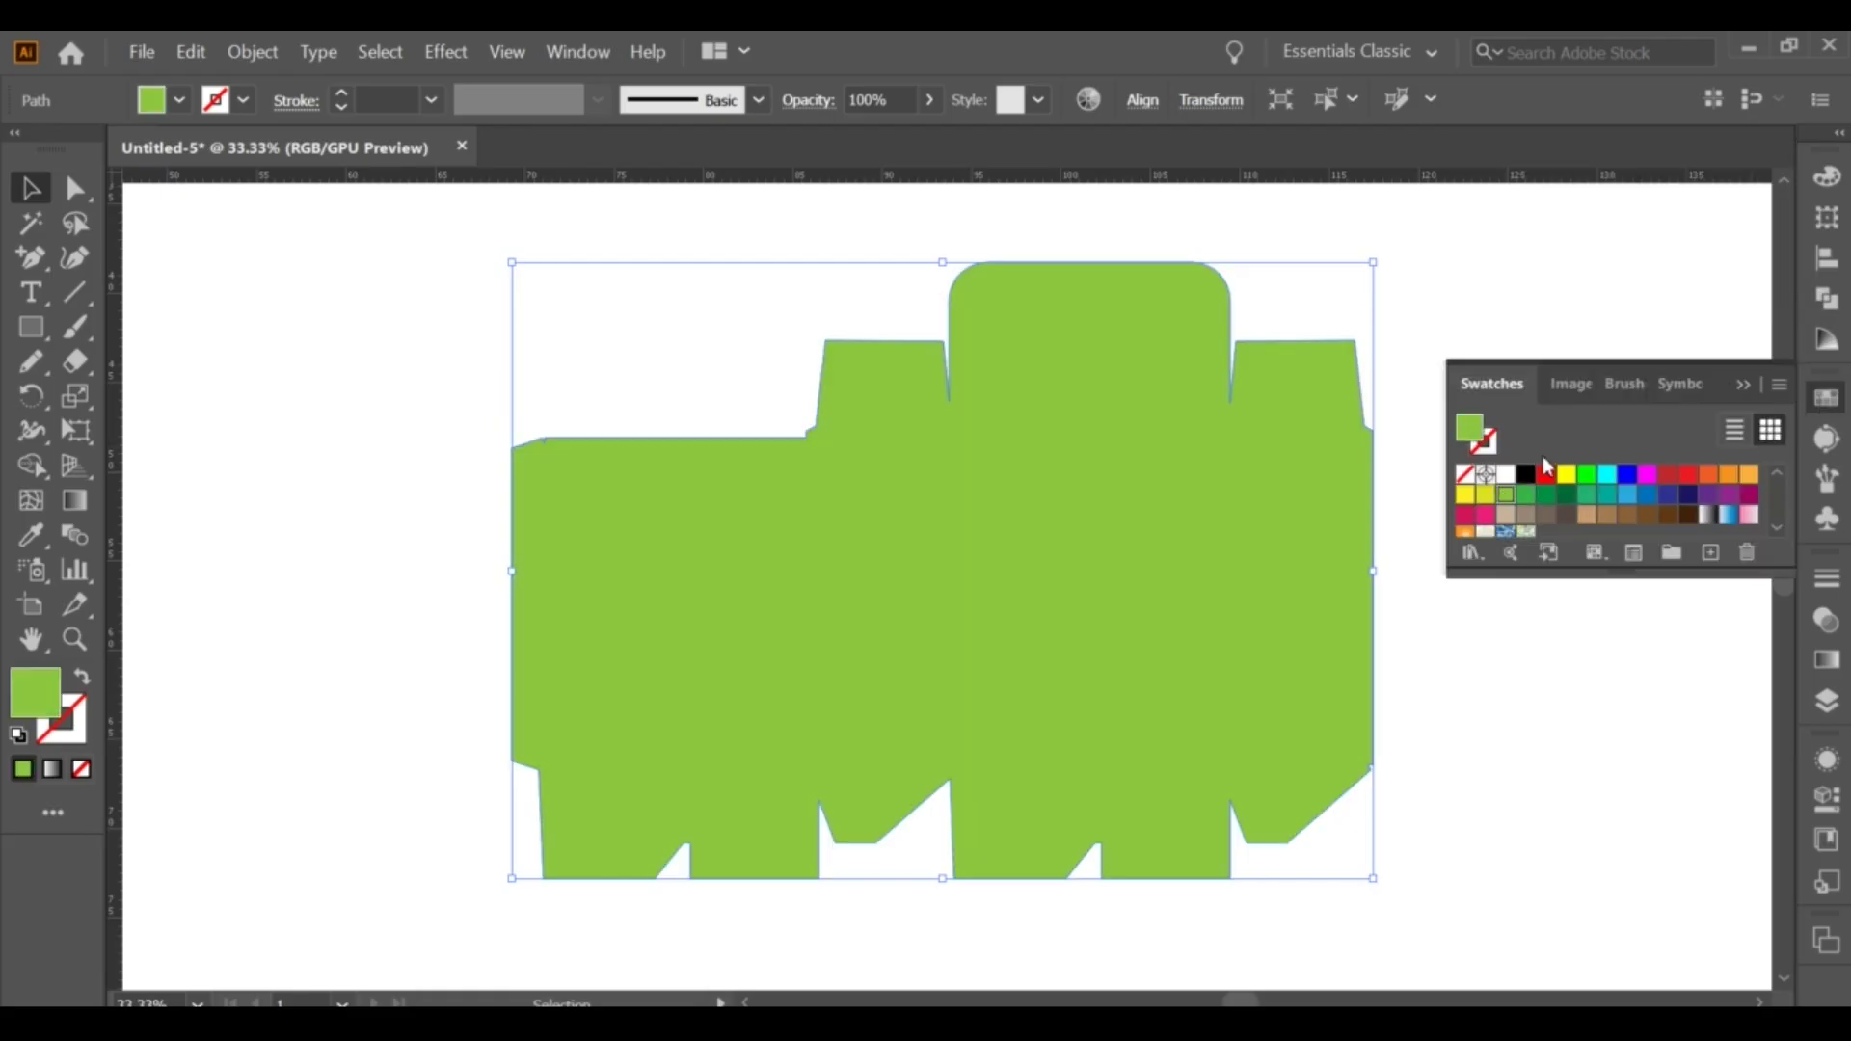
{"action": "left_click", "coordinate": [1646, 369]}
Make the die-cut outline and fold line layers visible again.
{"action": "left_click", "coordinate": [1828, 701]}
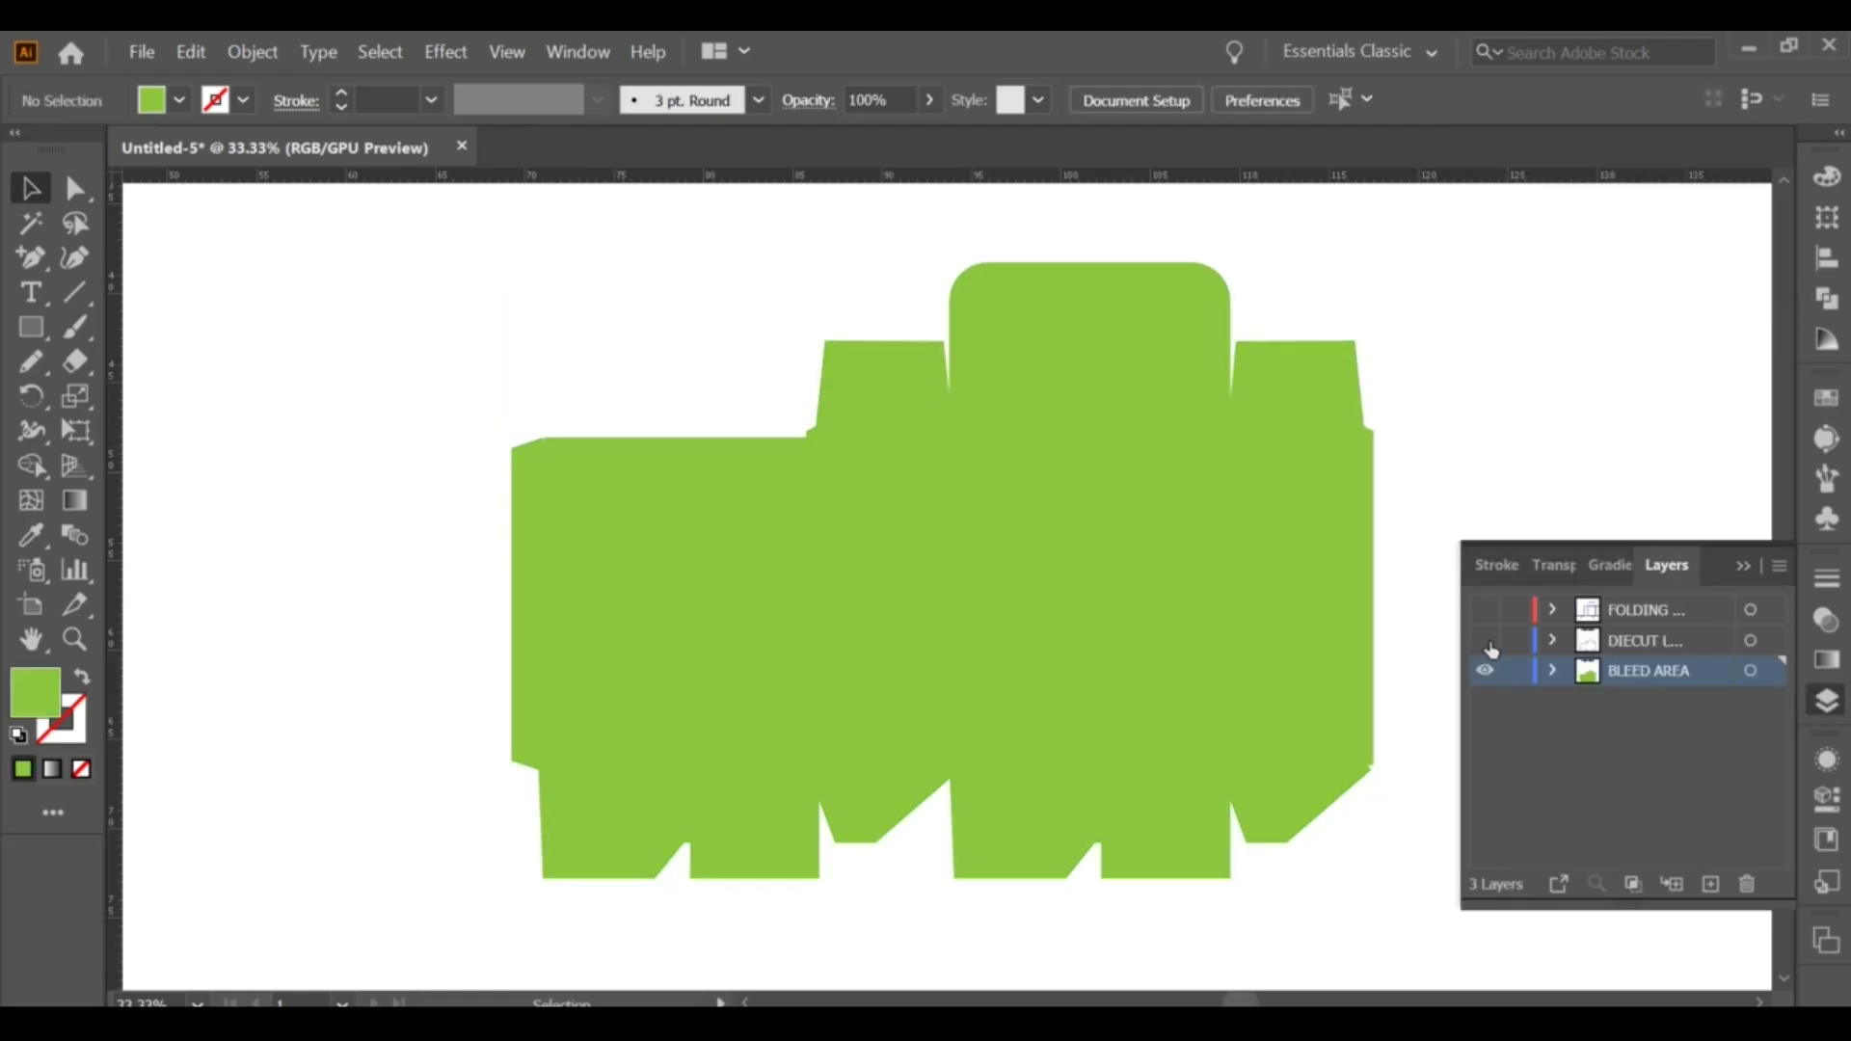
{"action": "left_click", "coordinate": [1485, 639]}
{"action": "left_click", "coordinate": [1485, 610]}
{"action": "scroll", "coordinate": [1437, 431], "scroll_direction": "down", "scroll_amount": 1, "text": "alt"}
Select the green box shape and apply a gradient fill to it.
{"action": "left_click_drag", "start_coordinate": [1412, 488], "coordinate": [1258, 508]}
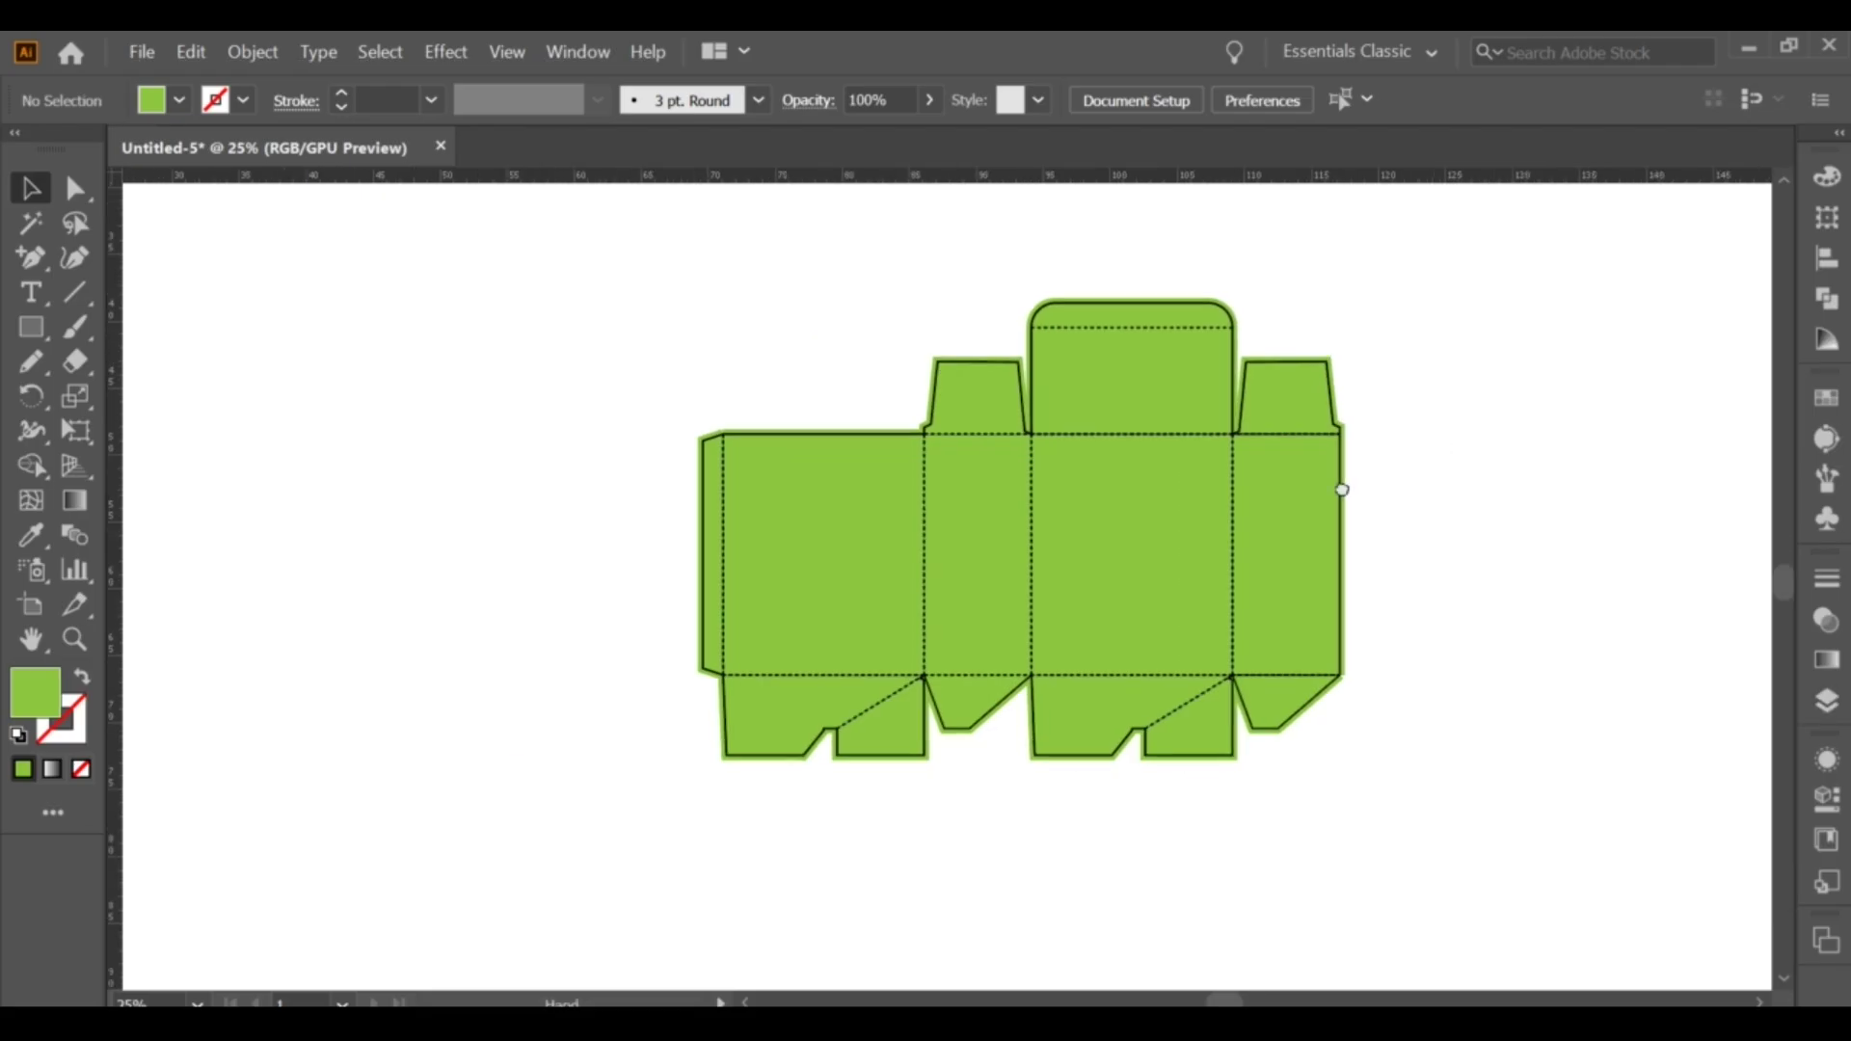
{"action": "left_click", "coordinate": [1070, 541]}
{"action": "scroll", "coordinate": [1064, 386], "scroll_direction": "up", "scroll_amount": 1, "text": "alt"}
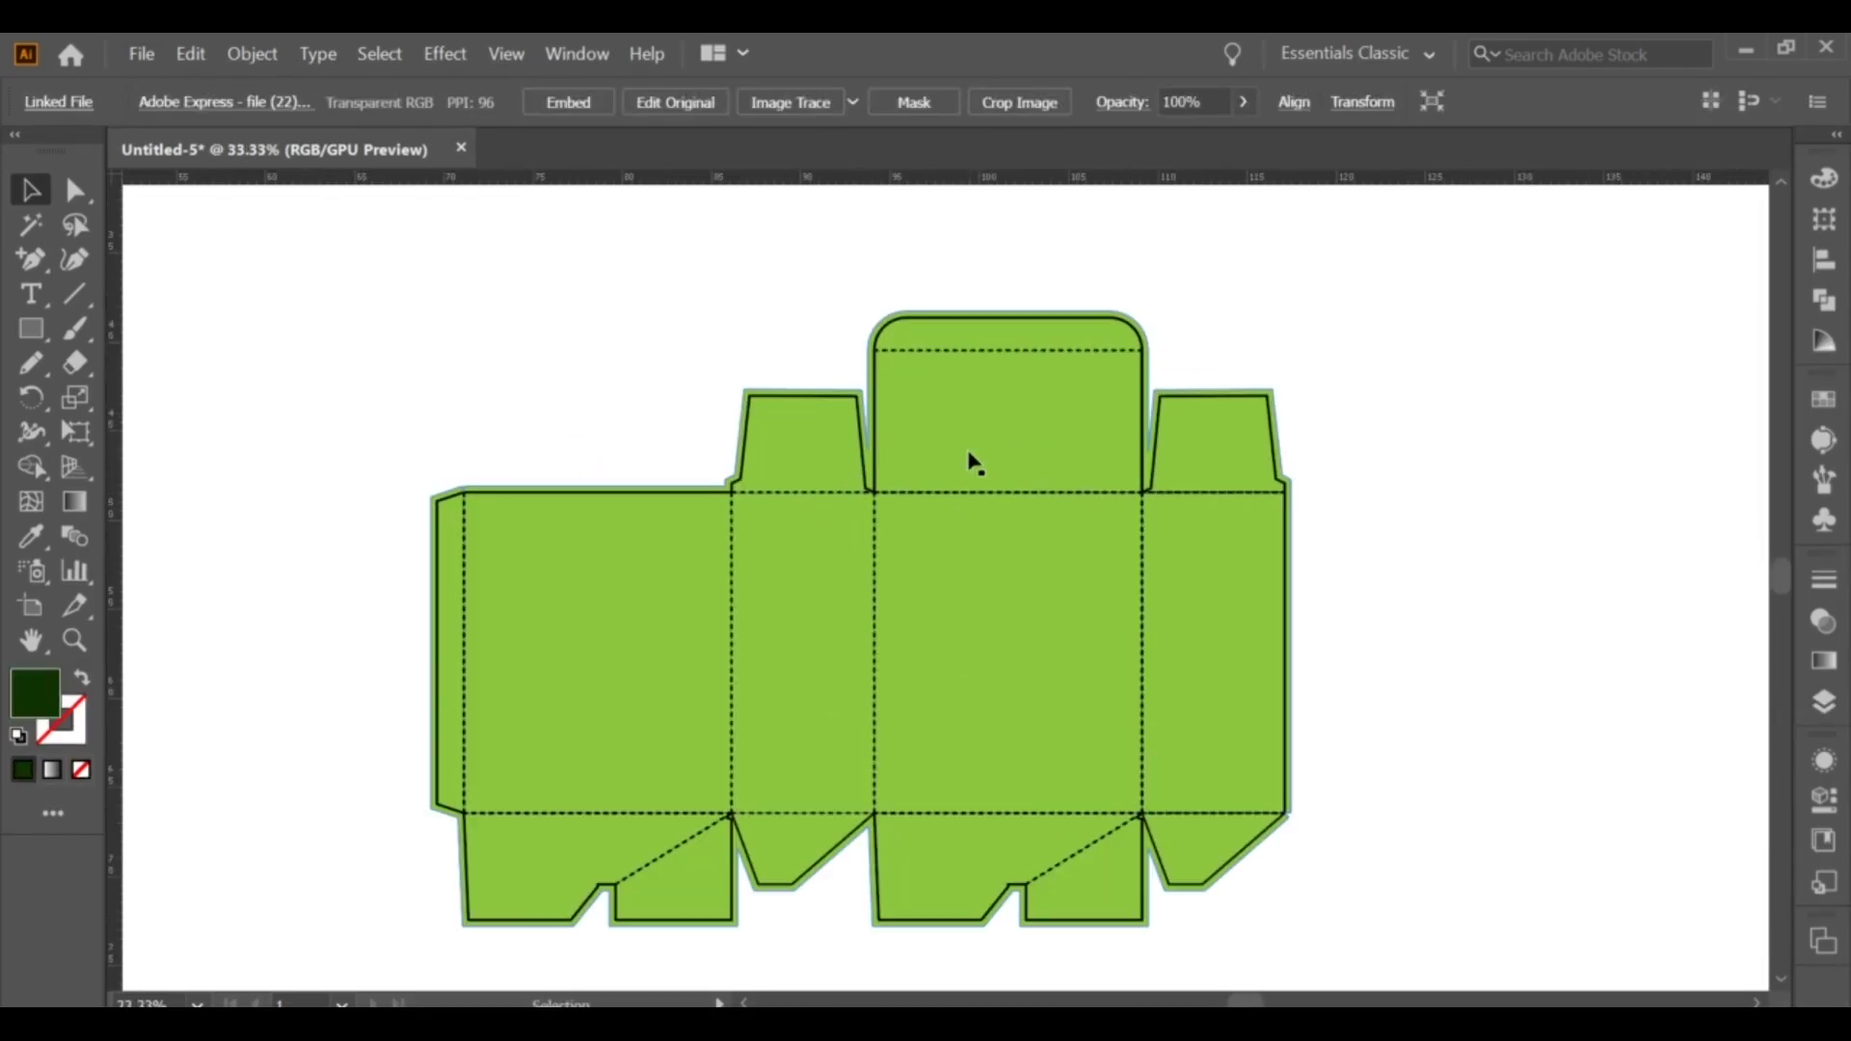
{"action": "left_click", "coordinate": [1082, 573]}
{"action": "left_click", "coordinate": [1823, 661]}
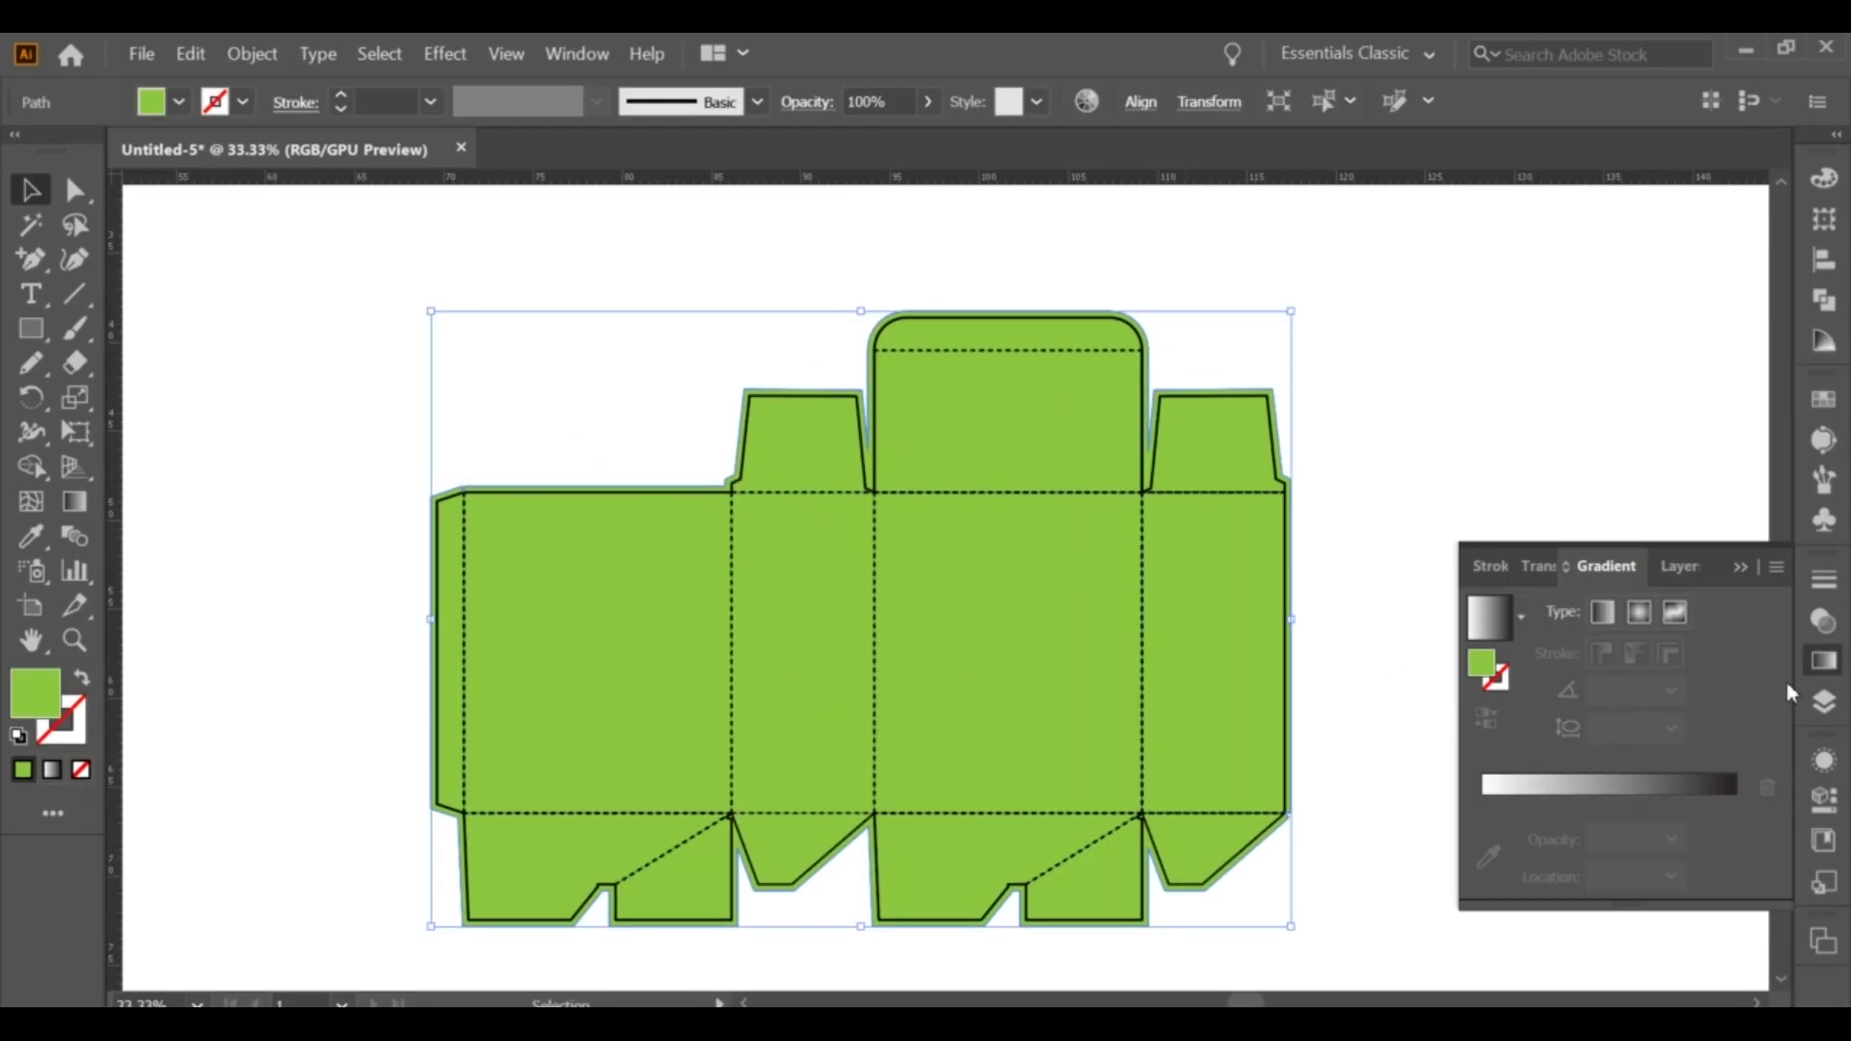
{"action": "left_click", "coordinate": [1476, 822]}
Set both gradient stops to the same dark green so the box fill looks solid.
{"action": "double_click", "coordinate": [1482, 836]}
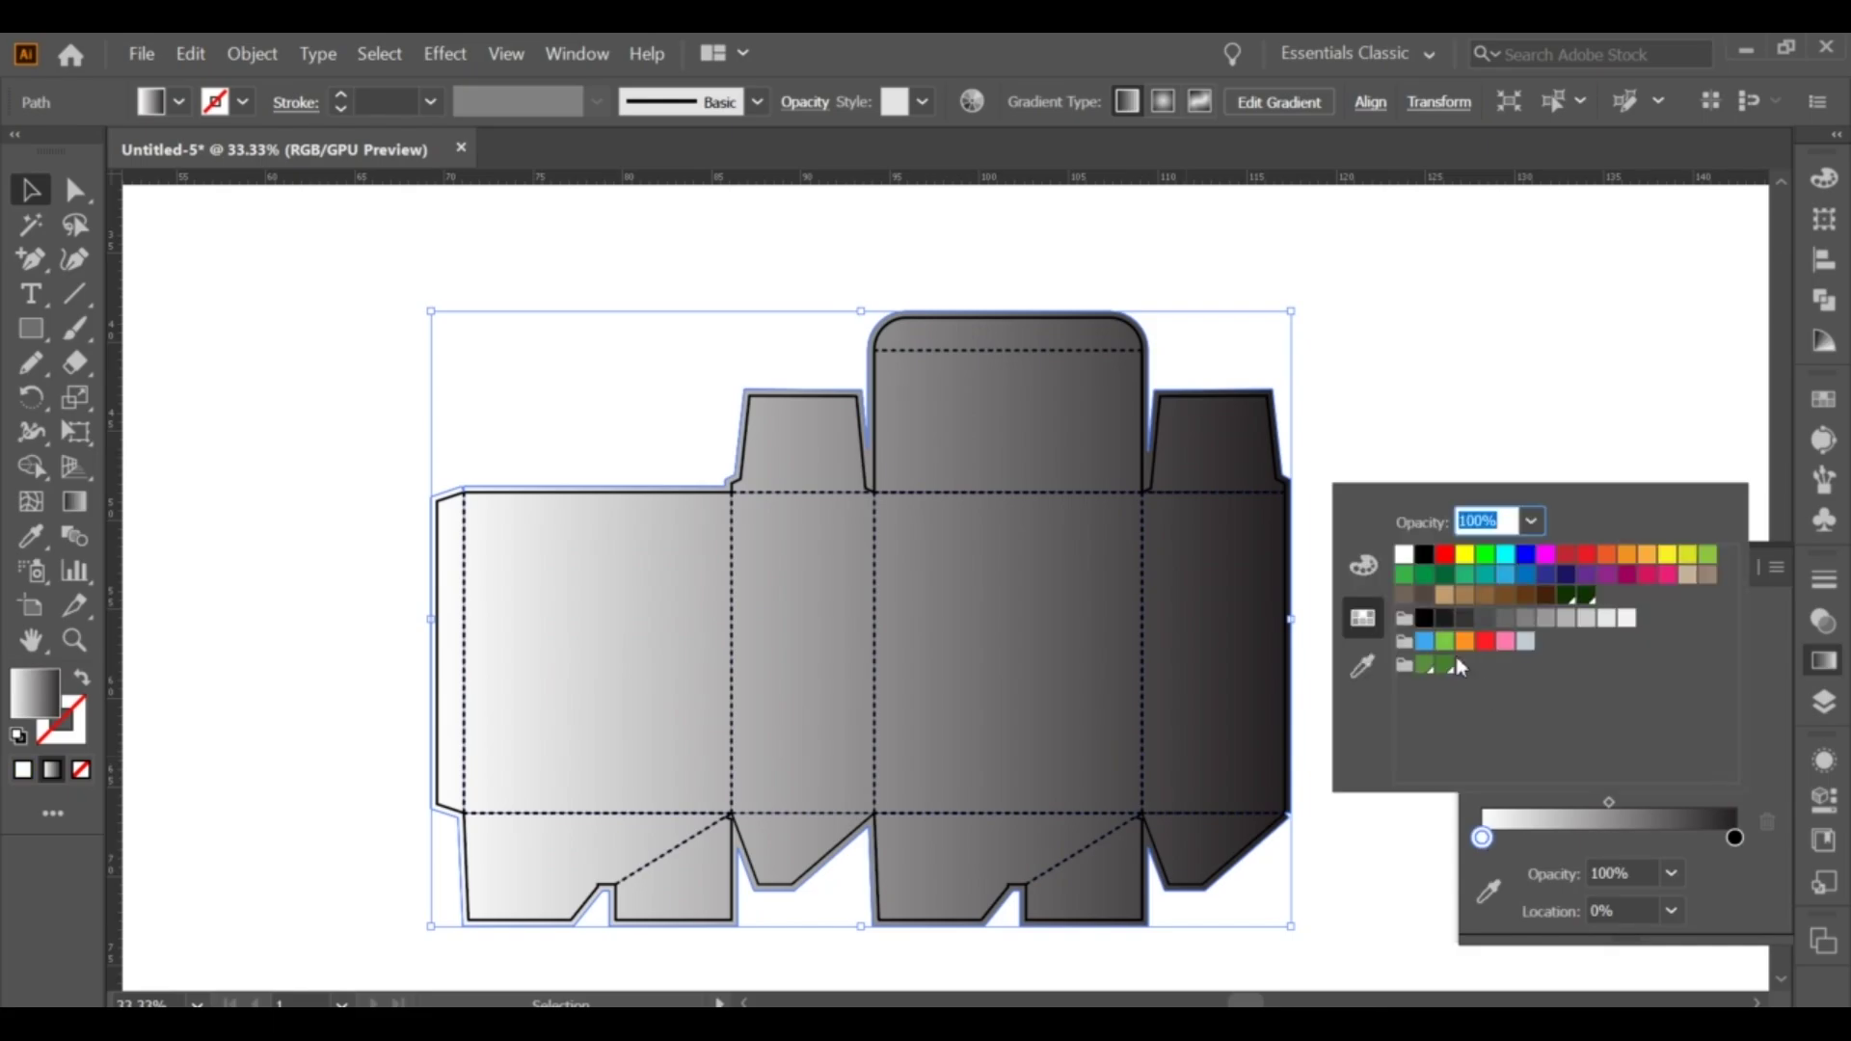
{"action": "left_click", "coordinate": [1426, 666]}
{"action": "left_click", "coordinate": [1735, 837]}
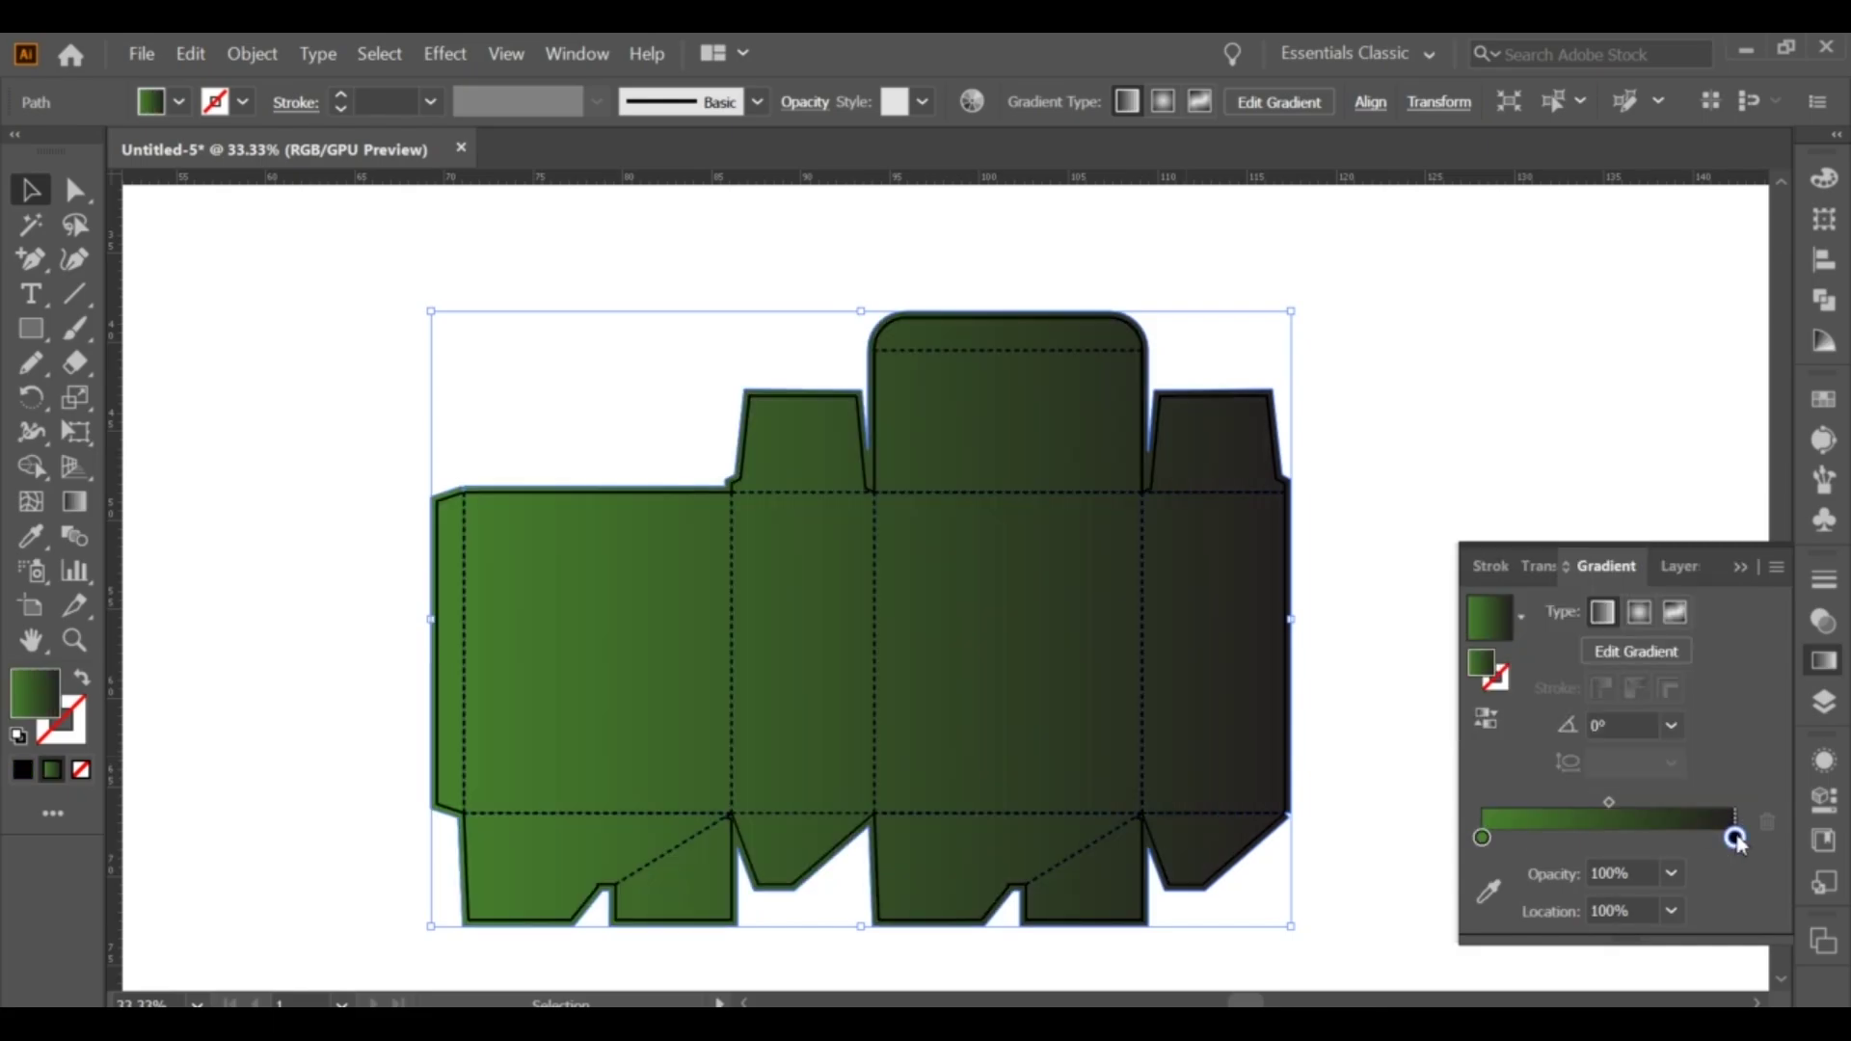
{"action": "double_click", "coordinate": [1734, 838]}
{"action": "left_click", "coordinate": [1449, 668]}
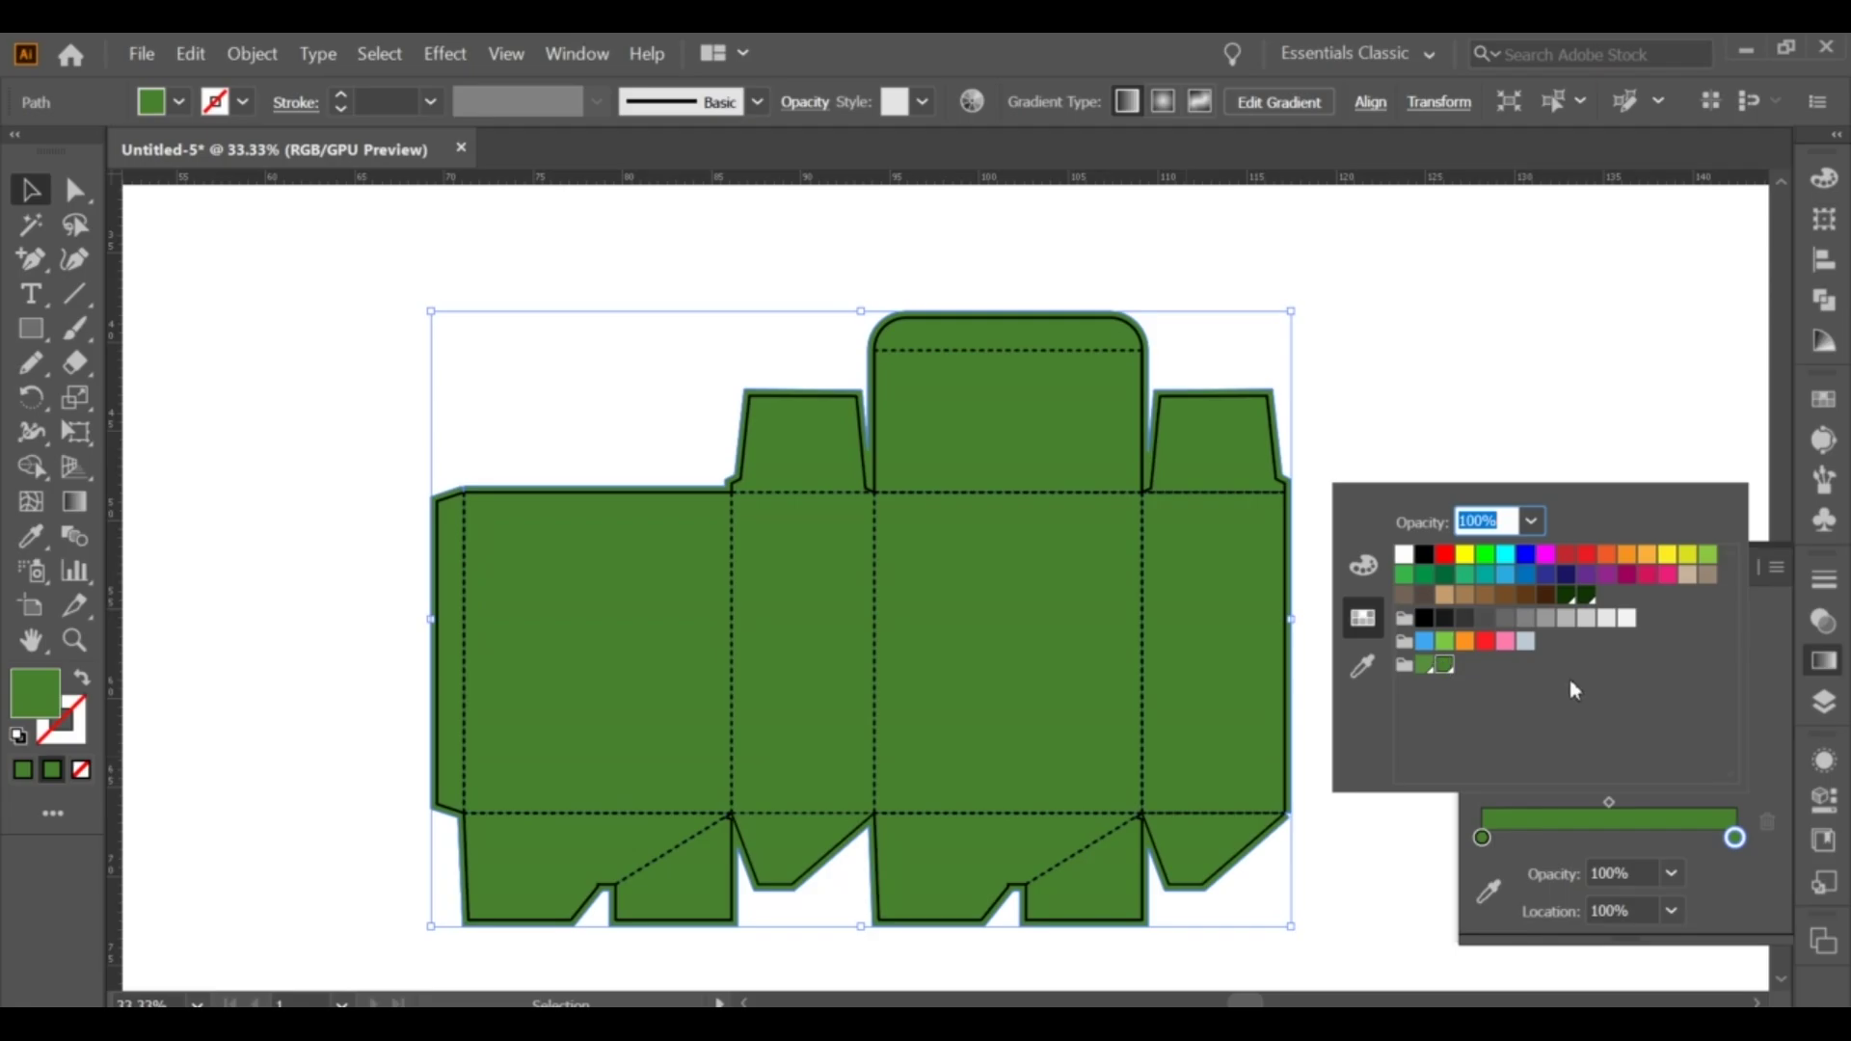
{"action": "left_click", "coordinate": [1609, 458]}
{"action": "left_click", "coordinate": [1392, 479]}
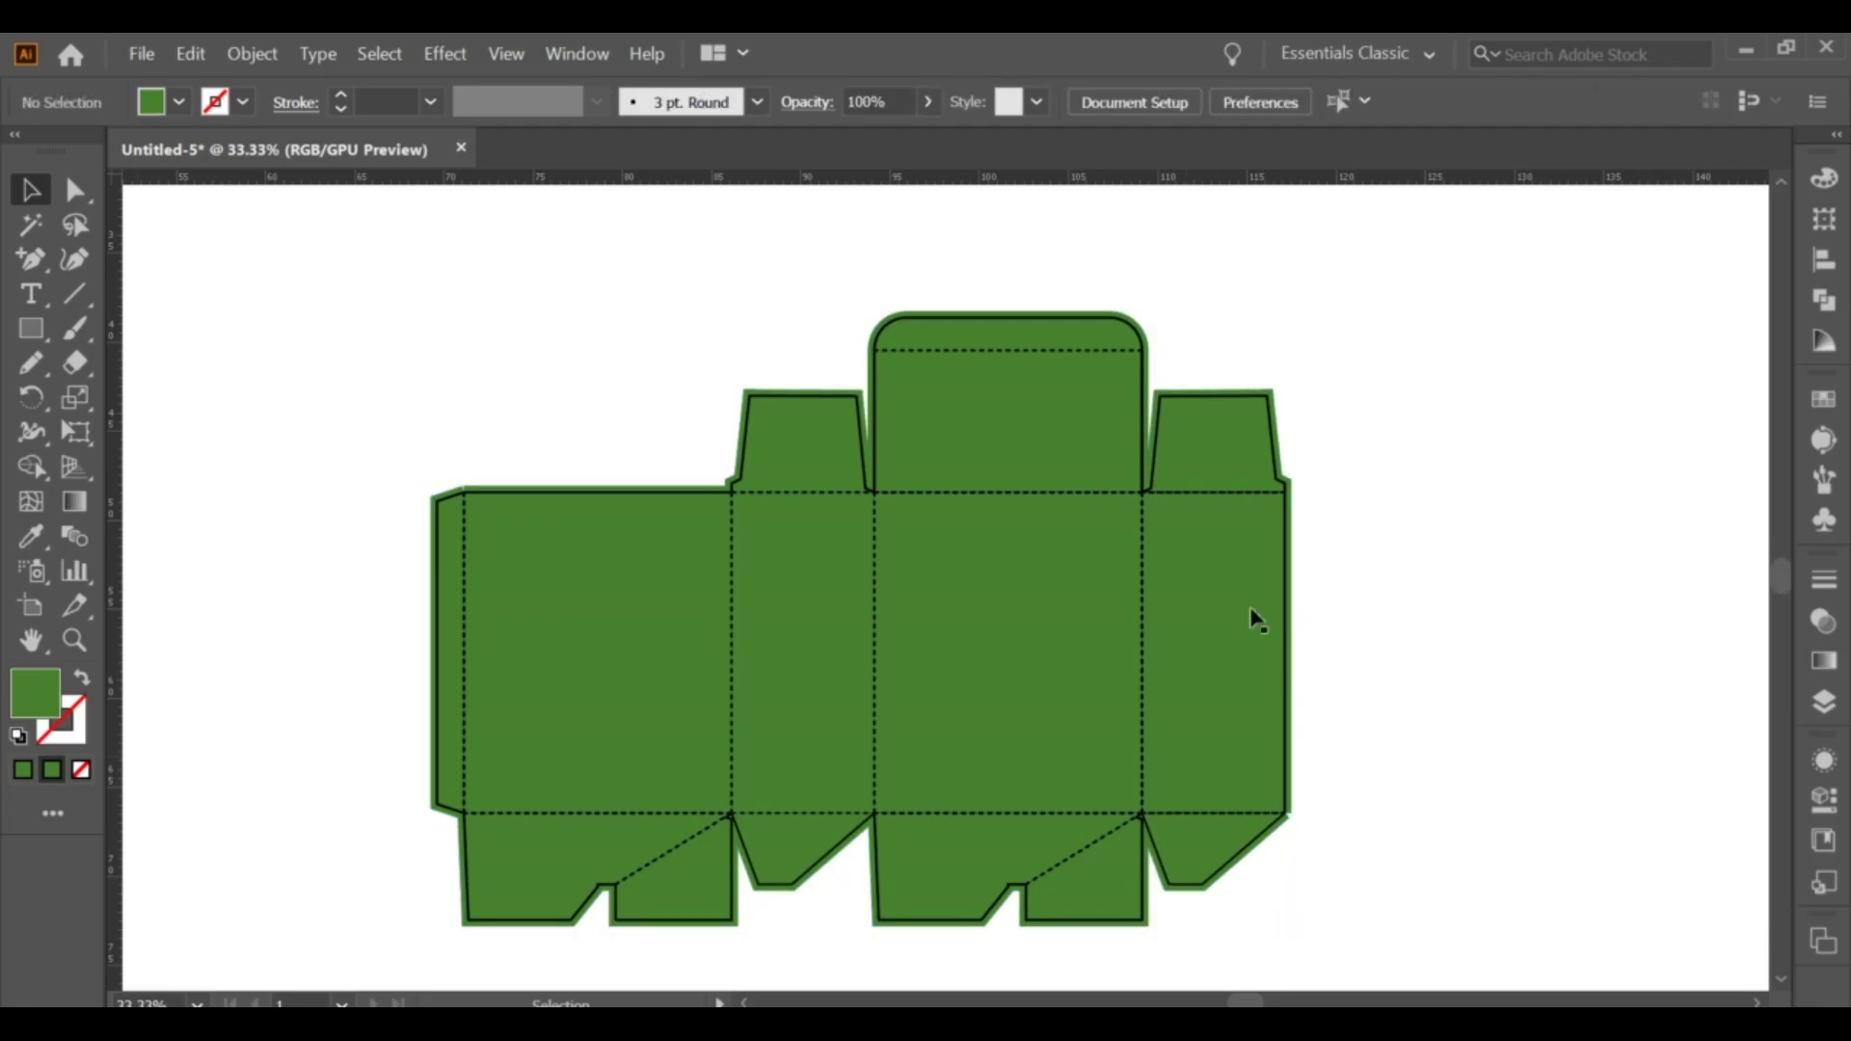
{"action": "left_click", "coordinate": [1051, 617]}
{"action": "left_click", "coordinate": [1485, 598]}
Select all six dashed fold paths: top, middle, bottom flap, and the three side panels.
{"action": "scroll", "coordinate": [1187, 633], "scroll_direction": "left", "scroll_amount": 2}
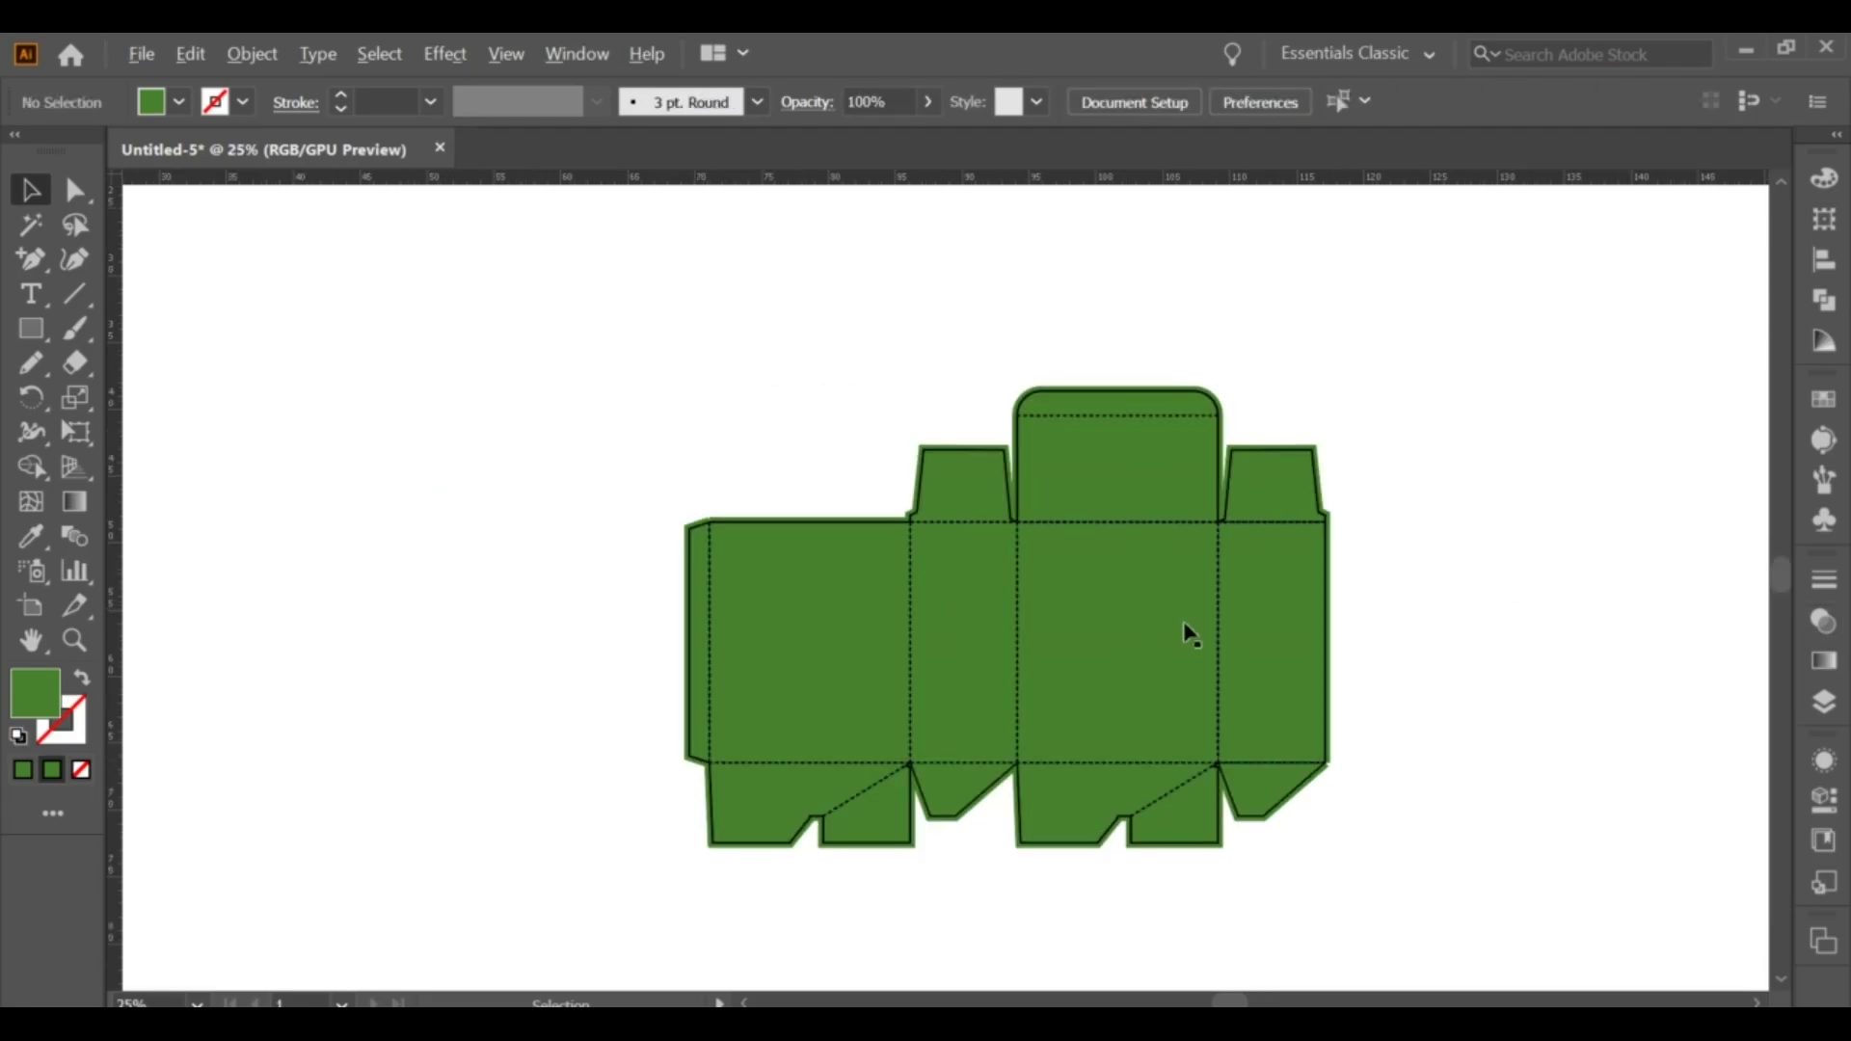
{"action": "left_click", "coordinate": [1110, 353]}
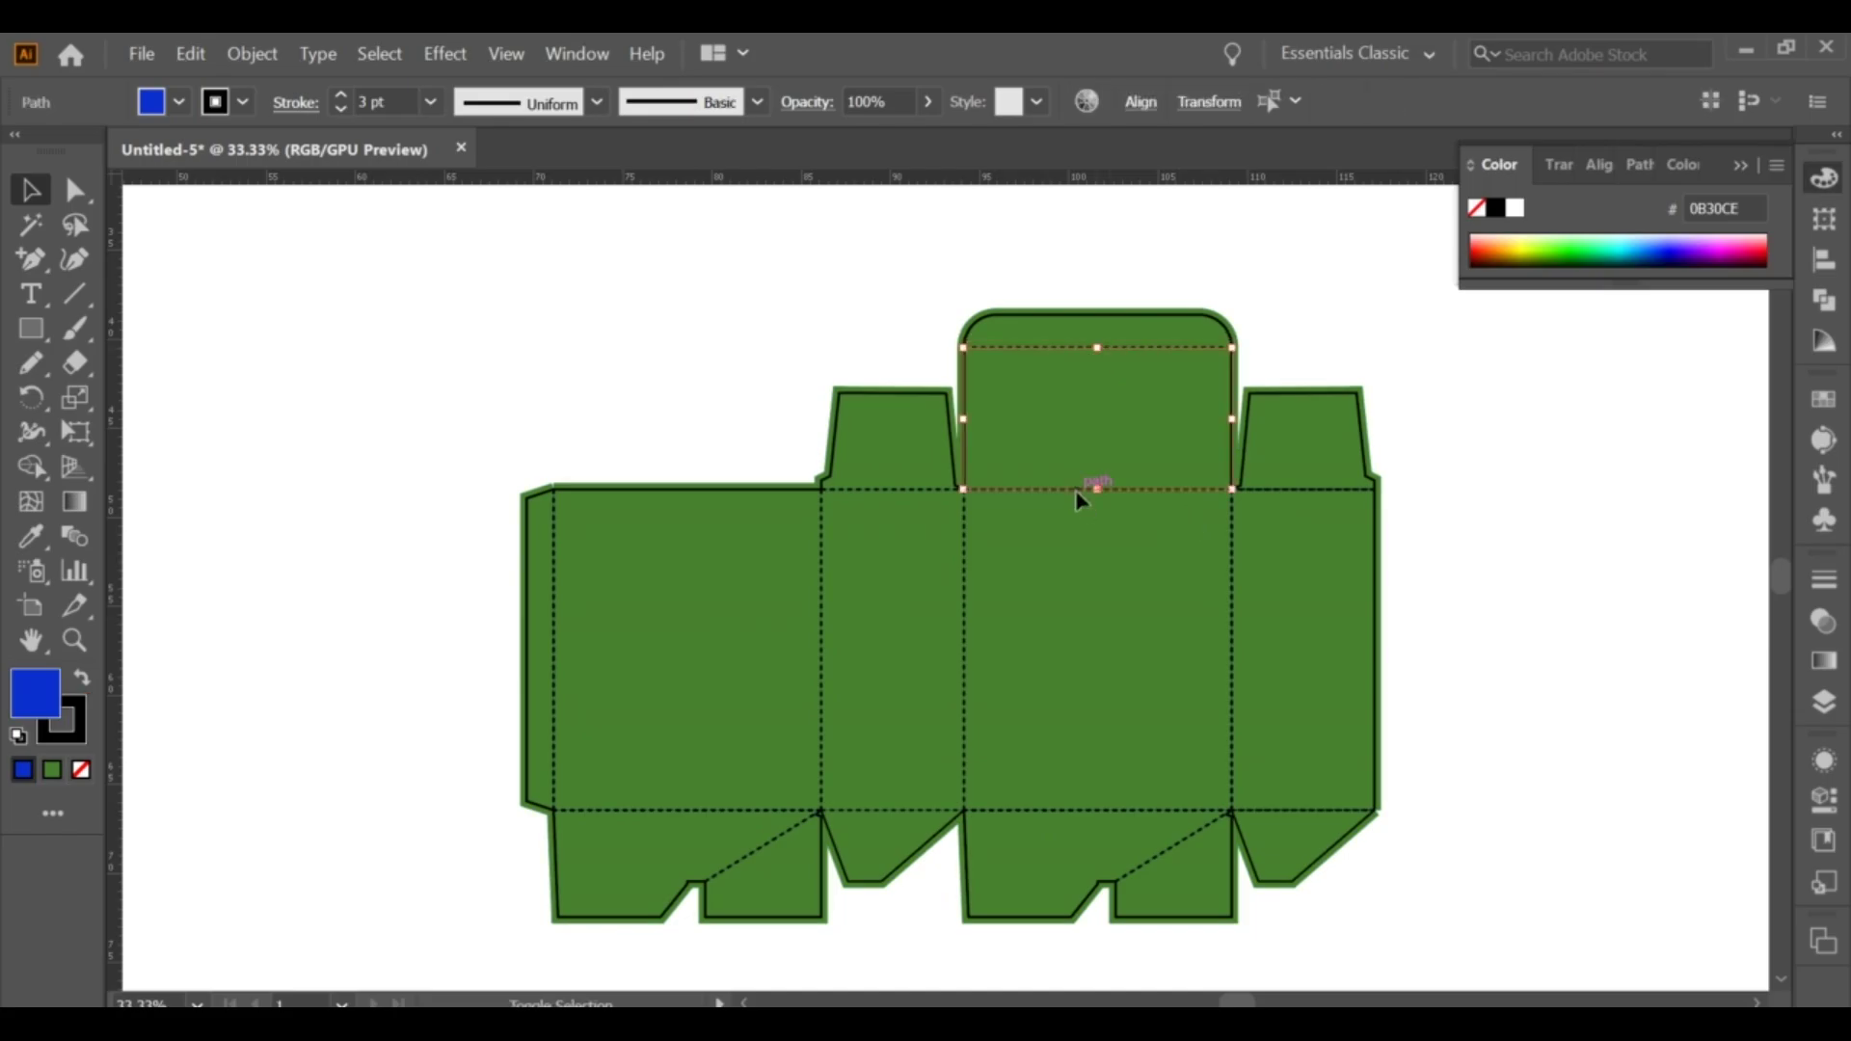
{"action": "left_click", "coordinate": [1095, 816], "text": "shift"}
{"action": "left_click", "coordinate": [1182, 858], "text": "shift"}
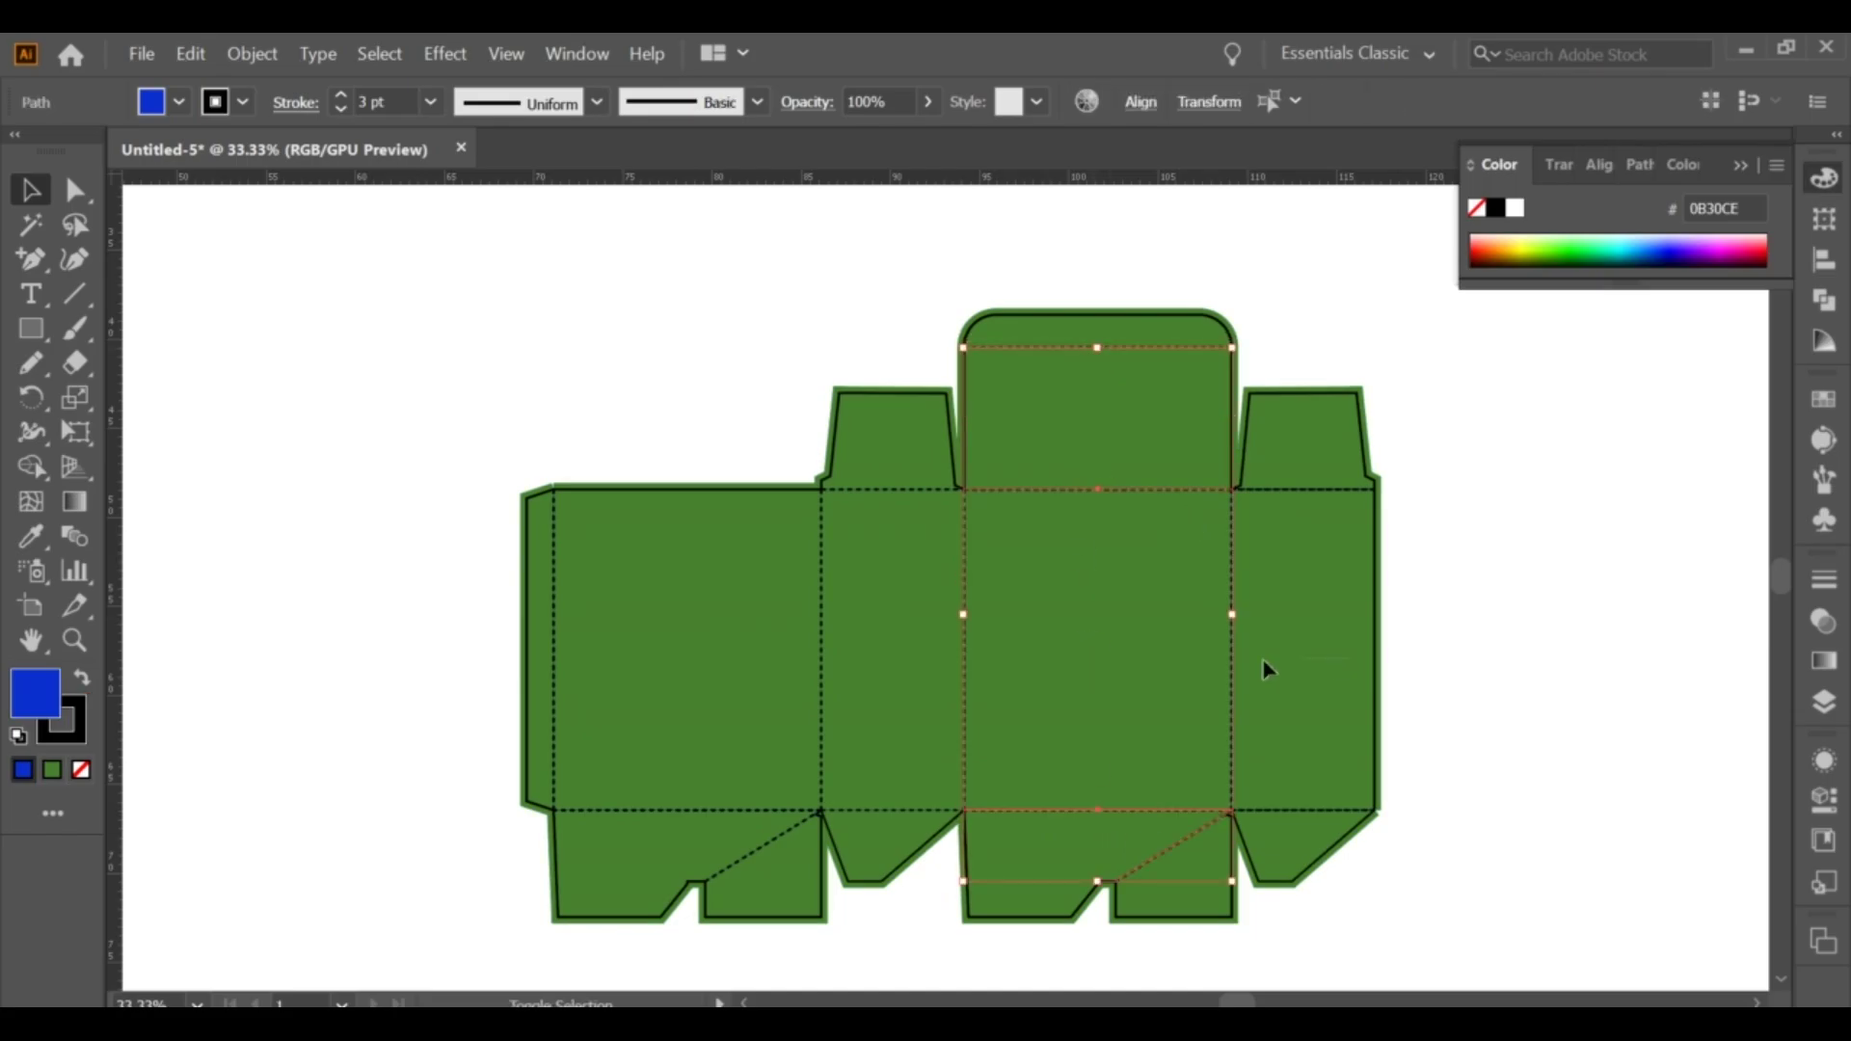
{"action": "left_click", "coordinate": [553, 687], "text": "shift"}
{"action": "left_click", "coordinate": [853, 812], "text": "shift"}
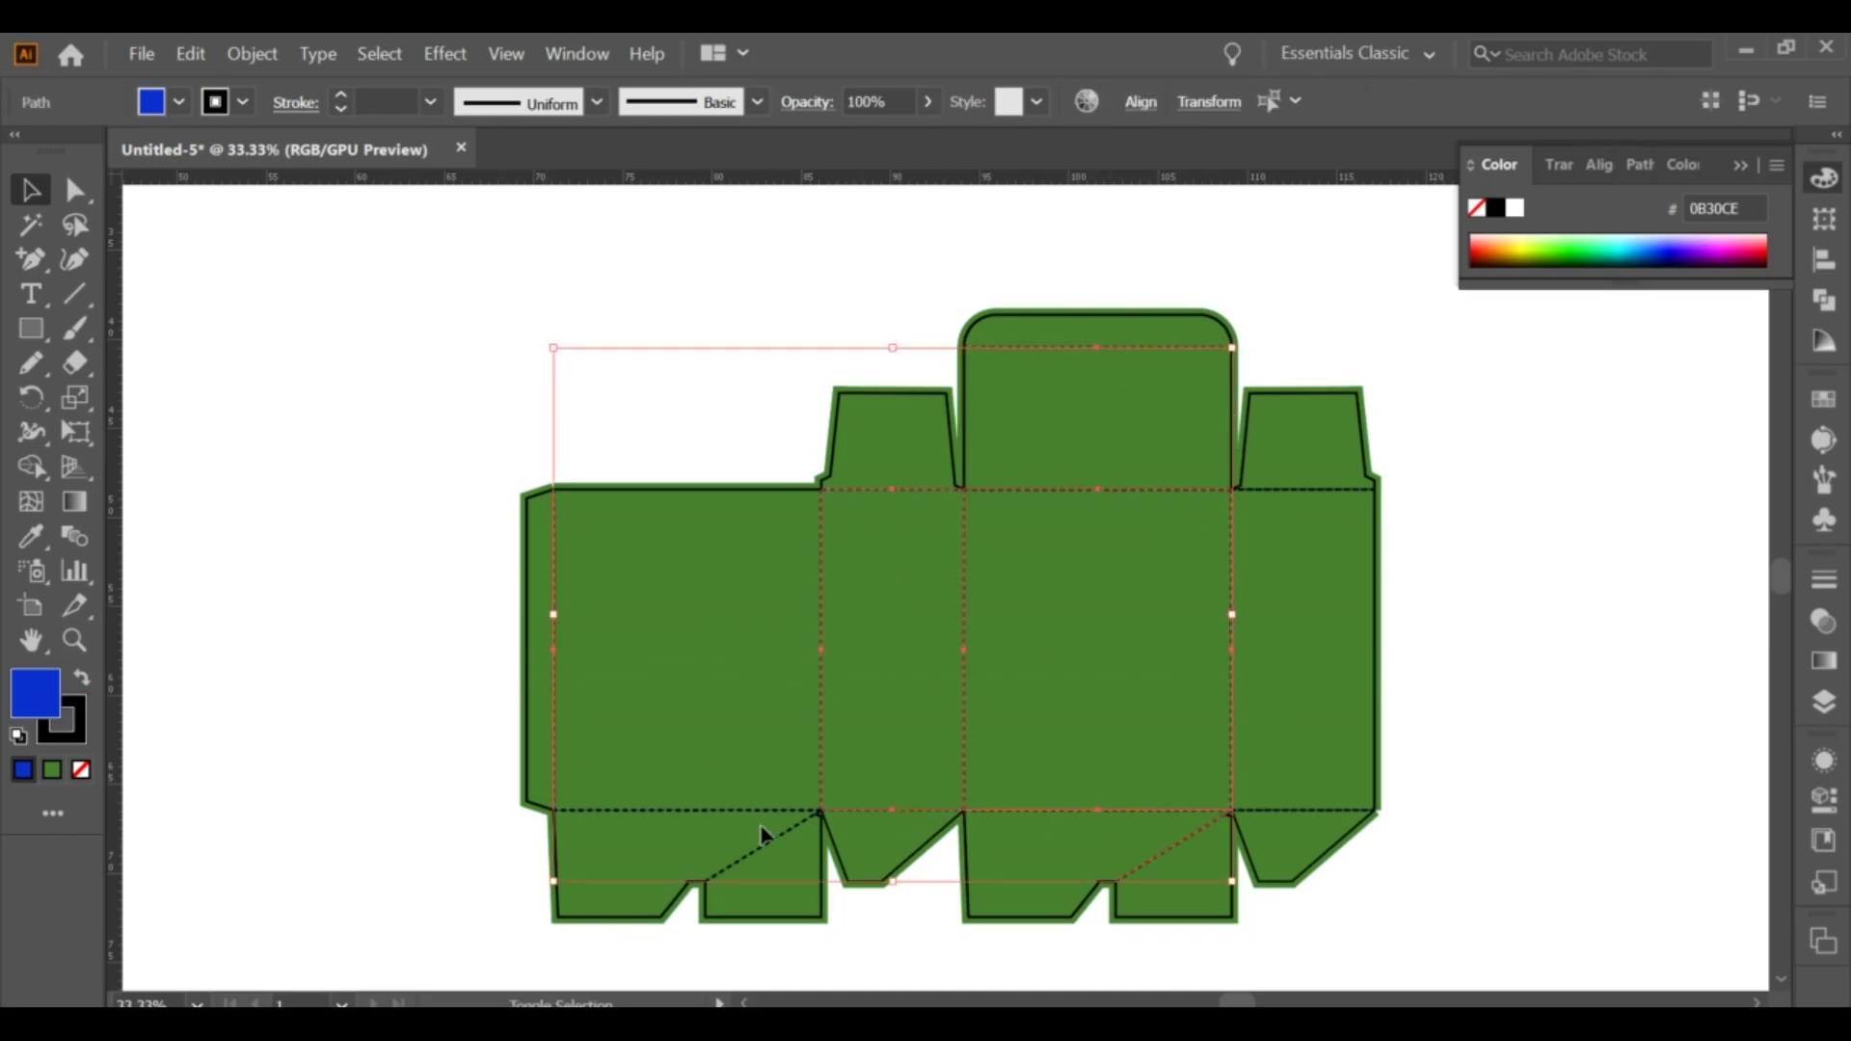
{"action": "left_click", "coordinate": [1266, 831], "text": "shift"}
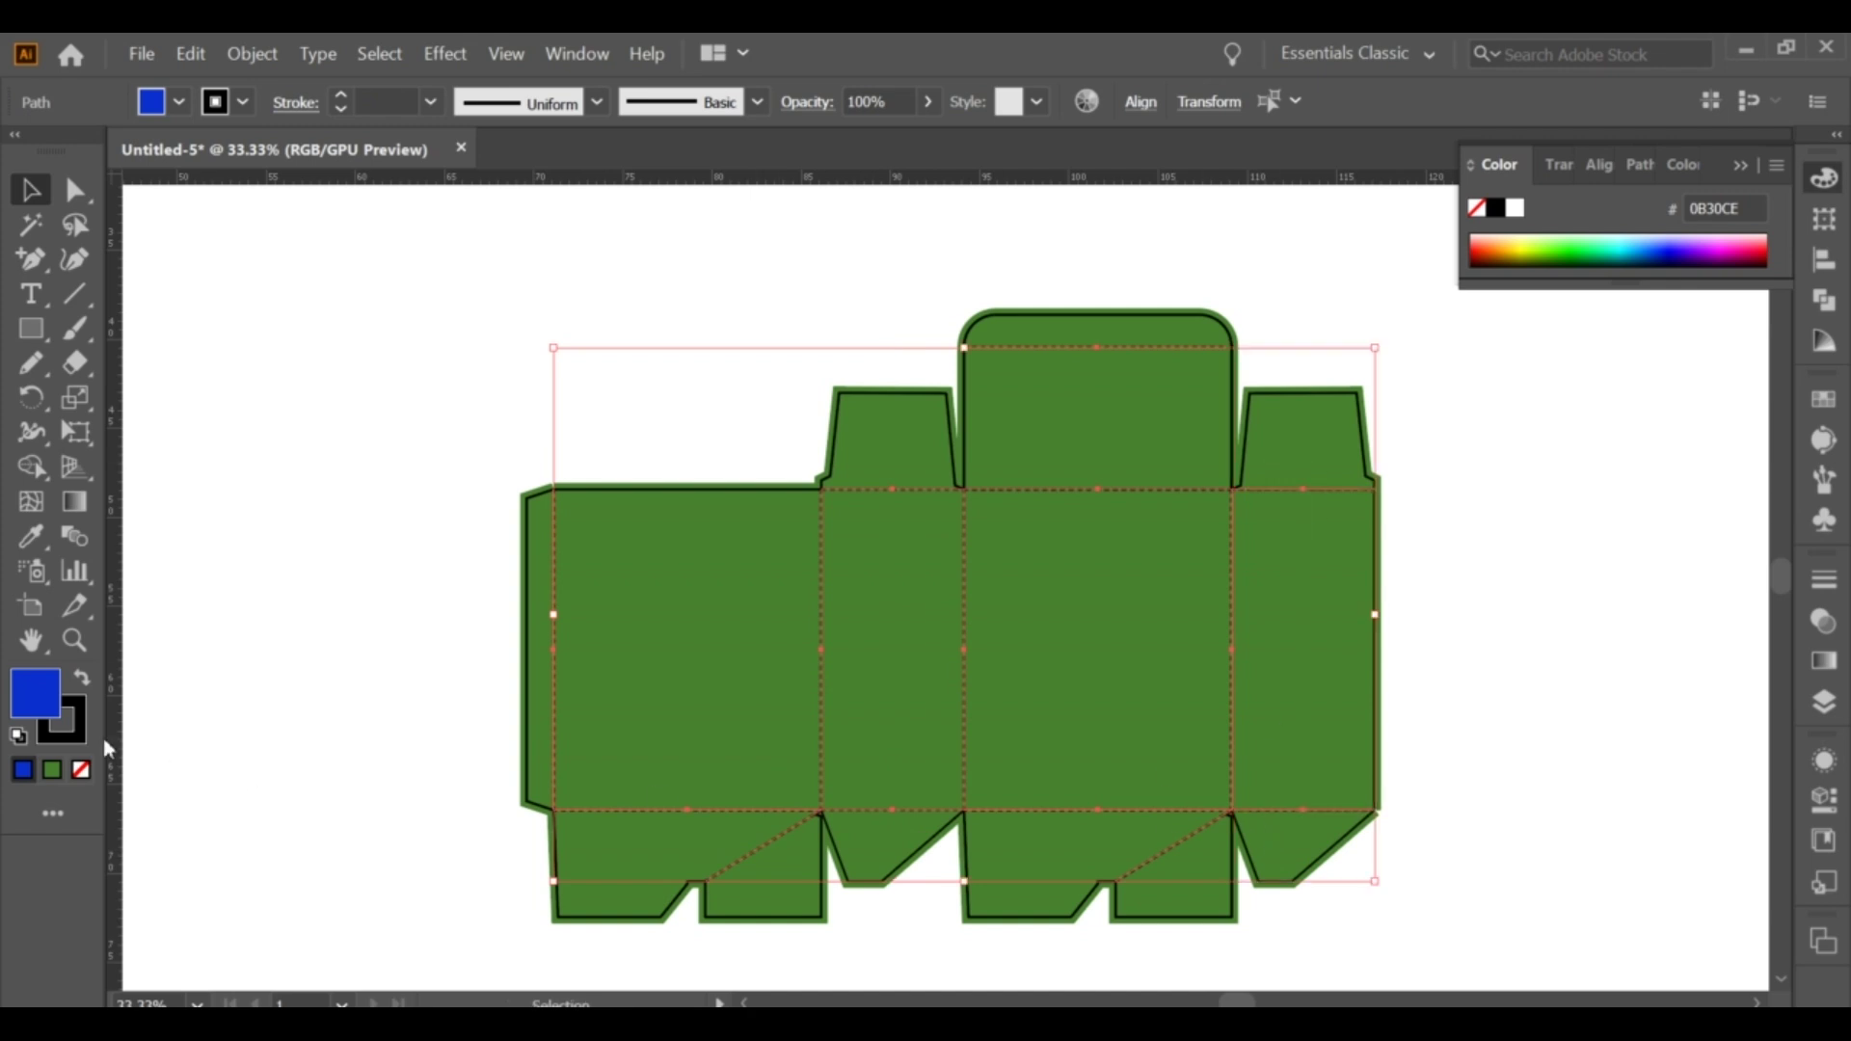
Give the selected fold lines no fill and a red FF0013 stroke.
{"action": "left_click", "coordinate": [81, 768]}
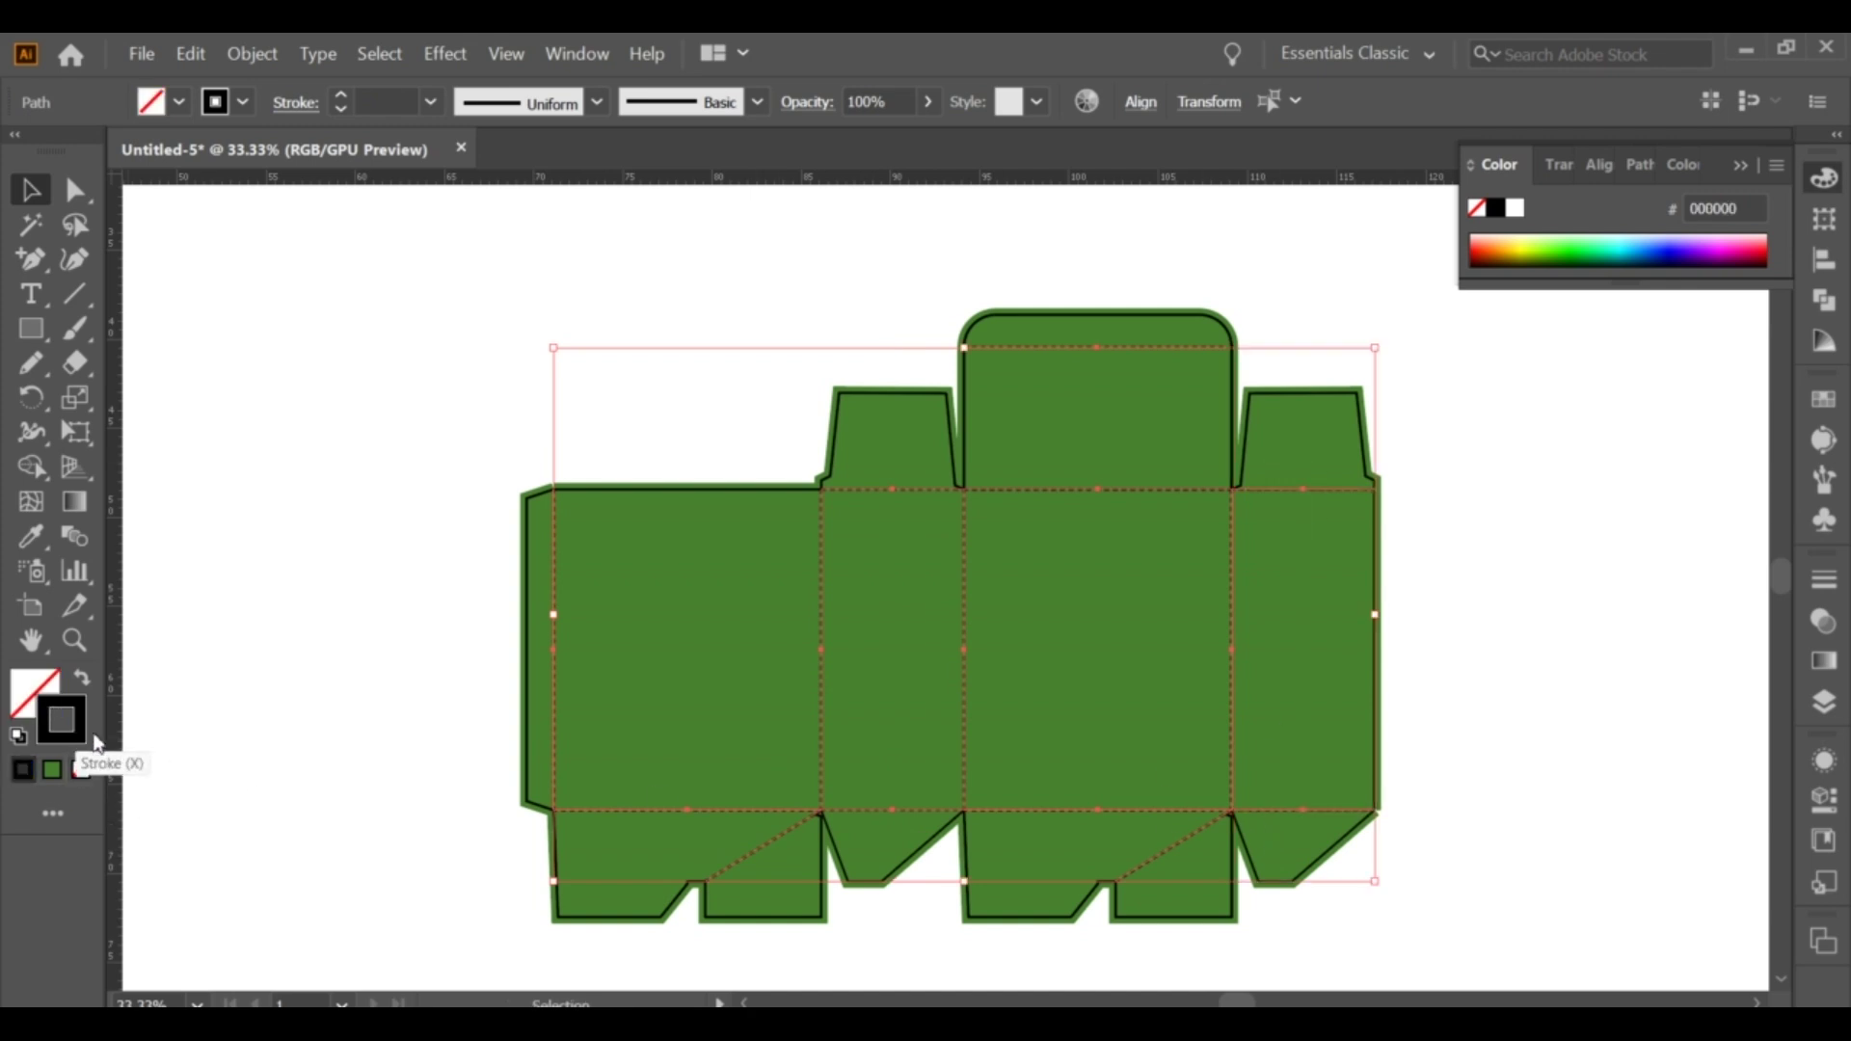
{"action": "double_click", "coordinate": [61, 725]}
{"action": "type", "text": "FF0013"}
{"action": "left_click", "coordinate": [1451, 459]}
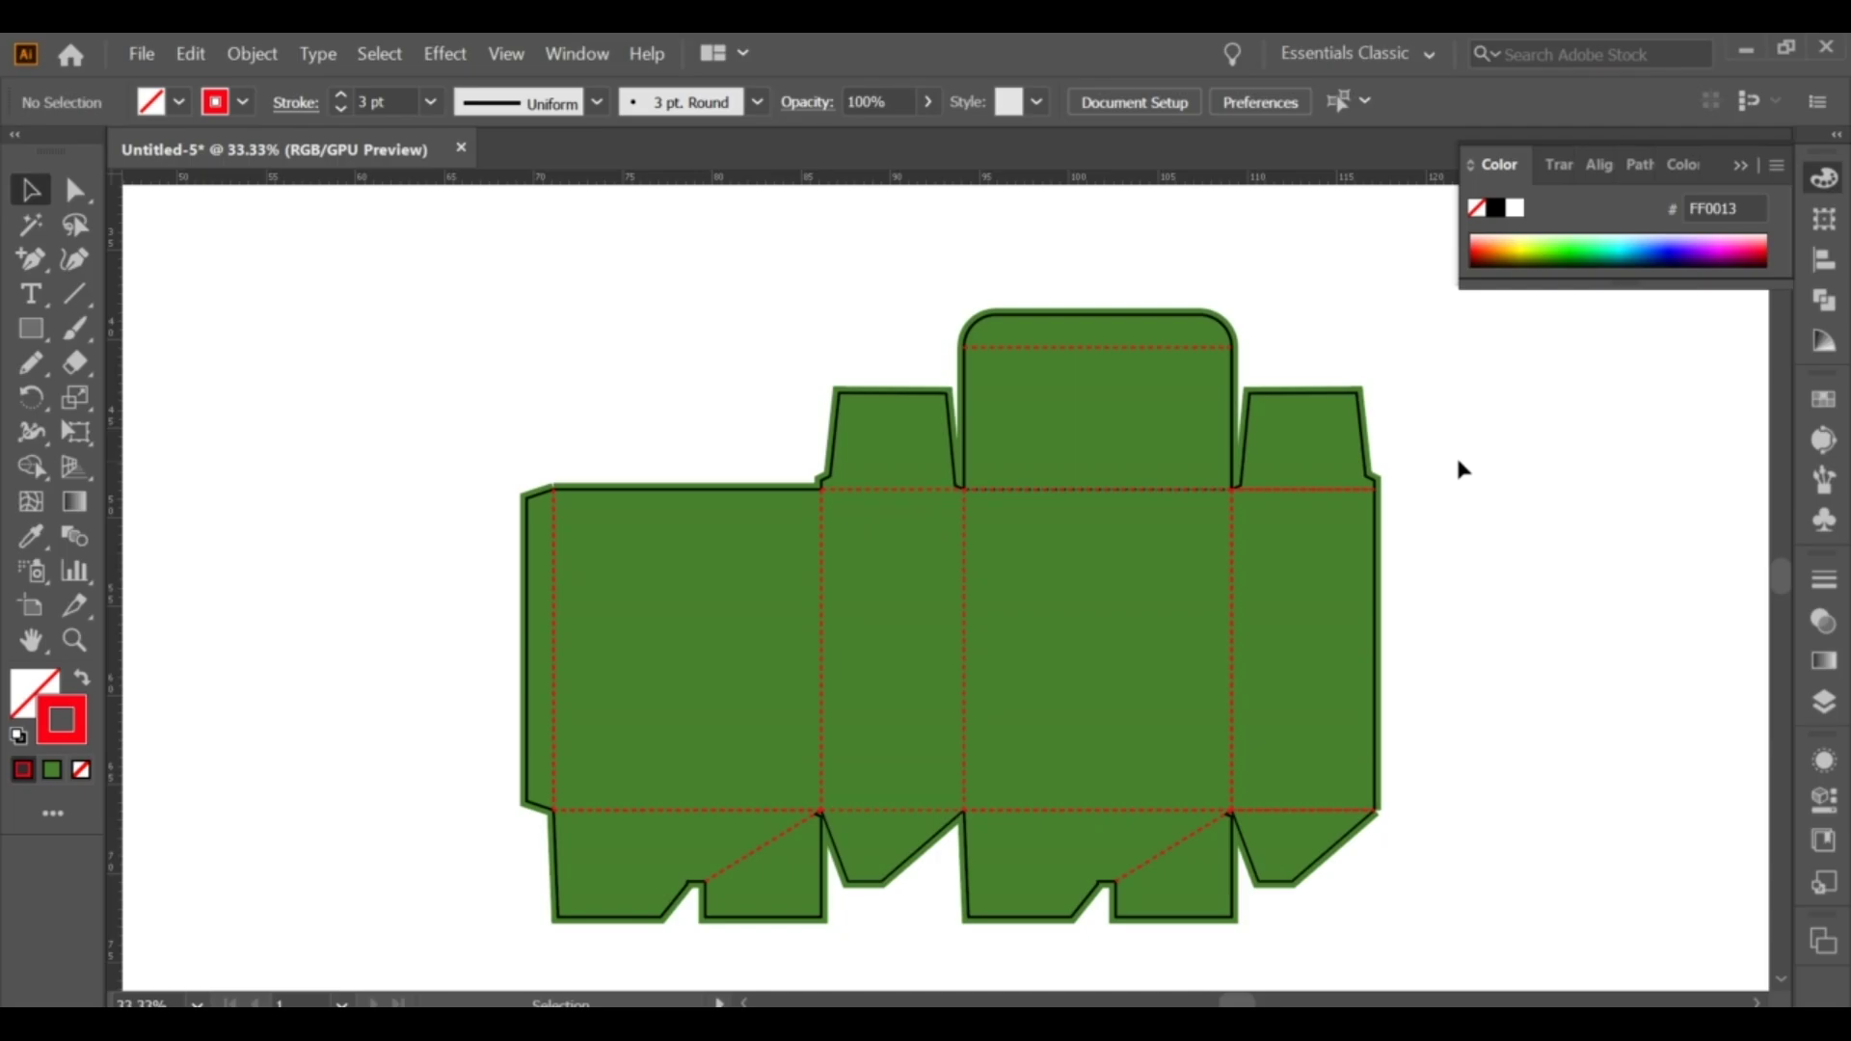
{"action": "left_click_drag", "start_coordinate": [1449, 499], "coordinate": [1403, 494]}
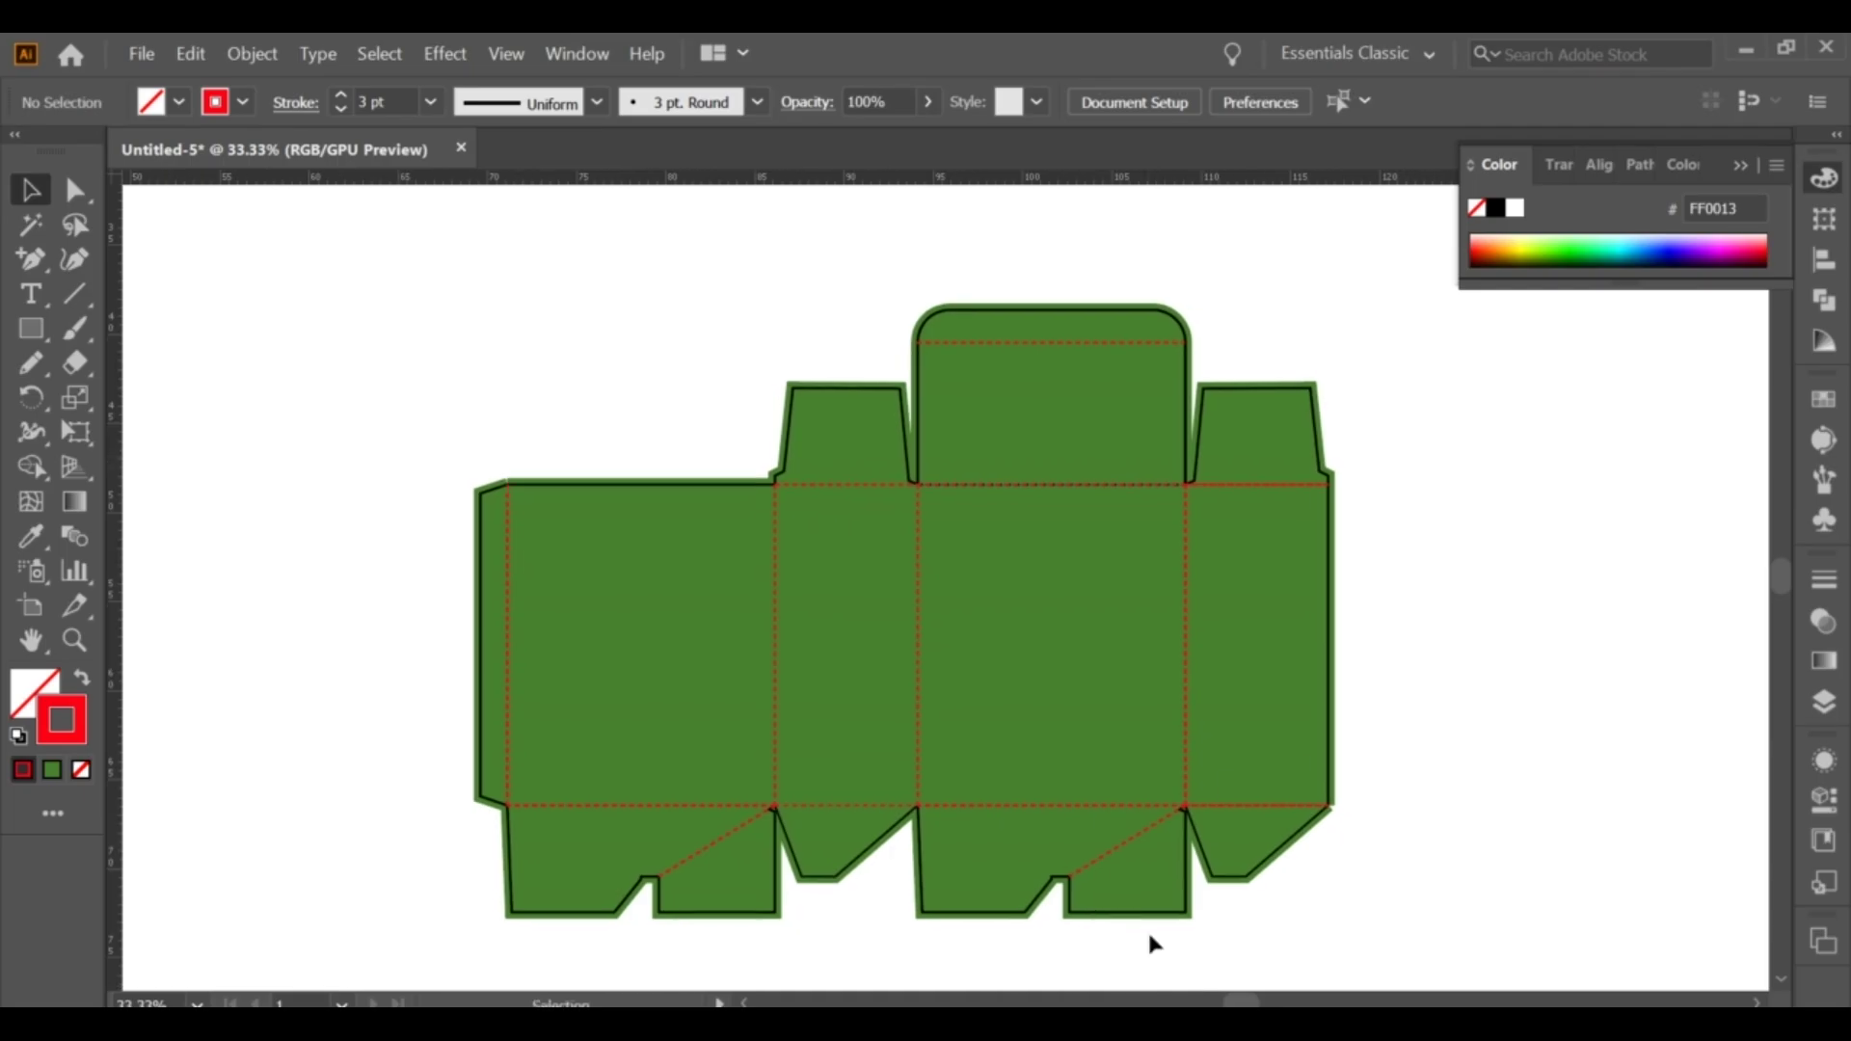
{"action": "scroll", "coordinate": [1067, 821], "scroll_direction": "up", "scroll_amount": 1}
{"action": "scroll", "coordinate": [1056, 617], "scroll_direction": "down", "scroll_amount": 1}
{"action": "scroll", "coordinate": [1050, 599], "scroll_direction": "up", "scroll_amount": 1}
{"action": "scroll", "coordinate": [1061, 604], "scroll_direction": "down", "scroll_amount": 1}
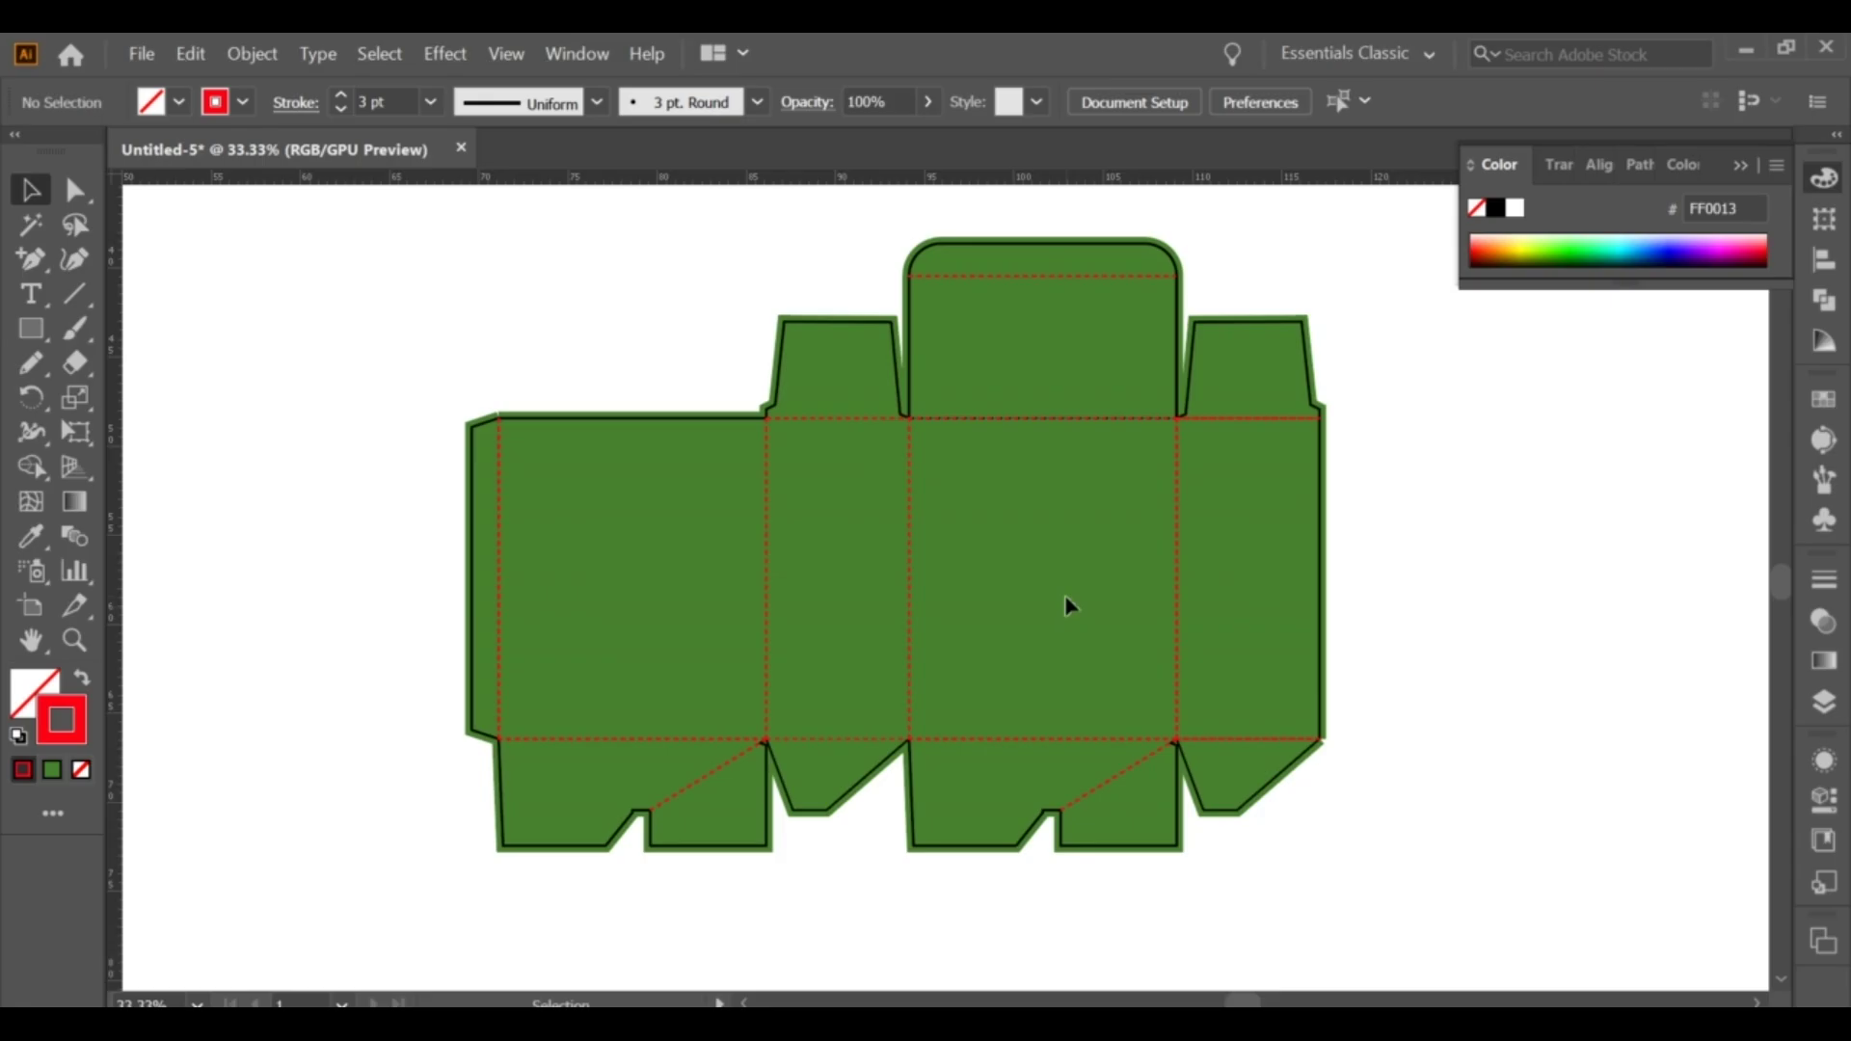
Draw a tall thin rectangle left of the box and fill it bright red.
{"action": "key", "text": "b"}
{"action": "left_click", "coordinate": [31, 328]}
{"action": "left_click_drag", "start_coordinate": [345, 342], "coordinate": [372, 701]}
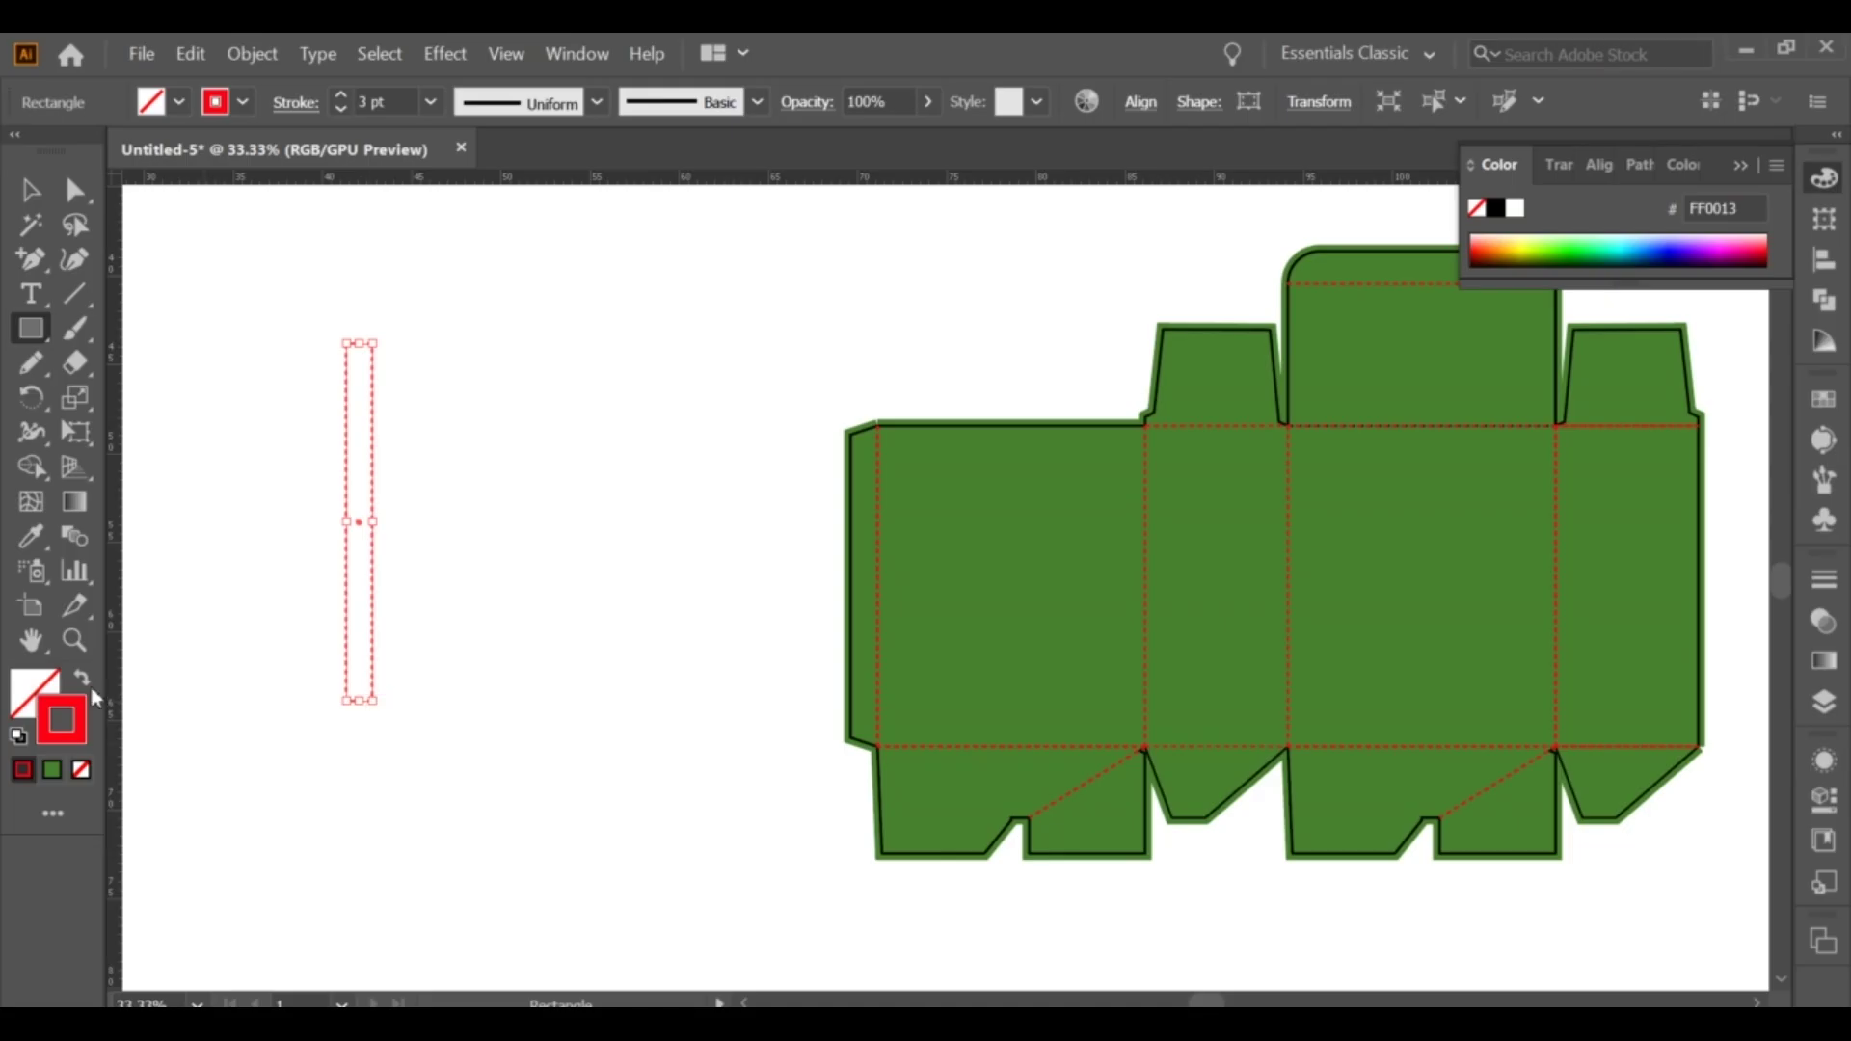
{"action": "left_click", "coordinate": [84, 679]}
{"action": "double_click", "coordinate": [25, 683]}
{"action": "left_click", "coordinate": [1025, 495]}
{"action": "left_click", "coordinate": [1099, 454]}
{"action": "left_click", "coordinate": [1396, 459]}
{"action": "left_click", "coordinate": [39, 196]}
Pinch the red bar's bottom corners into a point with Free Transform perspective.
{"action": "left_click", "coordinate": [360, 545]}
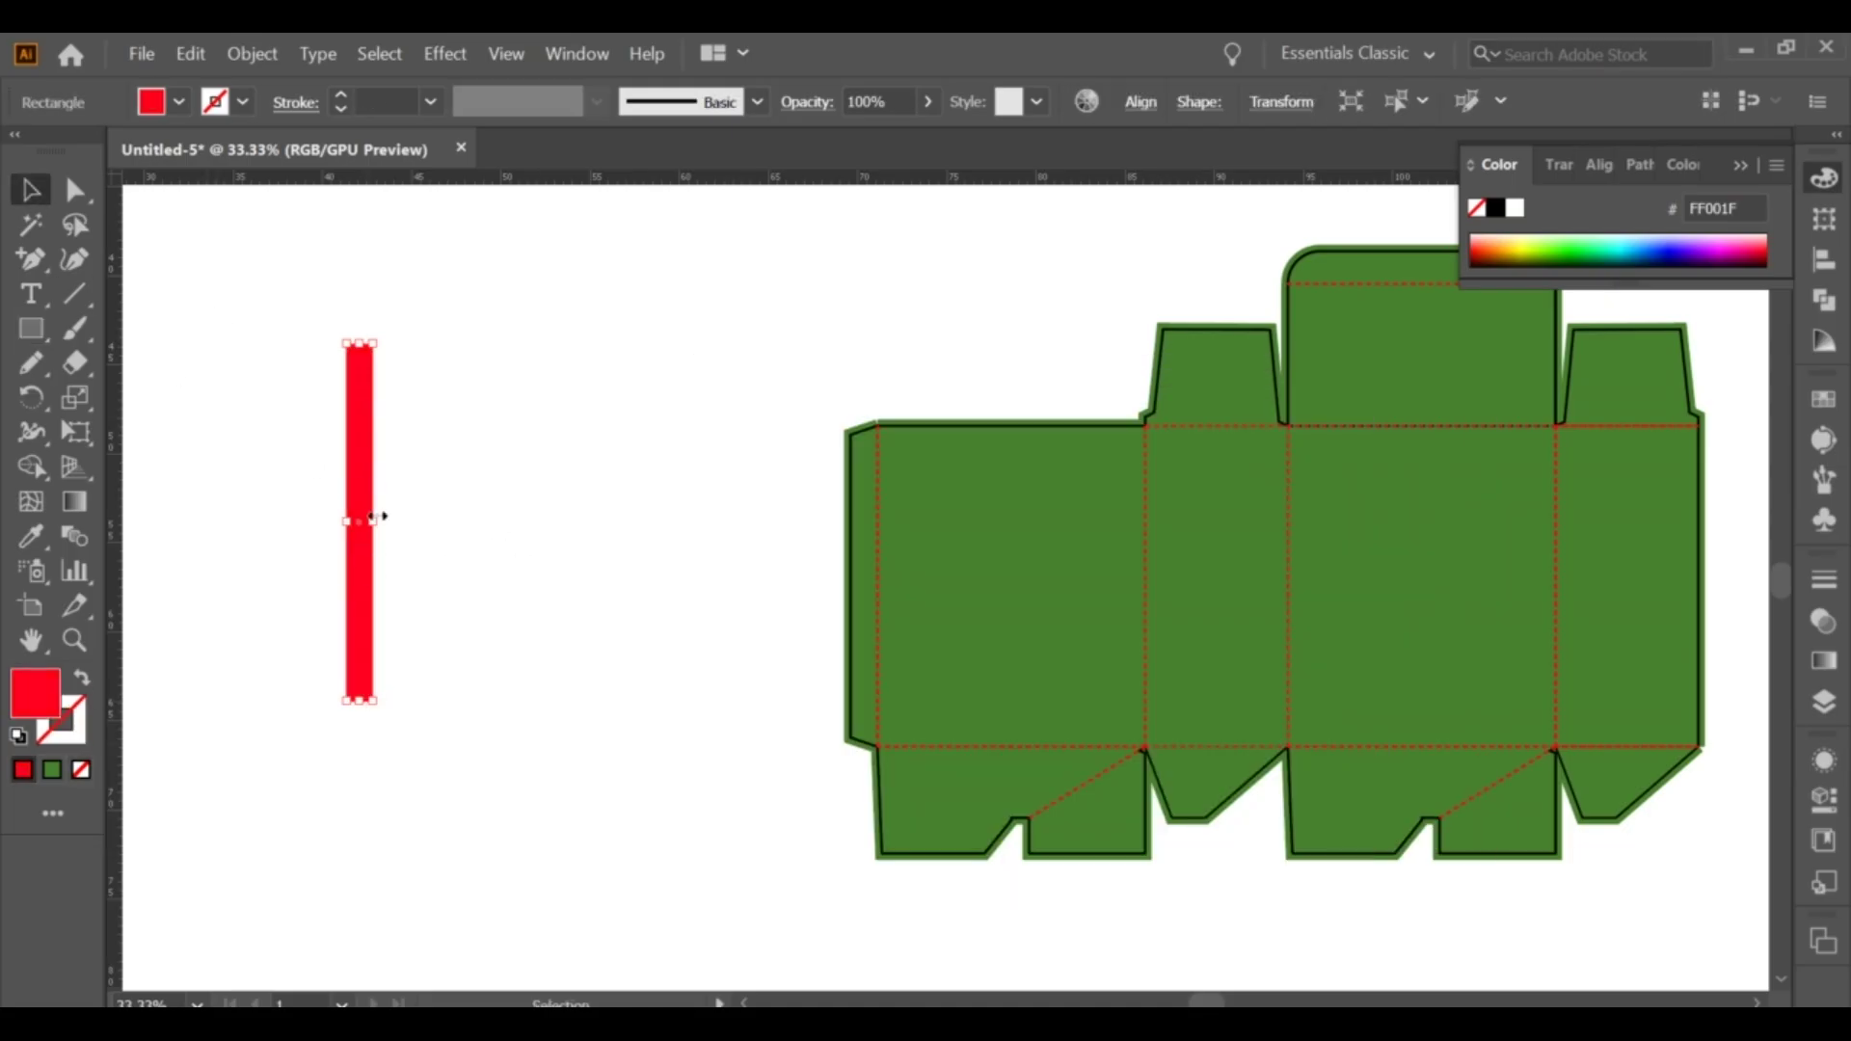
{"action": "scroll", "coordinate": [297, 466], "scroll_direction": "left", "scroll_amount": 2}
{"action": "key", "text": "e"}
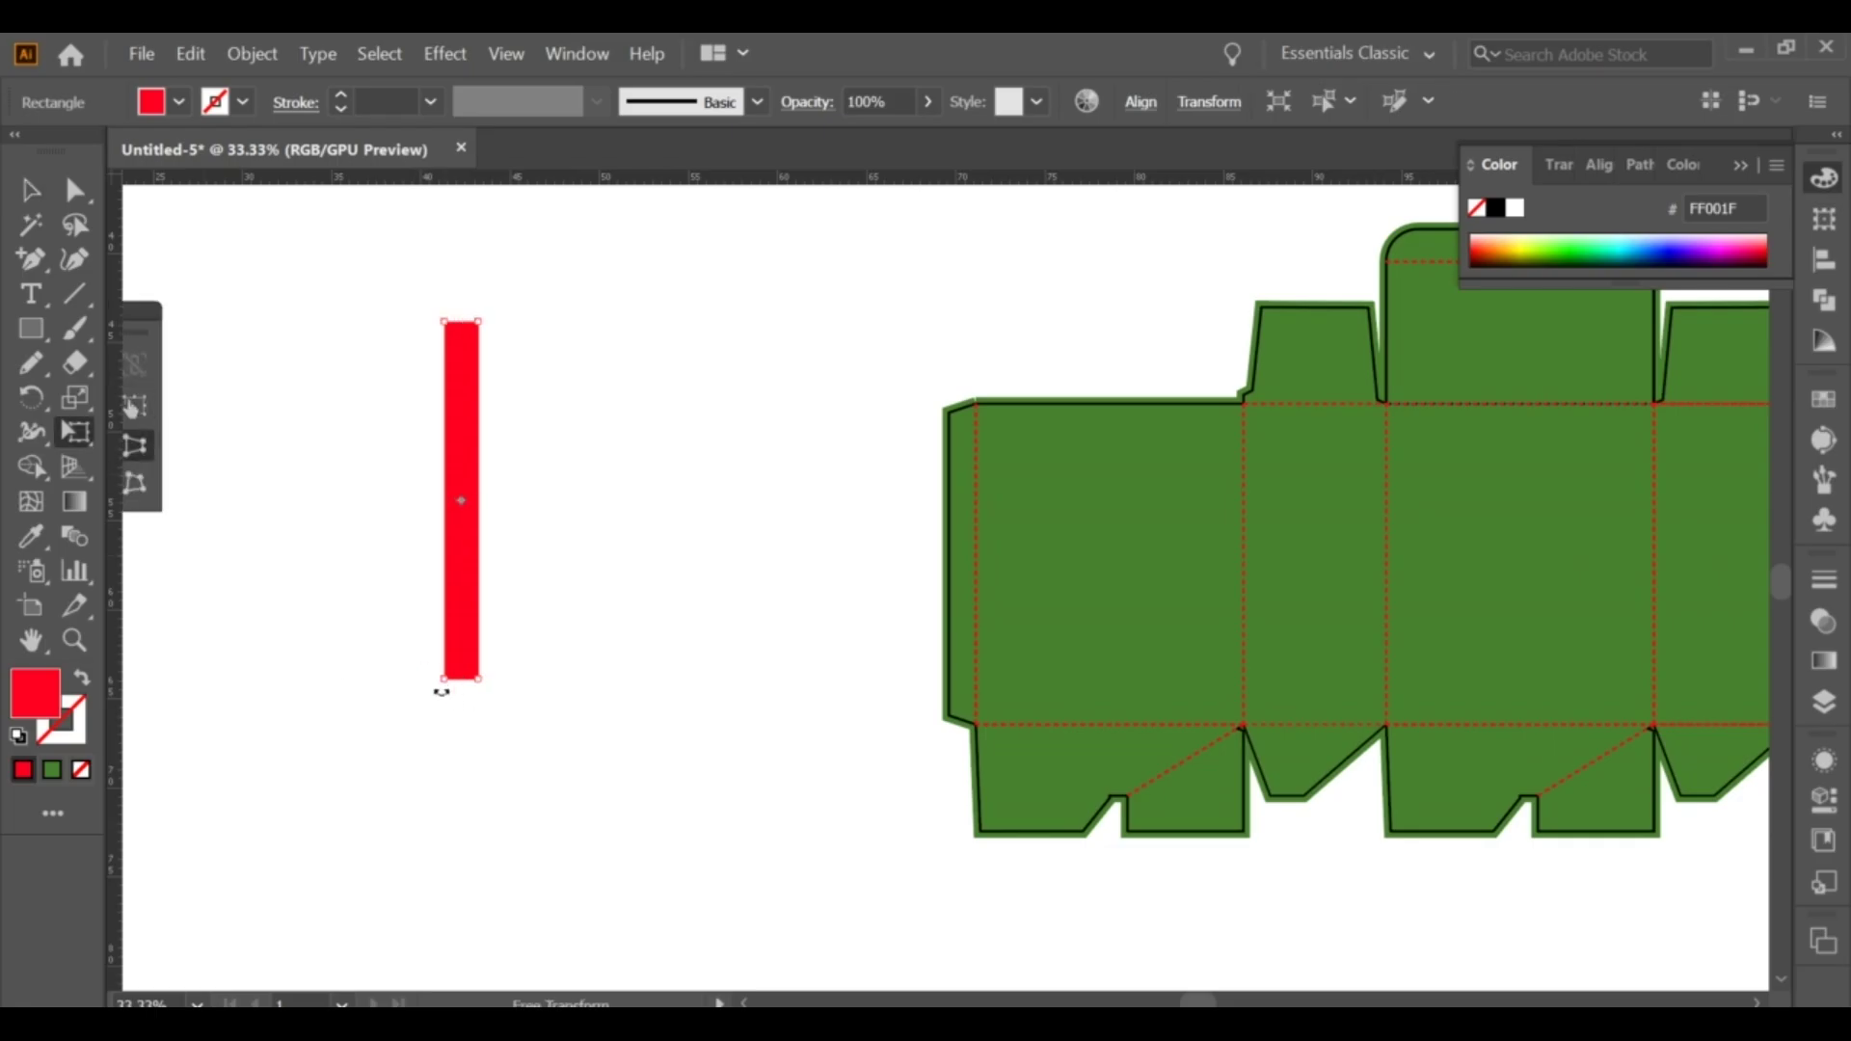
{"action": "left_click_drag", "start_coordinate": [445, 680], "coordinate": [460, 680]}
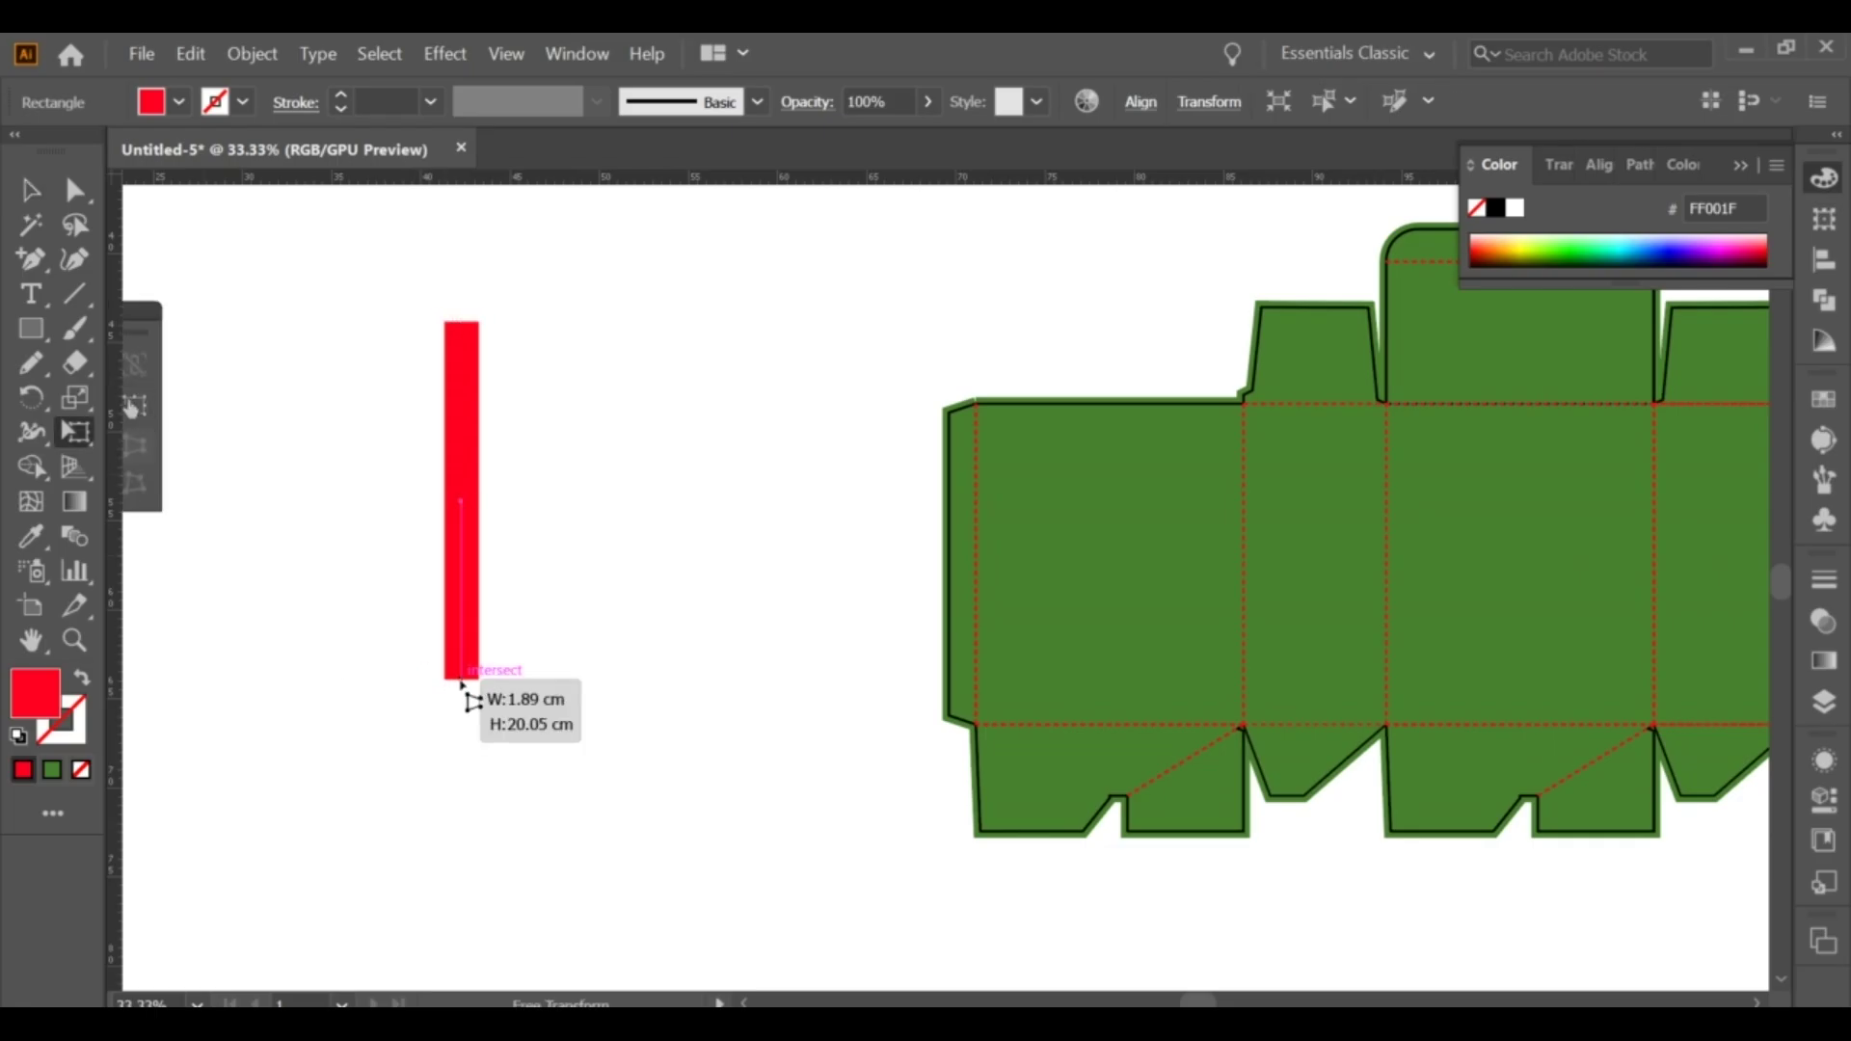
Make repeated rotated copies of the tapered bar around its bottom point to form a starburst.
{"action": "key", "text": "v"}
{"action": "left_click", "coordinate": [468, 662]}
{"action": "left_click", "coordinate": [454, 434]}
{"action": "left_click", "coordinate": [34, 395]}
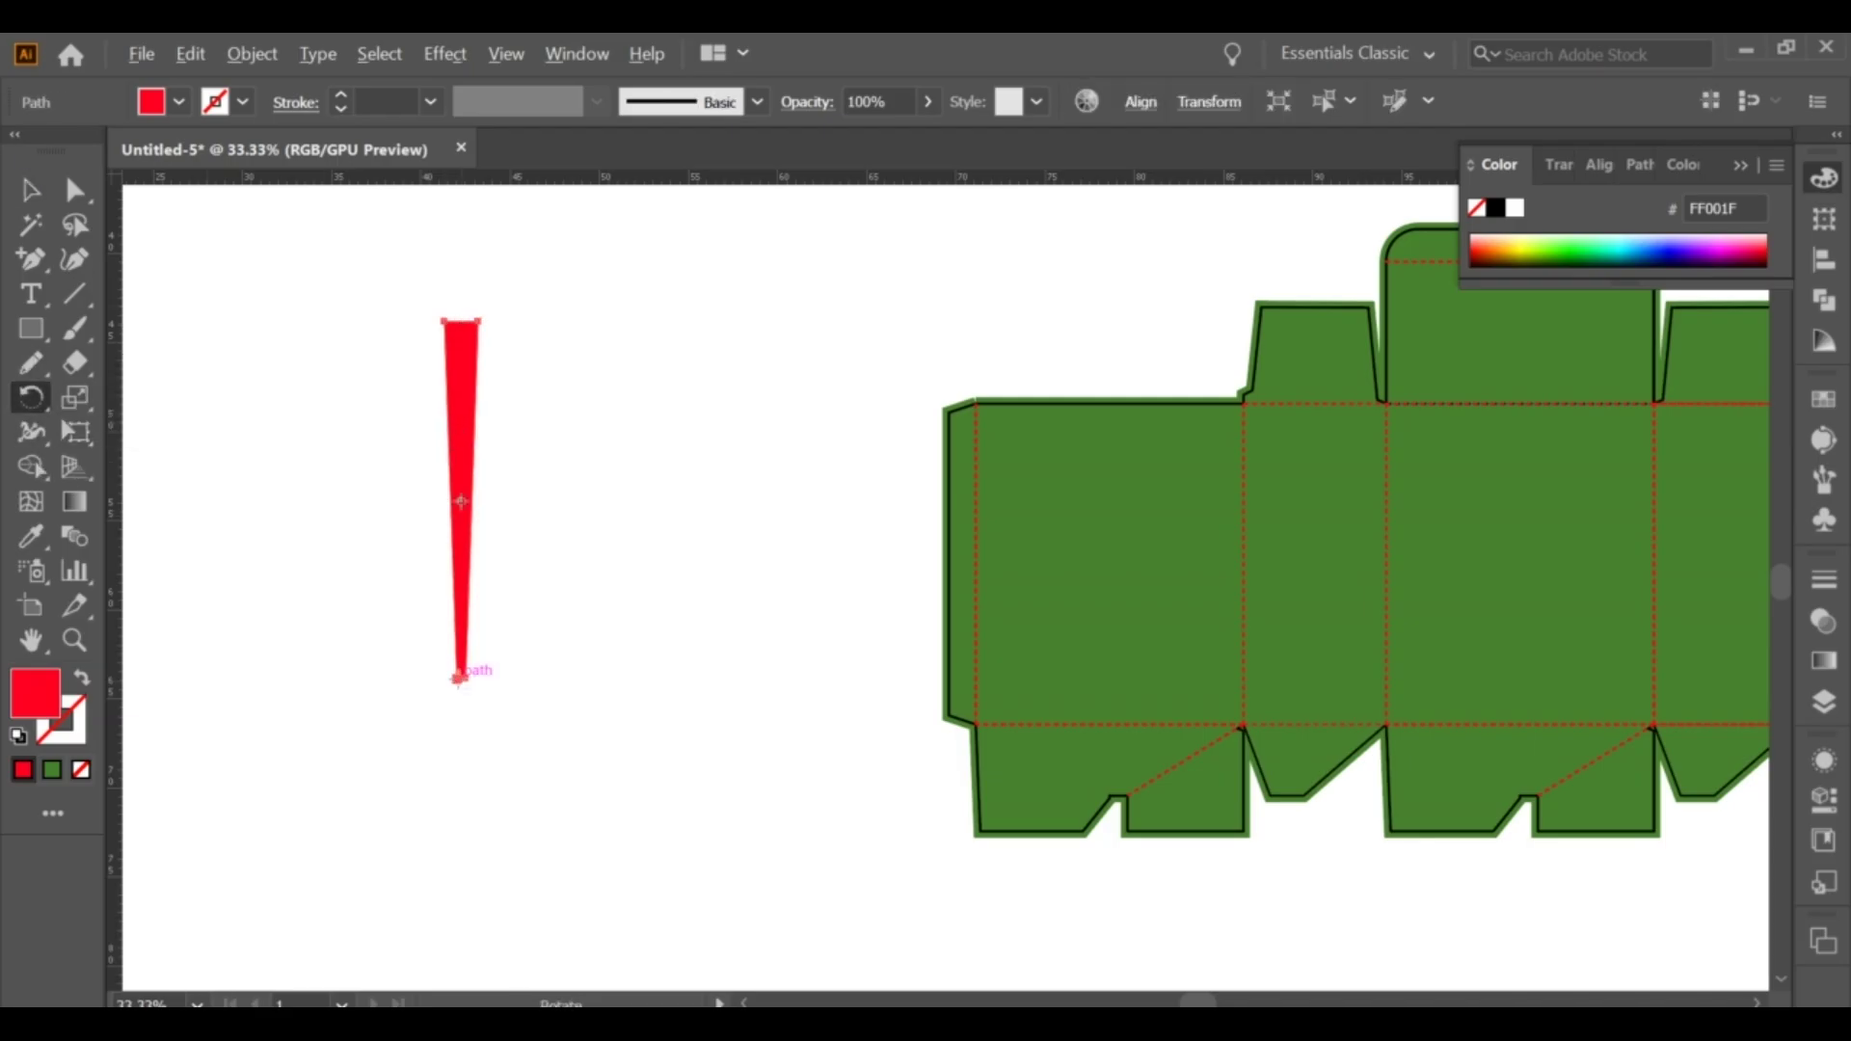
{"action": "left_click", "coordinate": [460, 677], "text": "alt"}
{"action": "left_click", "coordinate": [1002, 866]}
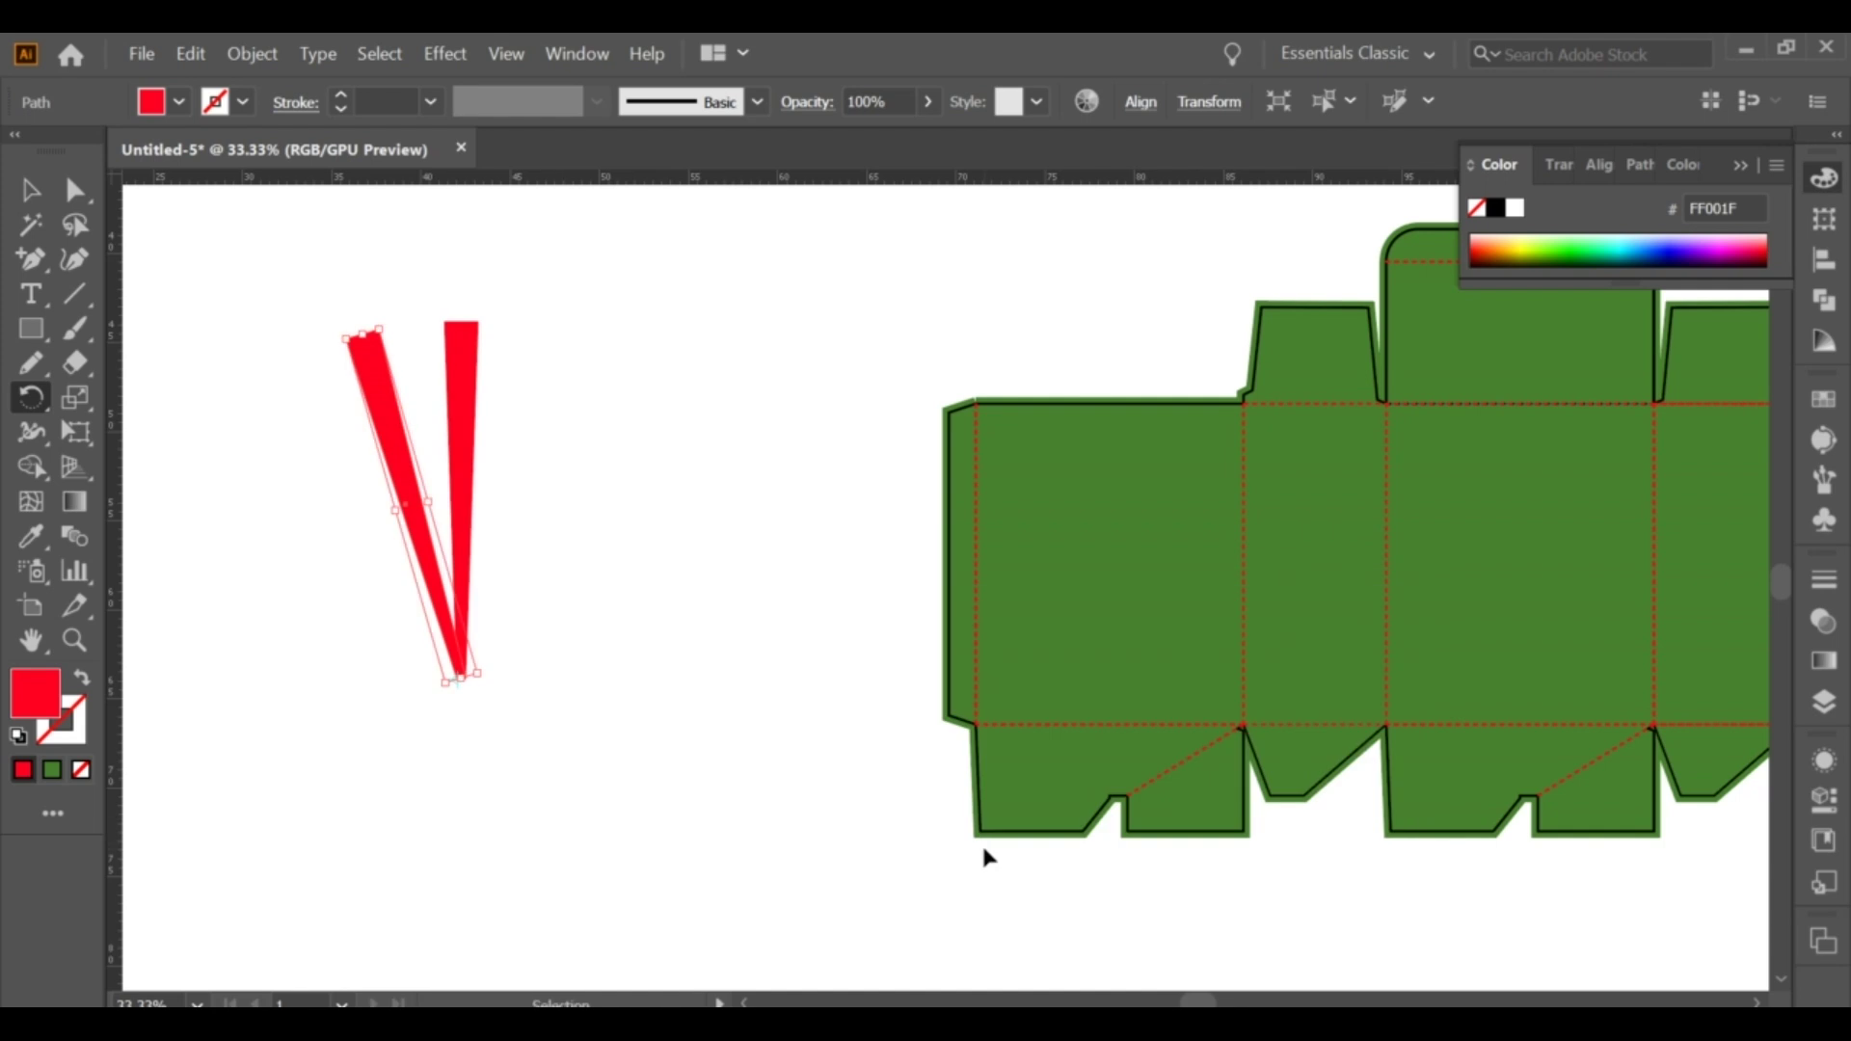
{"action": "key", "text": "ctrl+d"}
{"action": "key", "text": "ctrl+d"}
{"action": "key", "text": "ctrl+d"}
{"action": "key", "text": "ctrl+d"}
{"action": "key", "text": "ctrl+d"}
{"action": "key", "text": "ctrl+d"}
{"action": "key", "text": "ctrl+d"}
{"action": "key", "text": "ctrl+d"}
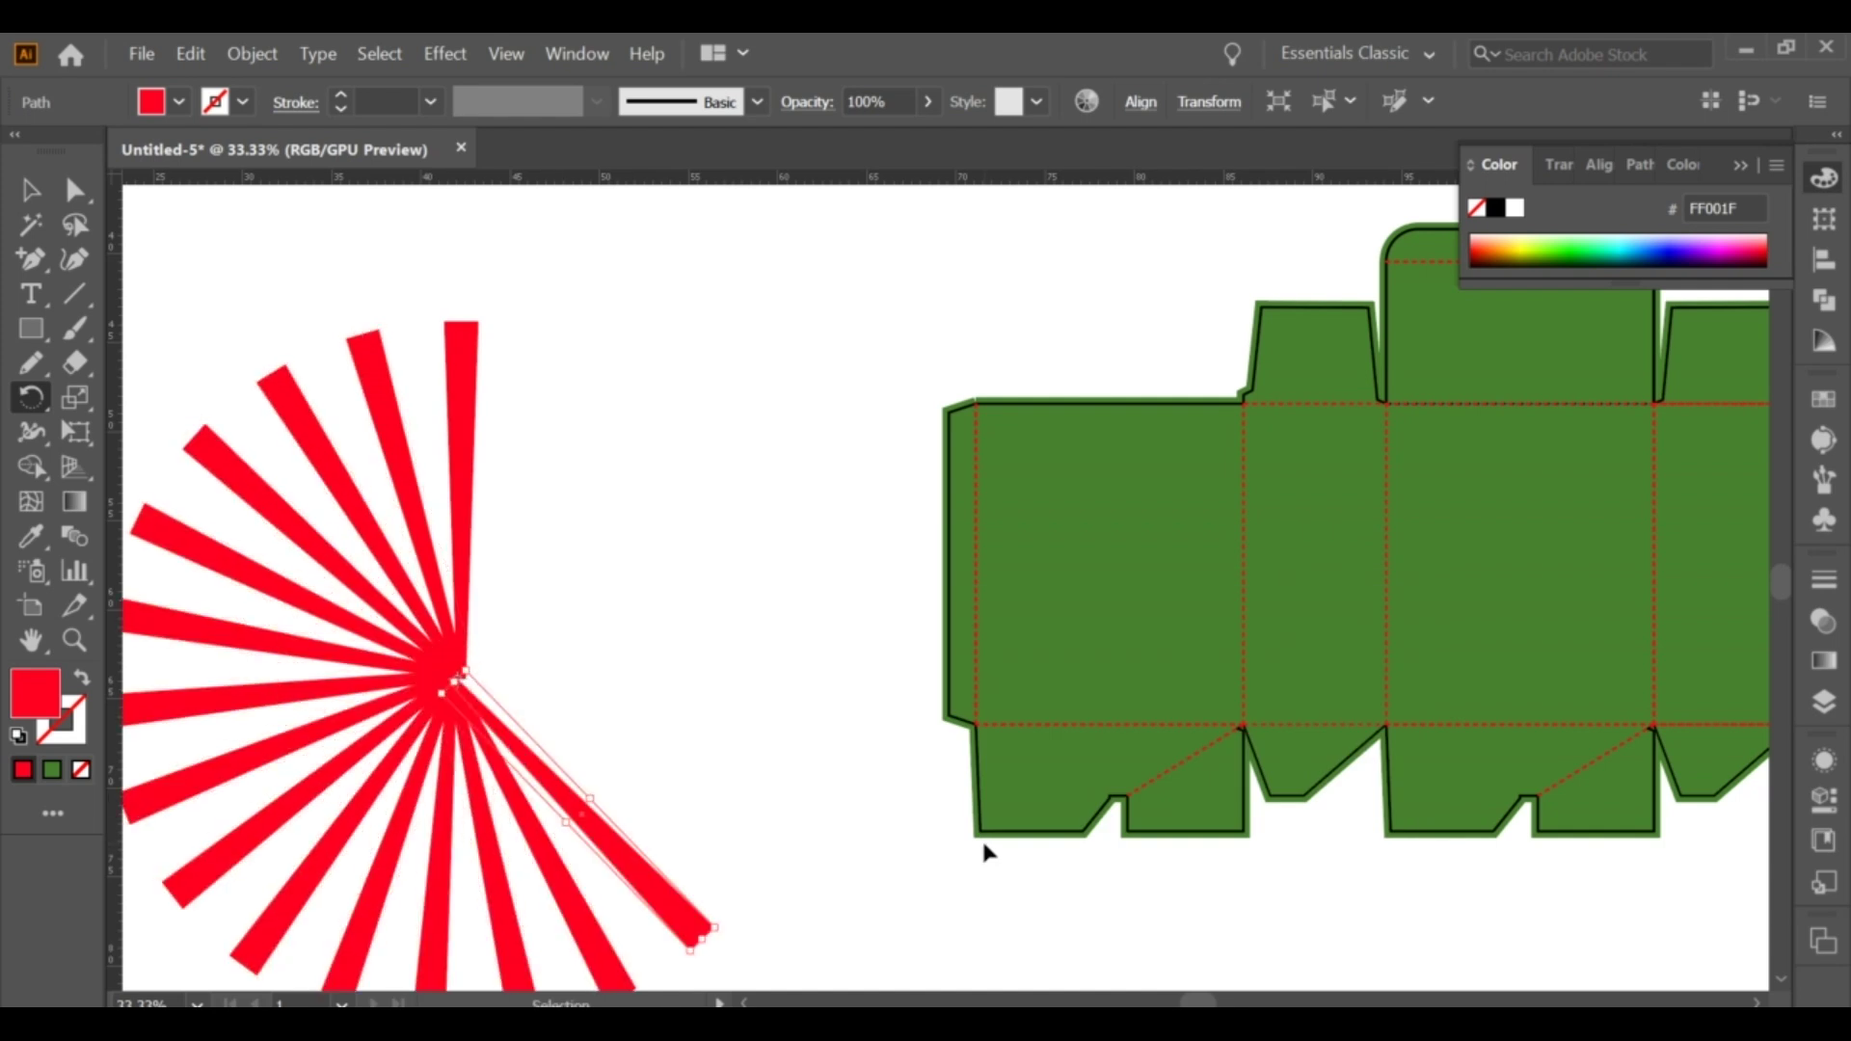
{"action": "key", "text": "ctrl+d"}
{"action": "key", "text": "ctrl+d"}
{"action": "key", "text": "ctrl+d"}
{"action": "key", "text": "ctrl+d"}
{"action": "key", "text": "ctrl+d"}
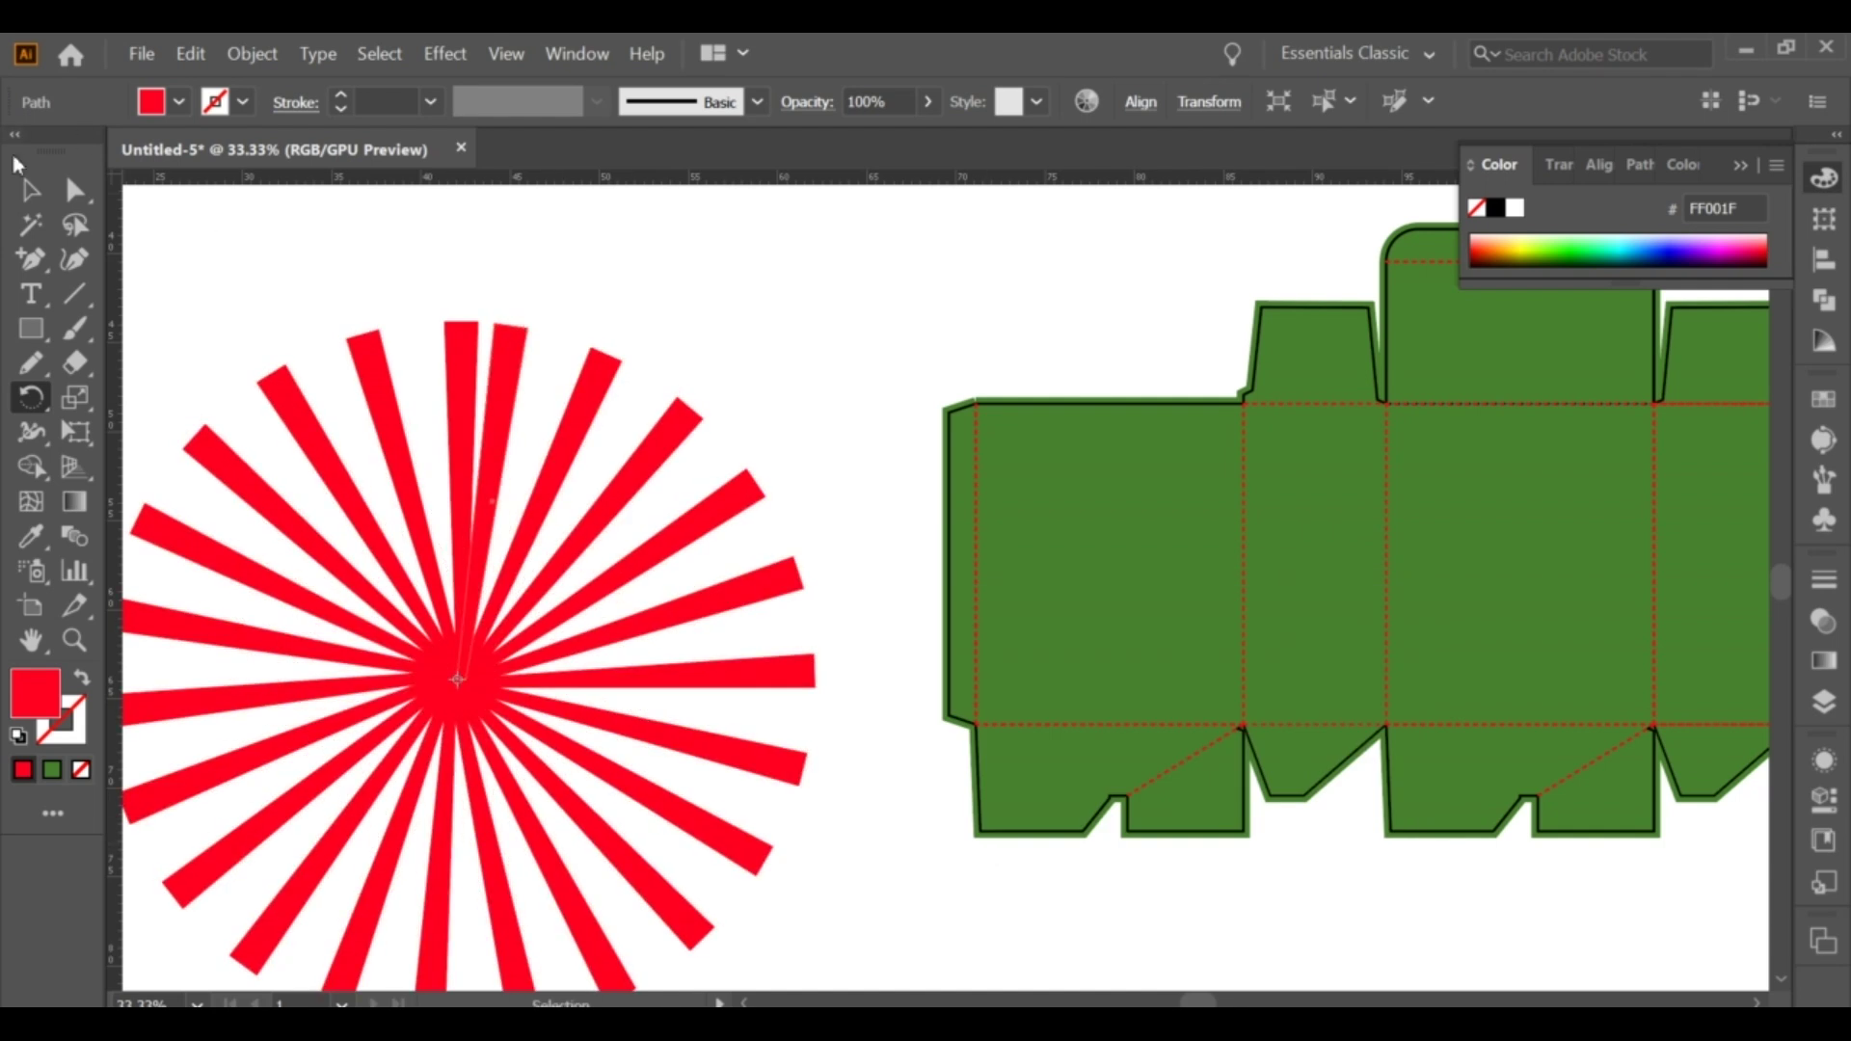
Nudge the stray near-vertical ray into even spacing with the others.
{"action": "left_click", "coordinate": [29, 189]}
{"action": "left_click_drag", "start_coordinate": [529, 318], "coordinate": [564, 326]}
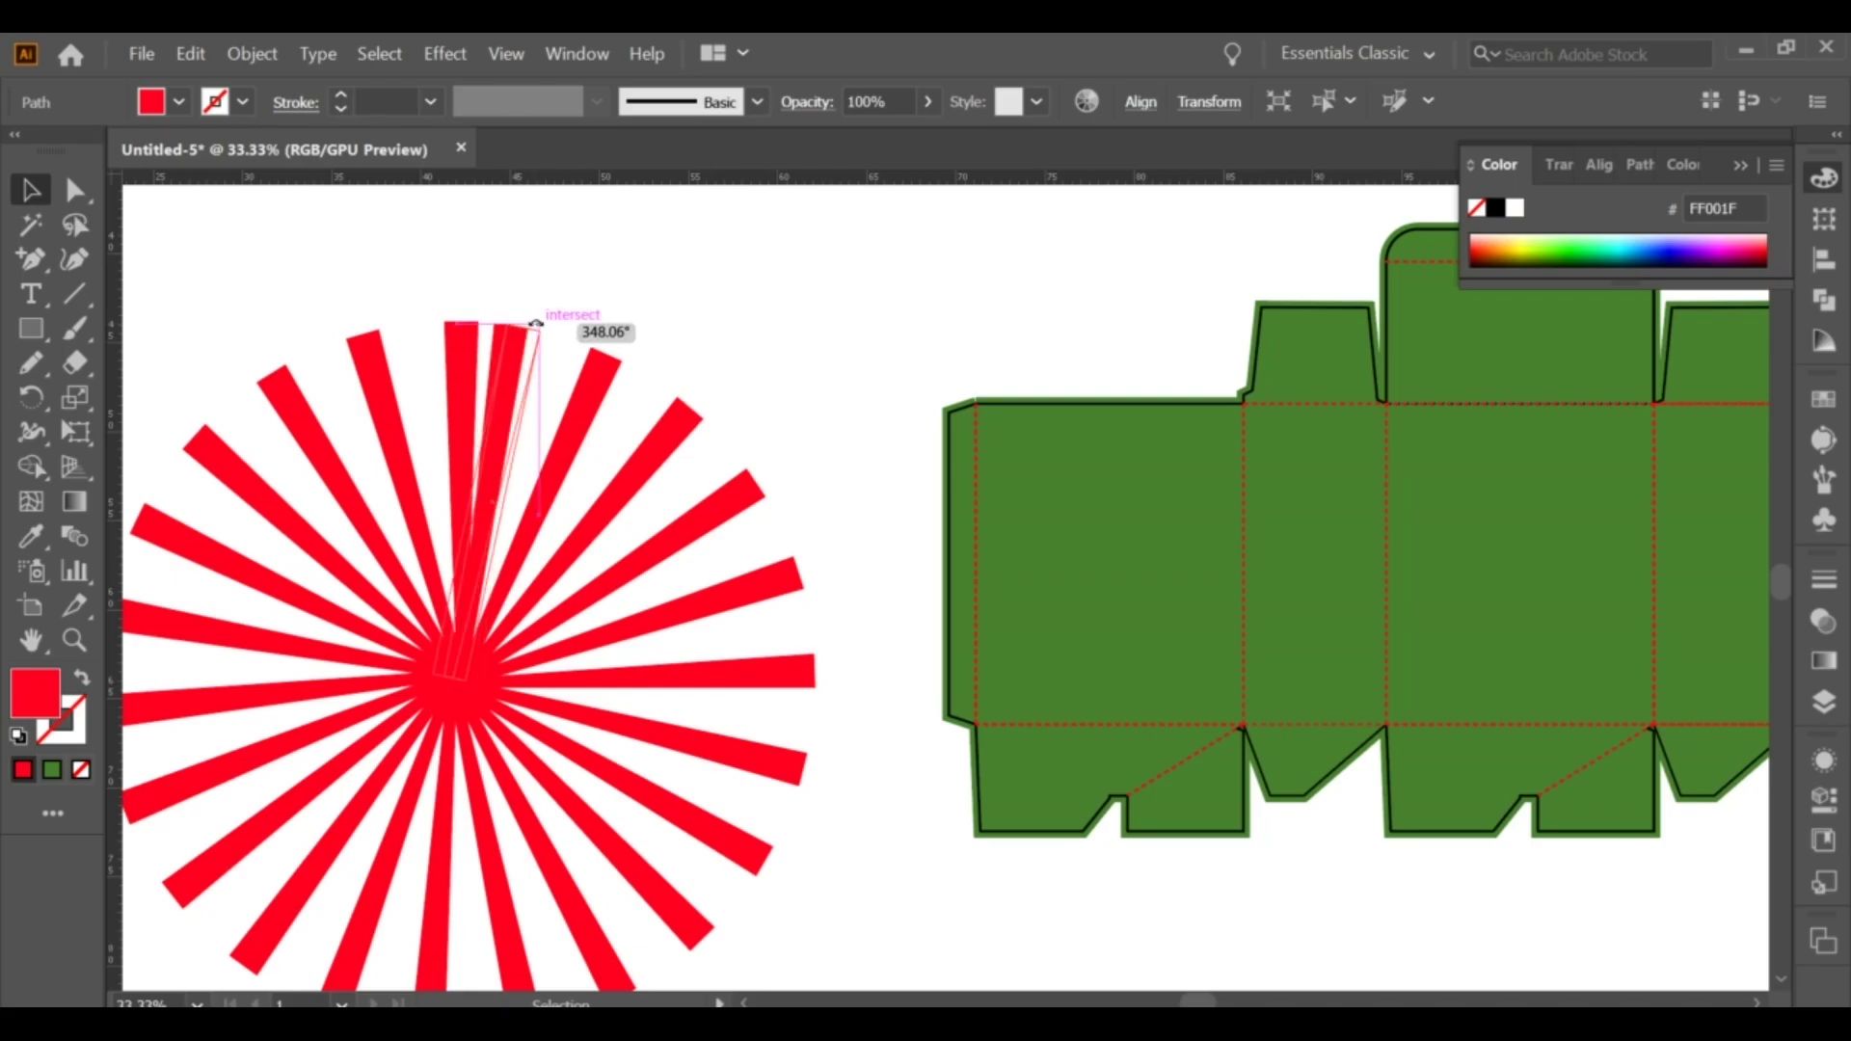
{"action": "left_click", "coordinate": [612, 301]}
{"action": "left_click", "coordinate": [548, 362]}
{"action": "left_click_drag", "start_coordinate": [537, 324], "coordinate": [522, 322]}
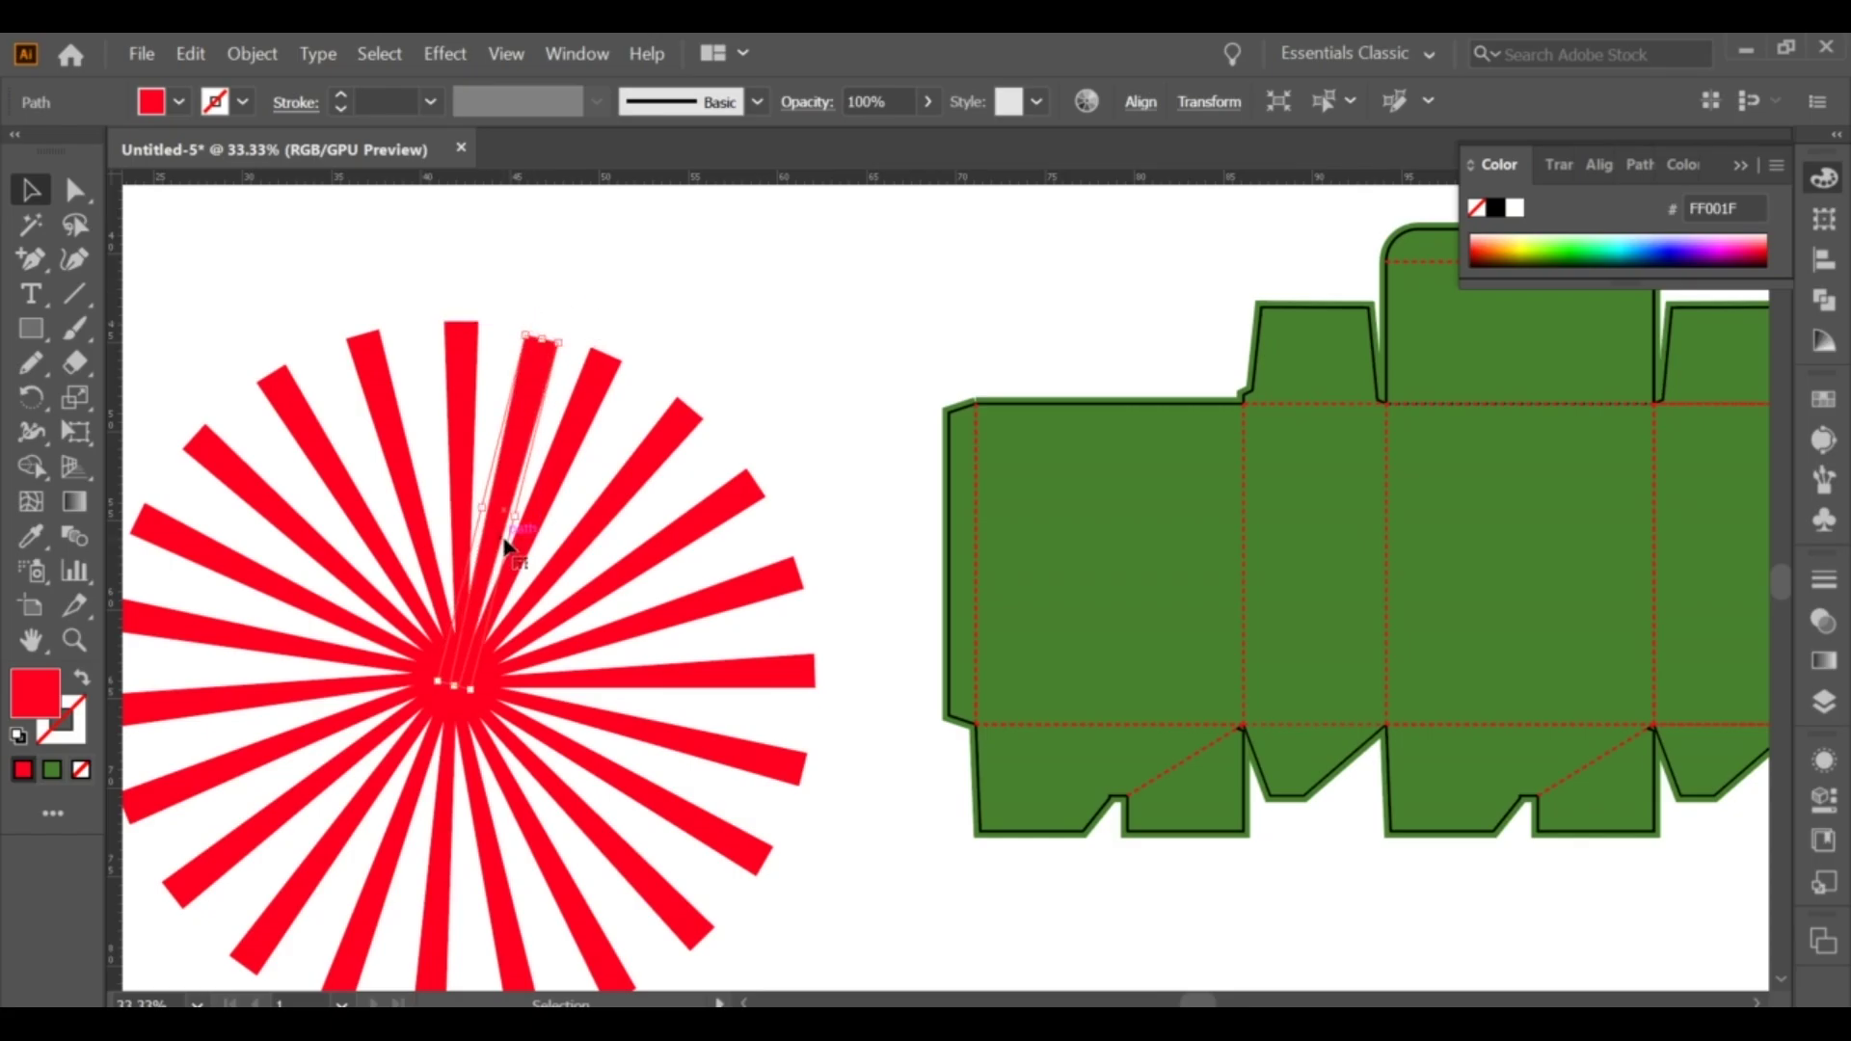
{"action": "left_click_drag", "start_coordinate": [490, 548], "coordinate": [495, 550]}
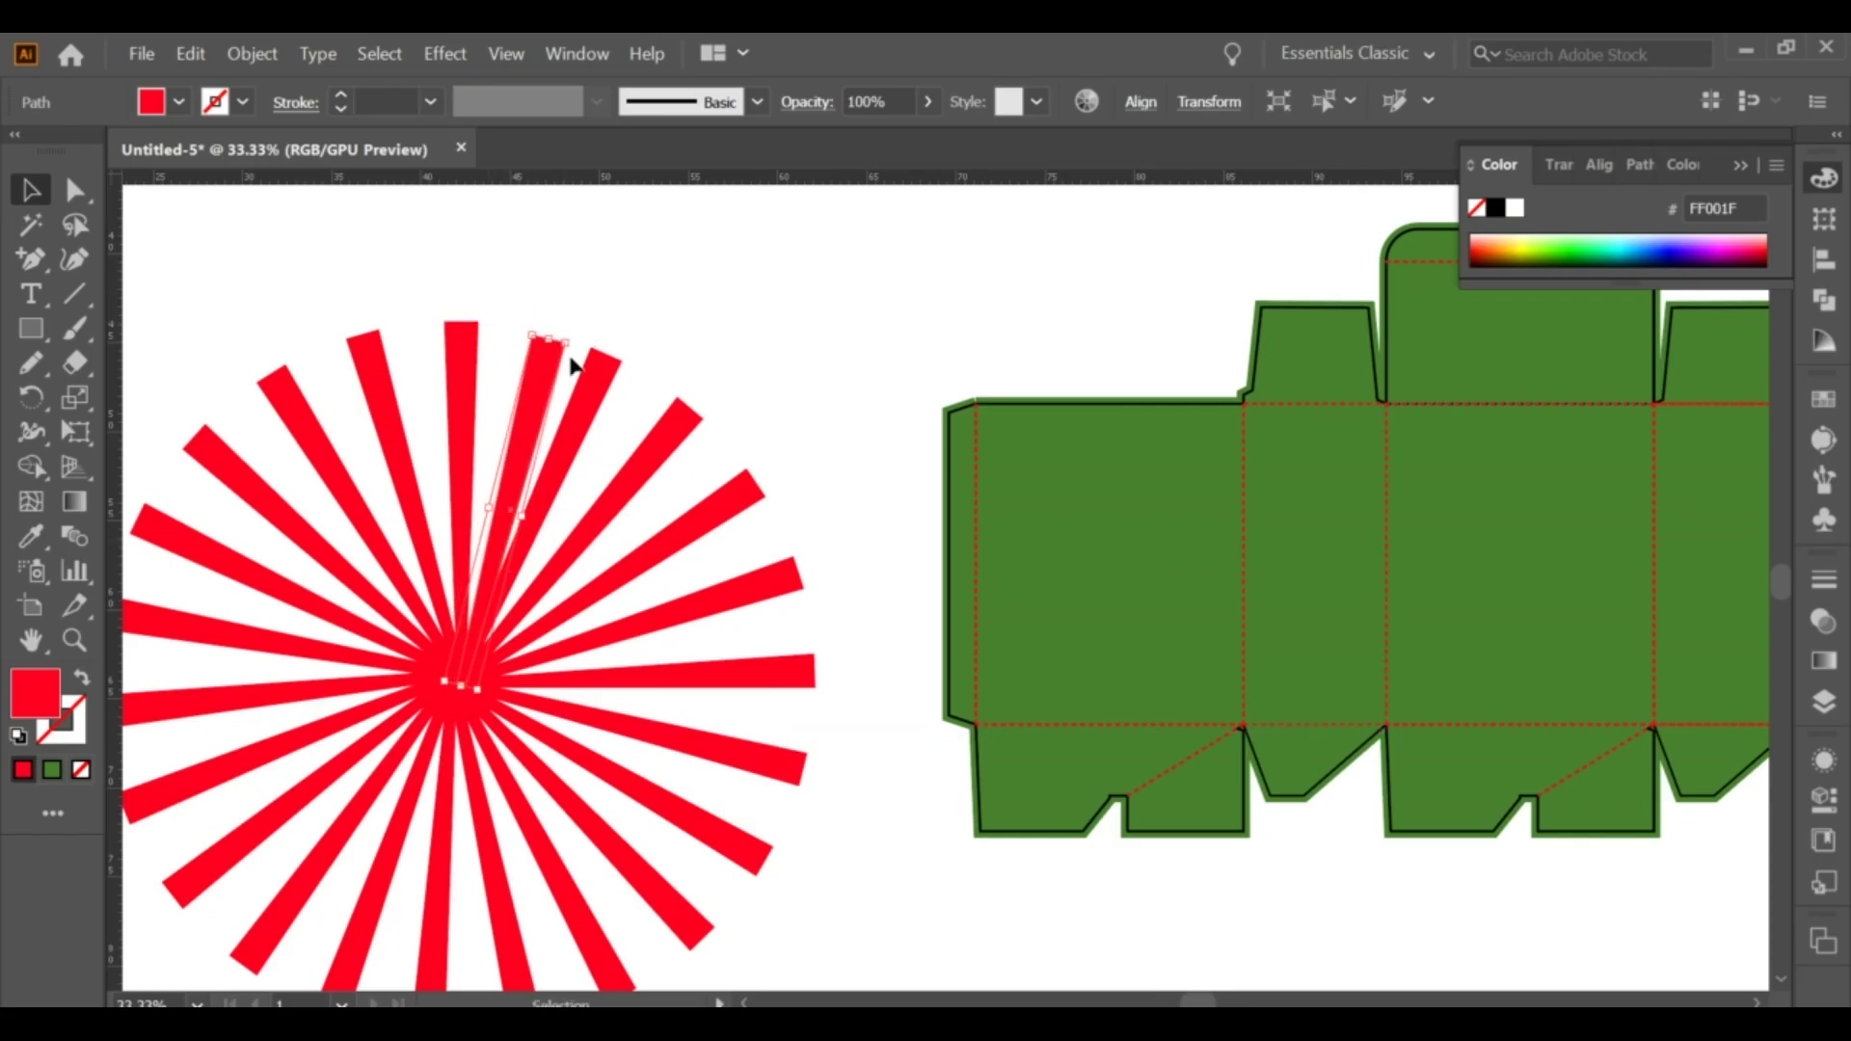
{"action": "left_click", "coordinate": [590, 307]}
{"action": "key", "text": "ctrl+minus"}
{"action": "key", "text": "ctrl+minus"}
Select the whole starburst, move it onto the centre of the green box, and group it.
{"action": "left_click_drag", "start_coordinate": [328, 307], "coordinate": [681, 660]}
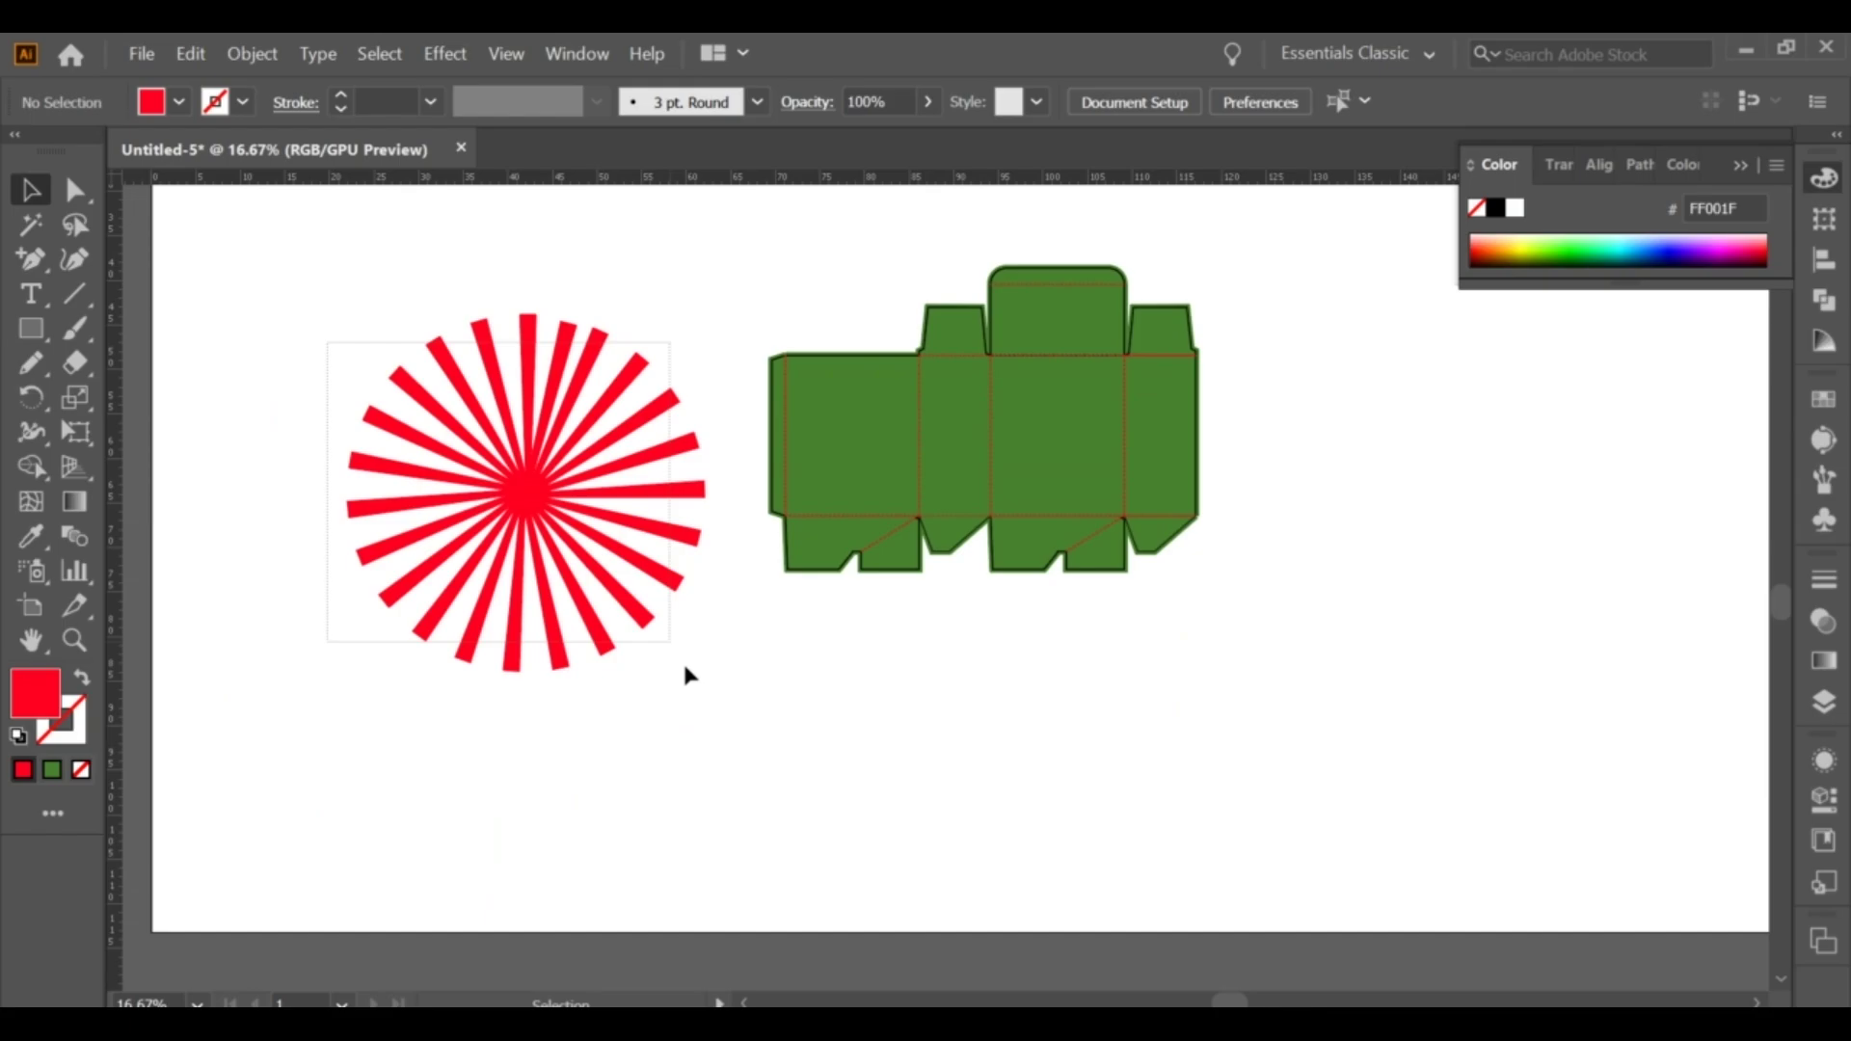
{"action": "left_click_drag", "start_coordinate": [526, 509], "coordinate": [988, 479]}
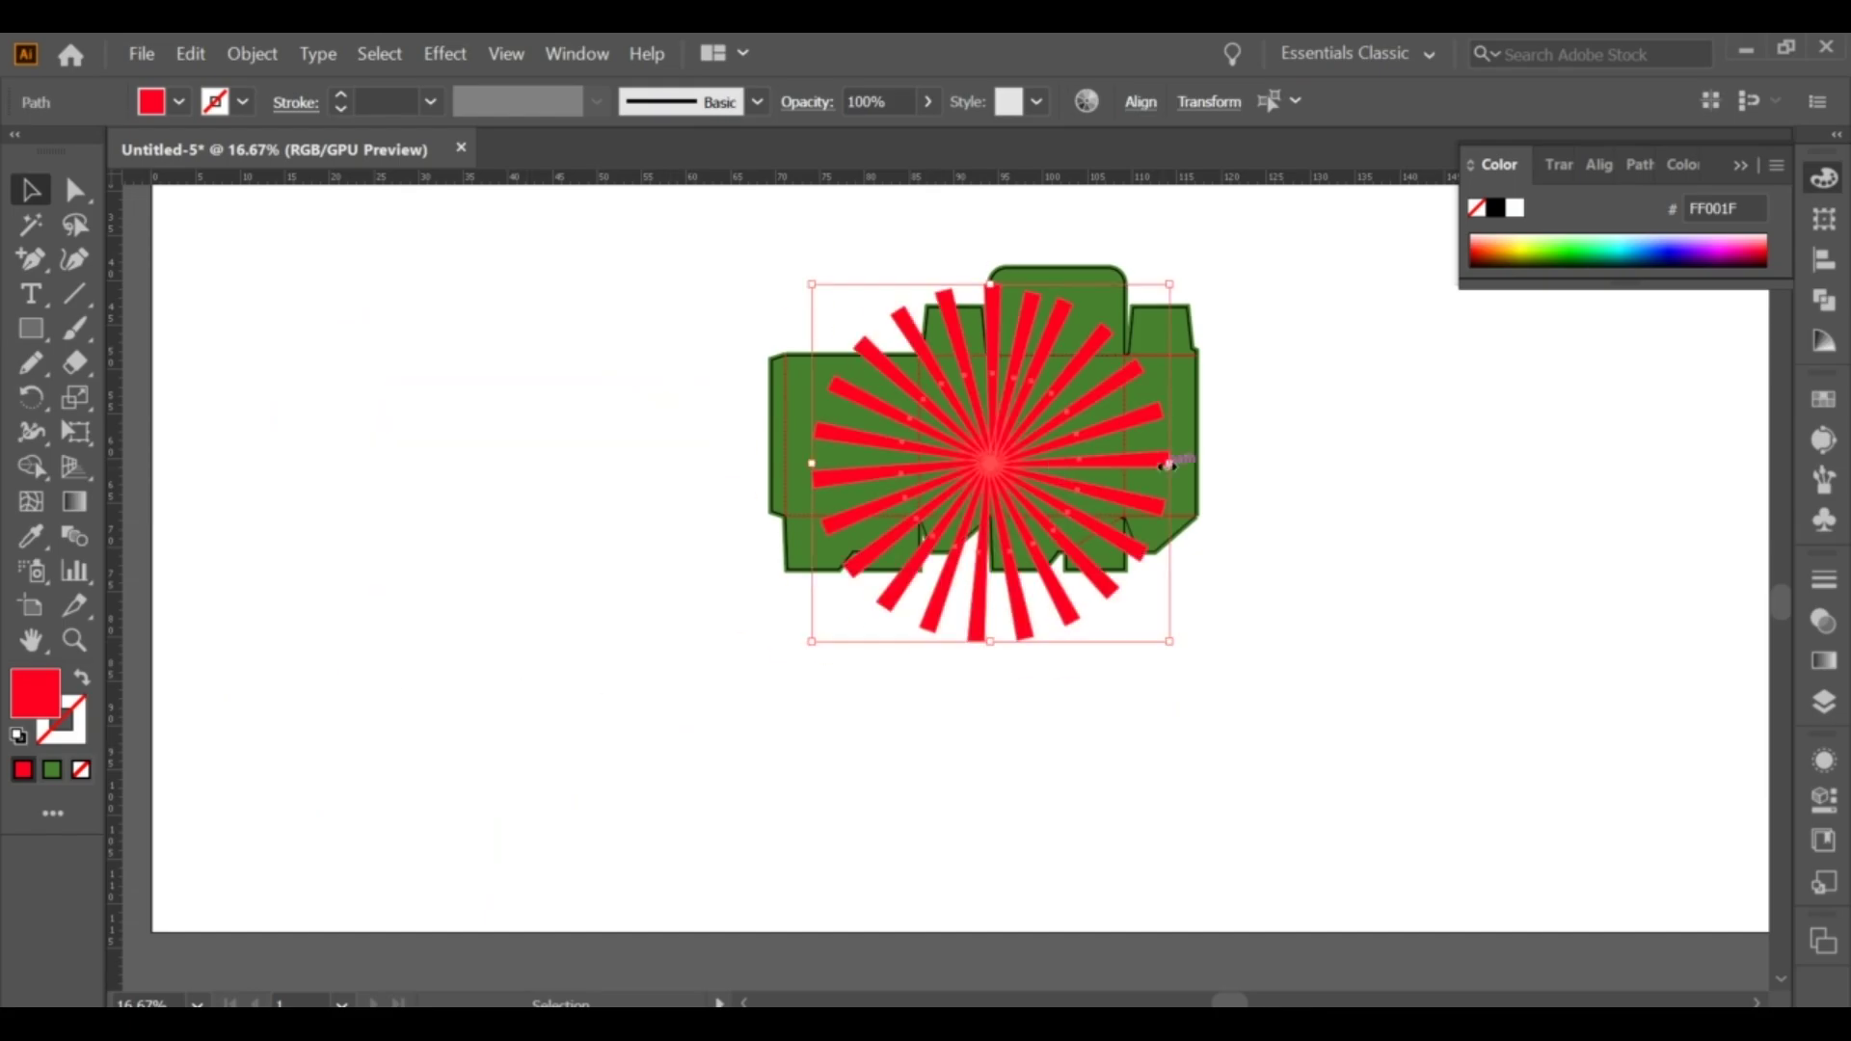
{"action": "left_click_drag", "start_coordinate": [1166, 463], "coordinate": [1200, 463]}
{"action": "key", "text": "ctrl+g"}
{"action": "key", "text": "ctrl+z"}
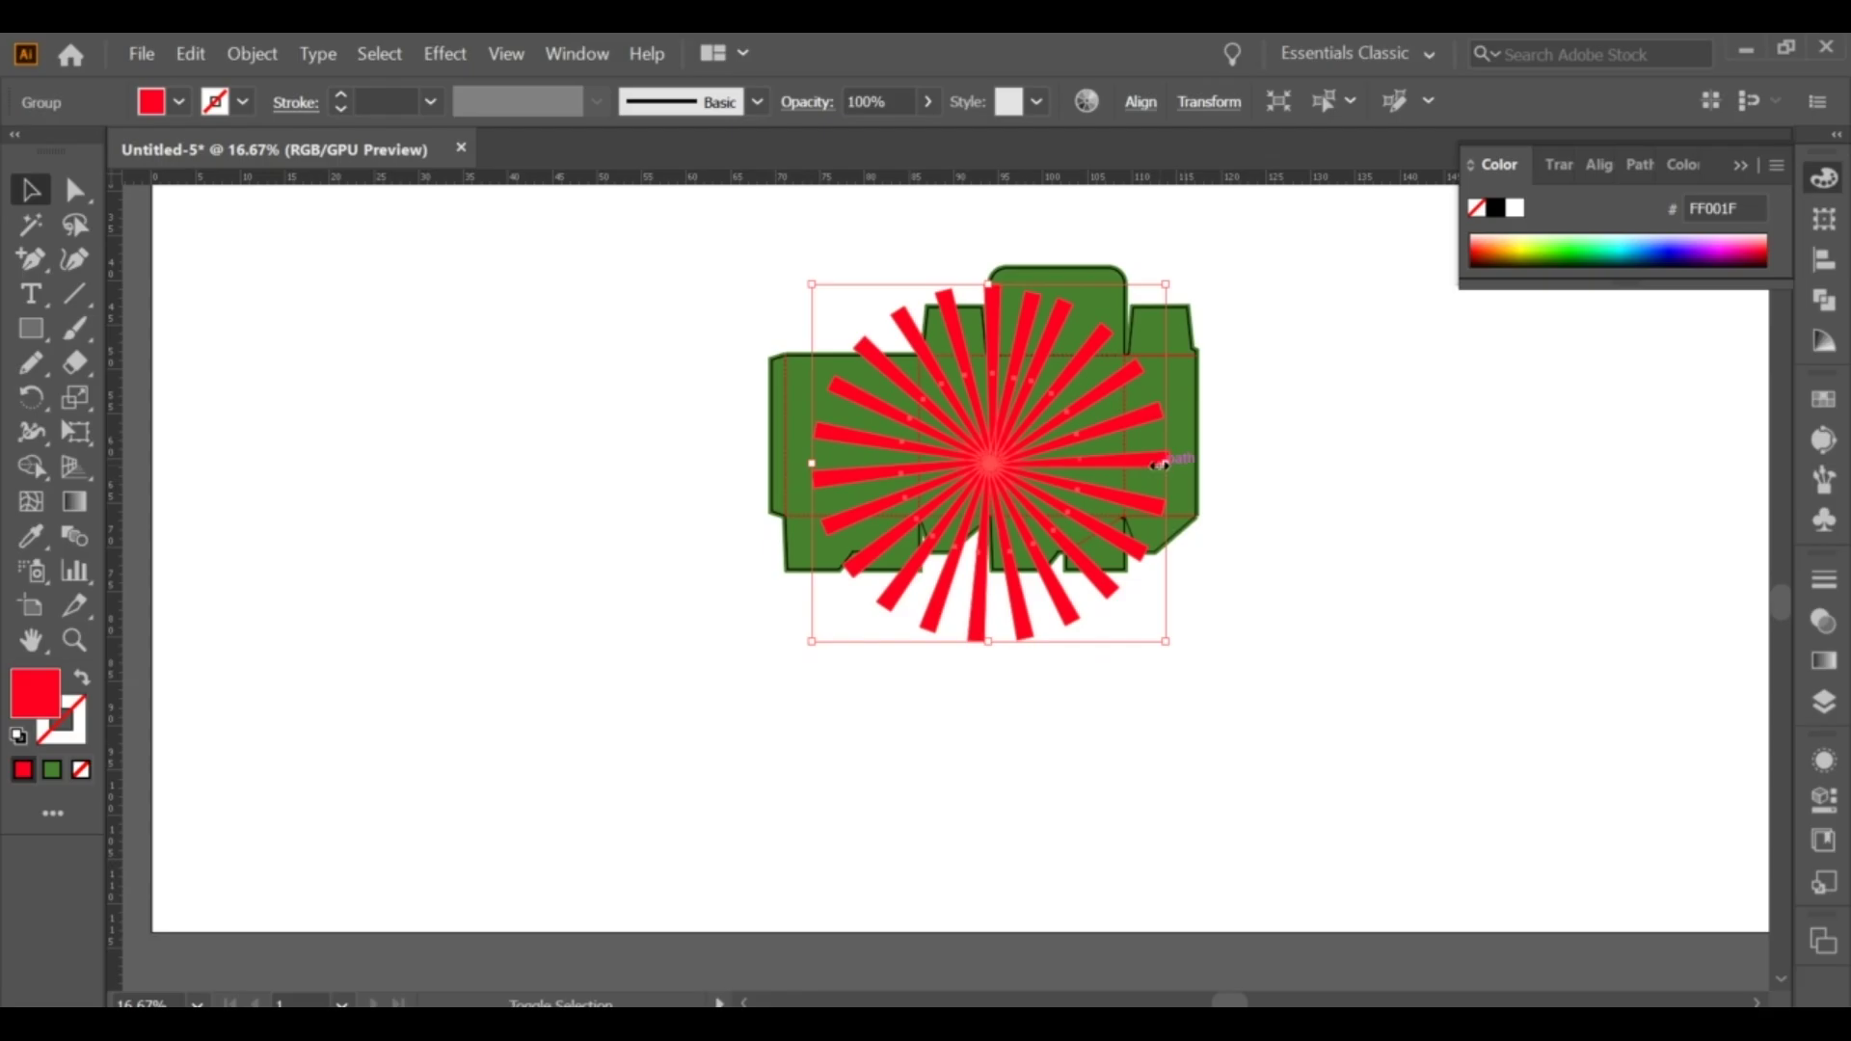
Scale the starburst up from its centre until it covers the box, and make its rays white.
{"action": "key", "text": "v"}
{"action": "left_click_drag", "start_coordinate": [1169, 463], "coordinate": [1230, 463]}
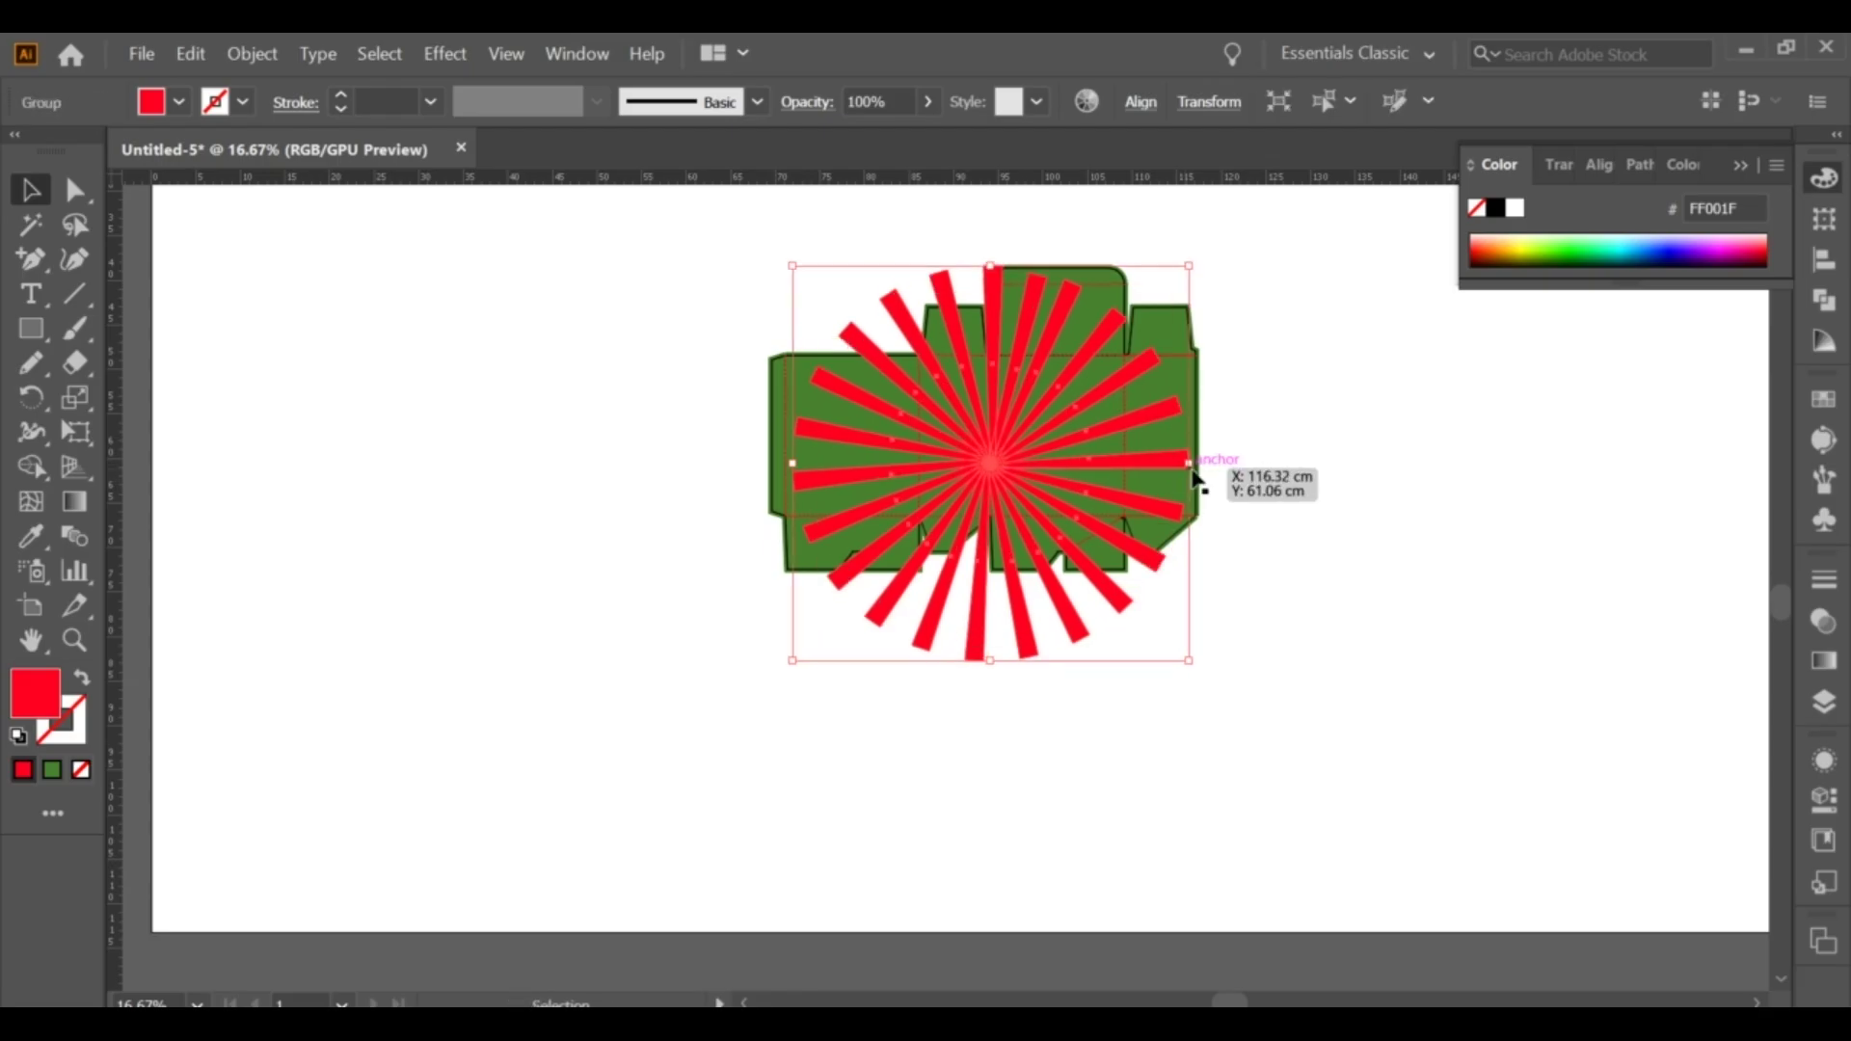
{"action": "scroll", "coordinate": [1046, 446], "scroll_direction": "up", "scroll_amount": 1}
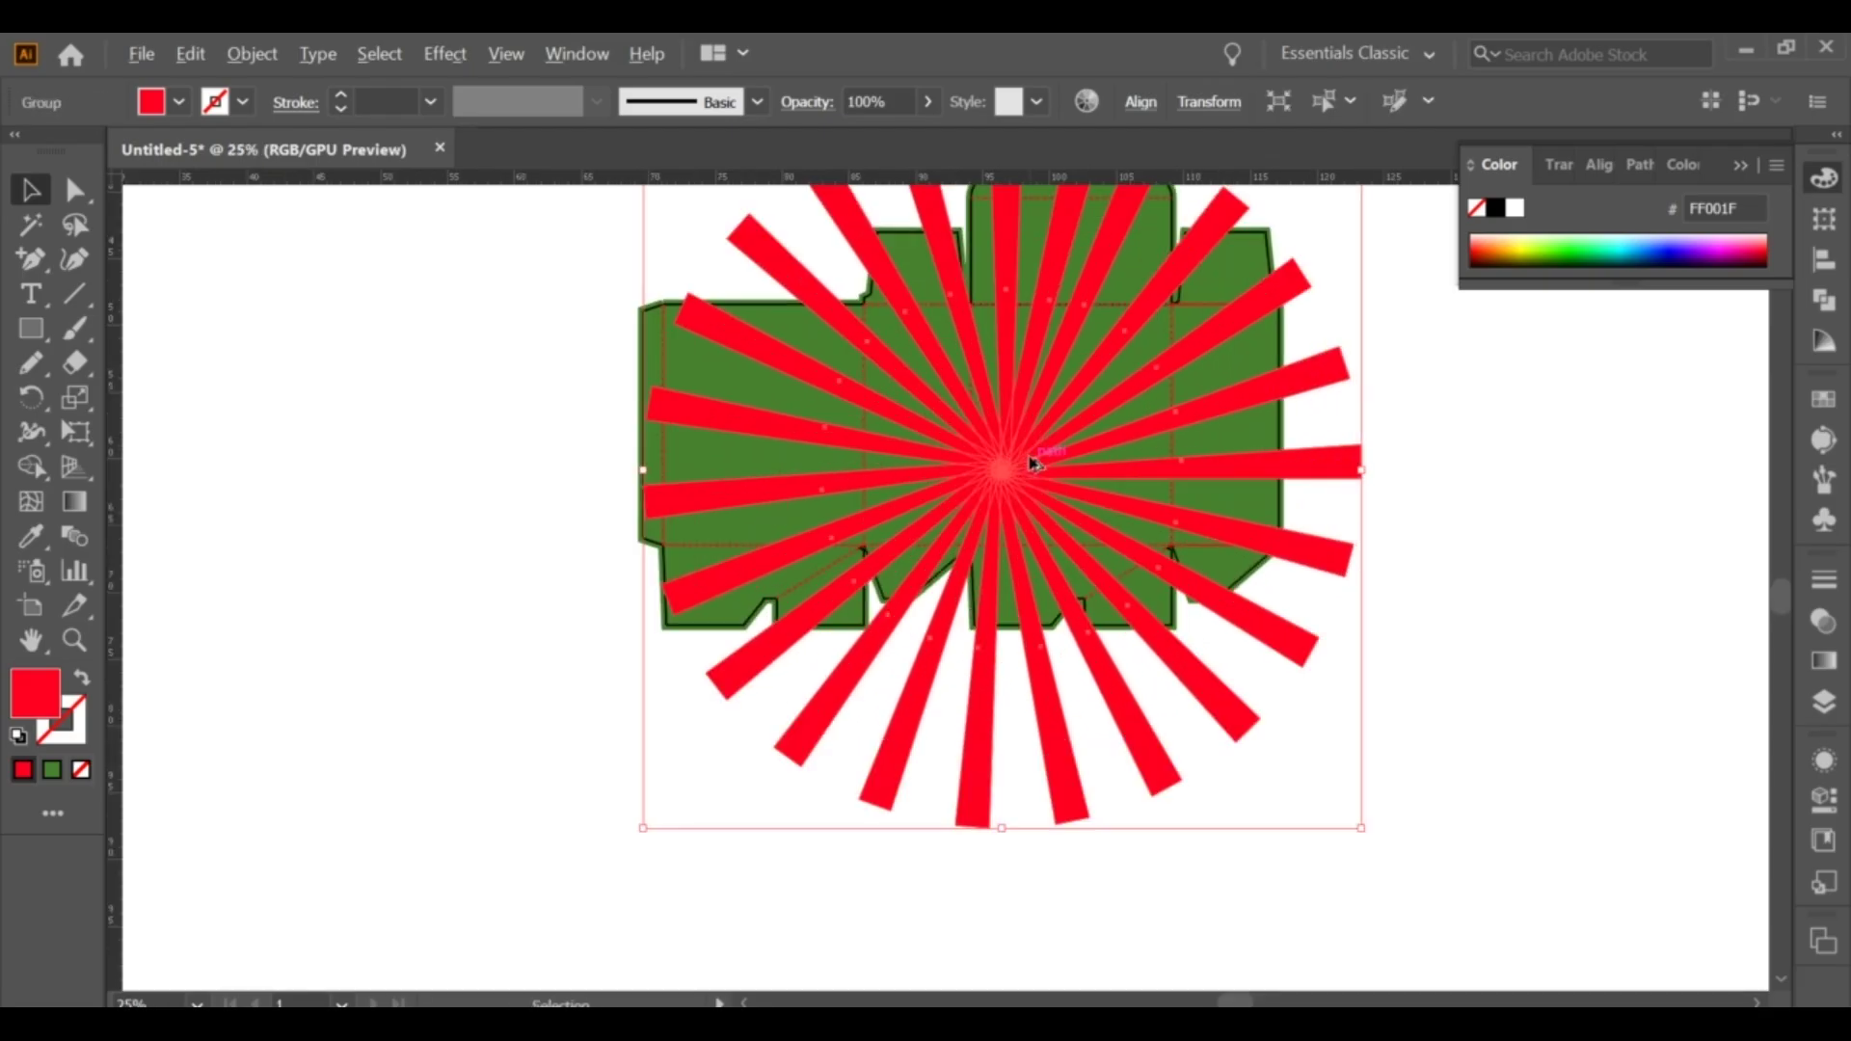
{"action": "left_click_drag", "start_coordinate": [653, 449], "coordinate": [610, 448]}
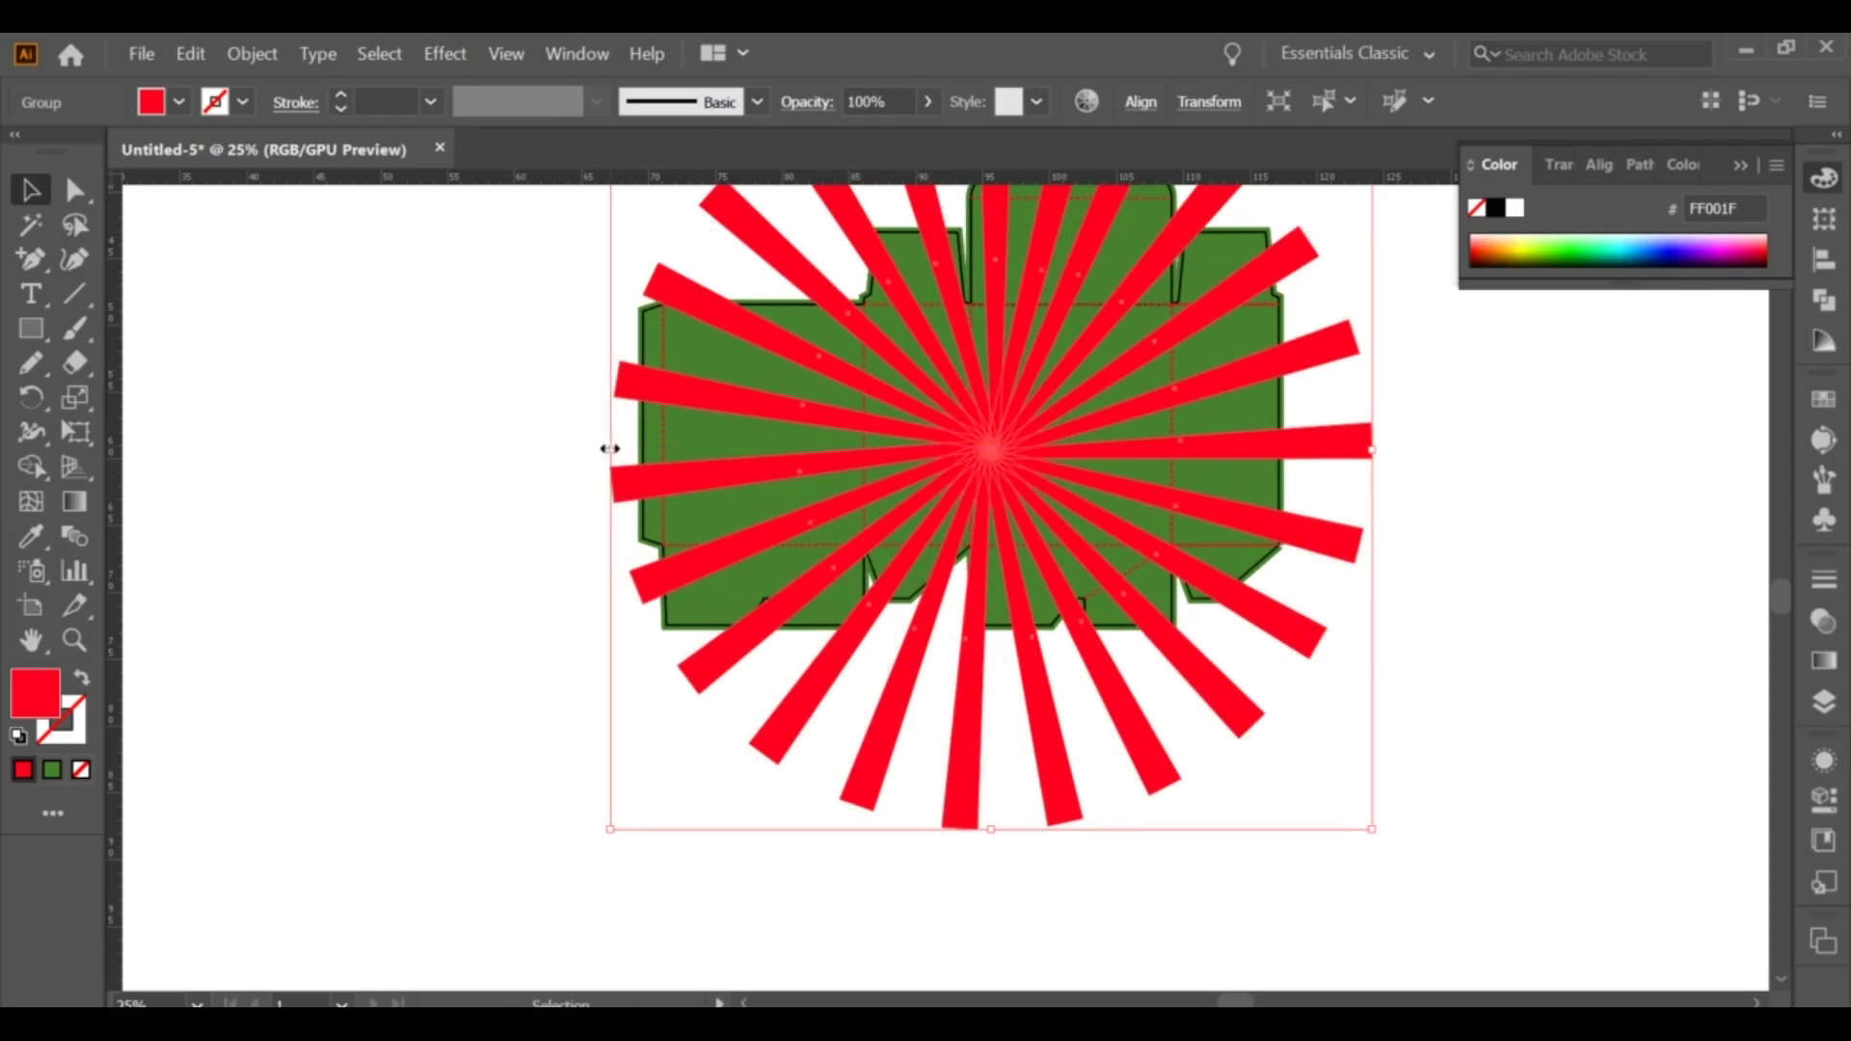
{"action": "left_click", "coordinate": [21, 534]}
{"action": "left_click", "coordinate": [257, 372]}
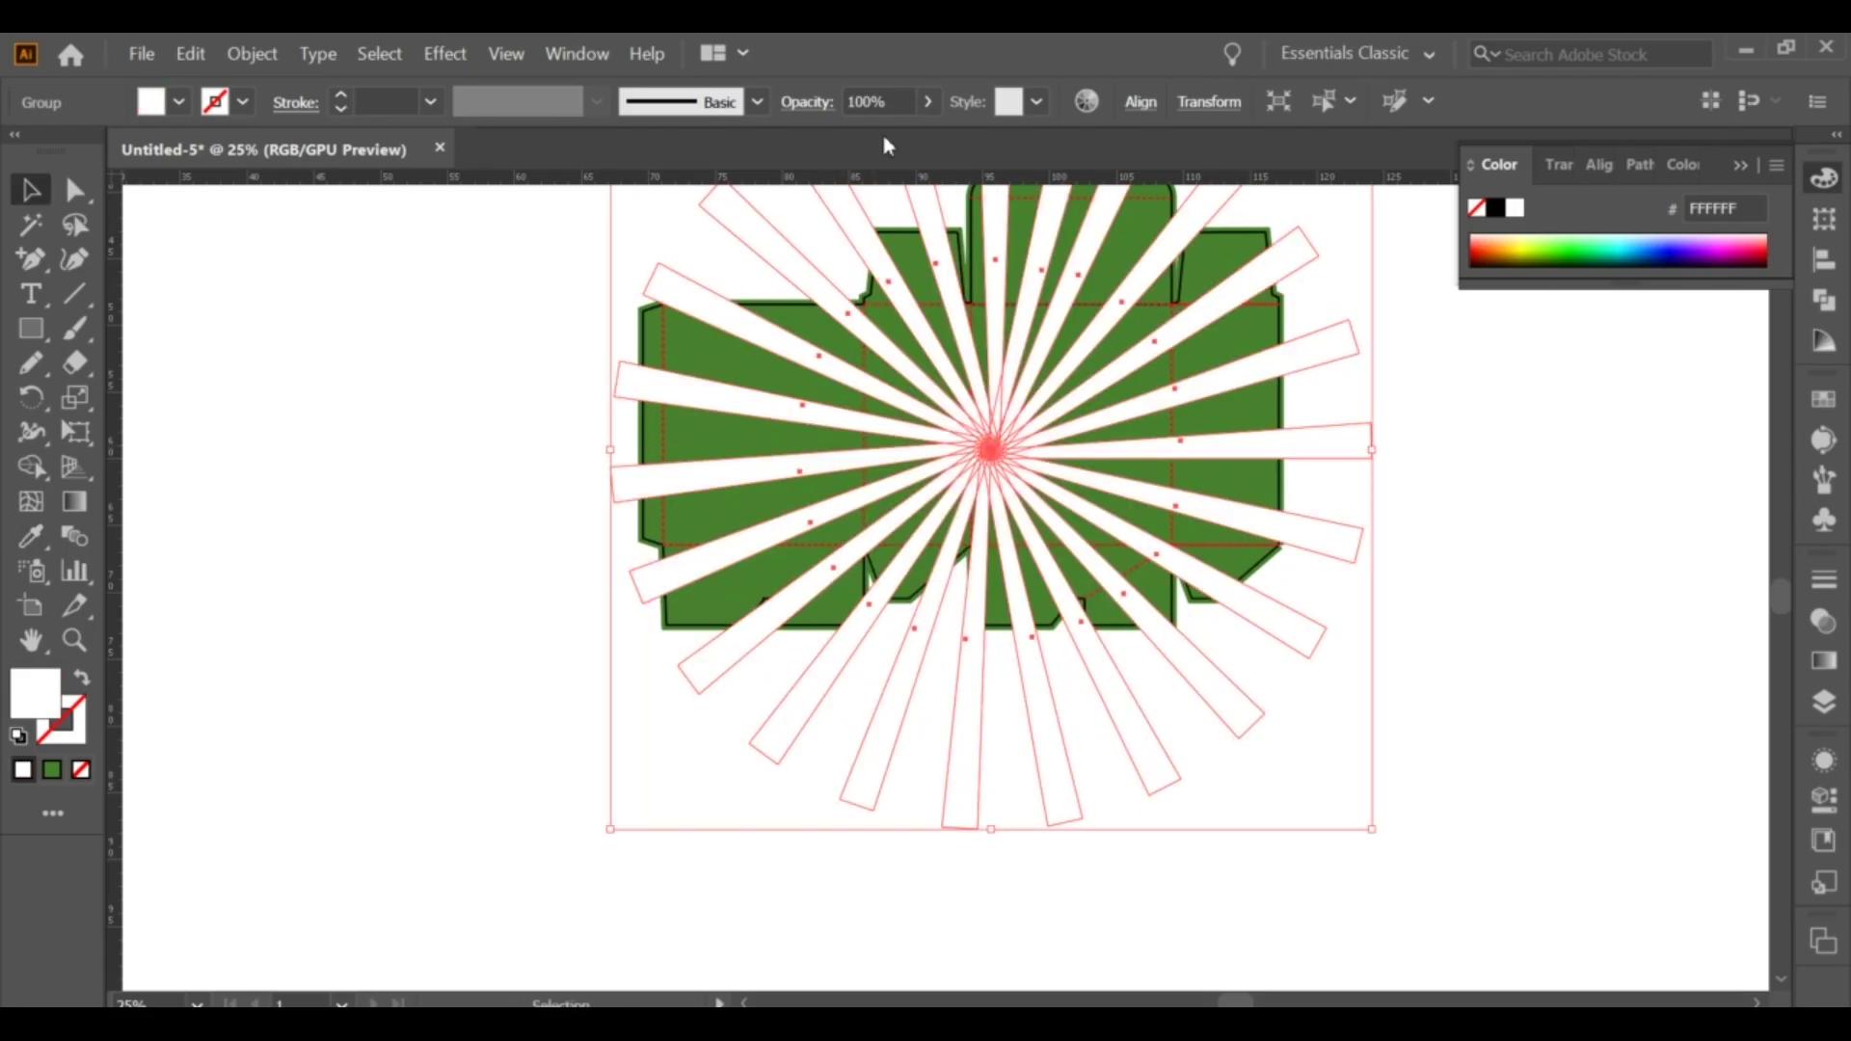
Lower the white starburst's opacity and preview the faded rays.
{"action": "left_click", "coordinate": [927, 102]}
{"action": "left_click_drag", "start_coordinate": [918, 136], "coordinate": [862, 138]}
{"action": "left_click", "coordinate": [470, 252]}
{"action": "left_click", "coordinate": [933, 436]}
{"action": "left_click", "coordinate": [928, 101]}
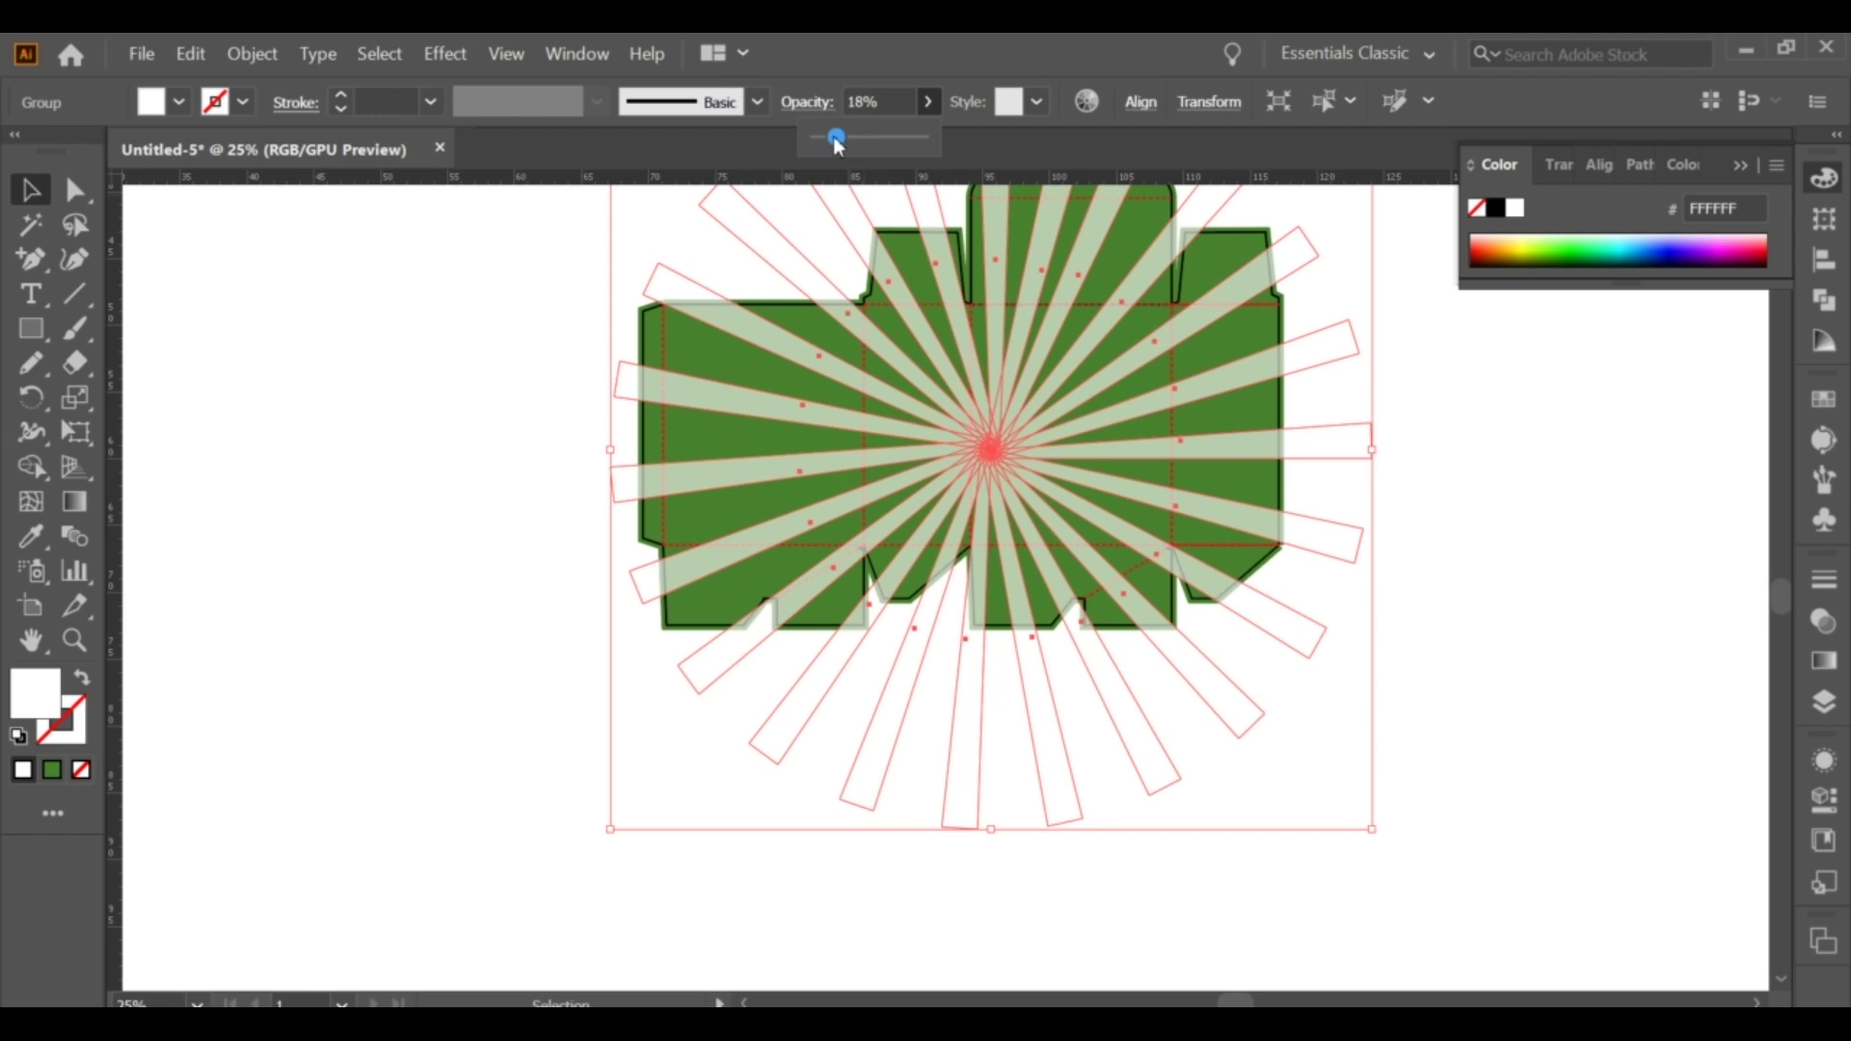
{"action": "left_click", "coordinate": [464, 361]}
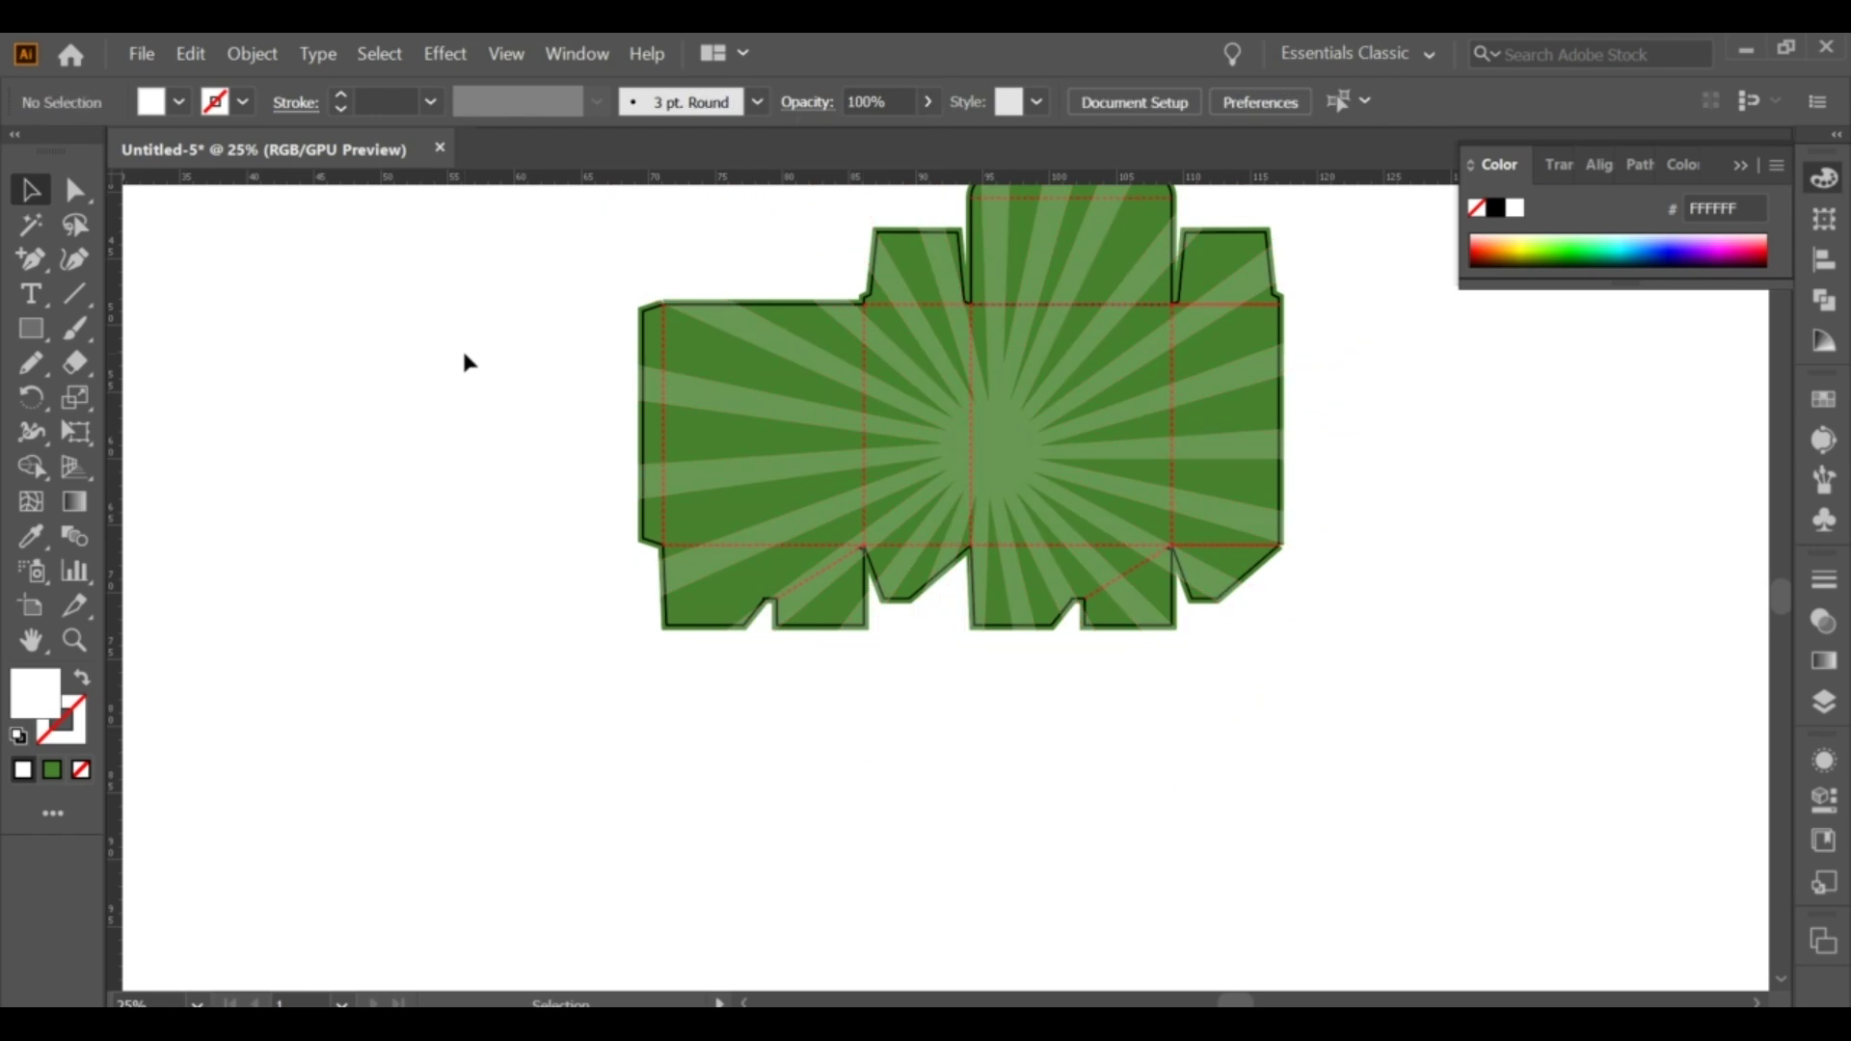
{"action": "left_click", "coordinate": [1038, 525]}
Set the rays' blend mode to Screen and their opacity to 19%.
{"action": "left_click", "coordinate": [807, 102]}
{"action": "left_click", "coordinate": [618, 150]}
{"action": "left_click", "coordinate": [555, 255]}
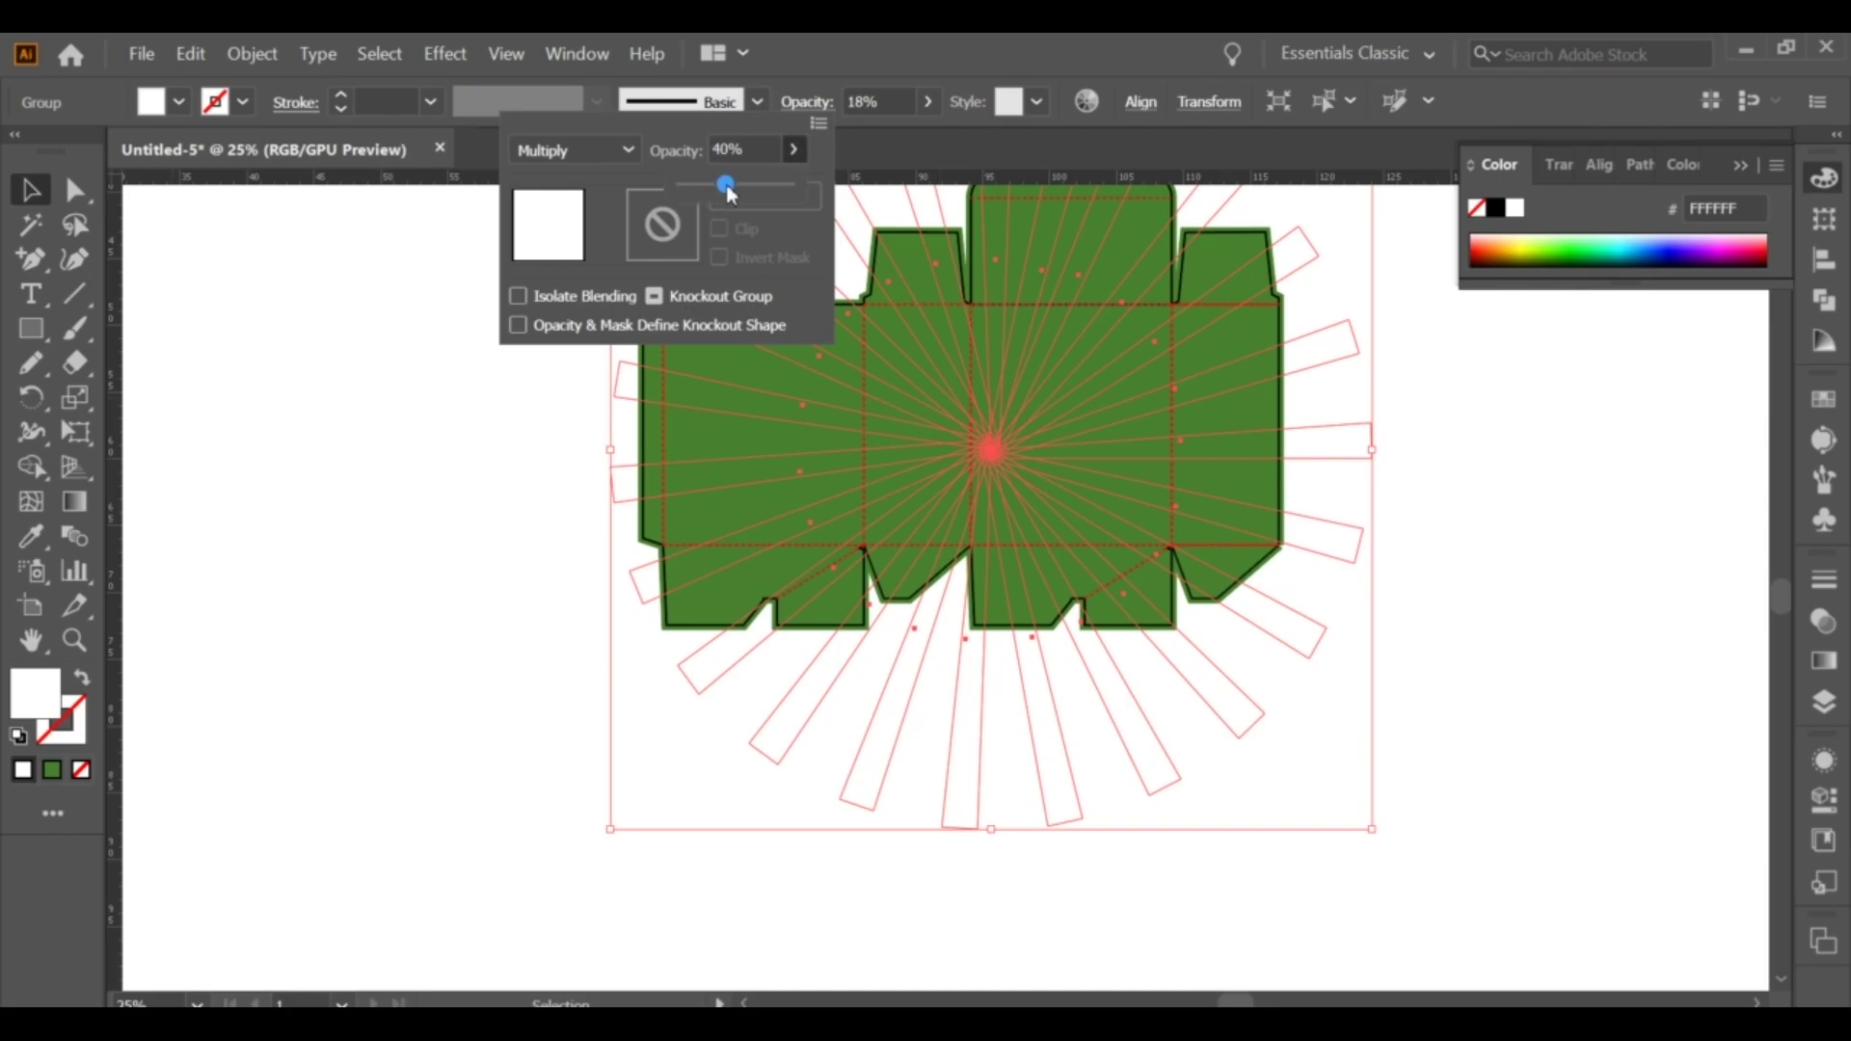
{"action": "left_click", "coordinate": [597, 147]}
{"action": "left_click", "coordinate": [563, 351]}
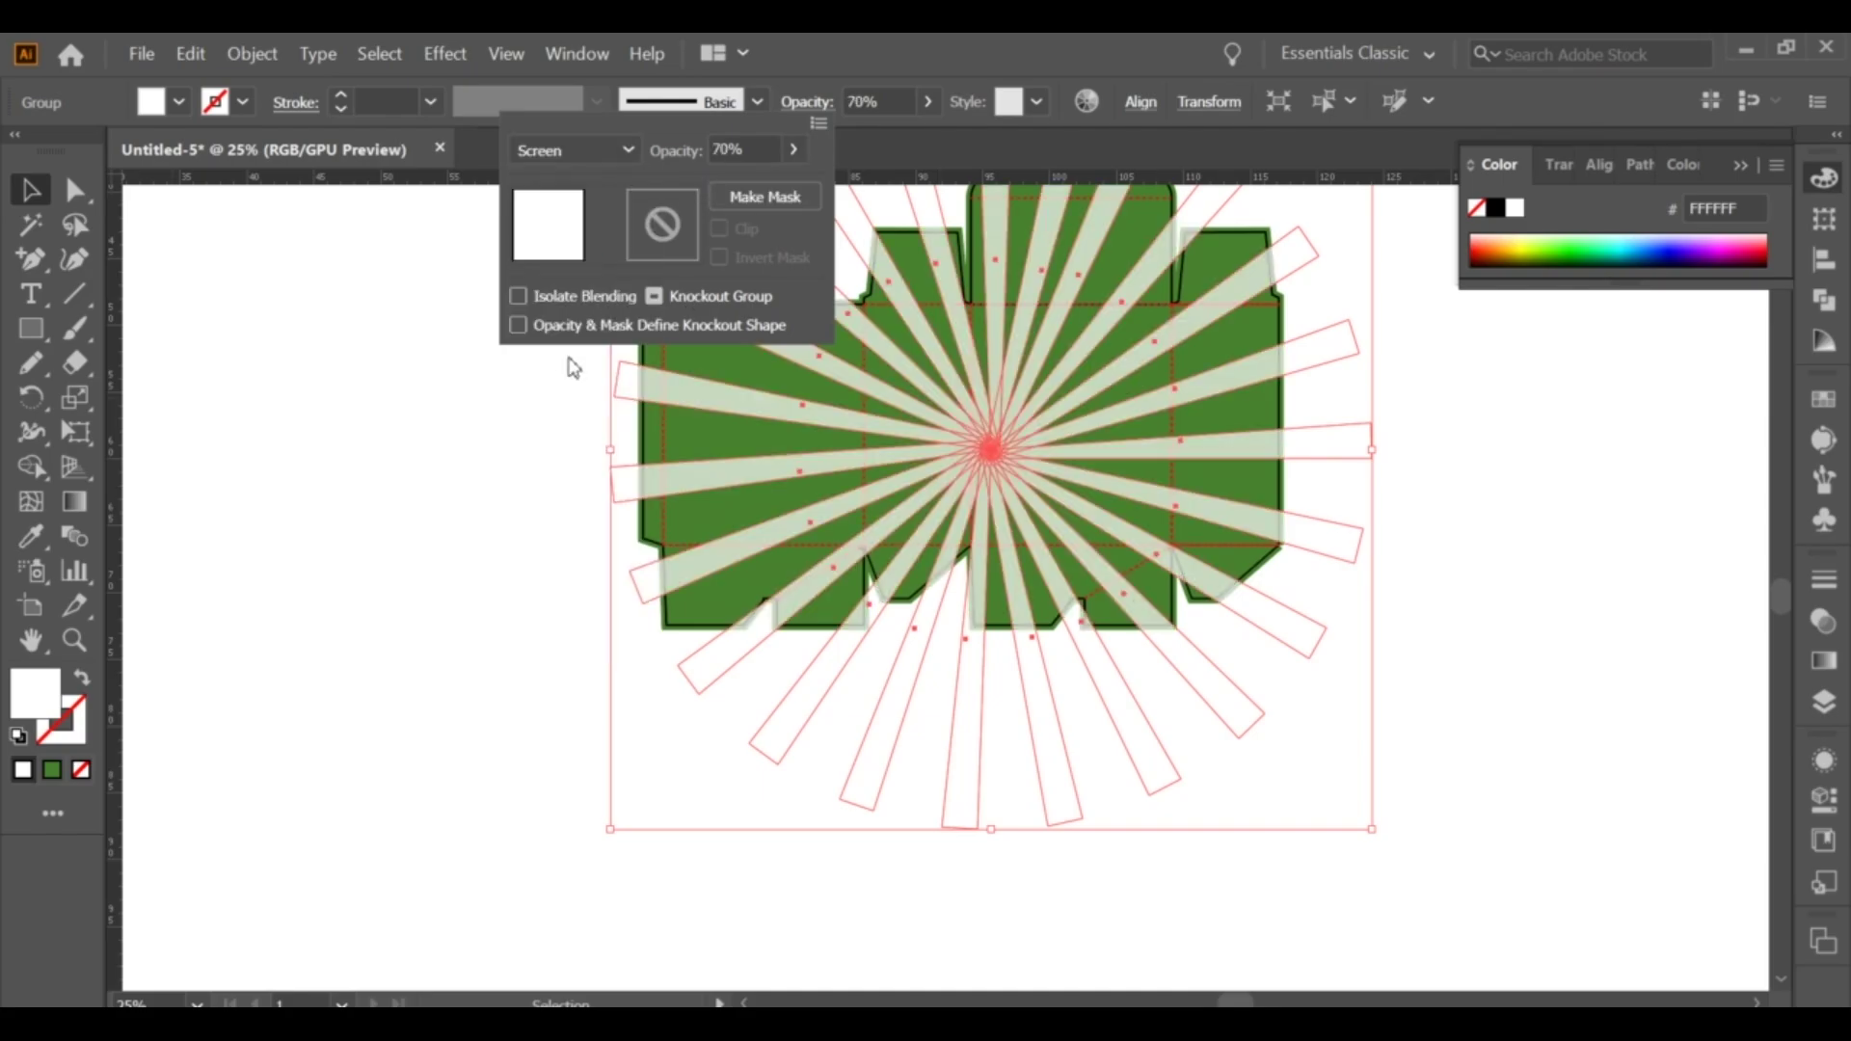
{"action": "left_click_drag", "start_coordinate": [757, 188], "coordinate": [727, 185]}
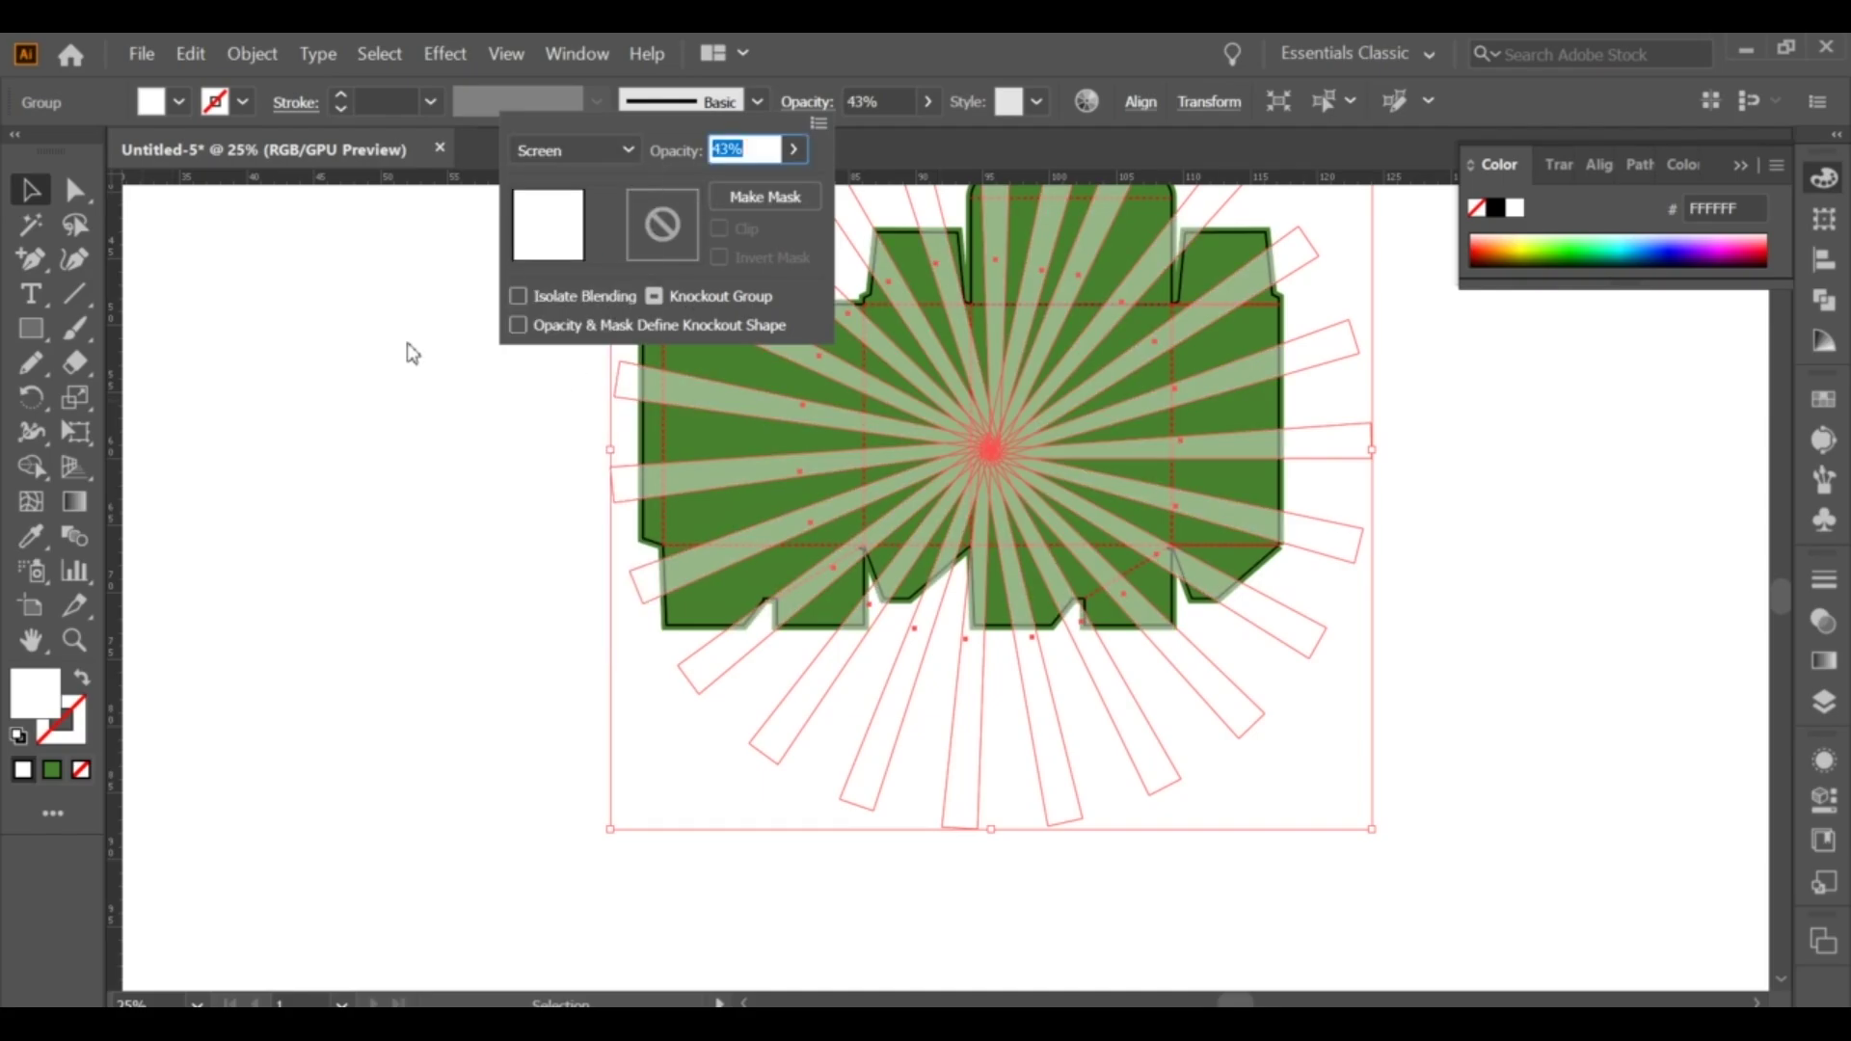
{"action": "type", "text": "19"}
{"action": "key", "text": "Return"}
Recheck the dimmed starburst over the box, adjusting its opacity value.
{"action": "left_click", "coordinate": [442, 351]}
{"action": "left_click", "coordinate": [911, 273]}
{"action": "left_click", "coordinate": [879, 91]}
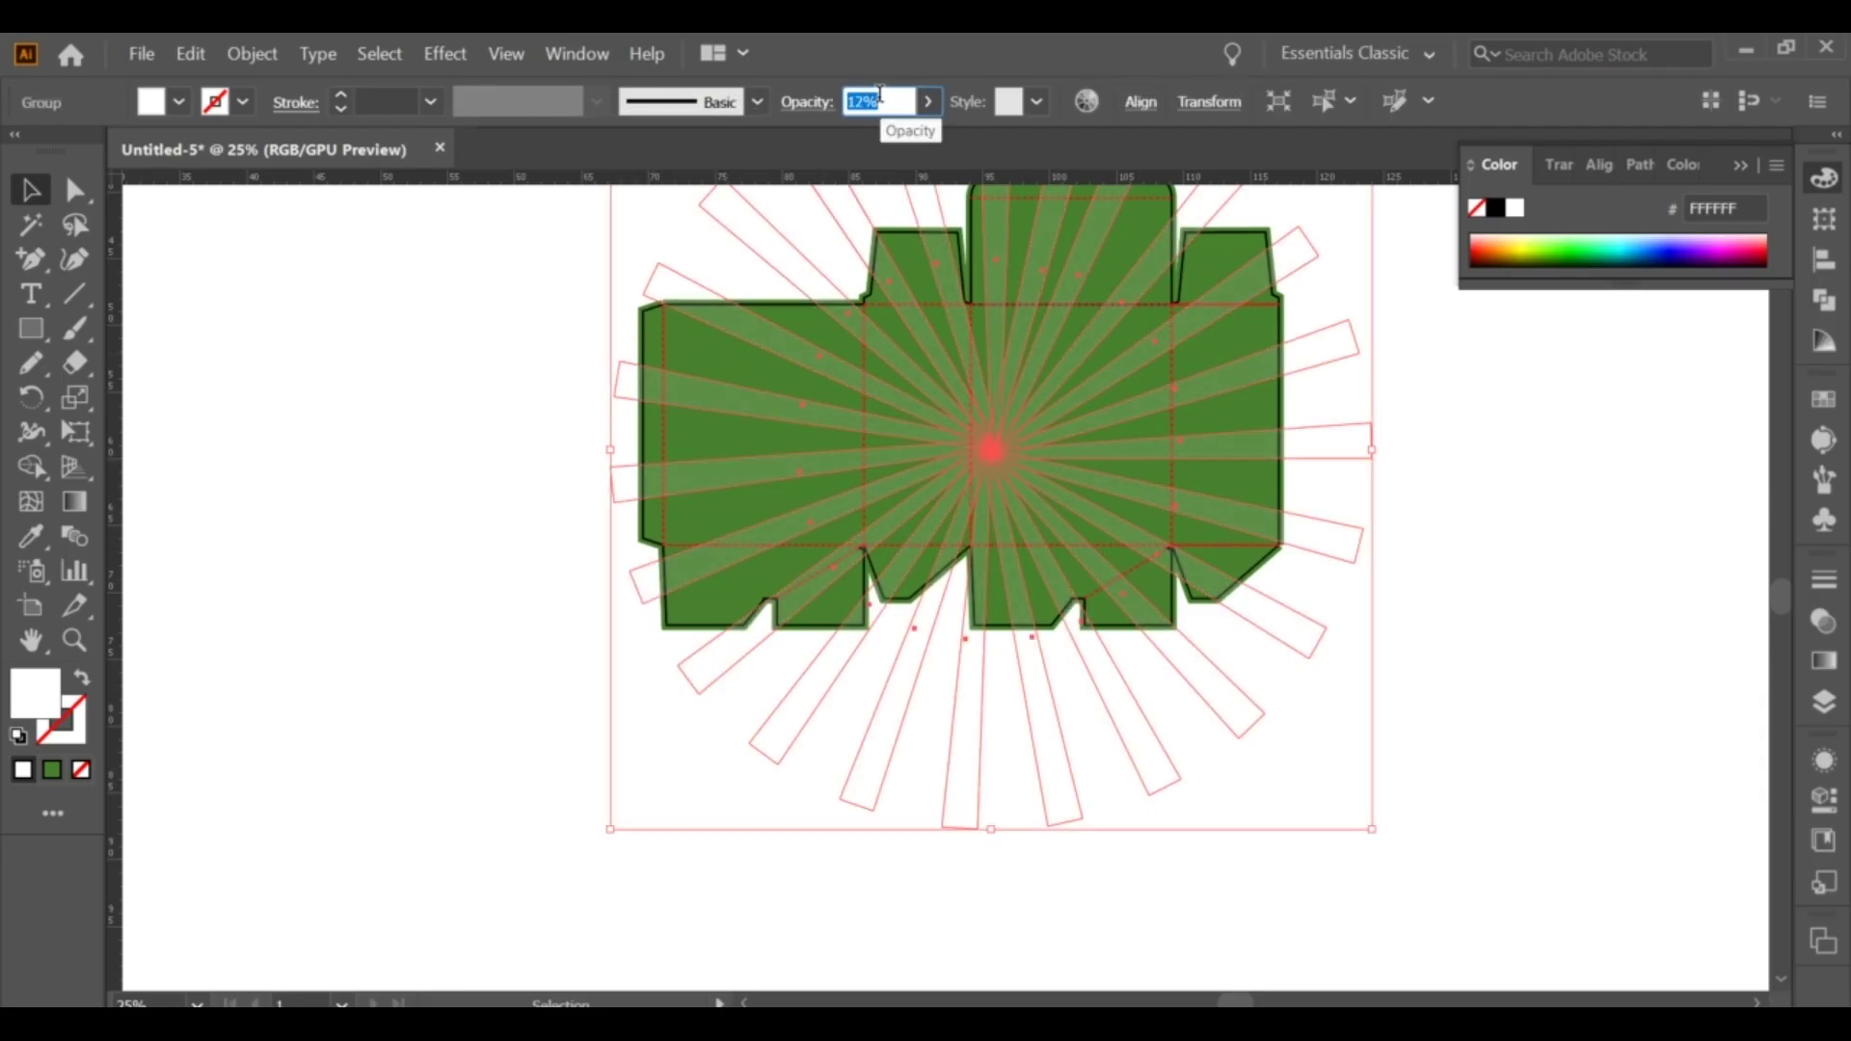
{"action": "left_click", "coordinate": [506, 281]}
{"action": "left_click", "coordinate": [969, 518]}
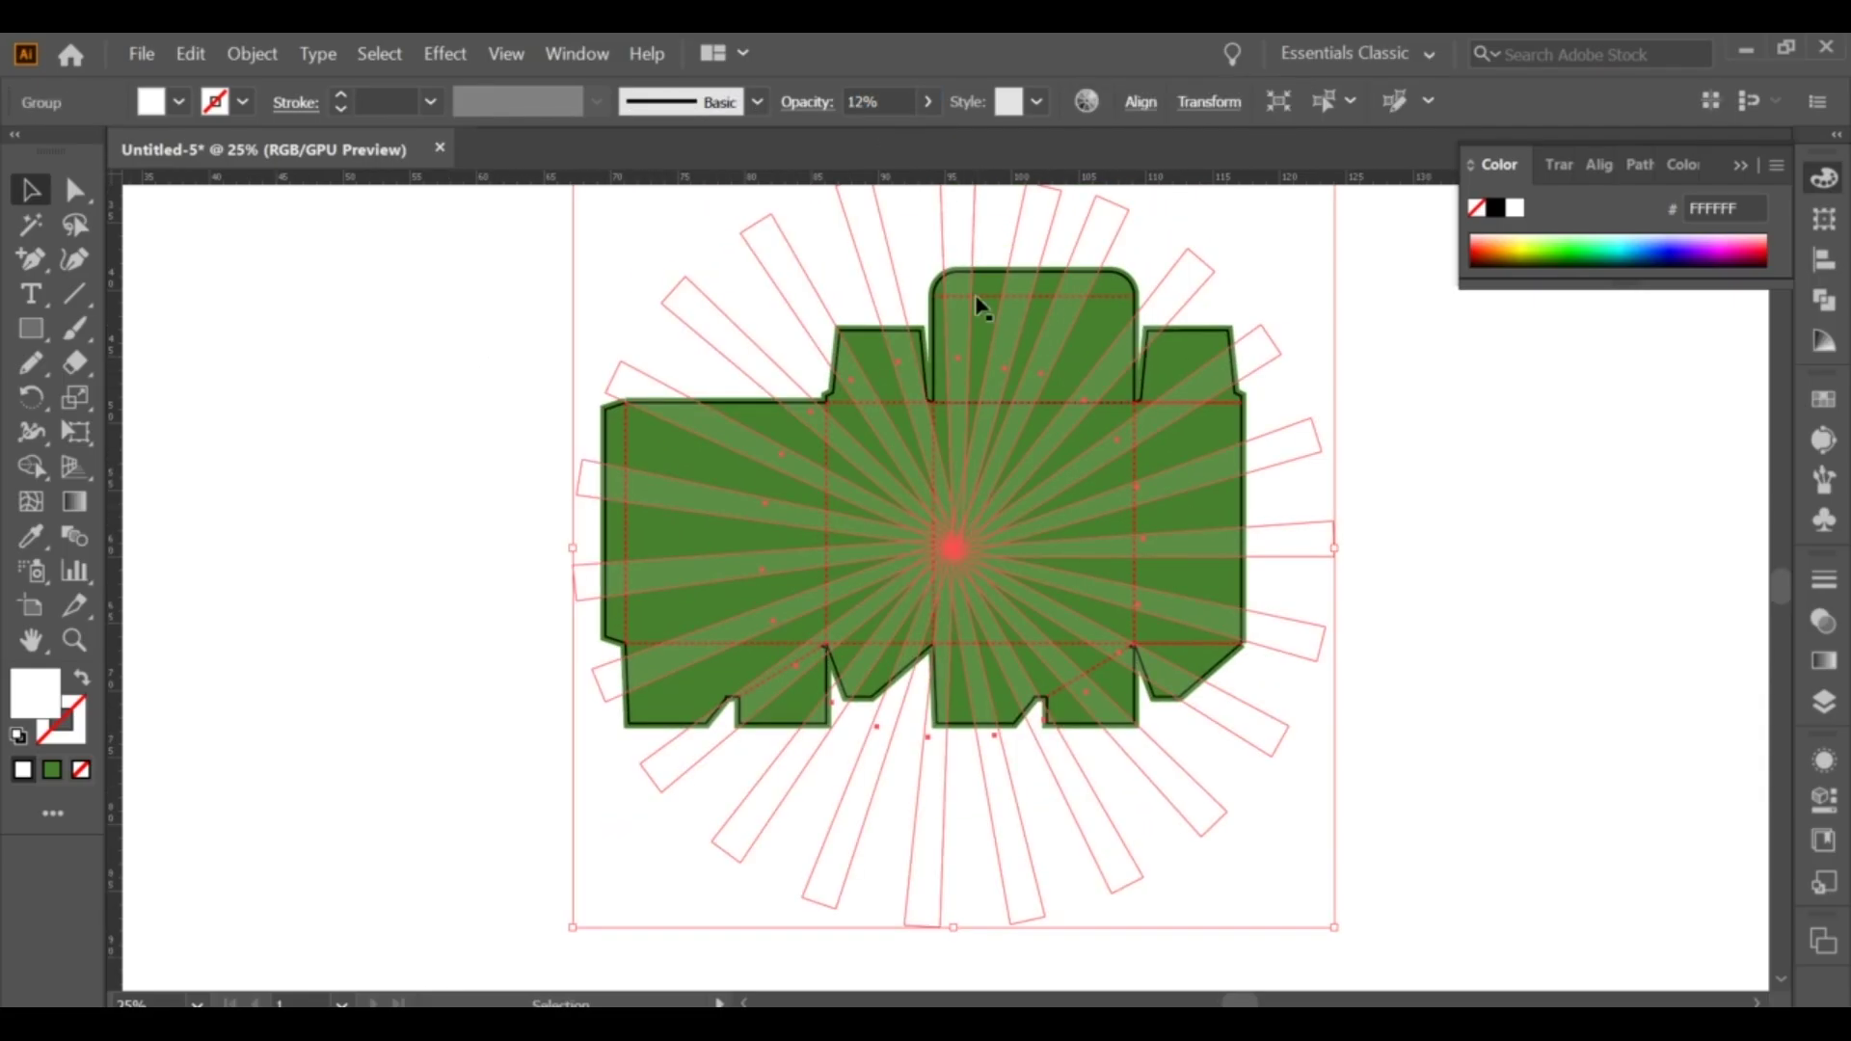
{"action": "key", "text": "ctrl+minus"}
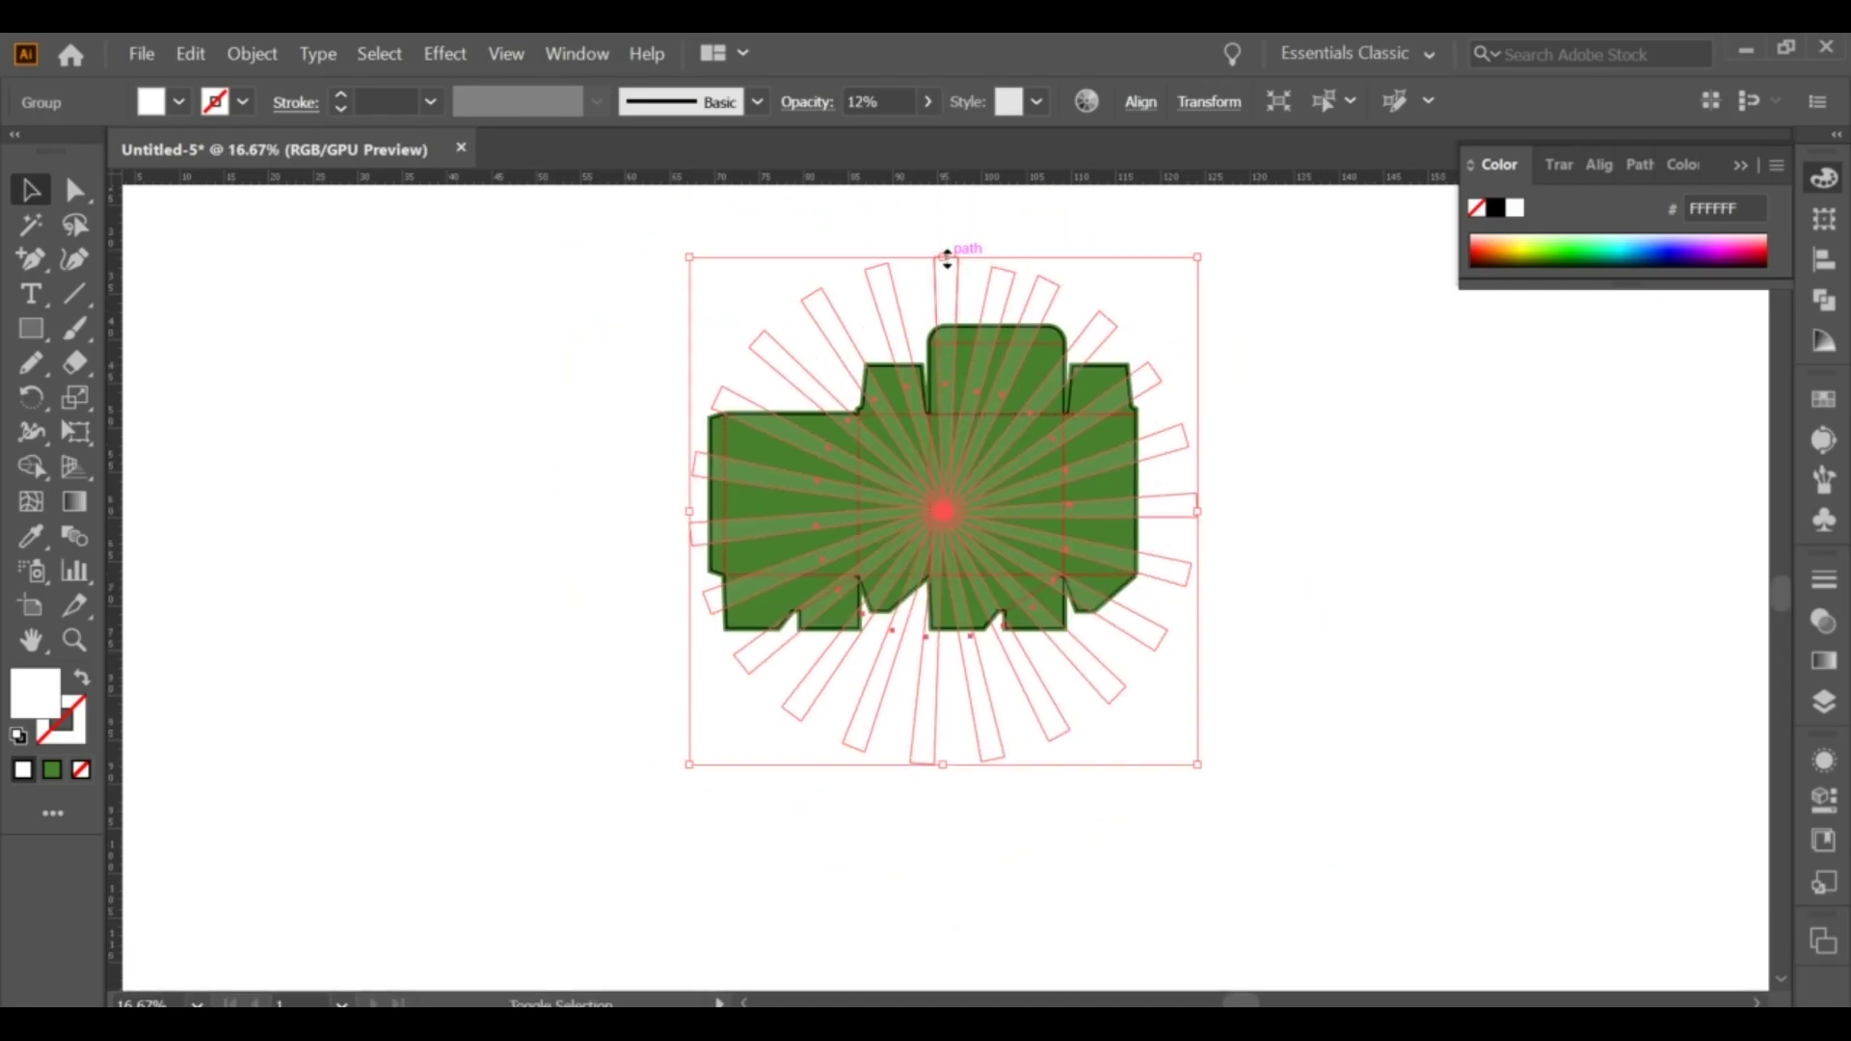
Scale the starburst down from its top edge and recentre it snugly over the box.
{"action": "left_click_drag", "start_coordinate": [947, 257], "coordinate": [944, 313]}
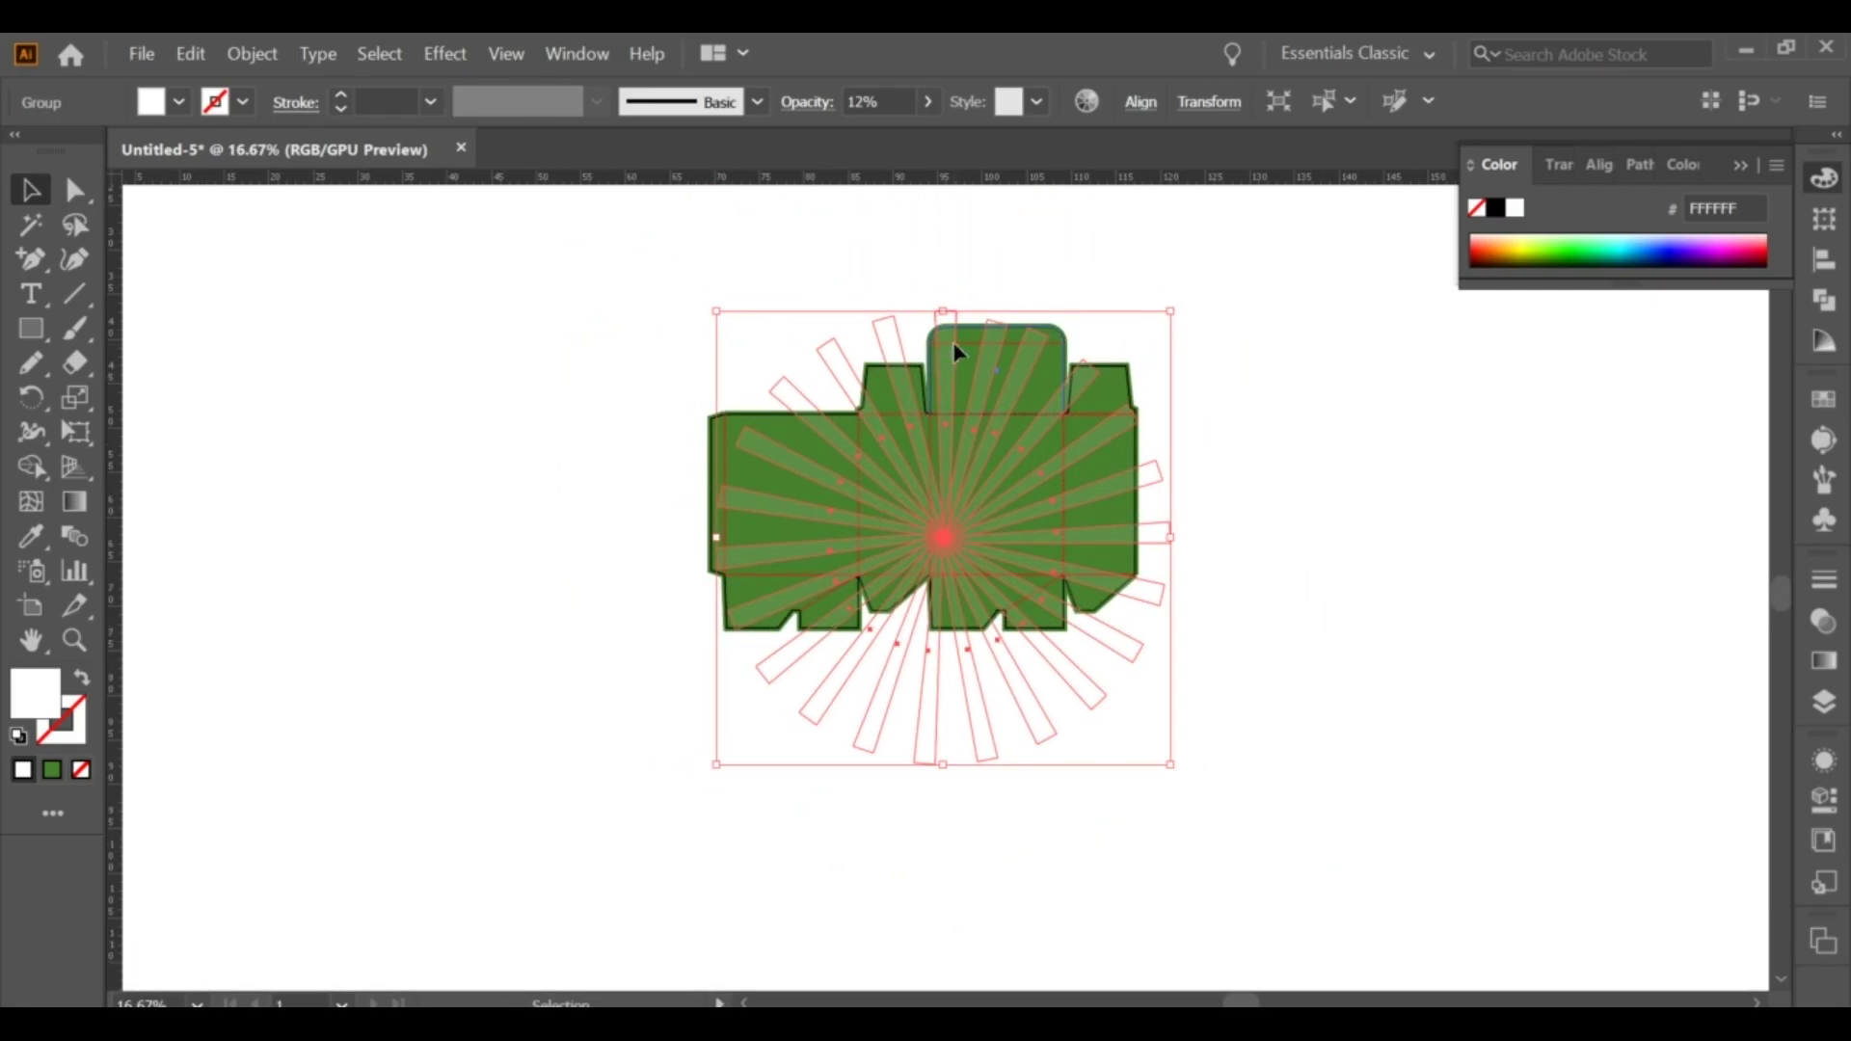
{"action": "left_click", "coordinate": [954, 351], "text": "shift"}
{"action": "left_click_drag", "start_coordinate": [955, 351], "coordinate": [974, 324]}
{"action": "key", "text": "ctrl+shift+a"}
{"action": "key", "text": "ctrl+plus"}
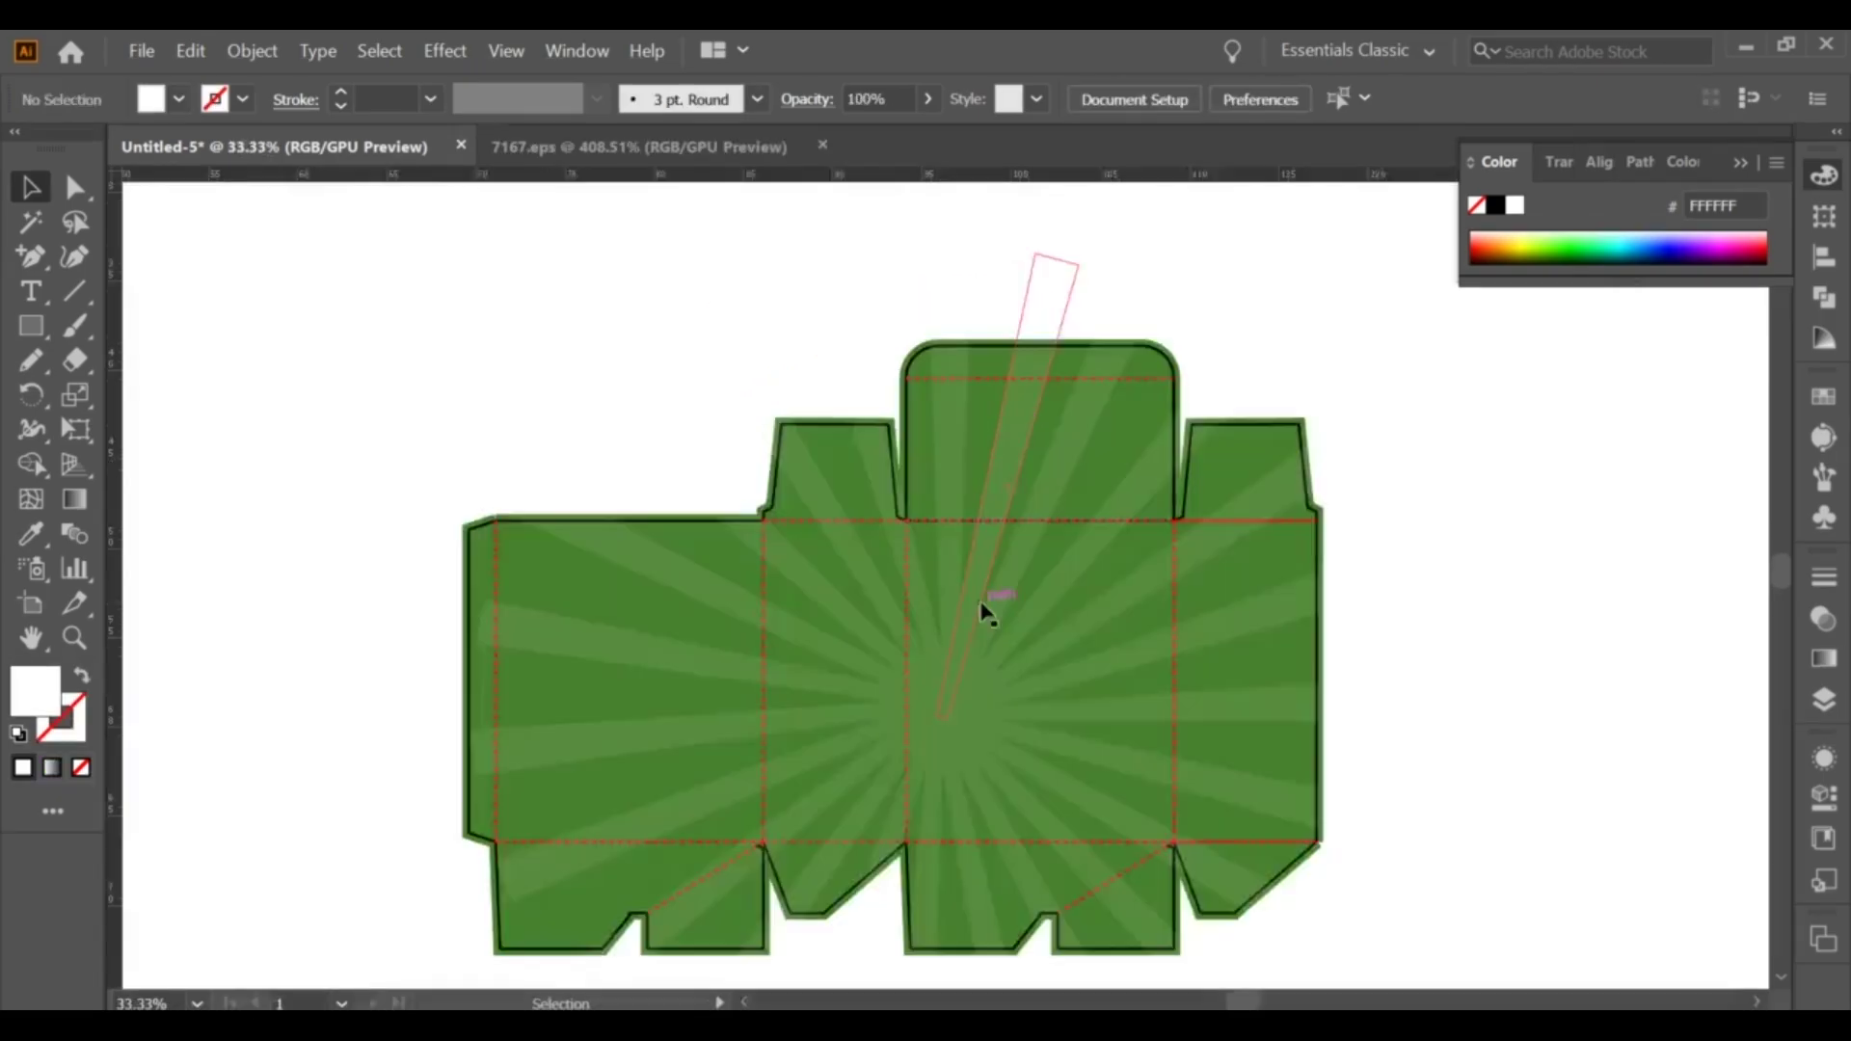
{"action": "left_click", "coordinate": [1063, 576]}
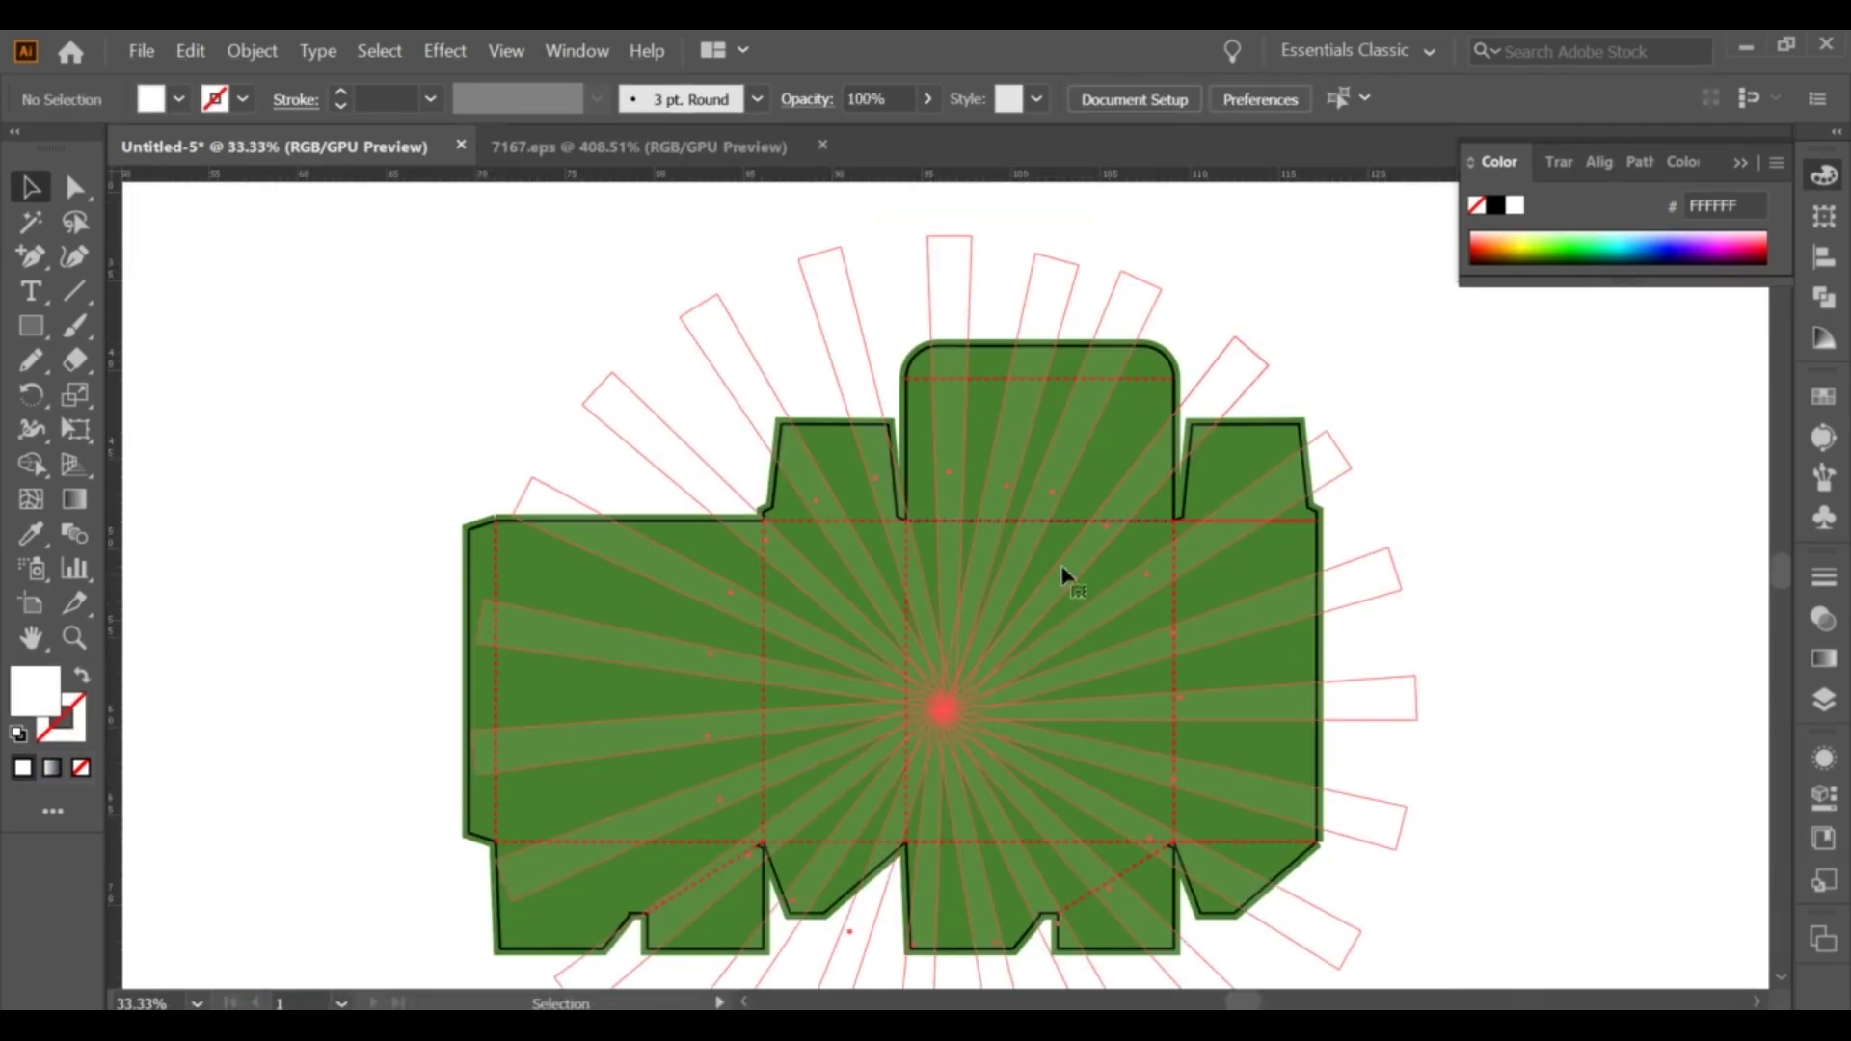
{"action": "key", "text": "ctrl+minus"}
{"action": "left_click", "coordinate": [1304, 556]}
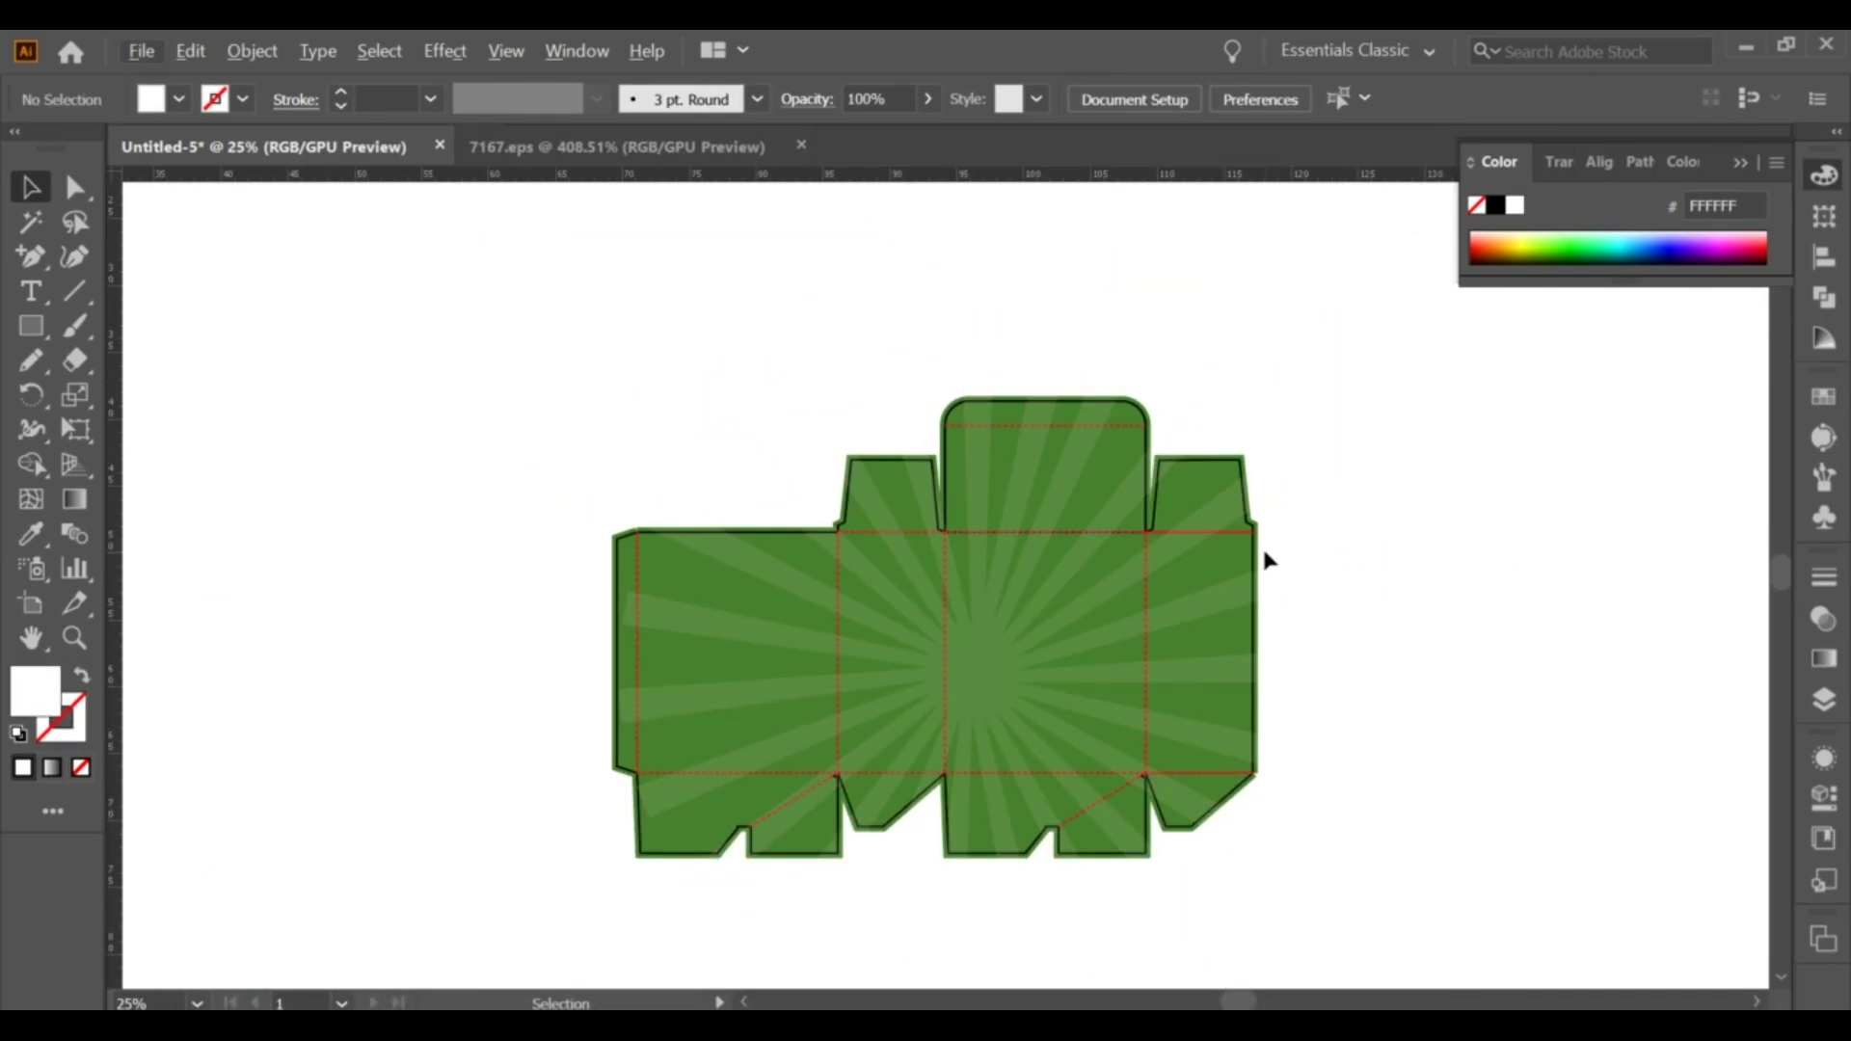
{"action": "key", "text": "ctrl+minus"}
{"action": "key", "text": "ctrl+minus"}
Move the black halftone dot texture over the box and select its group.
{"action": "mouse_move", "coordinate": [1041, 640]}
{"action": "left_mouse_down"}
{"action": "mouse_move", "coordinate": [1213, 623]}
{"action": "mouse_move", "coordinate": [918, 632]}
{"action": "left_mouse_up"}
{"action": "key", "text": "ctrl+plus"}
{"action": "scroll", "coordinate": [1141, 660], "scroll_direction": "up", "scroll_amount": 1}
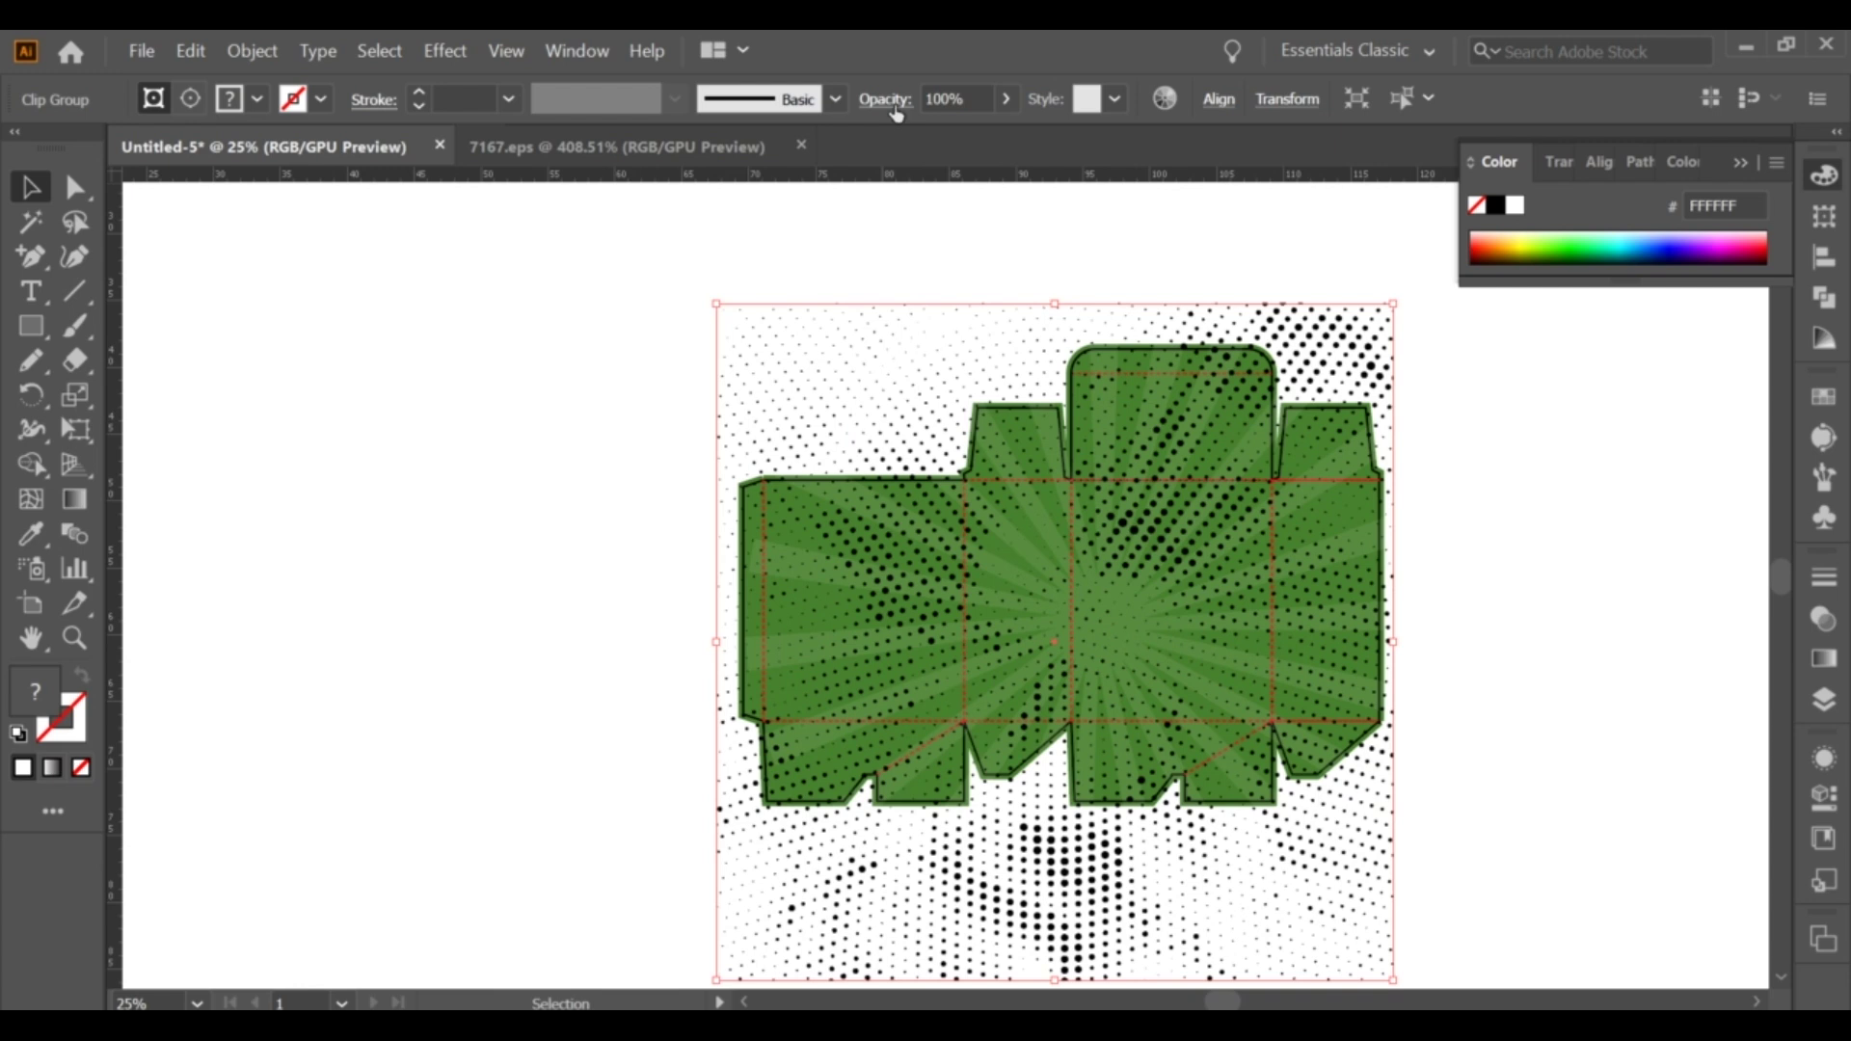
{"action": "right_click", "coordinate": [1090, 398]}
{"action": "left_click", "coordinate": [974, 344]}
{"action": "left_click", "coordinate": [876, 310]}
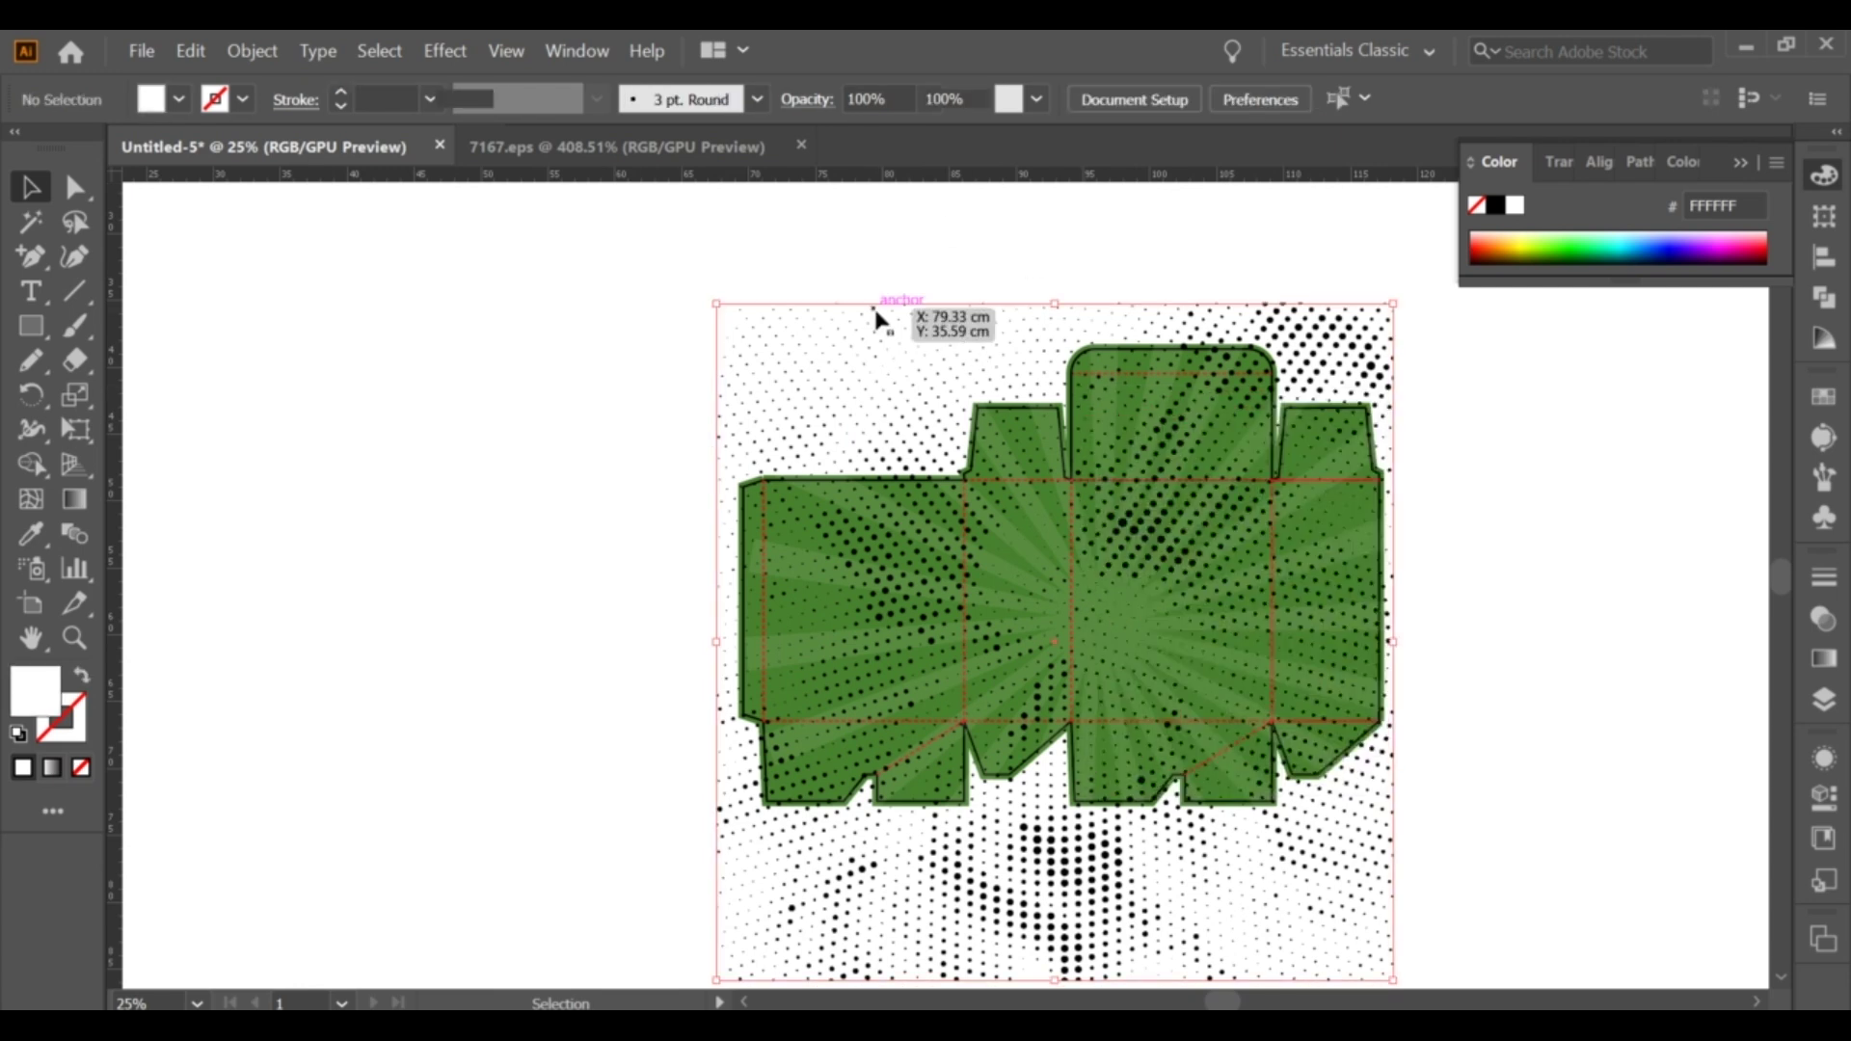
Set the halftone's blend mode to Soft Light after trying Multiply and Overlay.
{"action": "left_click", "coordinate": [884, 99]}
{"action": "left_click", "coordinate": [709, 147]}
{"action": "left_click", "coordinate": [674, 251]}
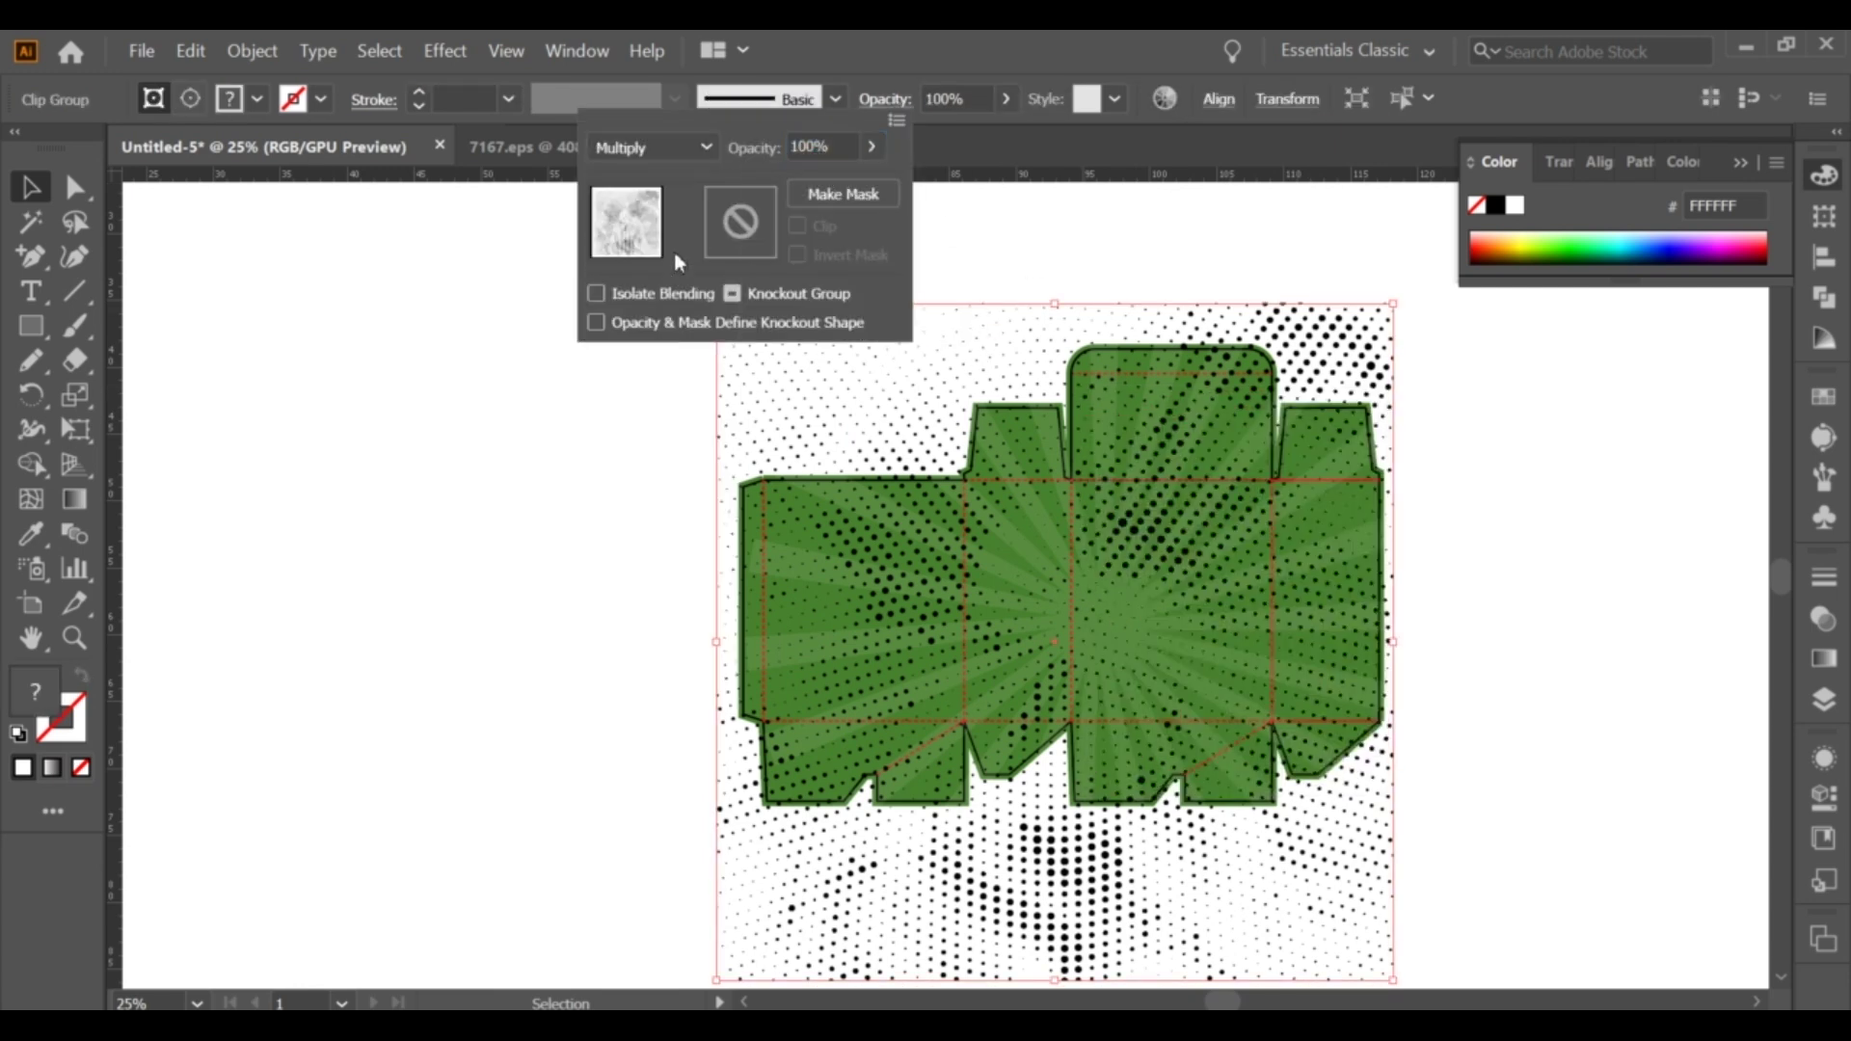
{"action": "left_click", "coordinate": [669, 153]}
{"action": "left_click", "coordinate": [659, 426]}
{"action": "left_click", "coordinate": [633, 148]}
{"action": "left_click", "coordinate": [652, 457]}
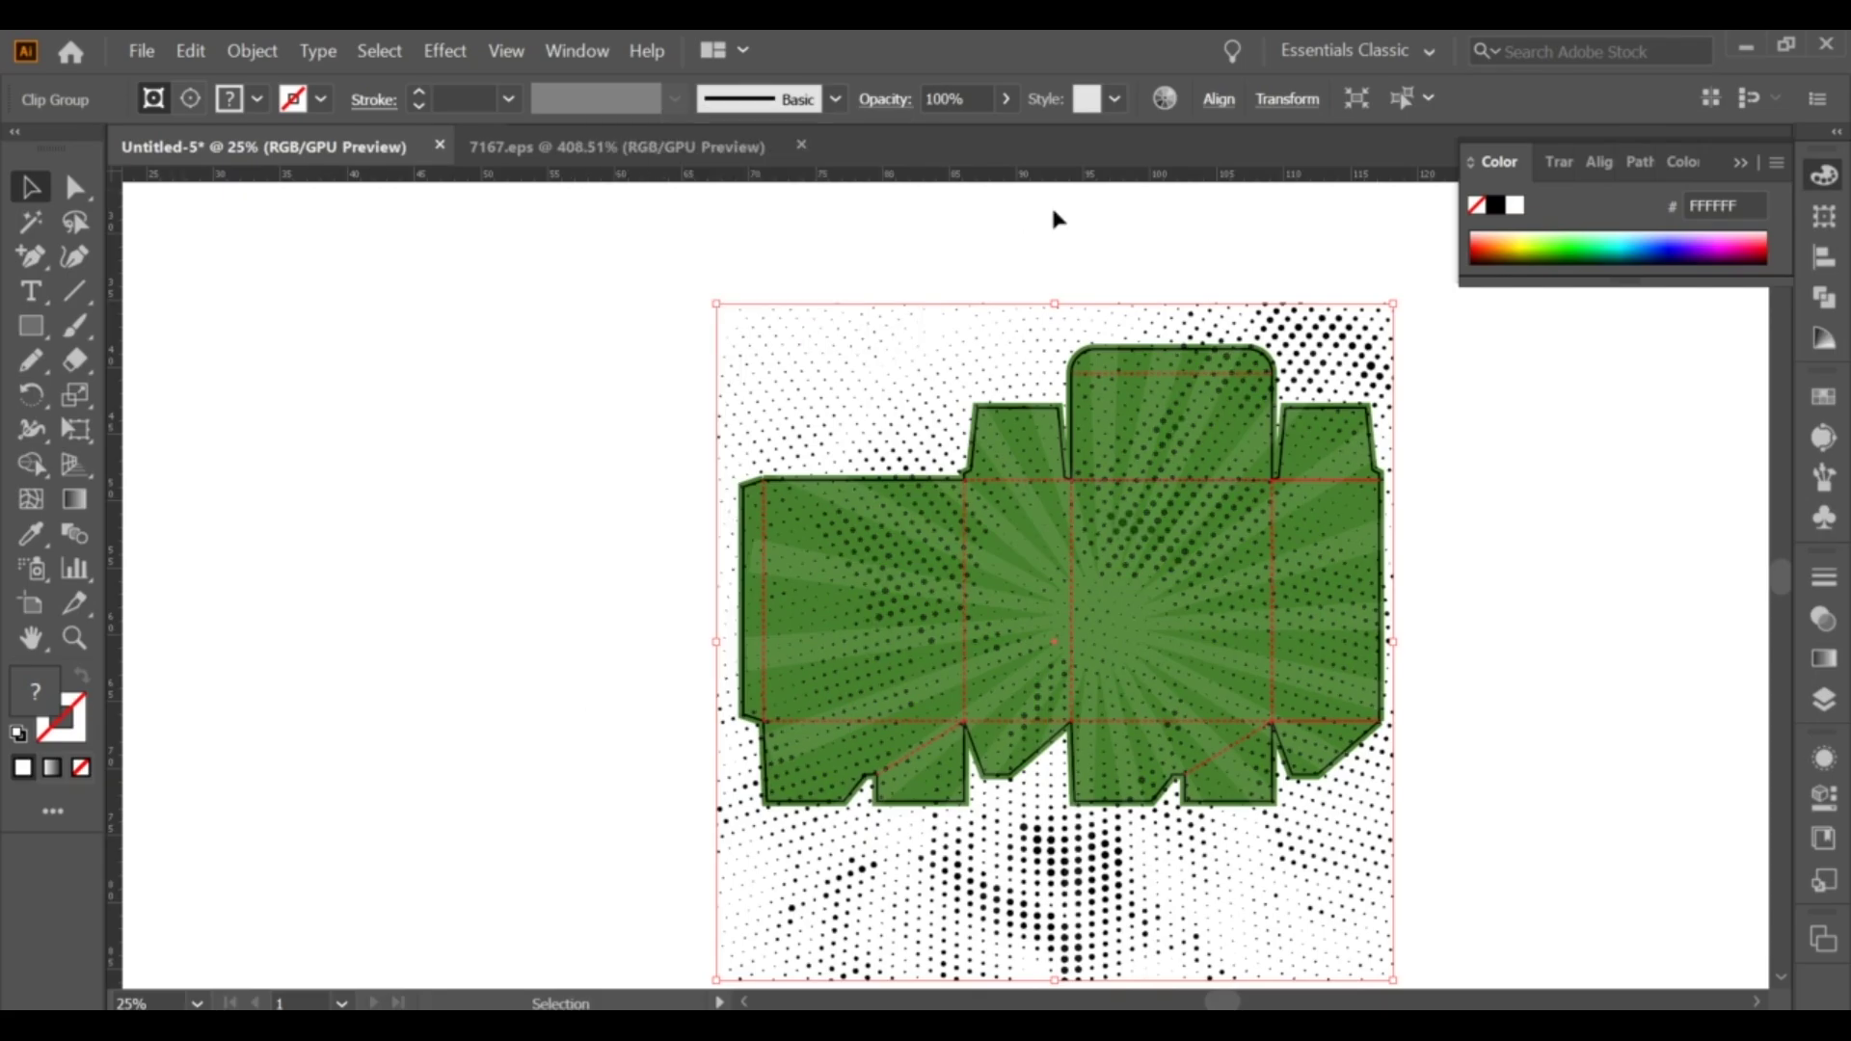
Fade the halftone texture to 23% opacity.
{"action": "left_click", "coordinate": [1009, 378]}
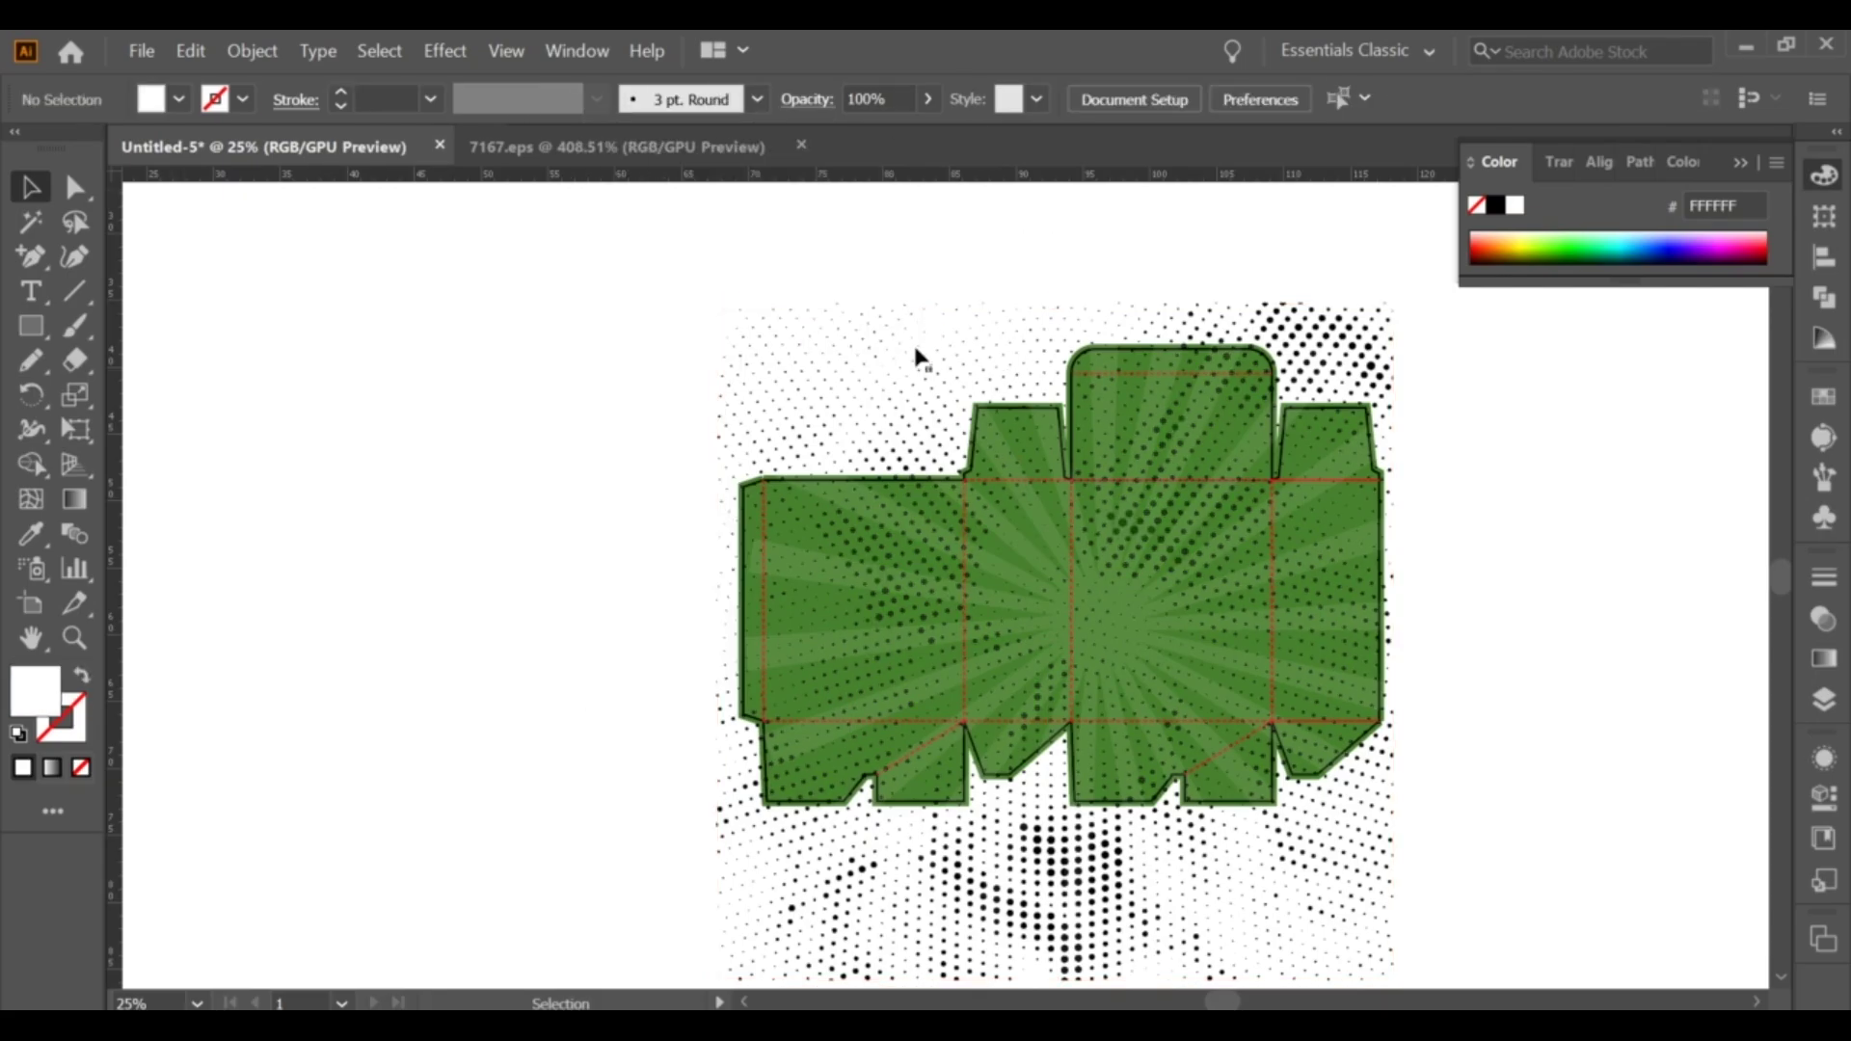
{"action": "left_click", "coordinate": [917, 355]}
{"action": "left_click", "coordinate": [1006, 98]}
{"action": "left_click_drag", "start_coordinate": [1001, 134], "coordinate": [993, 145]}
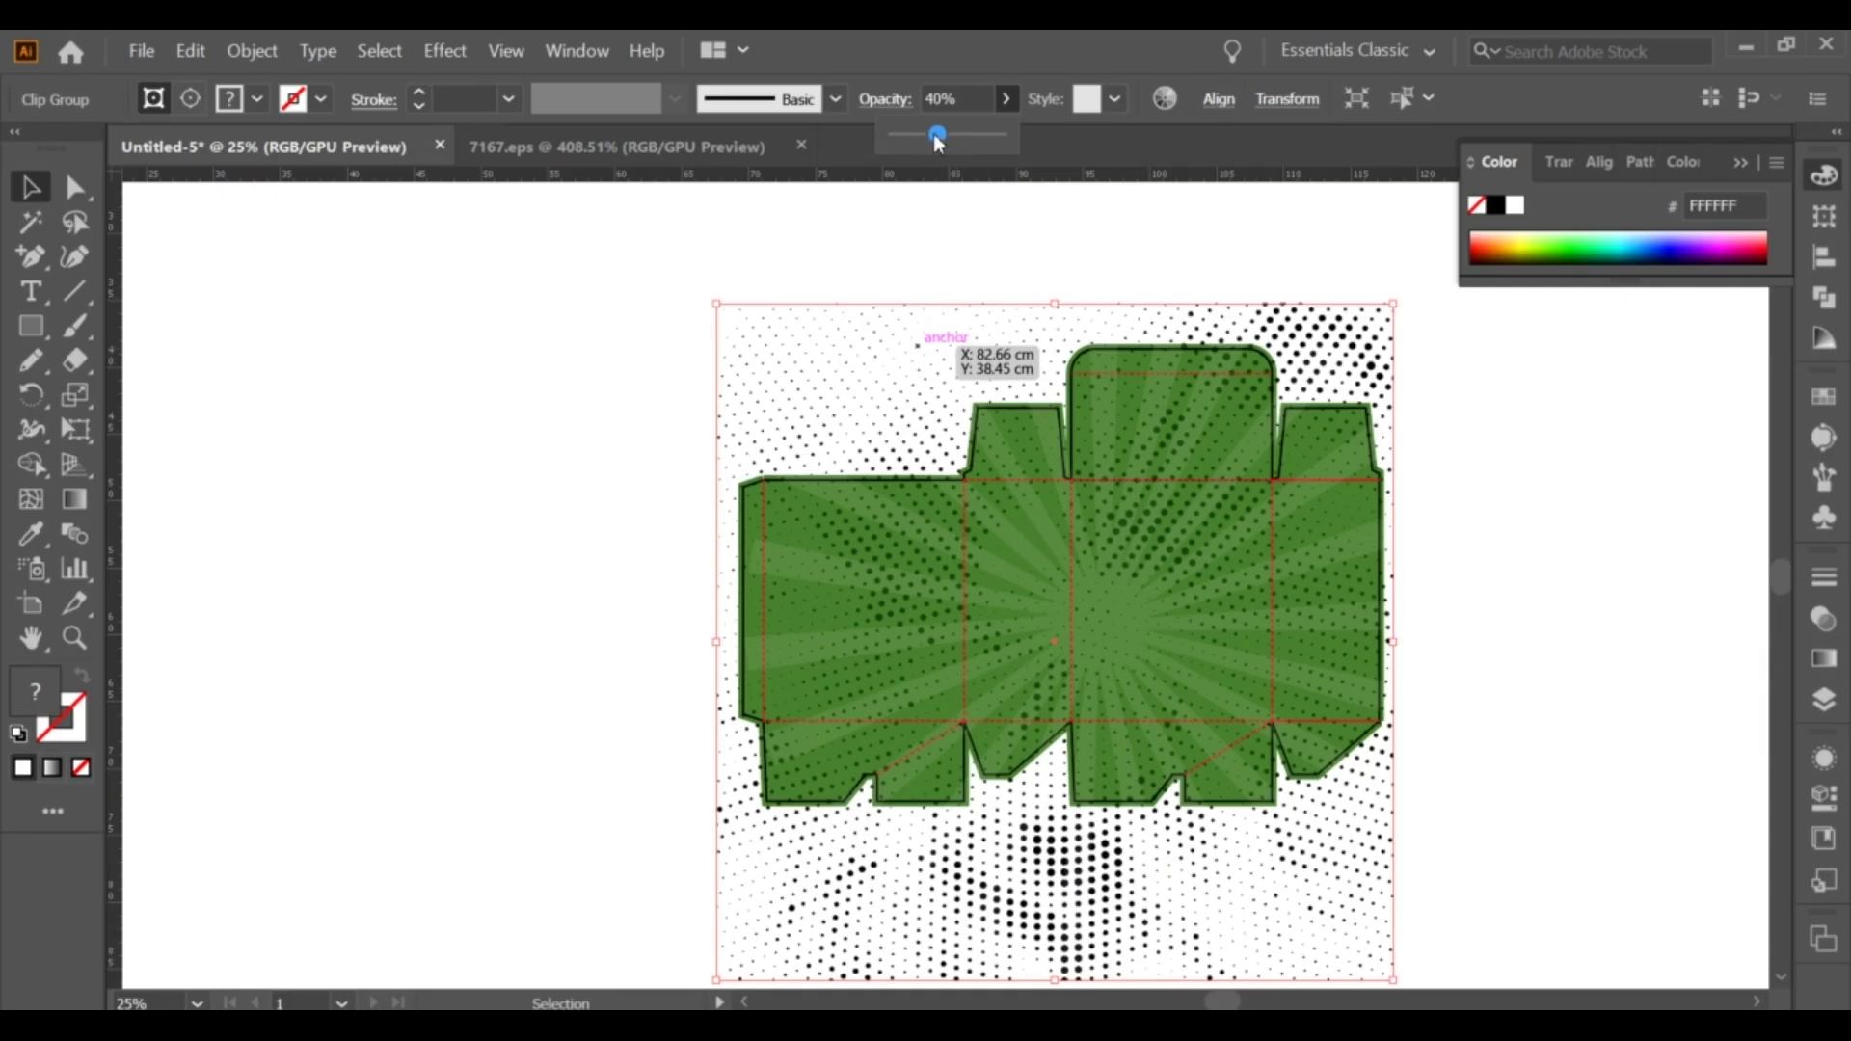
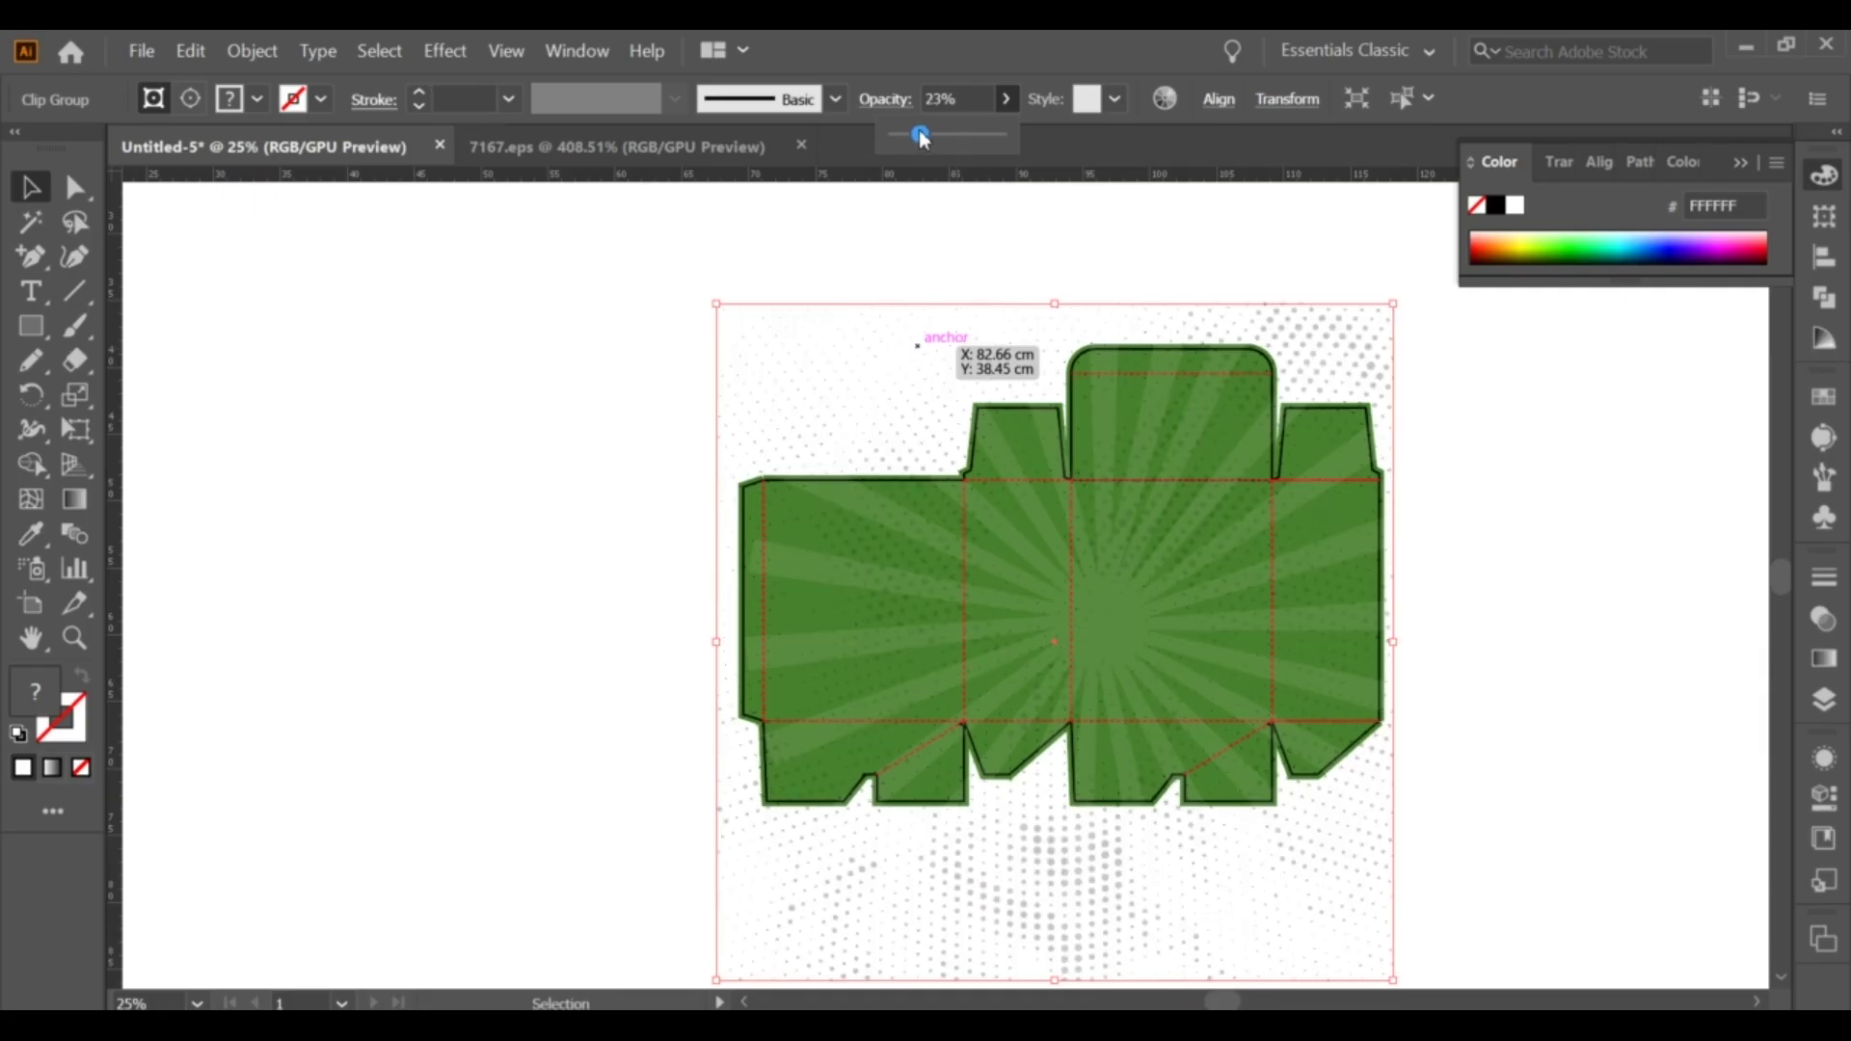
Fade the halftone dot background group to about 12% opacity.
{"action": "left_click", "coordinate": [885, 98]}
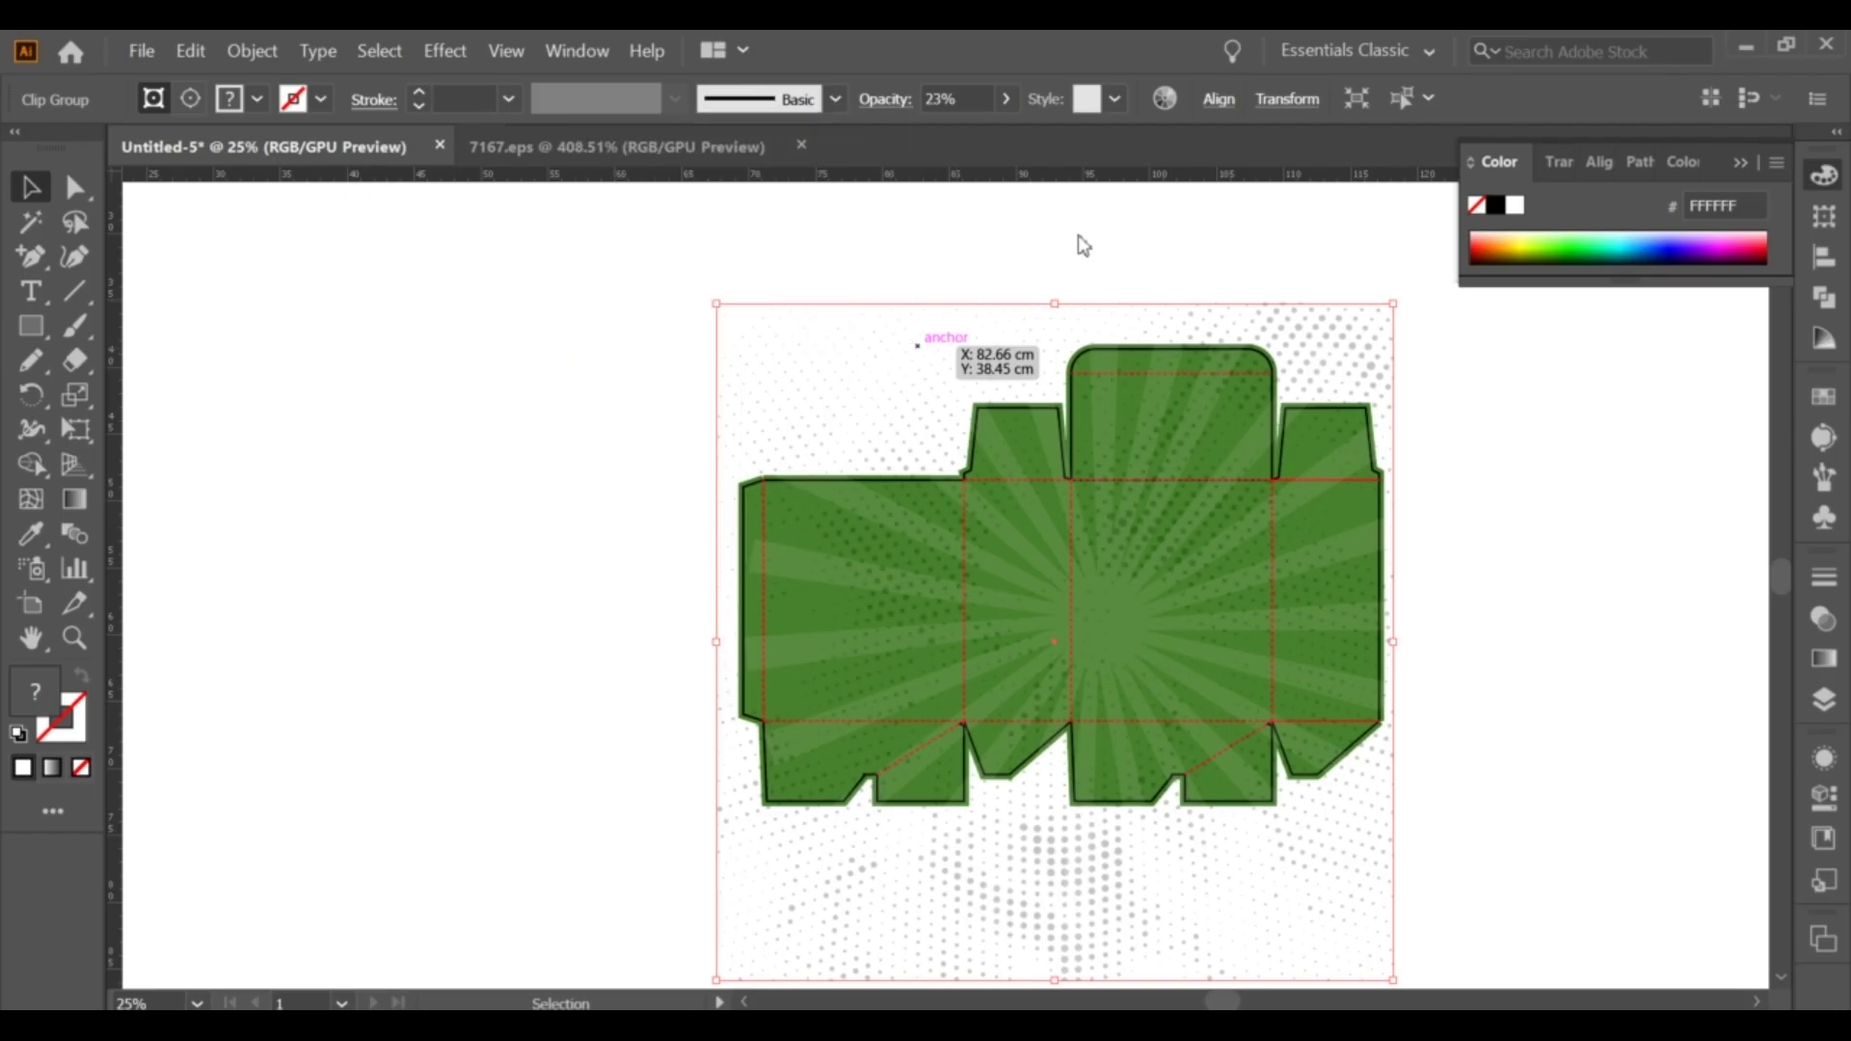
{"action": "left_click", "coordinate": [940, 98]}
{"action": "type", "text": "17"}
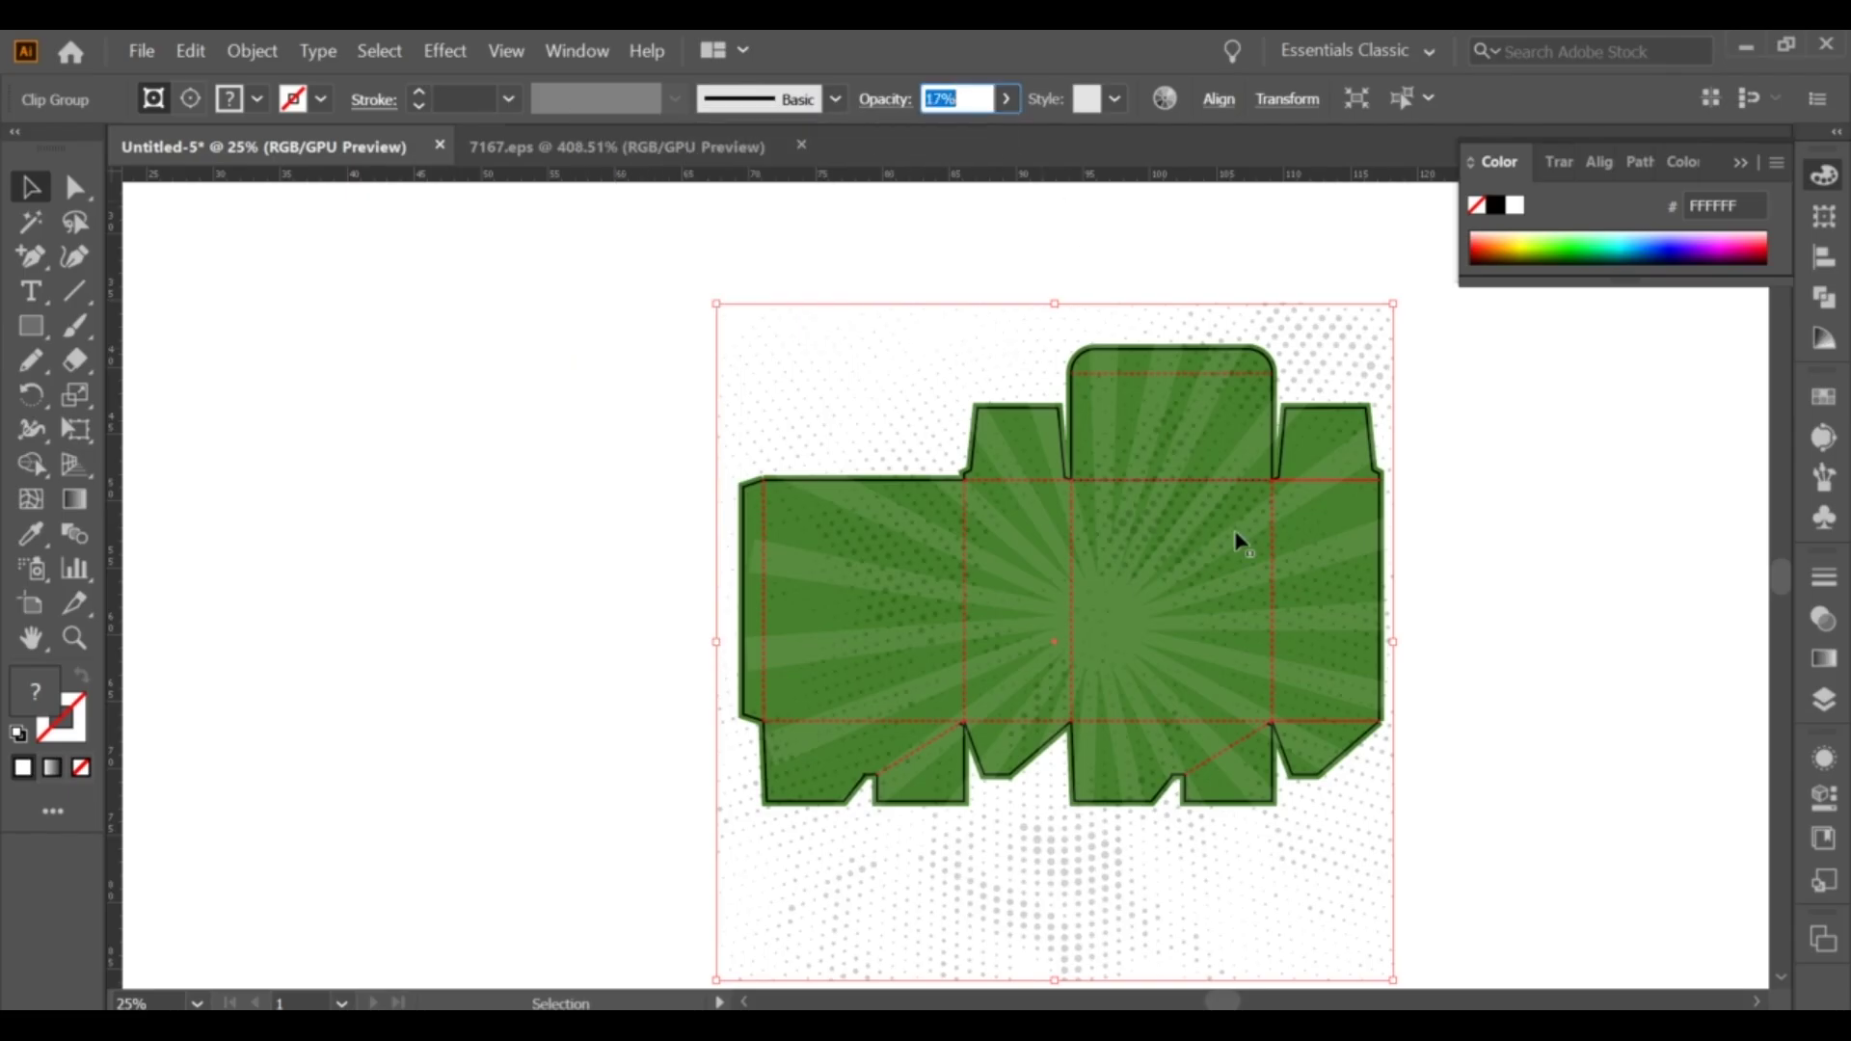
{"action": "left_click_drag", "start_coordinate": [1231, 537], "coordinate": [1195, 567]}
{"action": "key", "text": "Down"}
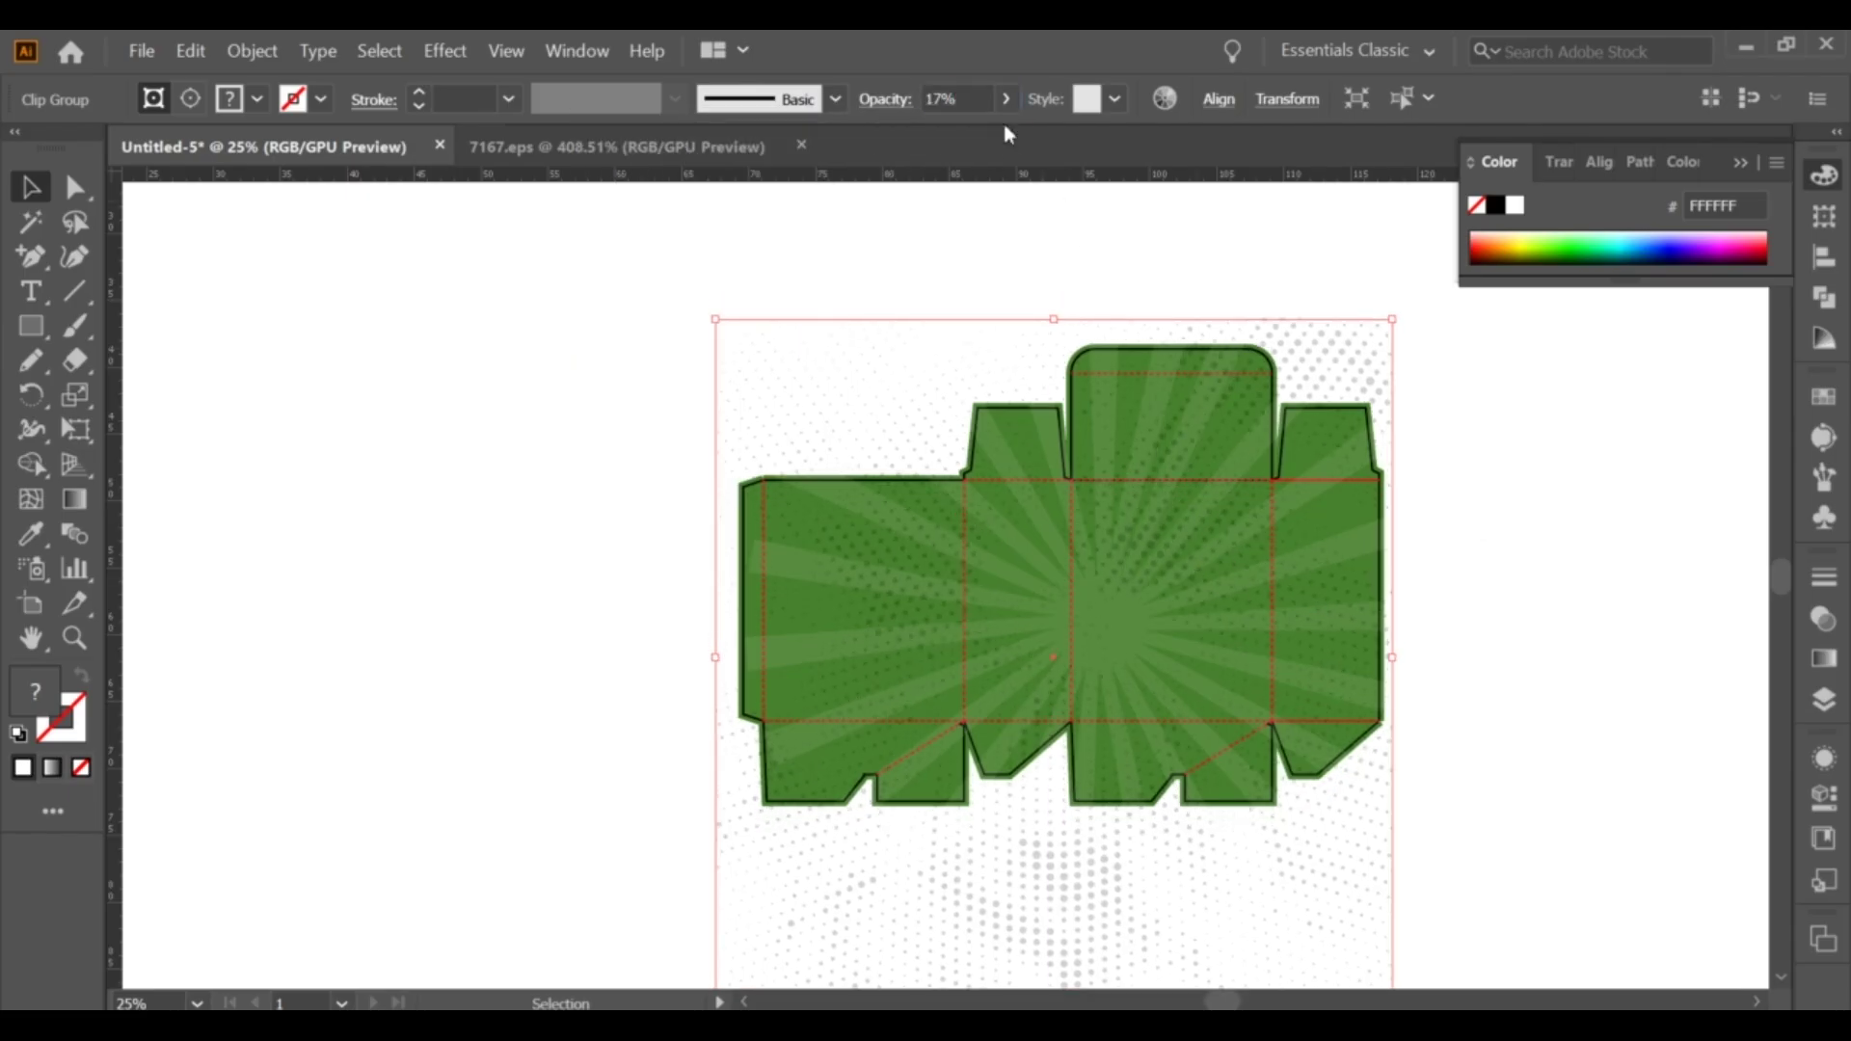
{"action": "left_click", "coordinate": [976, 97]}
{"action": "key", "text": "Down"}
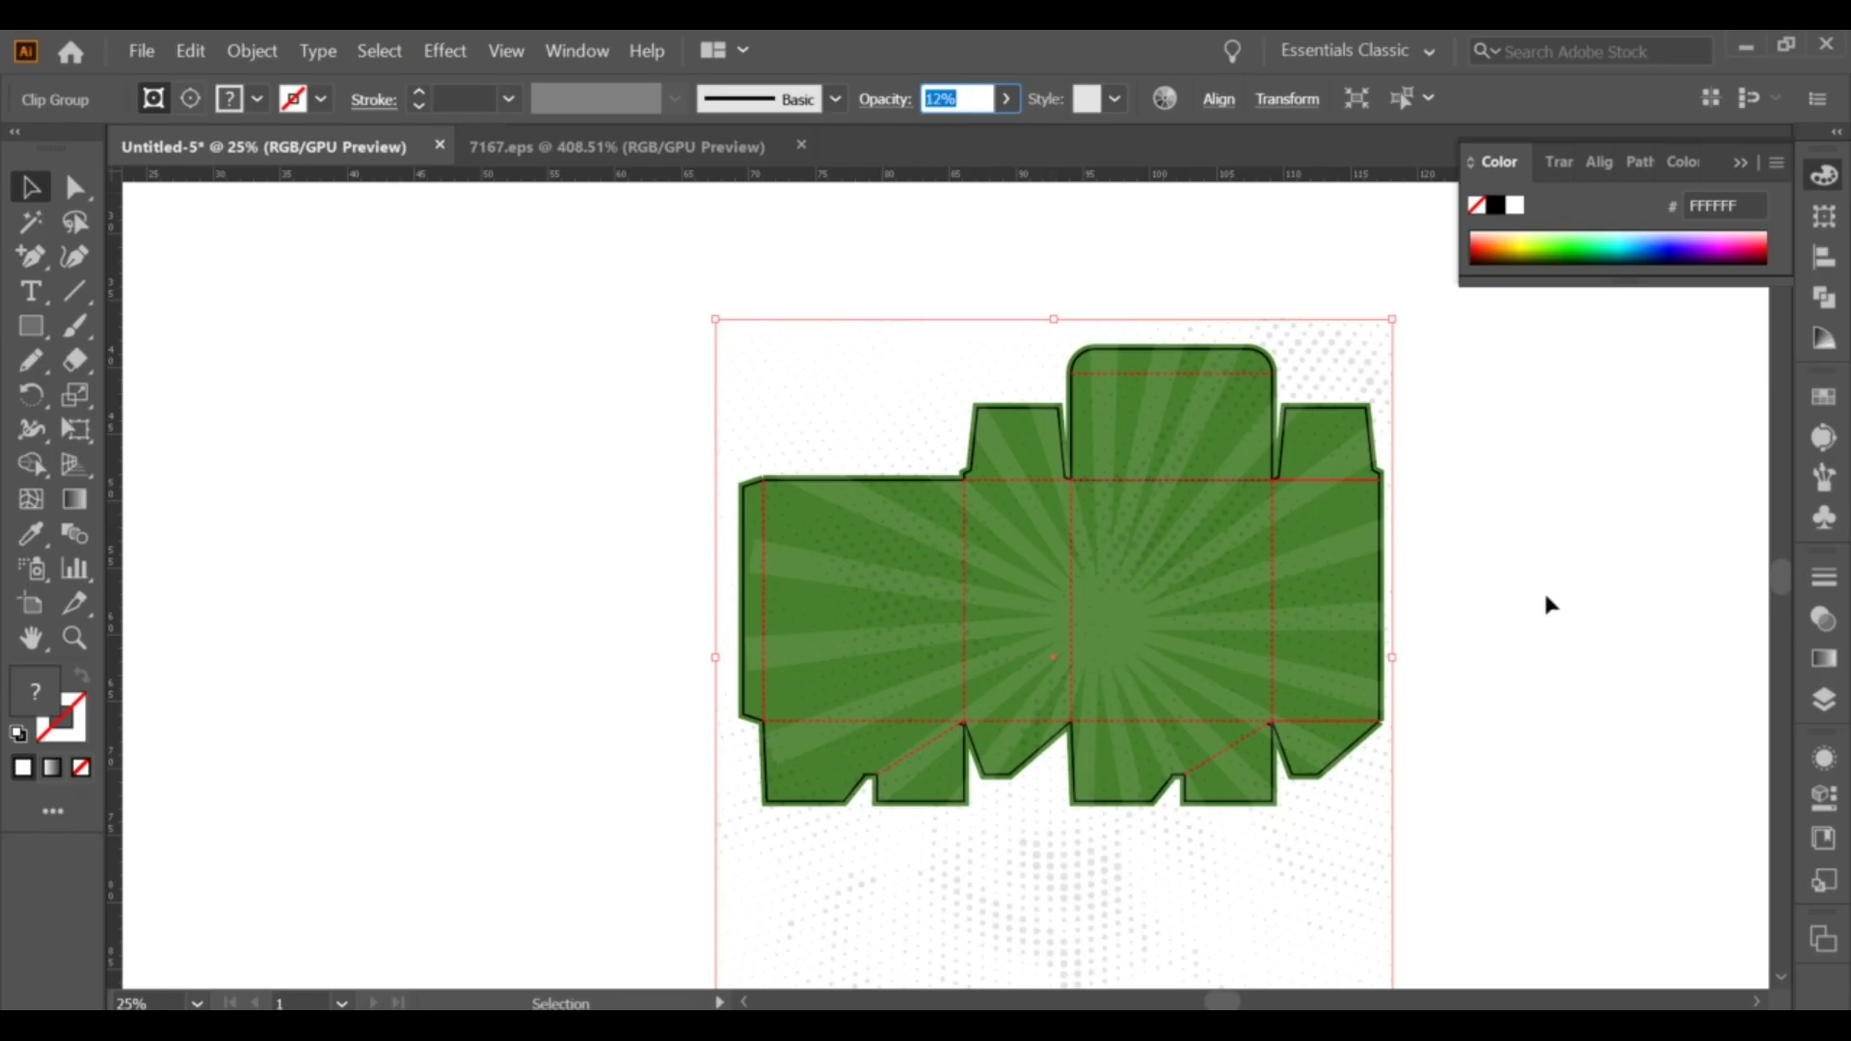
{"action": "left_click", "coordinate": [1542, 594]}
{"action": "scroll", "coordinate": [1118, 584], "scroll_direction": "up", "scroll_amount": 2}
{"action": "scroll", "coordinate": [1119, 584], "scroll_direction": "down", "scroll_amount": 2}
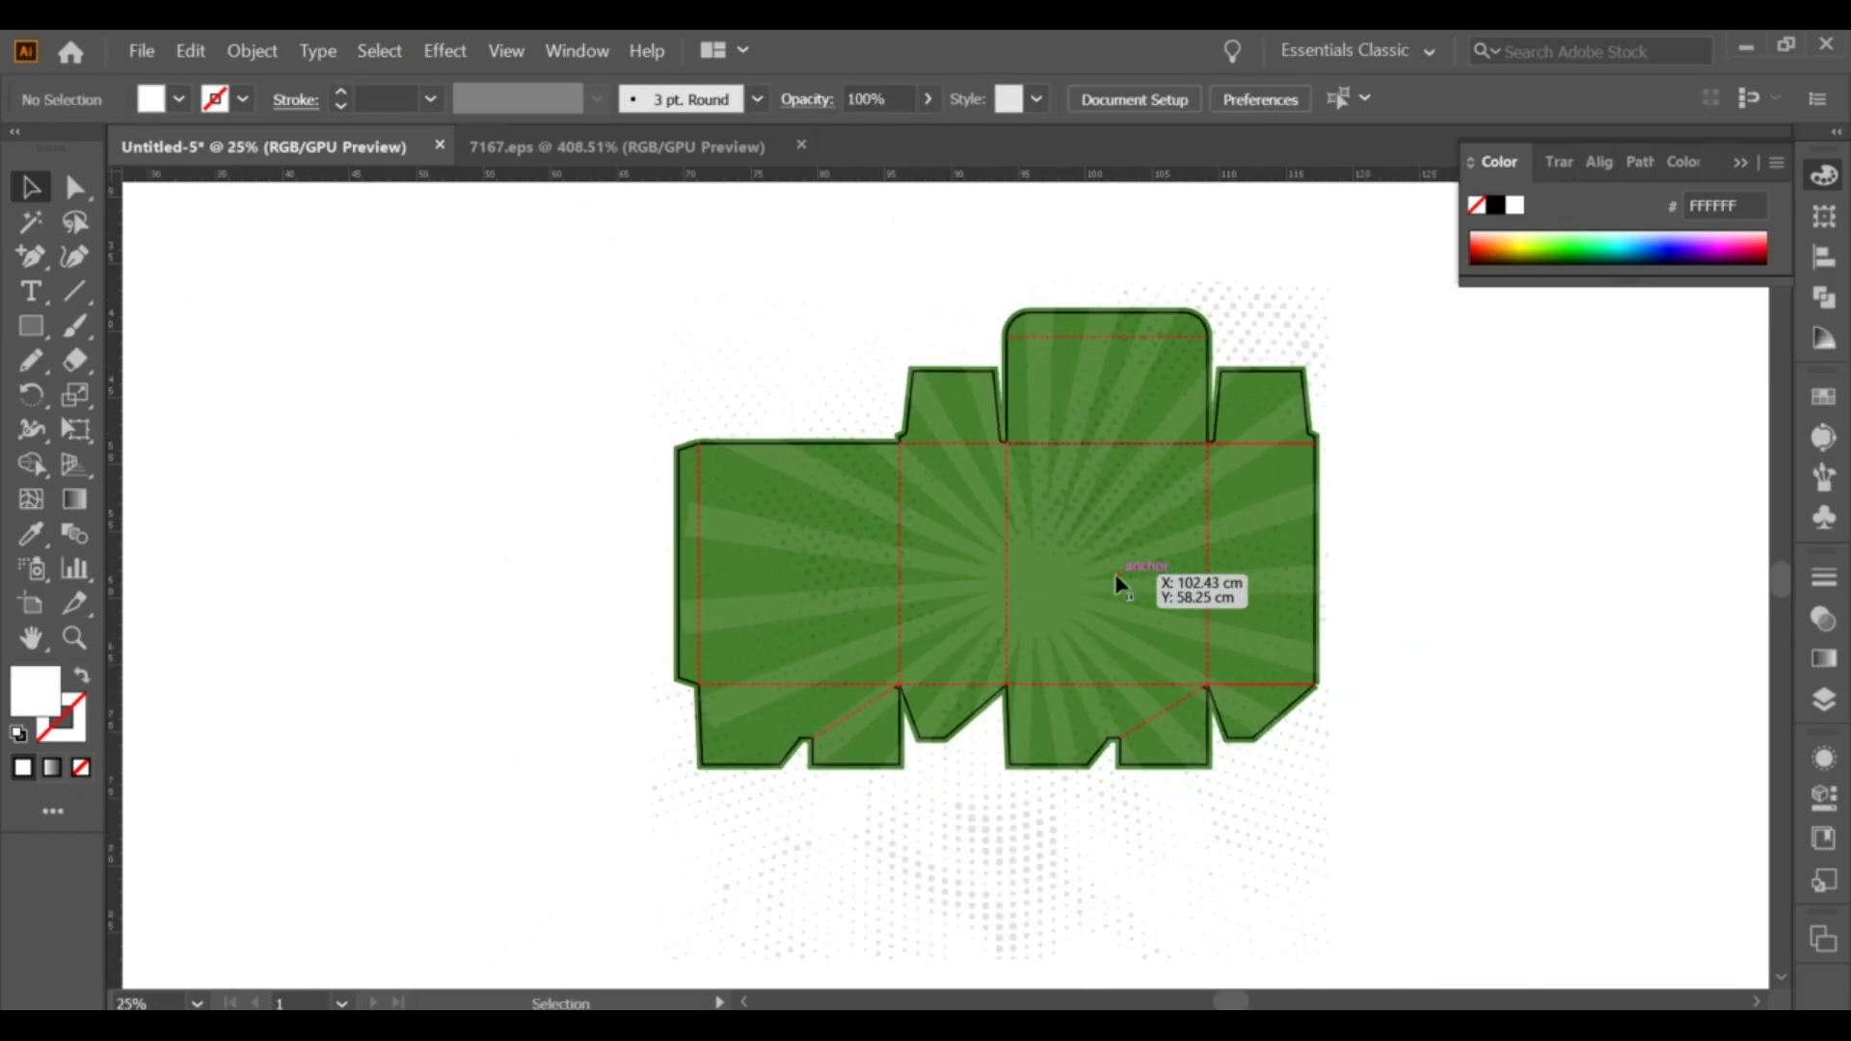
Set the sunburst rays group's opacity to 15%.
{"action": "left_click", "coordinate": [1074, 525]}
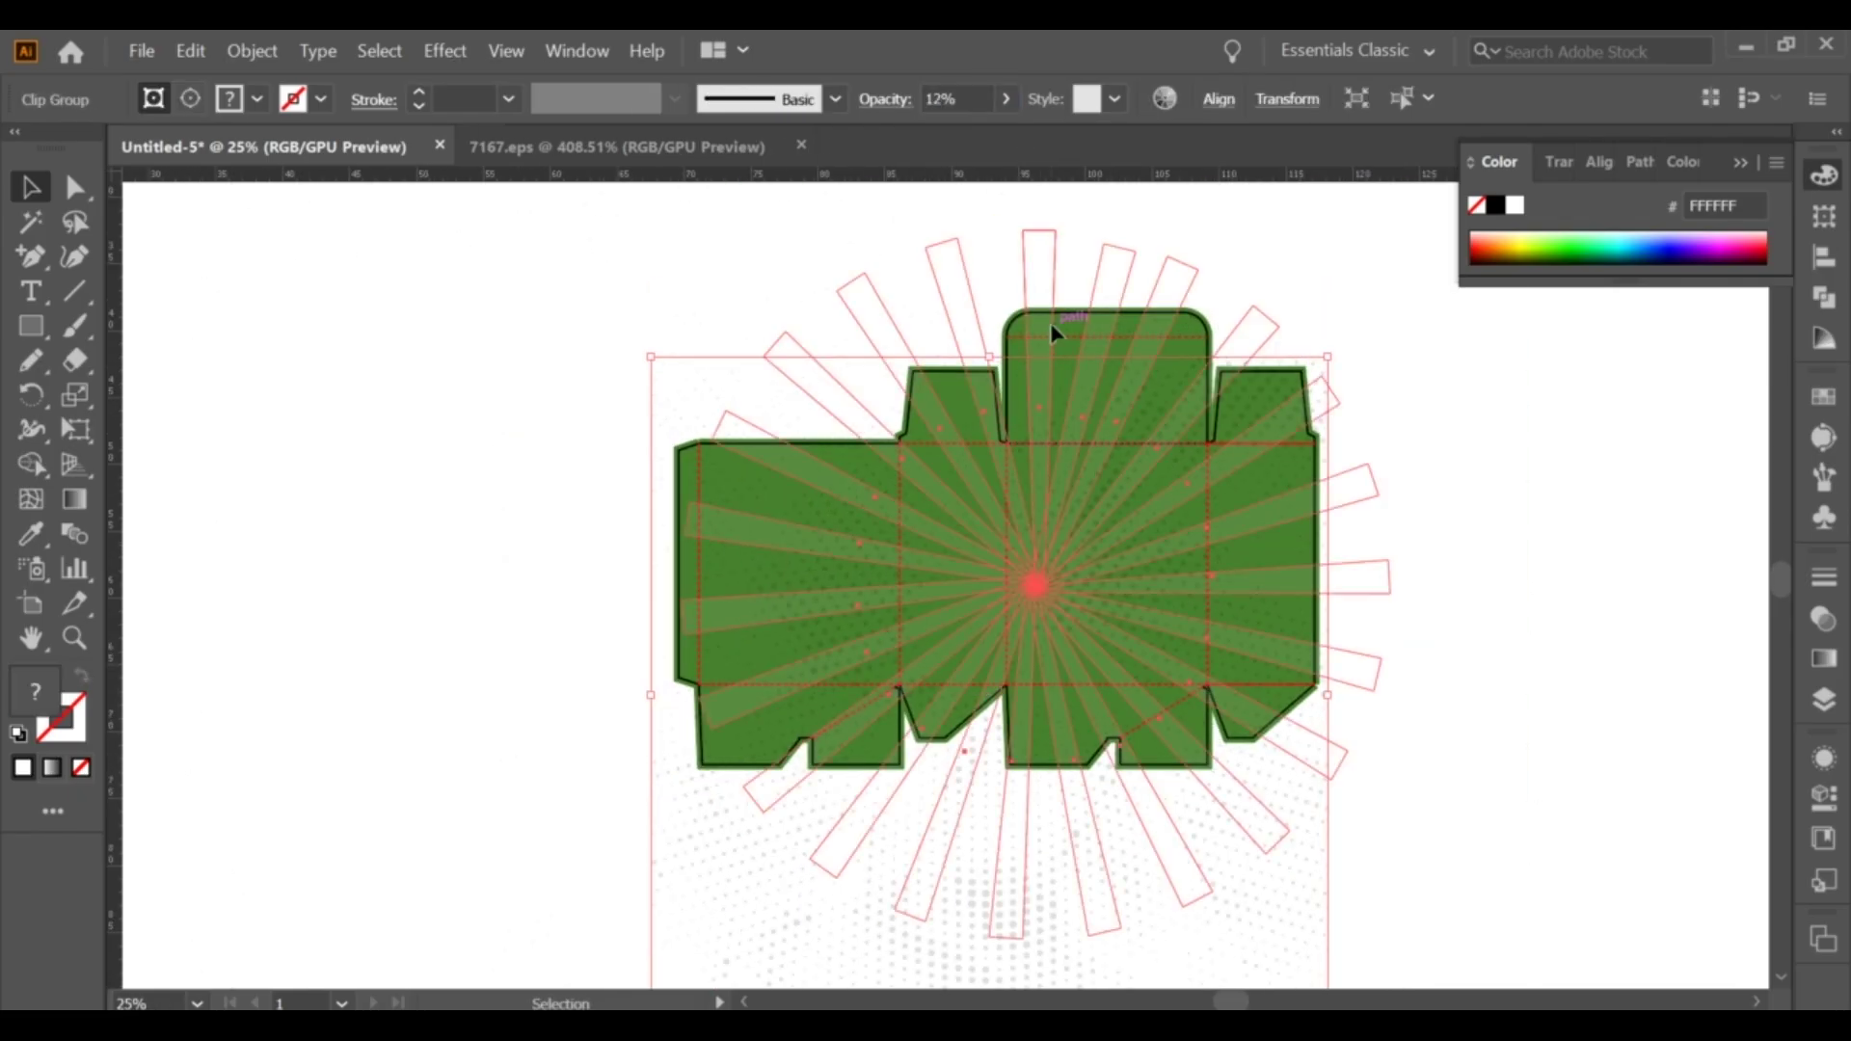
{"action": "left_click", "coordinate": [873, 98]}
{"action": "type", "text": "15"}
{"action": "key", "text": "Return"}
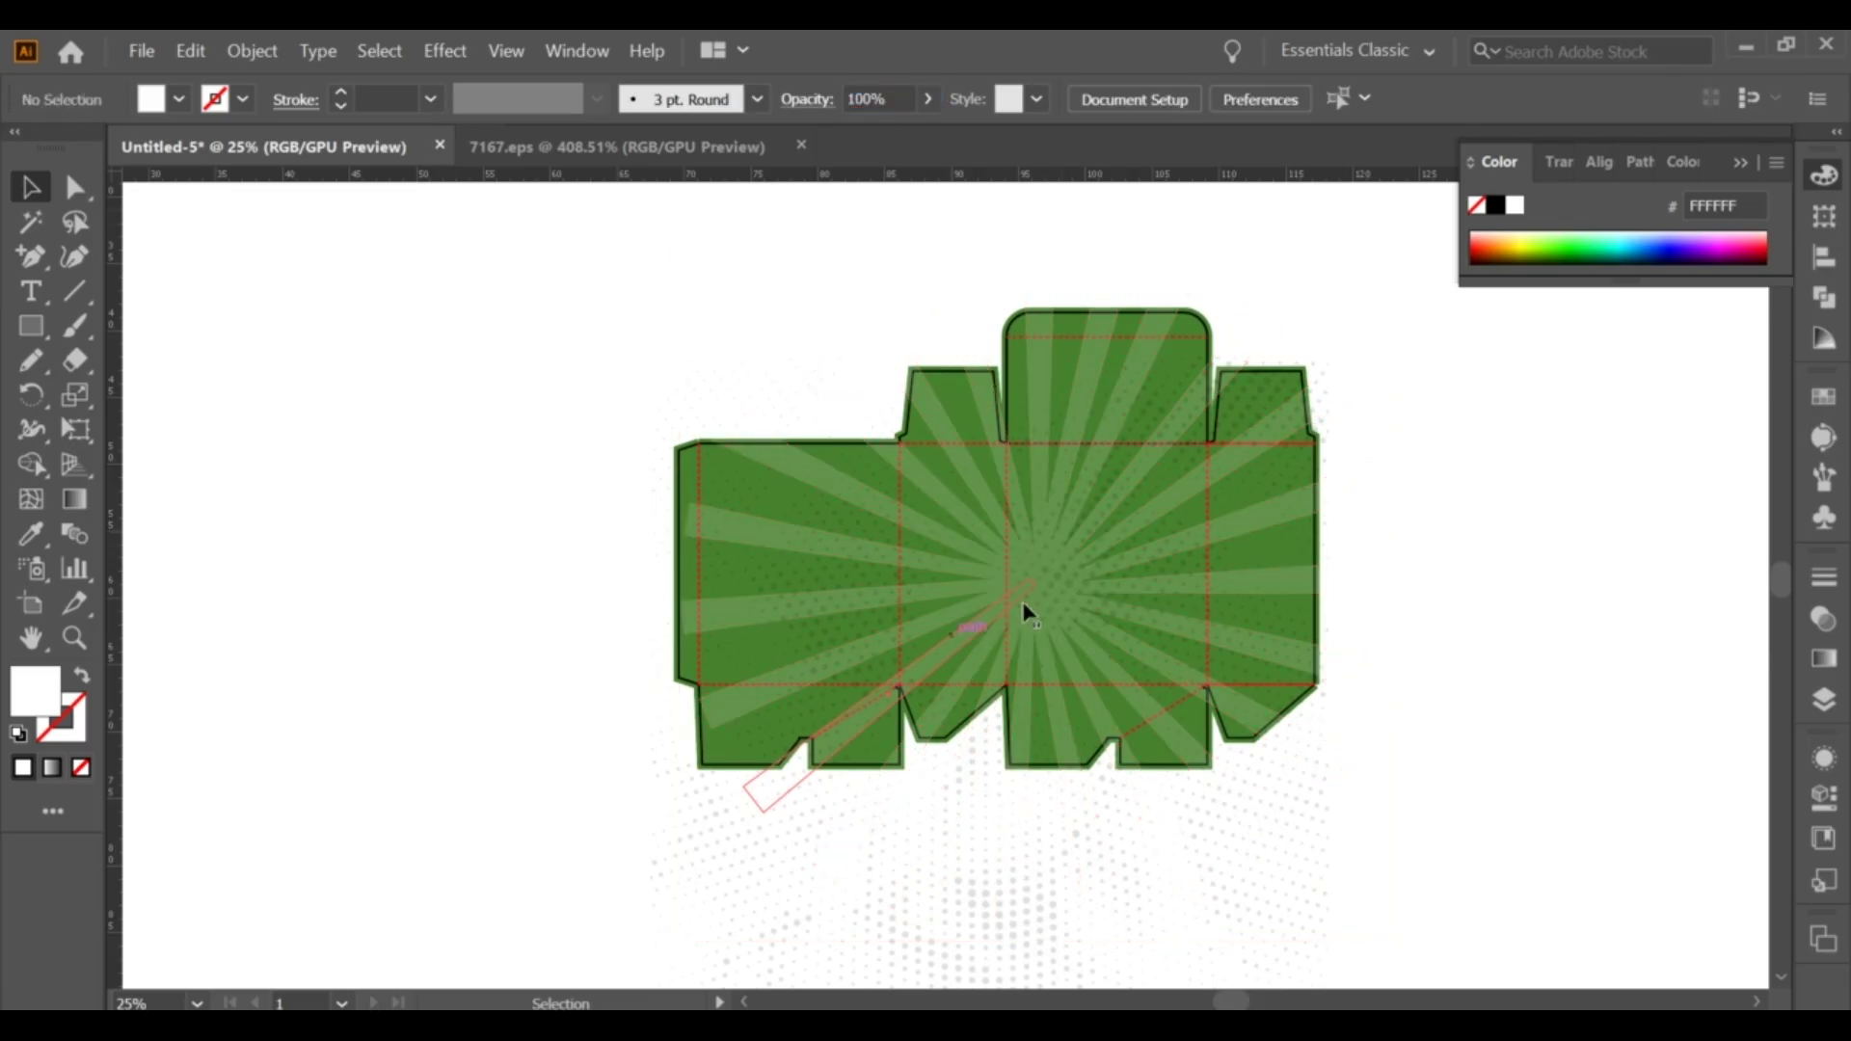
{"action": "left_click", "coordinate": [580, 292]}
{"action": "scroll", "coordinate": [580, 292], "scroll_direction": "down", "scroll_amount": 1}
{"action": "scroll", "coordinate": [906, 511], "scroll_direction": "down", "scroll_amount": 1}
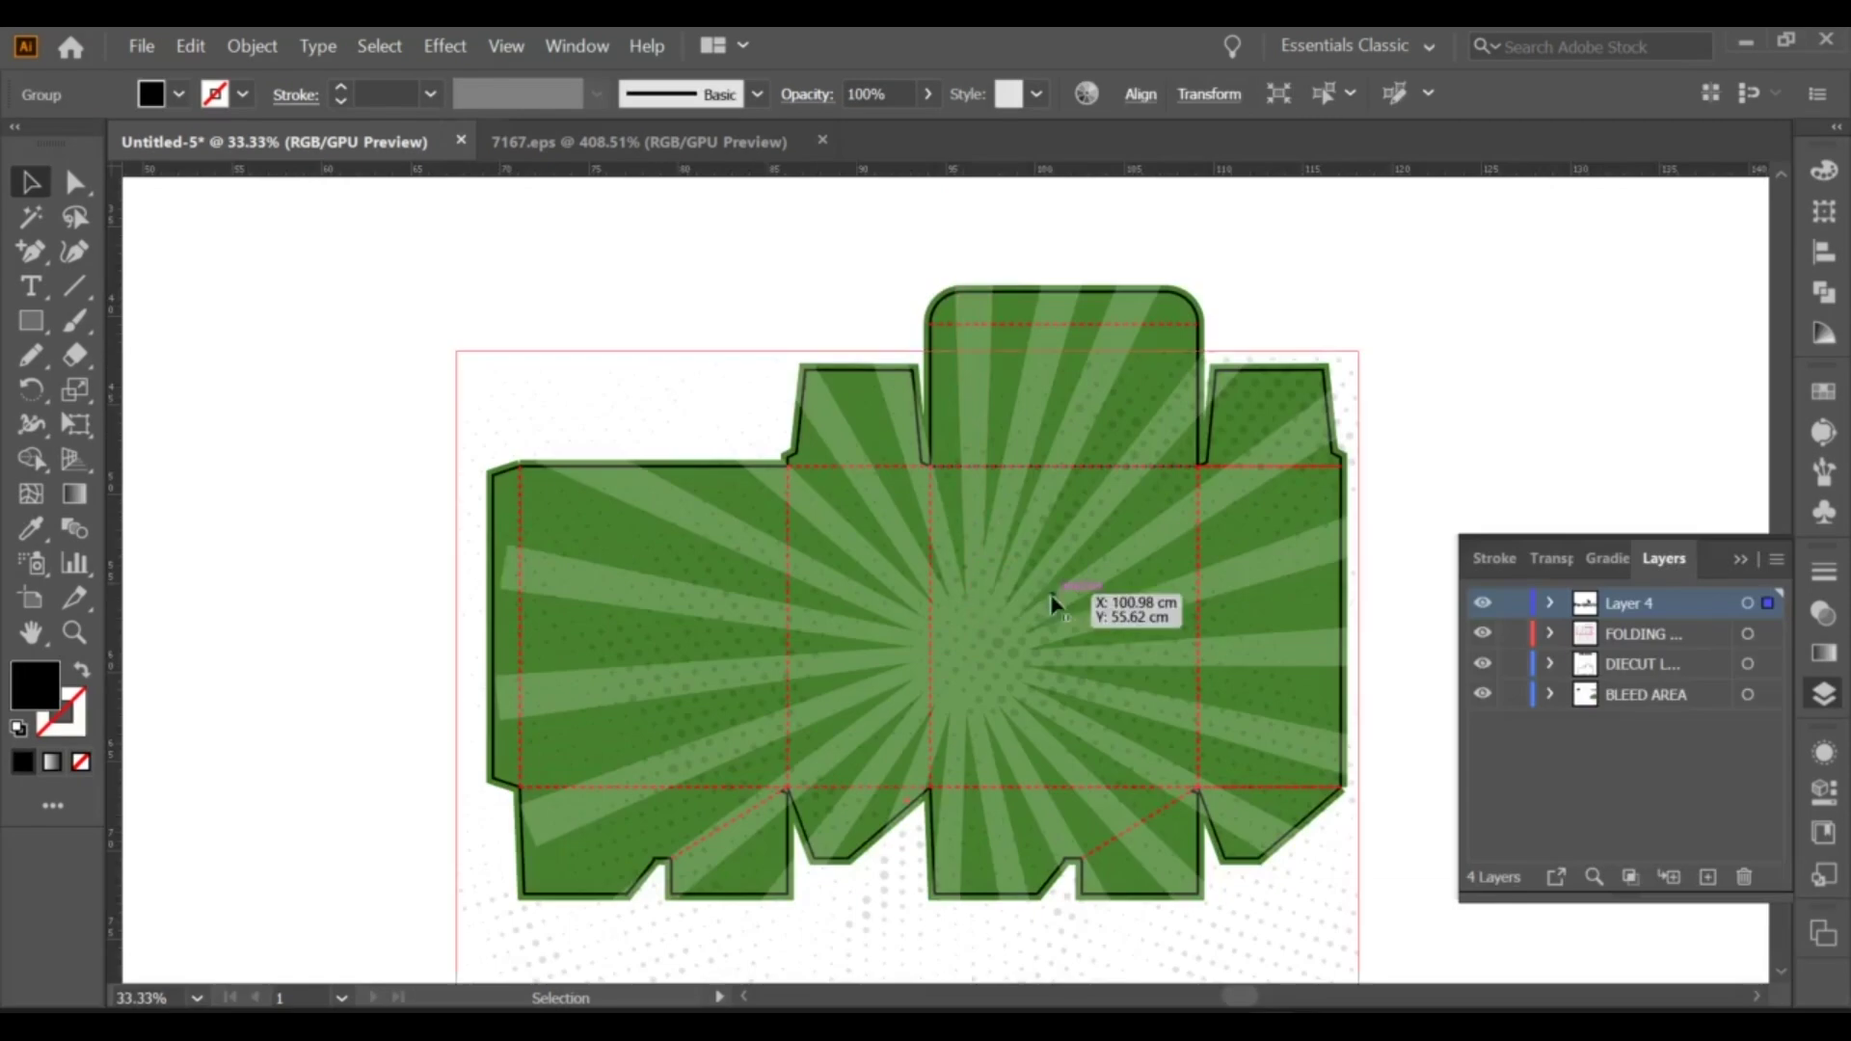
{"action": "left_click", "coordinate": [1109, 619]}
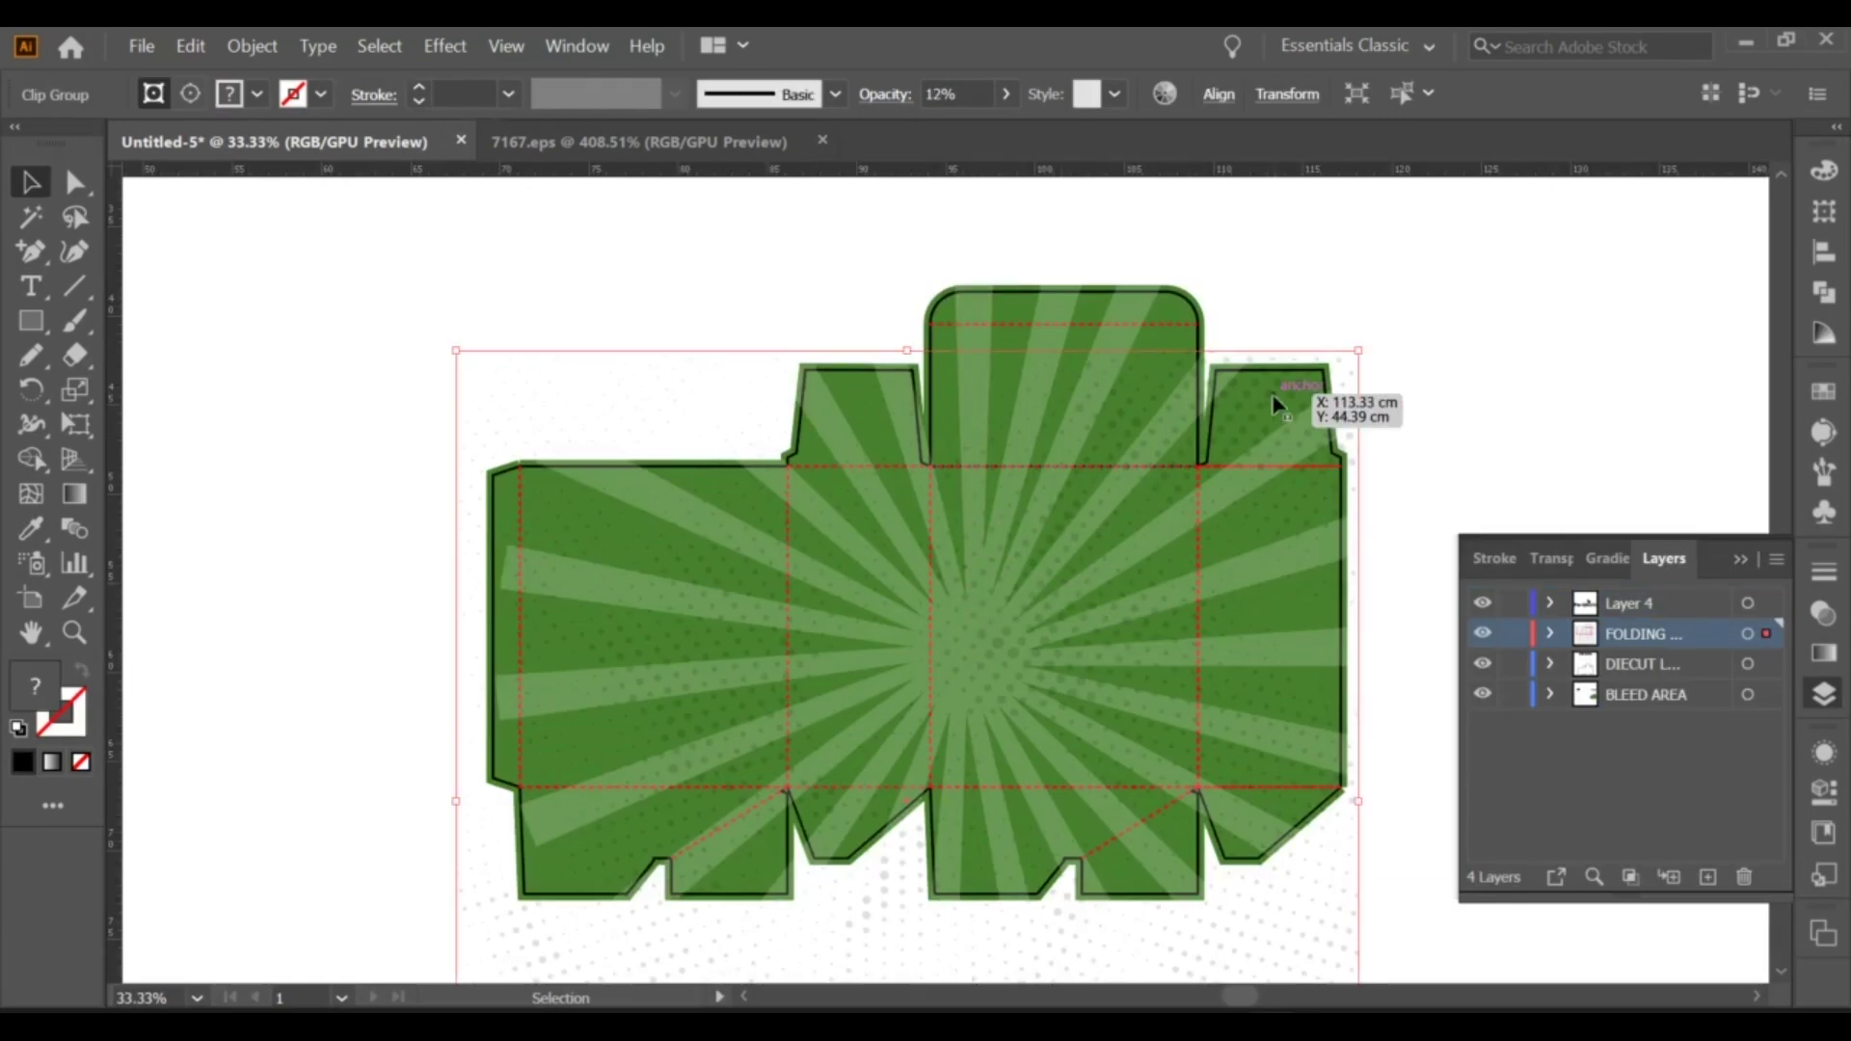
{"action": "left_click", "coordinate": [1163, 573]}
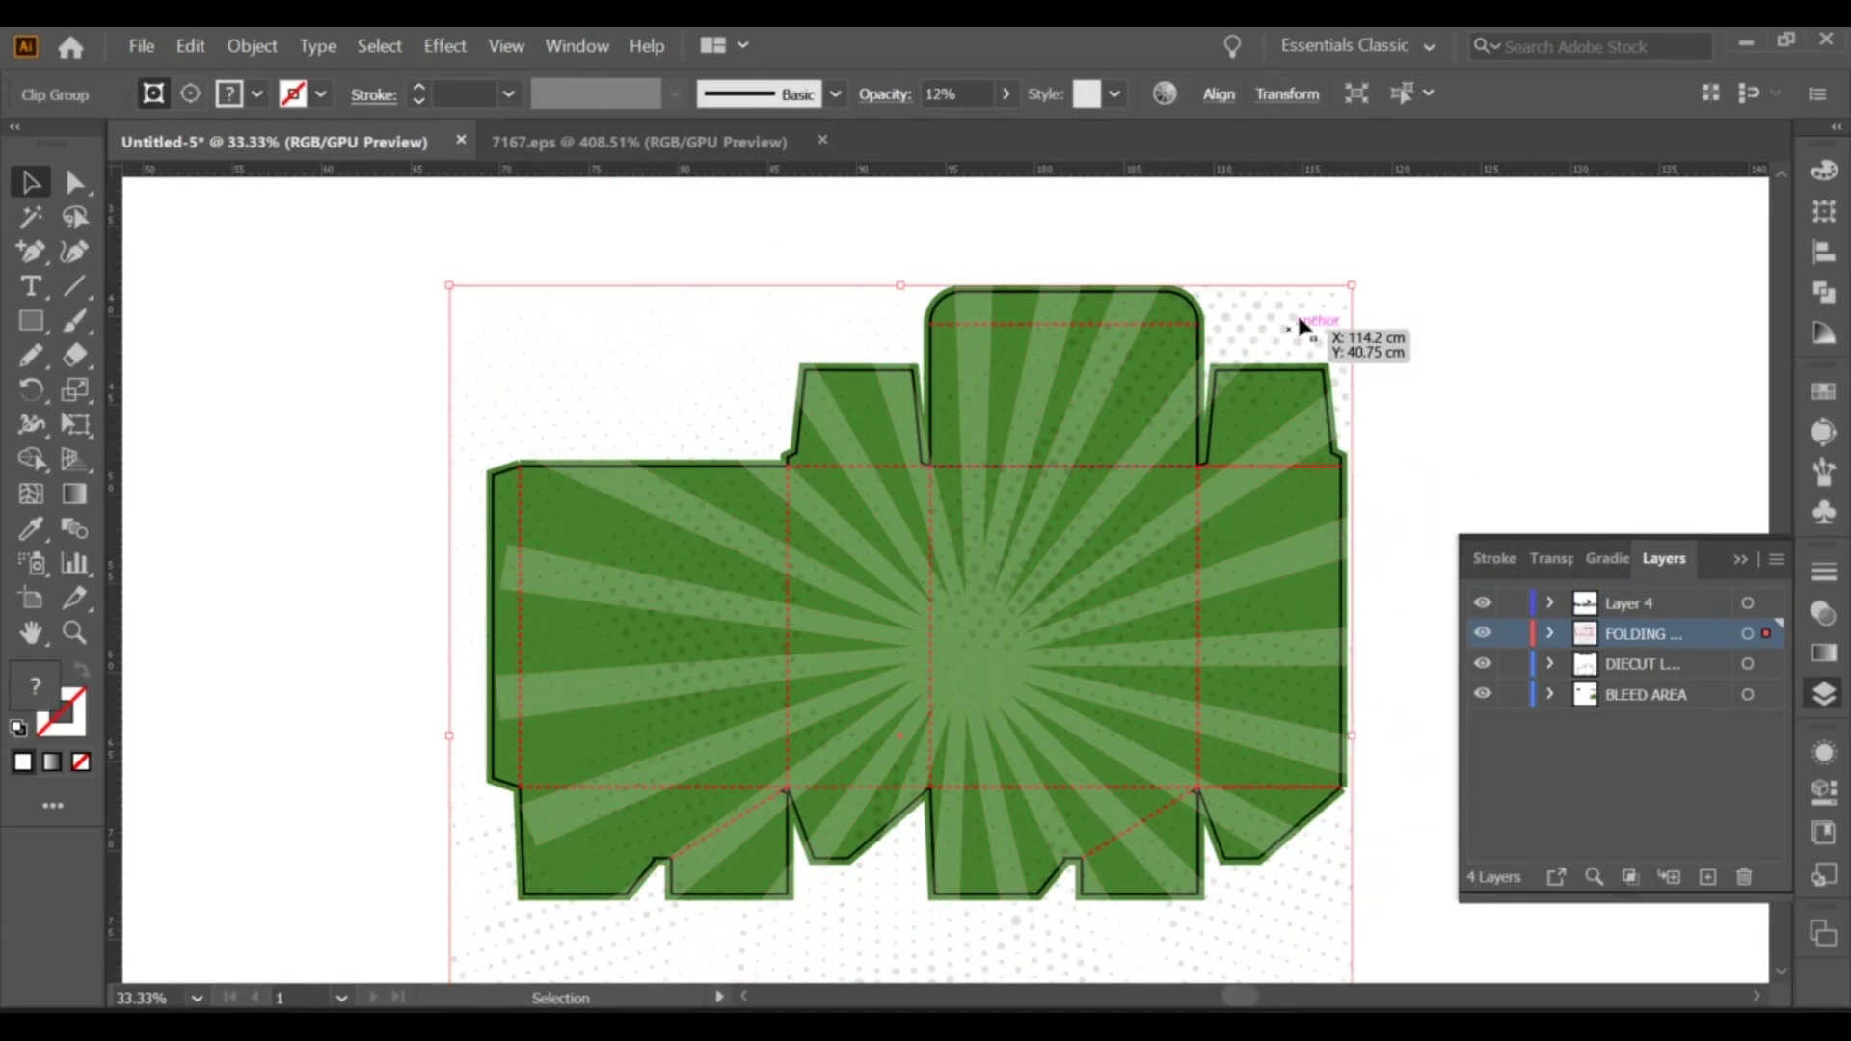
{"action": "scroll", "coordinate": [1227, 382], "scroll_direction": "down", "scroll_amount": 2}
Drag the Purelyherbs logo onto the box, scale it down proportionally and centre it near the top.
{"action": "left_click_drag", "start_coordinate": [501, 422], "coordinate": [1196, 434]}
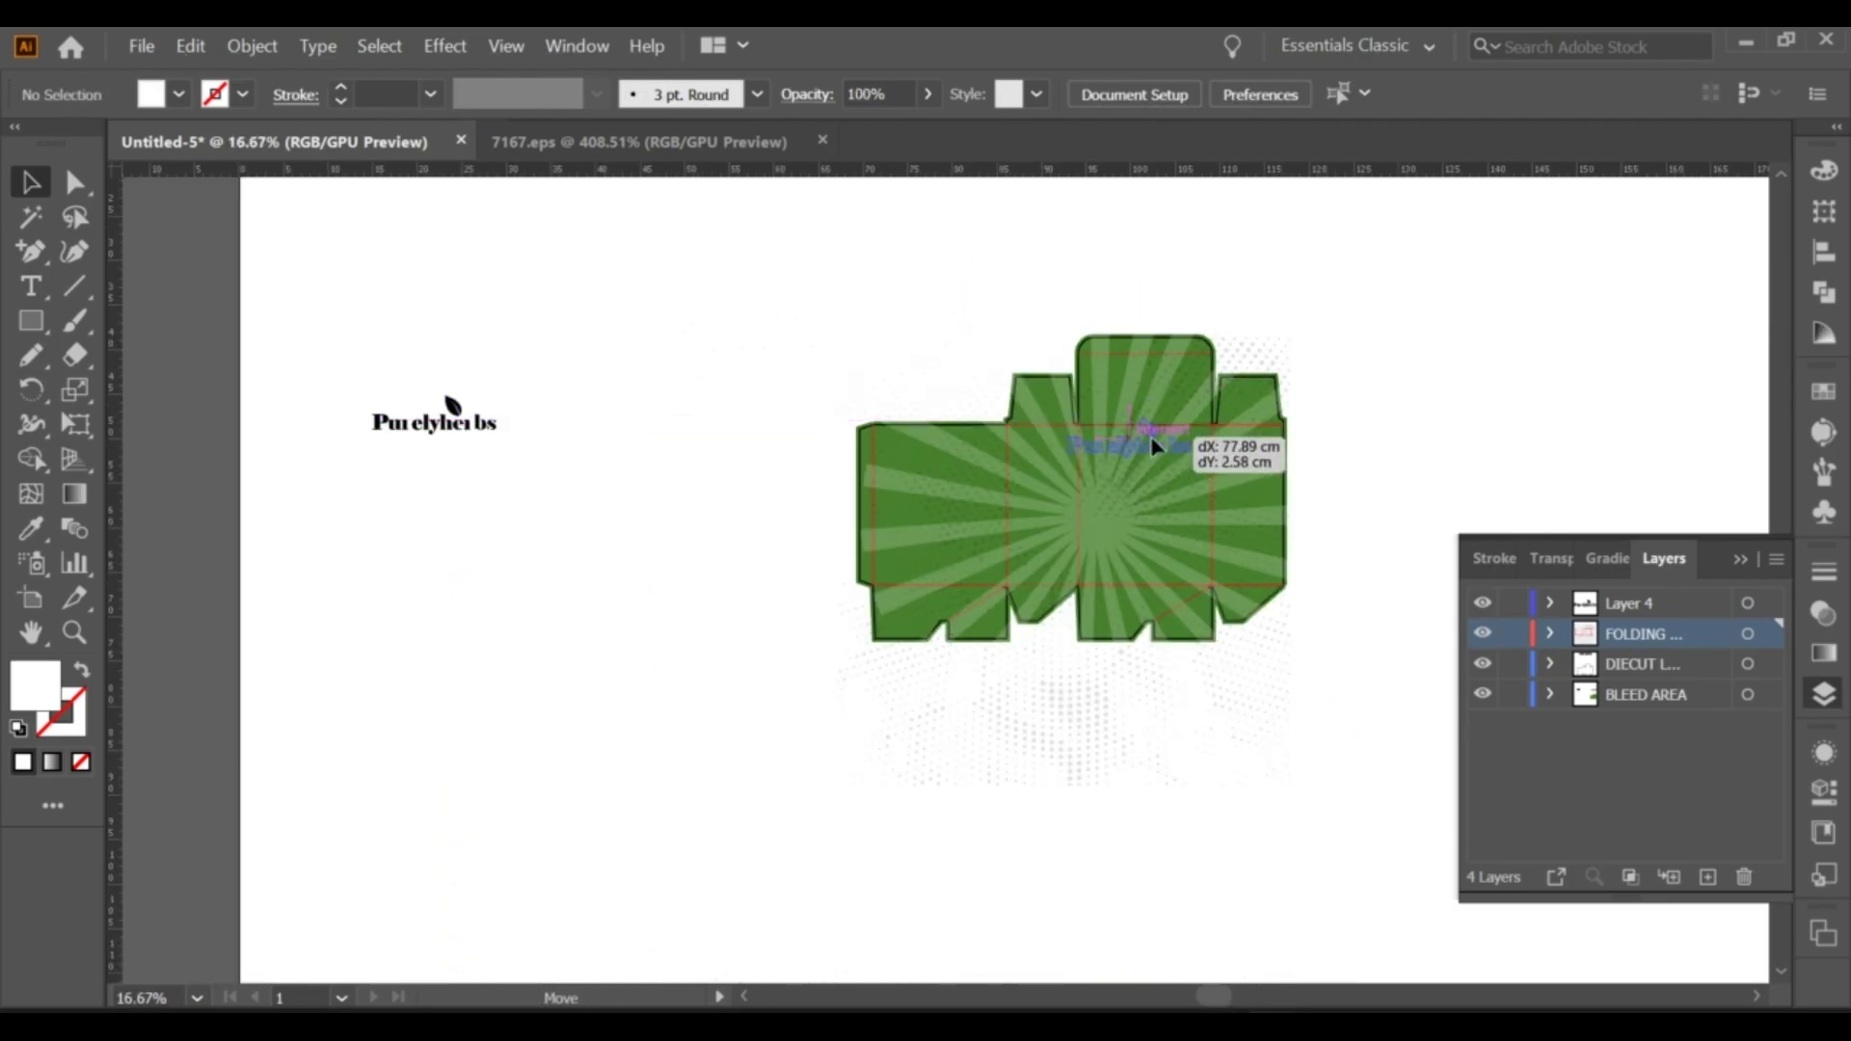
{"action": "scroll", "coordinate": [1196, 434], "scroll_direction": "up", "scroll_amount": 1}
{"action": "scroll", "coordinate": [735, 474], "scroll_direction": "up", "scroll_amount": 1}
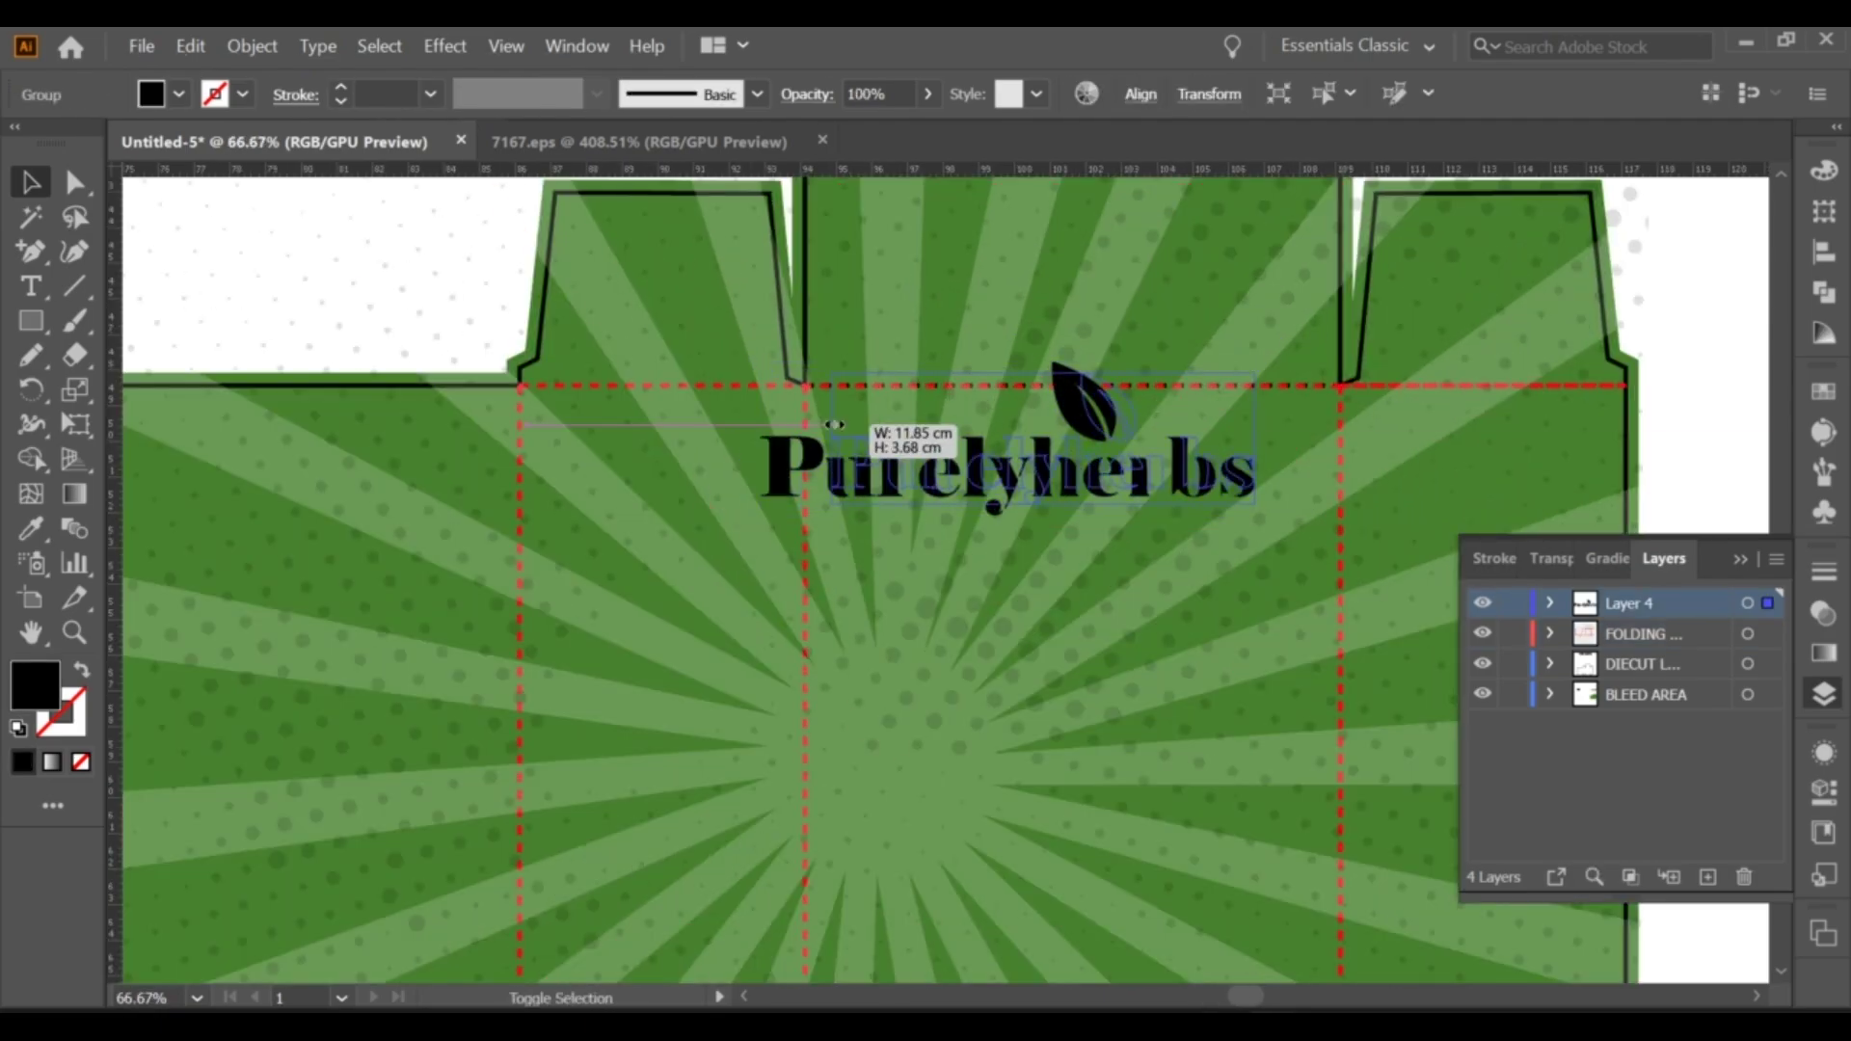
{"action": "left_click_drag", "start_coordinate": [755, 441], "coordinate": [848, 441]}
{"action": "mouse_move", "coordinate": [1082, 479]}
{"action": "left_mouse_down"}
{"action": "mouse_move", "coordinate": [1072, 516]}
{"action": "mouse_move", "coordinate": [1162, 525]}
{"action": "left_mouse_up"}
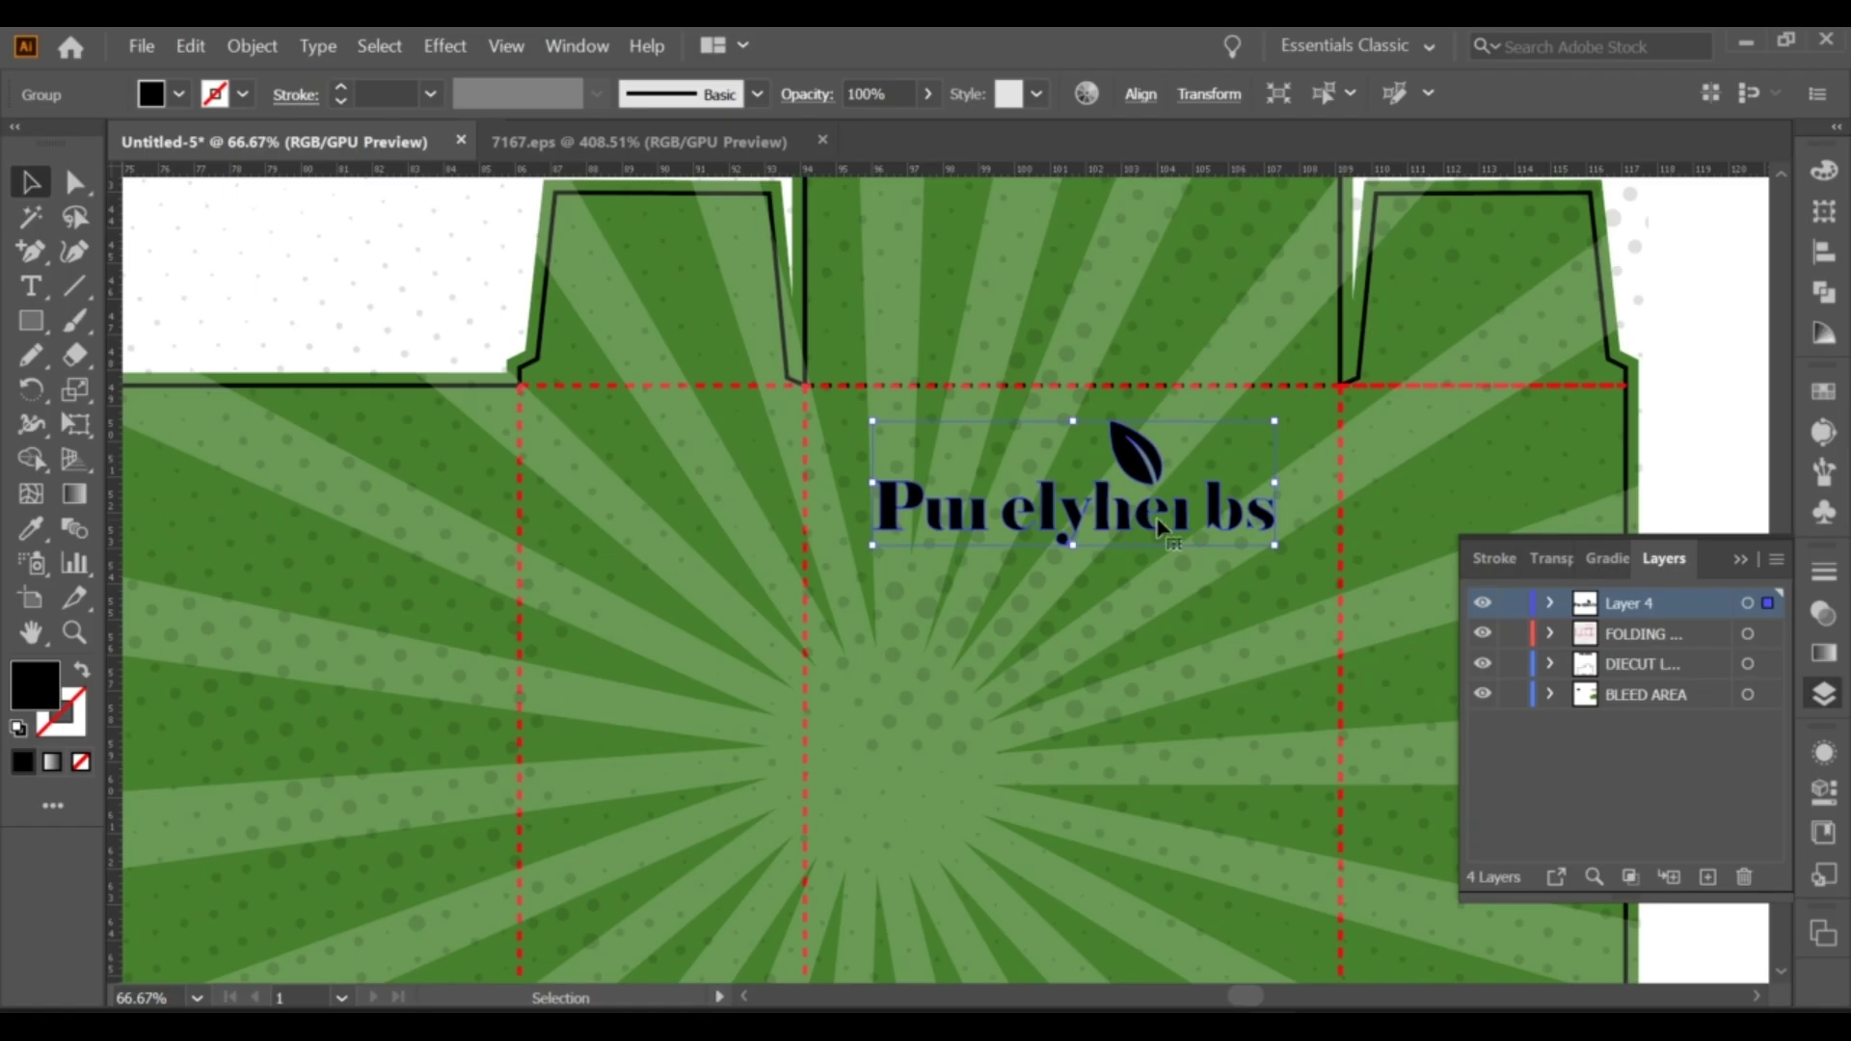
{"action": "left_click_drag", "start_coordinate": [1144, 521], "coordinate": [1139, 522]}
Colour the logo white with the Eyedropper and nudge it slightly left.
{"action": "left_click", "coordinate": [36, 542]}
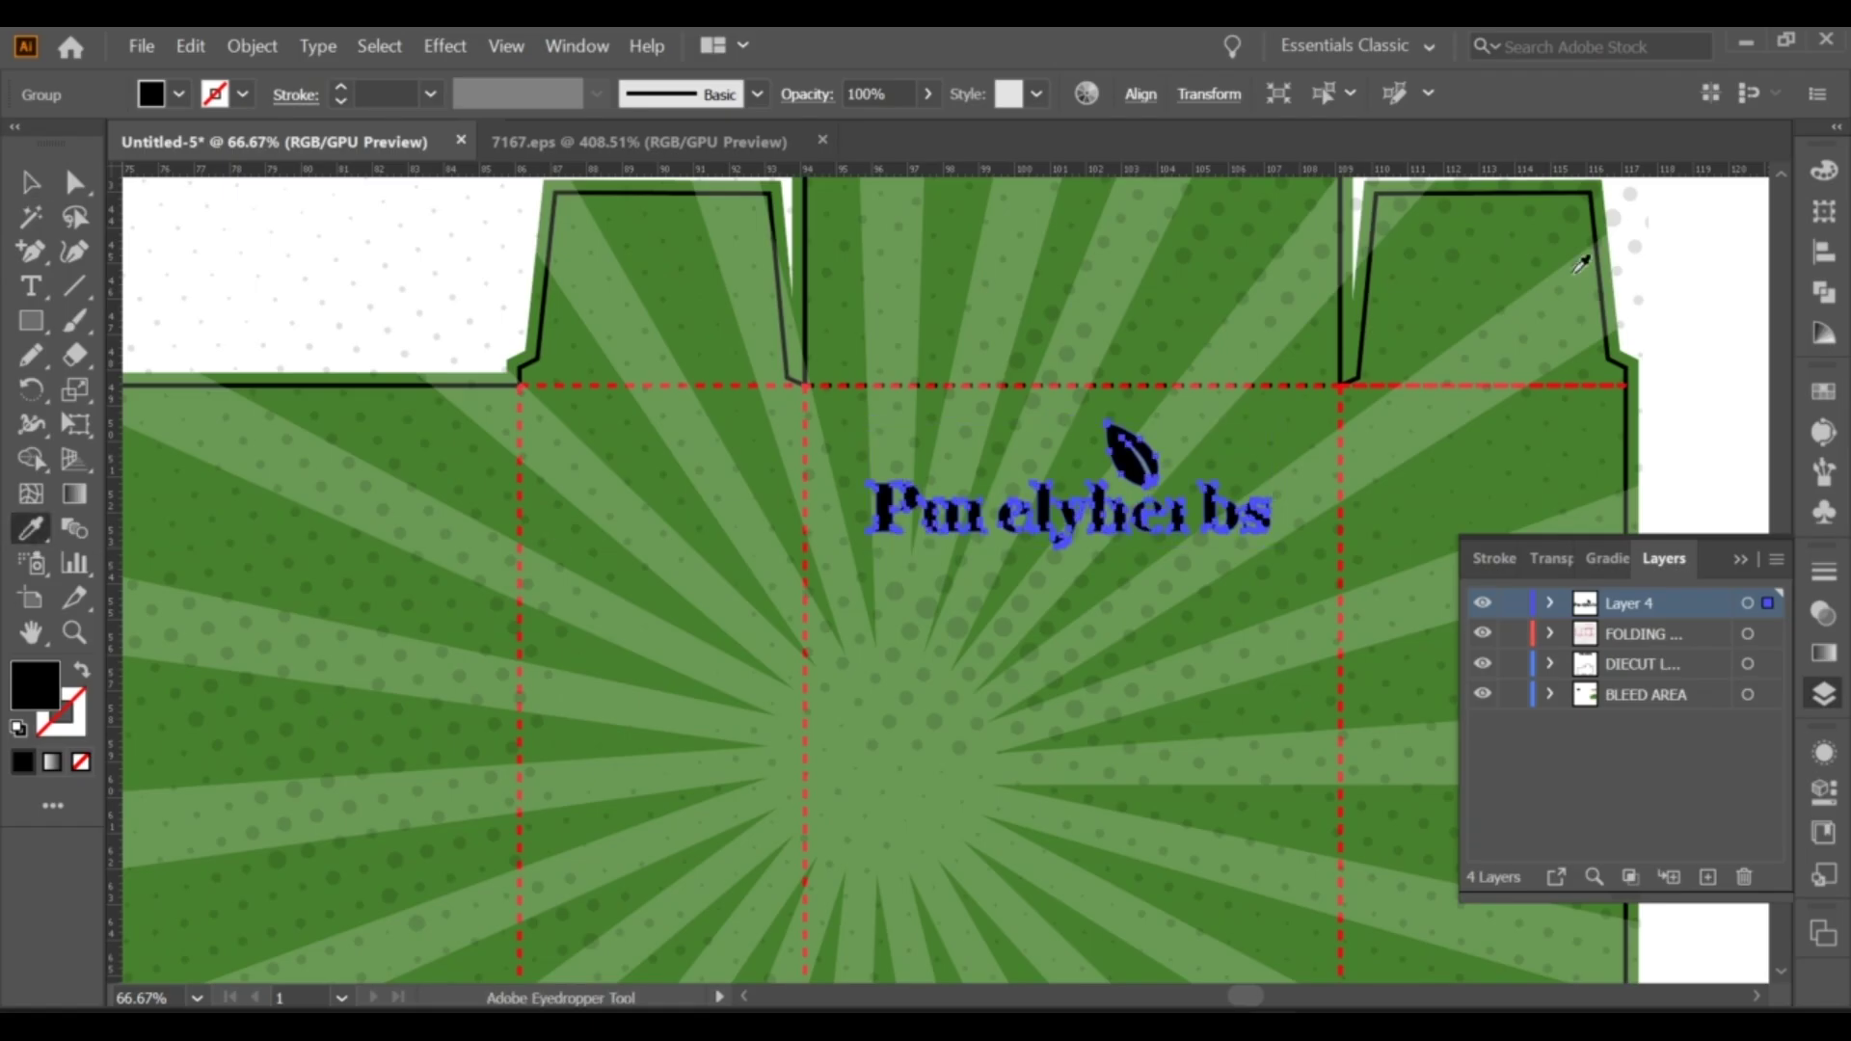
{"action": "left_click", "coordinate": [1700, 381]}
{"action": "key", "text": "v"}
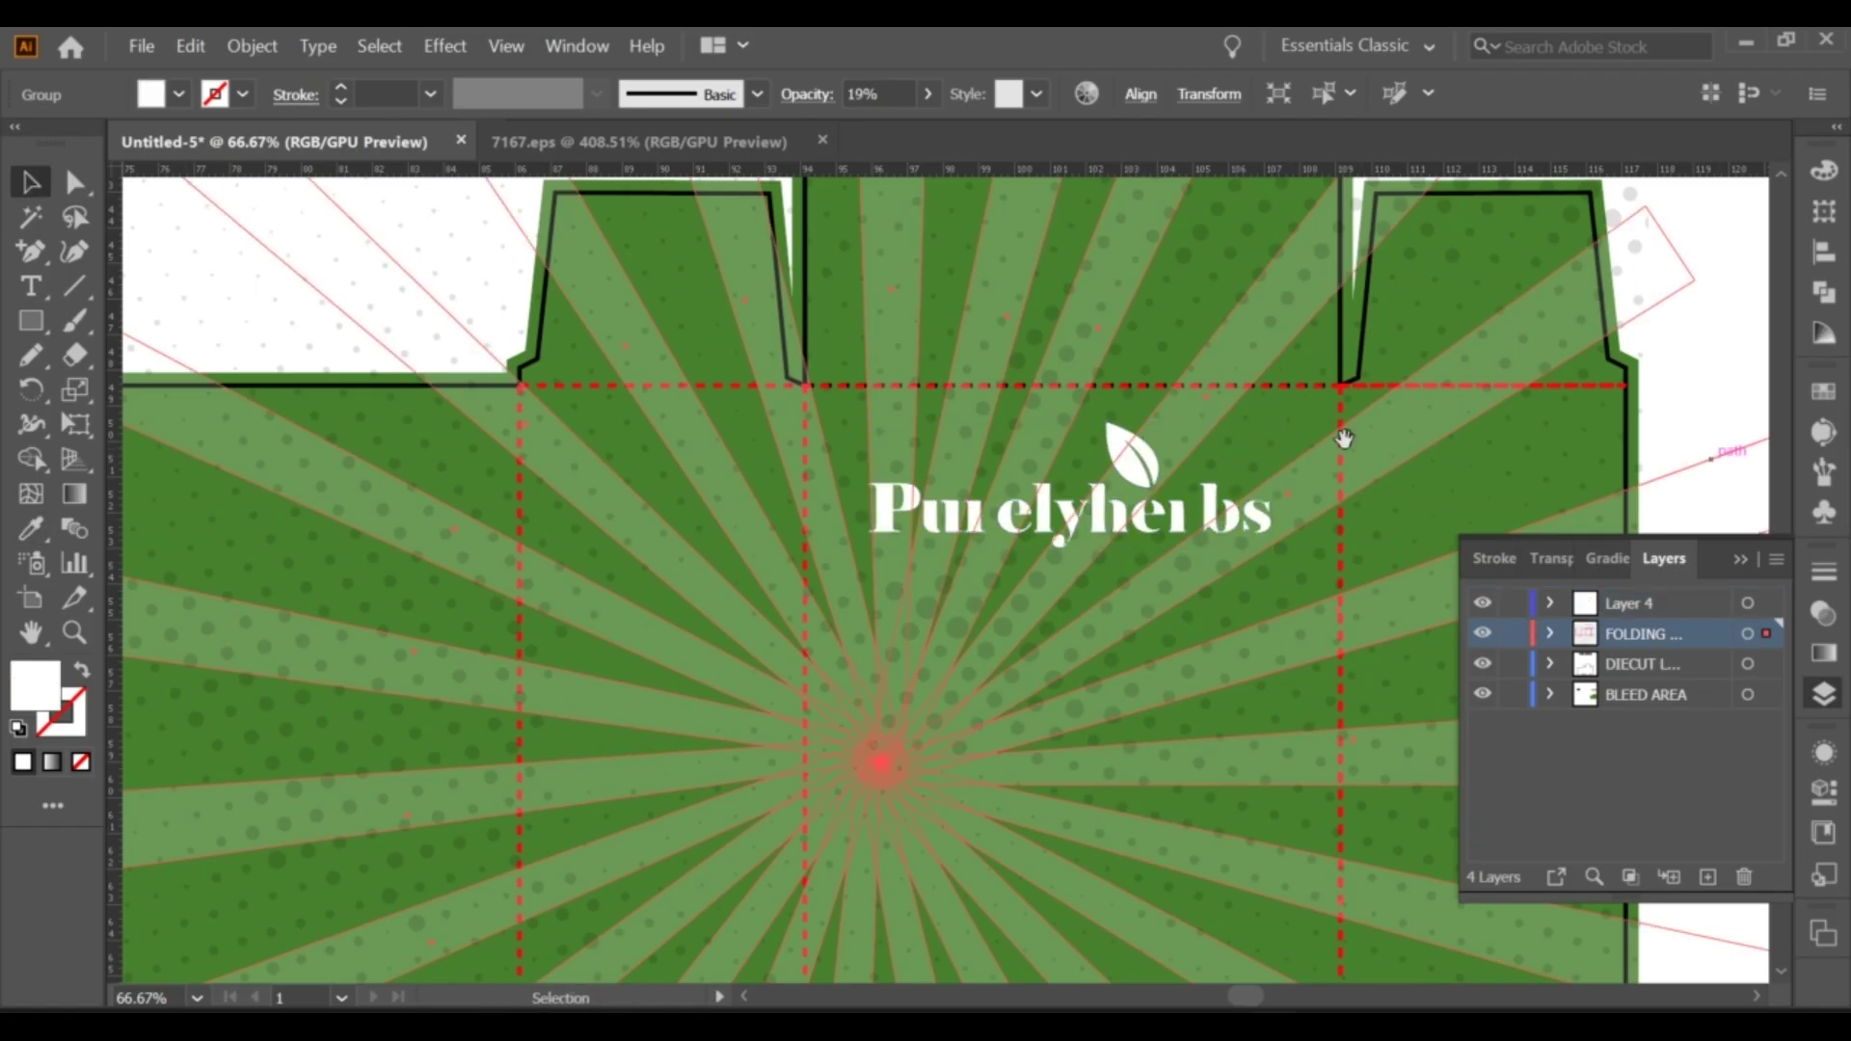
{"action": "scroll", "coordinate": [1716, 463], "scroll_direction": "right", "scroll_amount": 3}
{"action": "left_click", "coordinate": [1704, 462]}
{"action": "left_click_drag", "start_coordinate": [918, 451], "coordinate": [911, 453]}
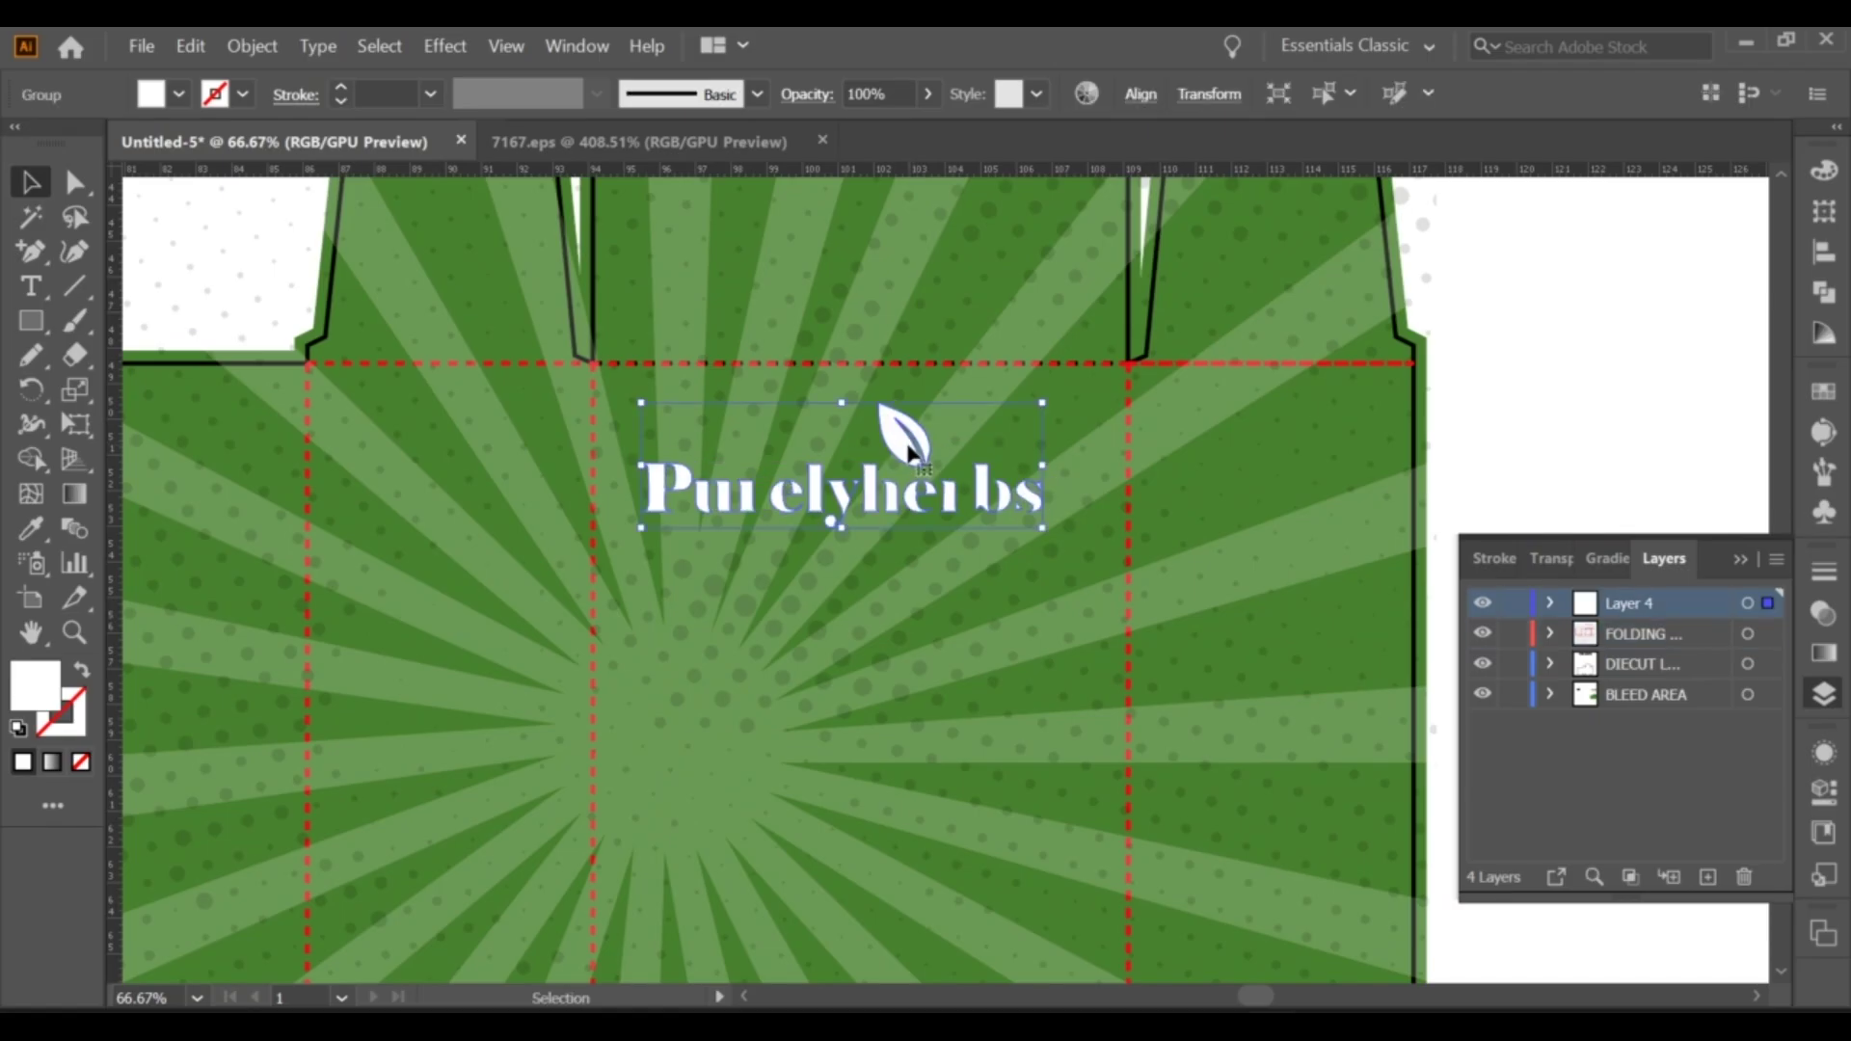
{"action": "left_click", "coordinate": [1566, 401]}
{"action": "scroll", "coordinate": [1158, 396], "scroll_direction": "down", "scroll_amount": 1}
{"action": "scroll", "coordinate": [1157, 395], "scroll_direction": "down", "scroll_amount": 1}
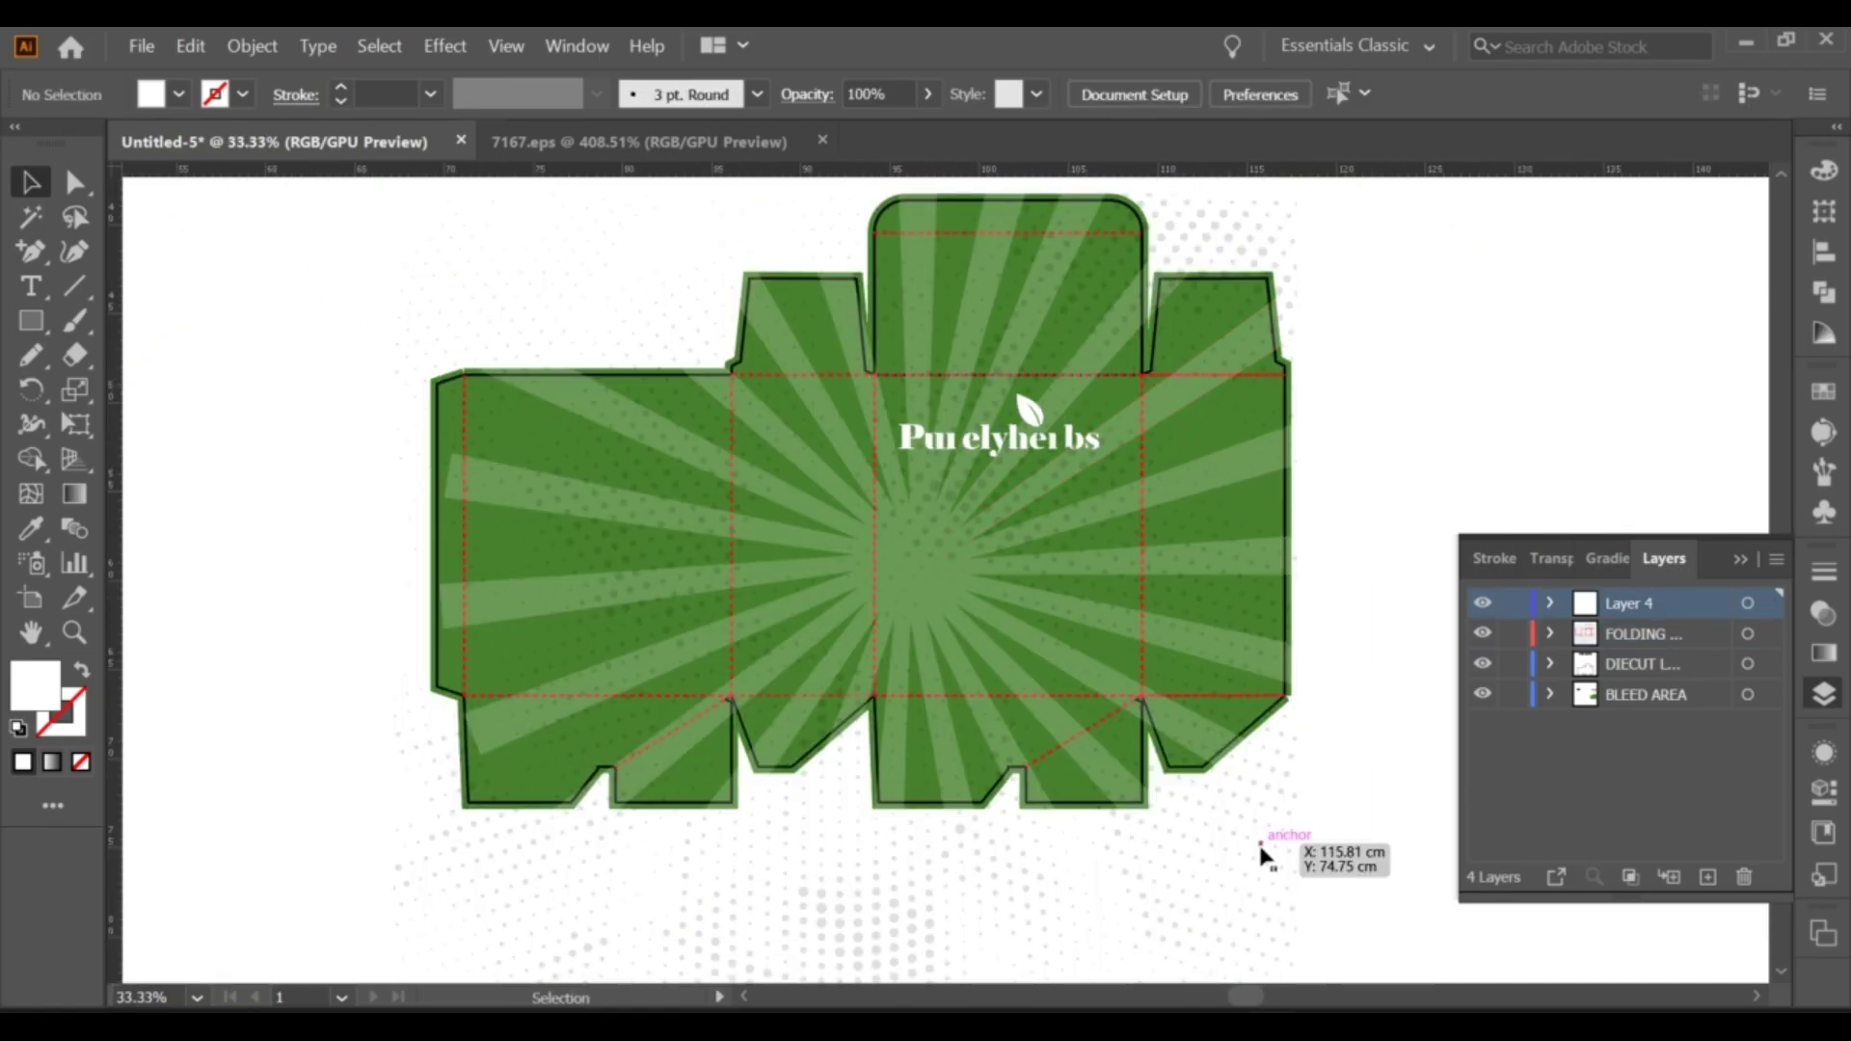
{"action": "scroll", "coordinate": [1346, 731], "scroll_direction": "down", "scroll_amount": 2}
Lower the sunburst rays group's opacity to 5%.
{"action": "left_click", "coordinate": [1064, 450]}
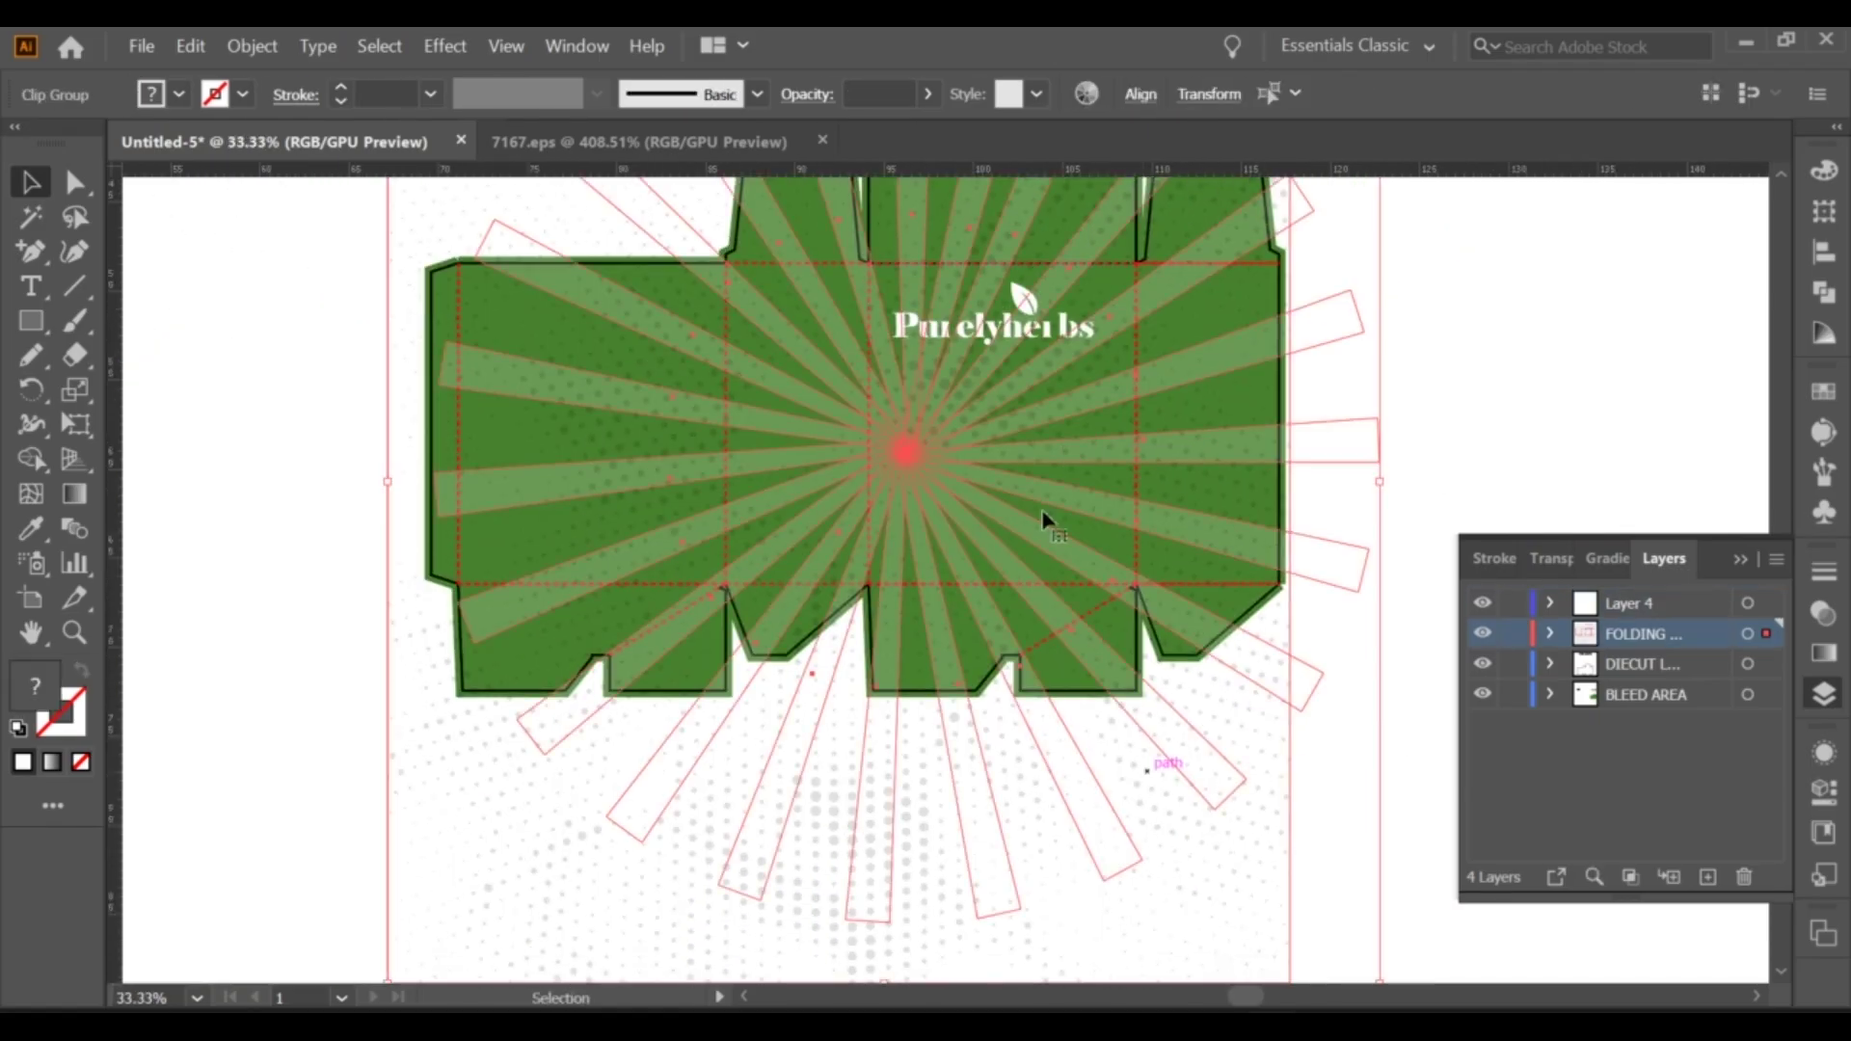
{"action": "left_click", "coordinate": [1396, 593]}
{"action": "left_click", "coordinate": [974, 219]}
{"action": "left_click", "coordinate": [941, 93]}
{"action": "left_click", "coordinate": [1300, 320]}
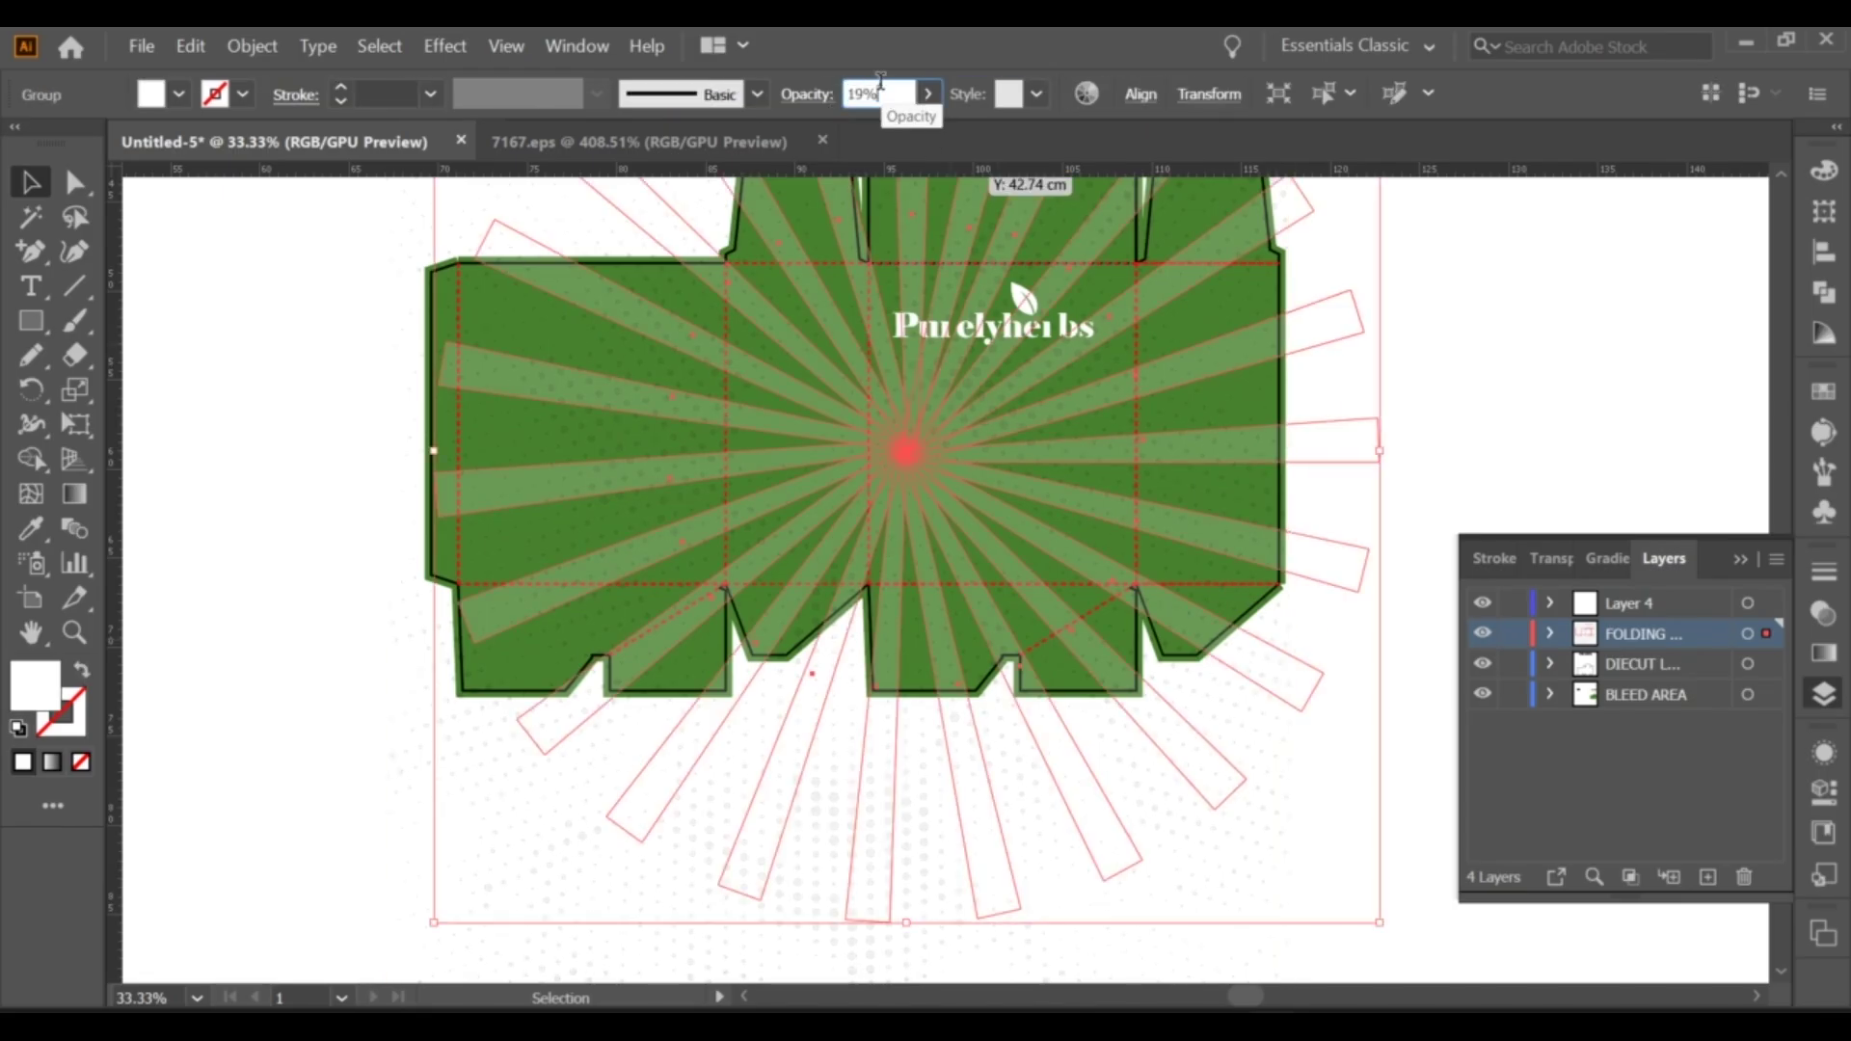
{"action": "left_click", "coordinate": [1512, 351]}
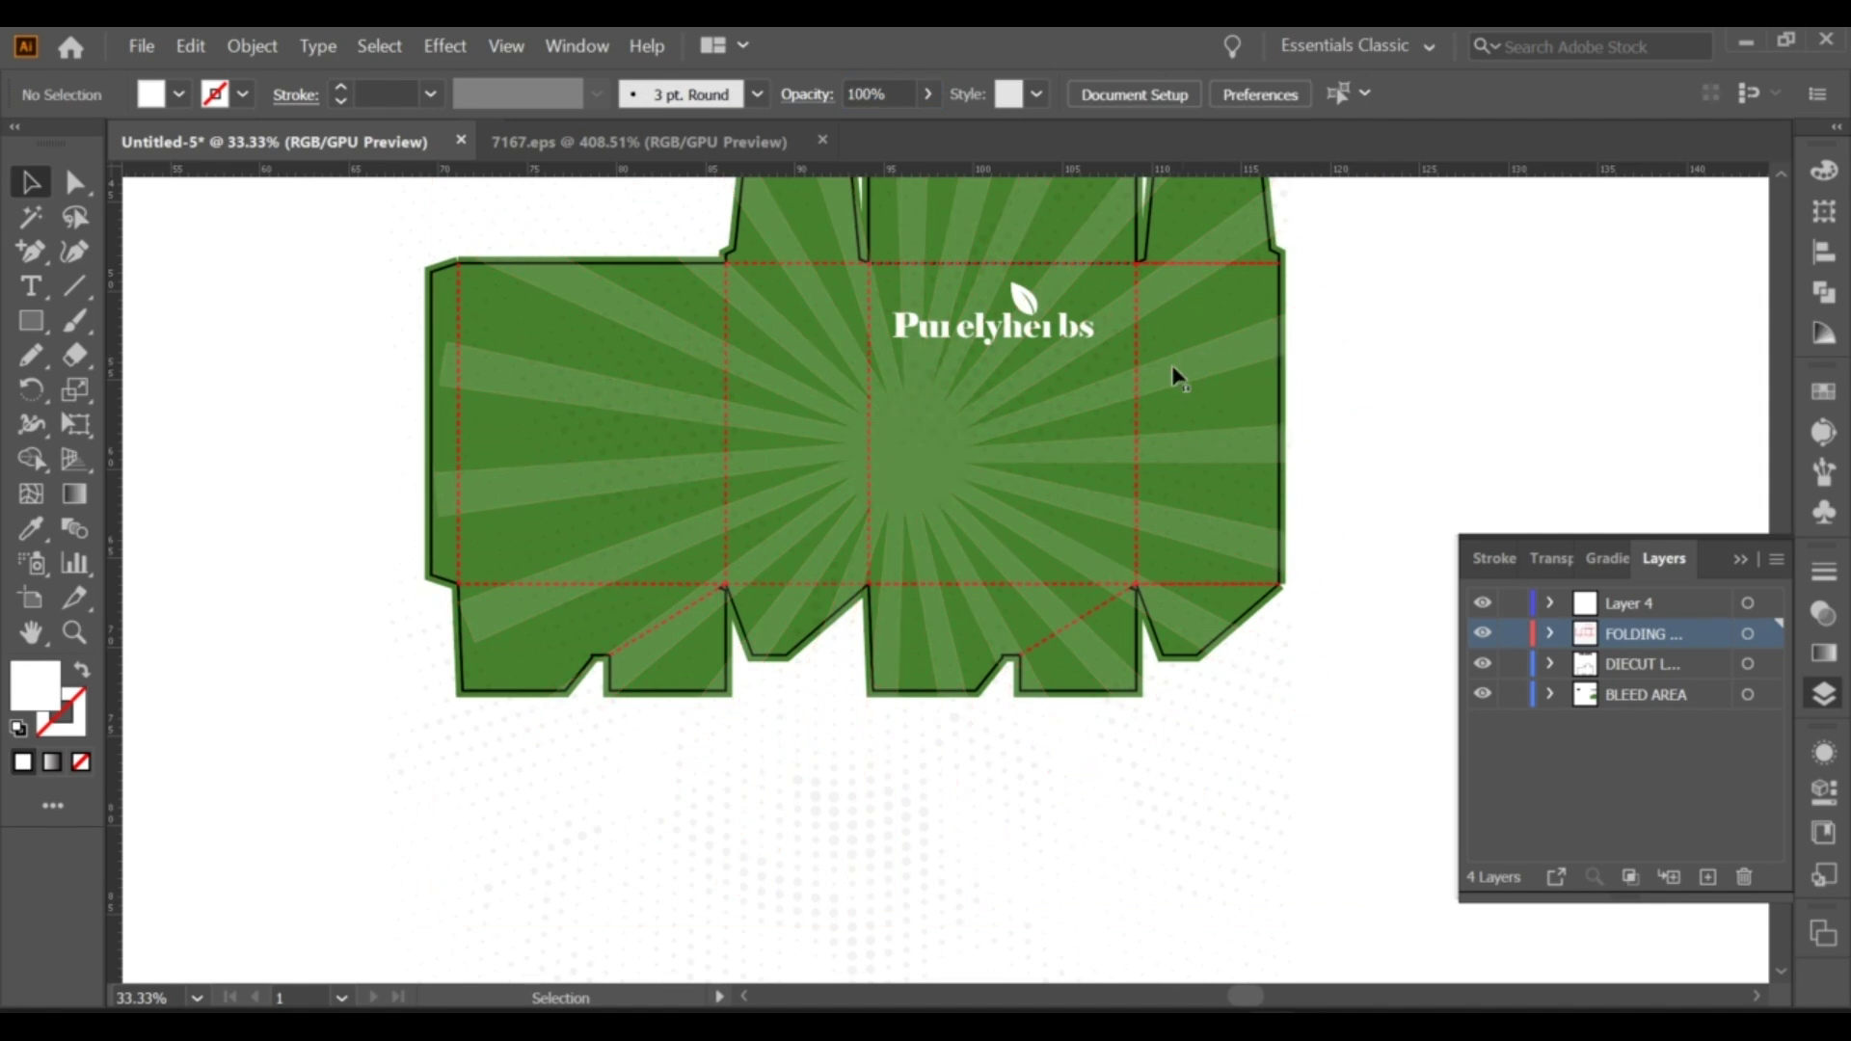
{"action": "left_click", "coordinate": [1327, 583]}
{"action": "left_click", "coordinate": [889, 93]}
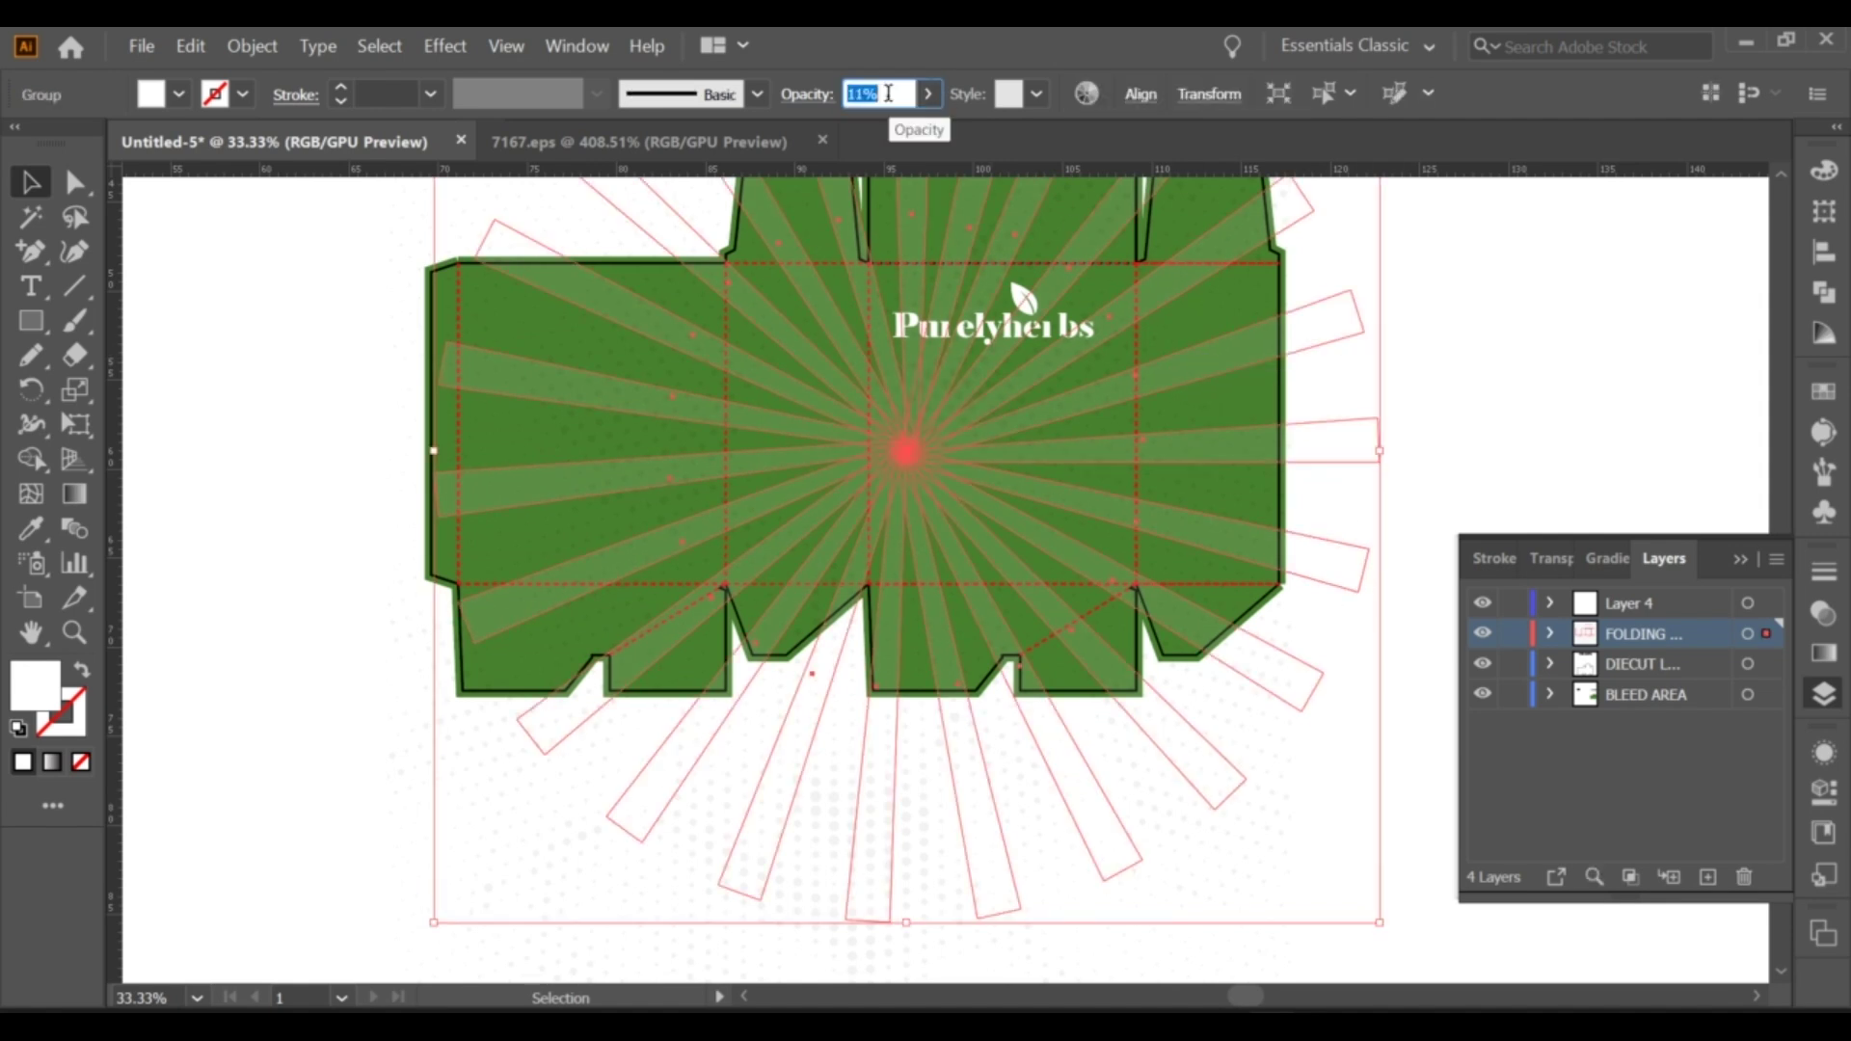
{"action": "type", "text": "5"}
{"action": "left_click", "coordinate": [1458, 326]}
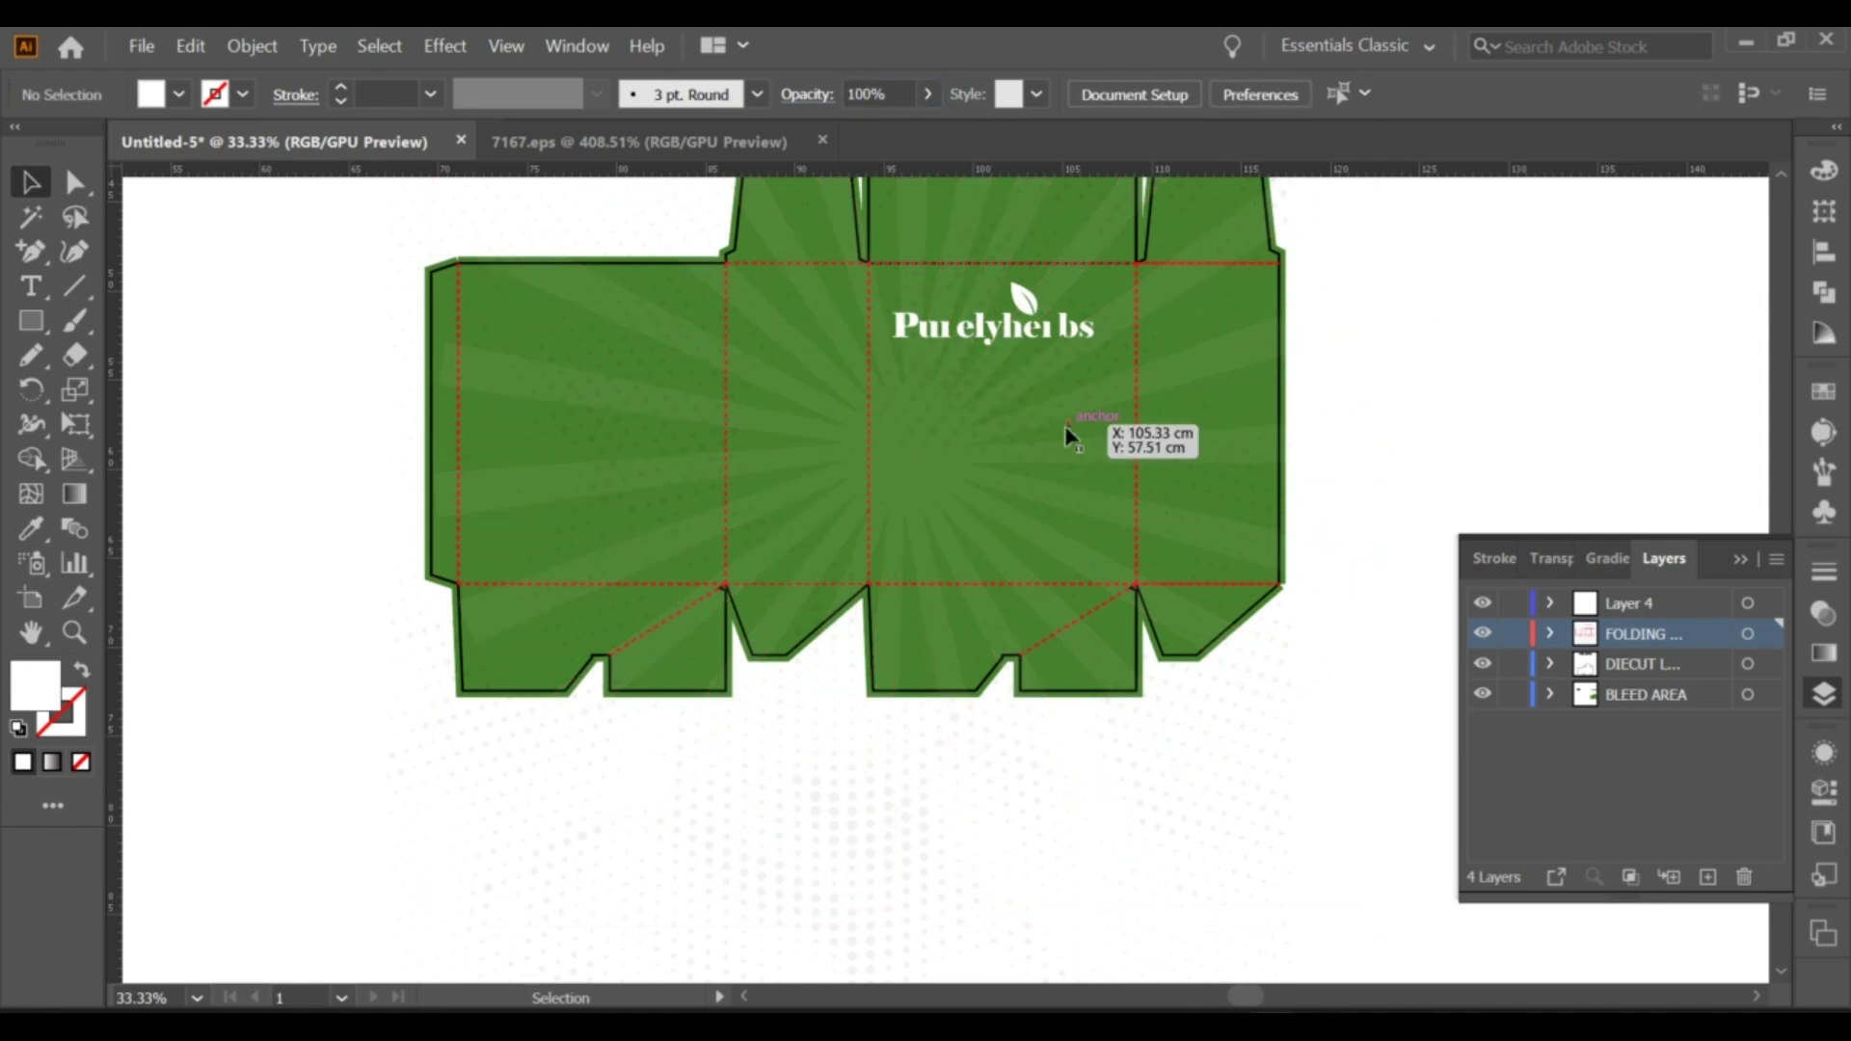
Confirm the rays' faint opacity and nudge the logo slightly into place.
{"action": "left_click", "coordinate": [1064, 425]}
{"action": "left_click", "coordinate": [1340, 403]}
{"action": "left_click", "coordinate": [879, 93]}
{"action": "left_click", "coordinate": [1458, 364]}
{"action": "scroll", "coordinate": [1208, 393], "scroll_direction": "up", "scroll_amount": 1}
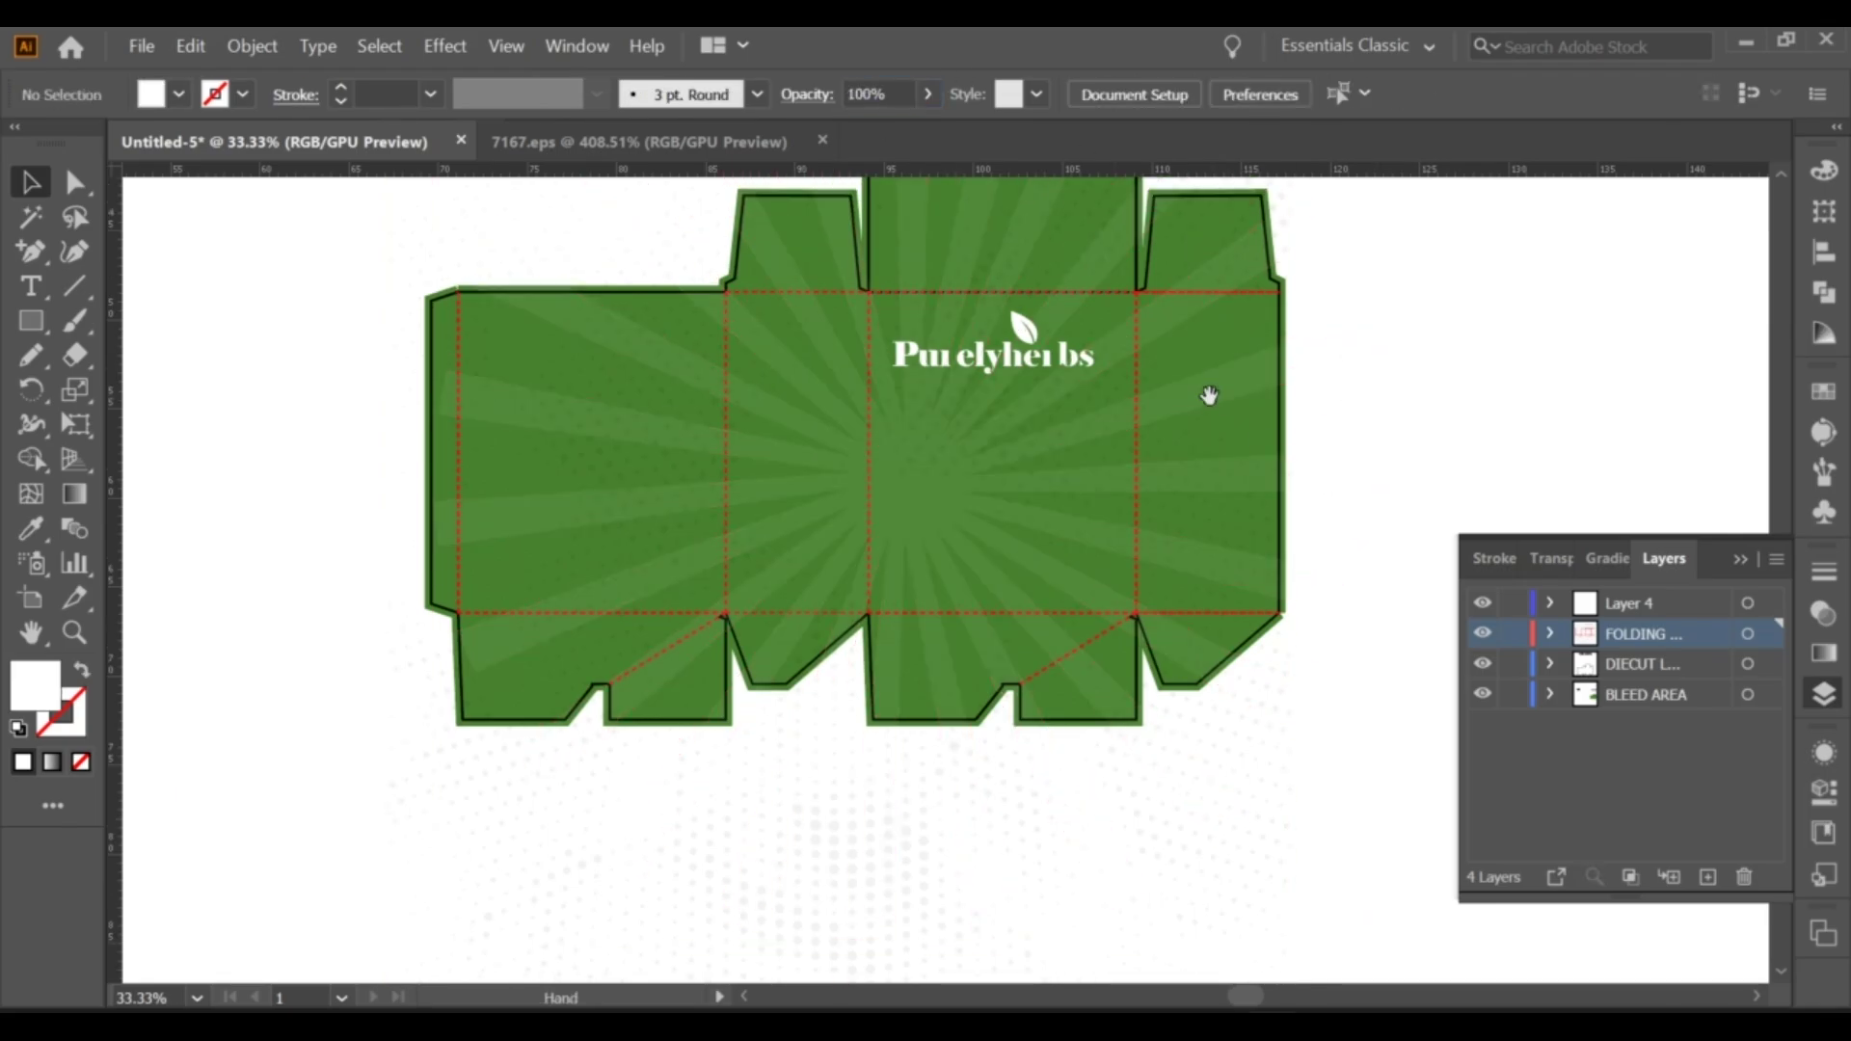
{"action": "scroll", "coordinate": [1191, 442], "scroll_direction": "up", "scroll_amount": 1}
{"action": "scroll", "coordinate": [1196, 449], "scroll_direction": "down", "scroll_amount": 2, "text": "alt"}
{"action": "scroll", "coordinate": [1196, 448], "scroll_direction": "up", "scroll_amount": 1, "text": "alt"}
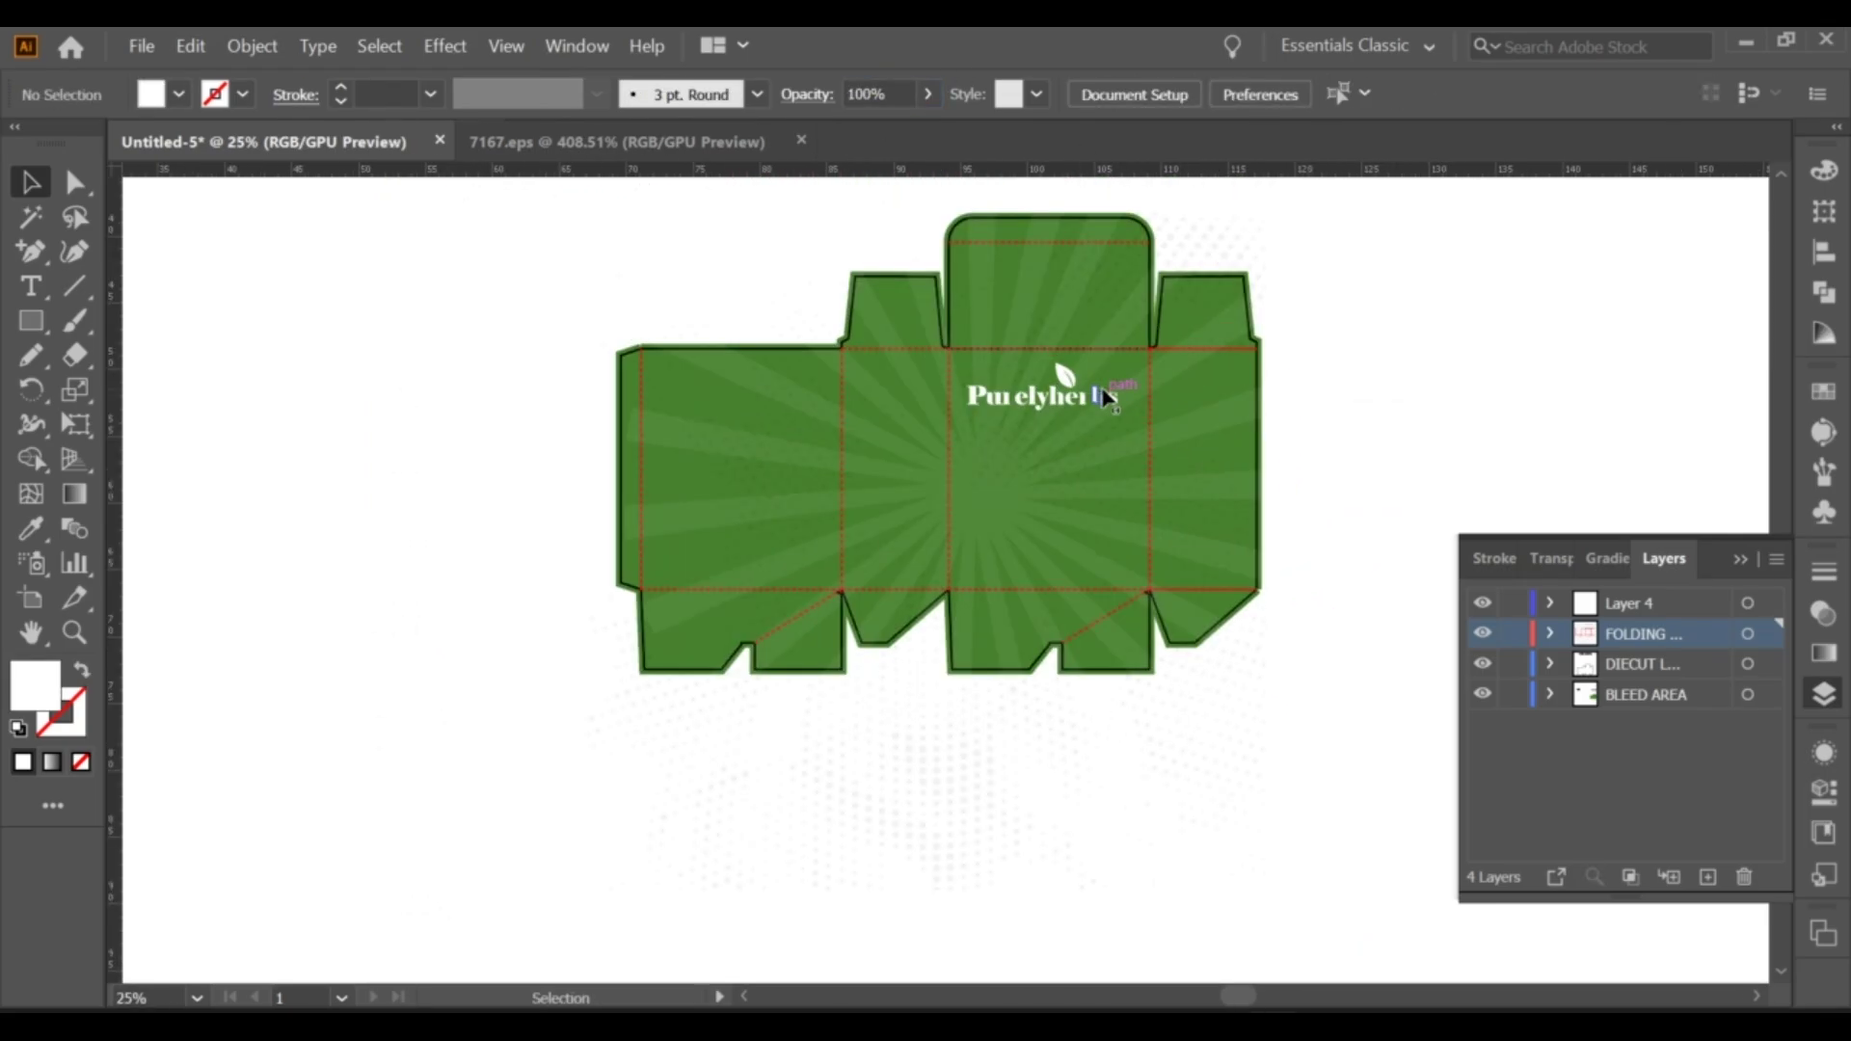
{"action": "scroll", "coordinate": [1109, 398], "scroll_direction": "down", "scroll_amount": 2}
{"action": "mouse_move", "coordinate": [1083, 401]}
{"action": "left_mouse_down"}
{"action": "mouse_move", "coordinate": [1083, 447]}
{"action": "mouse_move", "coordinate": [1064, 423]}
{"action": "left_mouse_up"}
{"action": "scroll", "coordinate": [1083, 447], "scroll_direction": "up", "scroll_amount": 3}
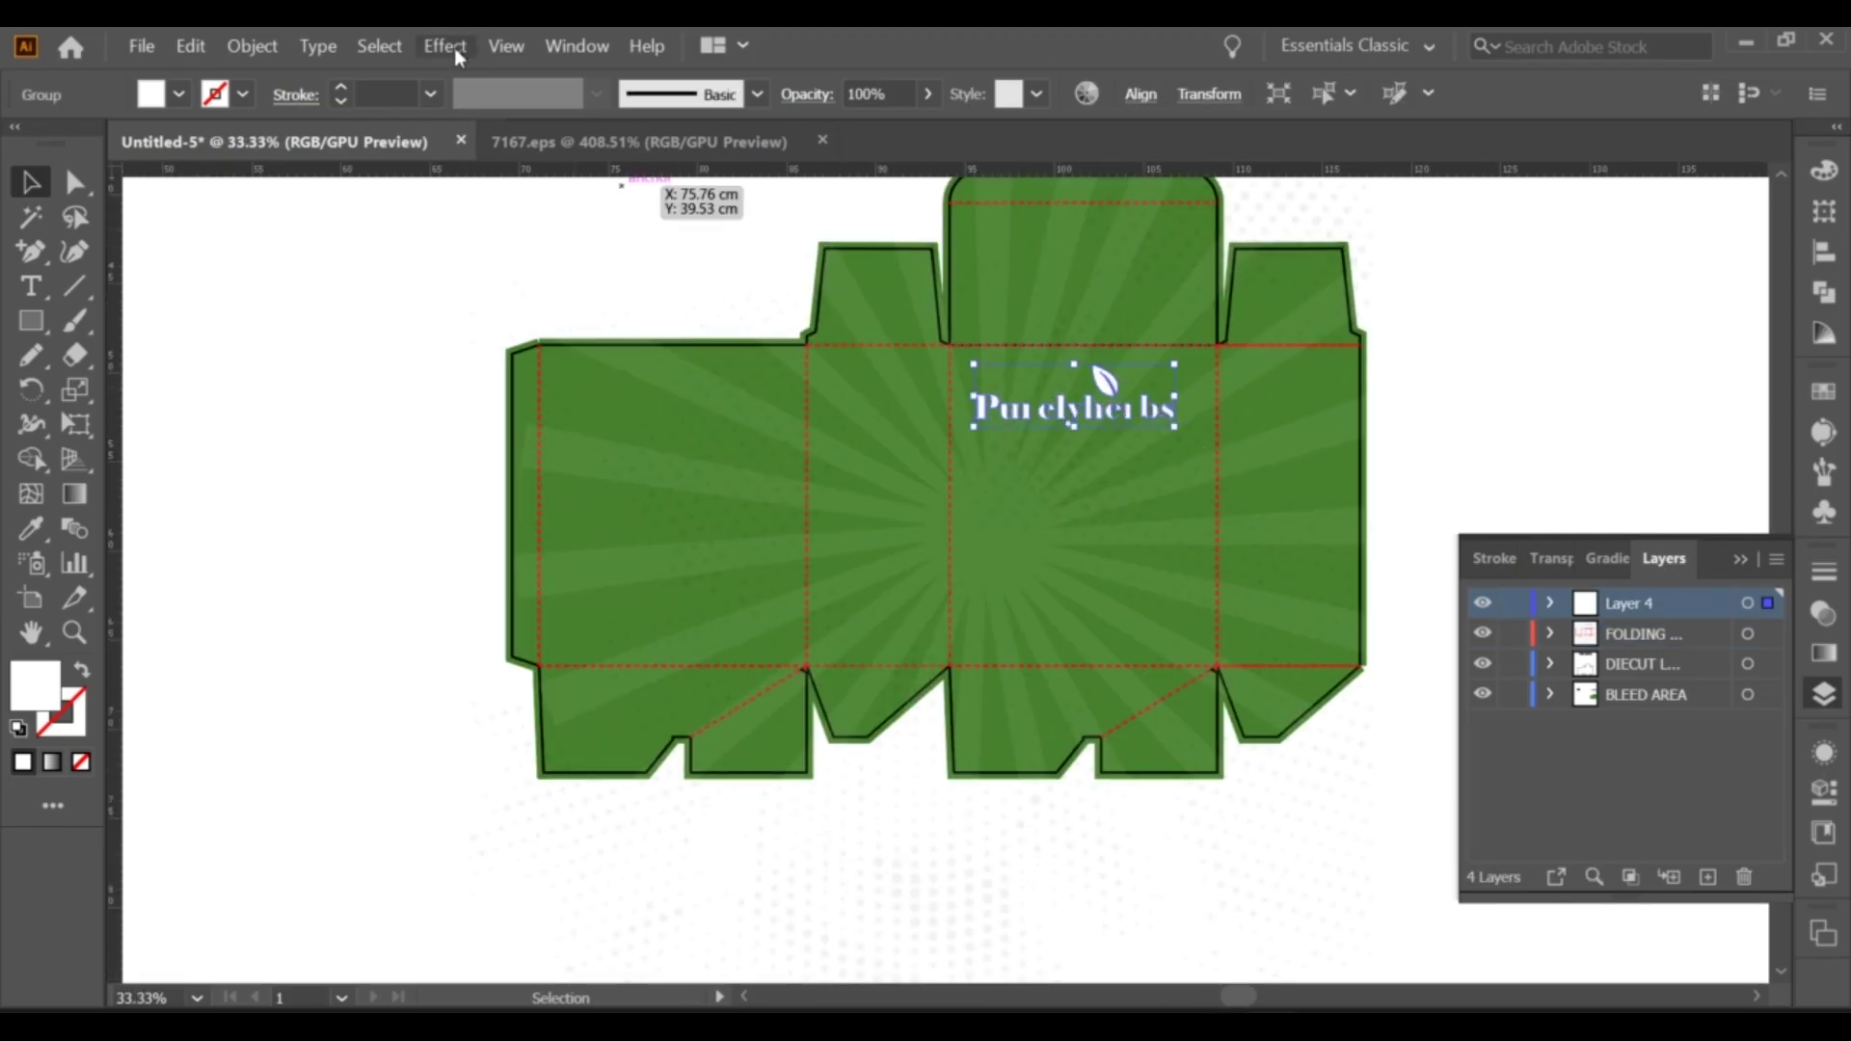
Give the logo a drop shadow with 25% opacity, 2 px X/Y offsets and 2 px blur.
{"action": "left_click", "coordinate": [444, 45]}
{"action": "left_click", "coordinate": [762, 356]}
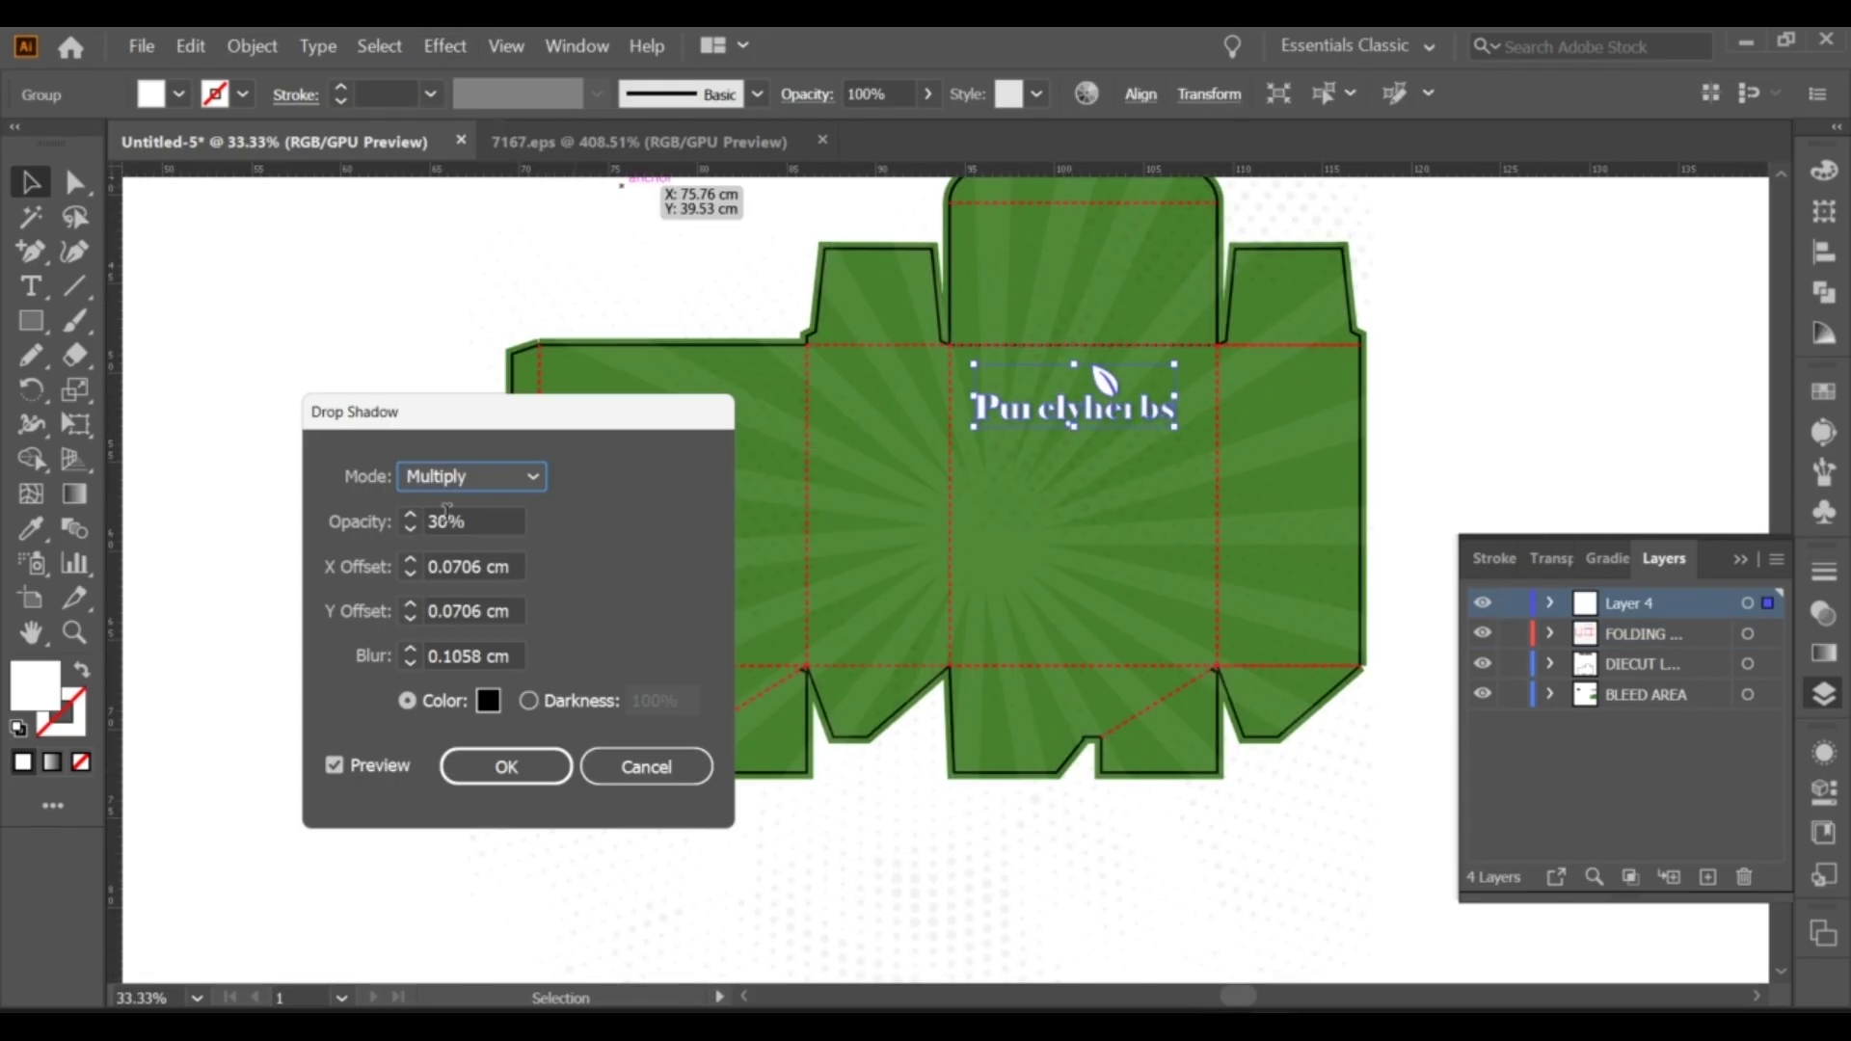
{"action": "key", "text": "Tab"}
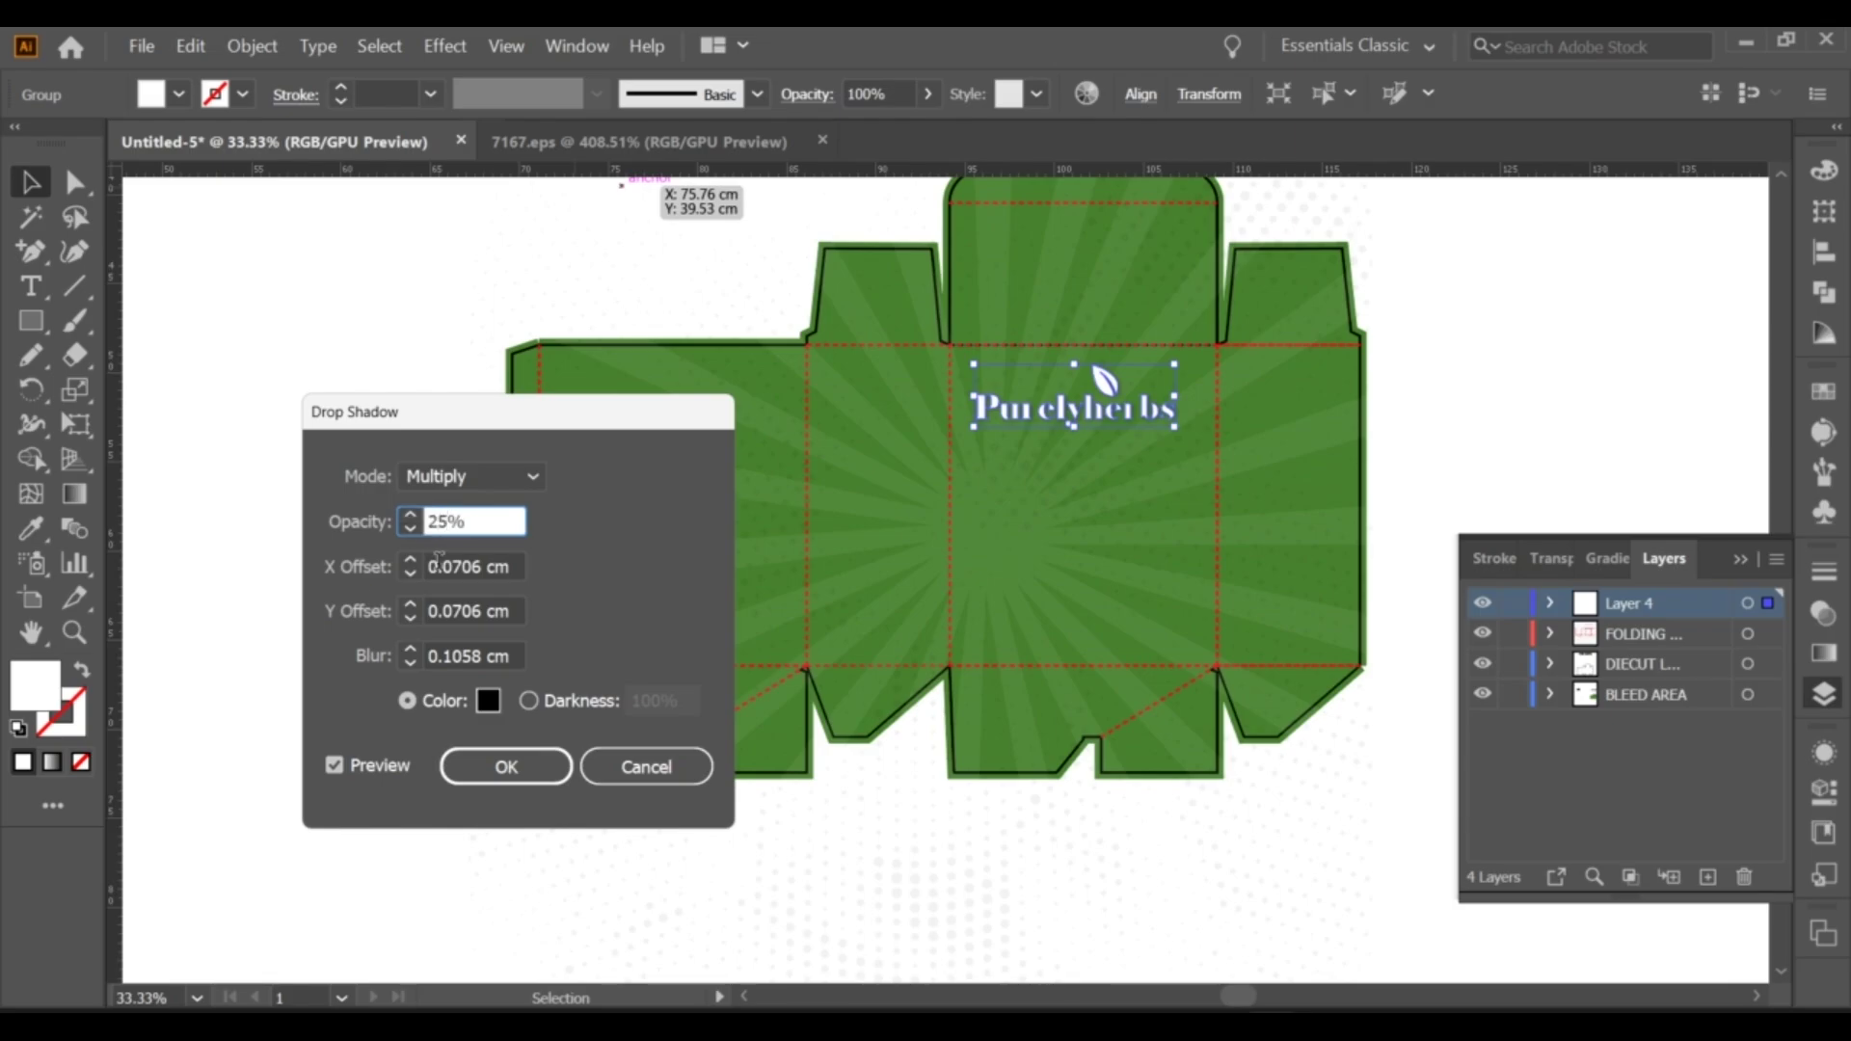
{"action": "key", "text": "Tab"}
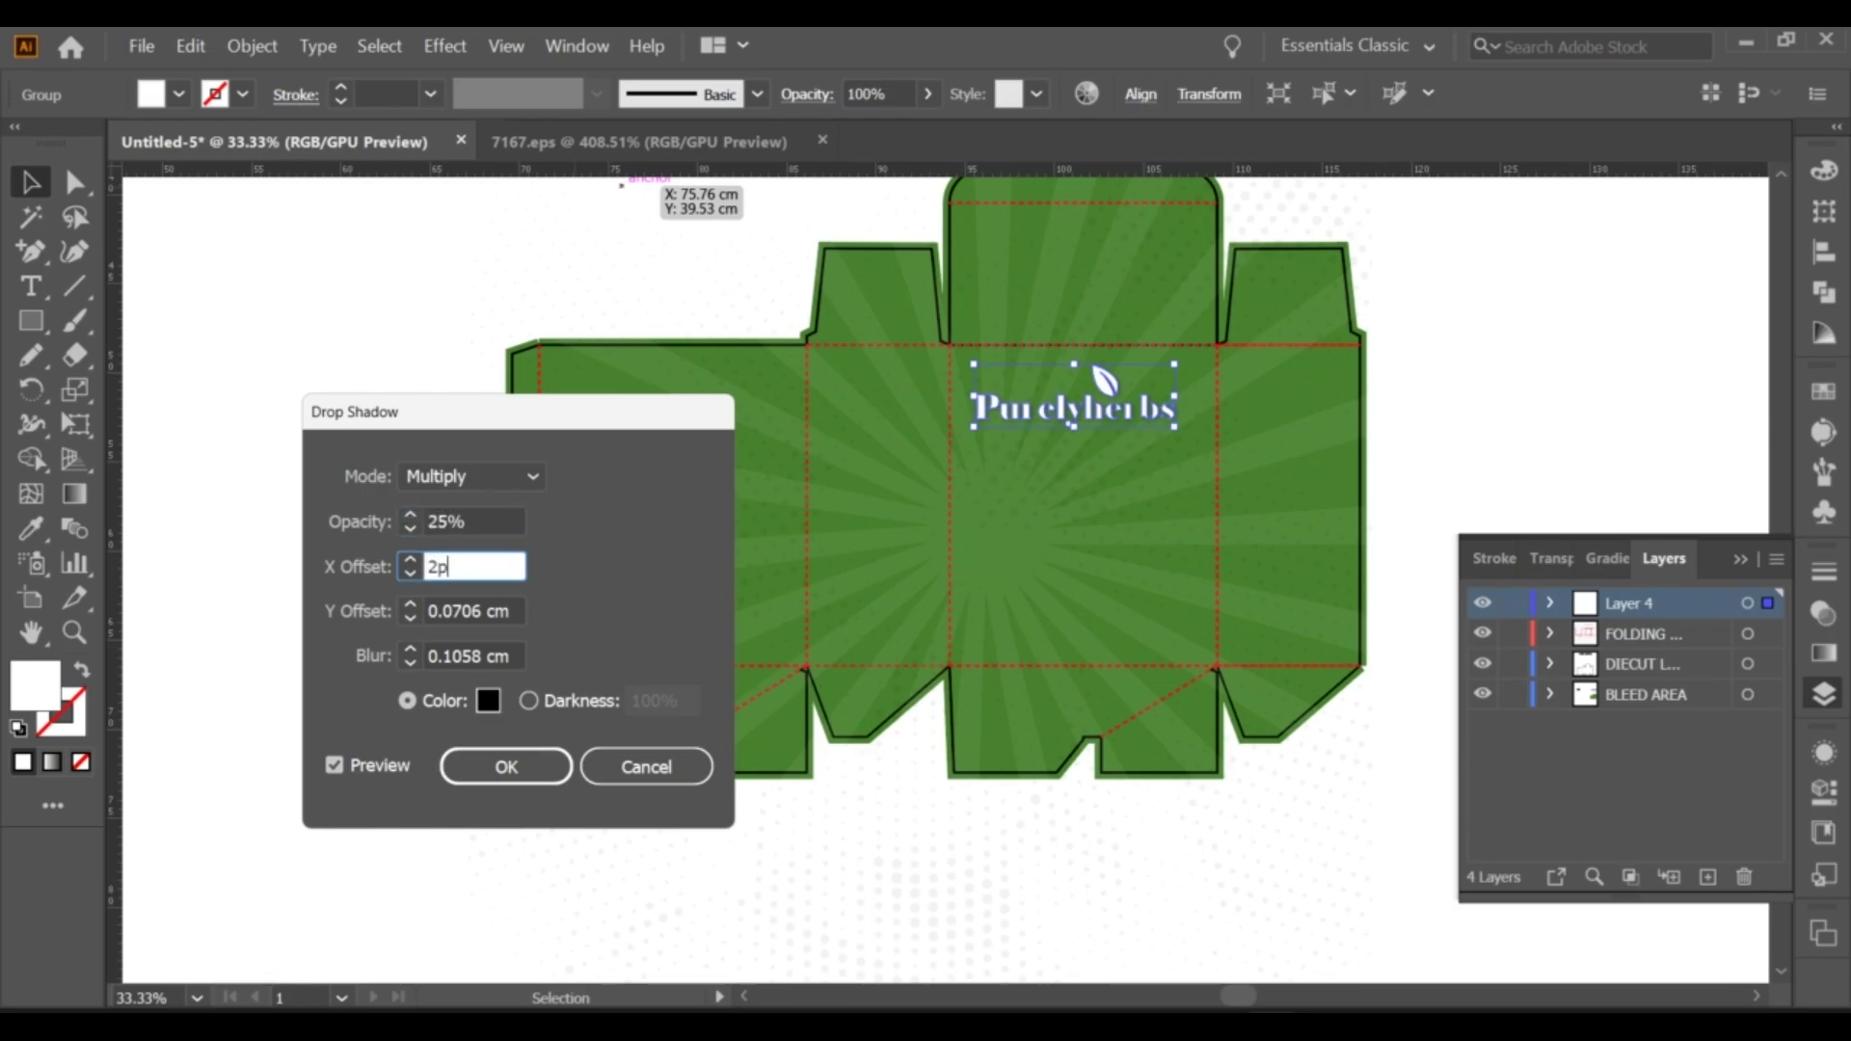
{"action": "key", "text": "Tab"}
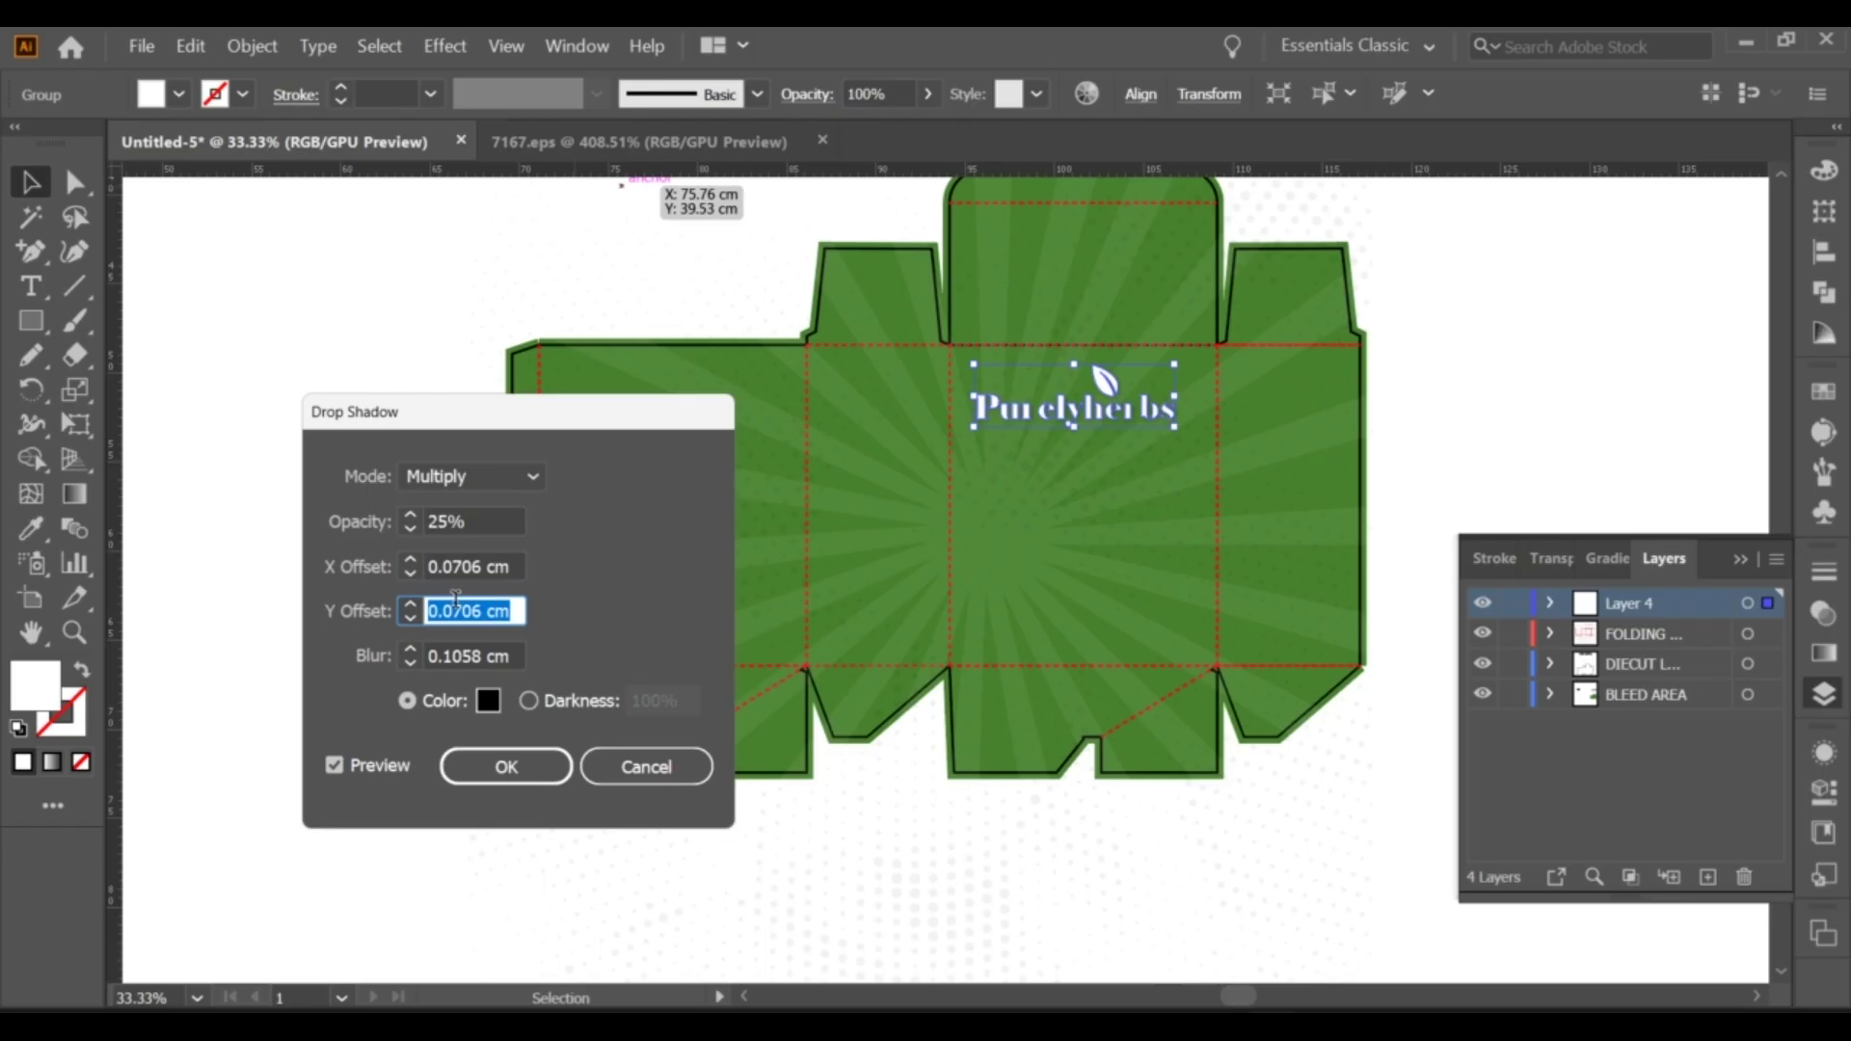
{"action": "key", "text": "Tab"}
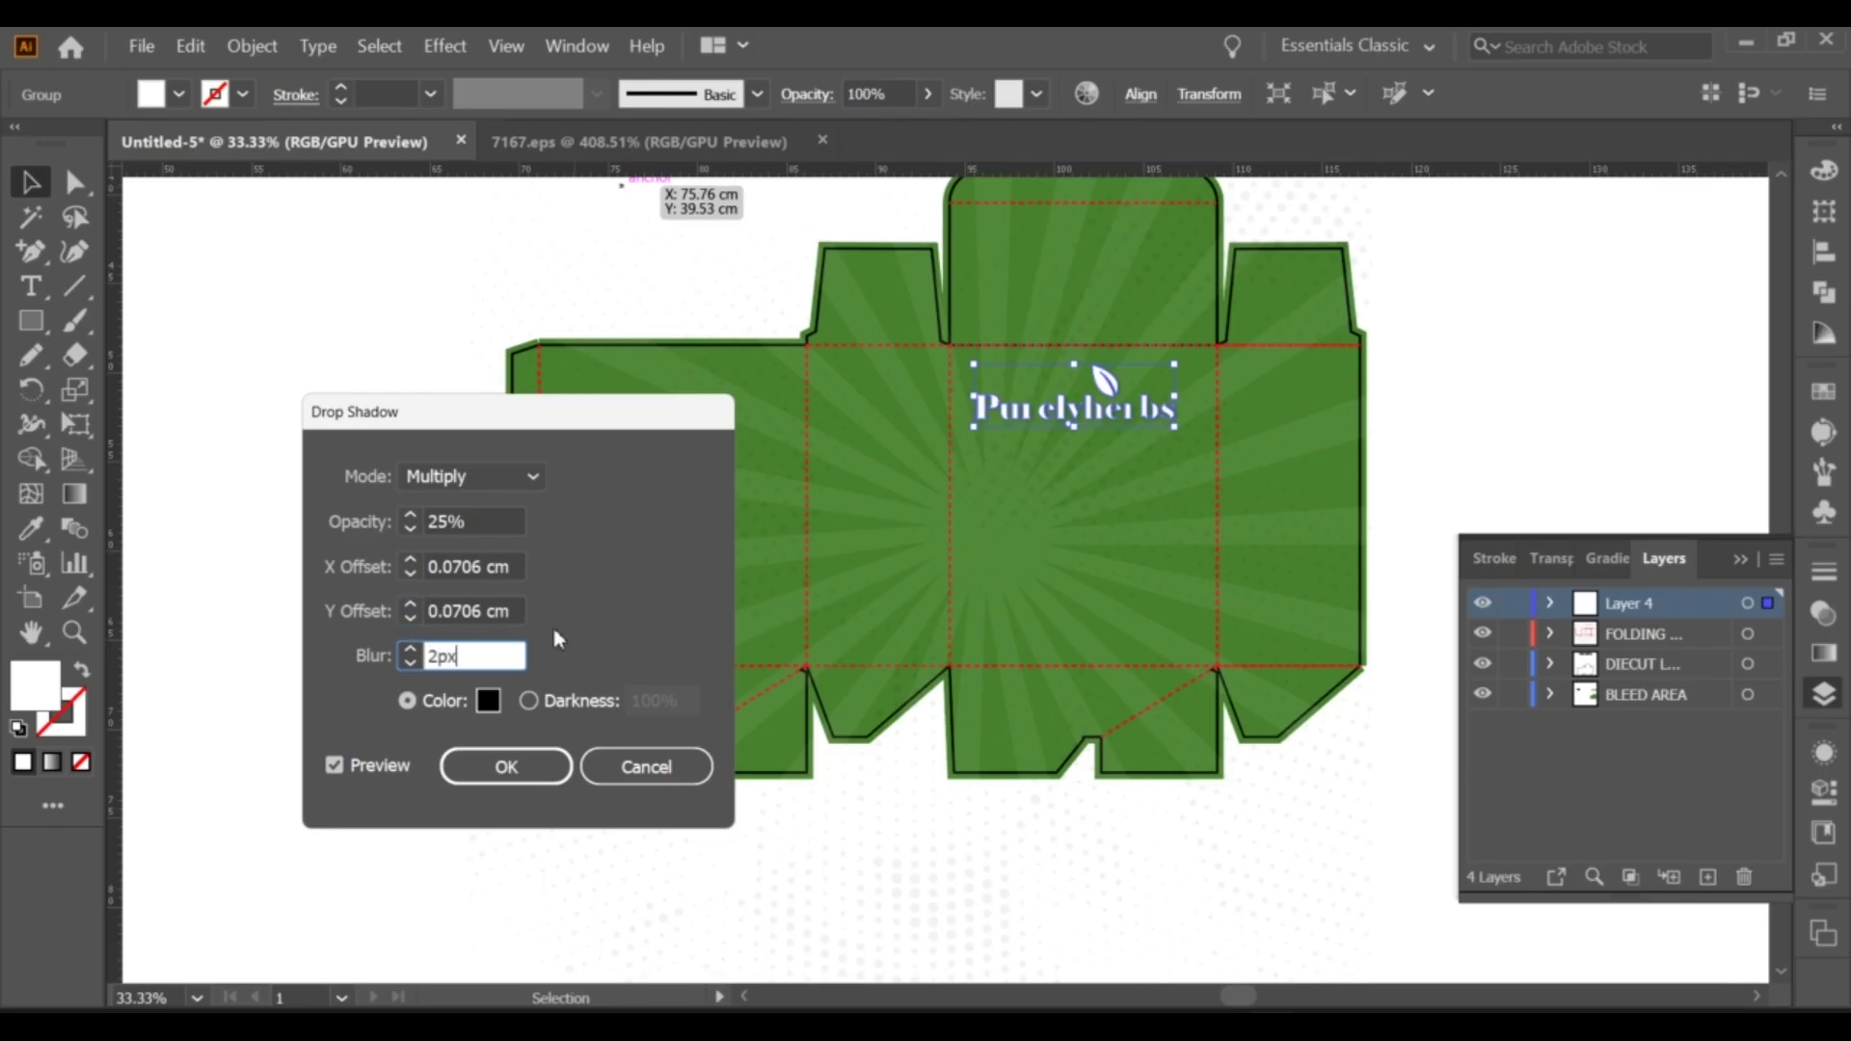
{"action": "left_click", "coordinate": [511, 766]}
Bring the tea-cup illustration from the pasteboard over to the box.
{"action": "scroll", "coordinate": [396, 562], "scroll_direction": "down", "scroll_amount": 2}
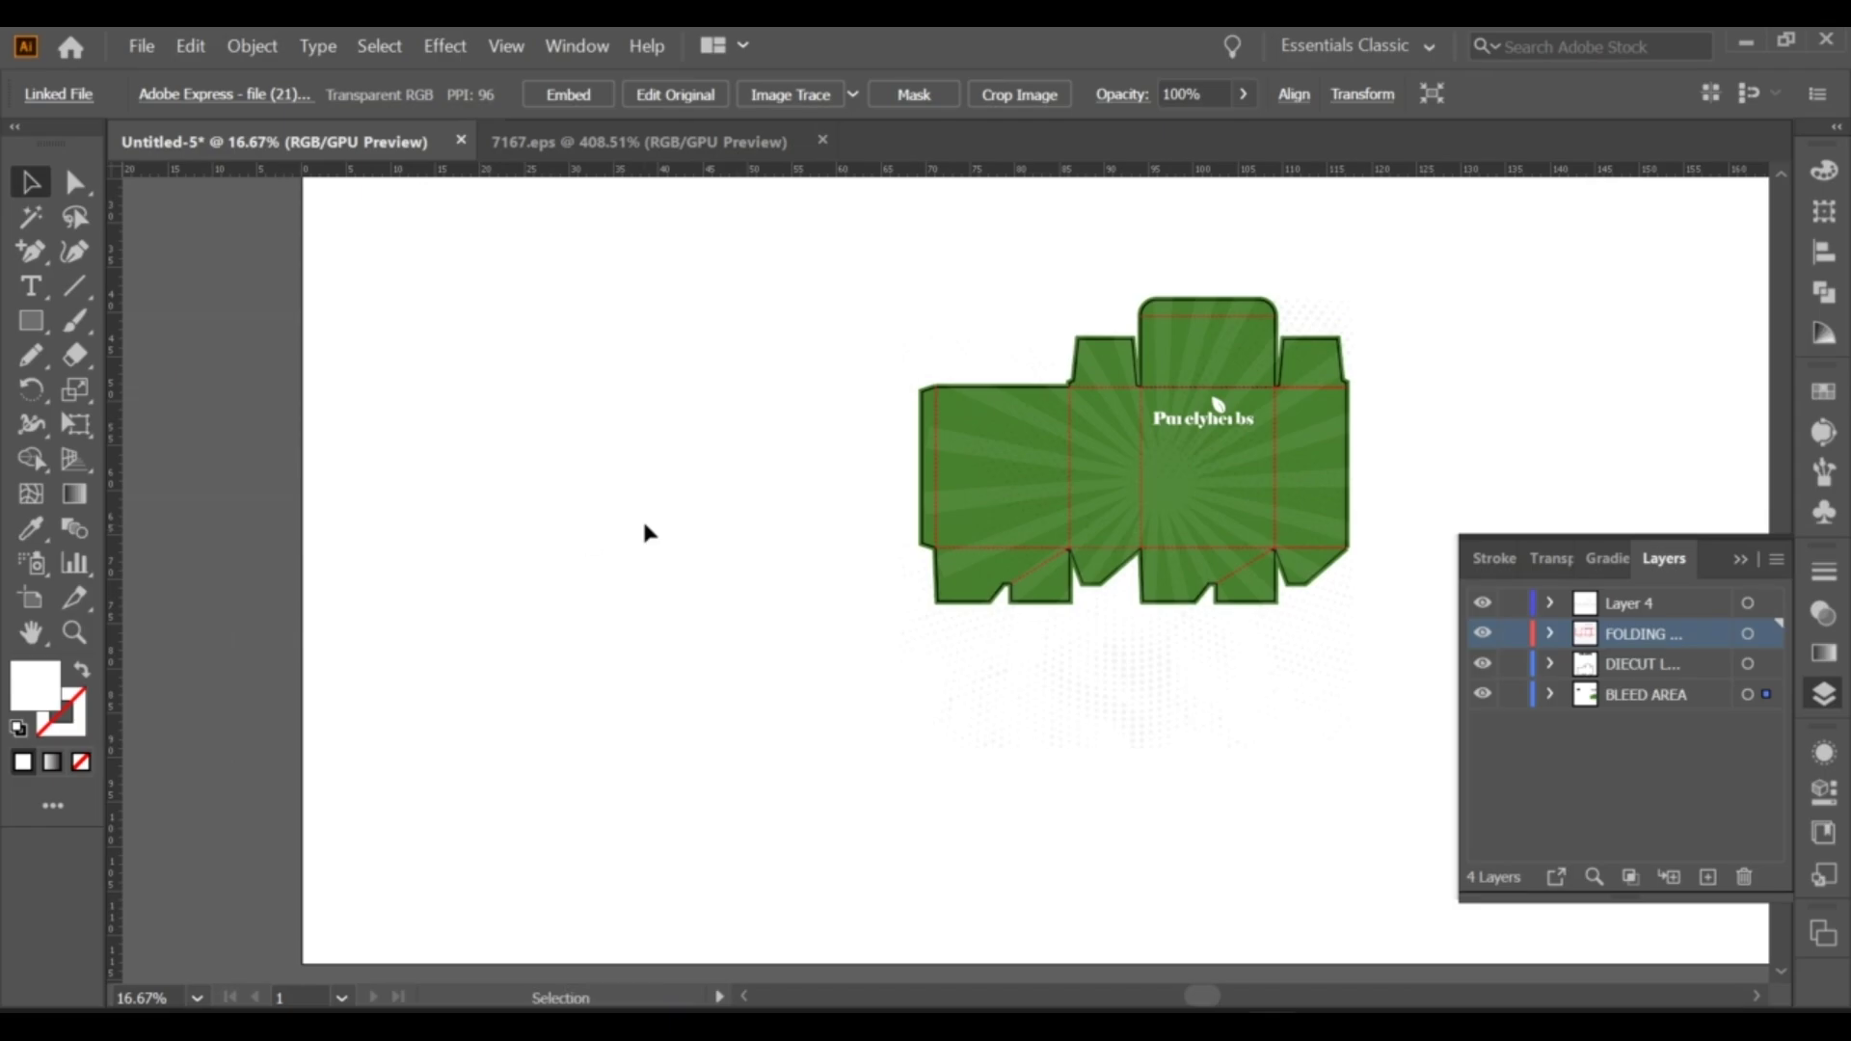
{"action": "scroll", "coordinate": [641, 517], "scroll_direction": "down", "scroll_amount": 2}
{"action": "left_click_drag", "start_coordinate": [272, 473], "coordinate": [1061, 578]}
{"action": "scroll", "coordinate": [1064, 584], "scroll_direction": "up", "scroll_amount": 3}
{"action": "right_click", "coordinate": [1063, 578]}
{"action": "mouse_move", "coordinate": [1130, 773]}
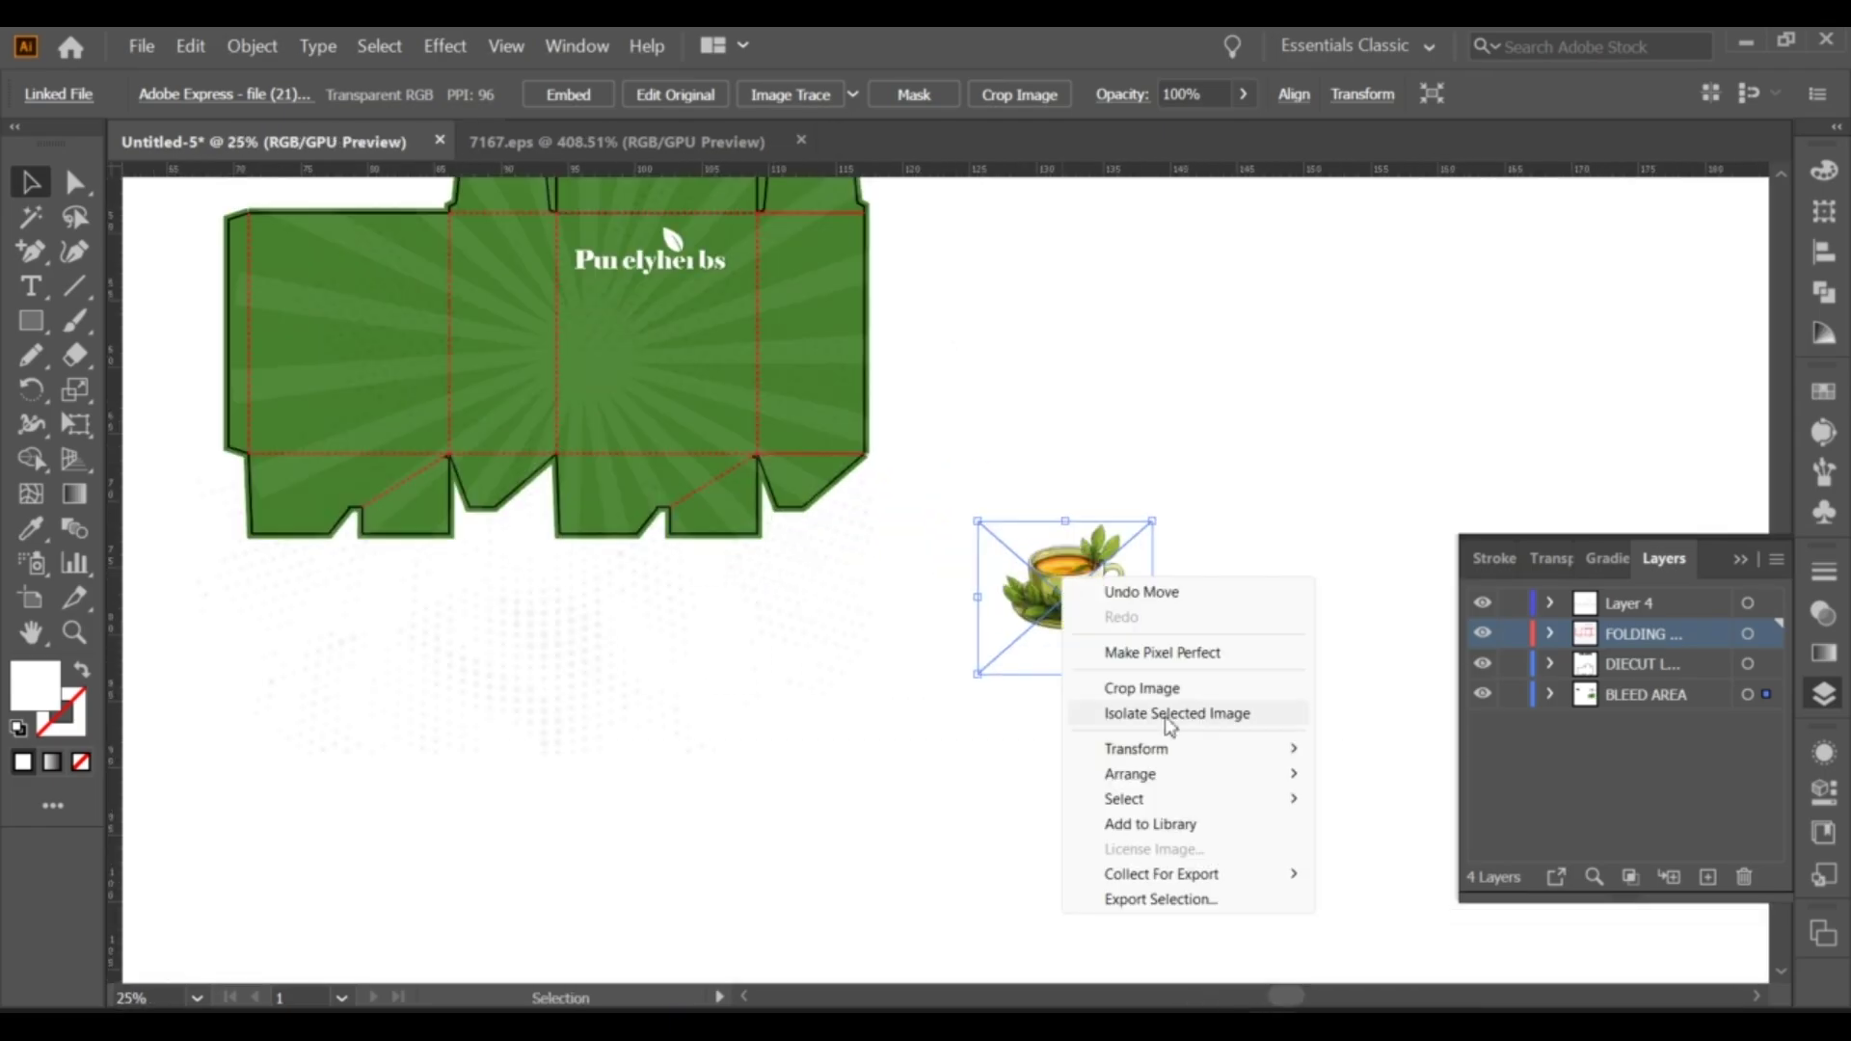
{"action": "left_click", "coordinate": [1414, 797]}
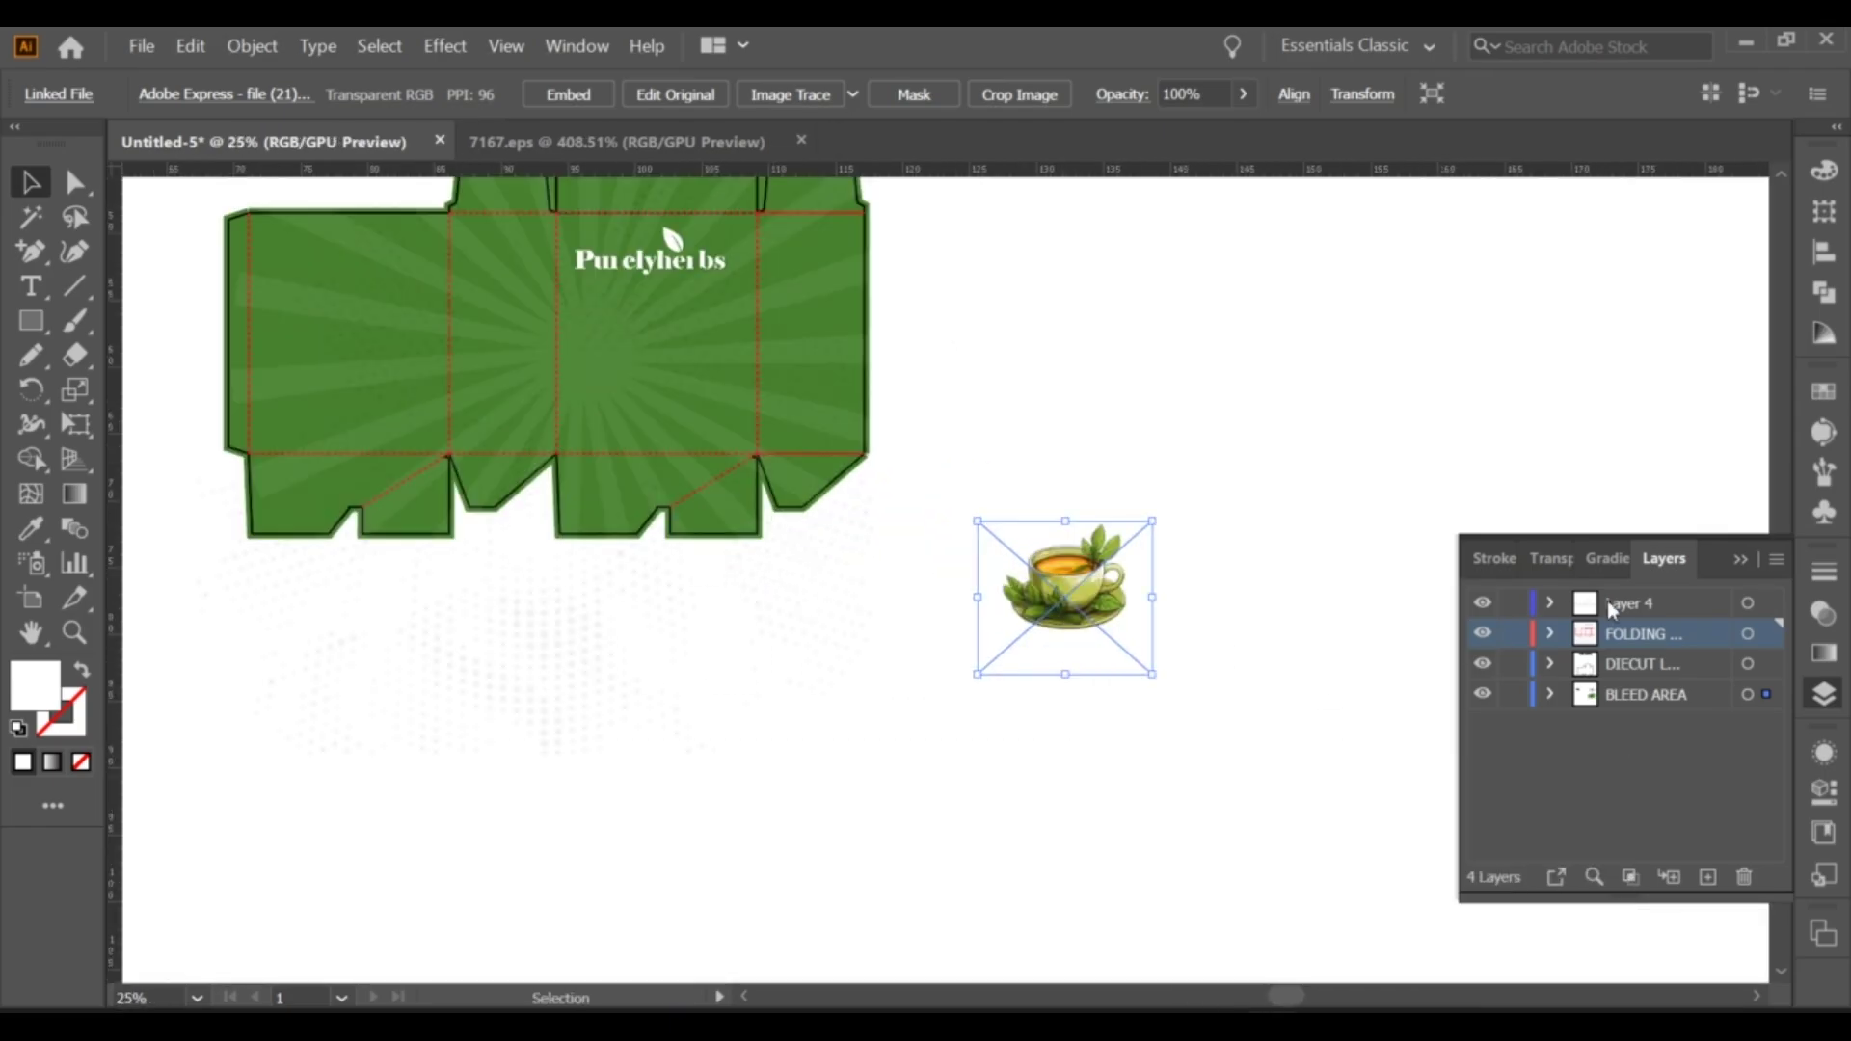
{"action": "left_click", "coordinate": [1237, 606]}
{"action": "left_click_drag", "start_coordinate": [980, 511], "coordinate": [559, 183]}
Position the tea-cup illustration on the front panel just below the logo.
{"action": "left_click", "coordinate": [783, 511]}
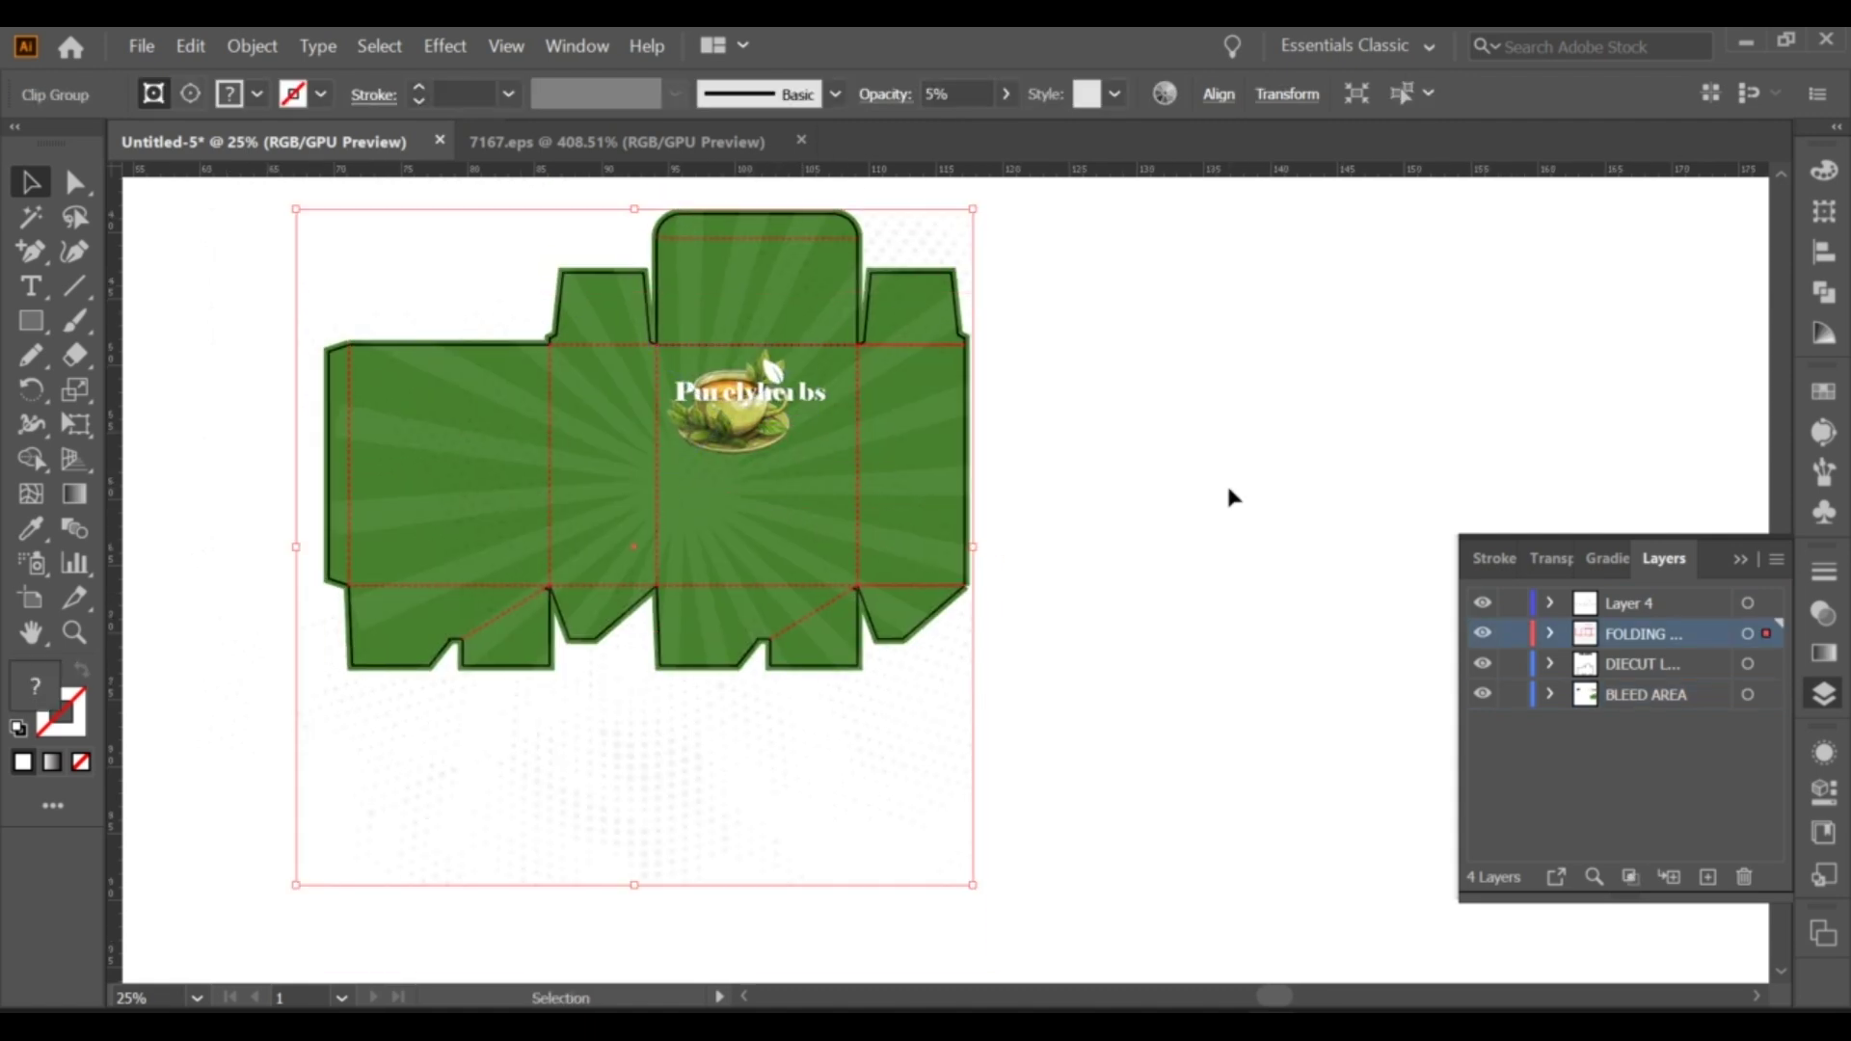
{"action": "left_click_drag", "start_coordinate": [776, 410], "coordinate": [1162, 665]}
{"action": "mouse_move", "coordinate": [1189, 728]}
{"action": "left_mouse_down"}
{"action": "mouse_move", "coordinate": [1028, 687]}
{"action": "mouse_move", "coordinate": [771, 473]}
{"action": "mouse_move", "coordinate": [771, 499]}
{"action": "left_mouse_up"}
{"action": "right_click", "coordinate": [1029, 686]}
{"action": "left_click", "coordinate": [1103, 686]}
{"action": "scroll", "coordinate": [771, 473], "scroll_direction": "up", "scroll_amount": 1}
{"action": "scroll", "coordinate": [772, 472], "scroll_direction": "up", "scroll_amount": 1}
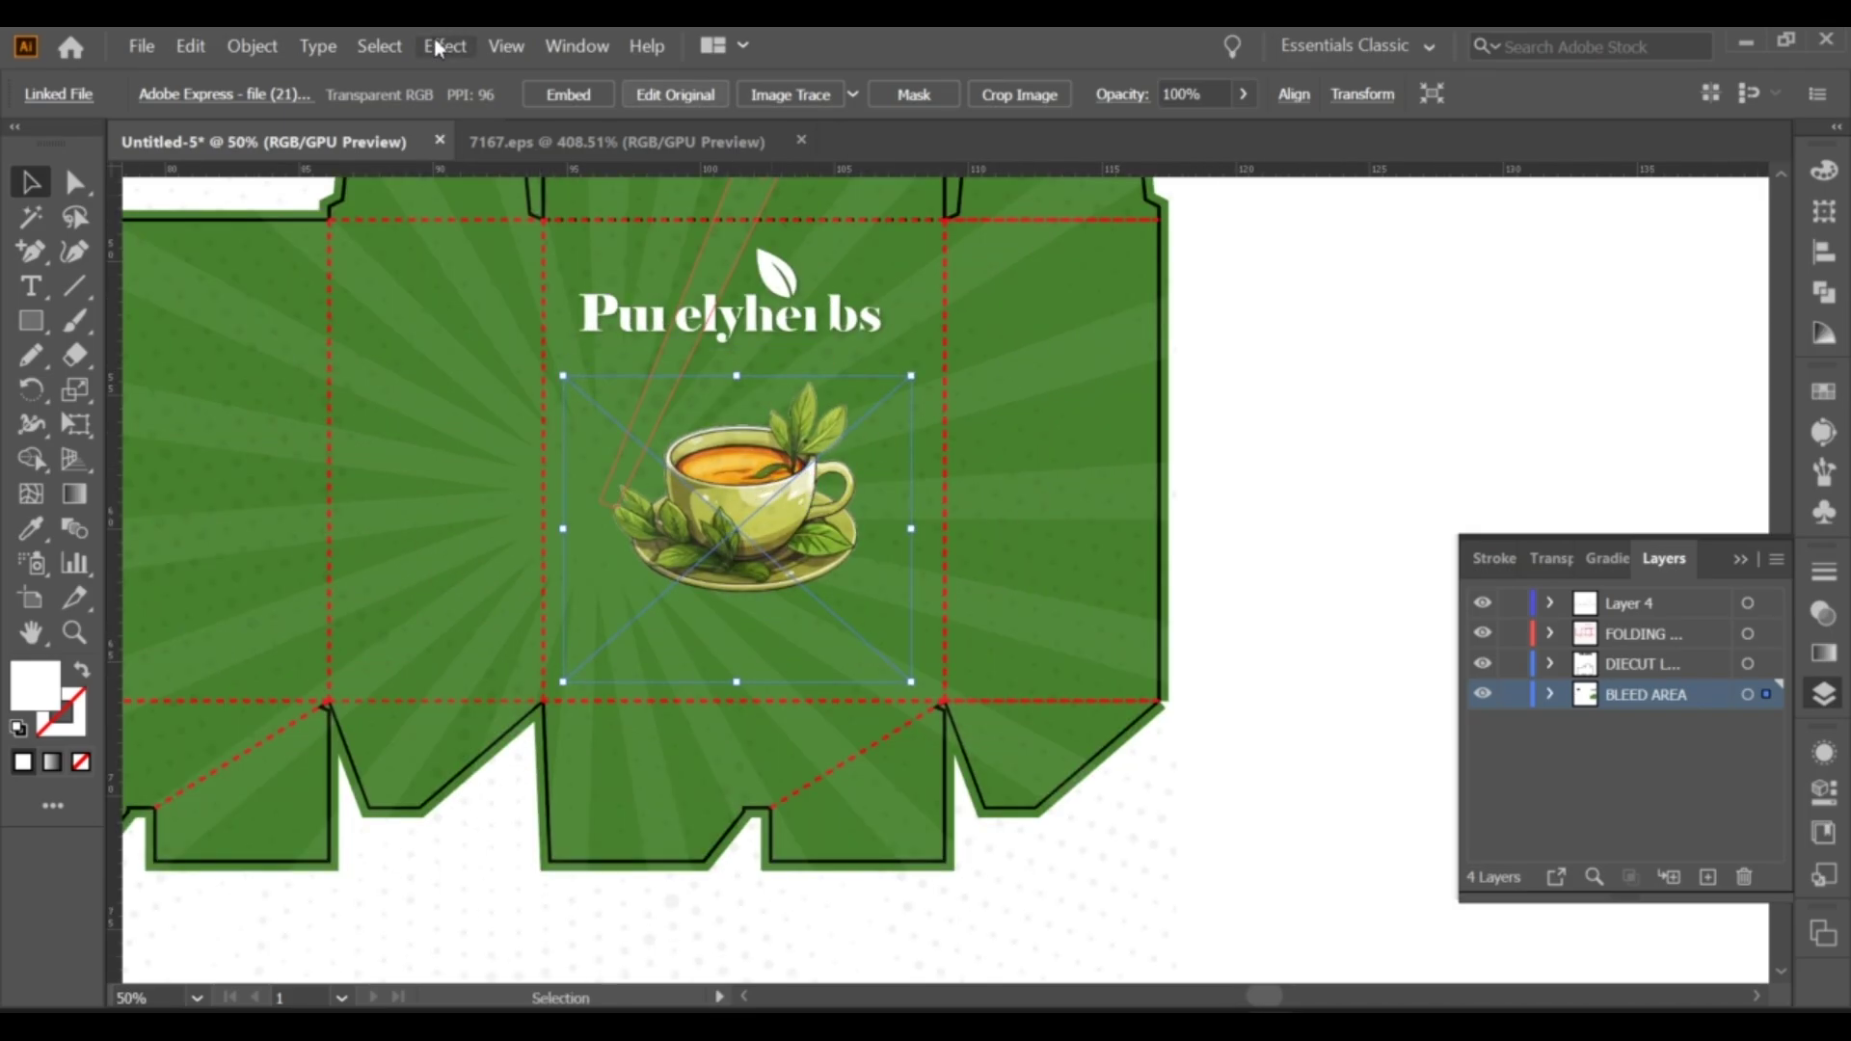
{"action": "left_click", "coordinate": [559, 48]}
{"action": "mouse_move", "coordinate": [446, 46]}
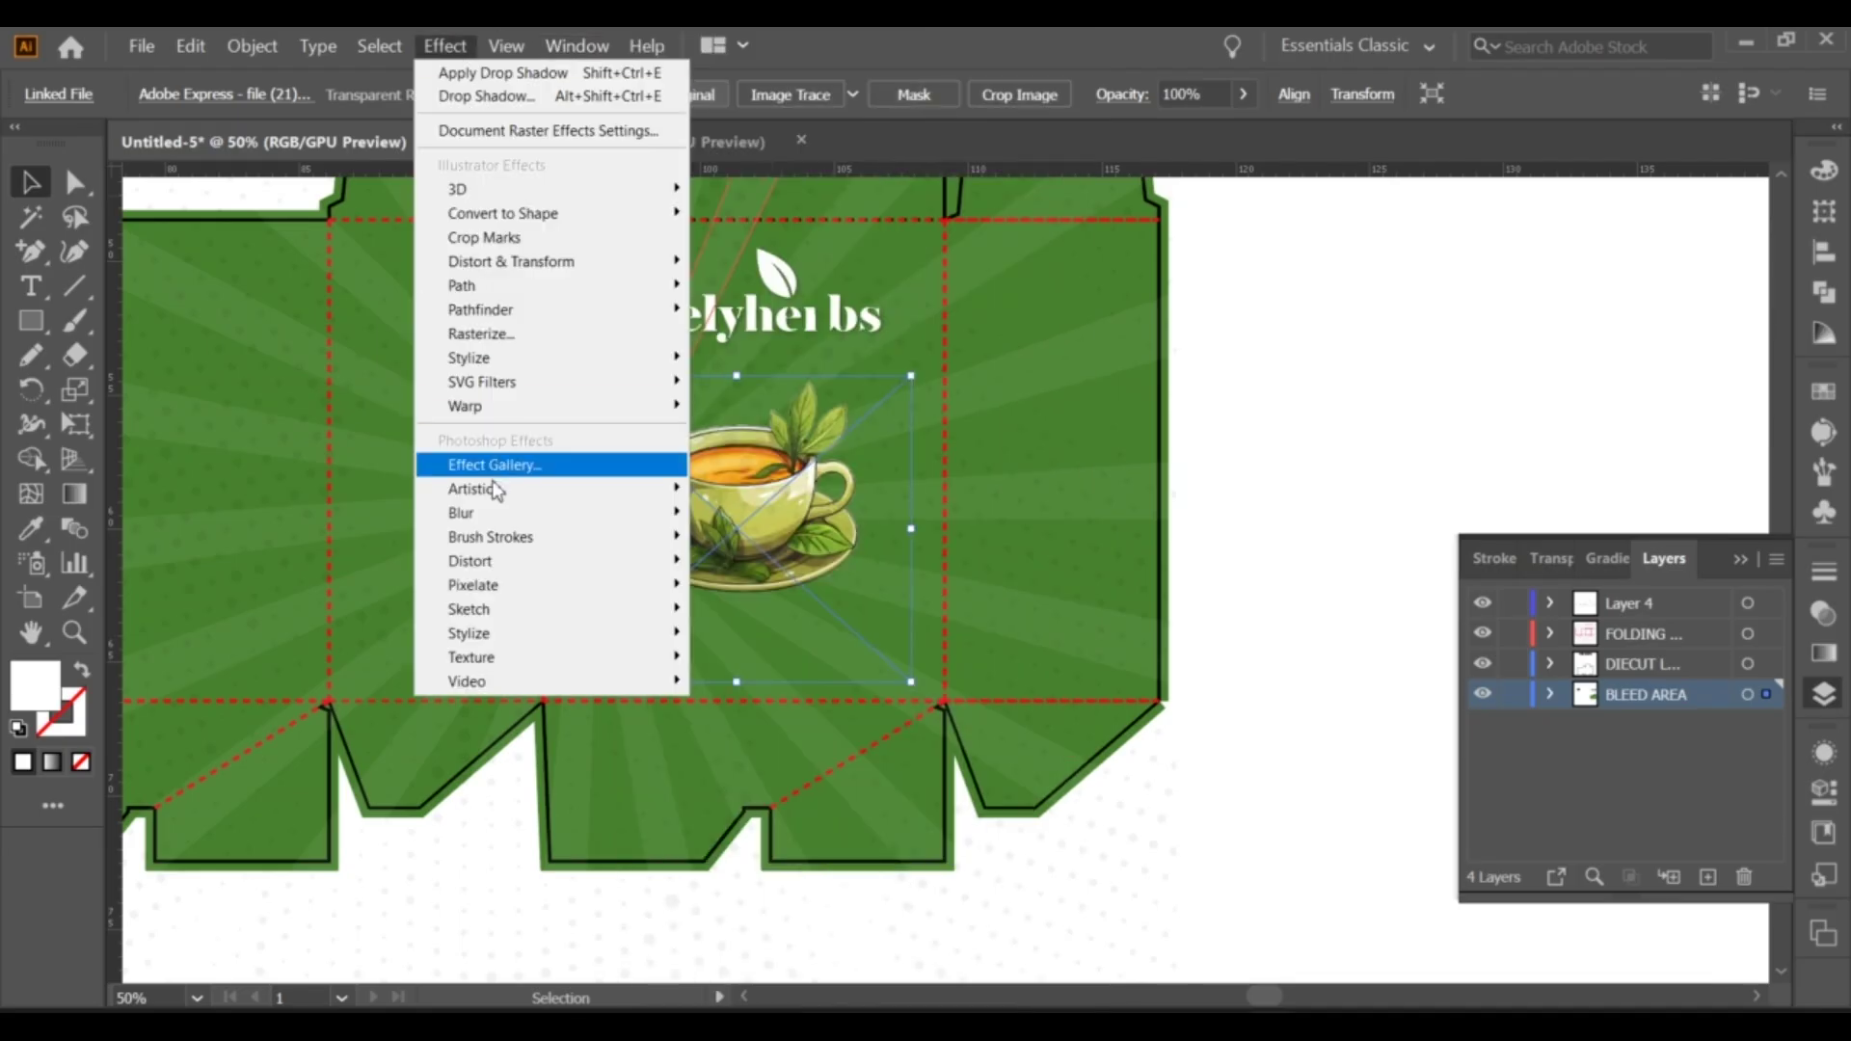
Add a drop shadow to the tea cup with 42% opacity and 0.2 cm X offset.
{"action": "left_click", "coordinate": [736, 367]}
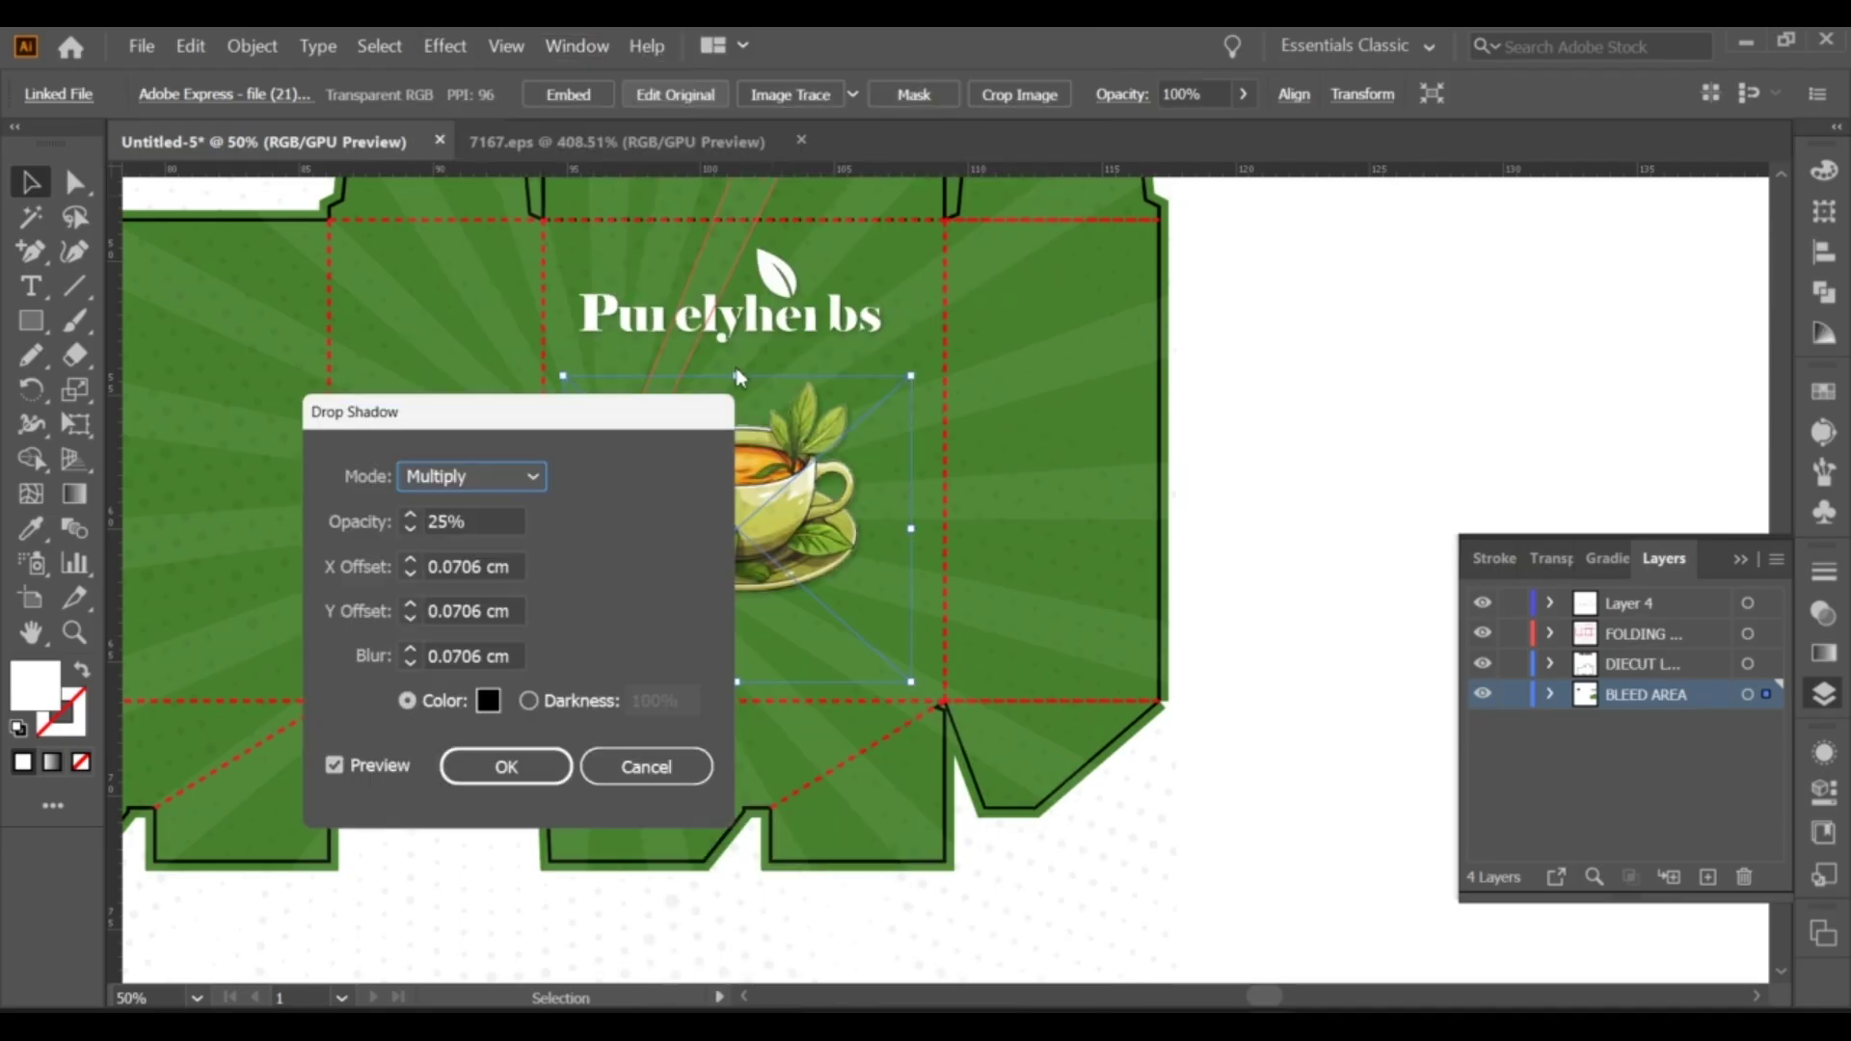
{"action": "left_click", "coordinate": [445, 521]}
{"action": "scroll", "coordinate": [447, 519], "scroll_direction": "up", "scroll_amount": 6}
{"action": "left_click", "coordinate": [456, 566]}
{"action": "scroll", "coordinate": [456, 557], "scroll_direction": "up", "scroll_amount": 3}
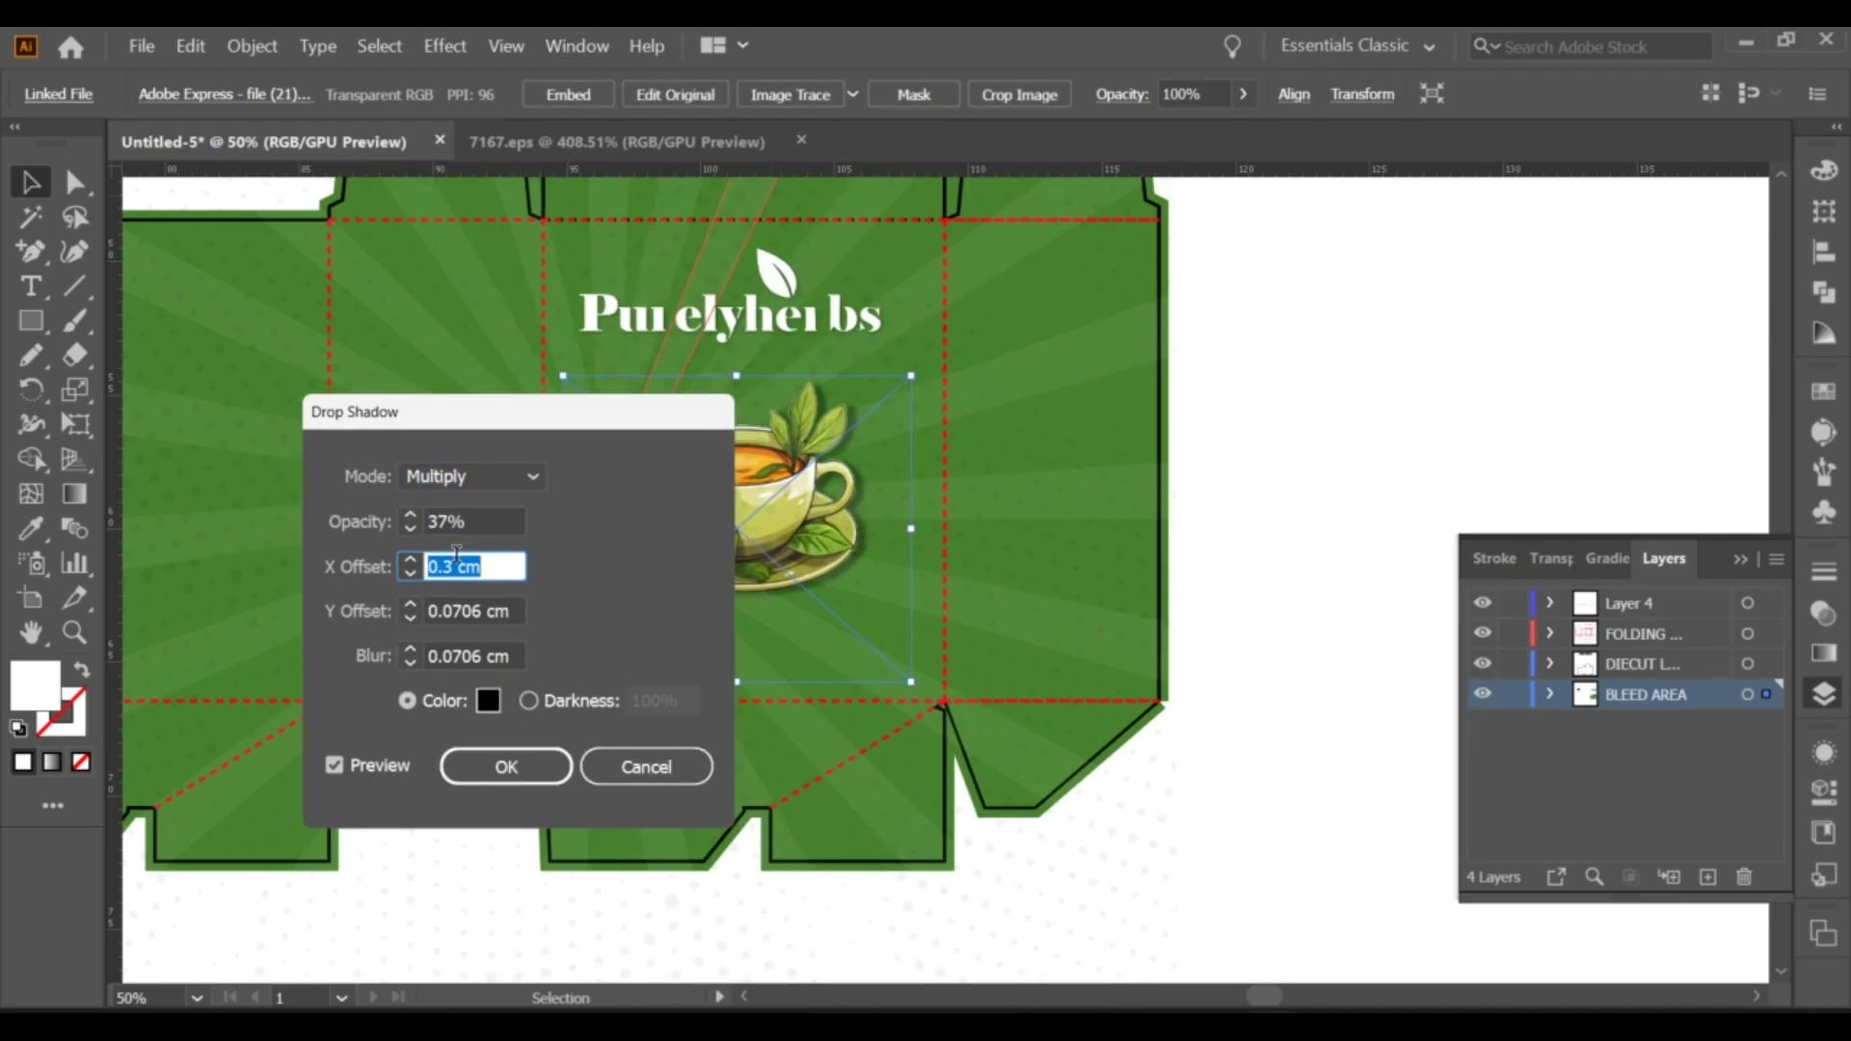
{"action": "left_click", "coordinate": [452, 521]}
{"action": "left_click", "coordinate": [453, 610]}
{"action": "scroll", "coordinate": [452, 603], "scroll_direction": "up", "scroll_amount": 2}
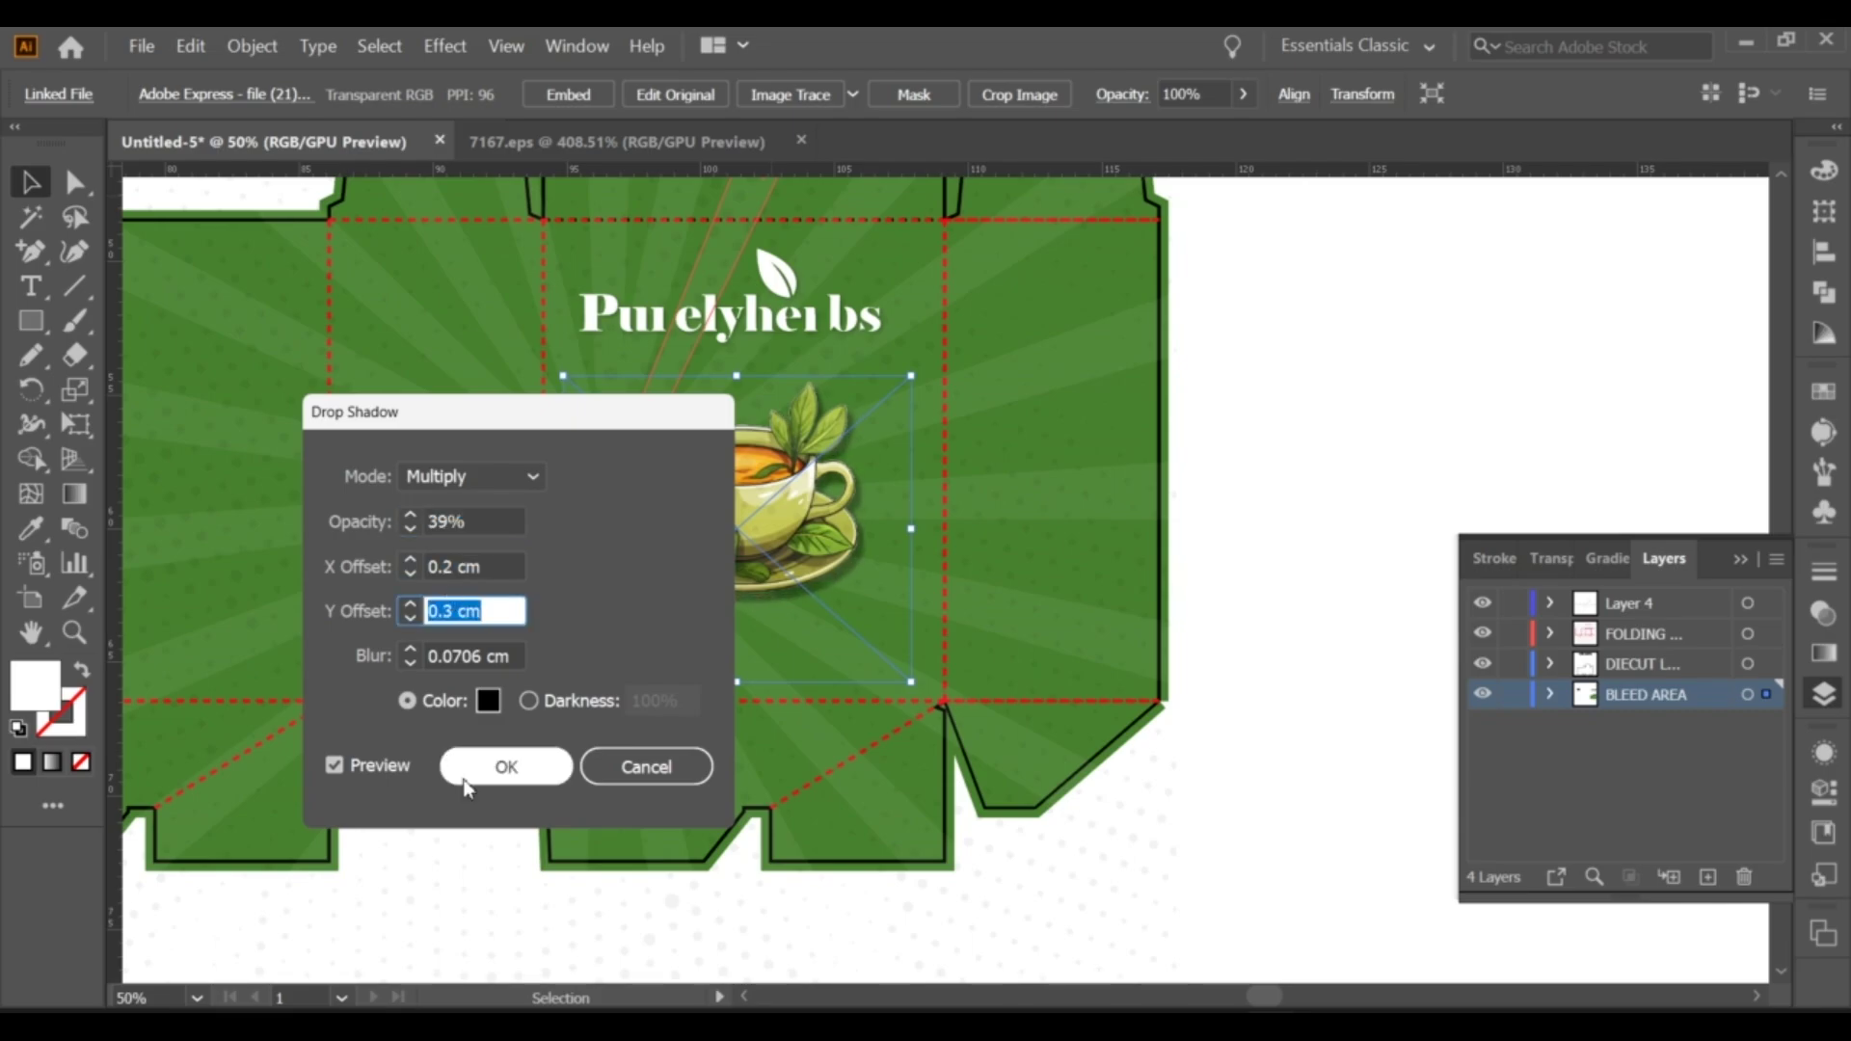
Fine-tune the tea-cup shadow to a 0.2 cm blur and adjusted Y offset, and apply it.
{"action": "left_click", "coordinate": [451, 656]}
{"action": "scroll", "coordinate": [447, 648], "scroll_direction": "up", "scroll_amount": 3}
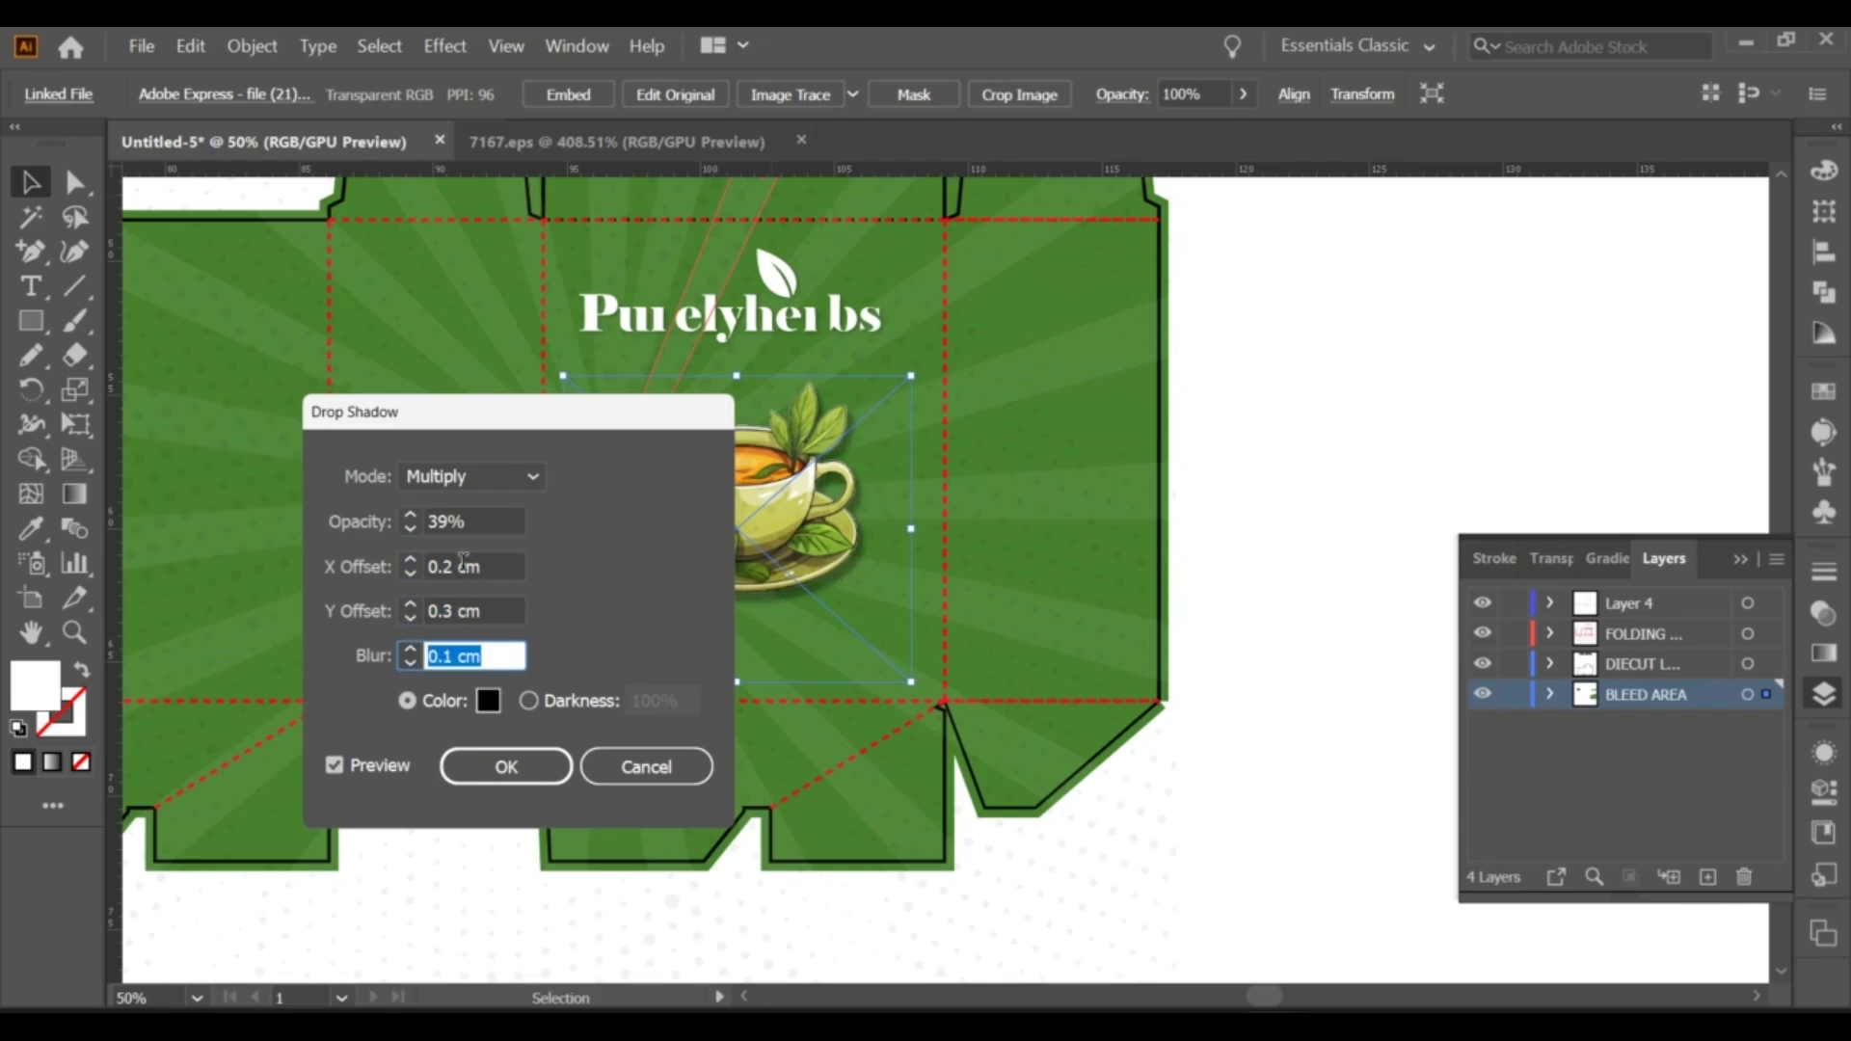
{"action": "left_click", "coordinate": [461, 520]}
{"action": "scroll", "coordinate": [461, 521], "scroll_direction": "up", "scroll_amount": 4}
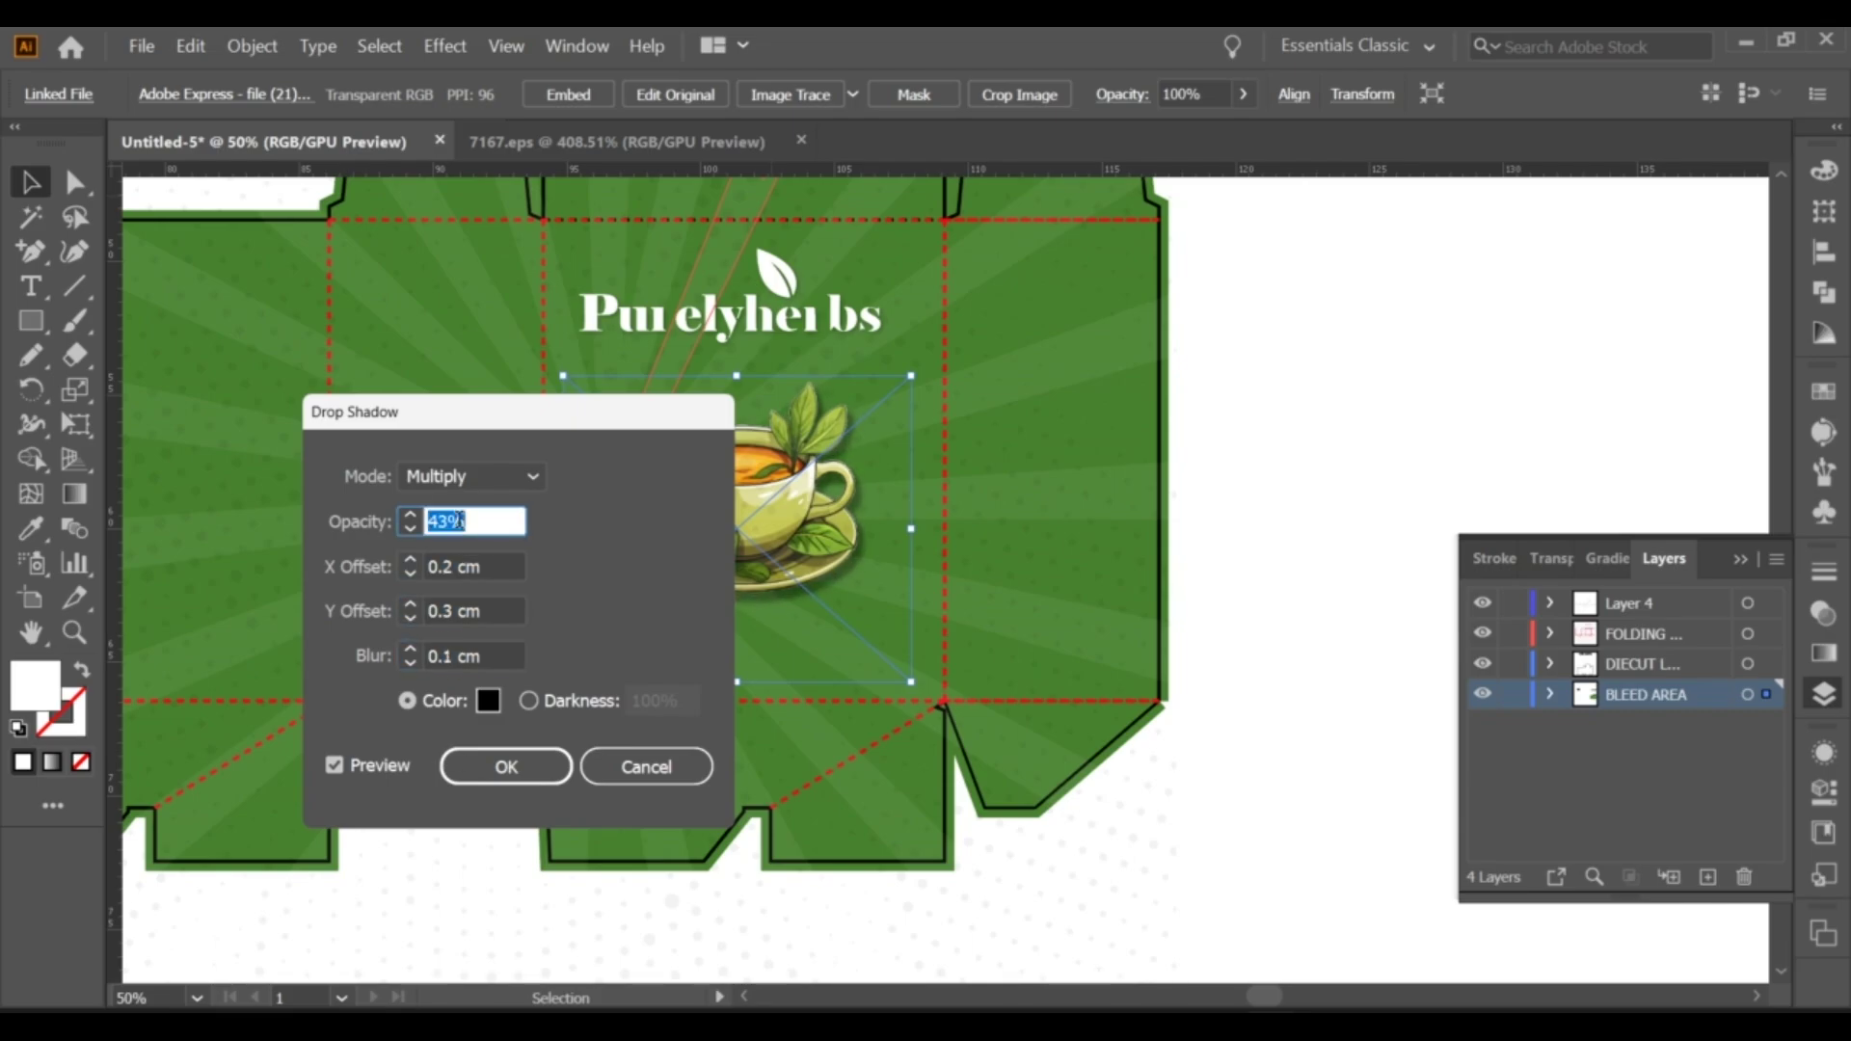
{"action": "left_click", "coordinate": [447, 648]}
{"action": "scroll", "coordinate": [447, 644], "scroll_direction": "up", "scroll_amount": 3}
{"action": "left_click", "coordinate": [449, 610]}
{"action": "scroll", "coordinate": [450, 607], "scroll_direction": "up", "scroll_amount": 1}
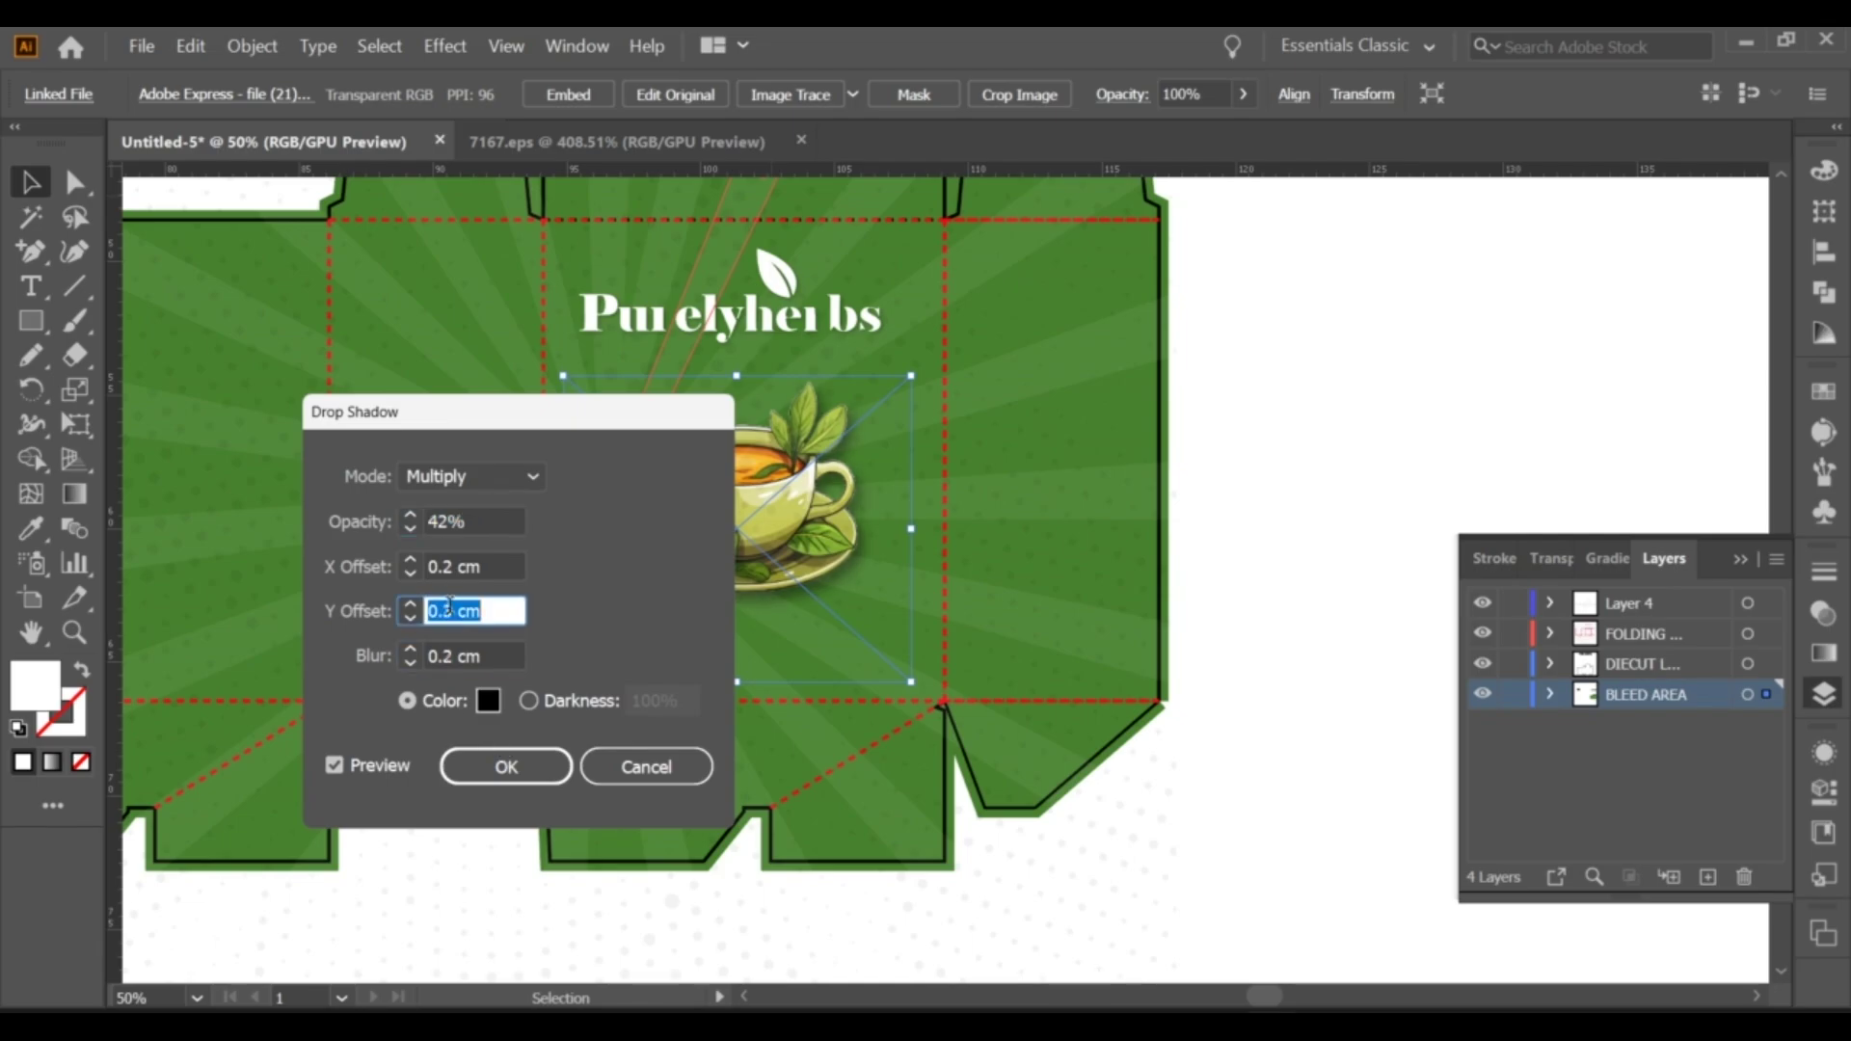
{"action": "left_click", "coordinate": [506, 766]}
{"action": "left_click", "coordinate": [1244, 501]}
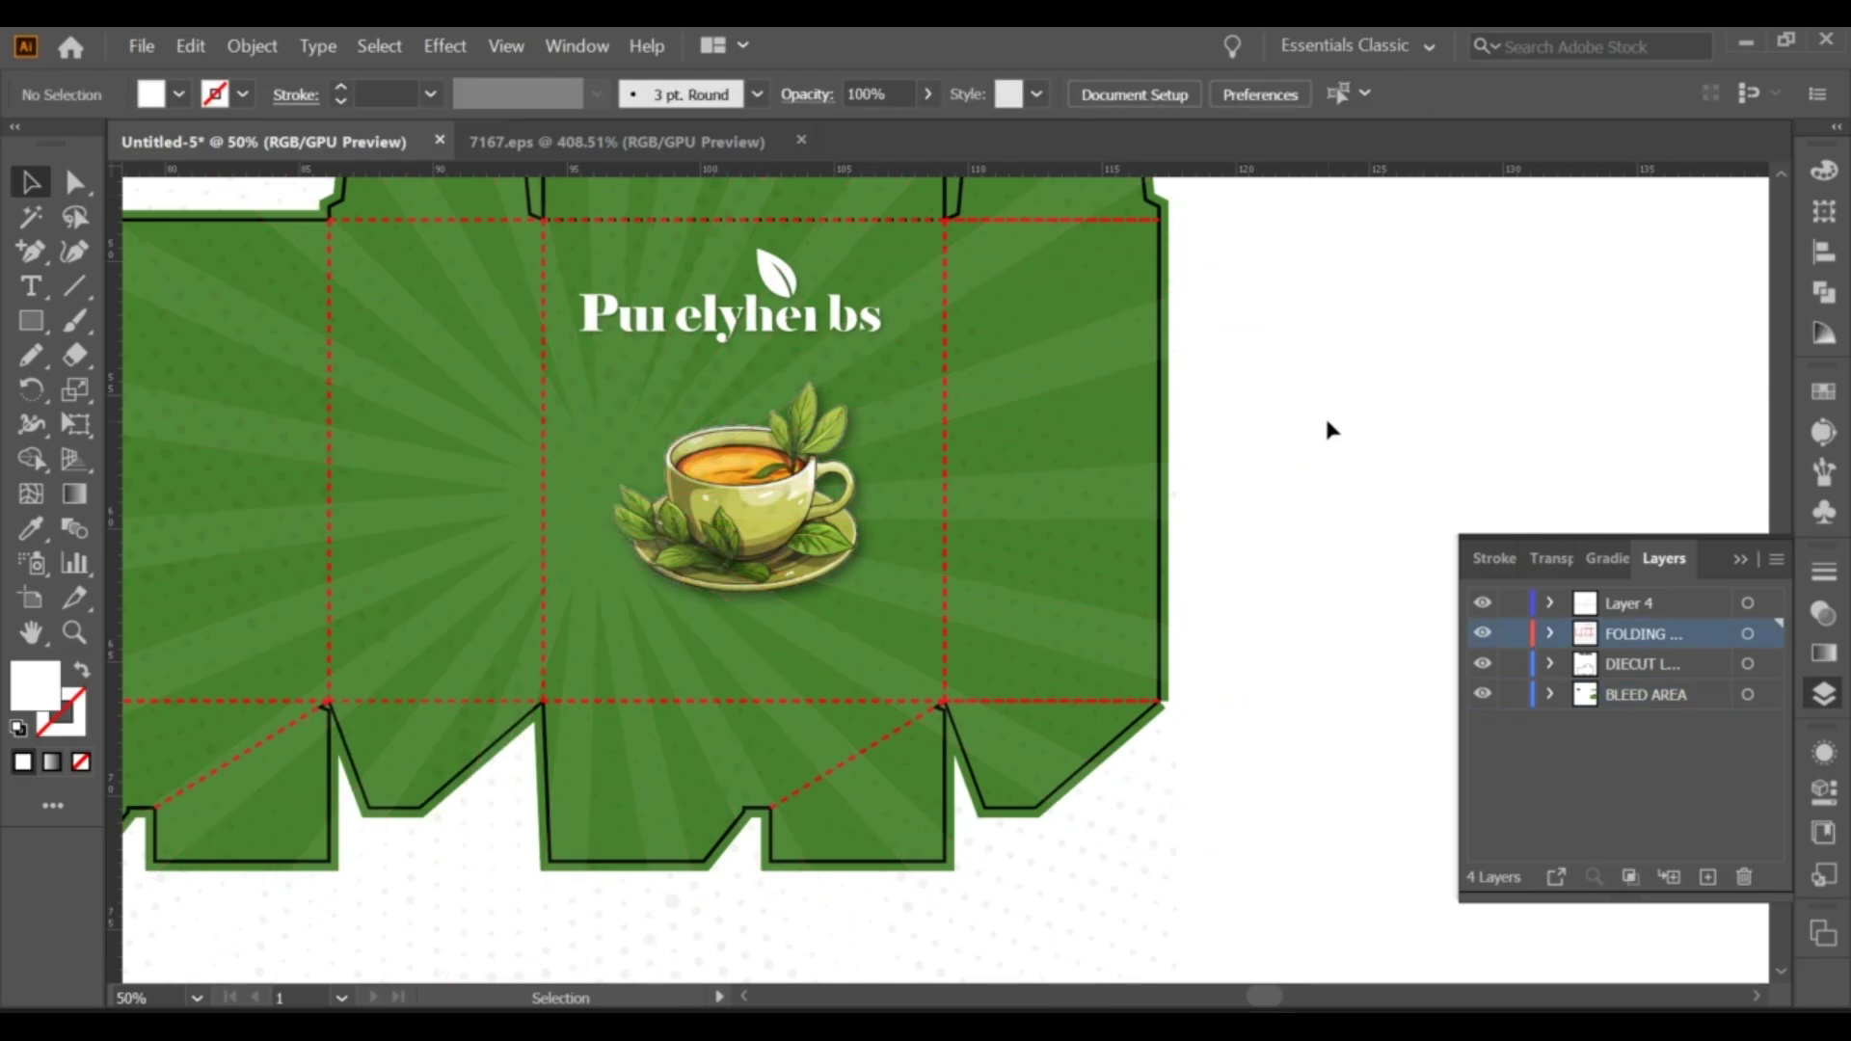
{"action": "scroll", "coordinate": [1317, 414], "scroll_direction": "down", "scroll_amount": 2}
{"action": "left_click", "coordinate": [1051, 478]}
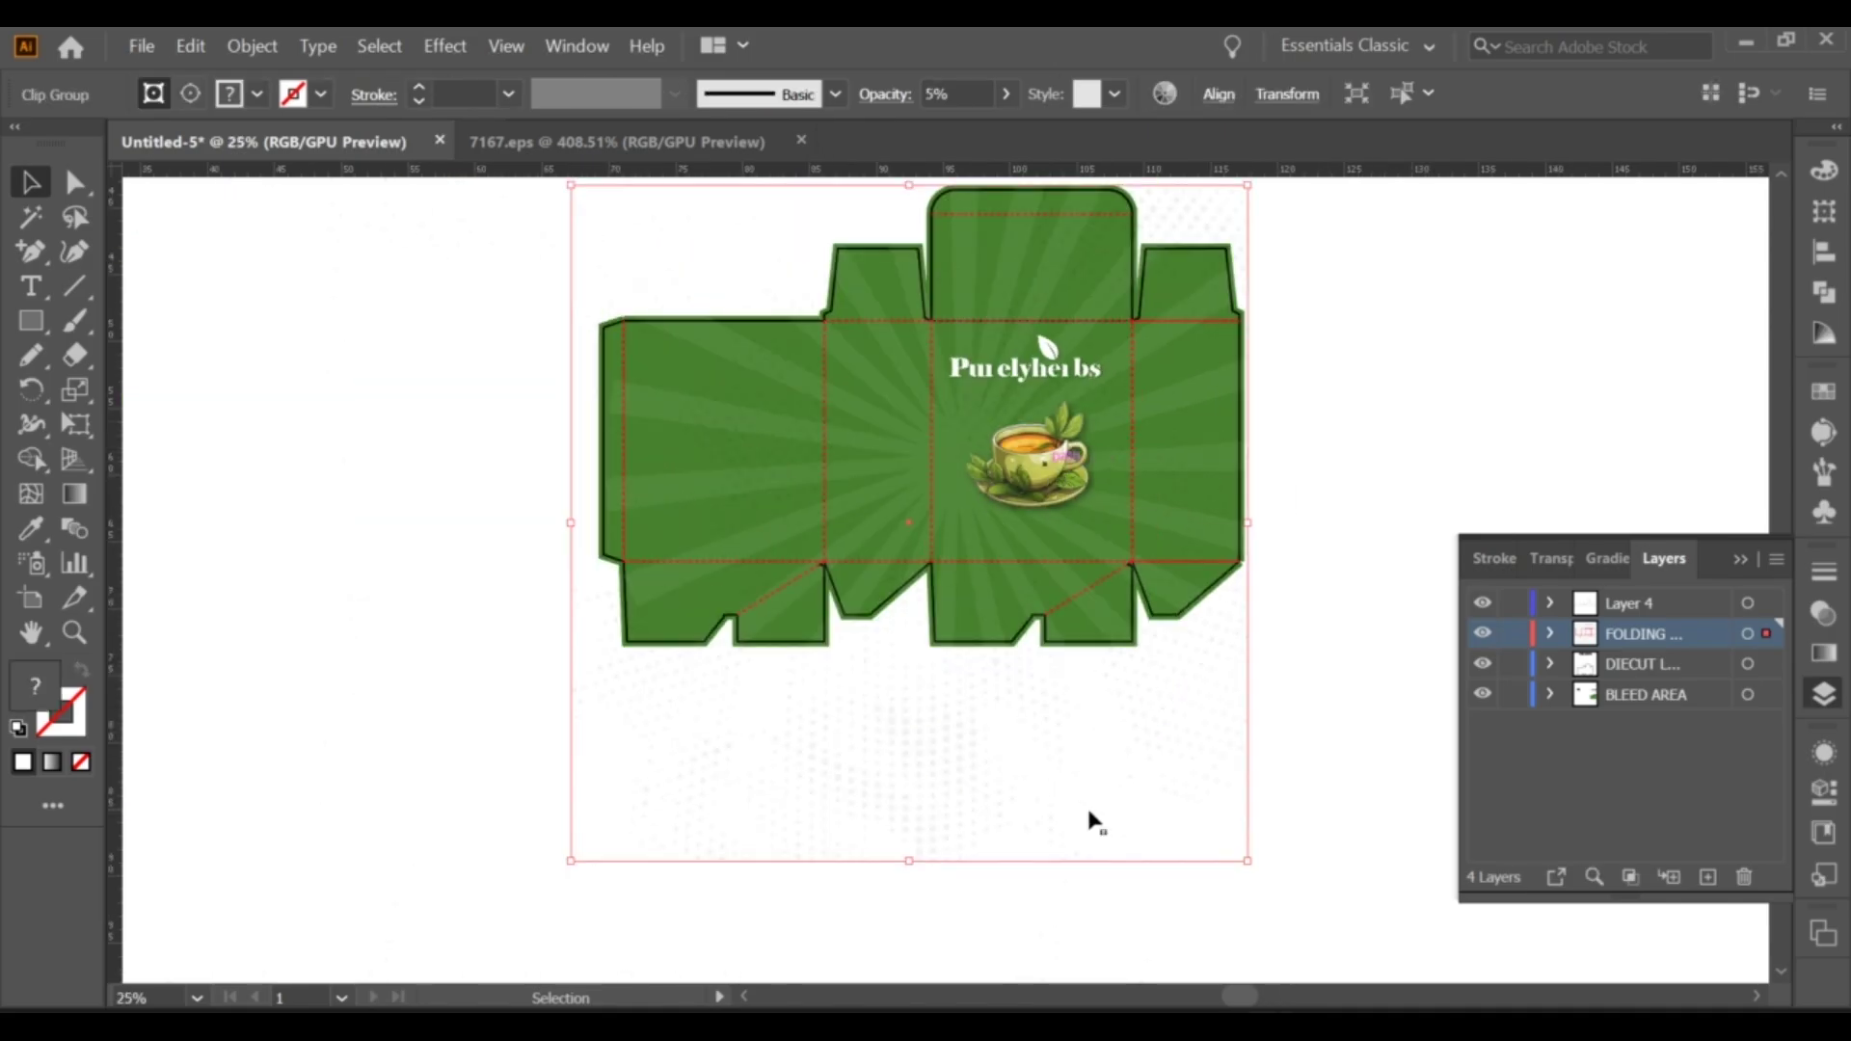
{"action": "double_click", "coordinate": [1056, 465]}
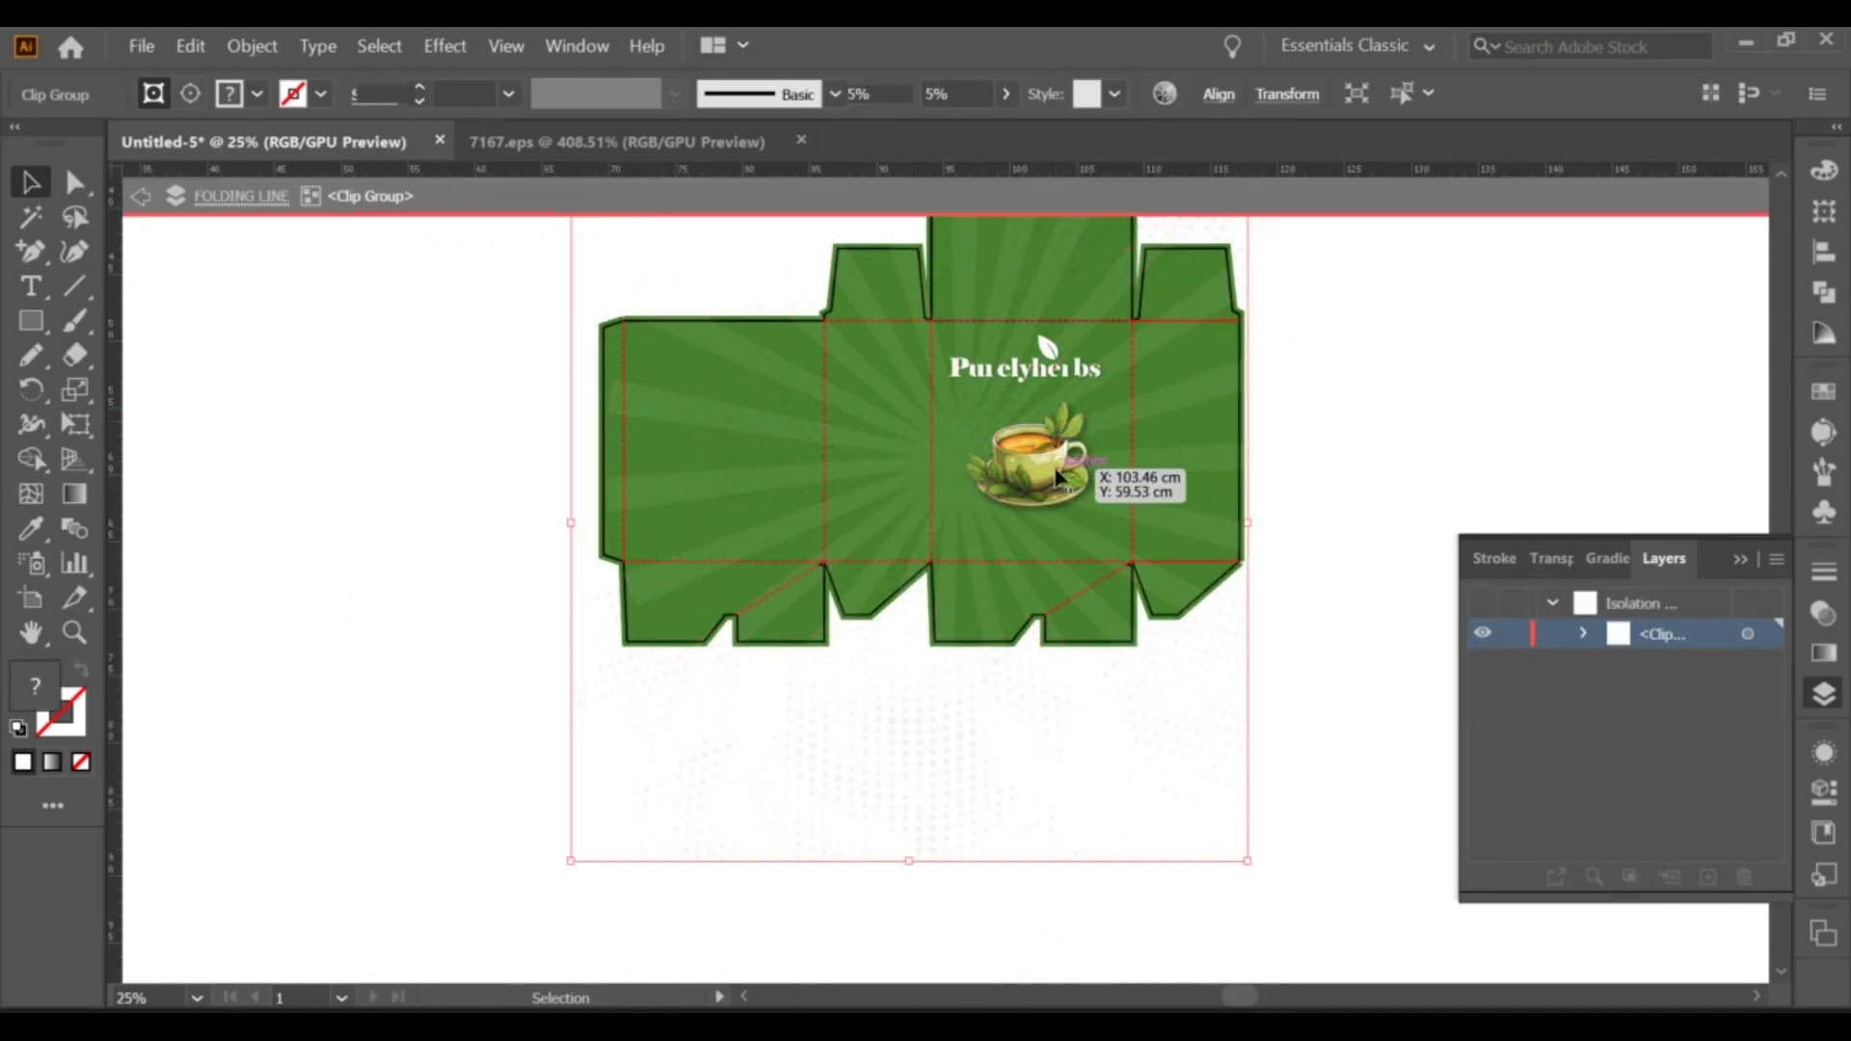
{"action": "double_click", "coordinate": [1306, 456]}
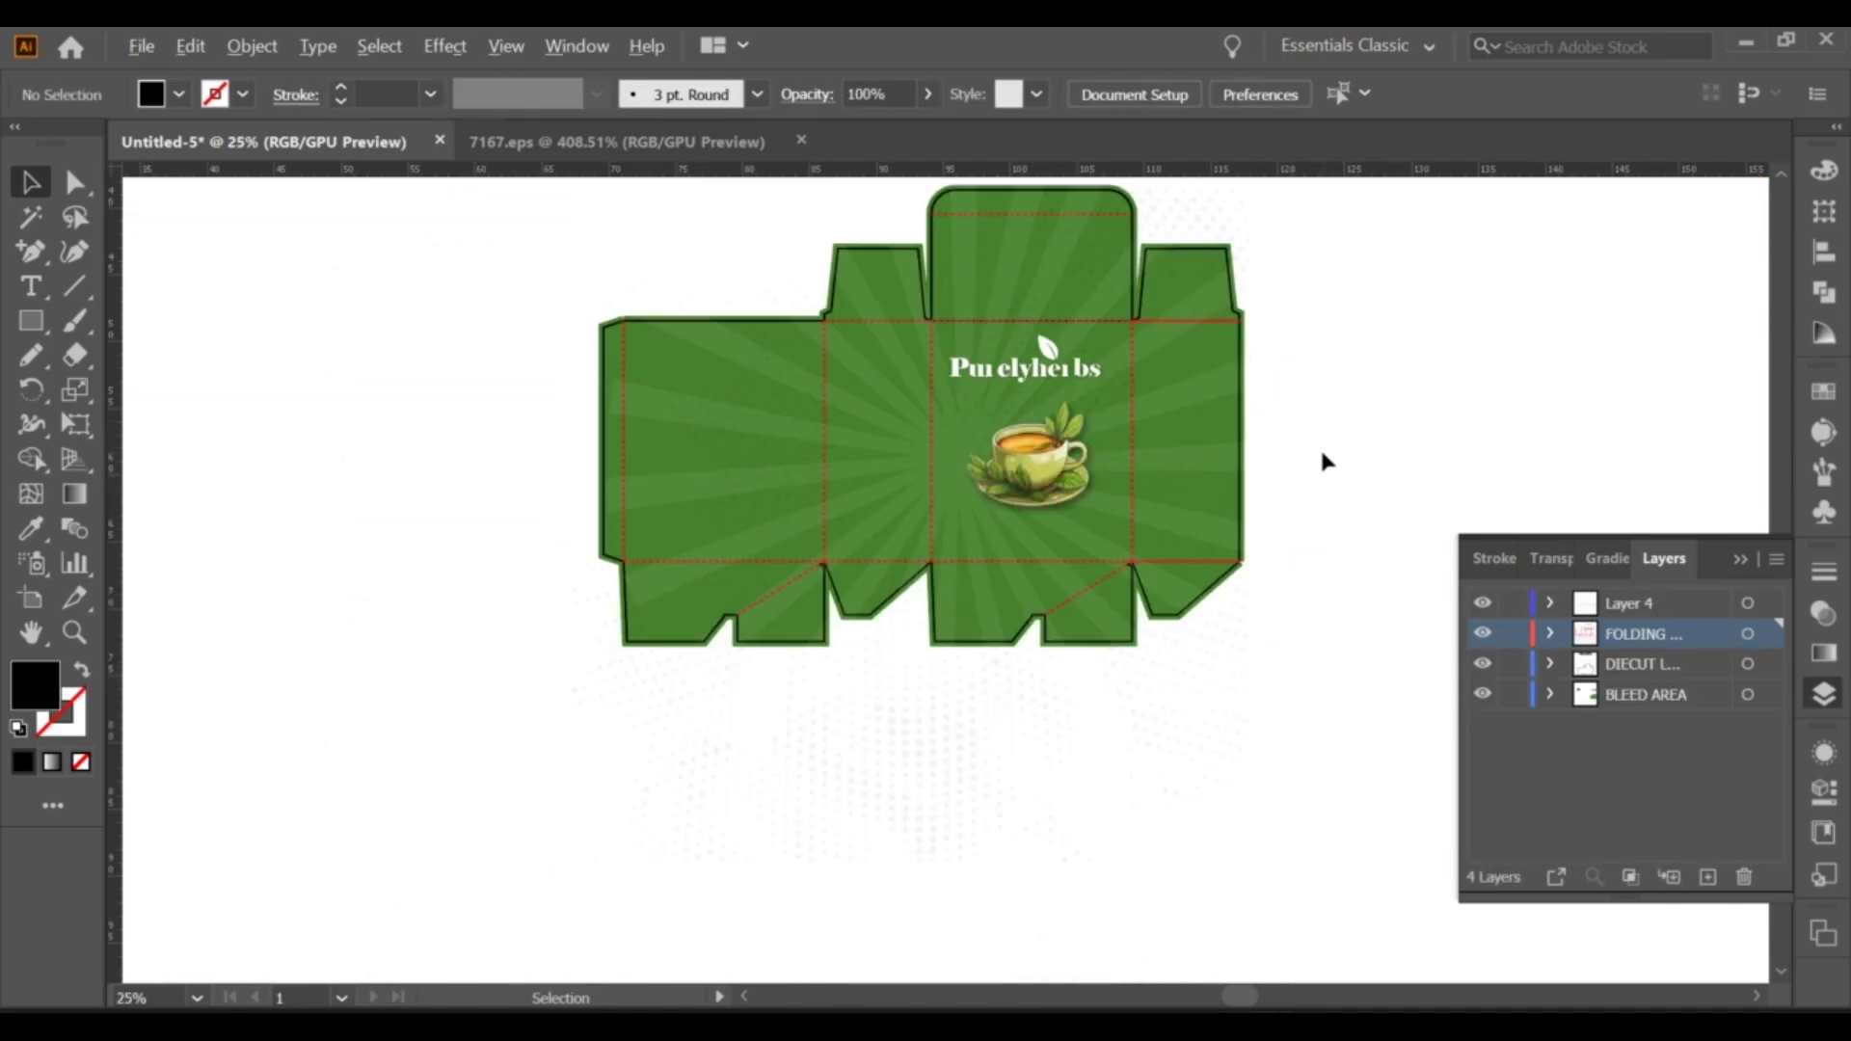
{"action": "scroll", "coordinate": [1321, 454], "scroll_direction": "up", "scroll_amount": 1}
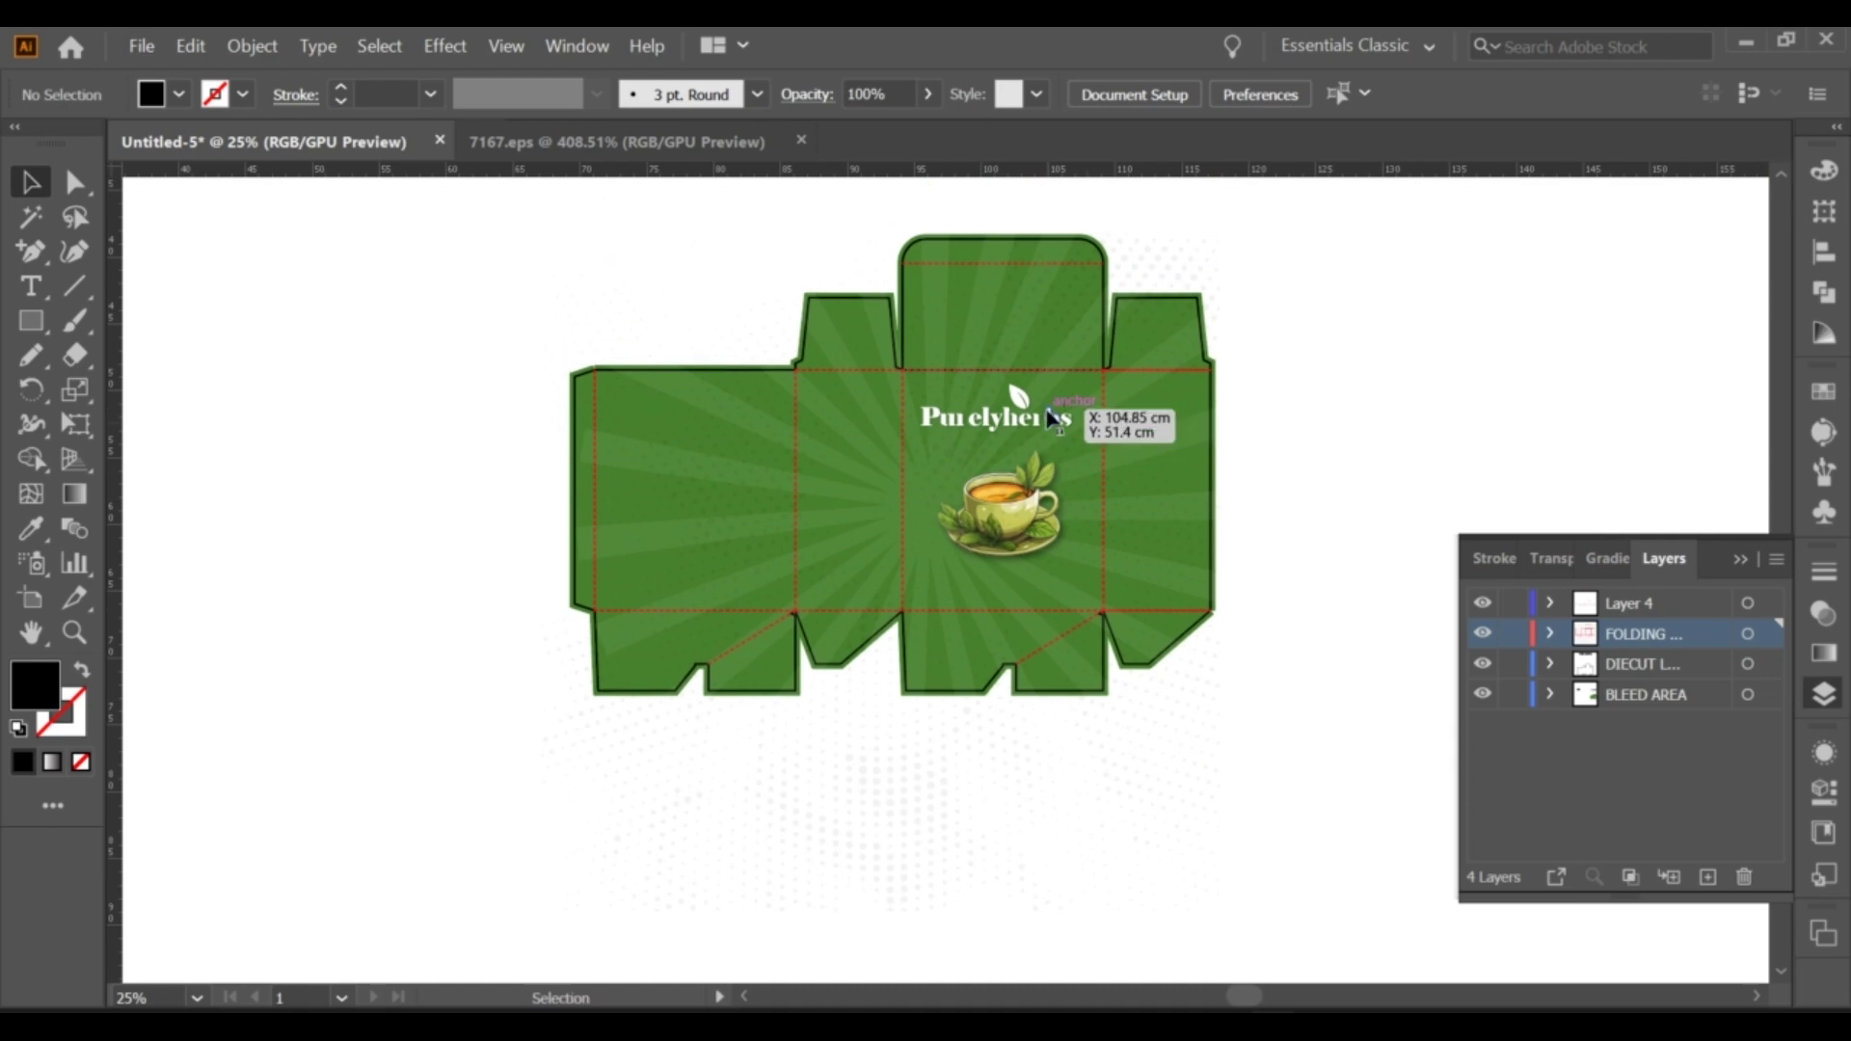
{"action": "scroll", "coordinate": [675, 405], "scroll_direction": "down", "scroll_amount": 1}
{"action": "left_click_drag", "start_coordinate": [620, 426], "coordinate": [735, 471]}
{"action": "scroll", "coordinate": [266, 338], "scroll_direction": "down", "scroll_amount": 1}
{"action": "mouse_move", "coordinate": [266, 338]}
{"action": "left_mouse_down"}
{"action": "mouse_move", "coordinate": [980, 357]}
{"action": "mouse_move", "coordinate": [1055, 475]}
{"action": "left_mouse_up"}
{"action": "scroll", "coordinate": [1145, 474], "scroll_direction": "up", "scroll_amount": 3}
{"action": "scroll", "coordinate": [980, 357], "scroll_direction": "up", "scroll_amount": 1}
{"action": "left_click_drag", "start_coordinate": [1117, 749], "coordinate": [1051, 743]}
{"action": "left_click", "coordinate": [959, 466]}
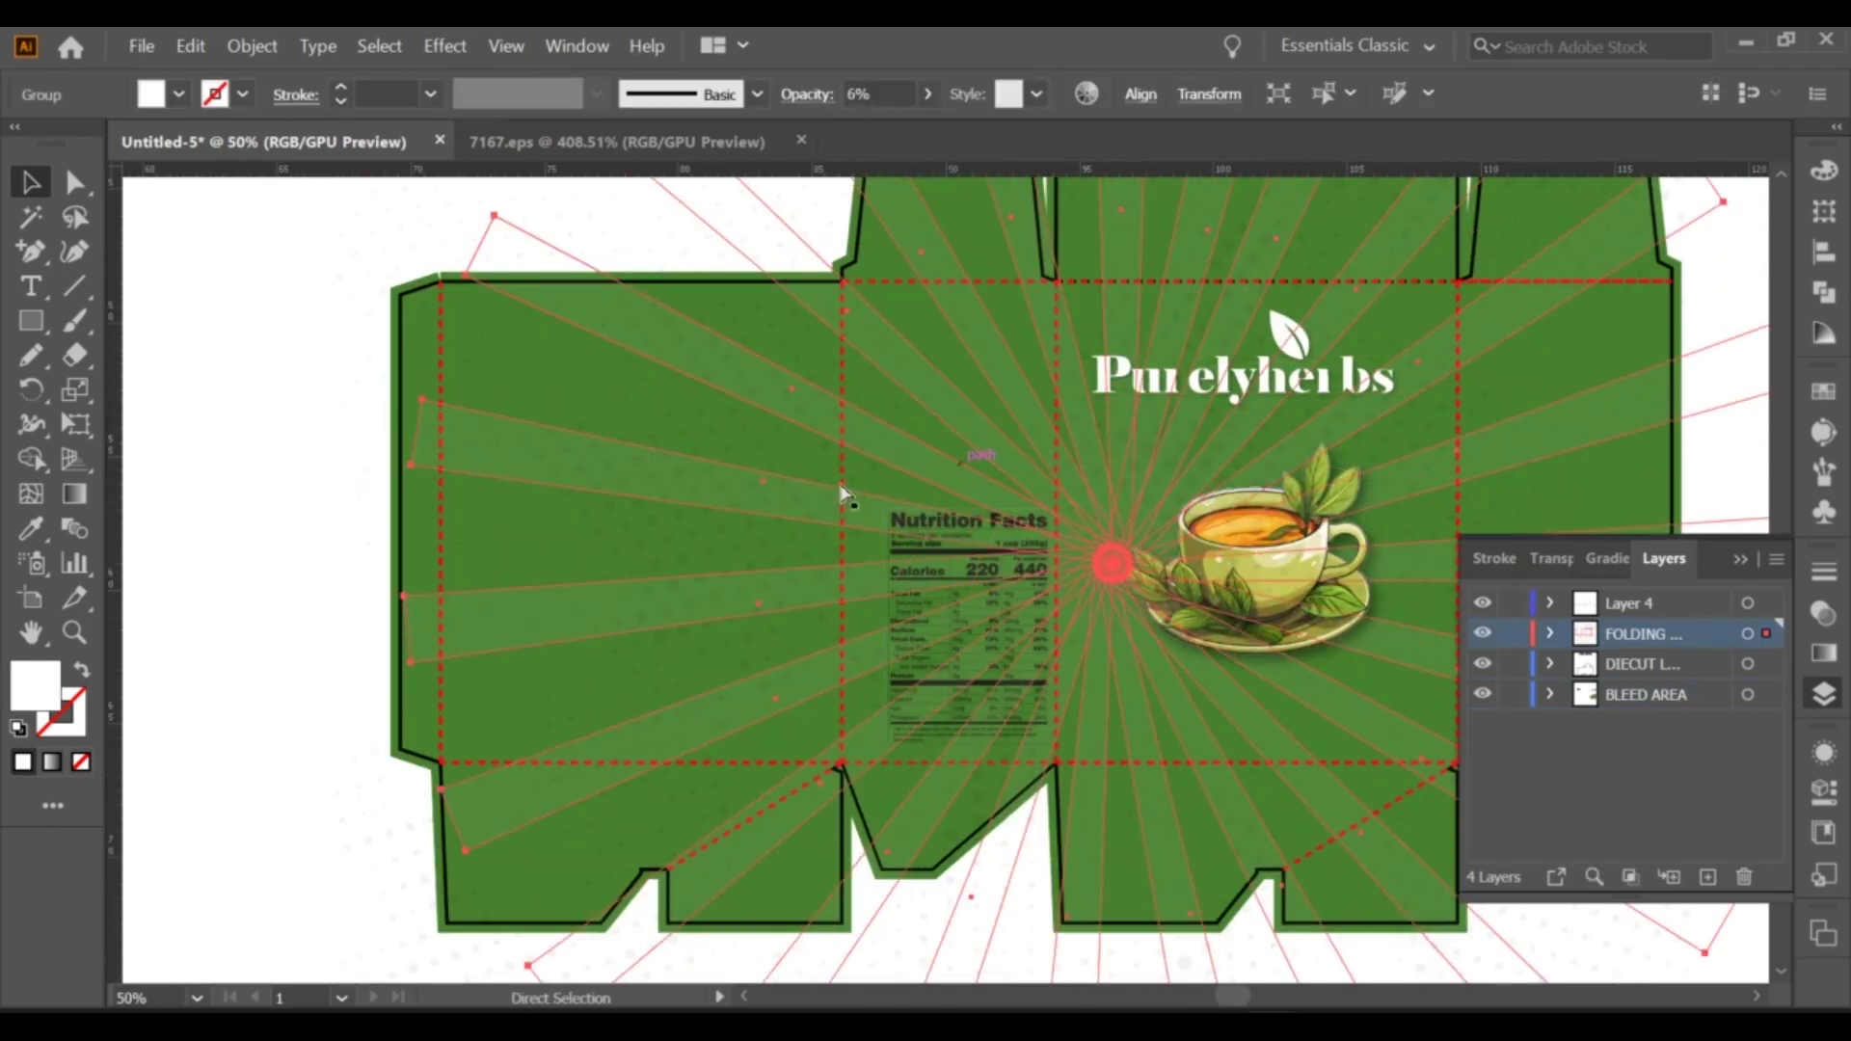
{"action": "key", "text": "ctrl+z"}
{"action": "scroll", "coordinate": [396, 327], "scroll_direction": "down", "scroll_amount": 2}
{"action": "left_click_drag", "start_coordinate": [554, 434], "coordinate": [669, 488]}
{"action": "scroll", "coordinate": [740, 542], "scroll_direction": "down", "scroll_amount": 1}
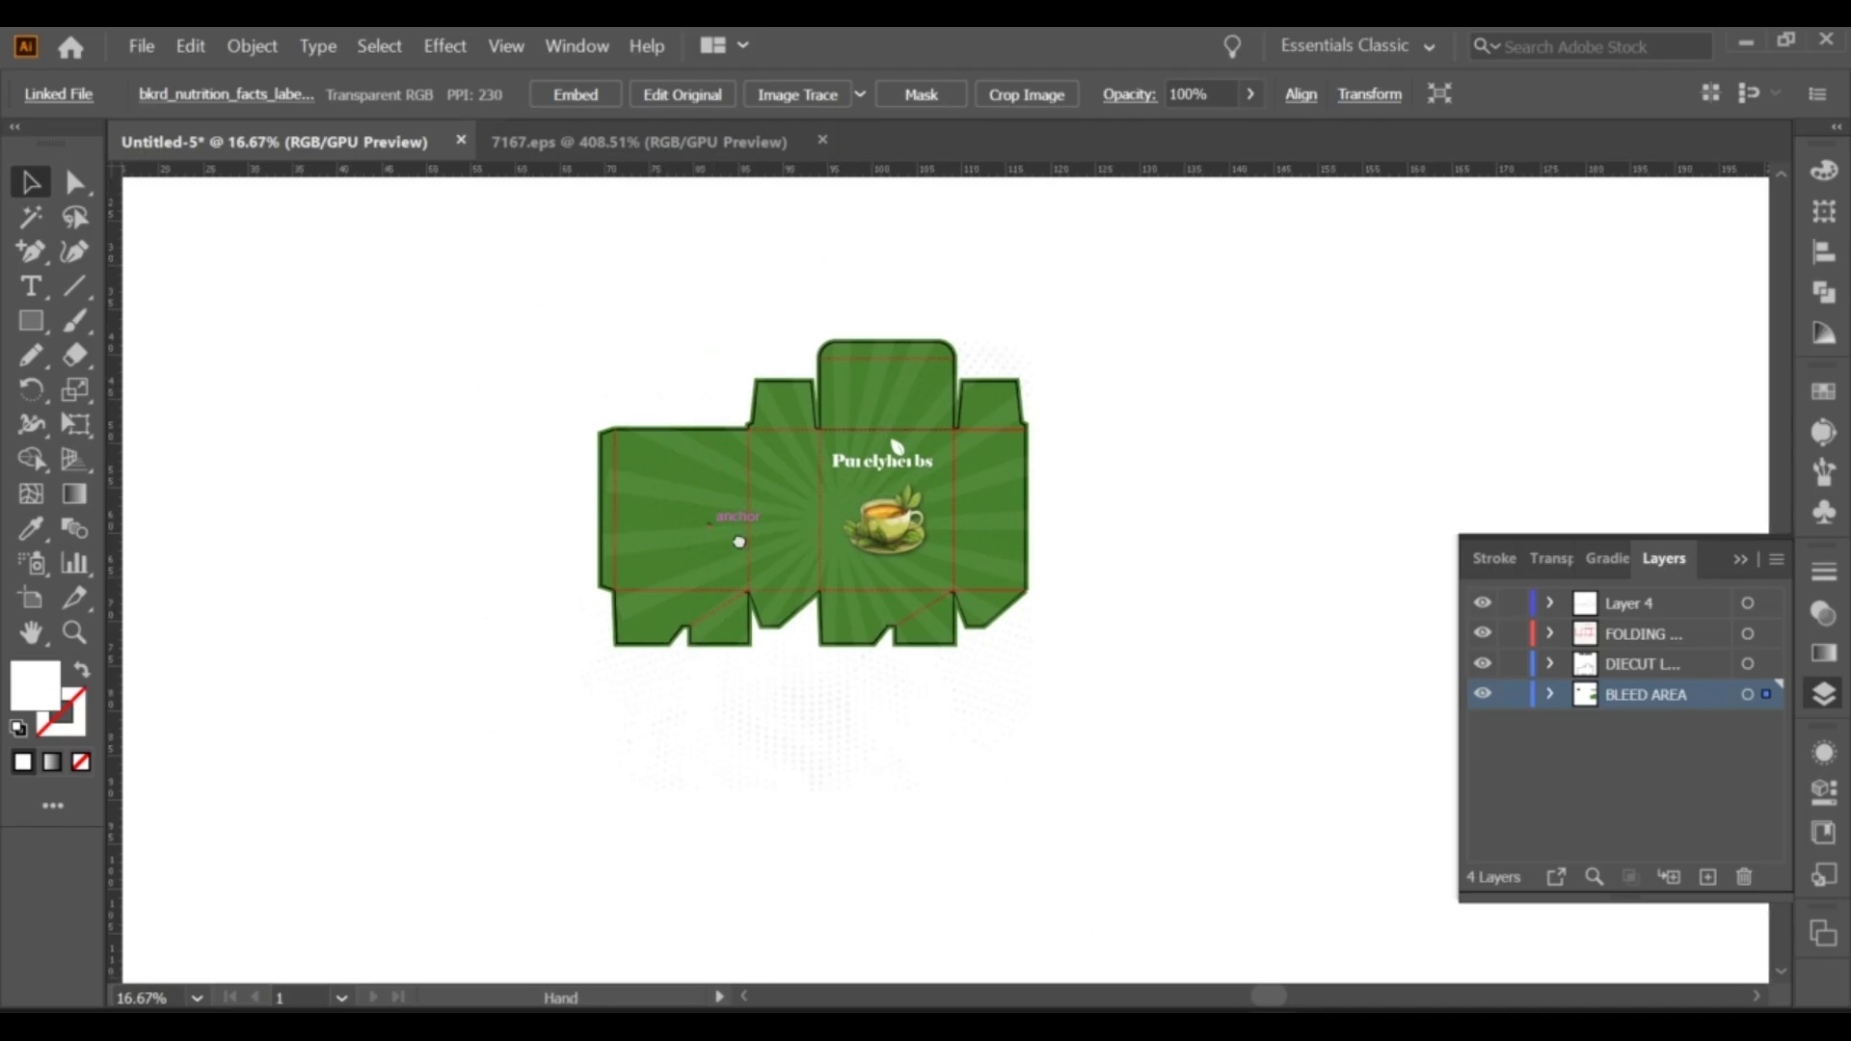
{"action": "left_click_drag", "start_coordinate": [739, 542], "coordinate": [993, 579]}
{"action": "left_click", "coordinate": [1232, 529]}
{"action": "key", "text": "ctrl+equal"}
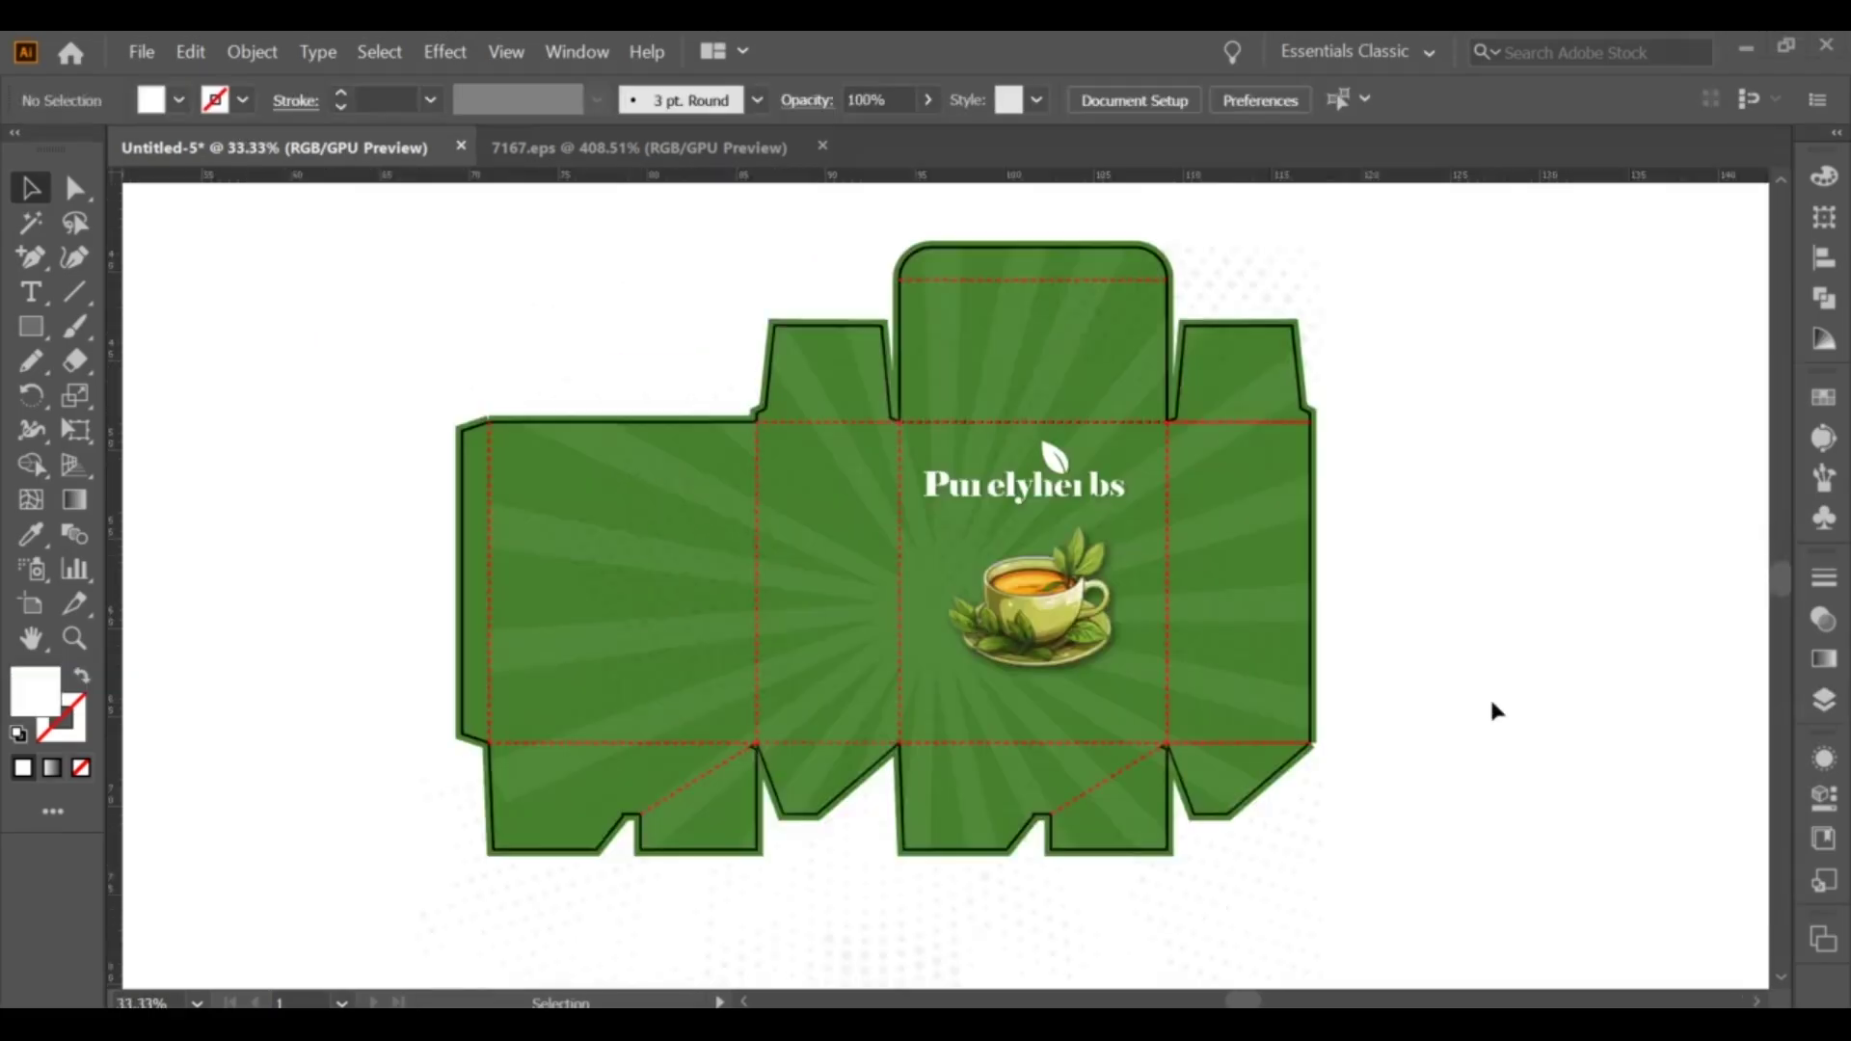
Place the Nutrition Facts label on the side panel and scale it to fit inside the folds.
{"action": "scroll", "coordinate": [1491, 704], "scroll_direction": "down", "scroll_amount": 1, "text": "alt"}
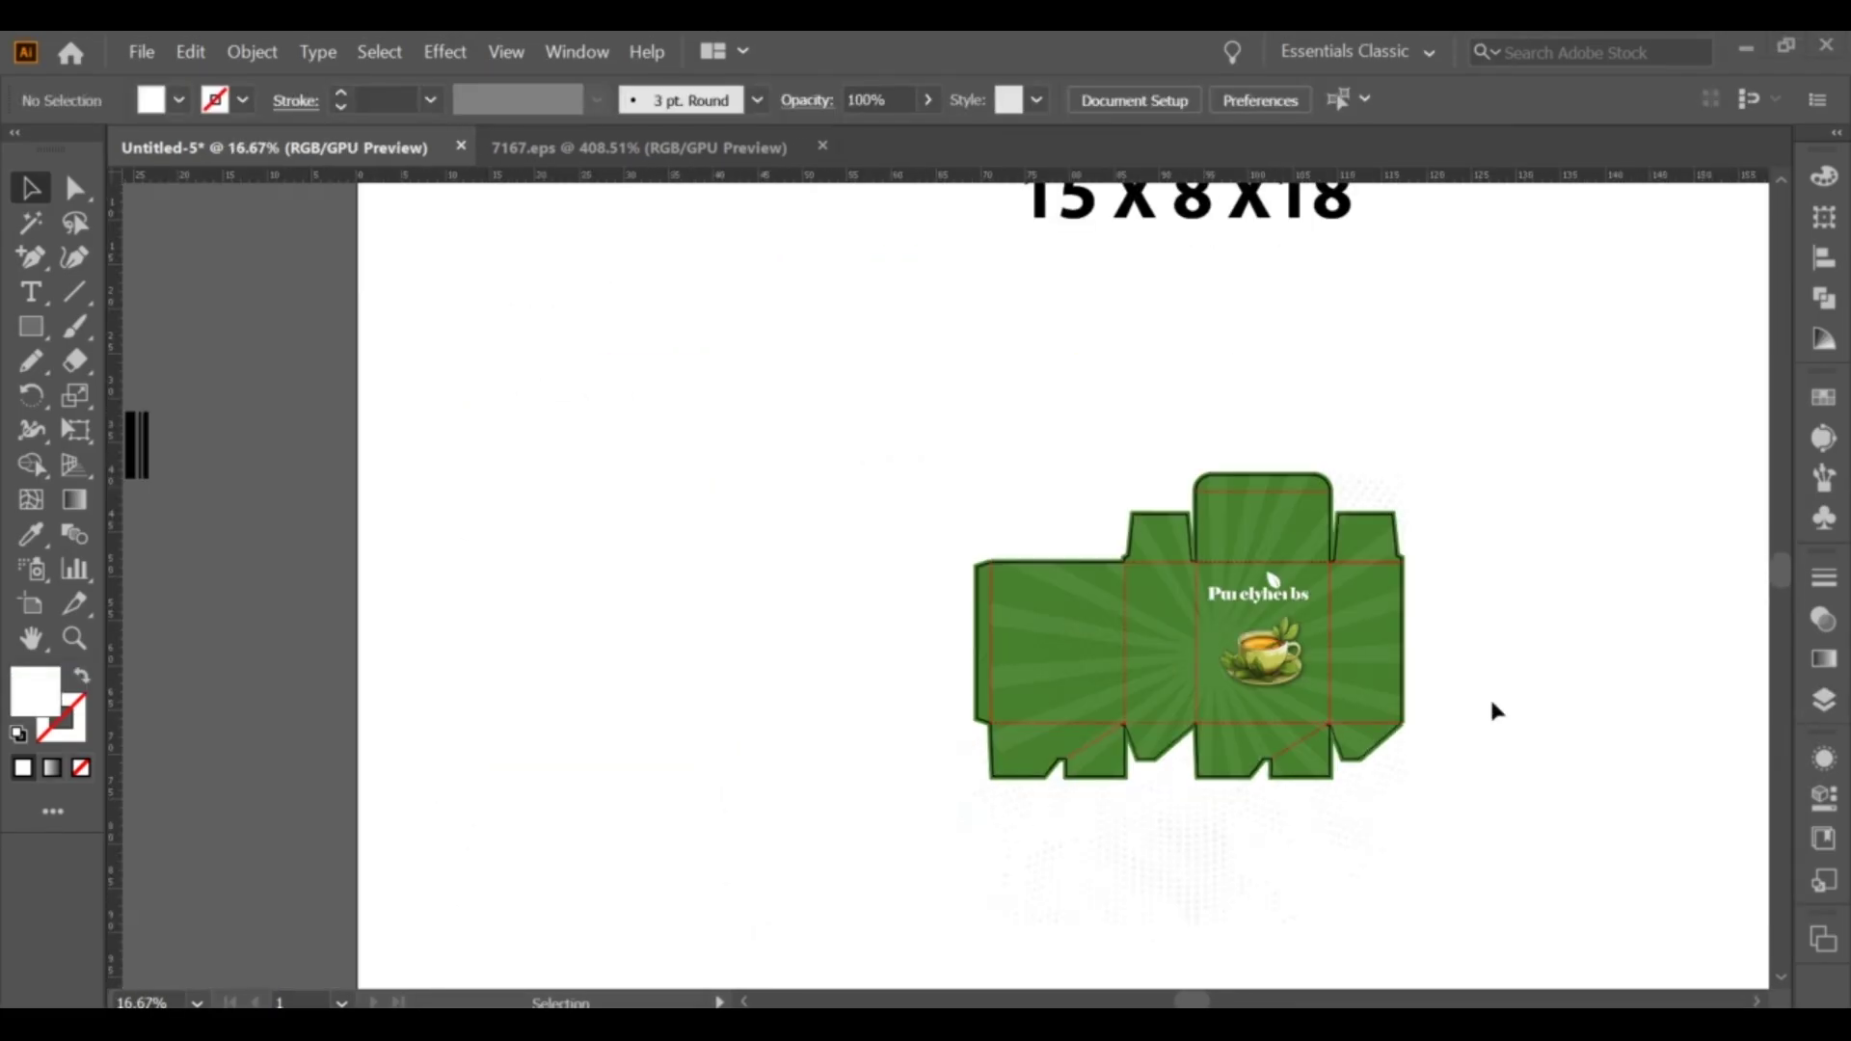
{"action": "scroll", "coordinate": [633, 533], "scroll_direction": "down", "scroll_amount": 1, "text": "alt"}
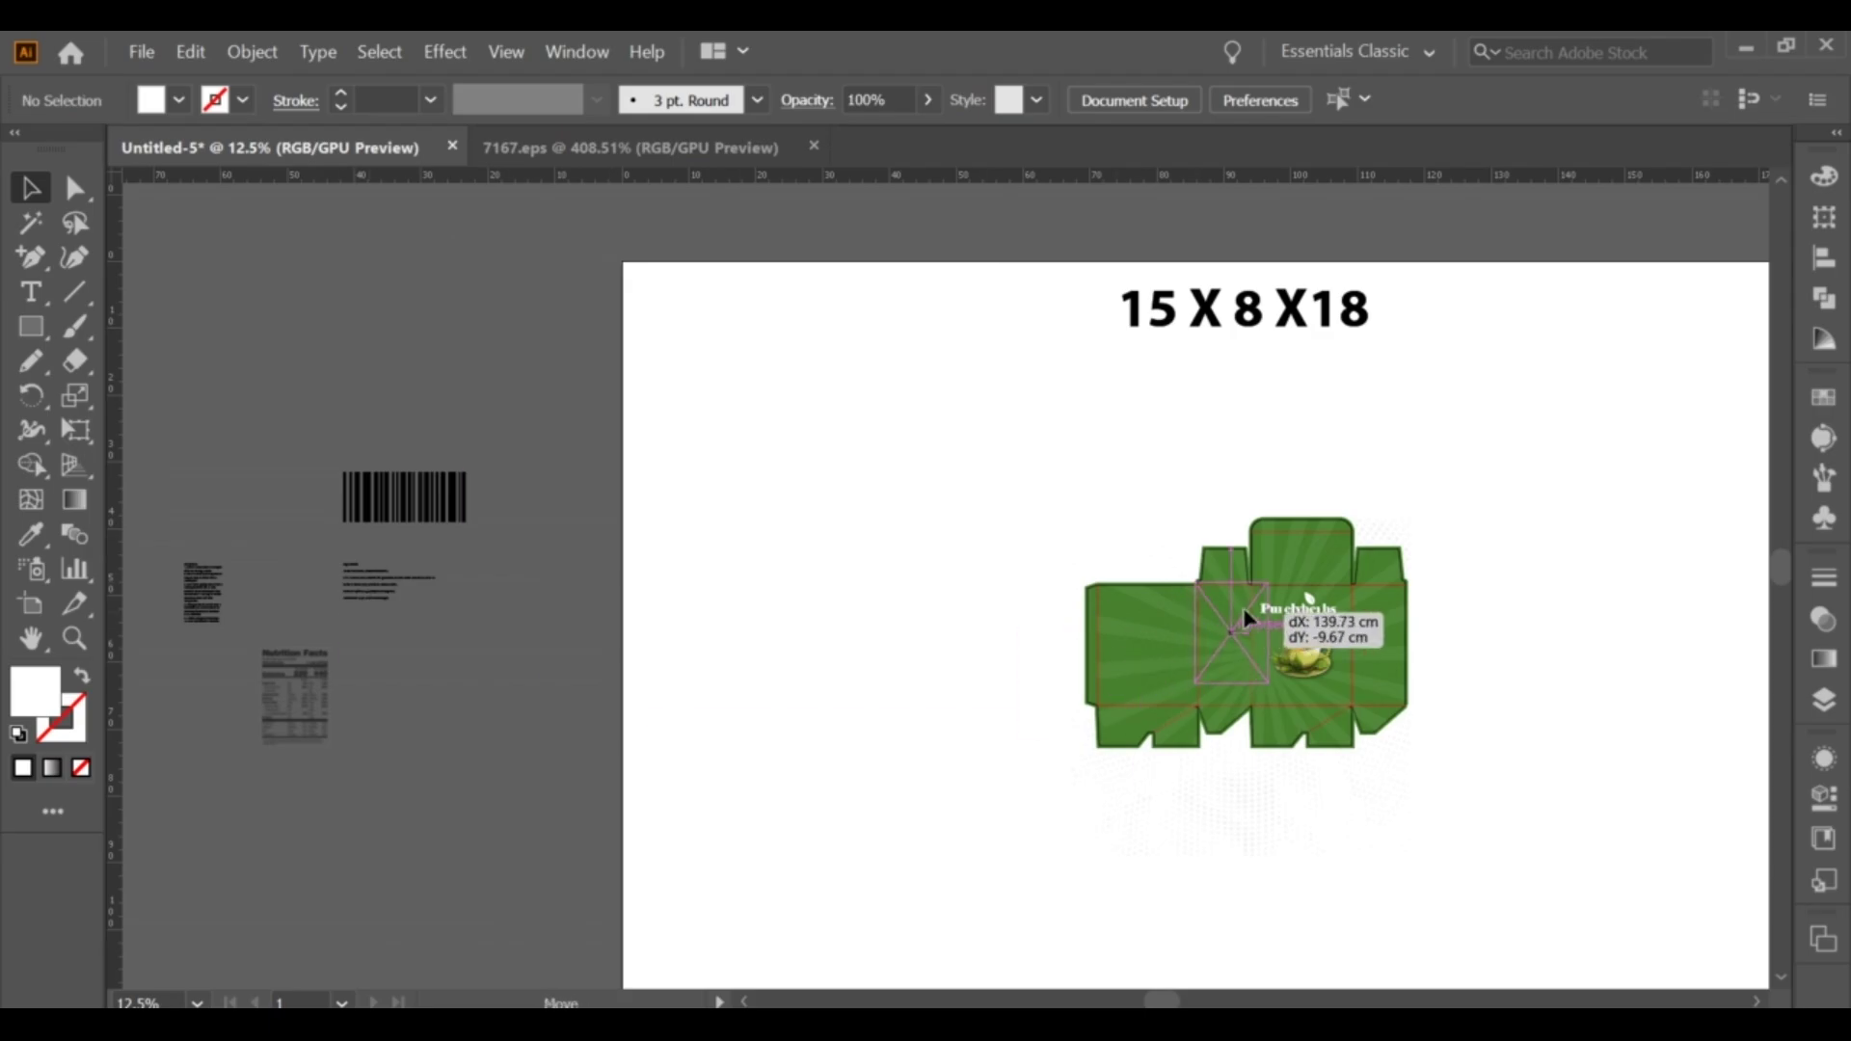
{"action": "left_click_drag", "start_coordinate": [322, 646], "coordinate": [1254, 581]}
{"action": "scroll", "coordinate": [1254, 598], "scroll_direction": "up", "scroll_amount": 4, "text": "alt"}
{"action": "left_click_drag", "start_coordinate": [1008, 446], "coordinate": [1003, 508]}
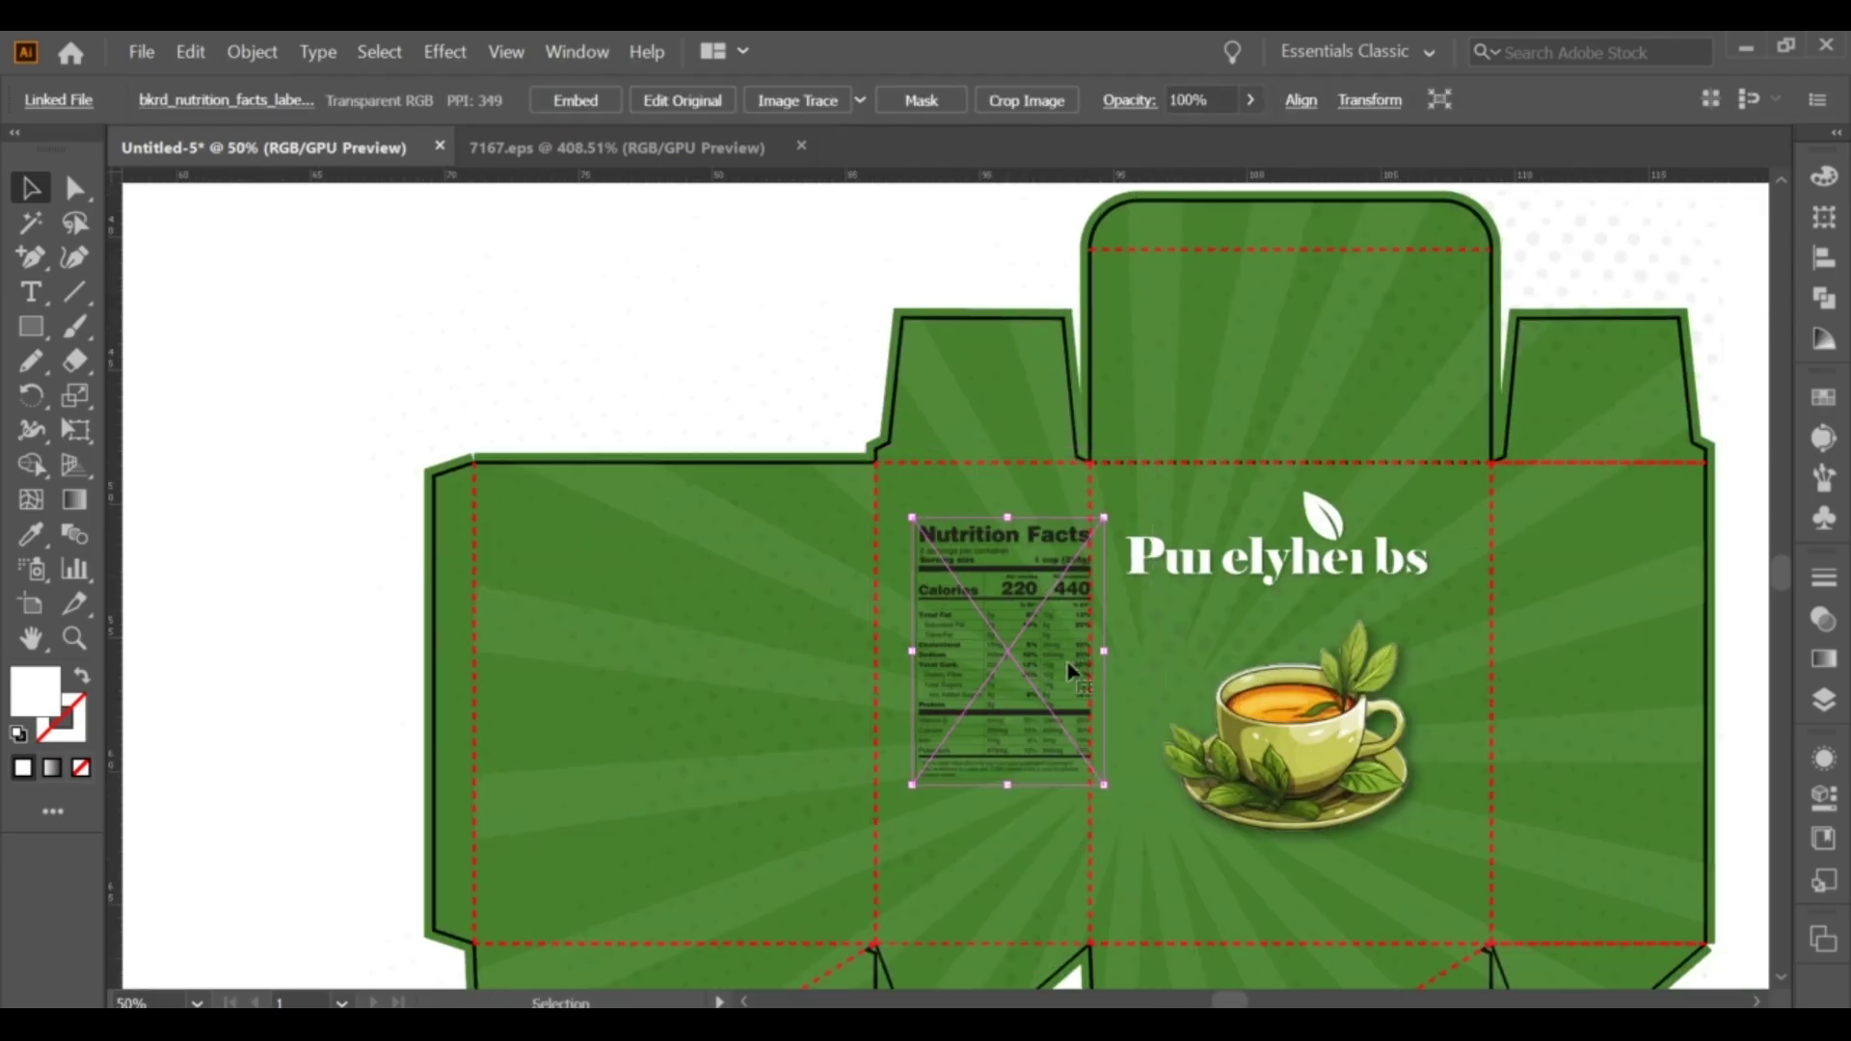
{"action": "left_click_drag", "start_coordinate": [988, 755], "coordinate": [975, 729]}
{"action": "left_click", "coordinate": [698, 349]}
Move the ingredients text block onto the side panel below the nutrition label.
{"action": "scroll", "coordinate": [696, 349], "scroll_direction": "down", "scroll_amount": 2, "text": "alt"}
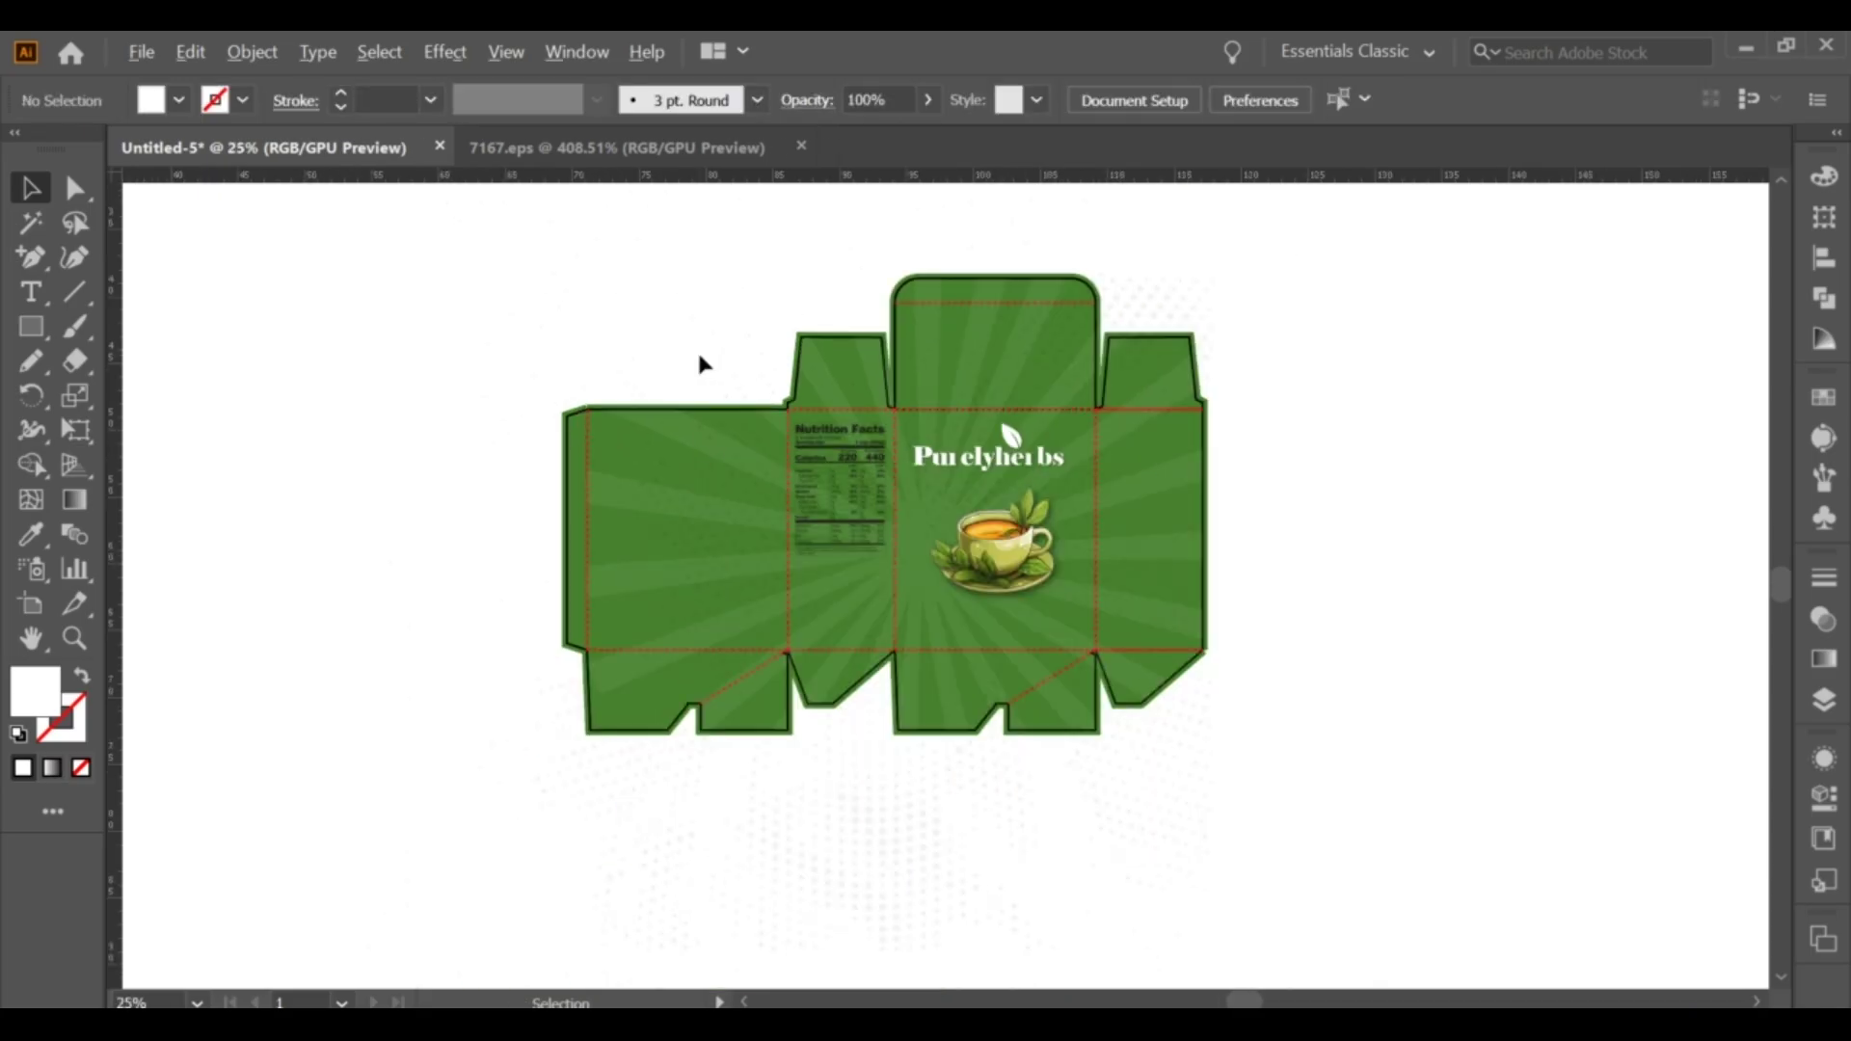
{"action": "scroll", "coordinate": [699, 356], "scroll_direction": "down", "scroll_amount": 1, "text": "alt"}
{"action": "scroll", "coordinate": [707, 443], "scroll_direction": "down", "scroll_amount": 1, "text": "alt"}
{"action": "left_click_drag", "start_coordinate": [244, 512], "coordinate": [1033, 611]}
Break the ingredients line after 'tea,' and move and shrink the text block into the panel.
{"action": "scroll", "coordinate": [1032, 611], "scroll_direction": "up", "scroll_amount": 2, "text": "alt"}
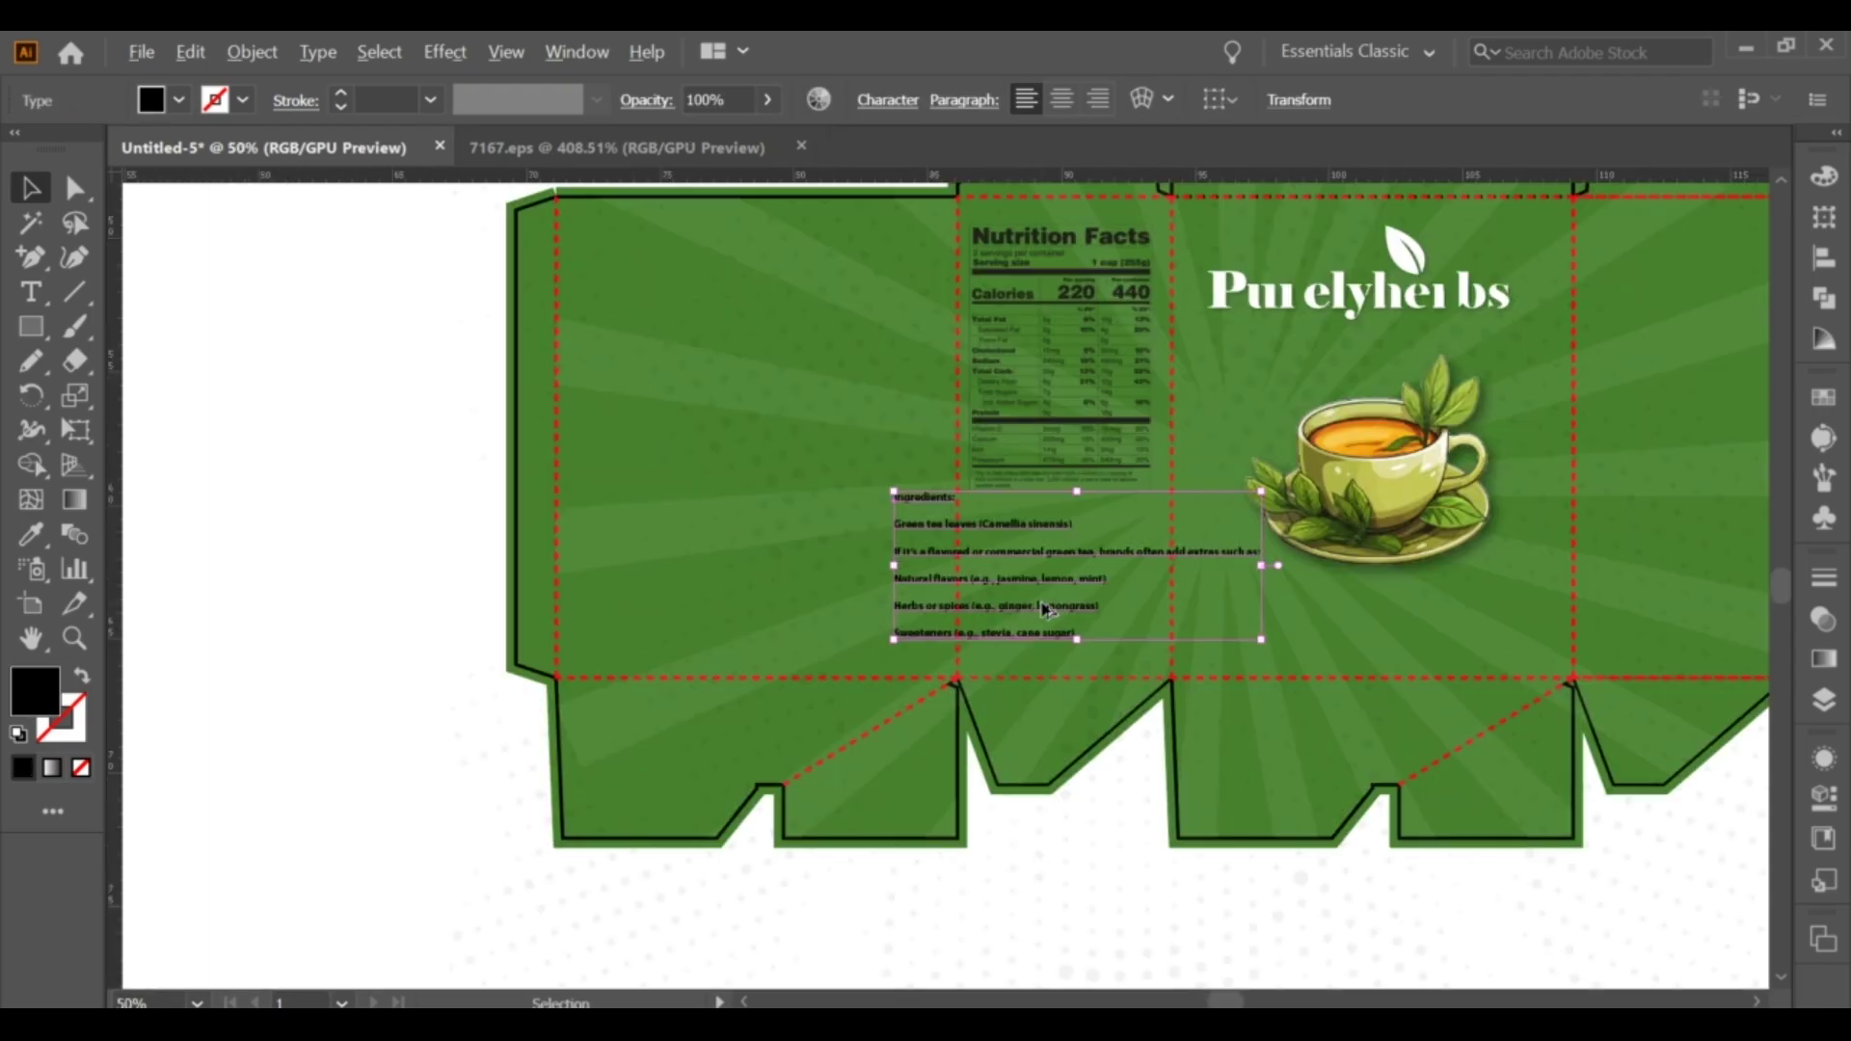
{"action": "double_click", "coordinate": [1082, 566]}
{"action": "triple_click", "coordinate": [1109, 552]}
{"action": "left_click", "coordinate": [1116, 553]}
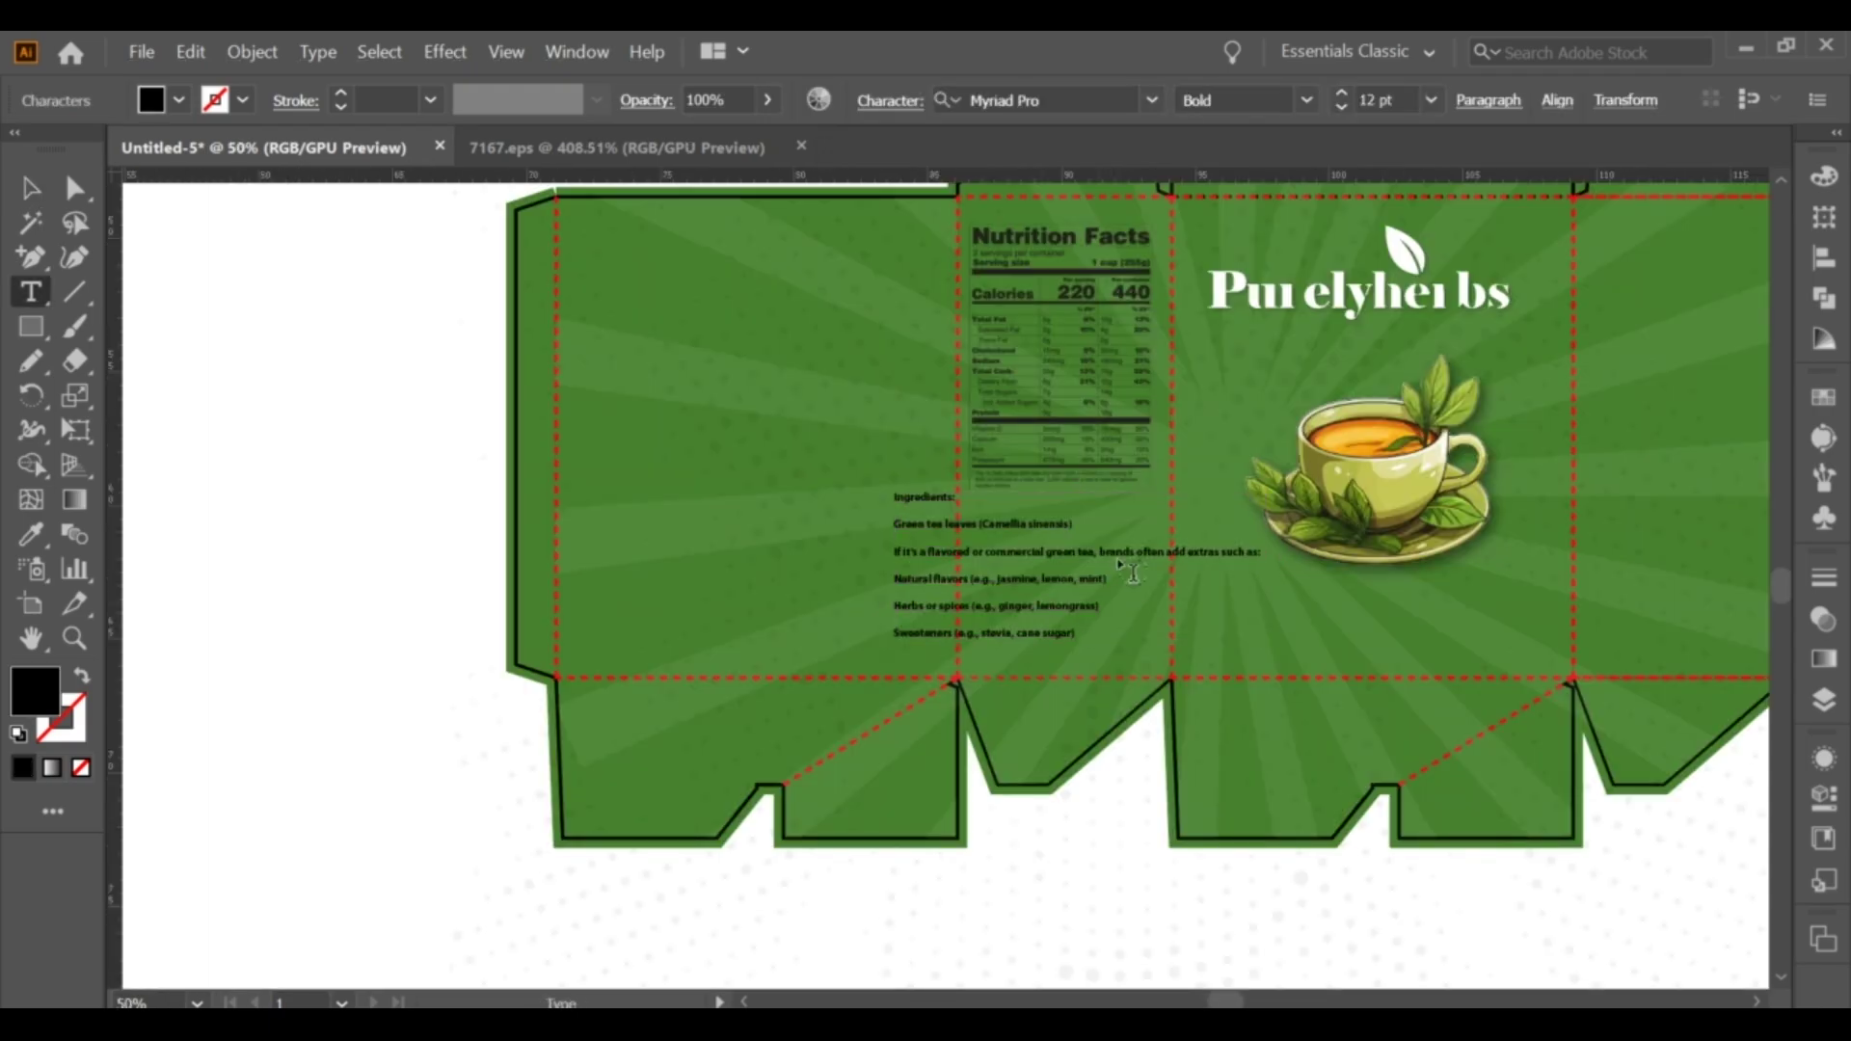
{"action": "key", "text": "Return"}
{"action": "left_click", "coordinate": [50, 196]}
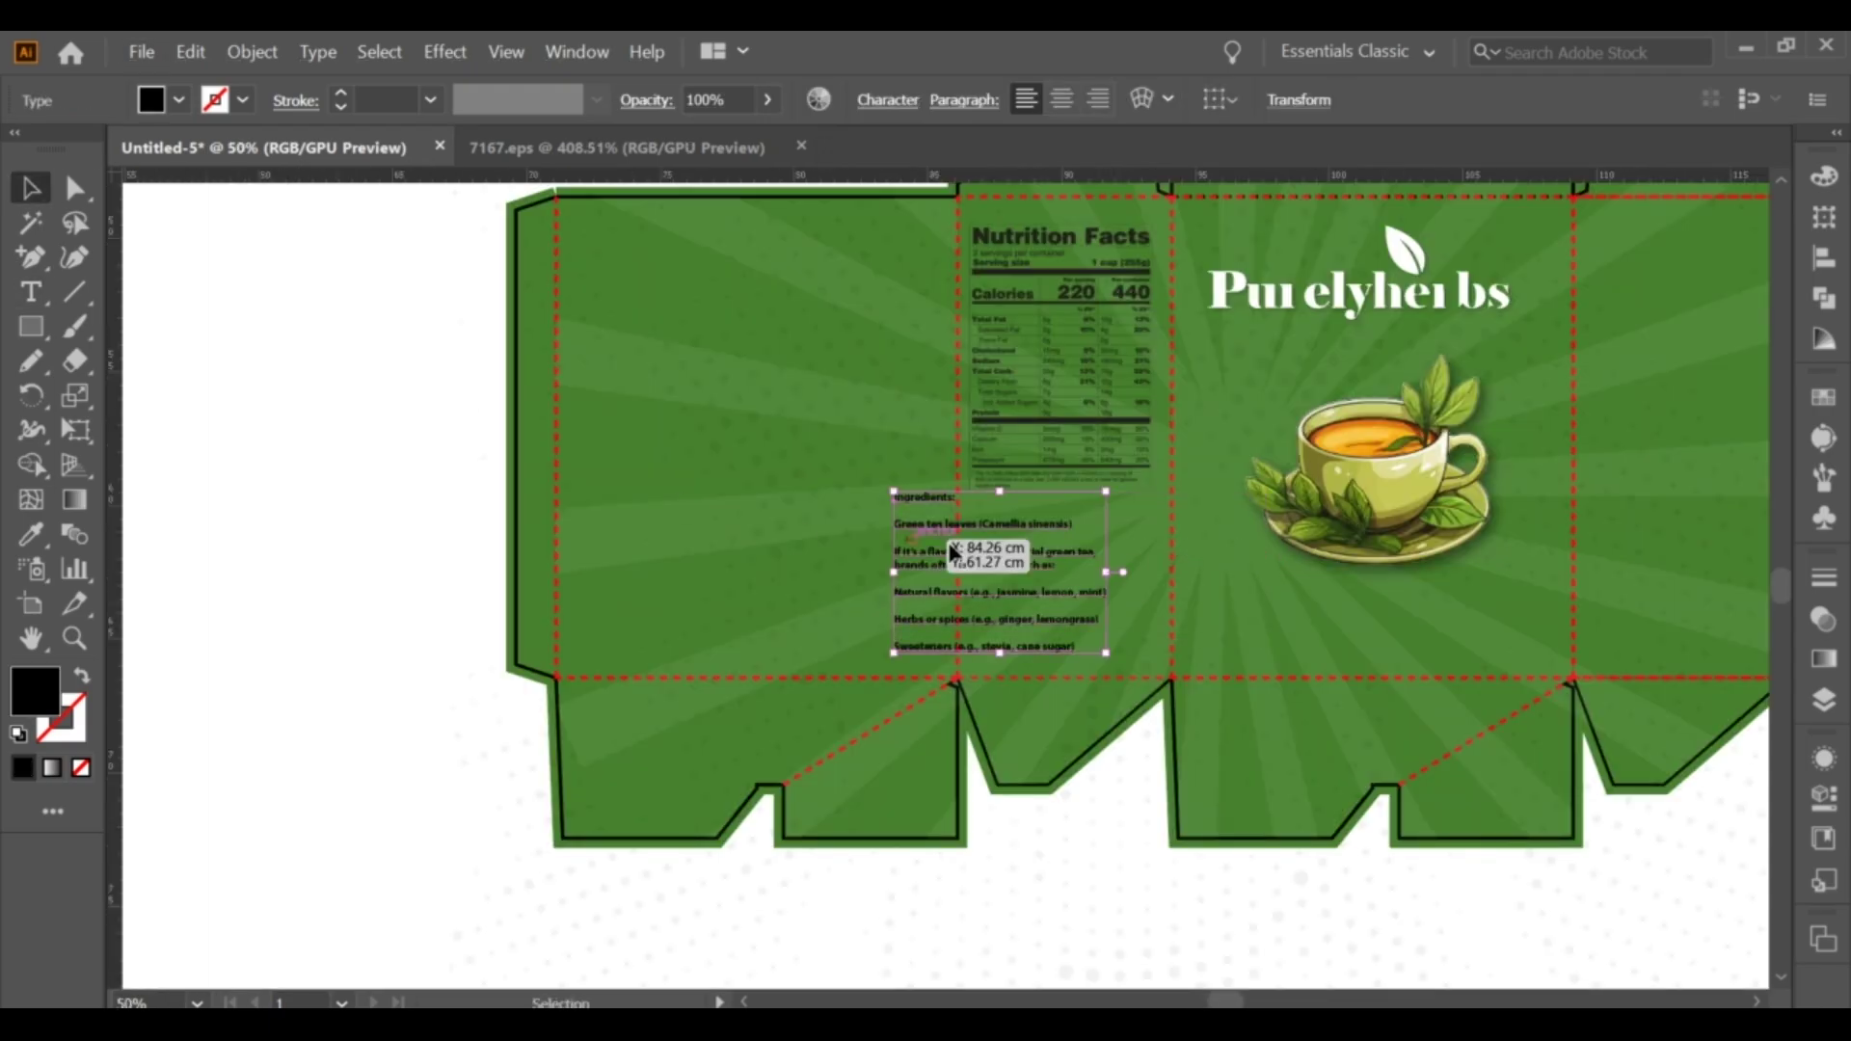
{"action": "left_click_drag", "start_coordinate": [1047, 567], "coordinate": [1124, 569]}
{"action": "scroll", "coordinate": [1124, 569], "scroll_direction": "up", "scroll_amount": 1, "text": "alt"}
{"action": "left_click_drag", "start_coordinate": [1207, 680], "coordinate": [1188, 669]}
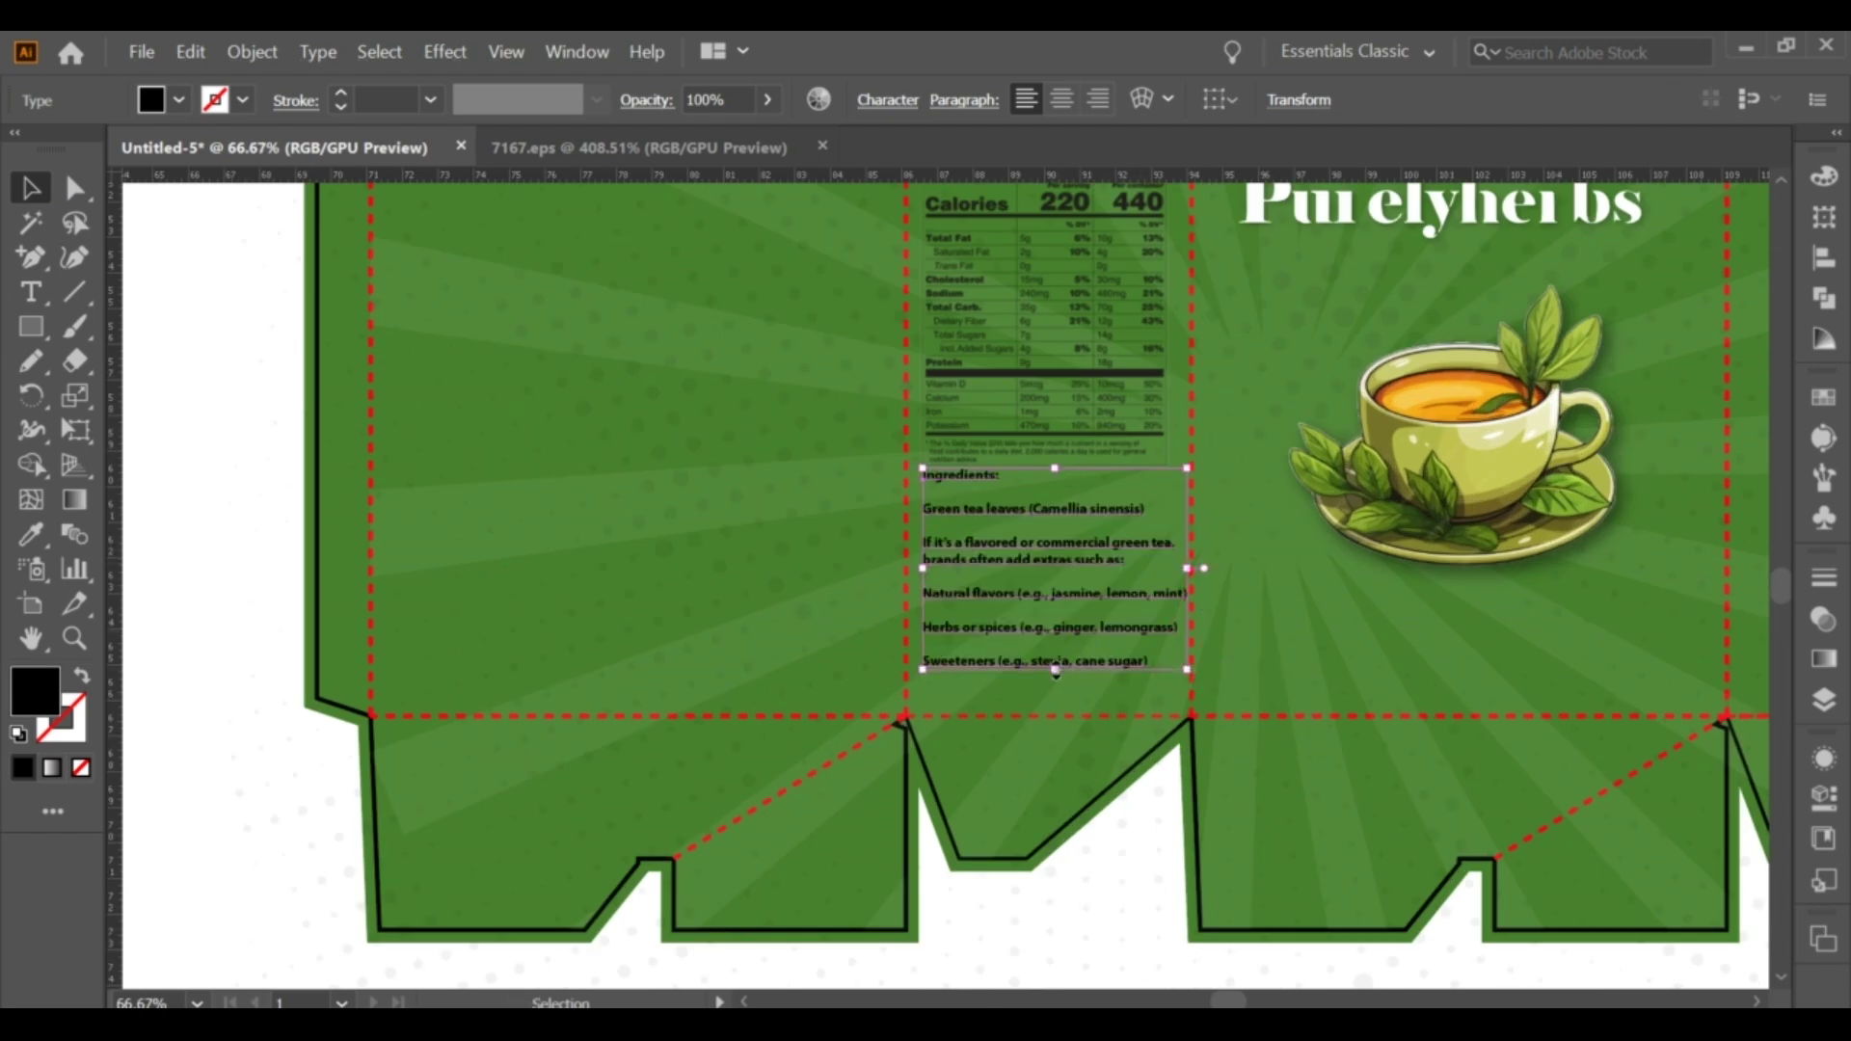
{"action": "left_click_drag", "start_coordinate": [1056, 670], "coordinate": [1055, 663]}
{"action": "scroll", "coordinate": [1061, 532], "scroll_direction": "up", "scroll_amount": 1, "text": "alt"}
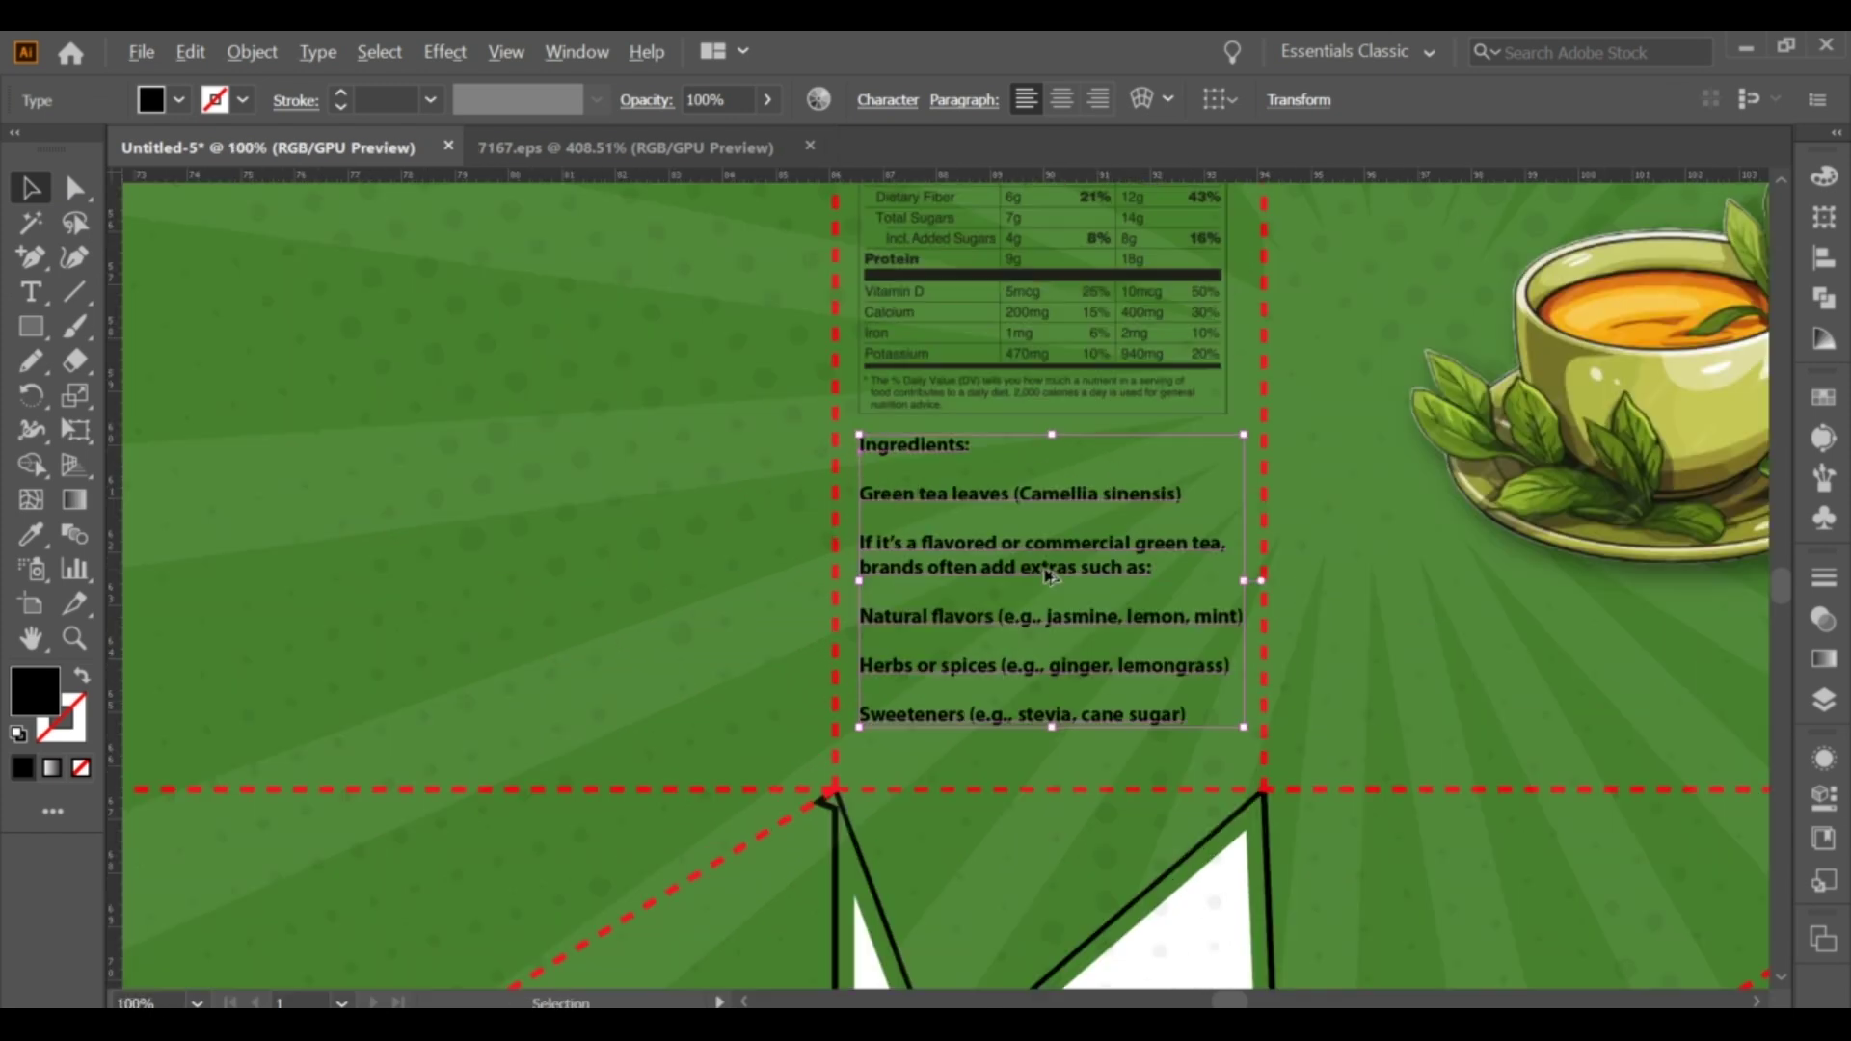
Make the ingredient lines below the heading Semibold.
{"action": "key", "text": "t"}
{"action": "left_click_drag", "start_coordinate": [861, 493], "coordinate": [1176, 715]}
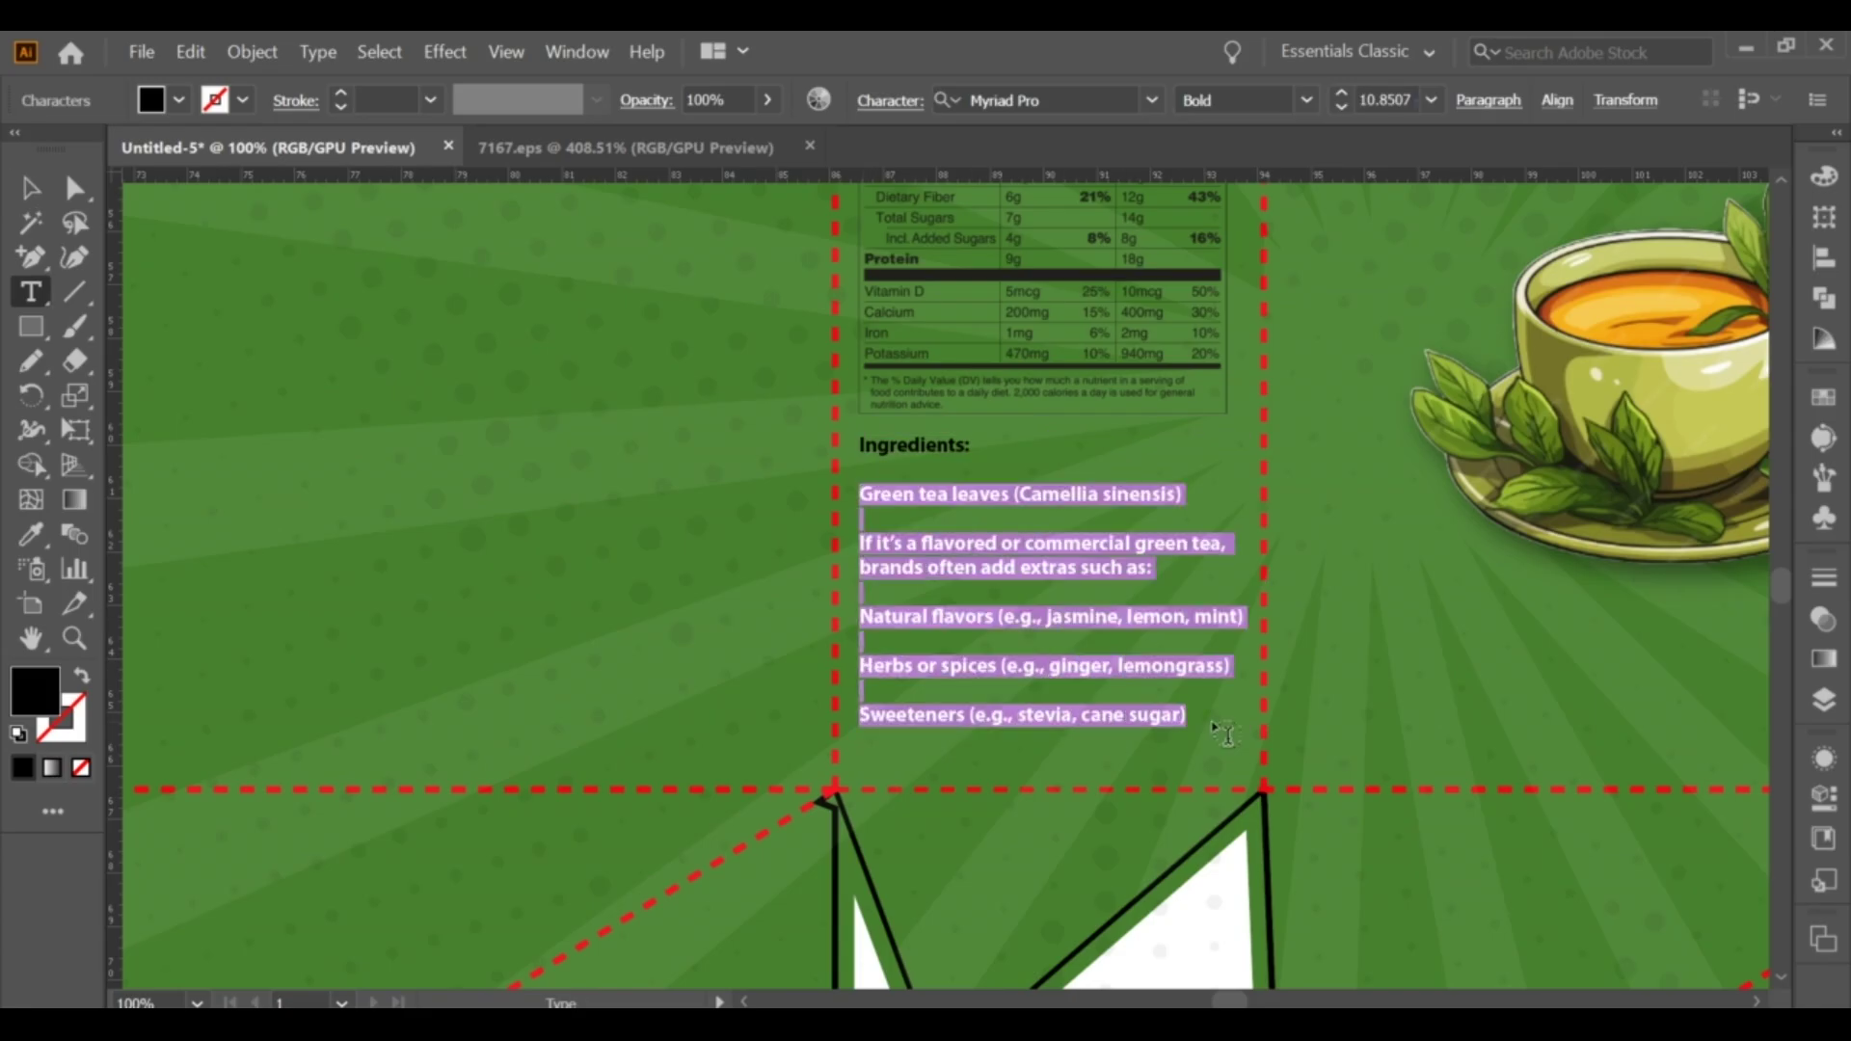
{"action": "left_click", "coordinate": [1307, 99]}
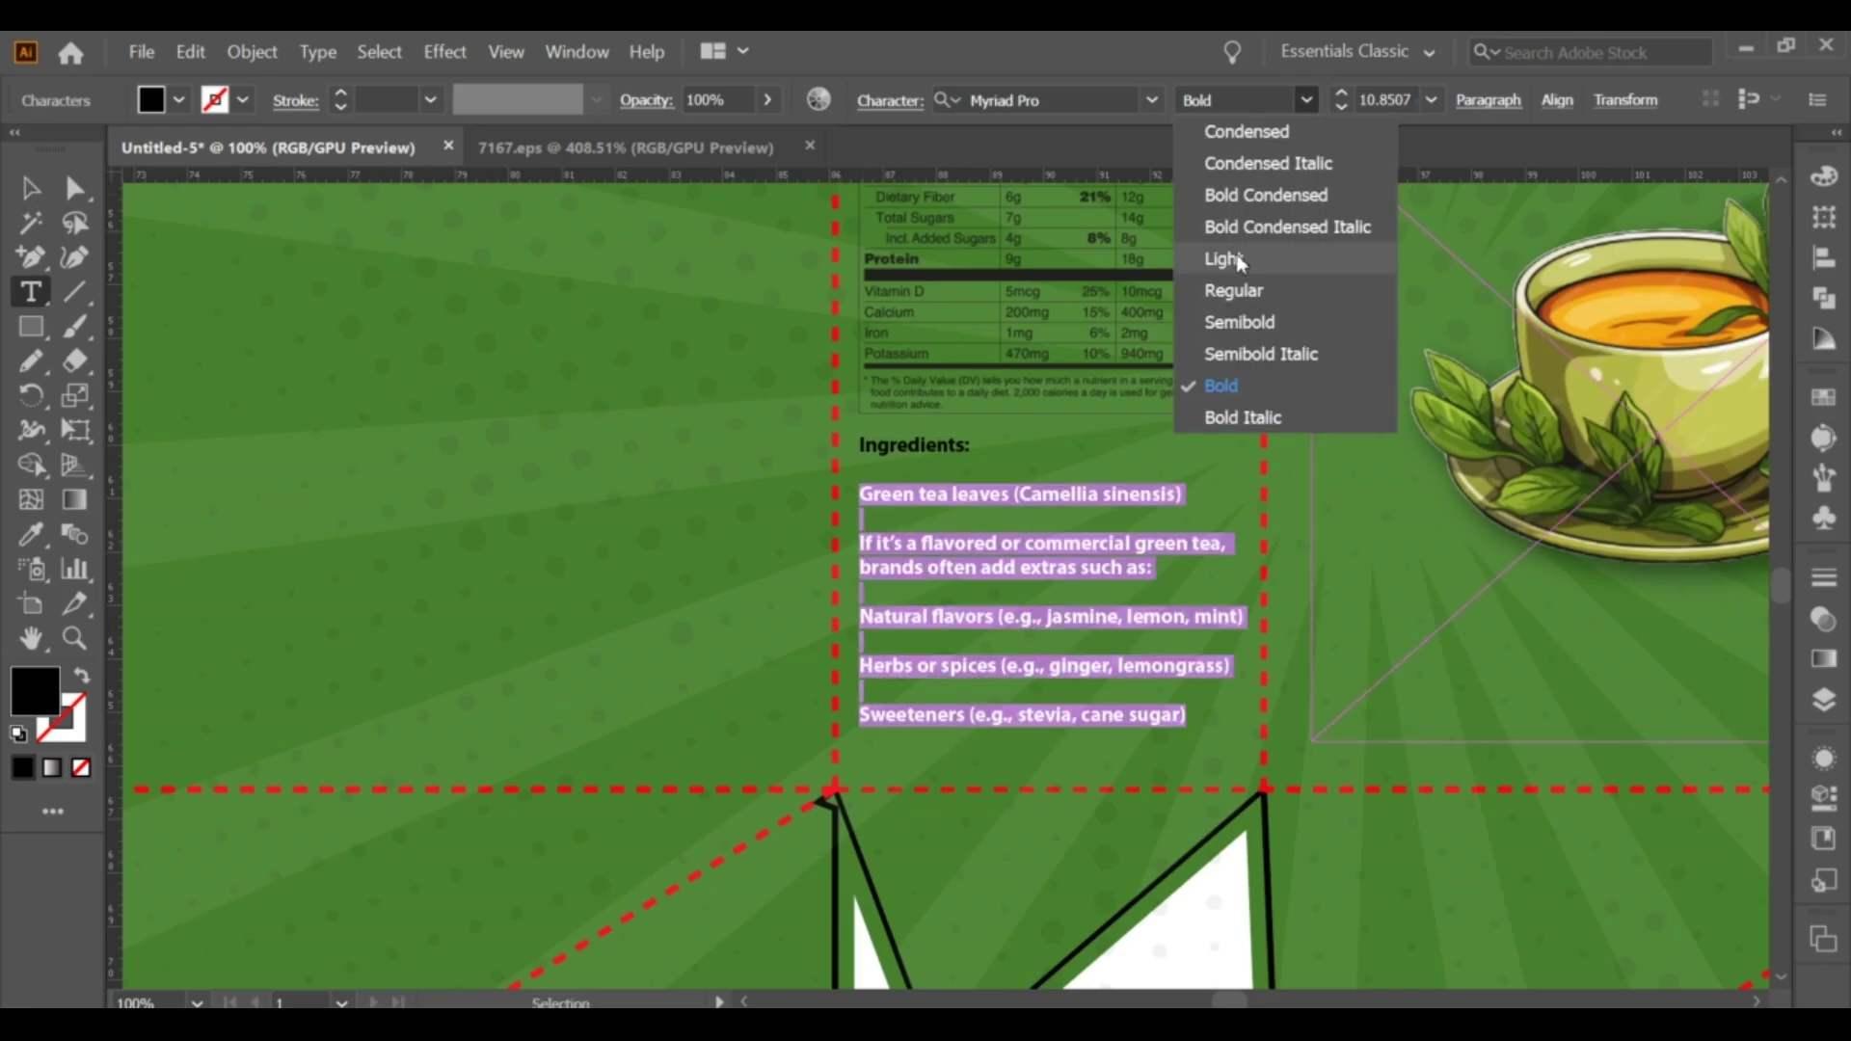
{"action": "left_click", "coordinate": [1246, 323]}
Set the 'Ingredients:' heading in Poppins Black.
{"action": "left_click_drag", "start_coordinate": [857, 444], "coordinate": [972, 445]}
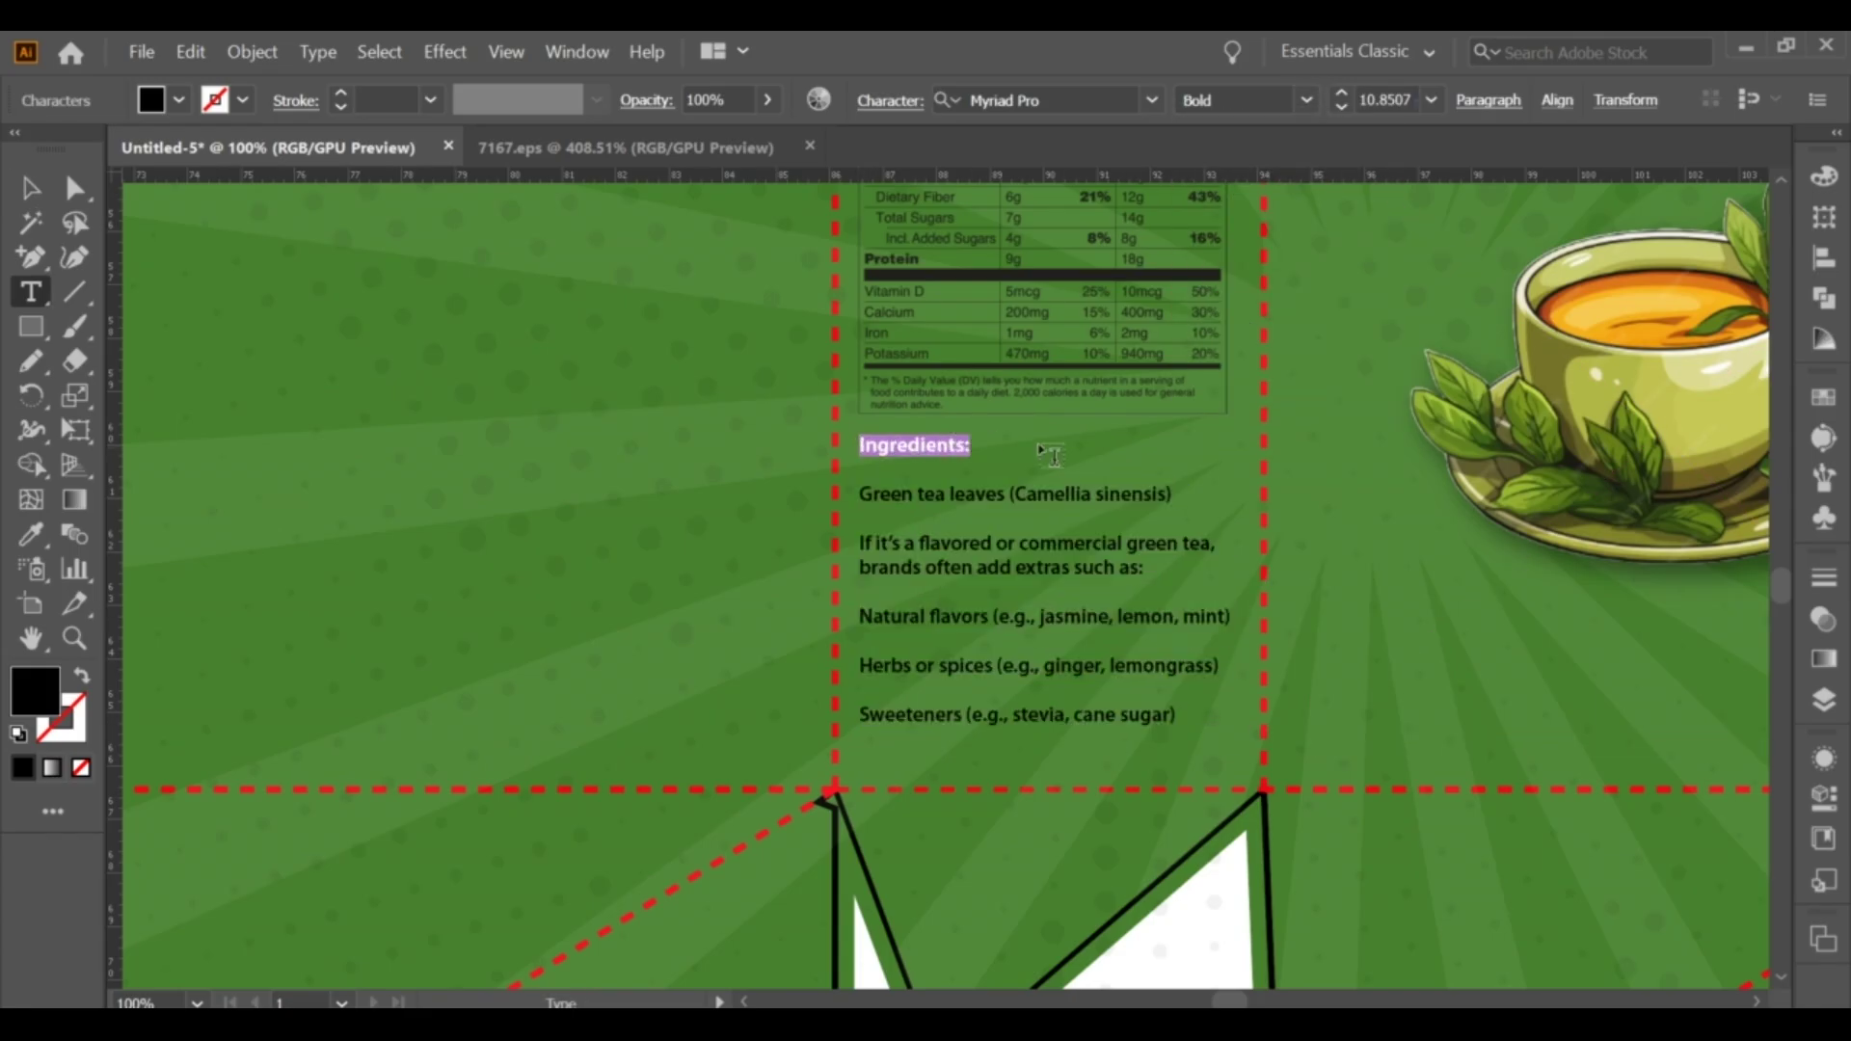
{"action": "left_click", "coordinate": [1042, 99]}
{"action": "type", "text": "pop"}
{"action": "scroll", "coordinate": [1355, 490], "scroll_direction": "down", "scroll_amount": 3}
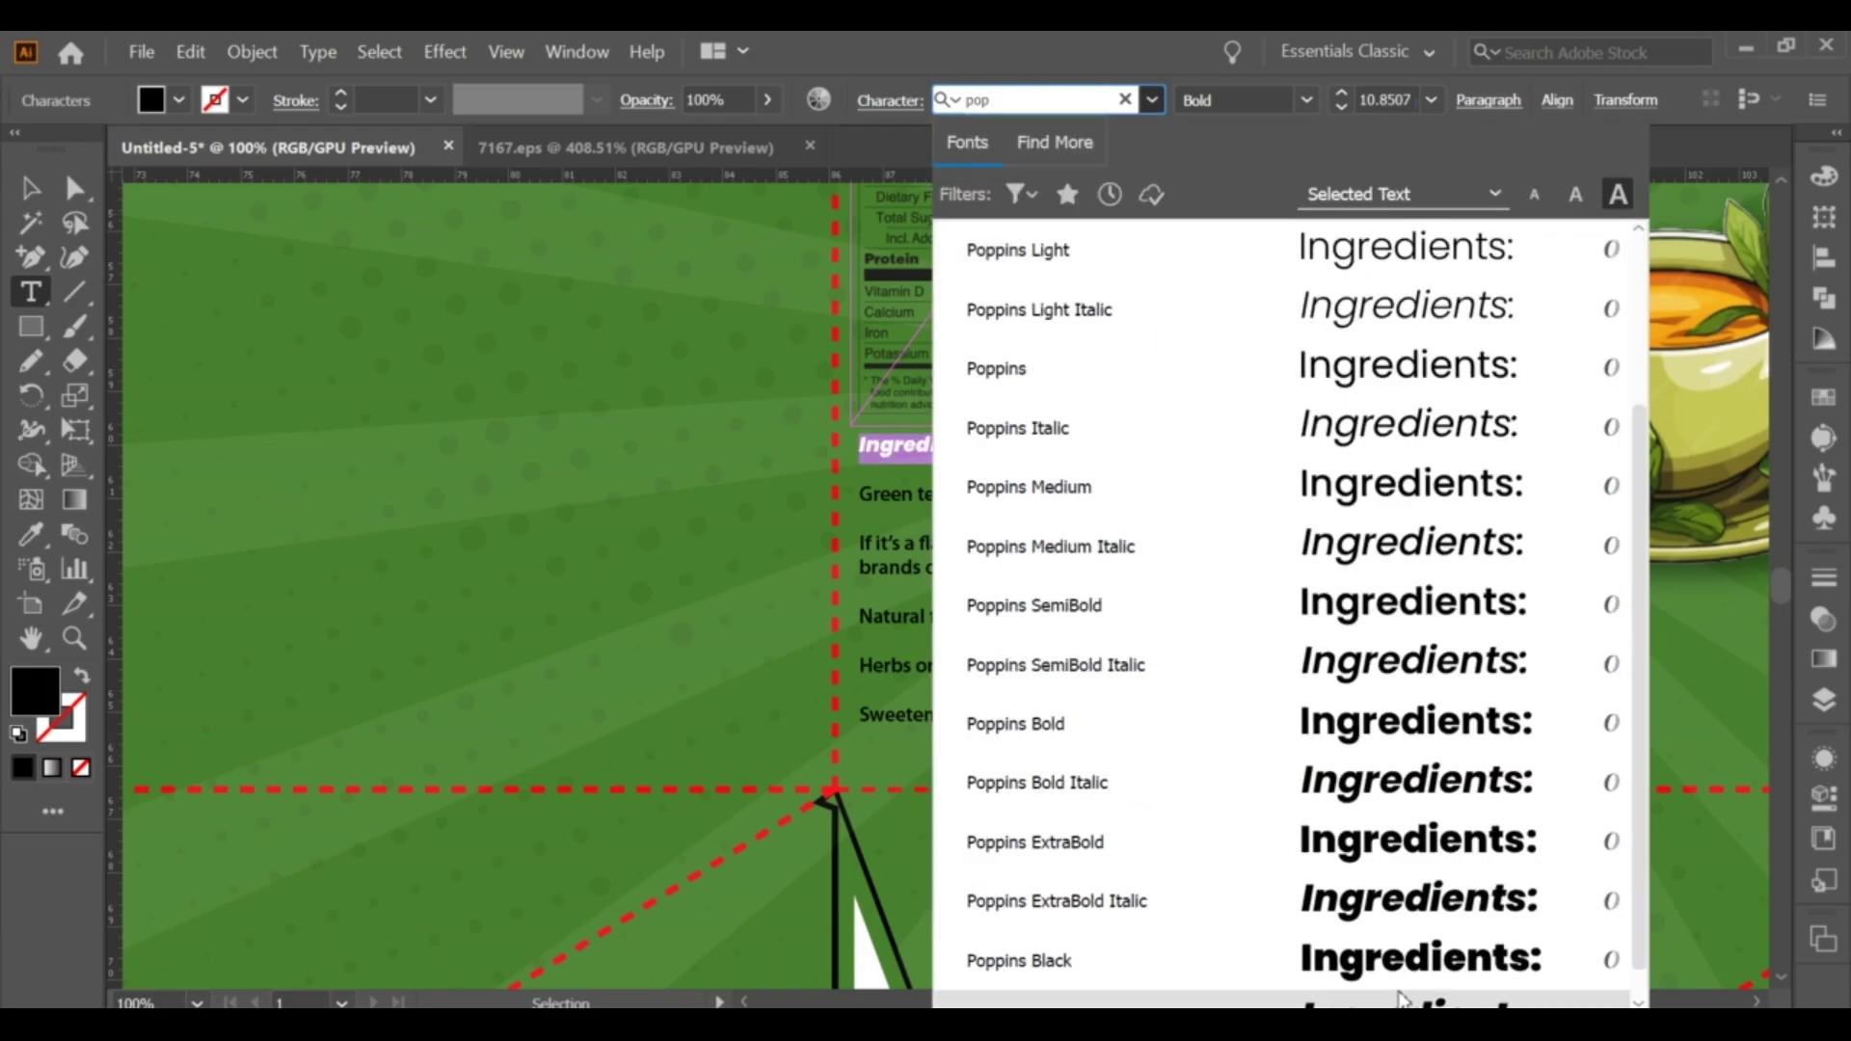
{"action": "left_click", "coordinate": [1370, 960]}
Make the whole ingredients text frame white (FFFFFF).
{"action": "left_click", "coordinate": [29, 188]}
{"action": "double_click", "coordinate": [28, 711]}
{"action": "type", "text": "ffffff"}
{"action": "left_click", "coordinate": [1433, 455]}
{"action": "left_click", "coordinate": [1171, 922]}
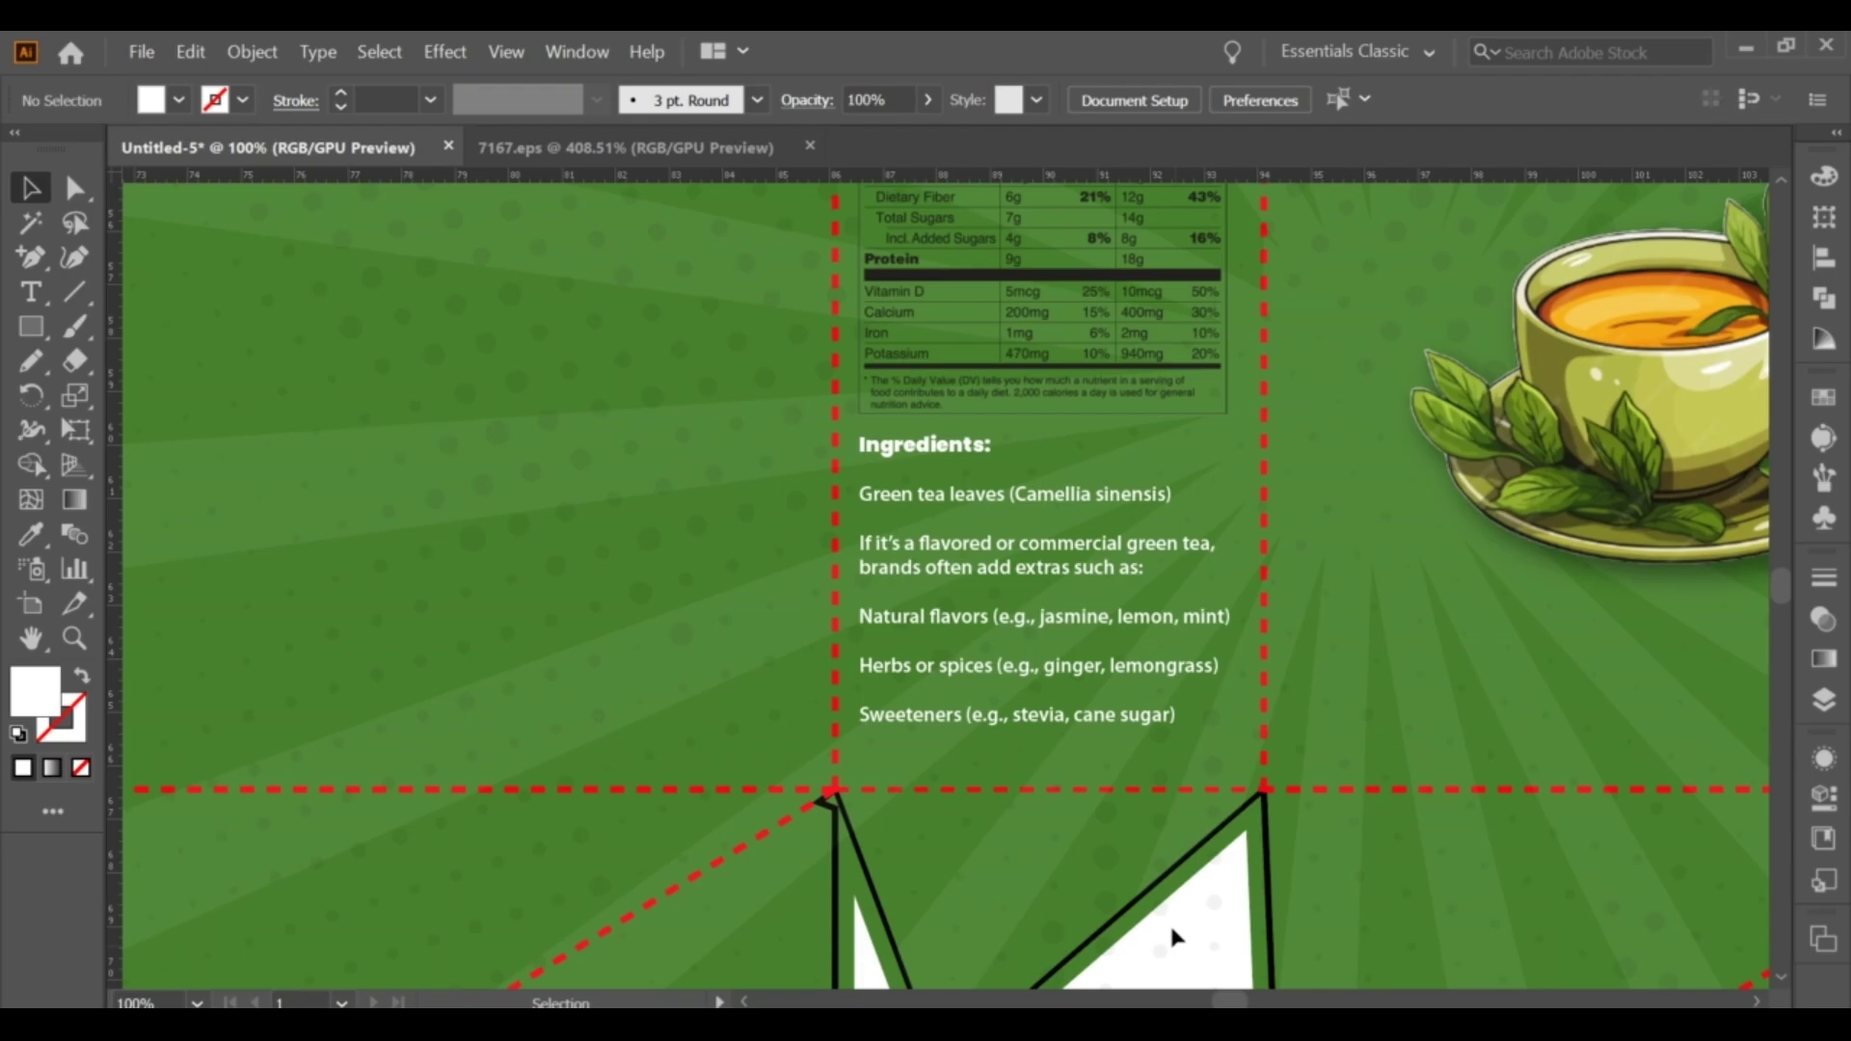
{"action": "scroll", "coordinate": [1170, 922], "scroll_direction": "down", "scroll_amount": 3}
{"action": "scroll", "coordinate": [1171, 922], "scroll_direction": "down", "scroll_amount": 2}
{"action": "scroll", "coordinate": [1003, 681], "scroll_direction": "down", "scroll_amount": 1}
Move the Directions text block onto the box's side panel and scale it up.
{"action": "scroll", "coordinate": [1003, 681], "scroll_direction": "down", "scroll_amount": 3}
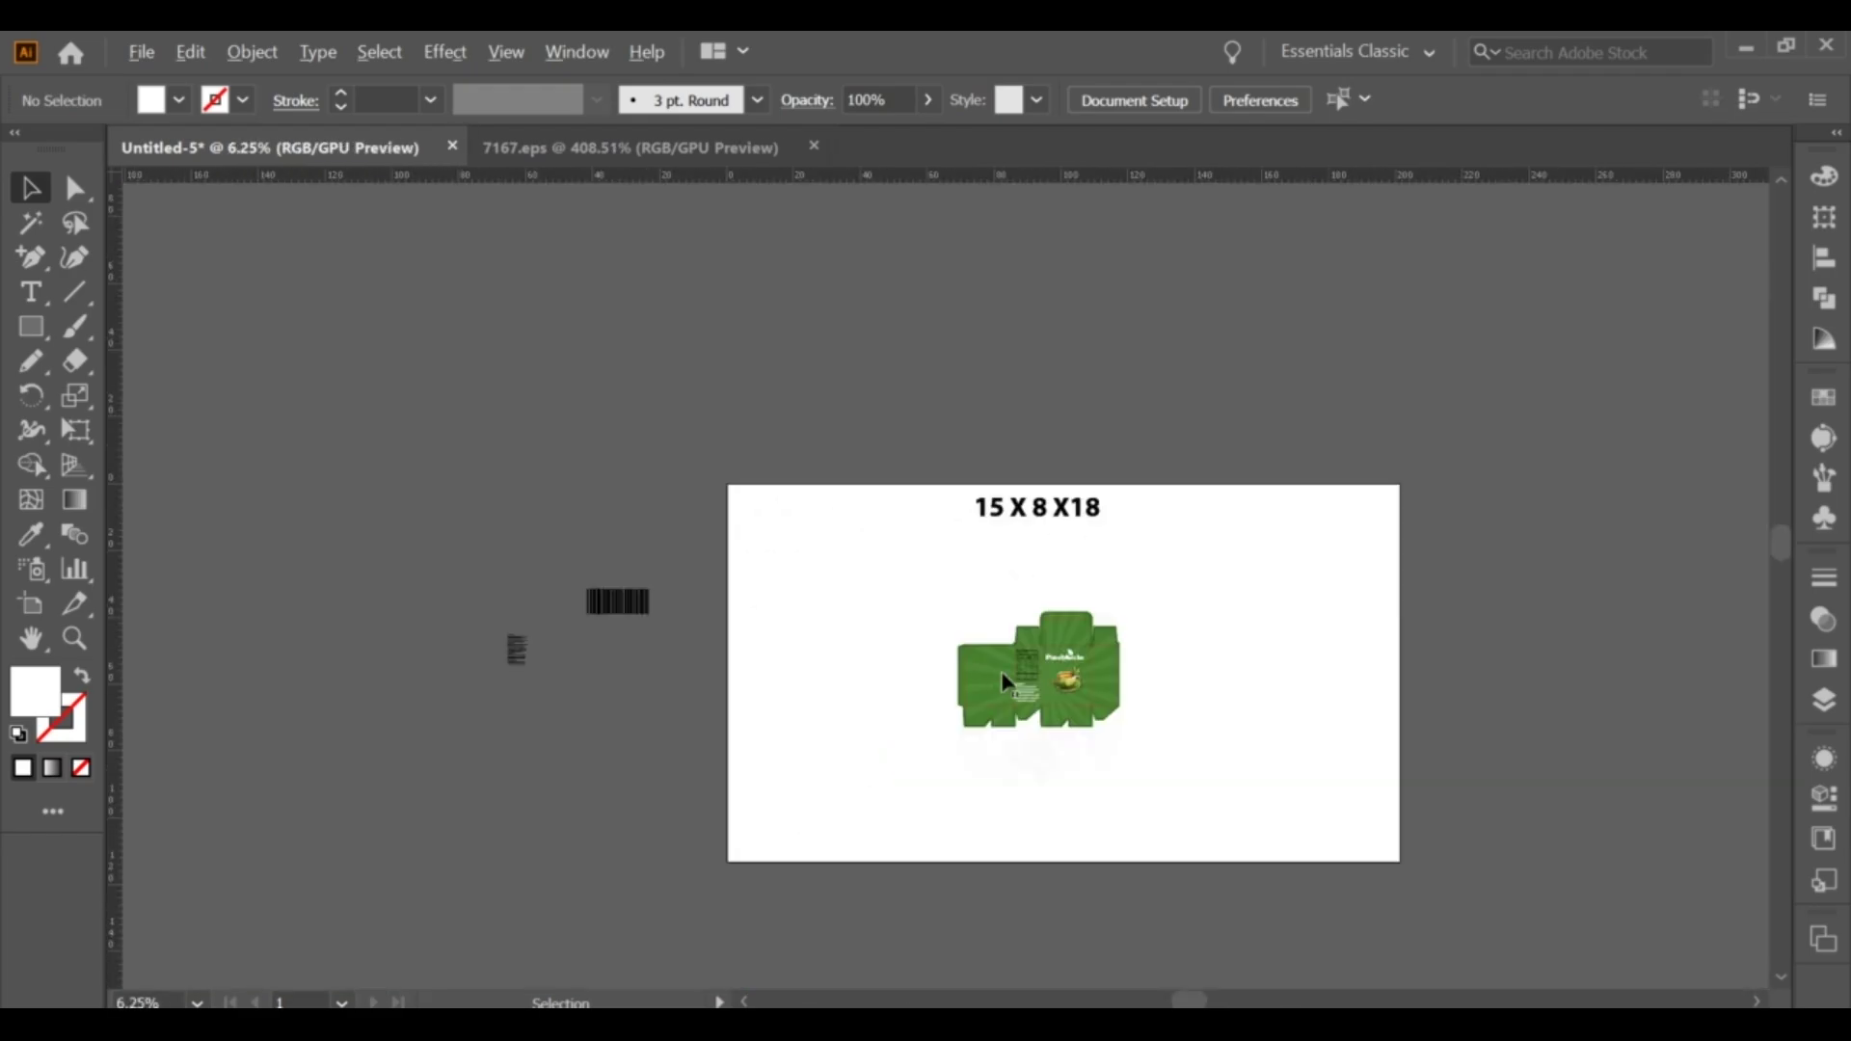
{"action": "left_click", "coordinate": [356, 654]}
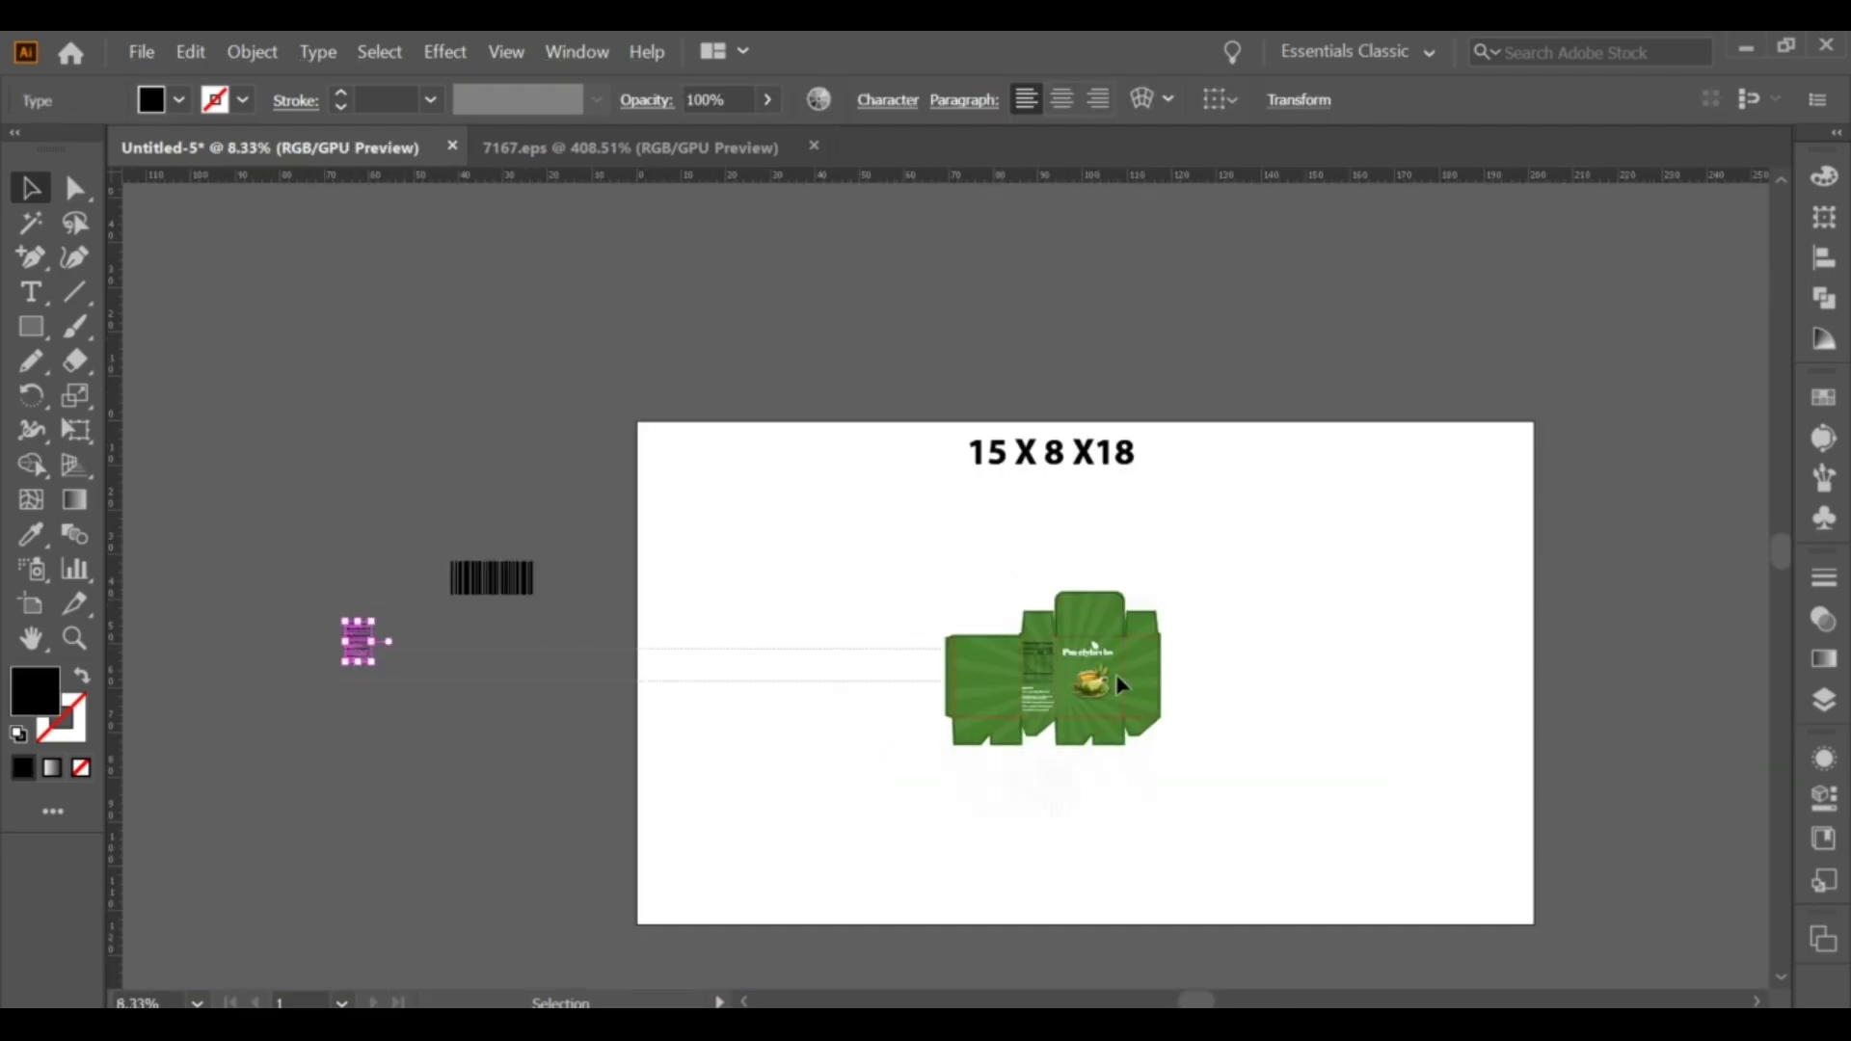
{"action": "left_click", "coordinate": [279, 632]}
{"action": "left_click_drag", "start_coordinate": [358, 651], "coordinate": [1147, 665]}
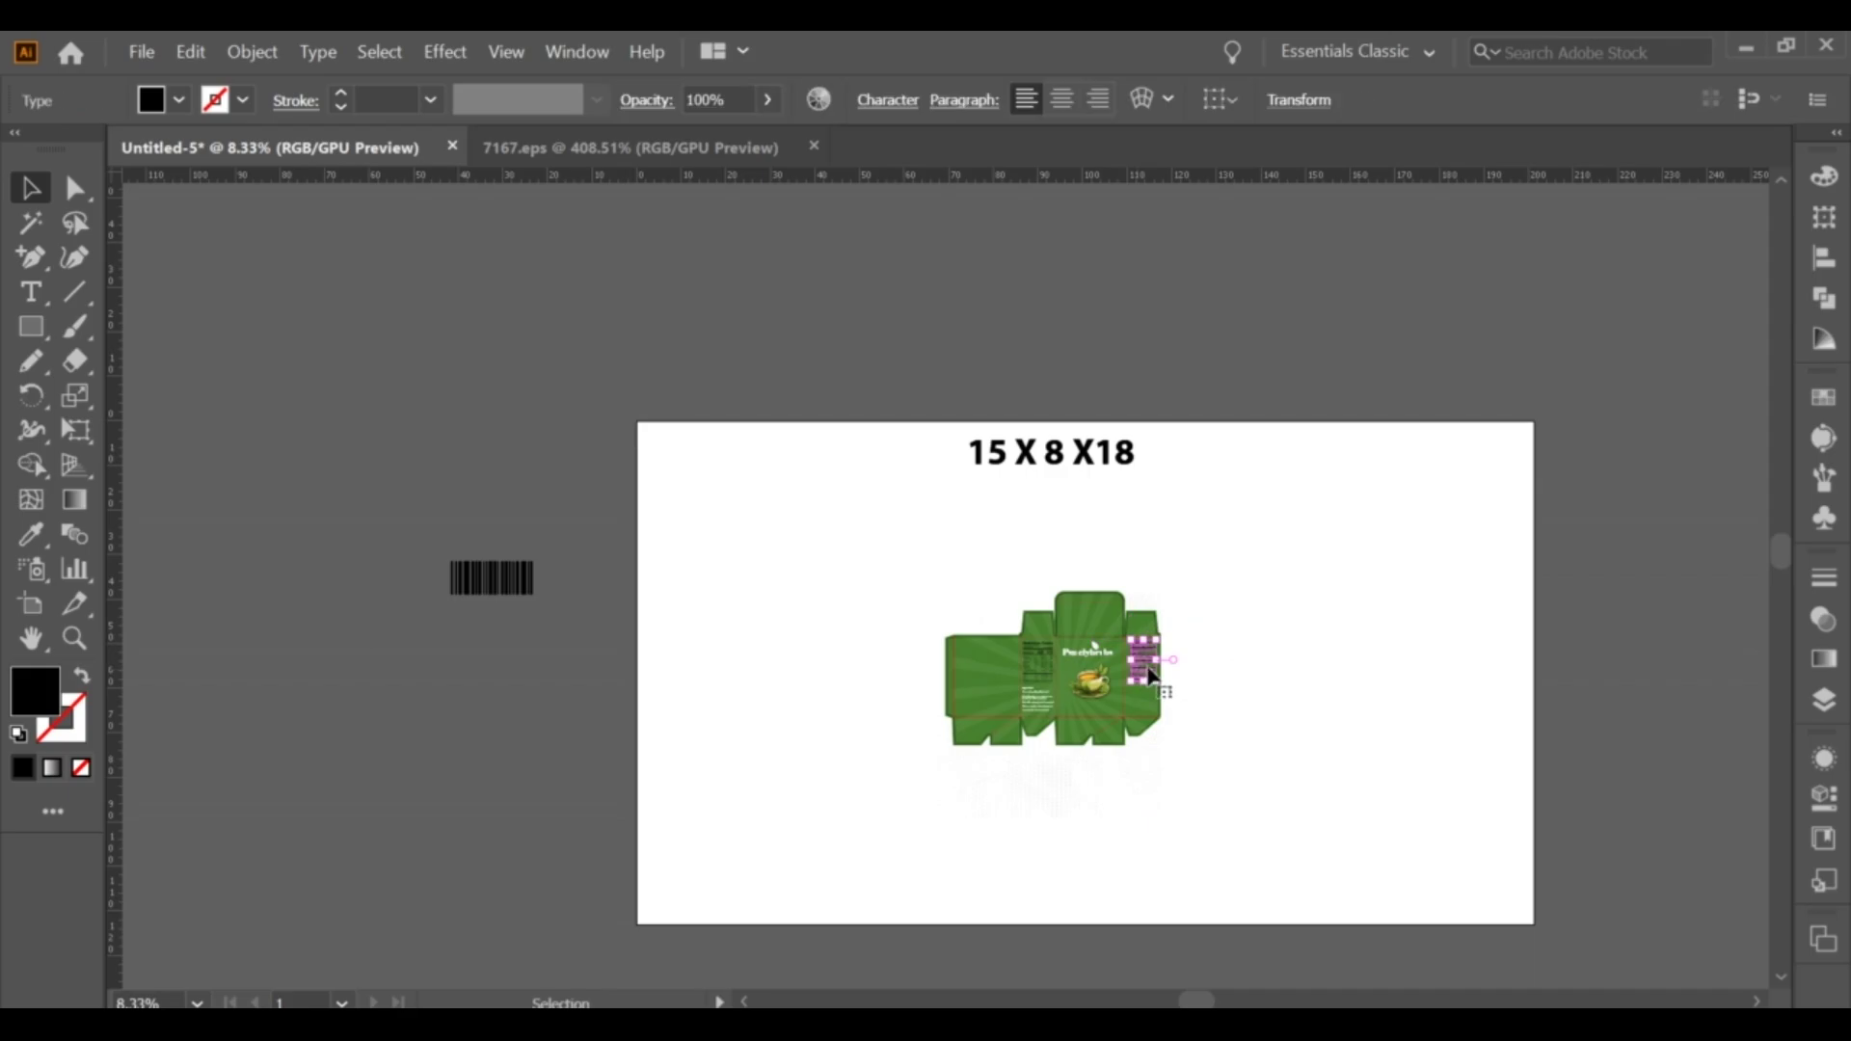
{"action": "scroll", "coordinate": [1150, 667], "scroll_direction": "up", "scroll_amount": 7}
{"action": "left_click", "coordinate": [1090, 642]}
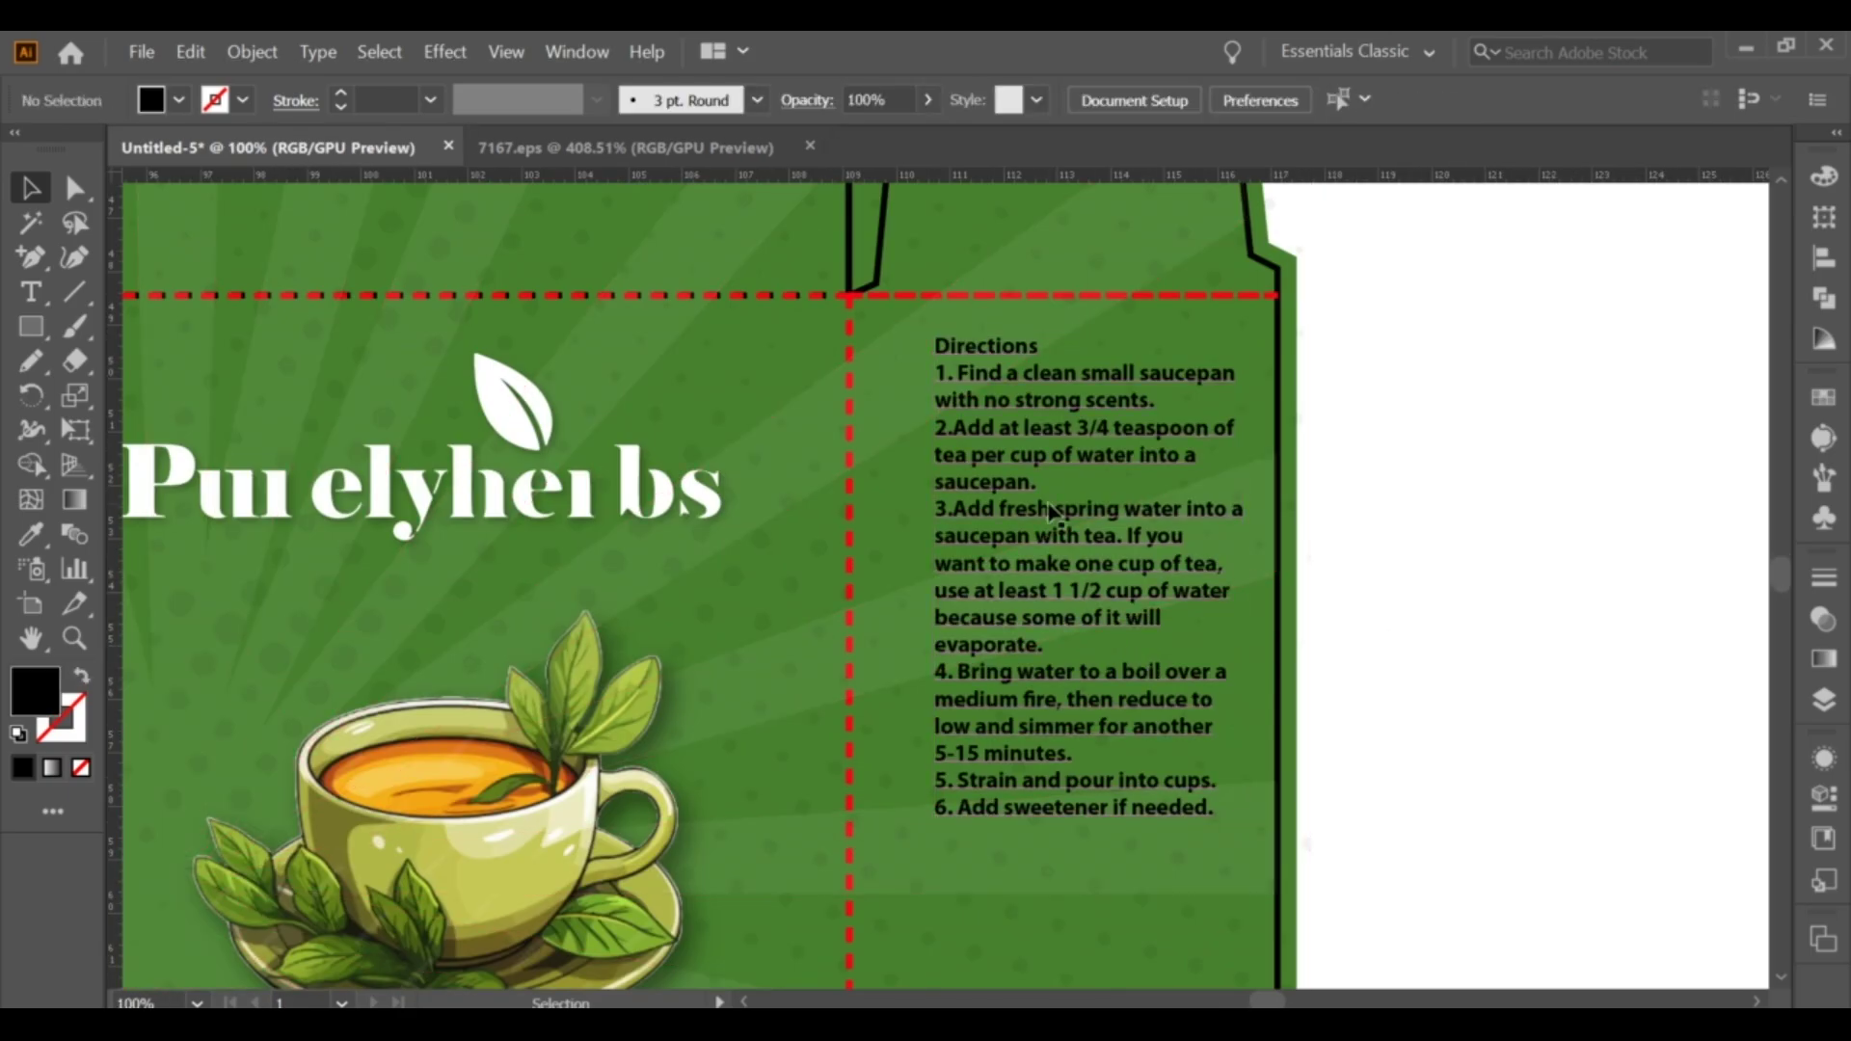
{"action": "left_click_drag", "start_coordinate": [1051, 511], "coordinate": [1018, 496]}
{"action": "scroll", "coordinate": [1213, 766], "scroll_direction": "down", "scroll_amount": 1}
{"action": "left_click_drag", "start_coordinate": [1211, 796], "coordinate": [1260, 874]}
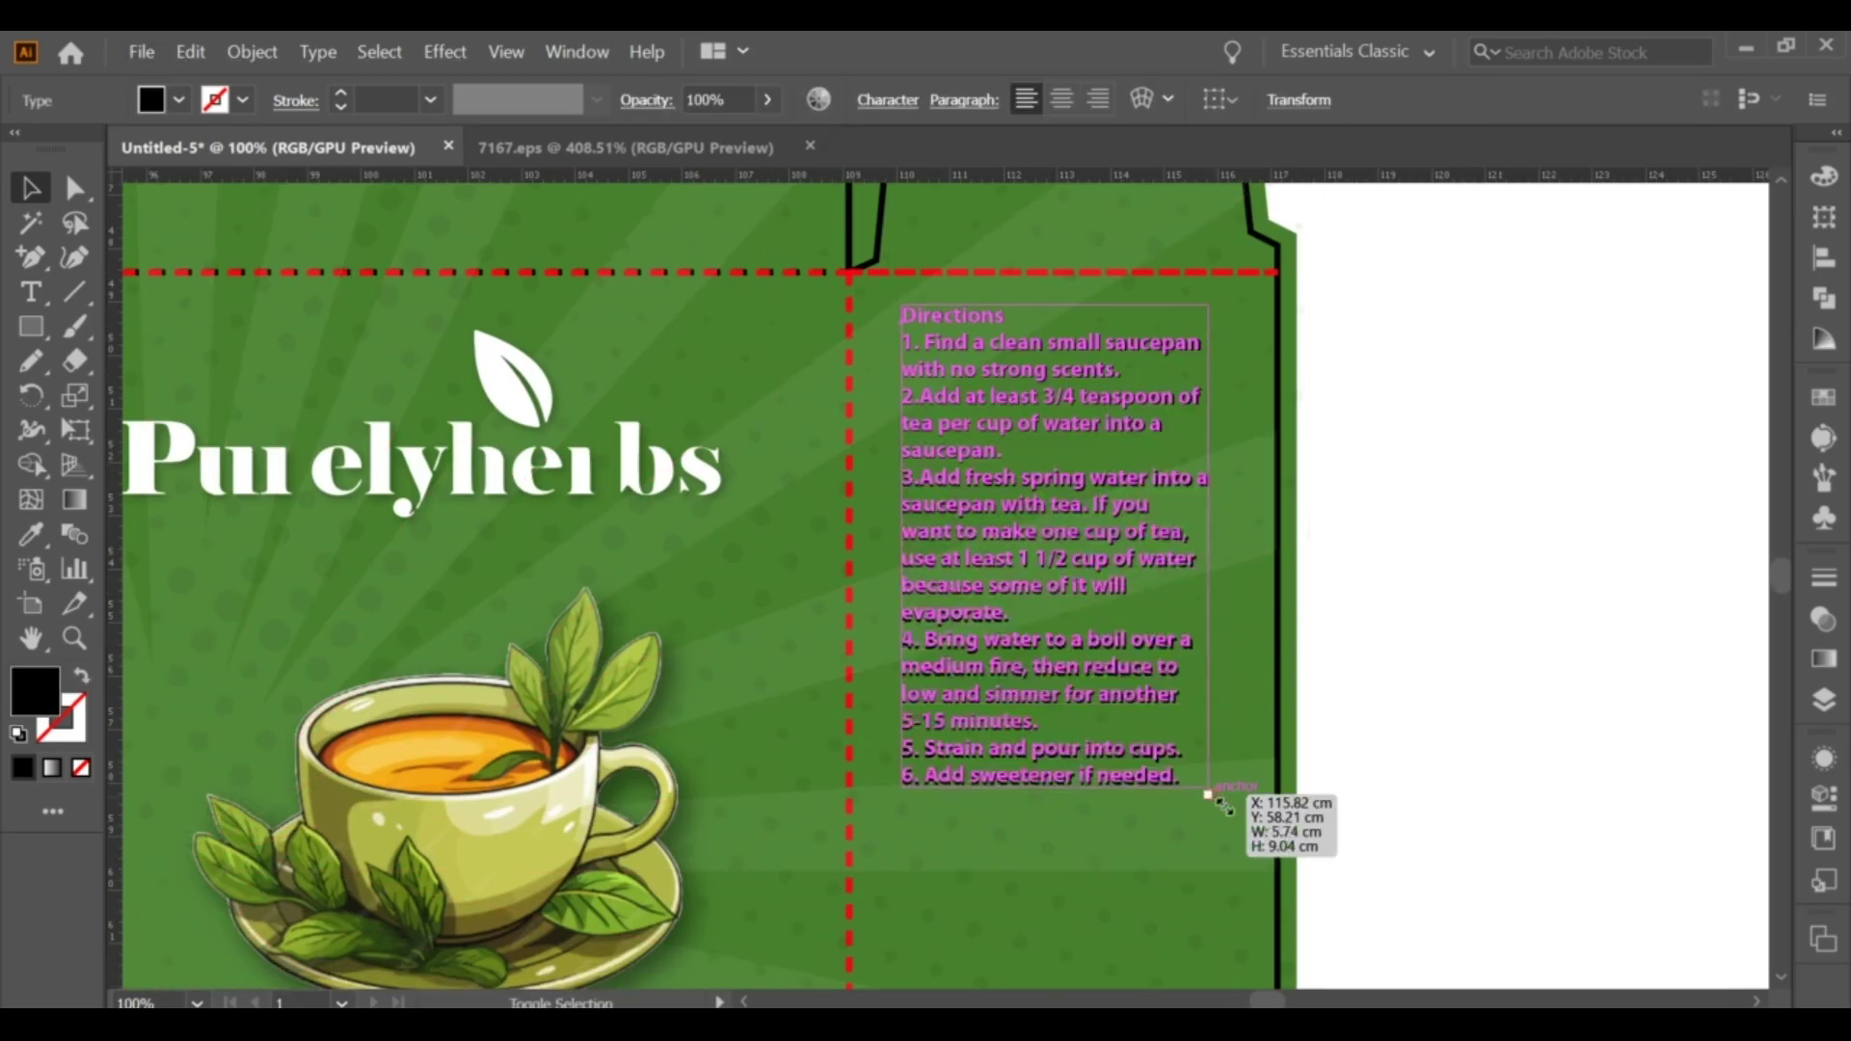
{"action": "mouse_move", "coordinate": [911, 352]}
{"action": "left_mouse_down"}
{"action": "mouse_move", "coordinate": [889, 352]}
{"action": "mouse_move", "coordinate": [1306, 859]}
{"action": "left_mouse_up"}
Set the instruction lines to Semibold and the Directions heading to Poppins Black.
{"action": "double_click", "coordinate": [897, 345]}
{"action": "left_click", "coordinate": [1243, 99]}
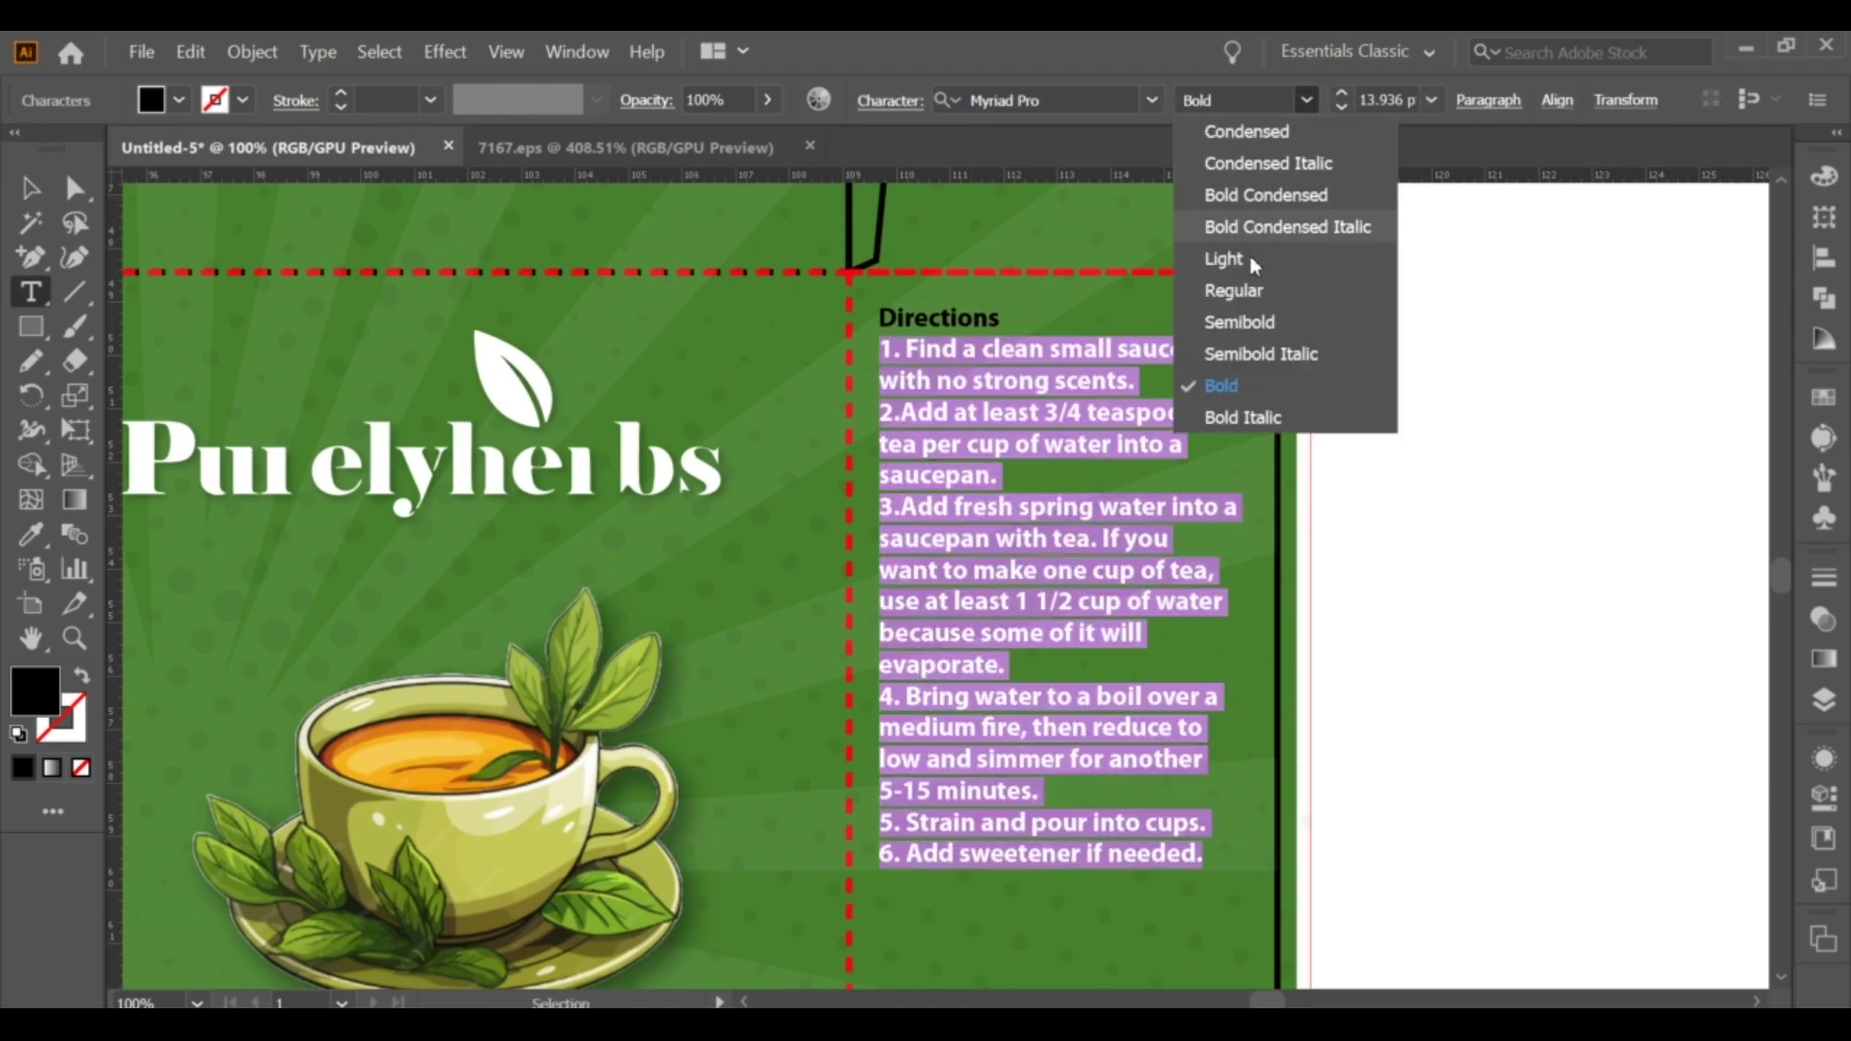
{"action": "left_click", "coordinate": [1239, 322]}
{"action": "left_click_drag", "start_coordinate": [882, 316], "coordinate": [1052, 310]}
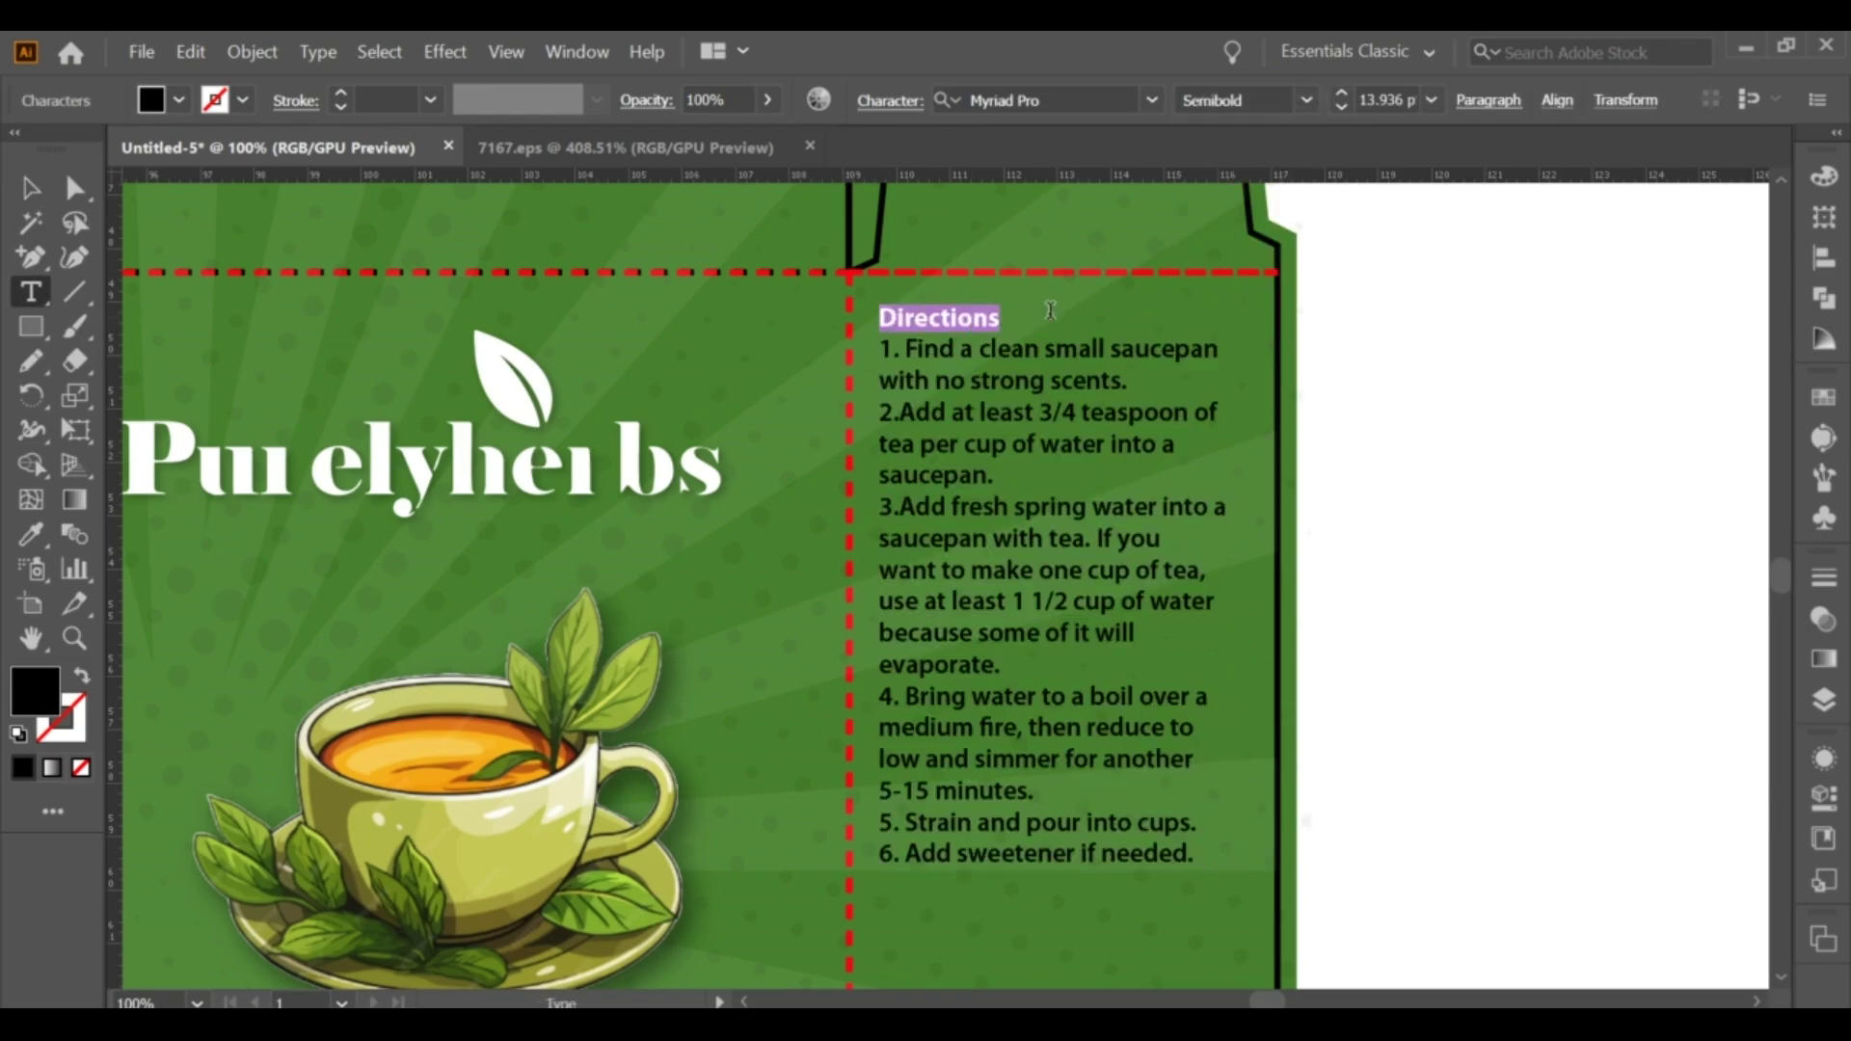
{"action": "left_click", "coordinate": [1053, 97]}
{"action": "type", "text": "Poppins"}
{"action": "scroll", "coordinate": [1174, 888], "scroll_direction": "down", "scroll_amount": 2}
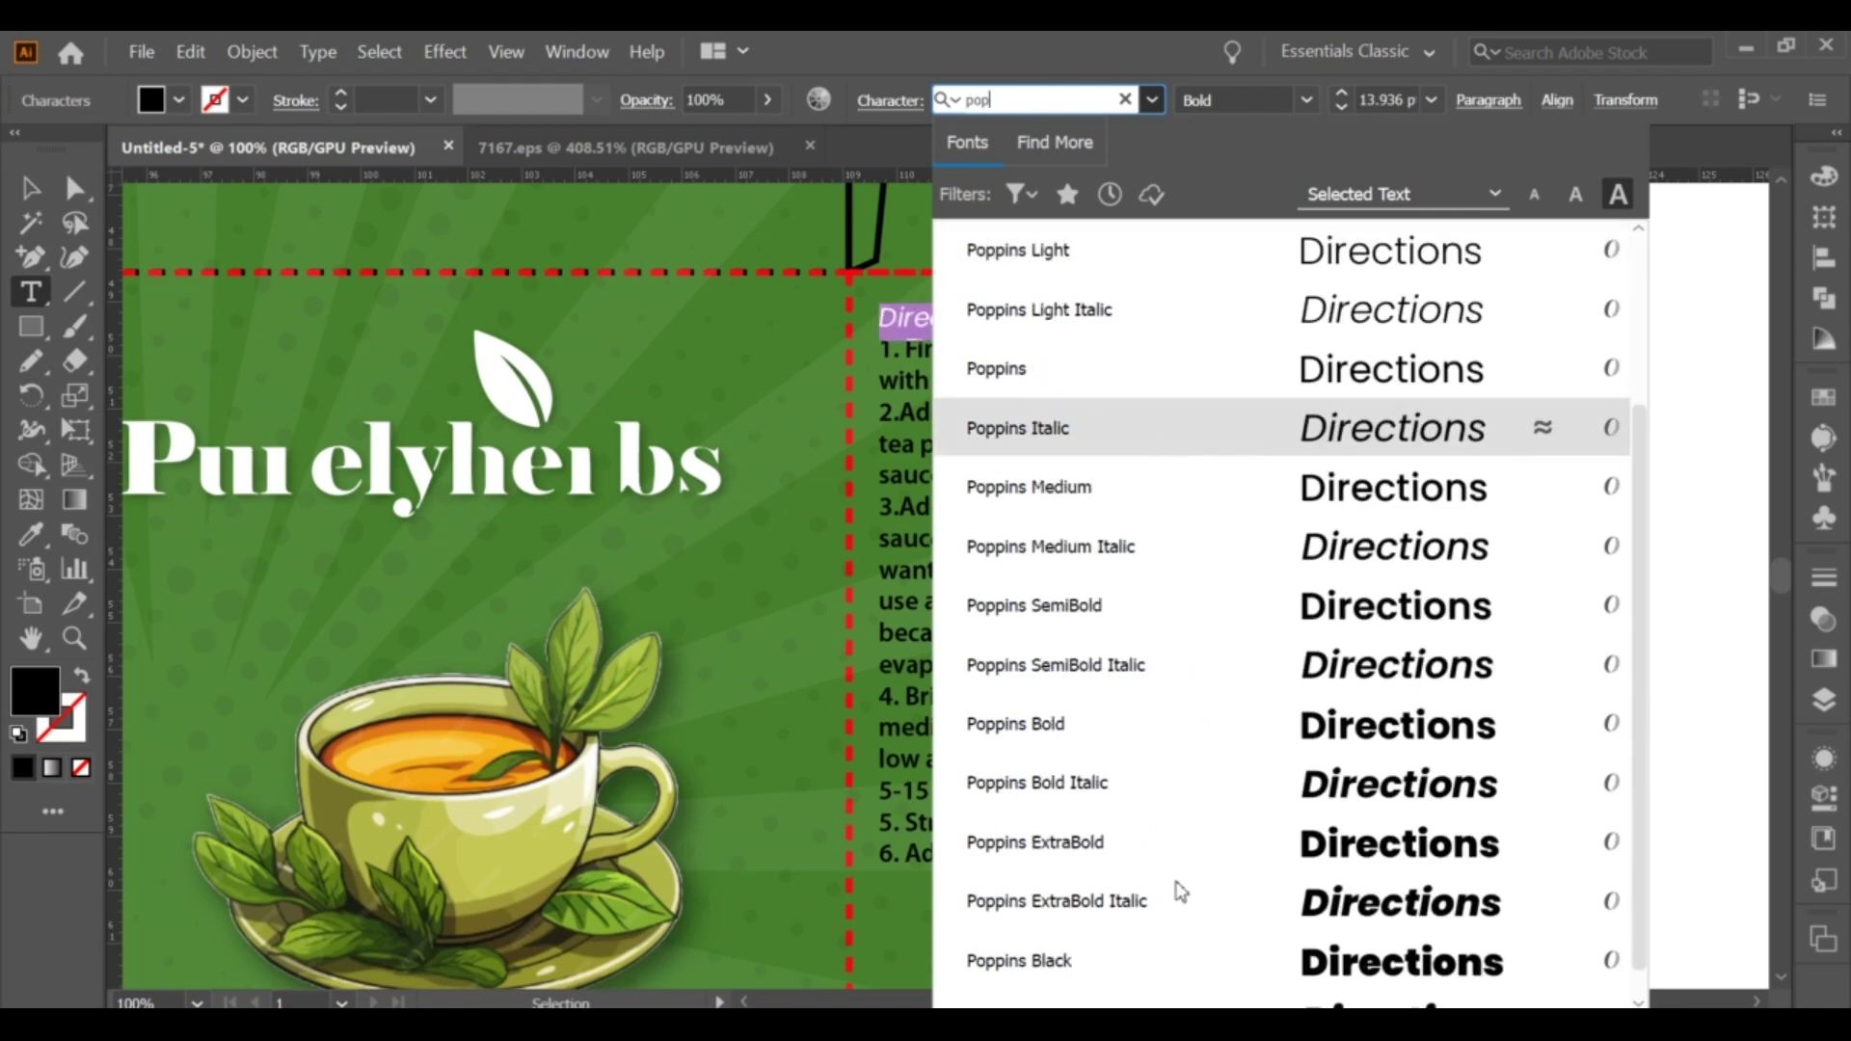
{"action": "scroll", "coordinate": [1109, 820], "scroll_direction": "down", "scroll_amount": 1}
{"action": "left_click", "coordinate": [1067, 767]}
{"action": "key", "text": "Escape"}
Fill the directions text near-white F2F4F4 and widen its text frame.
{"action": "double_click", "coordinate": [35, 690]}
{"action": "type", "text": "F2F4F4"}
{"action": "left_click", "coordinate": [1398, 461]}
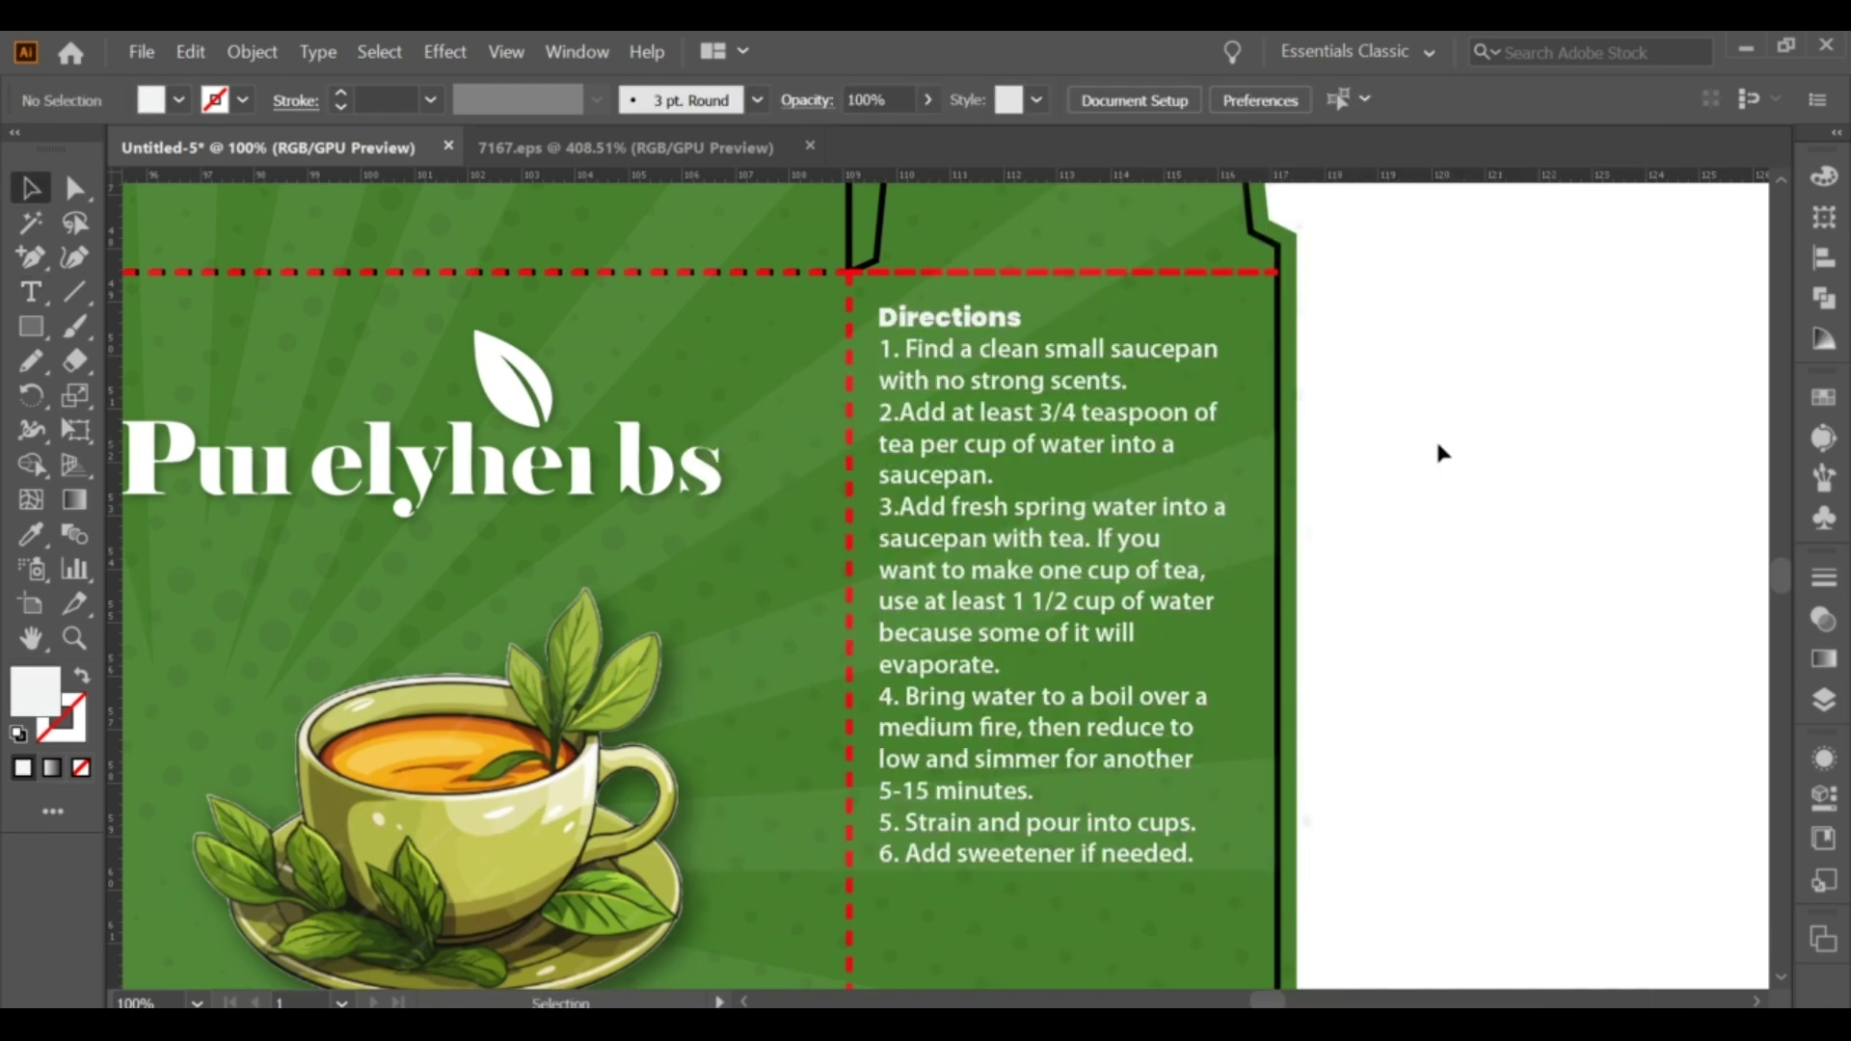
{"action": "key", "text": "ctrl+minus"}
{"action": "key", "text": "ctrl+minus"}
{"action": "left_click", "coordinate": [1307, 641]}
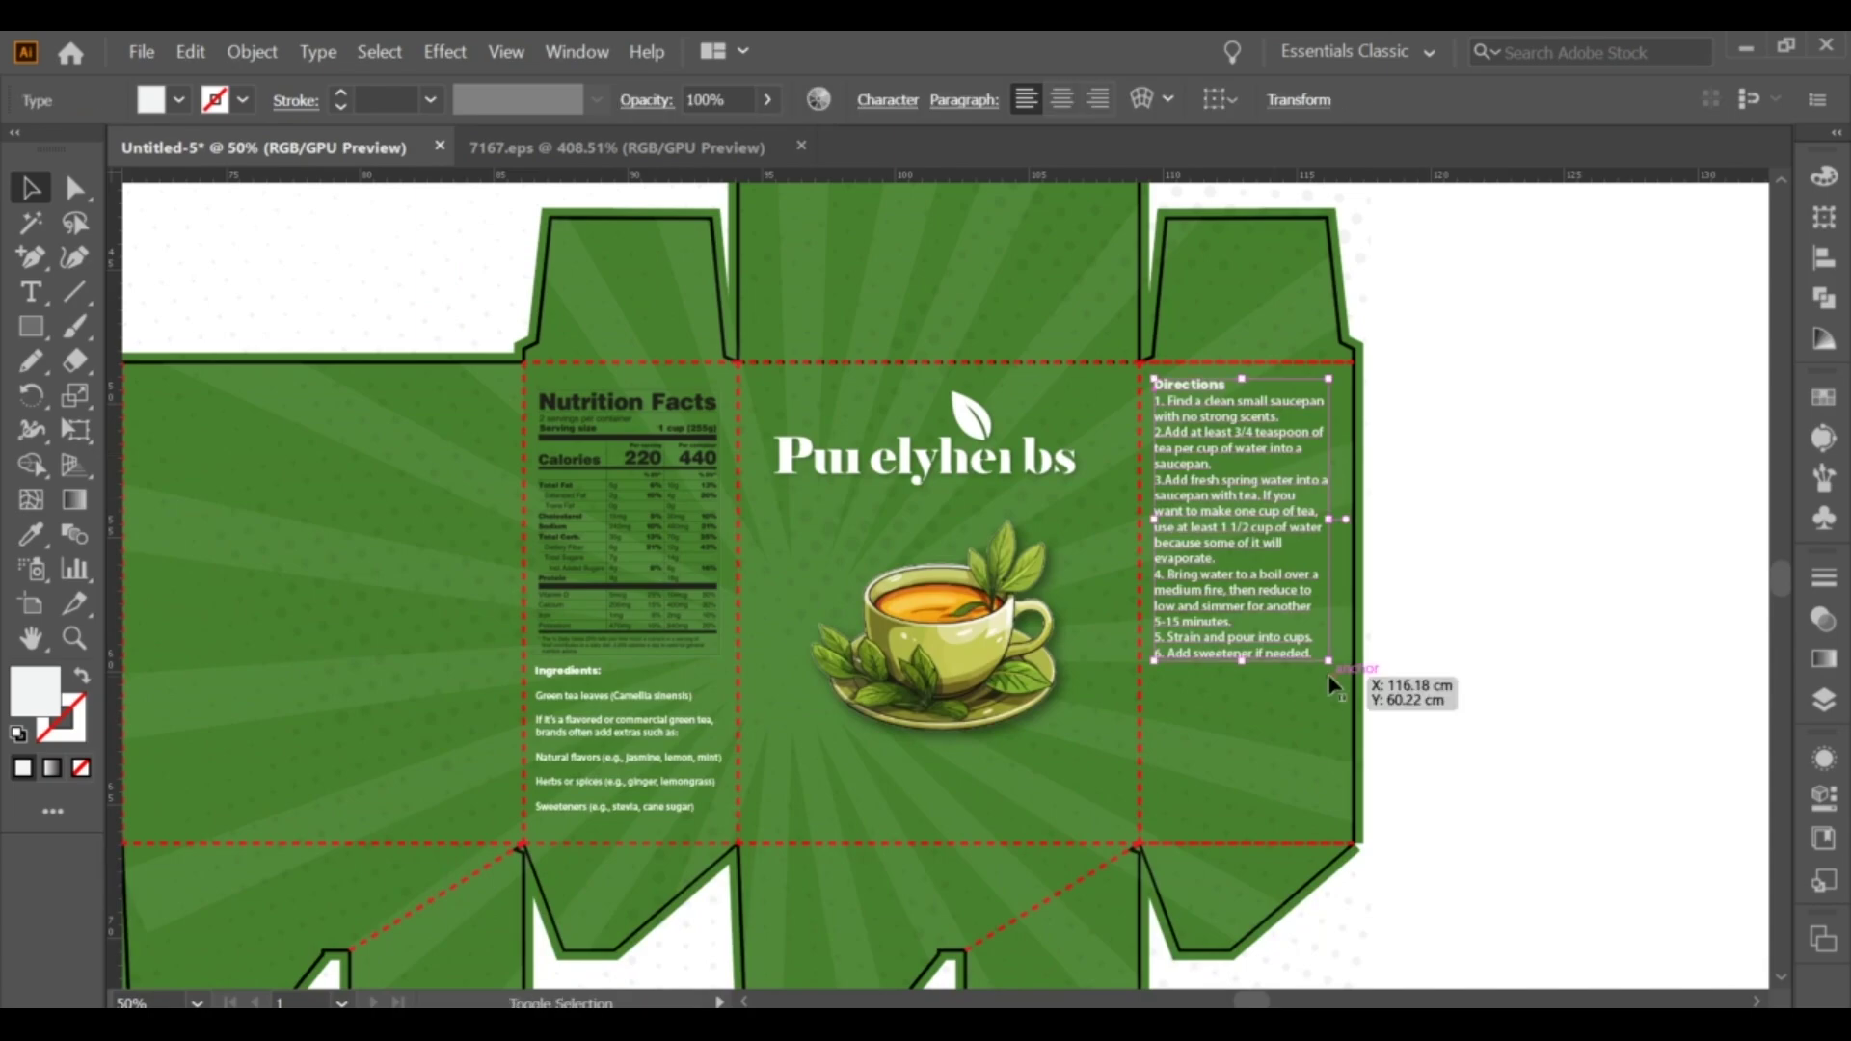
{"action": "left_click_drag", "start_coordinate": [1329, 663], "coordinate": [1358, 697]}
Bring the barcode from the pasteboard, shrink it, and place it beneath the directions.
{"action": "left_click", "coordinate": [1433, 637]}
{"action": "left_click", "coordinate": [1289, 576]}
{"action": "left_click", "coordinate": [1396, 652]}
{"action": "scroll", "coordinate": [1383, 656], "scroll_direction": "down", "scroll_amount": 2}
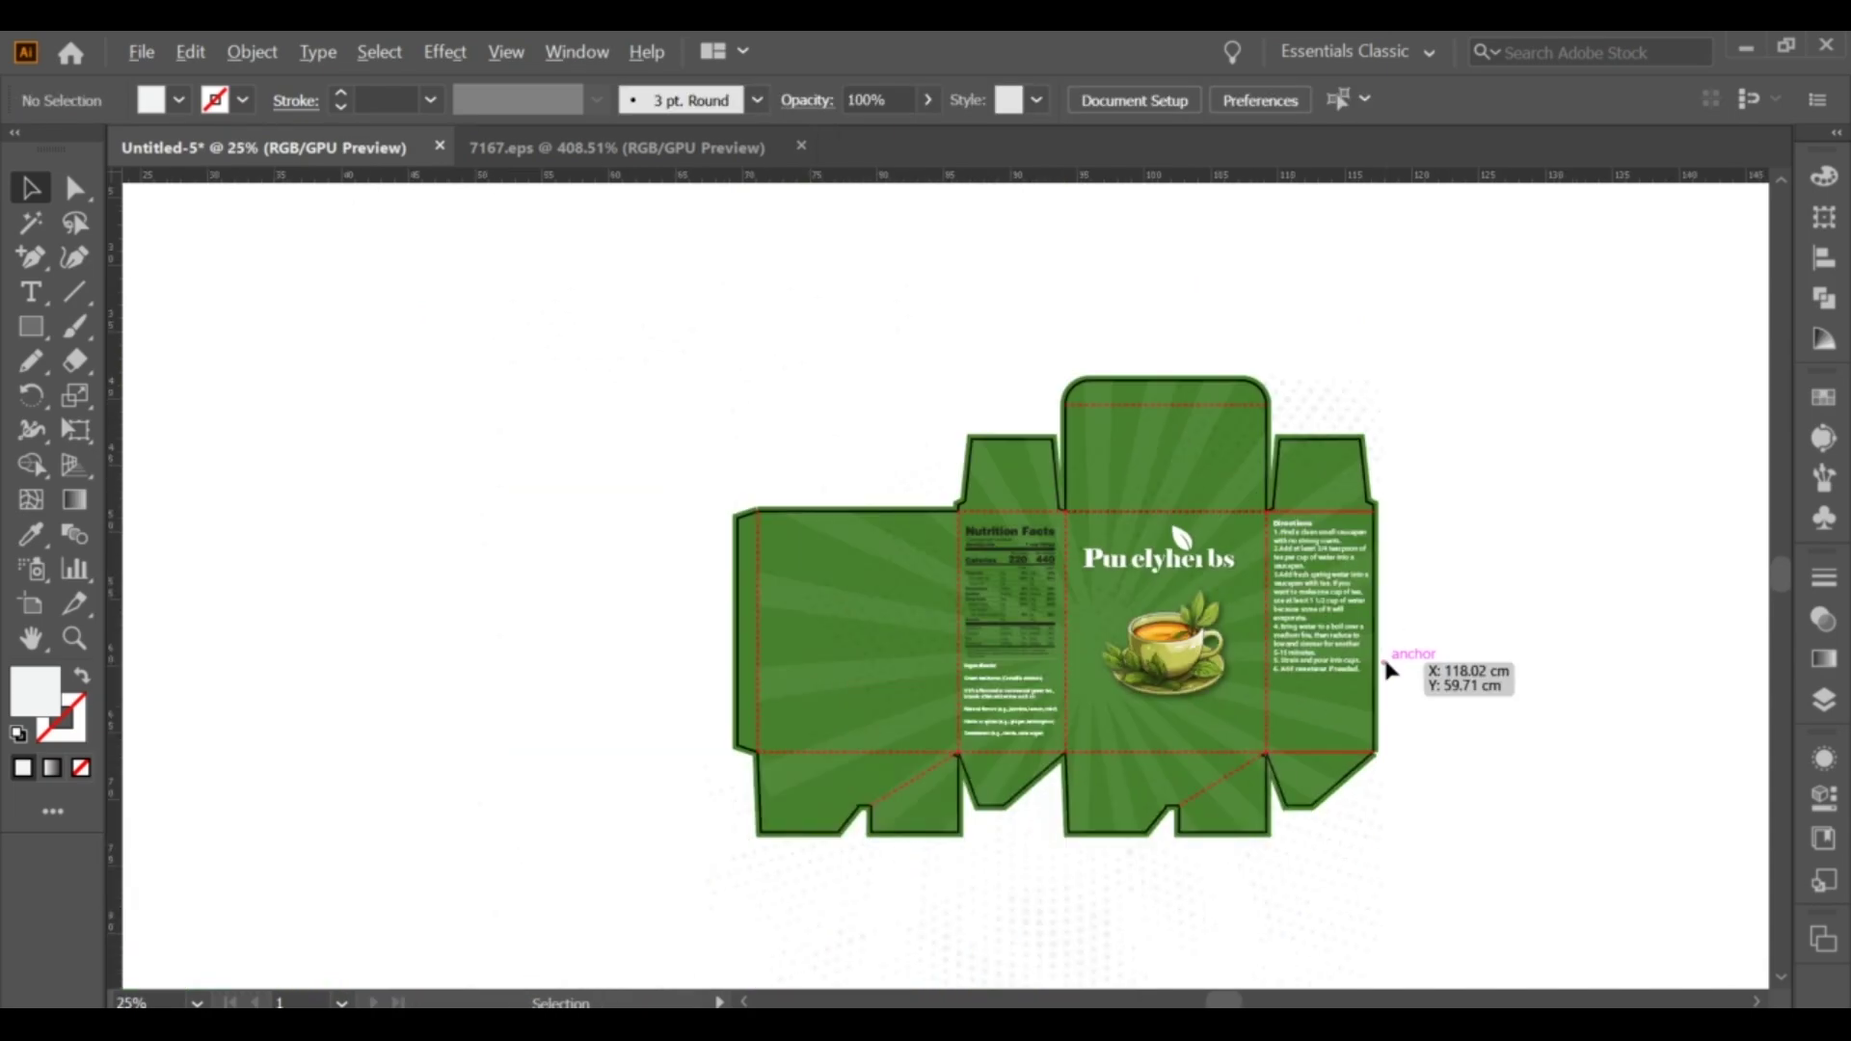
{"action": "scroll", "coordinate": [1383, 656], "scroll_direction": "down", "scroll_amount": 1}
{"action": "scroll", "coordinate": [294, 482], "scroll_direction": "left", "scroll_amount": 3}
{"action": "left_click_drag", "start_coordinate": [295, 479], "coordinate": [1326, 692]}
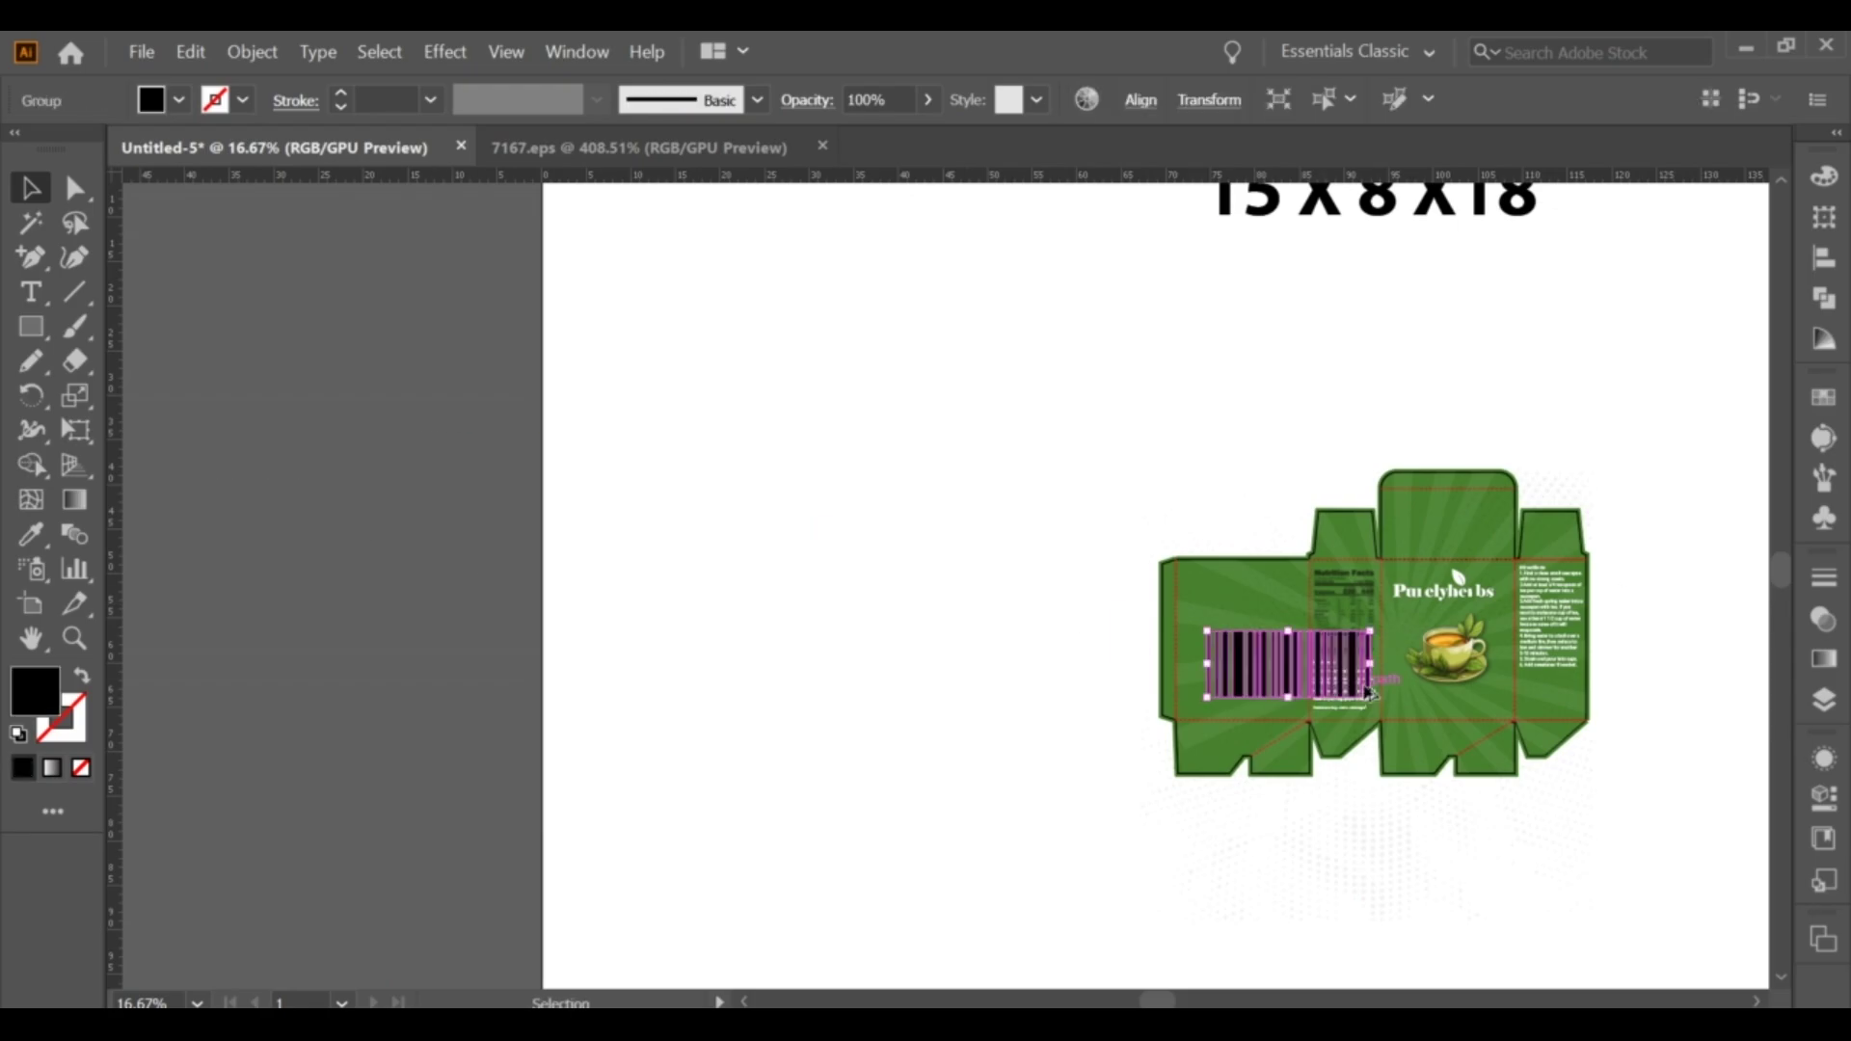
{"action": "scroll", "coordinate": [1326, 692], "scroll_direction": "up", "scroll_amount": 3}
{"action": "left_click_drag", "start_coordinate": [916, 573], "coordinate": [909, 573]}
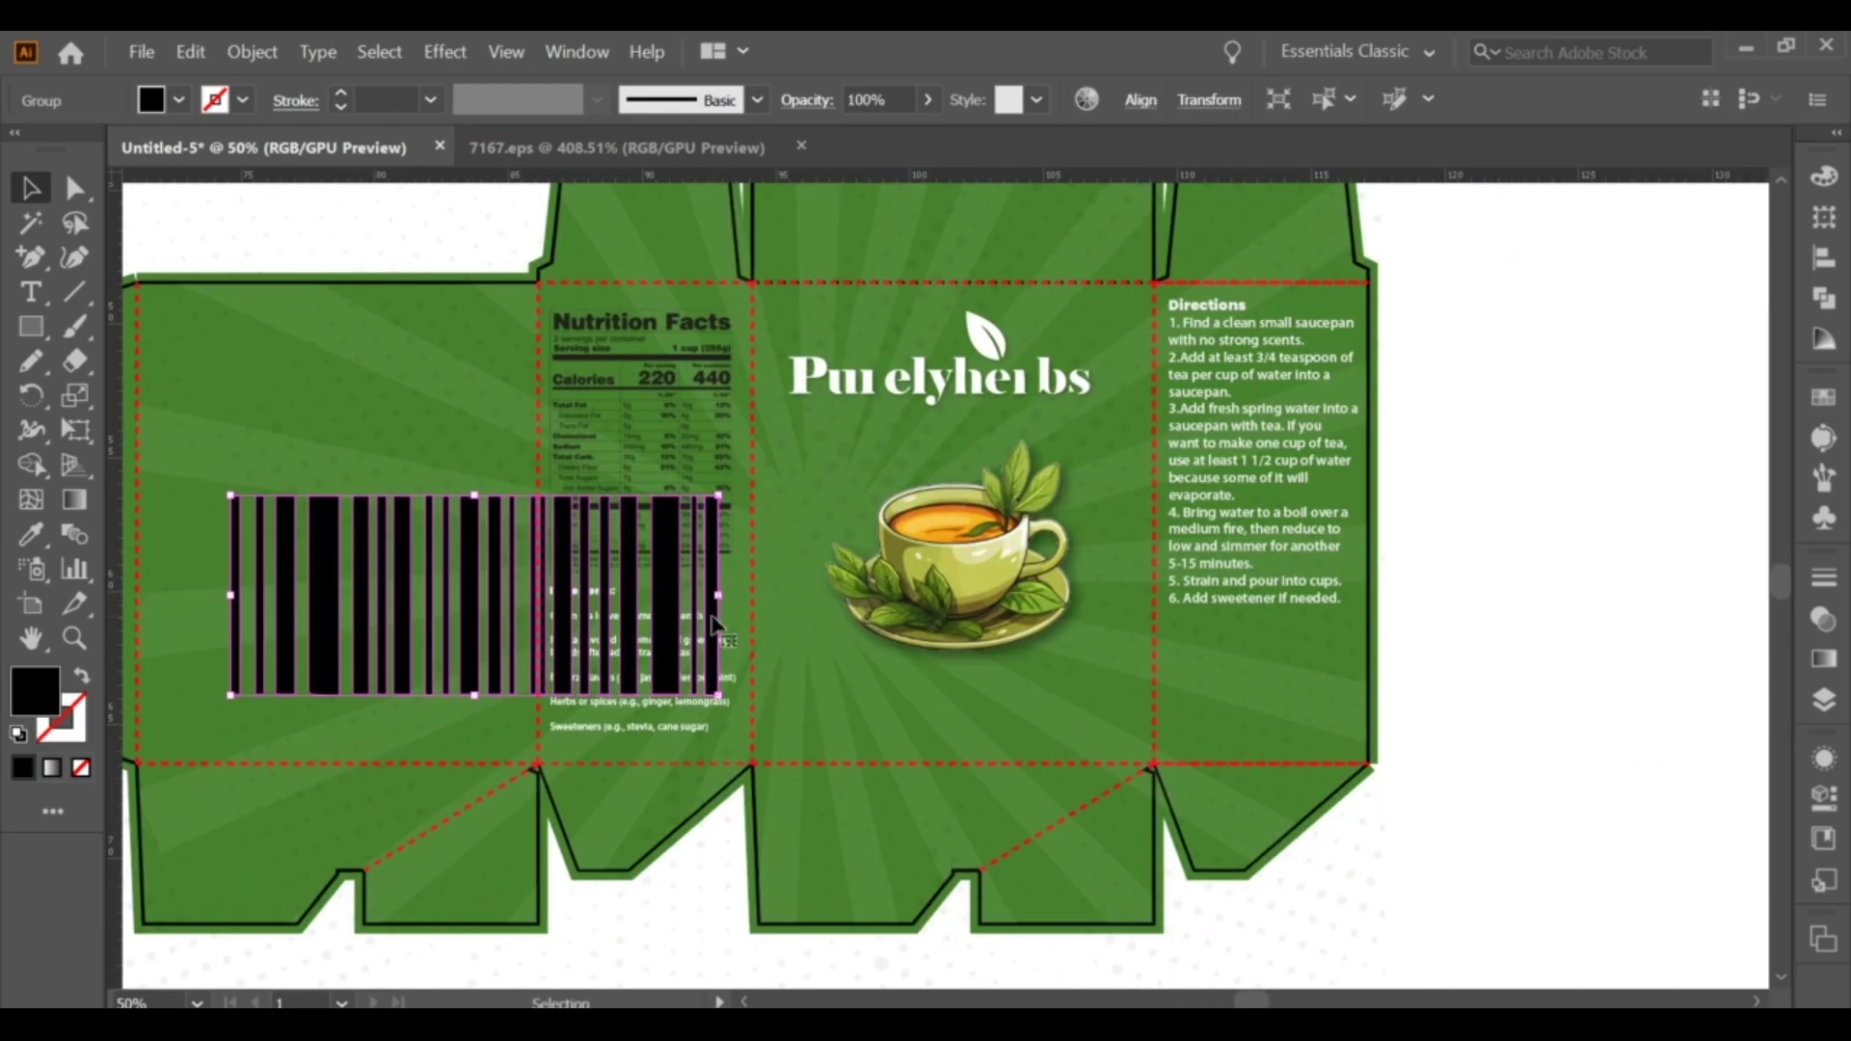
{"action": "left_click_drag", "start_coordinate": [716, 625], "coordinate": [1322, 682]}
{"action": "mouse_move", "coordinate": [1340, 757]}
{"action": "left_mouse_down"}
{"action": "mouse_move", "coordinate": [1174, 690]}
{"action": "mouse_move", "coordinate": [1220, 678]}
{"action": "mouse_move", "coordinate": [1310, 713]}
{"action": "left_mouse_up"}
{"action": "mouse_move", "coordinate": [1256, 605]}
{"action": "left_mouse_down"}
{"action": "mouse_move", "coordinate": [1271, 704]}
{"action": "mouse_move", "coordinate": [1259, 624]}
{"action": "left_mouse_up"}
Recolour the barcode by sampling the title's white, then adjust its fill colour.
{"action": "key", "text": "i"}
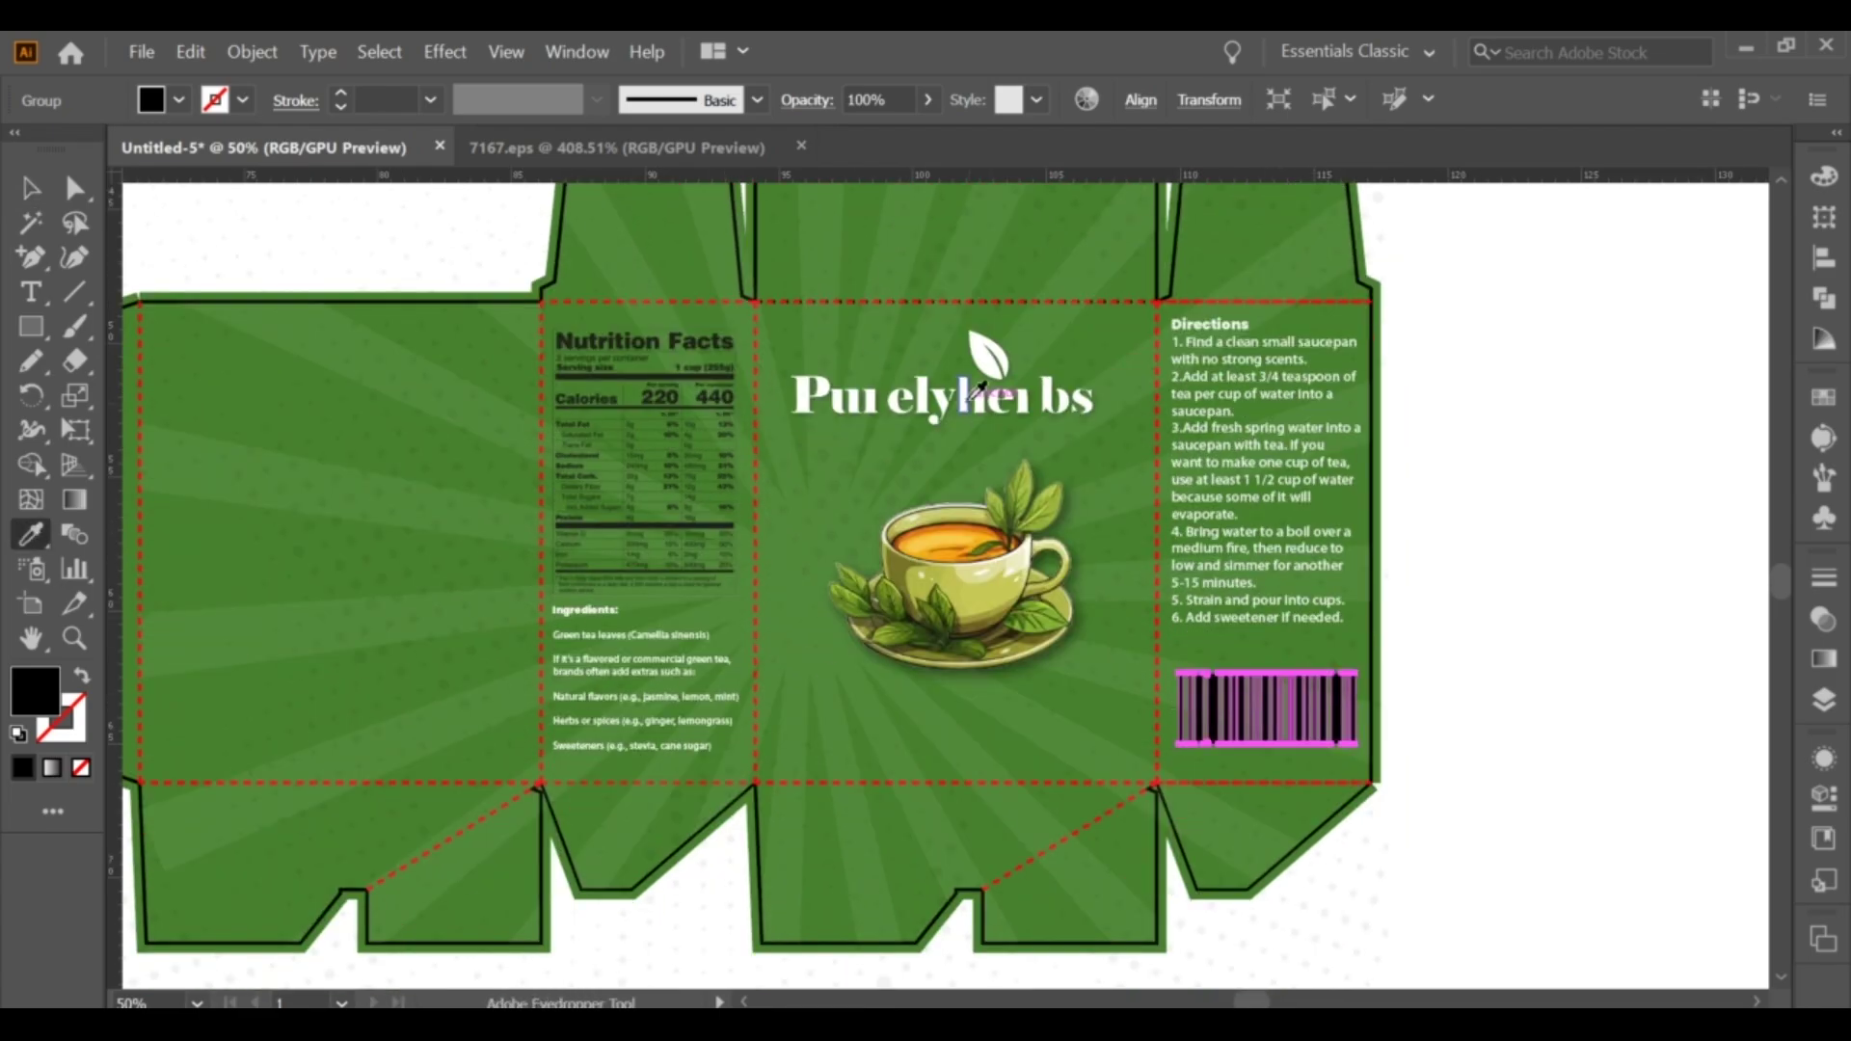
{"action": "left_click", "coordinate": [980, 388]}
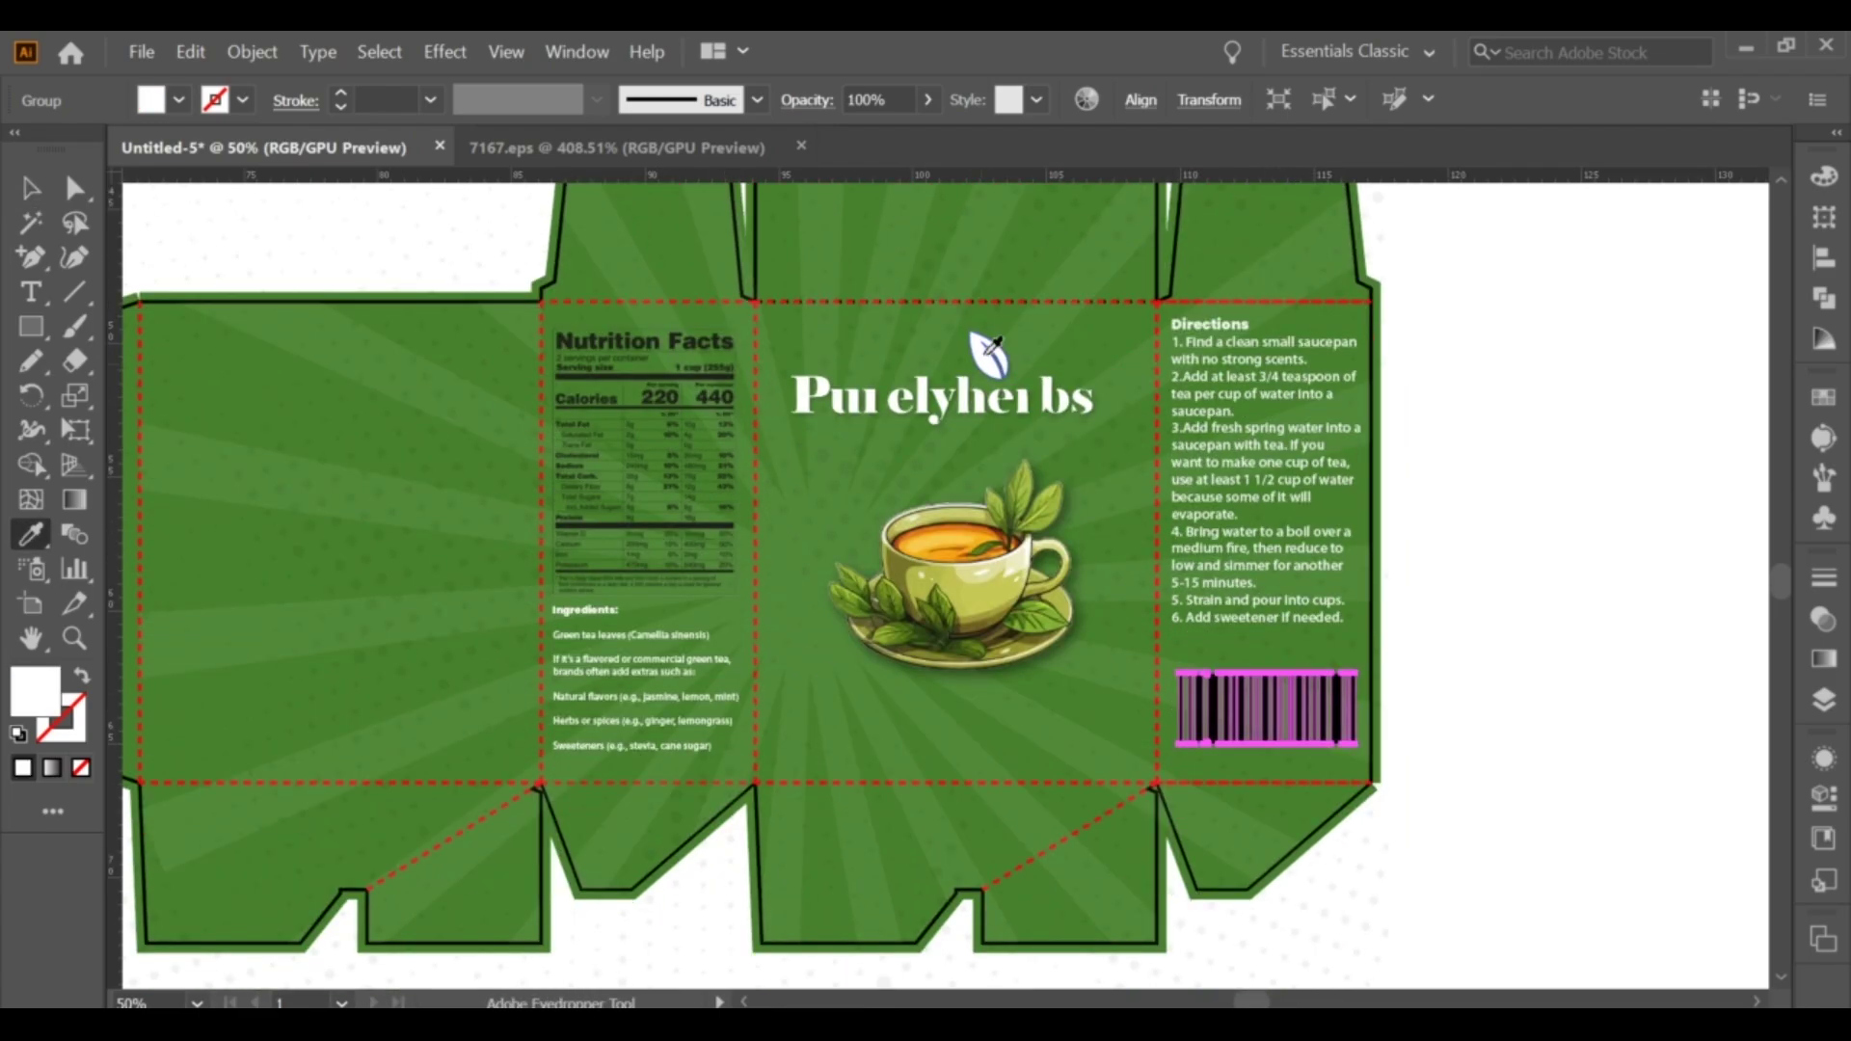
{"action": "key", "text": "ctrl"}
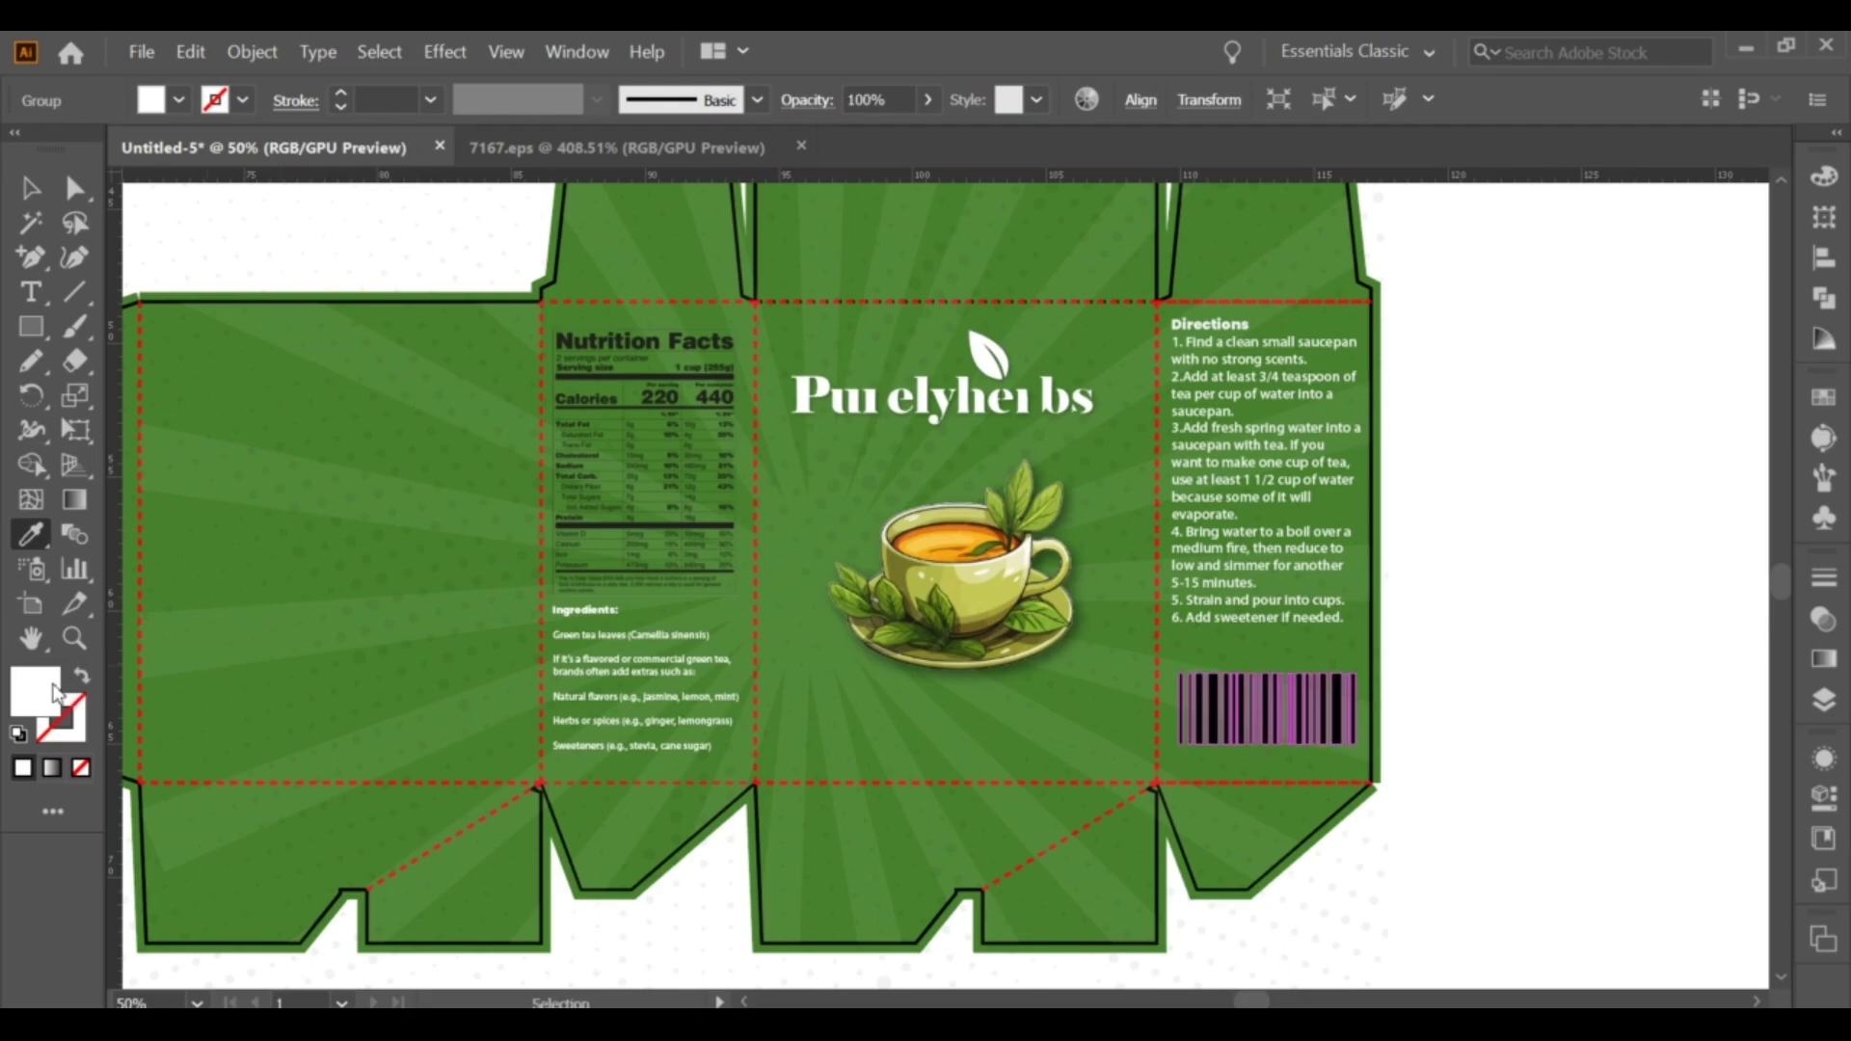
{"action": "double_click", "coordinate": [55, 692]}
{"action": "left_click", "coordinate": [1396, 461]}
{"action": "left_click", "coordinate": [1825, 298]}
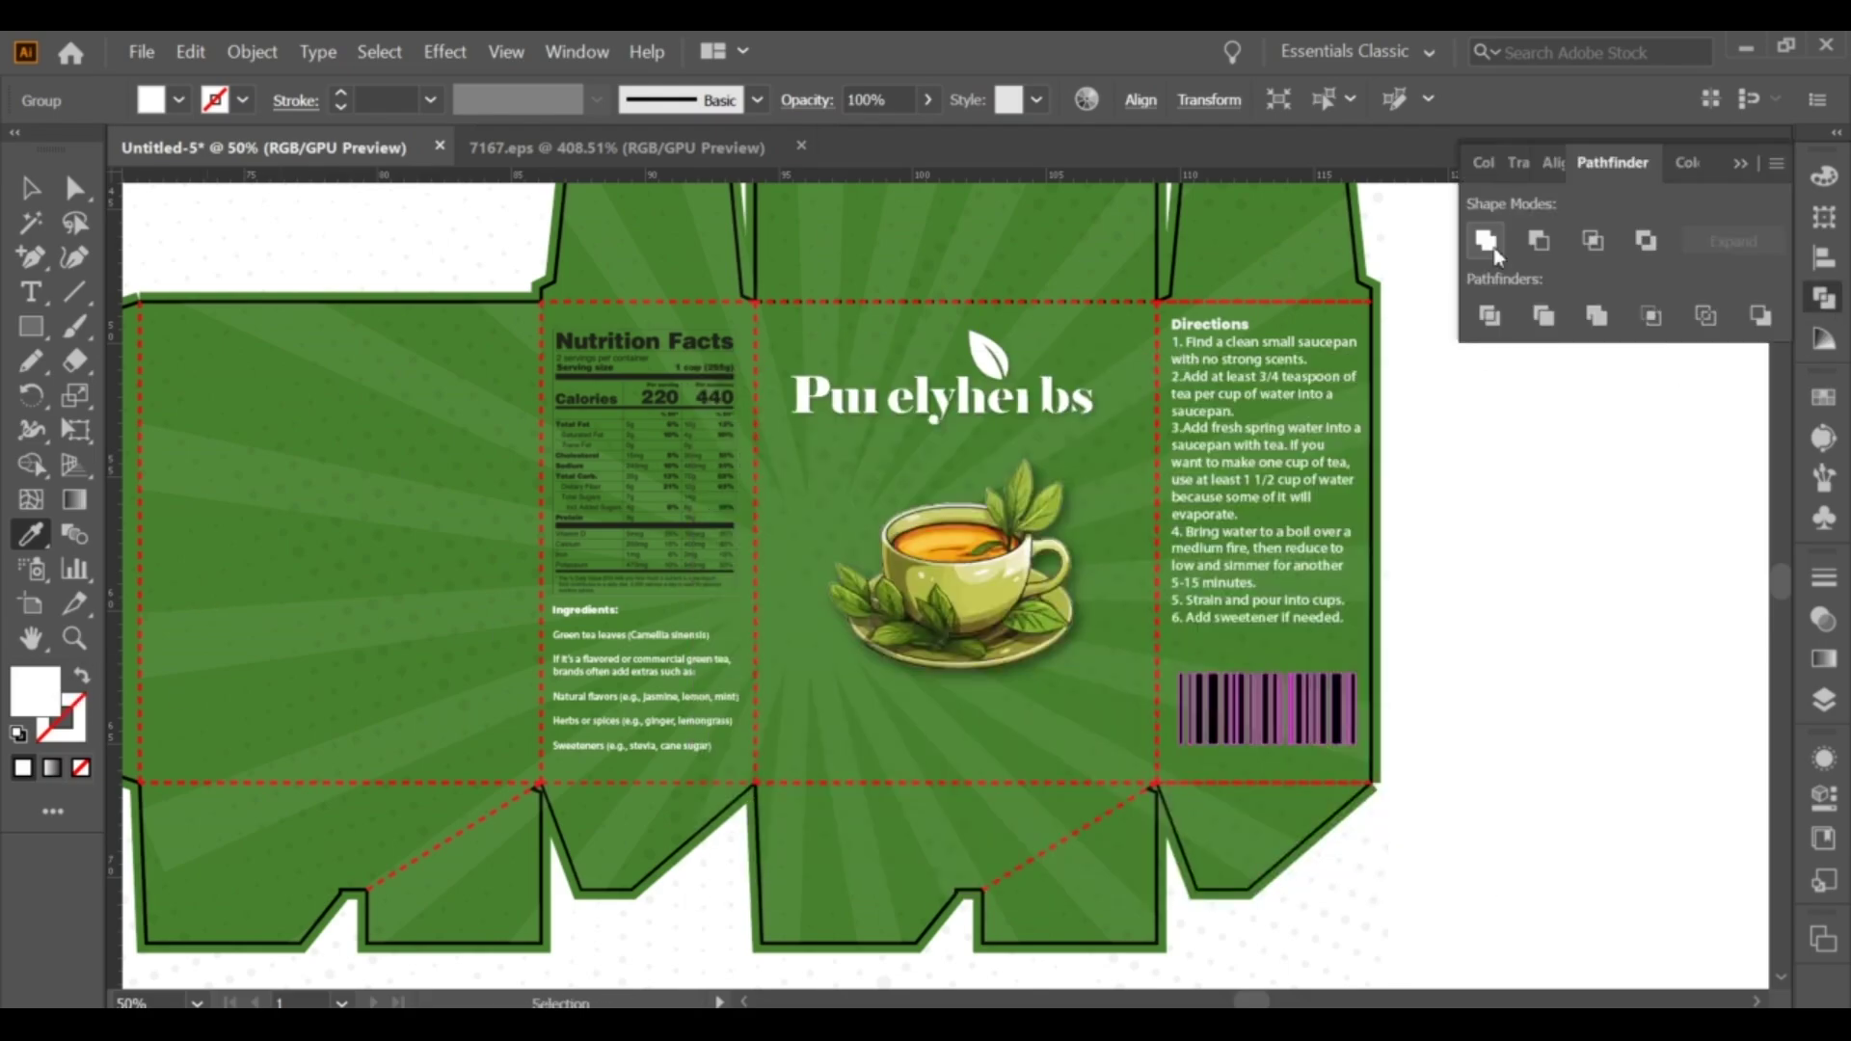
{"action": "left_click", "coordinate": [1497, 253]}
{"action": "double_click", "coordinate": [36, 691]}
Confirm the barcode's white fill and lower the directions text to sit just above it.
{"action": "left_click", "coordinate": [1400, 461]}
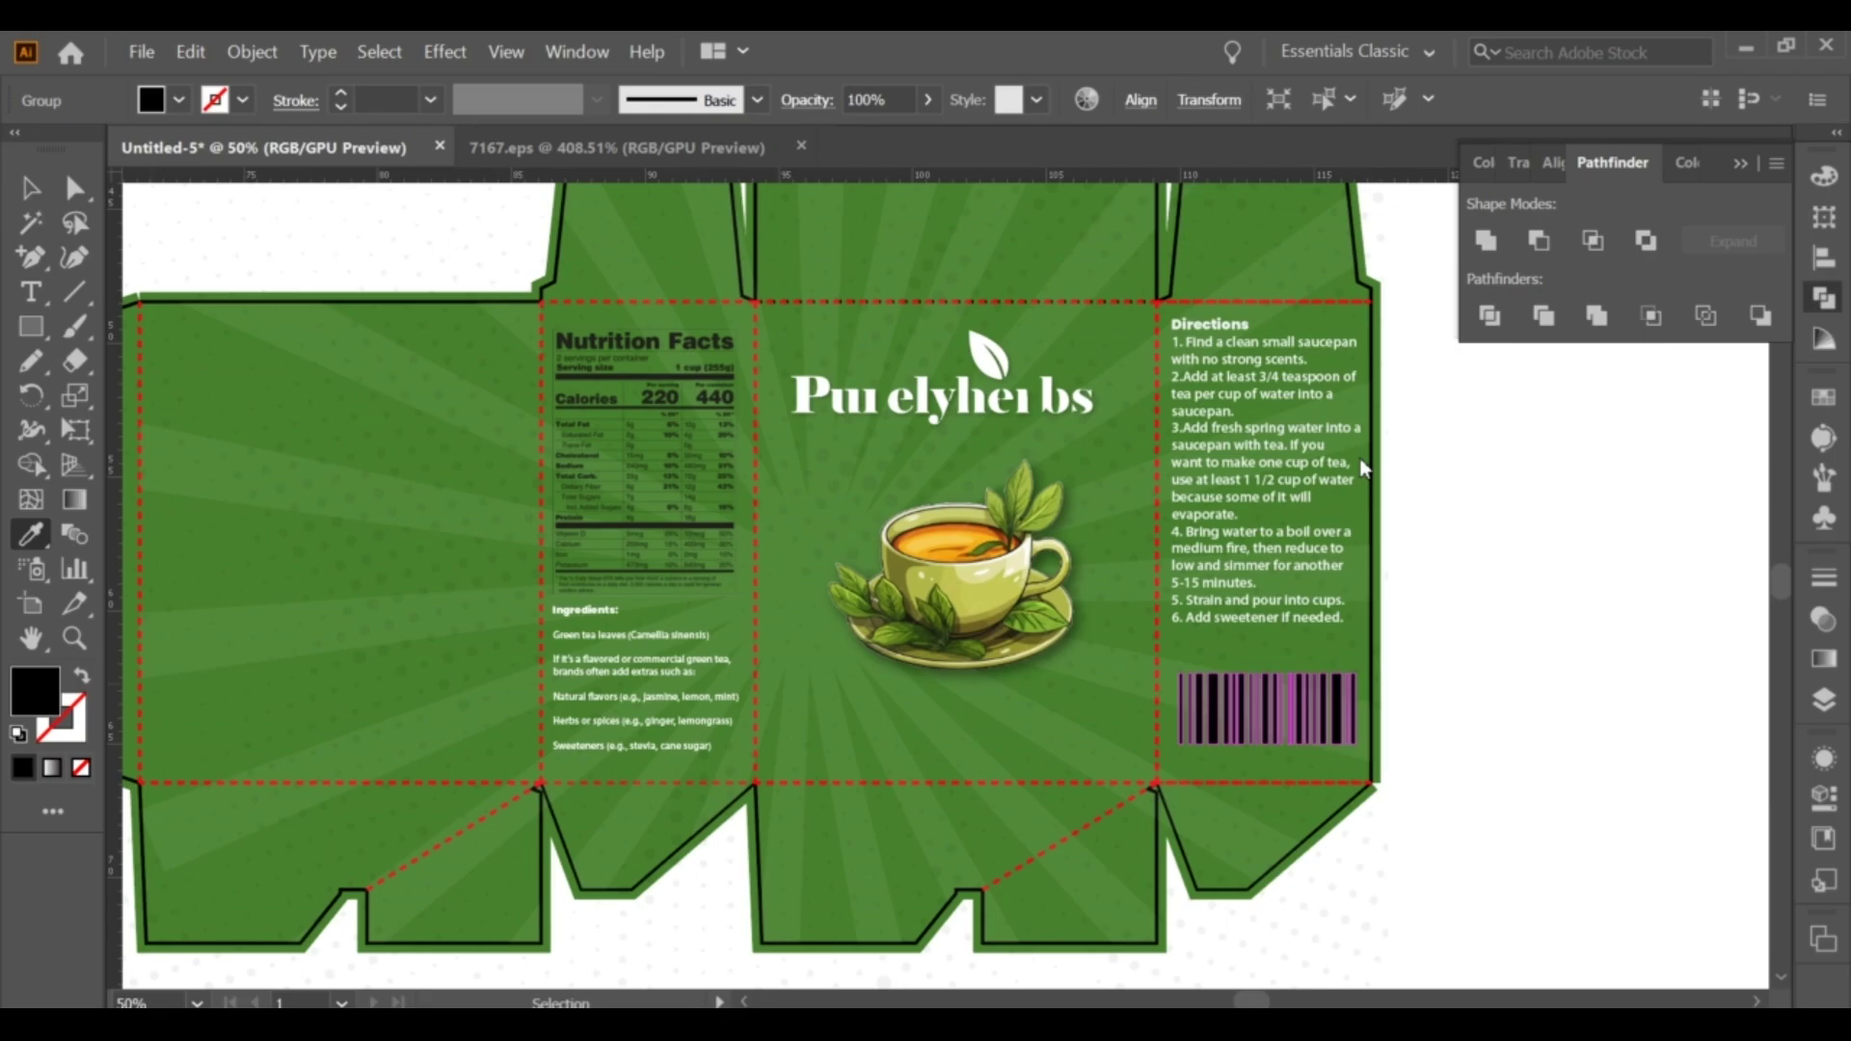
{"action": "key", "text": "v"}
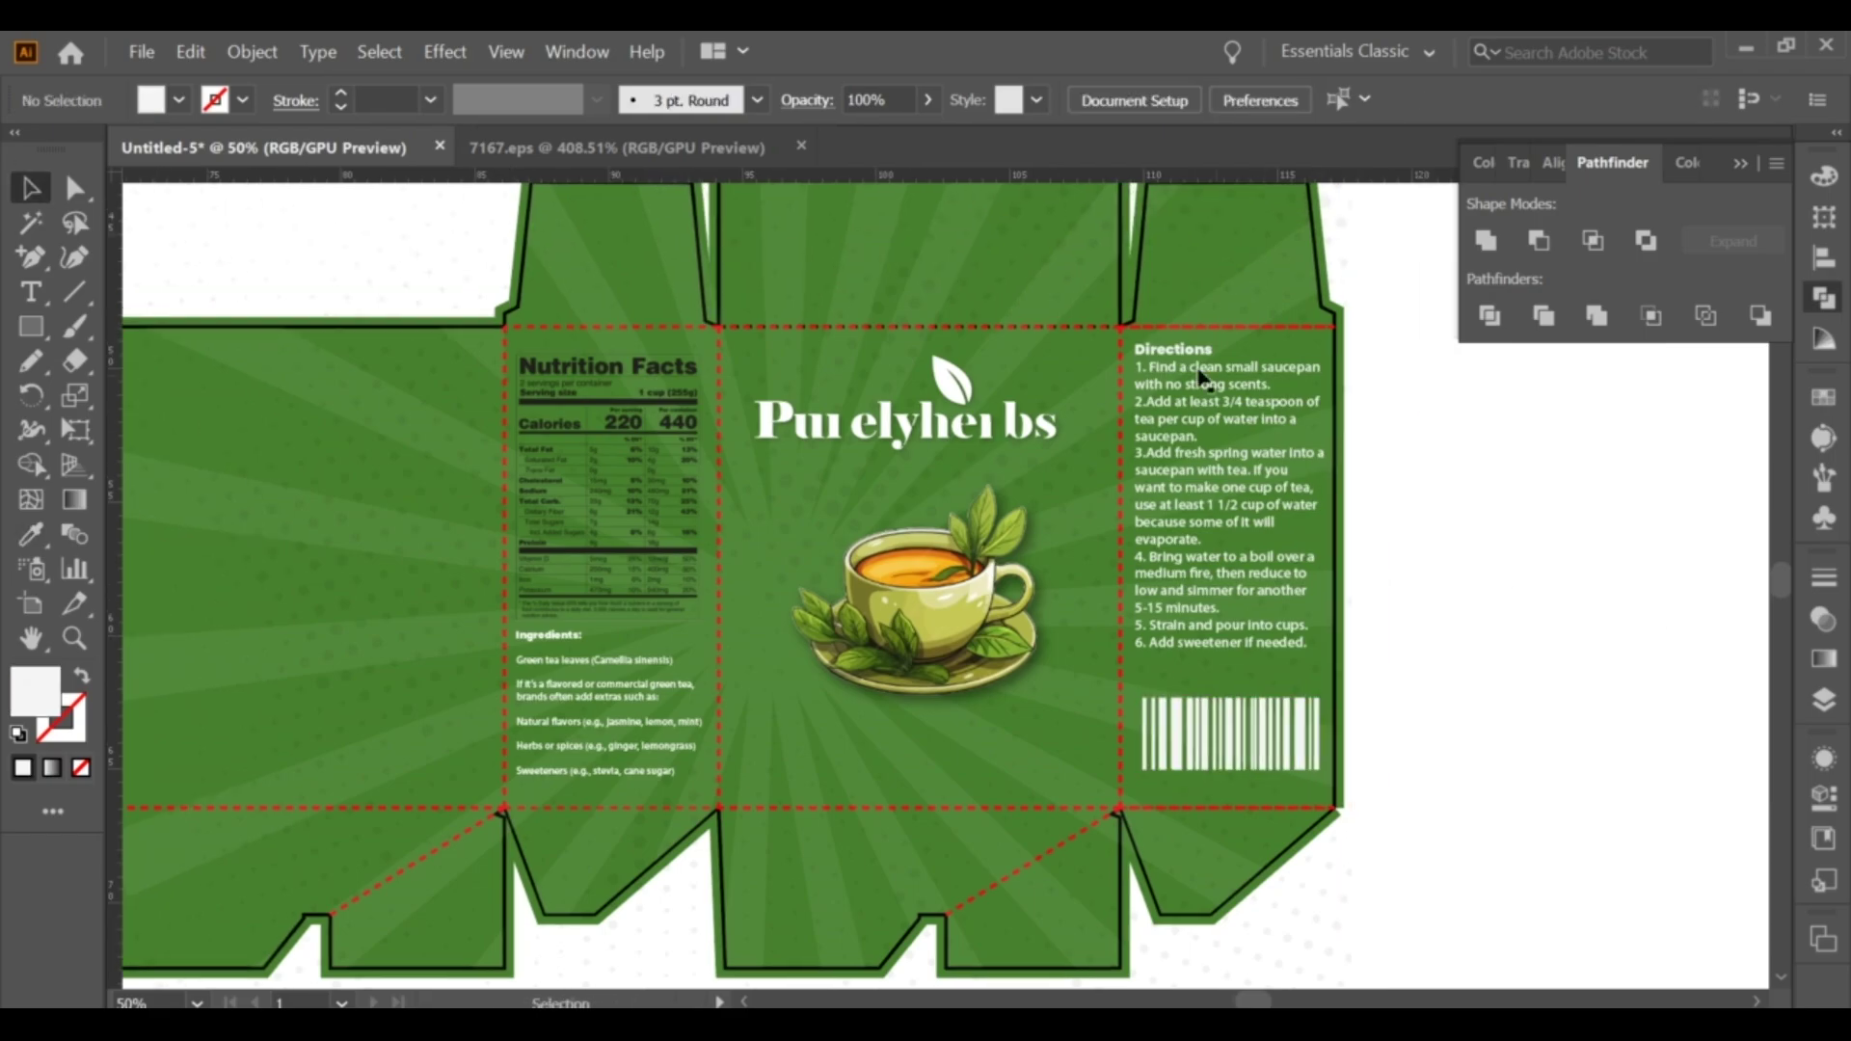
{"action": "left_click", "coordinate": [1196, 349]}
{"action": "left_click", "coordinate": [1241, 389]}
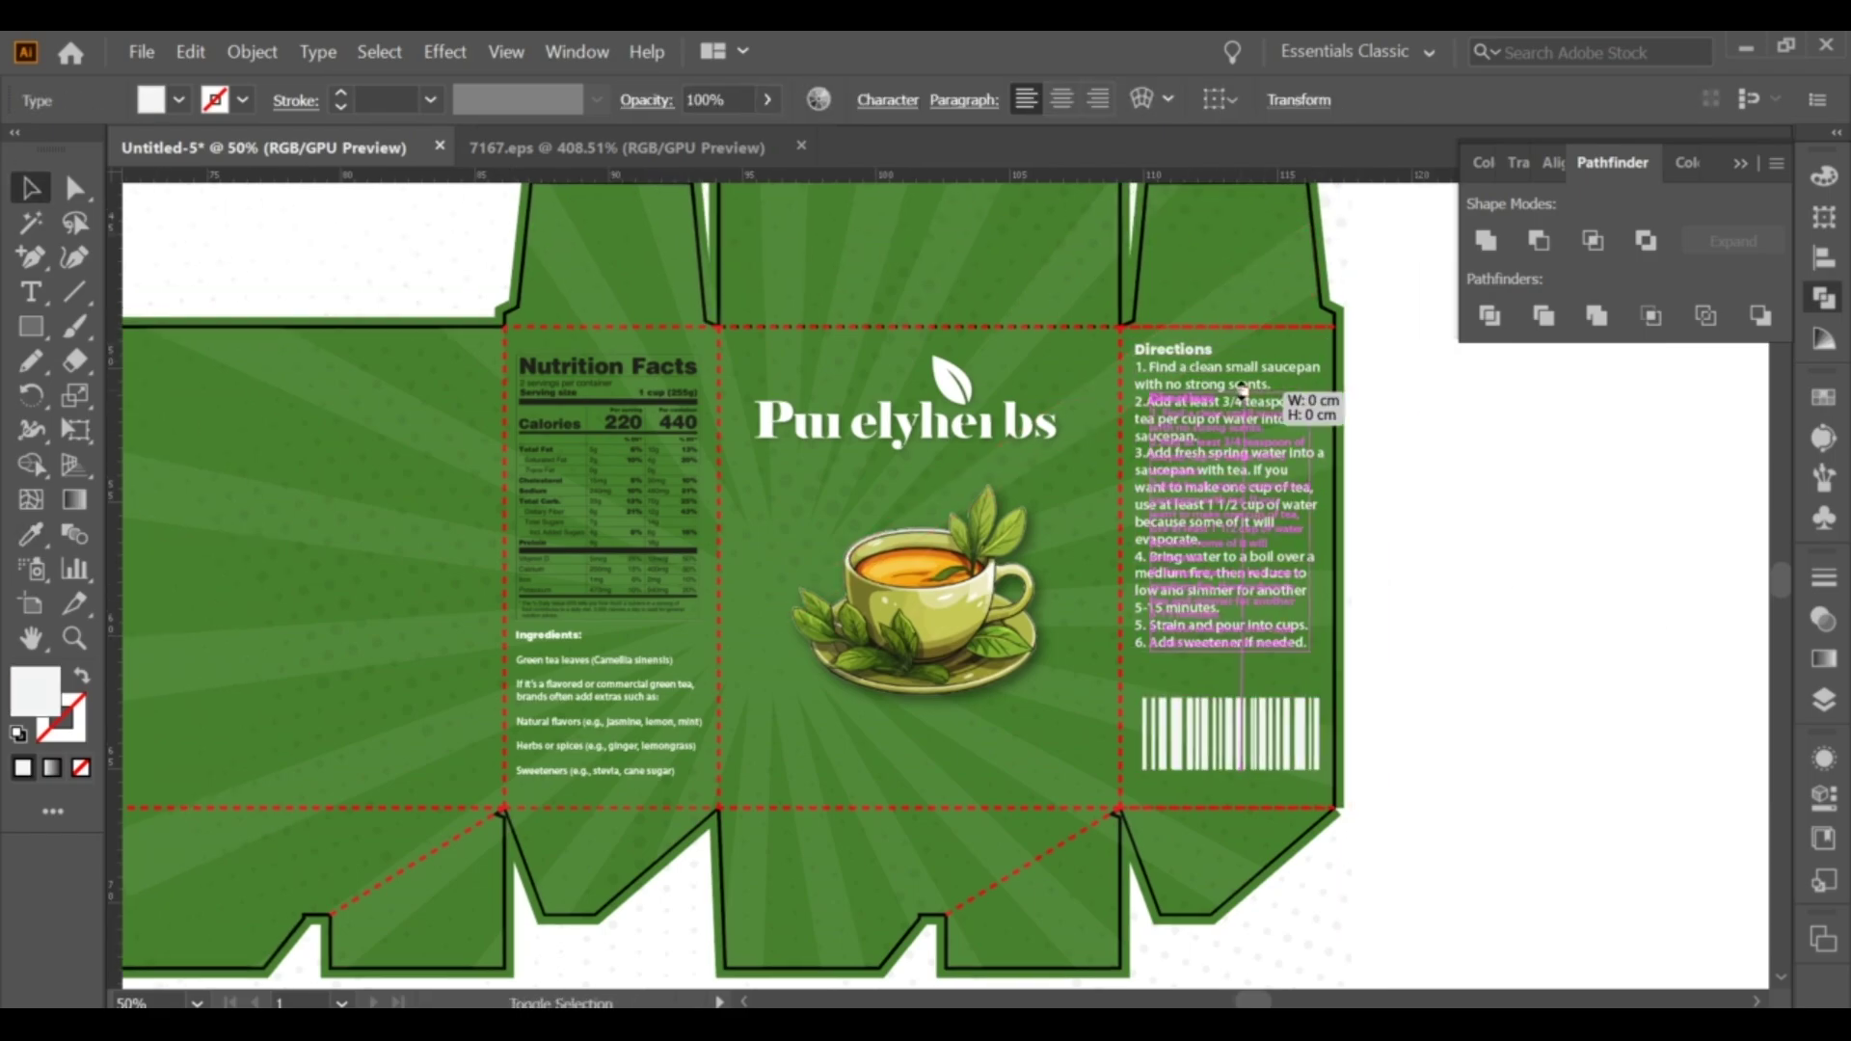
{"action": "left_click_drag", "start_coordinate": [1223, 558], "coordinate": [1223, 622]}
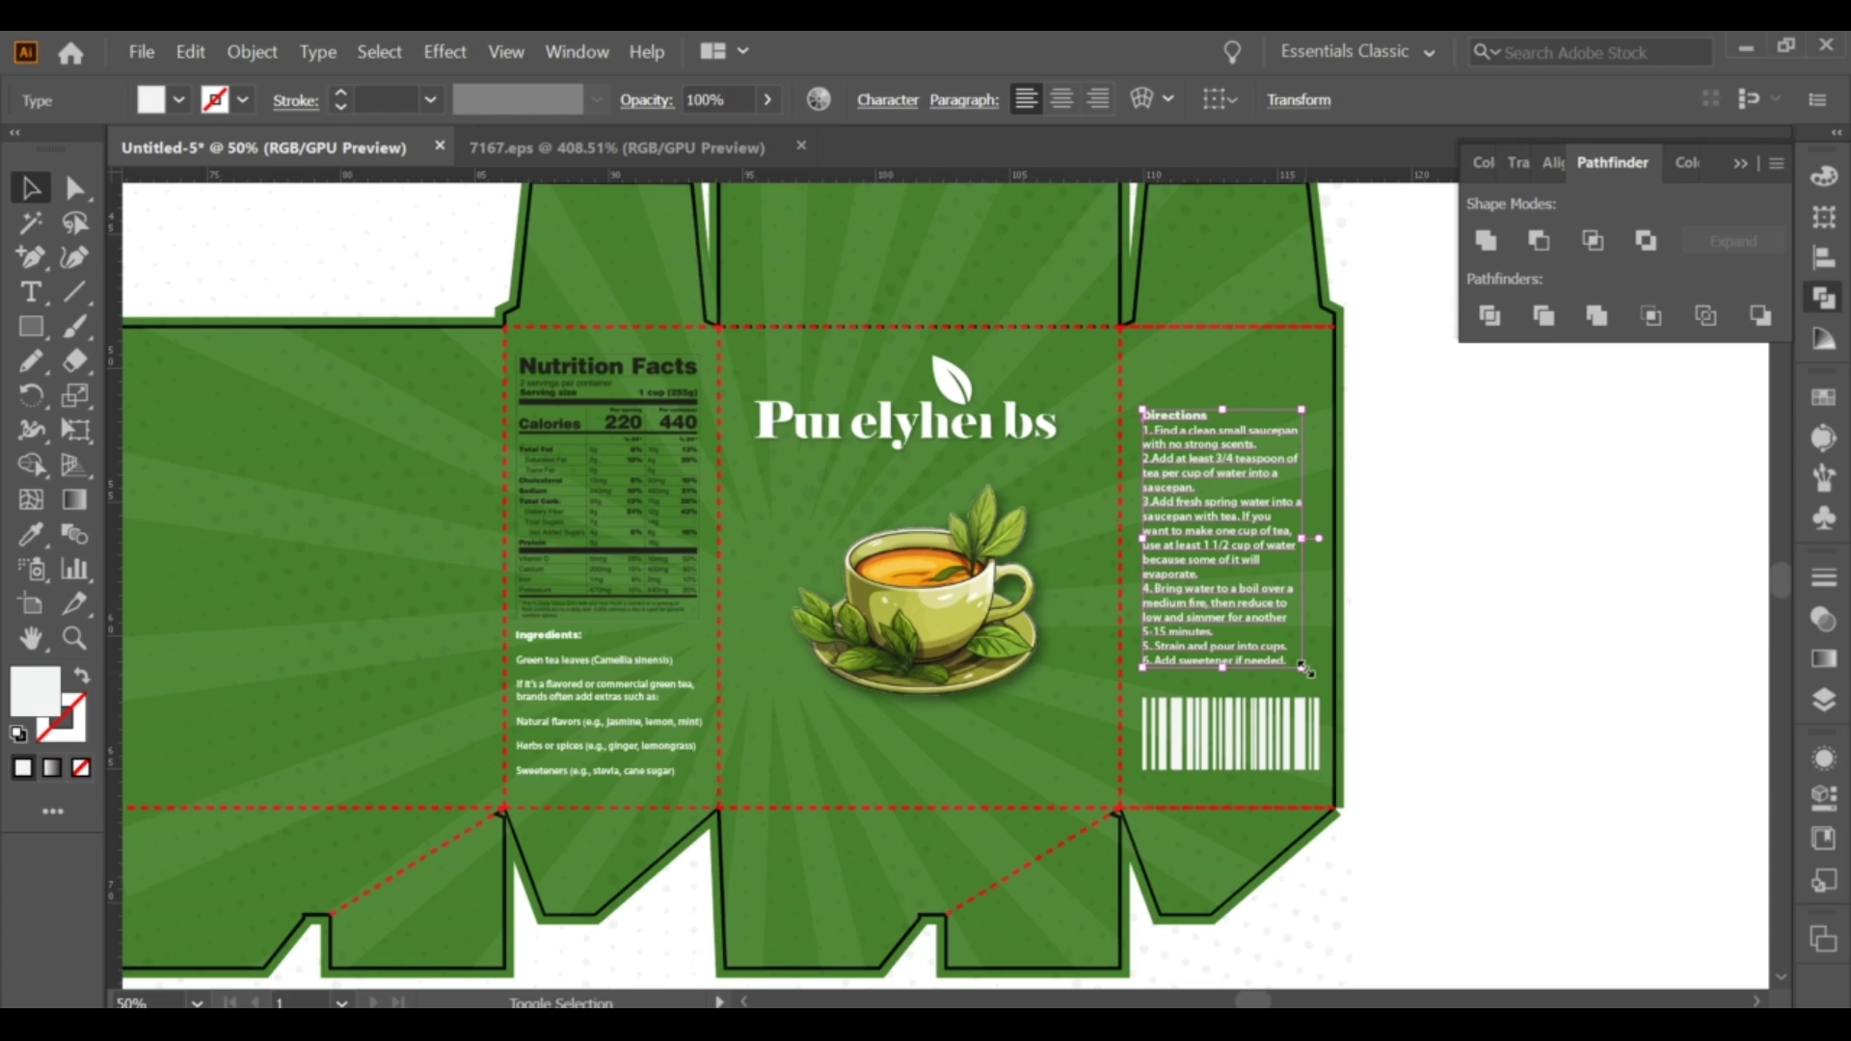
{"action": "left_click_drag", "start_coordinate": [1220, 403], "coordinate": [1226, 424]}
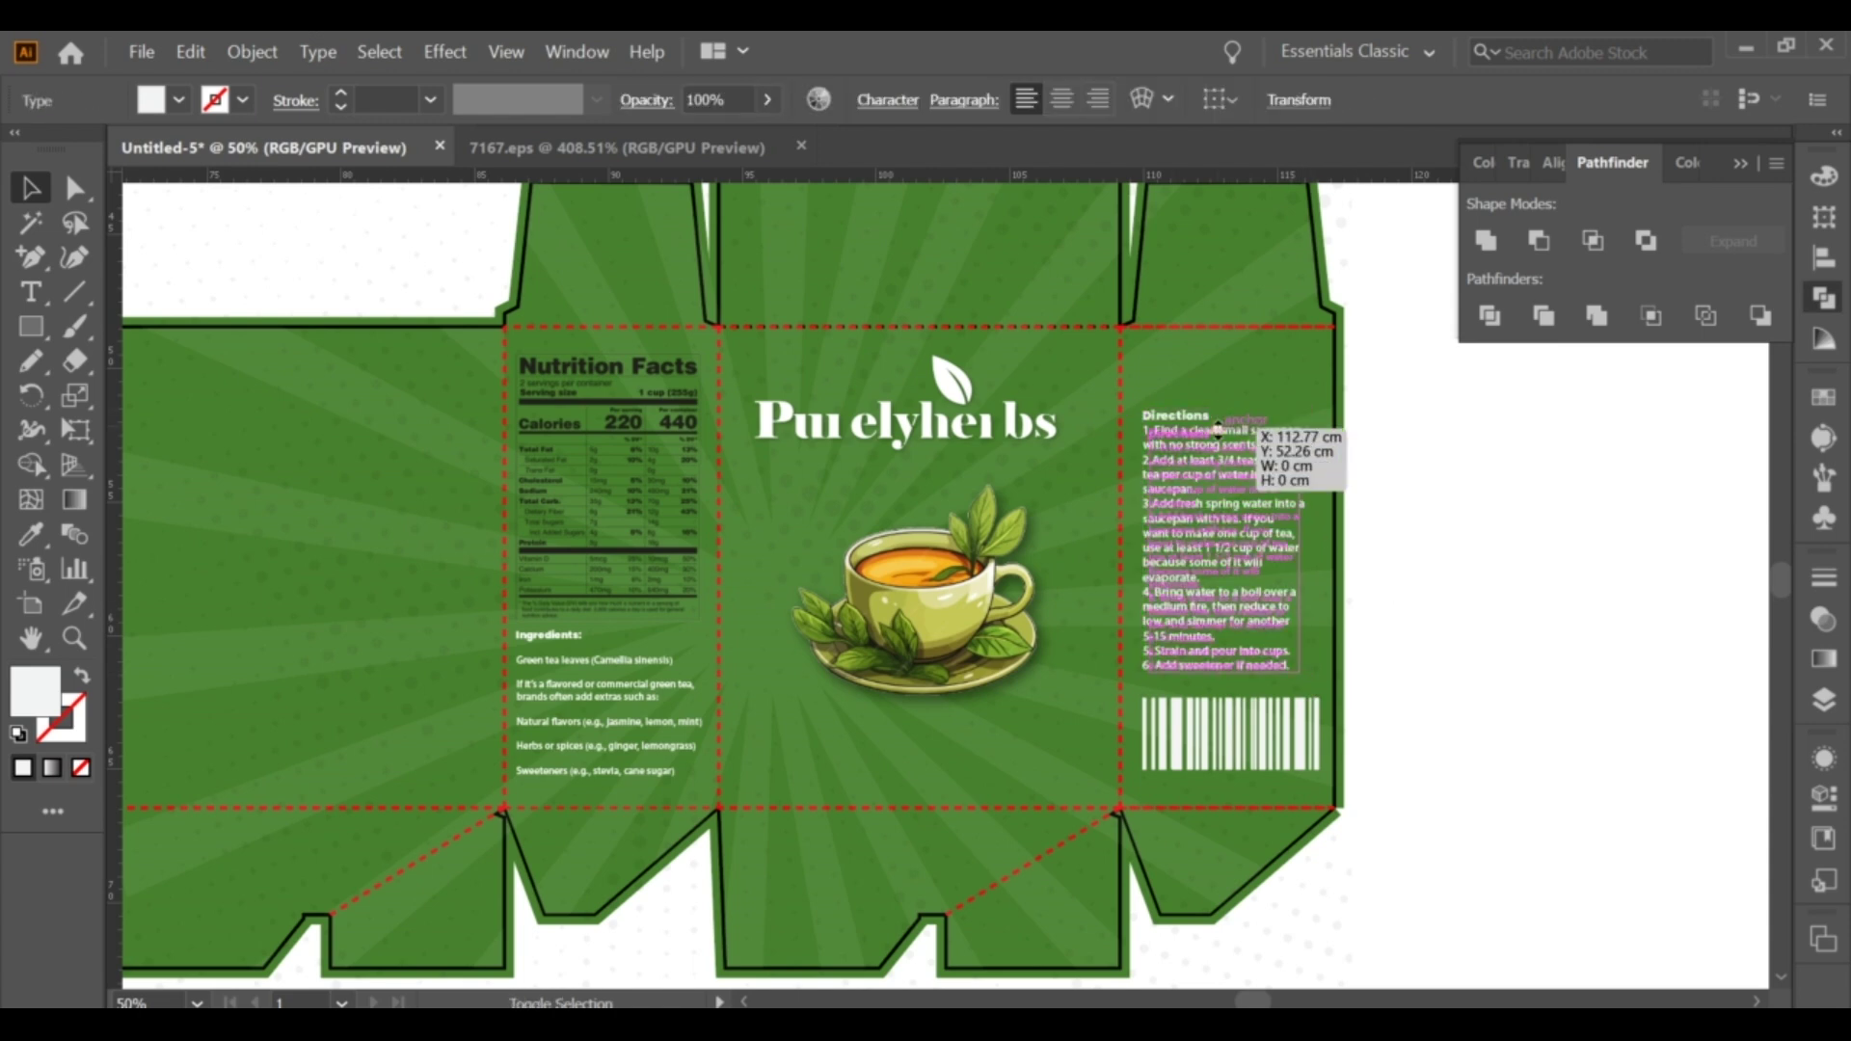
{"action": "left_click", "coordinate": [1379, 469]}
{"action": "scroll", "coordinate": [1196, 557], "scroll_direction": "up", "scroll_amount": 1}
{"action": "left_click_drag", "start_coordinate": [1196, 557], "coordinate": [1189, 562]}
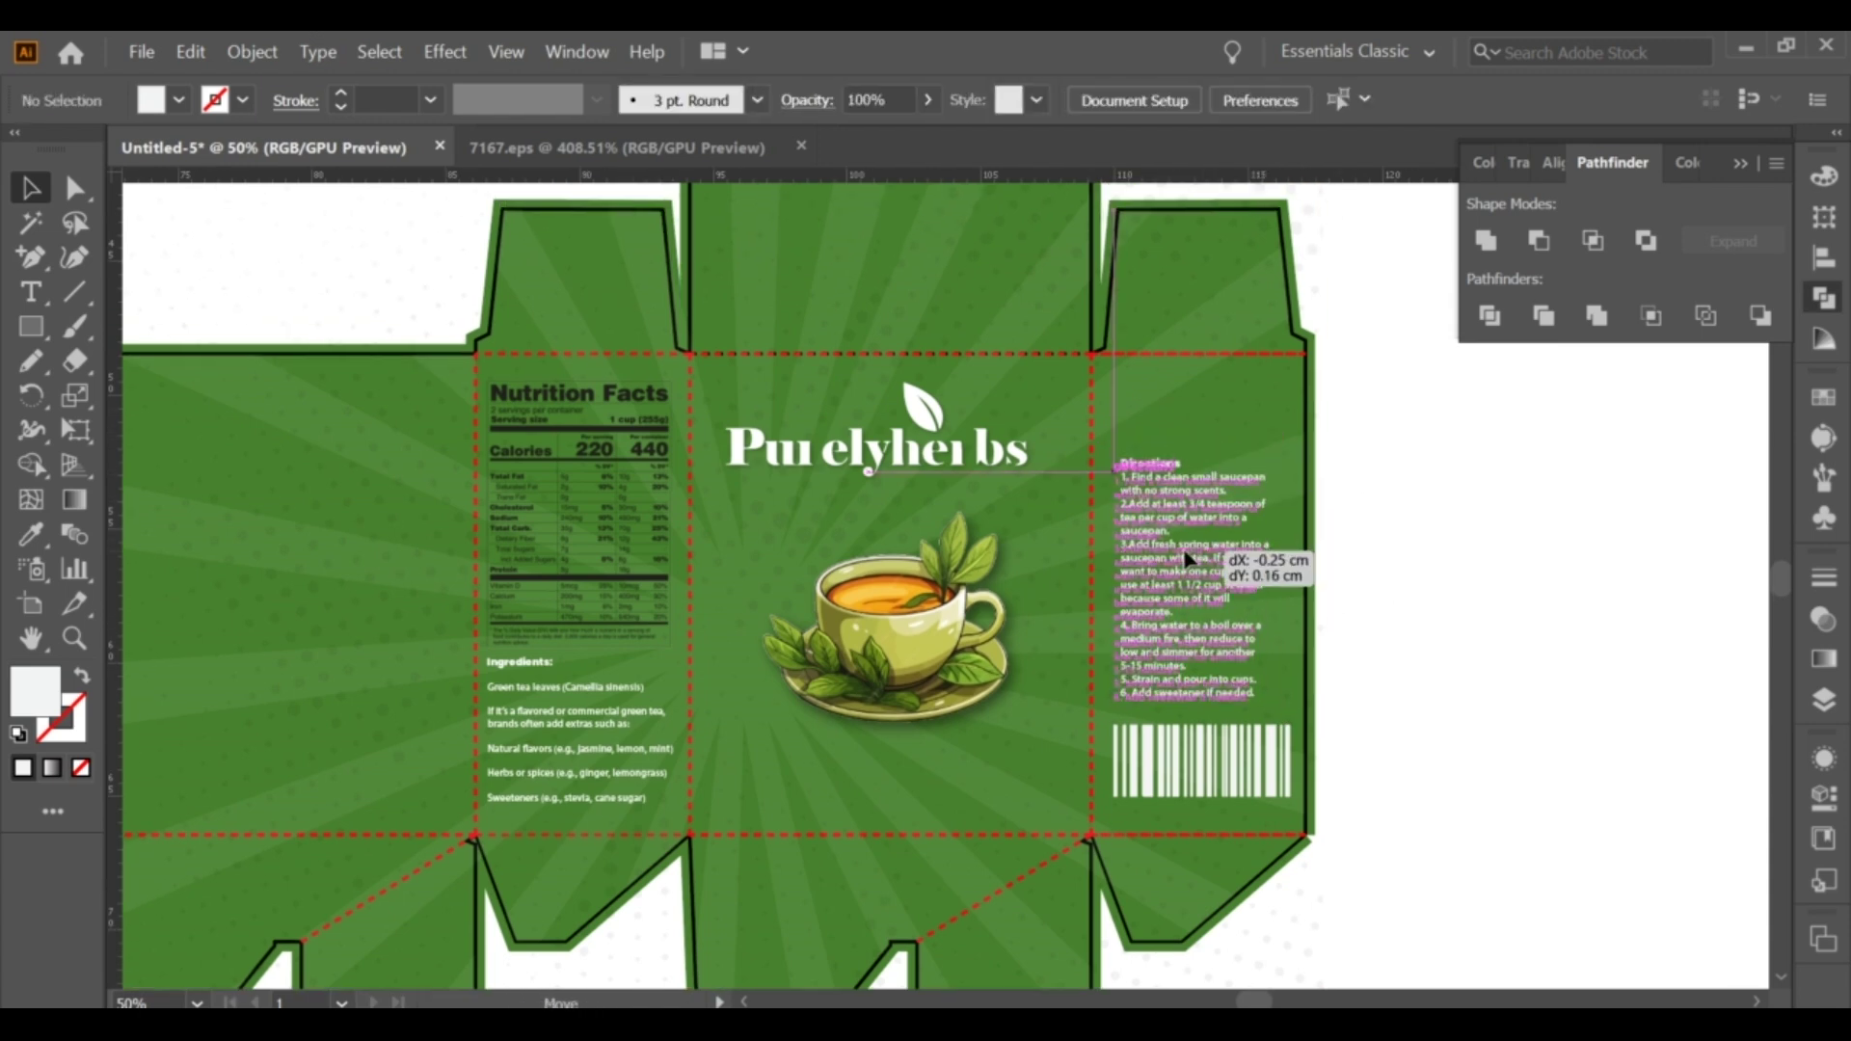
{"action": "left_click", "coordinate": [1191, 384]}
{"action": "scroll", "coordinate": [1186, 379], "scroll_direction": "down", "scroll_amount": 1}
{"action": "scroll", "coordinate": [1013, 675], "scroll_direction": "up", "scroll_amount": 1}
{"action": "key", "text": "t"}
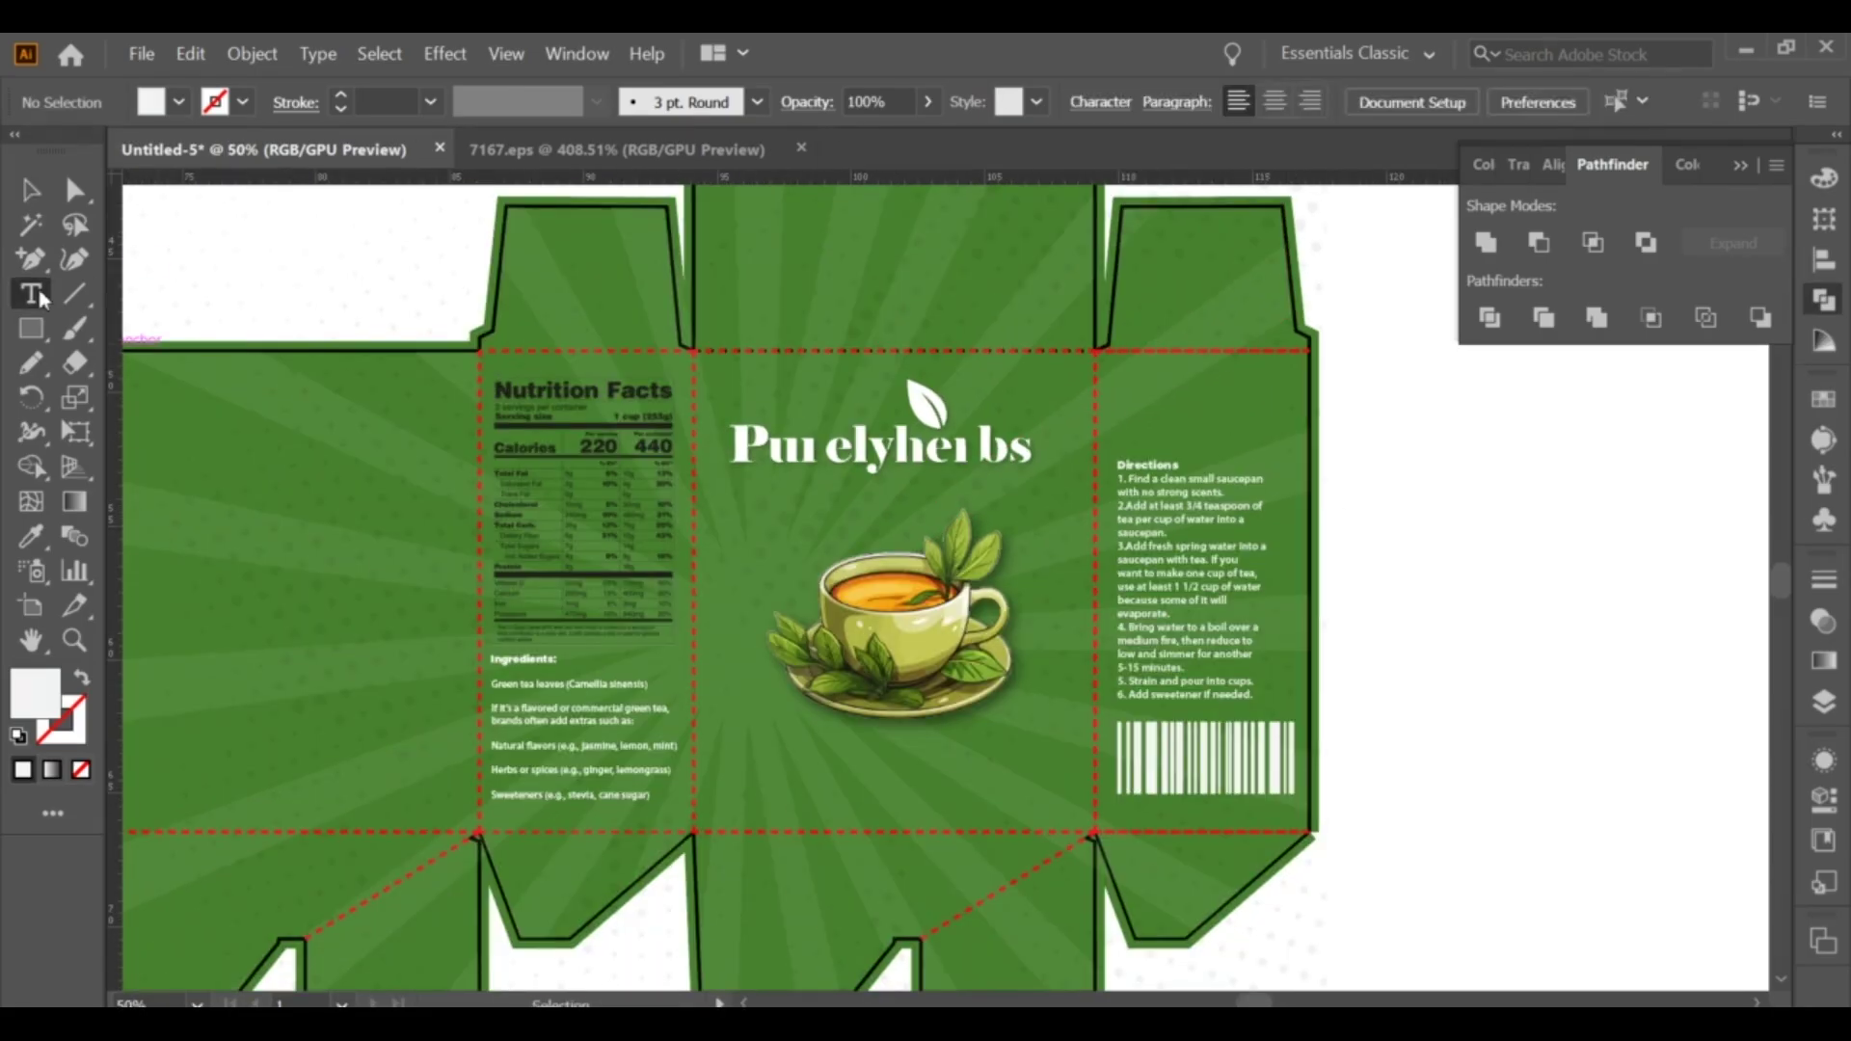
Set GREEN TEA in Bodoni Moda Black Italic and place it on the side panel.
{"action": "left_click", "coordinate": [1387, 426]}
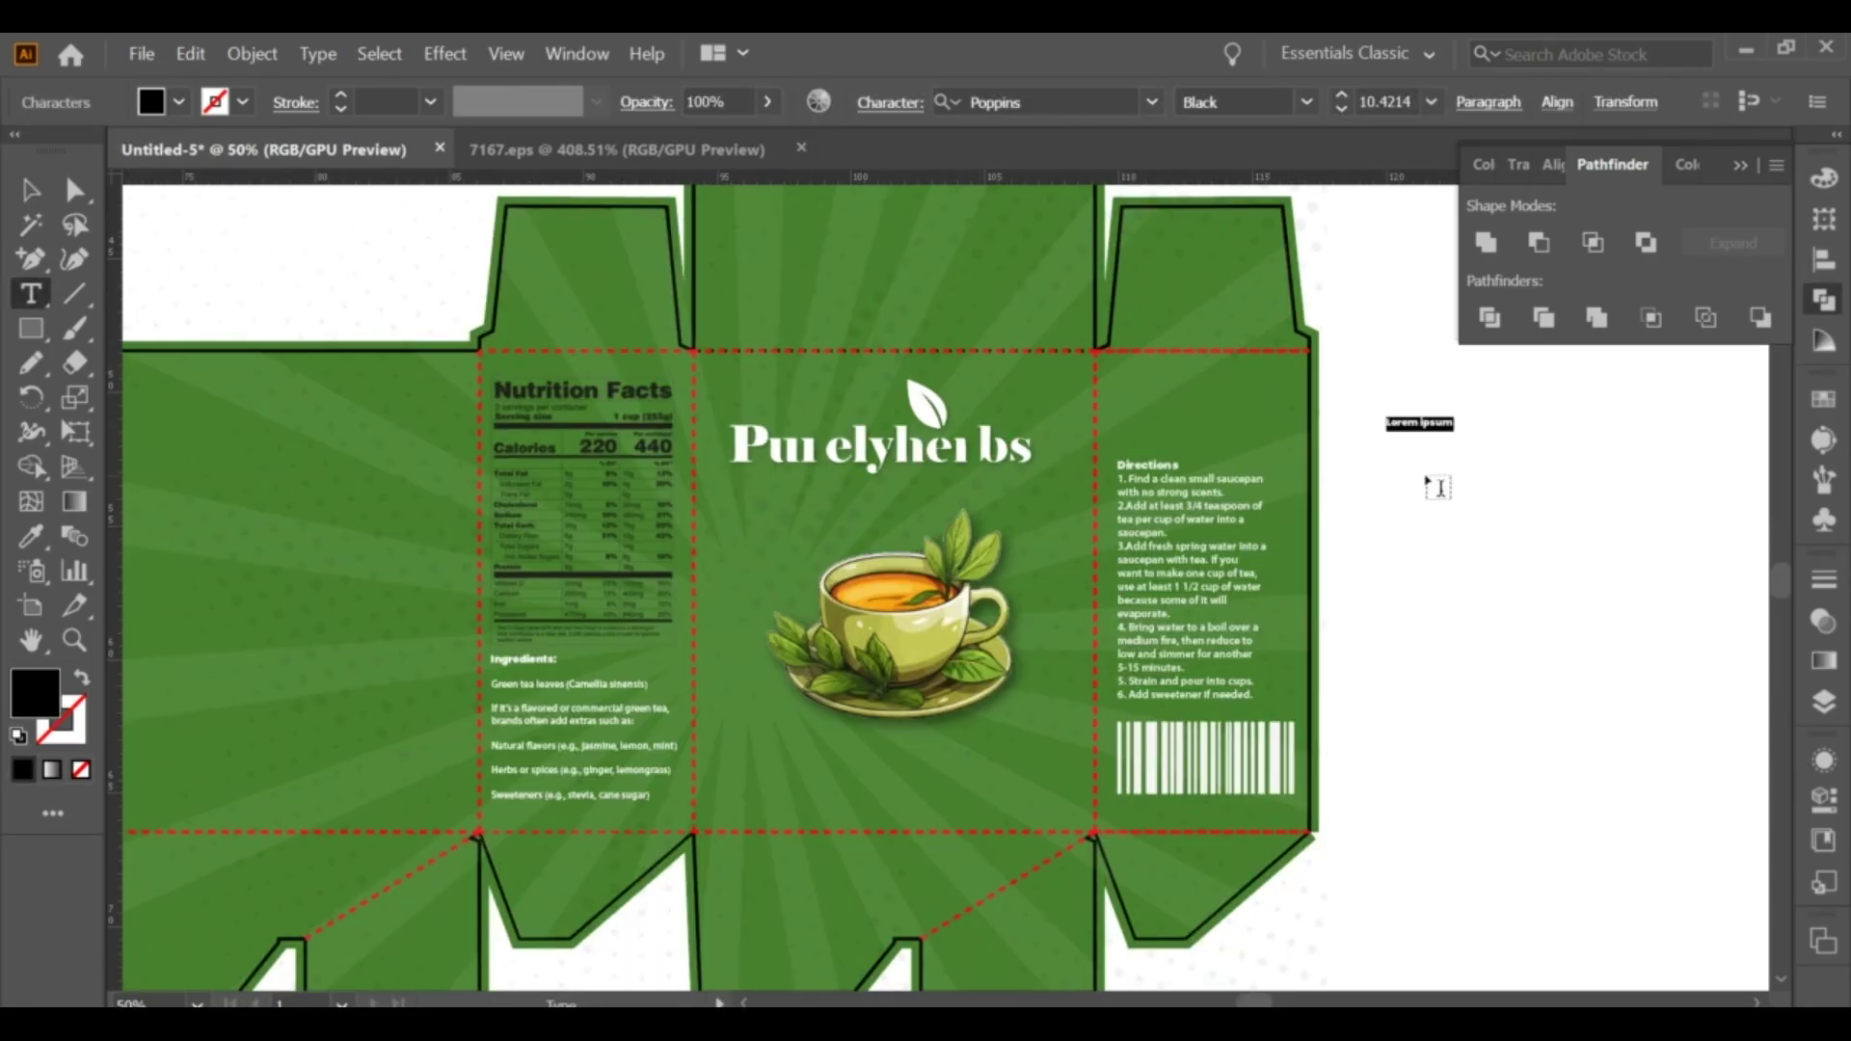
{"action": "type", "text": "GREEN TEA"}
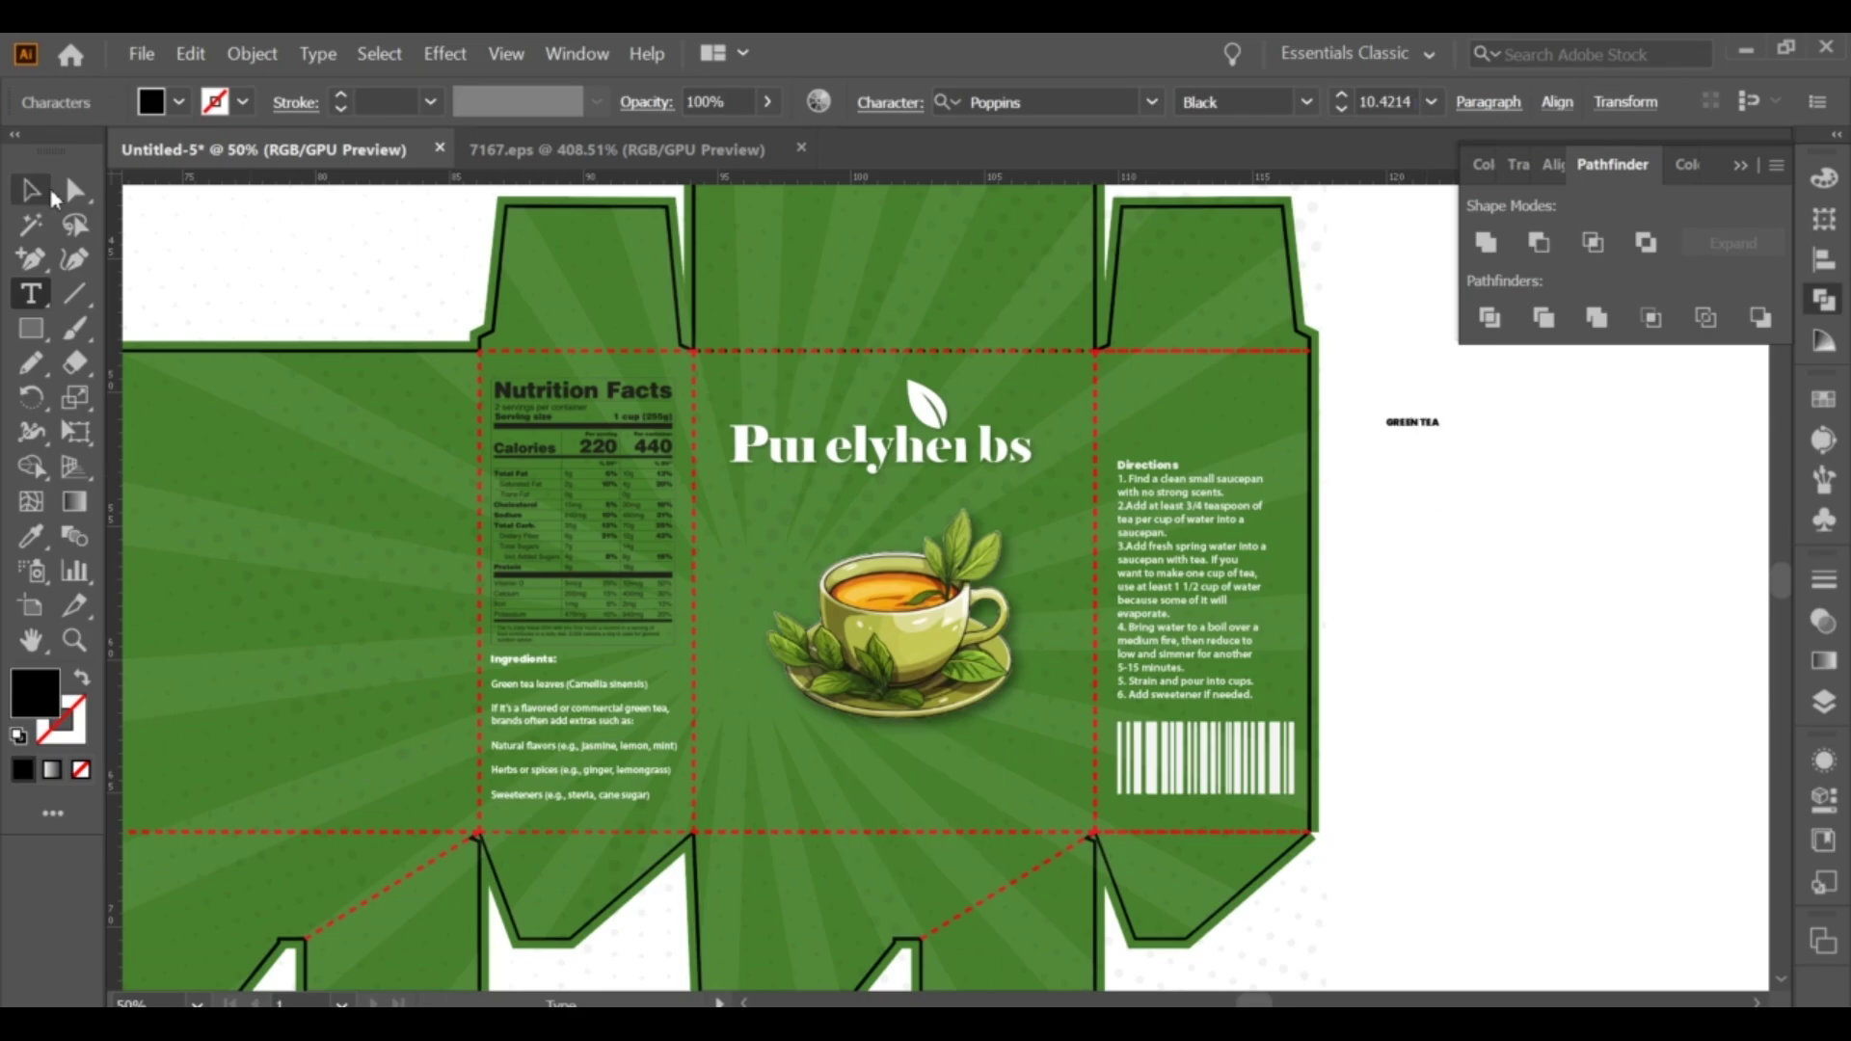
{"action": "left_click", "coordinate": [50, 193]}
{"action": "left_click_drag", "start_coordinate": [1440, 431], "coordinate": [1583, 470]}
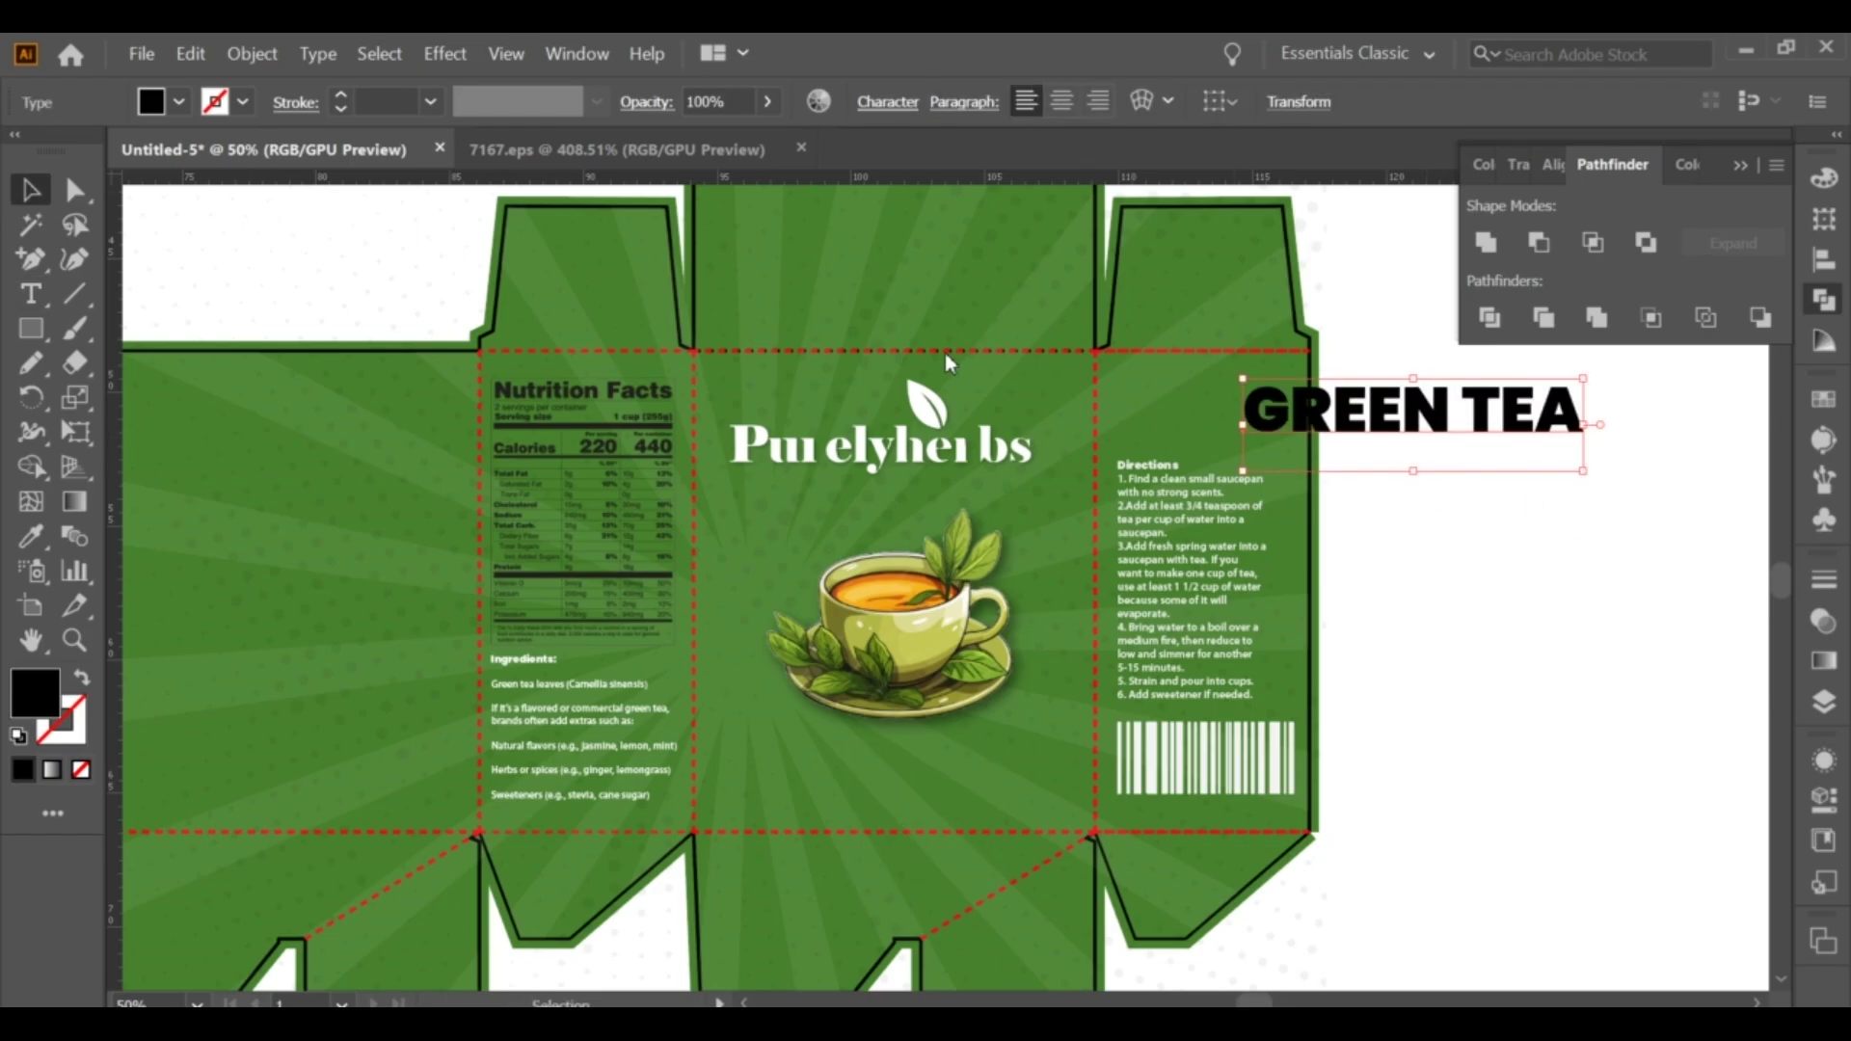
{"action": "left_click", "coordinate": [887, 102]}
{"action": "left_click", "coordinate": [899, 150]}
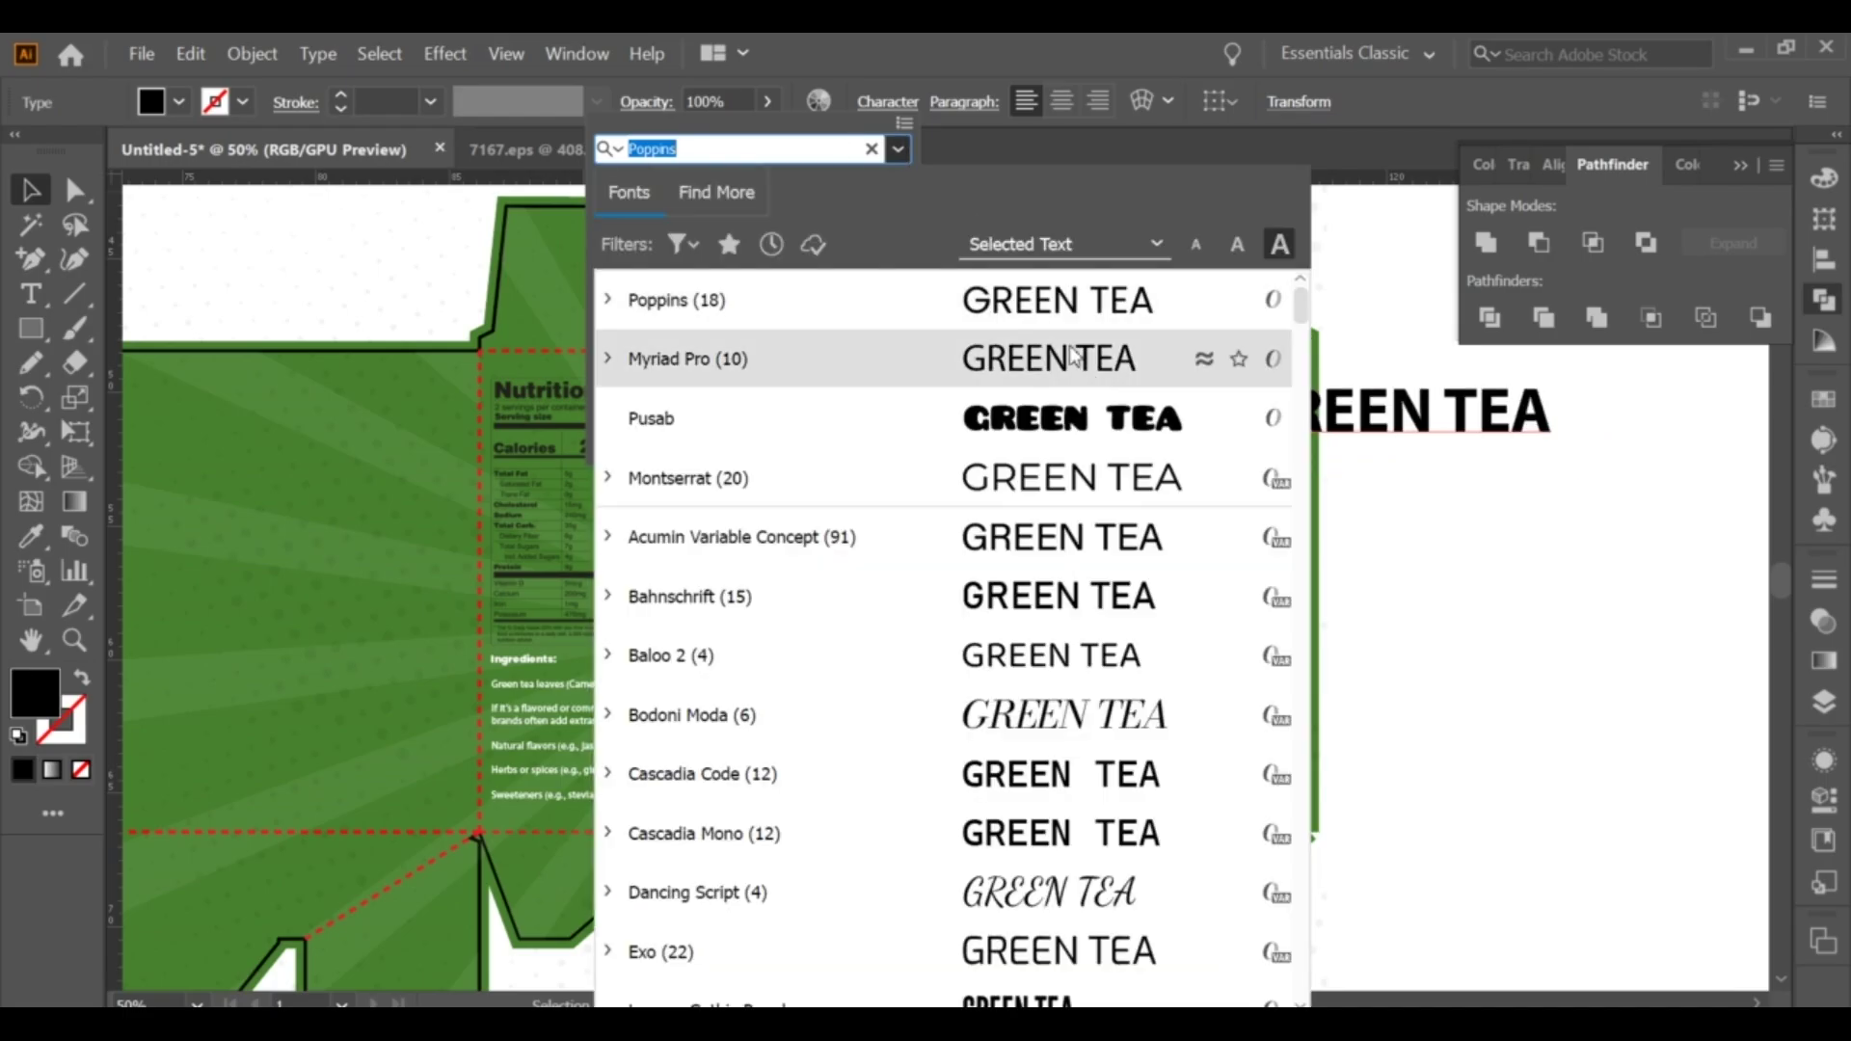
{"action": "left_click", "coordinate": [1147, 714]}
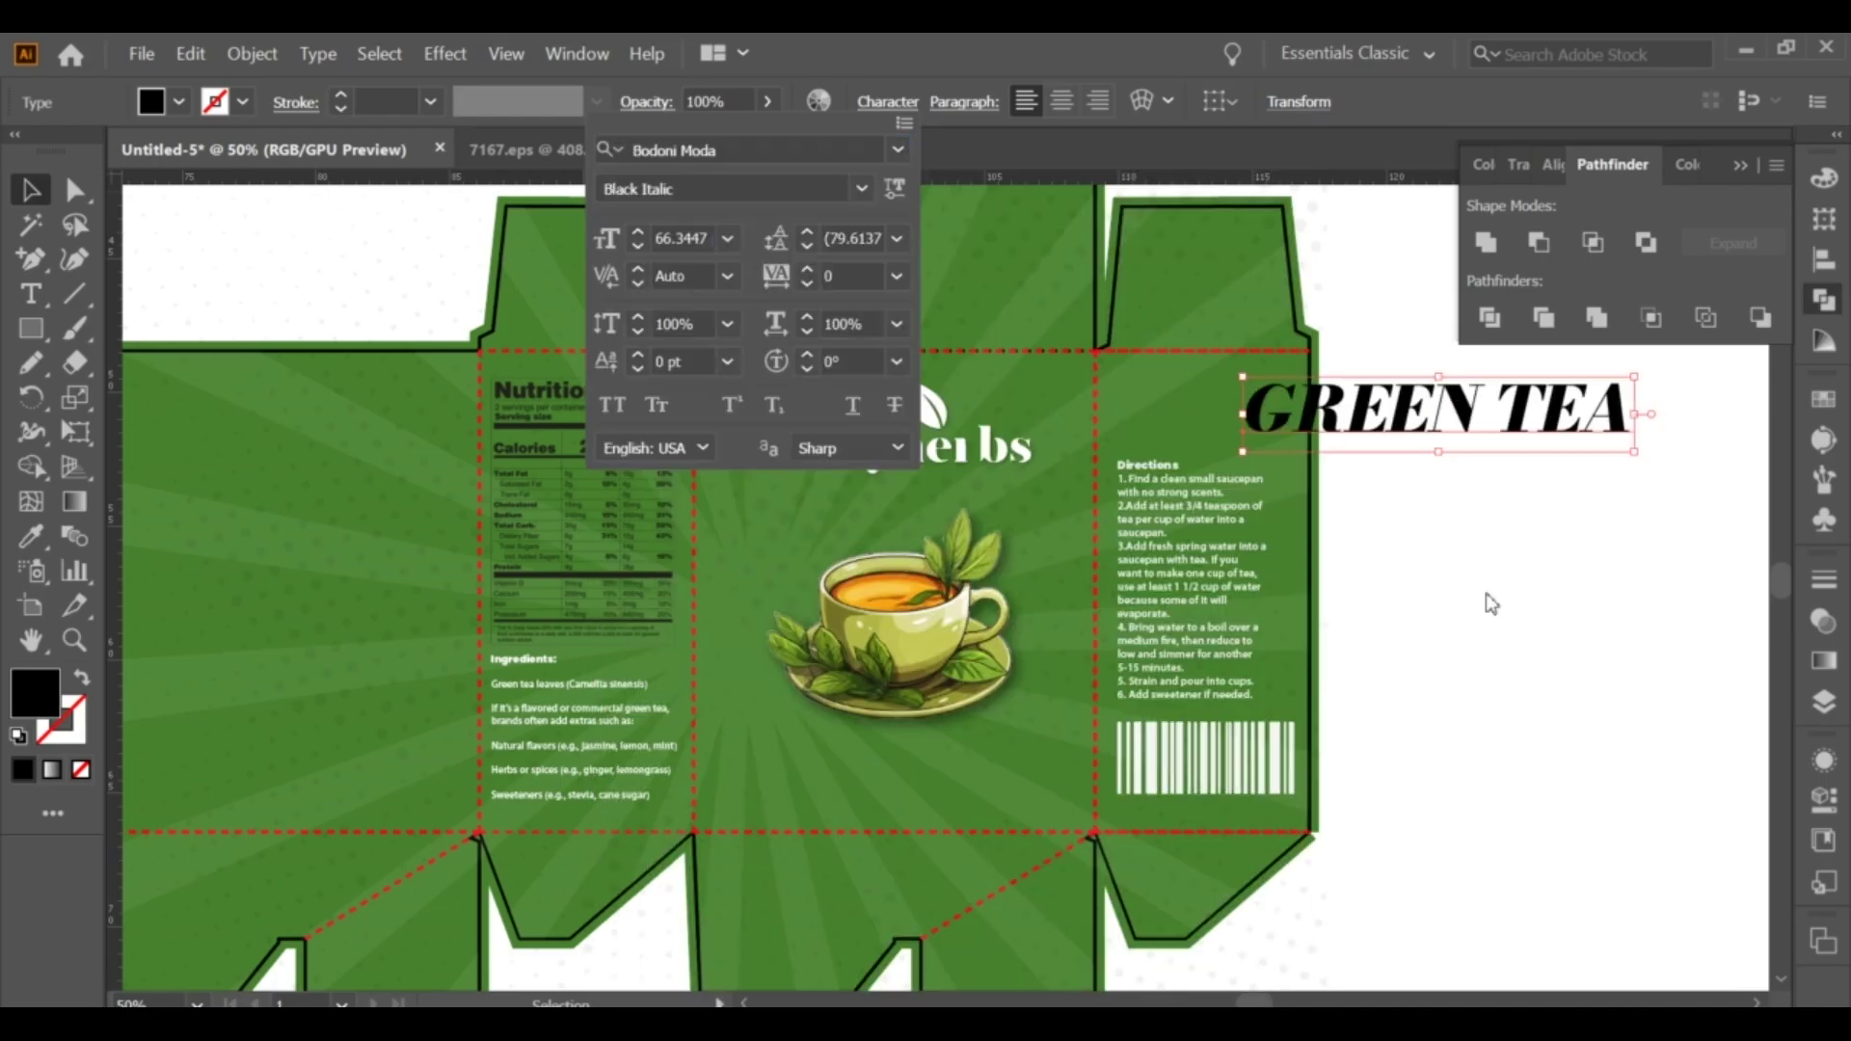
{"action": "left_click", "coordinate": [1637, 425]}
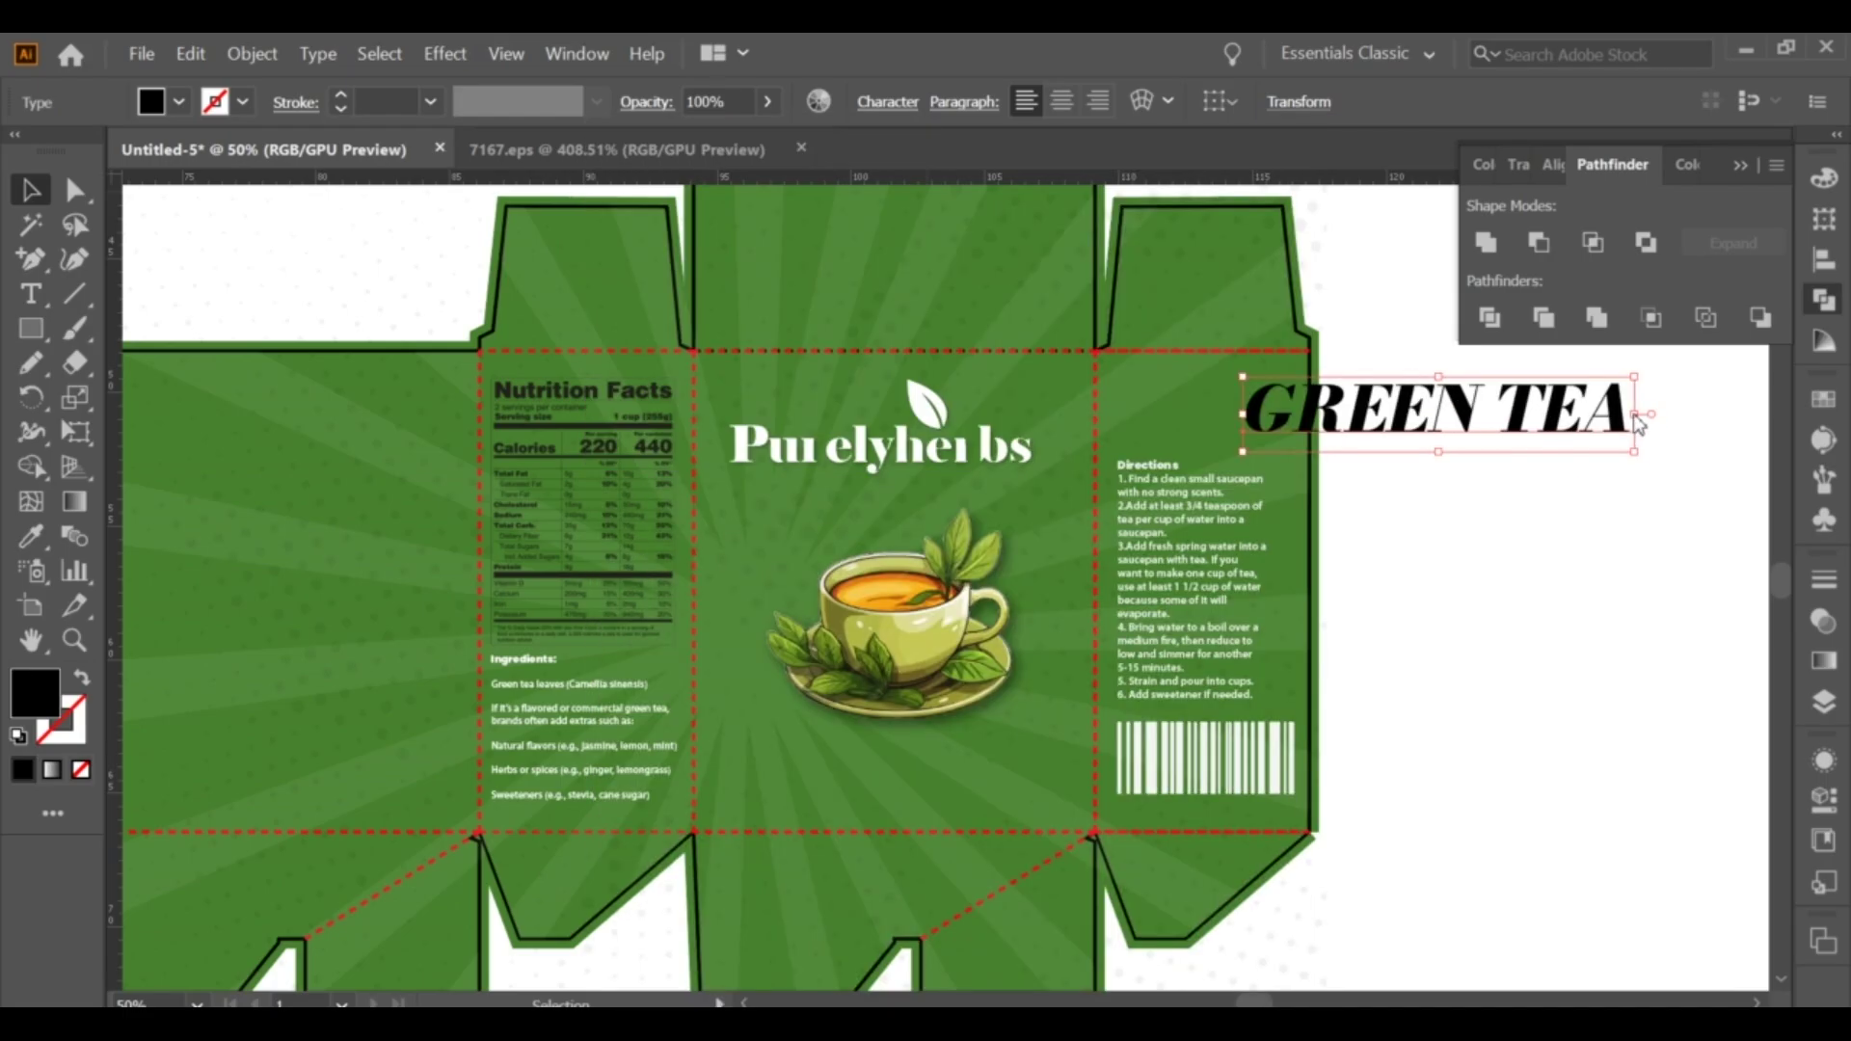
{"action": "mouse_move", "coordinate": [1619, 420]}
{"action": "left_mouse_down"}
{"action": "mouse_move", "coordinate": [1642, 492]}
{"action": "mouse_move", "coordinate": [1455, 514]}
{"action": "mouse_move", "coordinate": [1258, 415]}
{"action": "mouse_move", "coordinate": [1283, 413]}
{"action": "mouse_move", "coordinate": [1262, 453]}
{"action": "left_mouse_up"}
Make GREEN TEA white and add a scaled-down Purelyherbs logo copy above it.
{"action": "scroll", "coordinate": [1284, 413], "scroll_direction": "up", "scroll_amount": 1}
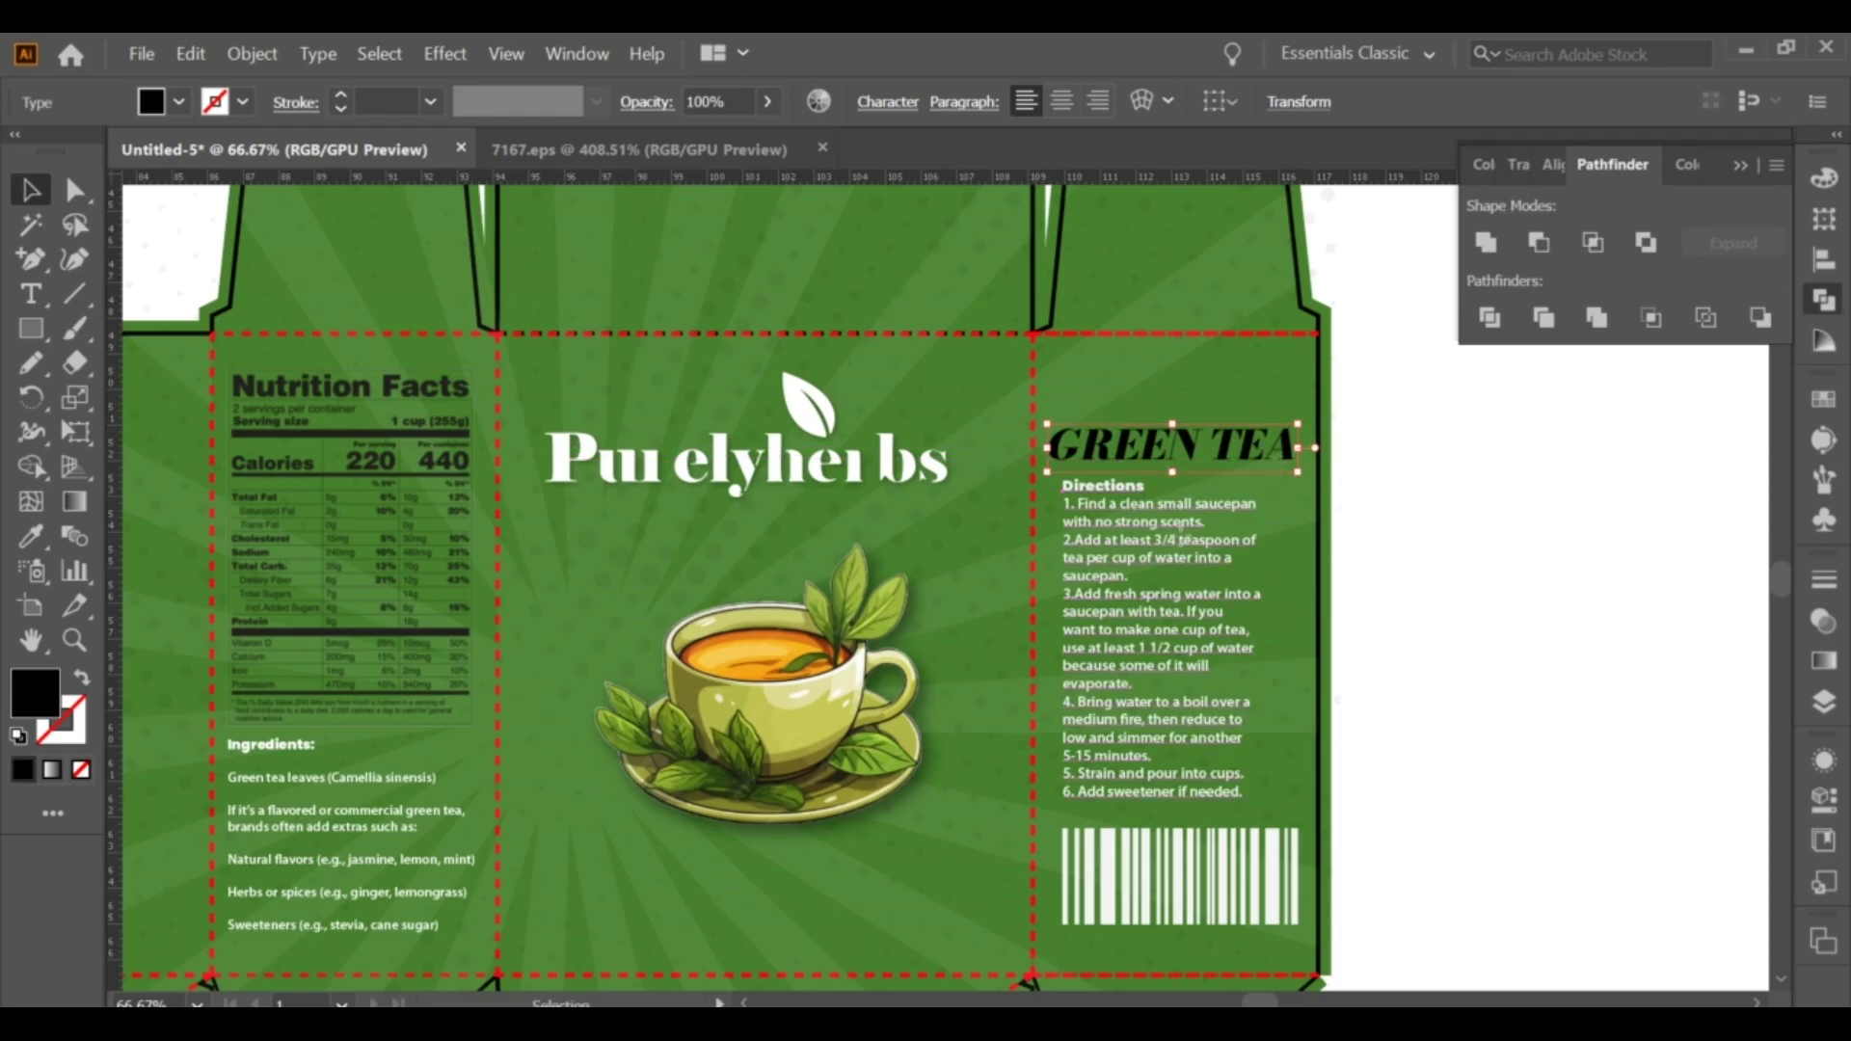
{"action": "left_click_drag", "start_coordinate": [1157, 526], "coordinate": [1198, 418]}
{"action": "left_click", "coordinate": [1182, 444]}
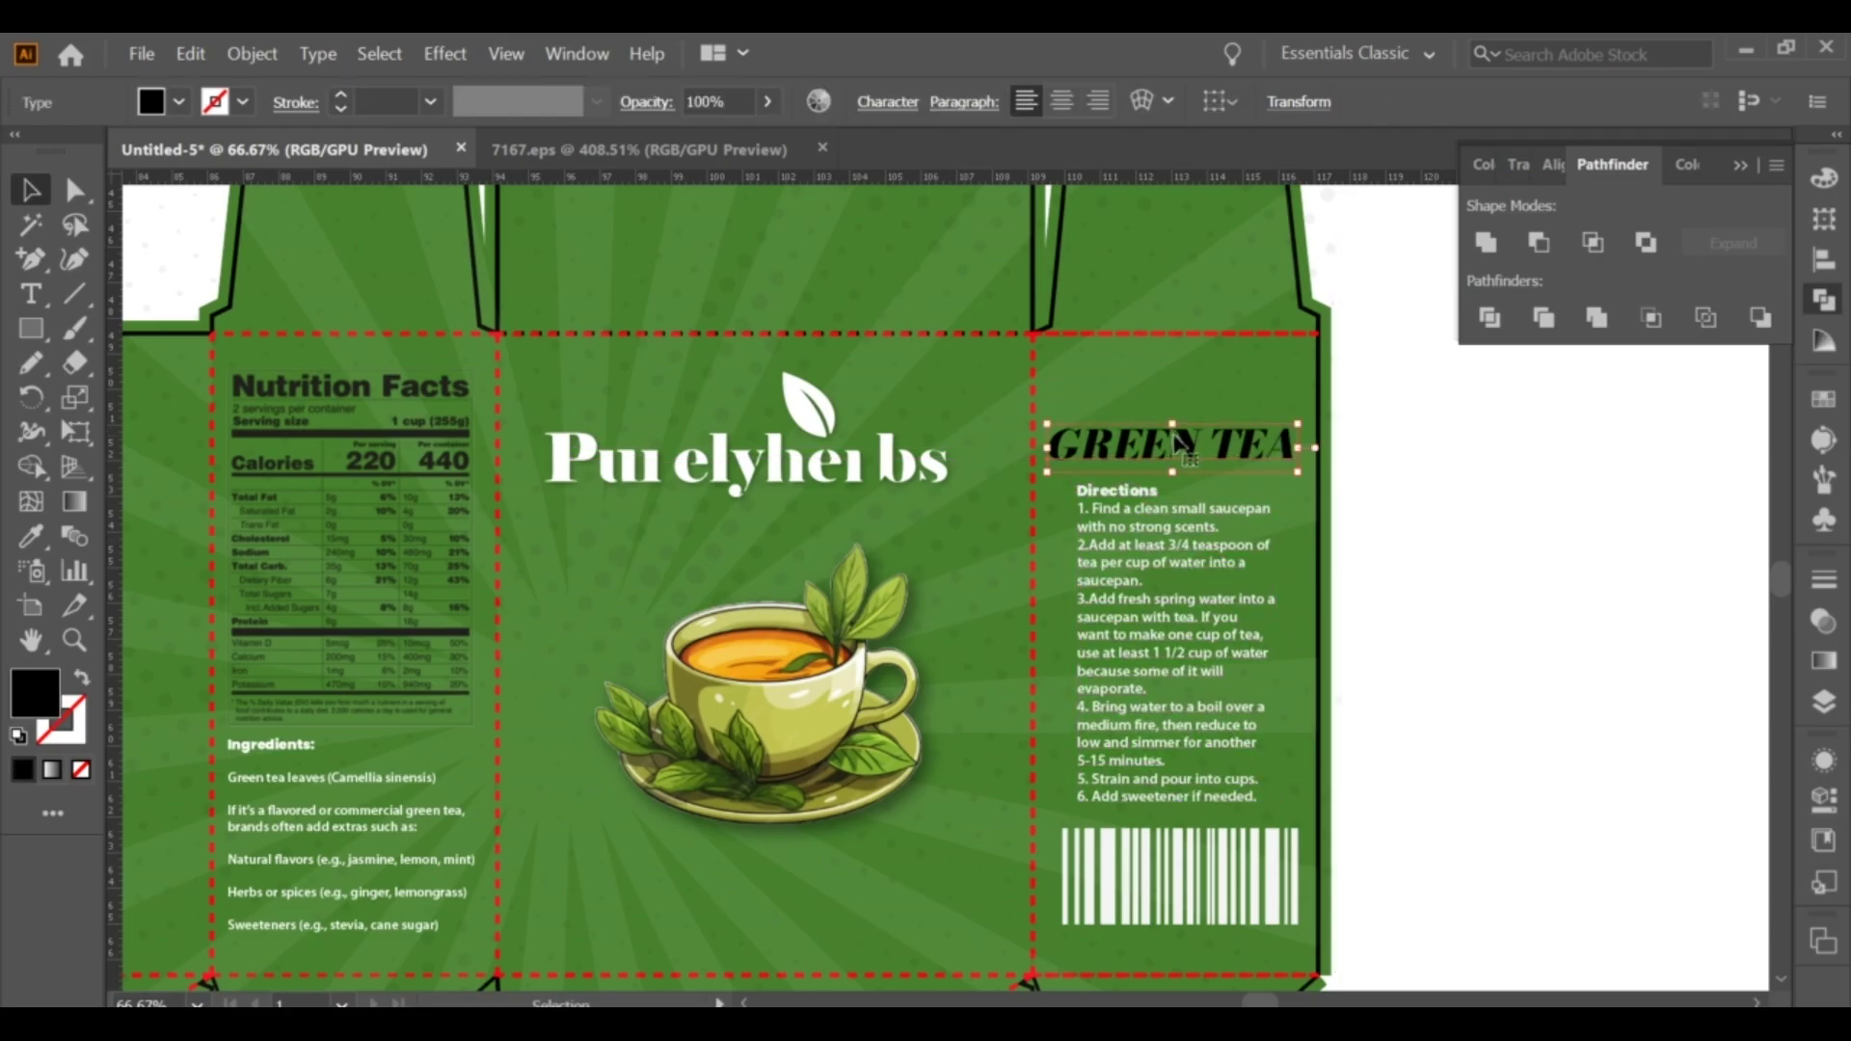
{"action": "left_click", "coordinate": [179, 249]}
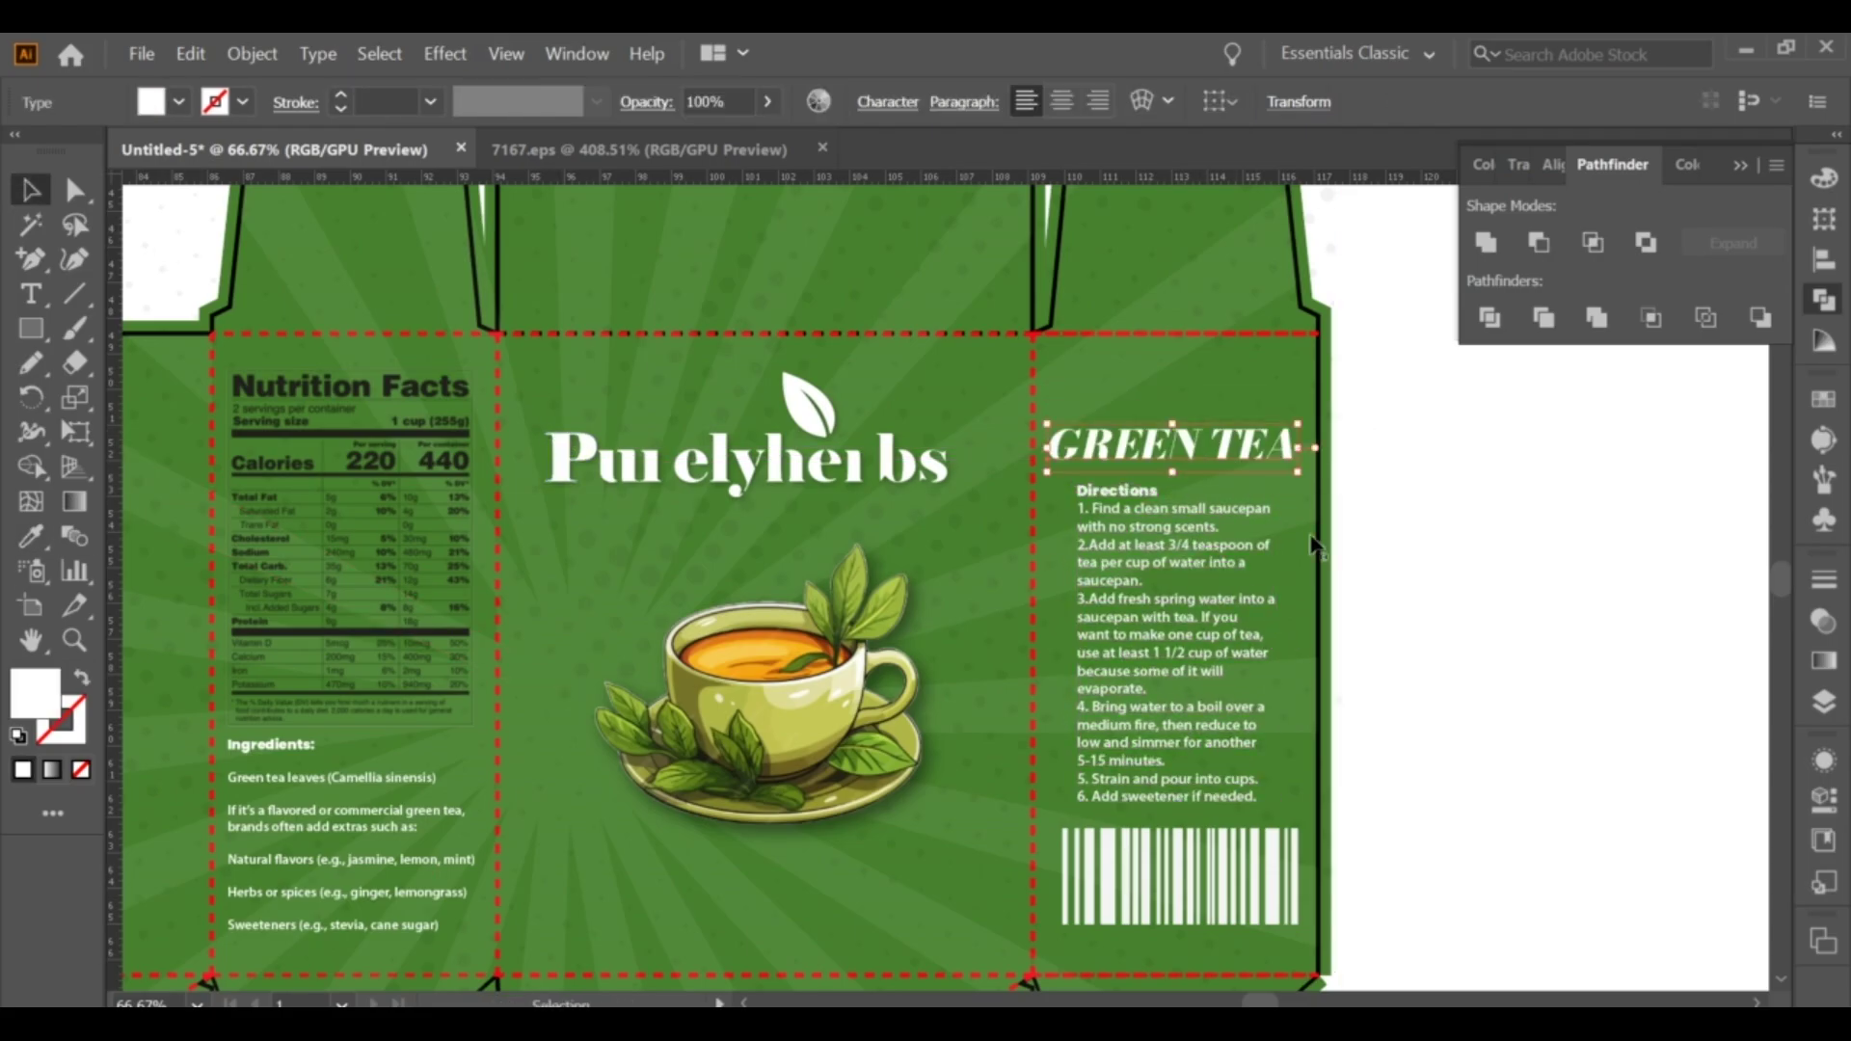
{"action": "left_click", "coordinate": [1316, 547]}
{"action": "left_click", "coordinate": [878, 475]}
{"action": "mouse_move", "coordinate": [865, 475]}
{"action": "left_mouse_down"}
{"action": "mouse_move", "coordinate": [1213, 400]}
{"action": "mouse_move", "coordinate": [1186, 353]}
{"action": "mouse_move", "coordinate": [1195, 394]}
{"action": "mouse_move", "coordinate": [1281, 381]}
{"action": "left_mouse_up"}
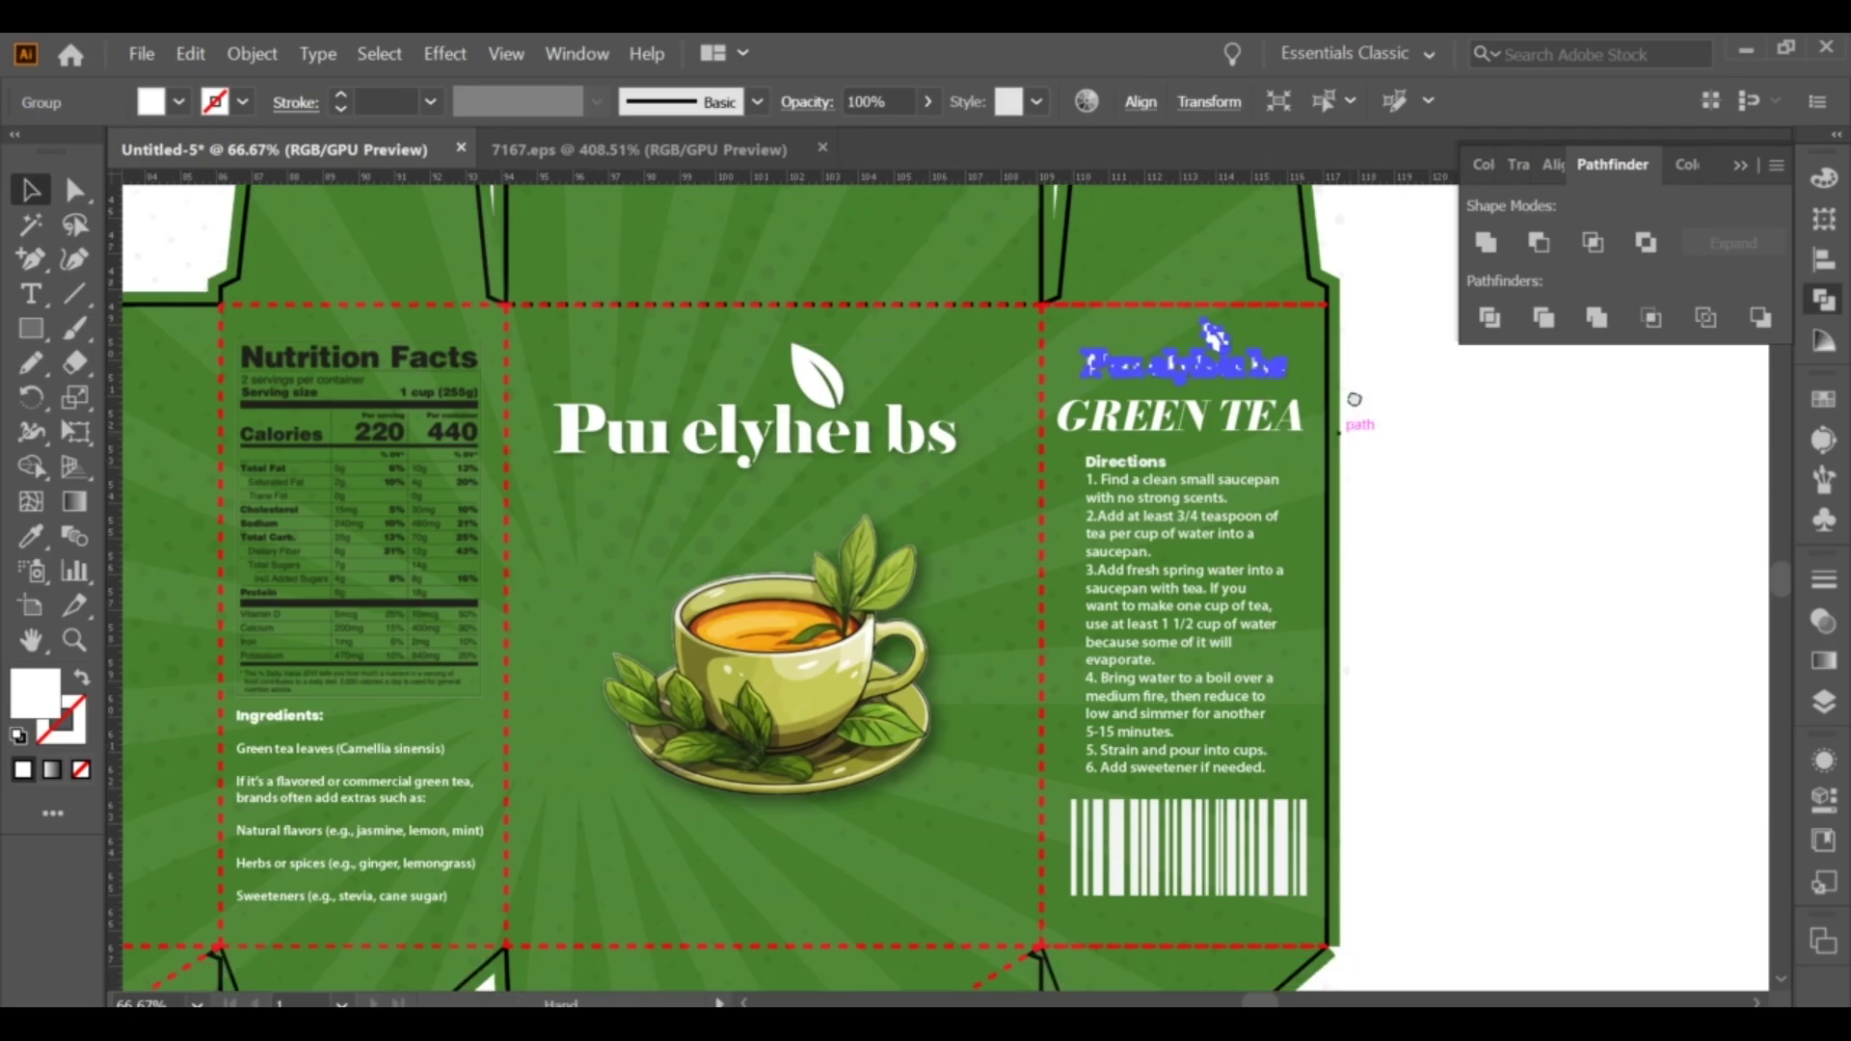
{"action": "scroll", "coordinate": [1273, 366], "scroll_direction": "down", "scroll_amount": 2}
{"action": "key", "text": "ctrl+shift+a"}
{"action": "left_click", "coordinate": [1292, 391]}
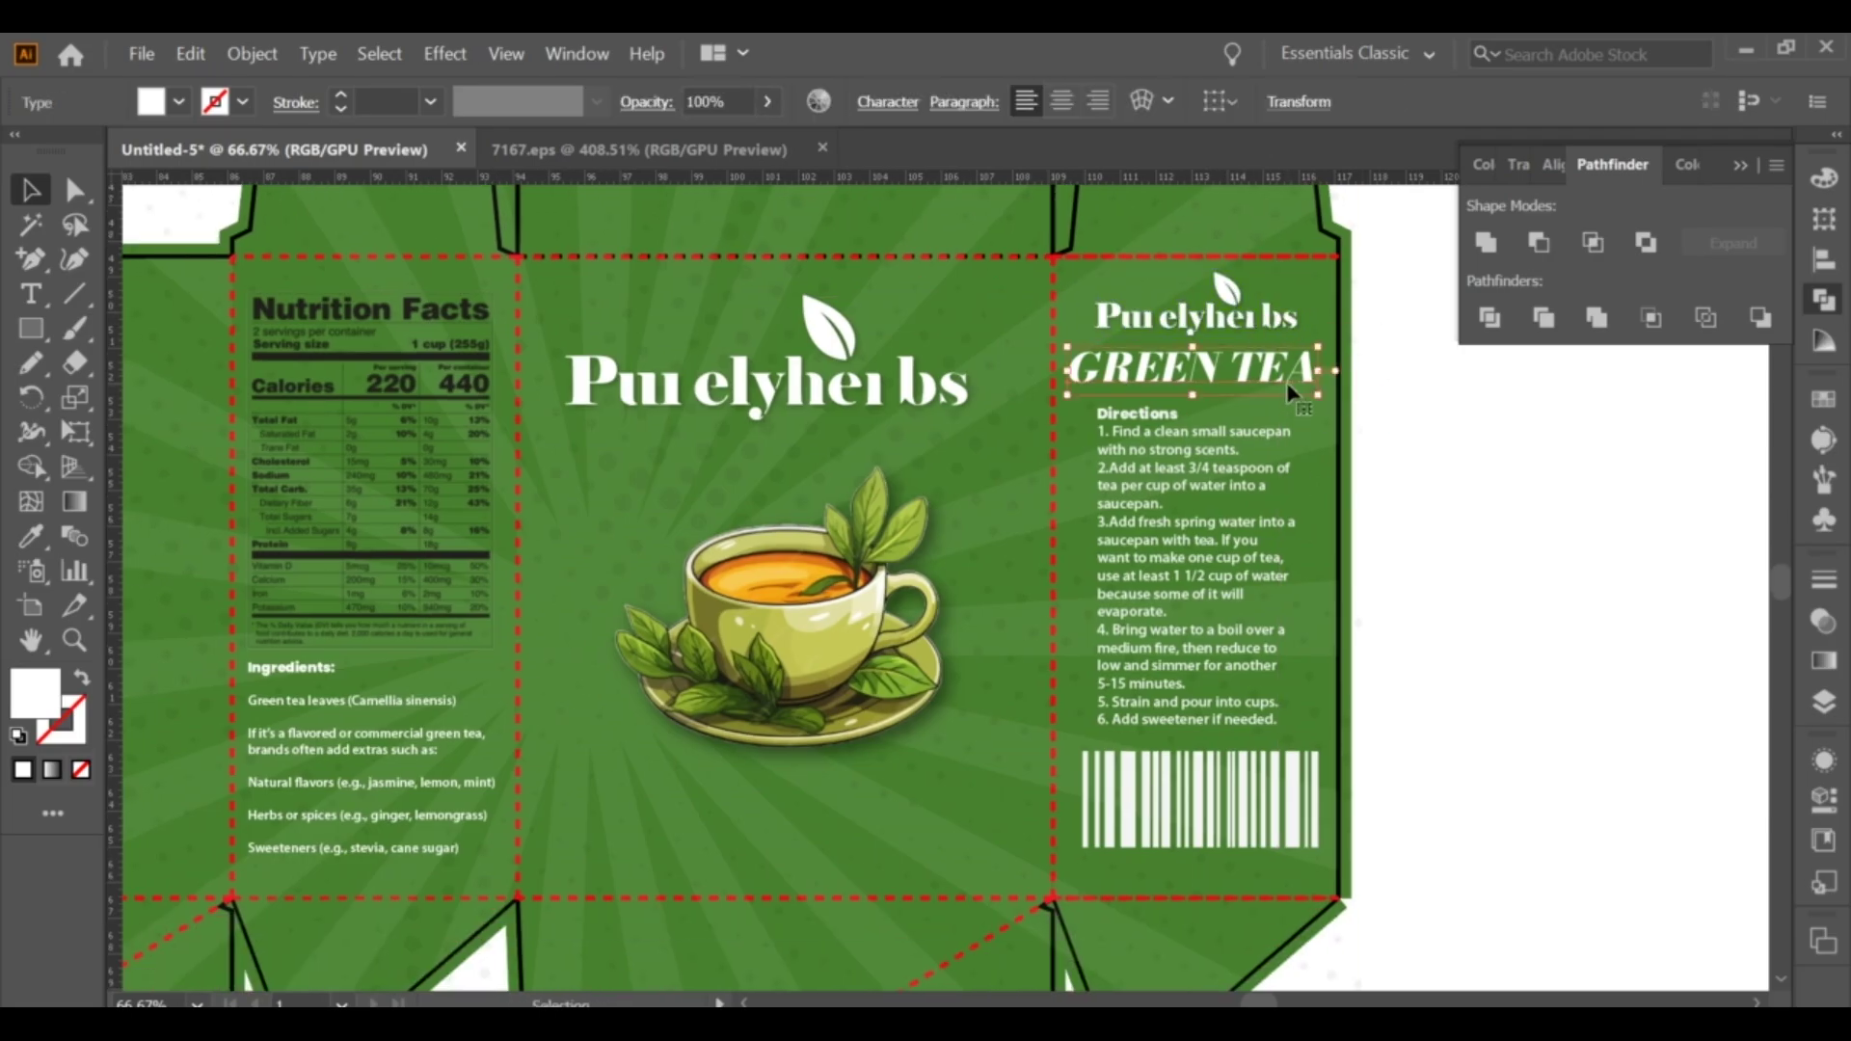
{"action": "scroll", "coordinate": [1421, 361], "scroll_direction": "down", "scroll_amount": 1}
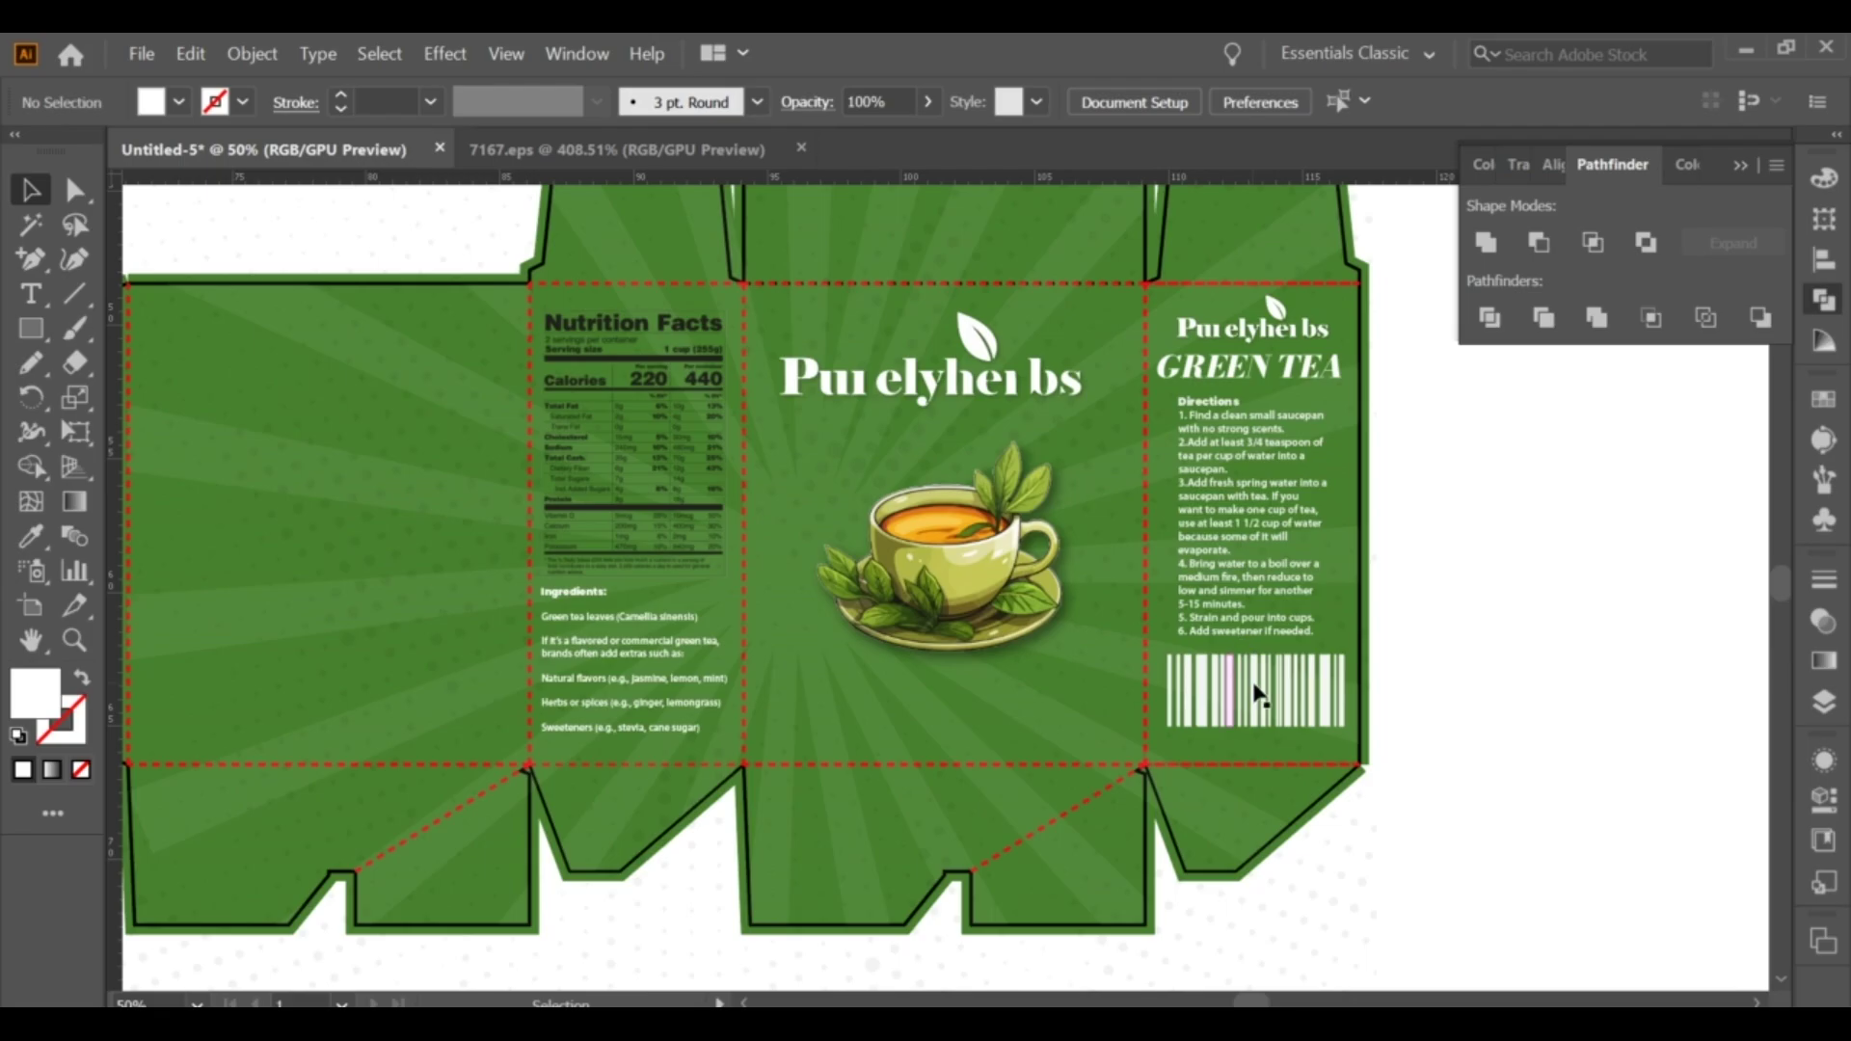
Fine-tune the side panel text, then place a GREEN TEA copy below the front tea cup.
{"action": "left_click", "coordinate": [1252, 696]}
{"action": "left_click_drag", "start_coordinate": [1237, 586], "coordinate": [1234, 595]}
{"action": "left_click_drag", "start_coordinate": [1292, 367], "coordinate": [1292, 372]}
{"action": "left_click", "coordinate": [1434, 376]}
{"action": "left_click", "coordinate": [1335, 389]}
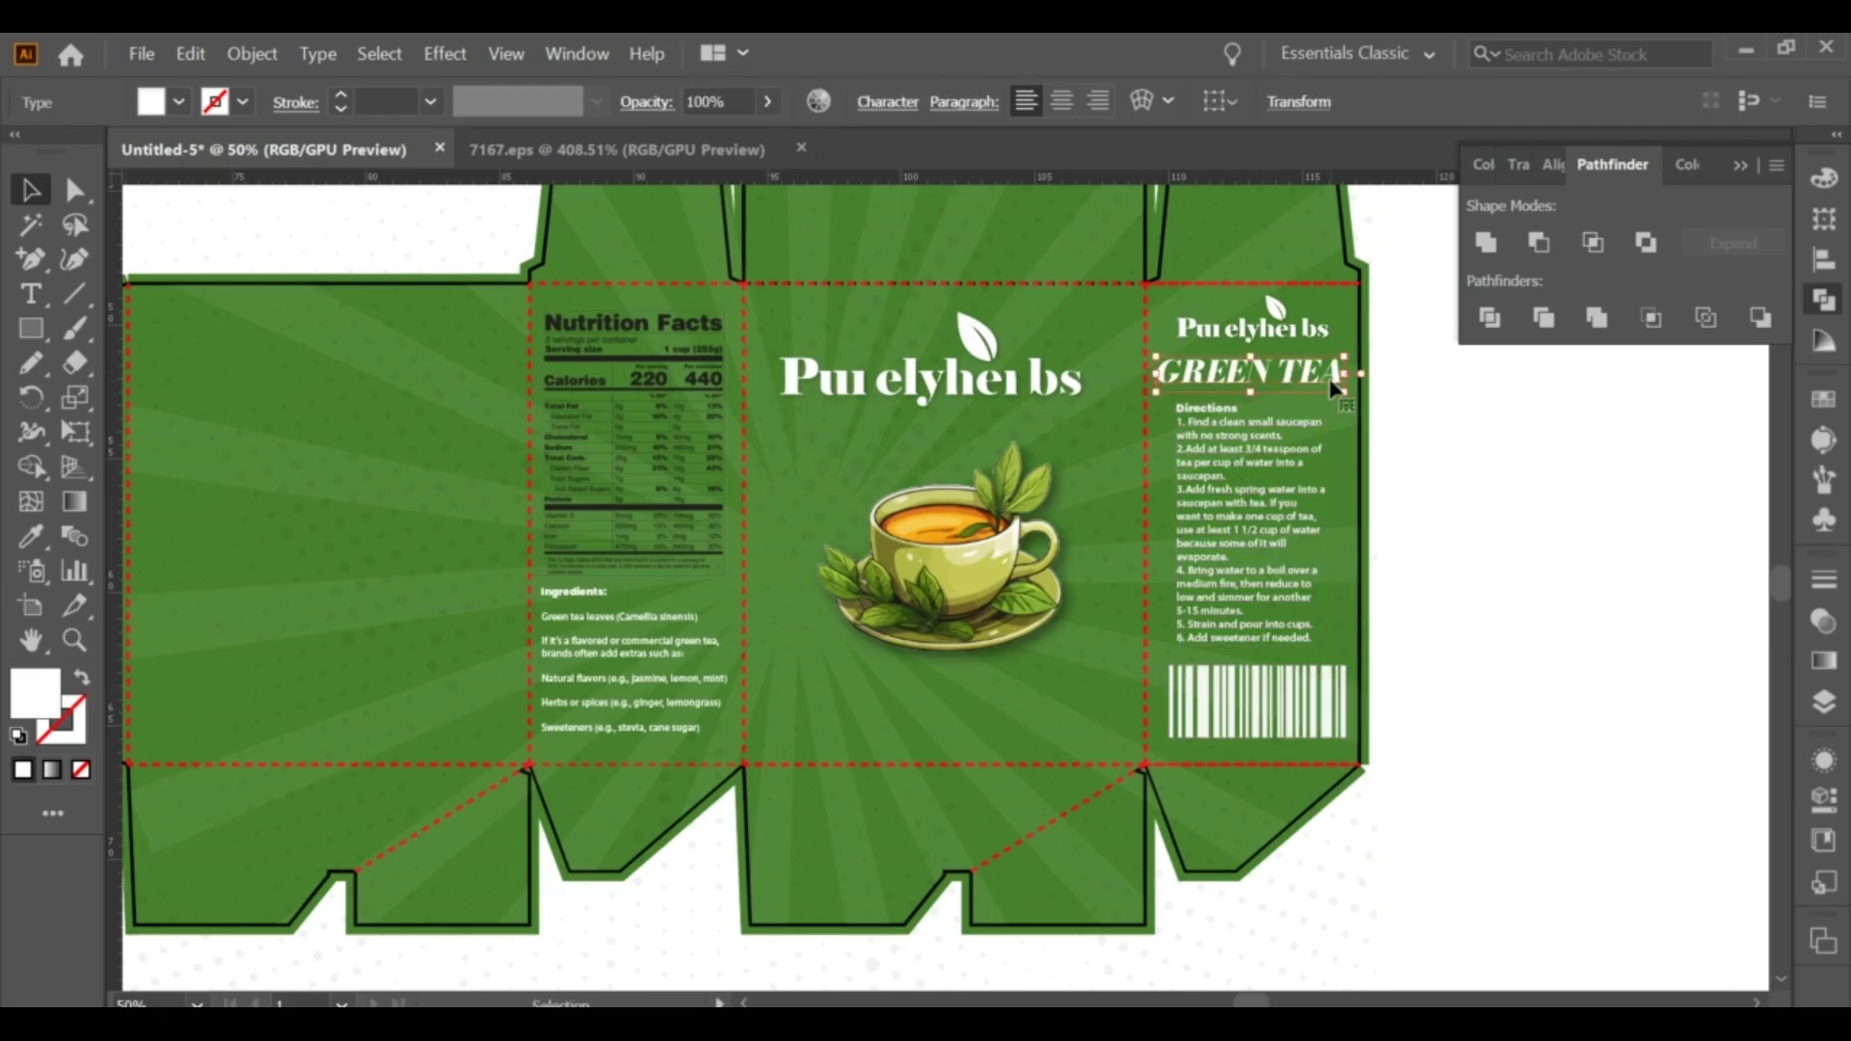
{"action": "left_click_drag", "start_coordinate": [983, 603], "coordinate": [978, 583]}
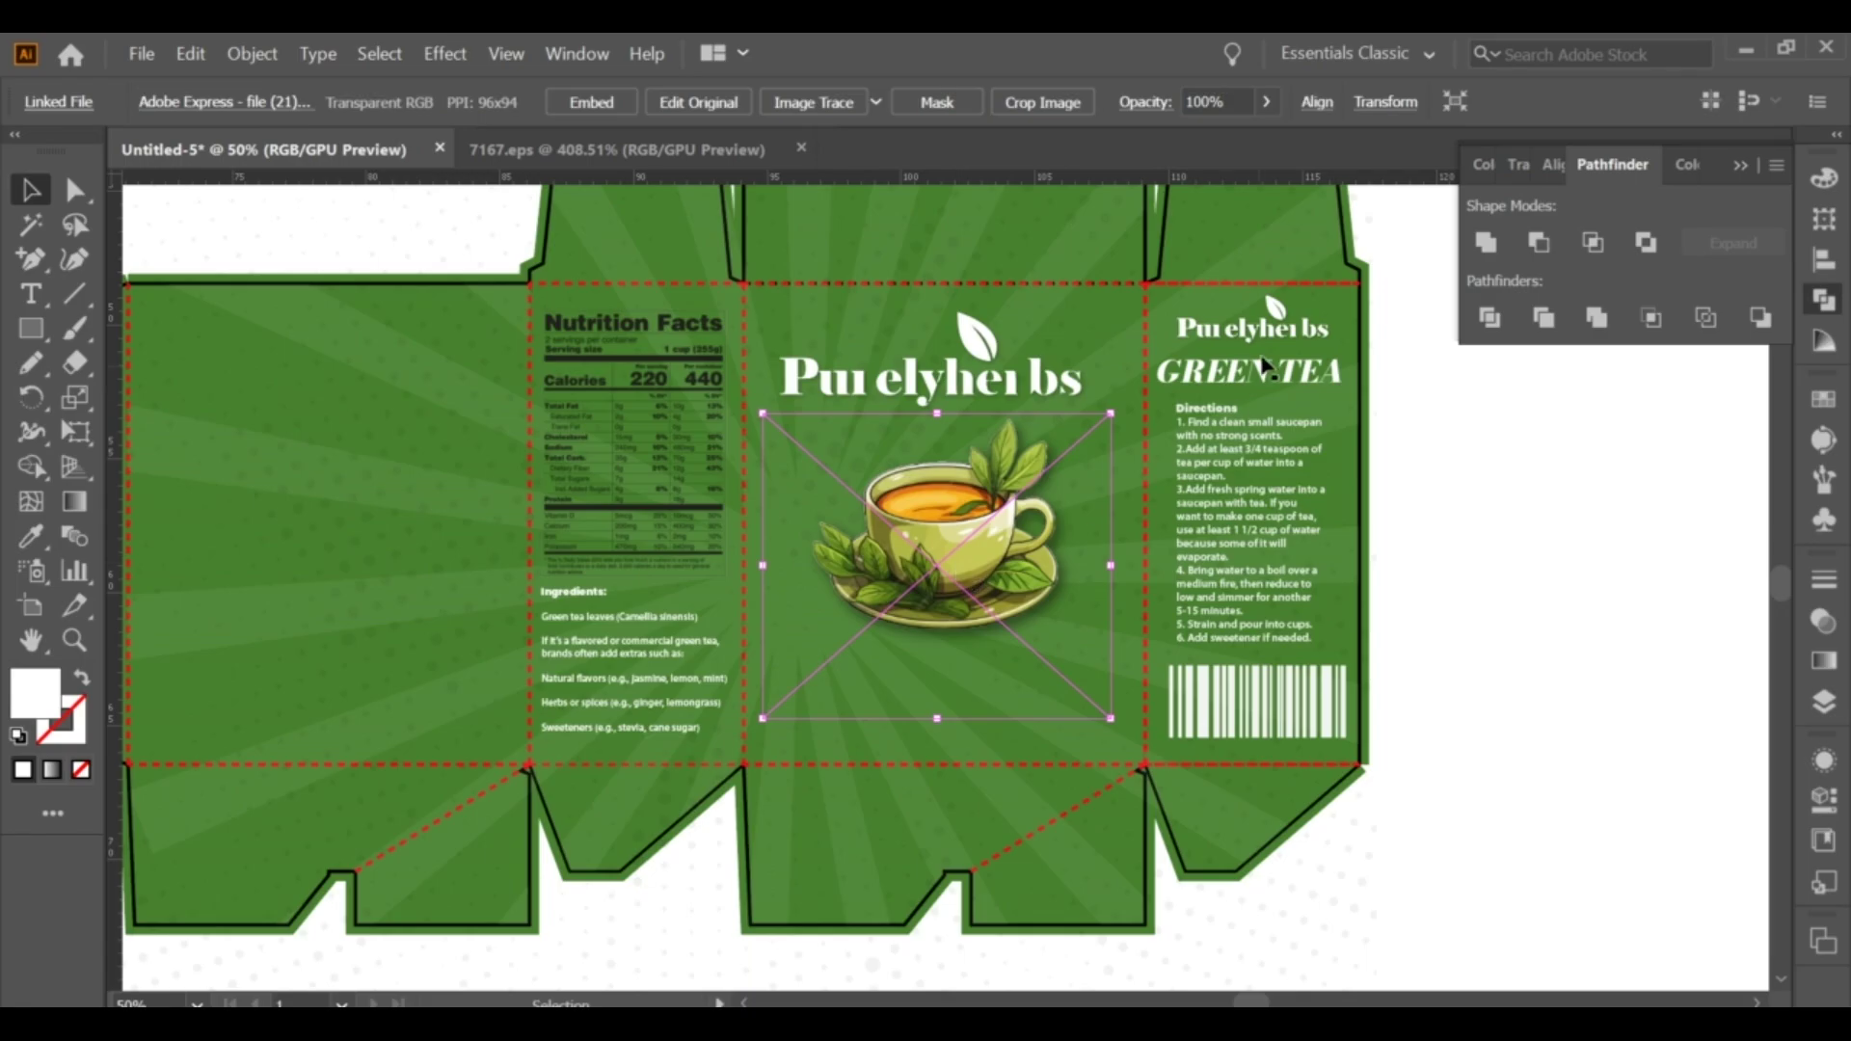
{"action": "left_click_drag", "start_coordinate": [1270, 372], "coordinate": [974, 697]}
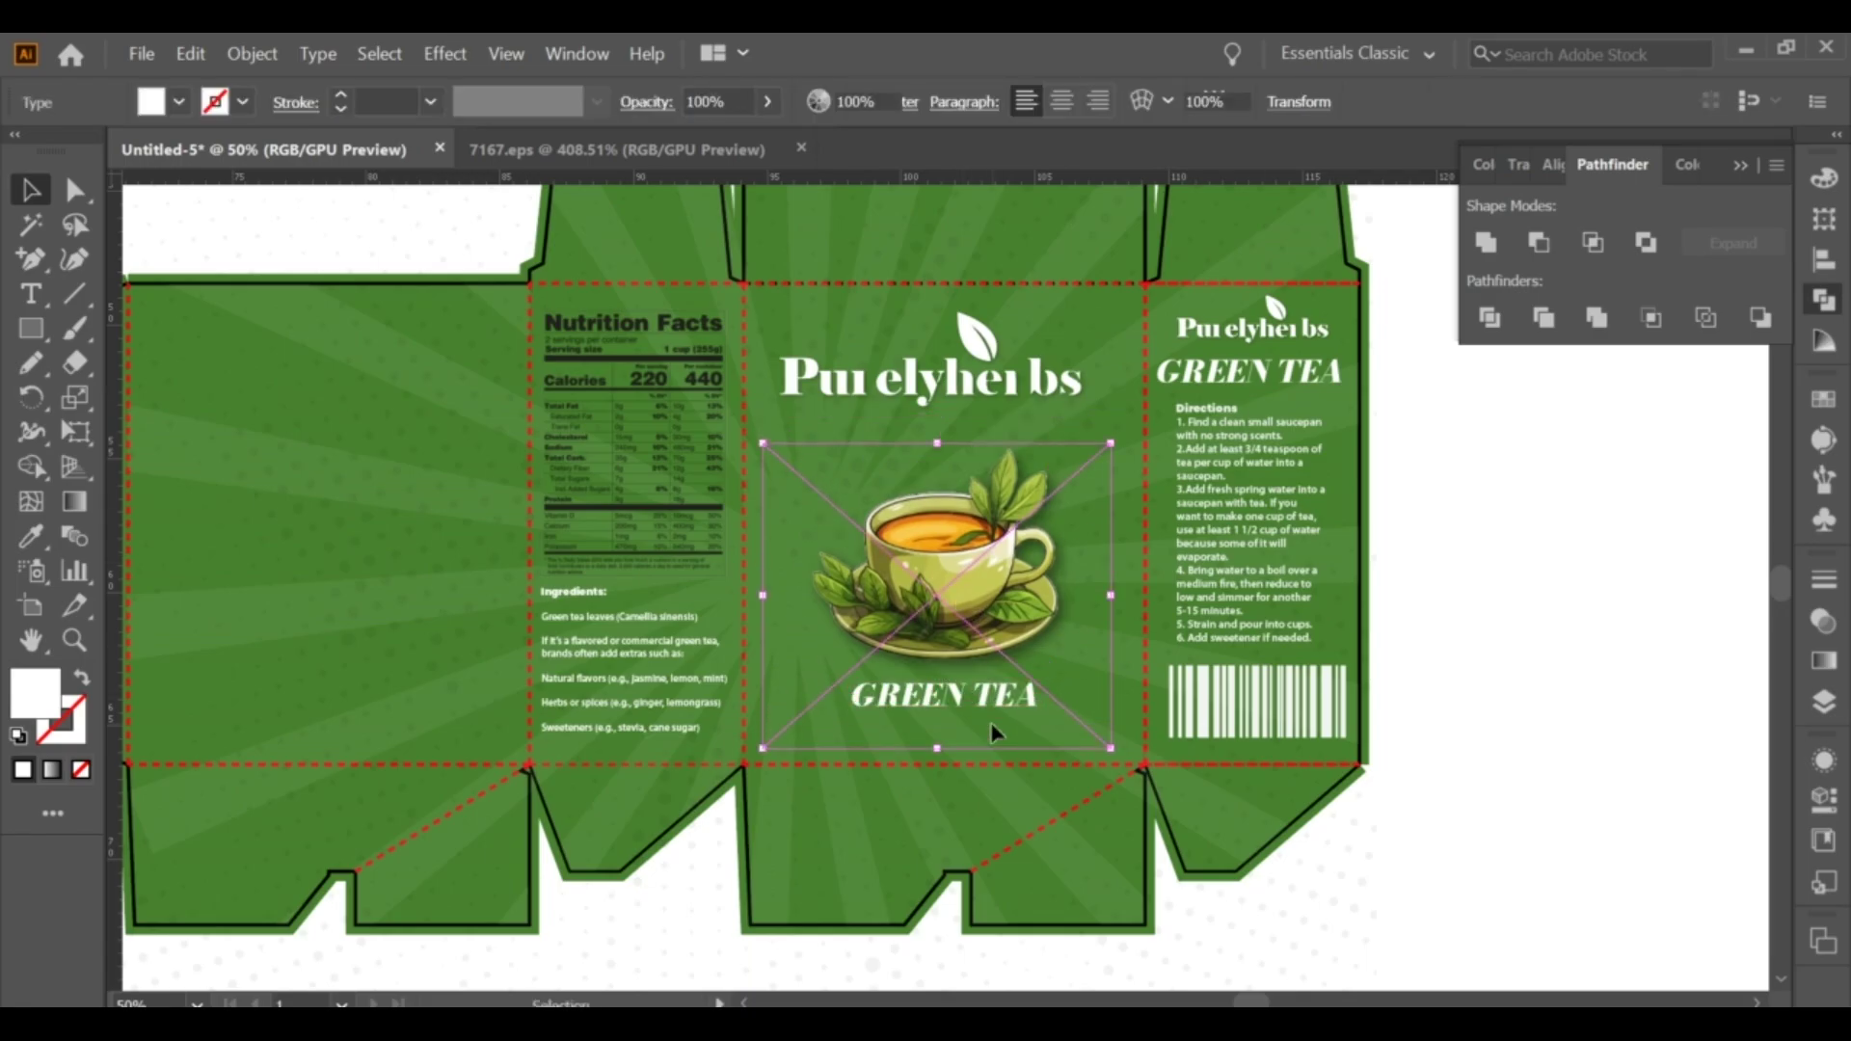
{"action": "key", "text": "ctrl+z"}
{"action": "left_click", "coordinate": [1223, 390]}
{"action": "scroll", "coordinate": [964, 733], "scroll_direction": "up", "scroll_amount": 1}
{"action": "mouse_move", "coordinate": [1223, 391]}
{"action": "left_mouse_down"}
{"action": "mouse_move", "coordinate": [959, 738]}
{"action": "mouse_move", "coordinate": [916, 710]}
{"action": "left_mouse_up"}
{"action": "scroll", "coordinate": [965, 733], "scroll_direction": "up", "scroll_amount": 1}
Add an enlarged 250 G text line directly beneath the front GREEN TEA label.
{"action": "double_click", "coordinate": [965, 733]}
{"action": "key", "text": "ctrl+a"}
{"action": "left_click", "coordinate": [40, 206]}
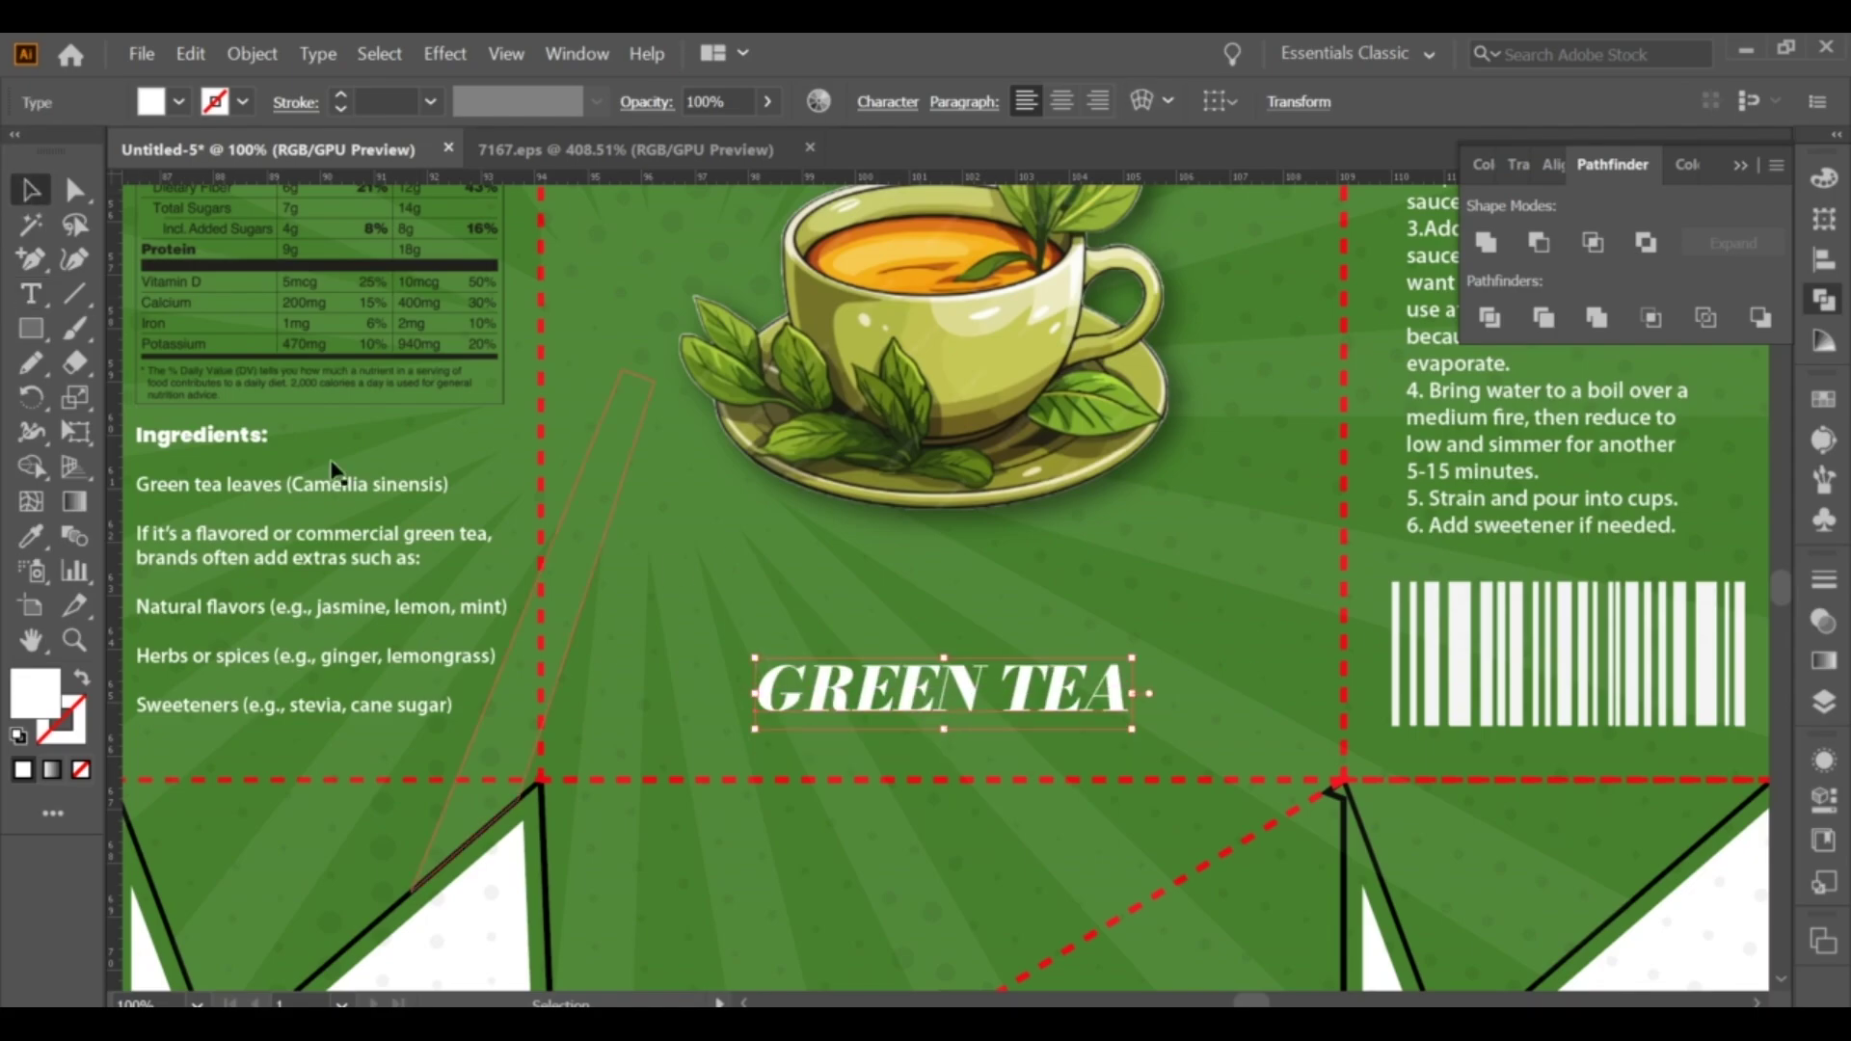
{"action": "left_click", "coordinate": [31, 295]}
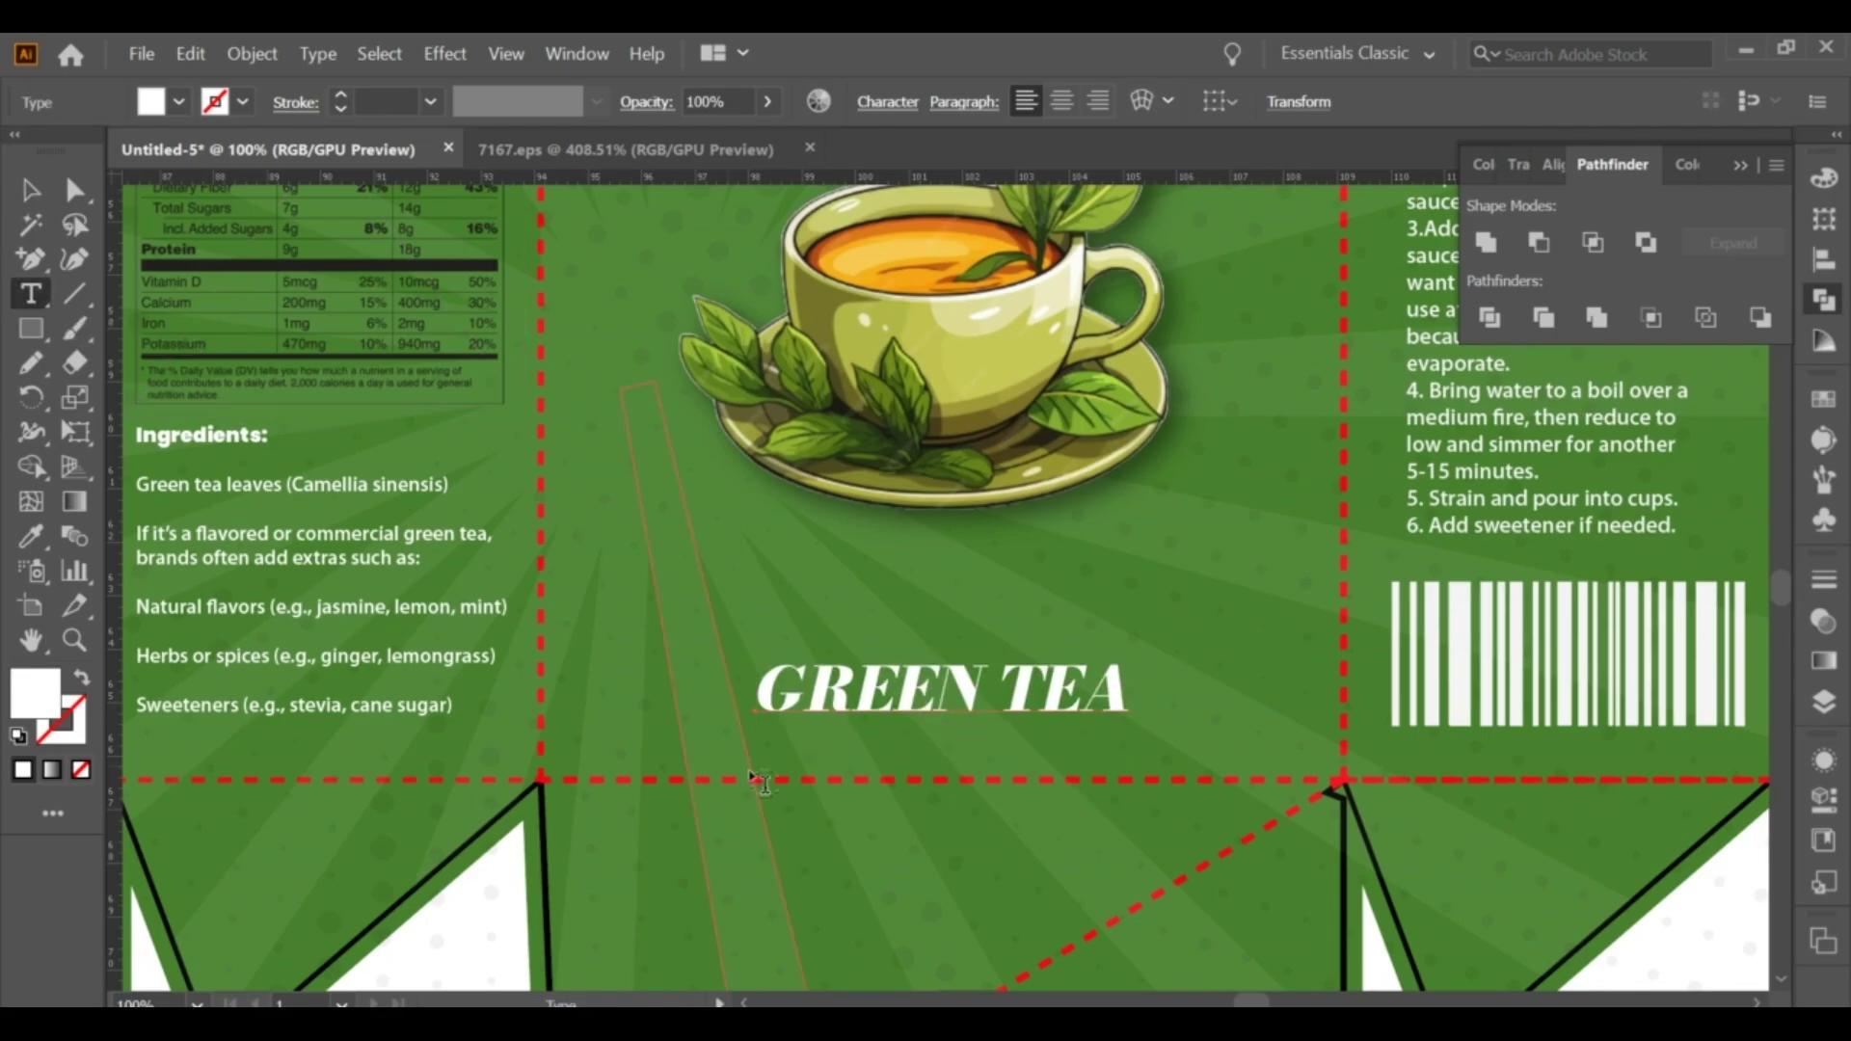
{"action": "left_click", "coordinate": [840, 747]}
{"action": "type", "text": "250 G"}
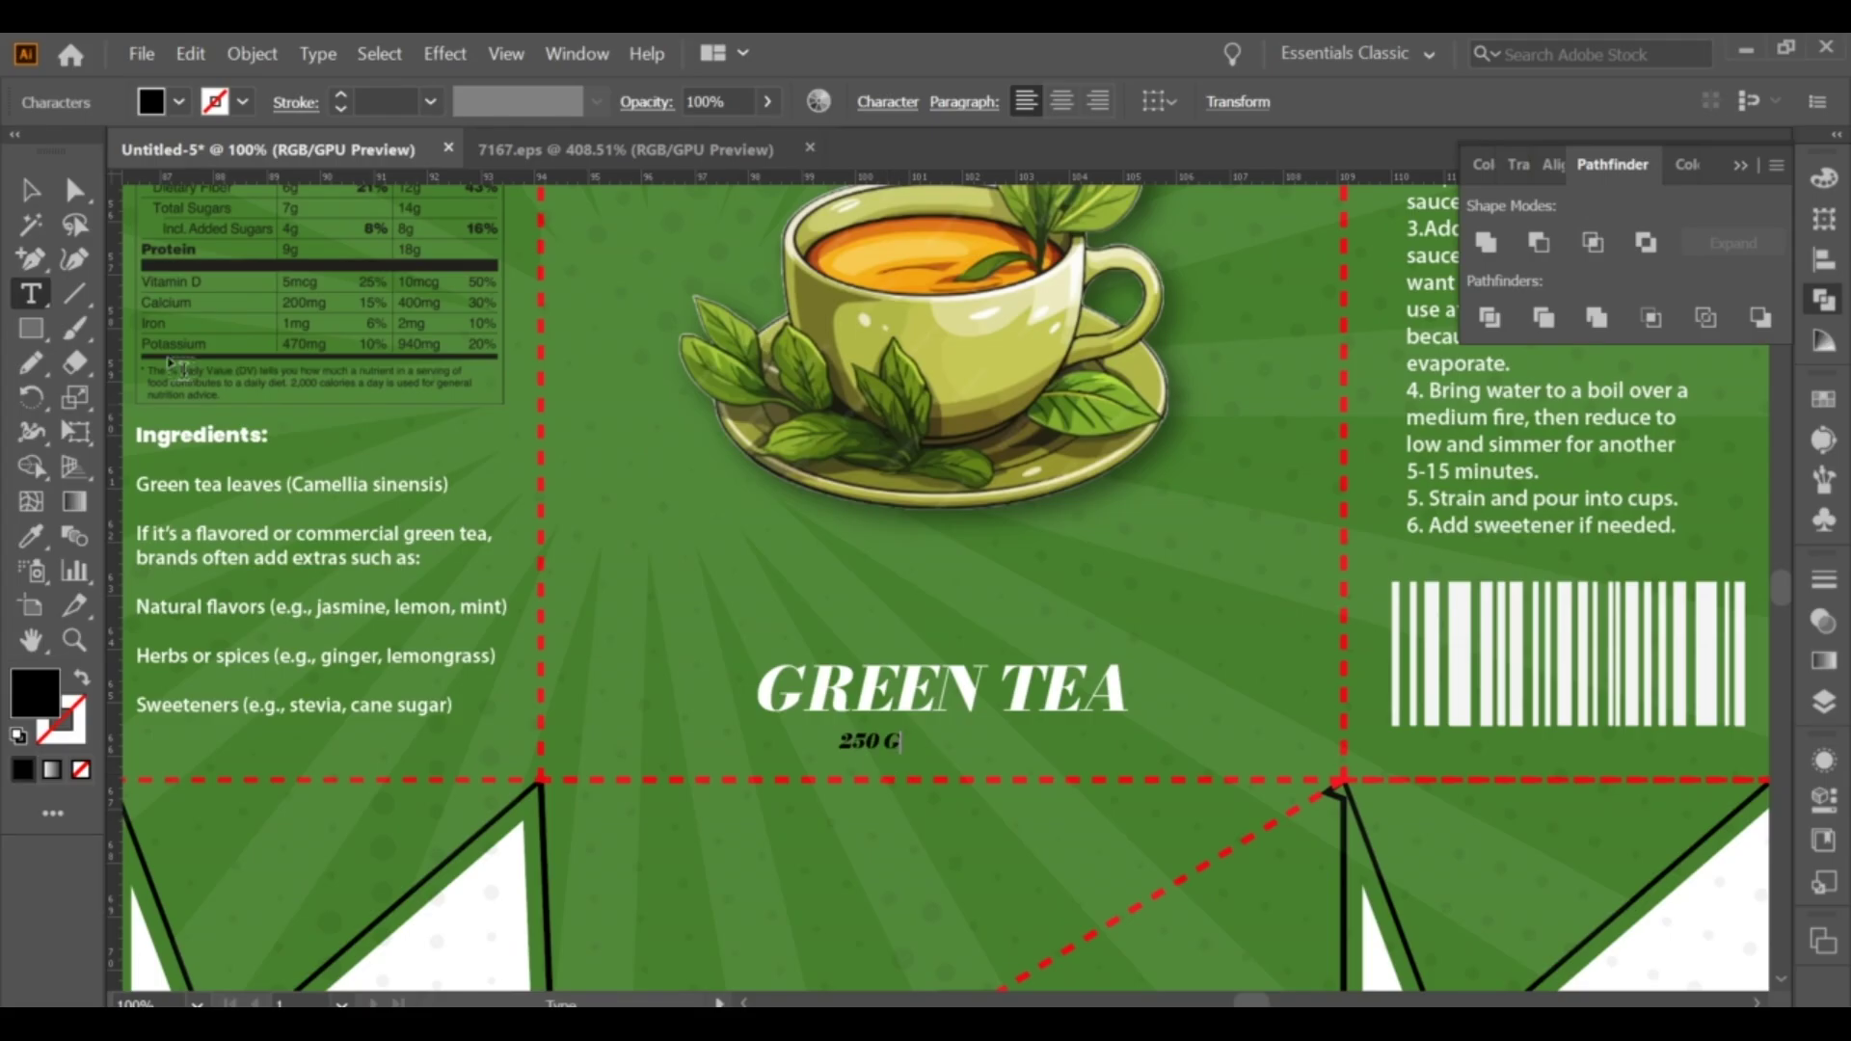
{"action": "left_click", "coordinate": [31, 190]}
{"action": "left_click_drag", "start_coordinate": [901, 756], "coordinate": [1017, 820]}
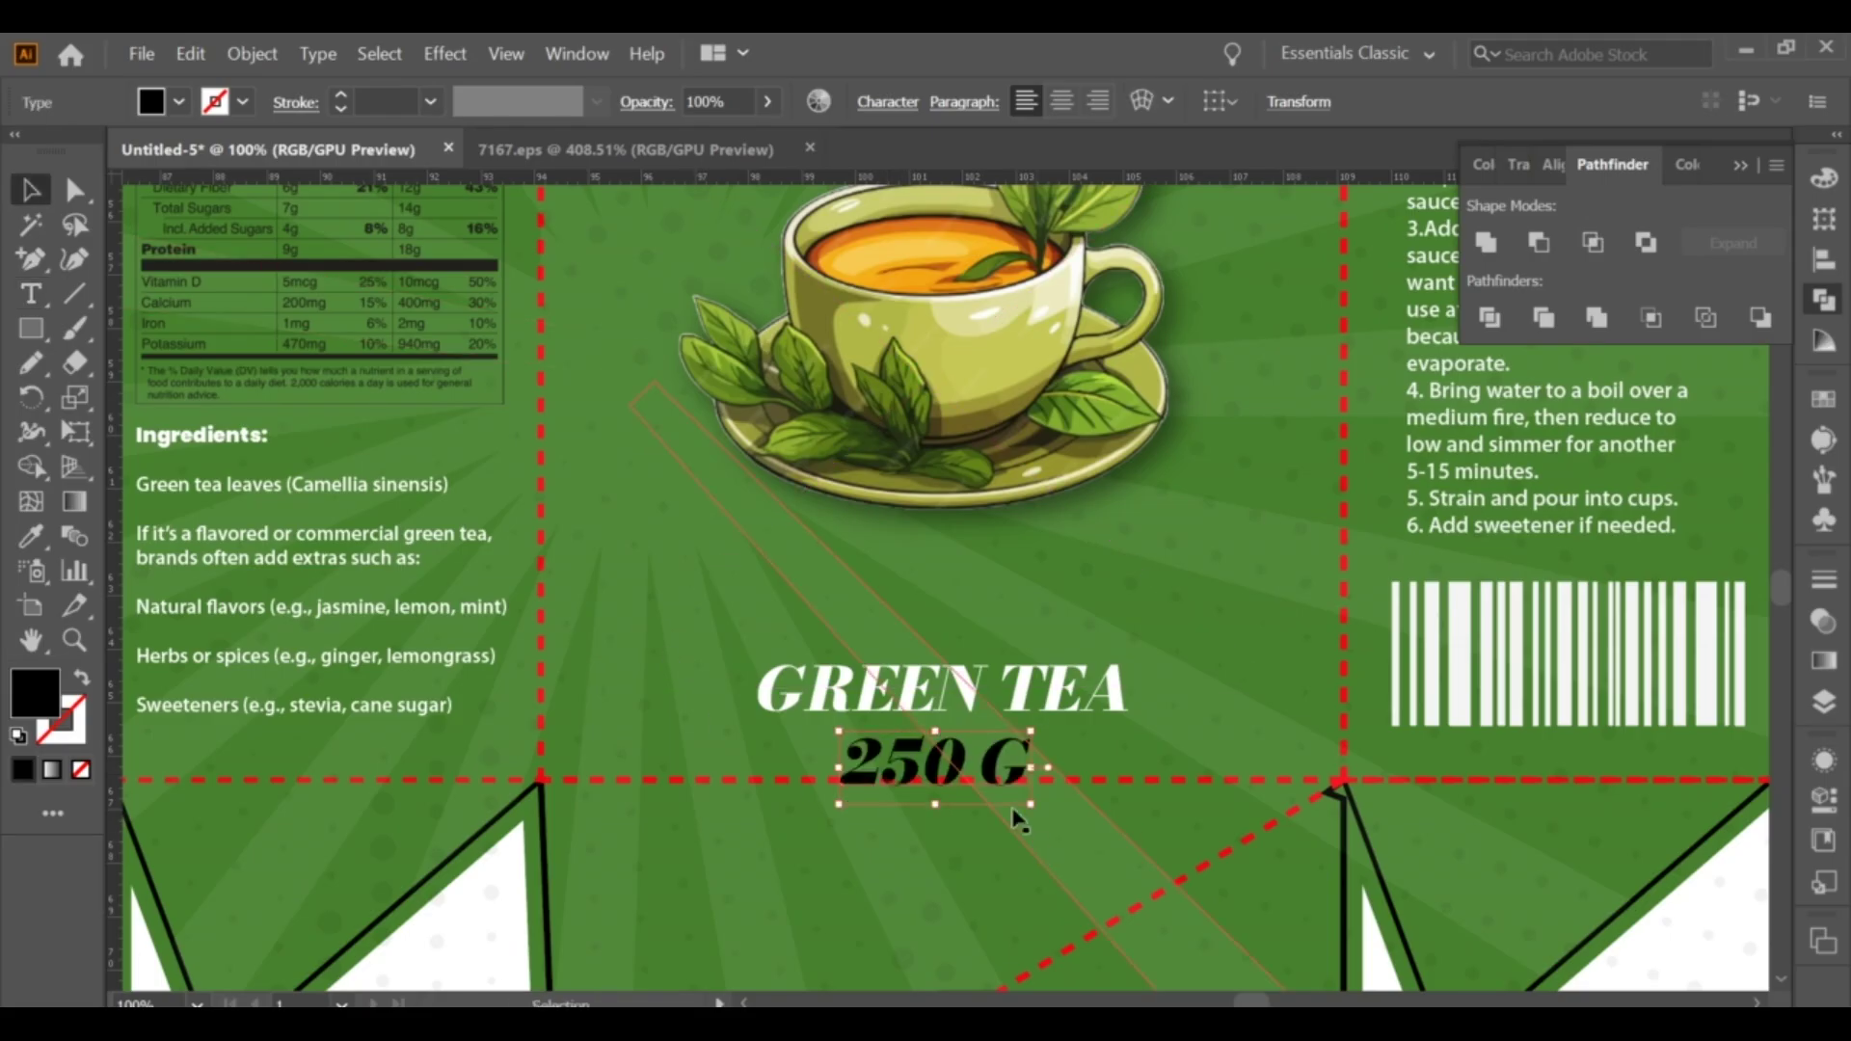
{"action": "left_click_drag", "start_coordinate": [1046, 690], "coordinate": [1045, 605]}
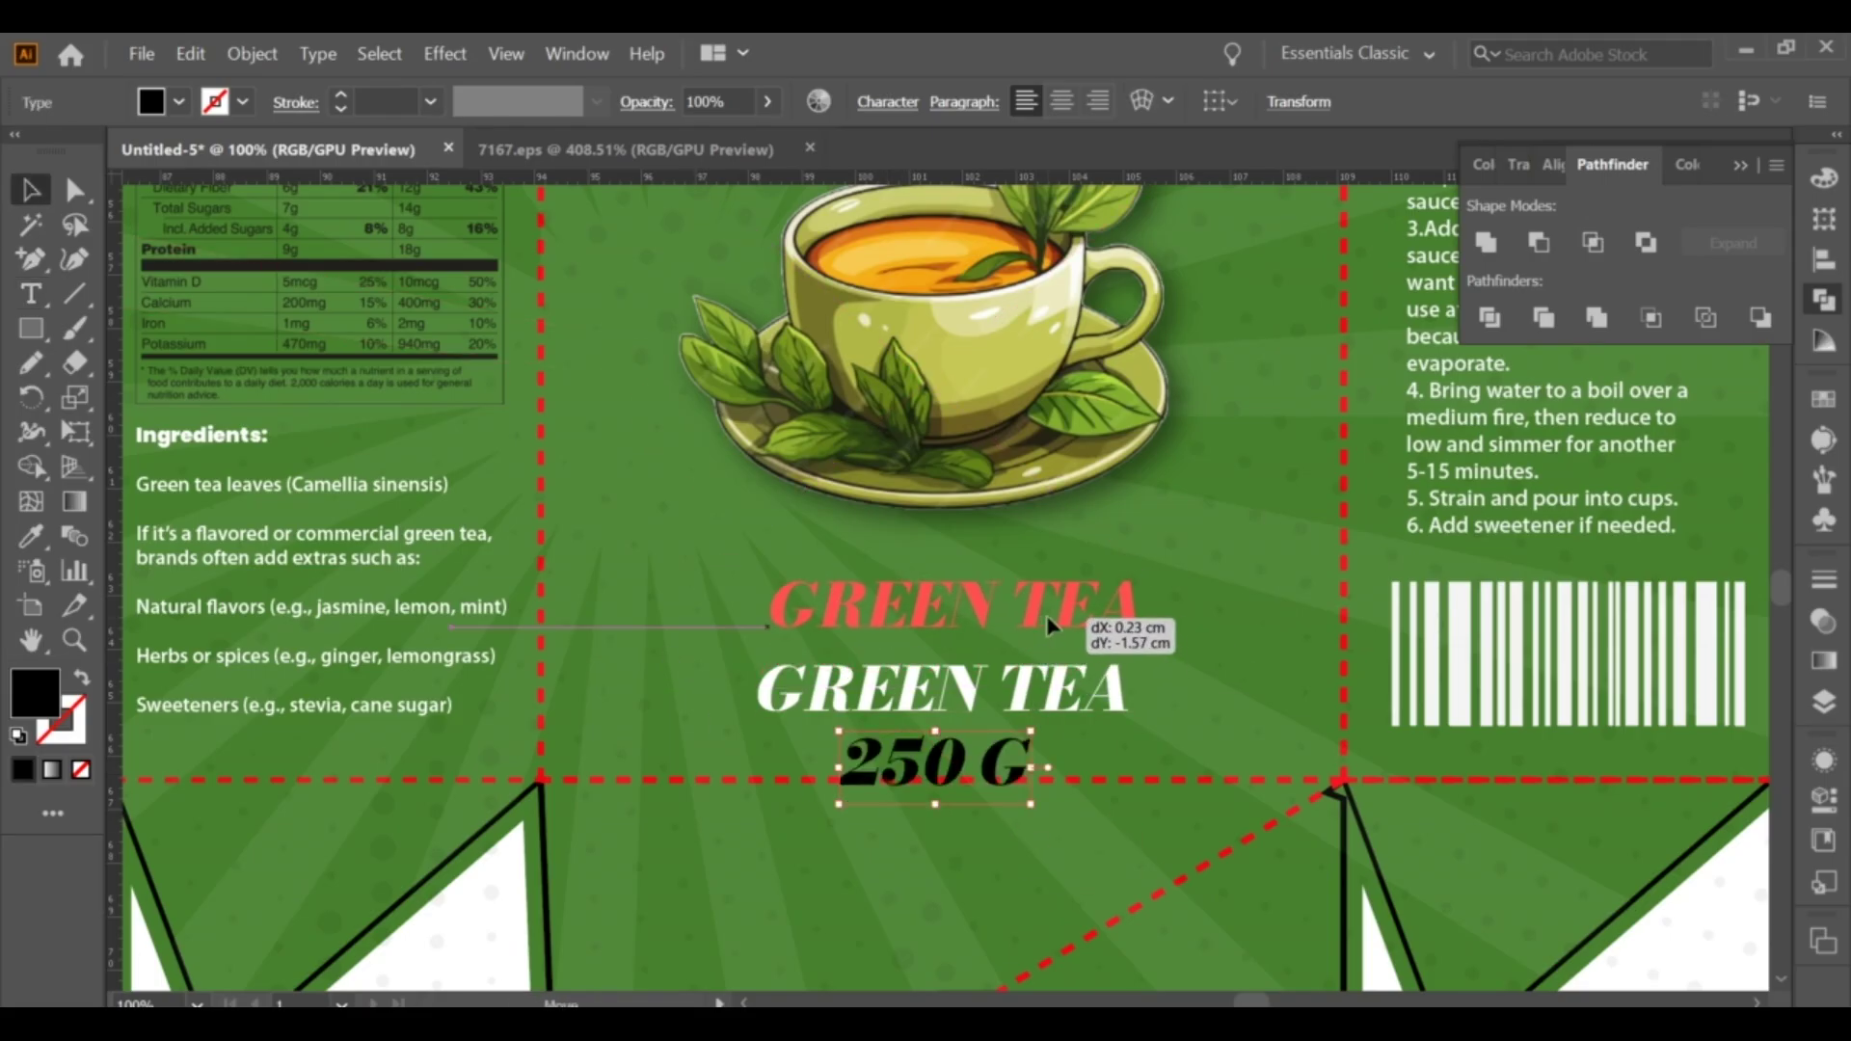
{"action": "left_click_drag", "start_coordinate": [932, 762], "coordinate": [959, 679]}
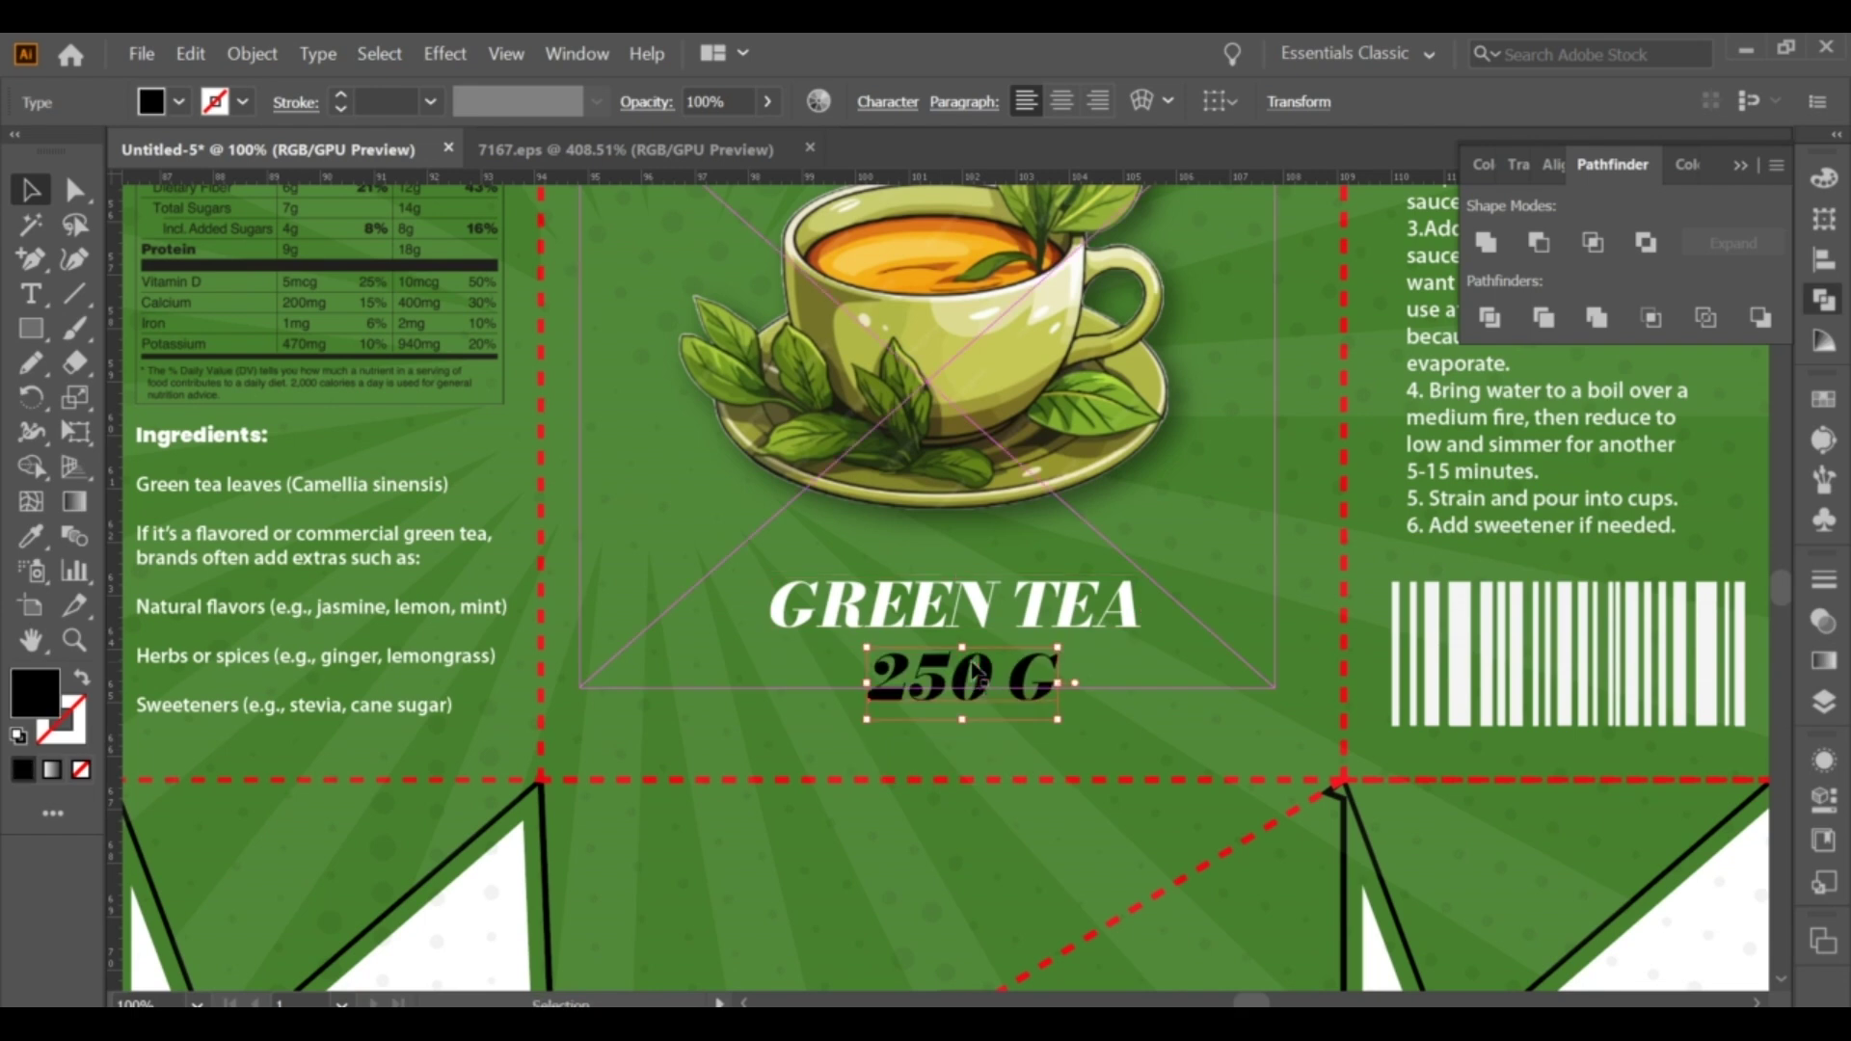
Make the 250 G text white.
{"action": "double_click", "coordinate": [34, 692]}
{"action": "left_click", "coordinate": [716, 453]}
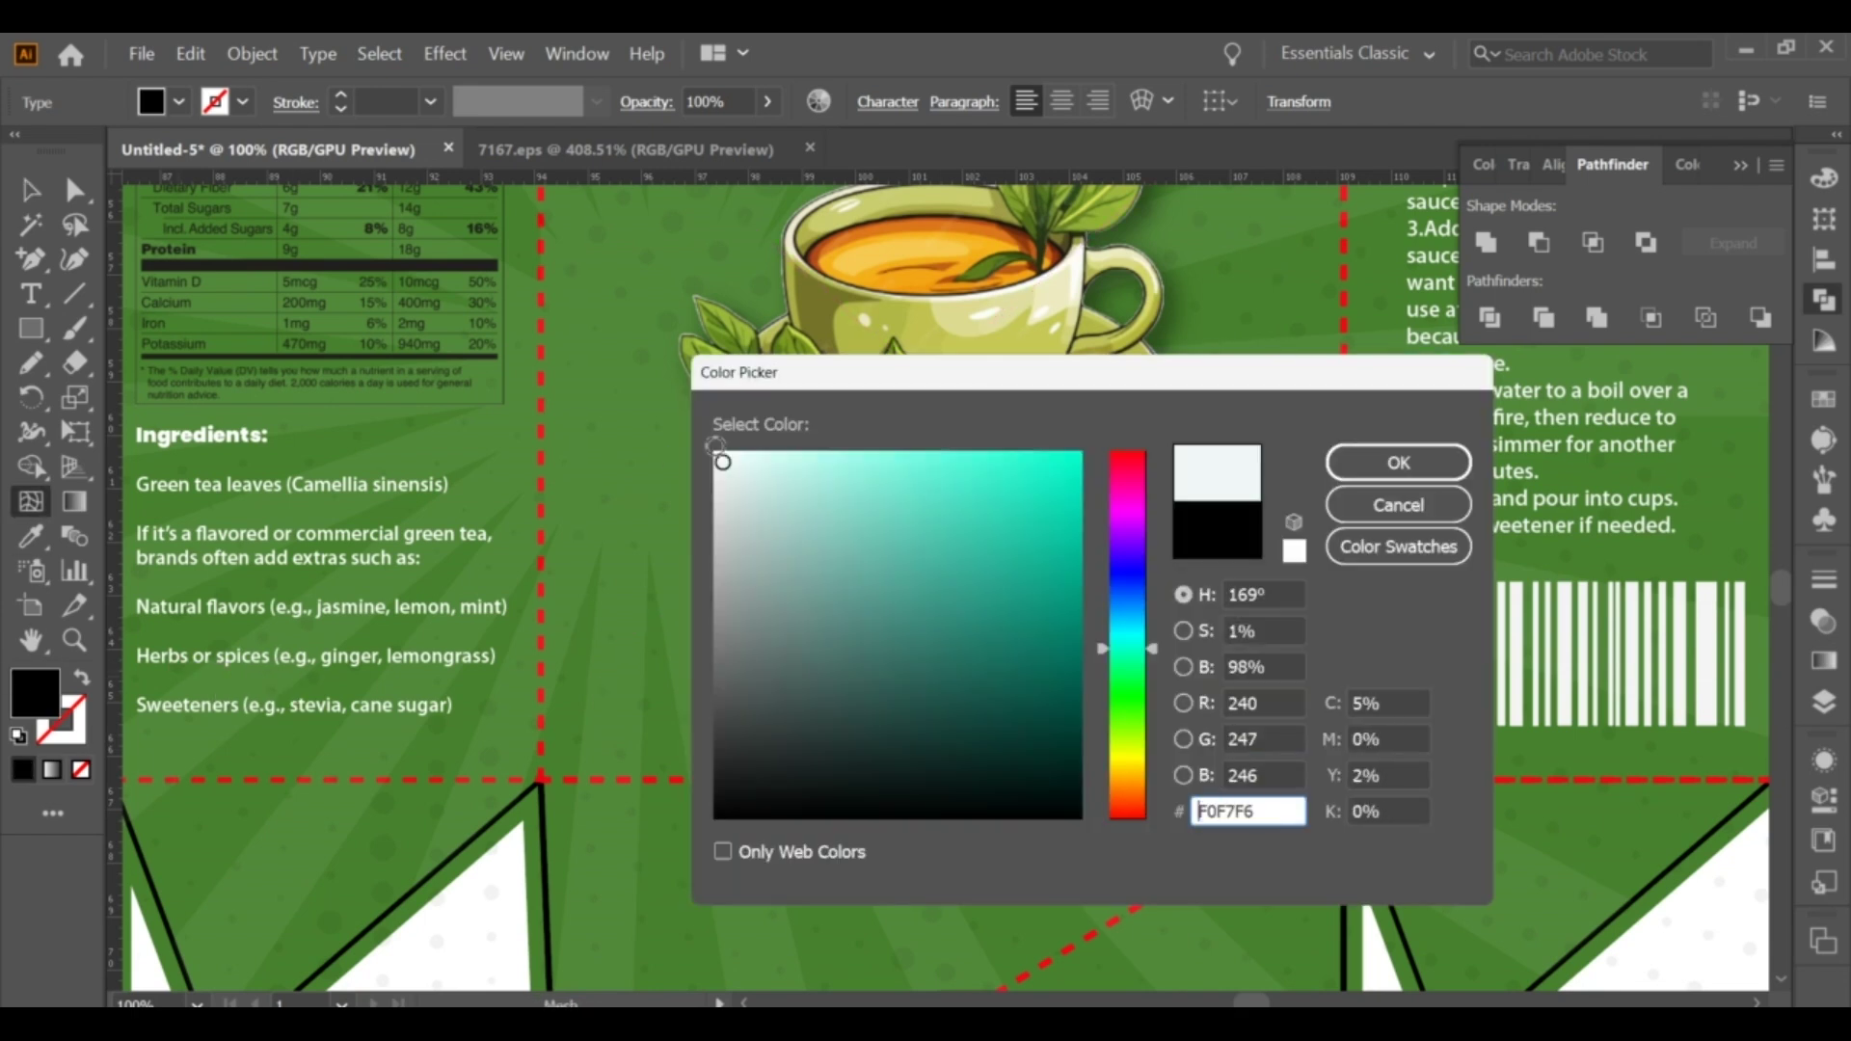
{"action": "left_click", "coordinate": [1395, 466]}
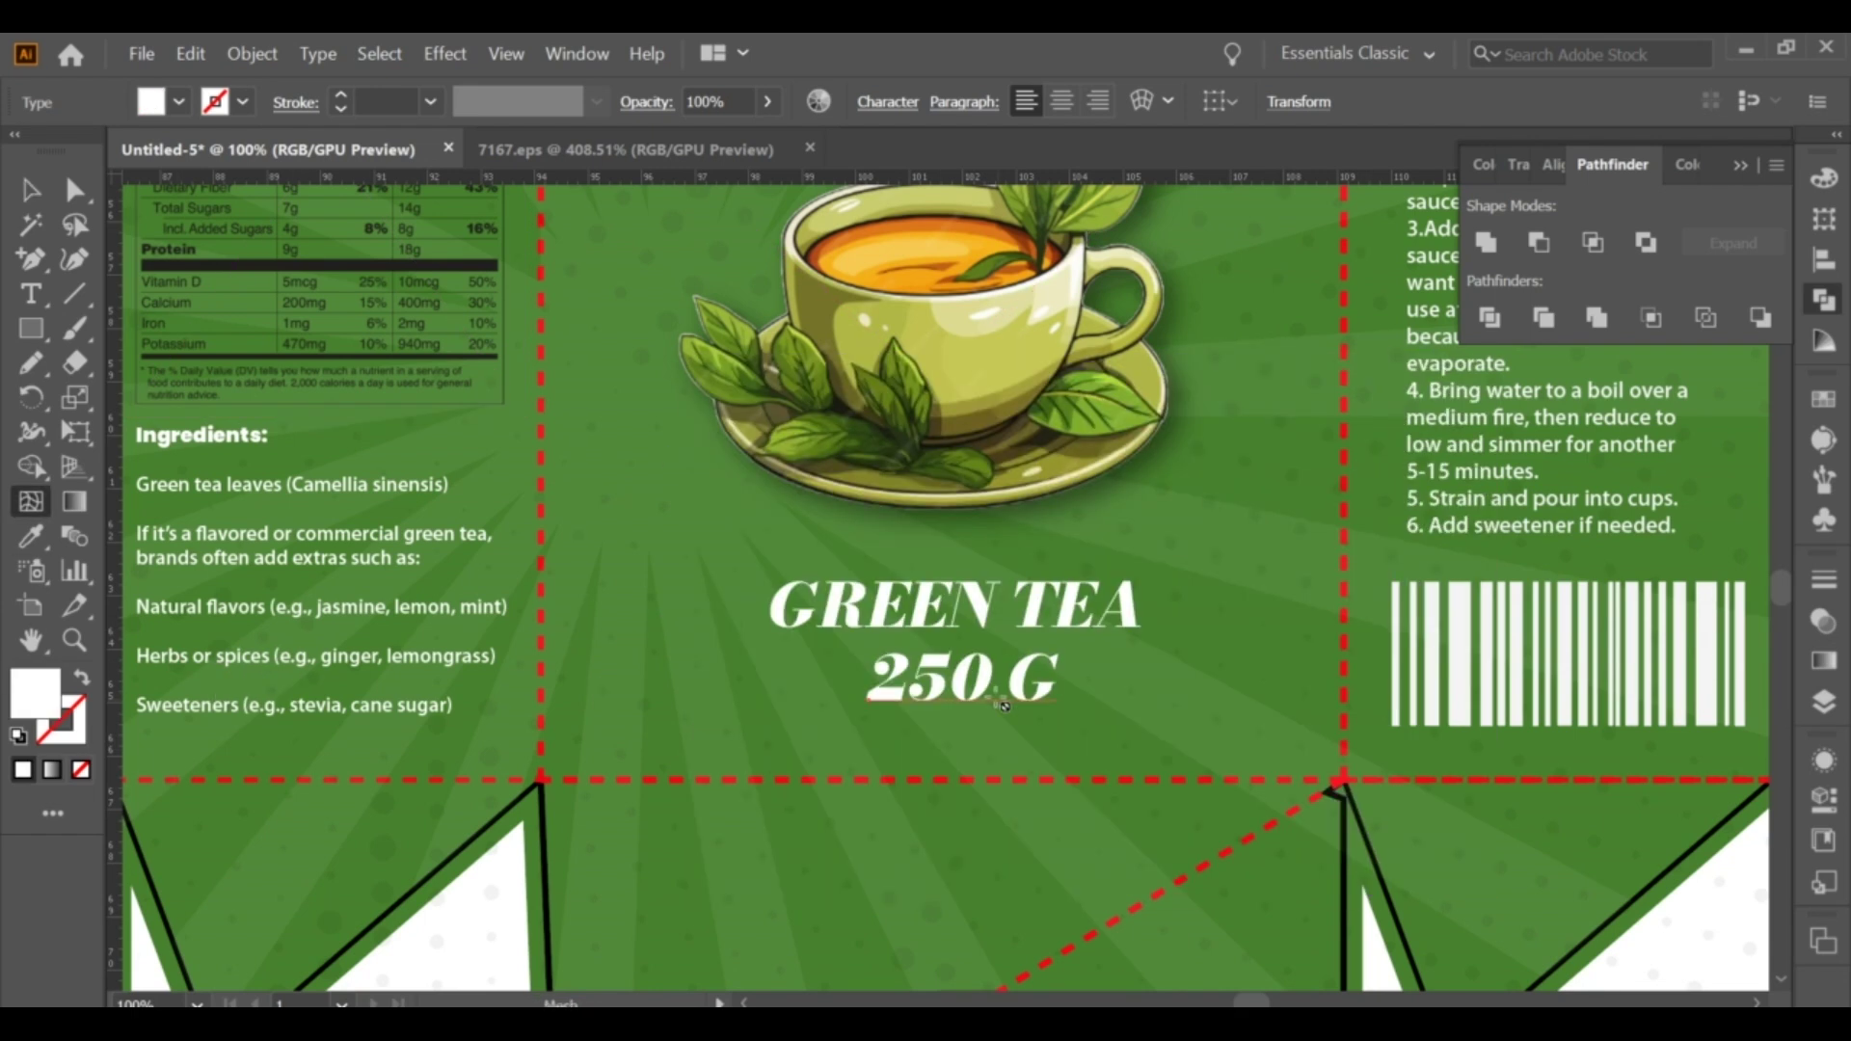
{"action": "key", "text": "v"}
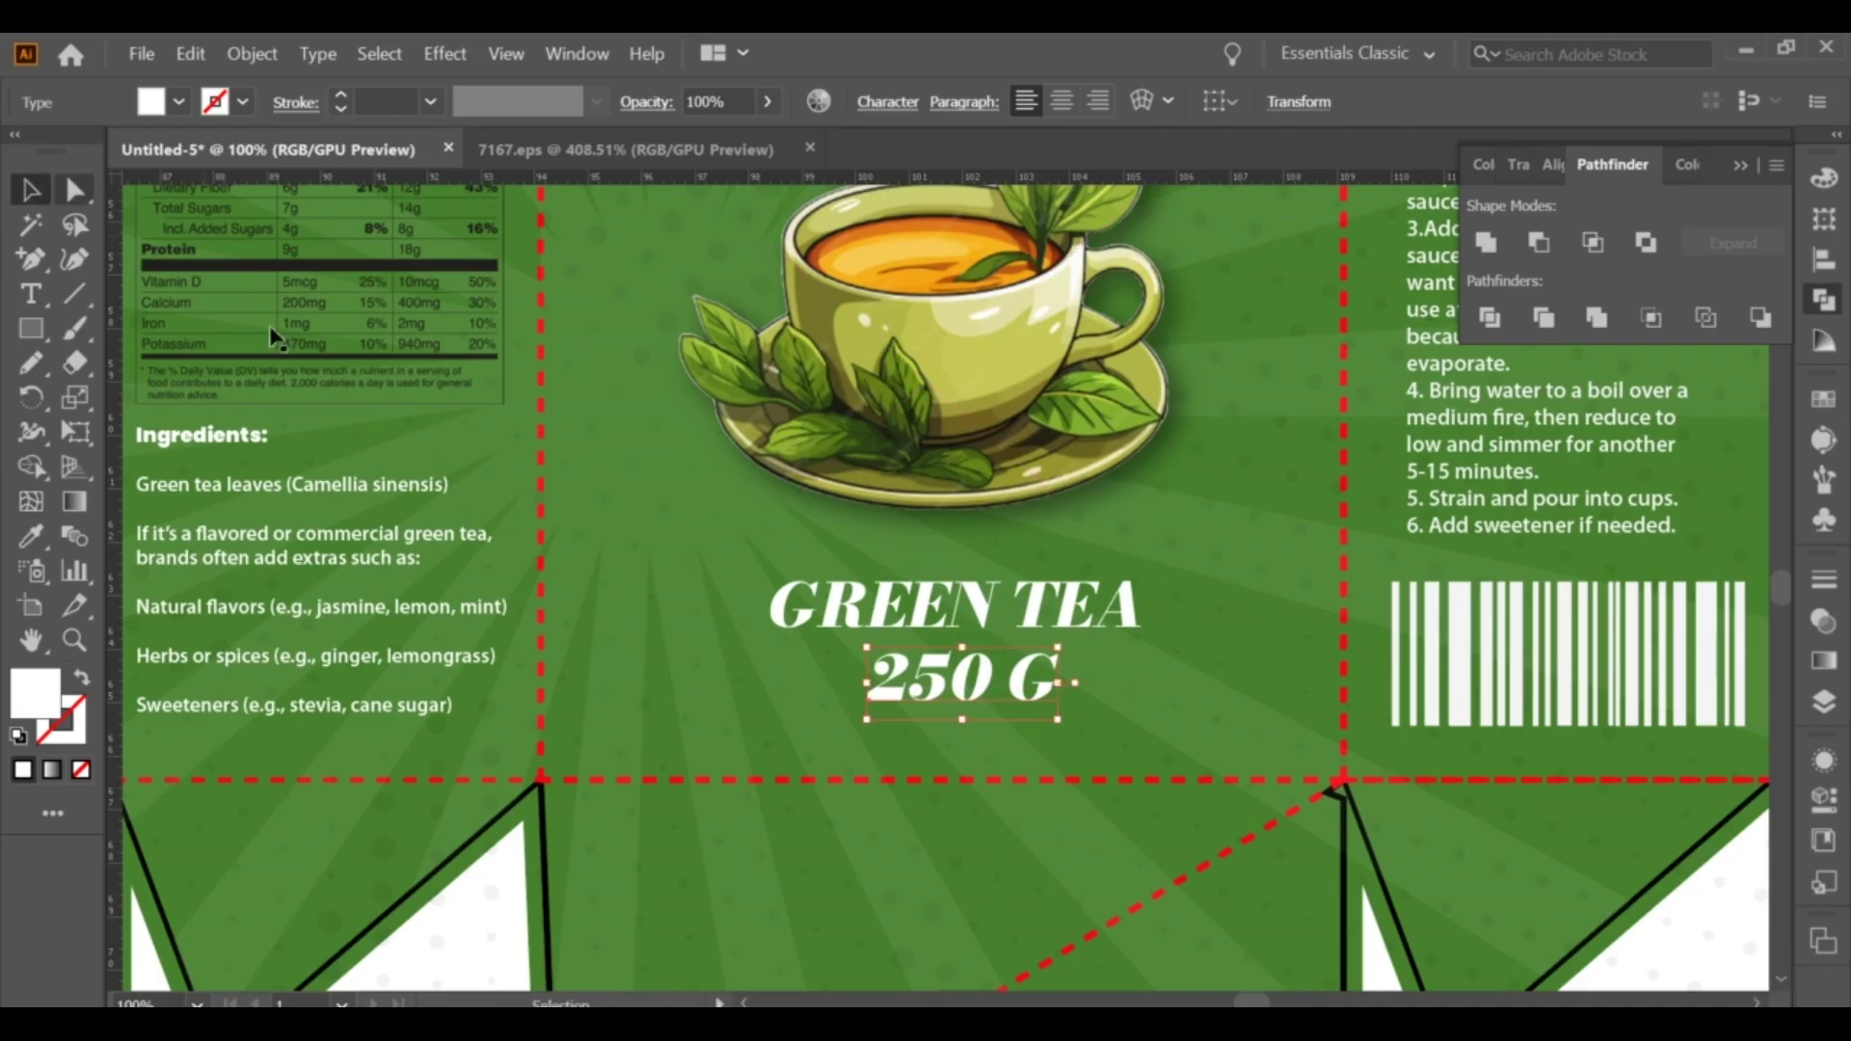
{"action": "scroll", "coordinate": [779, 545], "scroll_direction": "down", "scroll_amount": 1, "text": "alt"}
Copy the front logo and tea cup onto the left panel.
{"action": "scroll", "coordinate": [933, 553], "scroll_direction": "down", "scroll_amount": 1, "text": "alt"}
{"action": "left_click", "coordinate": [1211, 824]}
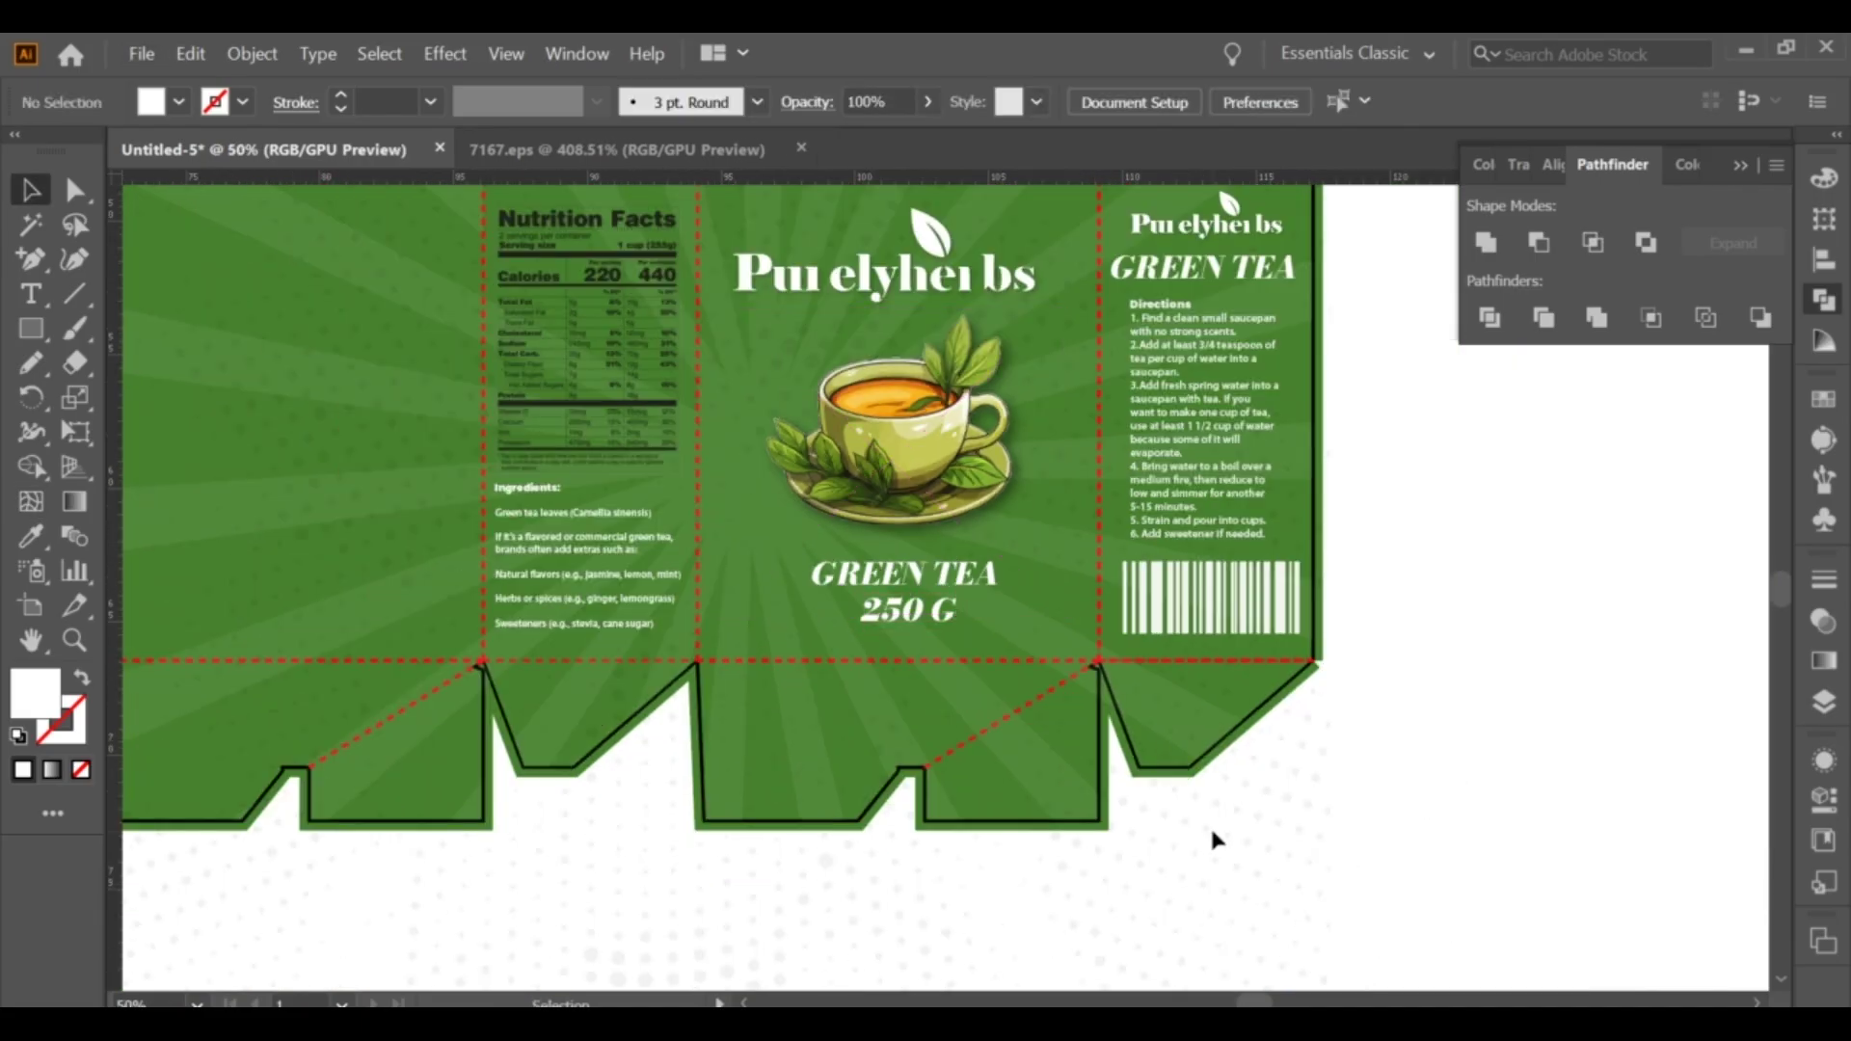
{"action": "scroll", "coordinate": [1129, 765], "scroll_direction": "up", "scroll_amount": 2}
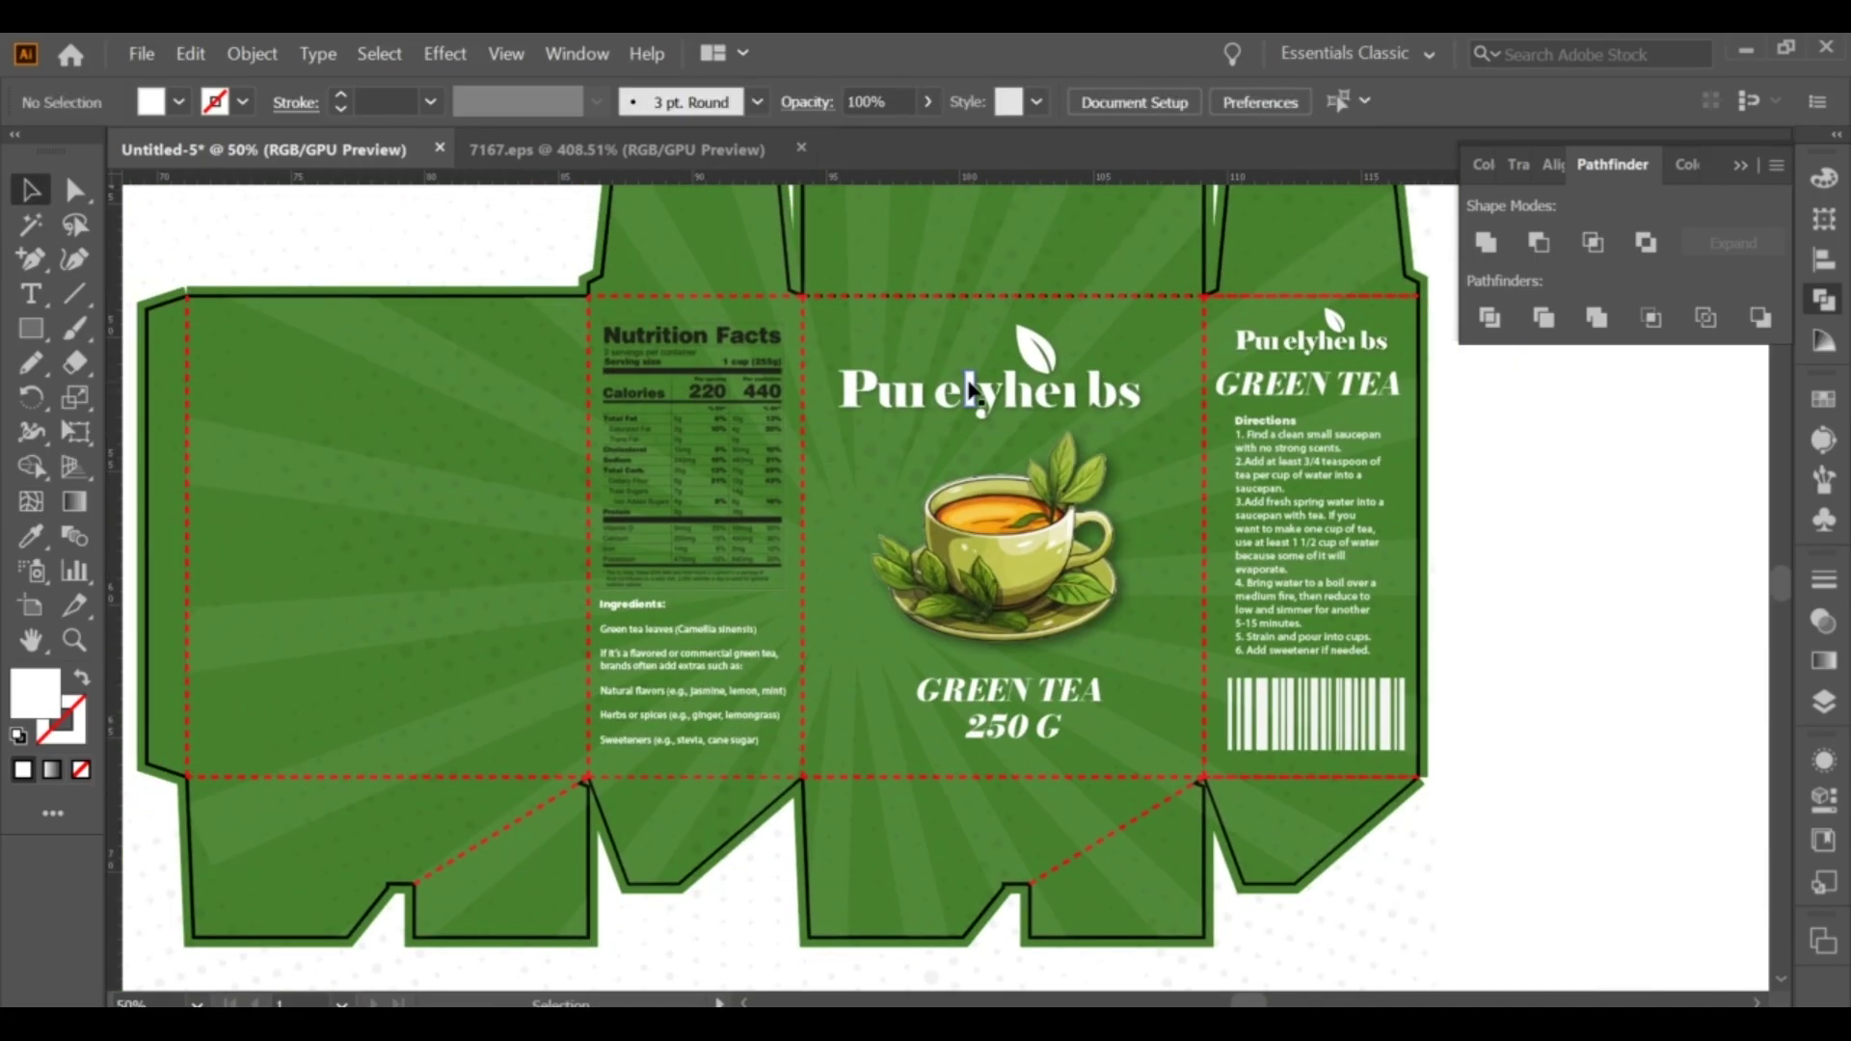
{"action": "left_click", "coordinate": [979, 400]}
{"action": "left_click", "coordinate": [1027, 521], "text": "shift"}
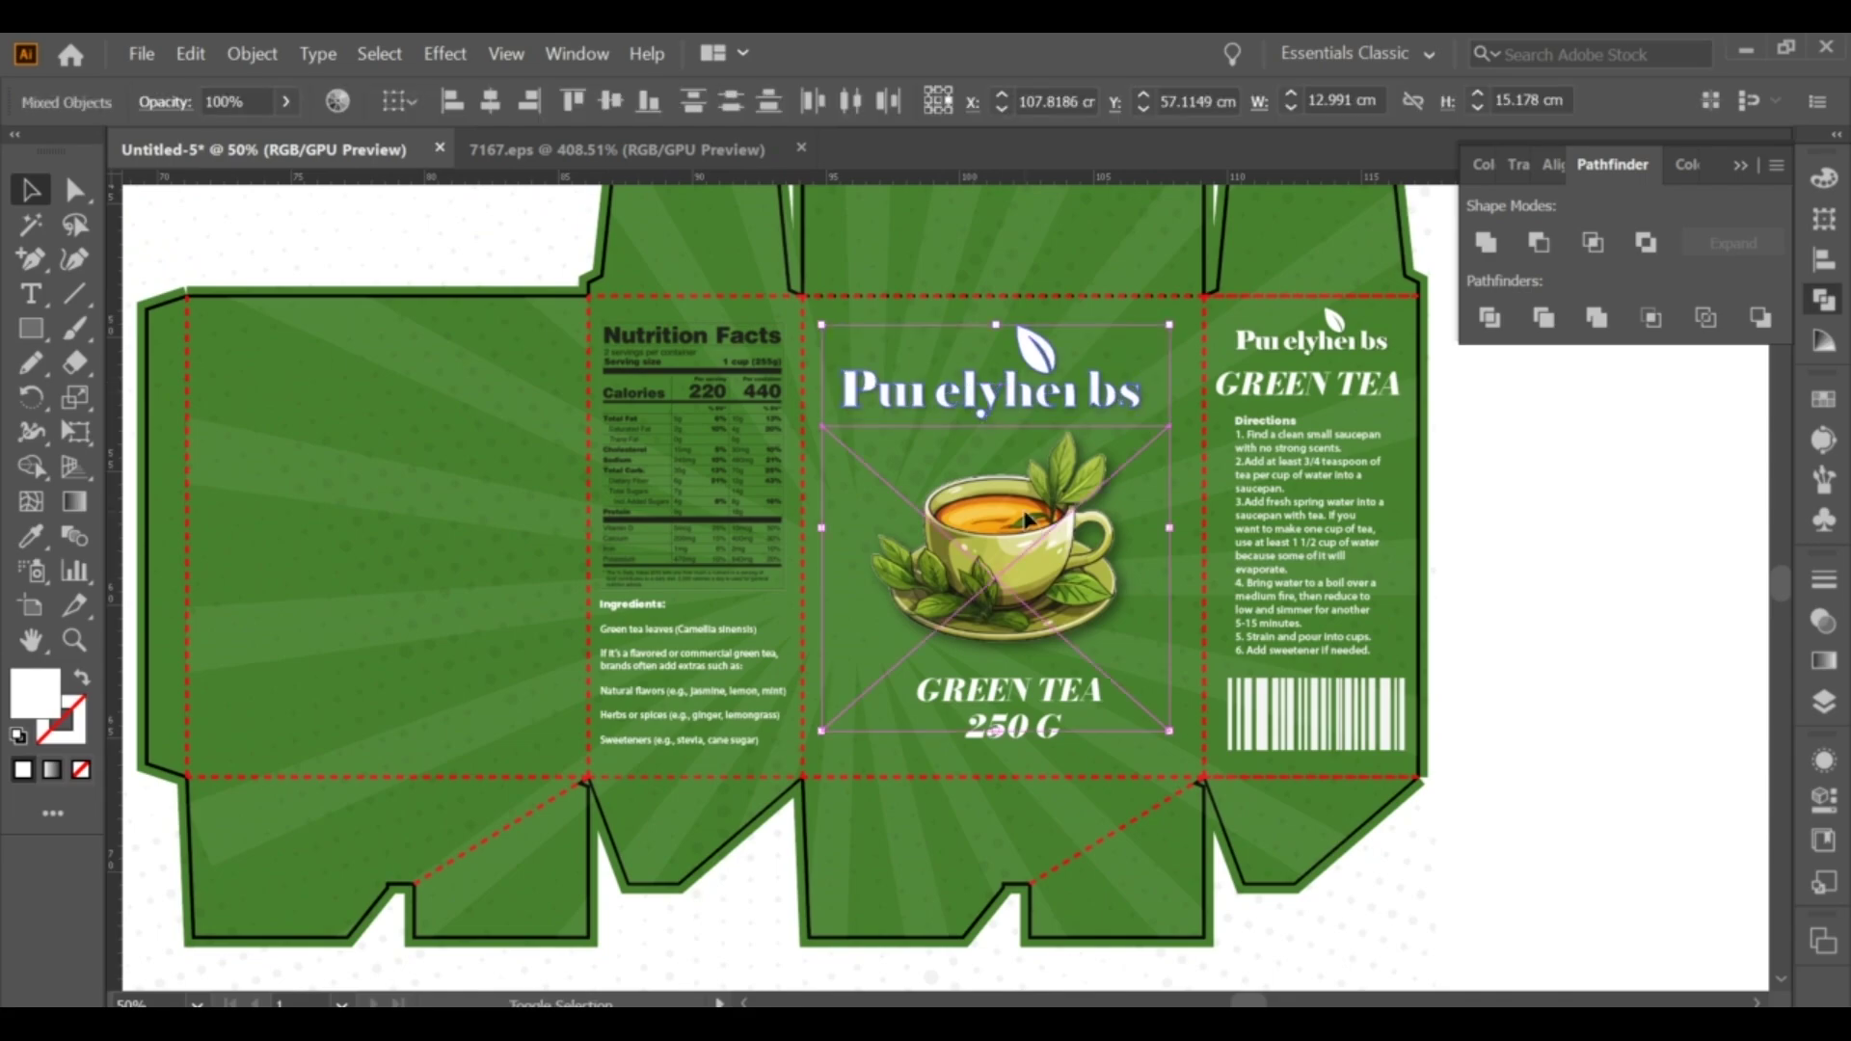
{"action": "left_click_drag", "start_coordinate": [1029, 557], "coordinate": [433, 537]}
{"action": "left_click", "coordinate": [756, 628]}
Copy the GREEN TEA 250 G label to the left panel and reposition the front tea cup.
{"action": "left_click", "coordinate": [979, 612]}
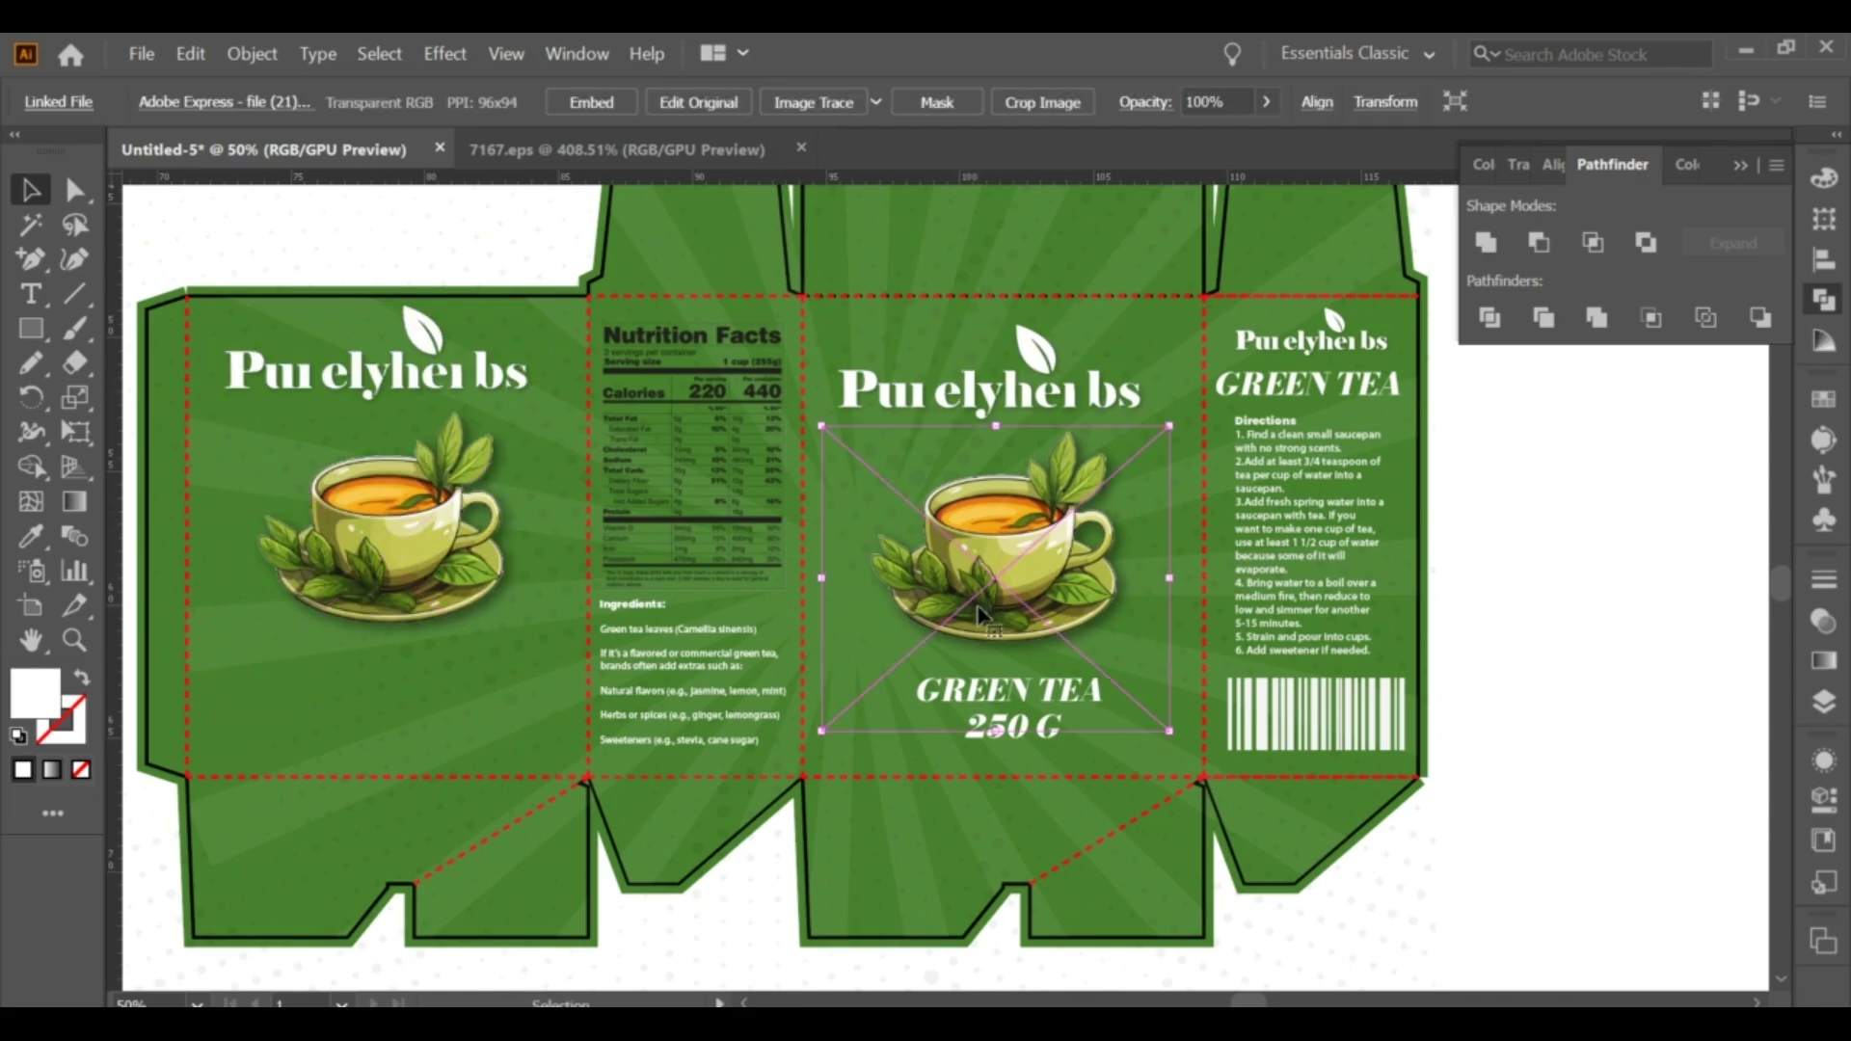
{"action": "left_click_drag", "start_coordinate": [979, 613], "coordinate": [983, 560]}
{"action": "left_click", "coordinate": [1013, 713]}
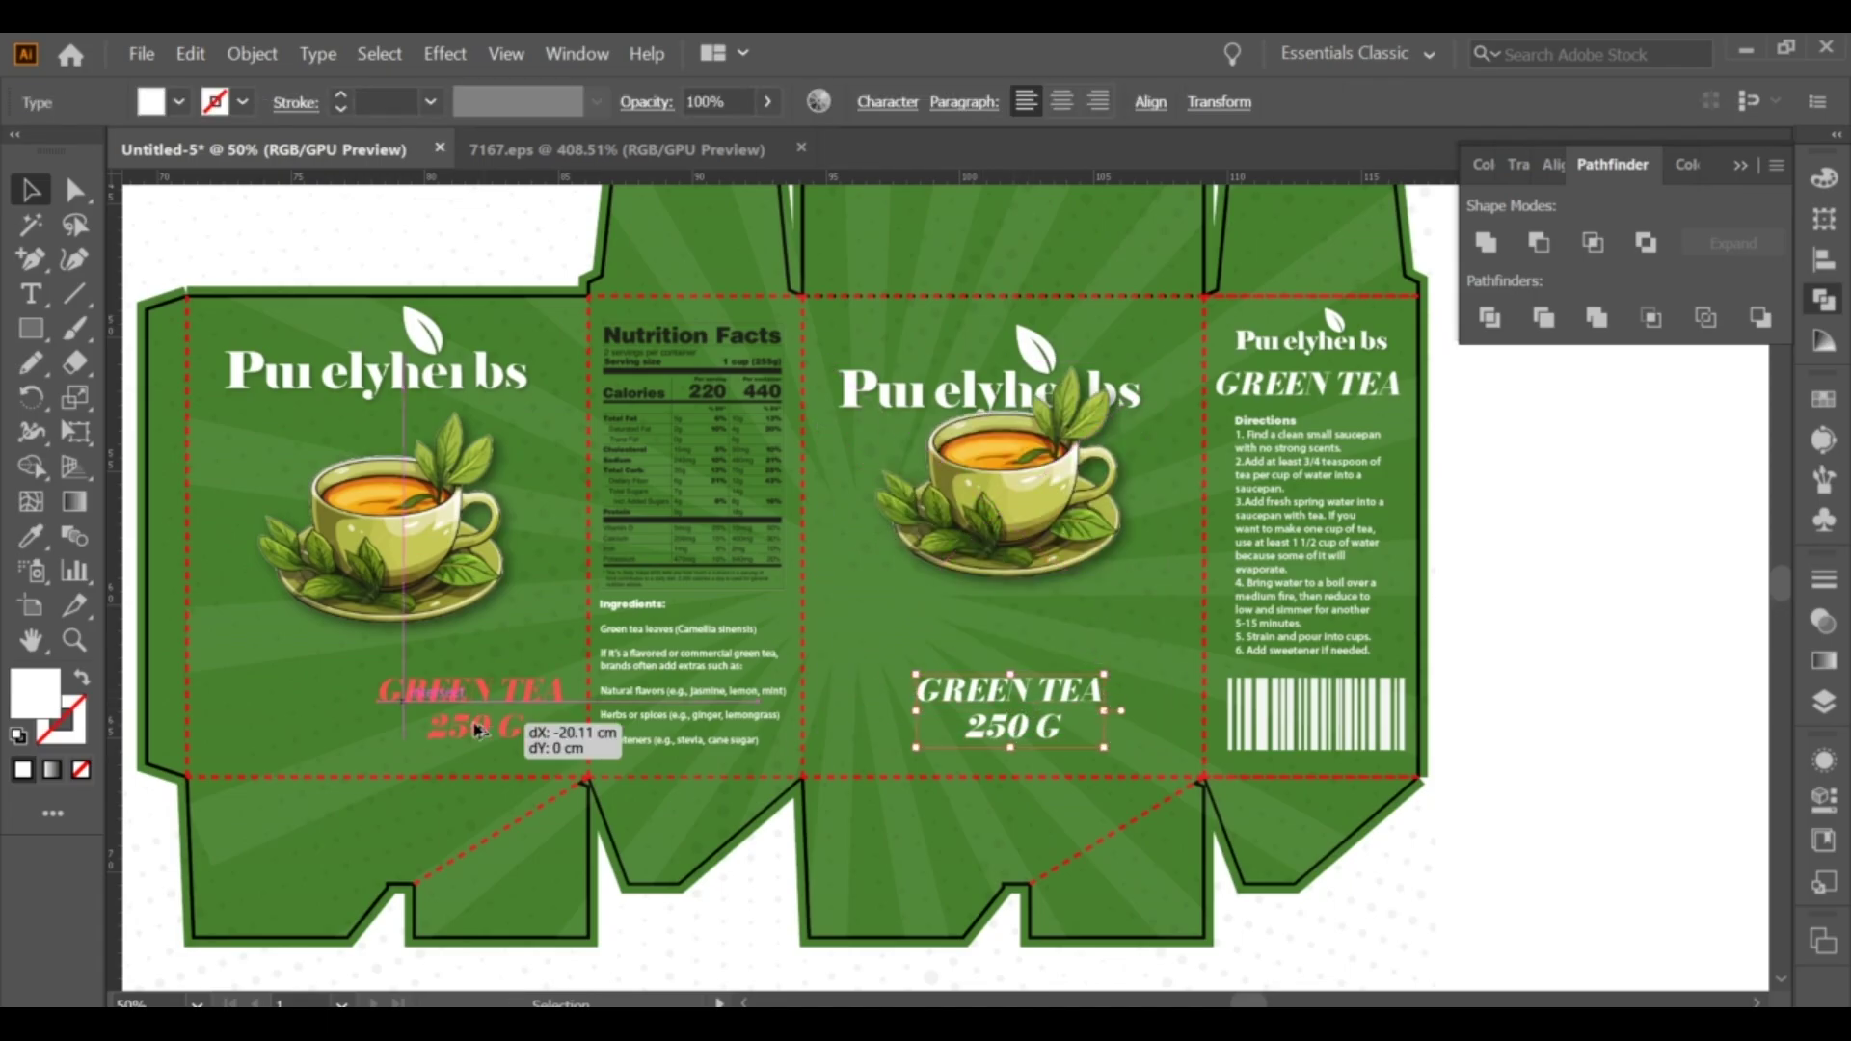
{"action": "left_click_drag", "start_coordinate": [1034, 707], "coordinate": [401, 709]}
{"action": "left_click", "coordinate": [1024, 575]}
{"action": "left_click_drag", "start_coordinate": [1027, 575], "coordinate": [995, 577]}
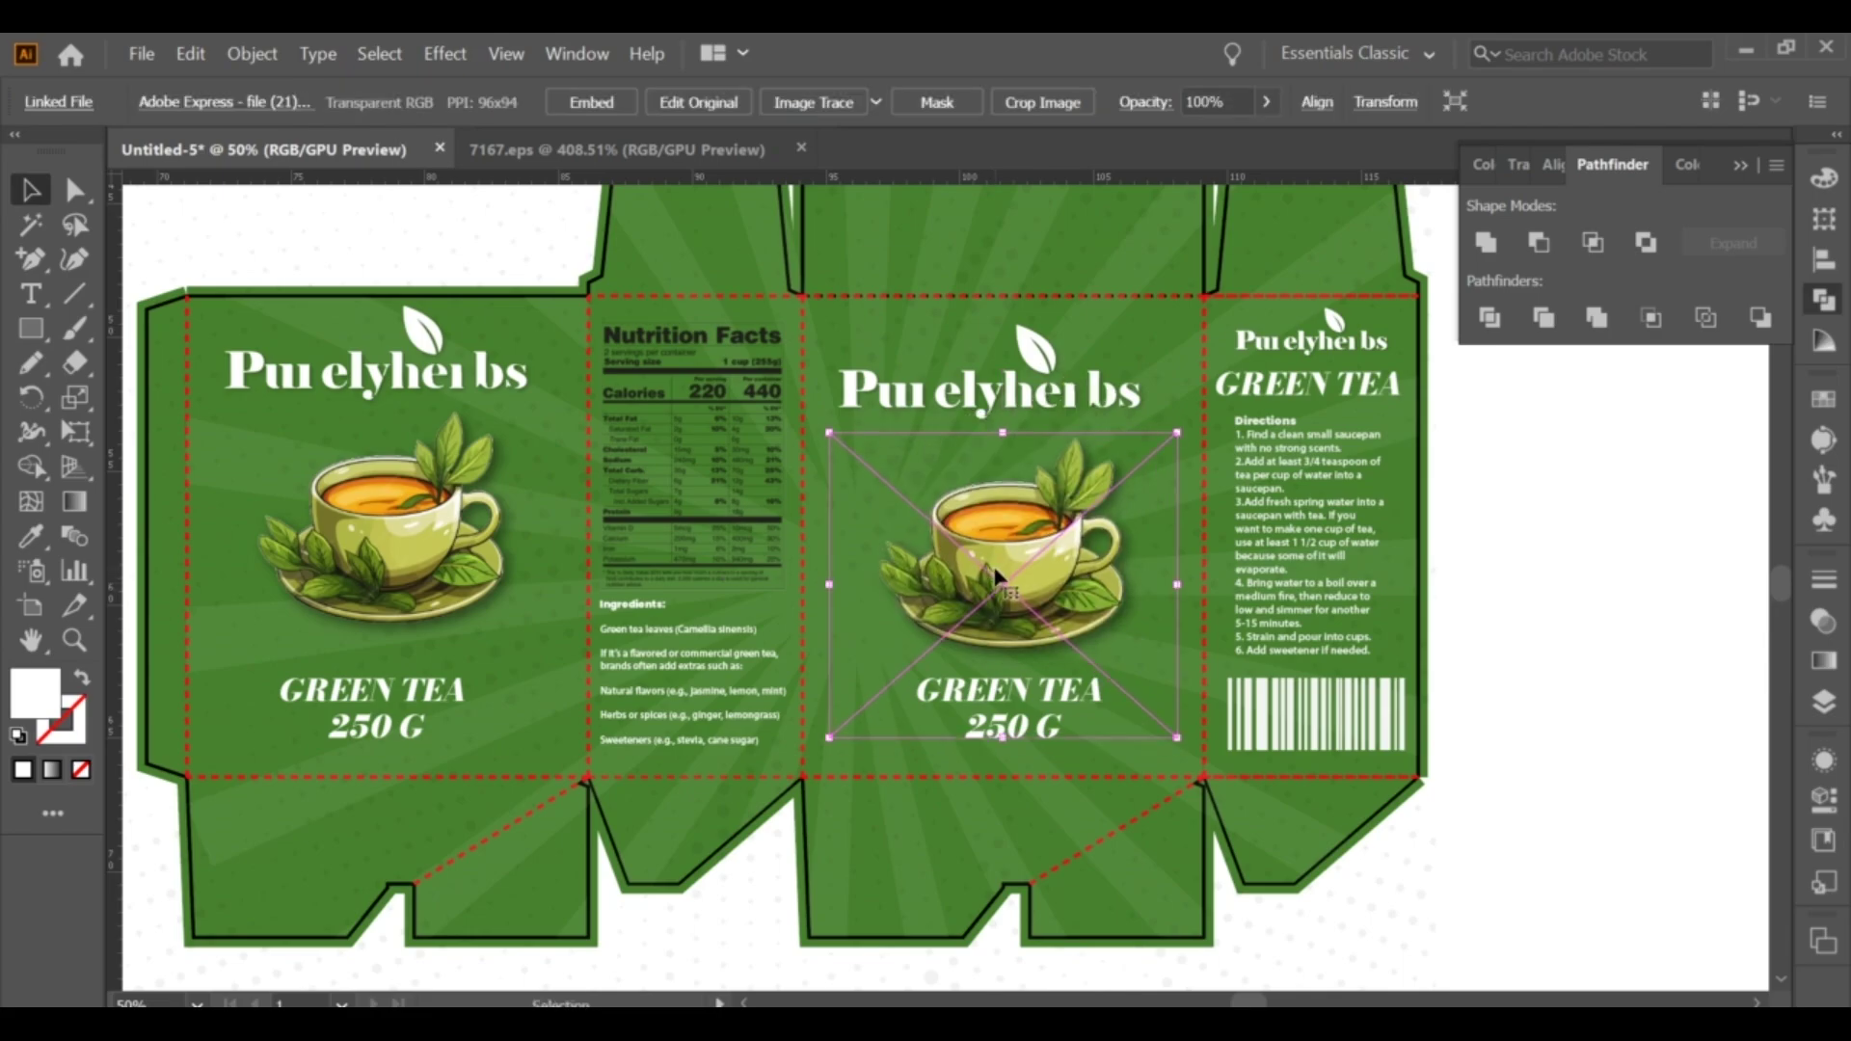
{"action": "left_click_drag", "start_coordinate": [994, 576], "coordinate": [1003, 572]}
{"action": "left_click", "coordinate": [1449, 529]}
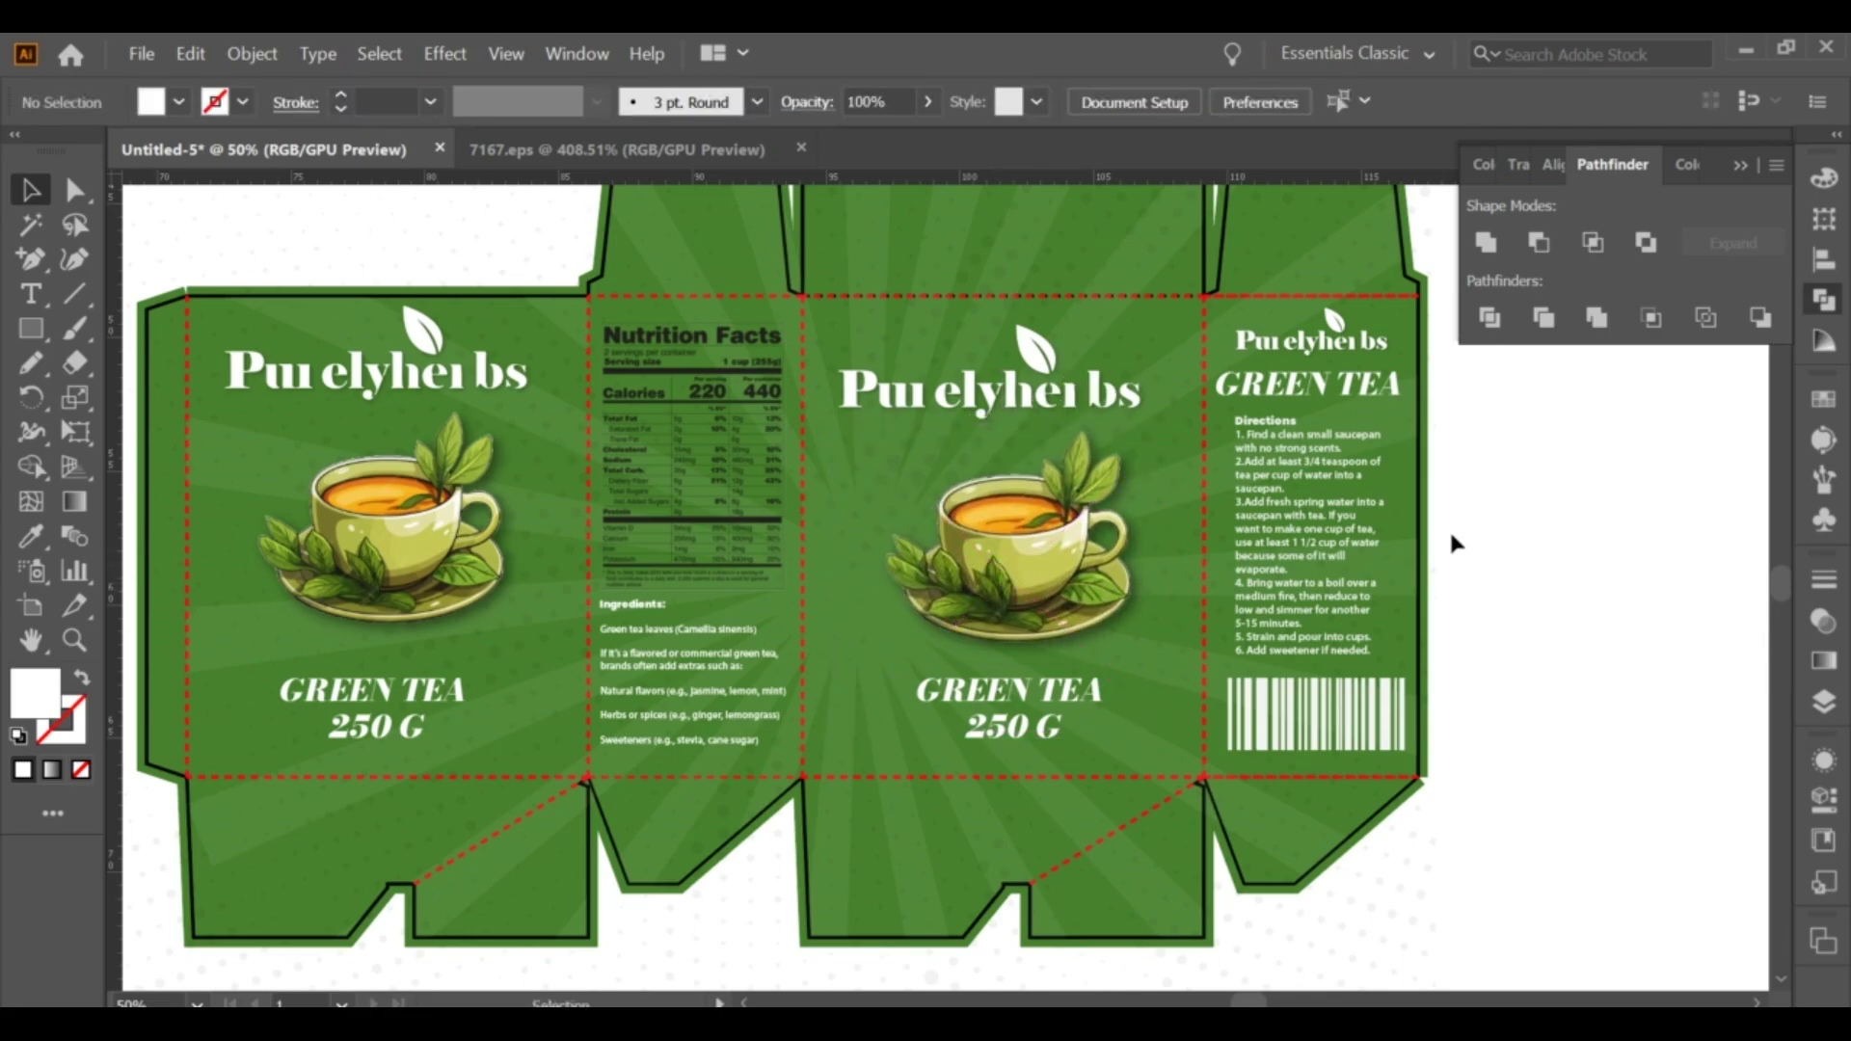
{"action": "scroll", "coordinate": [1447, 533], "scroll_direction": "down", "scroll_amount": 1}
{"action": "scroll", "coordinate": [1350, 579], "scroll_direction": "up", "scroll_amount": 2}
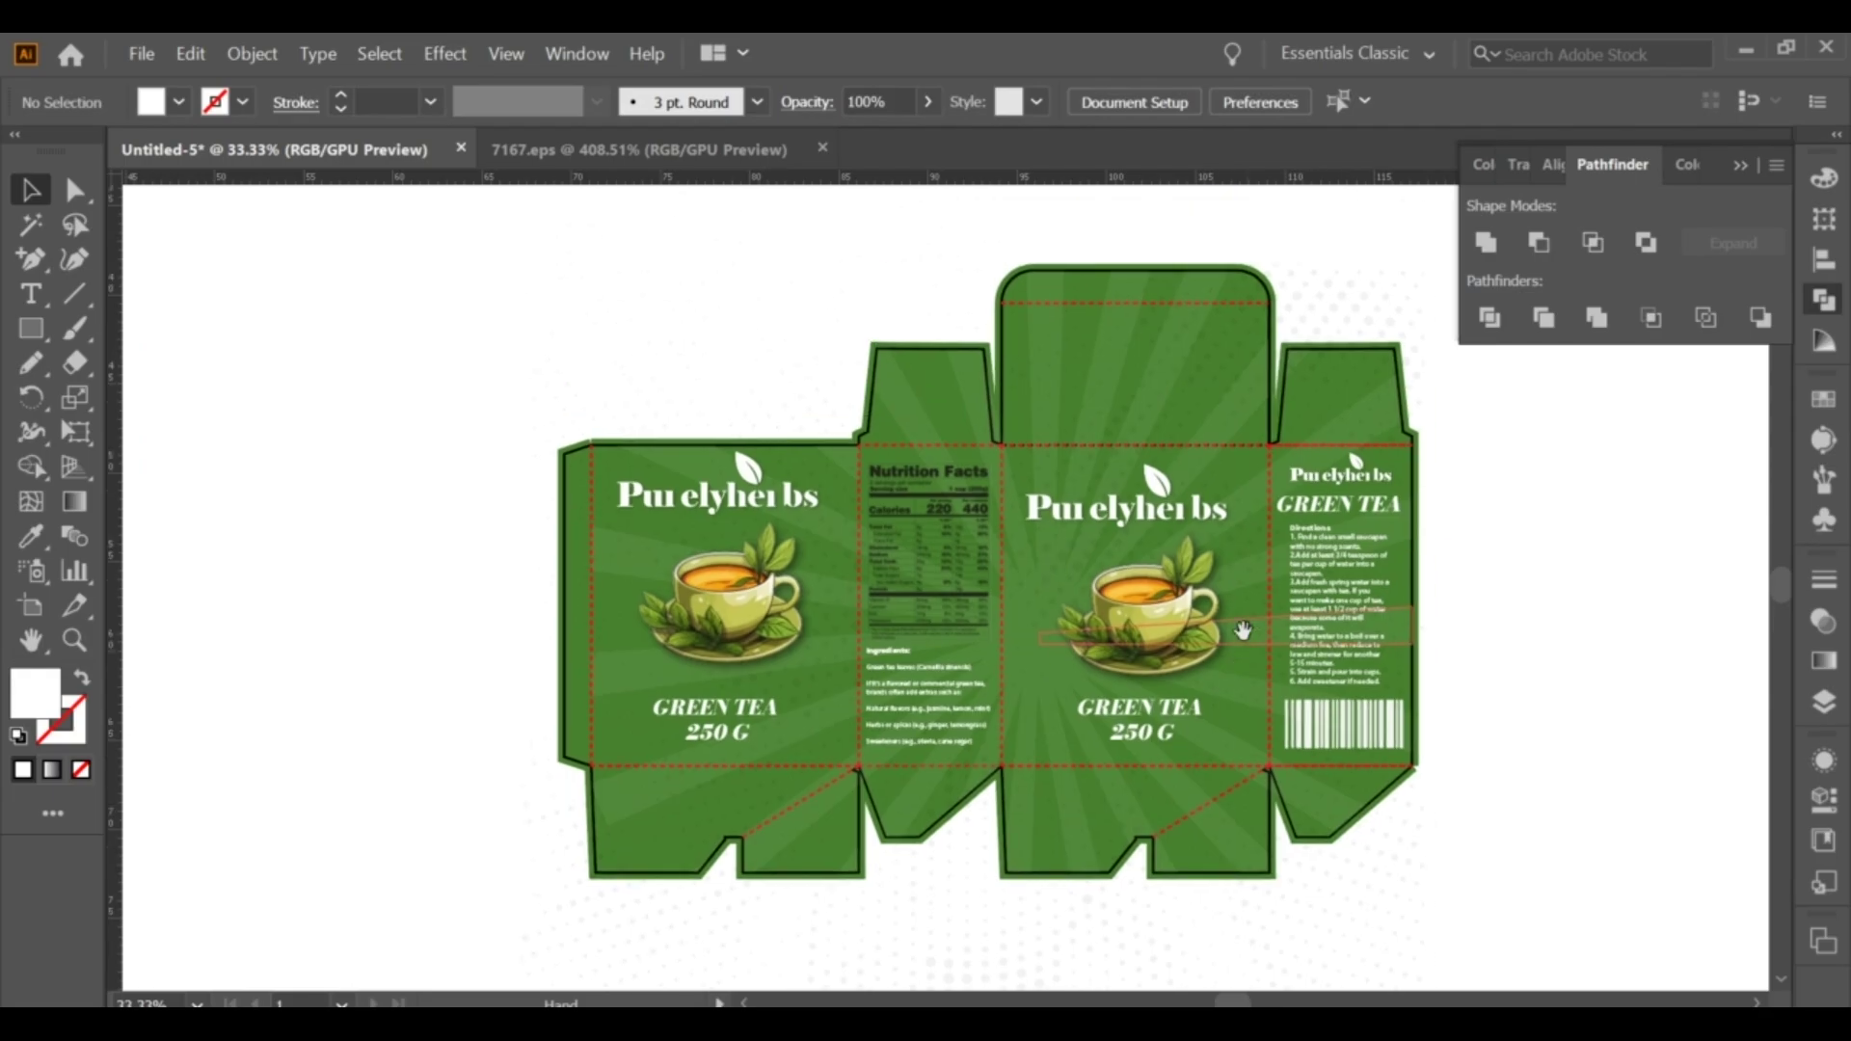